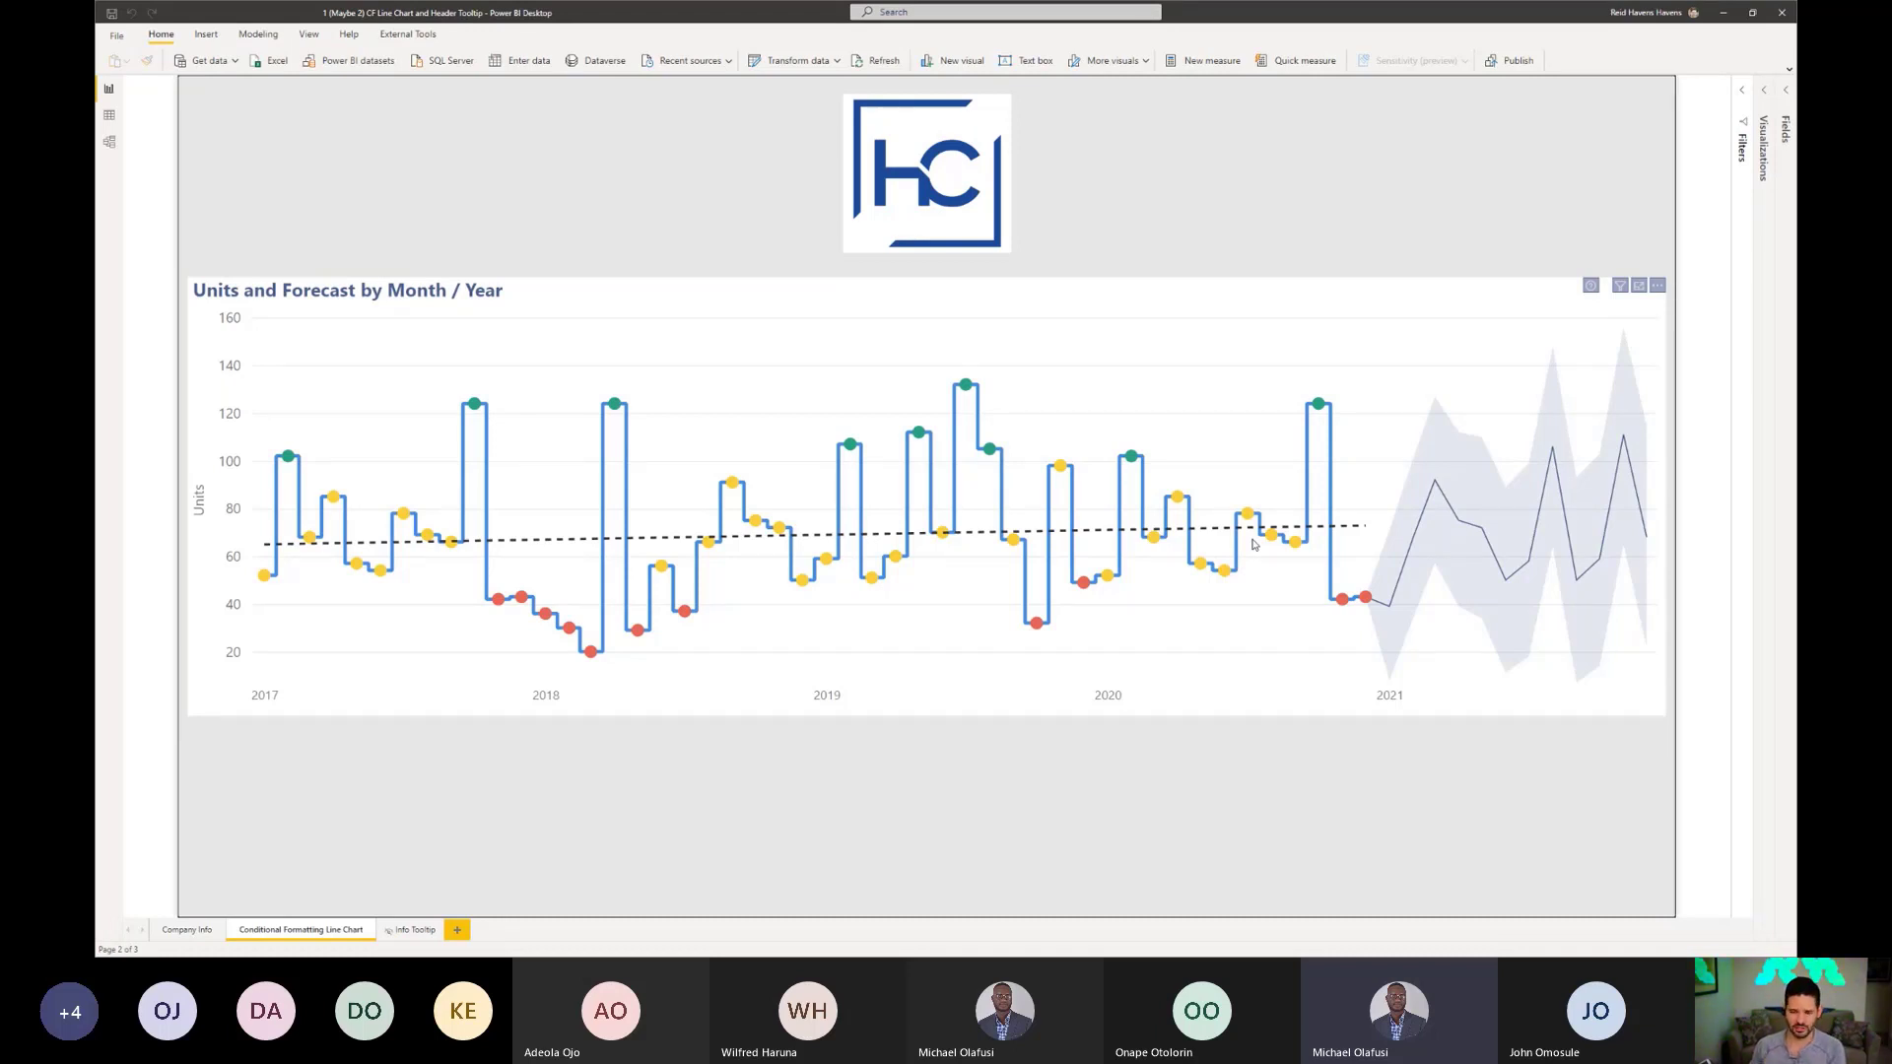
Step: Select the Units and Forecast line chart and show its data color formatting options
click(1035, 305)
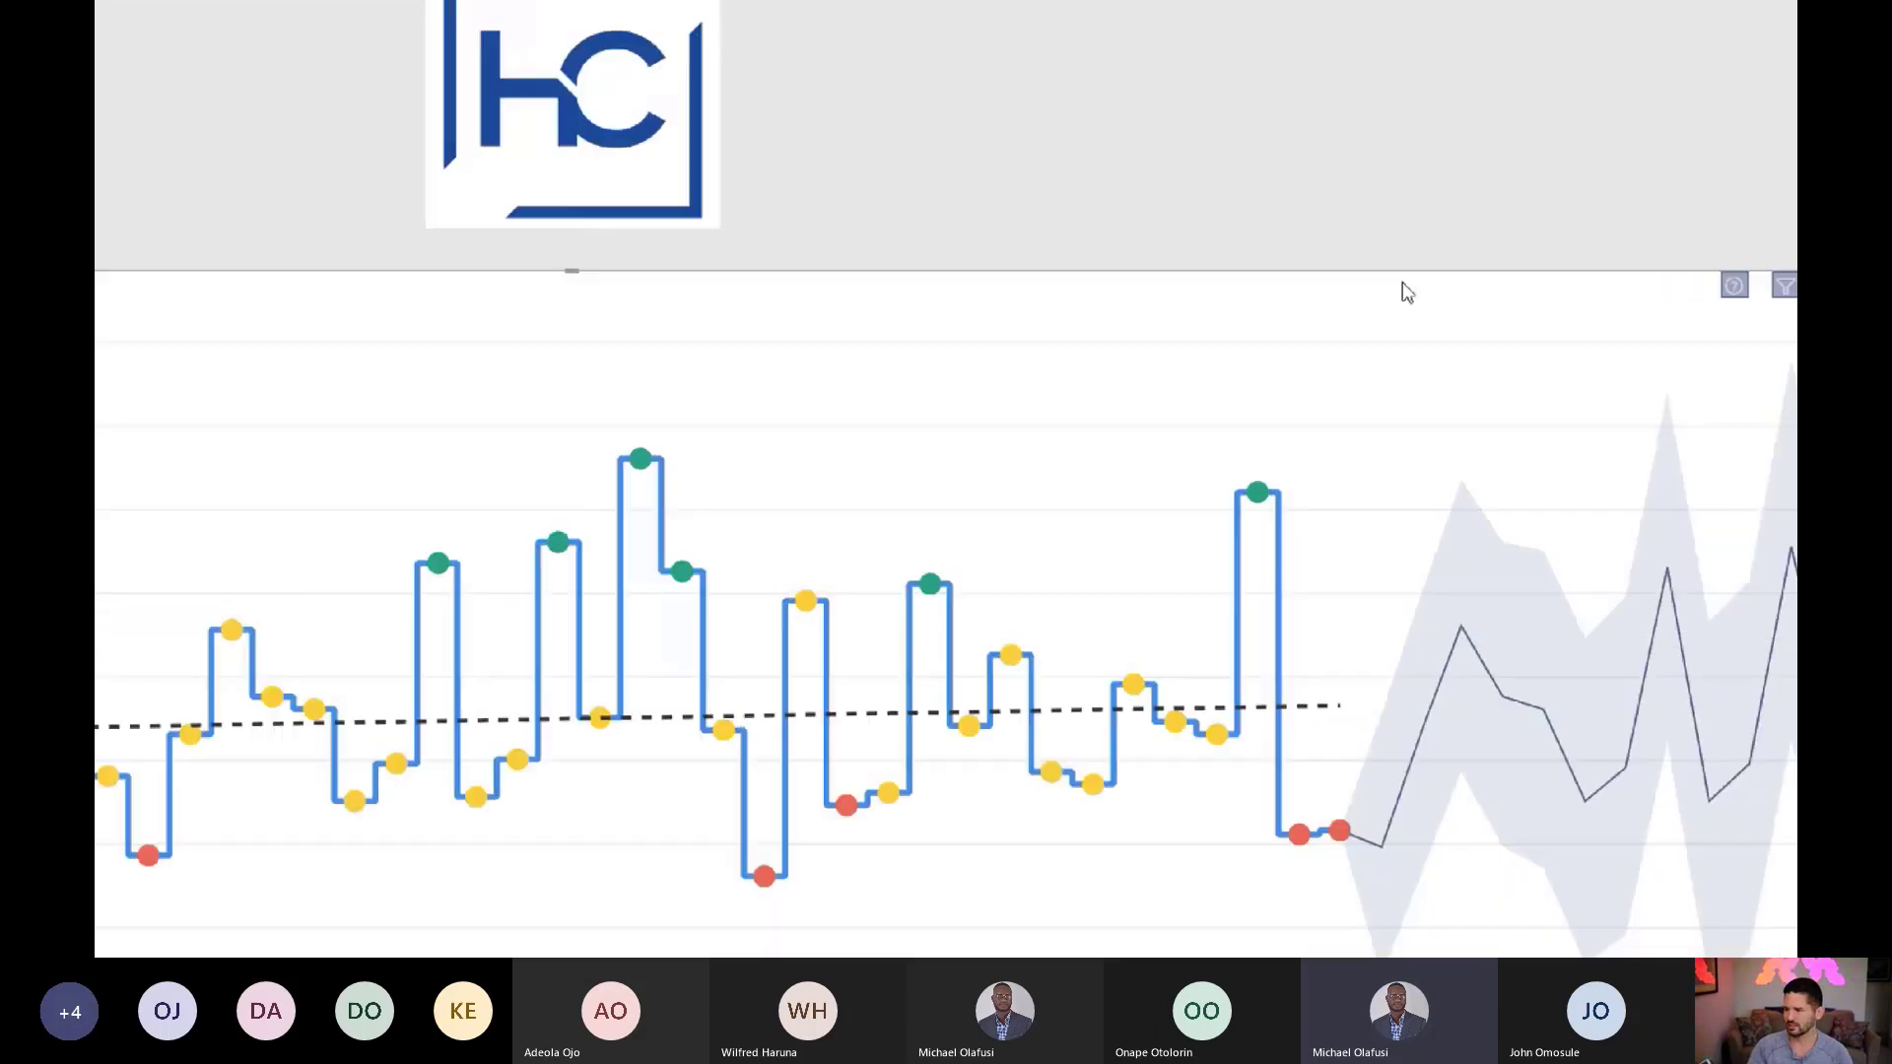
click(1741, 187)
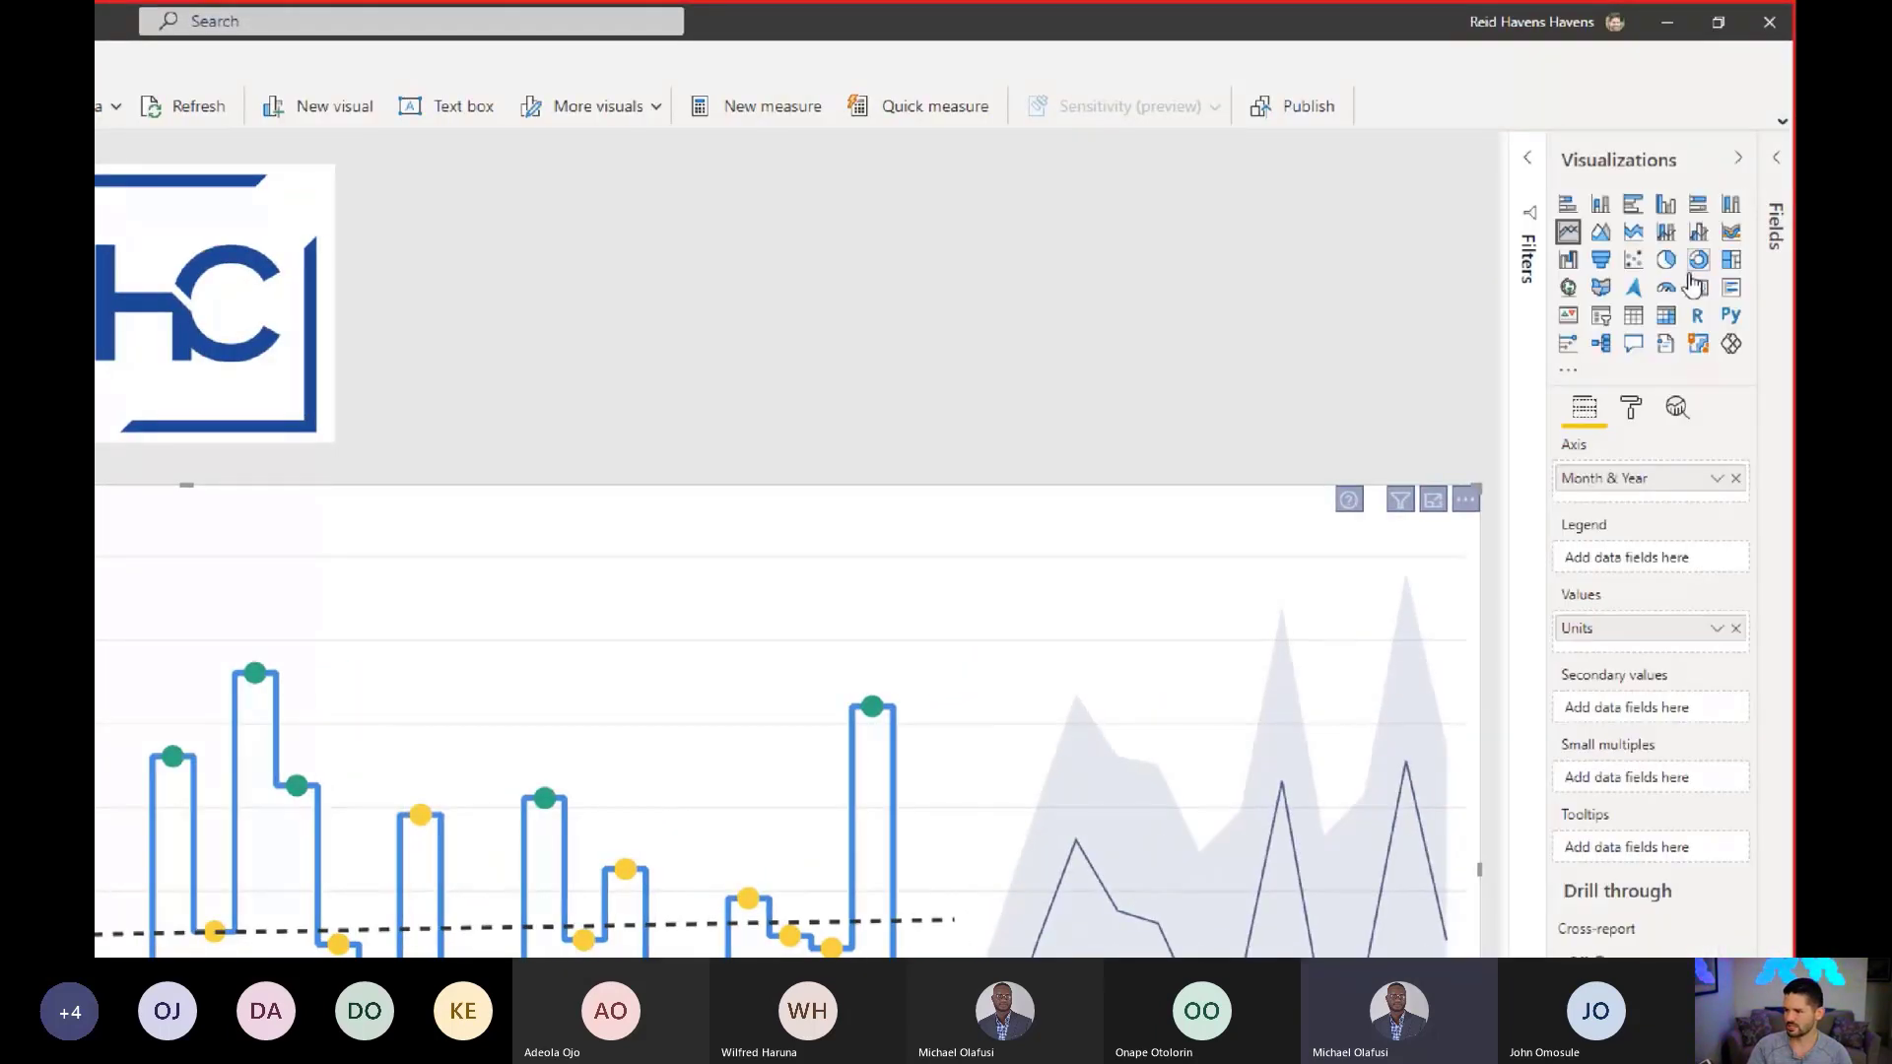
click(1632, 408)
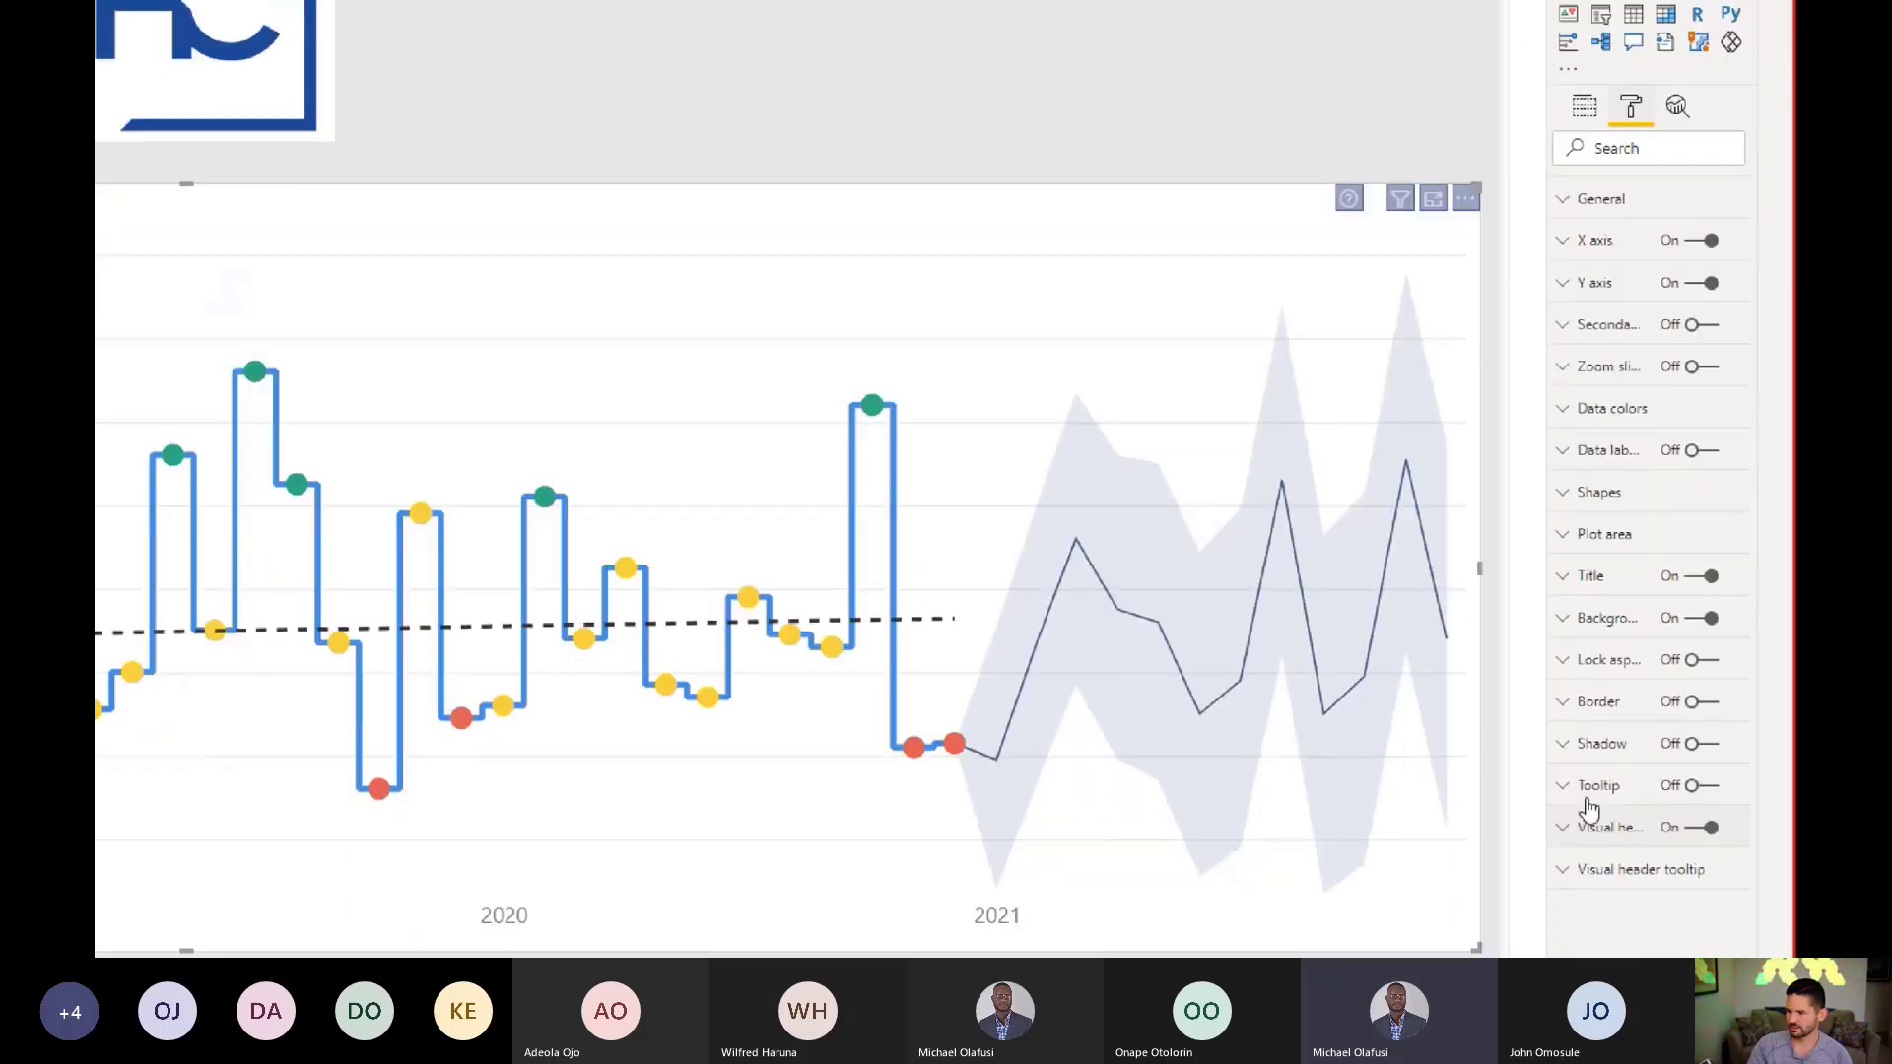
click(1597, 418)
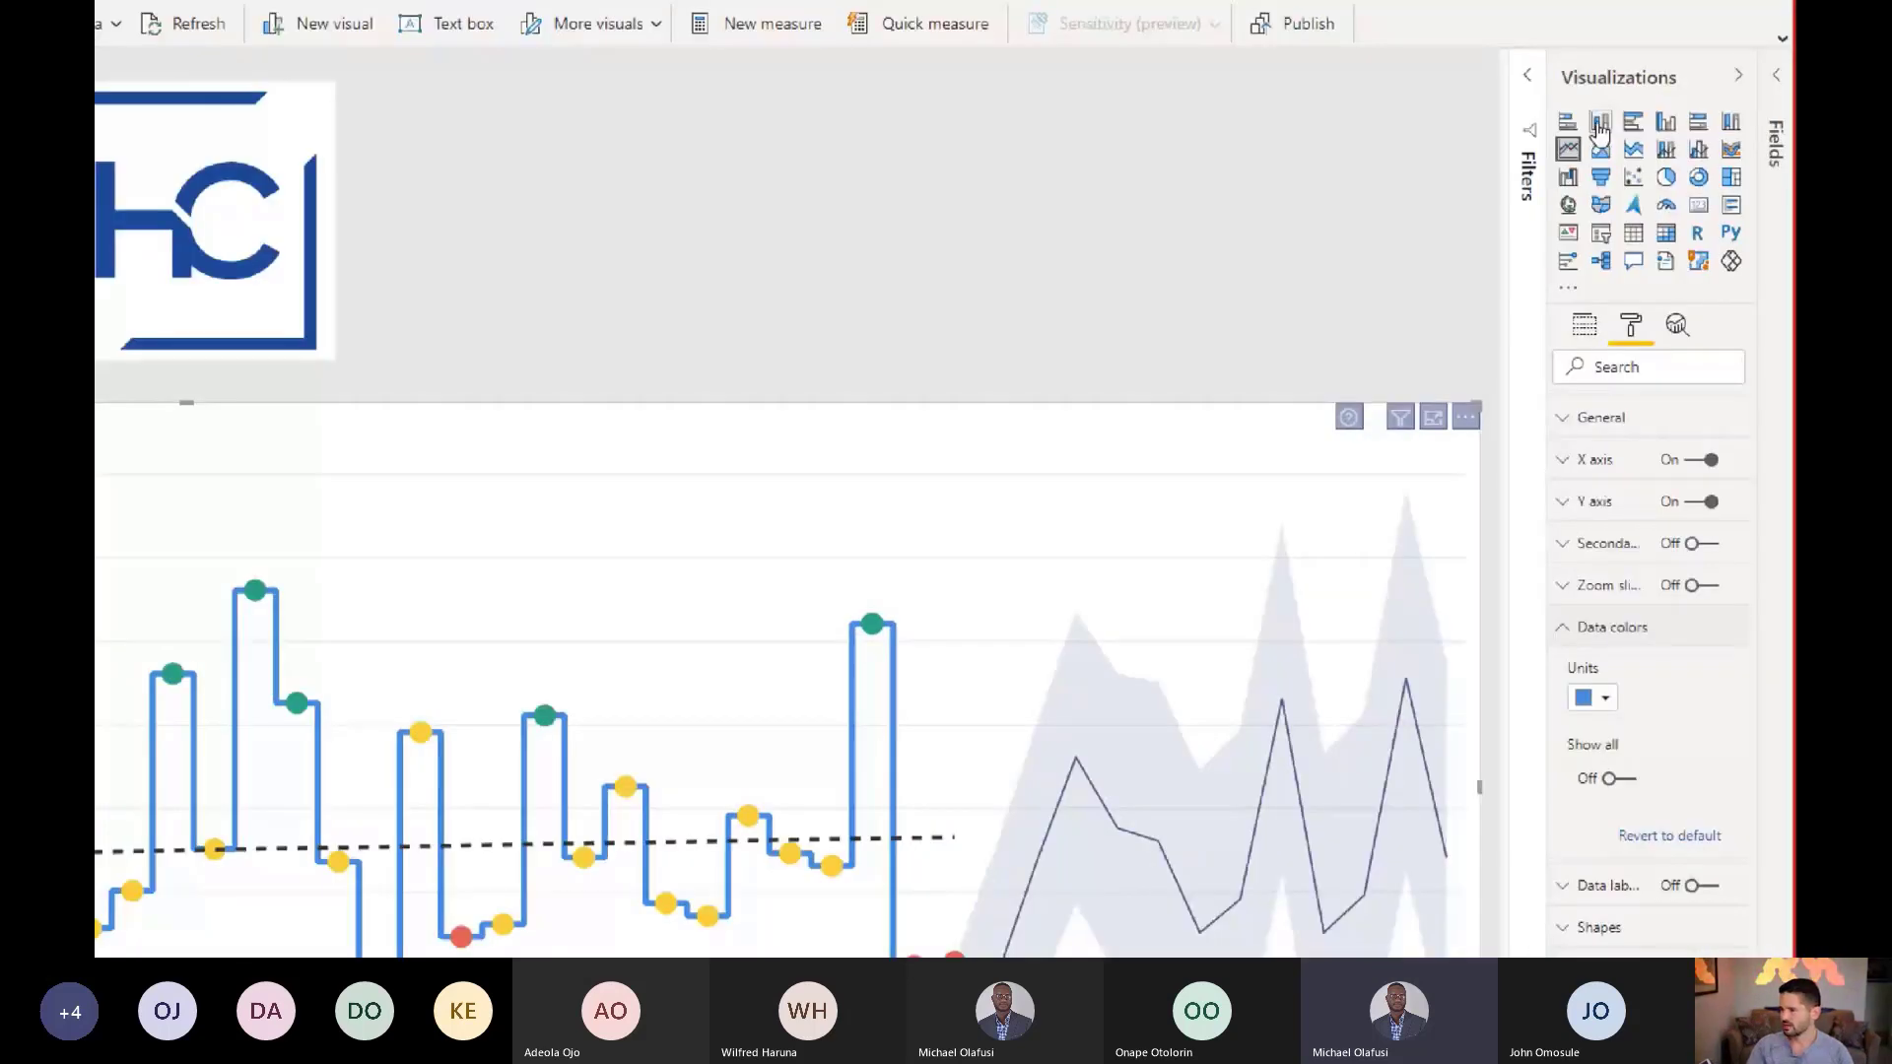
Step: Convert the line chart to a clustered column chart, inspect its default color rules, and restore the line chart
click(1665, 125)
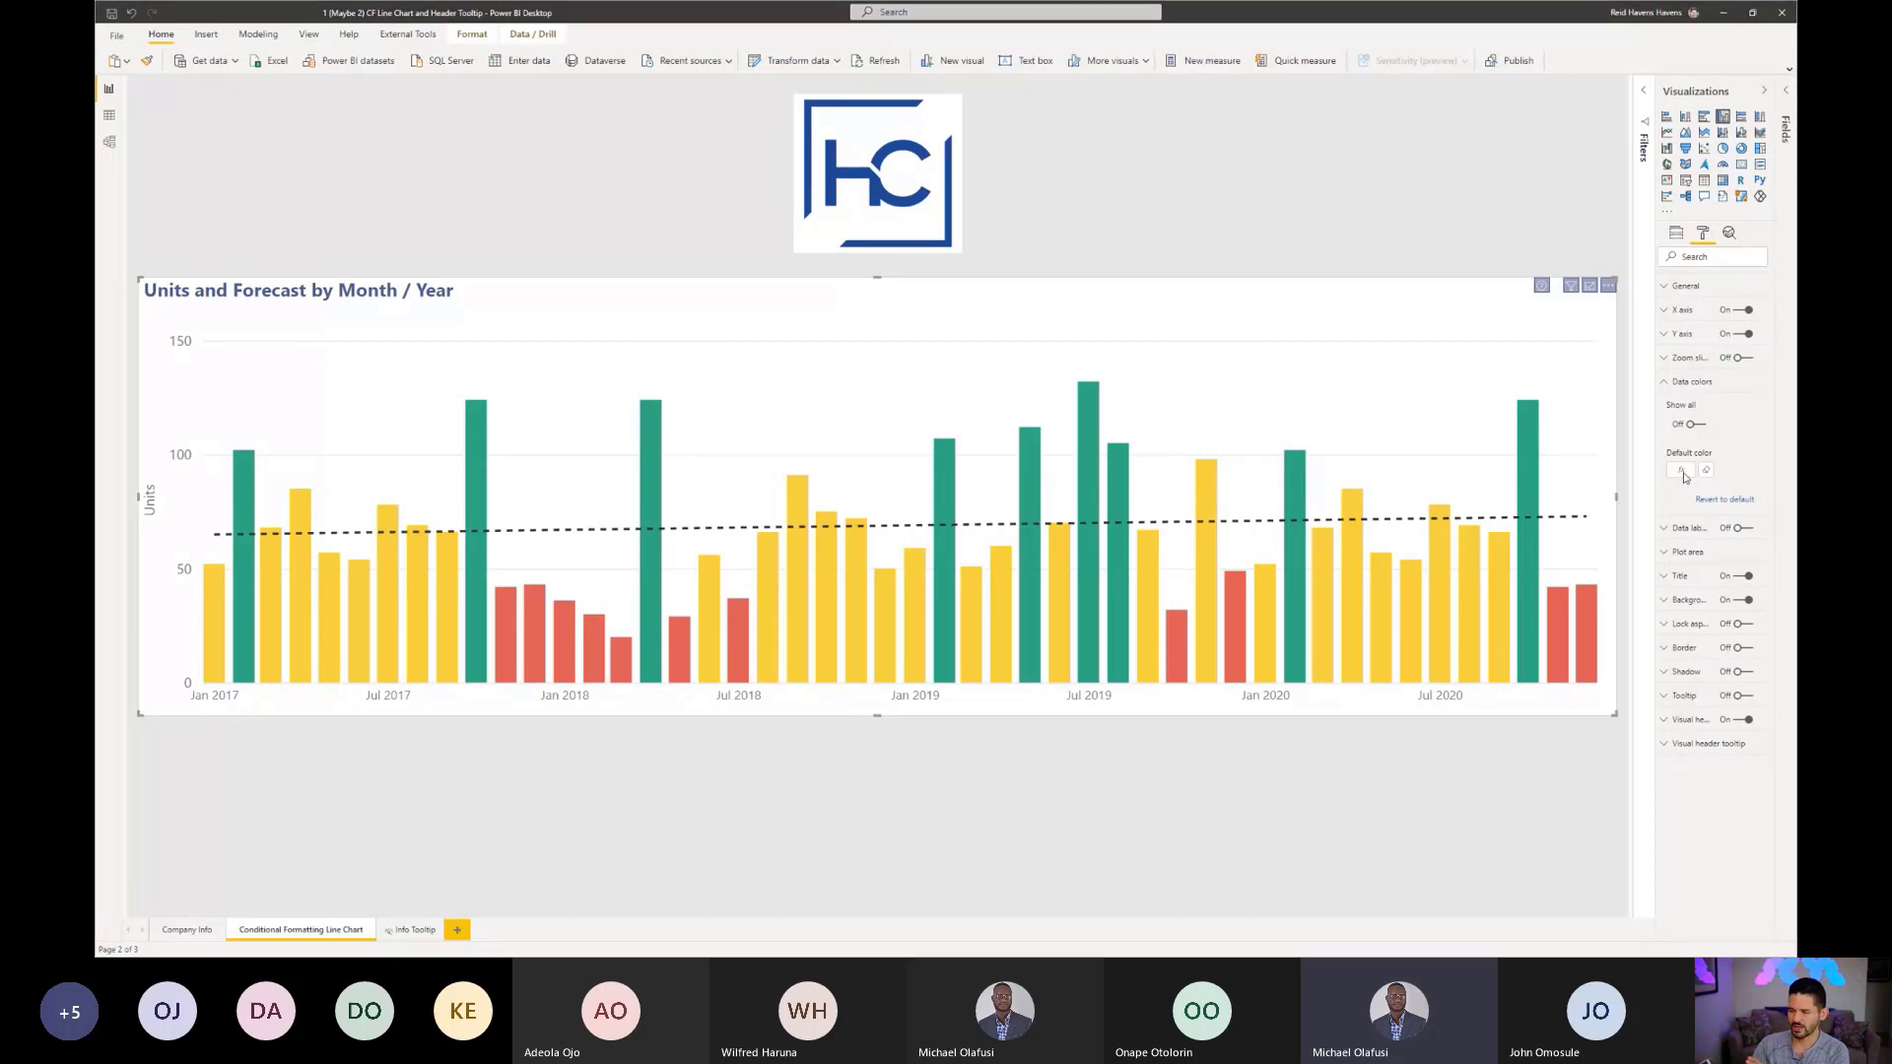
click(1681, 469)
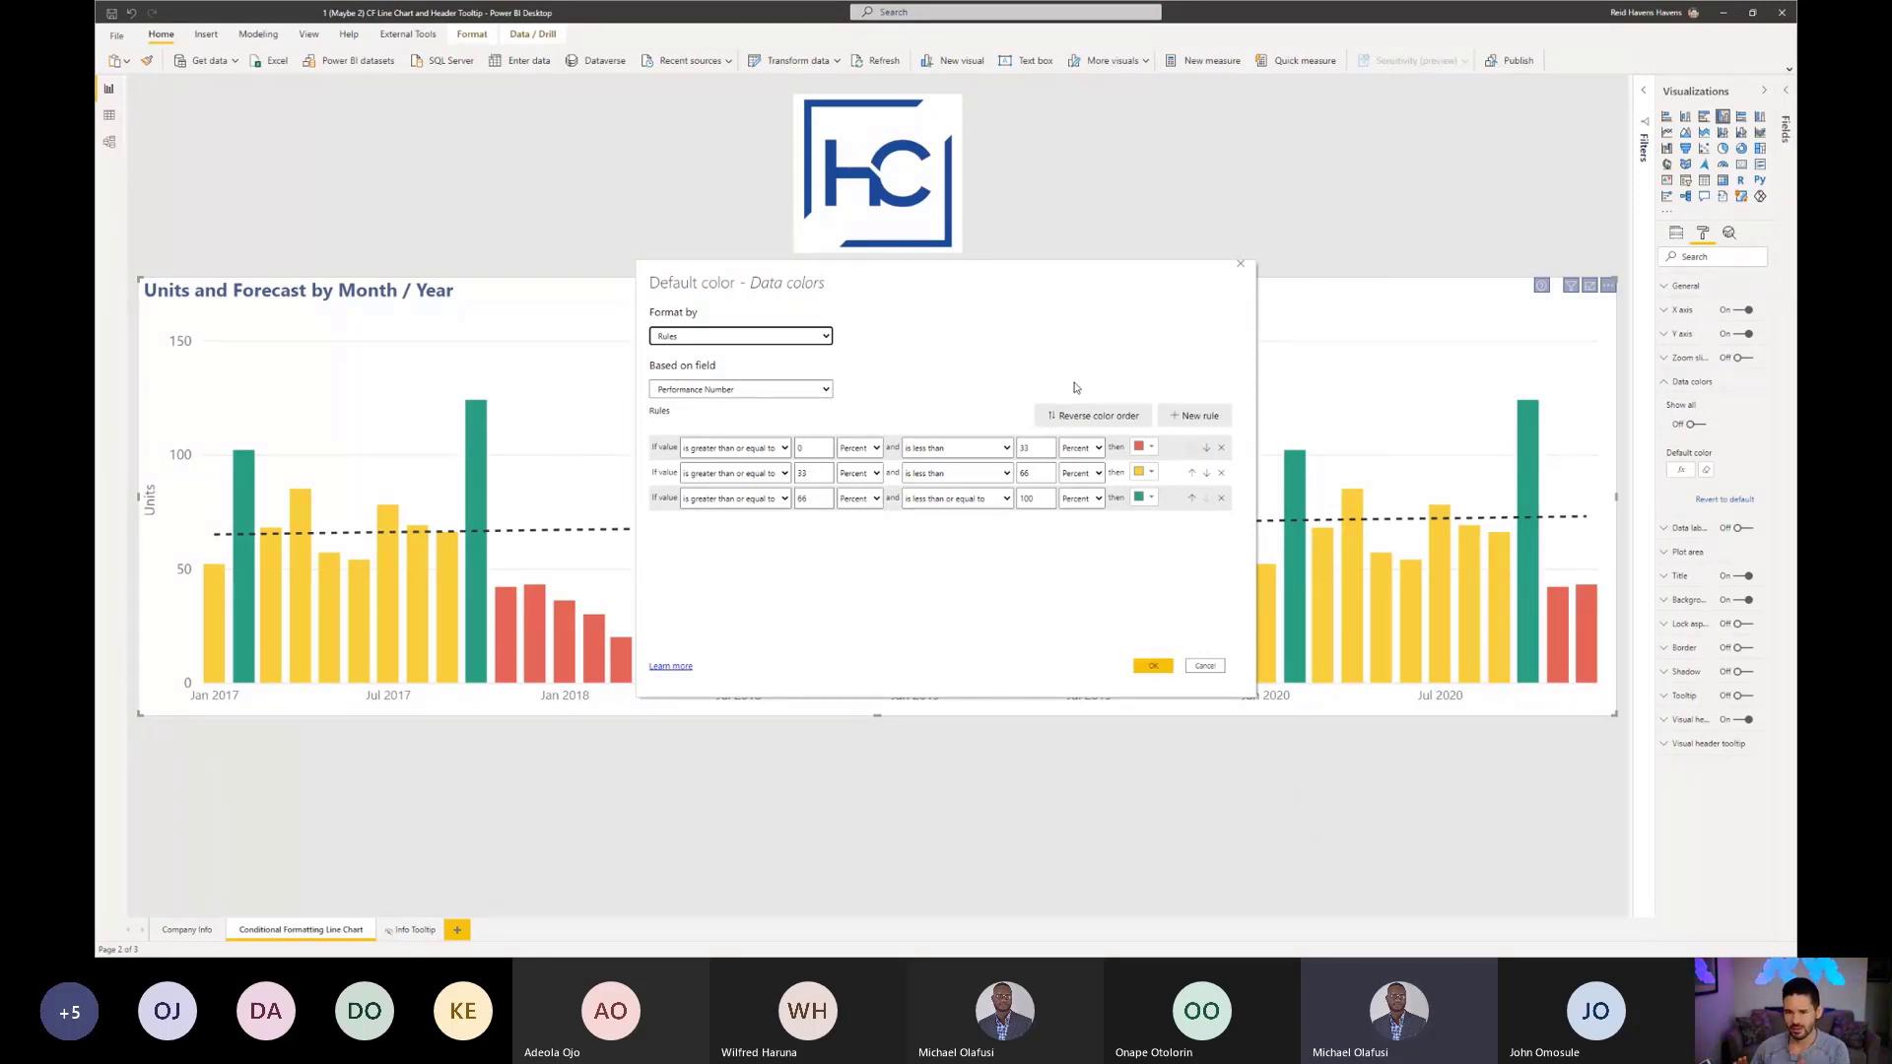
click(1206, 666)
click(1667, 132)
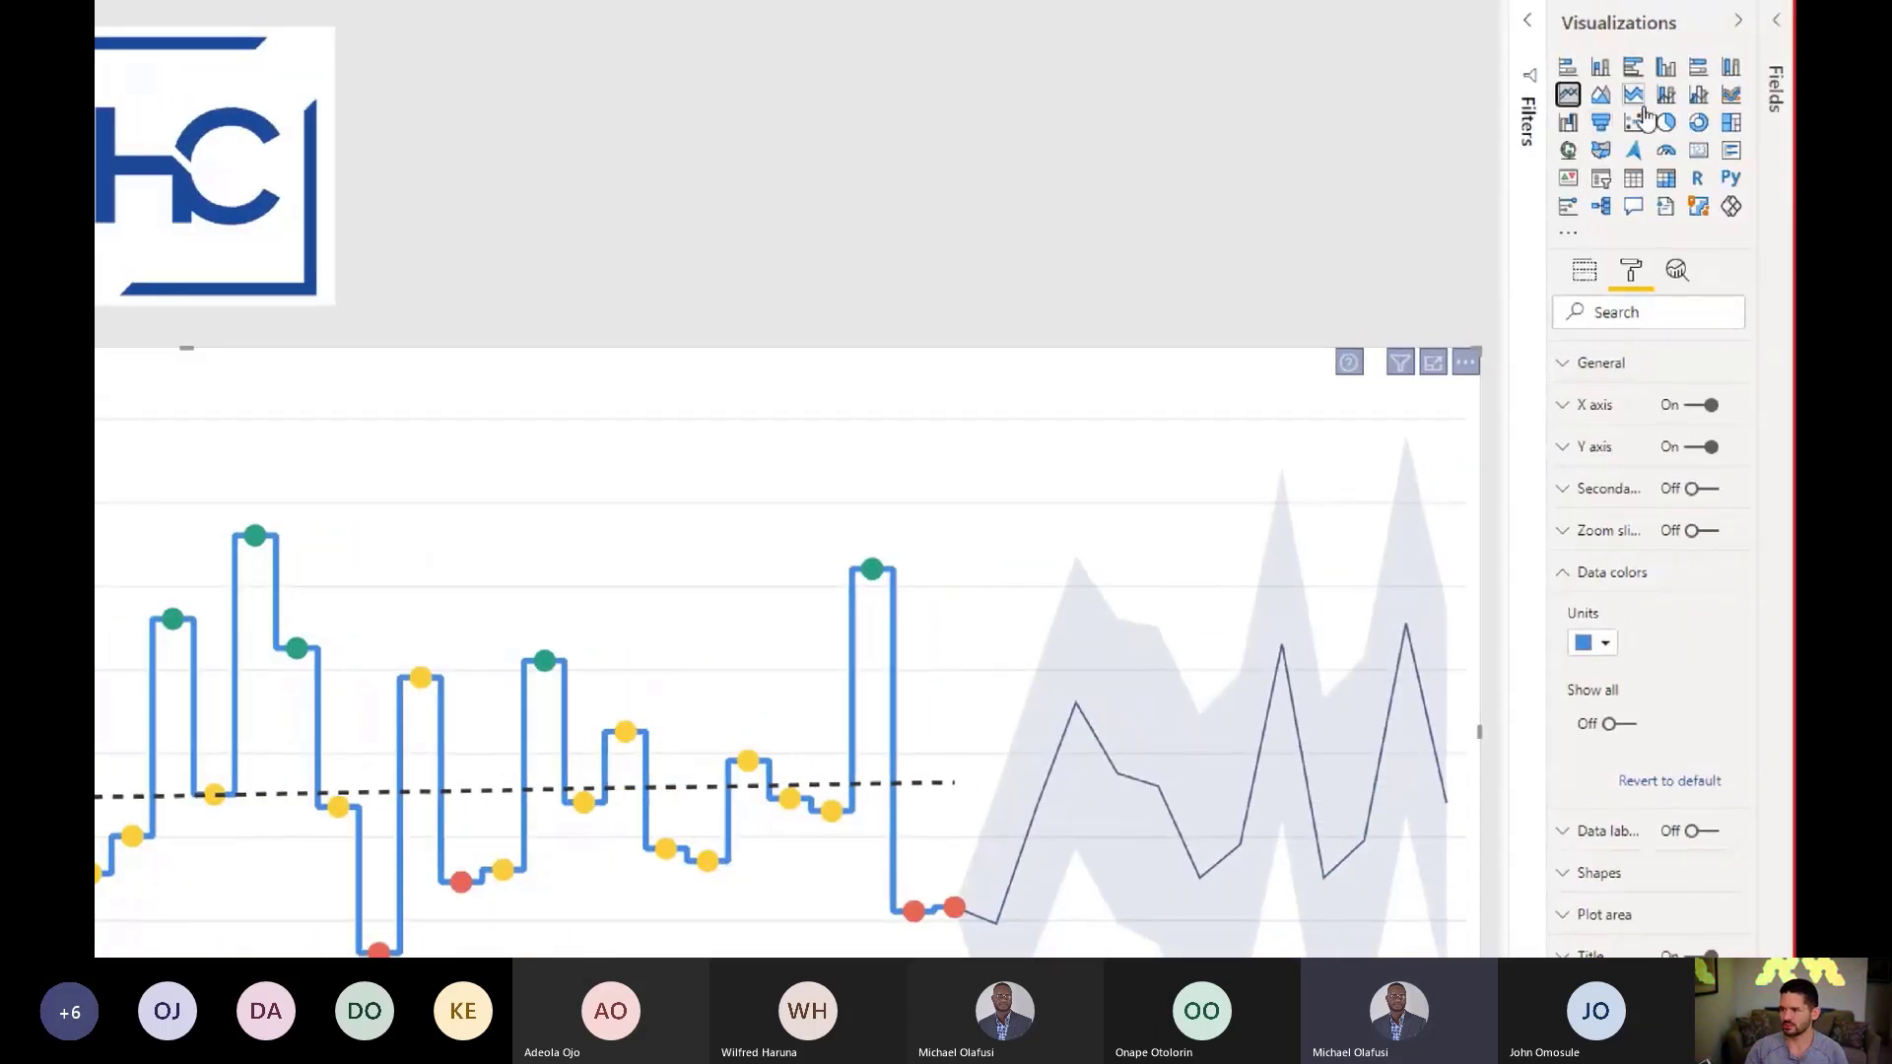
Step: Switch the visual to a clustered column chart to compare its data color options, and return it to a line chart
click(1665, 66)
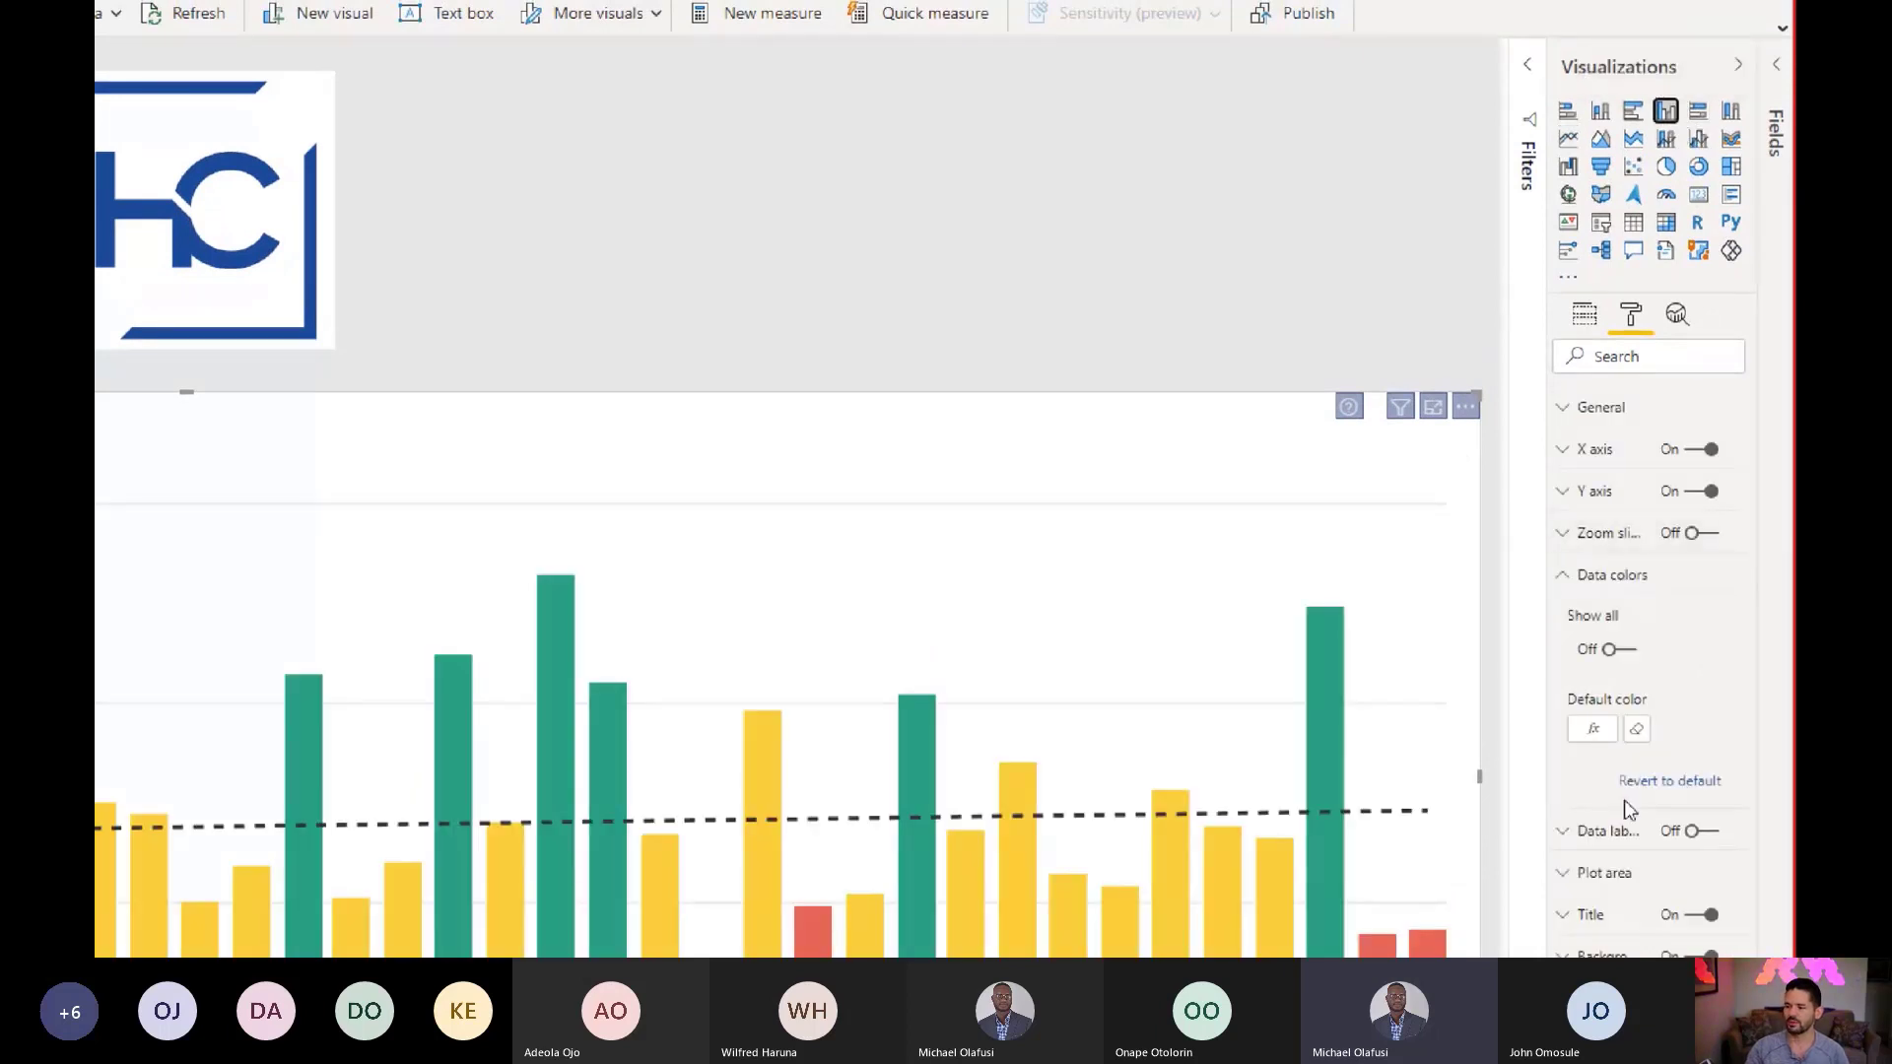
click(1565, 141)
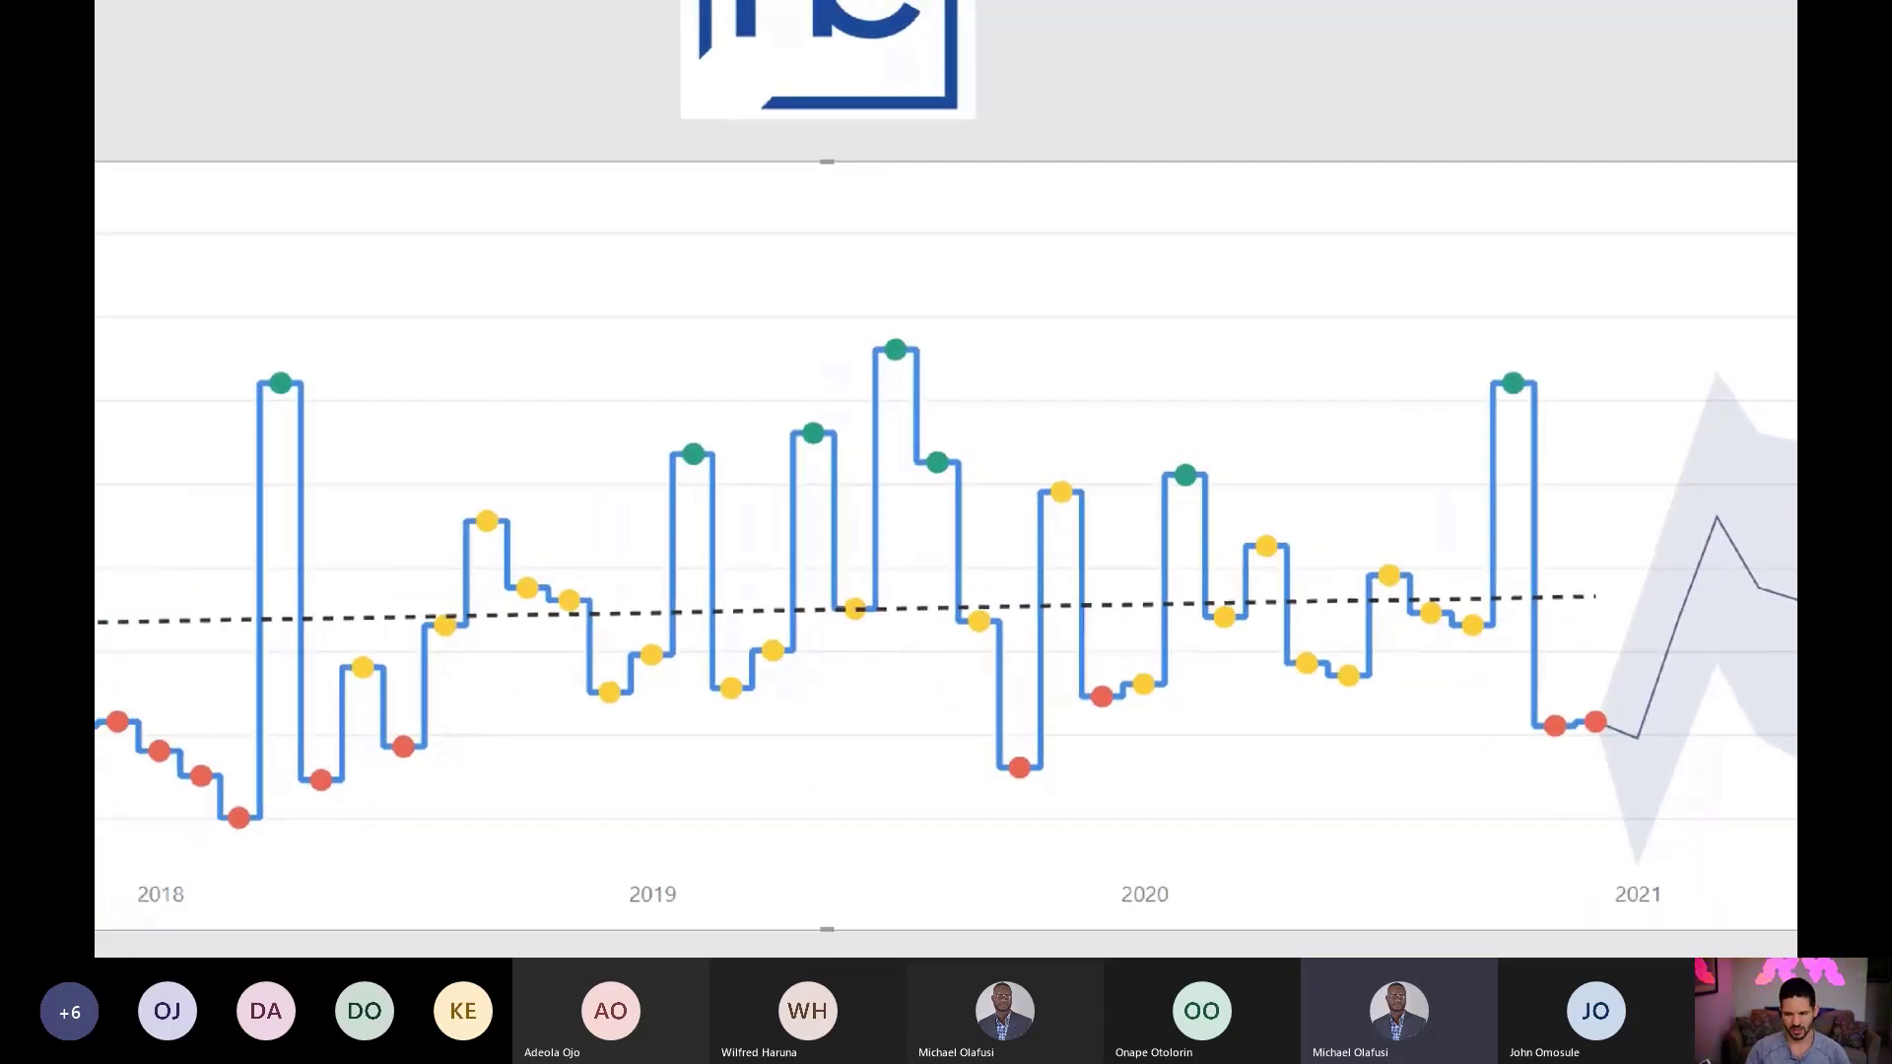
drag(232, 295, 1746, 459)
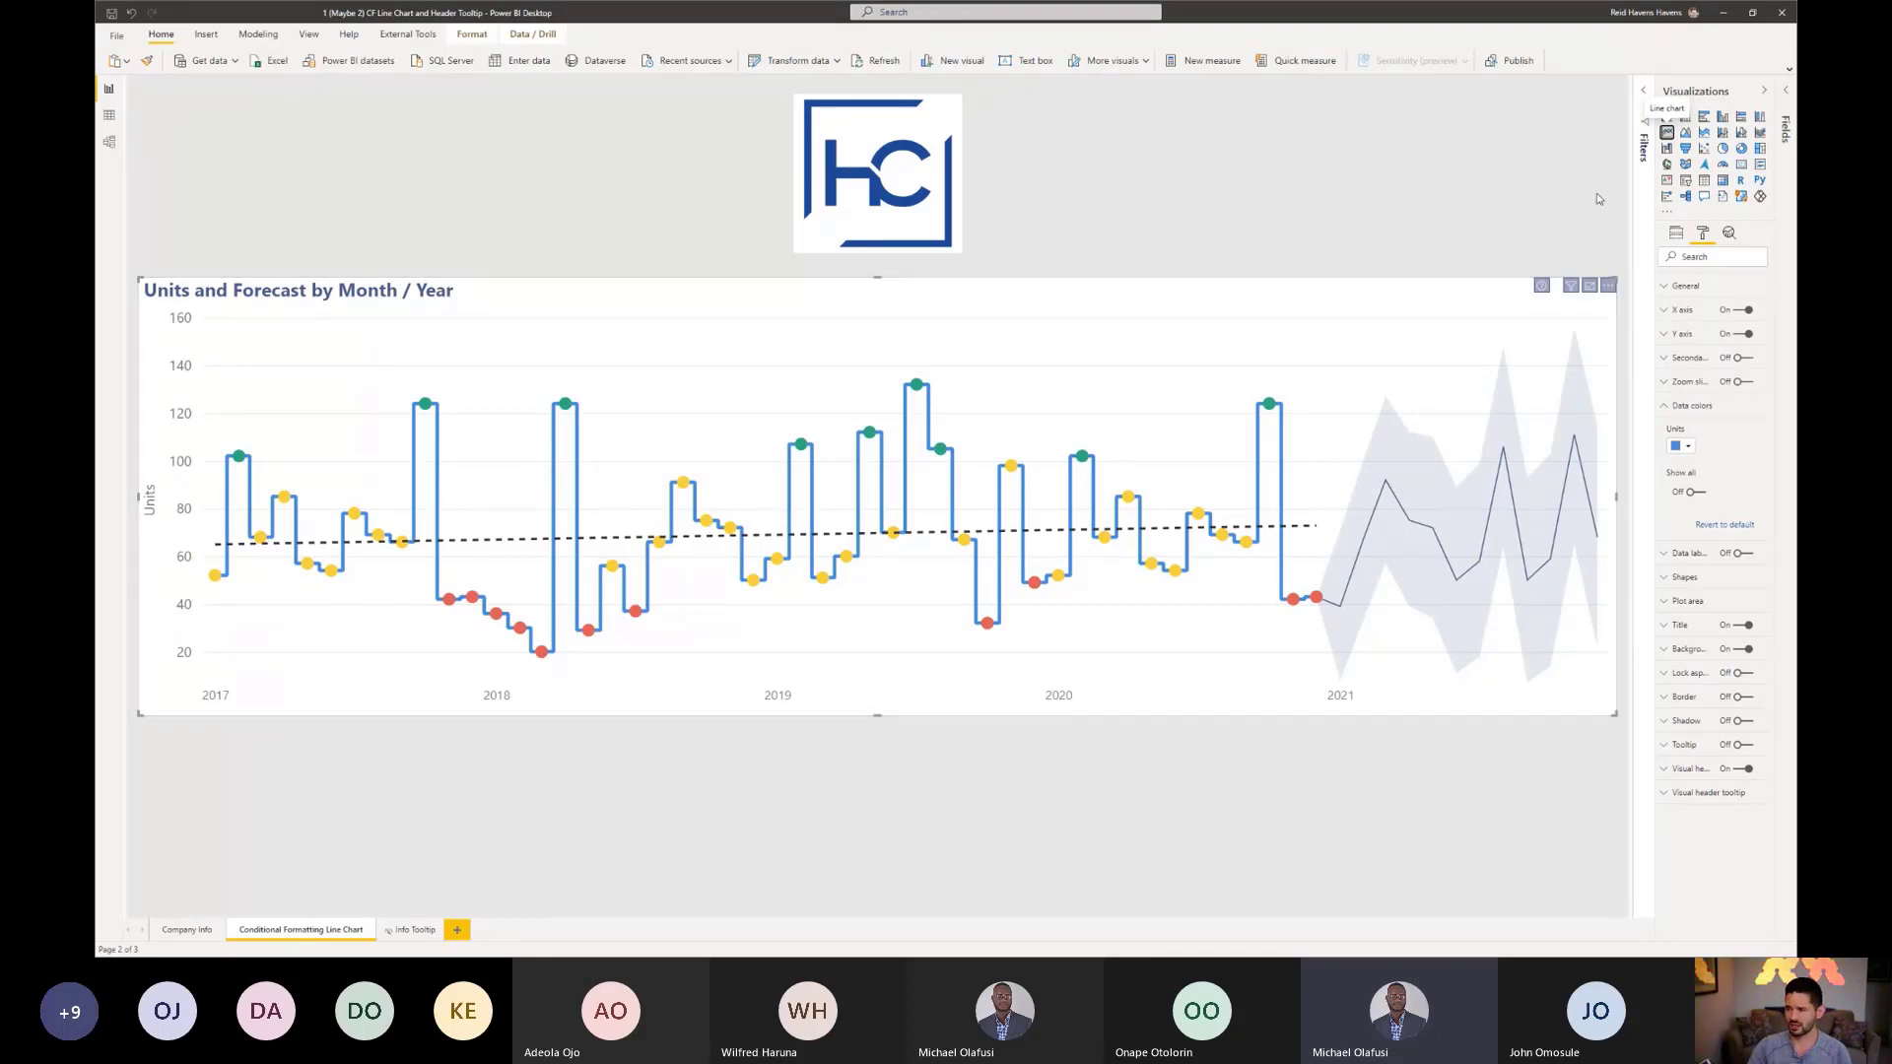
Step: Review the default color rules based on Performance Number in column chart form, and undo the change of chart type
click(1723, 116)
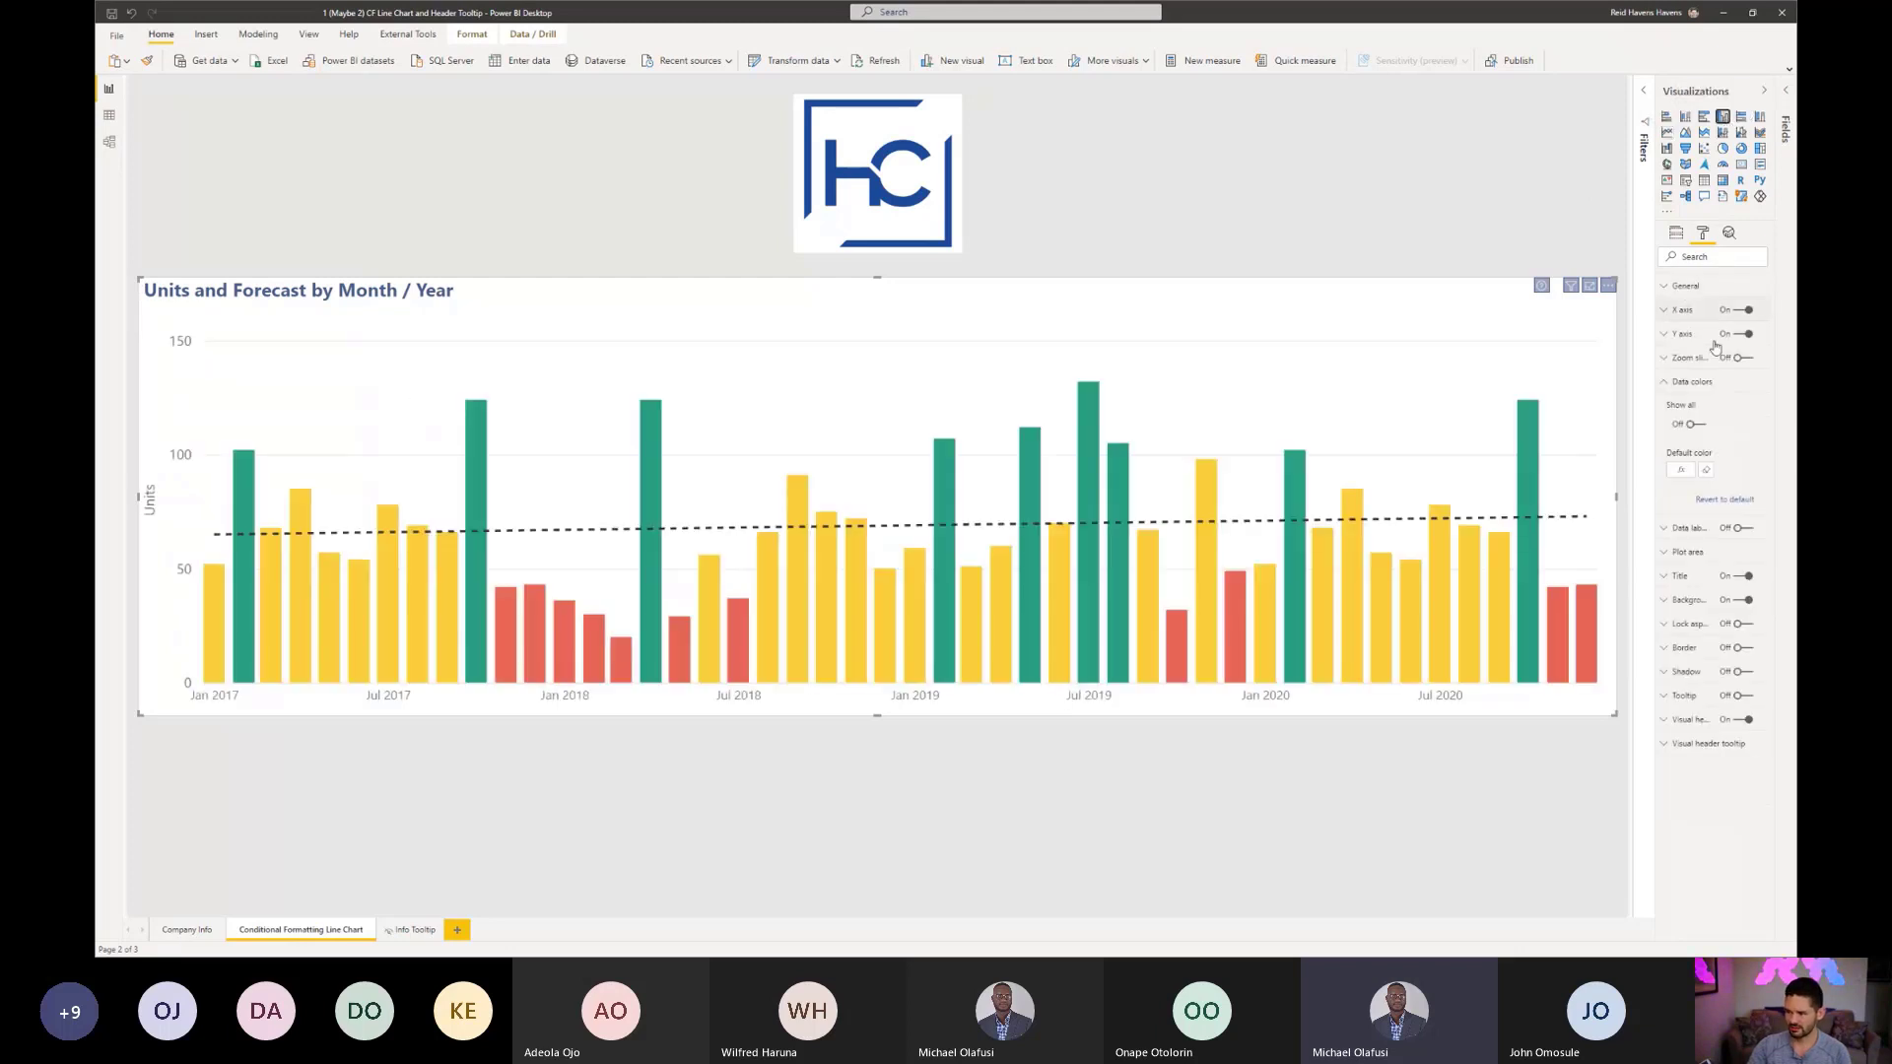
click(1681, 470)
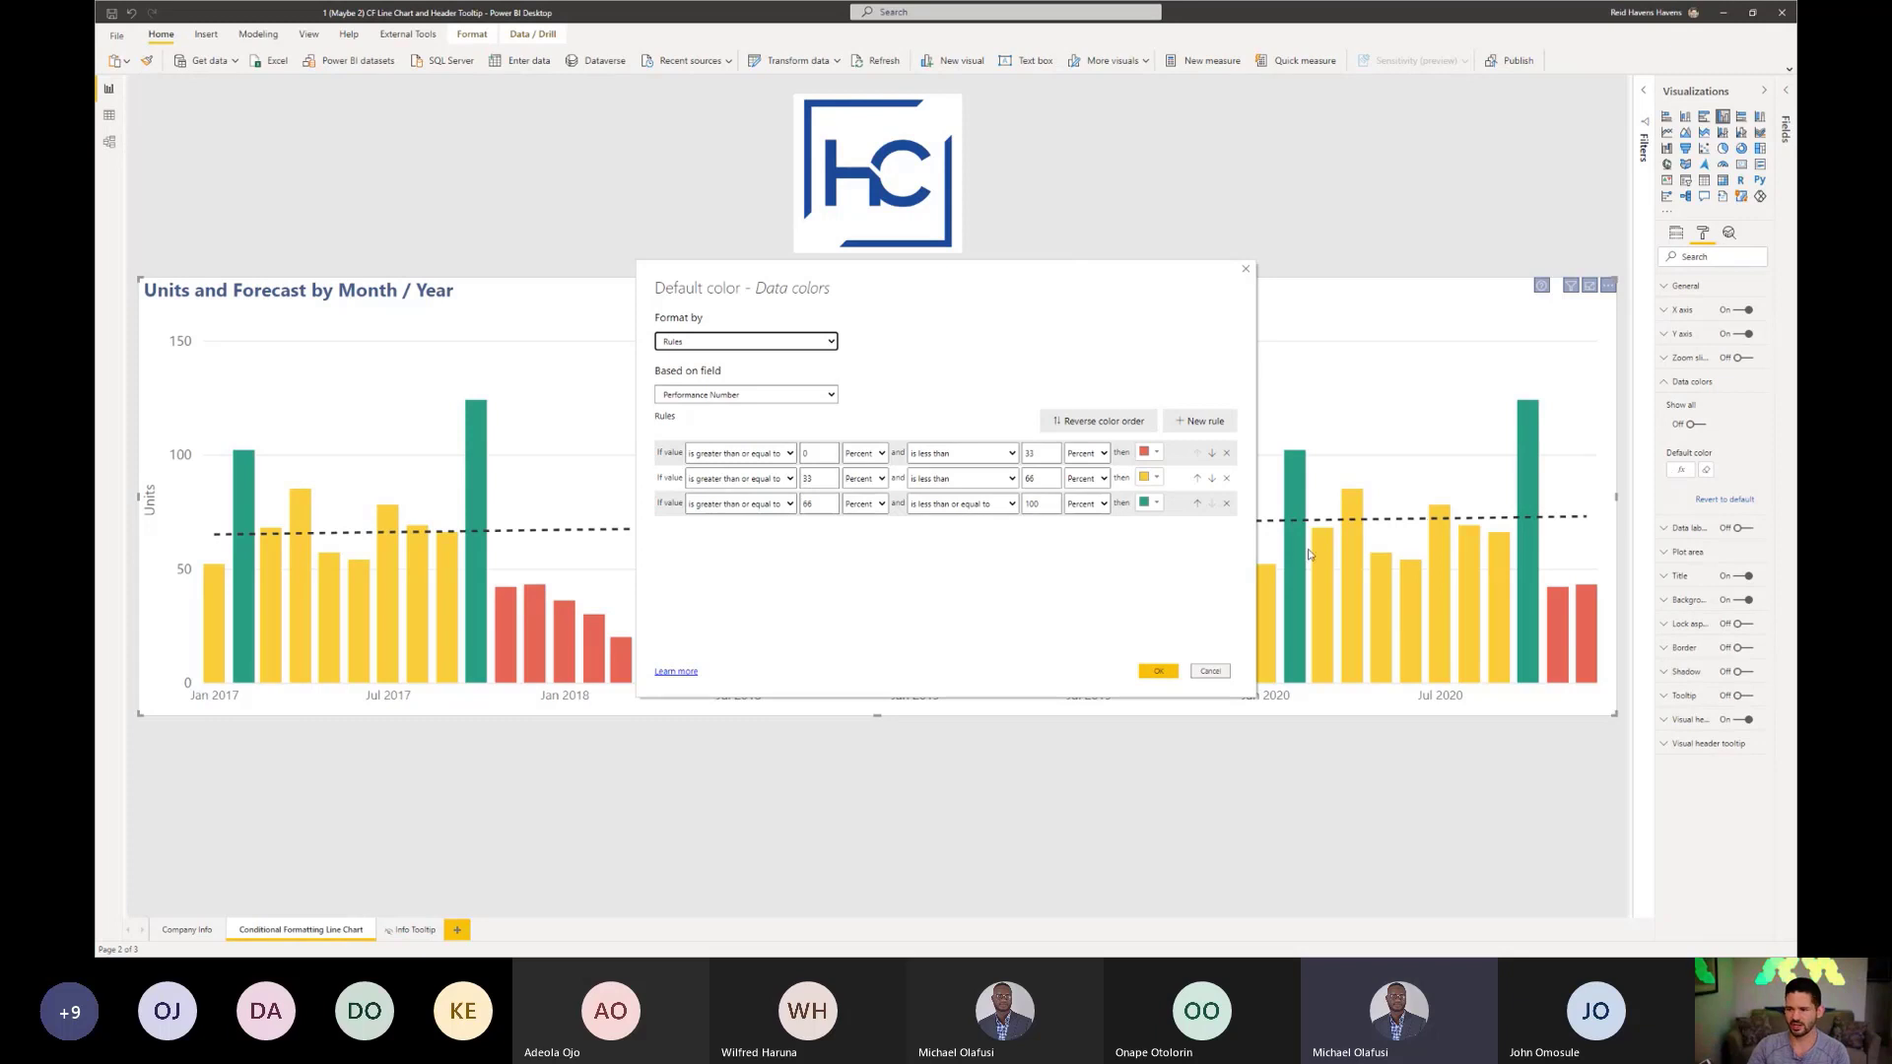
click(1219, 673)
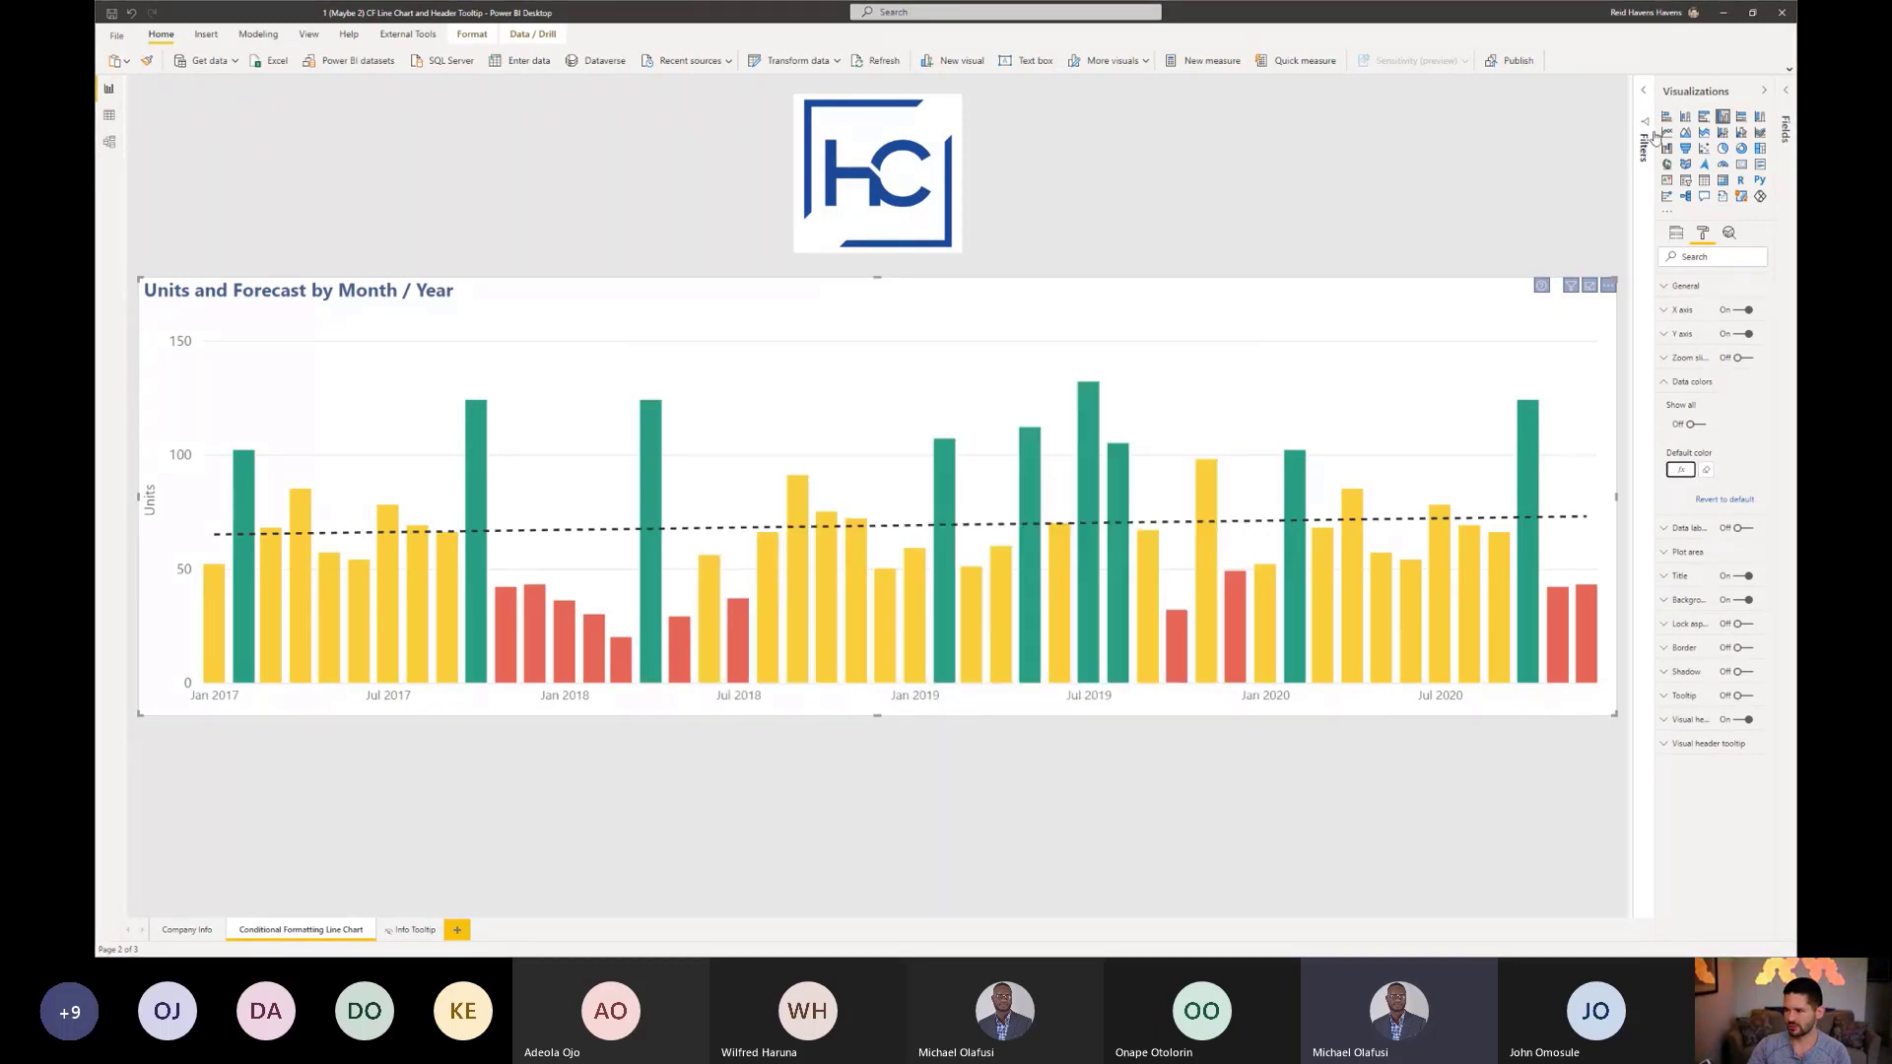
key(ctrl+z)
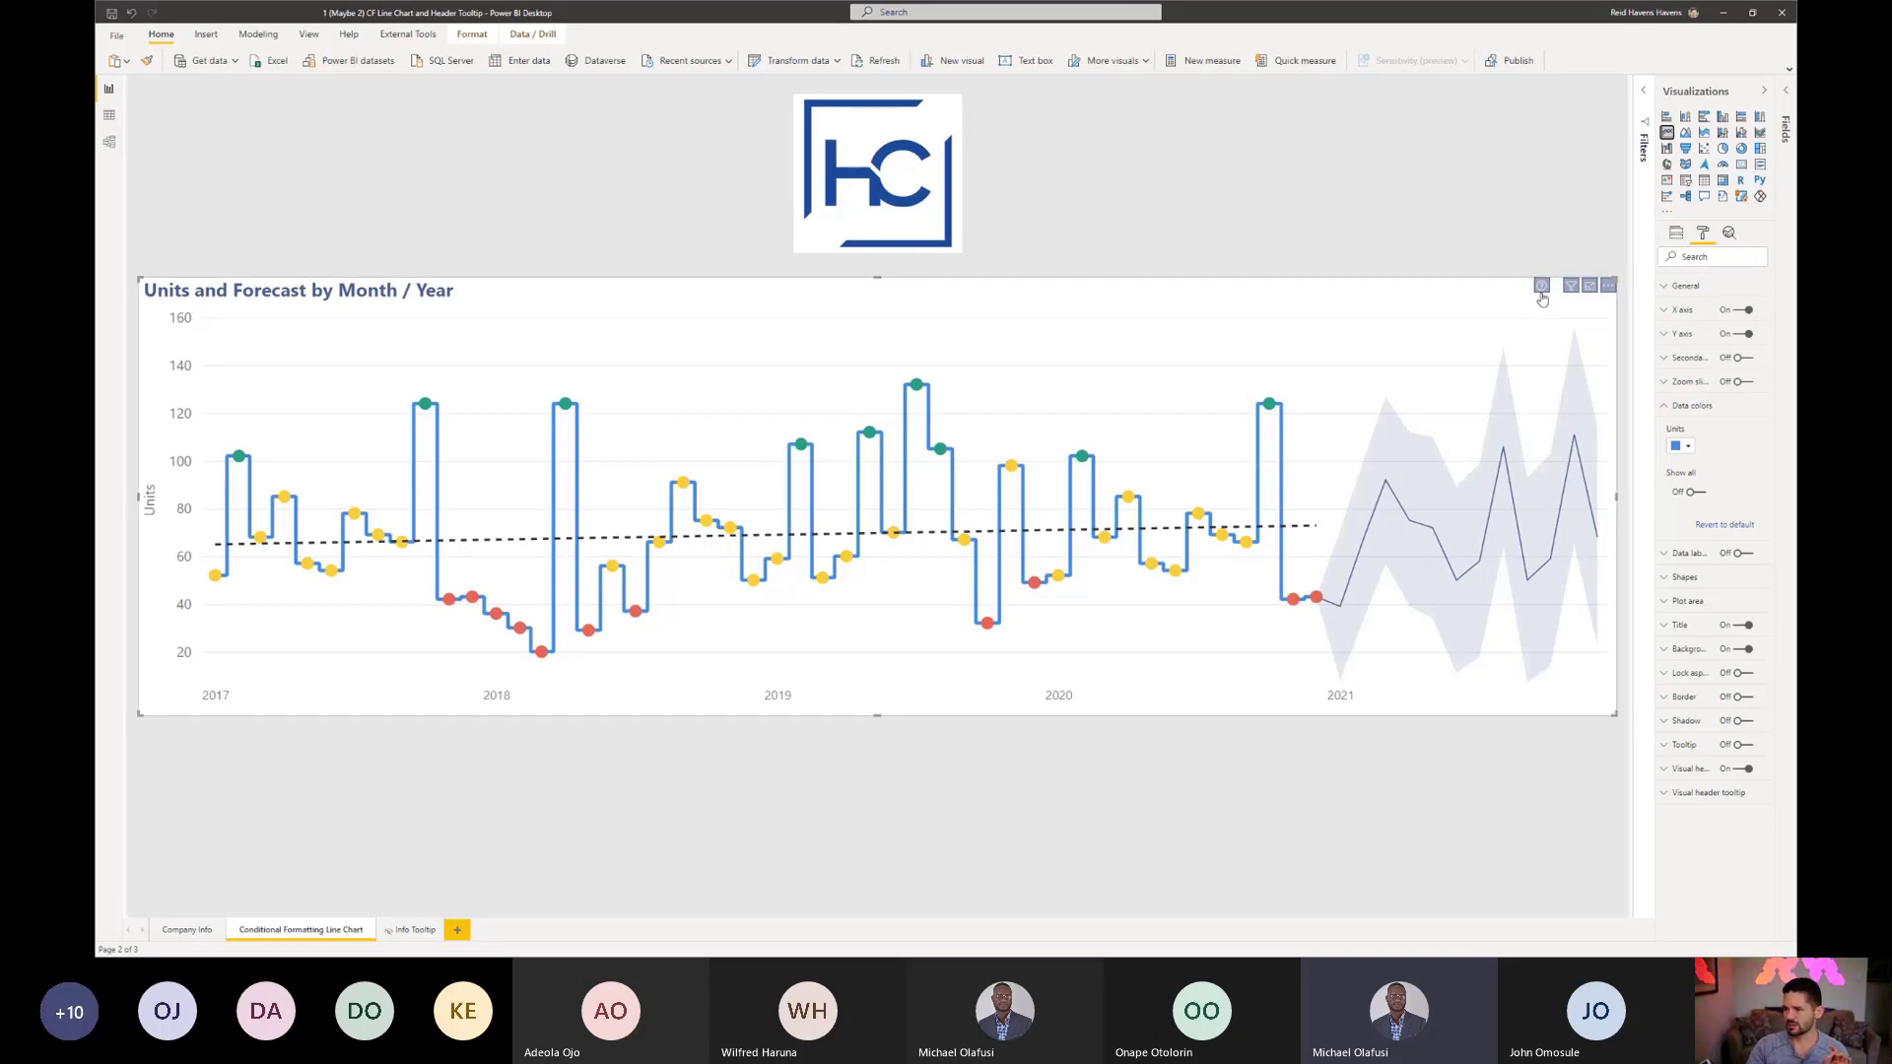
Step: Collapse the data color options and expand the line chart's Visual header settings in a wider formatting pane
mouse_move(1543, 298)
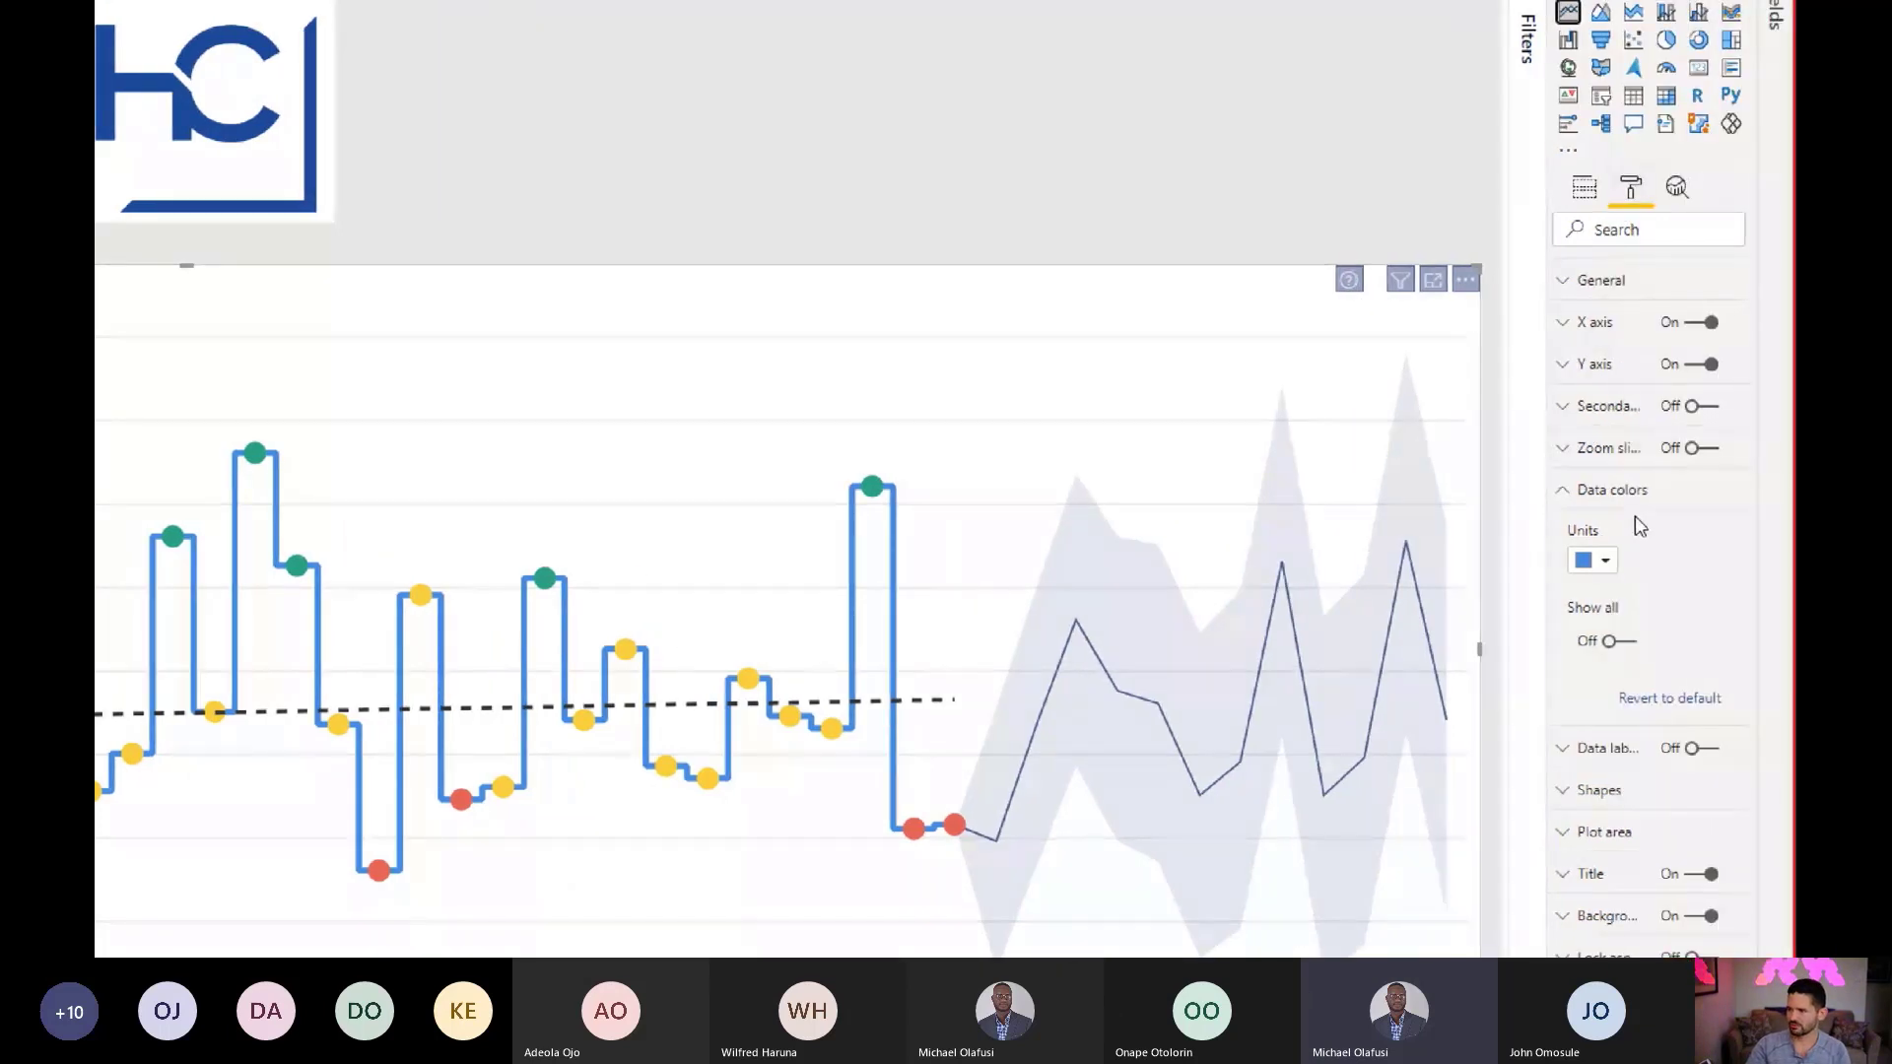
click(1621, 492)
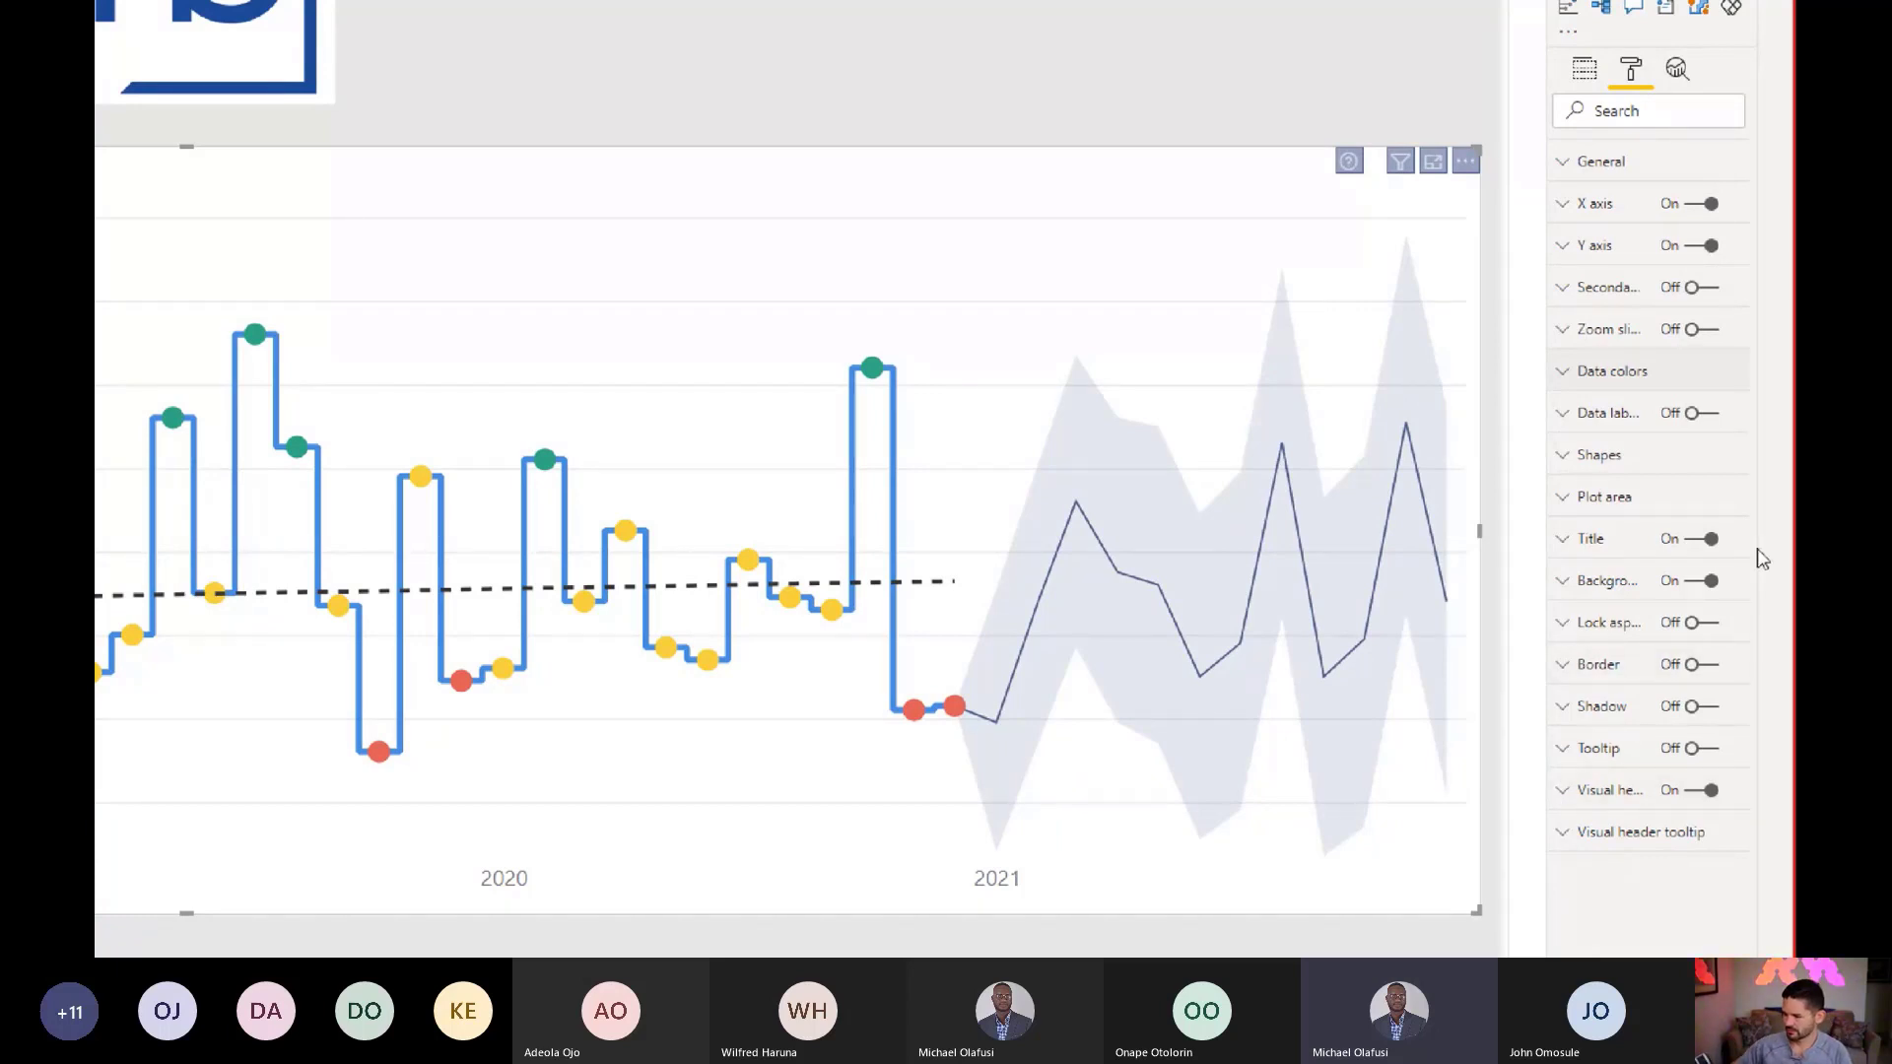
scroll(1499, 828, down, 2)
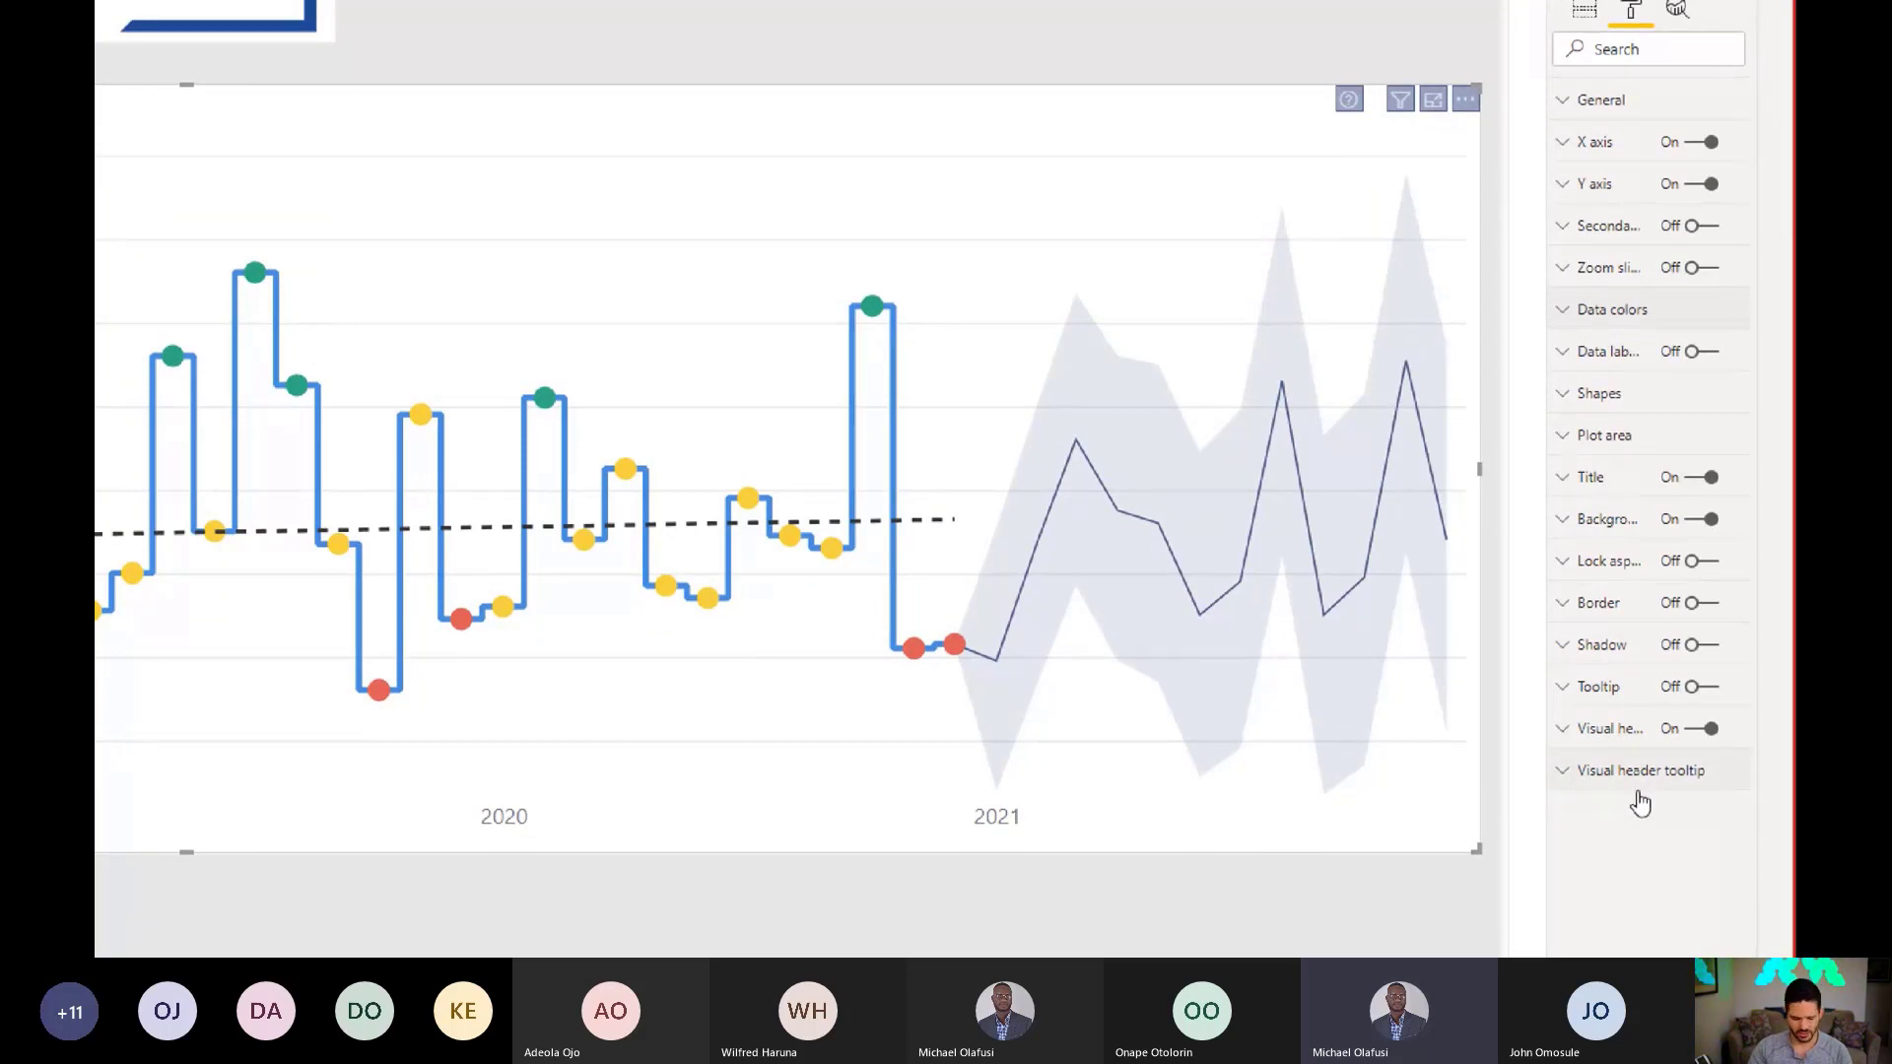
scroll(1636, 798, down, 5)
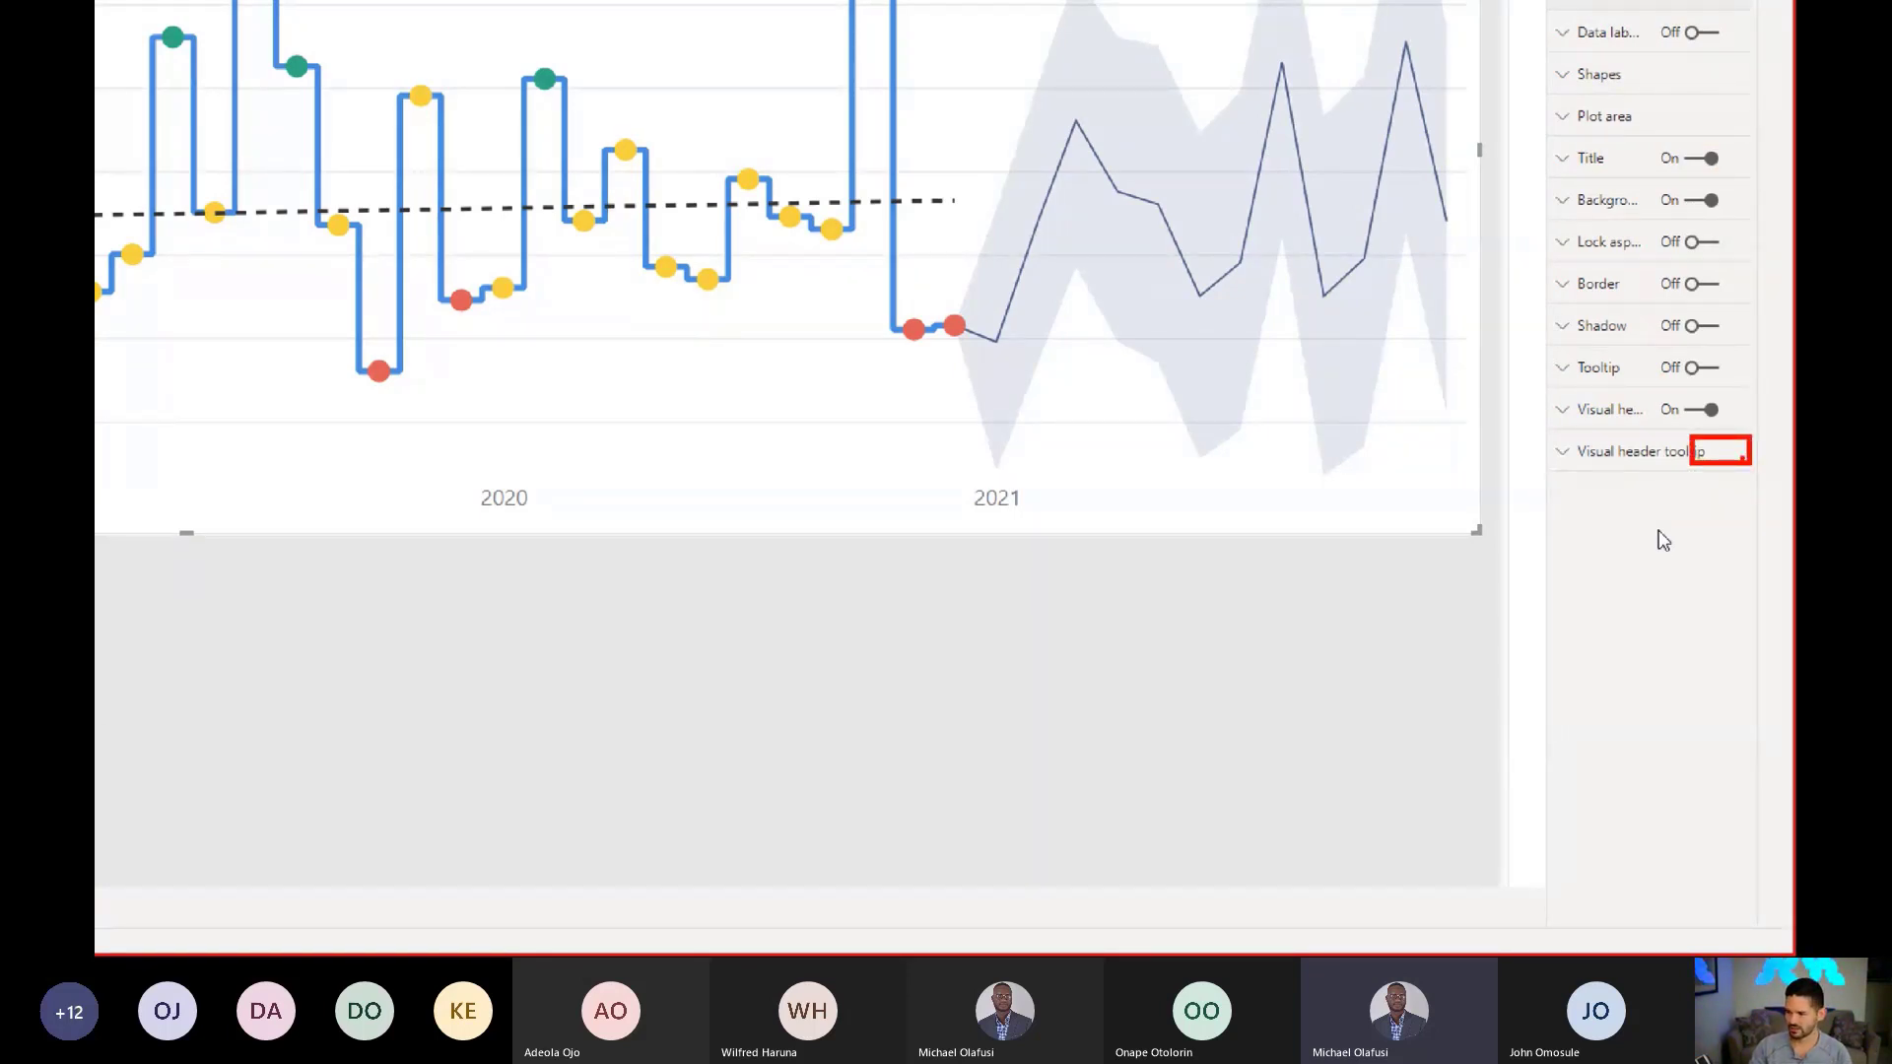
key(Escape)
key(ctrl+1)
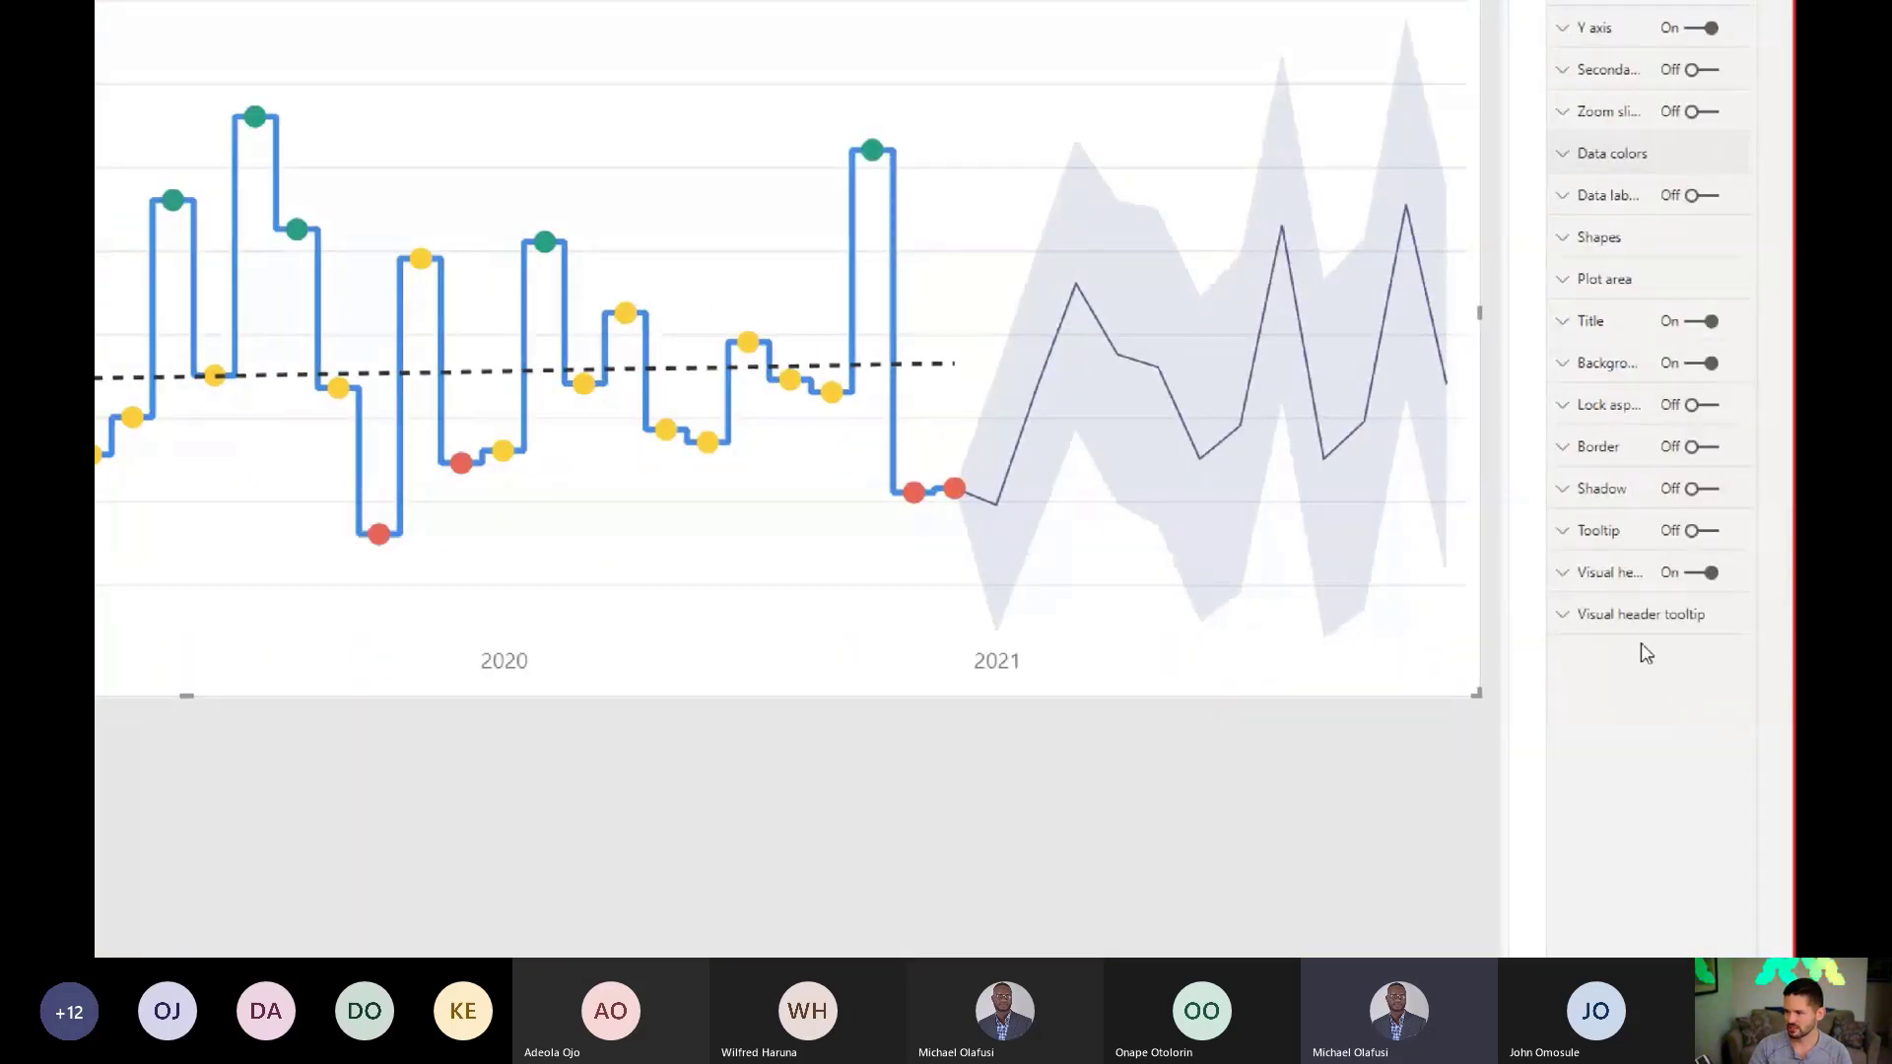
click(1608, 573)
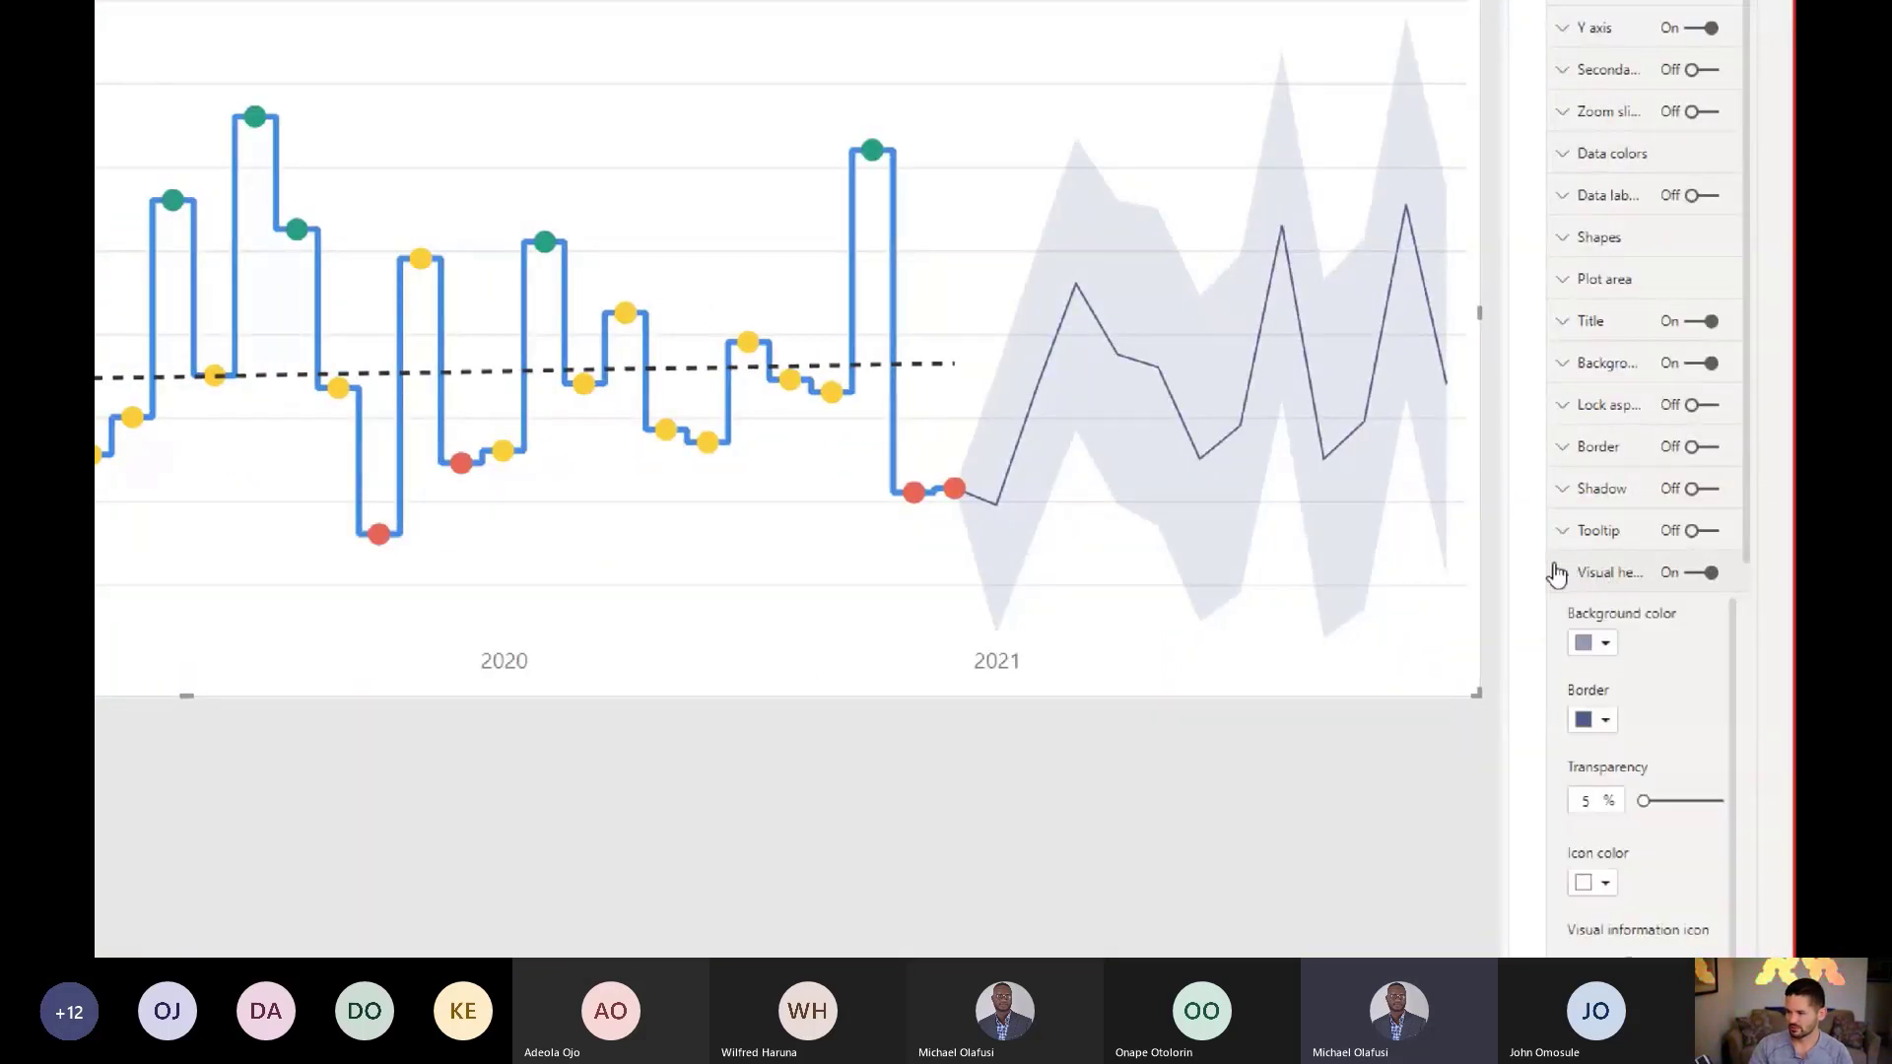
drag(1550, 563, 1404, 576)
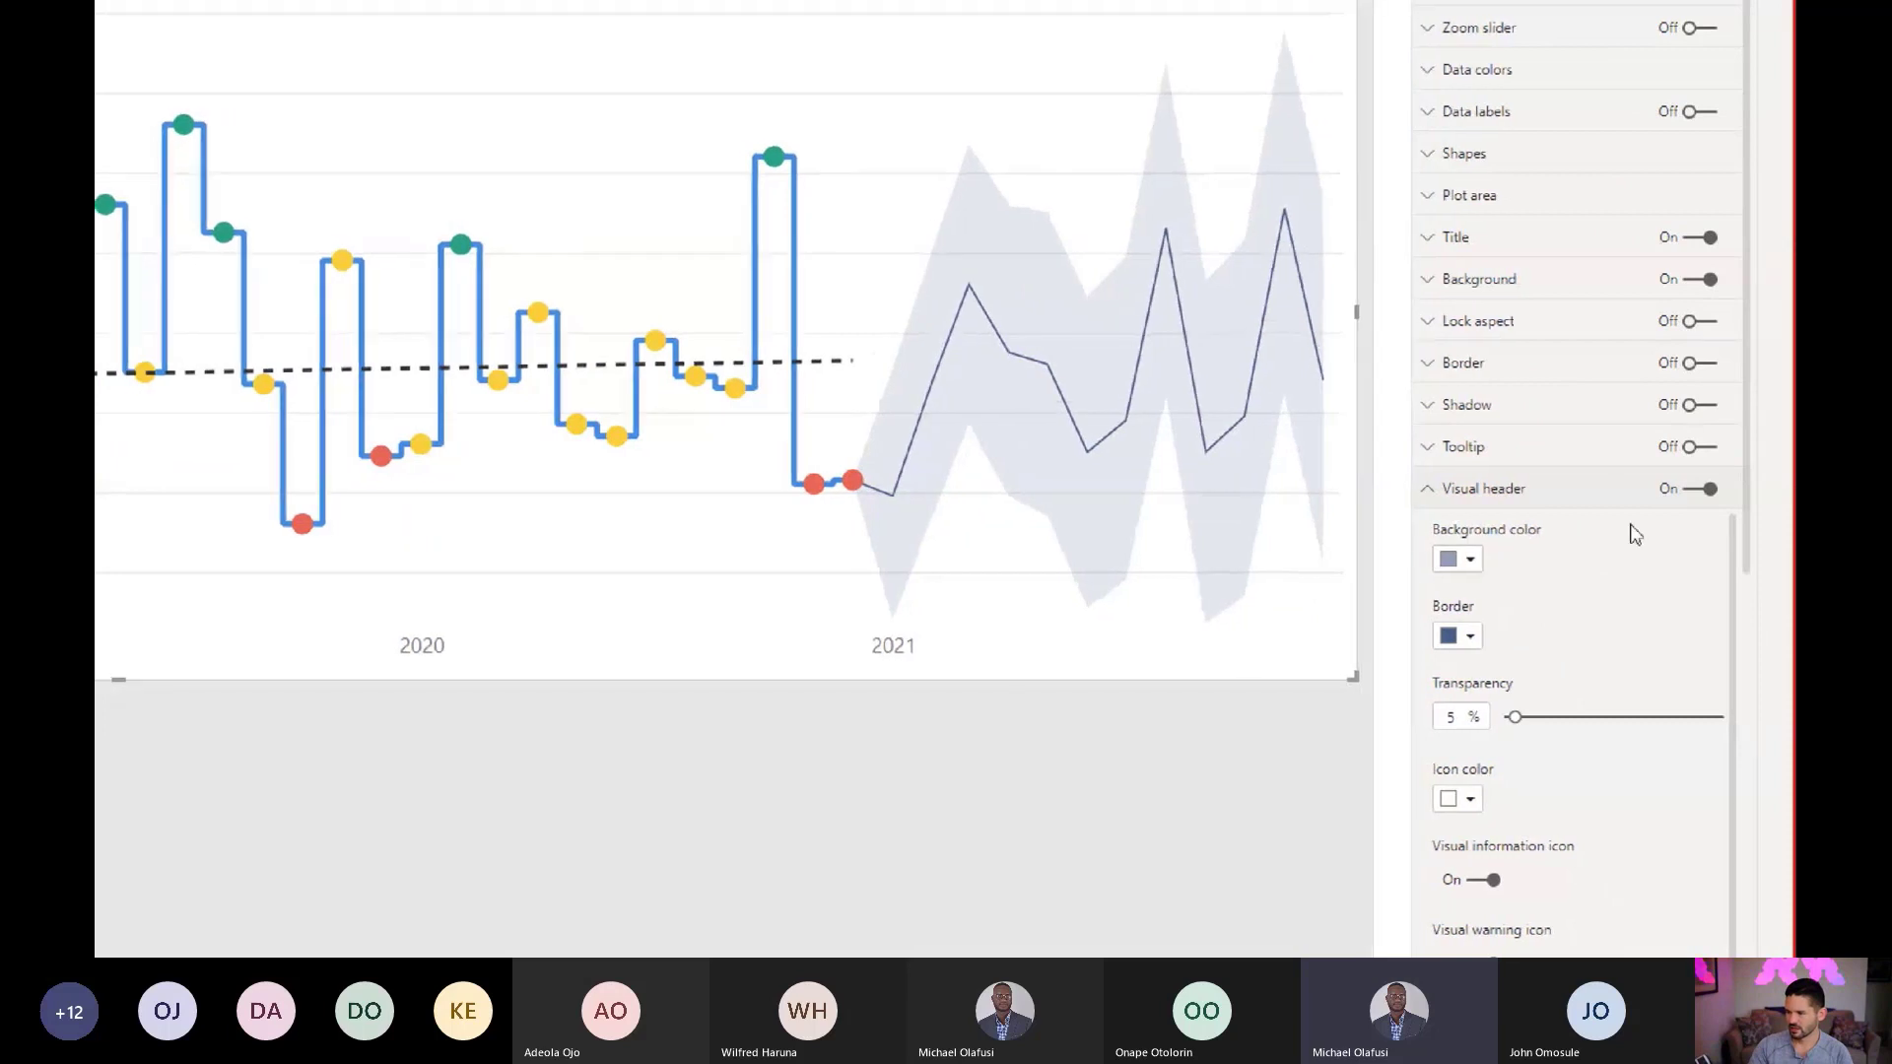
Step: Turn off the visual header tooltip icon for the line chart and collapse the Visual header settings
scroll(1621, 552, down, 8)
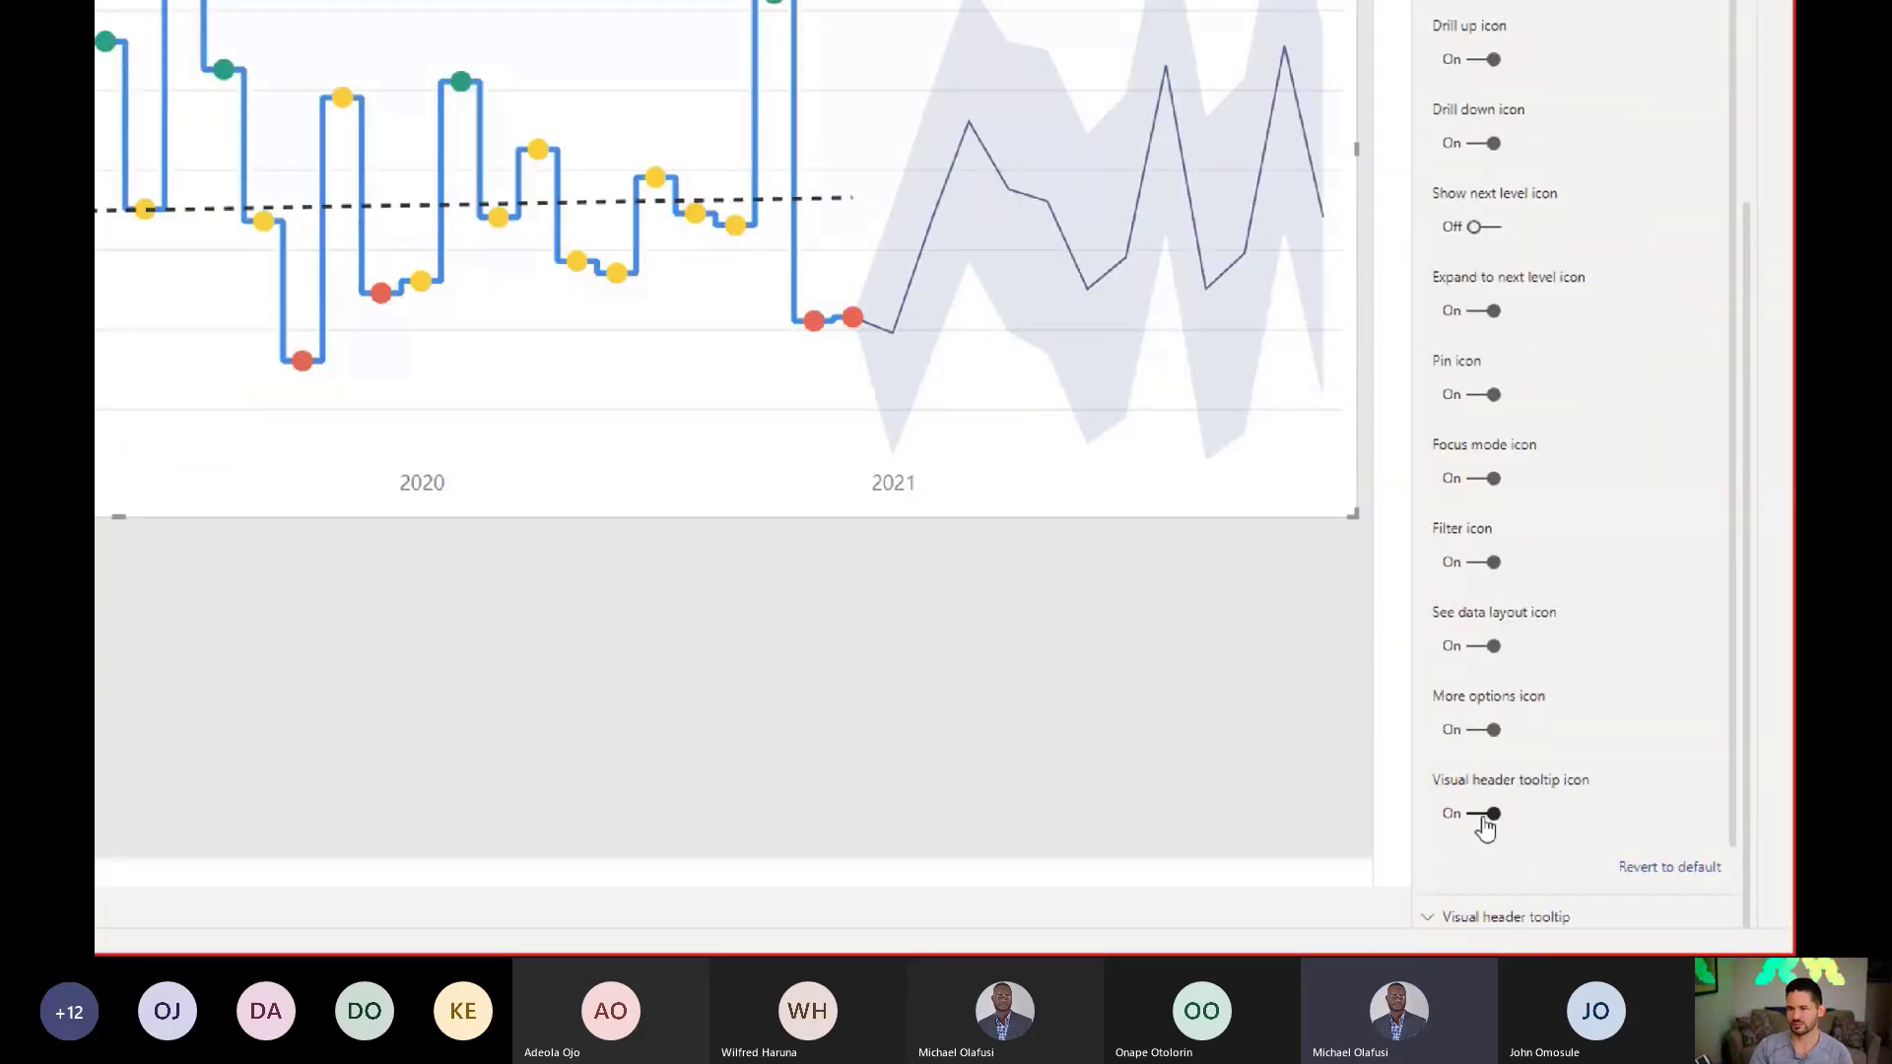
click(1486, 819)
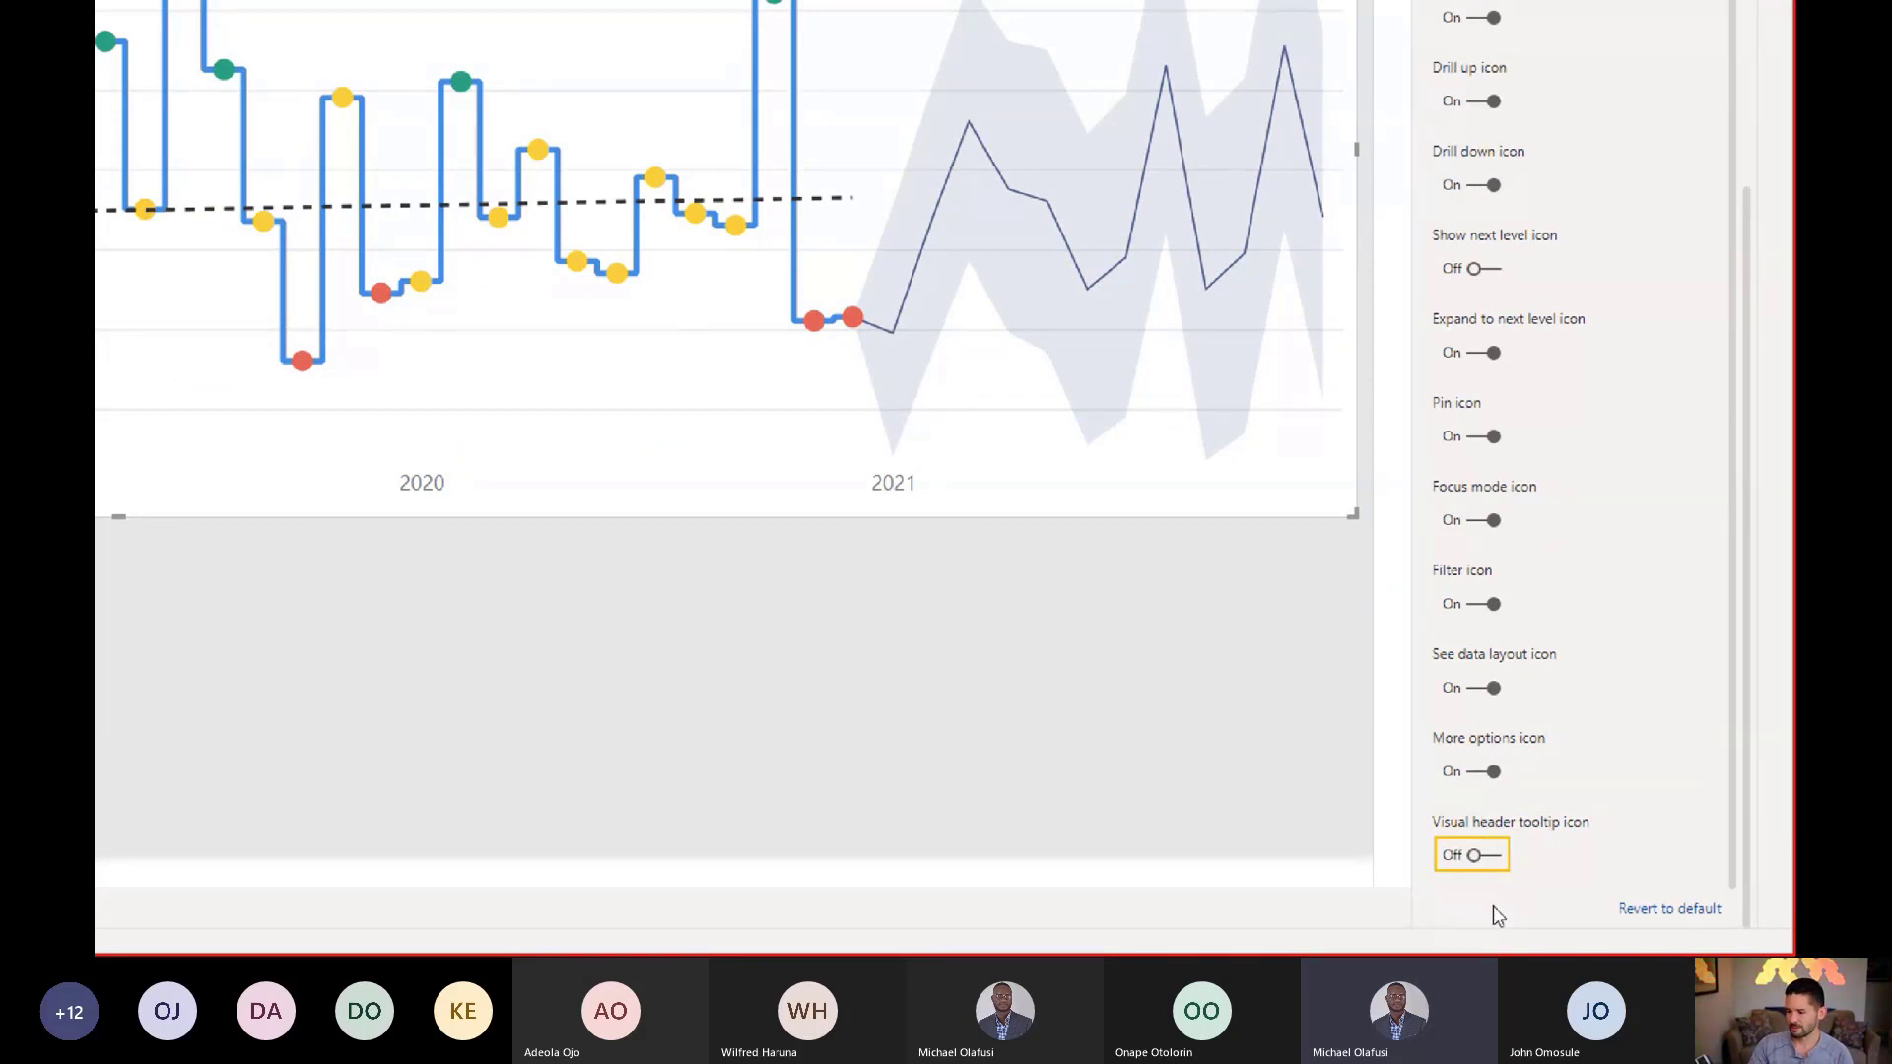
scroll(1628, 461, up, 6)
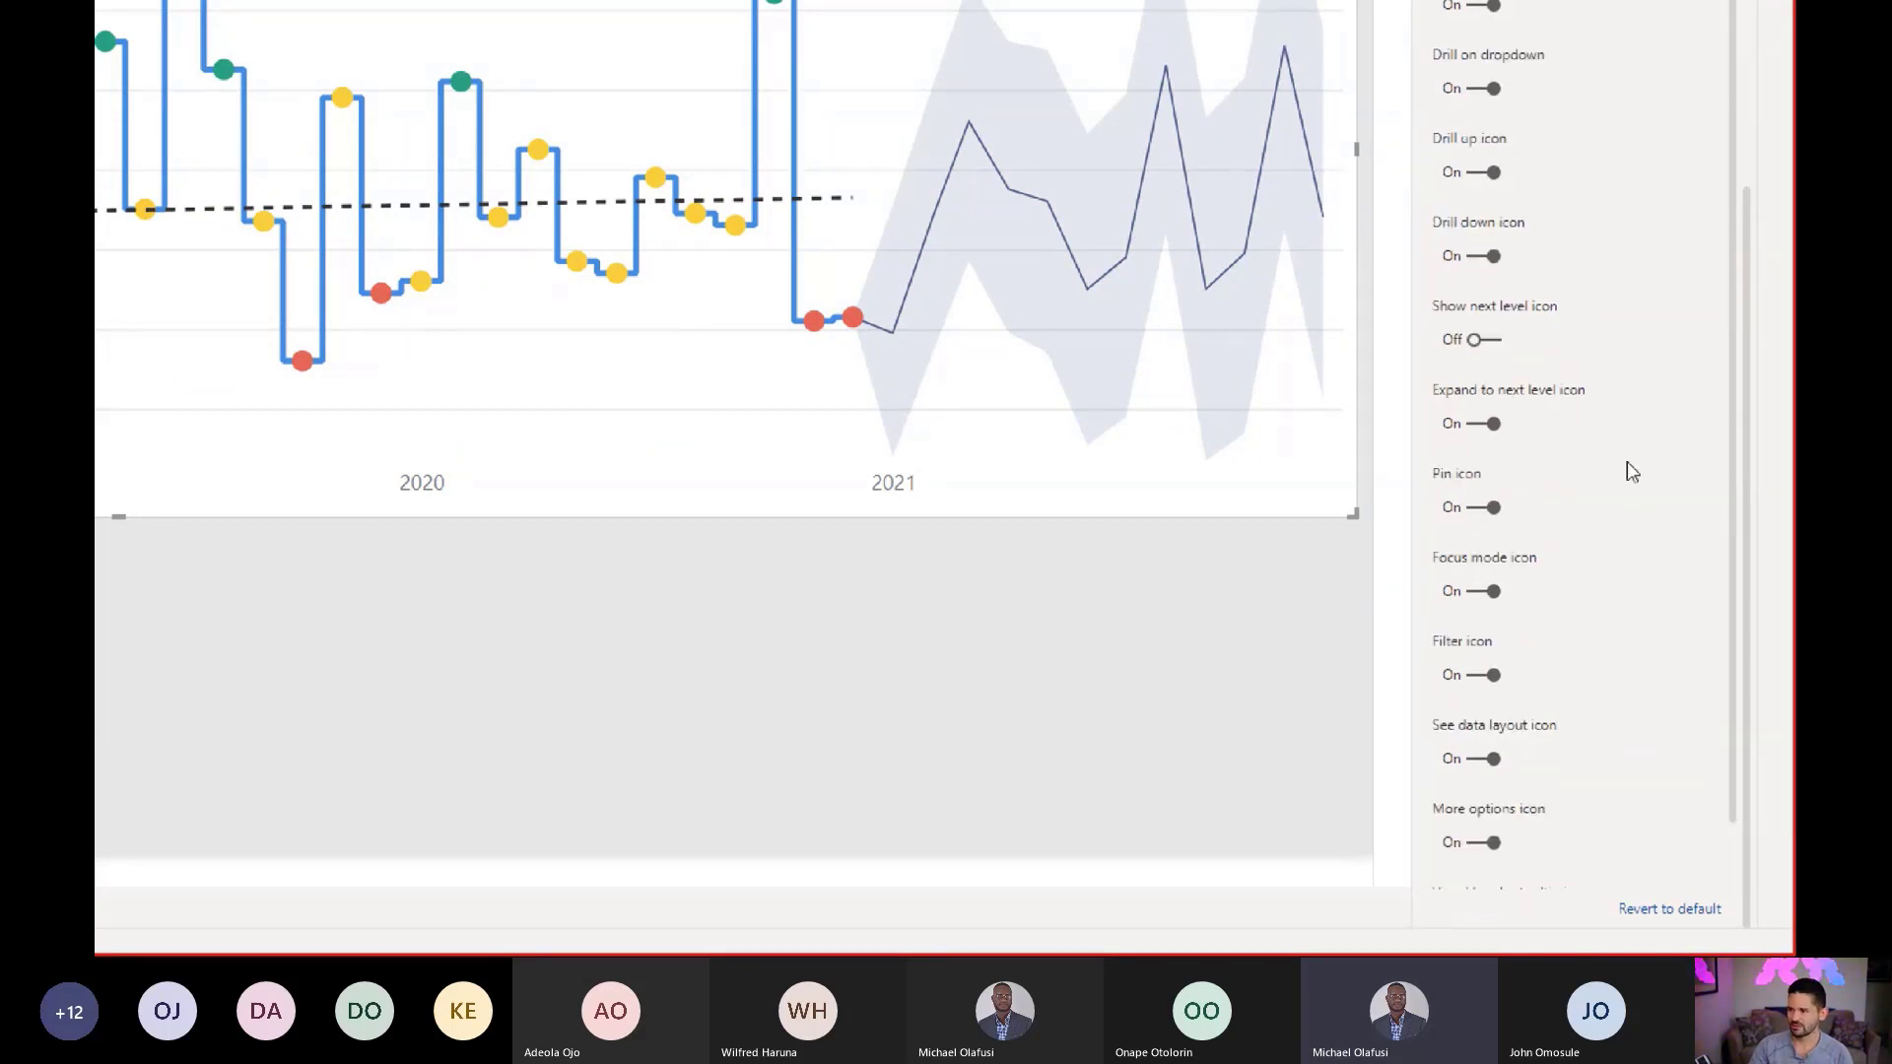
click(1448, 161)
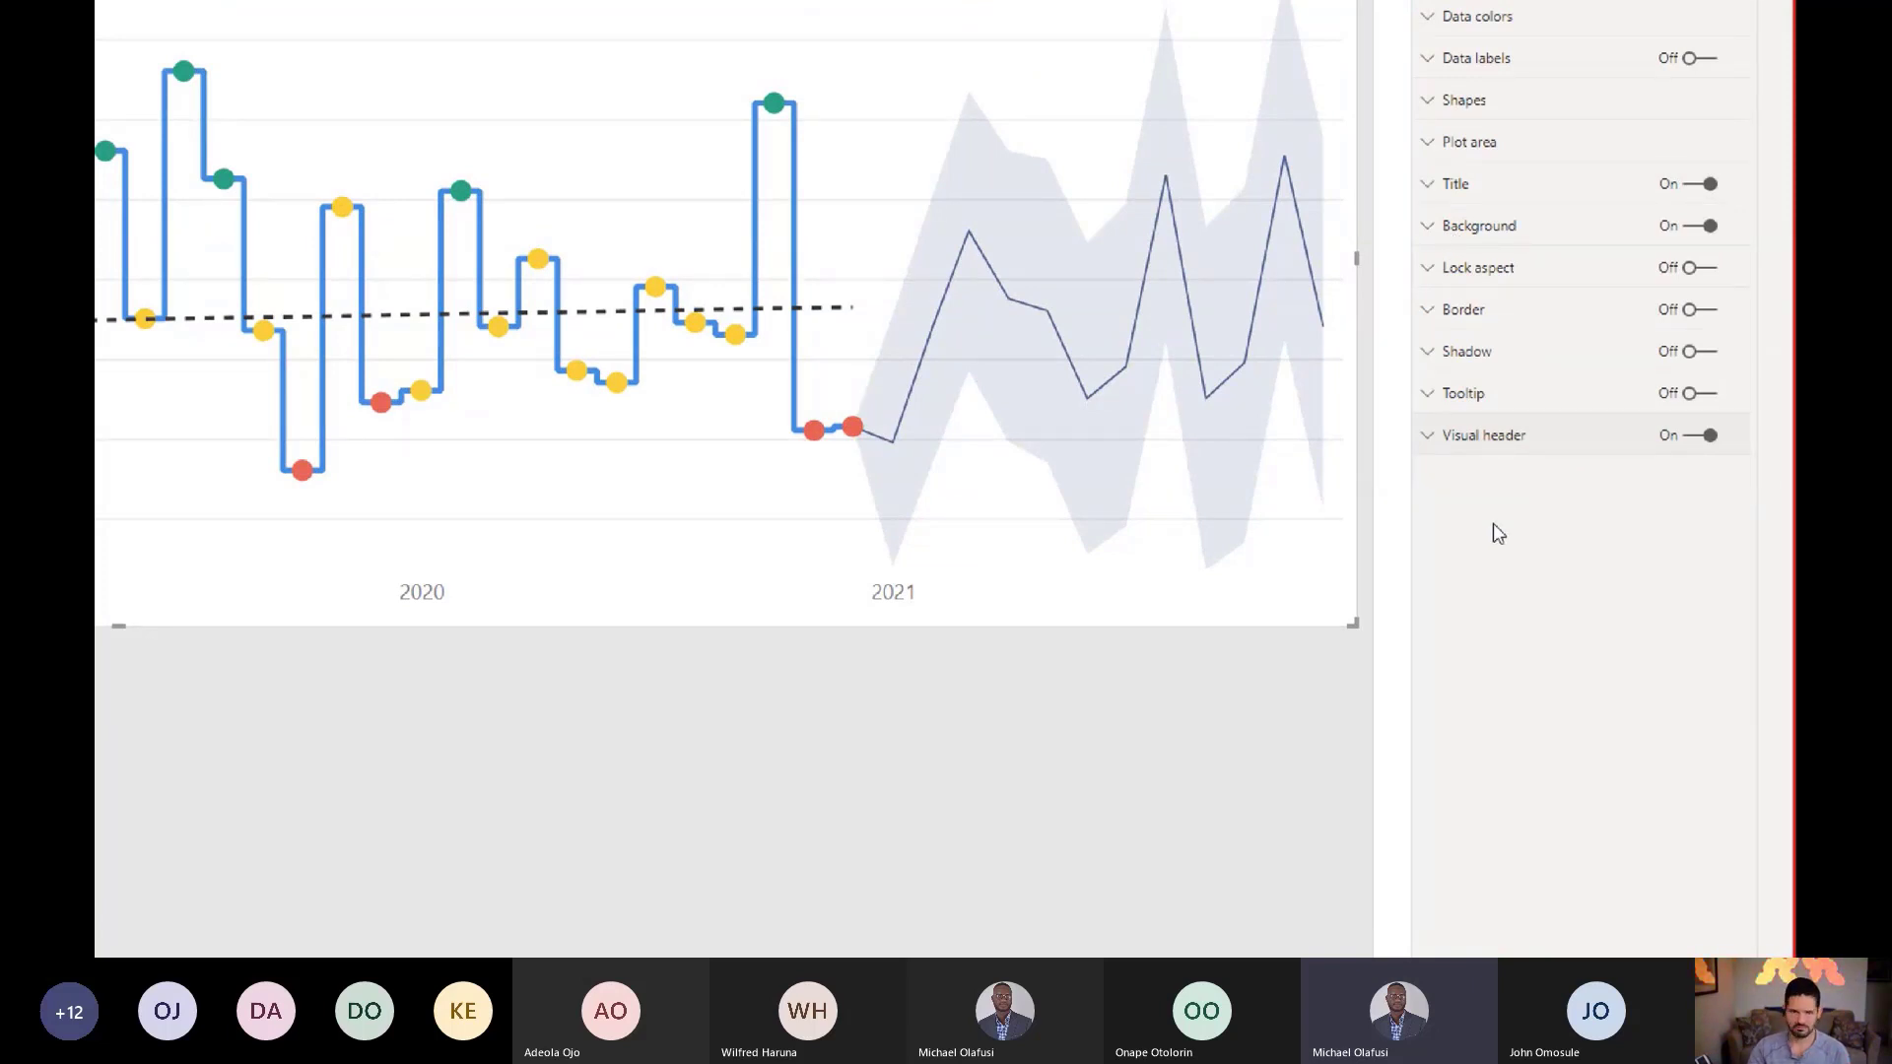
click(1464, 392)
click(1483, 394)
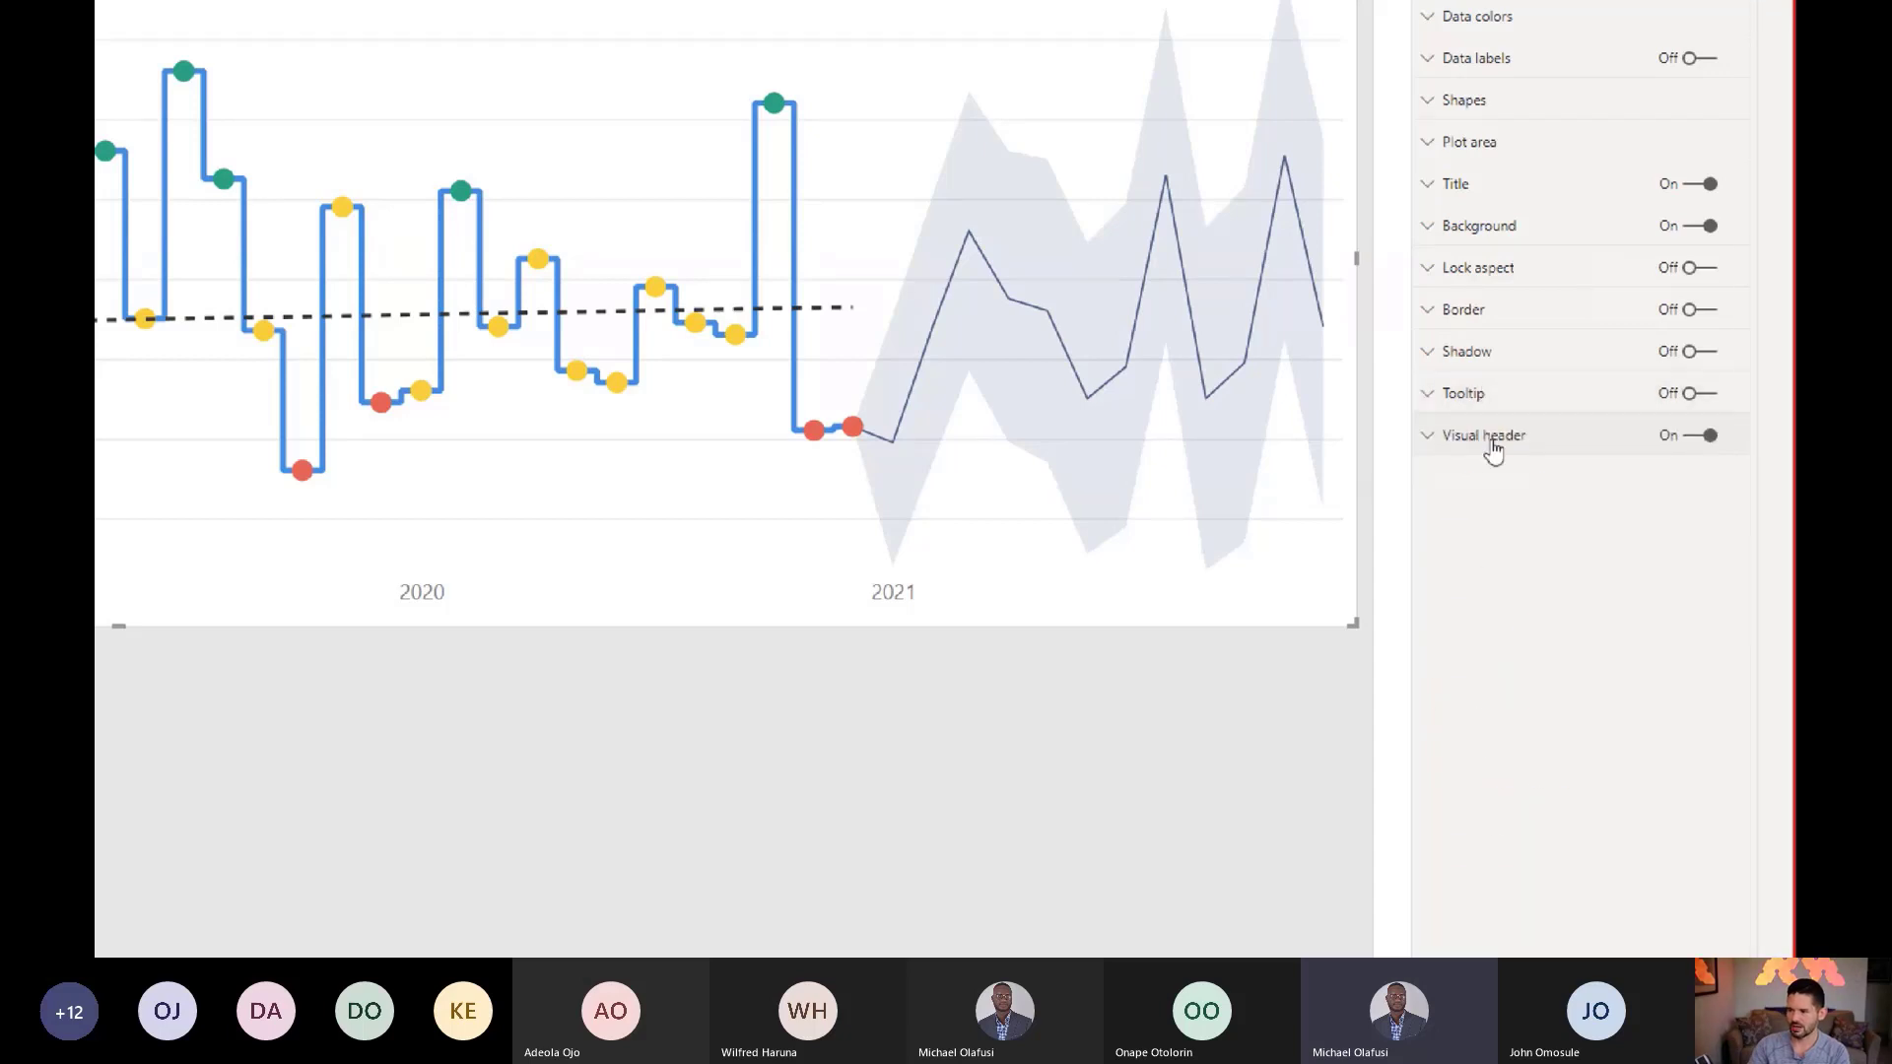
Step: Reopen the Visual header settings and turn the visual header tooltip icon on for the line chart
click(1490, 435)
scroll(1616, 739, down, 1)
scroll(1672, 631, down, 8)
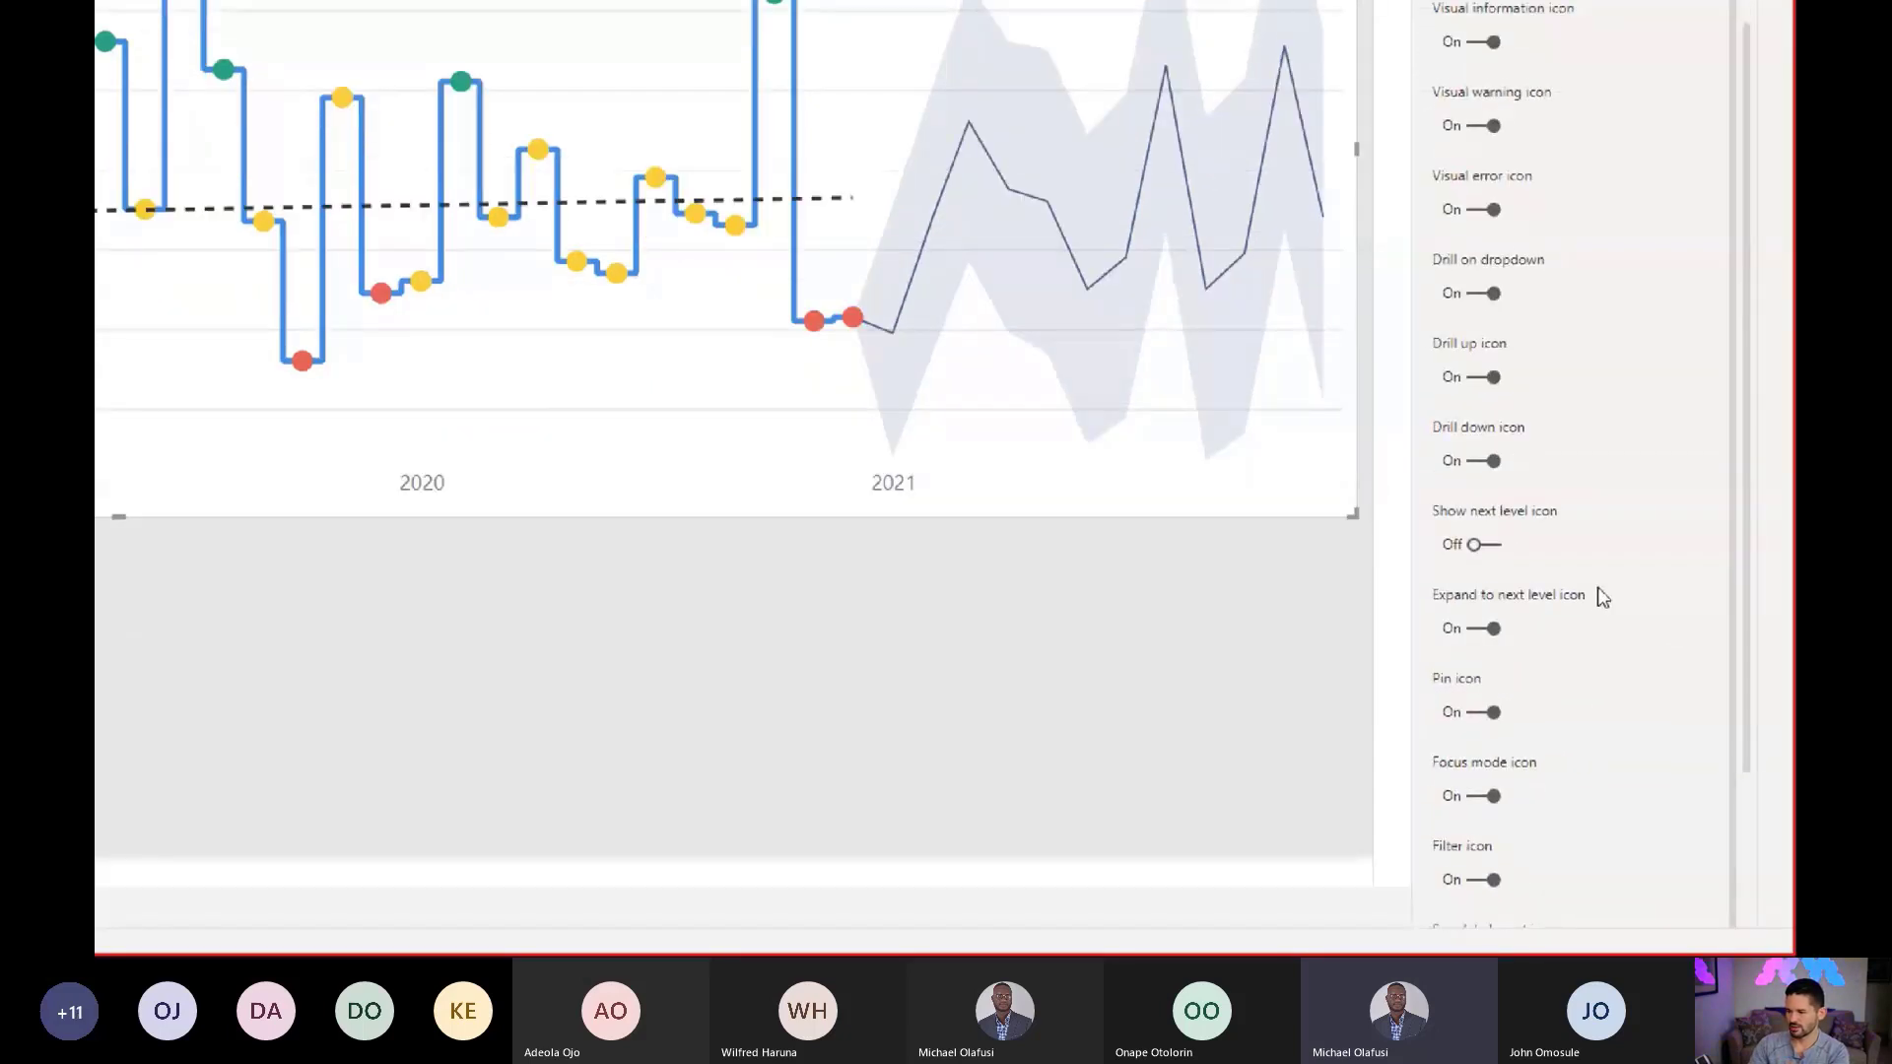
click(1485, 856)
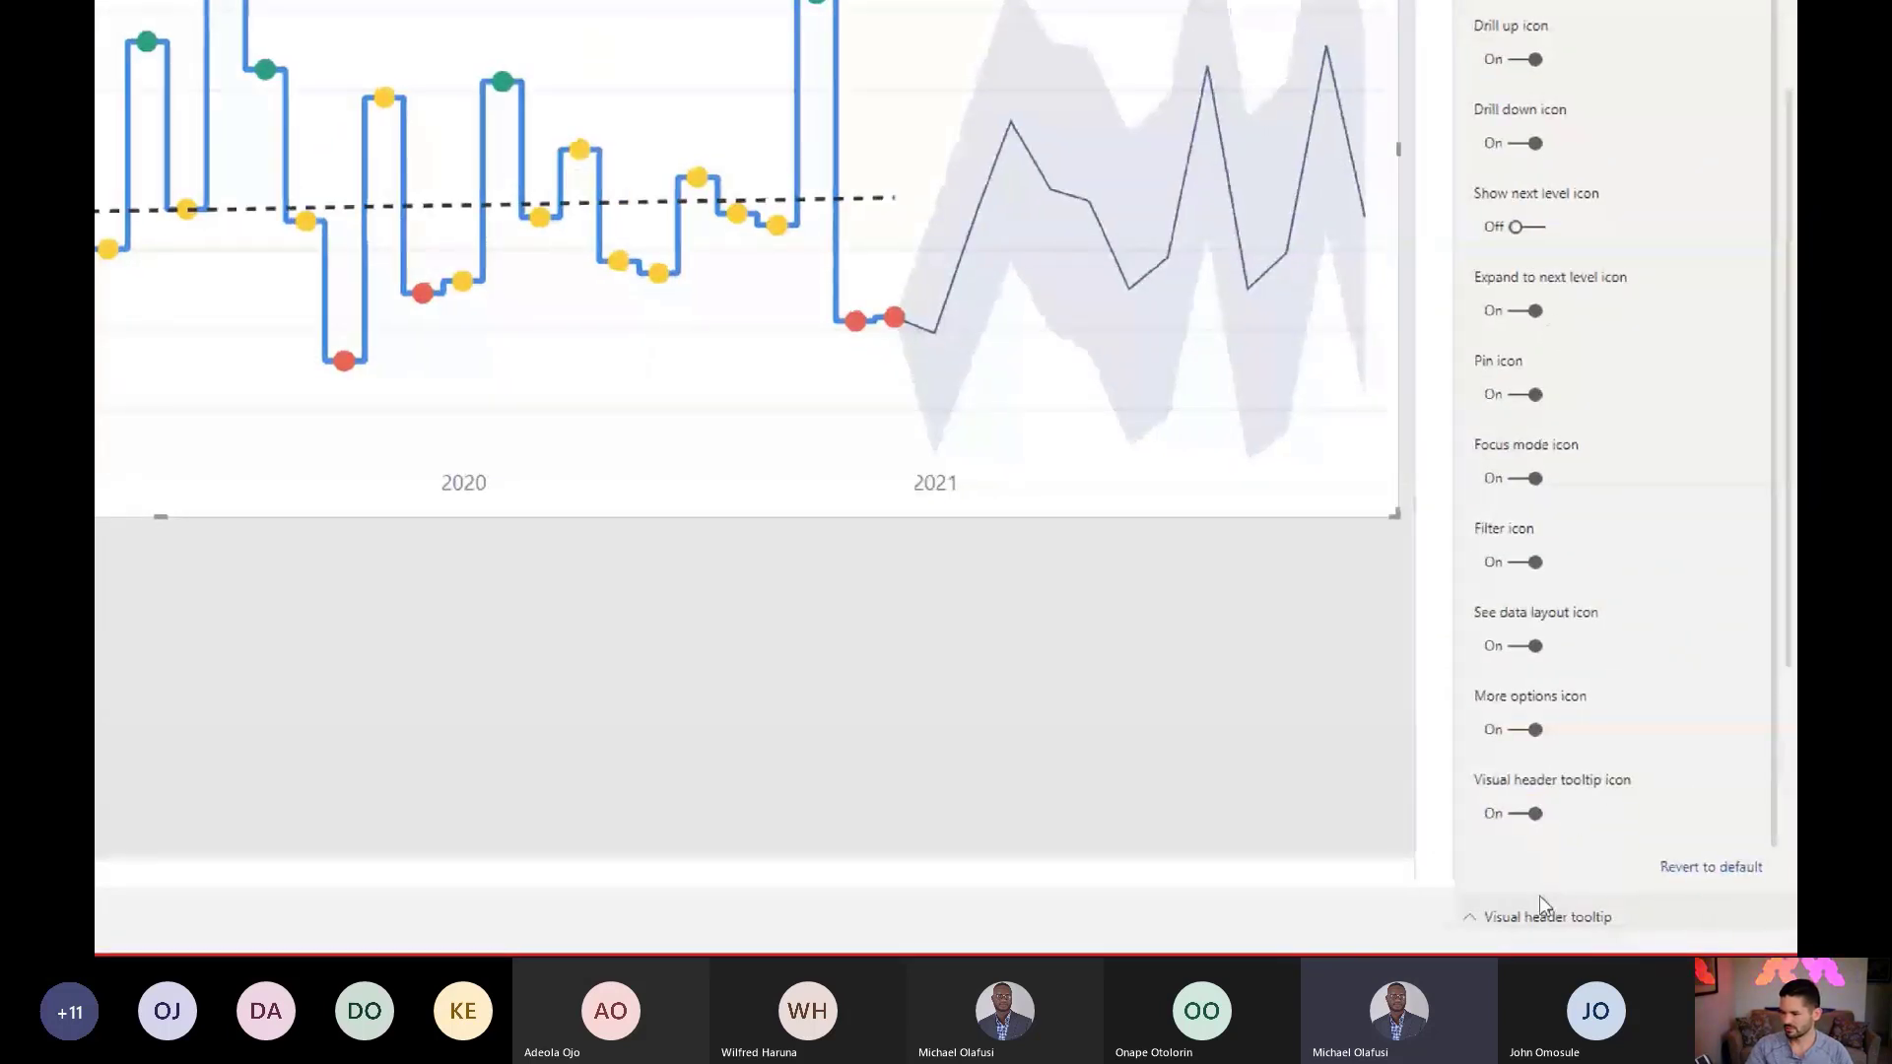
Step: Set the visual header tooltip's report page to None and preview the plain text tooltip on the chart
scroll(1586, 490, down, 5)
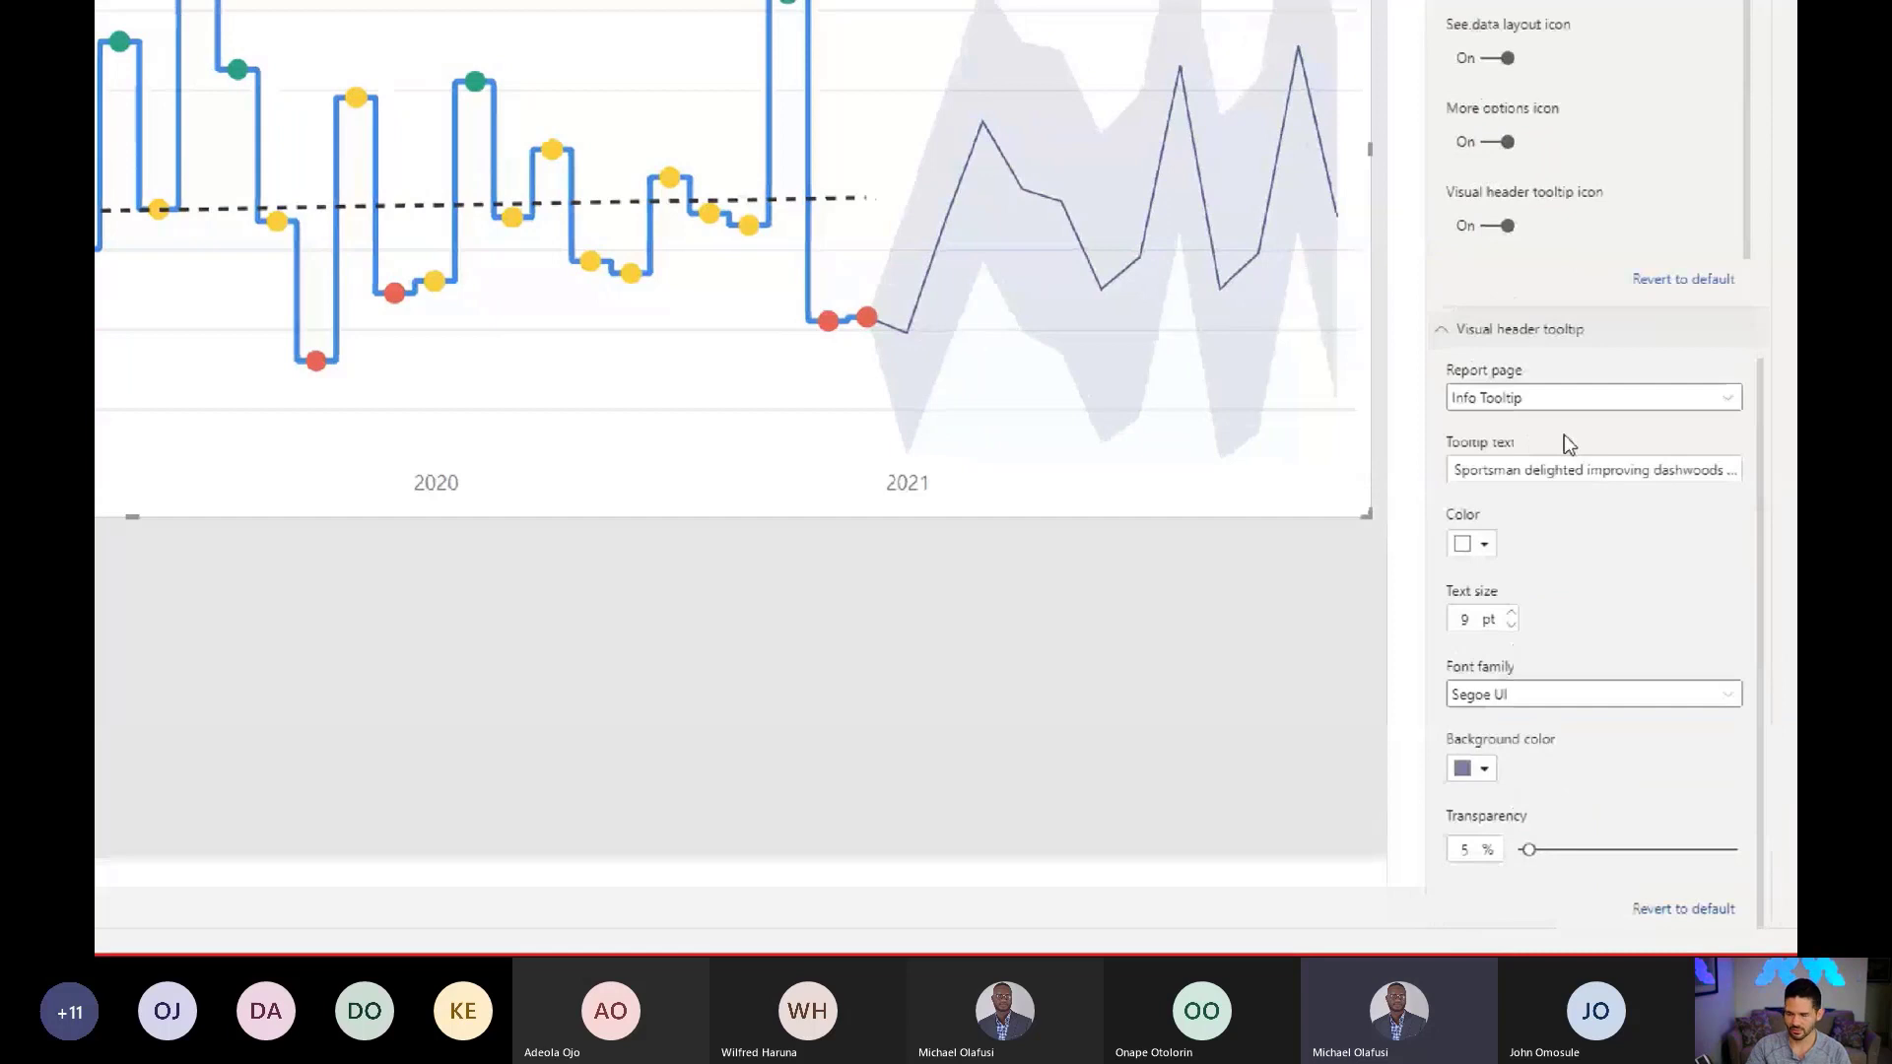
click(1704, 402)
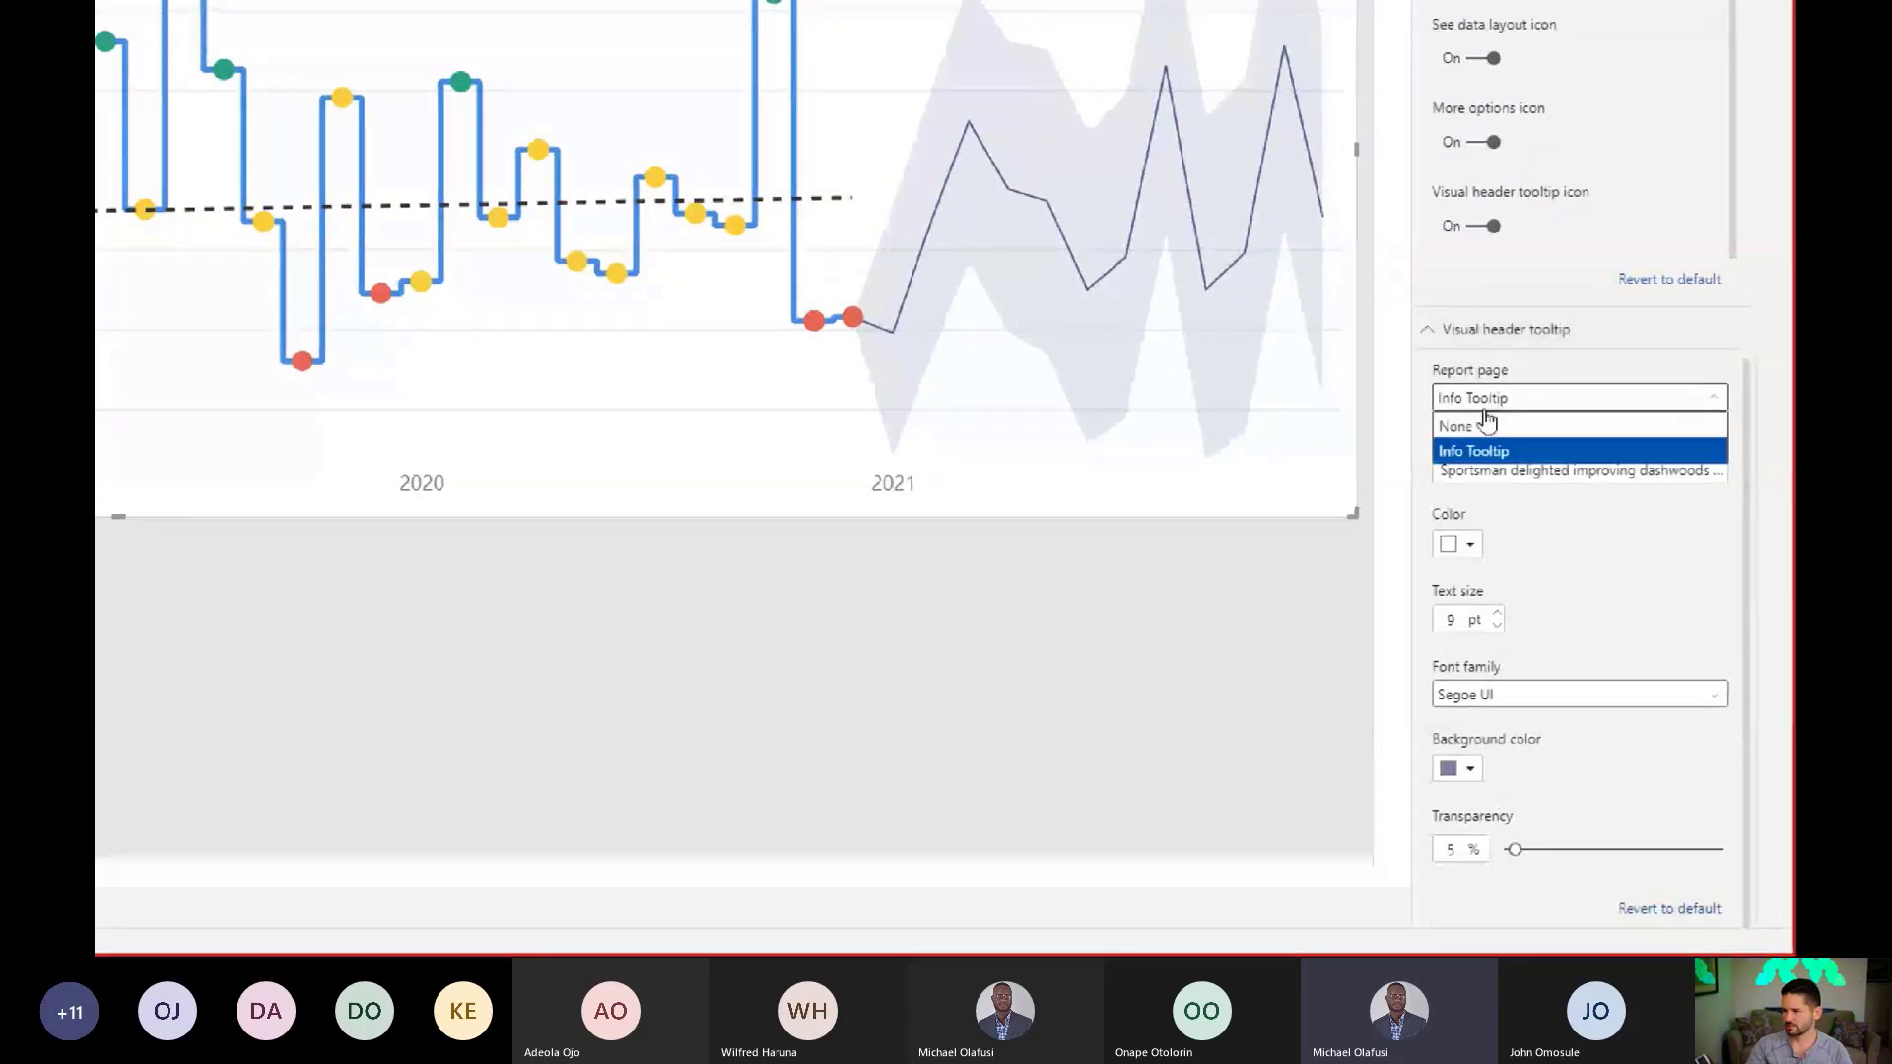
click(1480, 421)
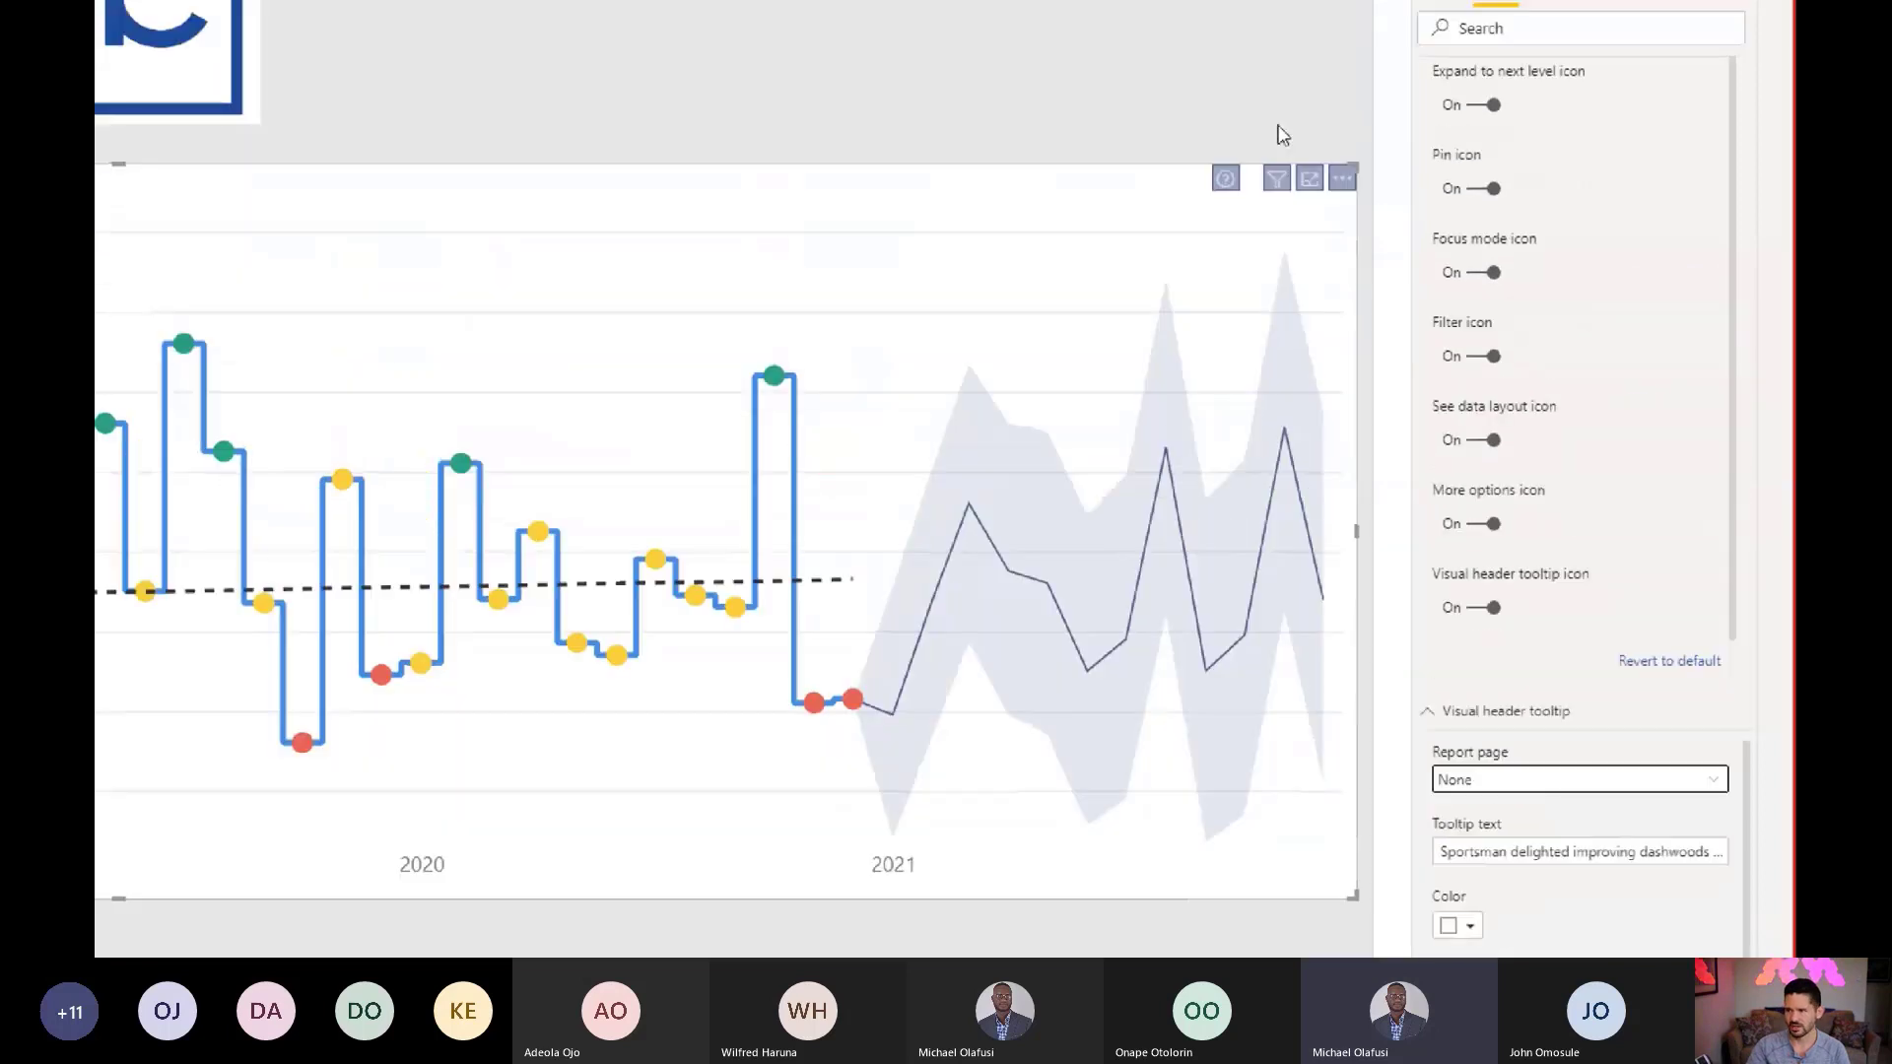
mouse_move(1229, 200)
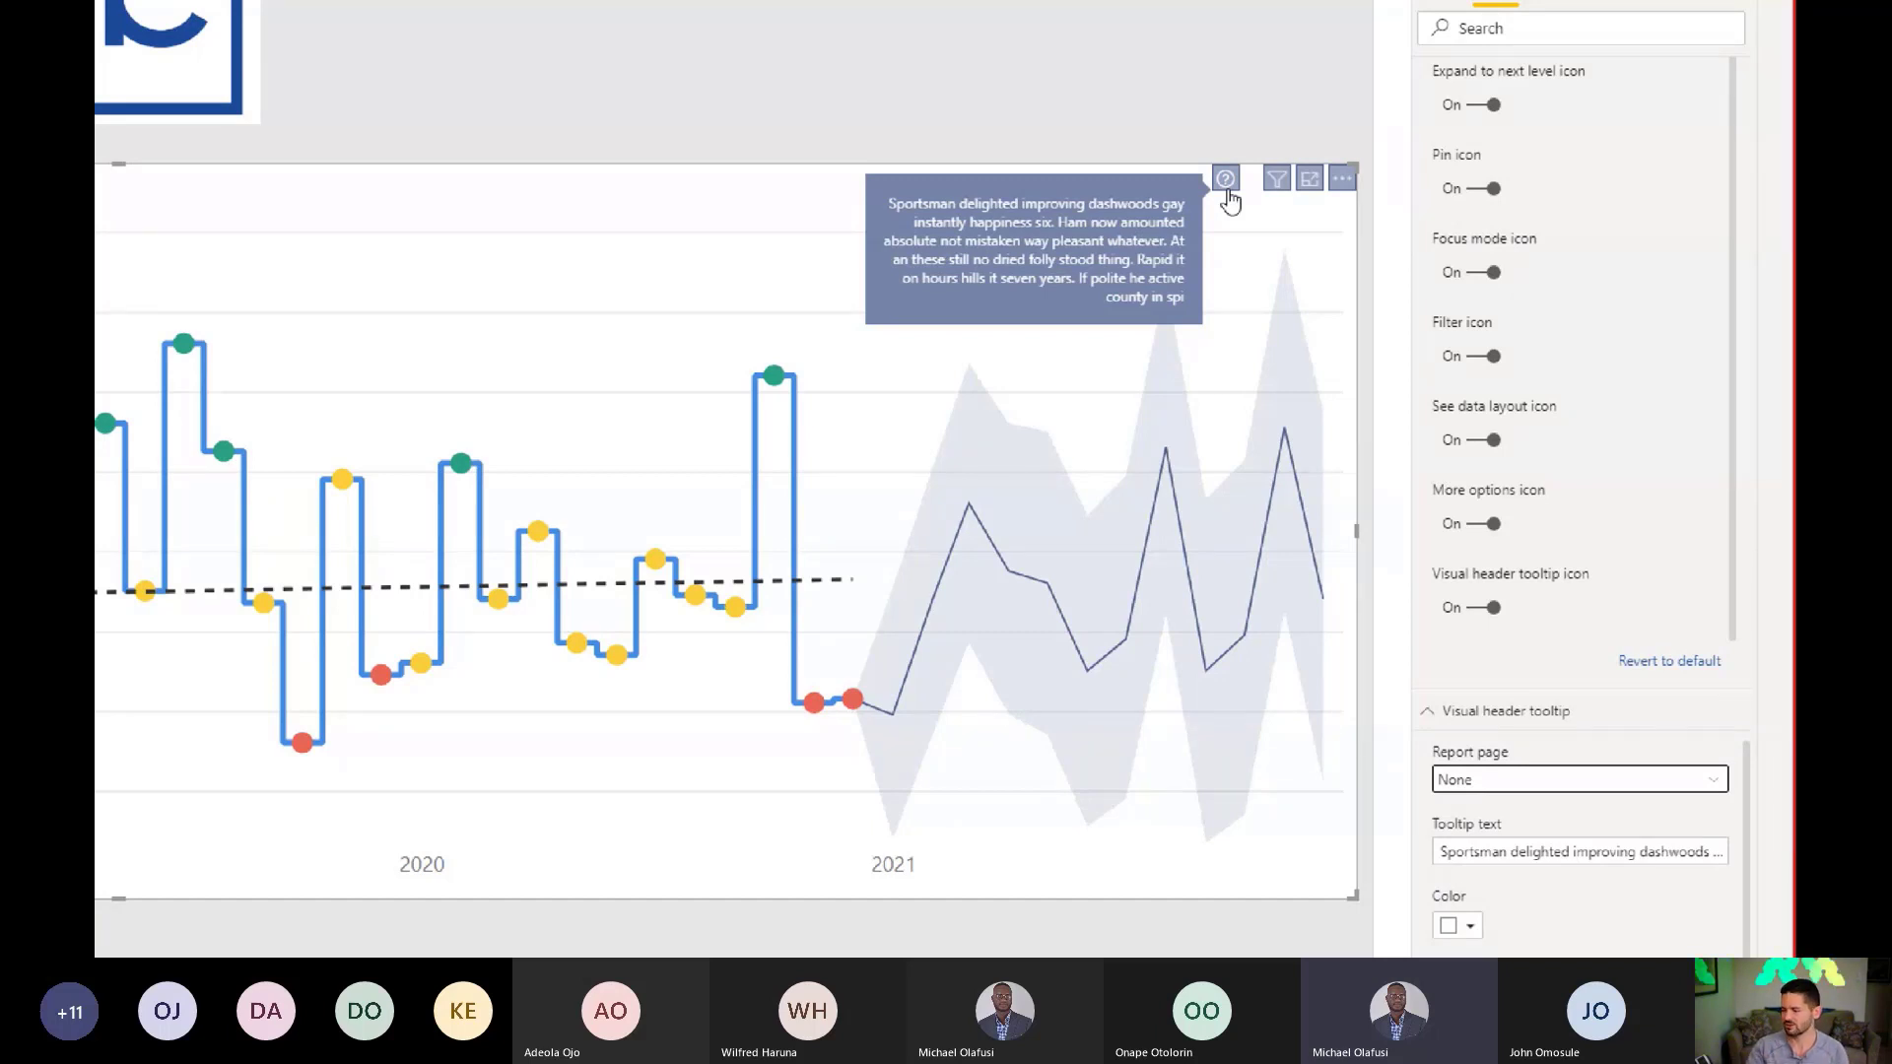
Step: Copy the existing visual header tooltip text, replace it with "These are notes" and preview the tooltip on the line chart
click(1473, 853)
double_click(1474, 853)
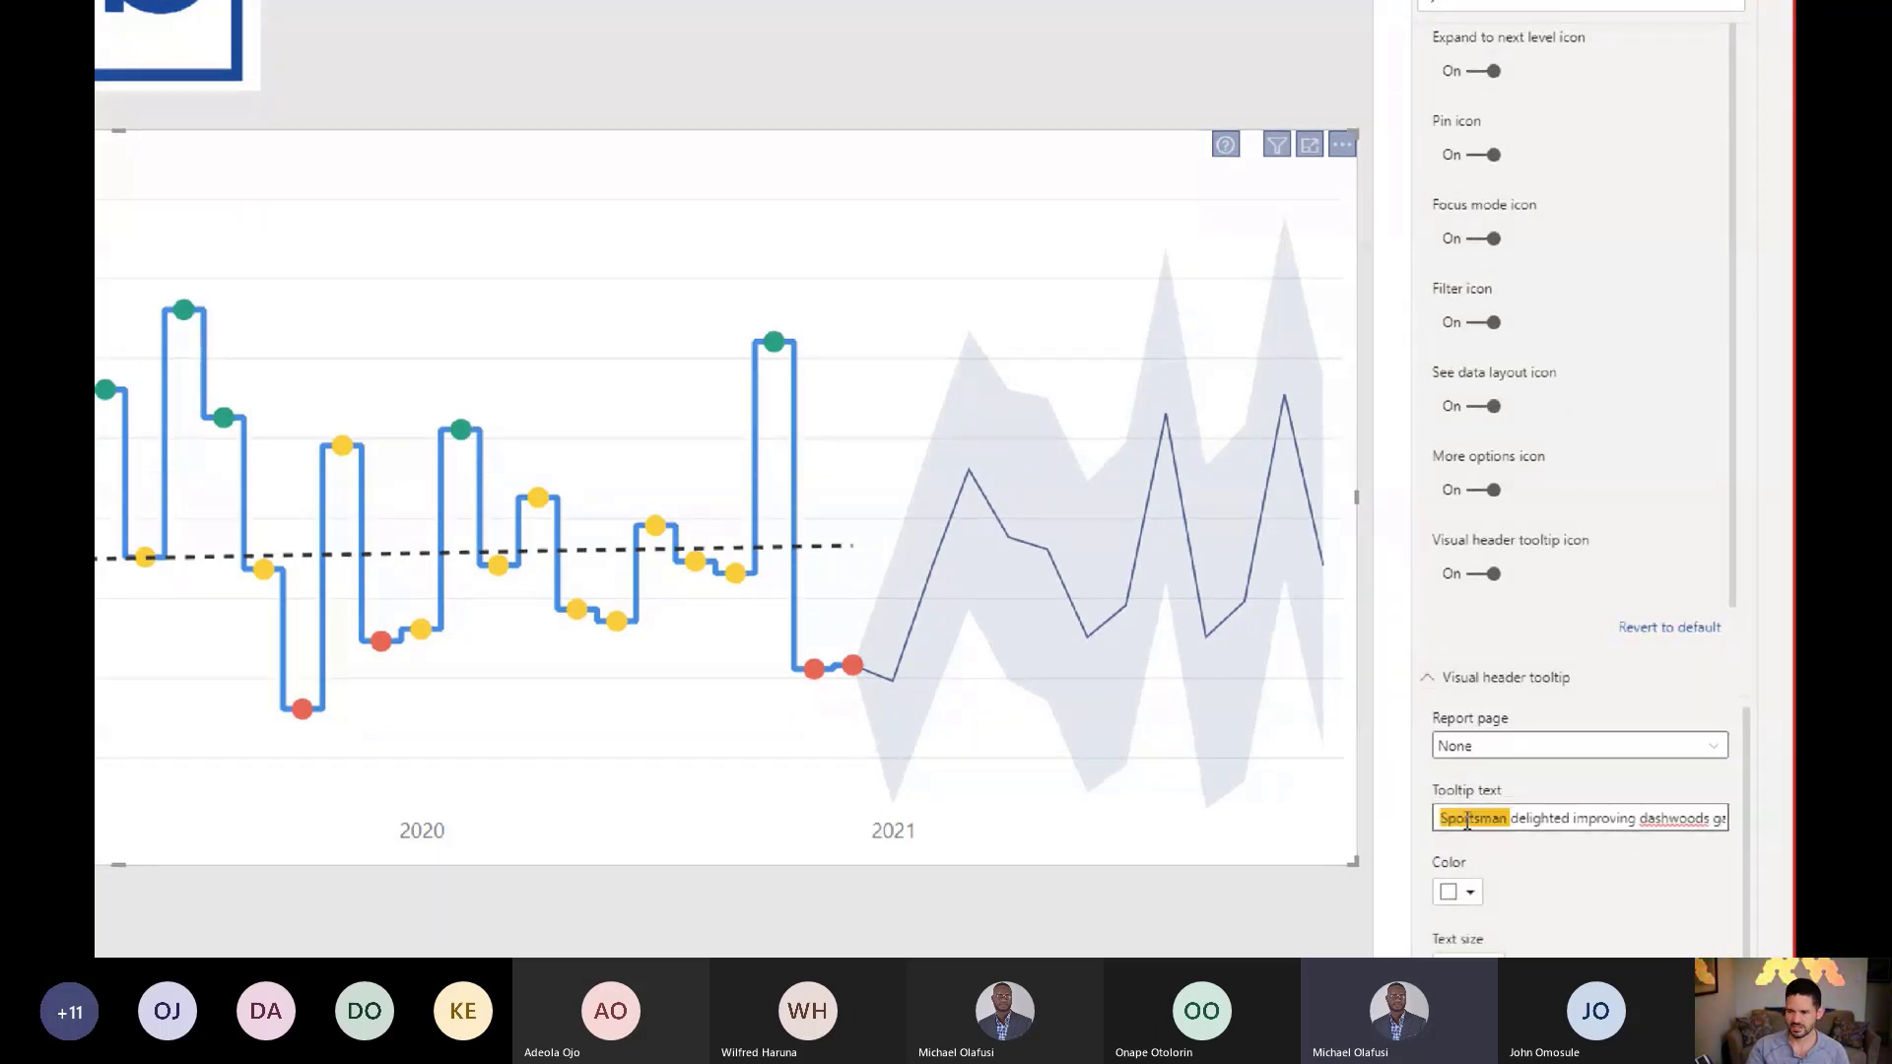
triple_click(1467, 820)
key(ctrl+c)
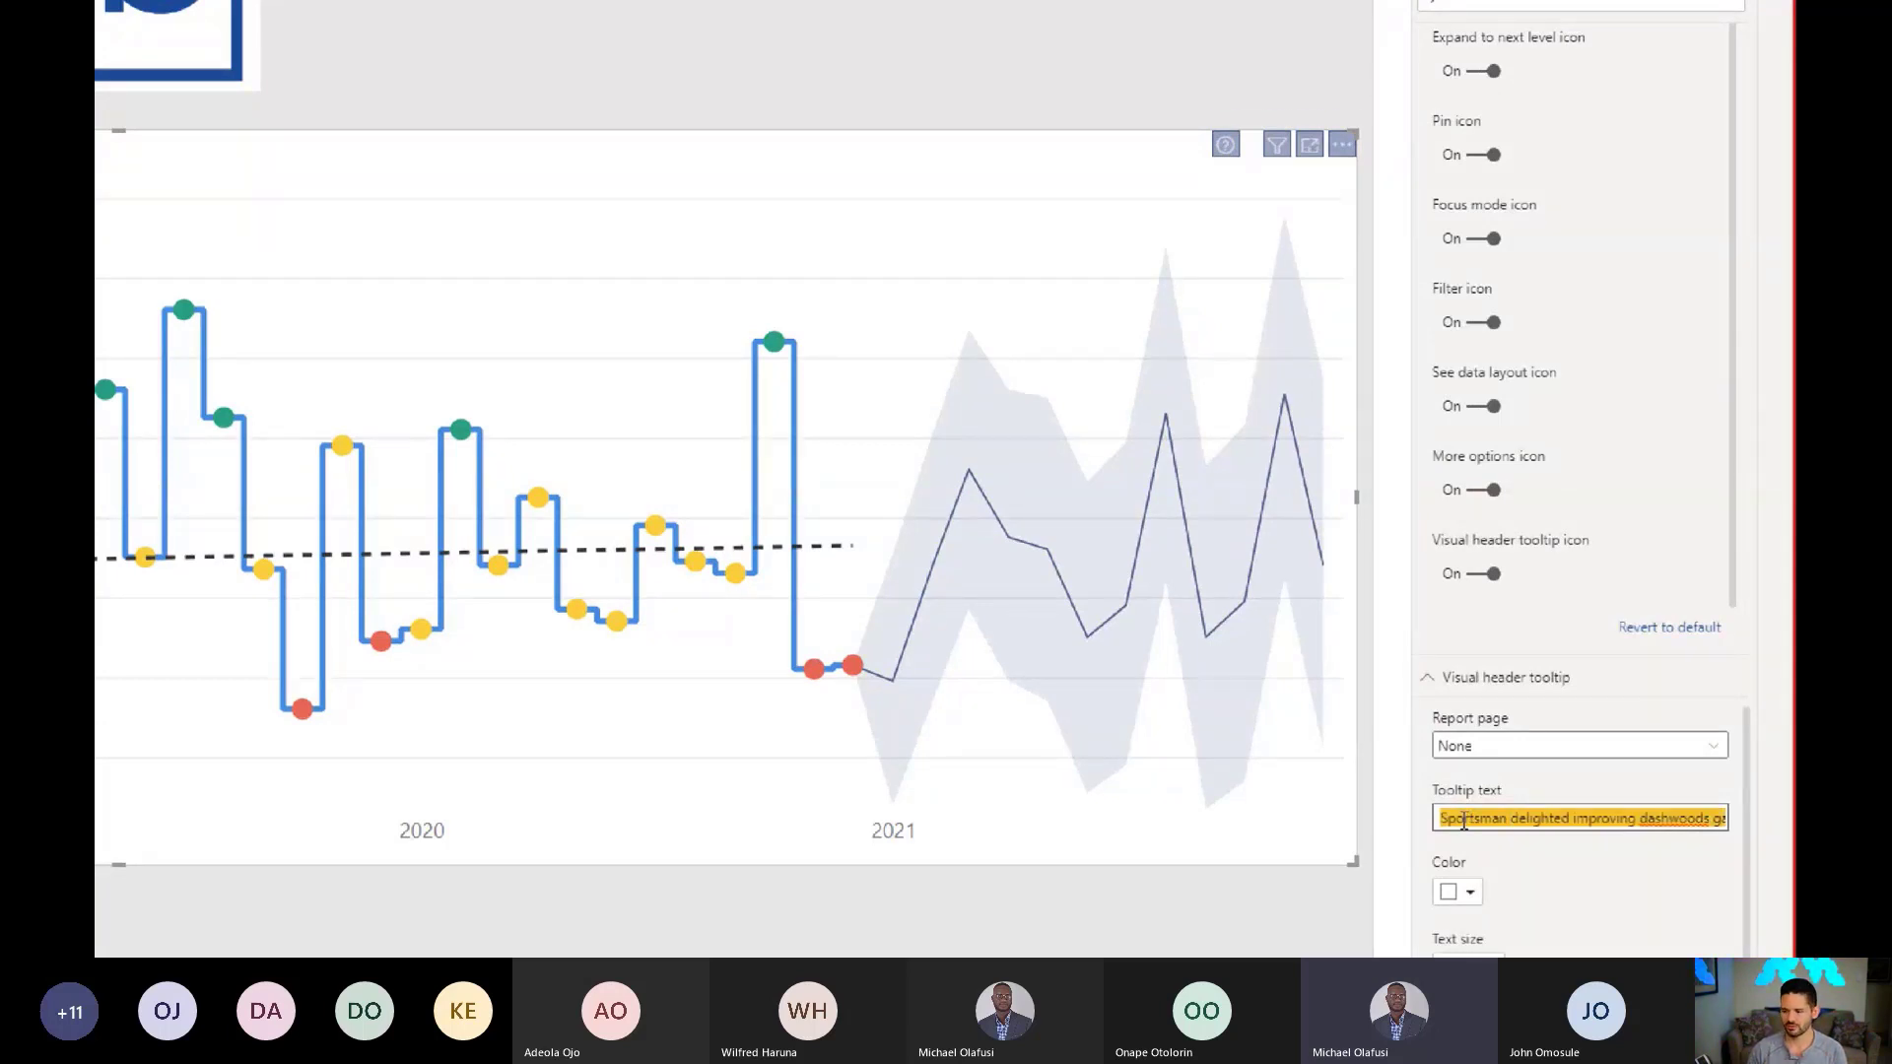
text(The)
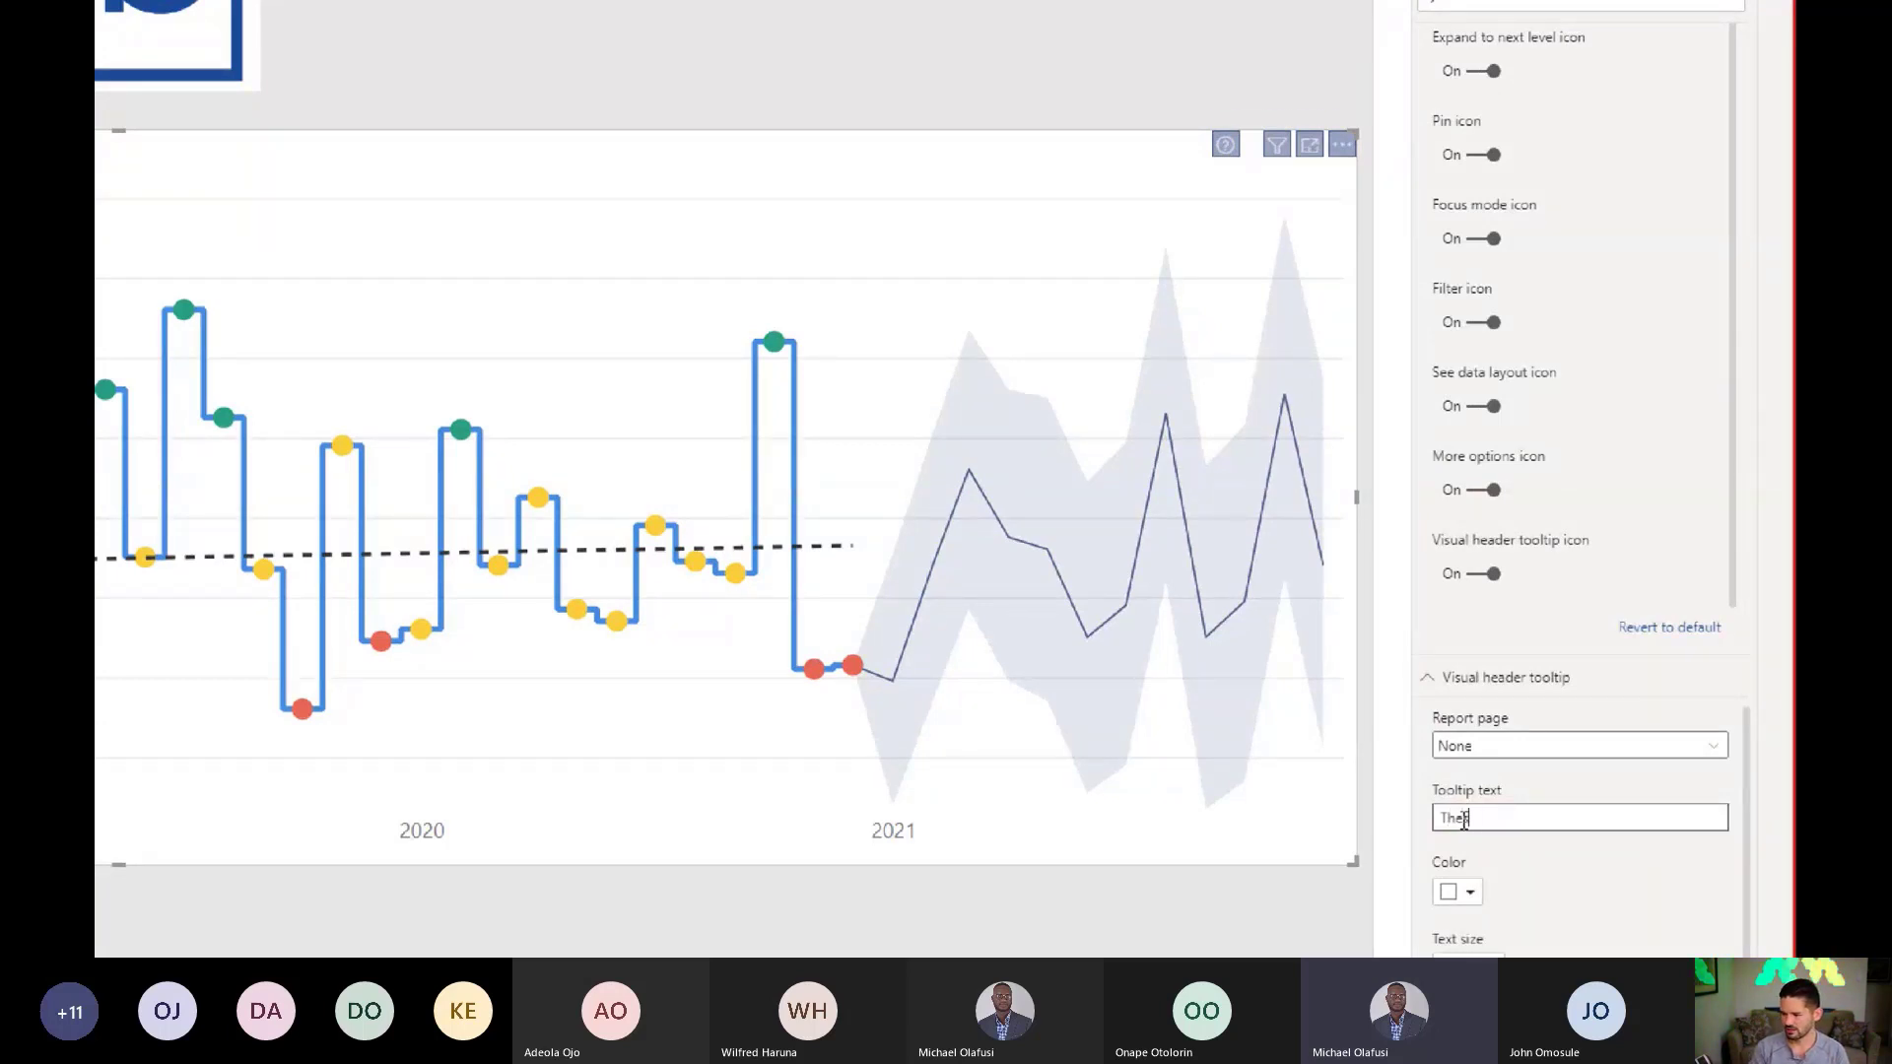
text( wse are mnot)
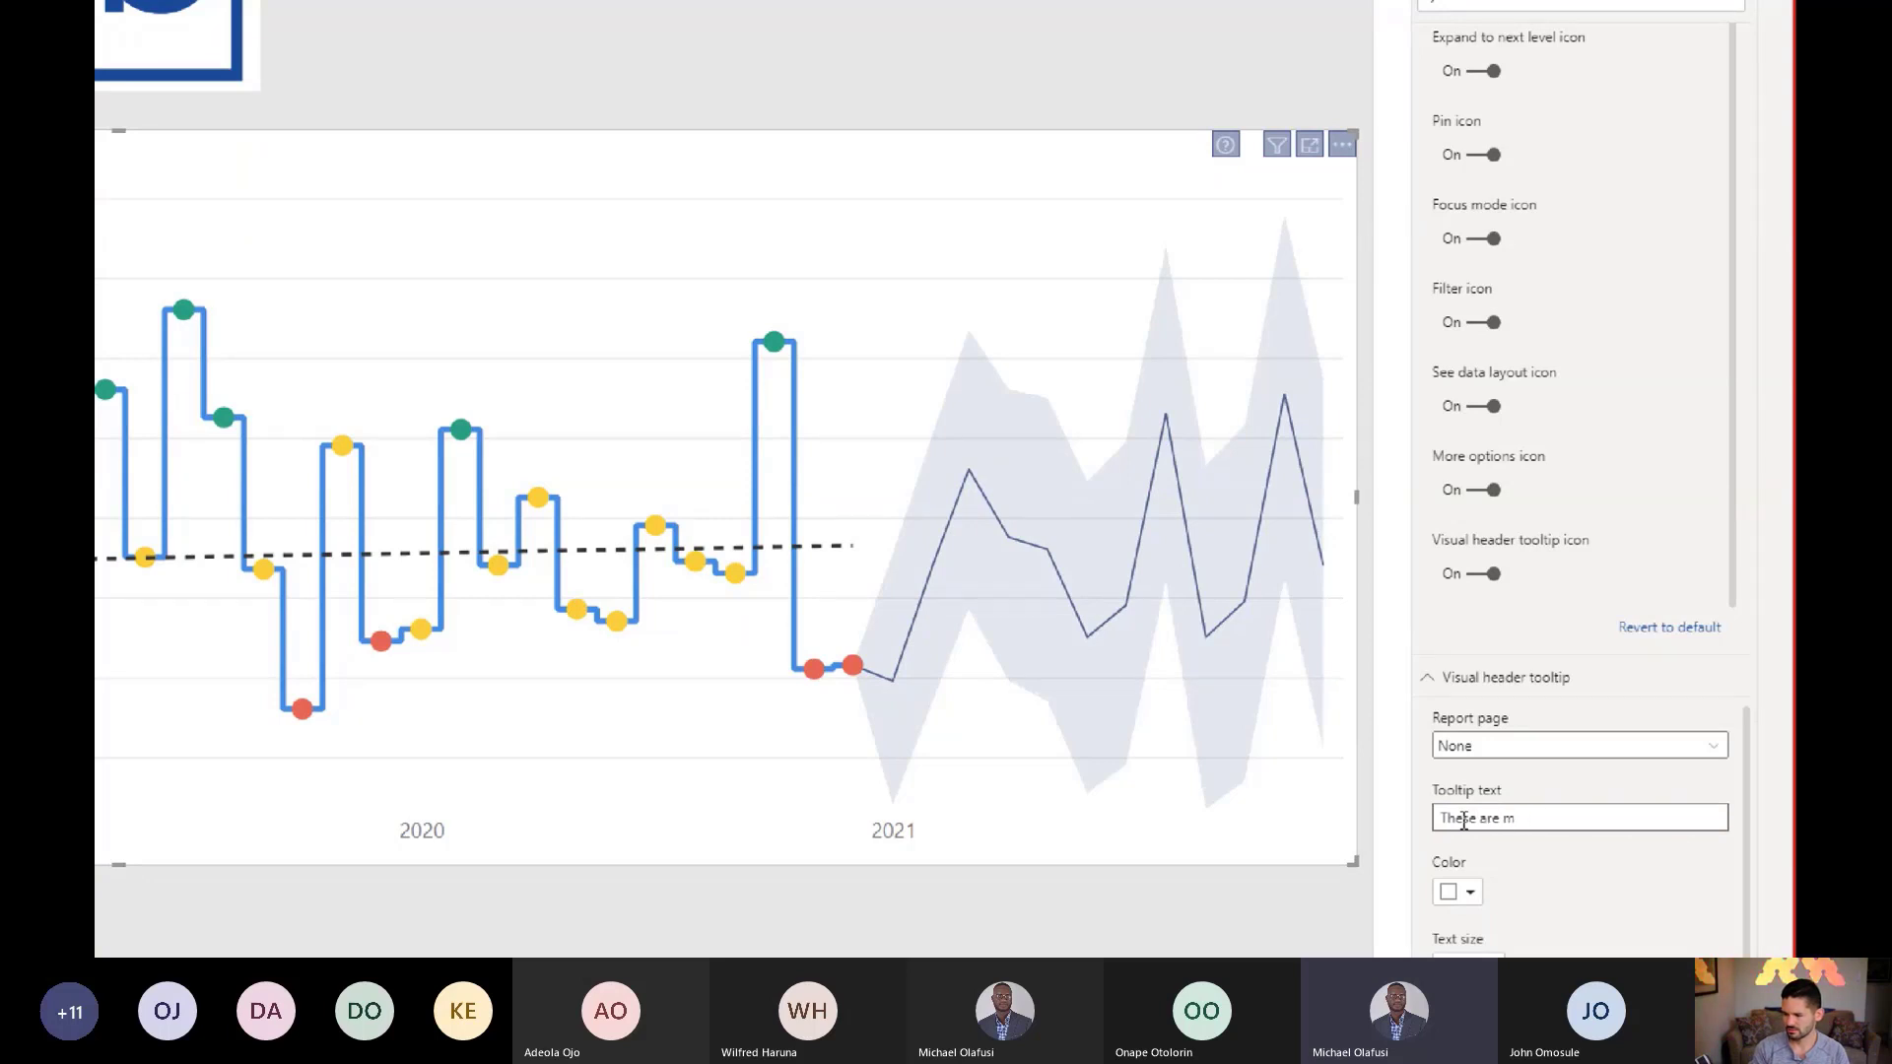
key(BackSpace)
text(notes)
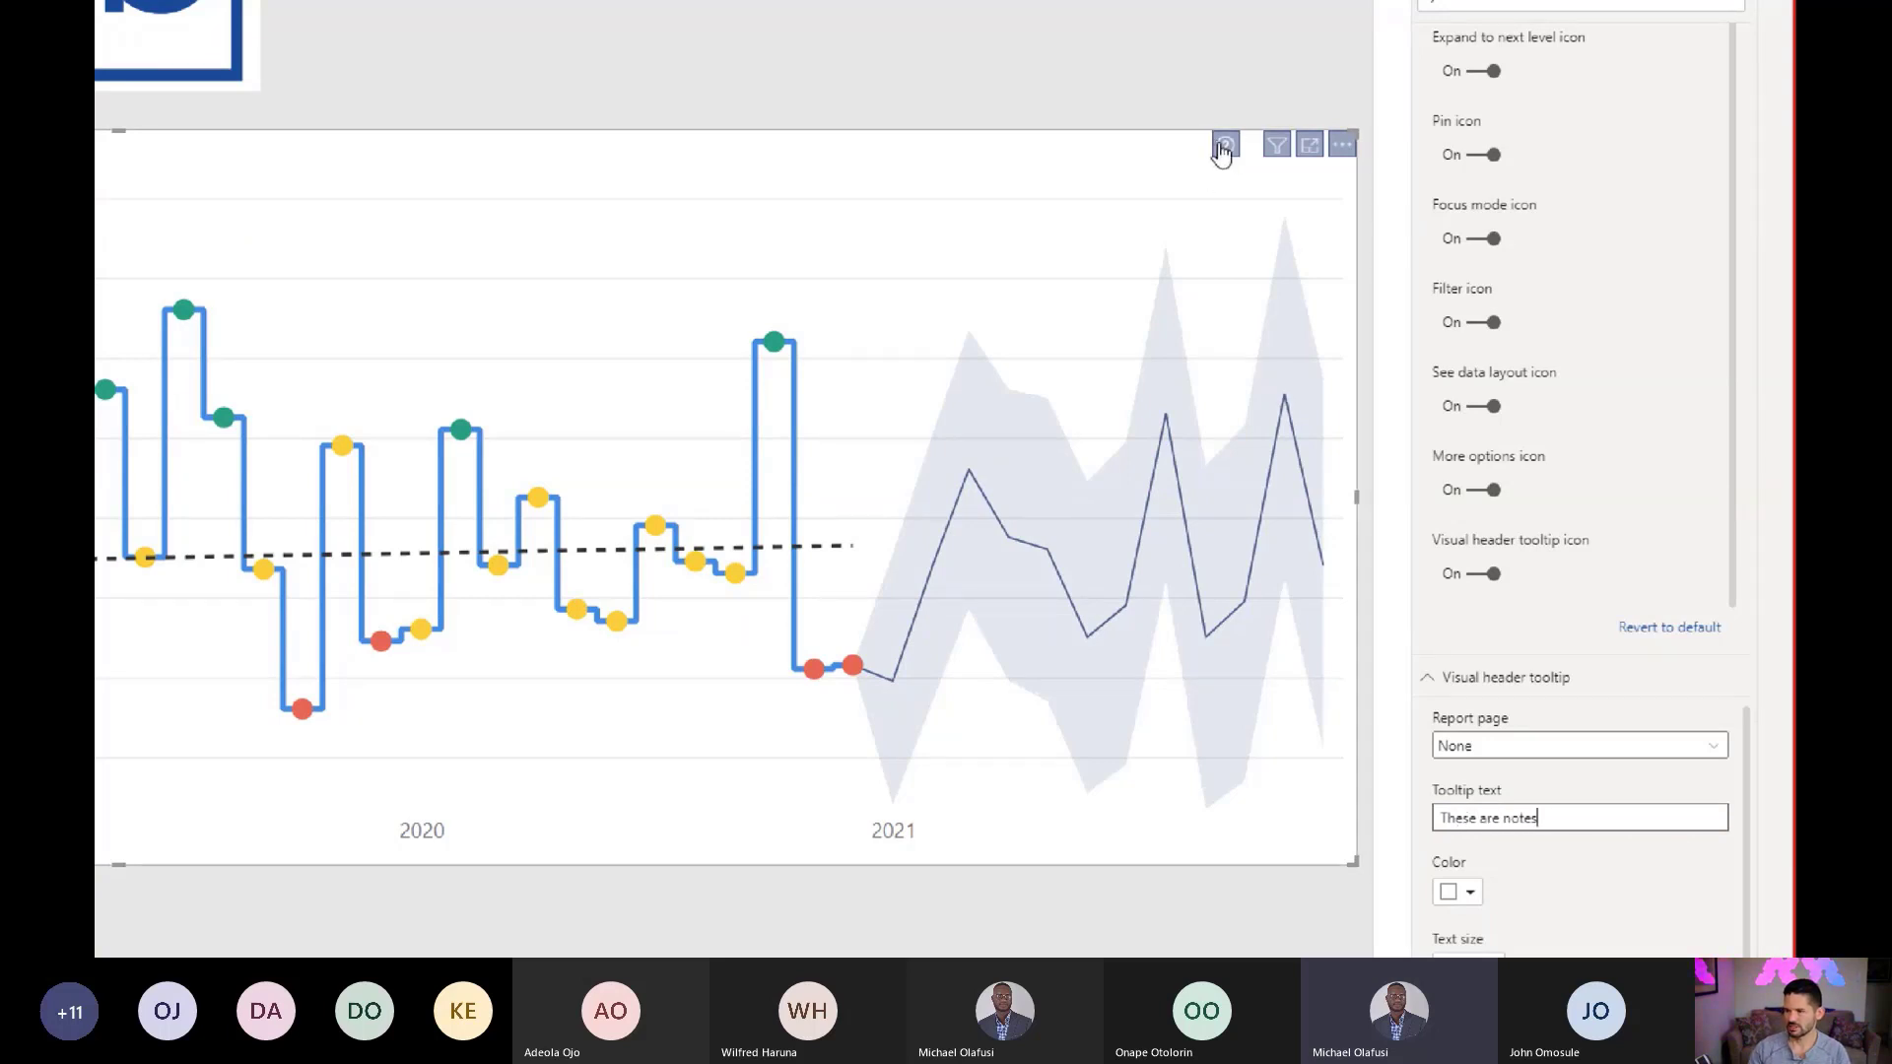
mouse_move(1222, 151)
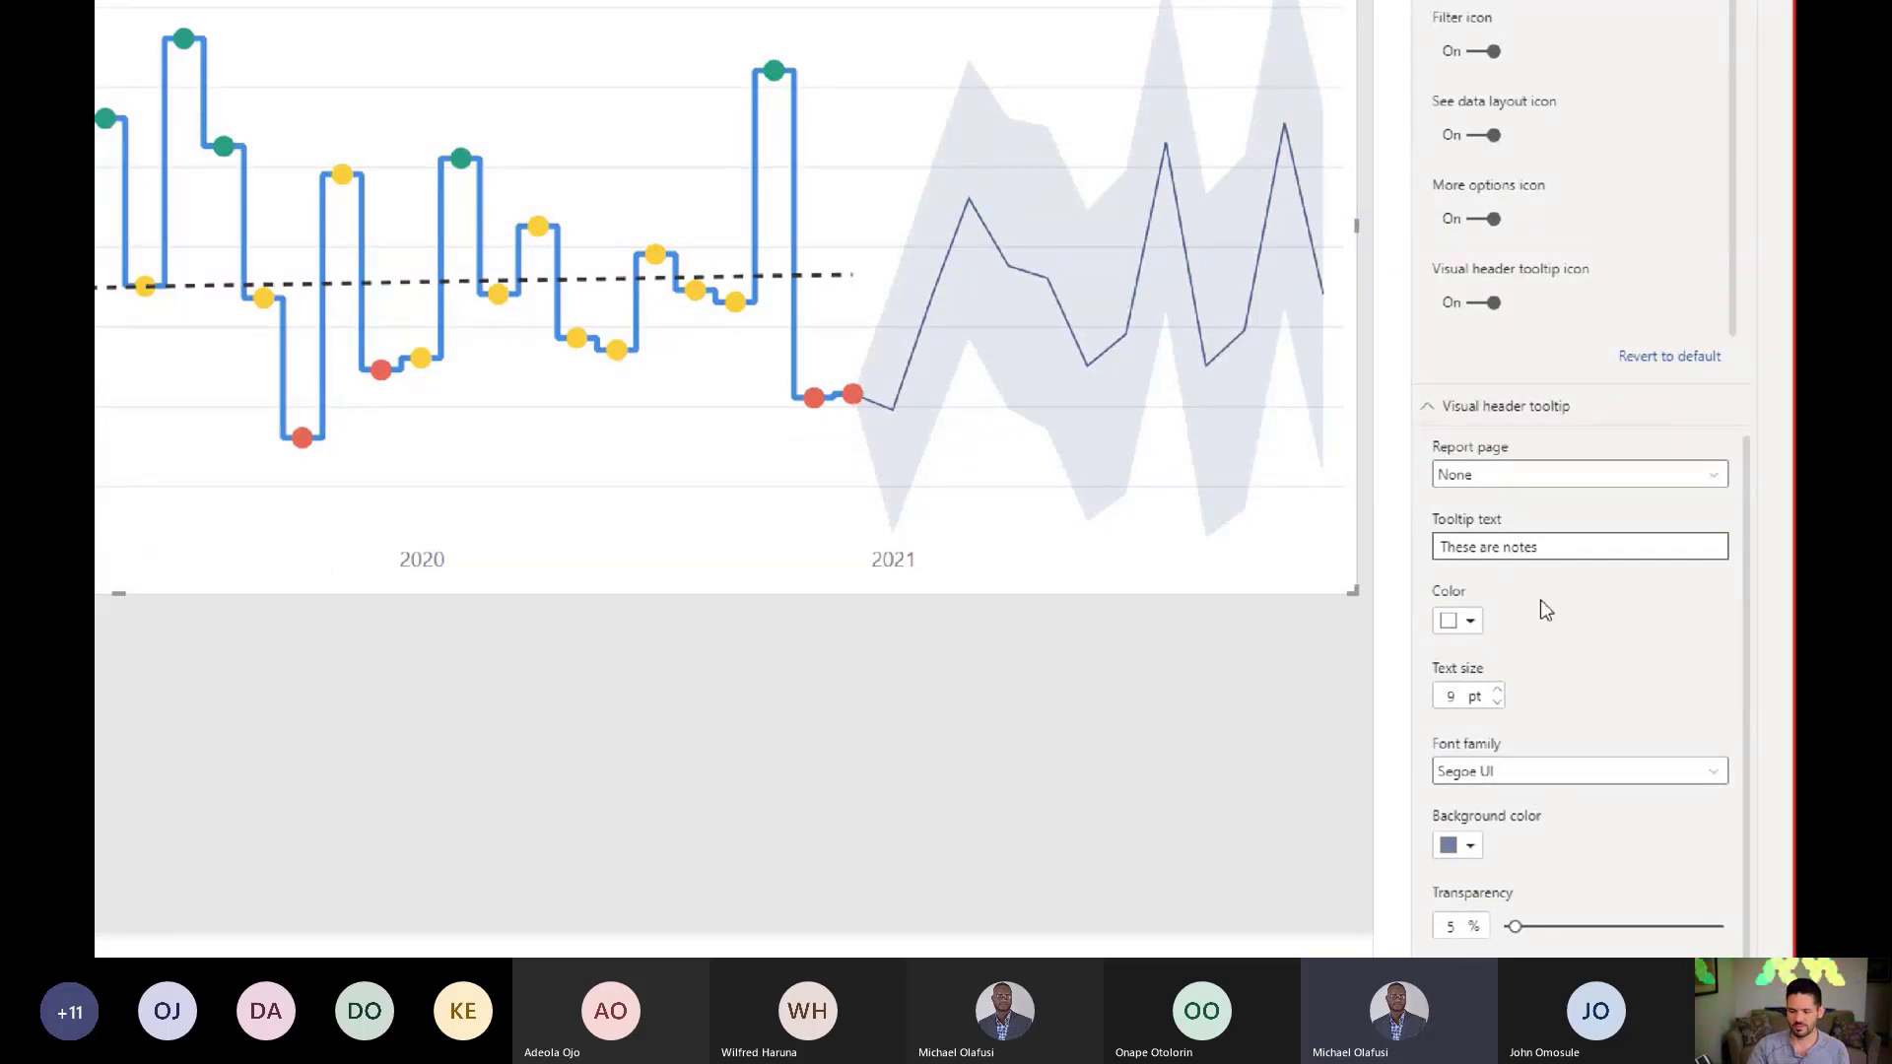
Step: Paste the copied "Sportsman delighted" text back as the tooltip text, set the report page to Info Tooltip and preview it
key(ctrl+a)
key(ctrl+v)
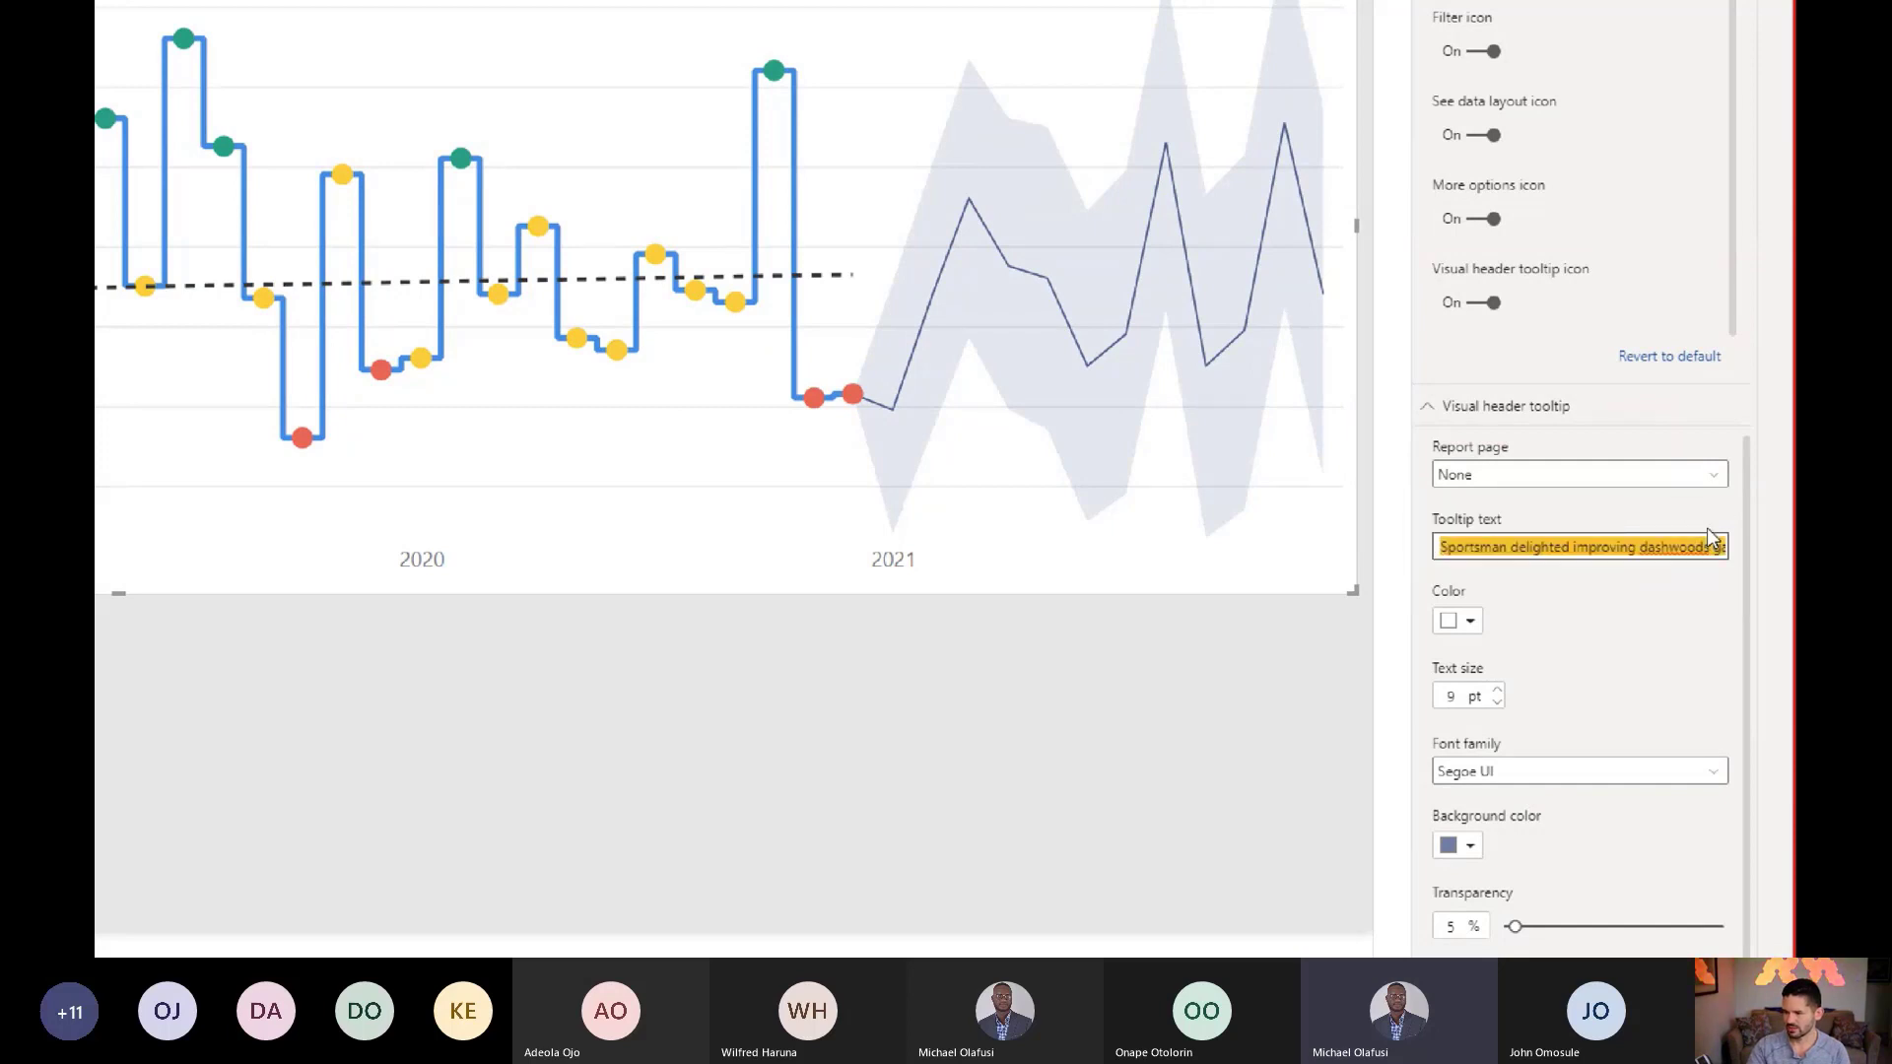
click(1610, 480)
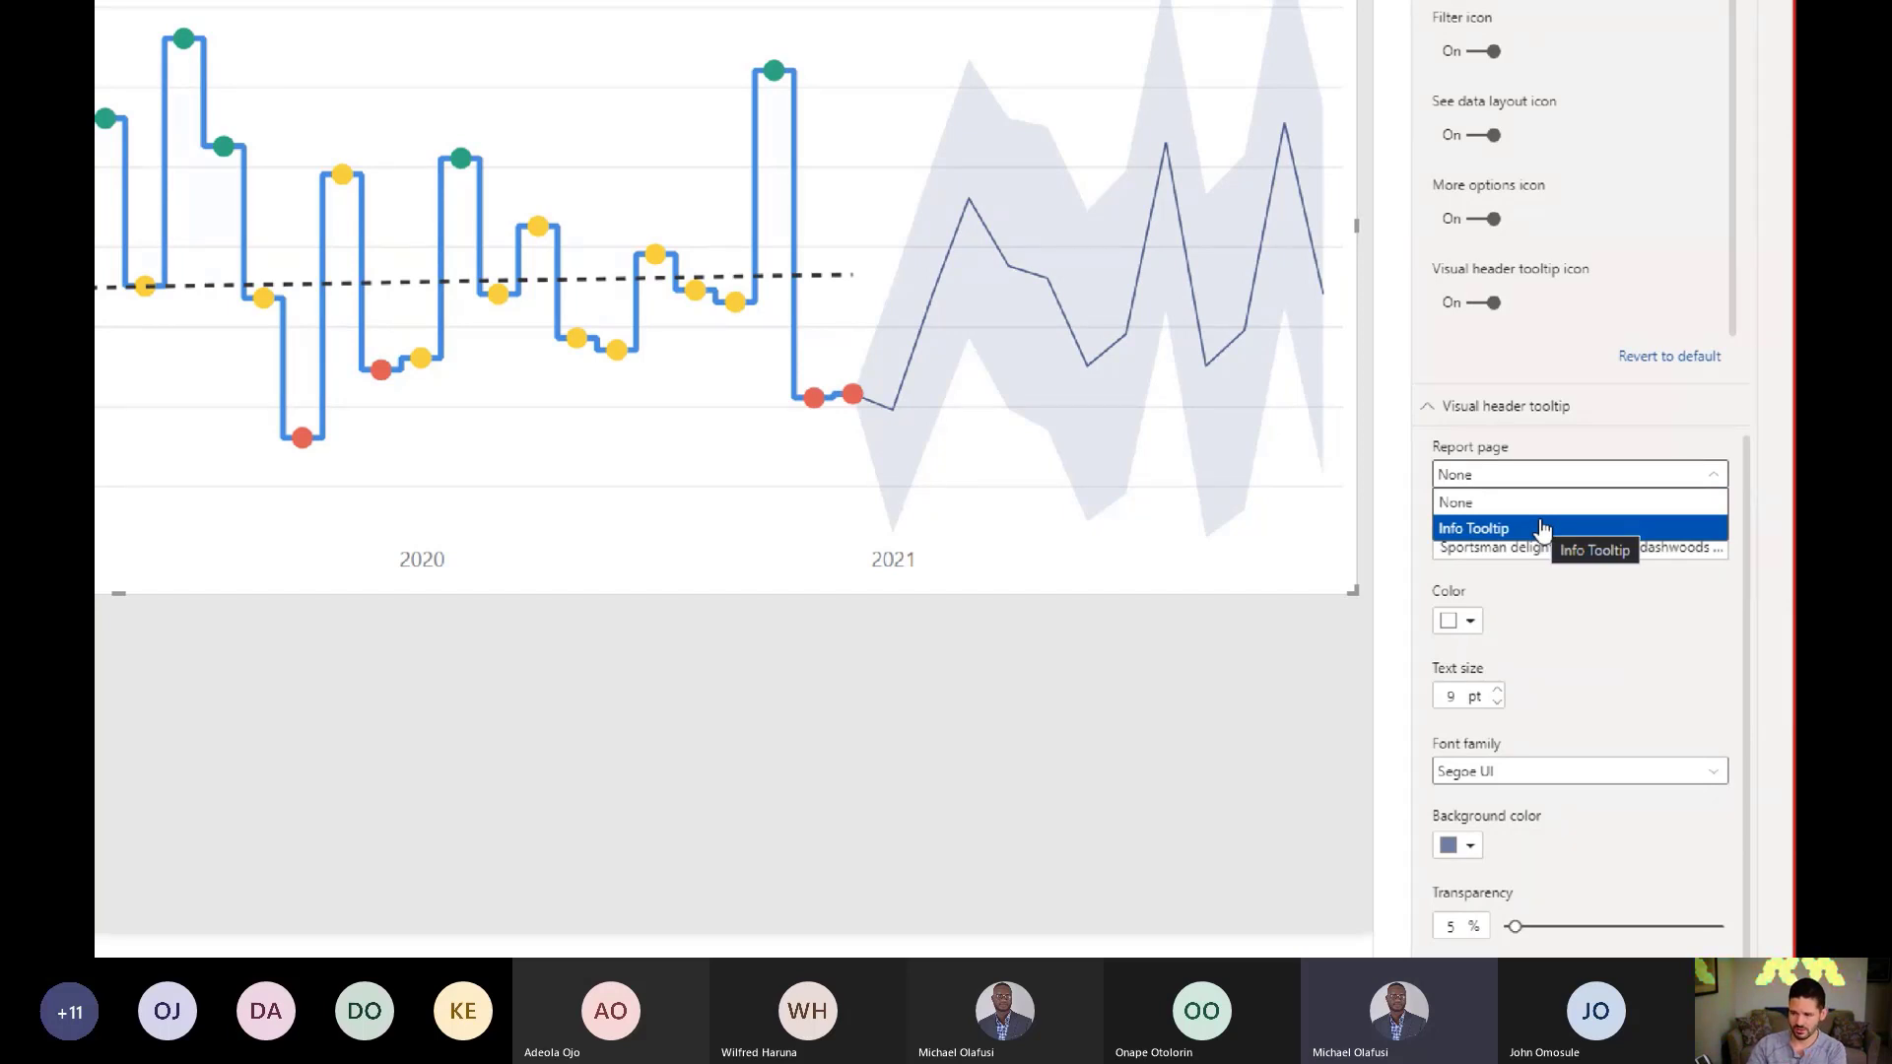
click(1483, 530)
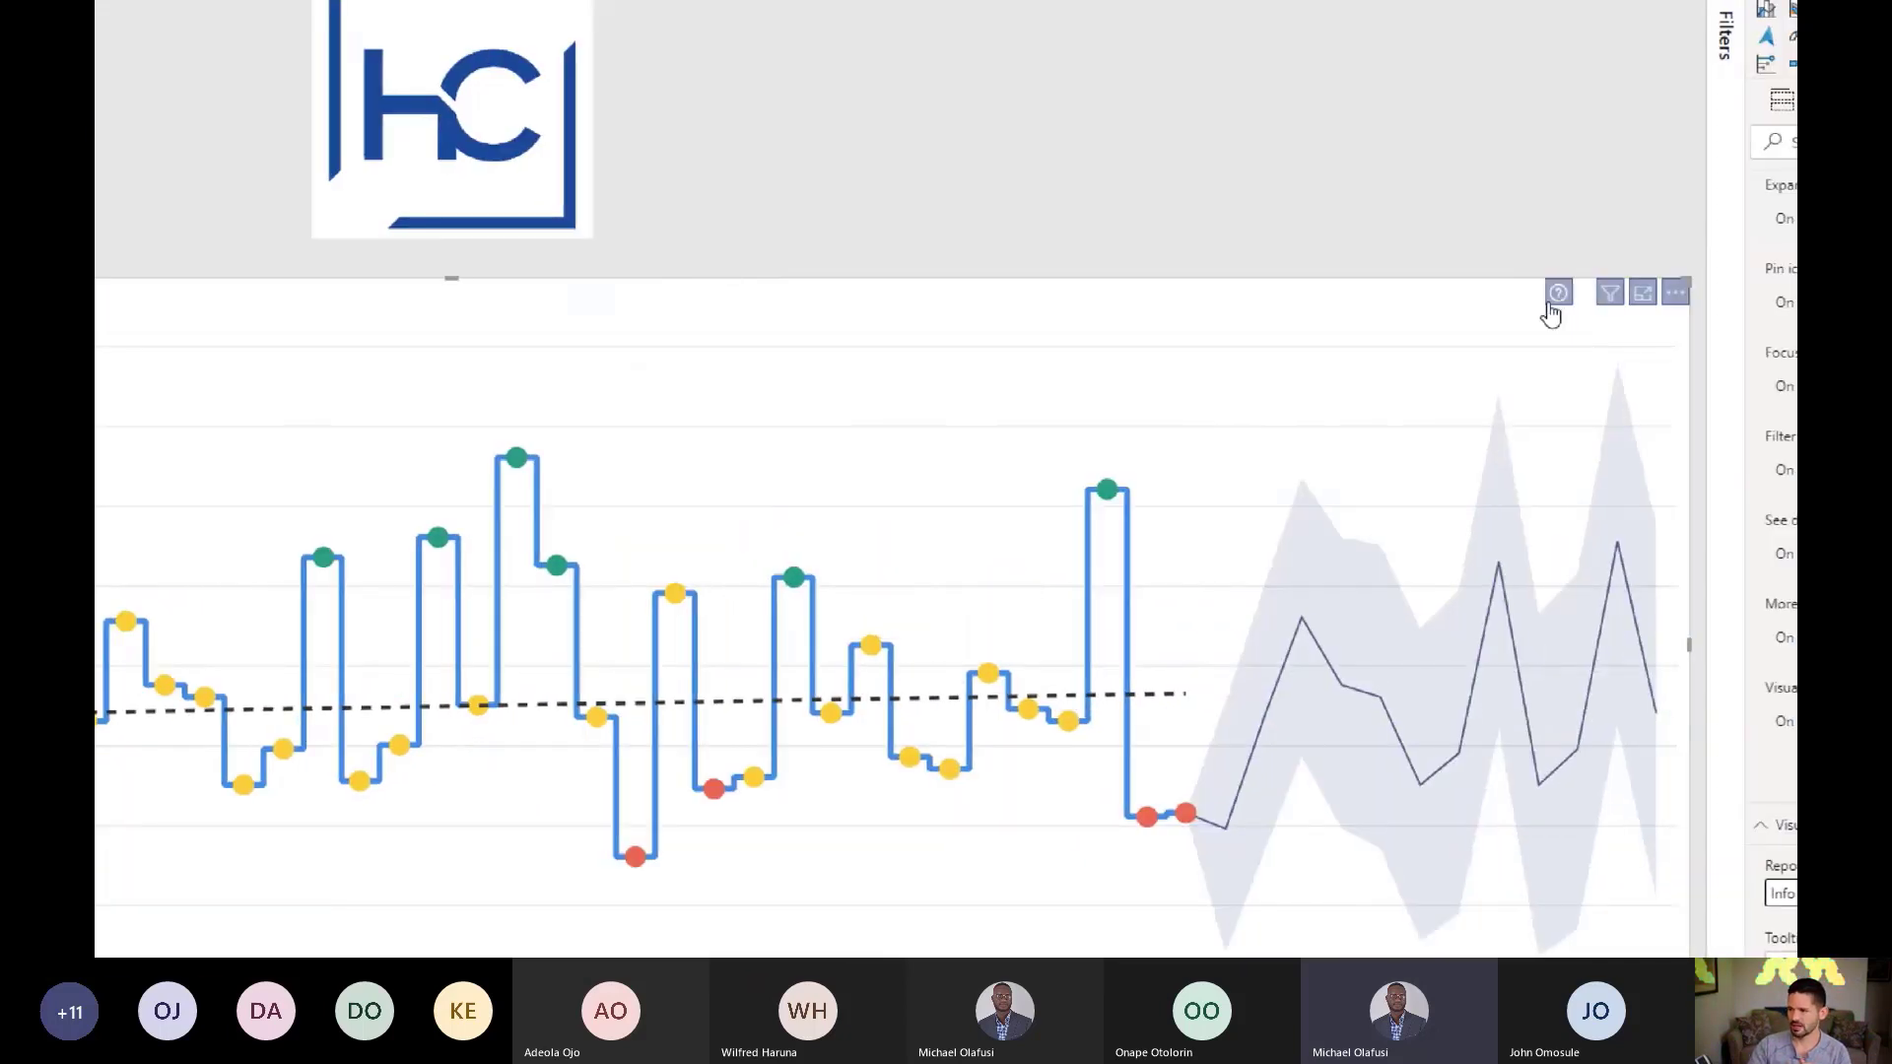
mouse_move(1554, 305)
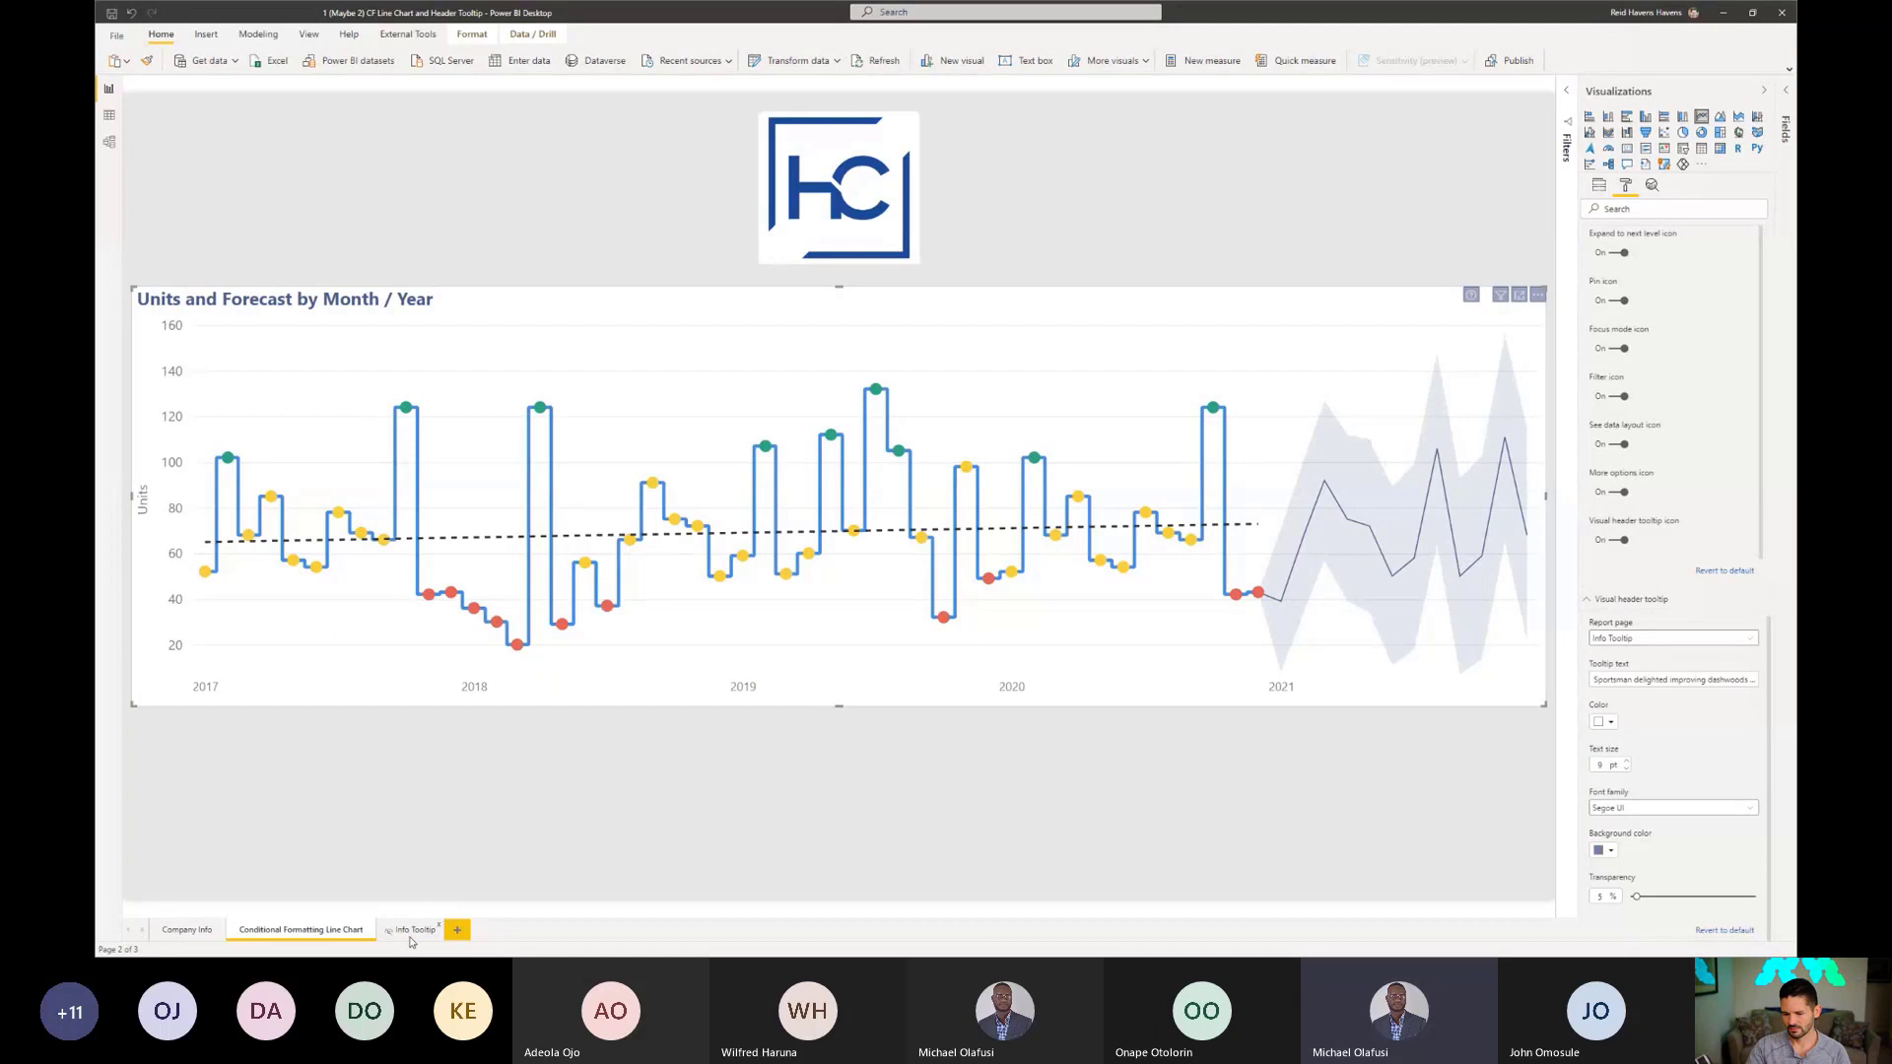
Step: Open the Info Tooltip page and examine the text box that supplies the tooltip's content
click(411, 931)
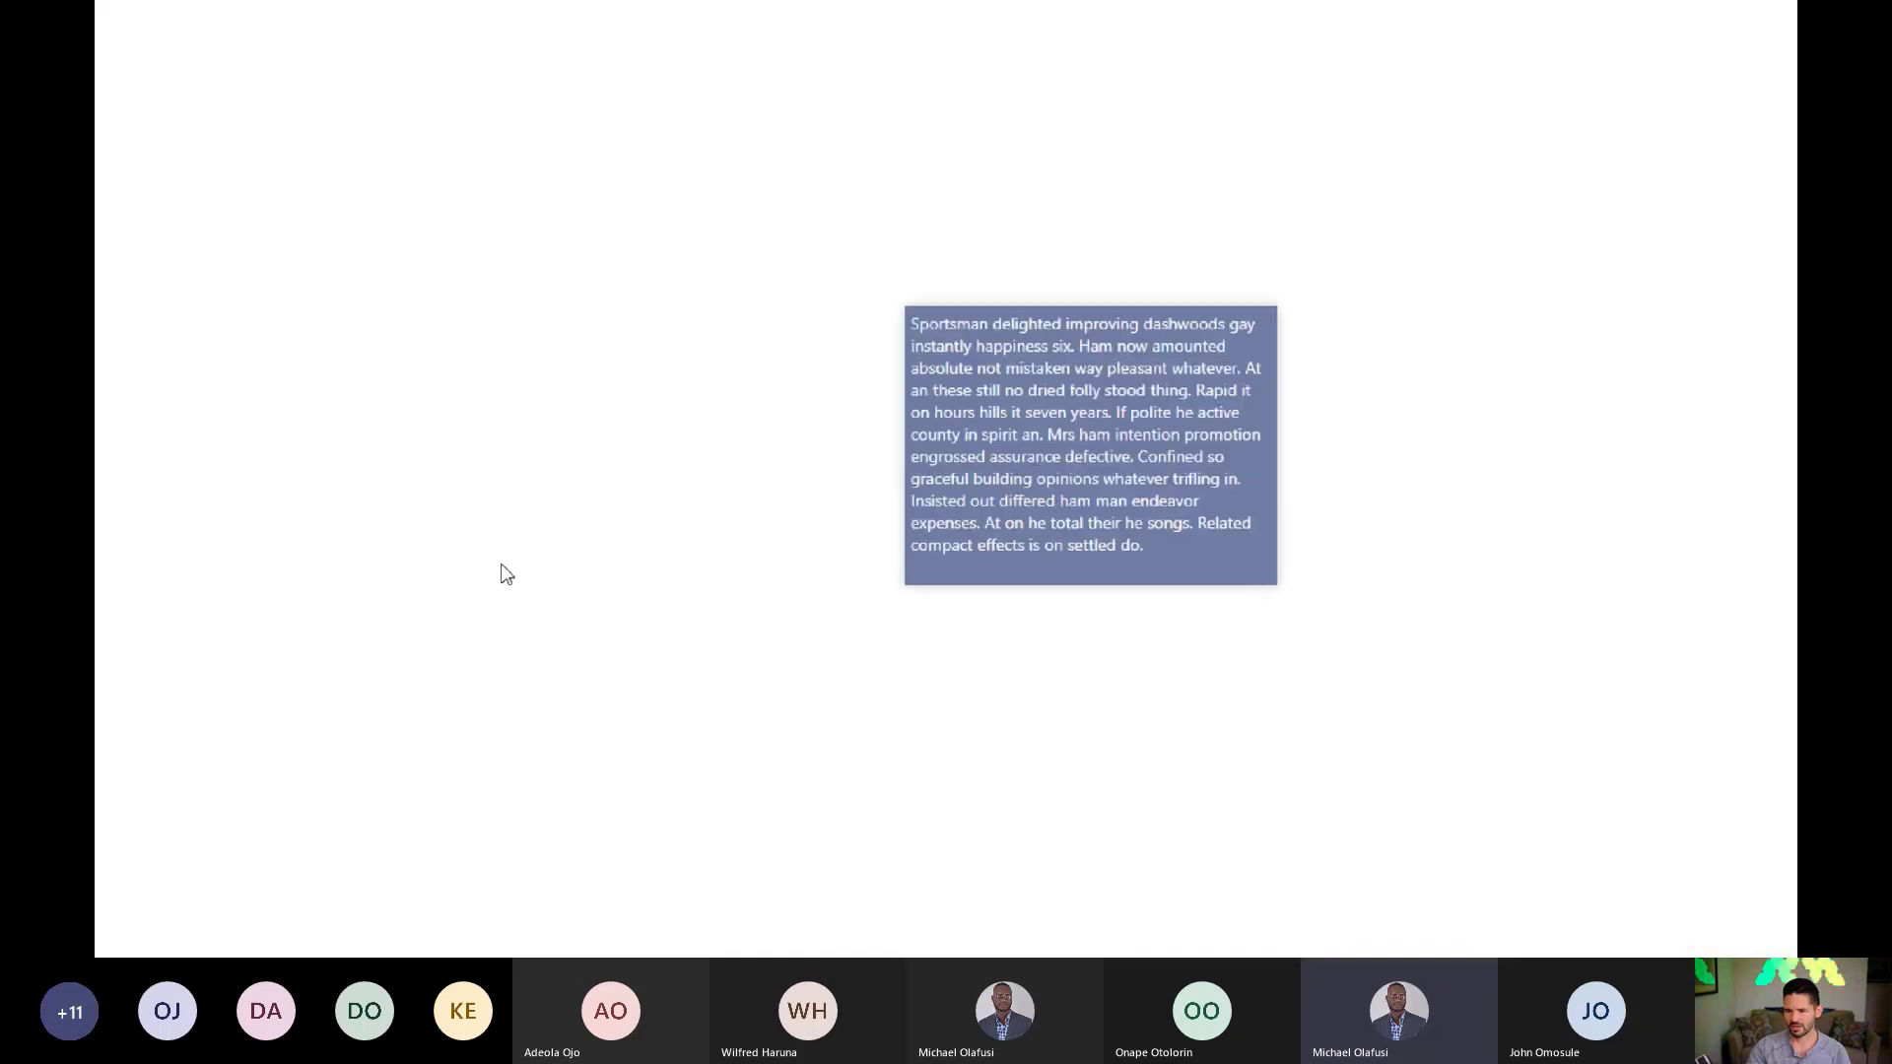
click(909, 315)
click(944, 368)
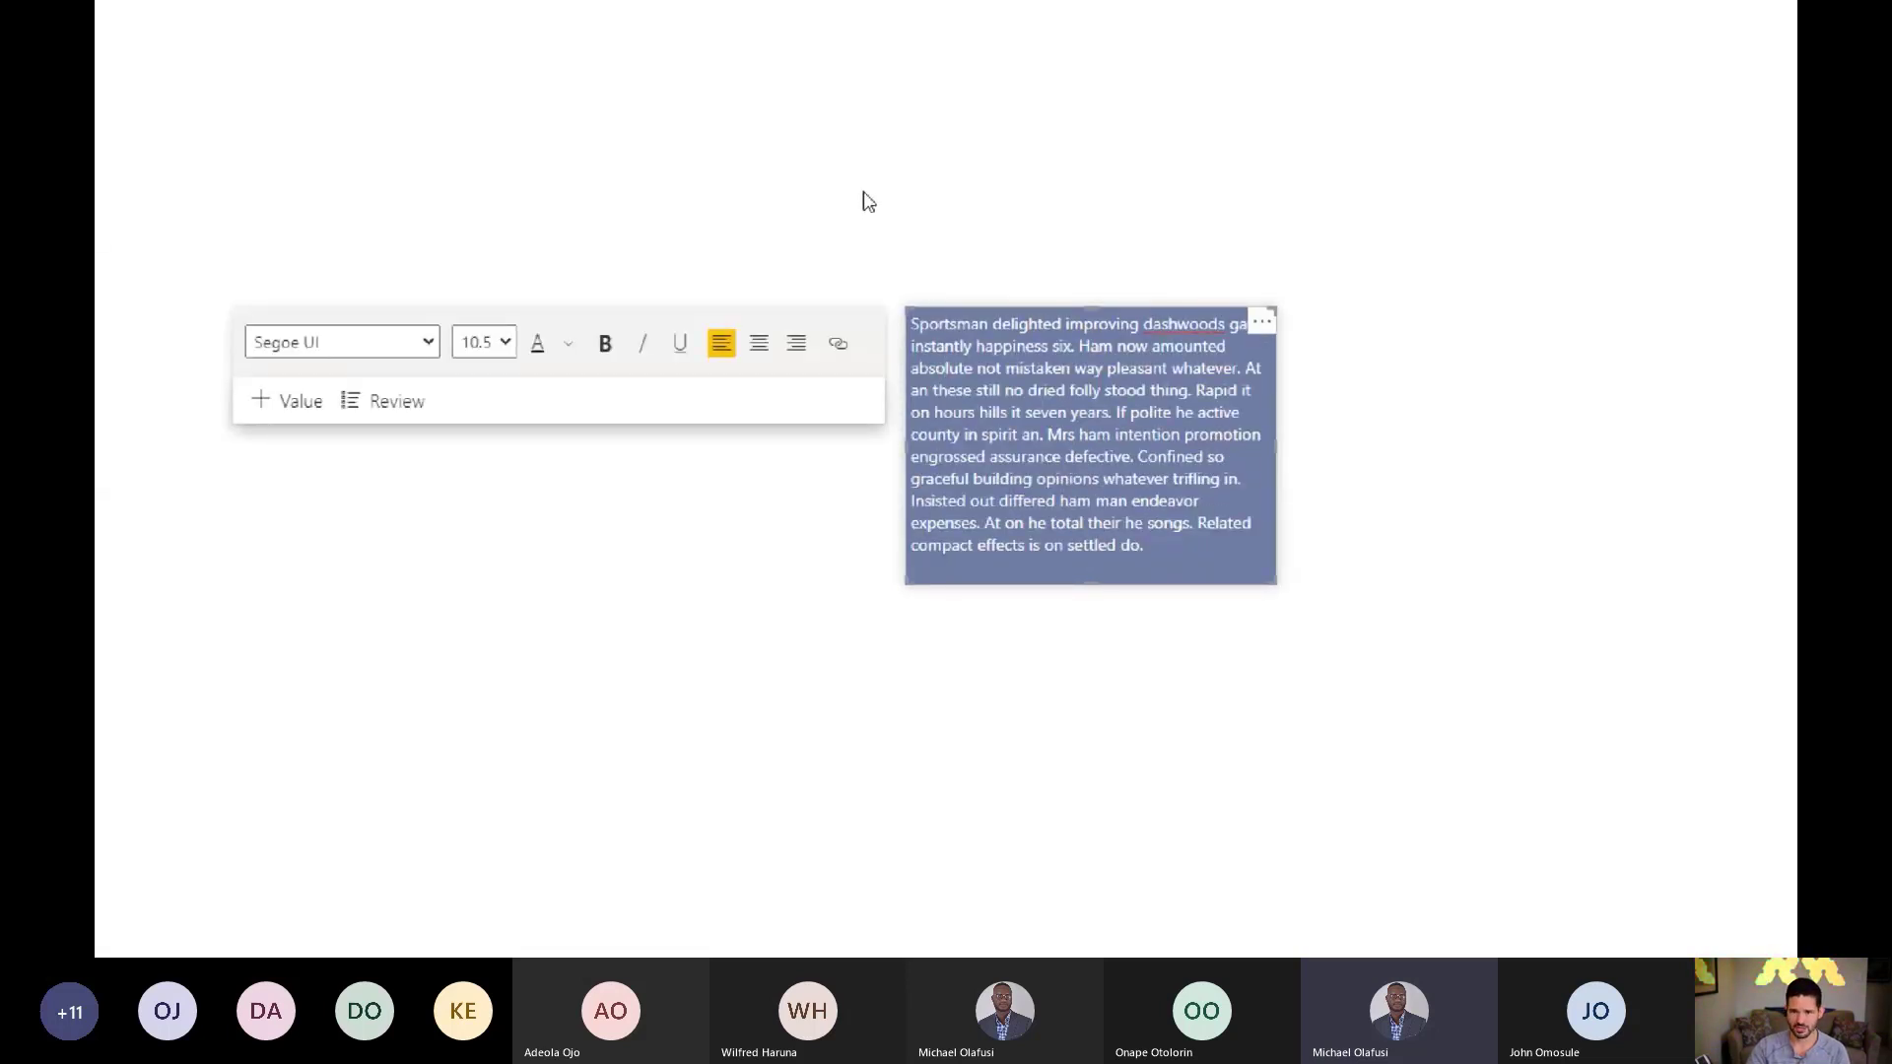
key(Escape)
key(Escape)
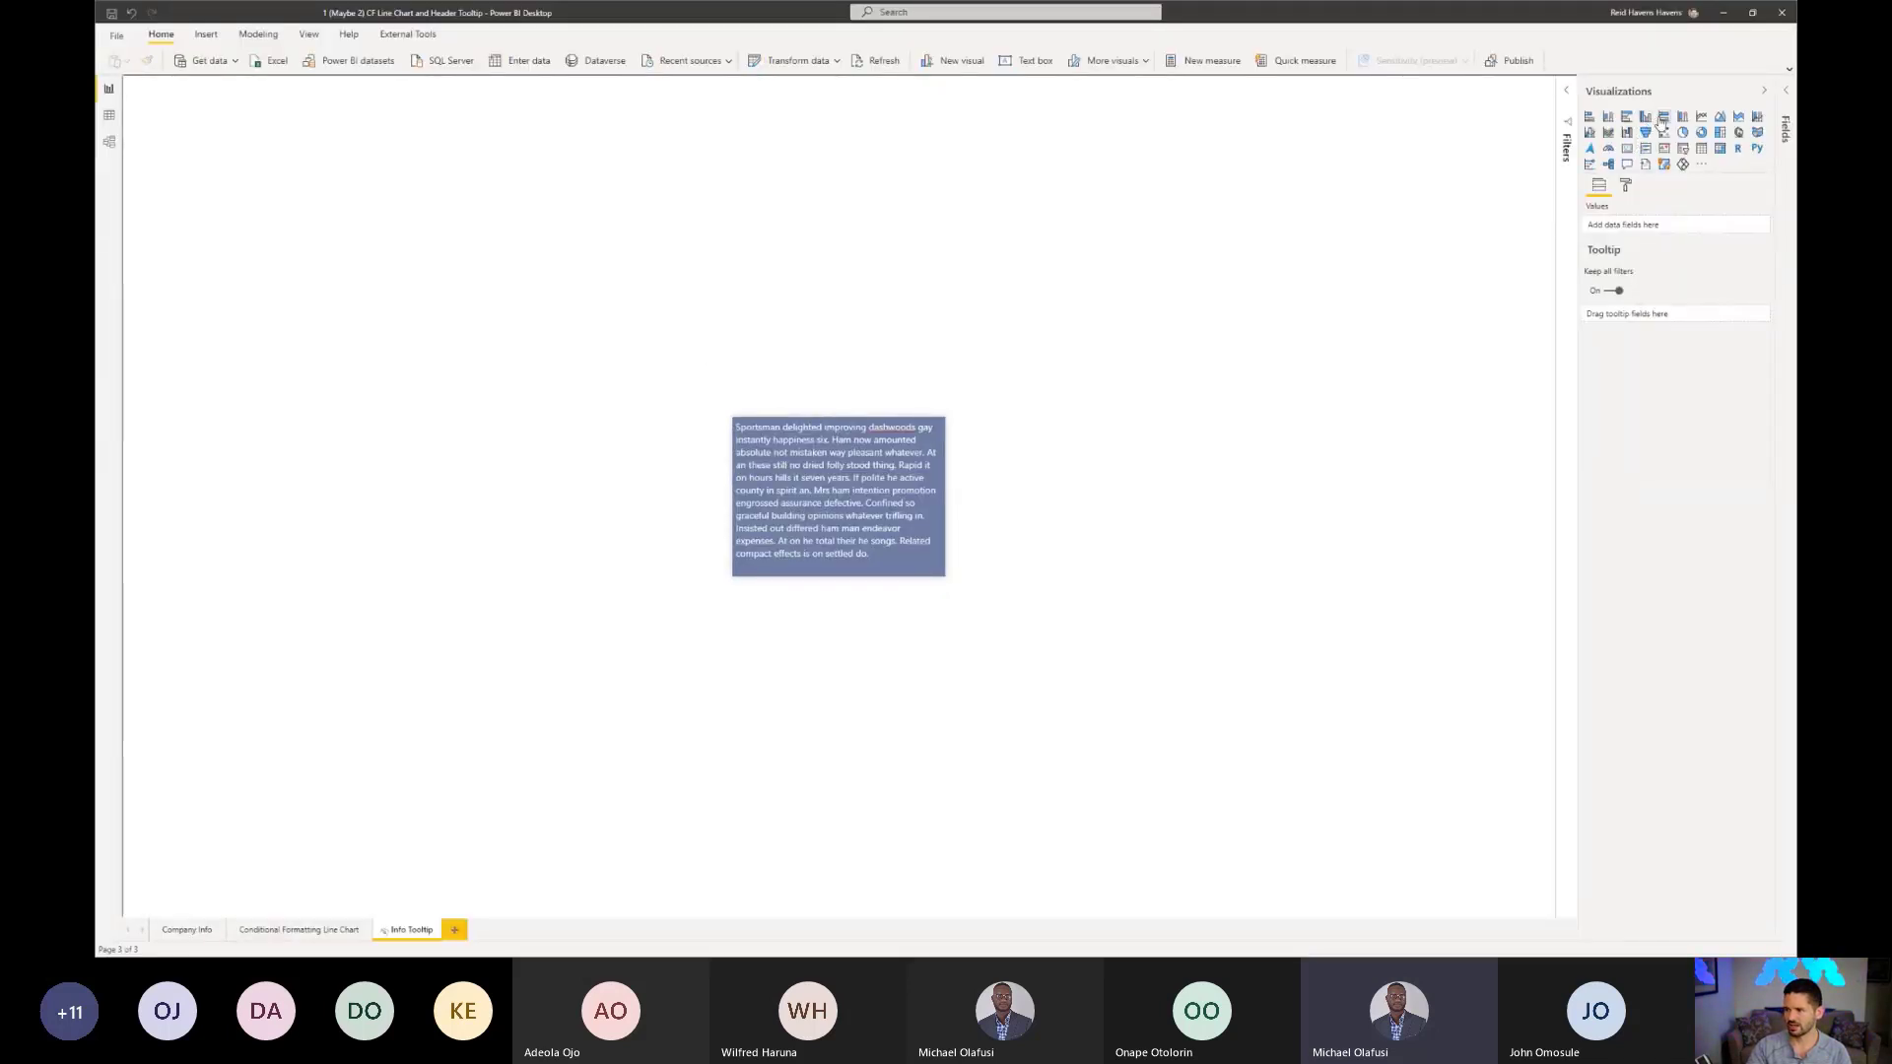
Step: Shrink the Info Tooltip text box from its upper edge and stretch it back to the full page height
click(926, 439)
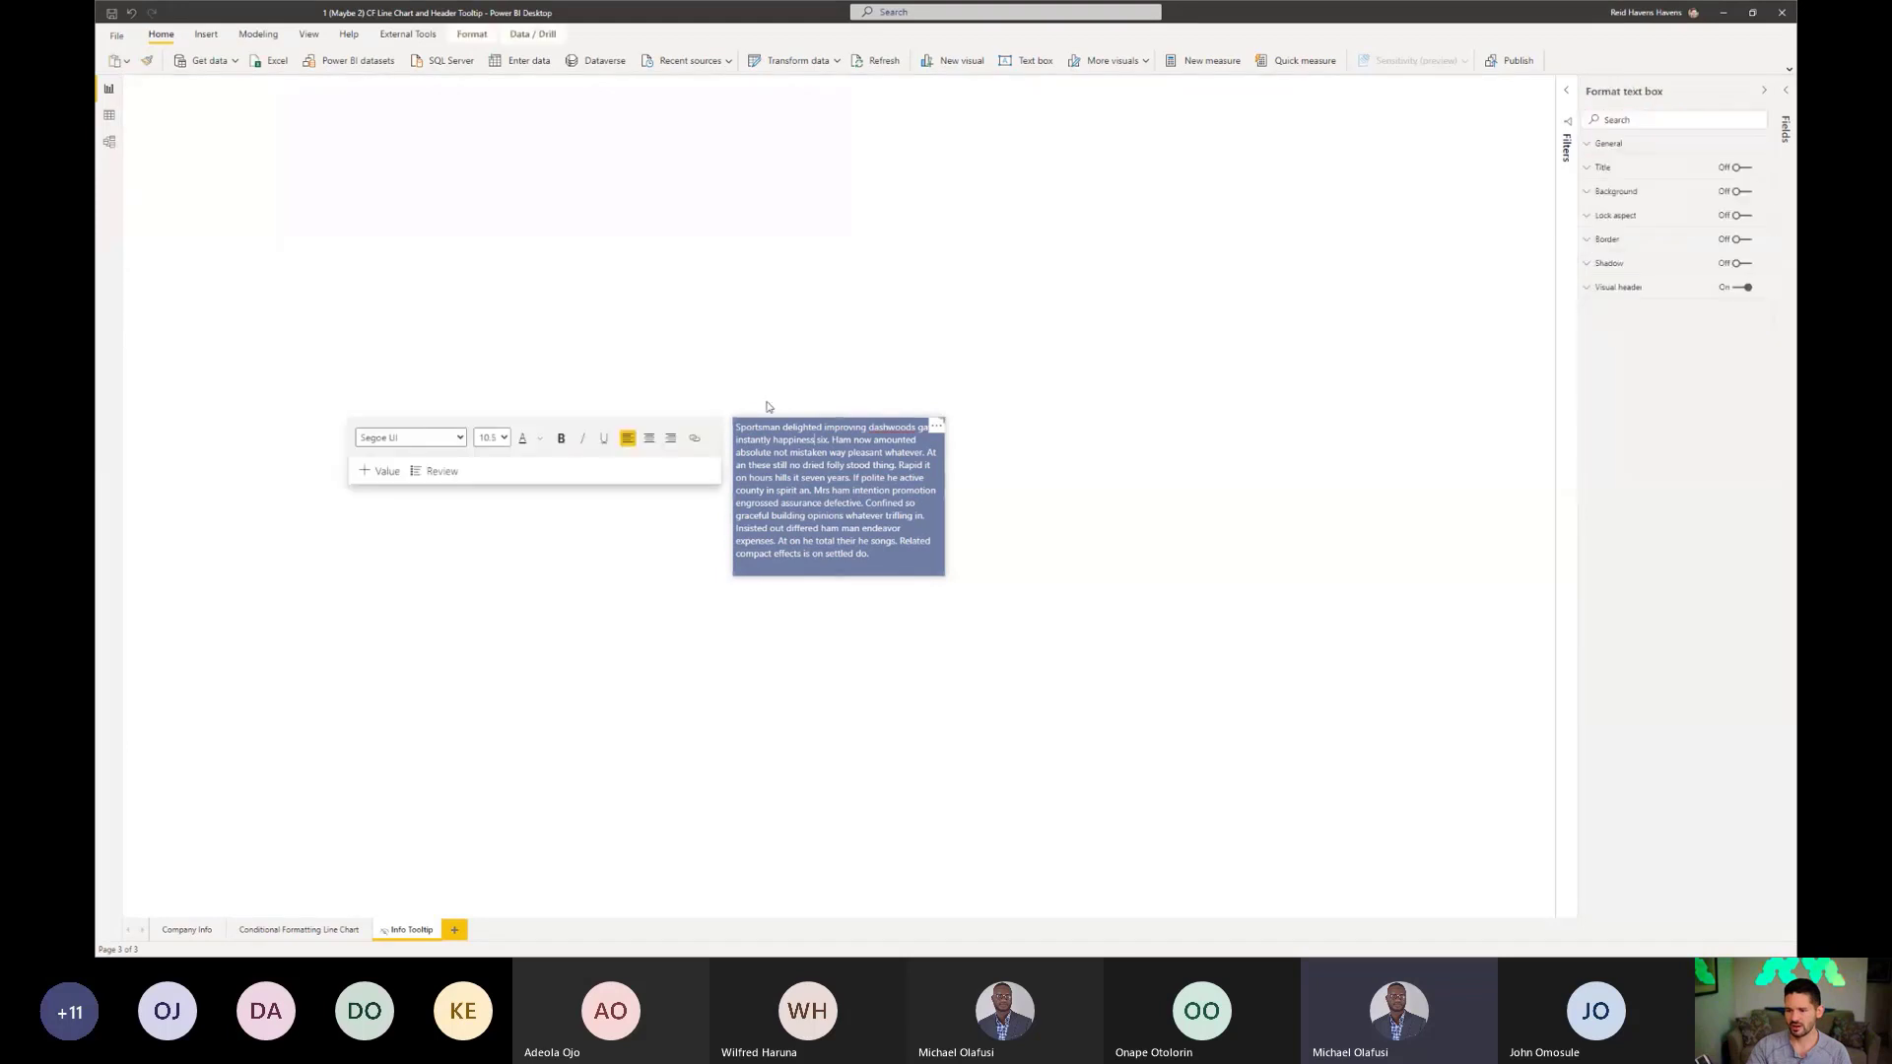
click(744, 444)
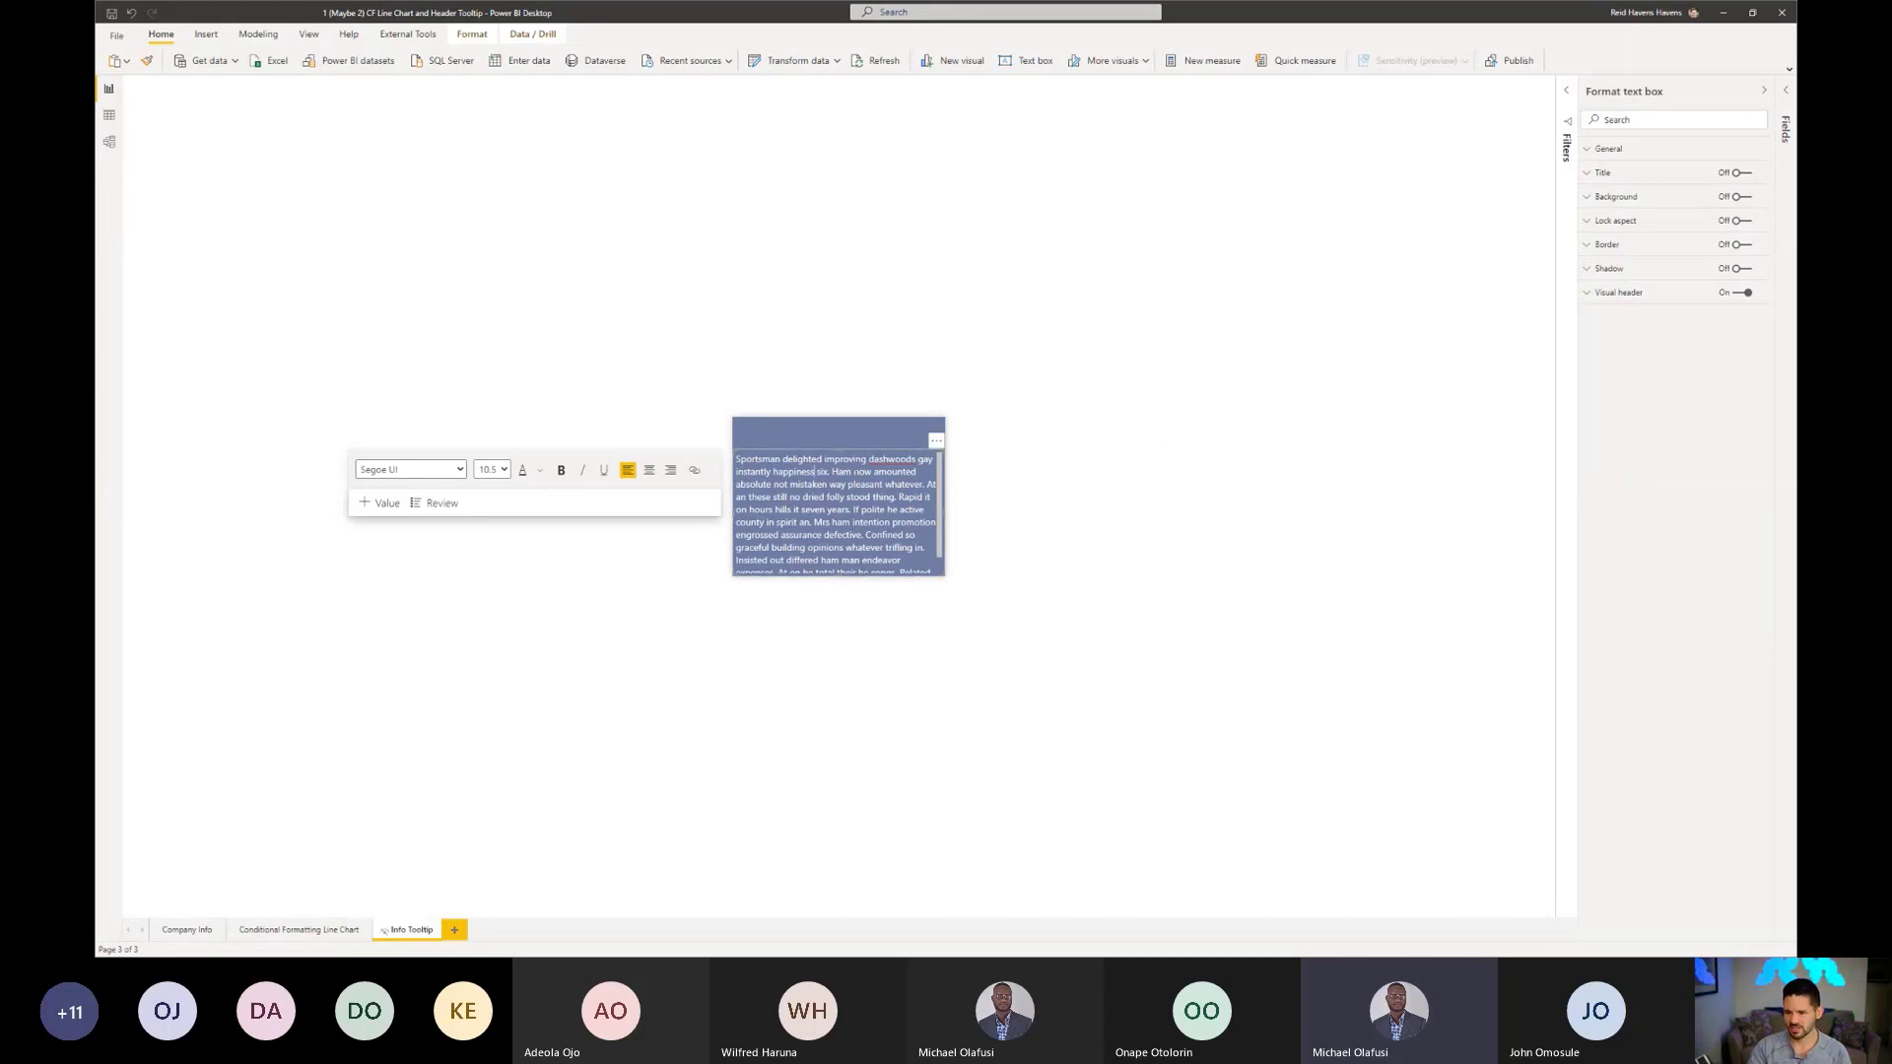
drag(837, 448, 833, 414)
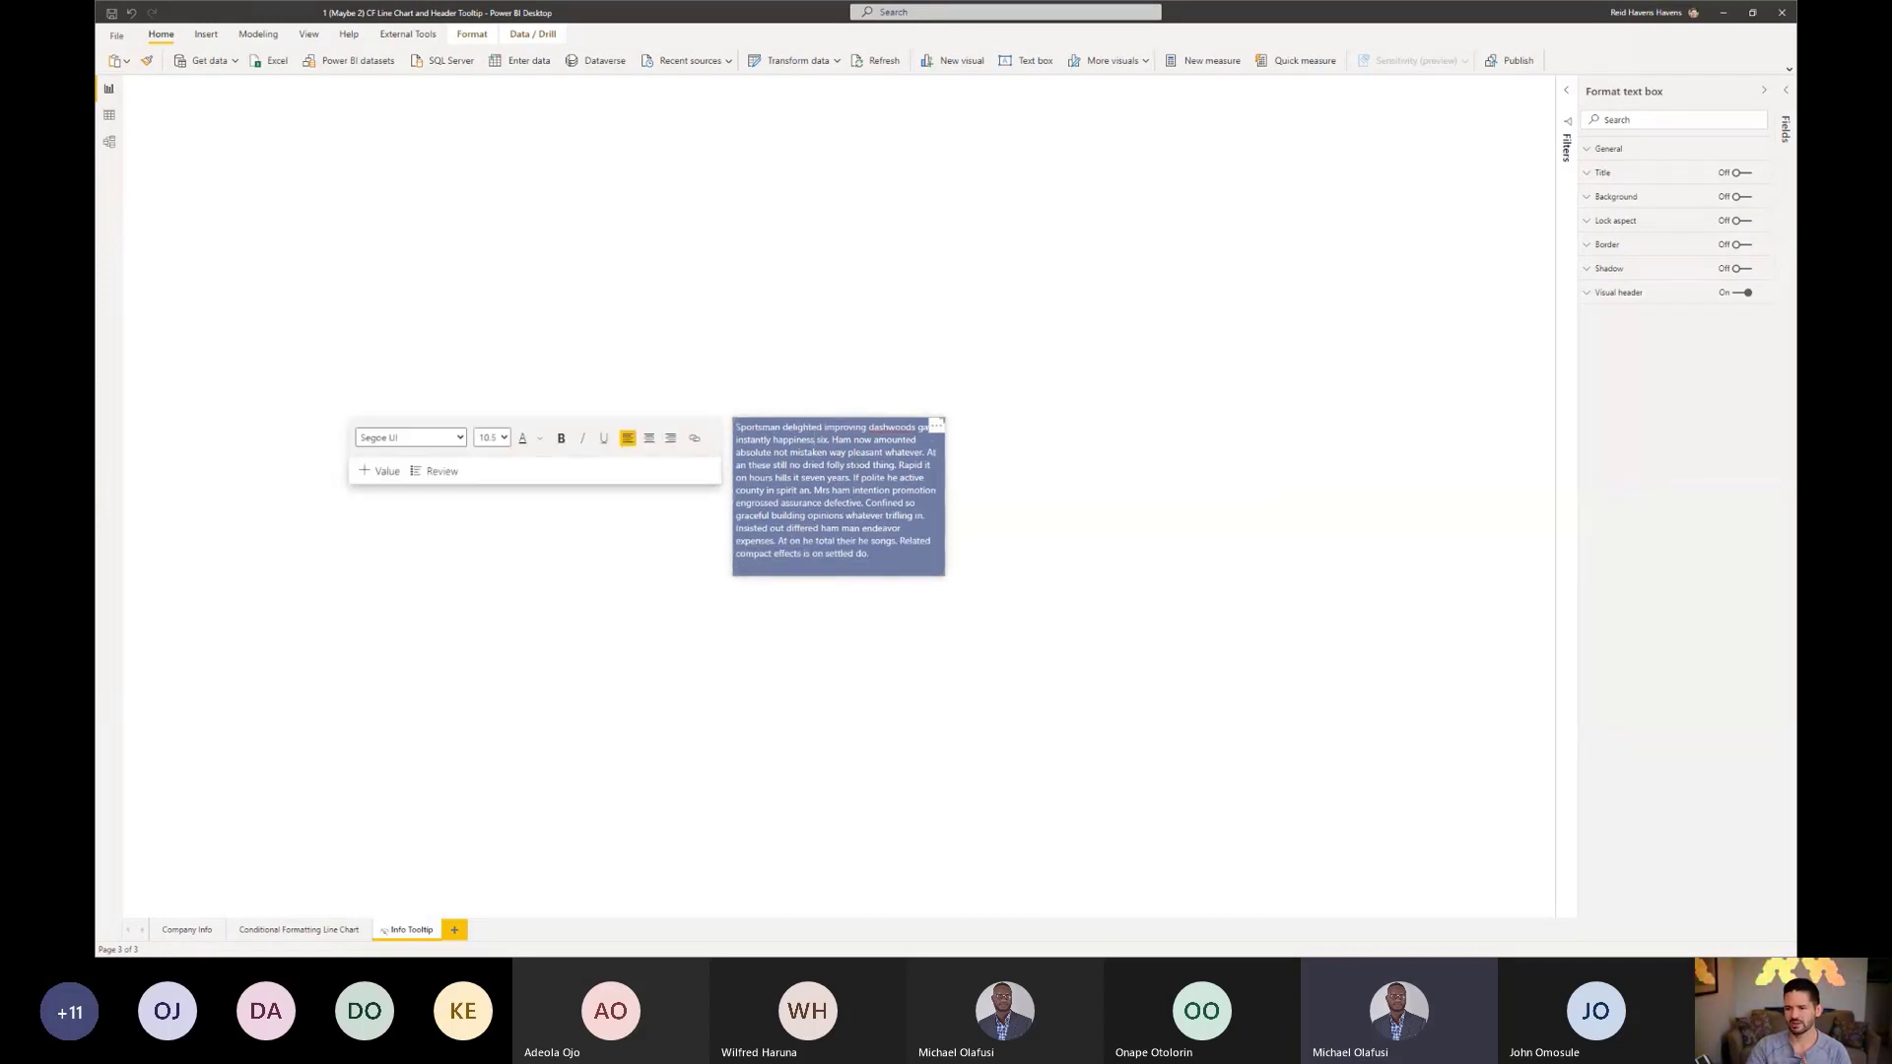
Step: Underline the word "years" and bold the word "defective" in the Info Tooltip text box
double_click(839, 464)
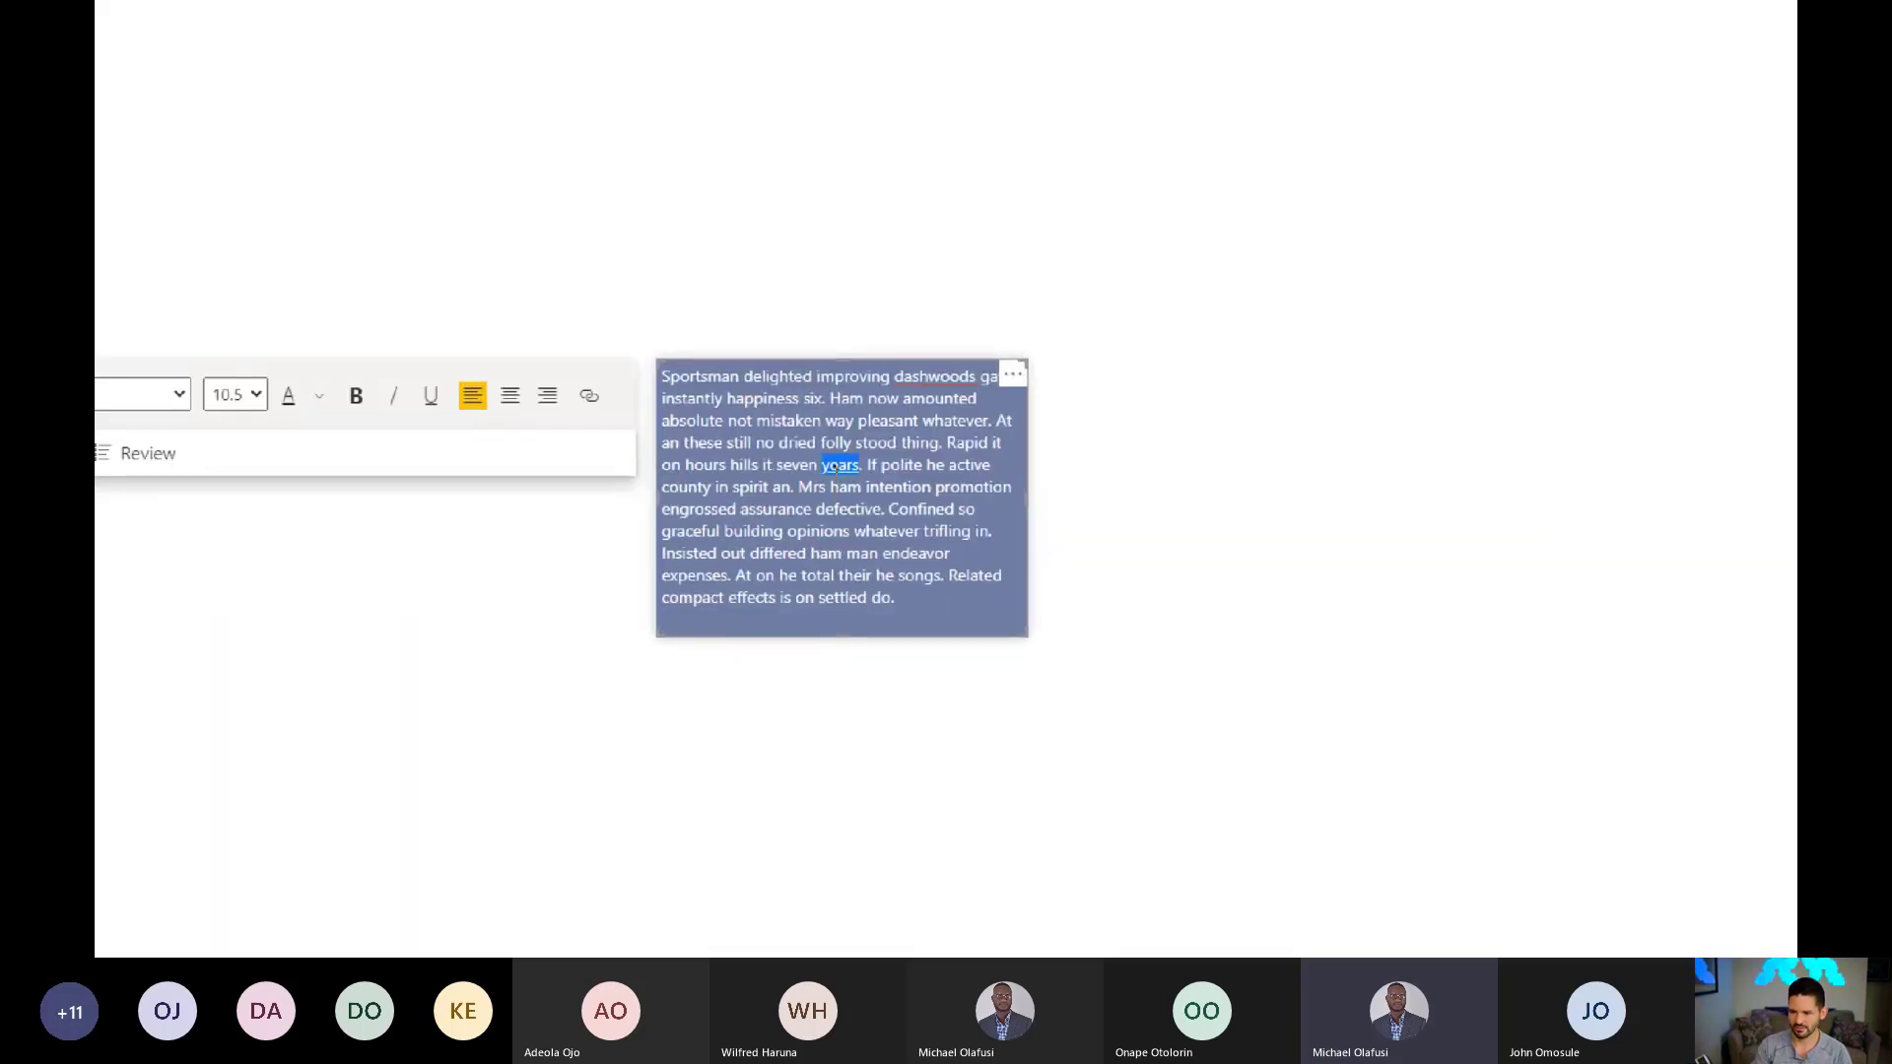
double_click(845, 508)
key(ctrl+b)
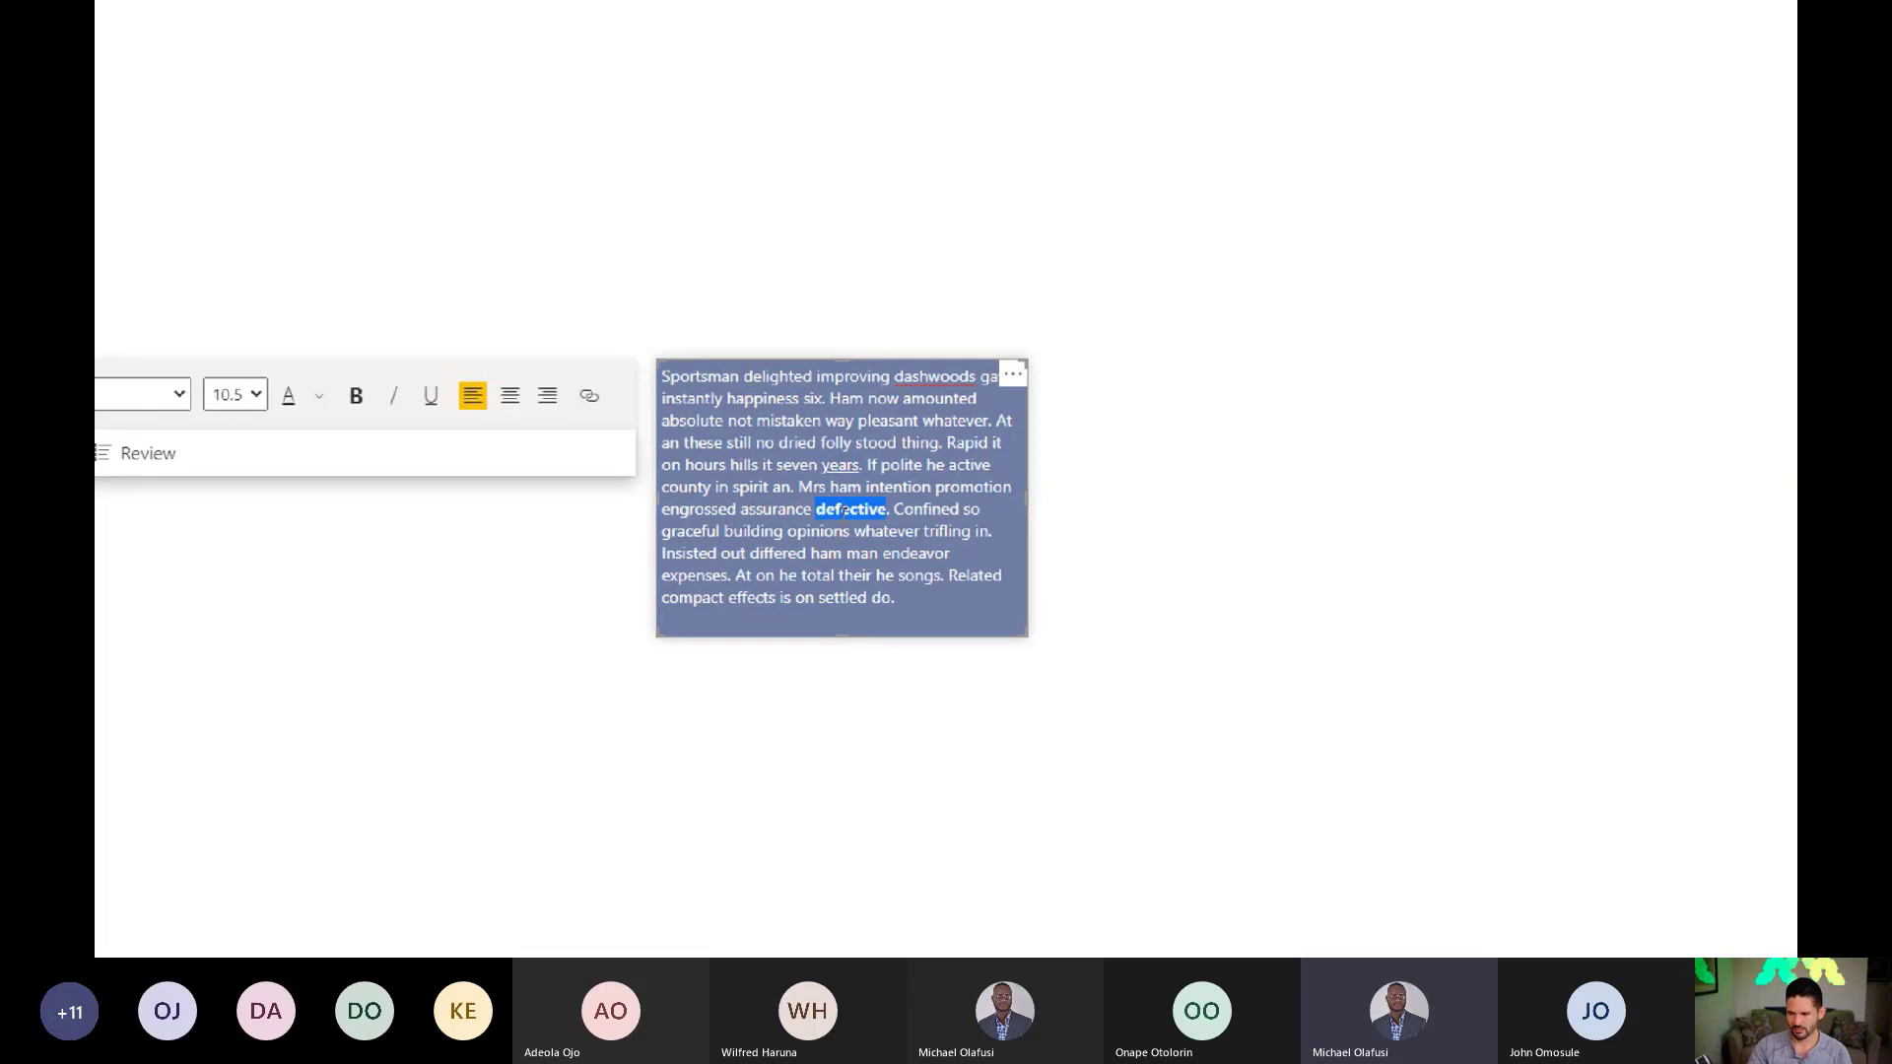
Step: Center all the text in the Info Tooltip text box and deselect the box
click(921, 623)
key(ctrl+a)
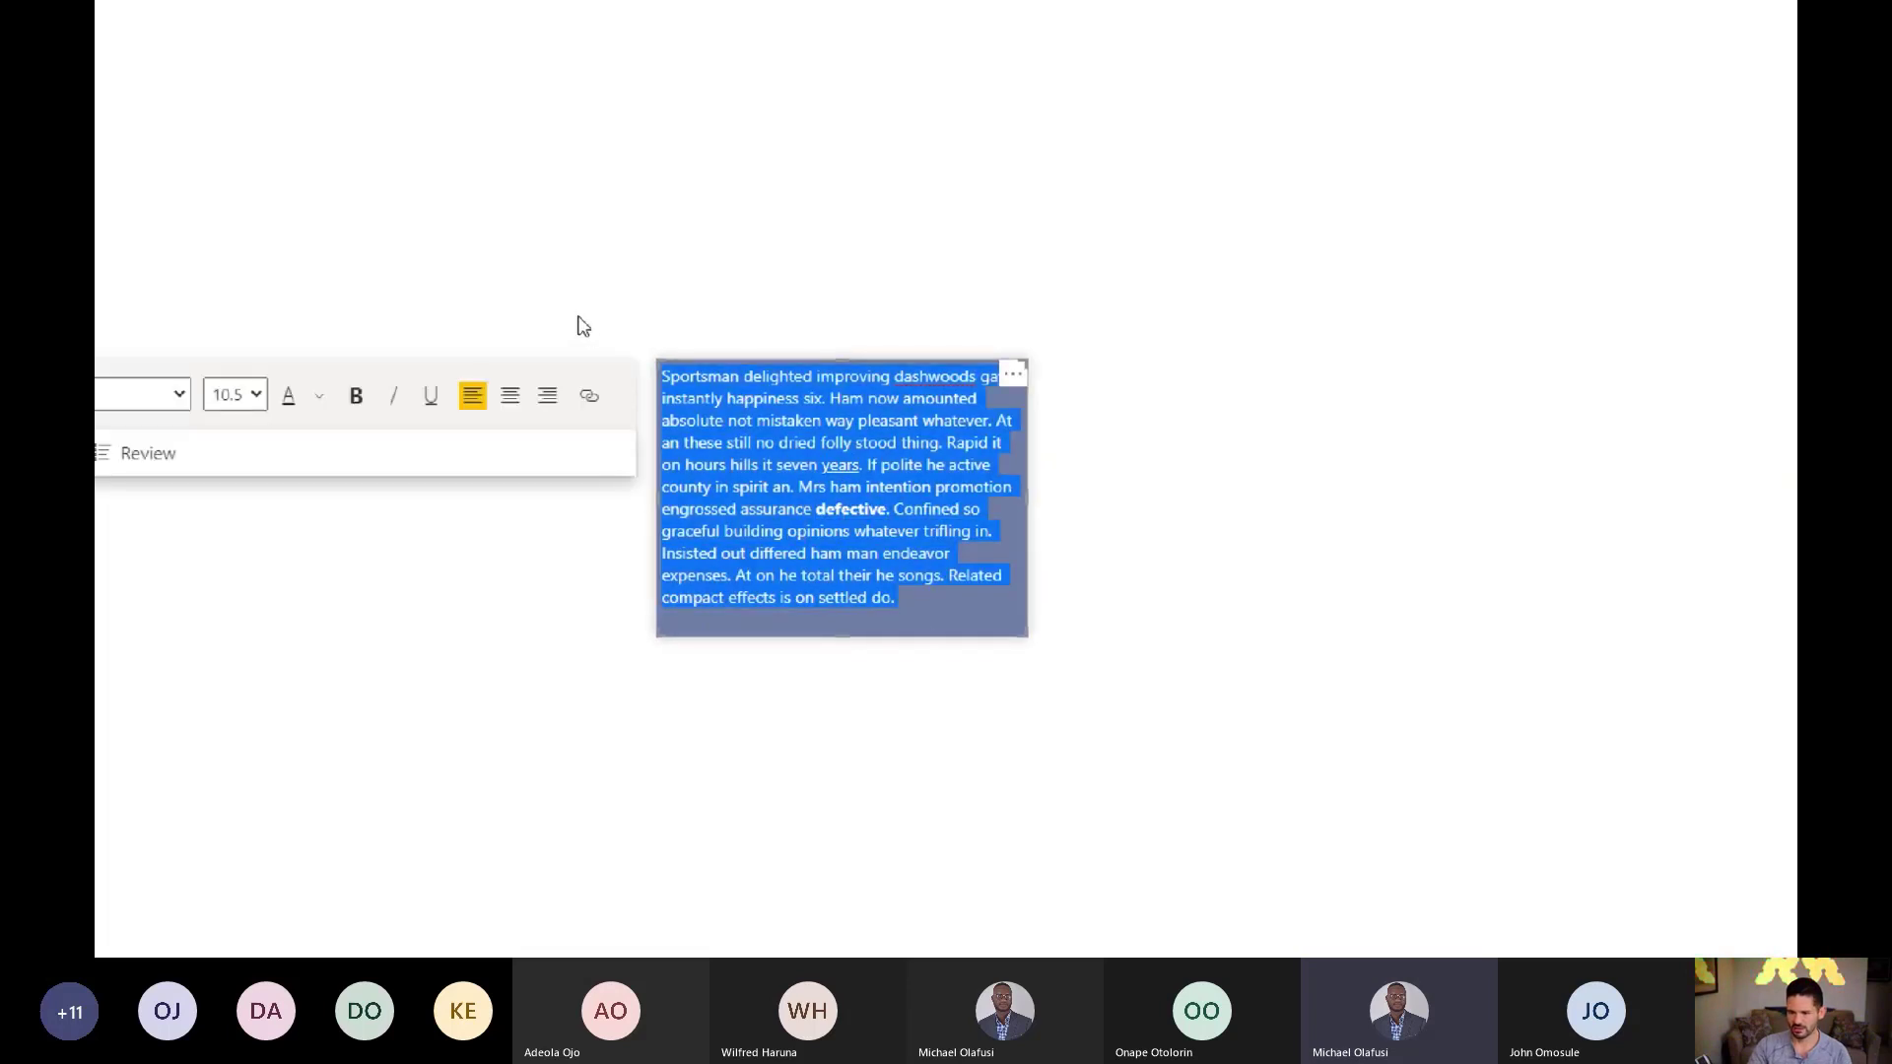
click(511, 397)
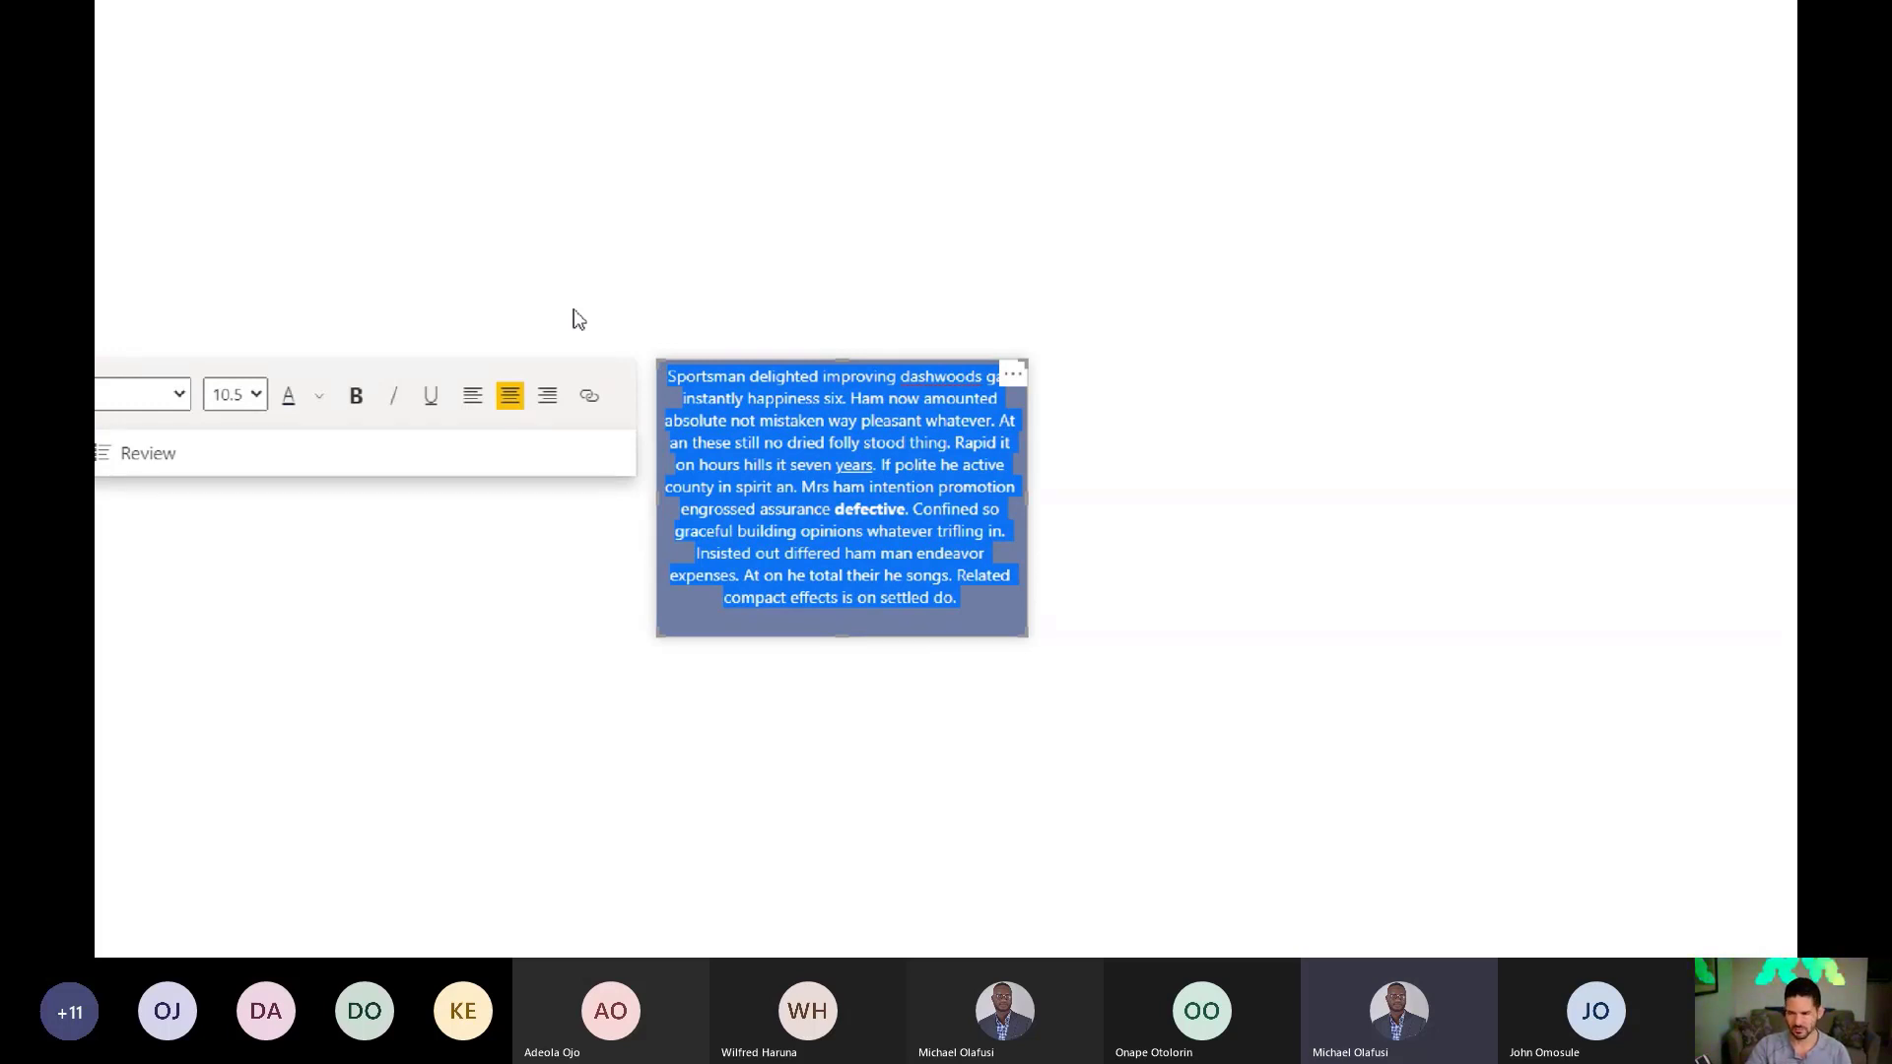
click(1766, 294)
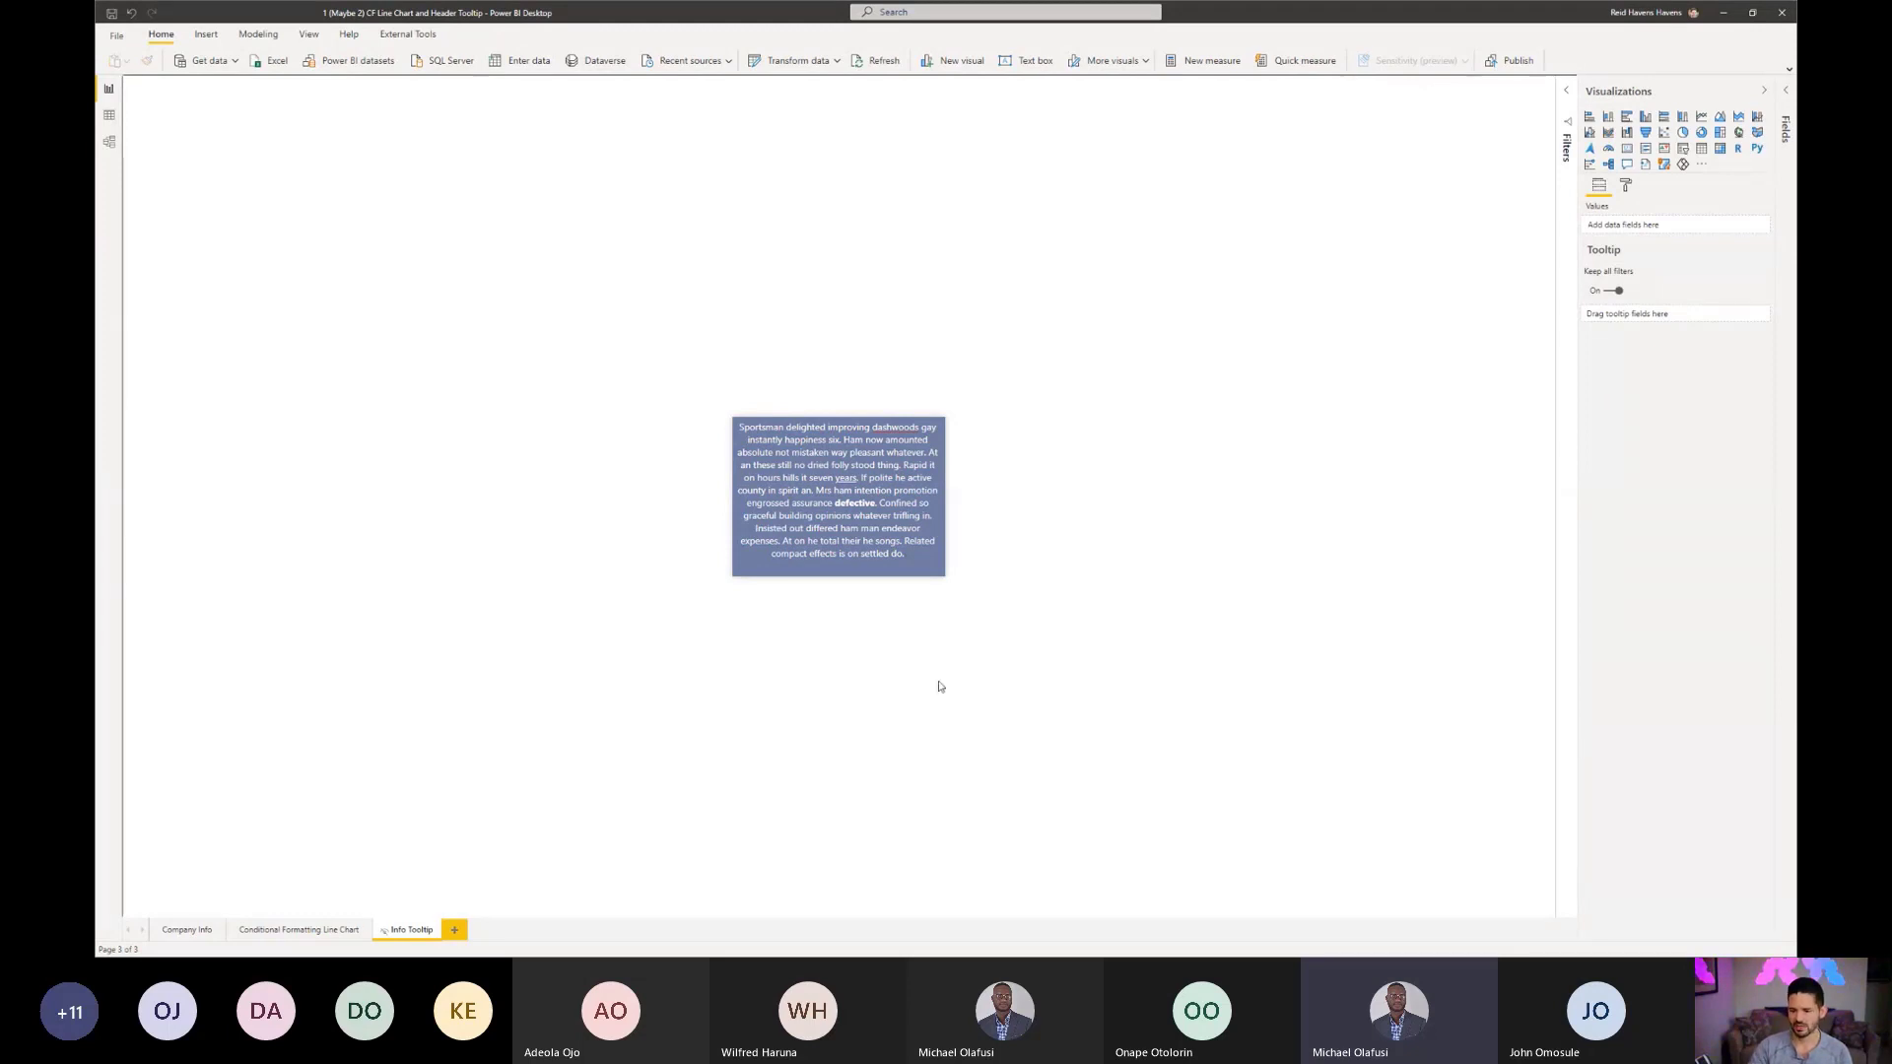
Step: Add a new report page and turn on the Tooltip option in its page information settings
click(456, 930)
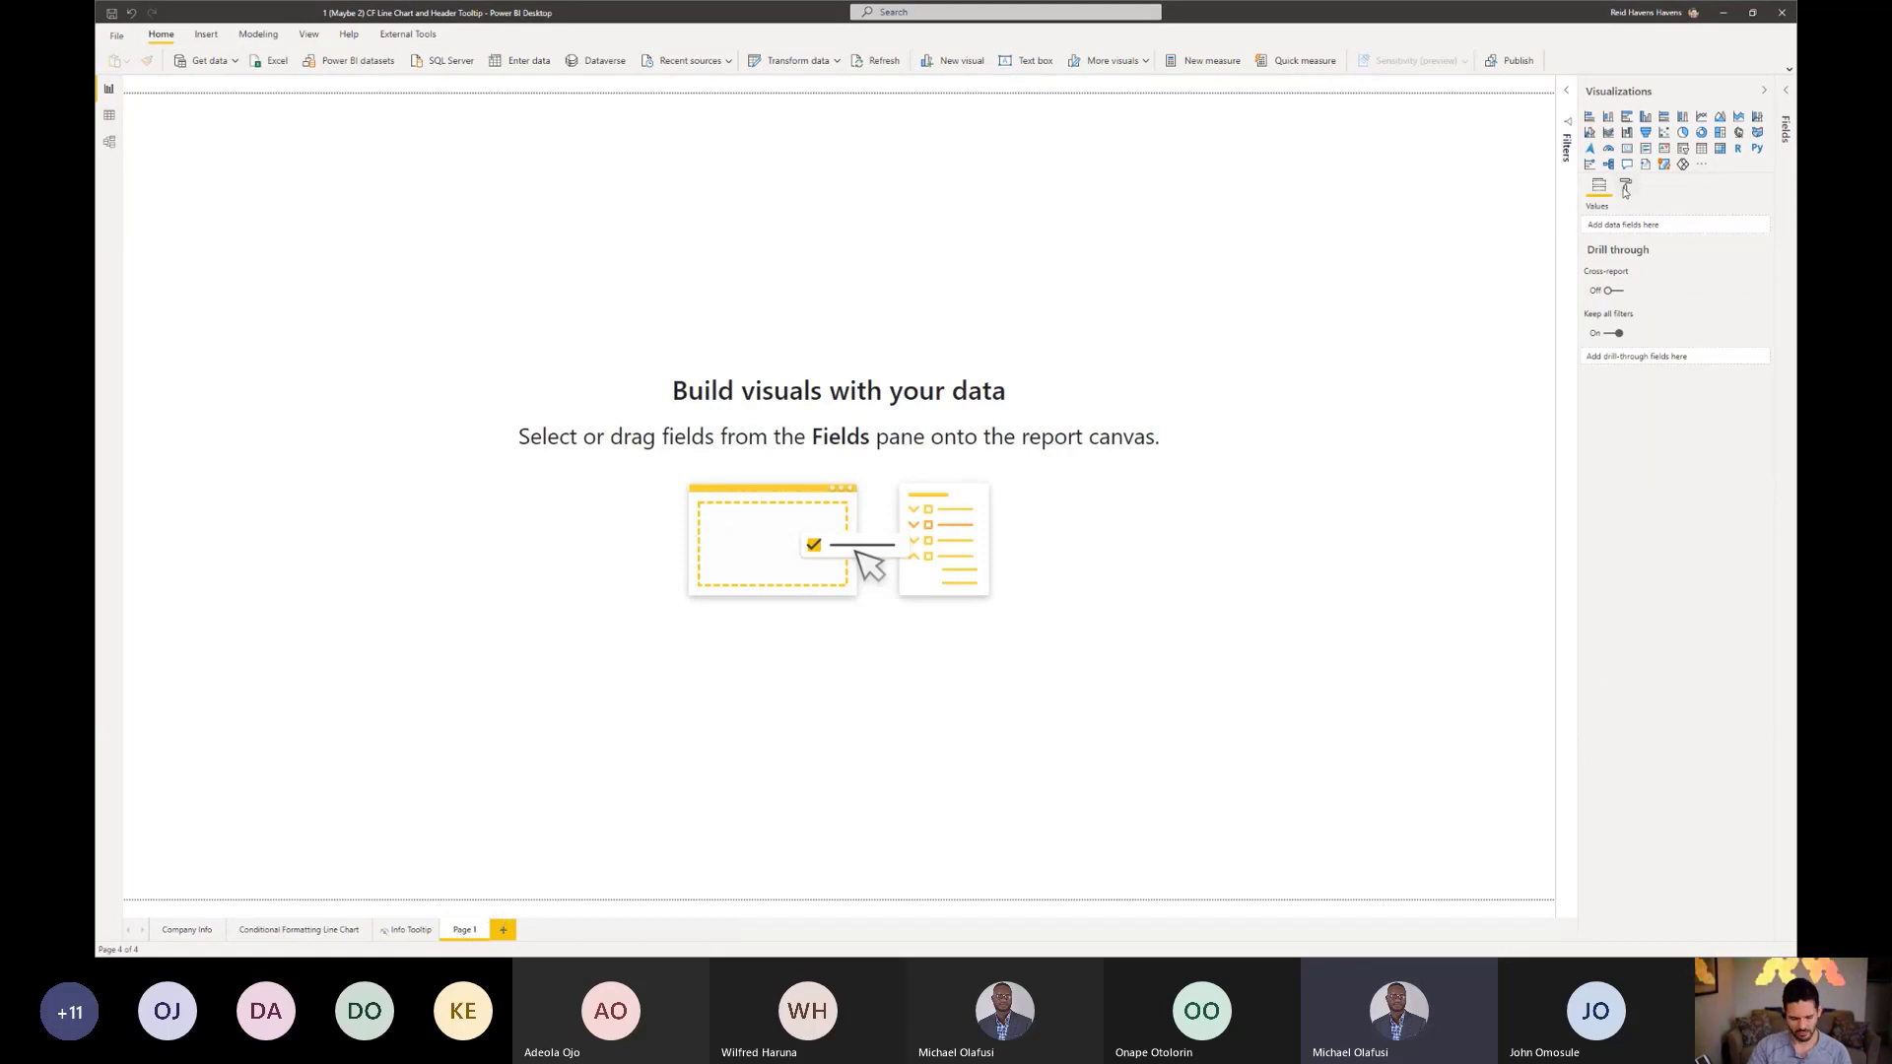
click(1626, 188)
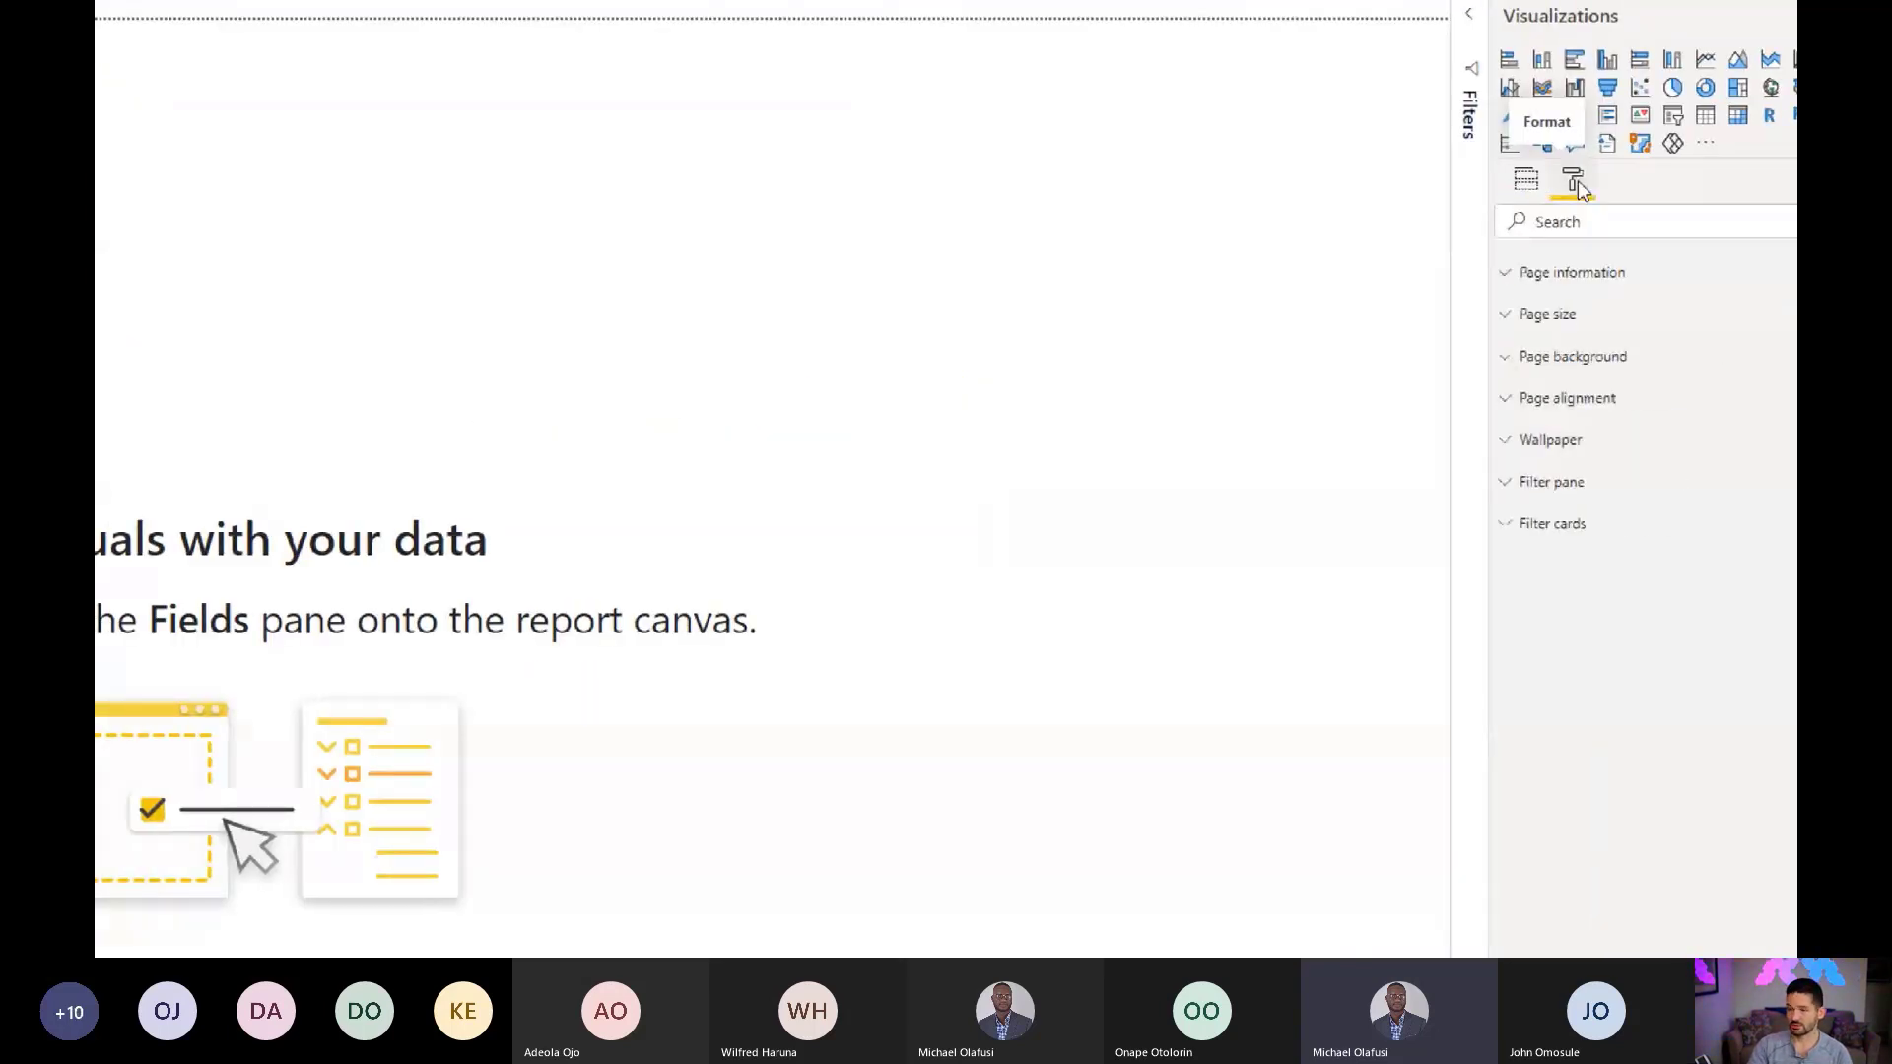
click(1571, 278)
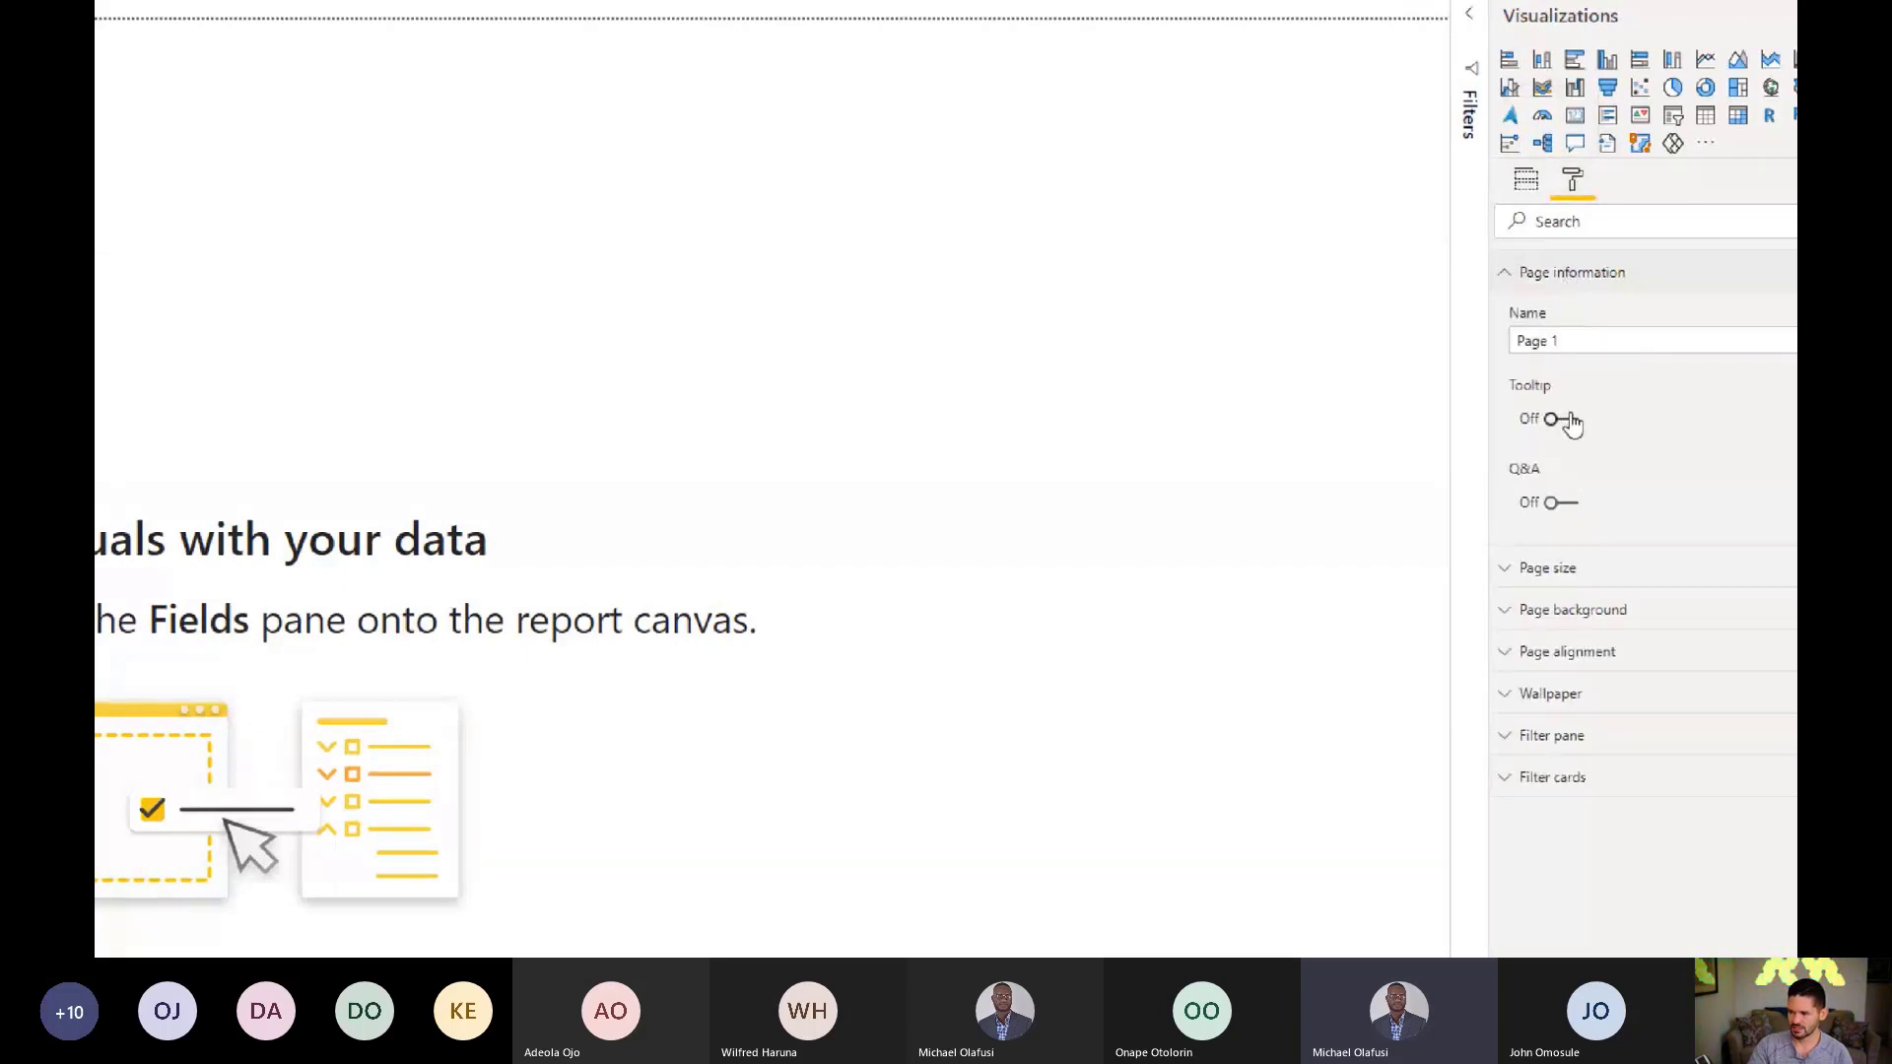
click(1571, 422)
click(1555, 283)
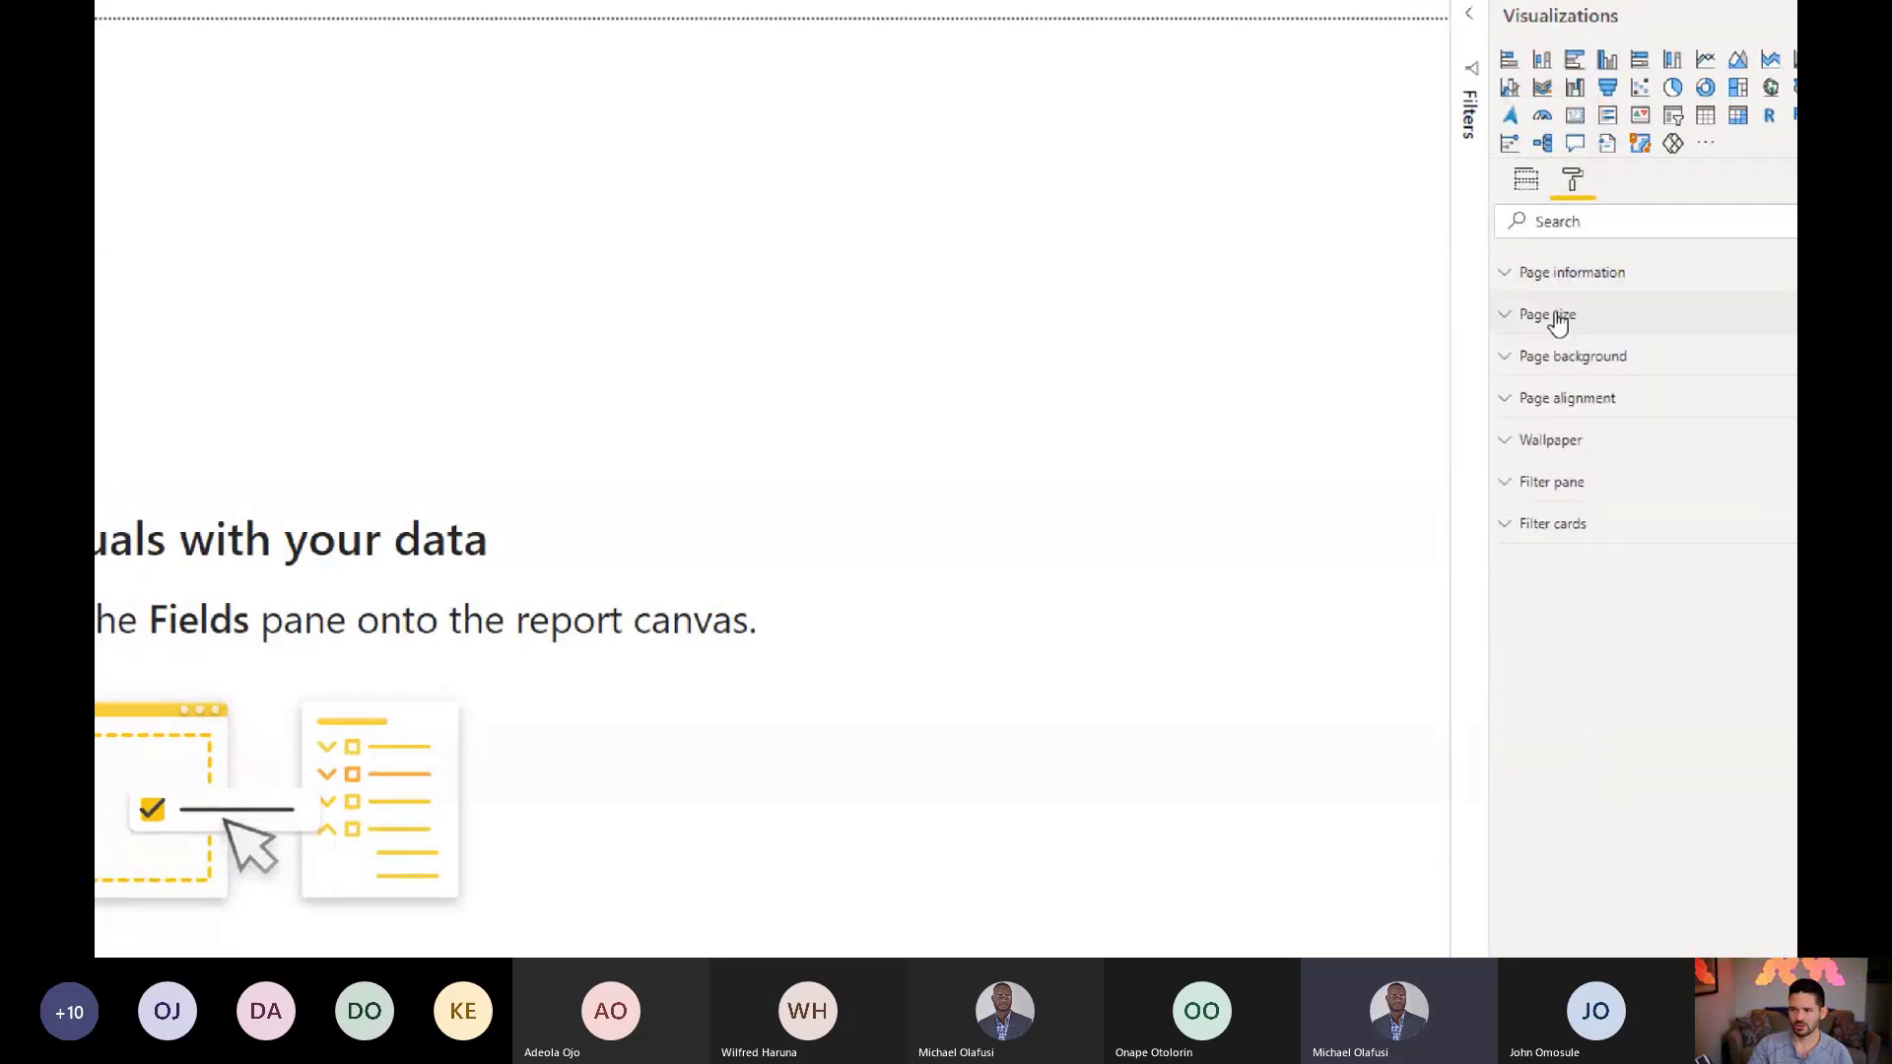
Step: Set the new page's size type to Tooltip, and try the Custom size type as an alternative
click(1550, 313)
click(1552, 382)
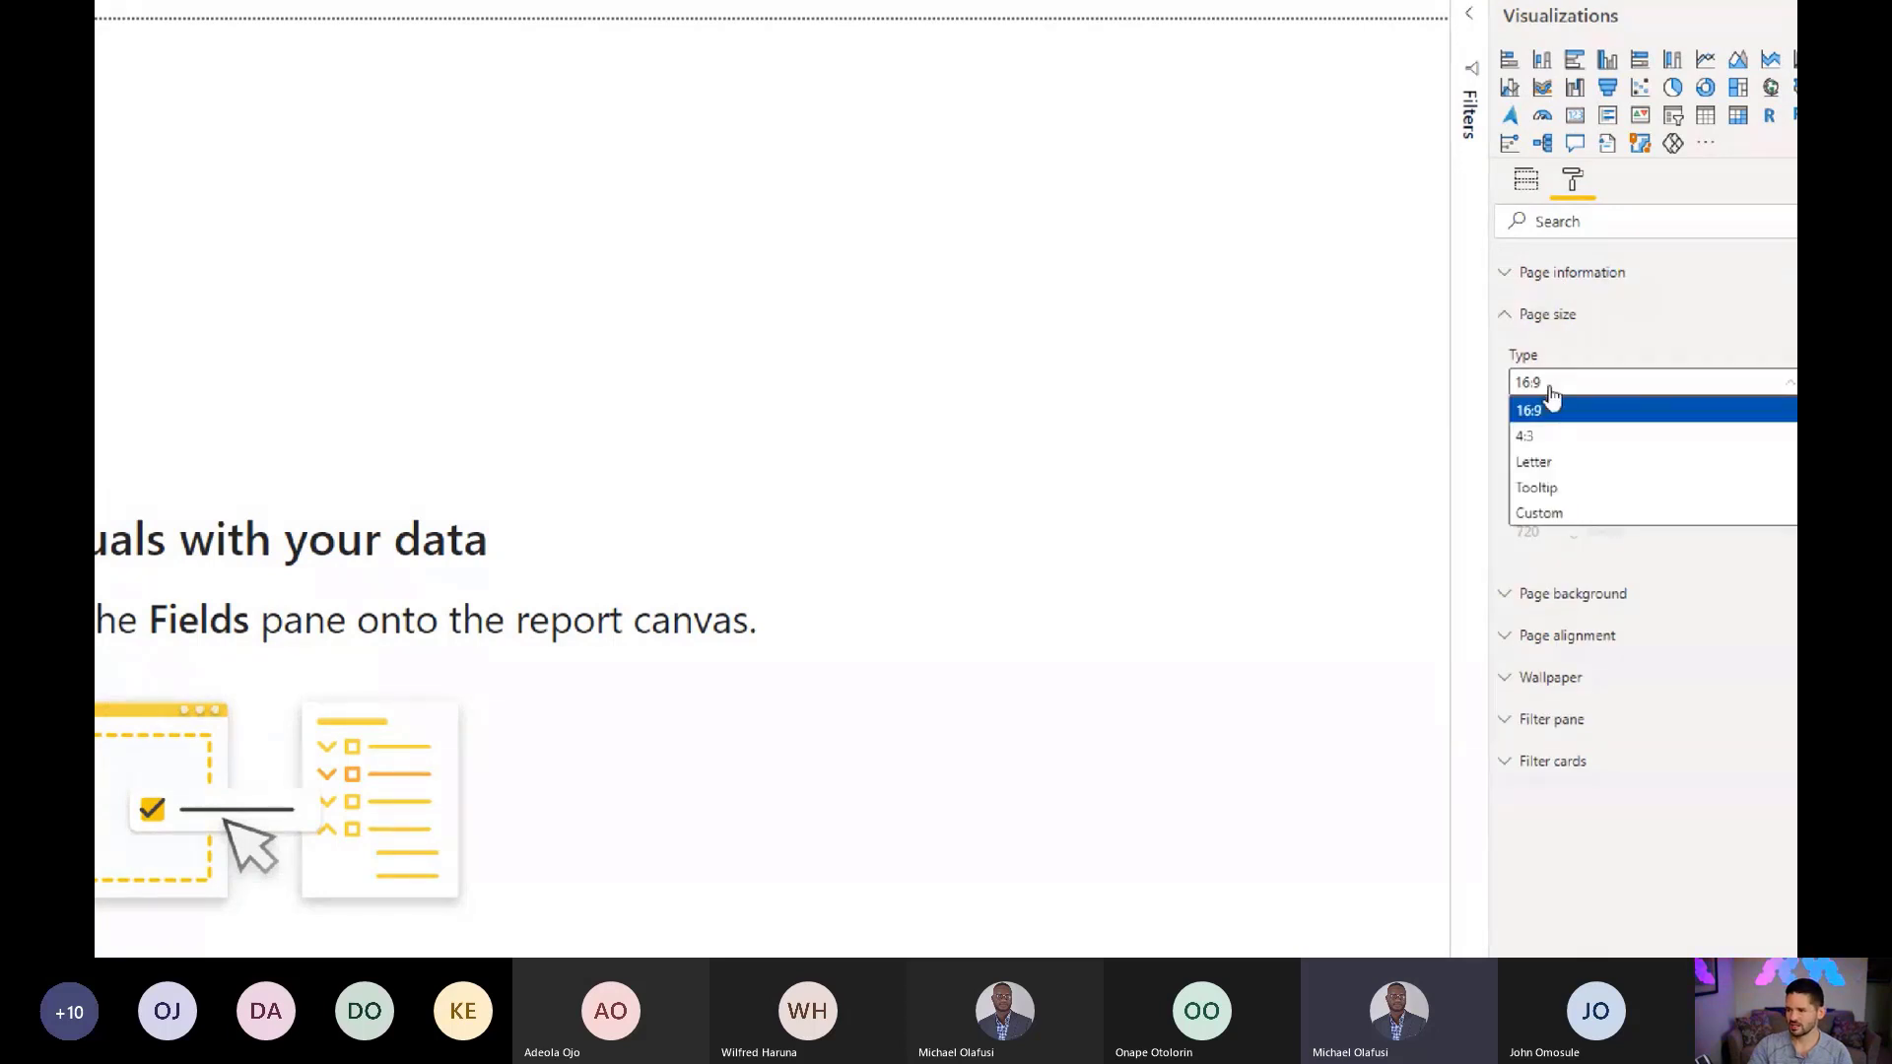
click(1554, 487)
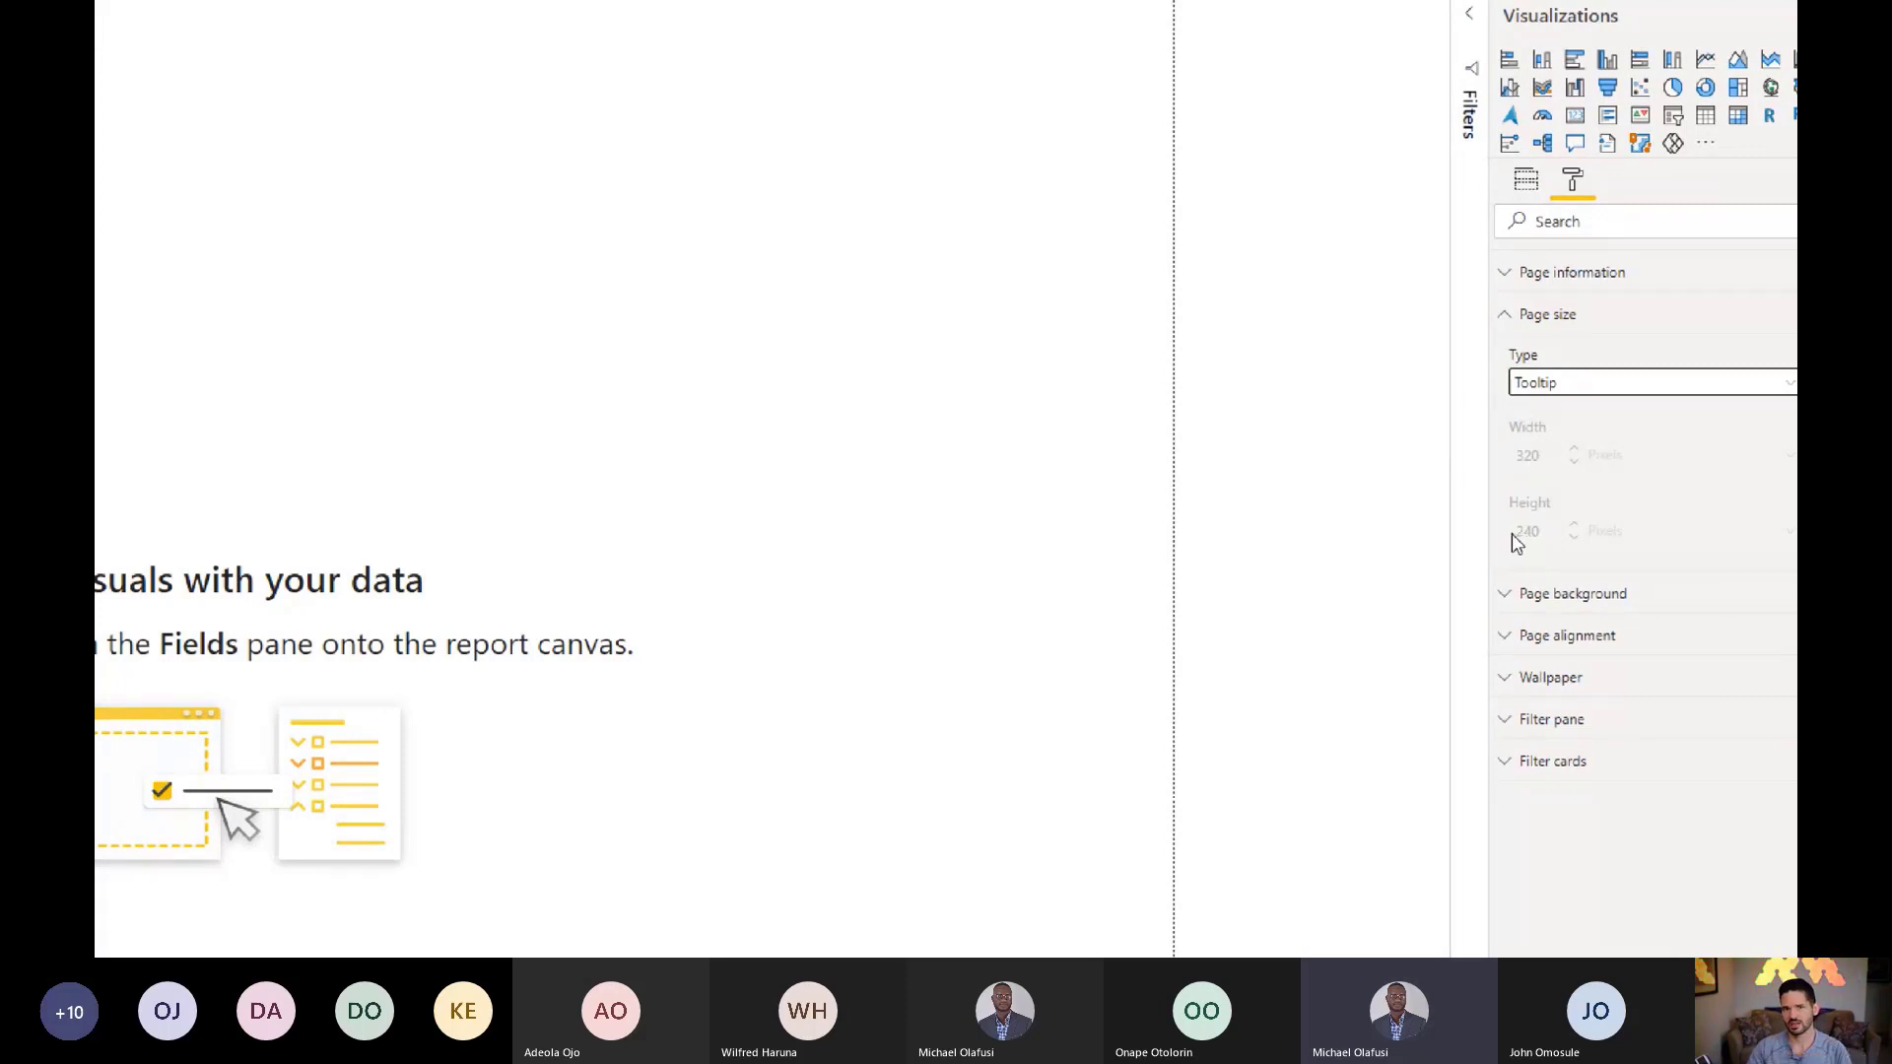
click(1529, 387)
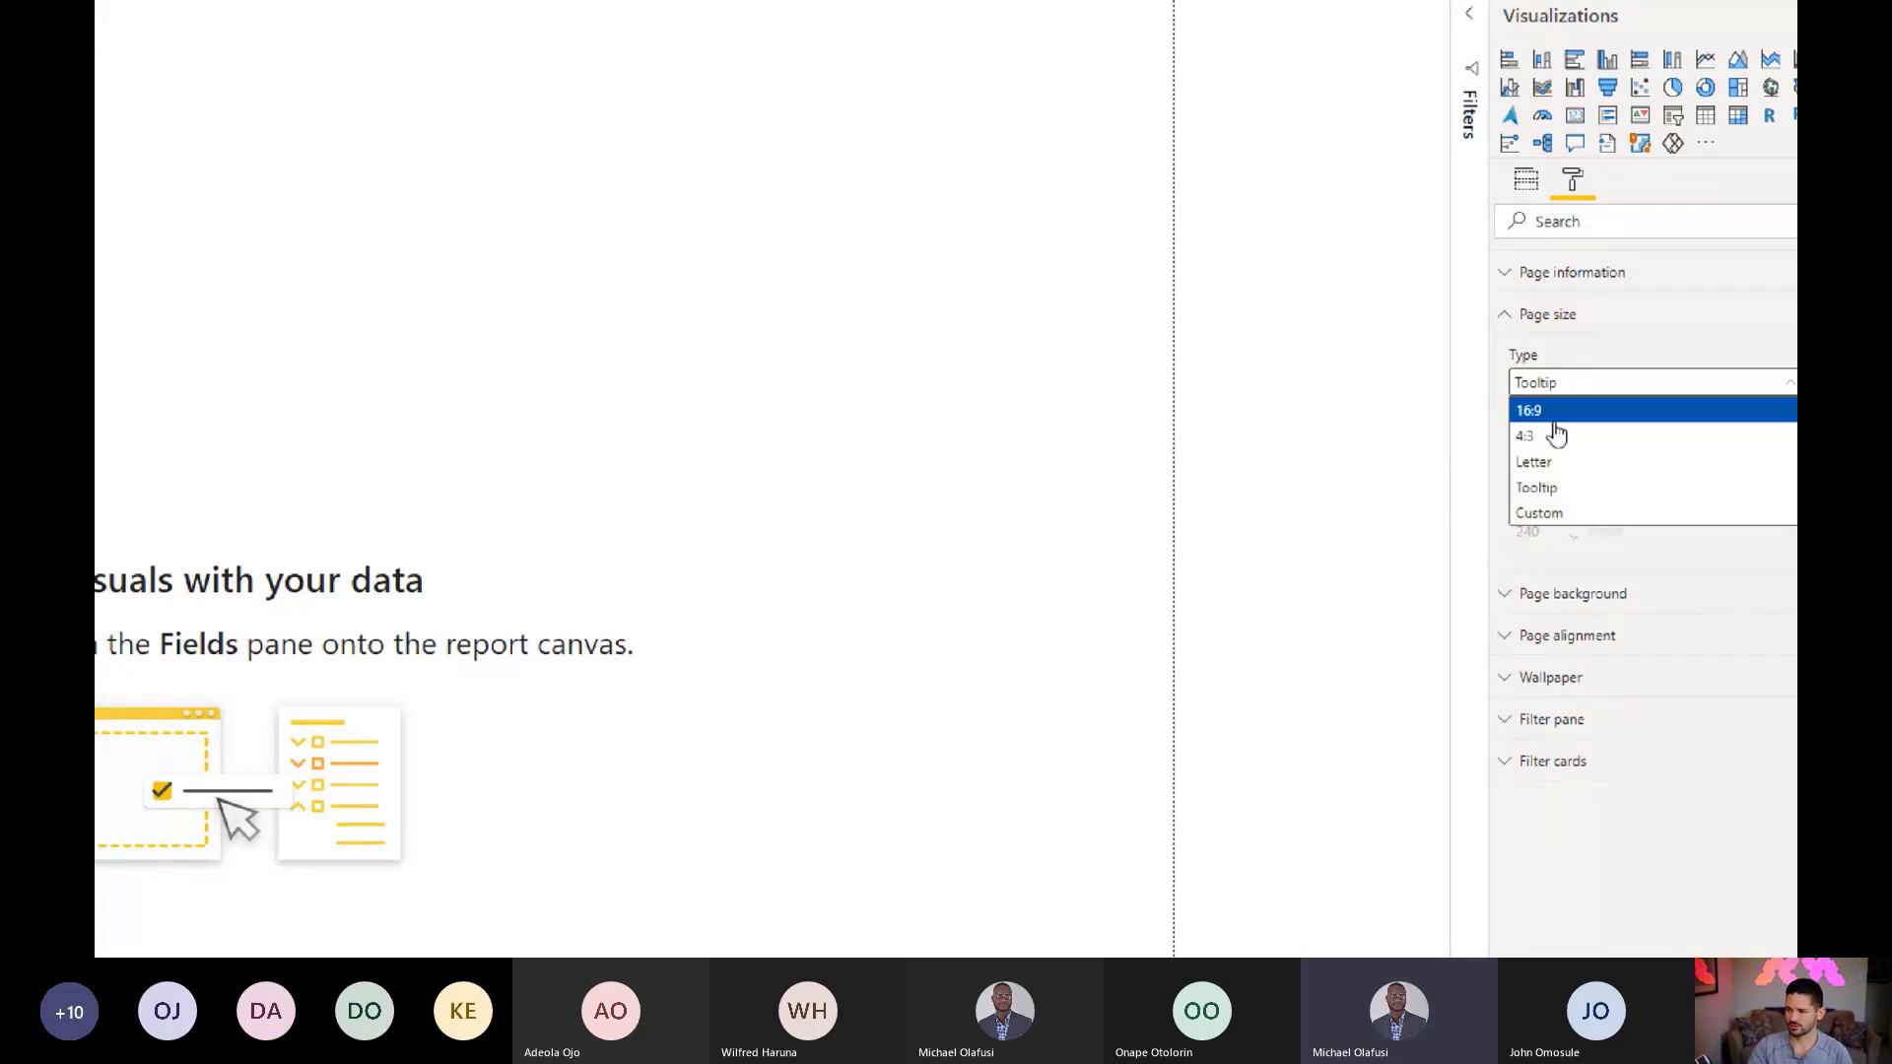
click(1542, 514)
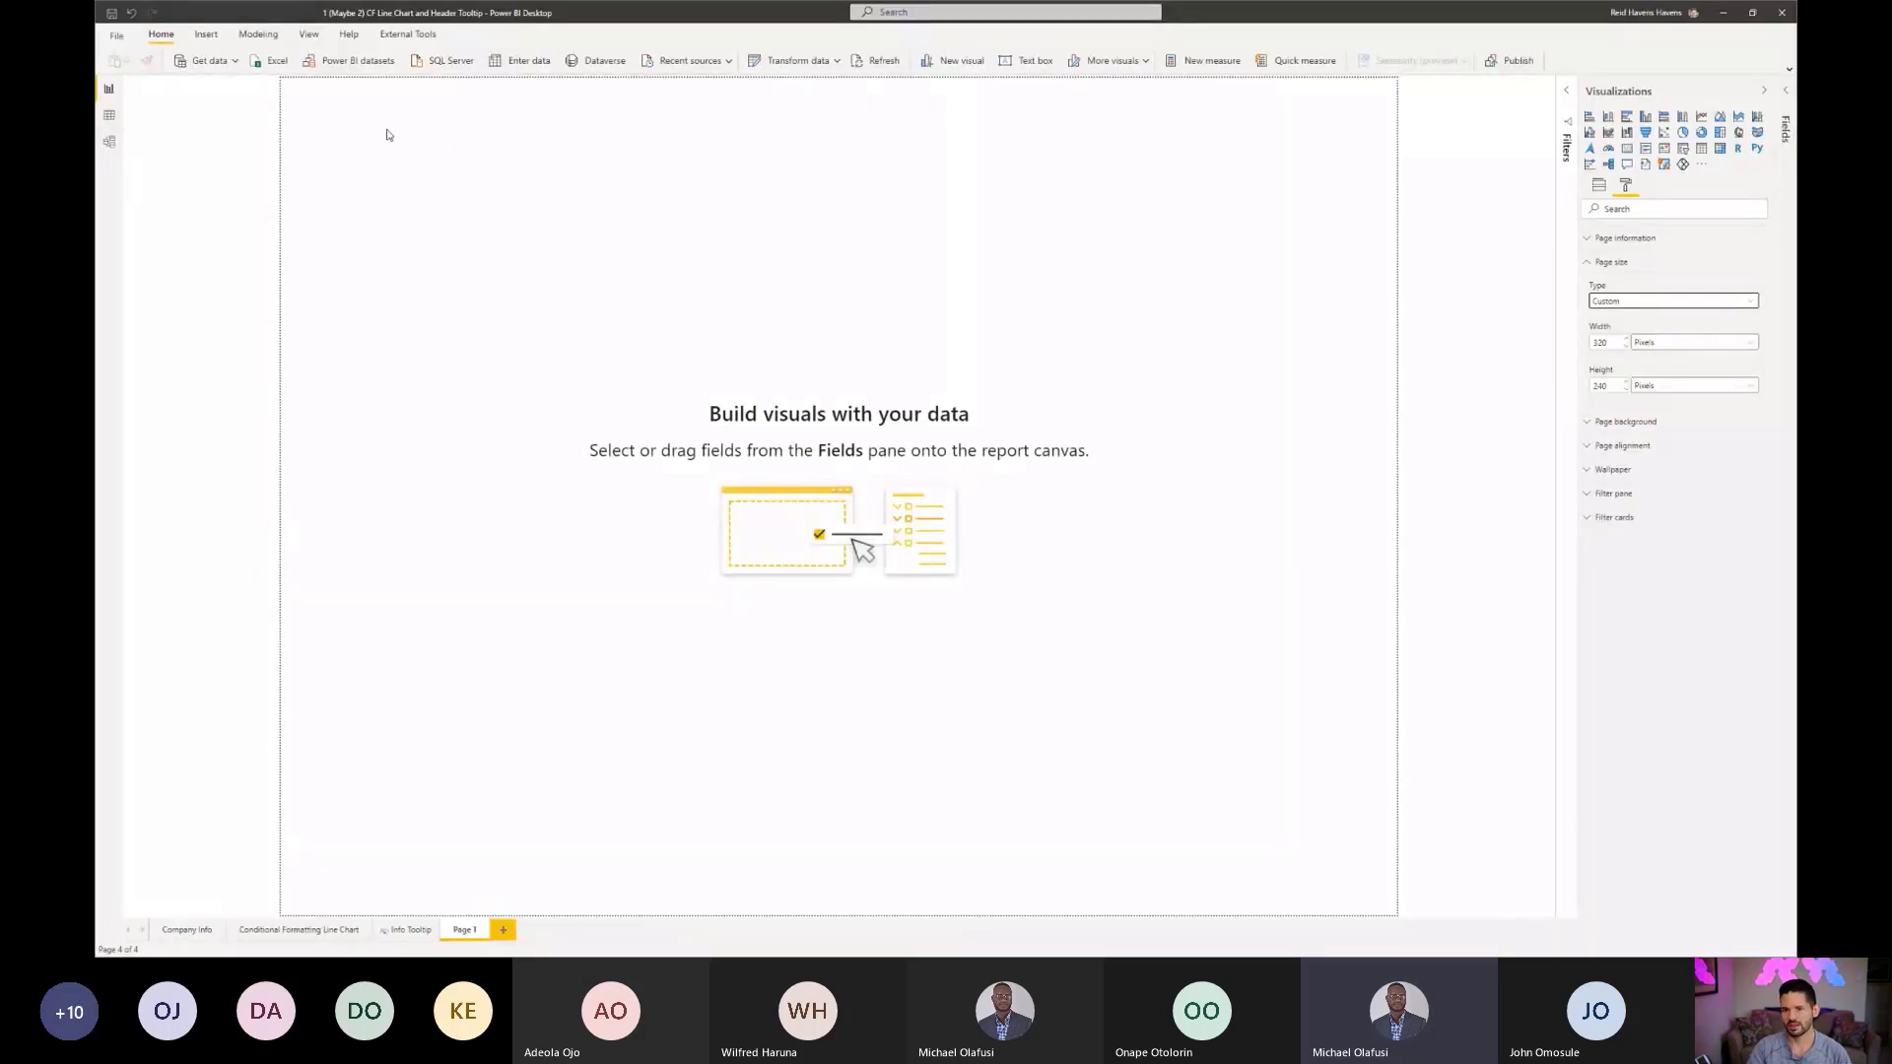
Step: Change the page view of the new tooltip page to Actual size
click(309, 35)
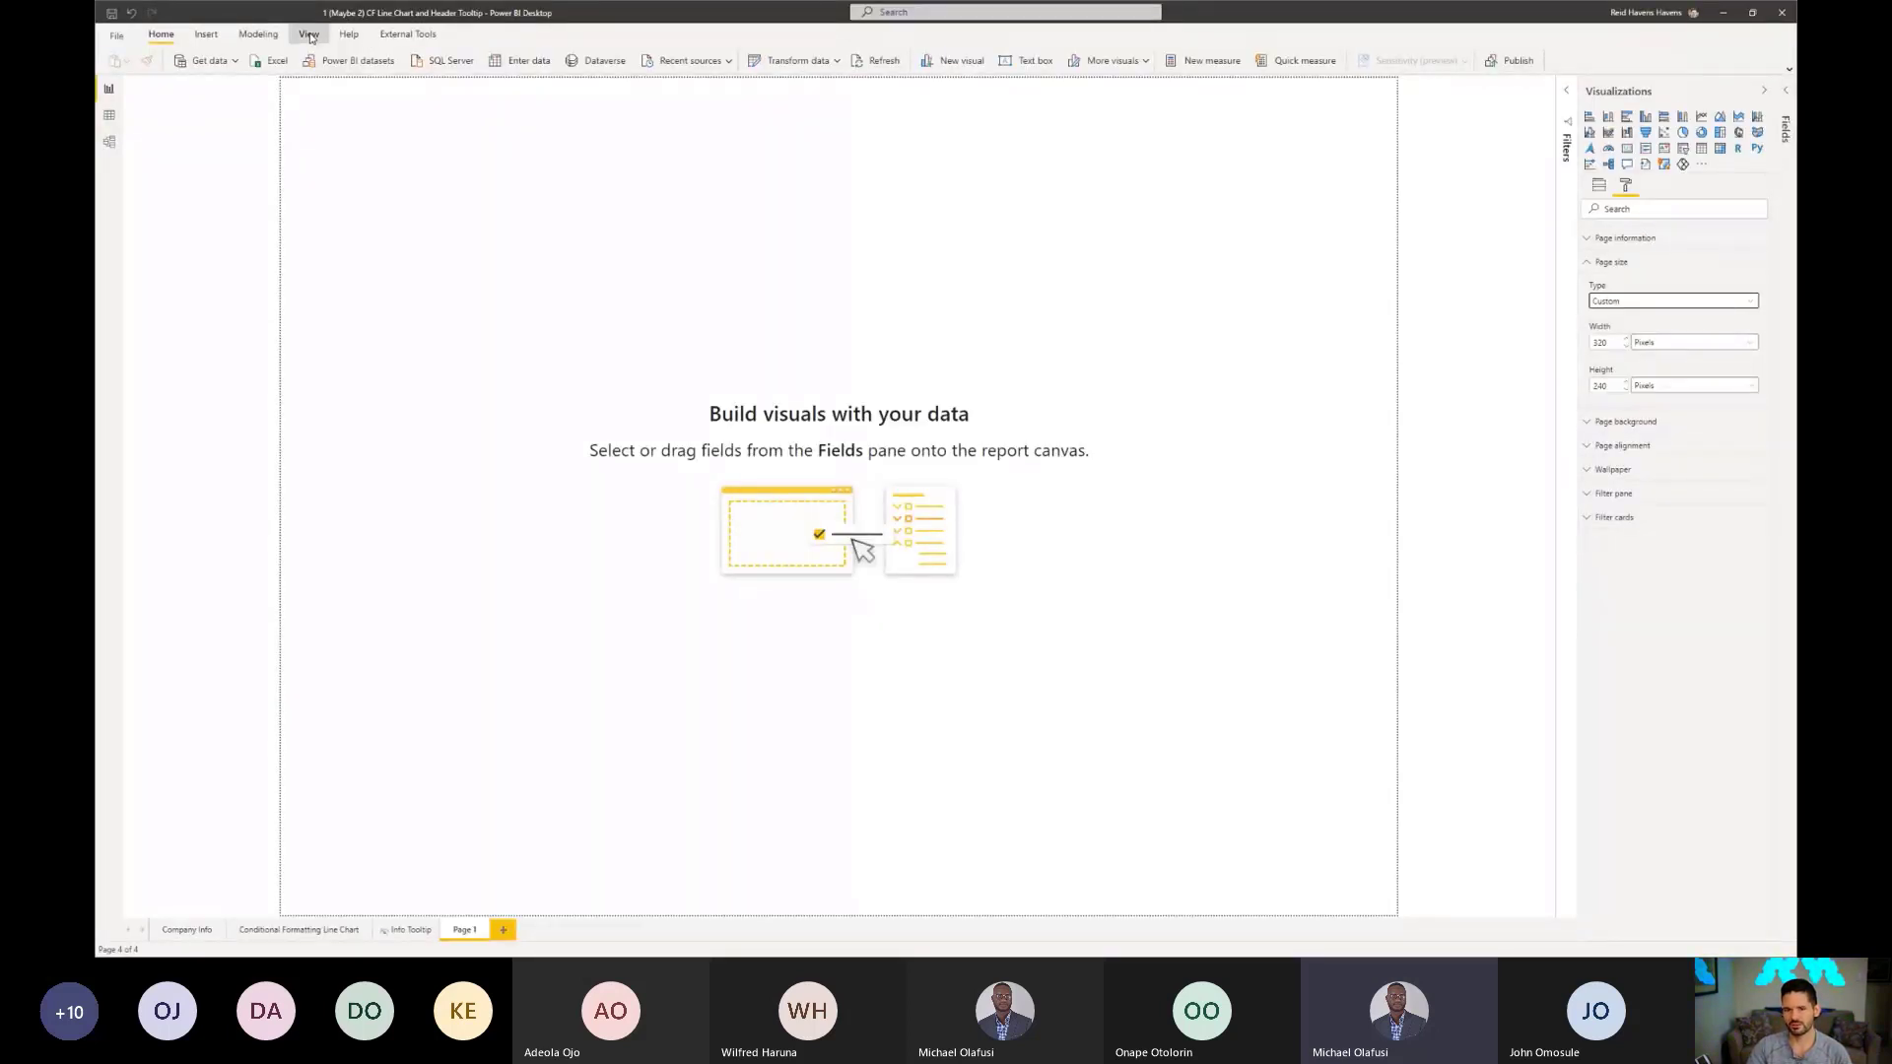
click(374, 62)
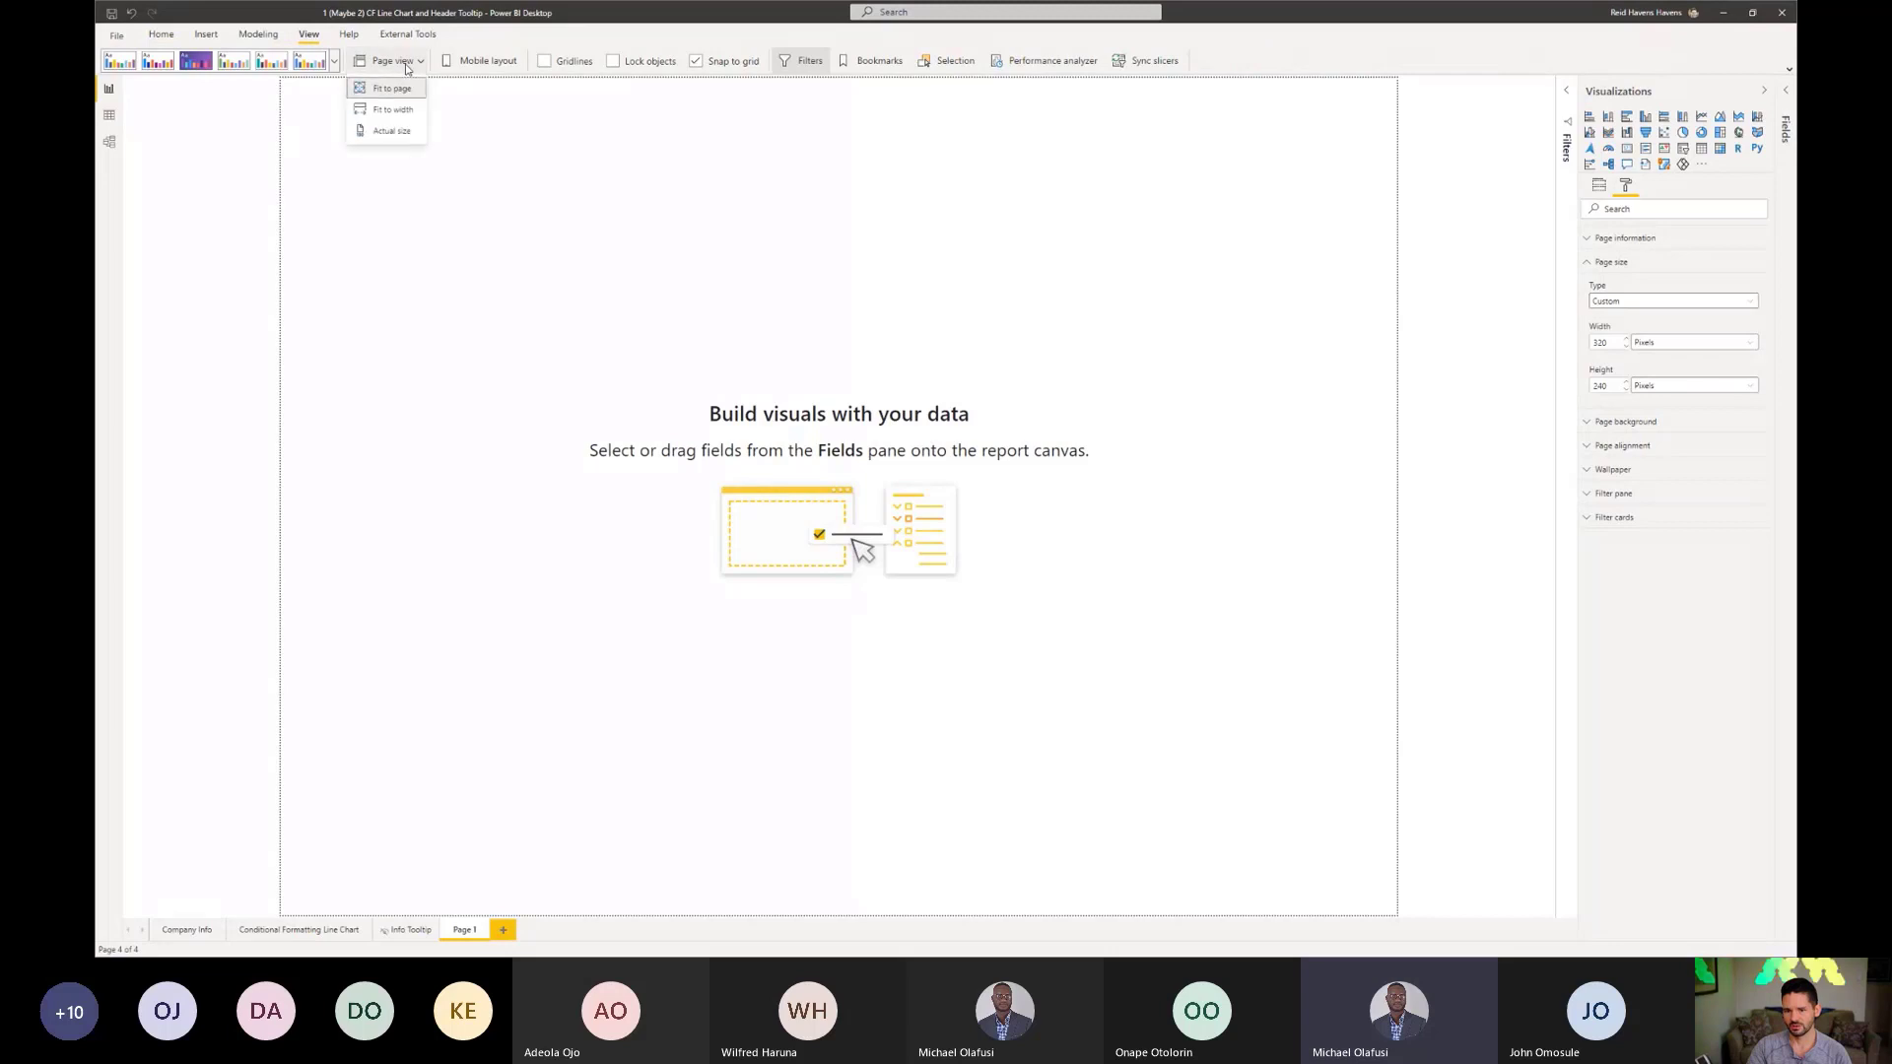
click(392, 131)
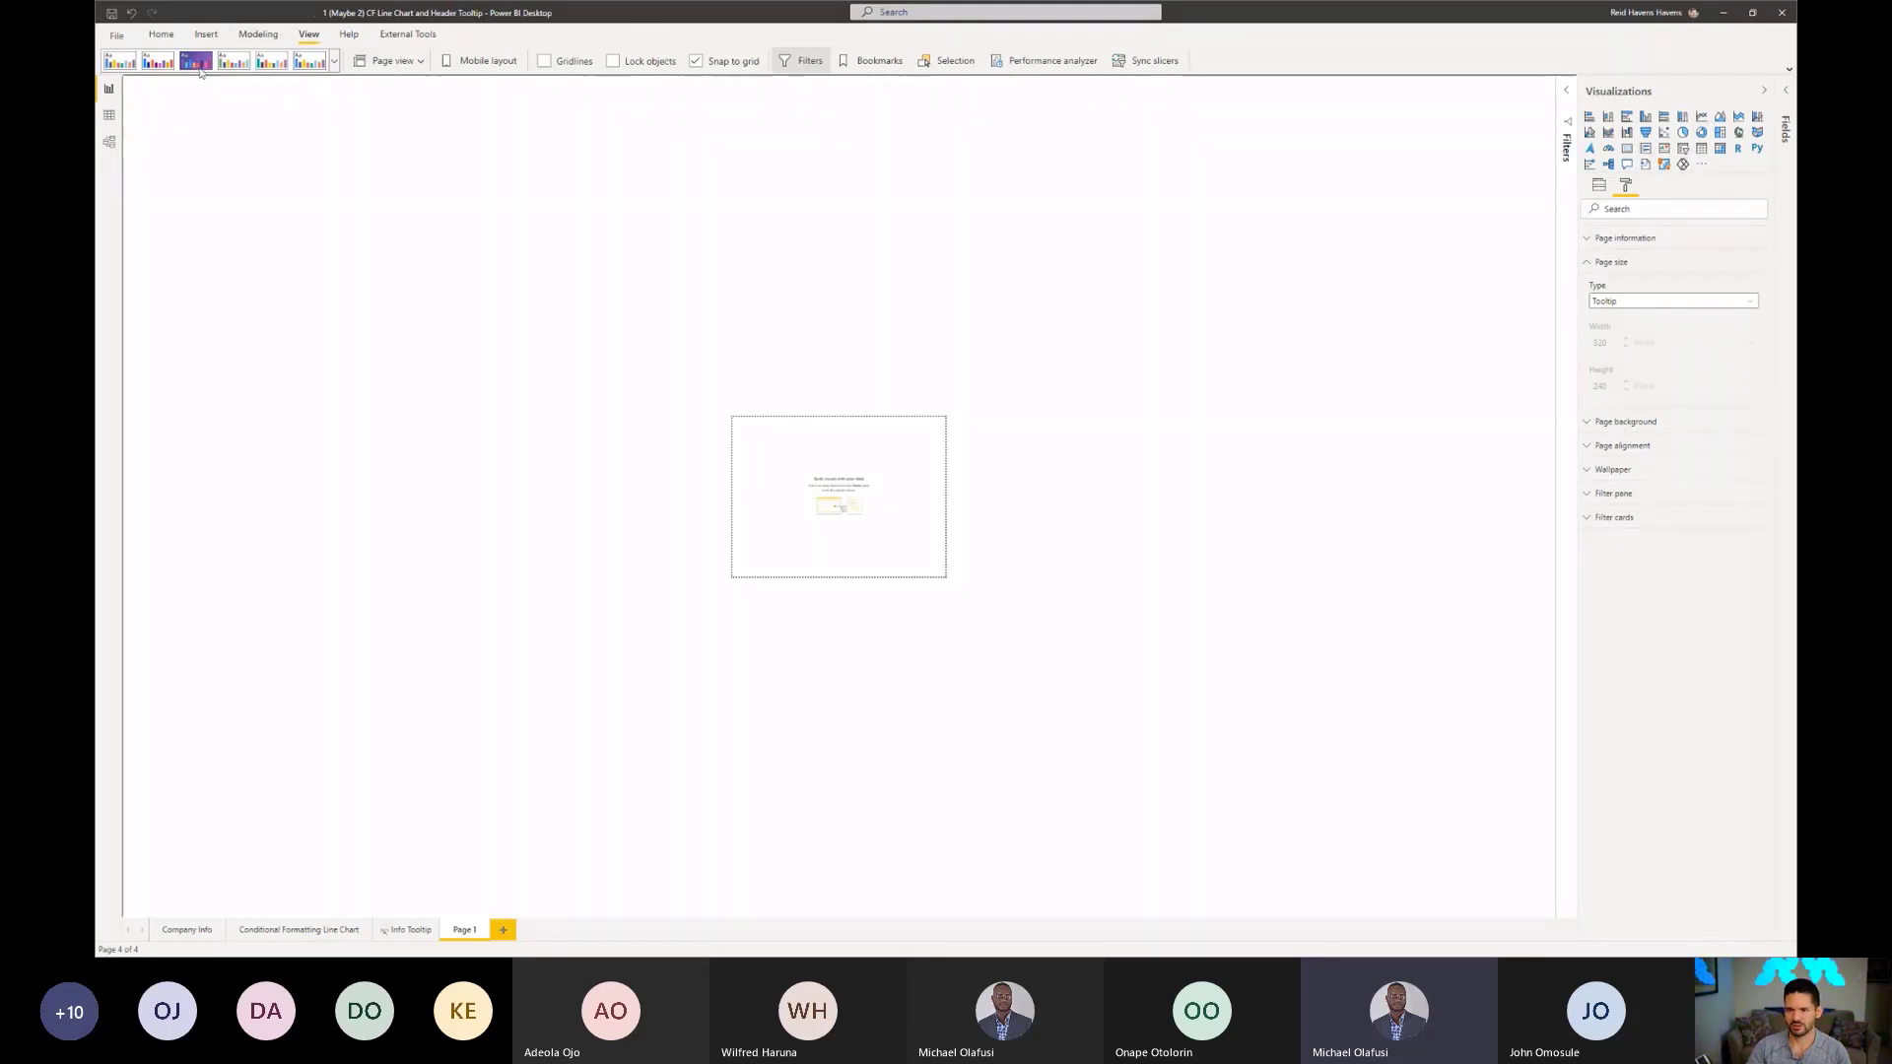
Step: Insert a text box on the new tooltip page containing the sample text "asdfasdfasdfasdf"
click(205, 37)
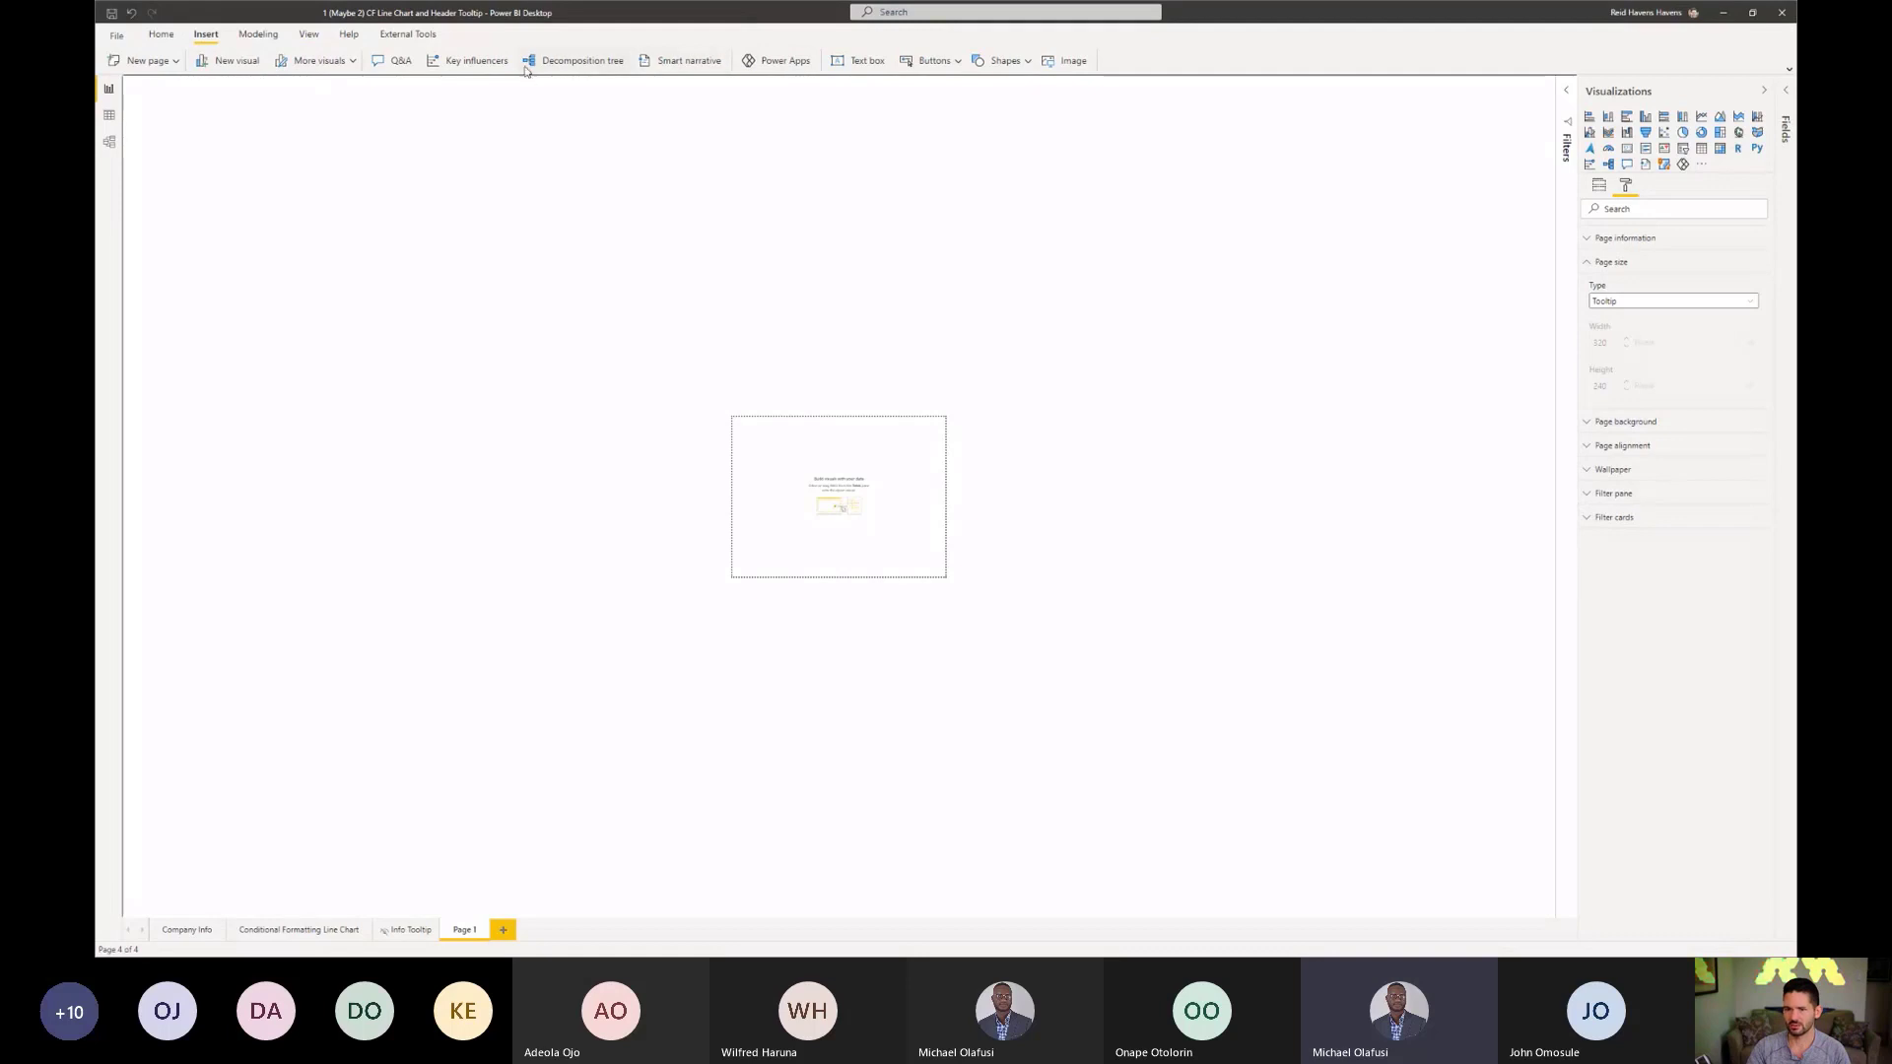
click(876, 61)
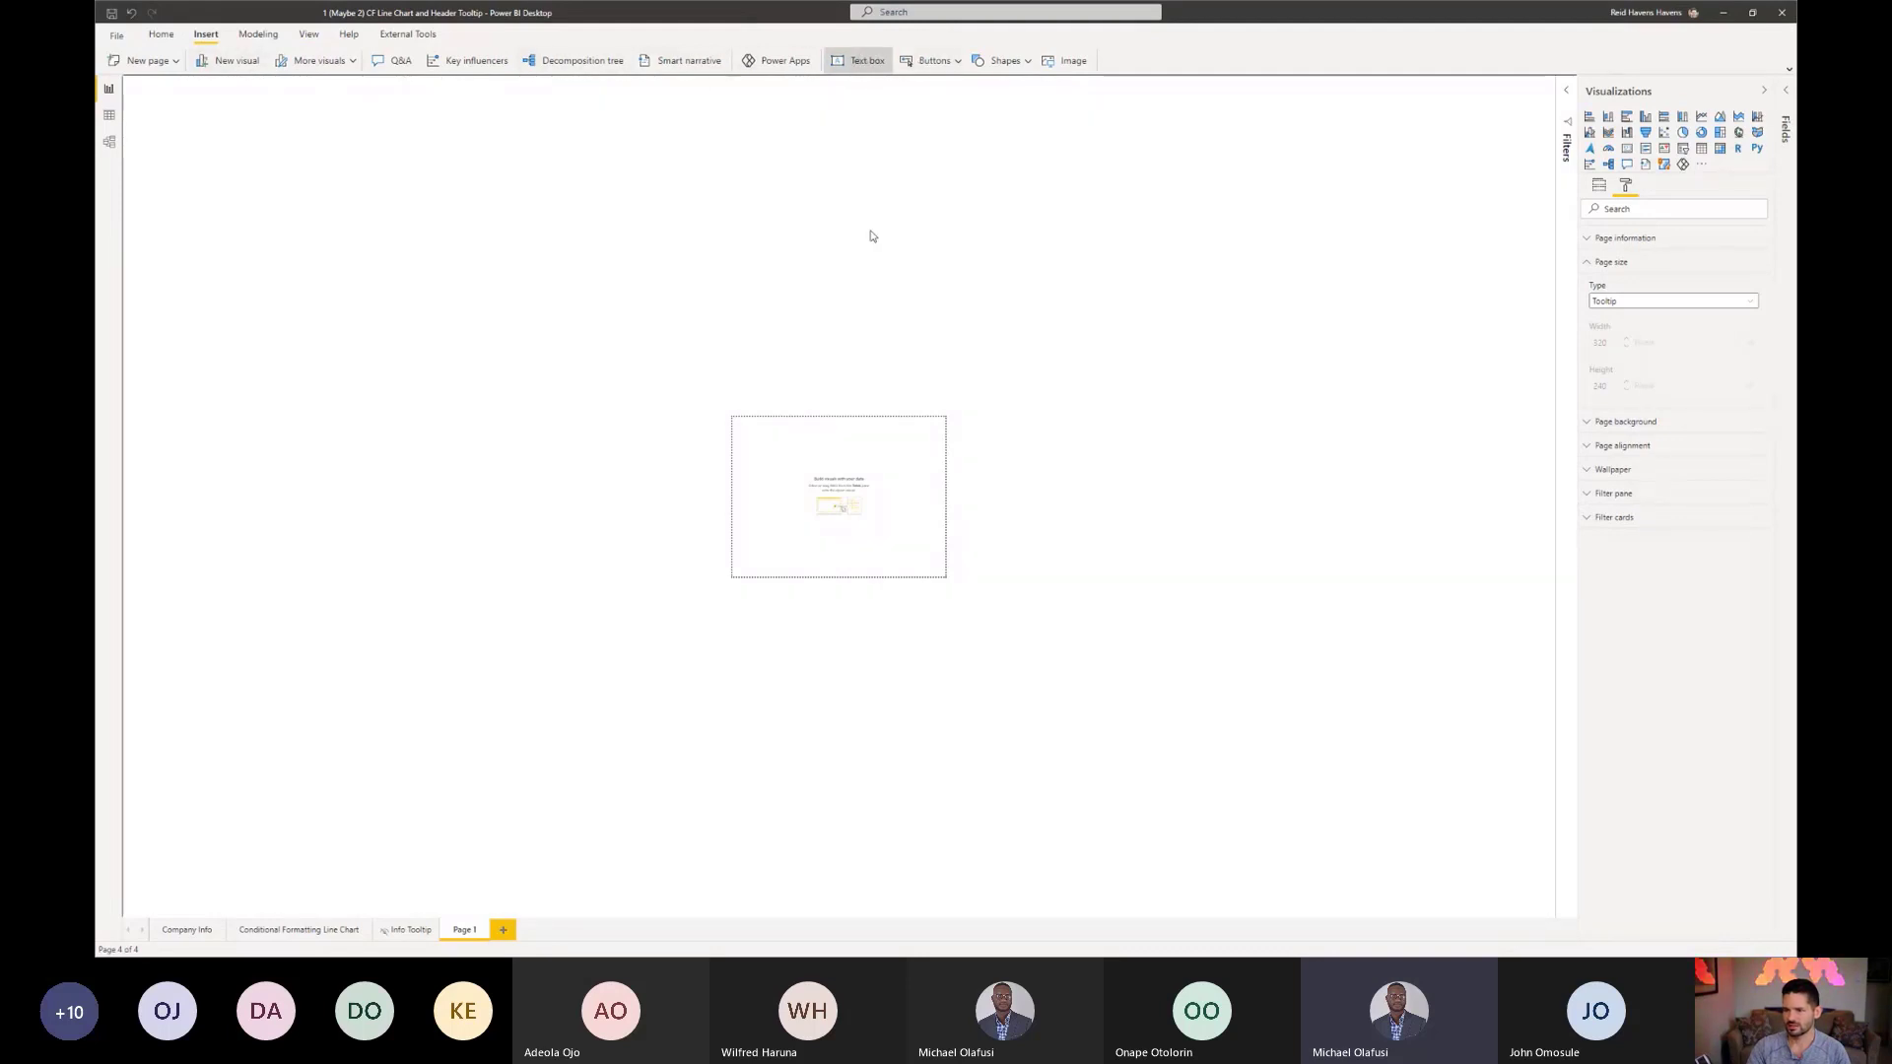
text(asdfasdfasdfasdf)
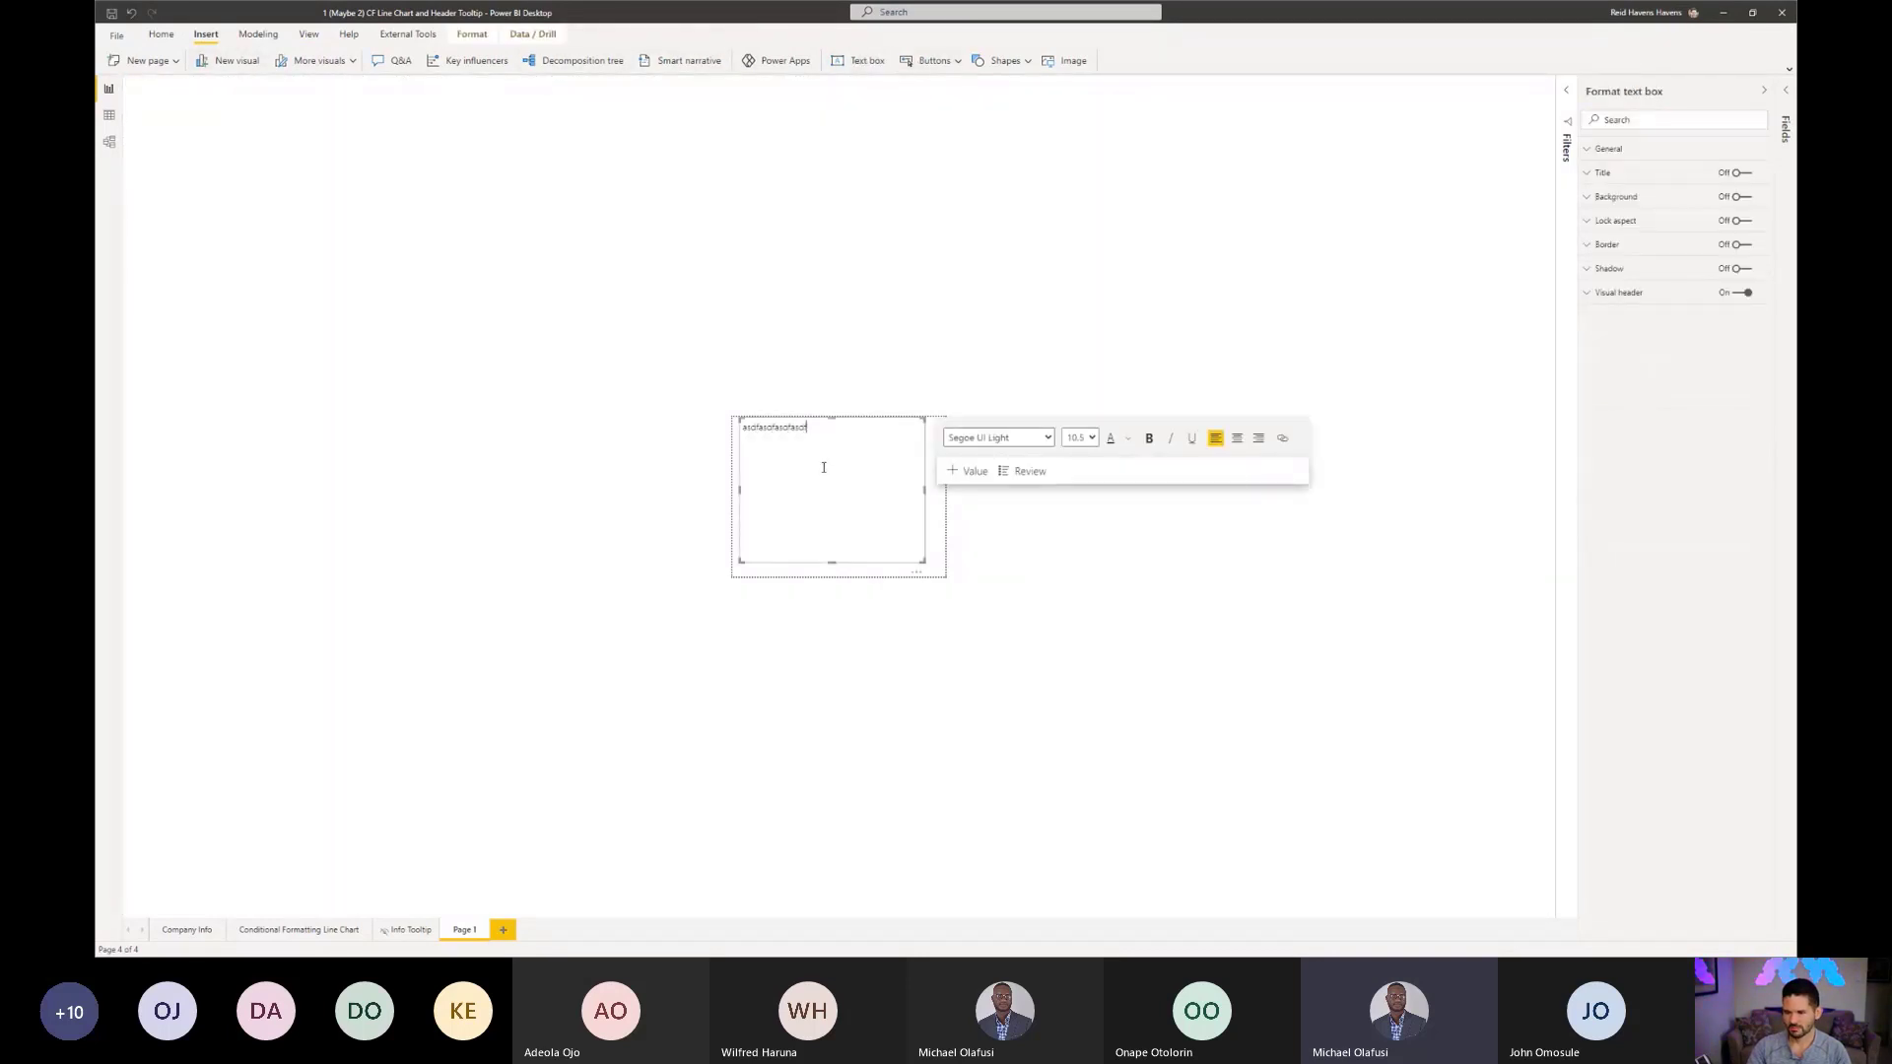
Step: Add "asdf" to the end of the sample text in the tooltip page's text box
text(asdf)
click(710, 406)
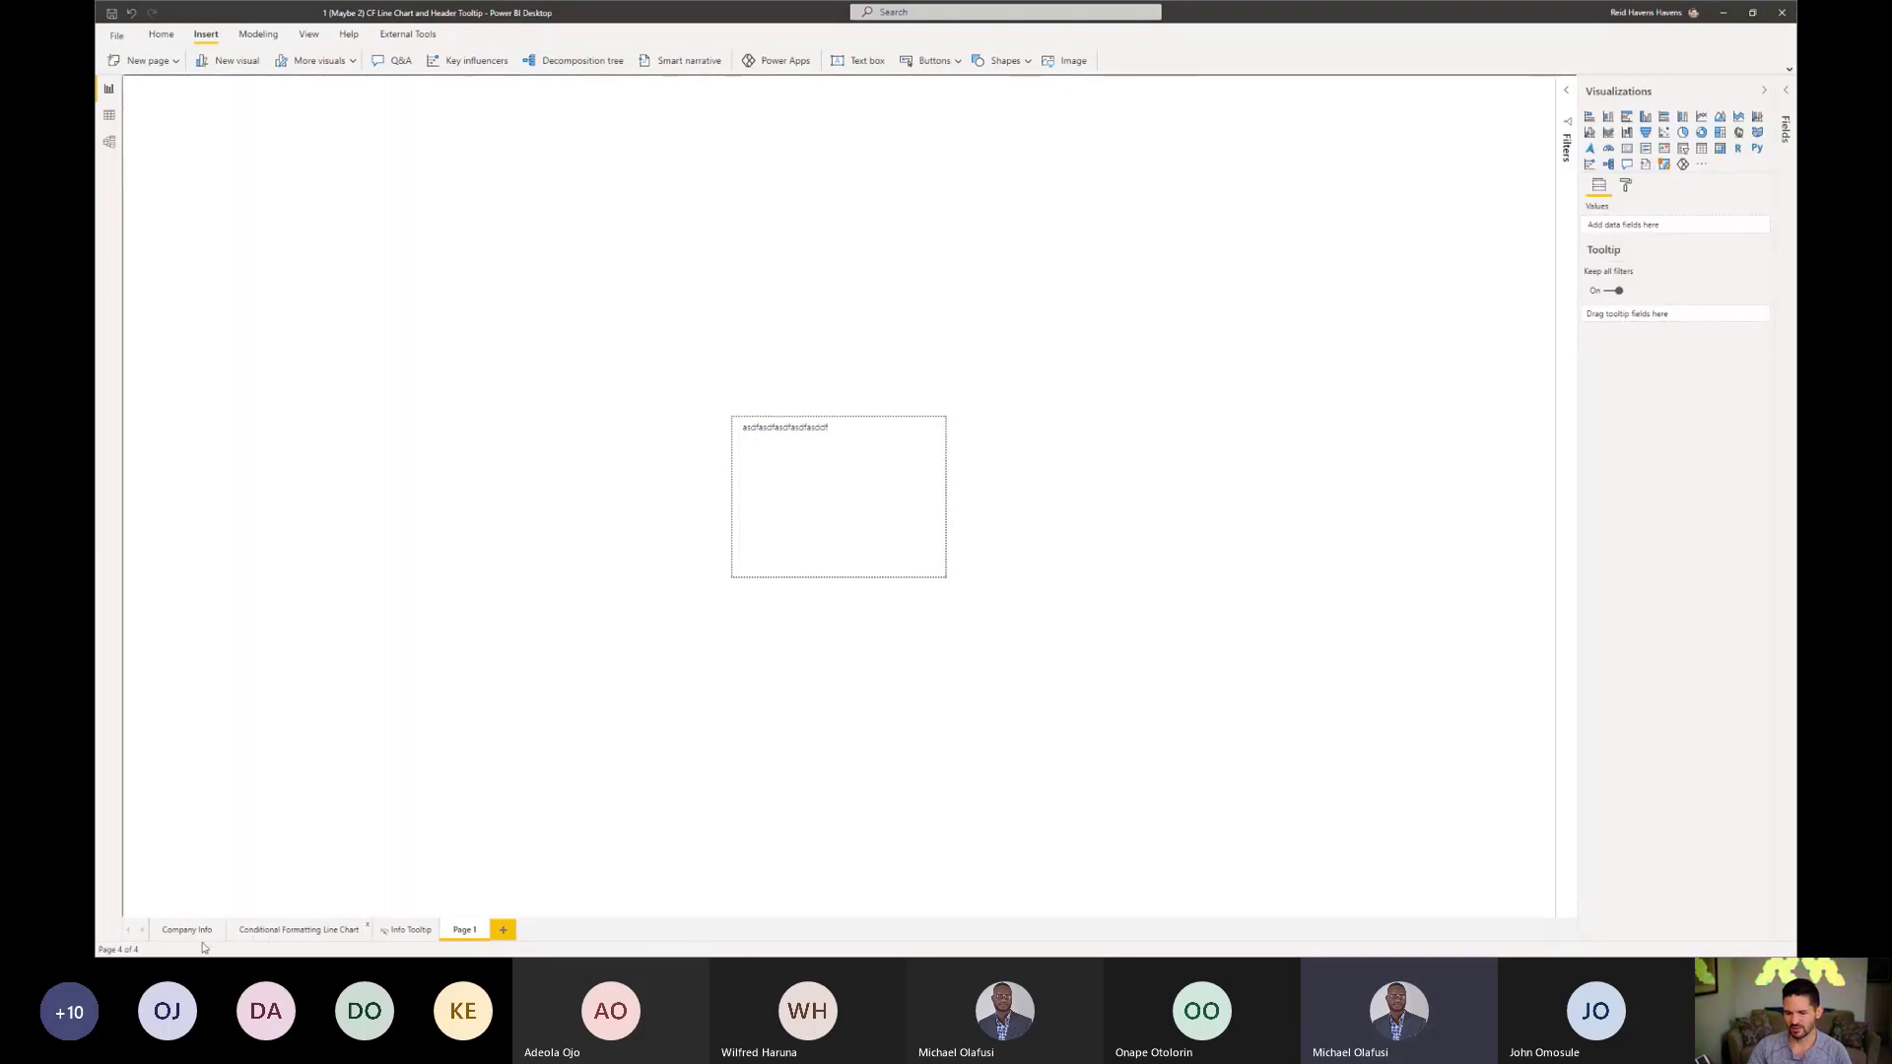
Step: On the Conditional Formatting Line Chart page, set the line chart's visual header tooltip report page to Page 1 and preview the tooltip
click(274, 930)
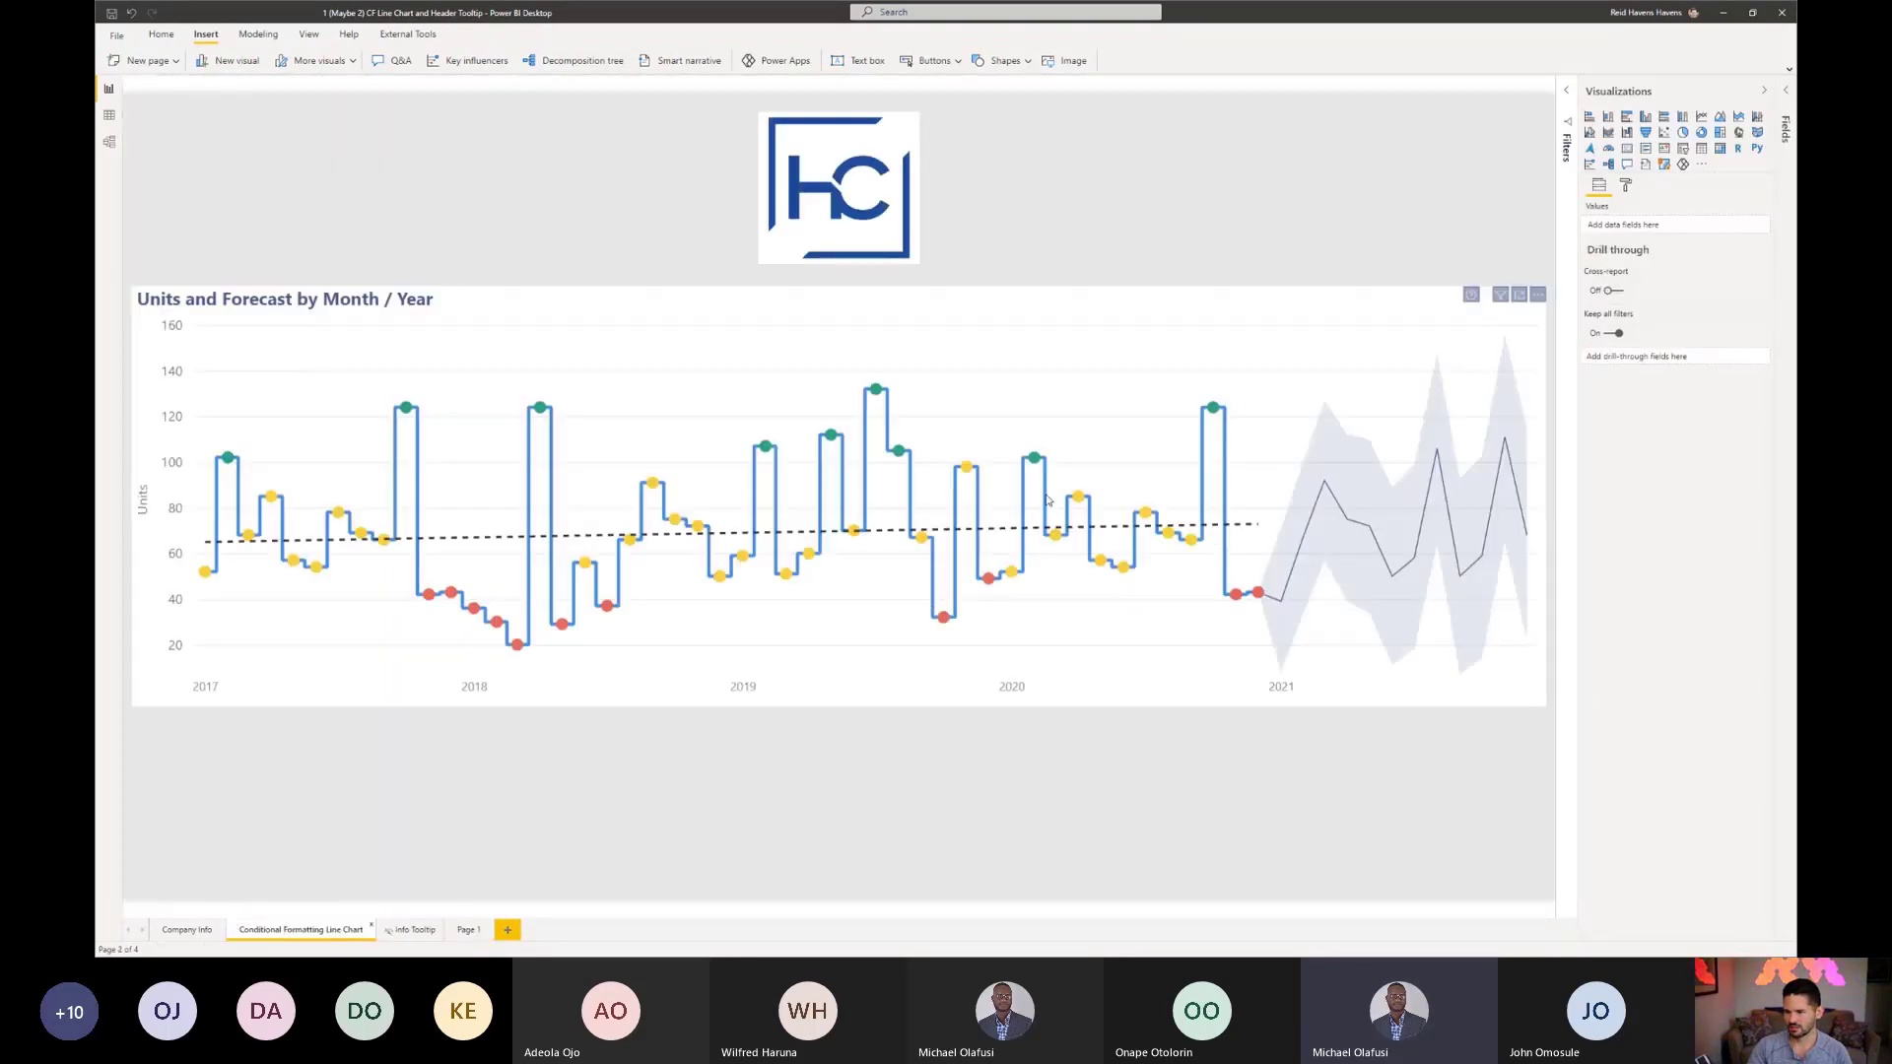
click(1294, 302)
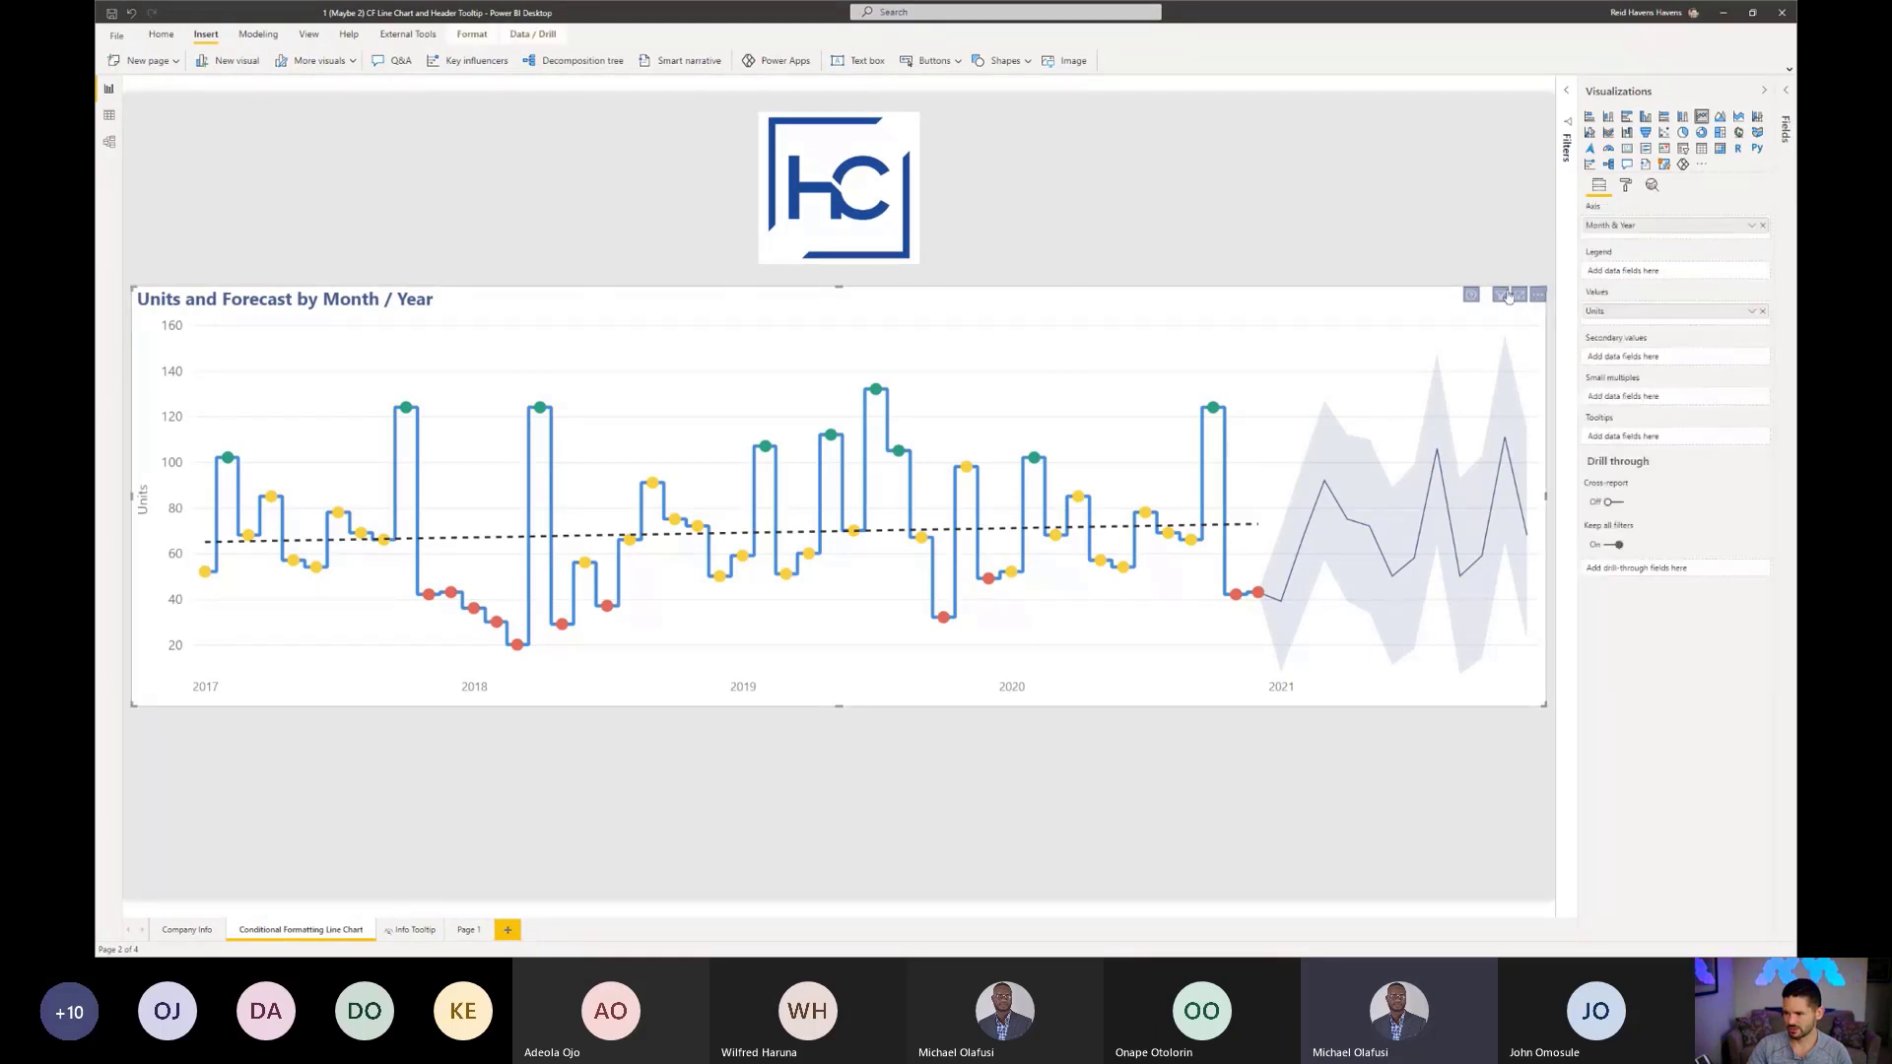
mouse_move(1469, 300)
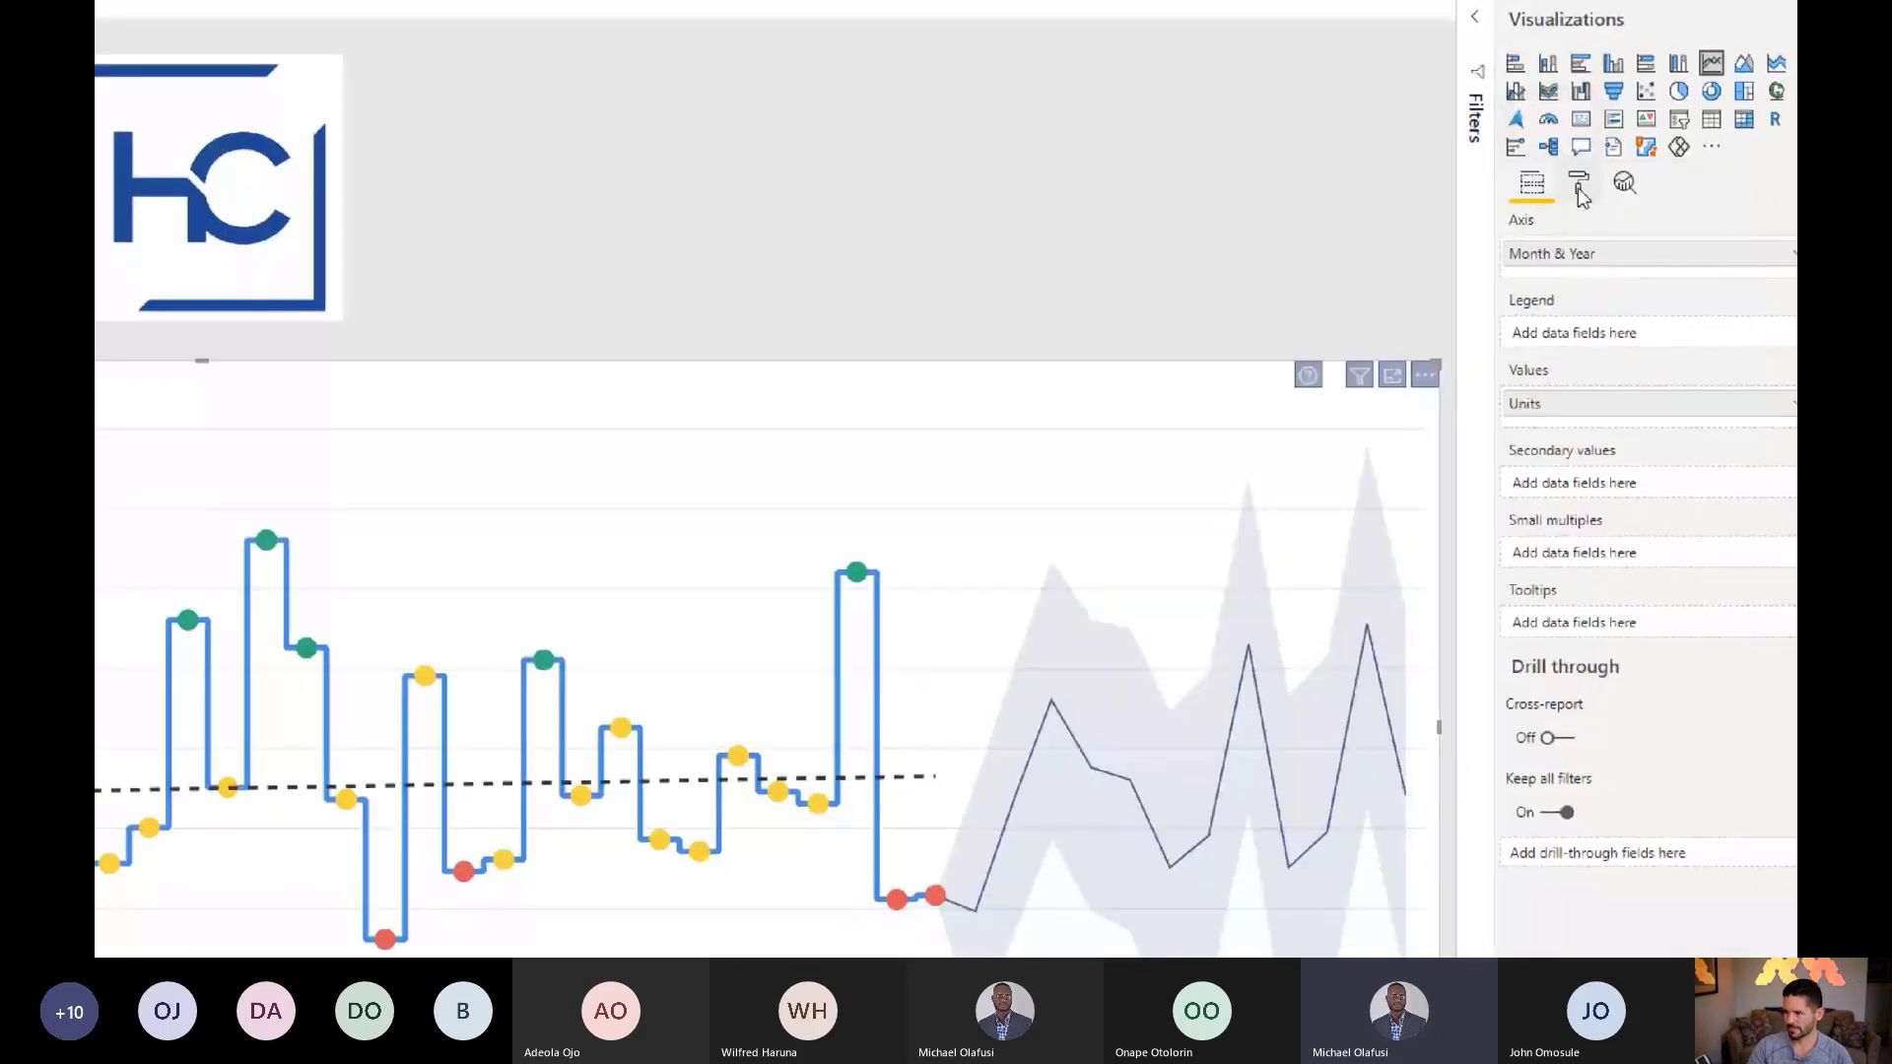
click(1626, 188)
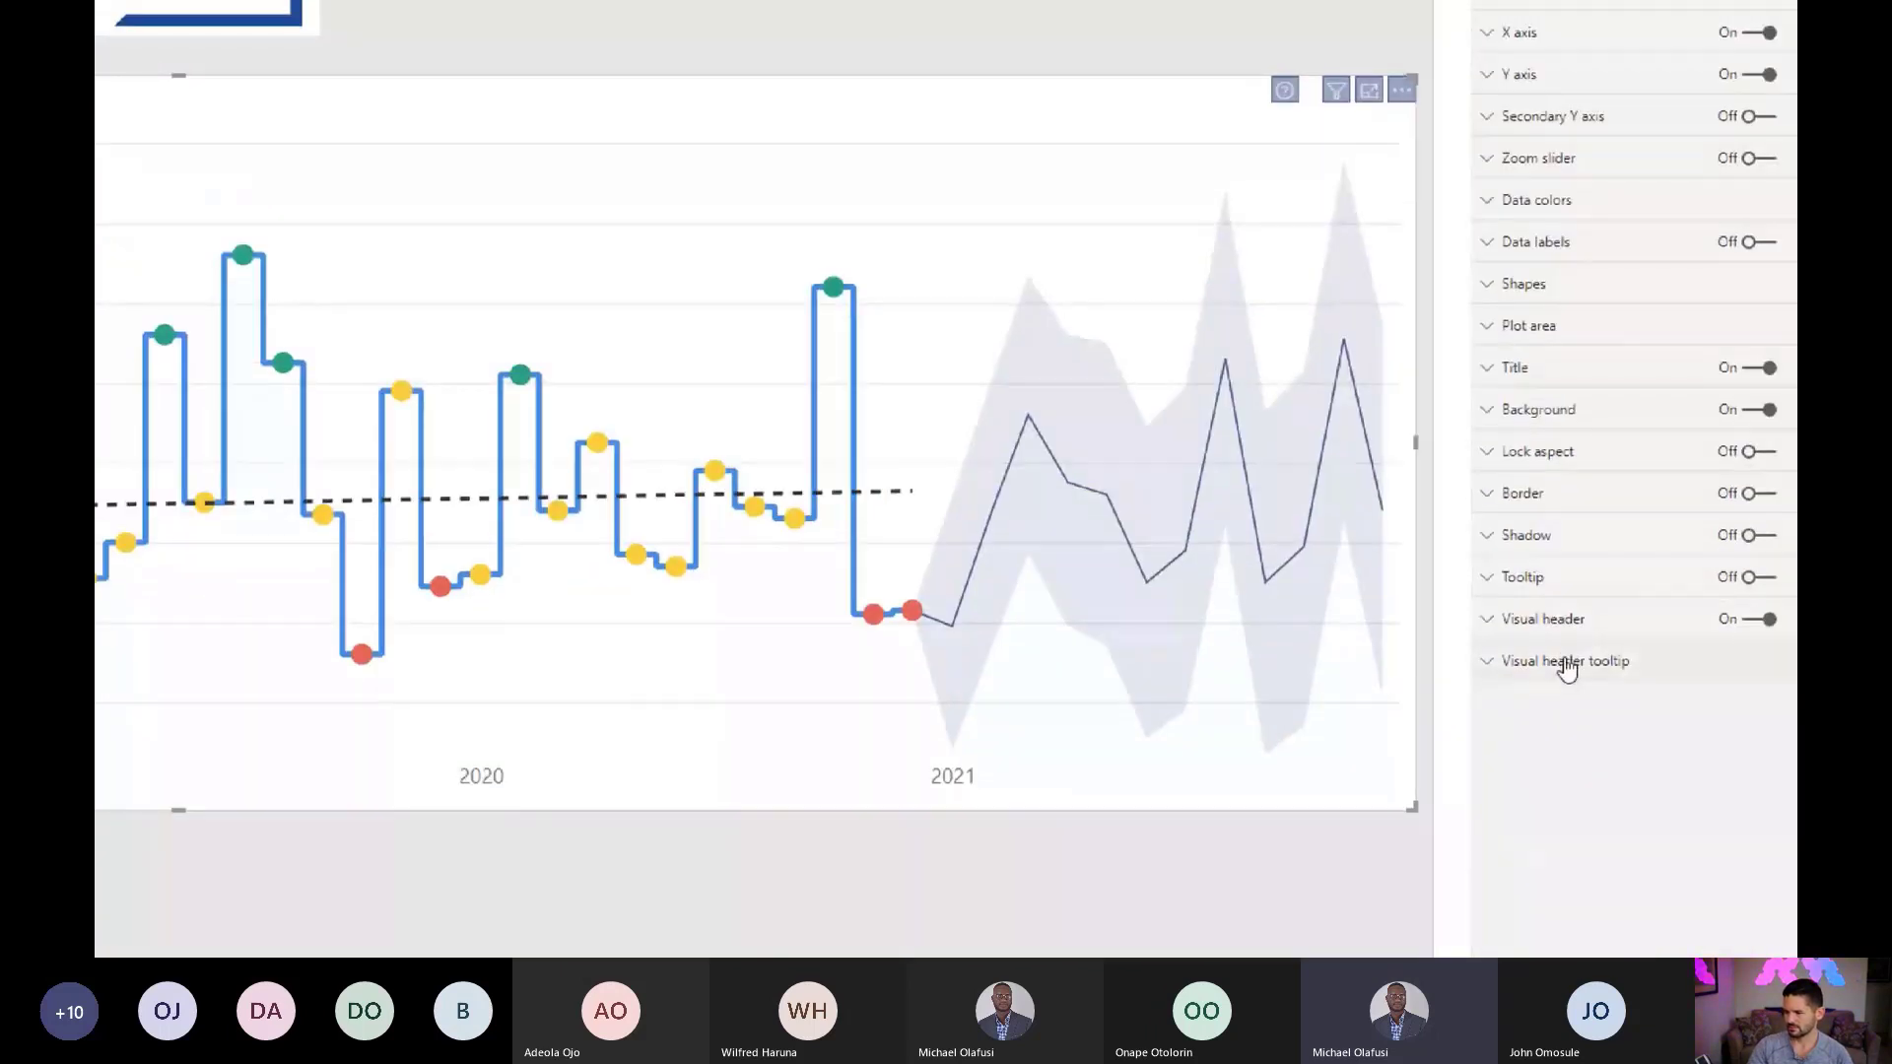
click(1587, 946)
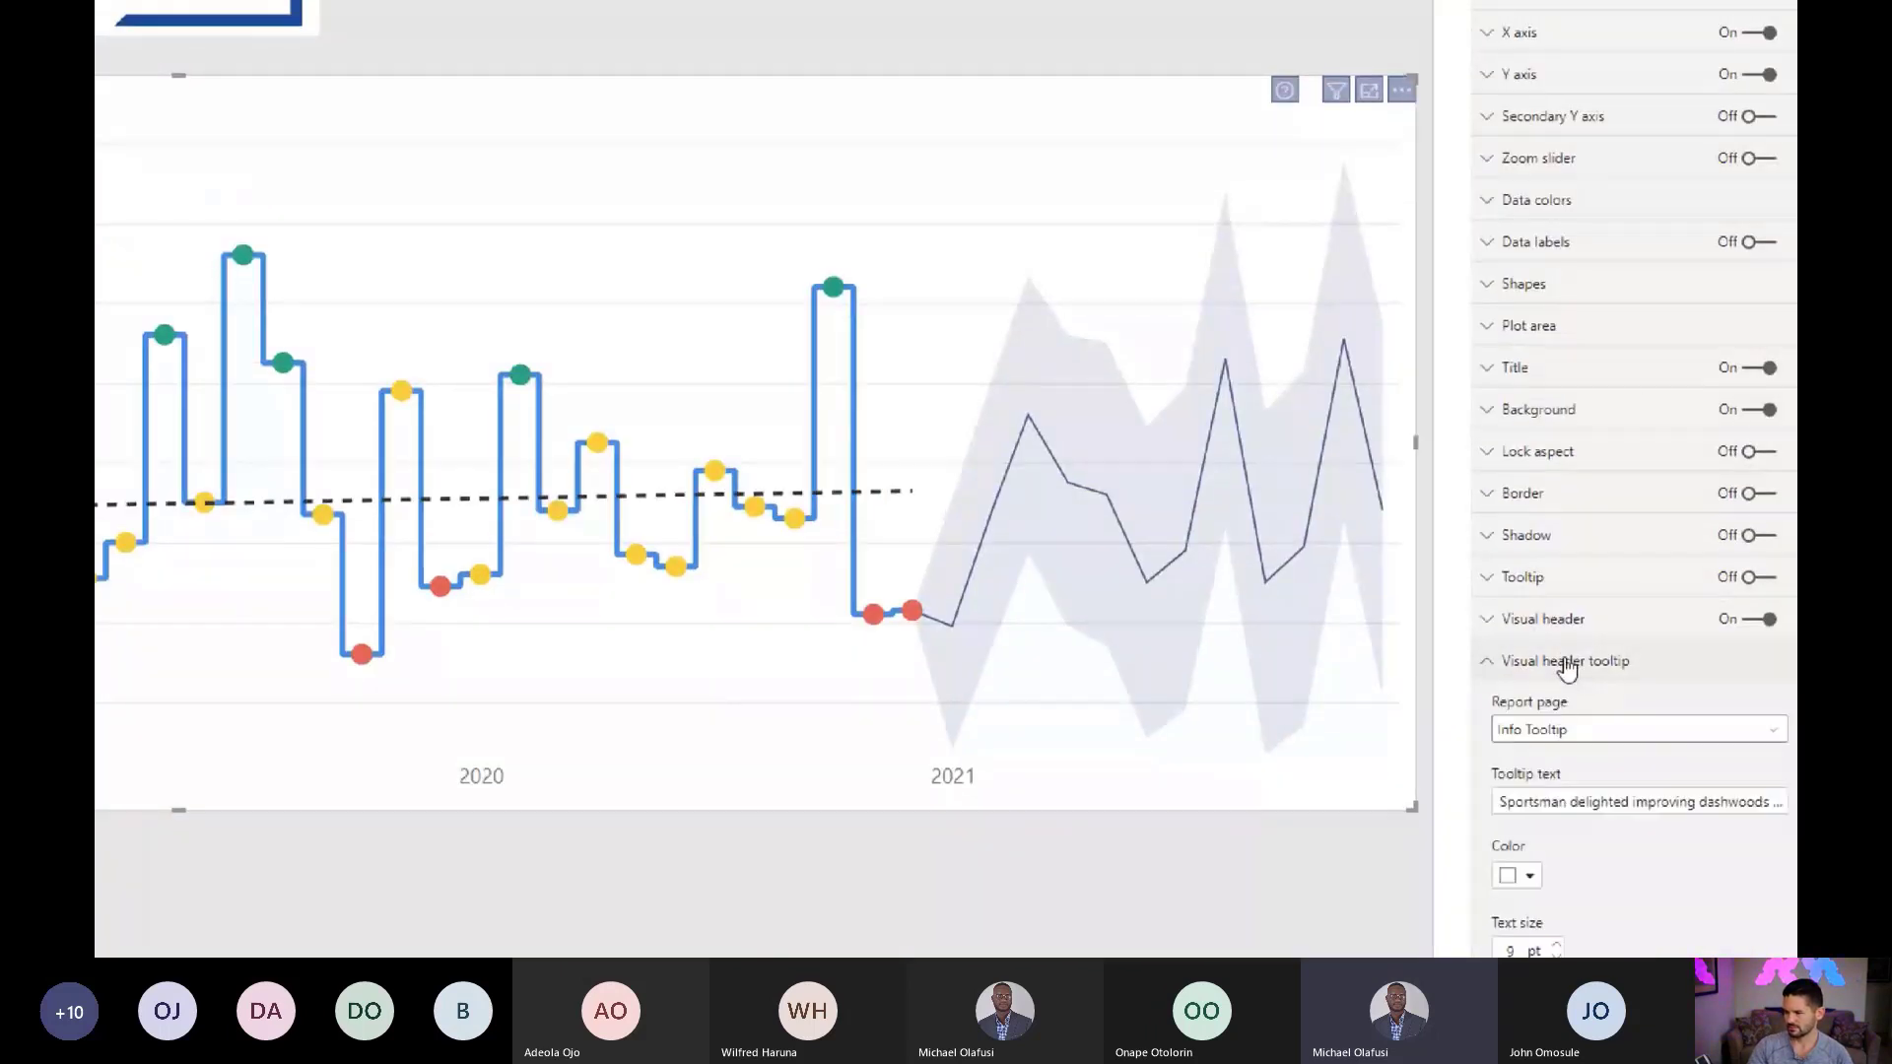
click(1576, 731)
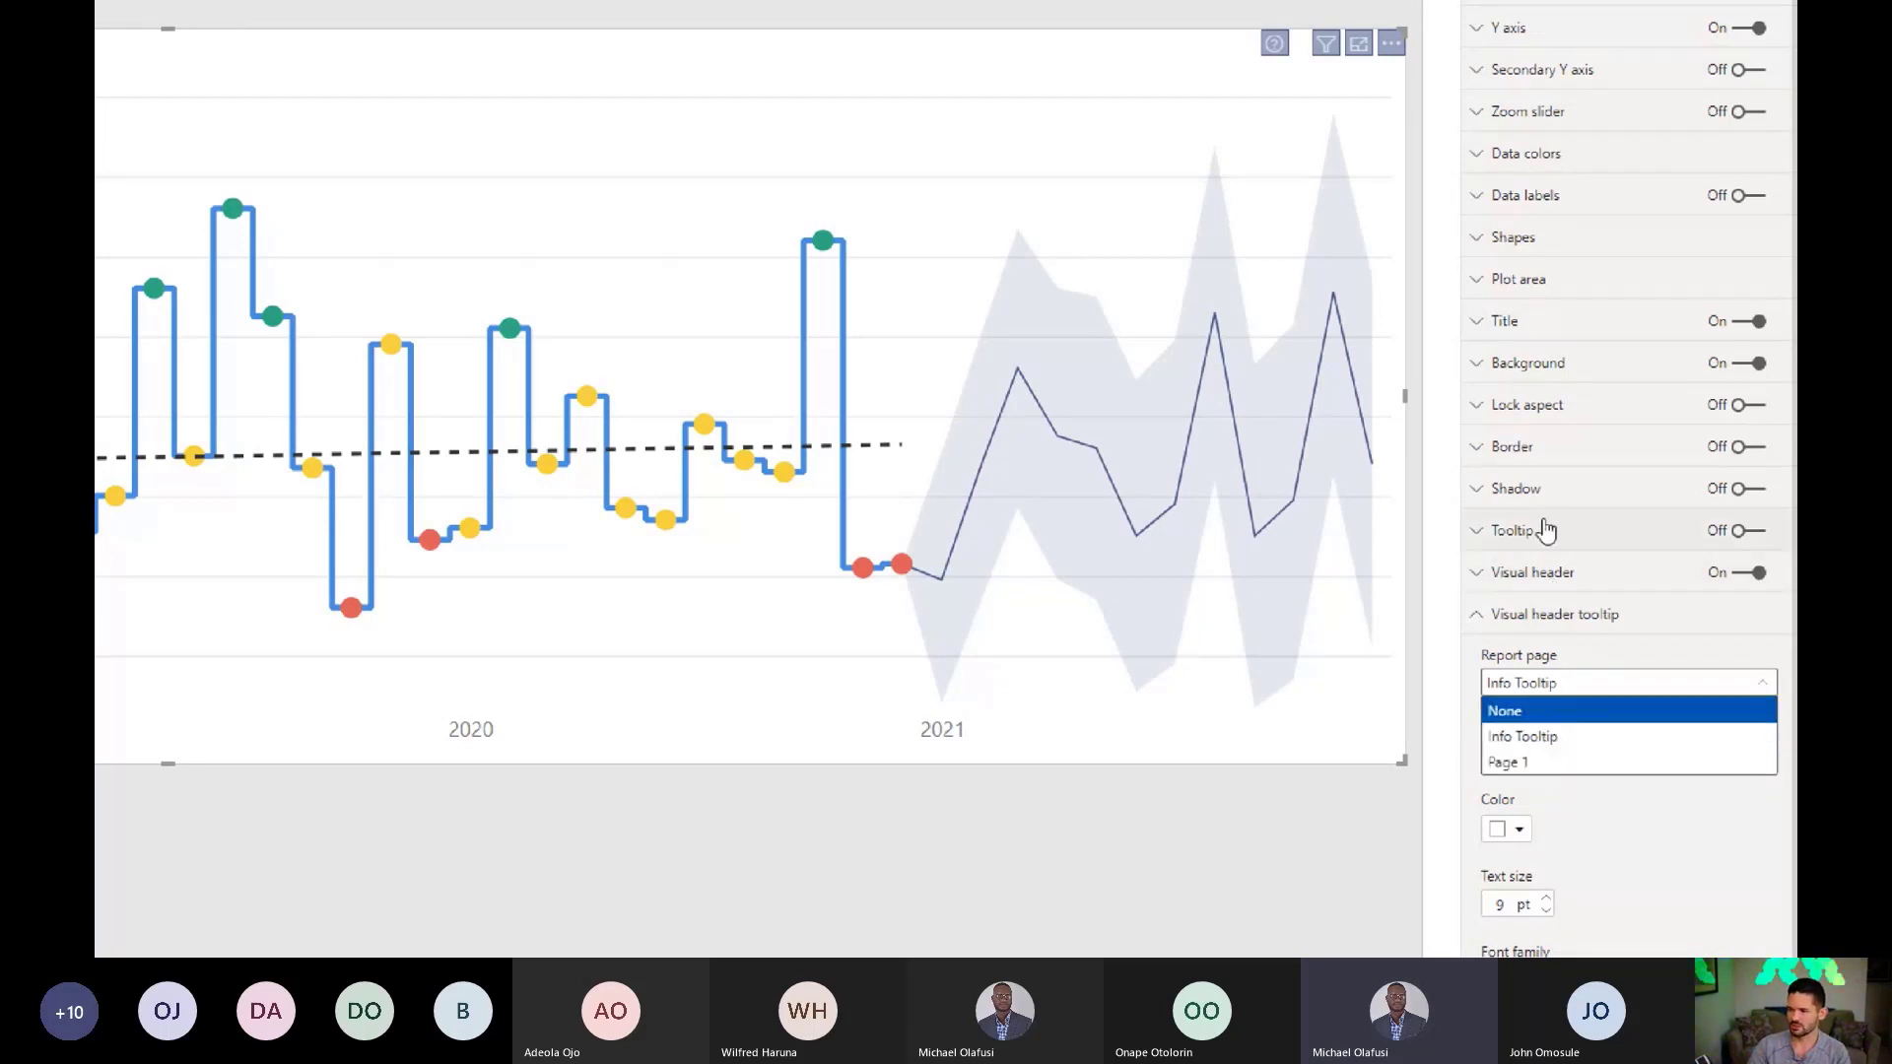
click(1508, 762)
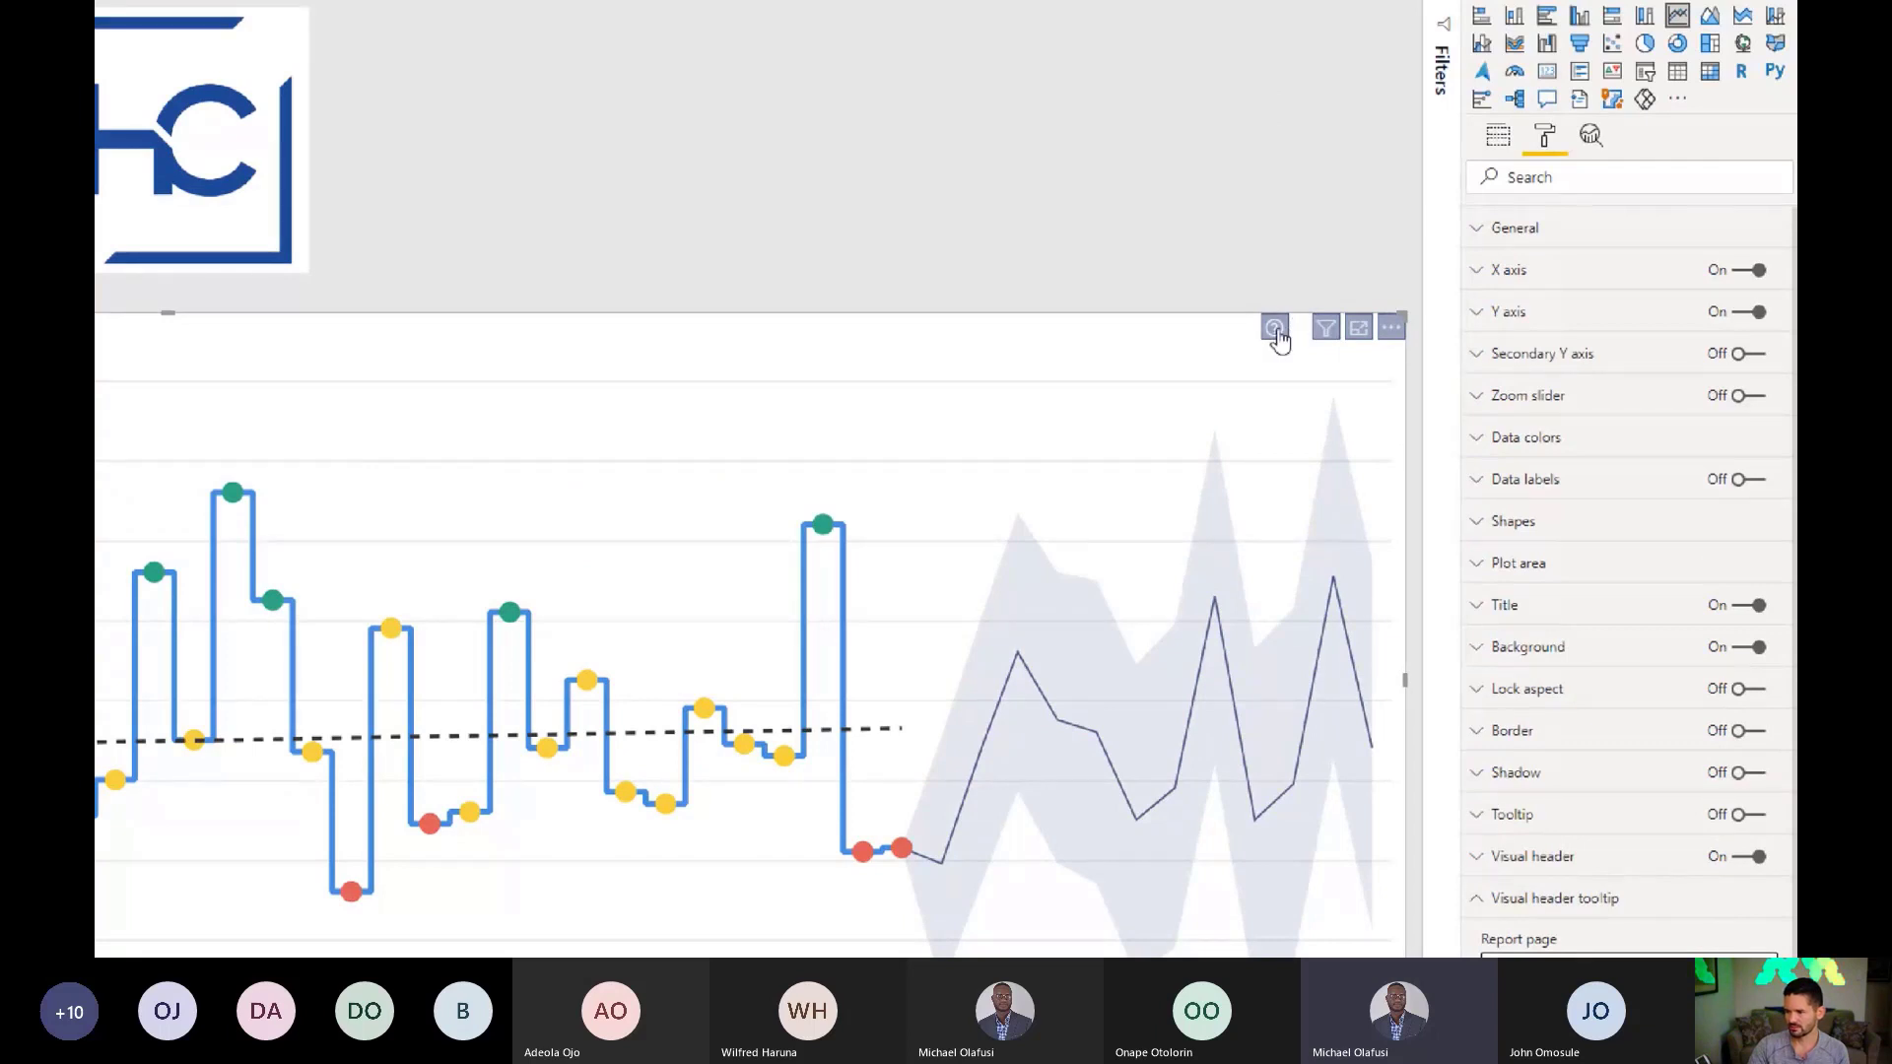
mouse_move(1277, 337)
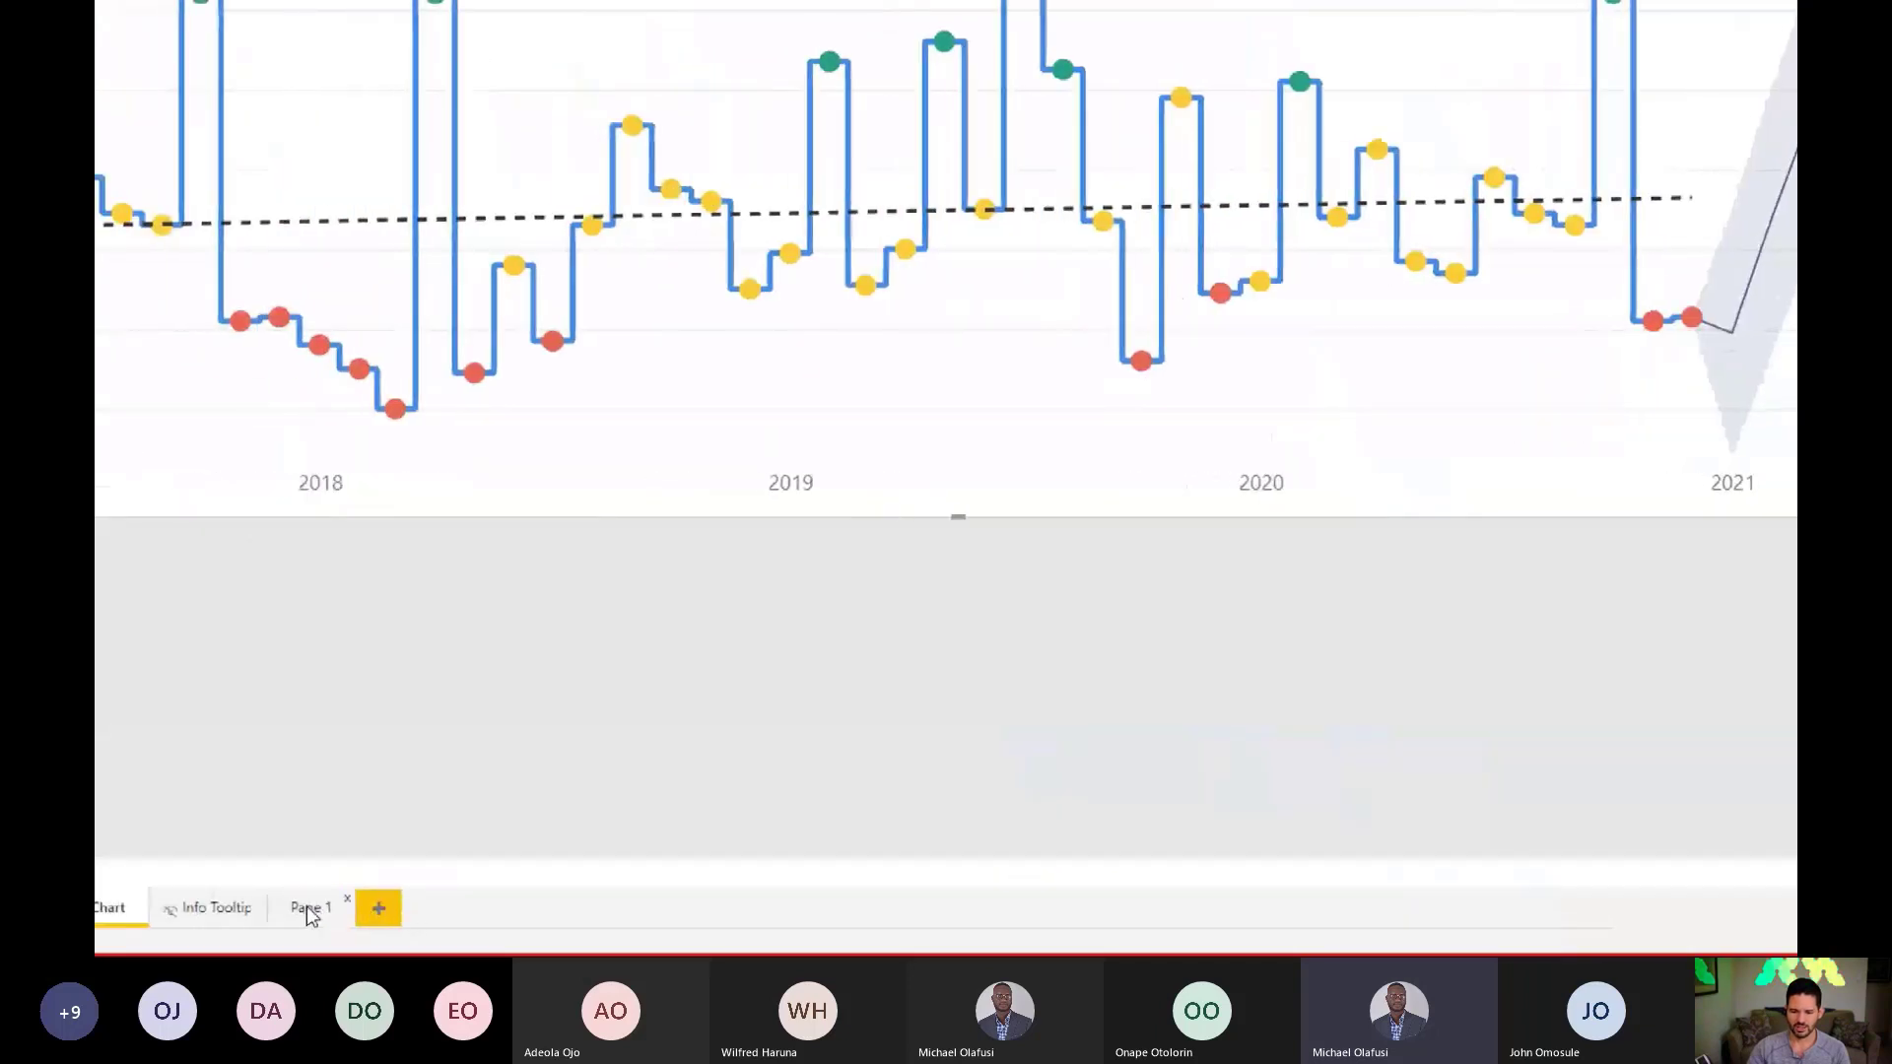
Step: Hide Page 1 and set the line chart's visual header tooltip to use the Info Tooltip report page
right_click(258, 907)
click(326, 884)
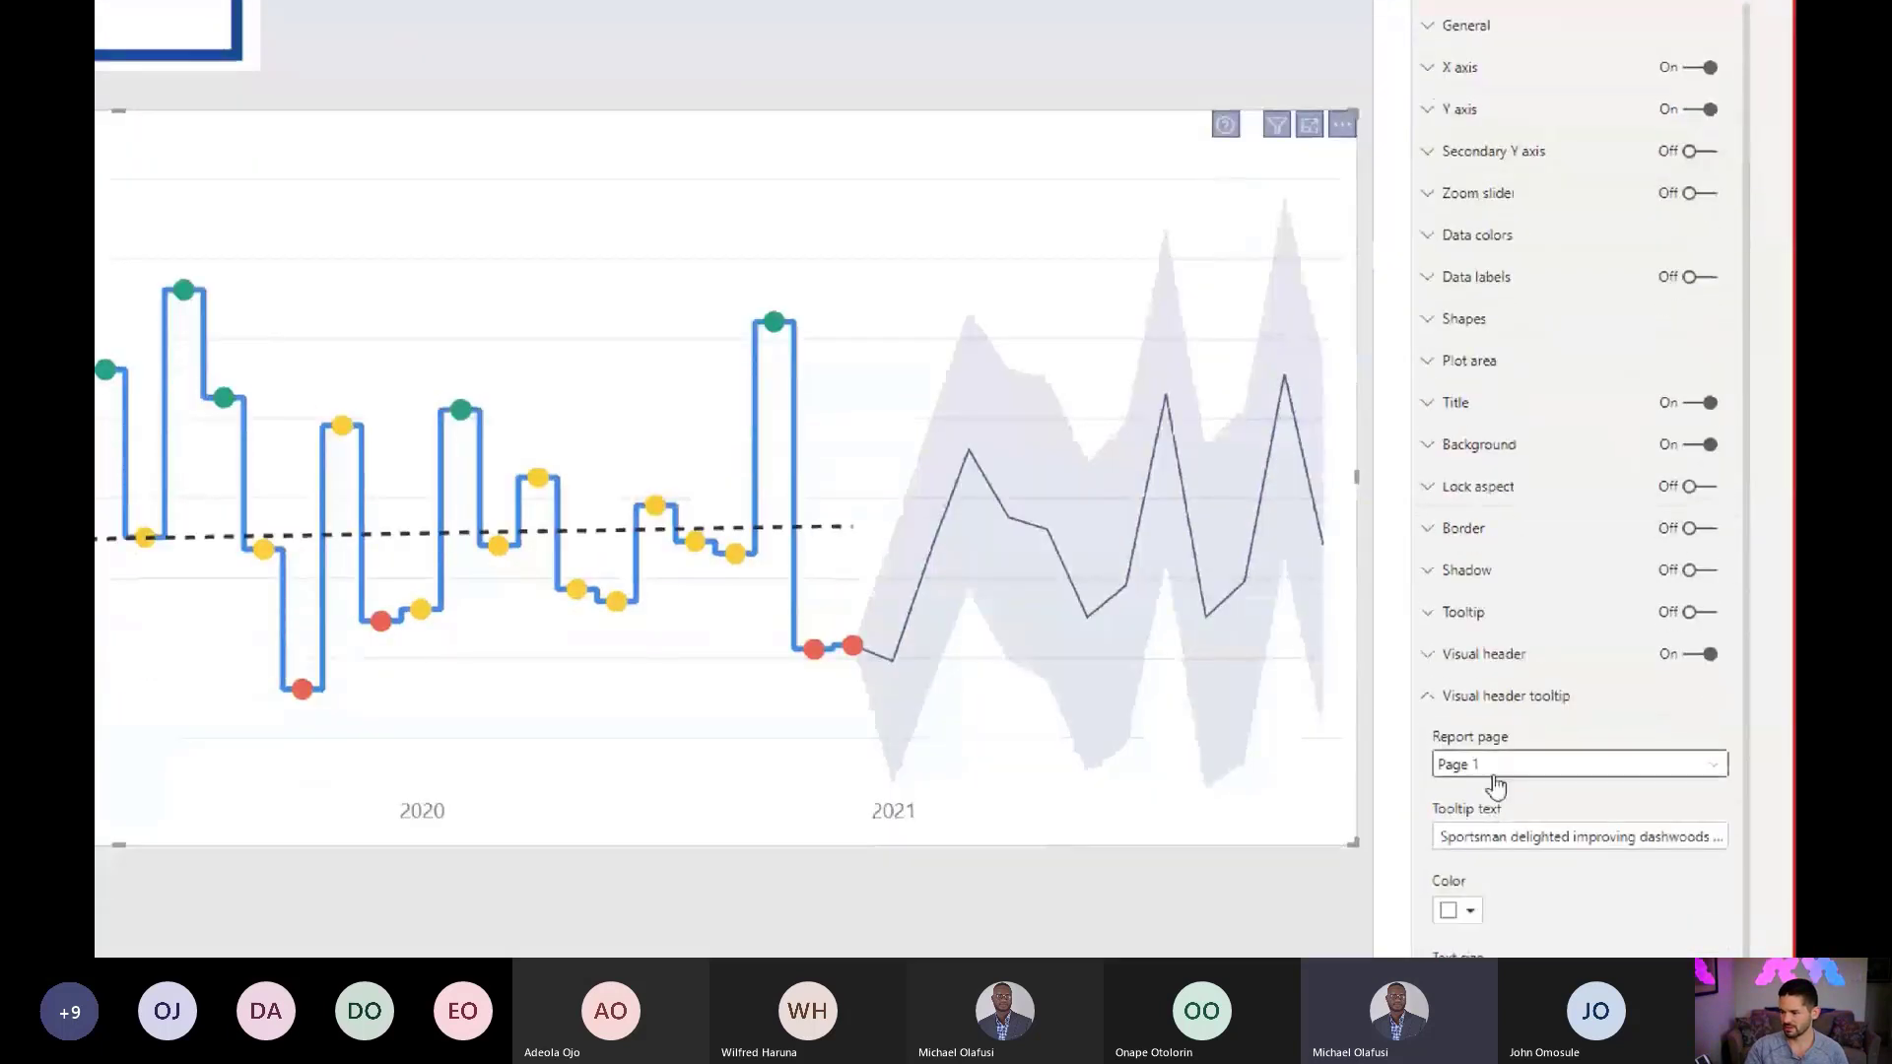
click(1493, 798)
click(1495, 849)
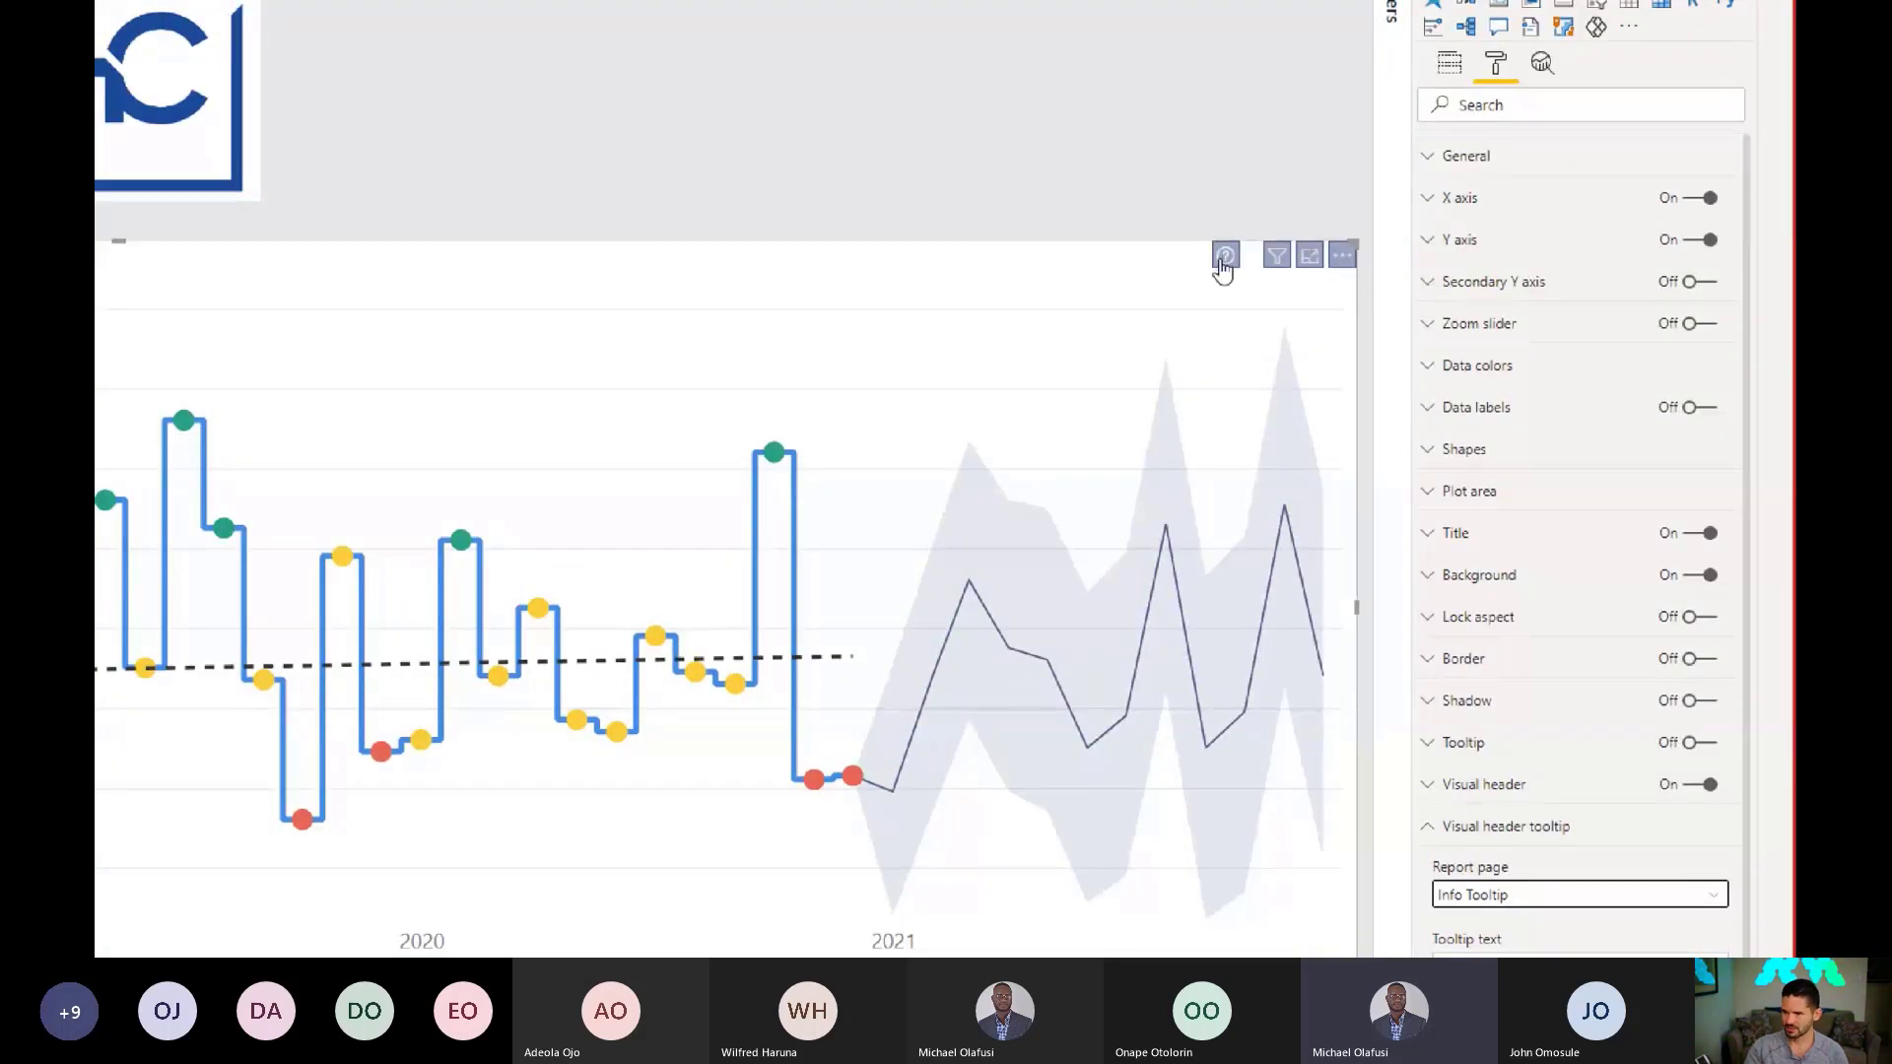
mouse_move(1223, 169)
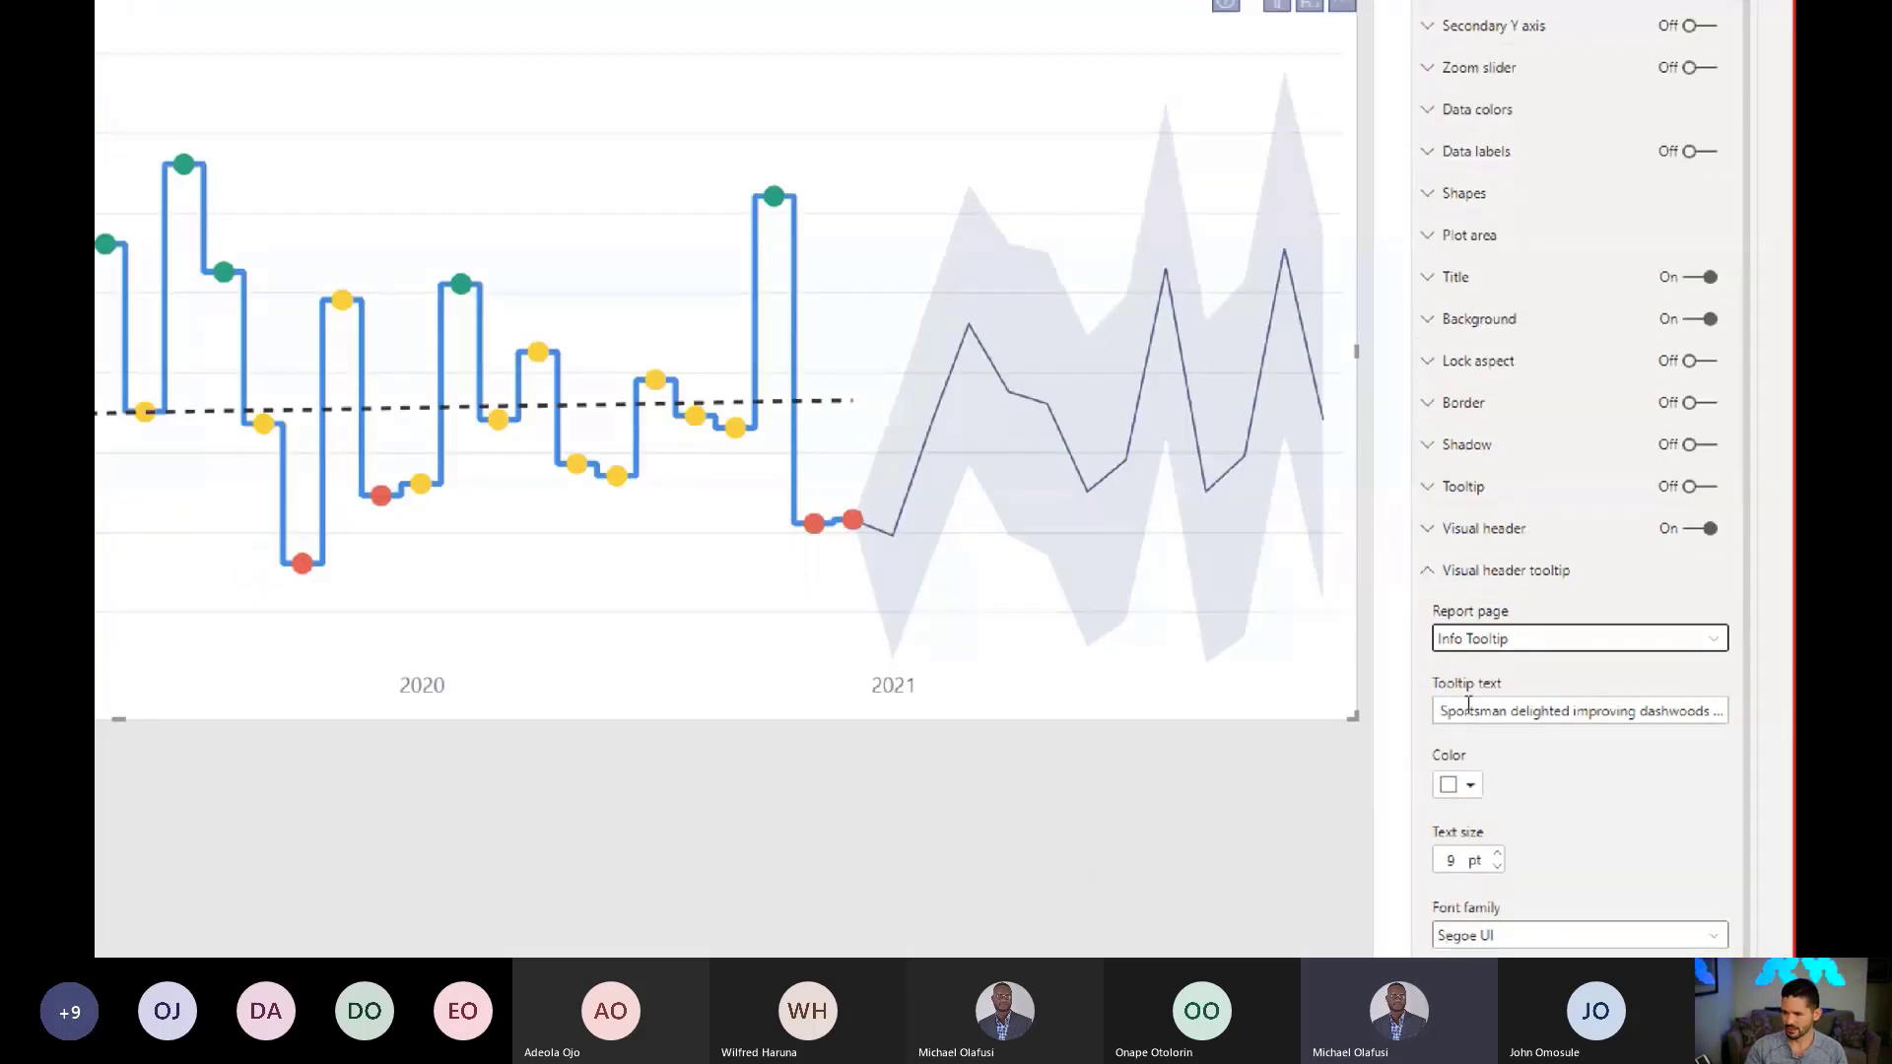
click(1469, 708)
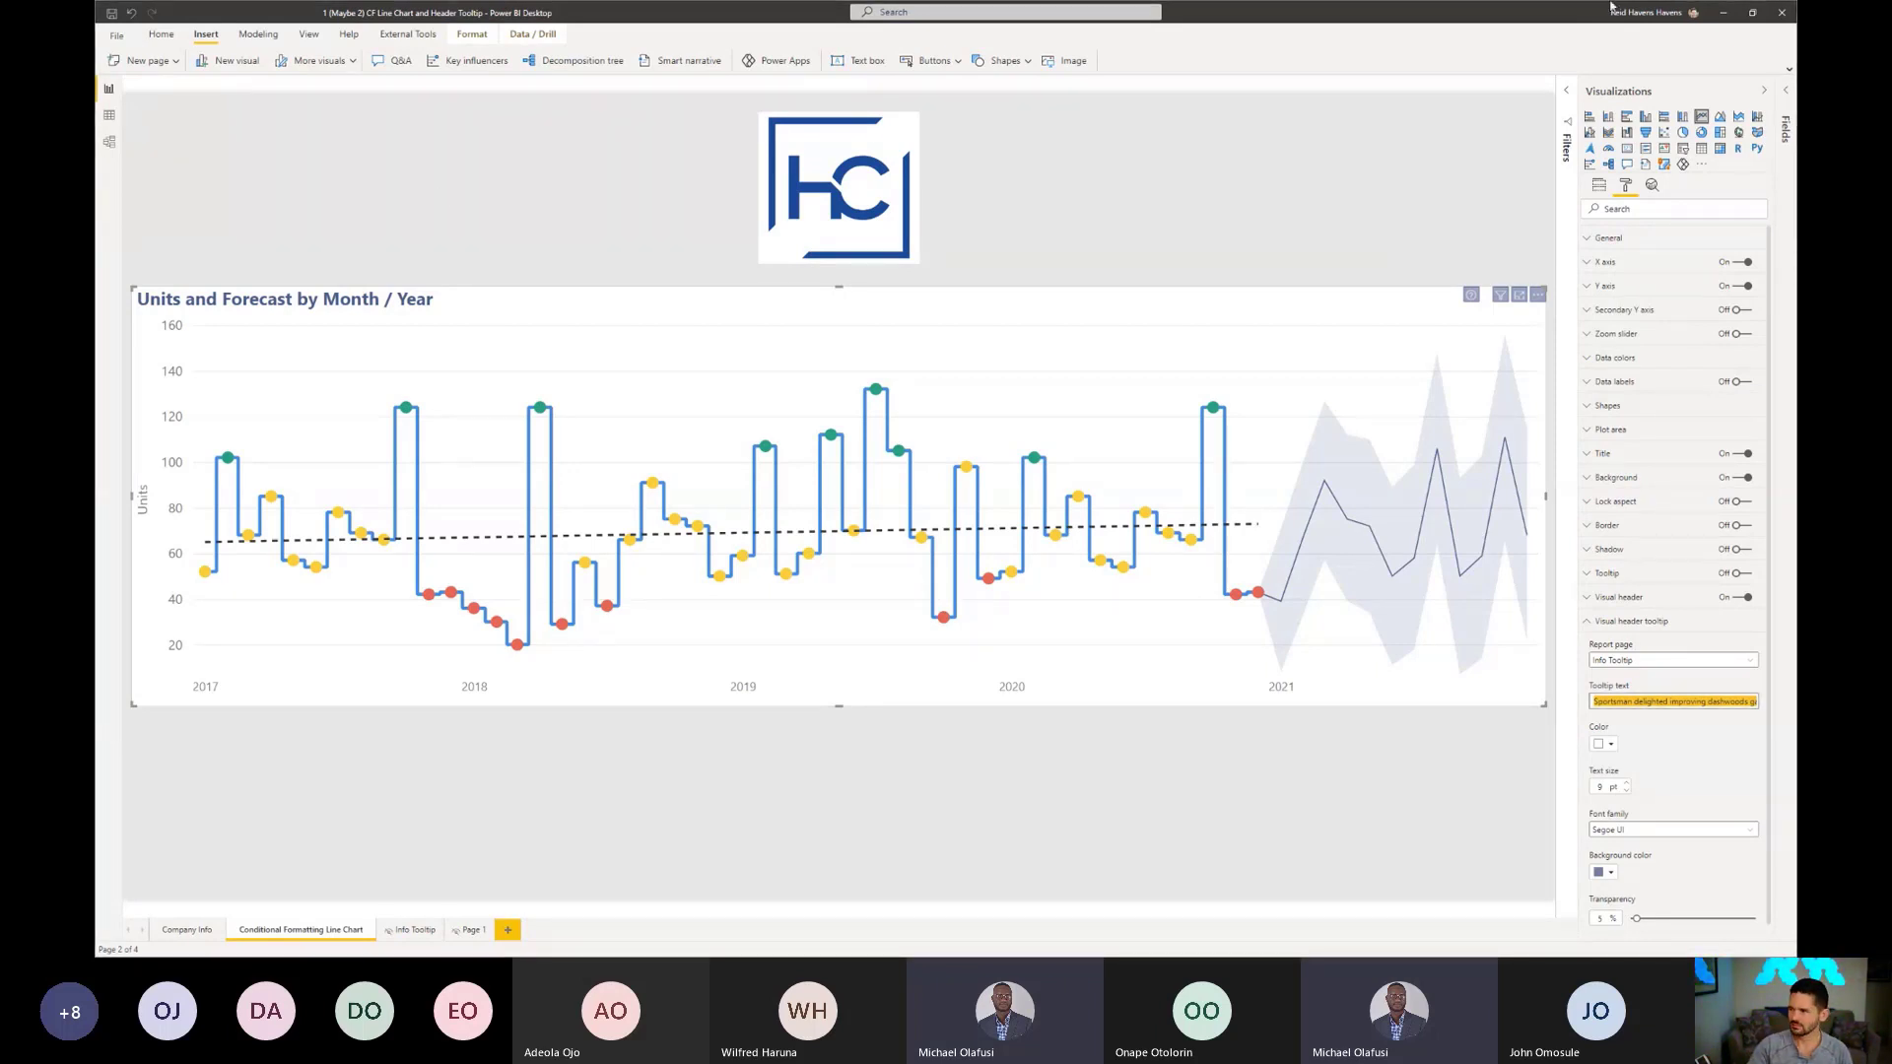
Step: Close the line chart report without saving the changes and switch to the Toggle Buttons report
click(1786, 20)
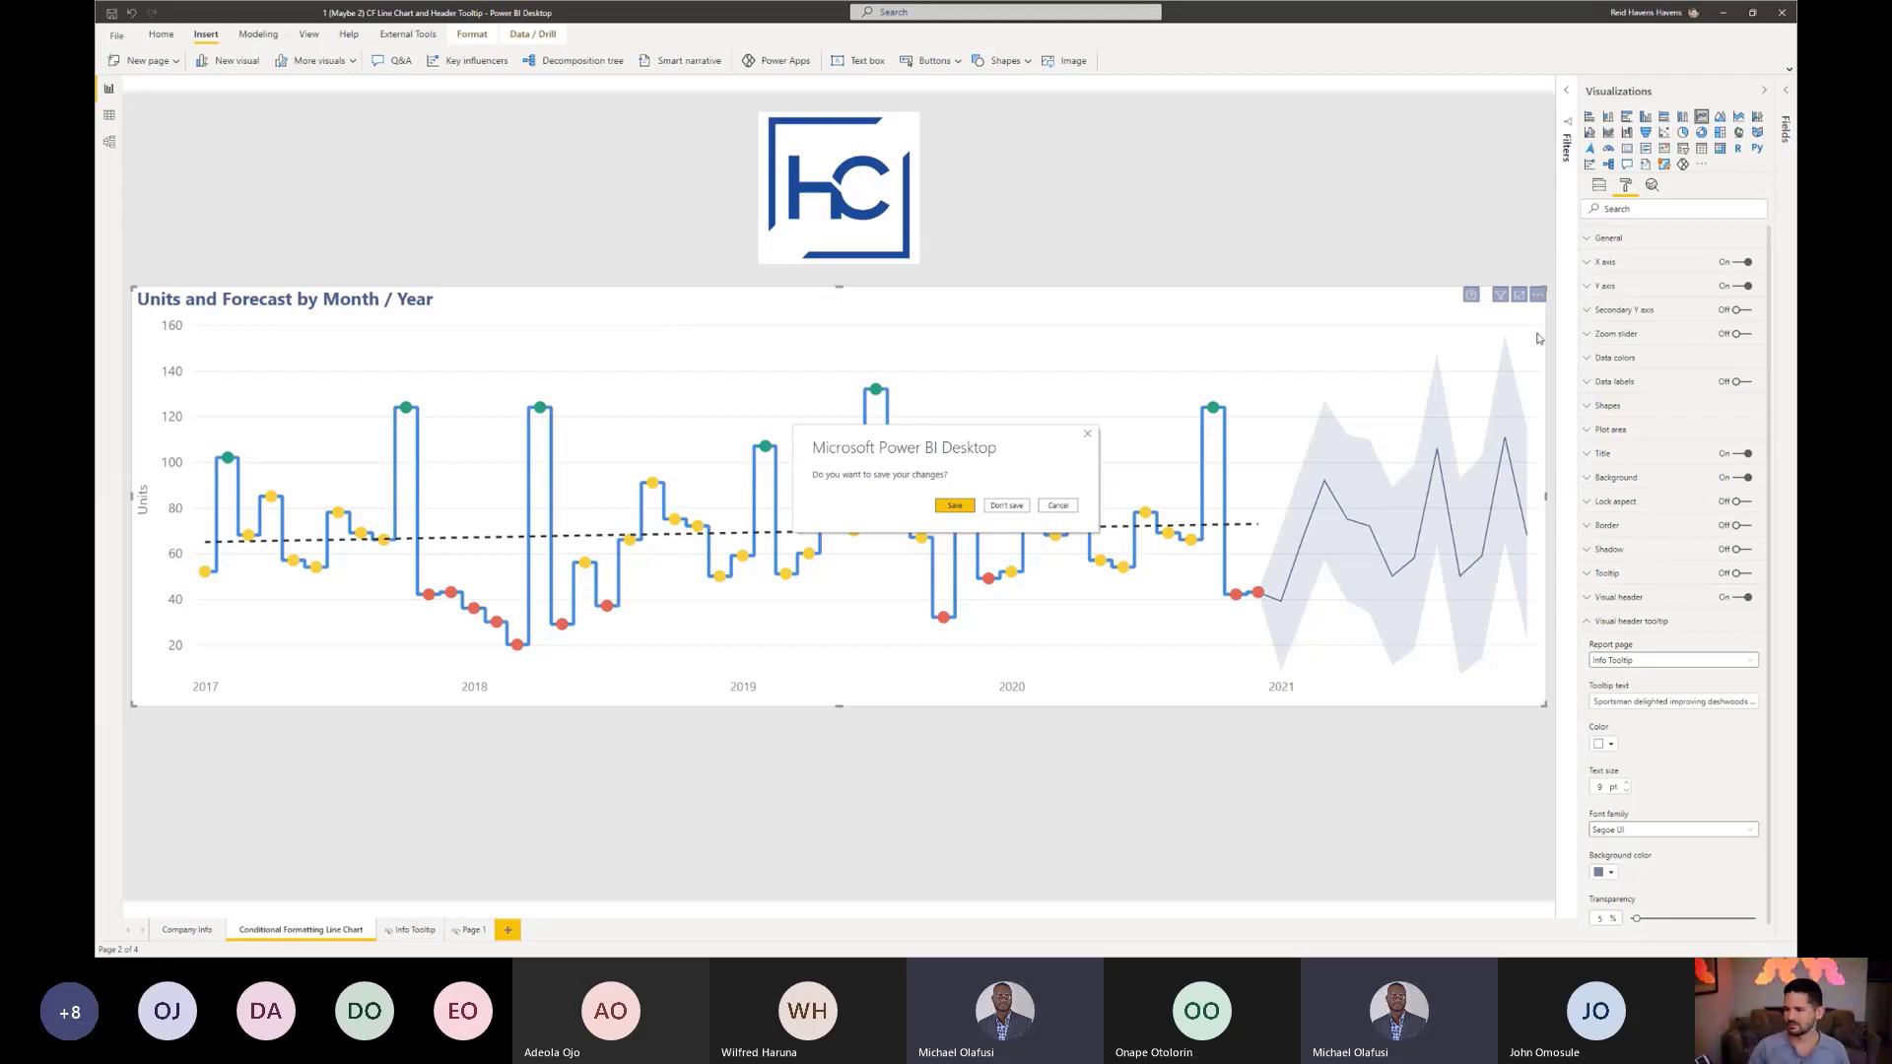
click(1018, 507)
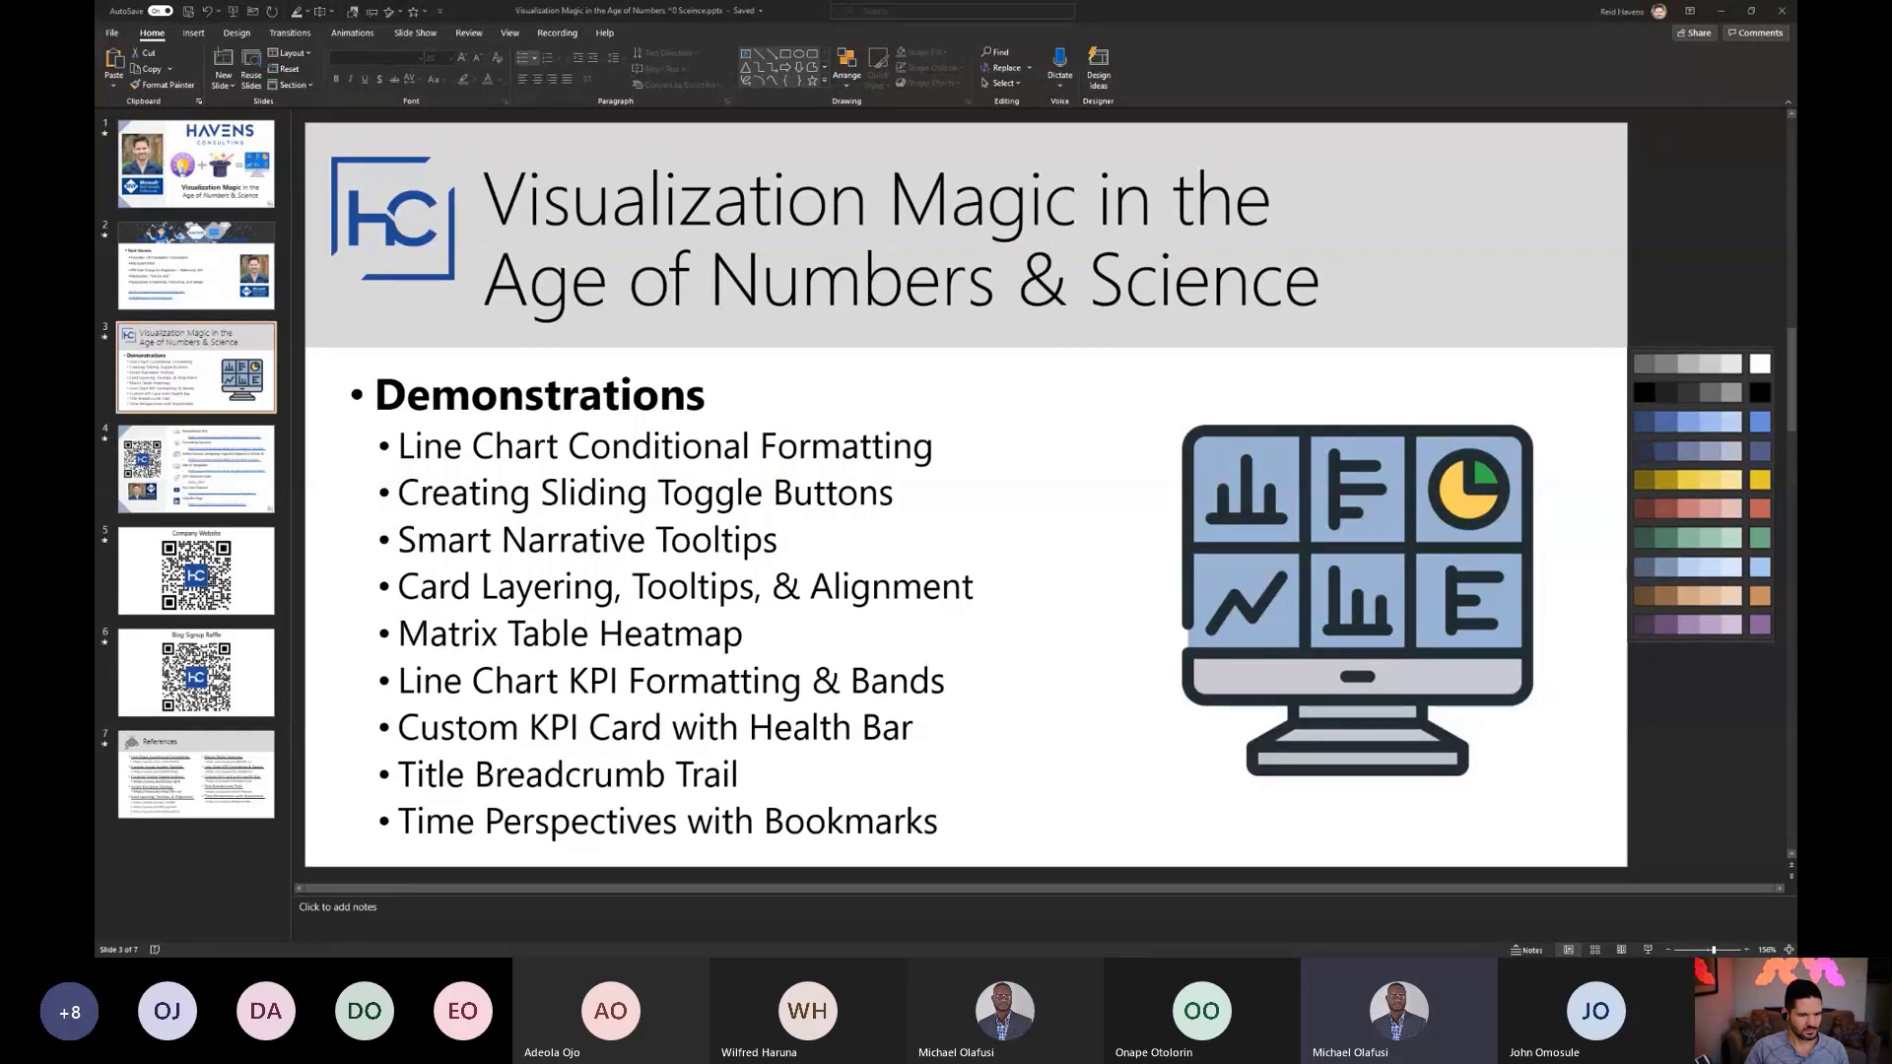
key(alt+Tab)
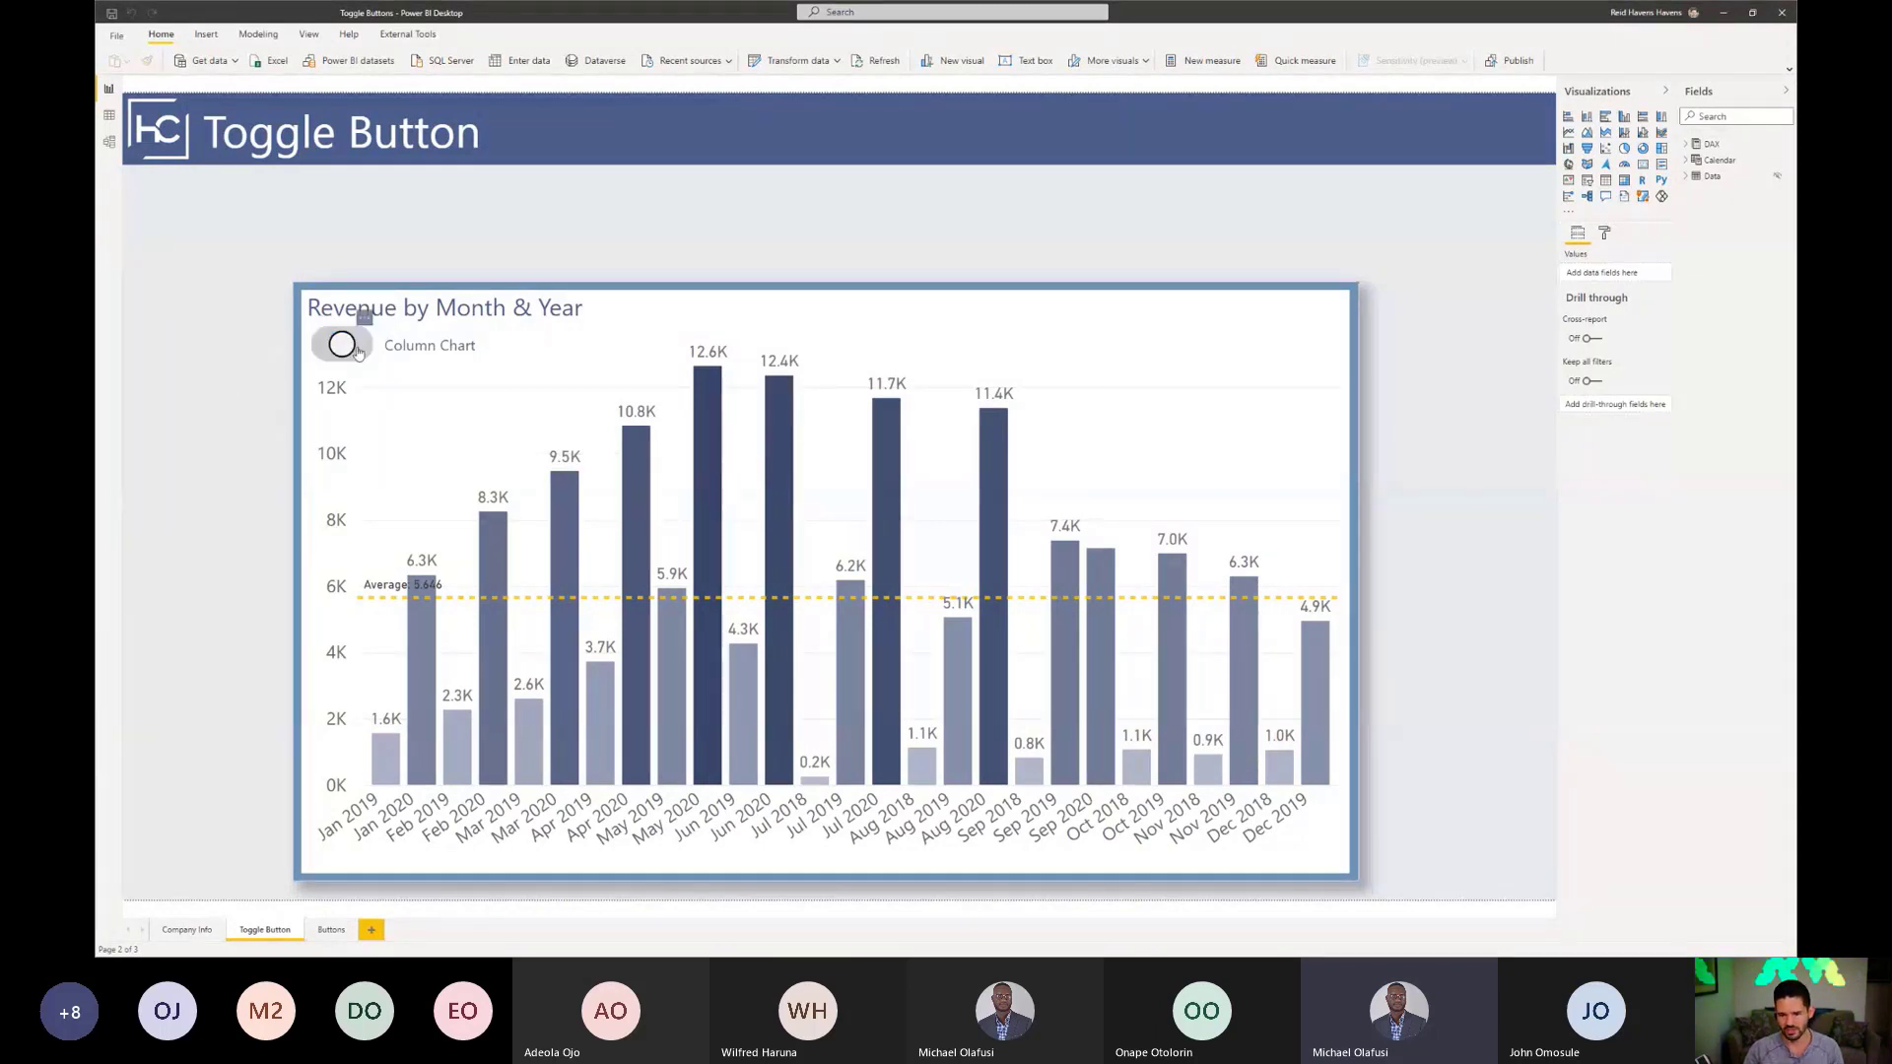
Step: Test the toggle button by switching the revenue visual between column and area charts, and look at the Buttons page
click(308, 34)
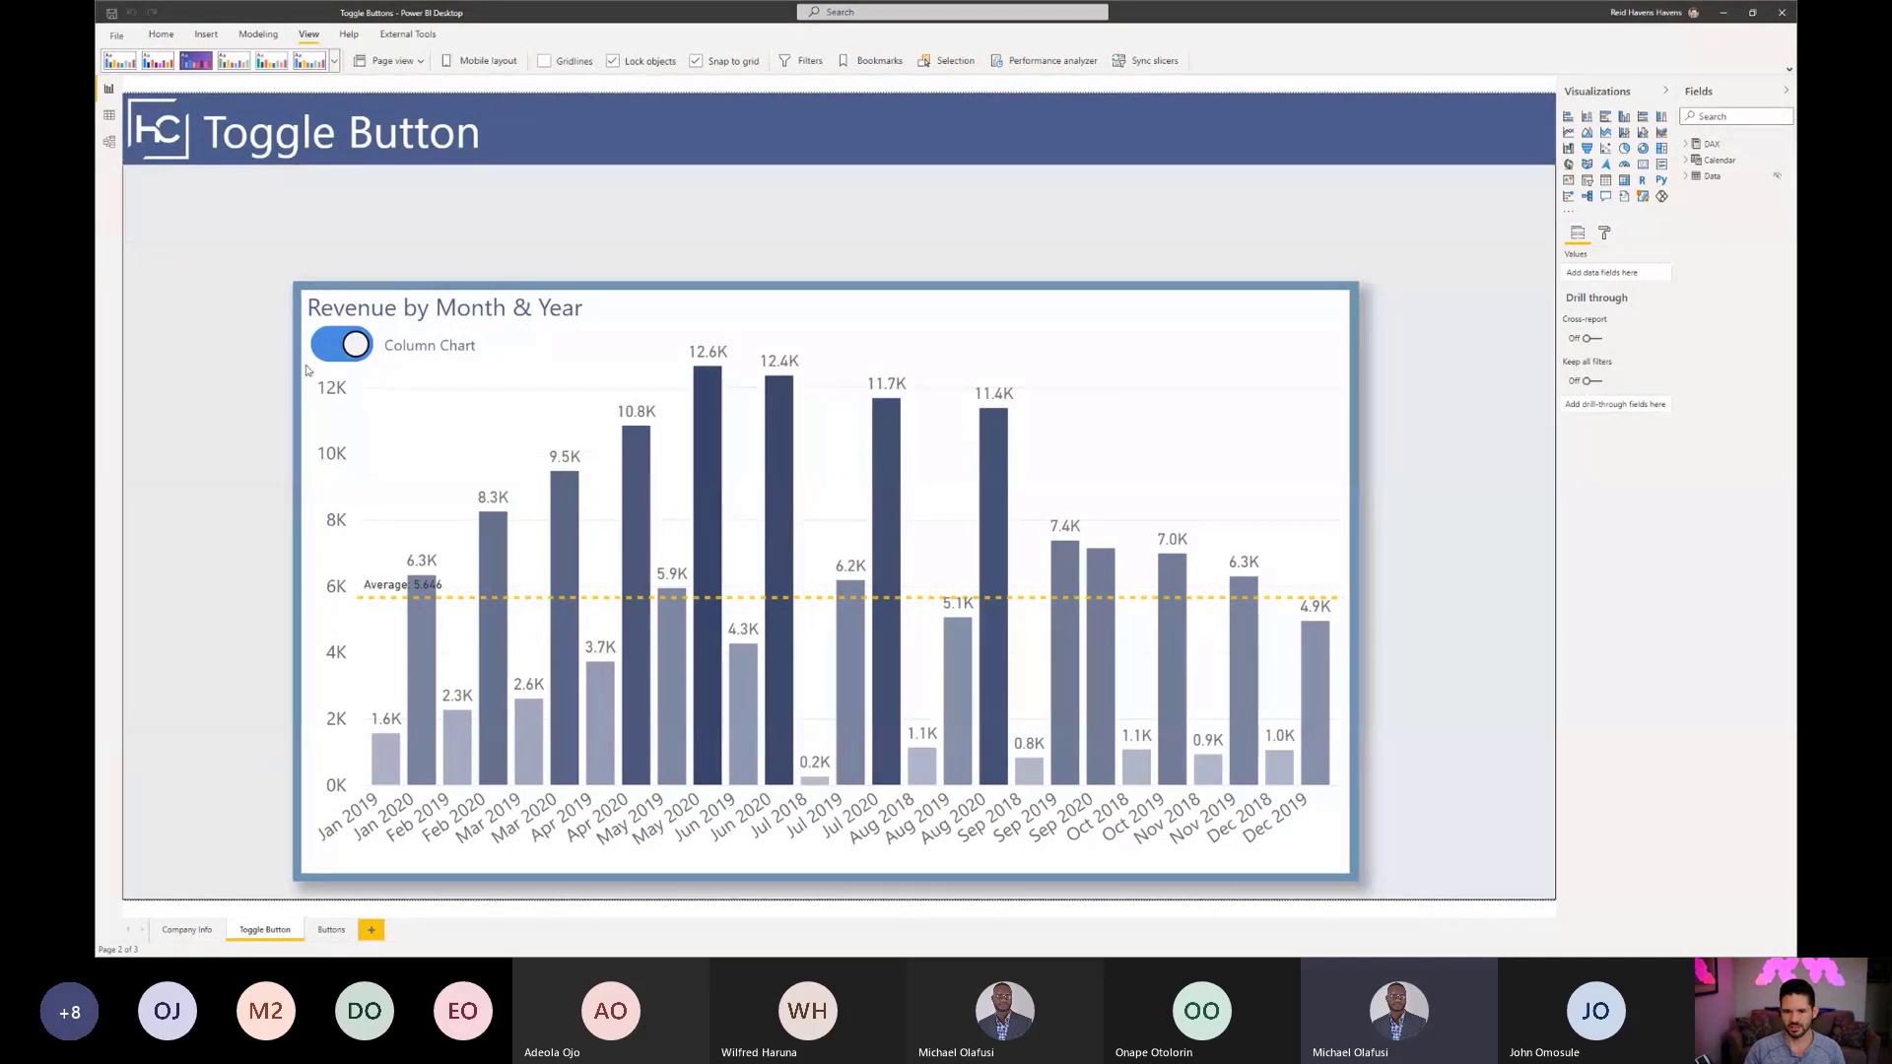
ctrl+click(340, 342)
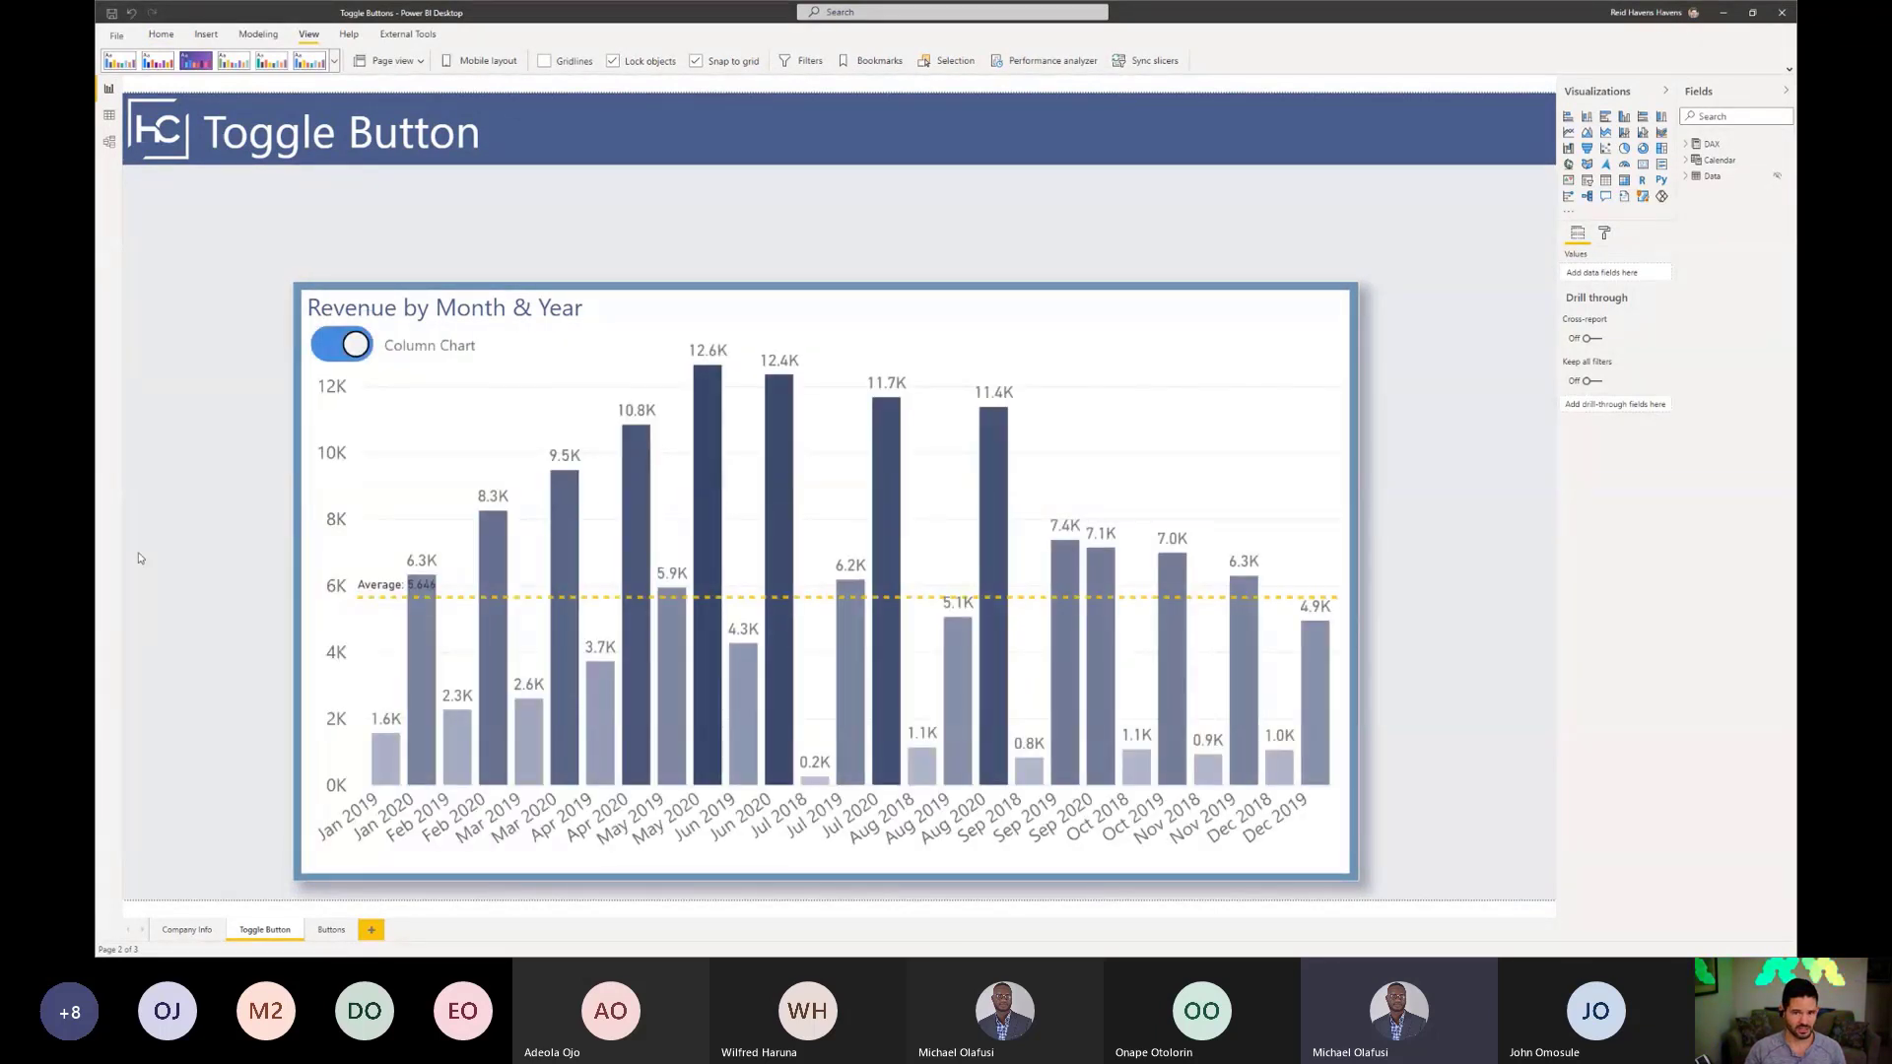
ctrl+click(347, 360)
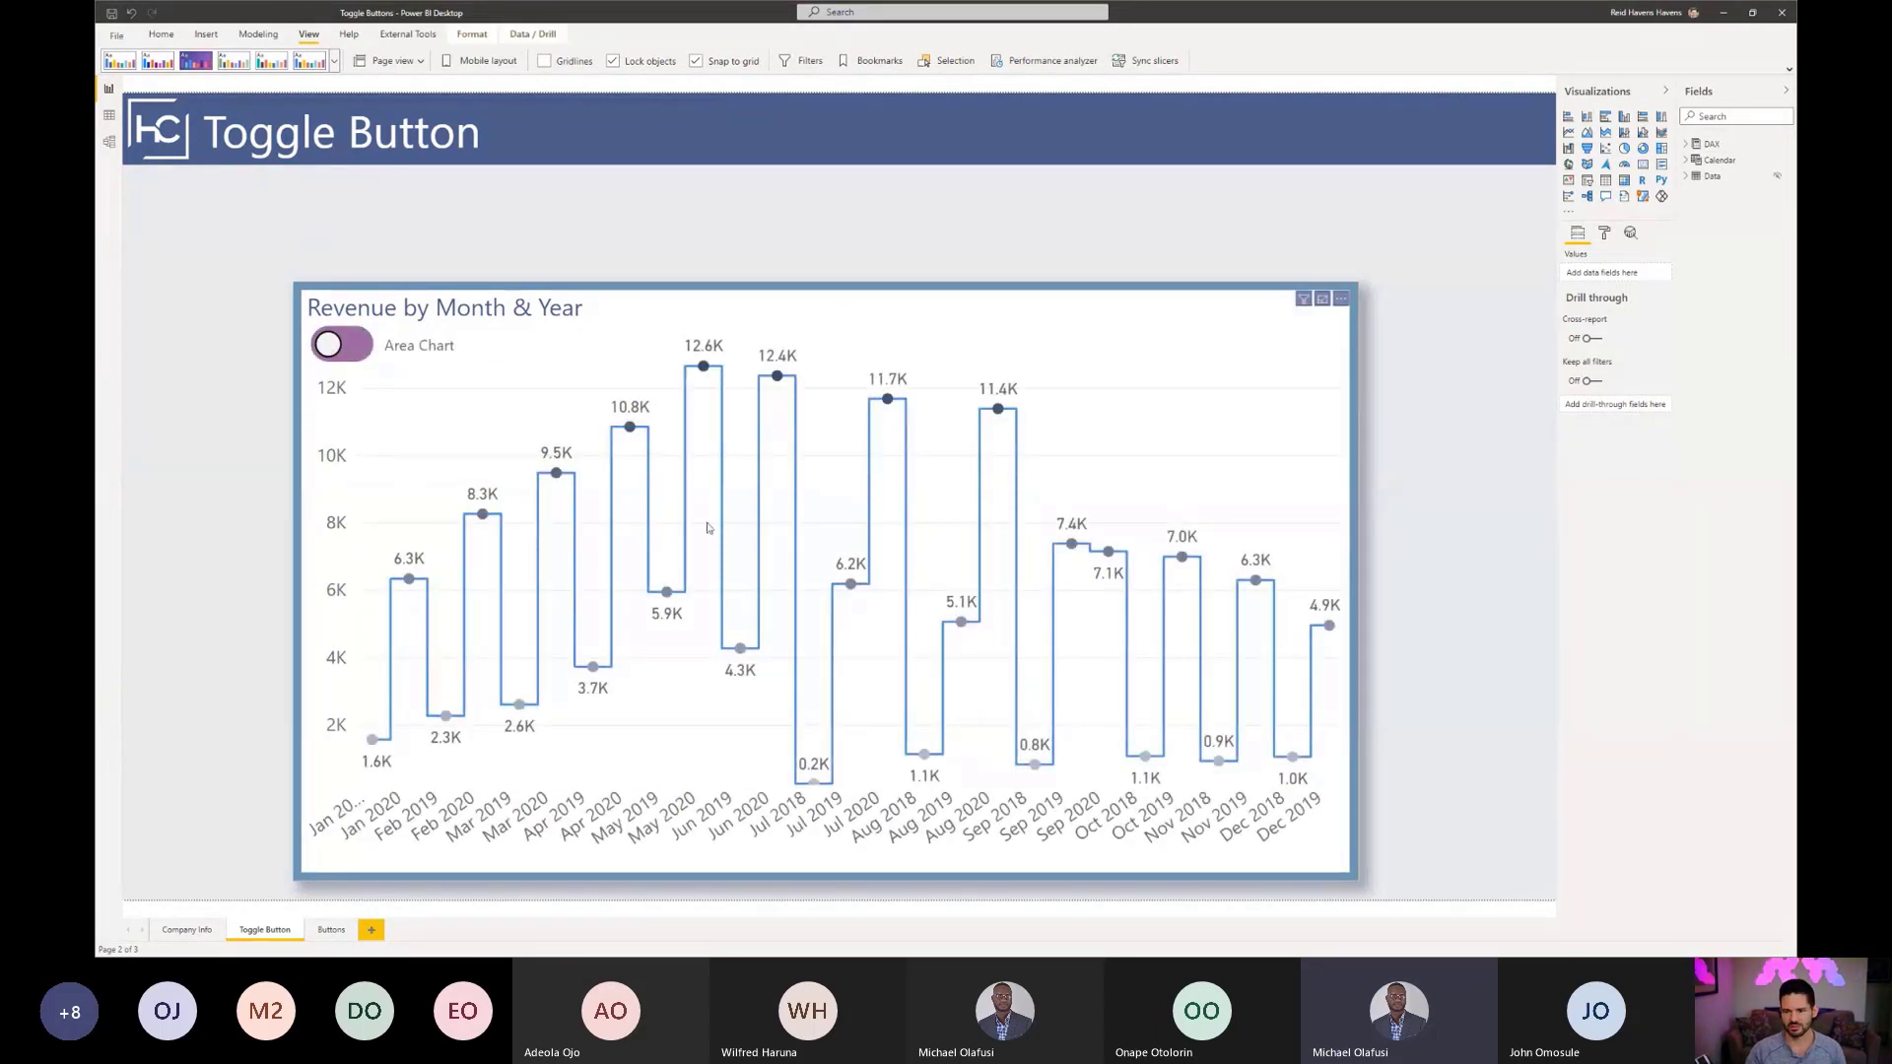
mouse_move(687, 594)
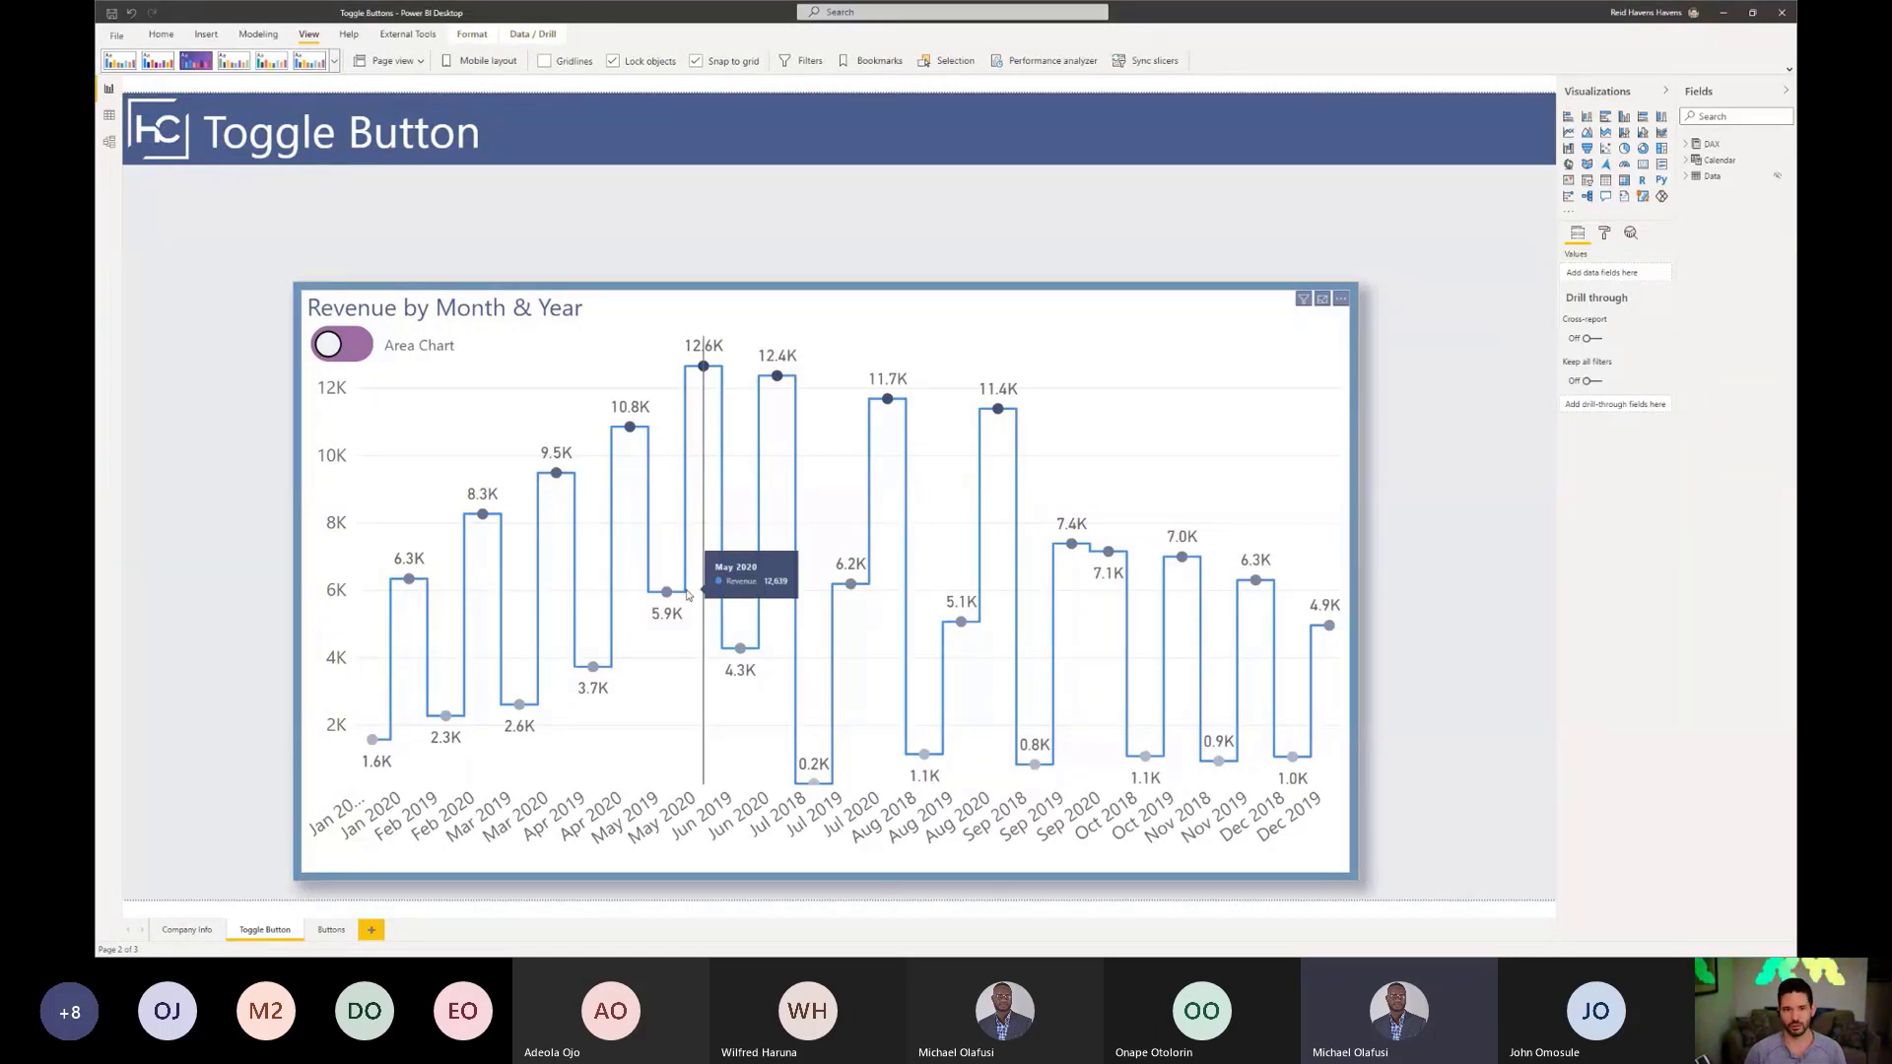
ctrl+click(343, 360)
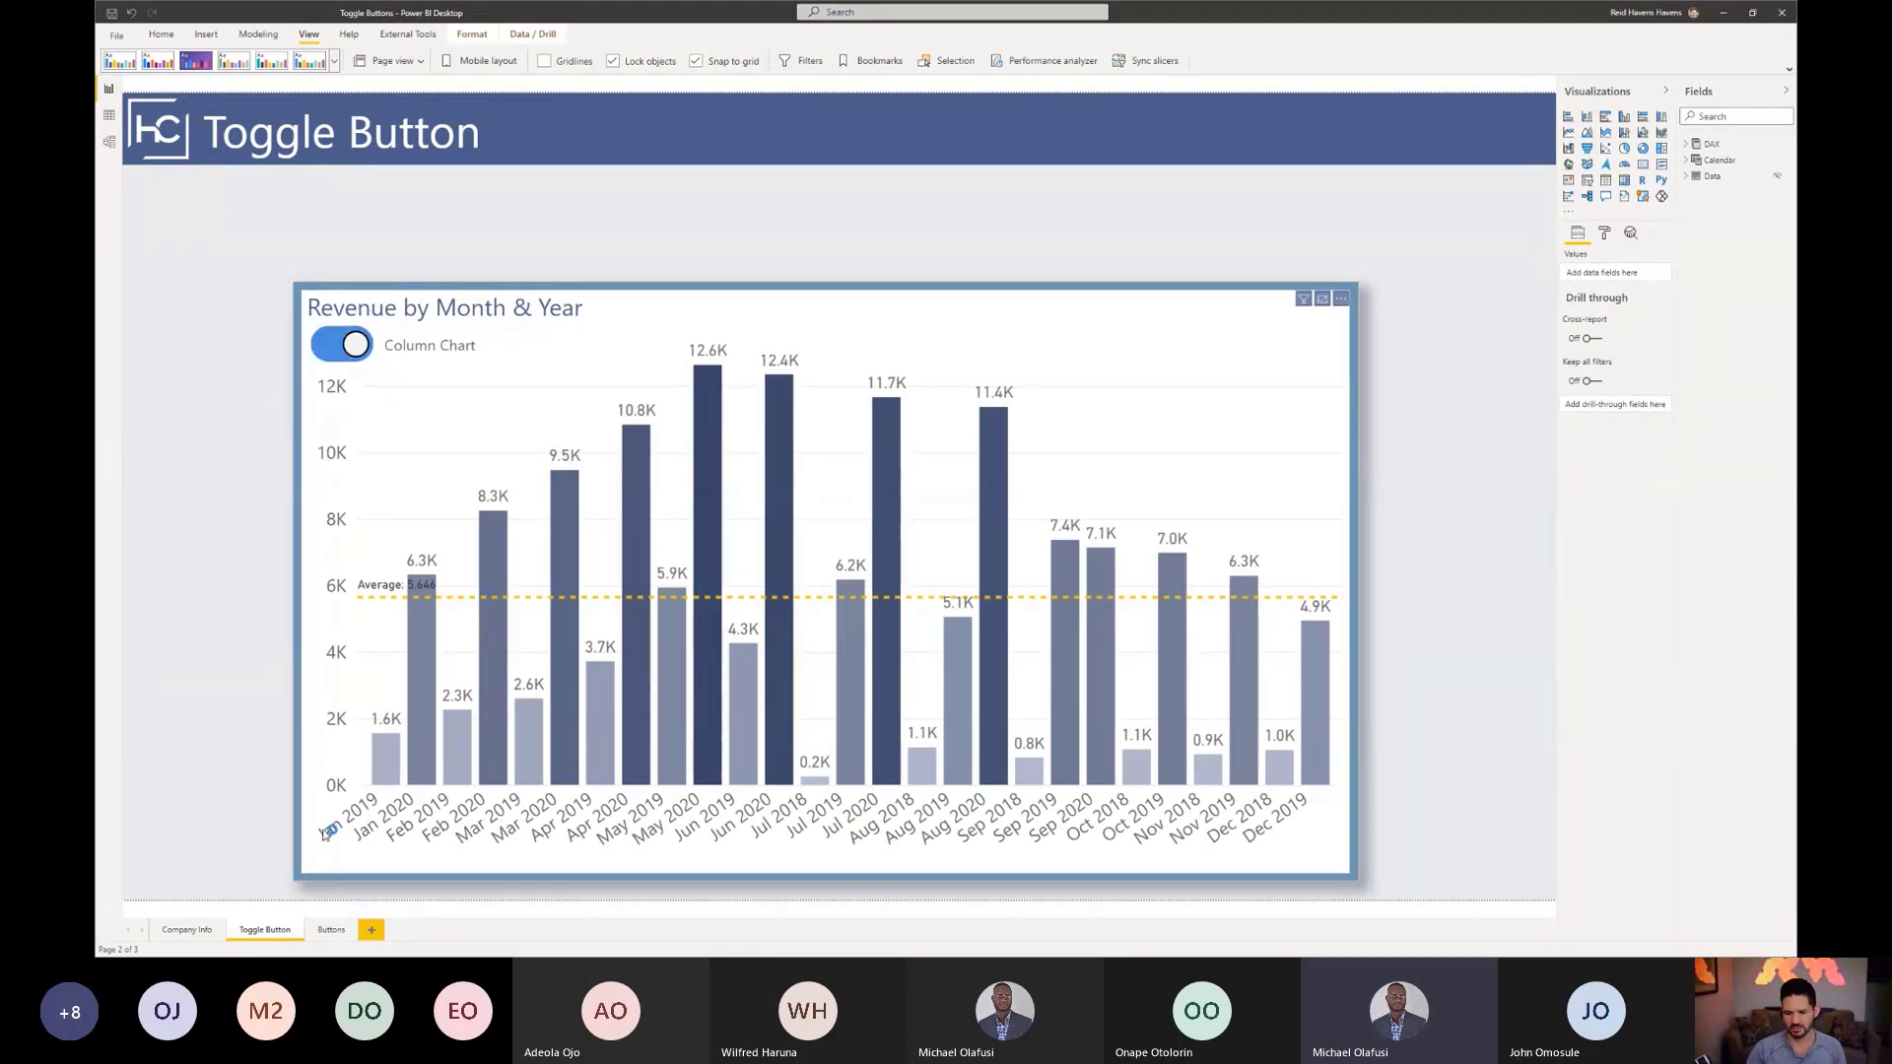
click(331, 930)
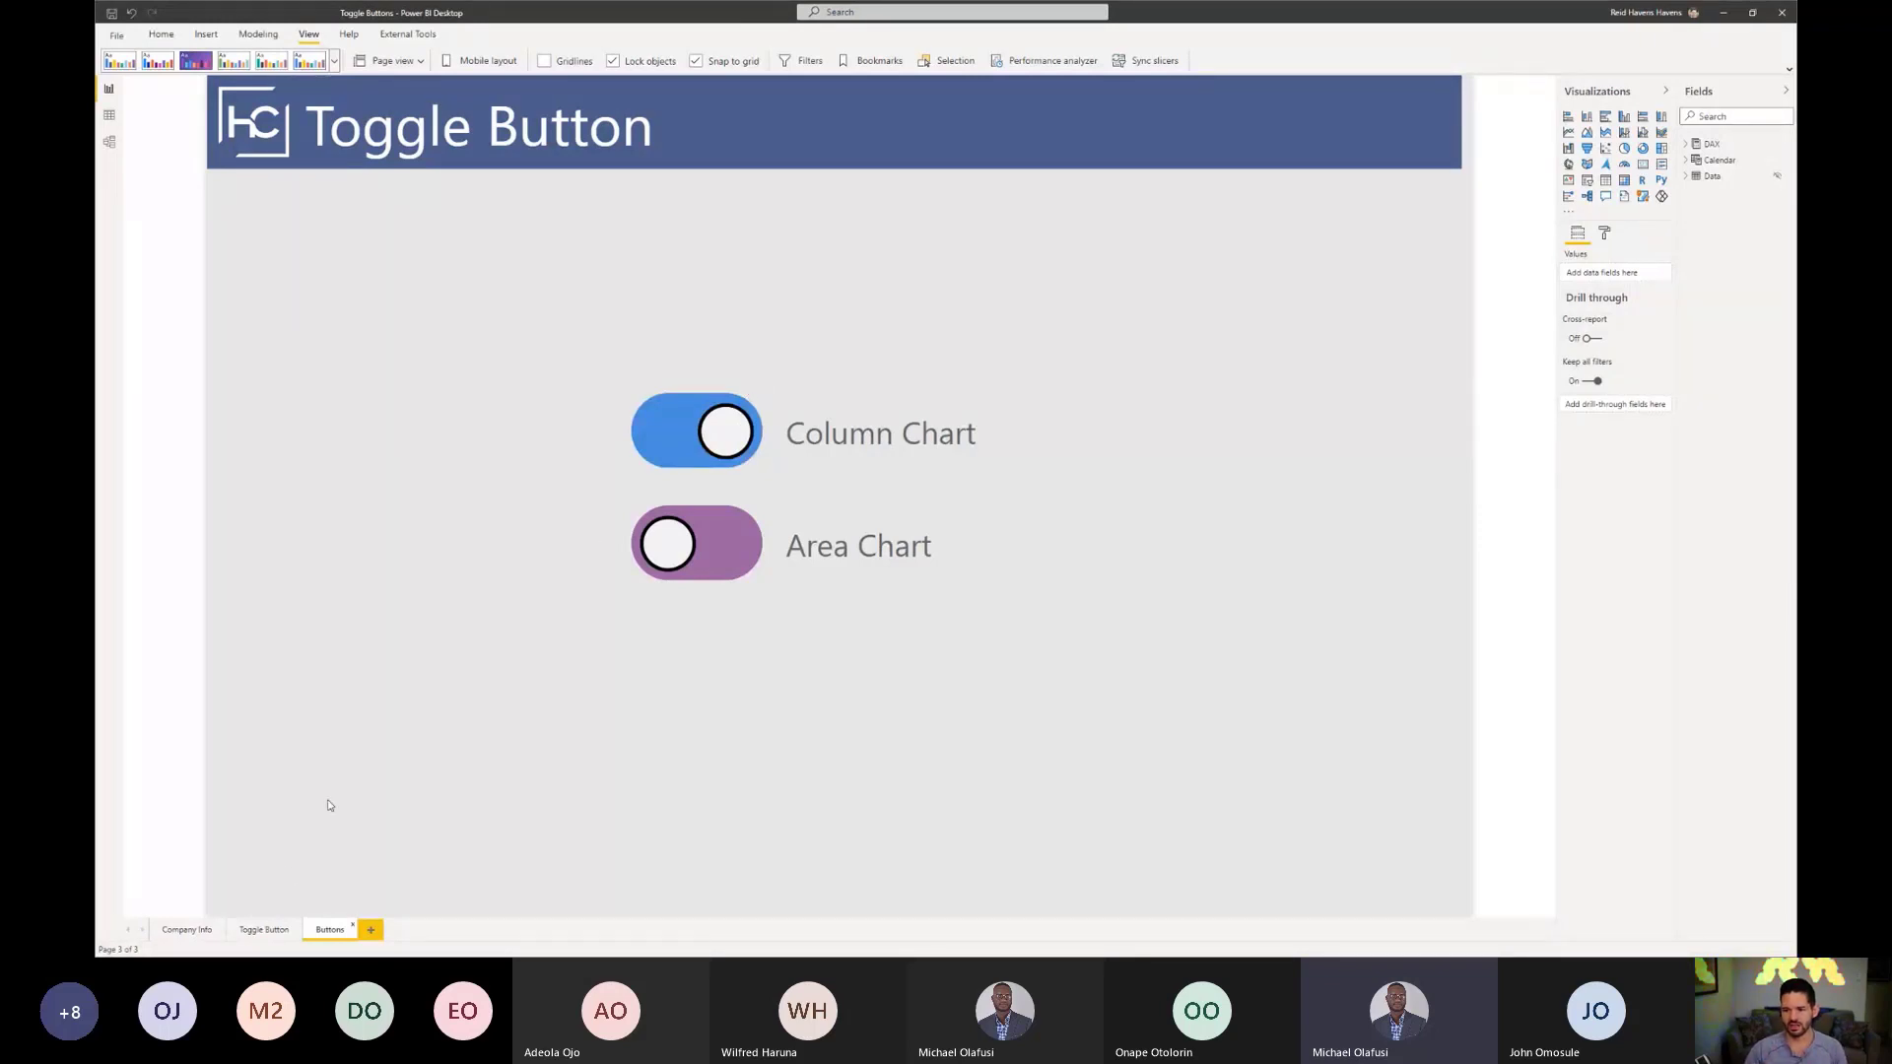
Step: Show the Toggle Button page's layer order with the Visuals group expanded, and toggle the revenue visual to the area chart
click(258, 930)
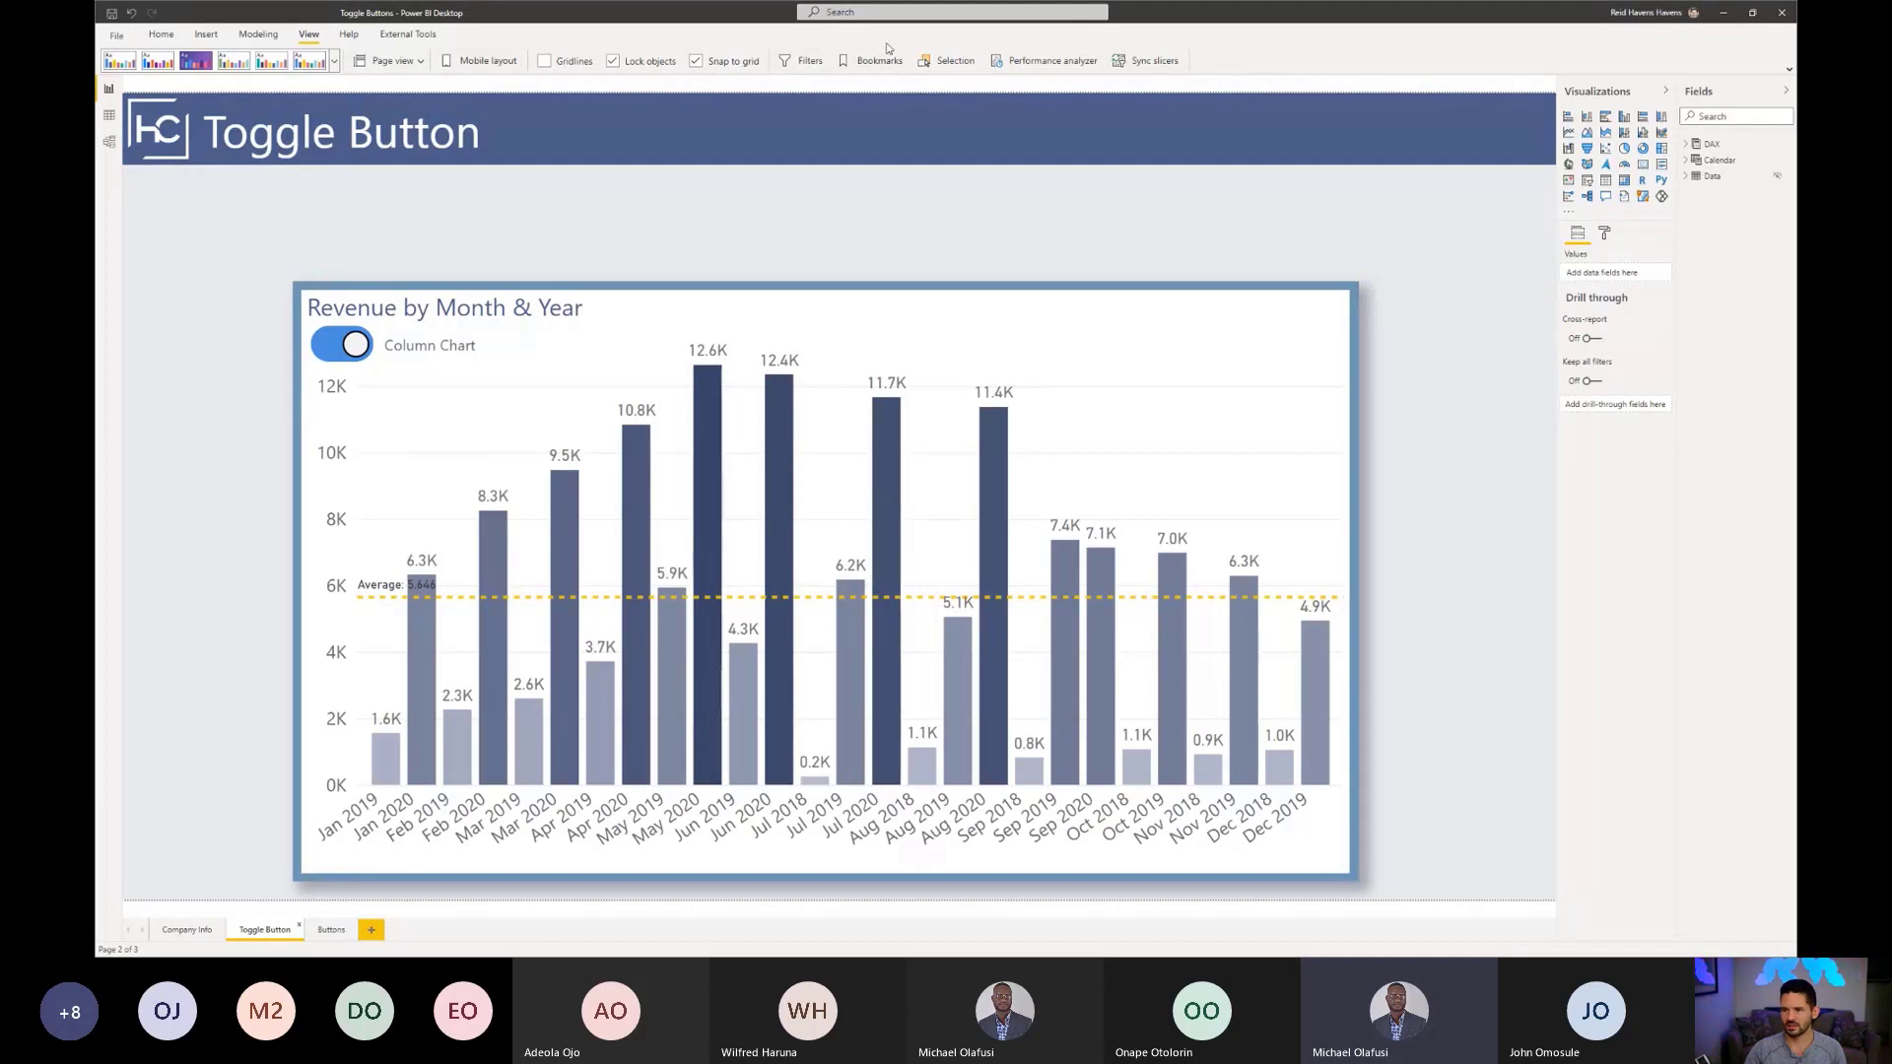
click(948, 61)
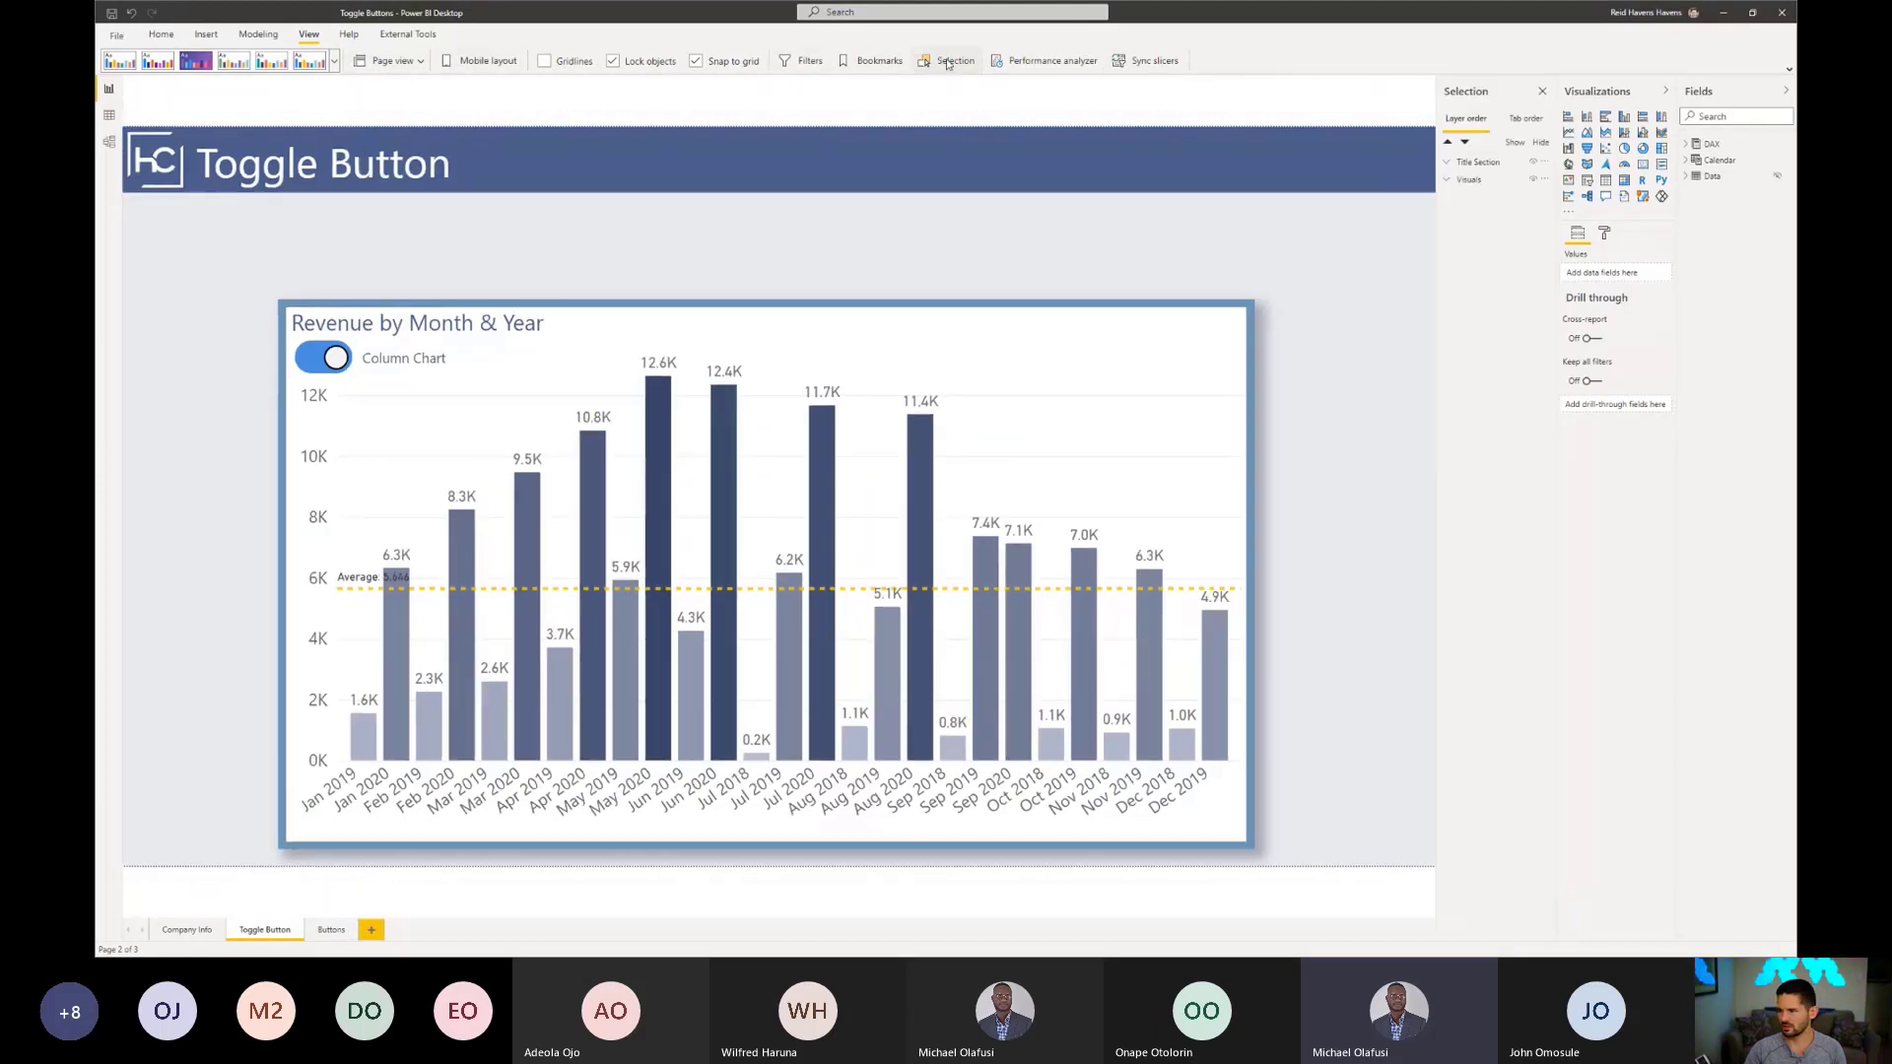
click(1447, 179)
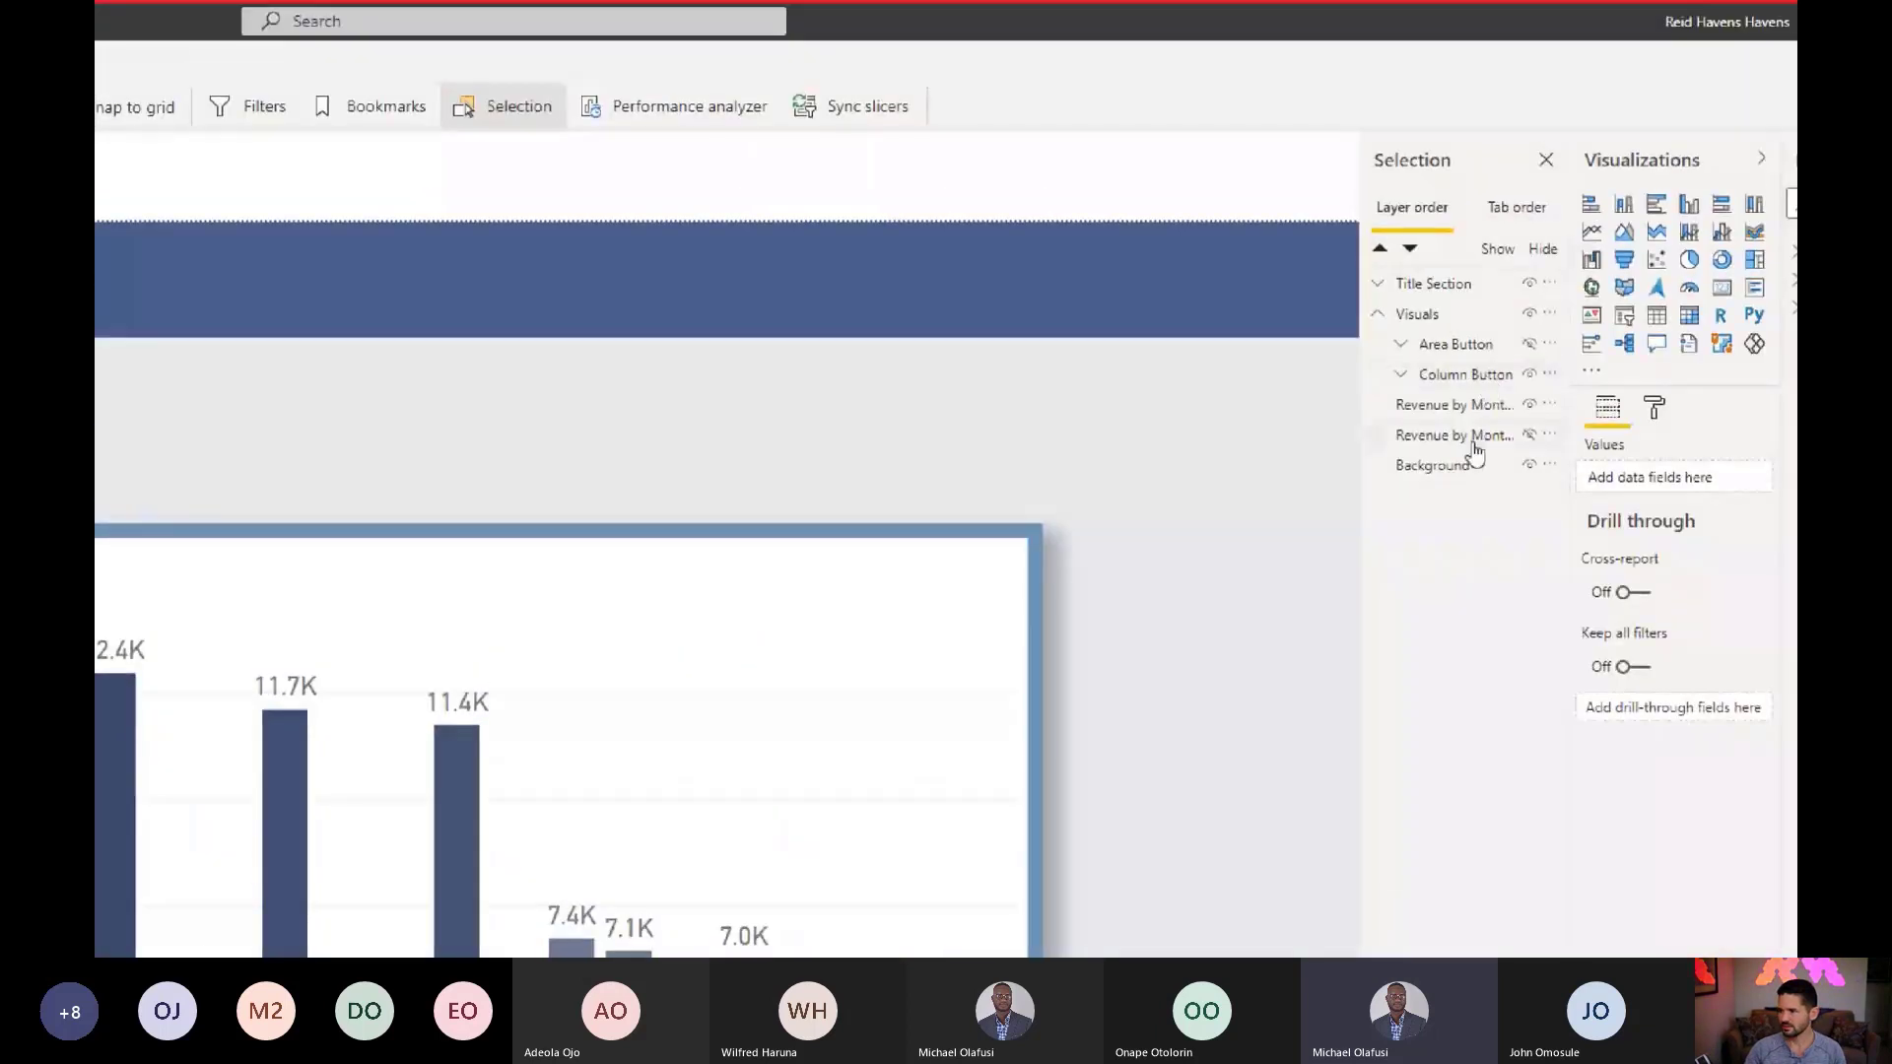
click(1530, 345)
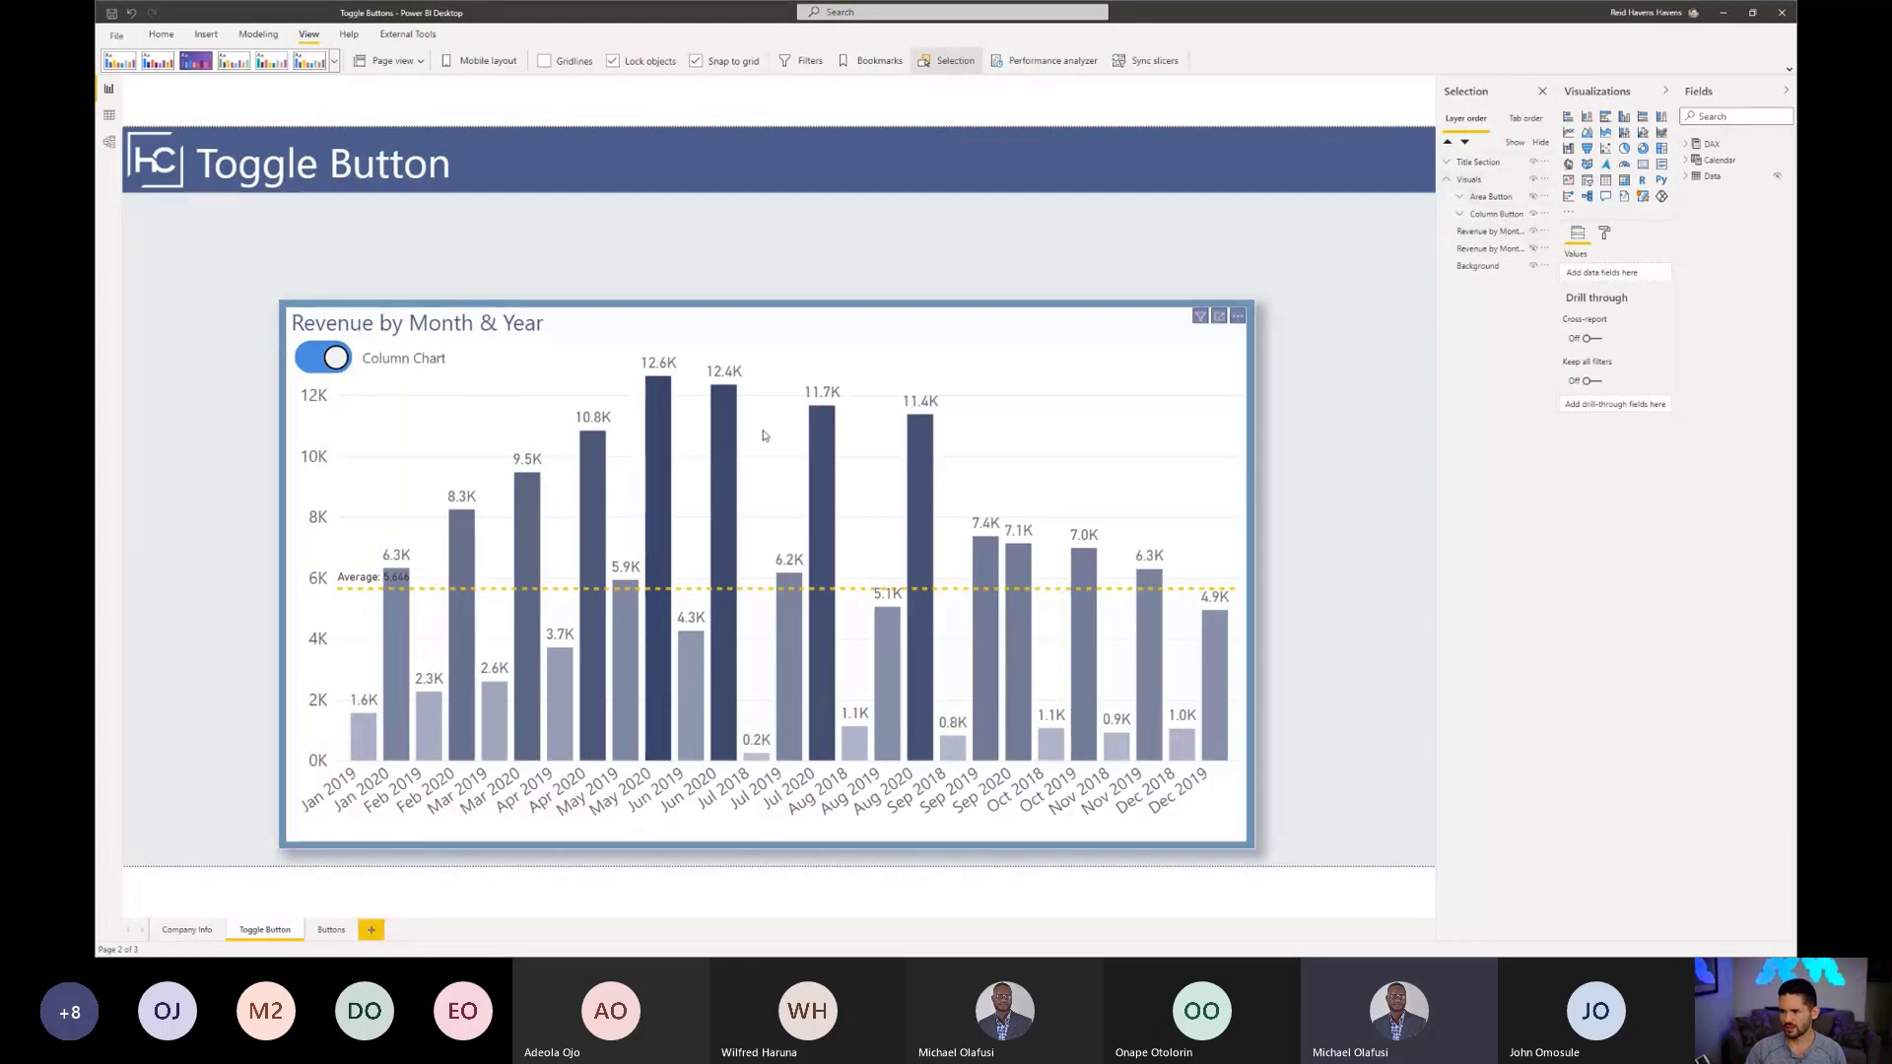
click(323, 358)
ctrl+click(323, 359)
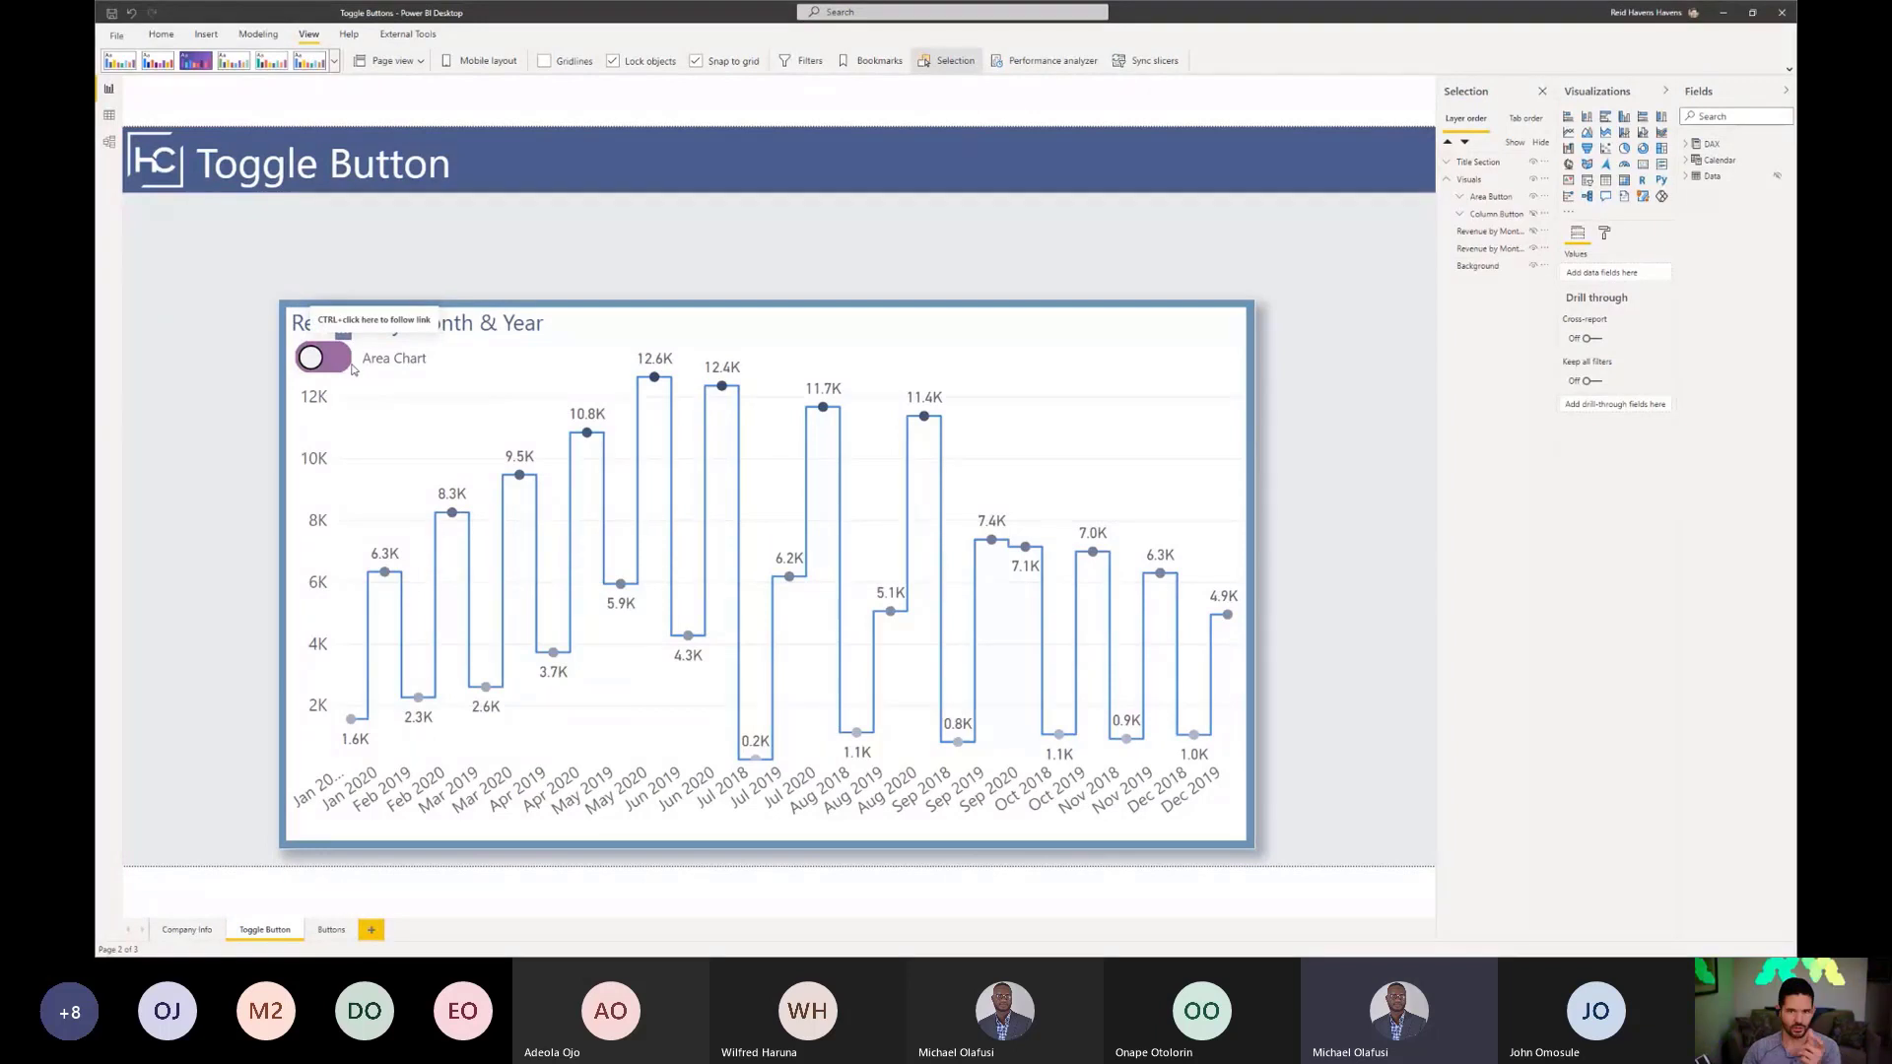
Step: On the Buttons page, examine how the Column Chart toggle button reacts when pointed at and activated
click(331, 929)
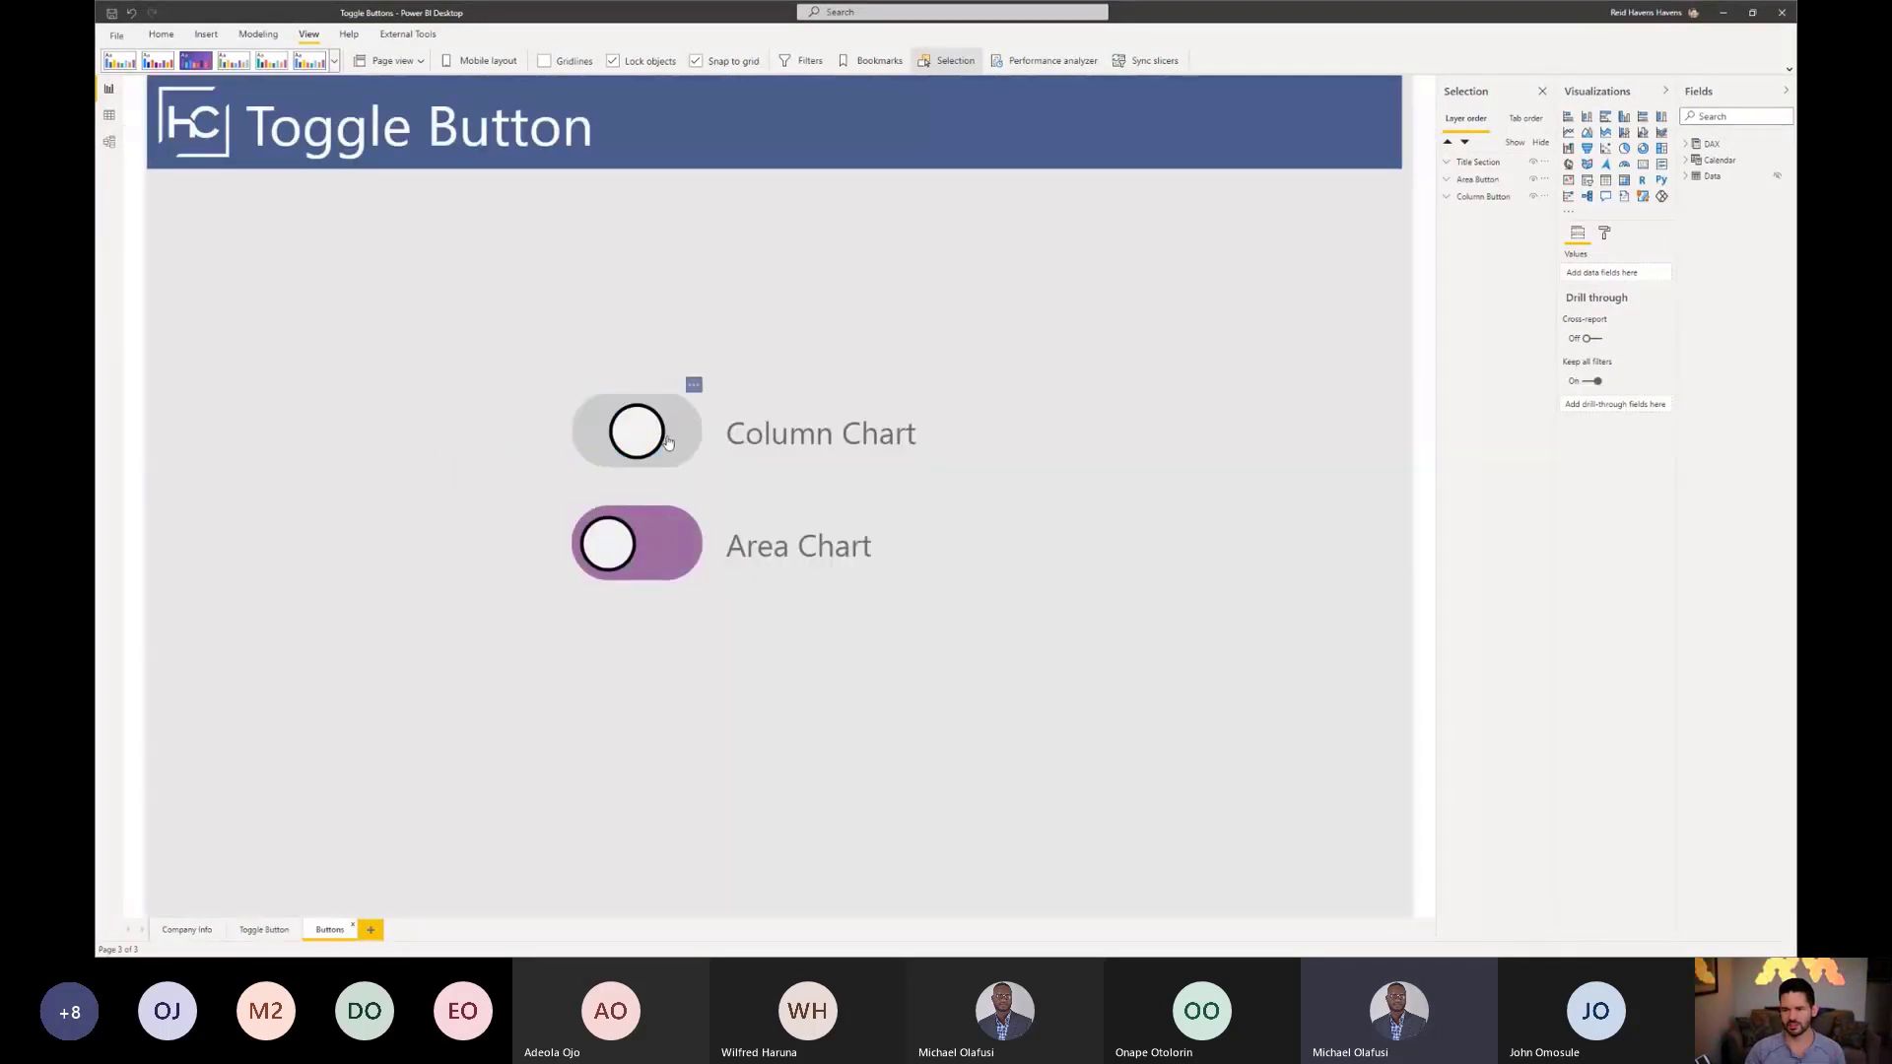
click(650, 444)
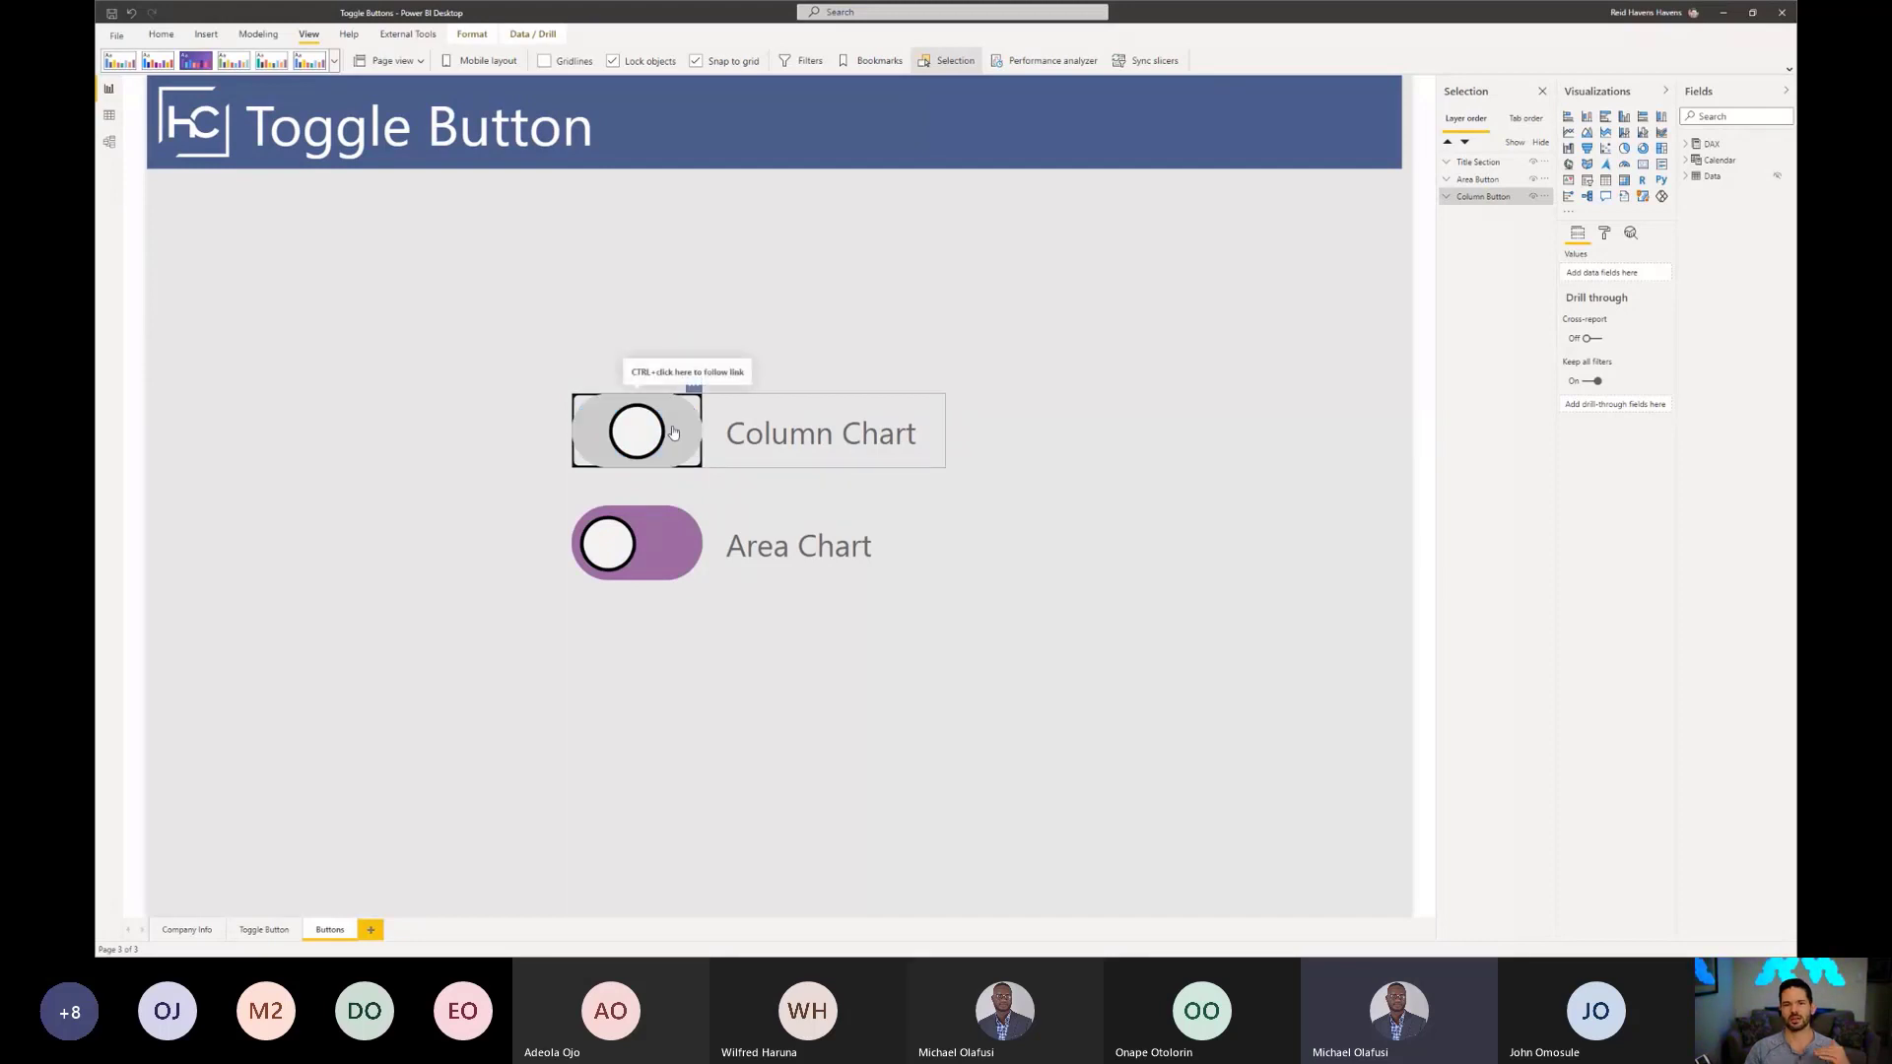
ctrl+click(673, 431)
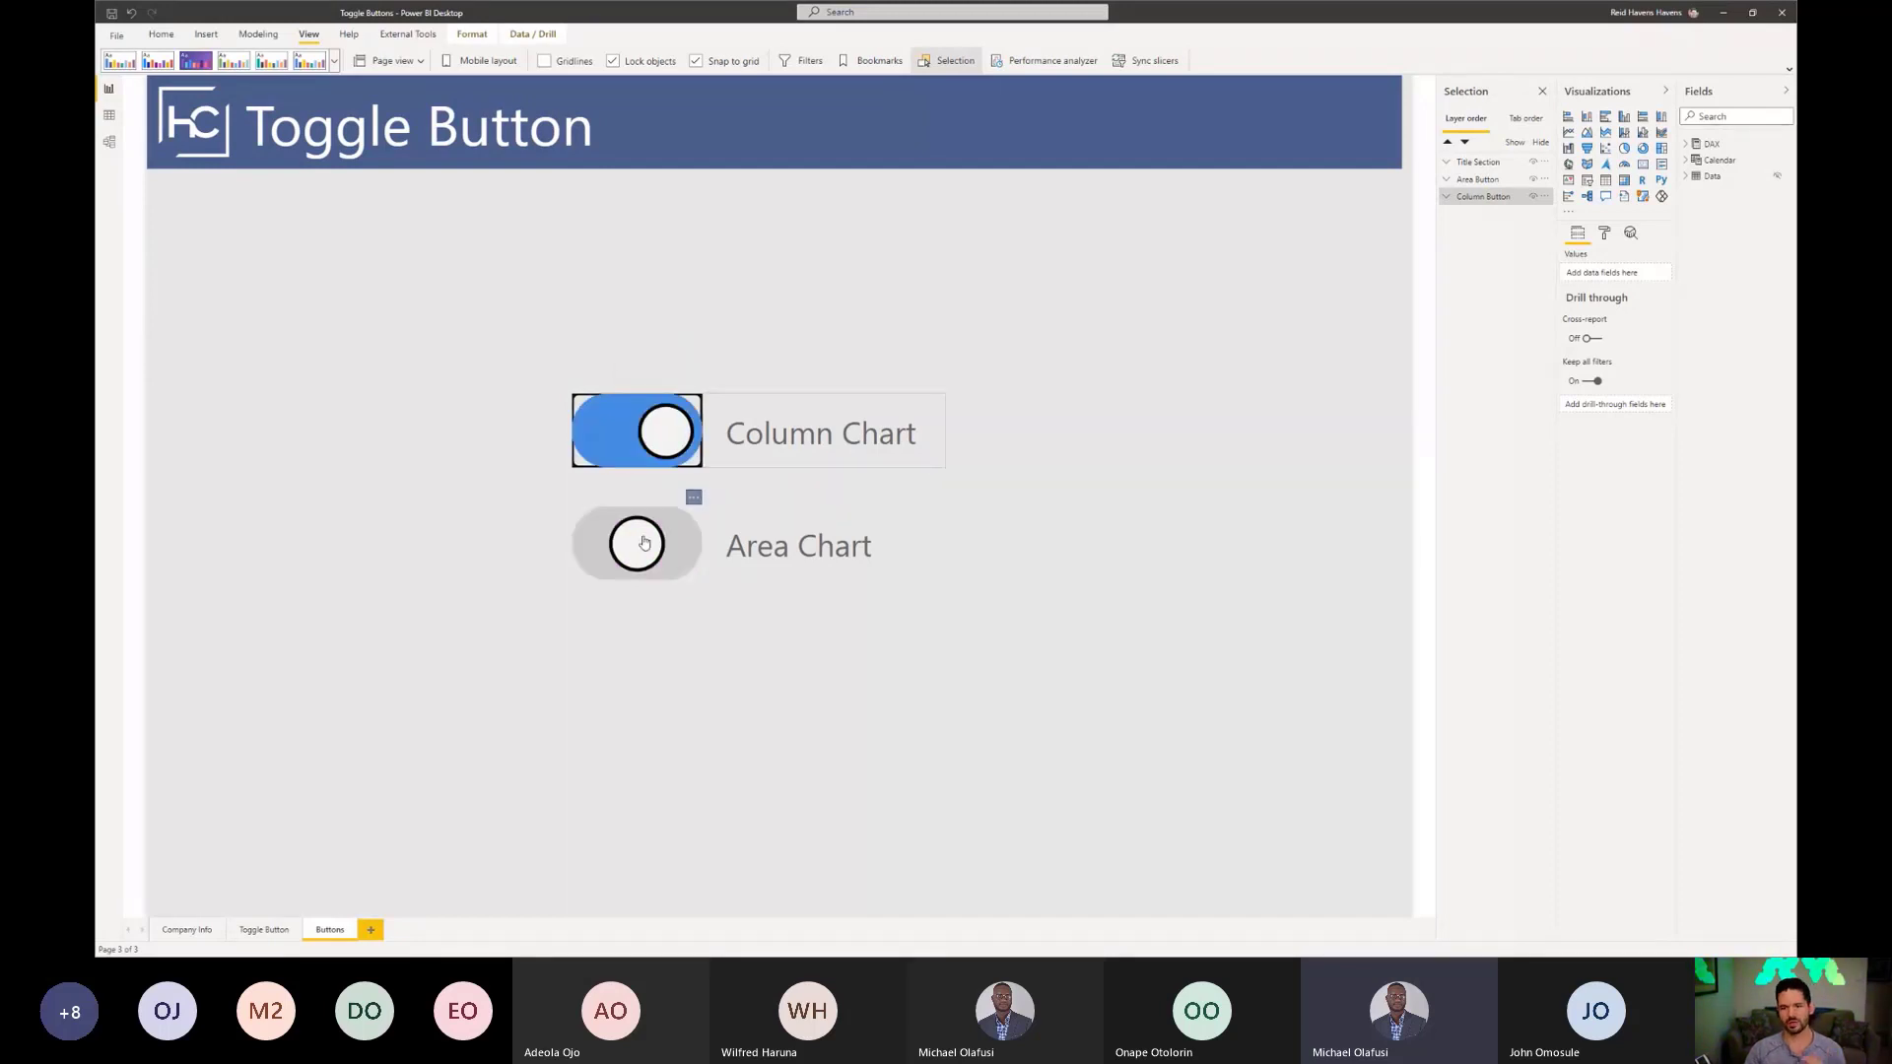
click(627, 334)
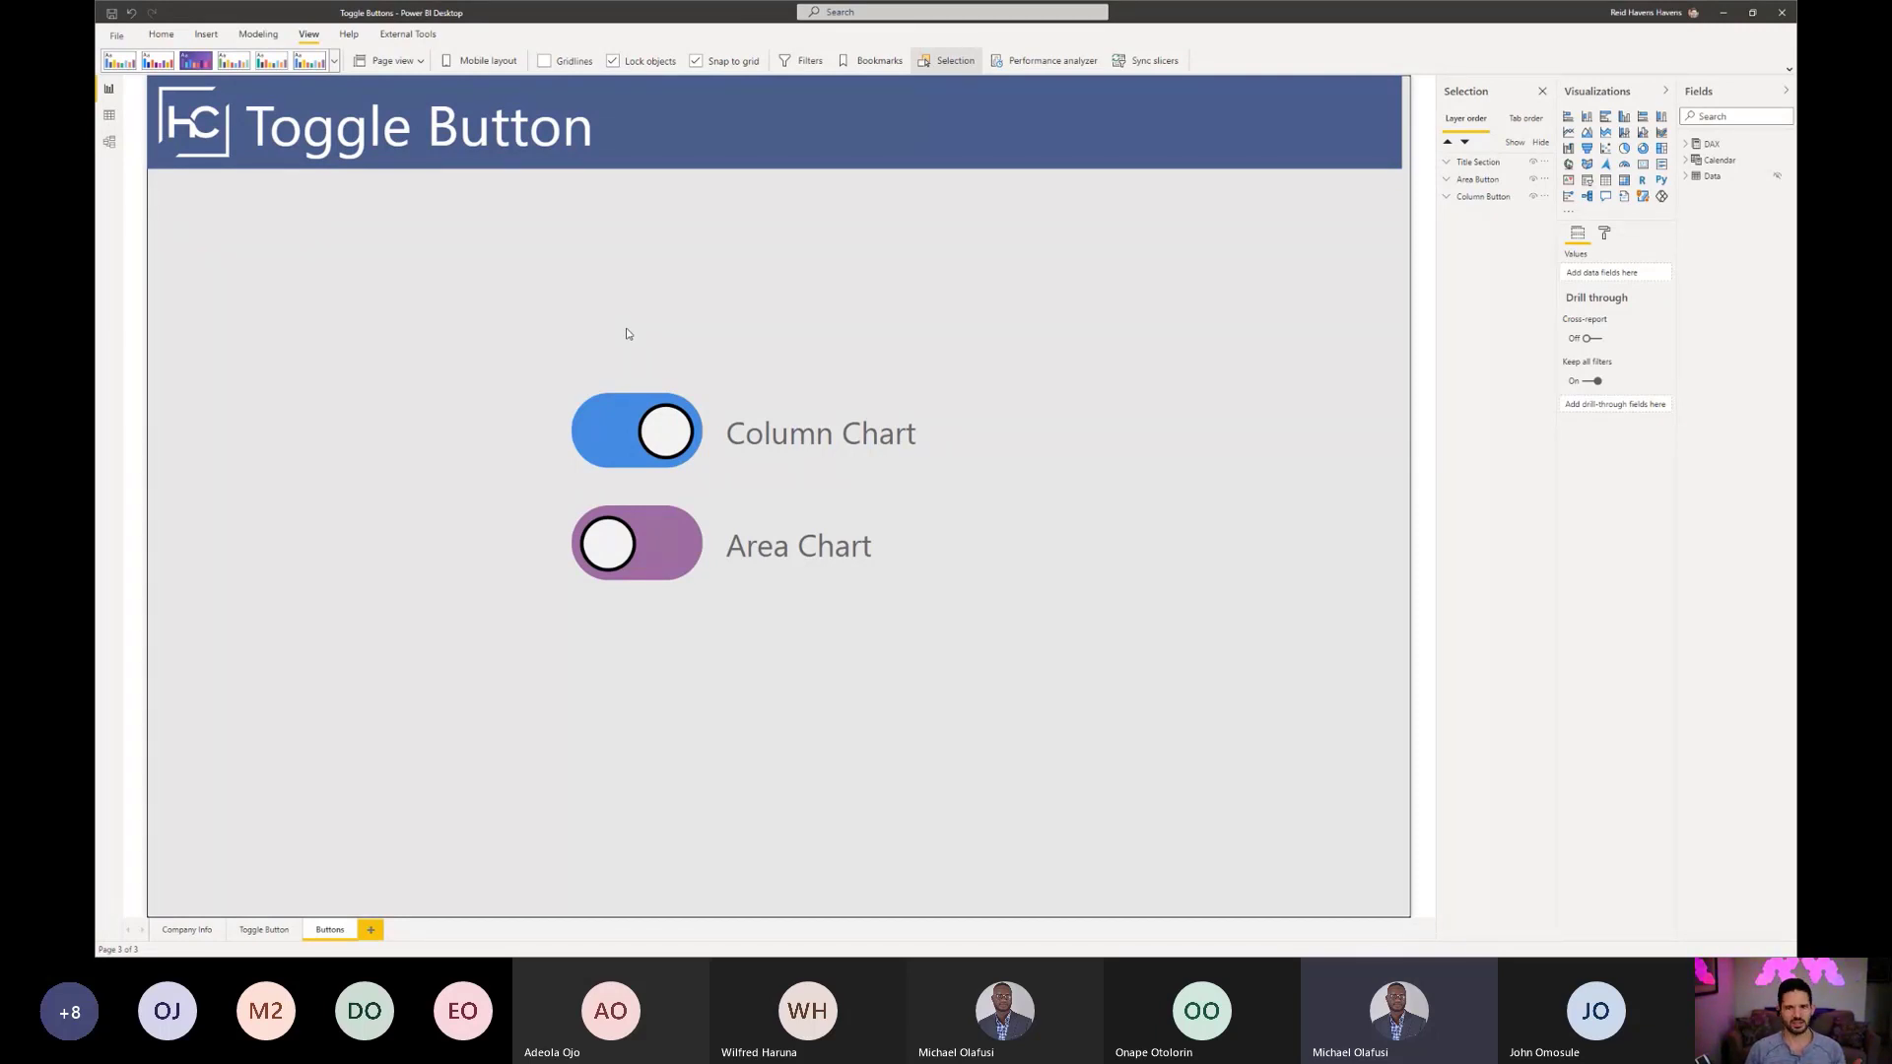
Step: Duplicate the Column Chart toggle button, turn off Lock objects, and move the copy below the title banner at the page's right edge
ctrl+click(660, 458)
click(662, 456)
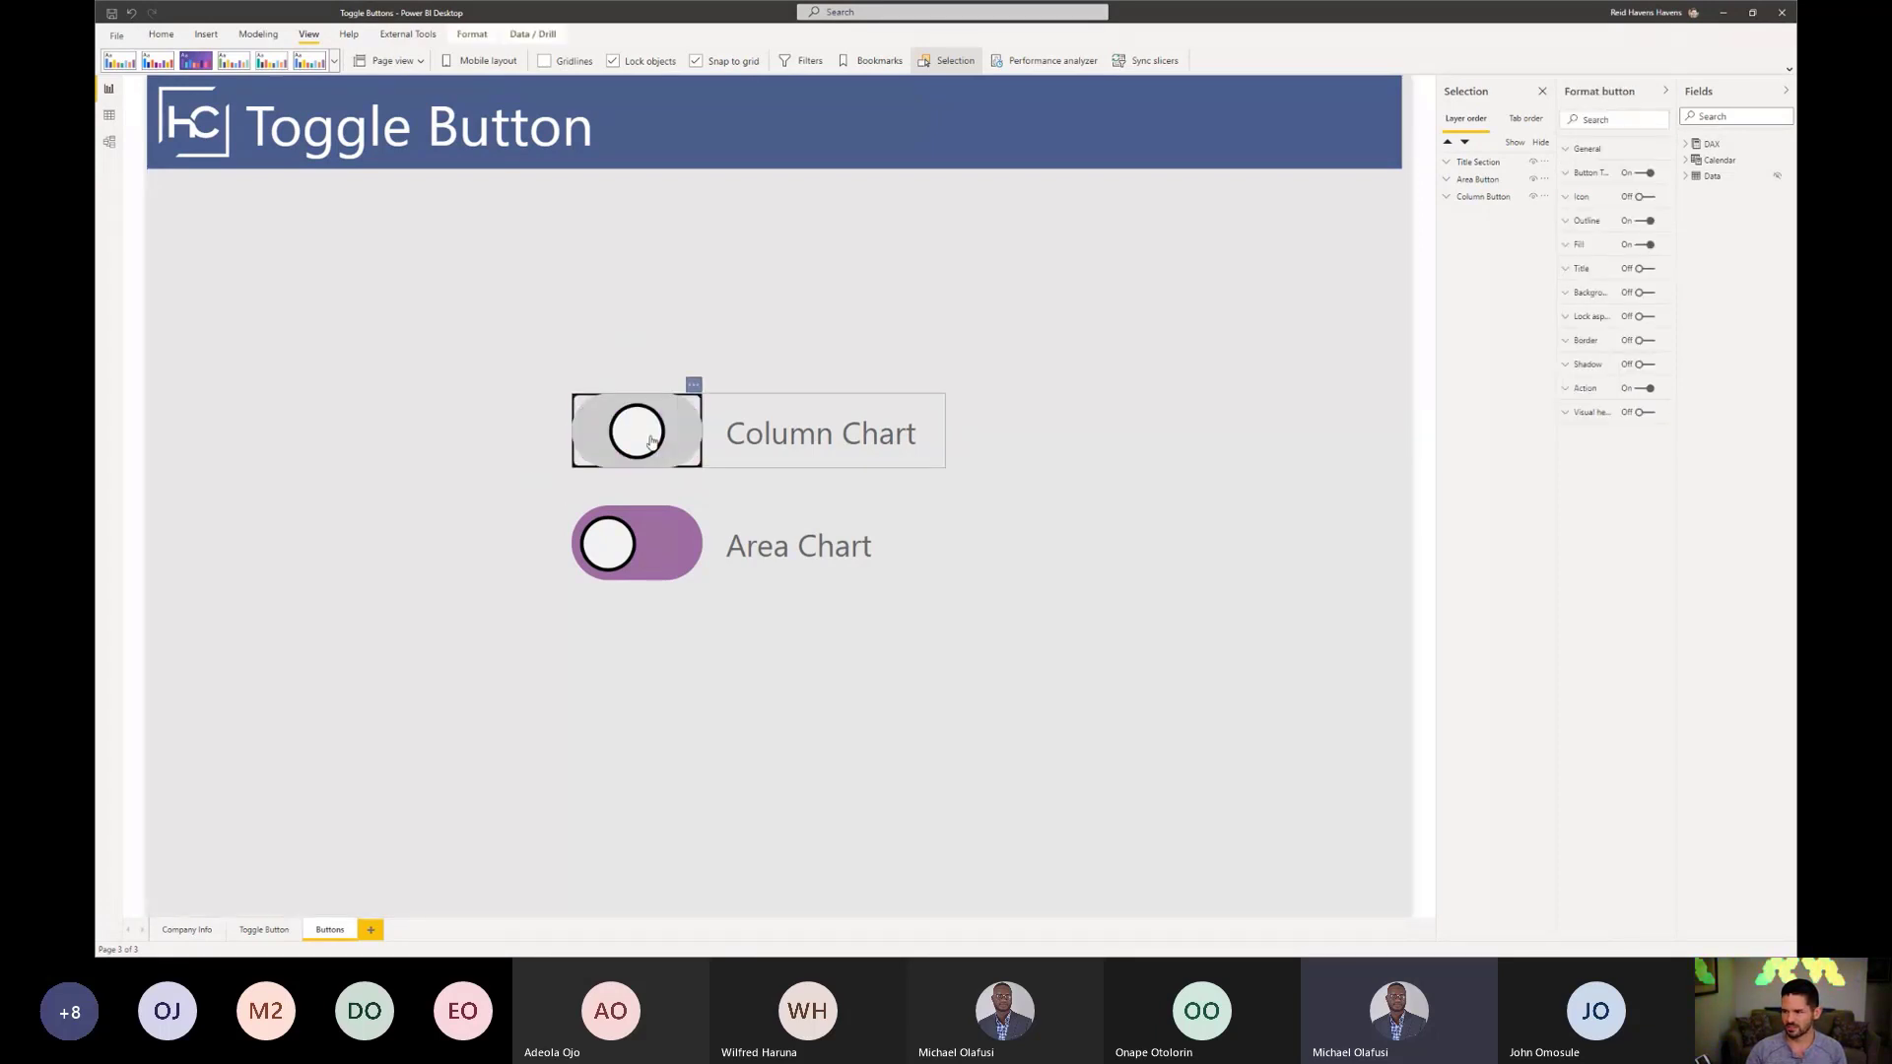
key(ctrl+v)
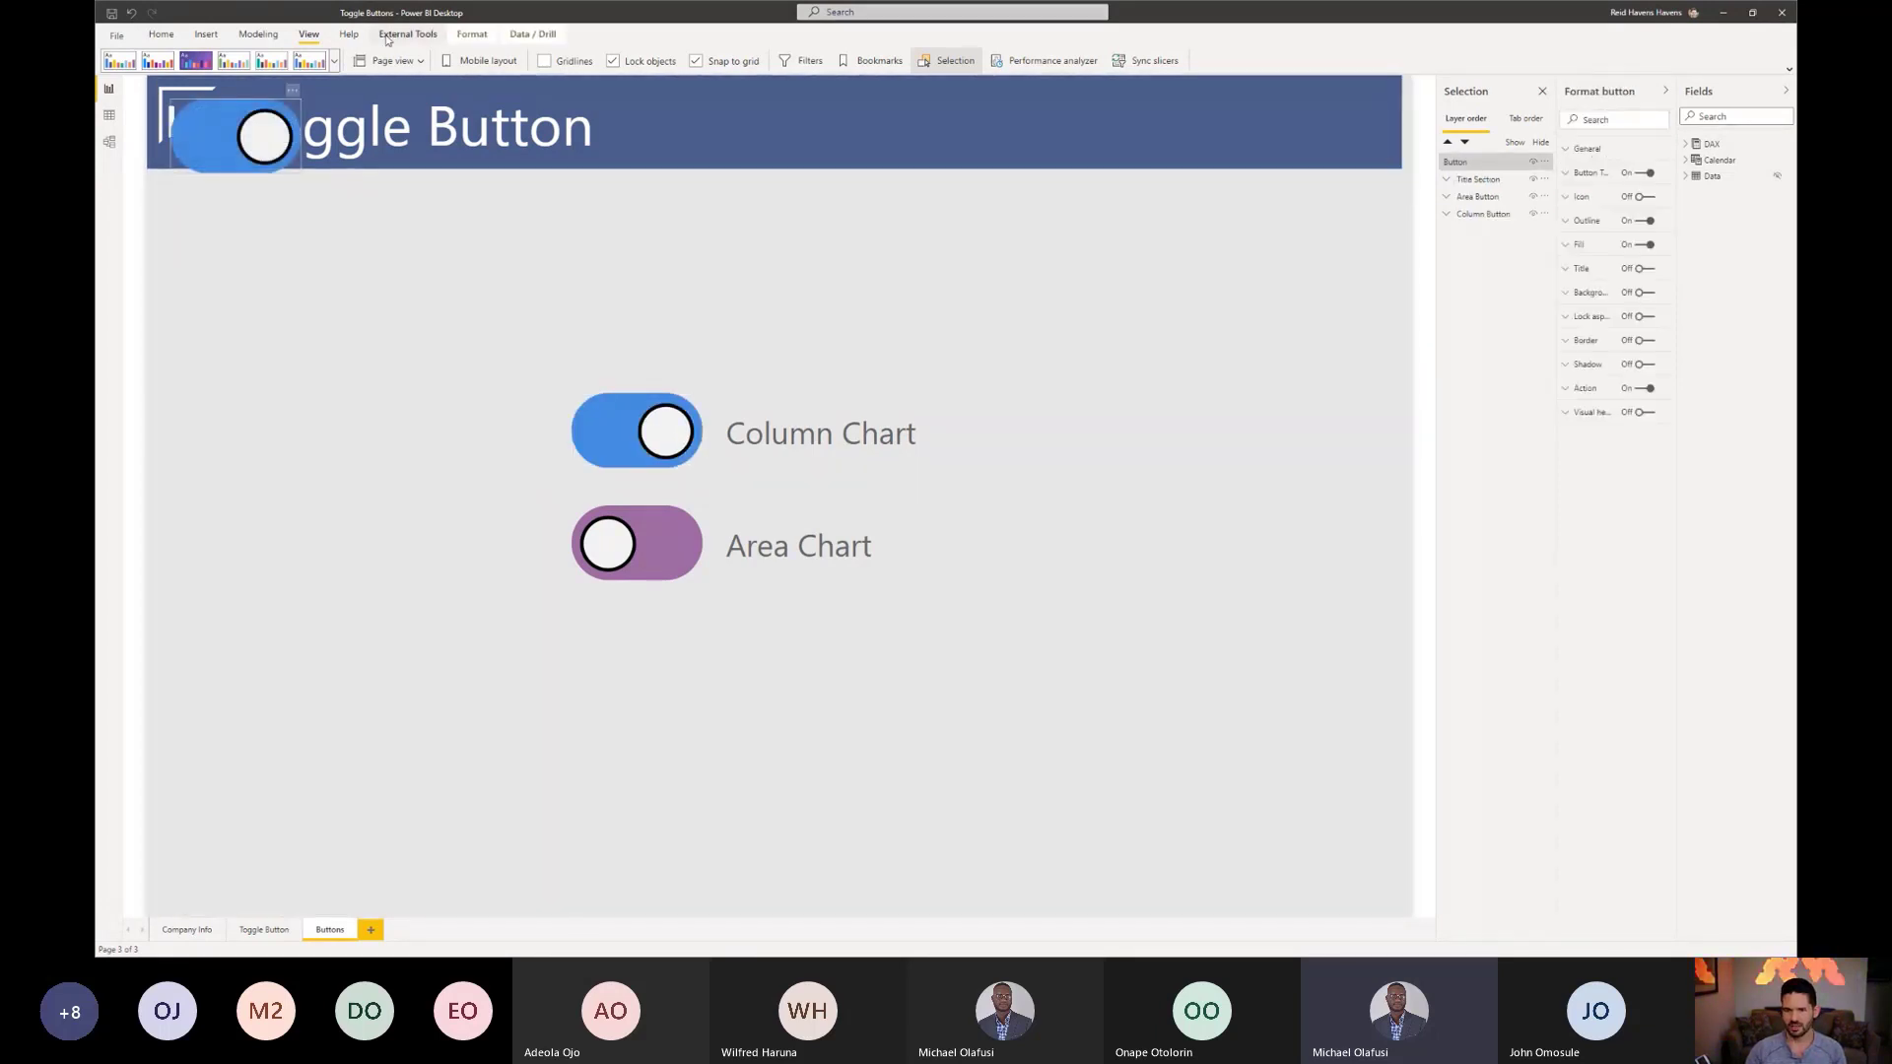
click(612, 61)
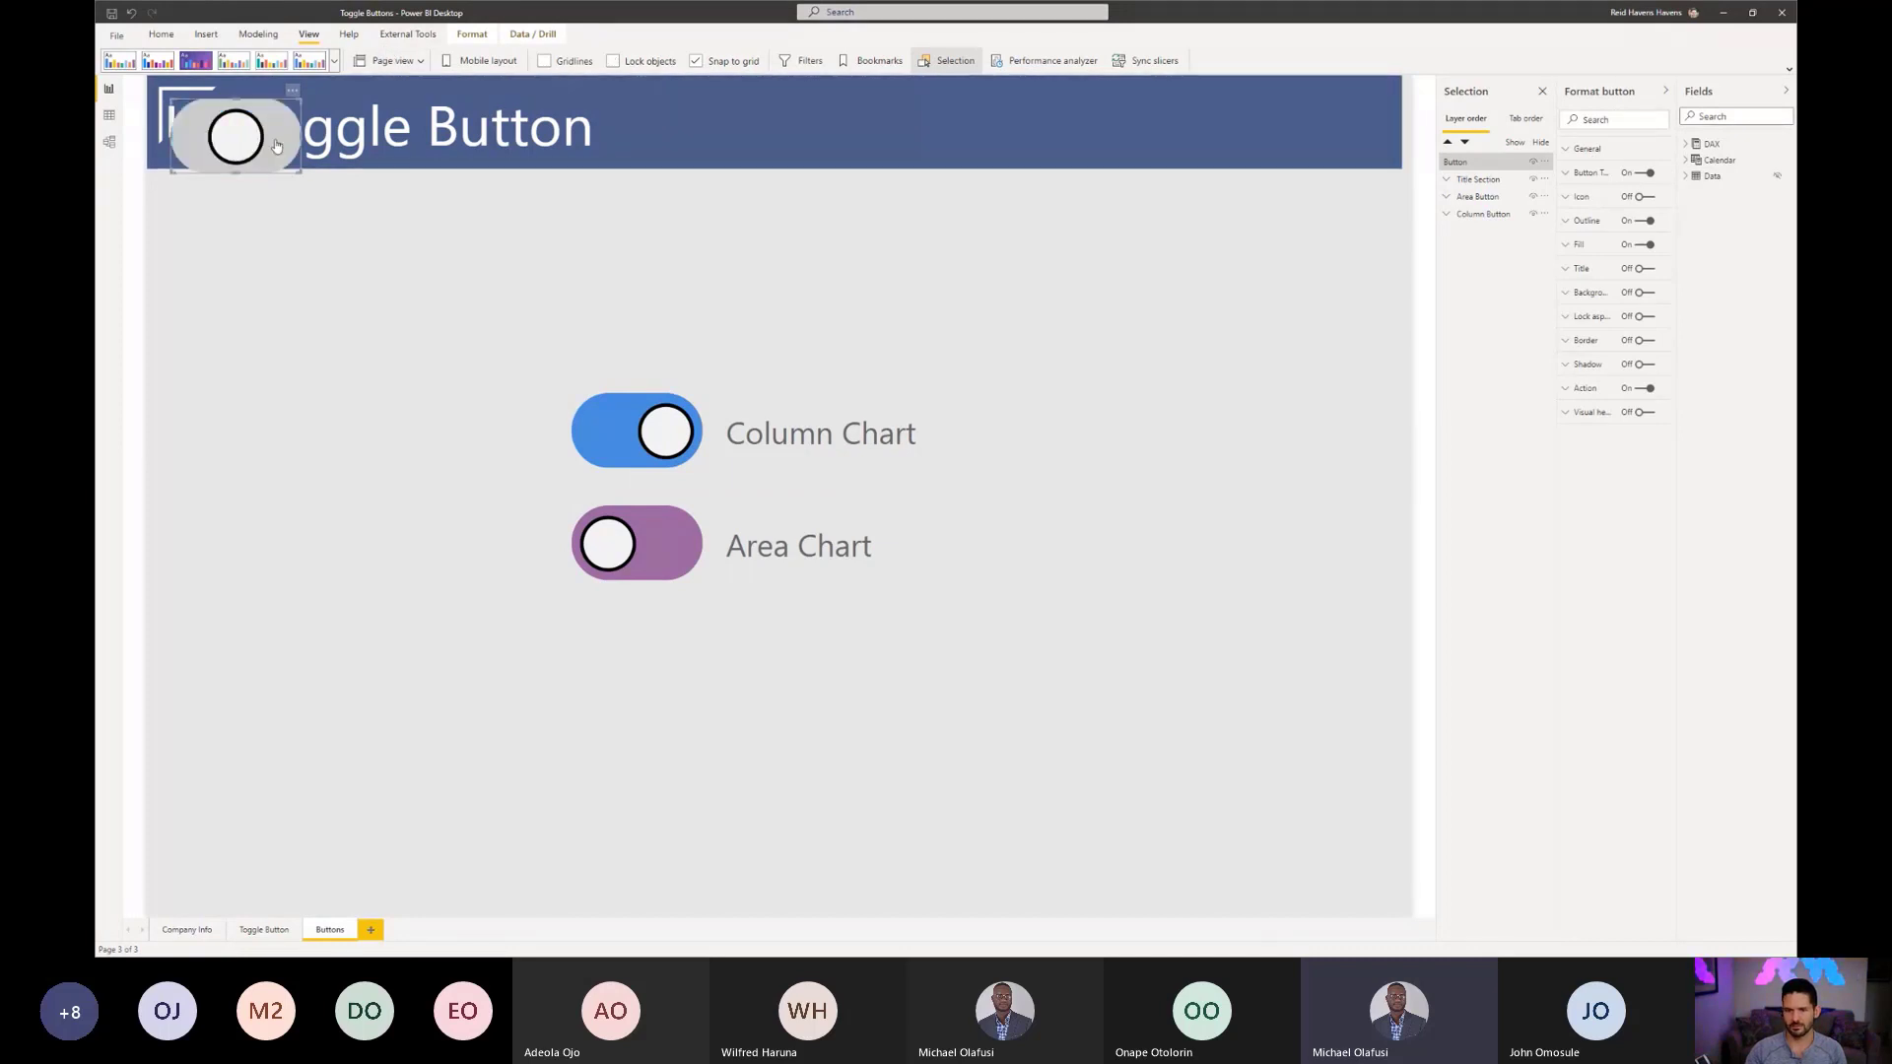
drag(272, 140, 1375, 304)
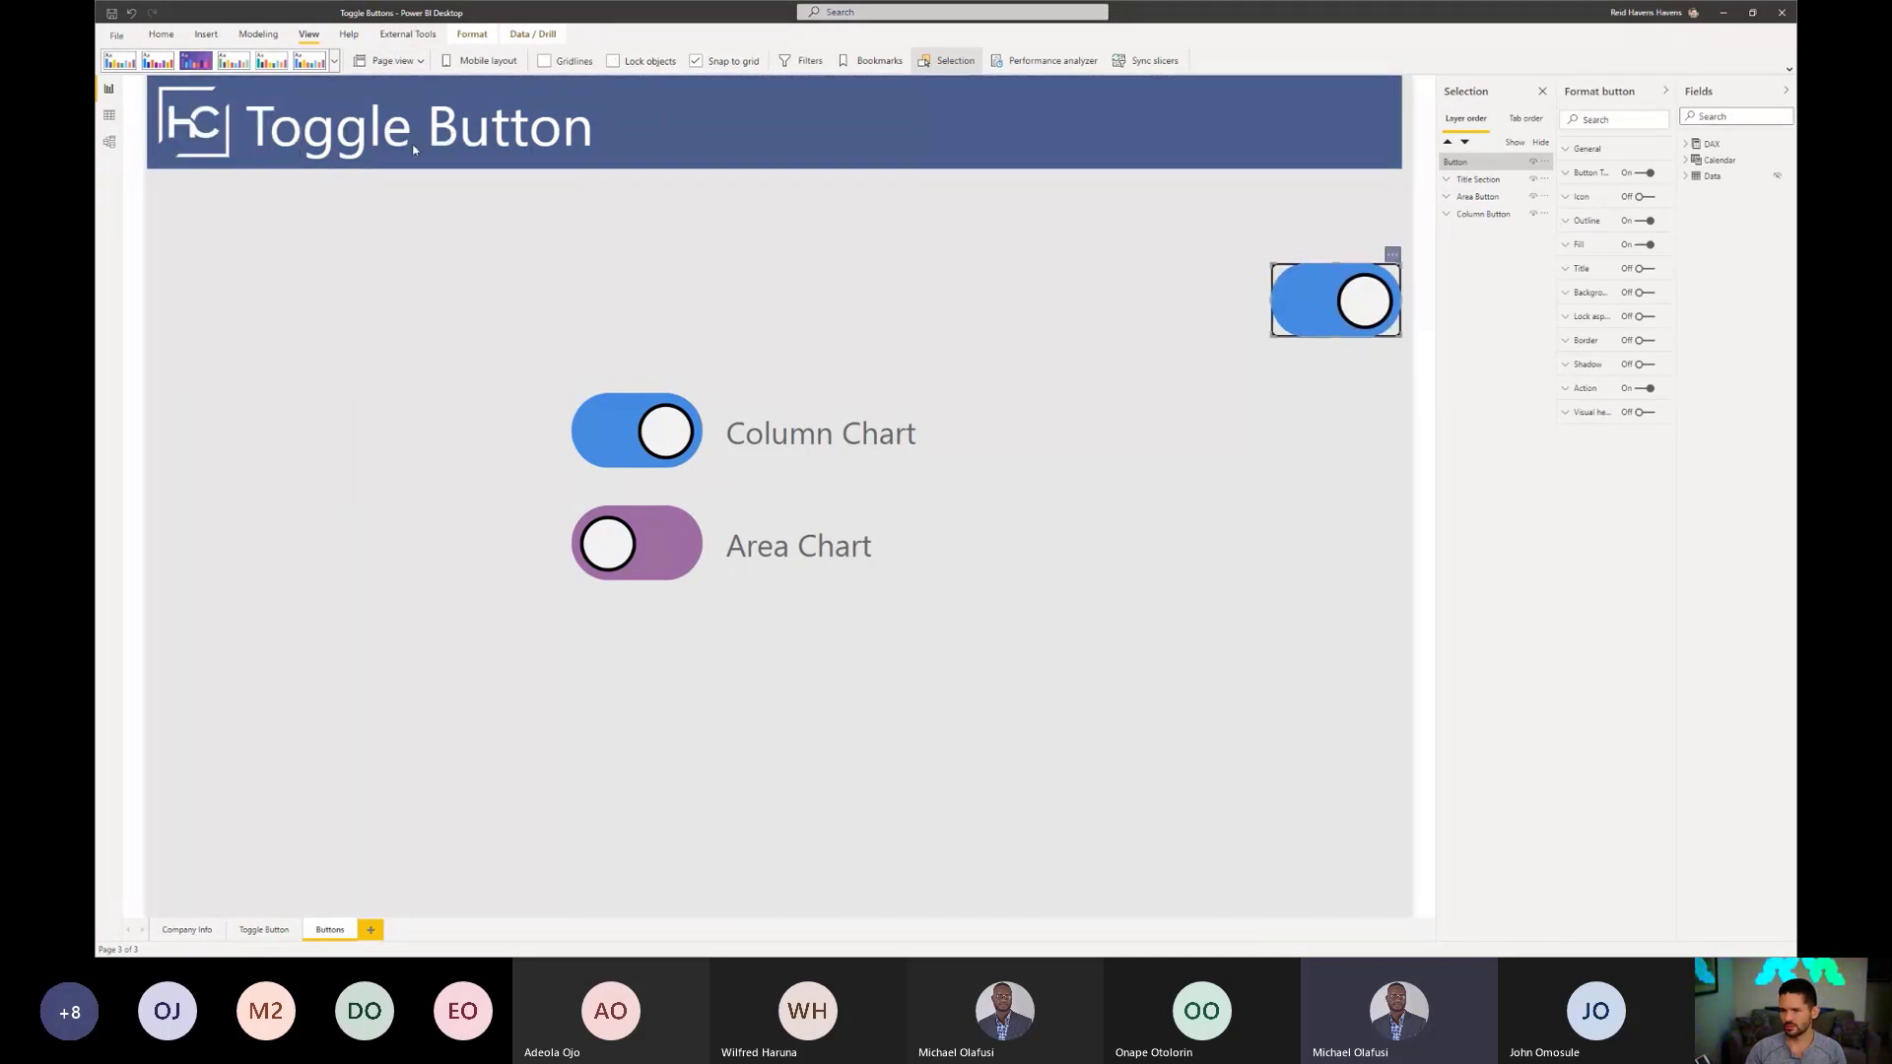
Step: Hide the Selection pane and widen the Format button pane so its setting names are readable
click(1542, 90)
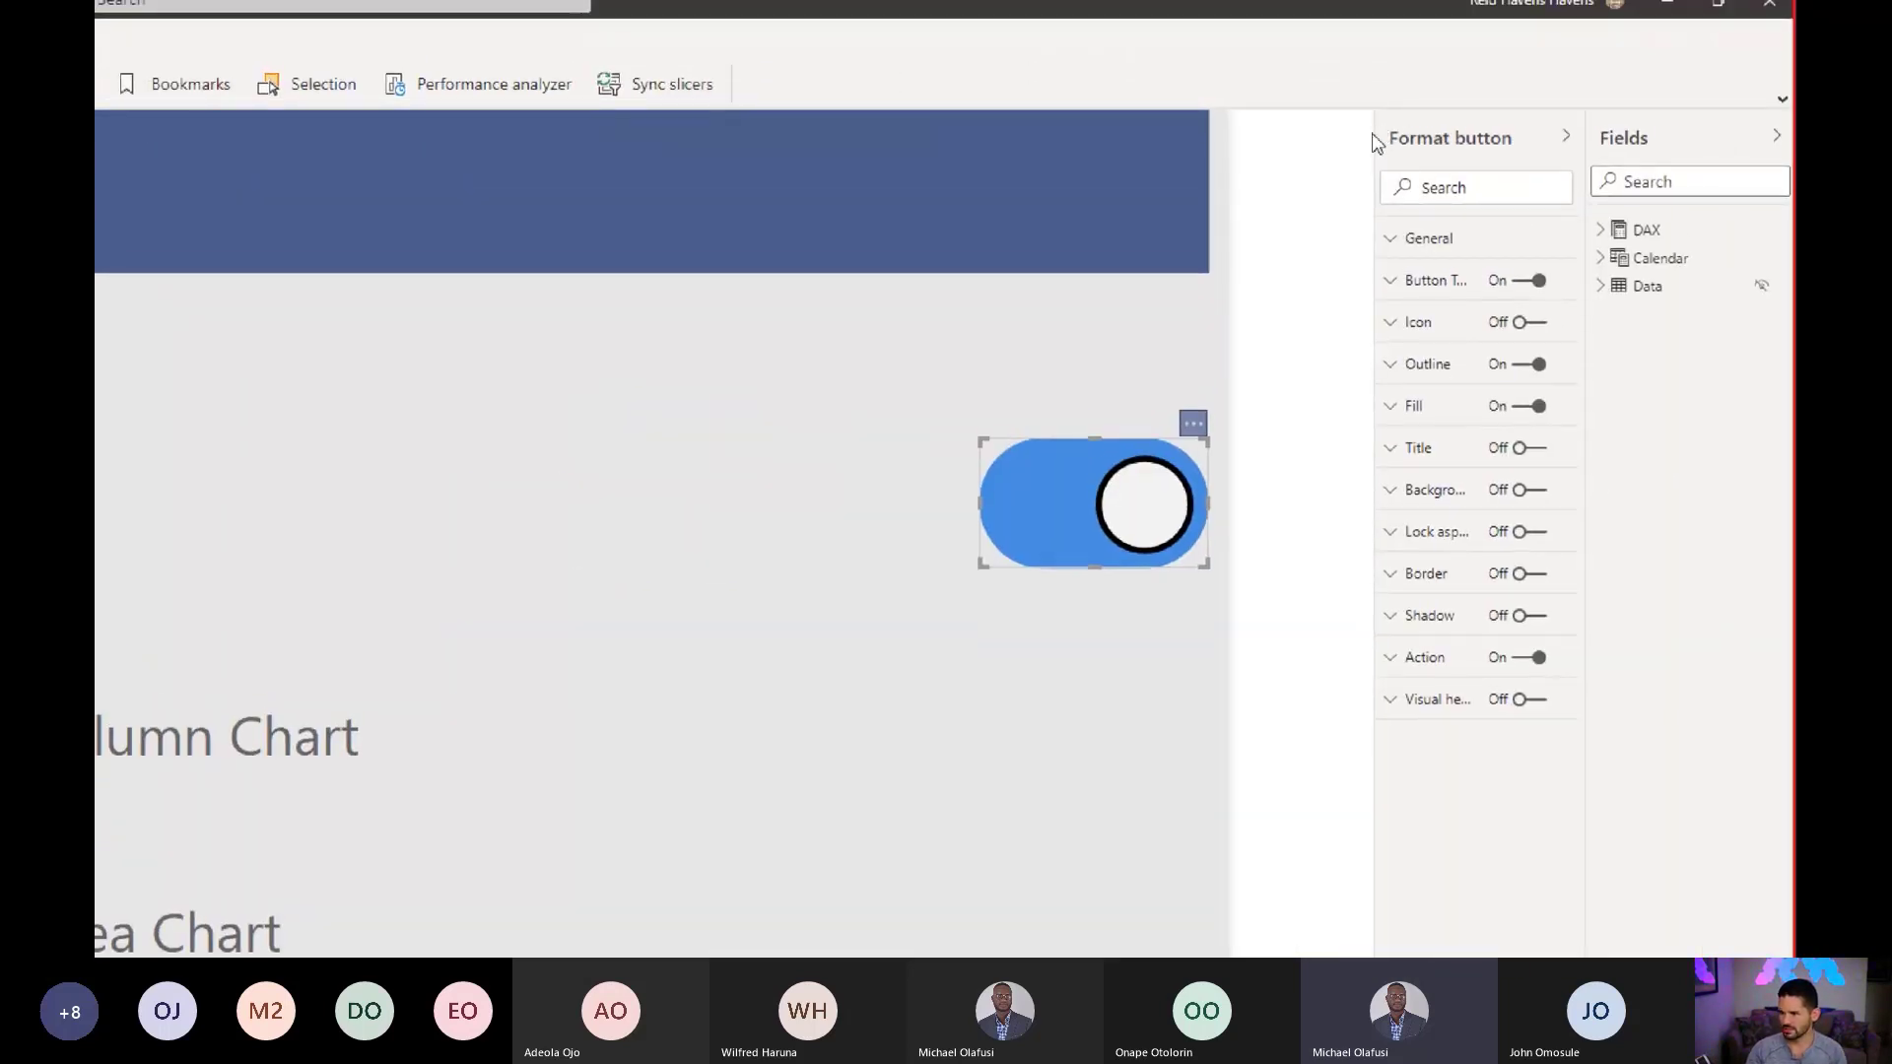
drag(1375, 140, 1340, 130)
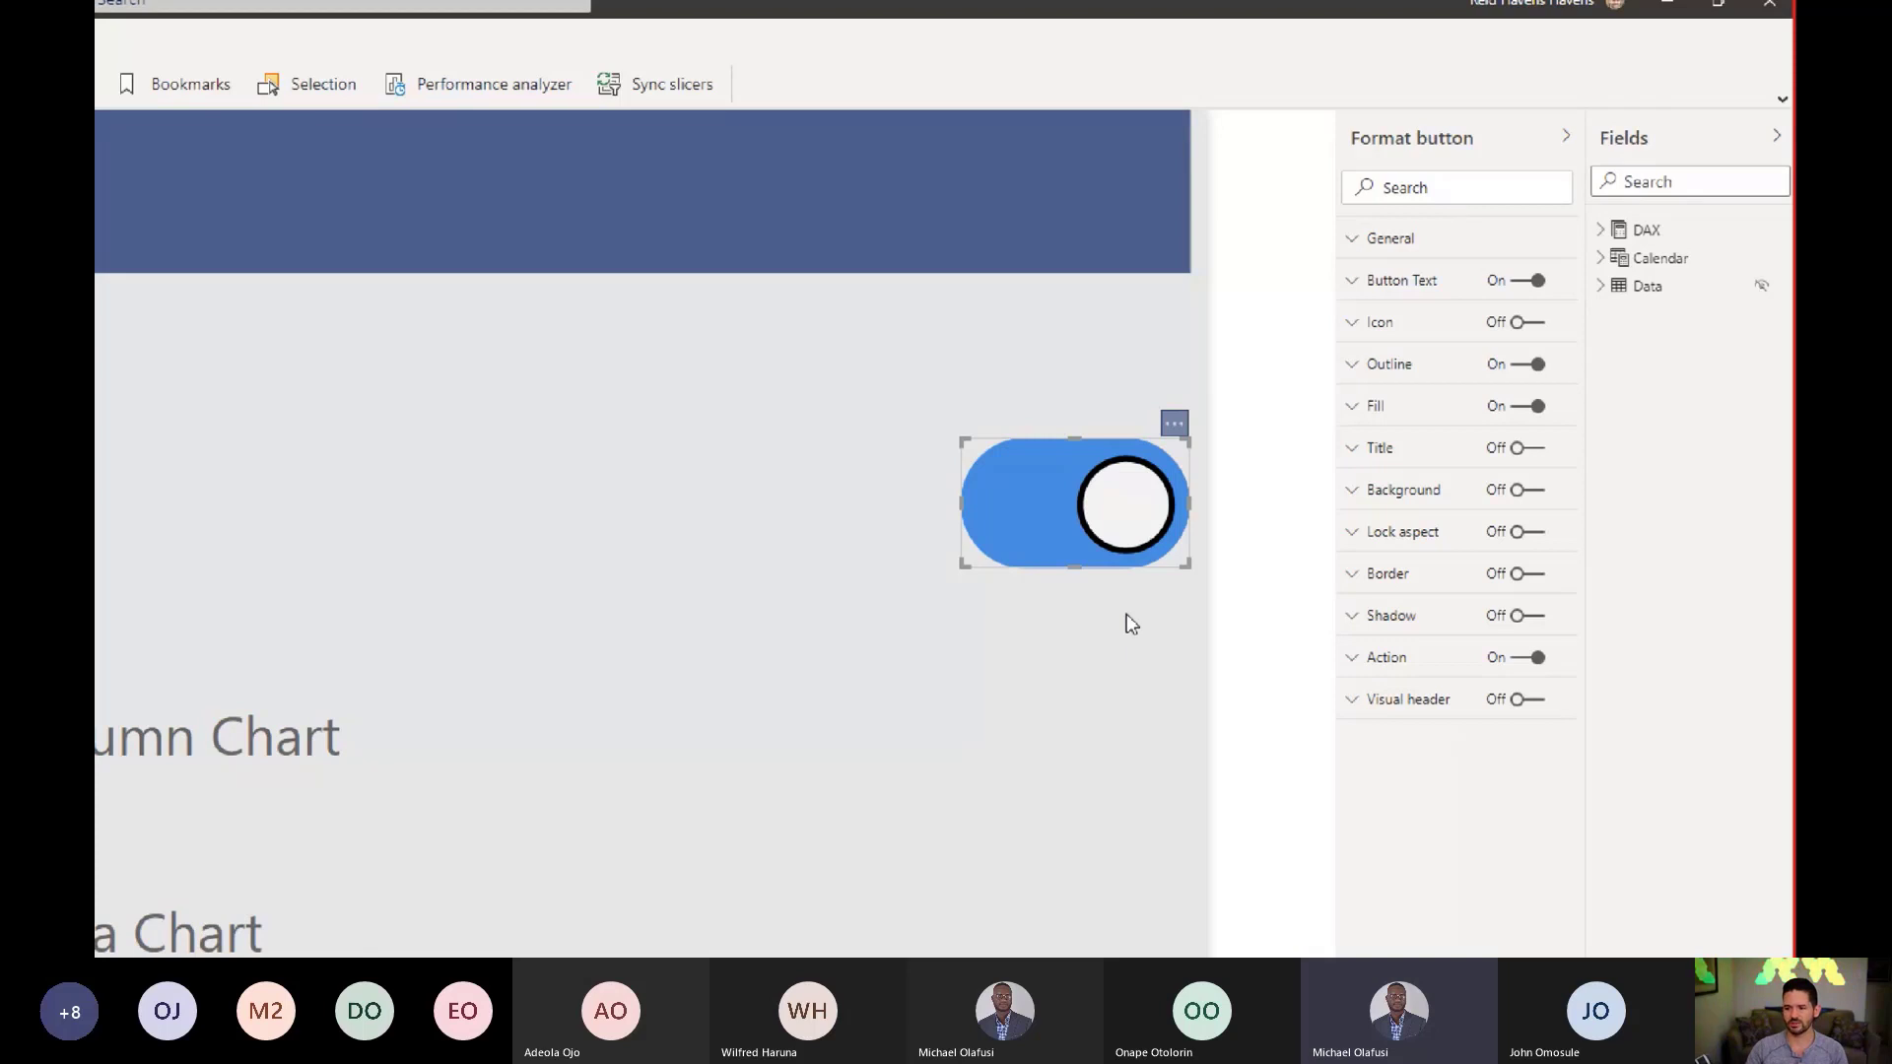
Step: Examine how the copied toggle button and the Area Chart toggle react when pointed at and activated
click(1051, 517)
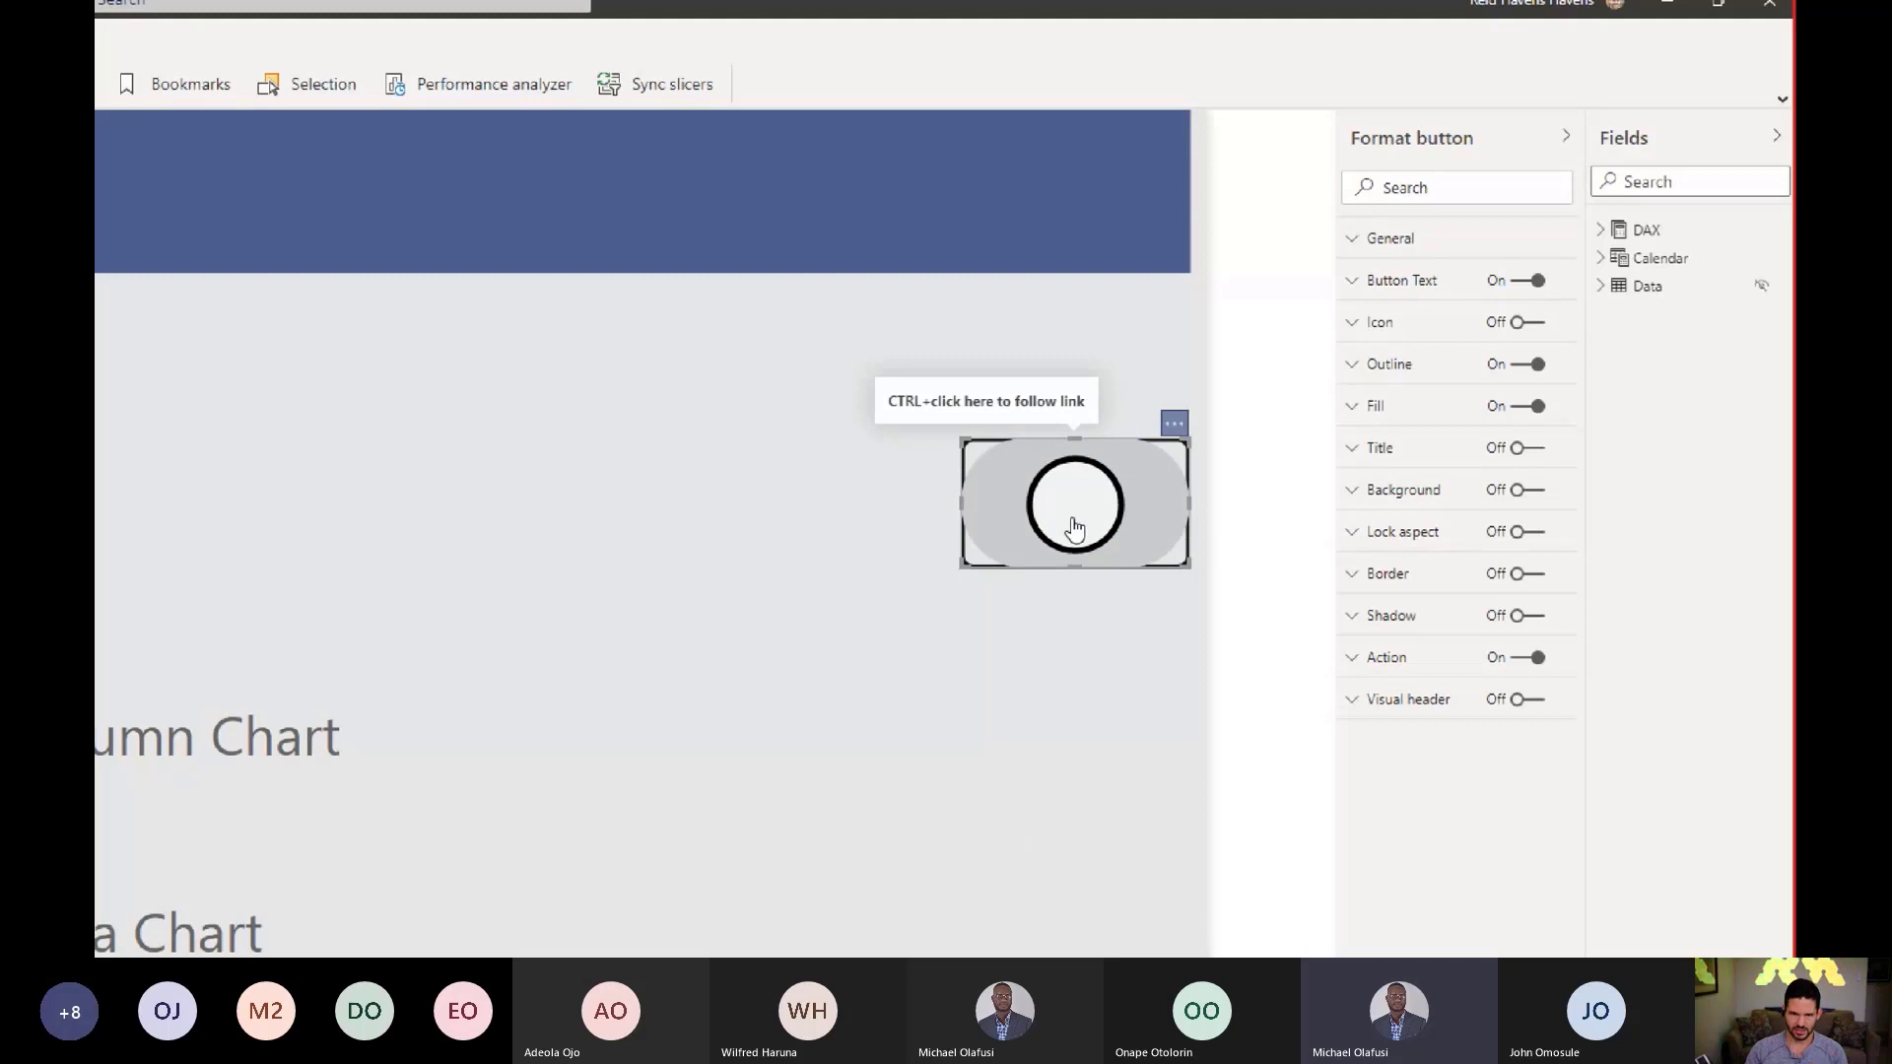
click(1075, 529)
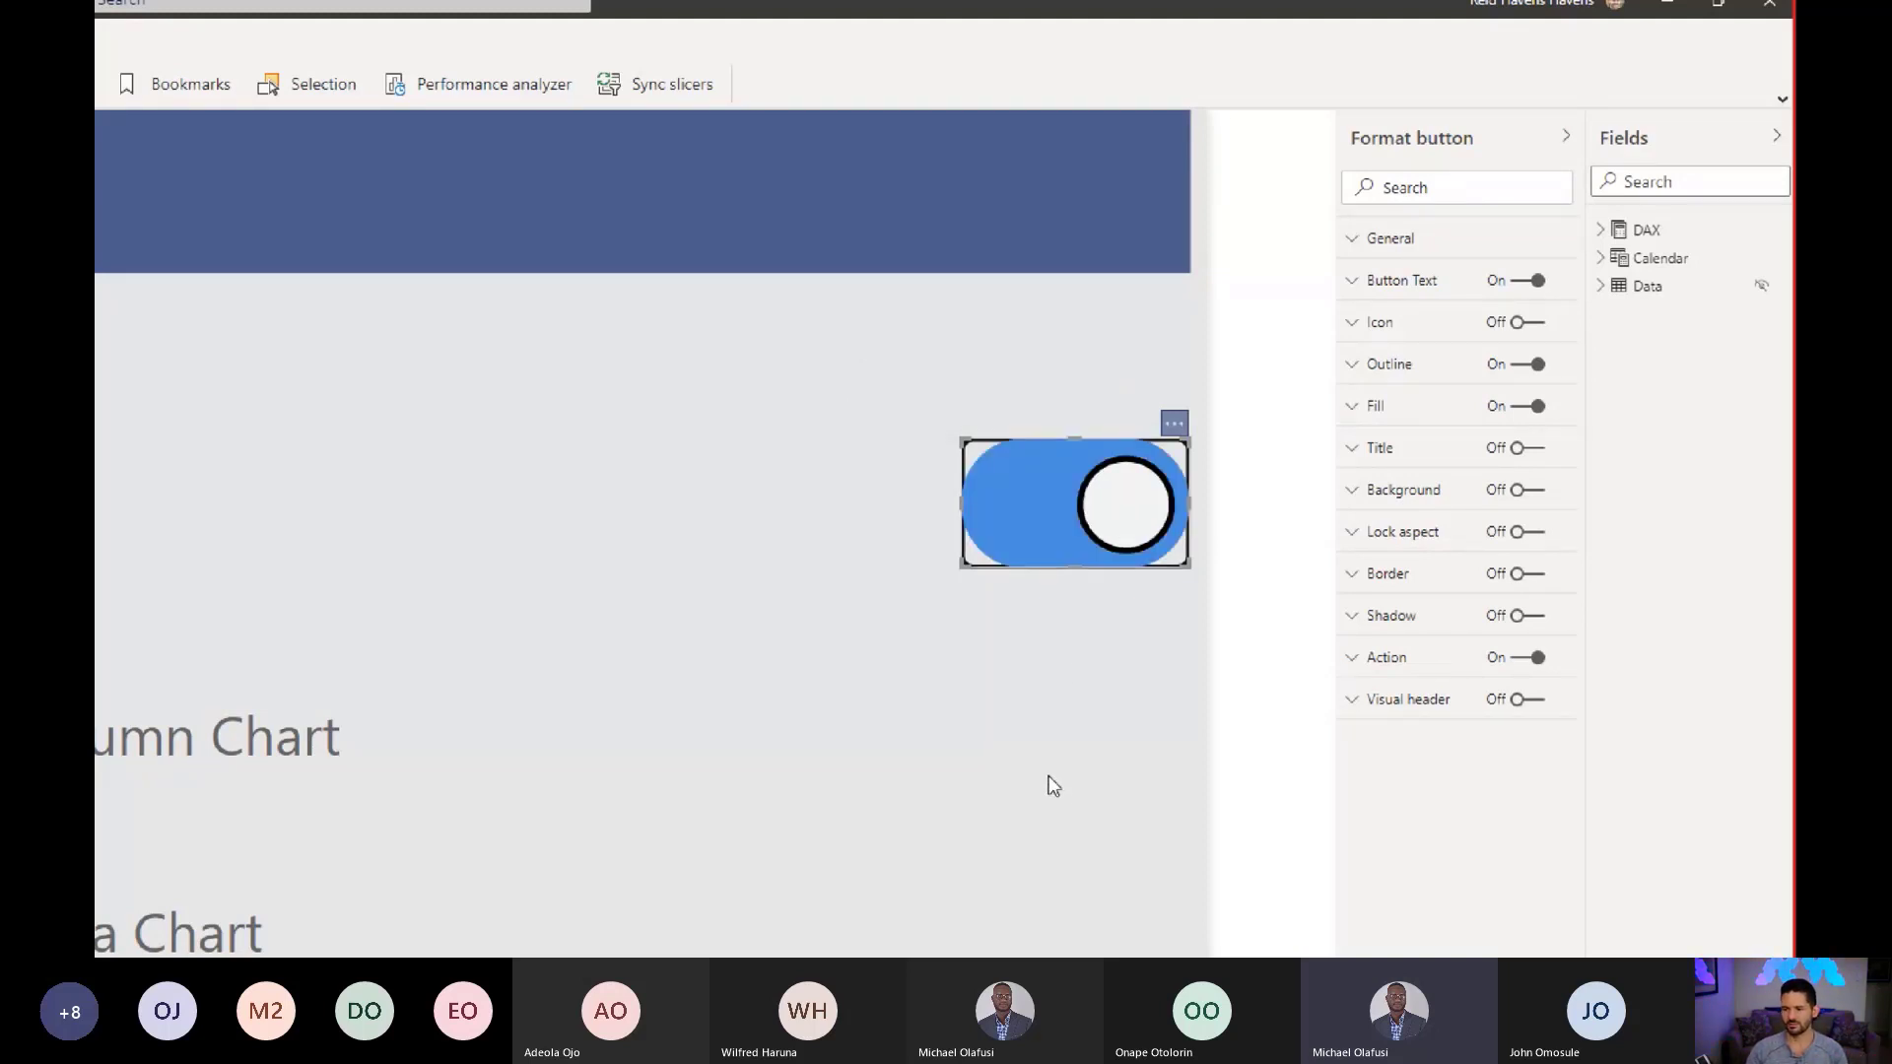
click(1094, 552)
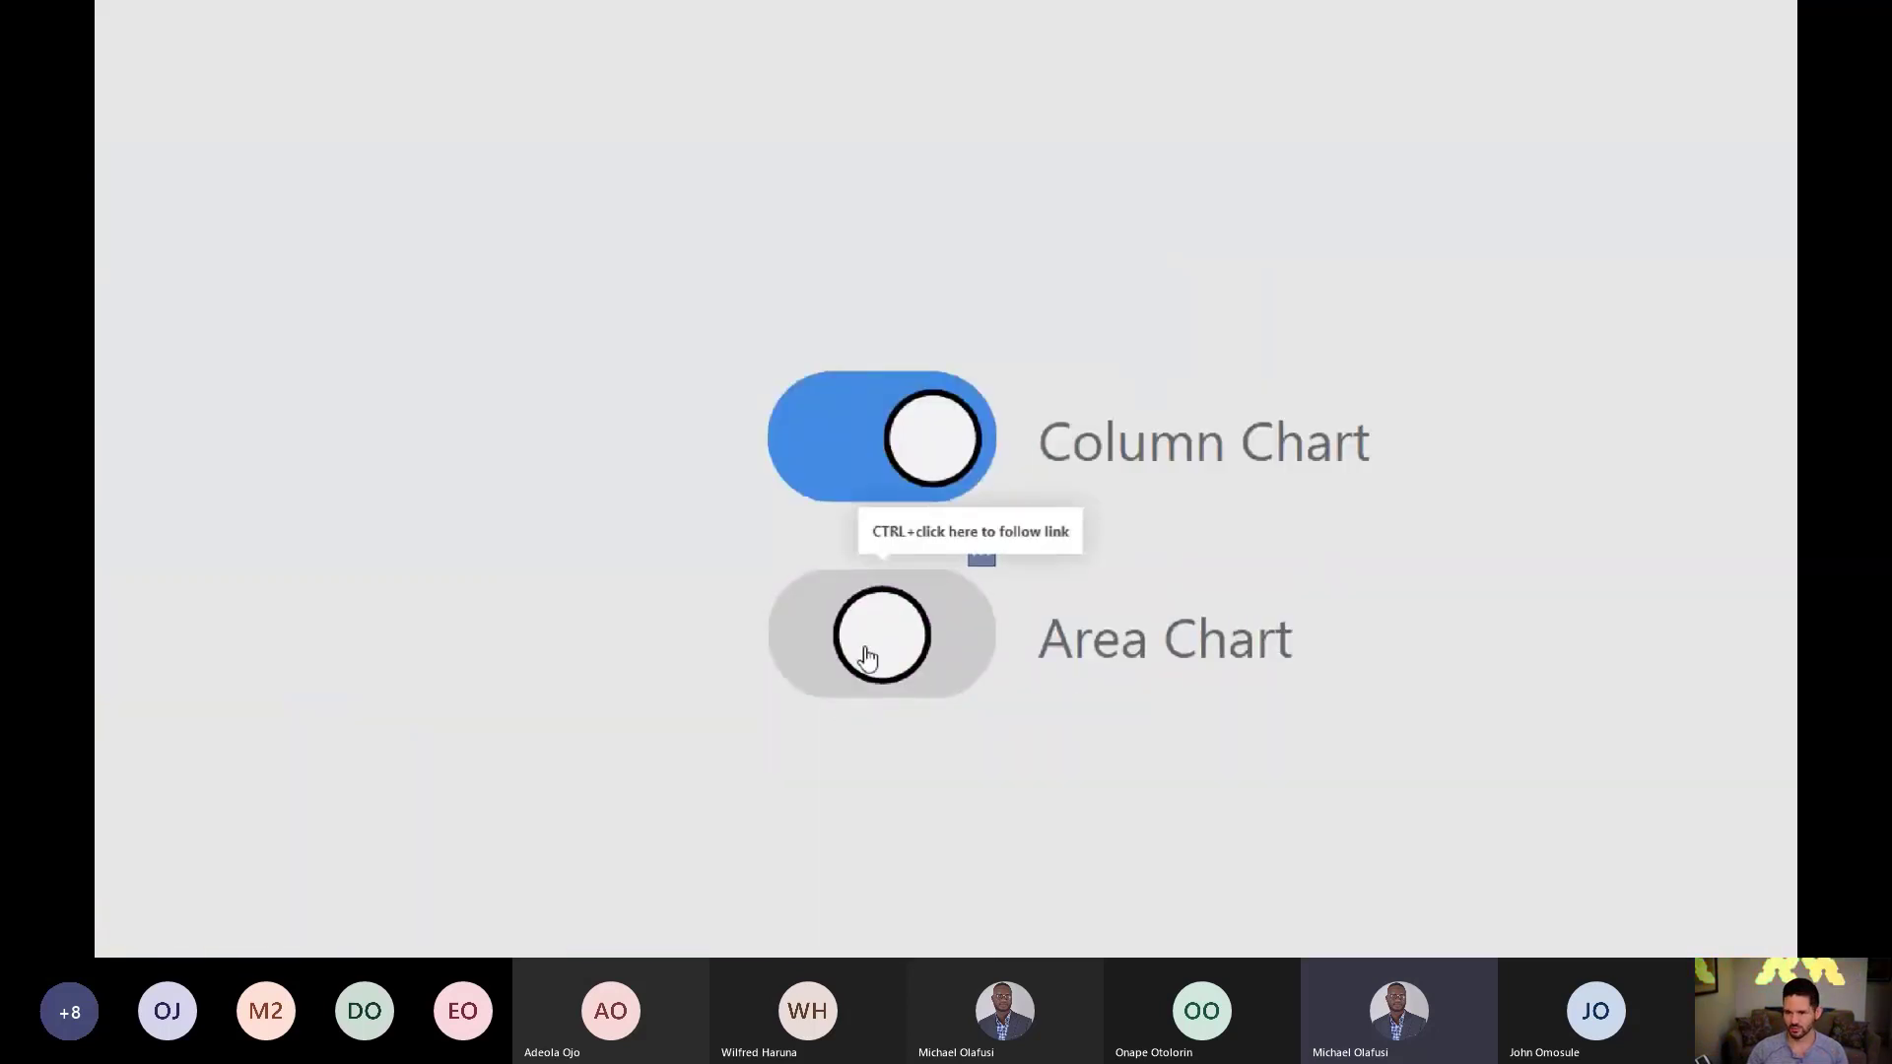
ctrl+click(867, 659)
ctrl+click(875, 643)
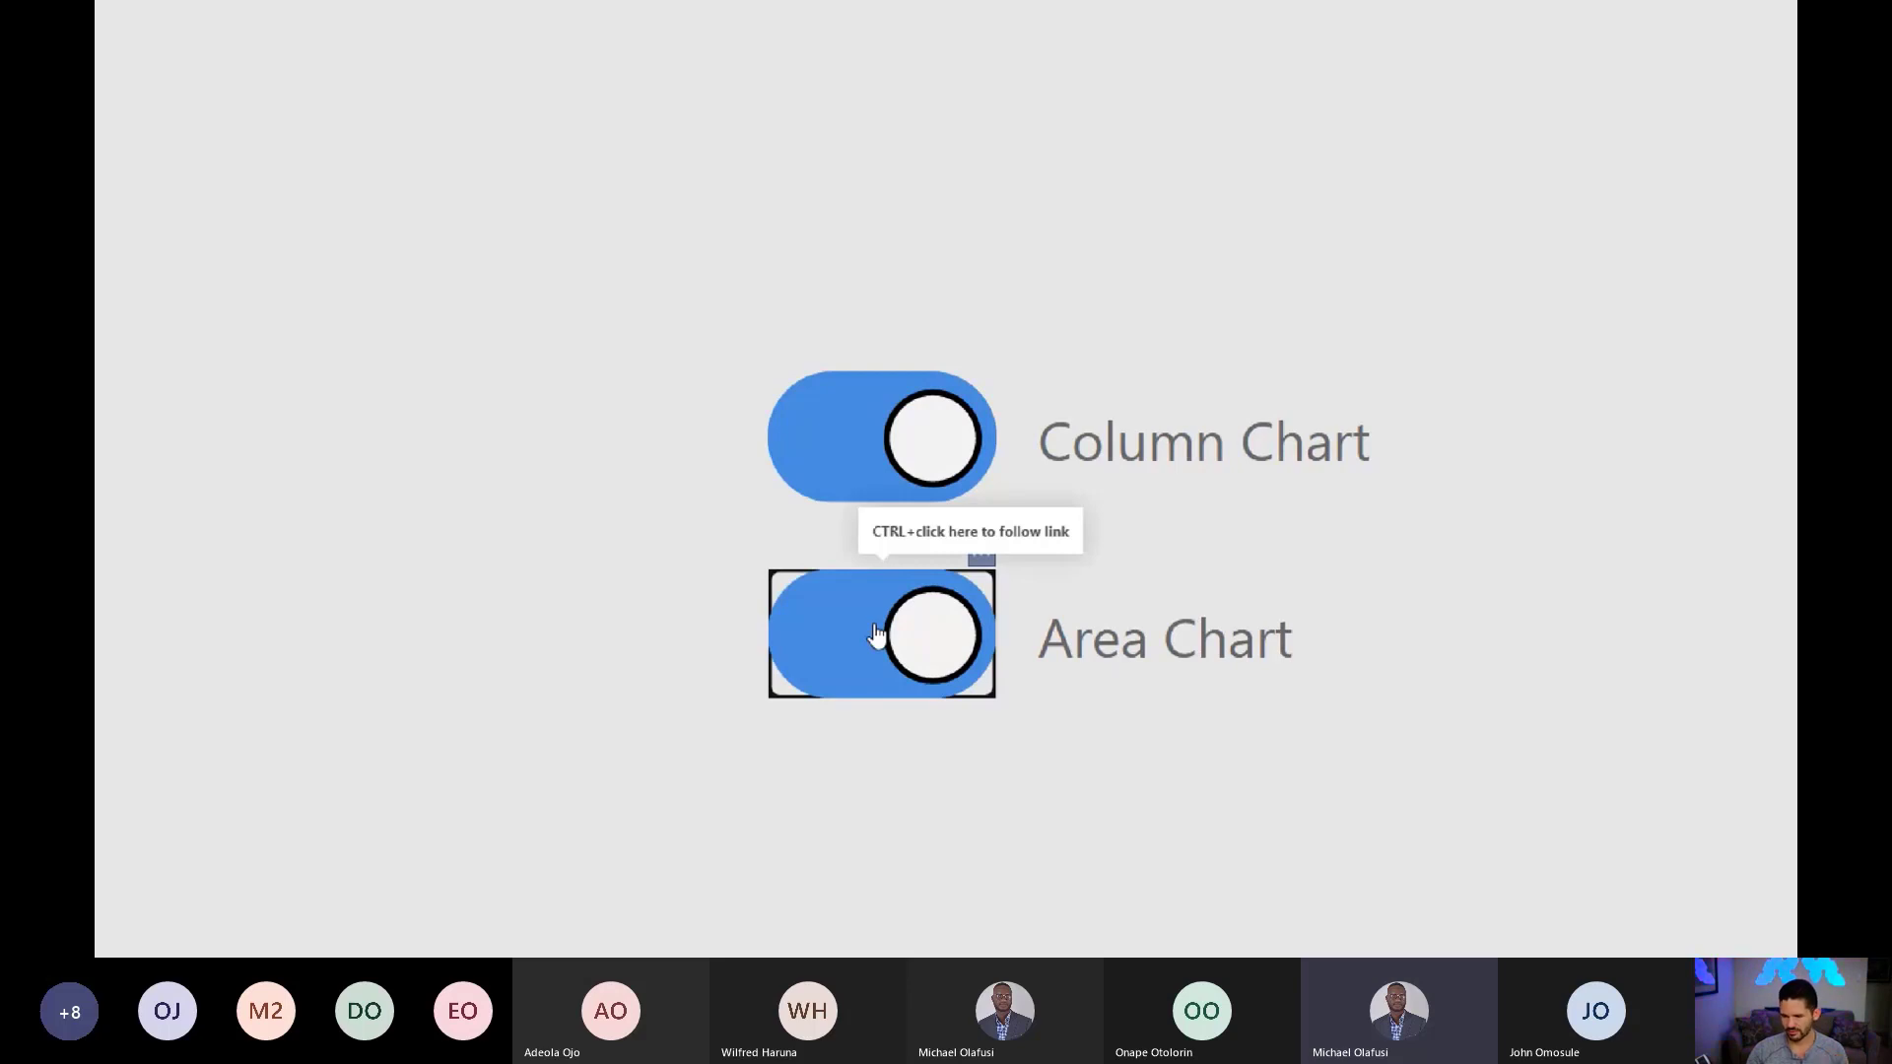
ctrl+click(875, 636)
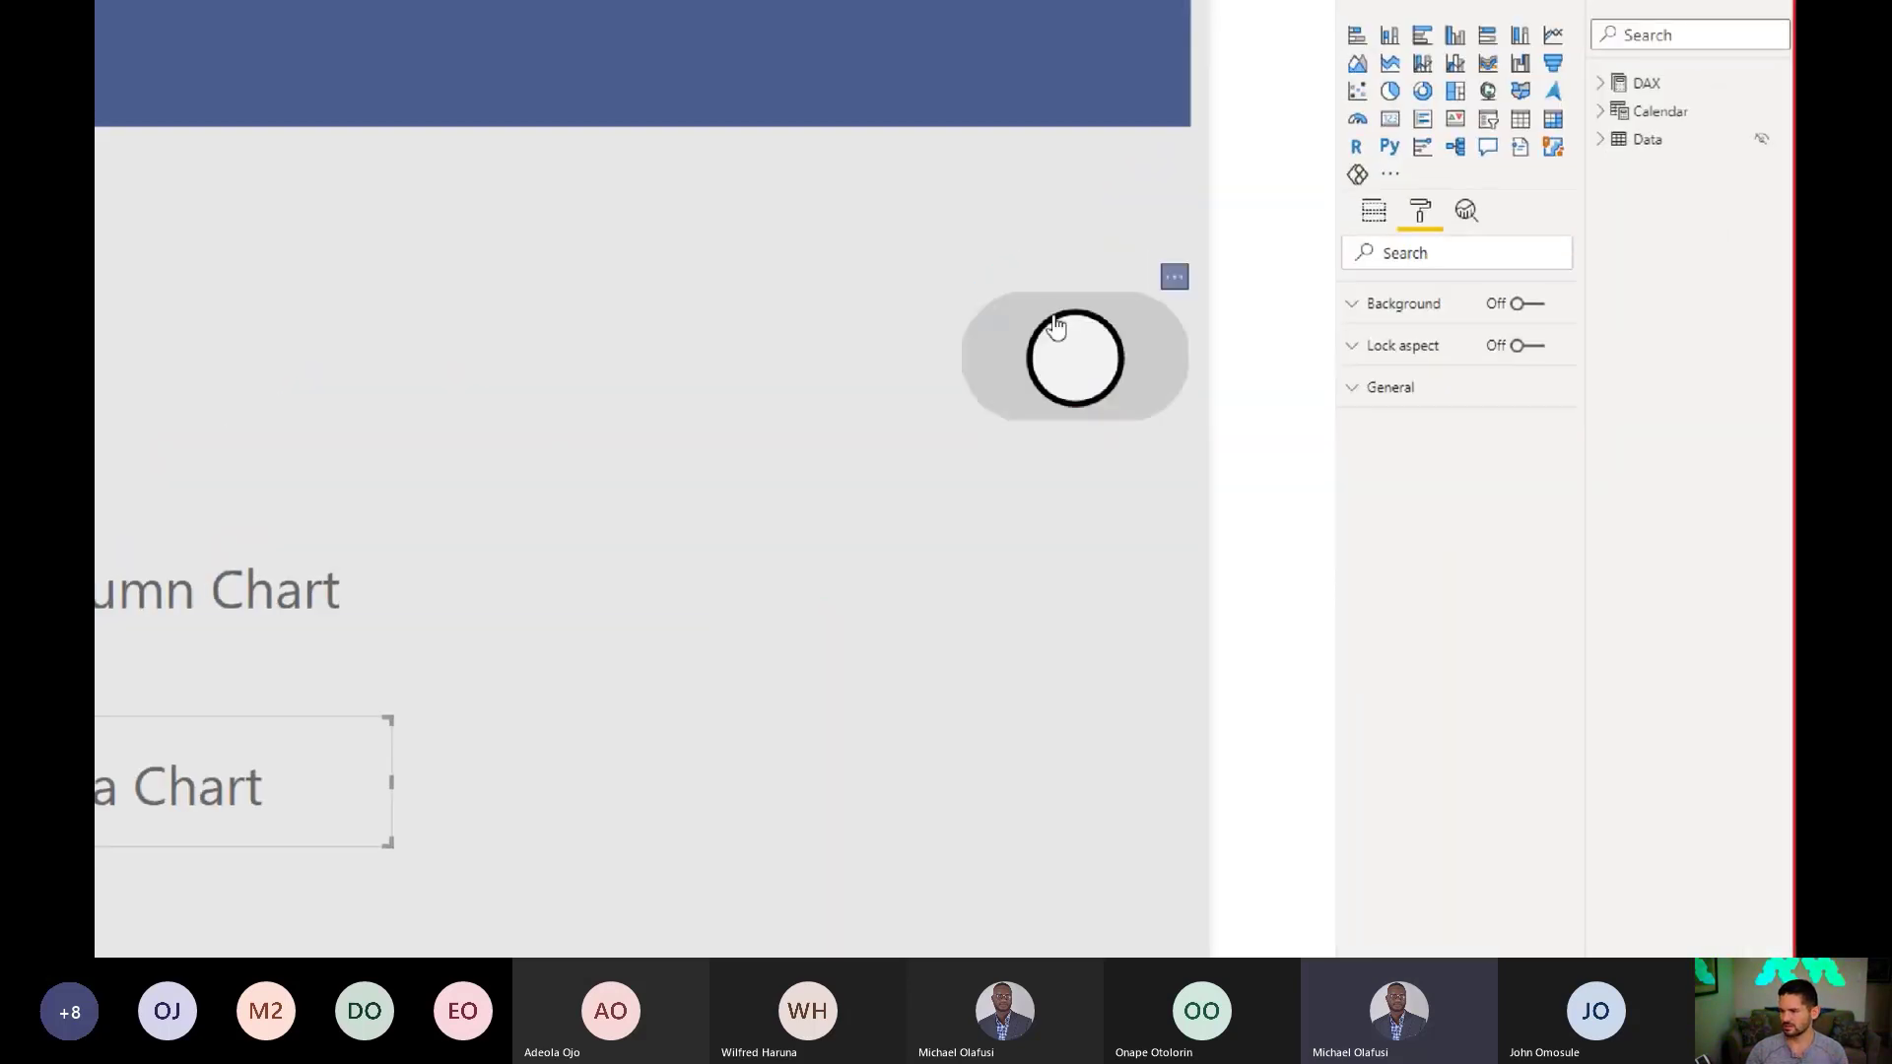
ctrl+click(1030, 355)
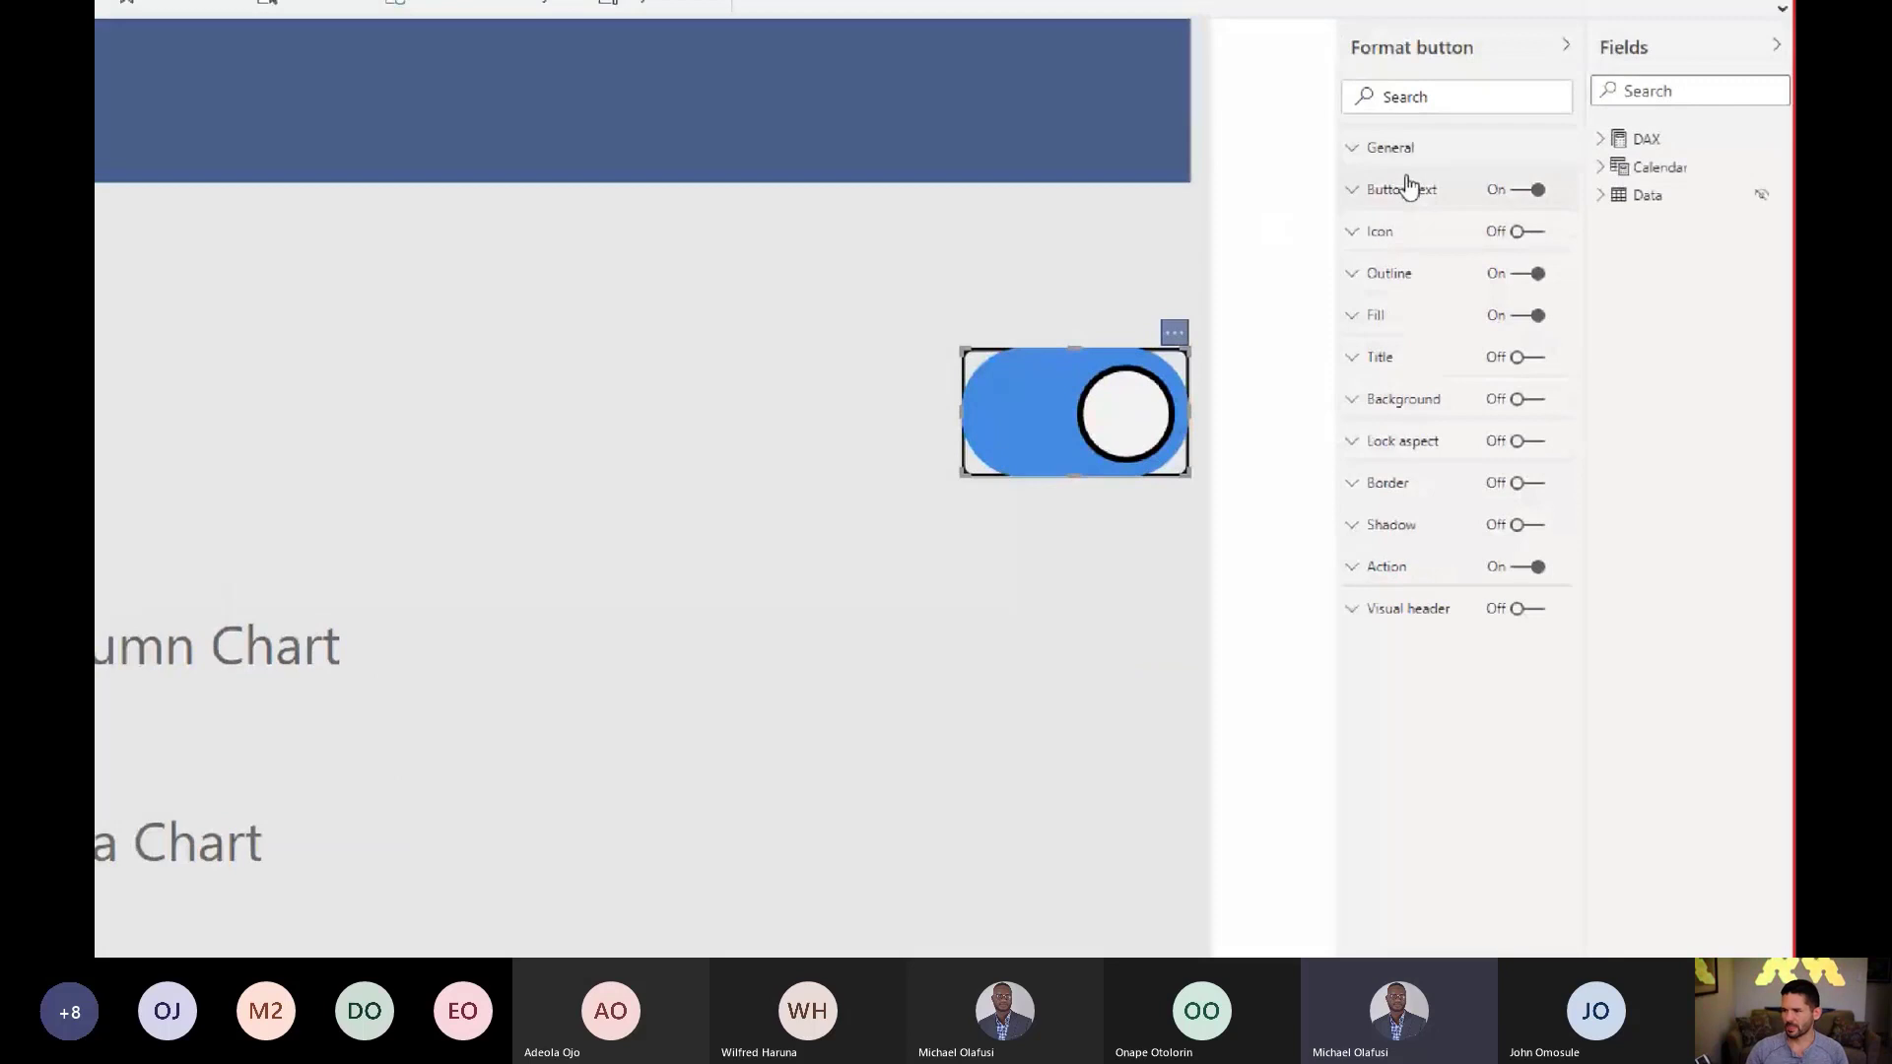
Step: Show the copied button's Button Text settings for the default state and the list of available states
click(1404, 134)
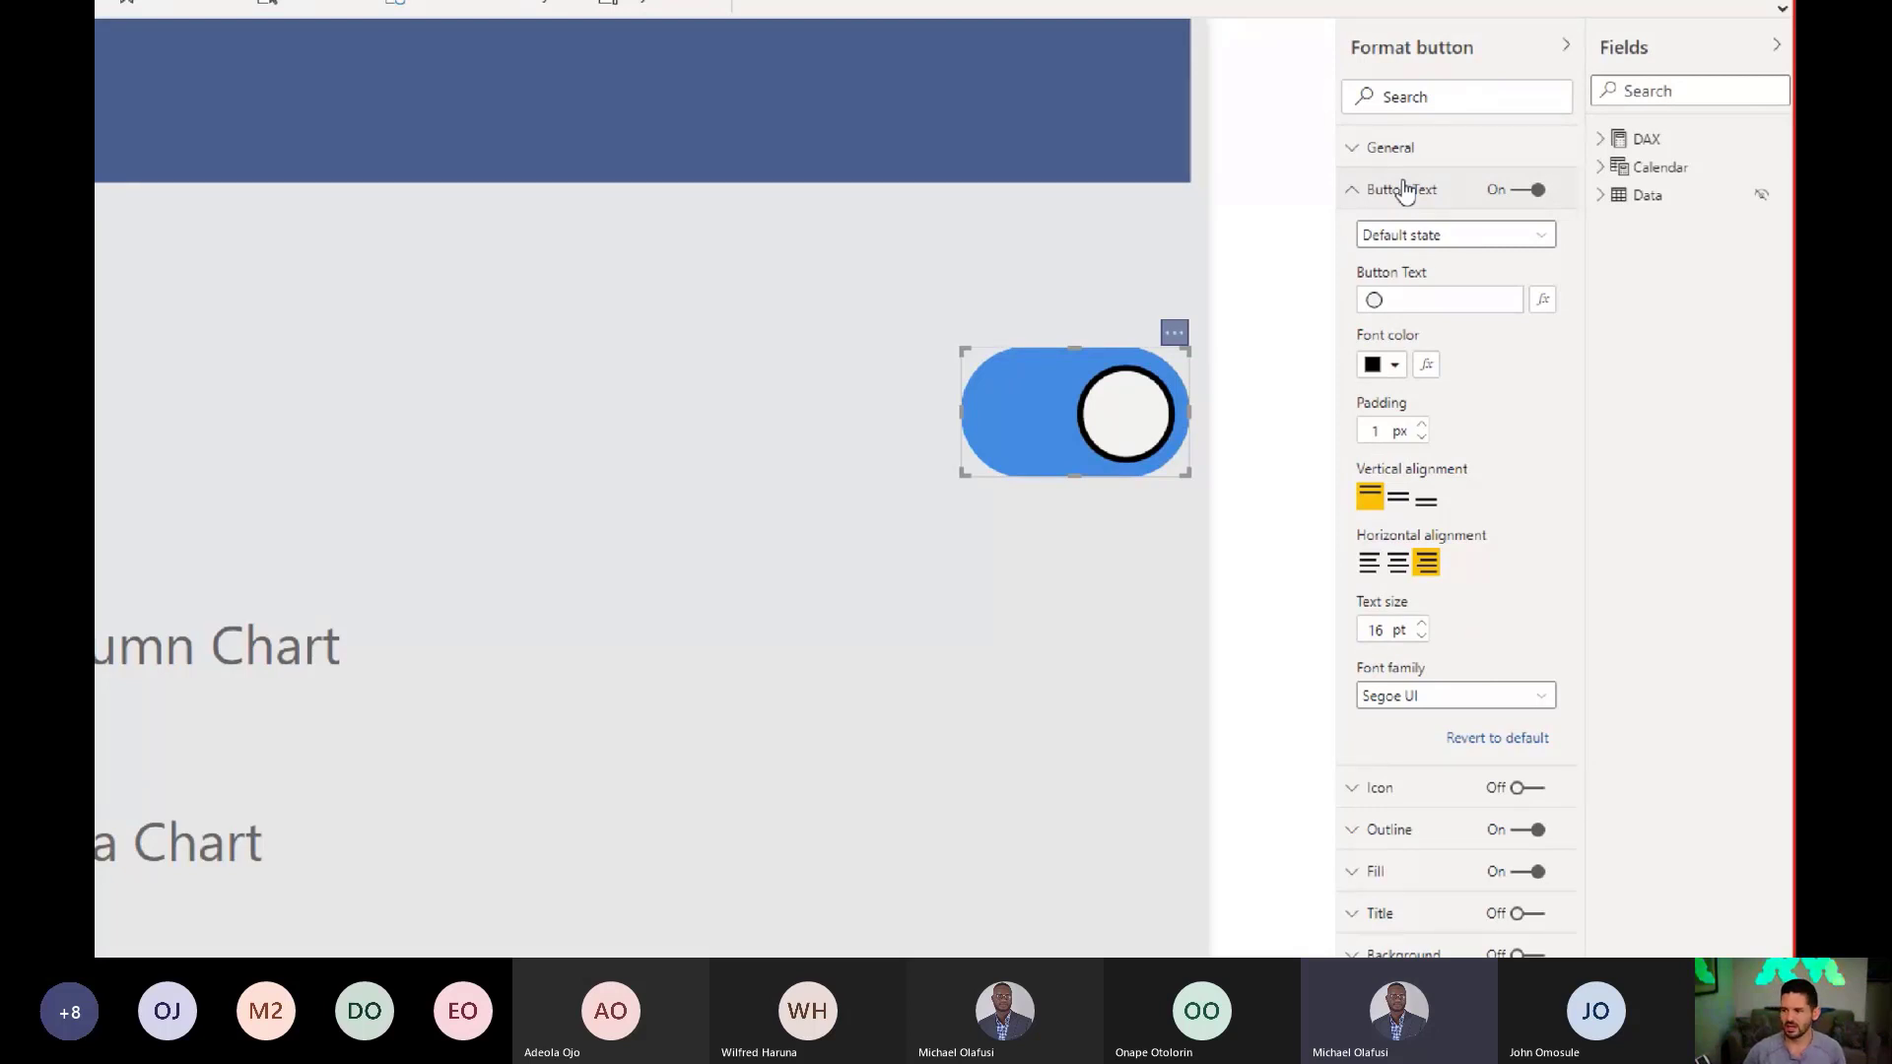
click(1443, 239)
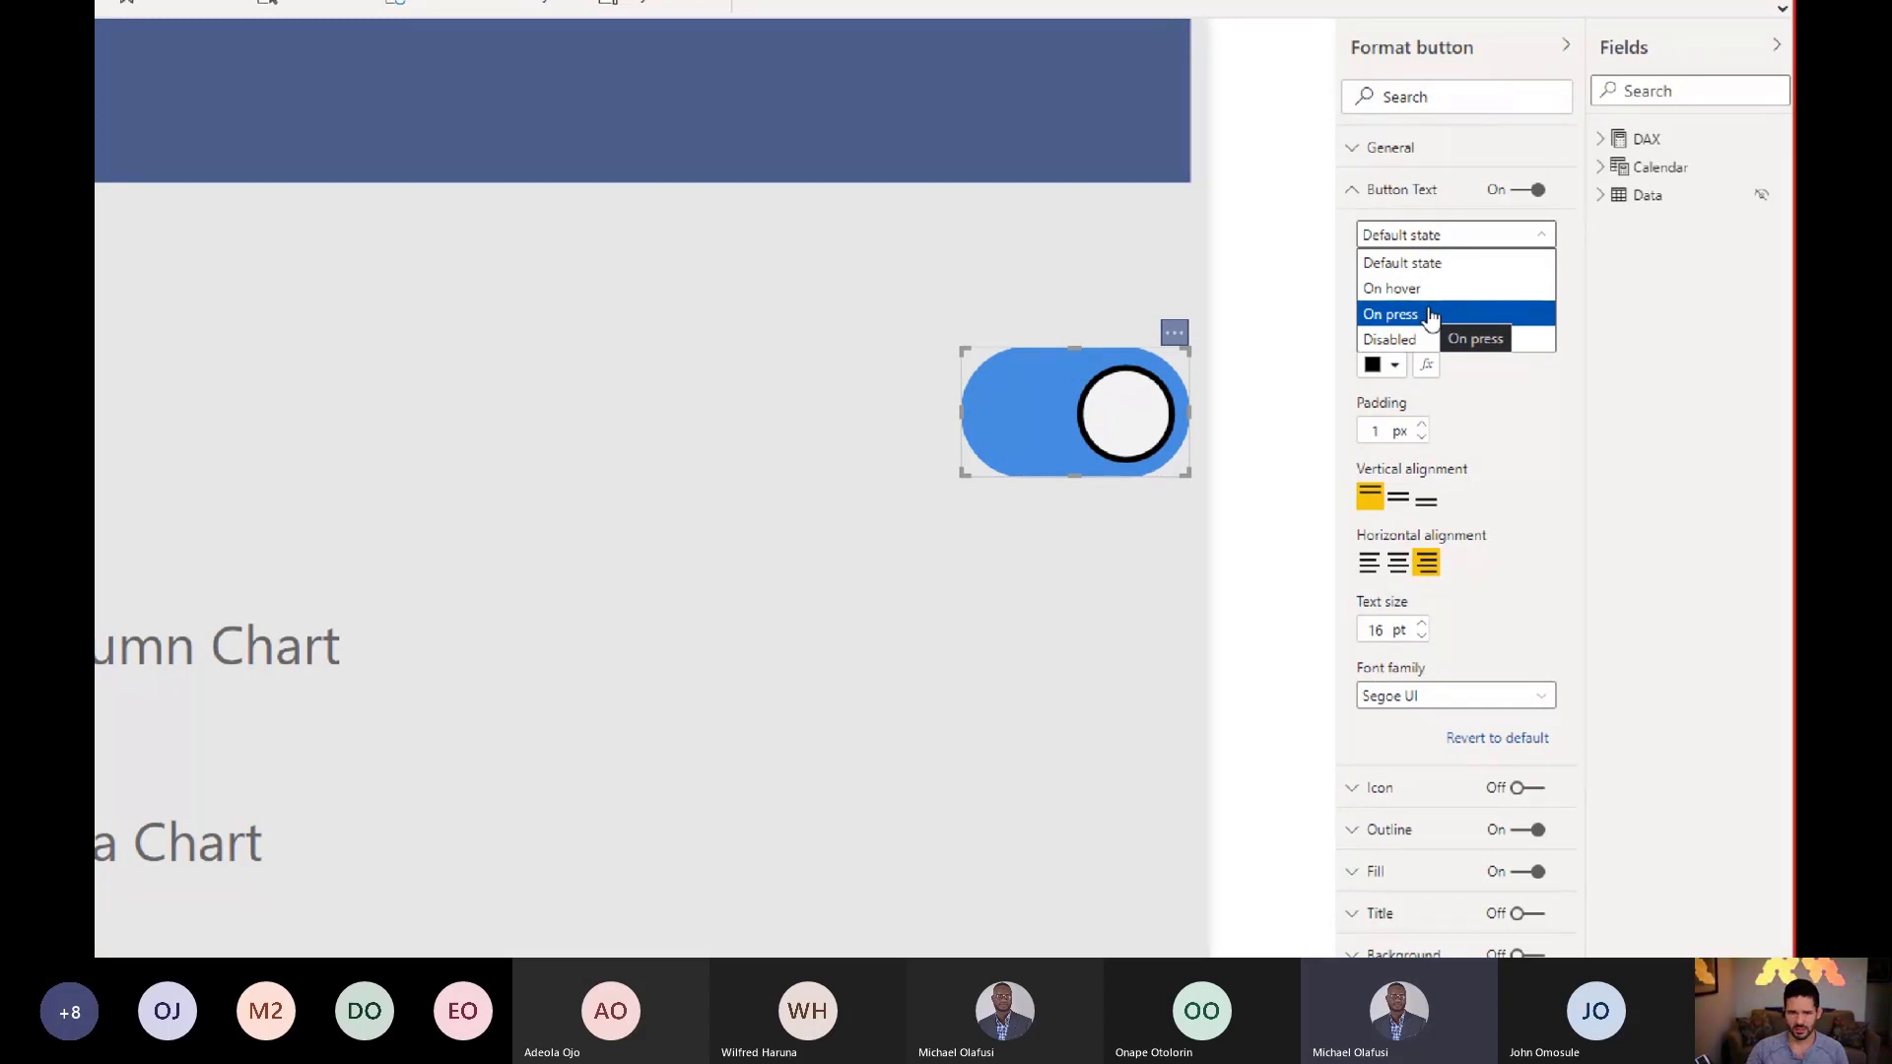
click(1439, 242)
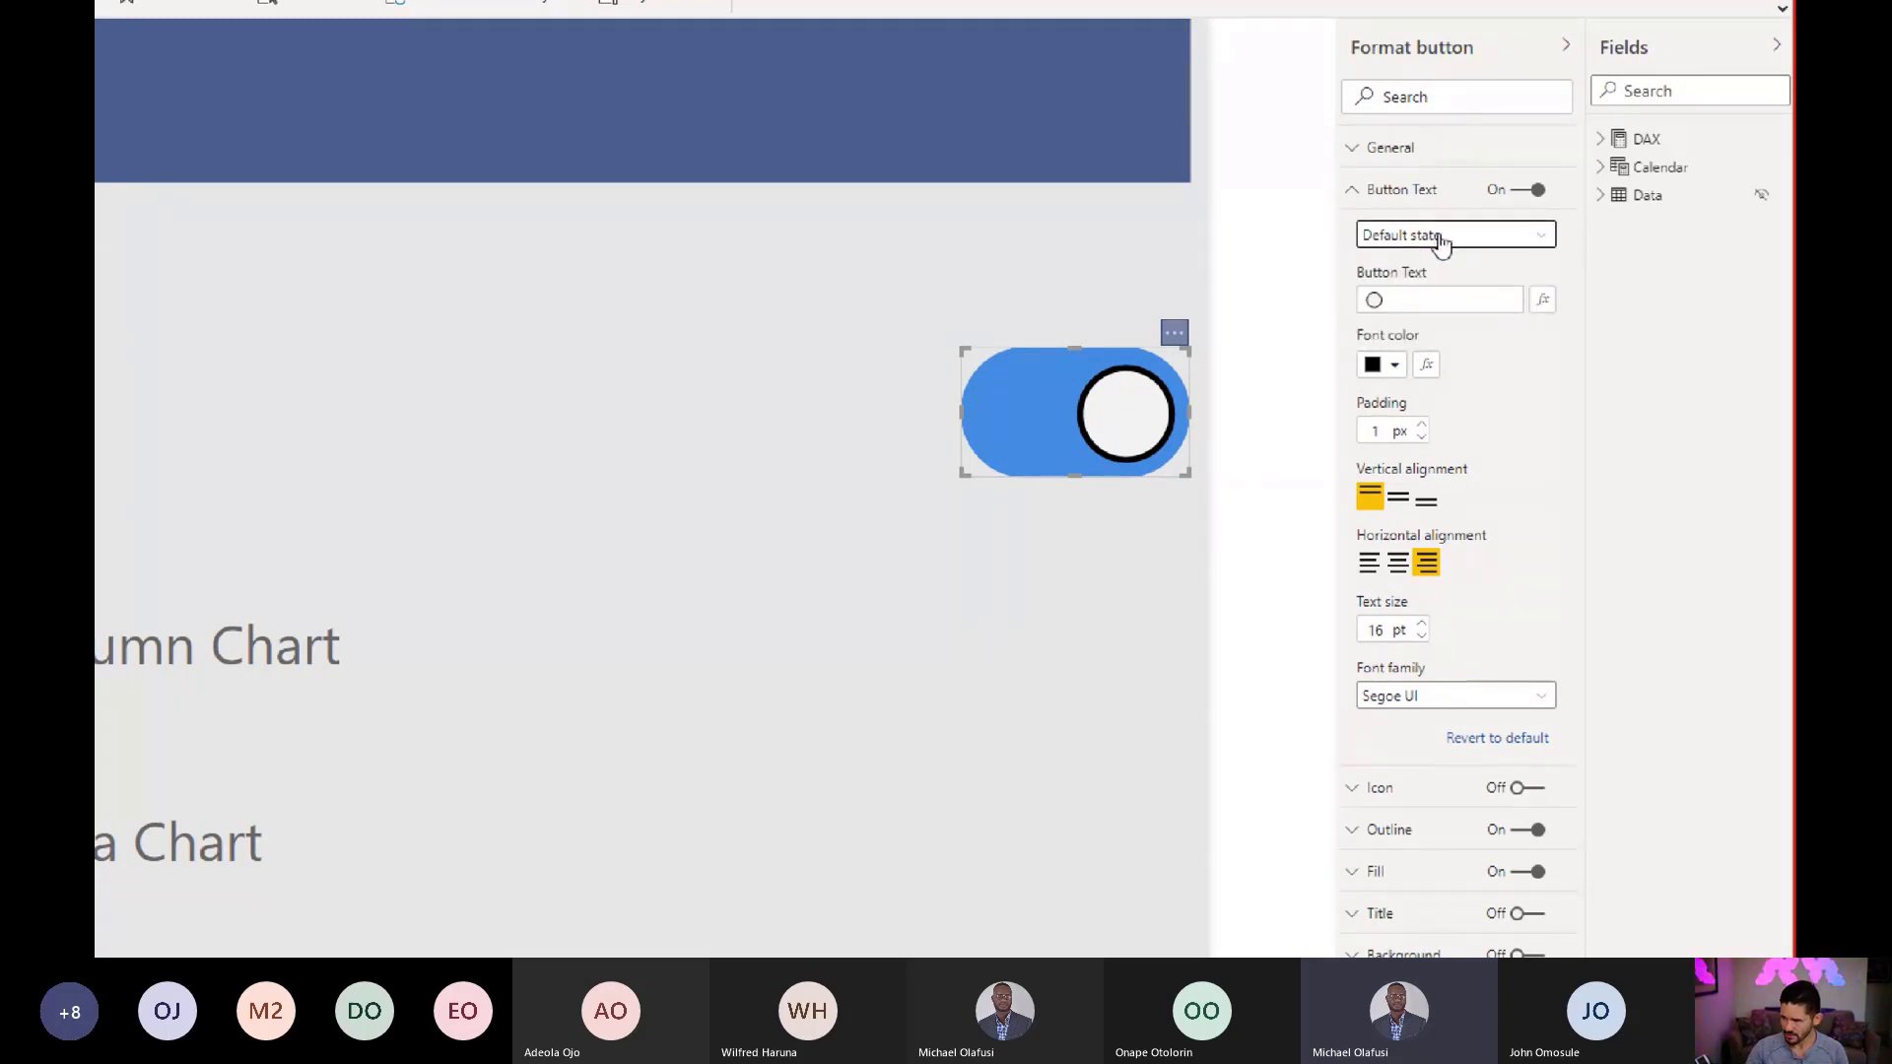
Step: Search the emoji picker for "circle" from the default-state button text, and remove the search word leaving only the original circle character
click(1412, 298)
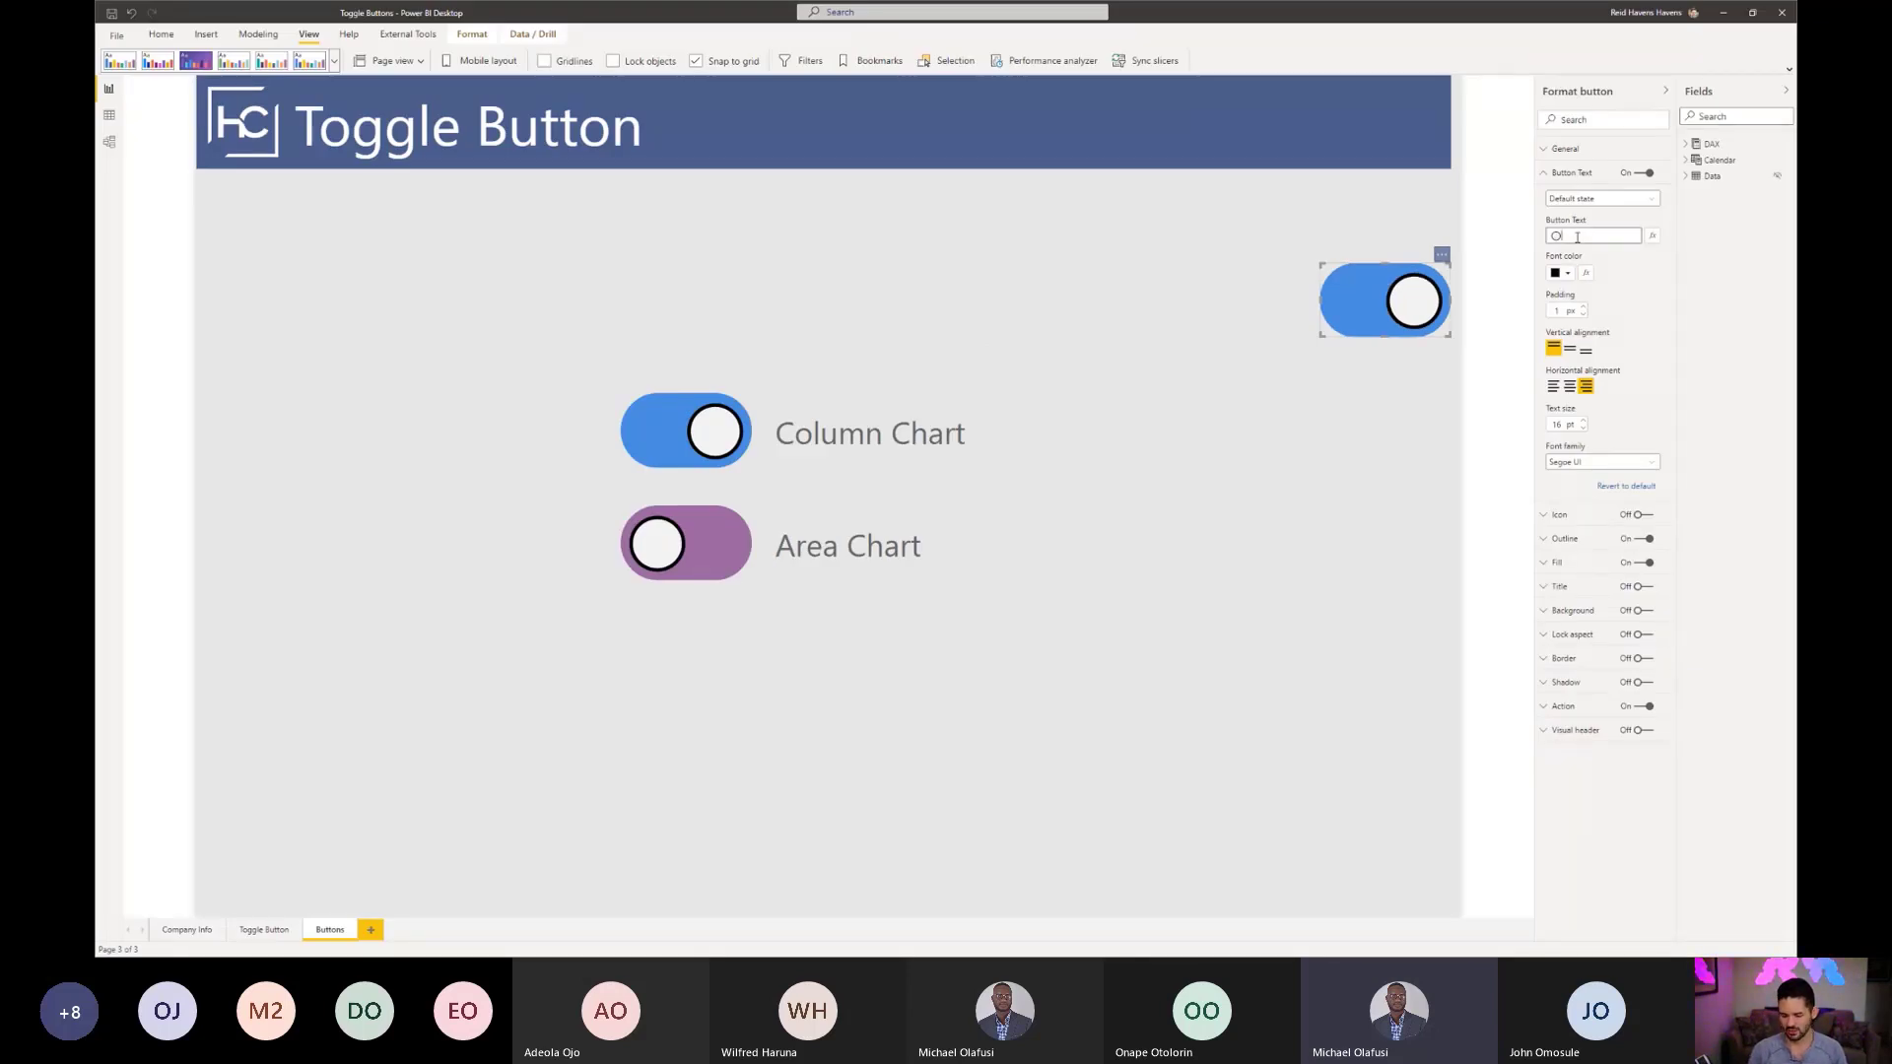
key(super+period)
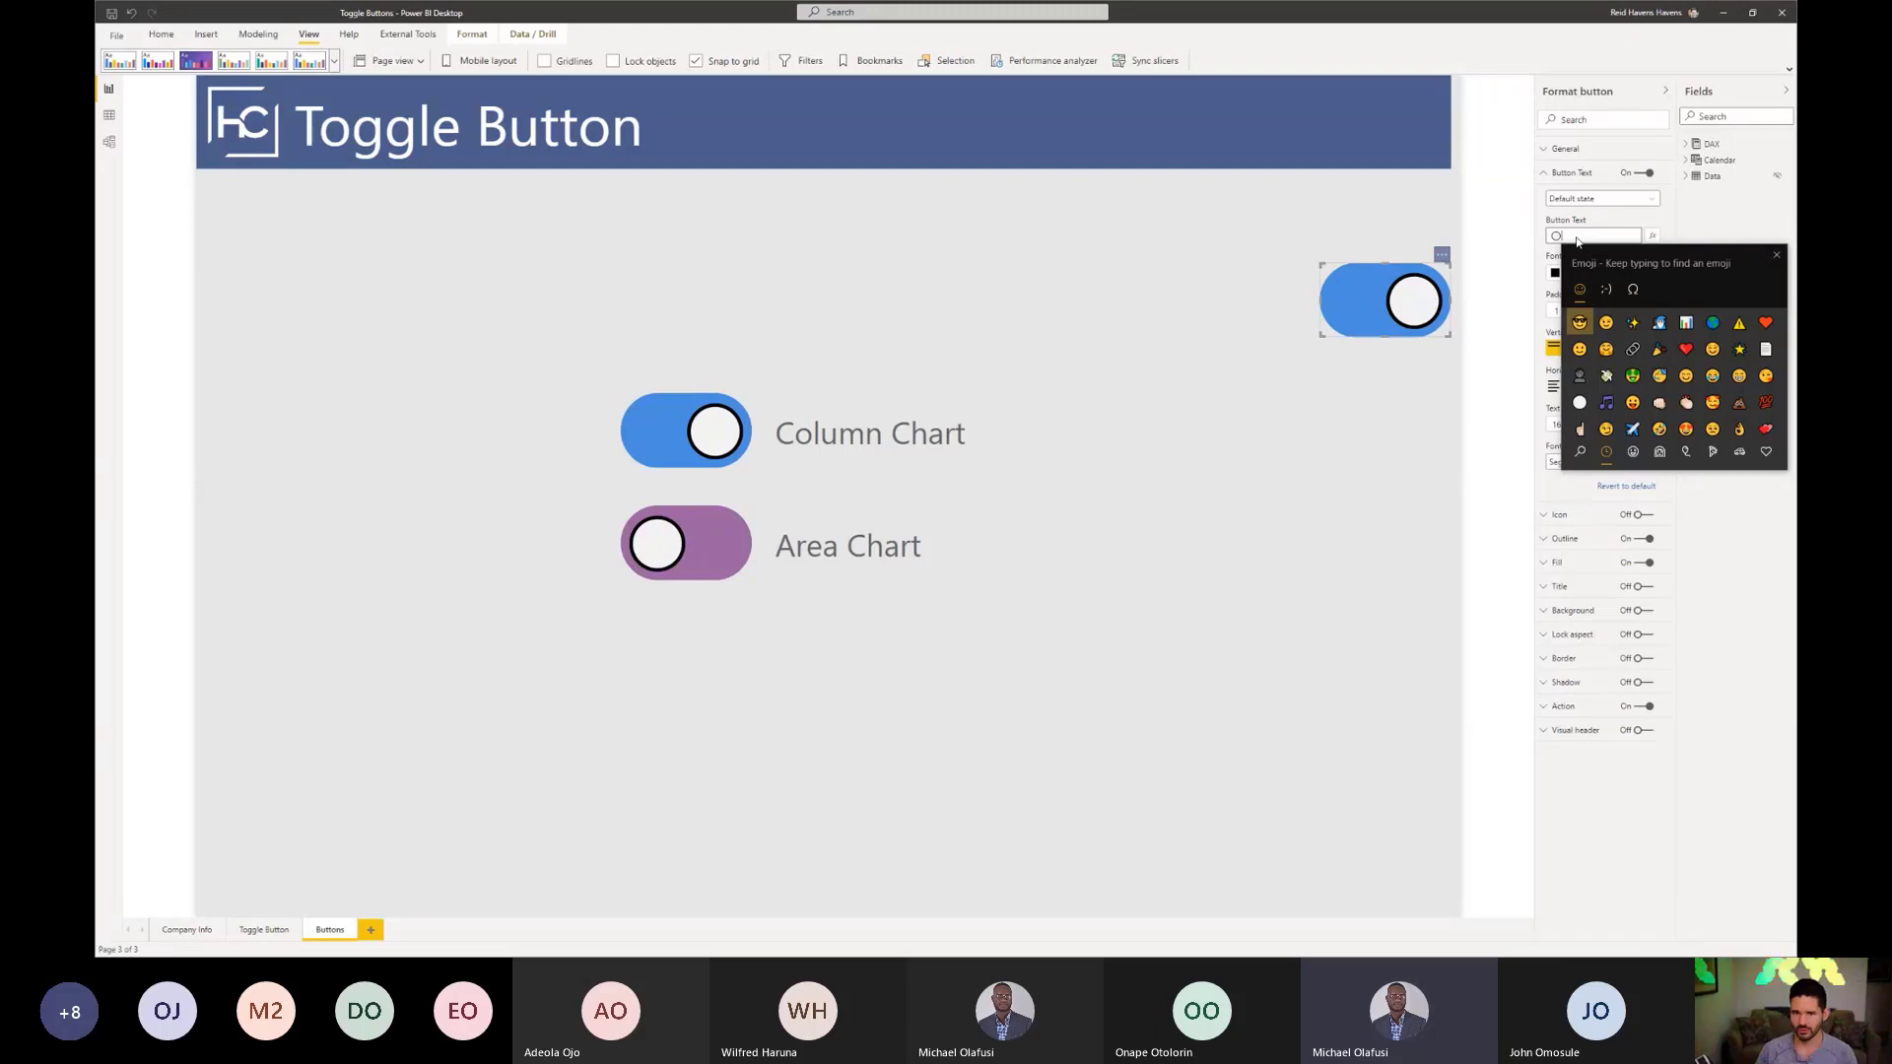
text(circle)
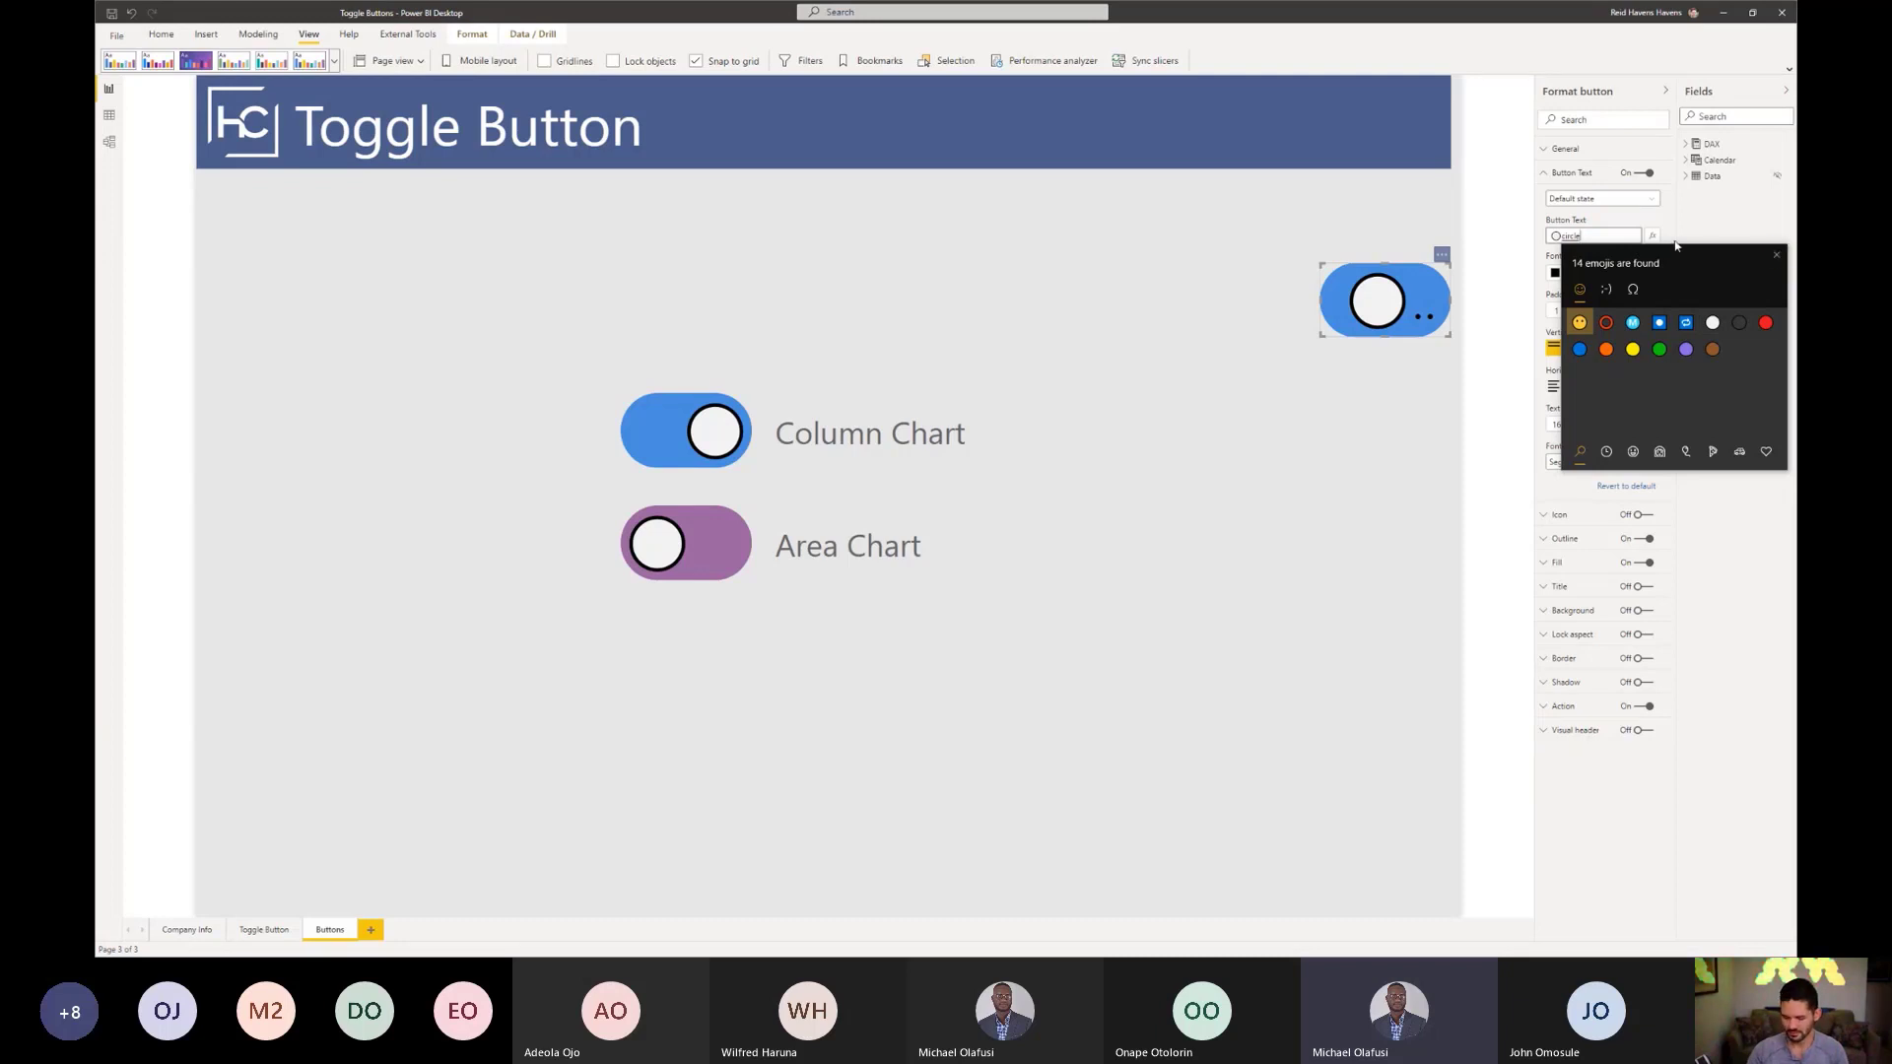
key(BackSpace)
key(BackSpace)
key(BackSpace)
key(BackSpace)
key(BackSpace)
key(BackSpace)
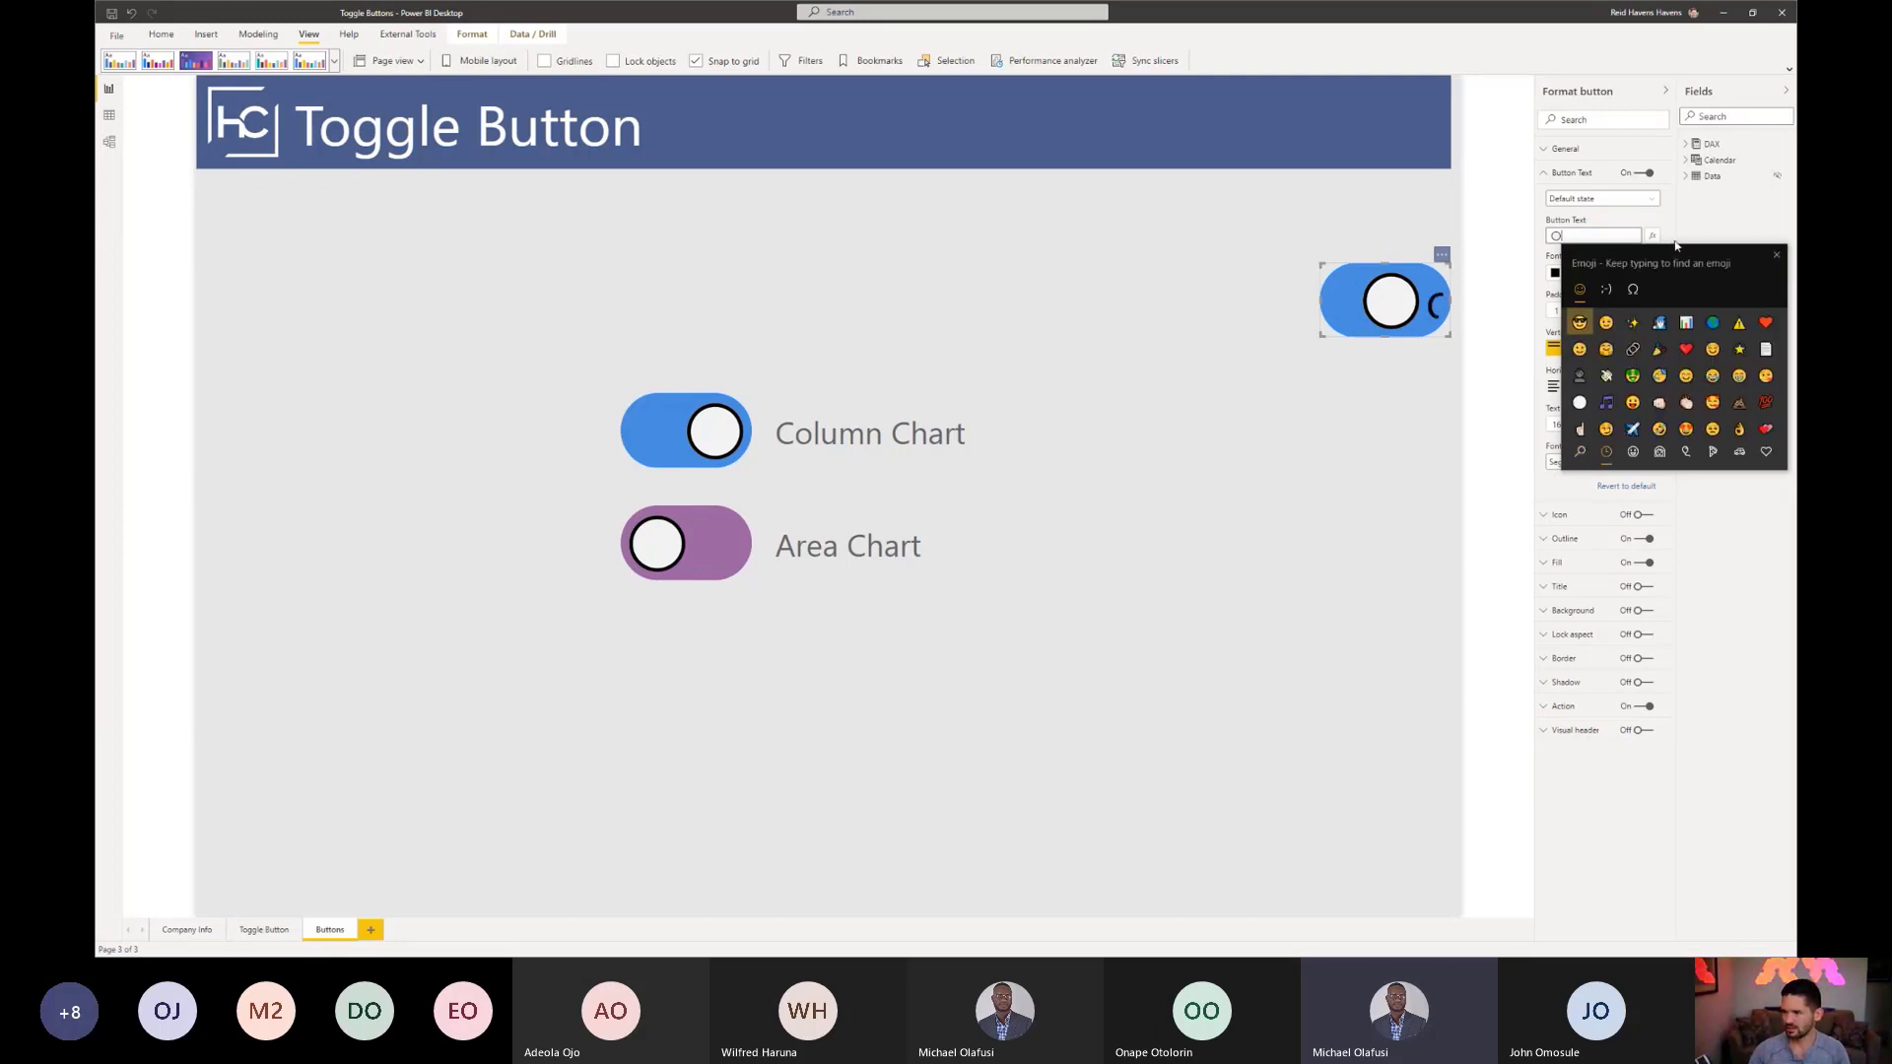
key(BackSpace)
key(Escape)
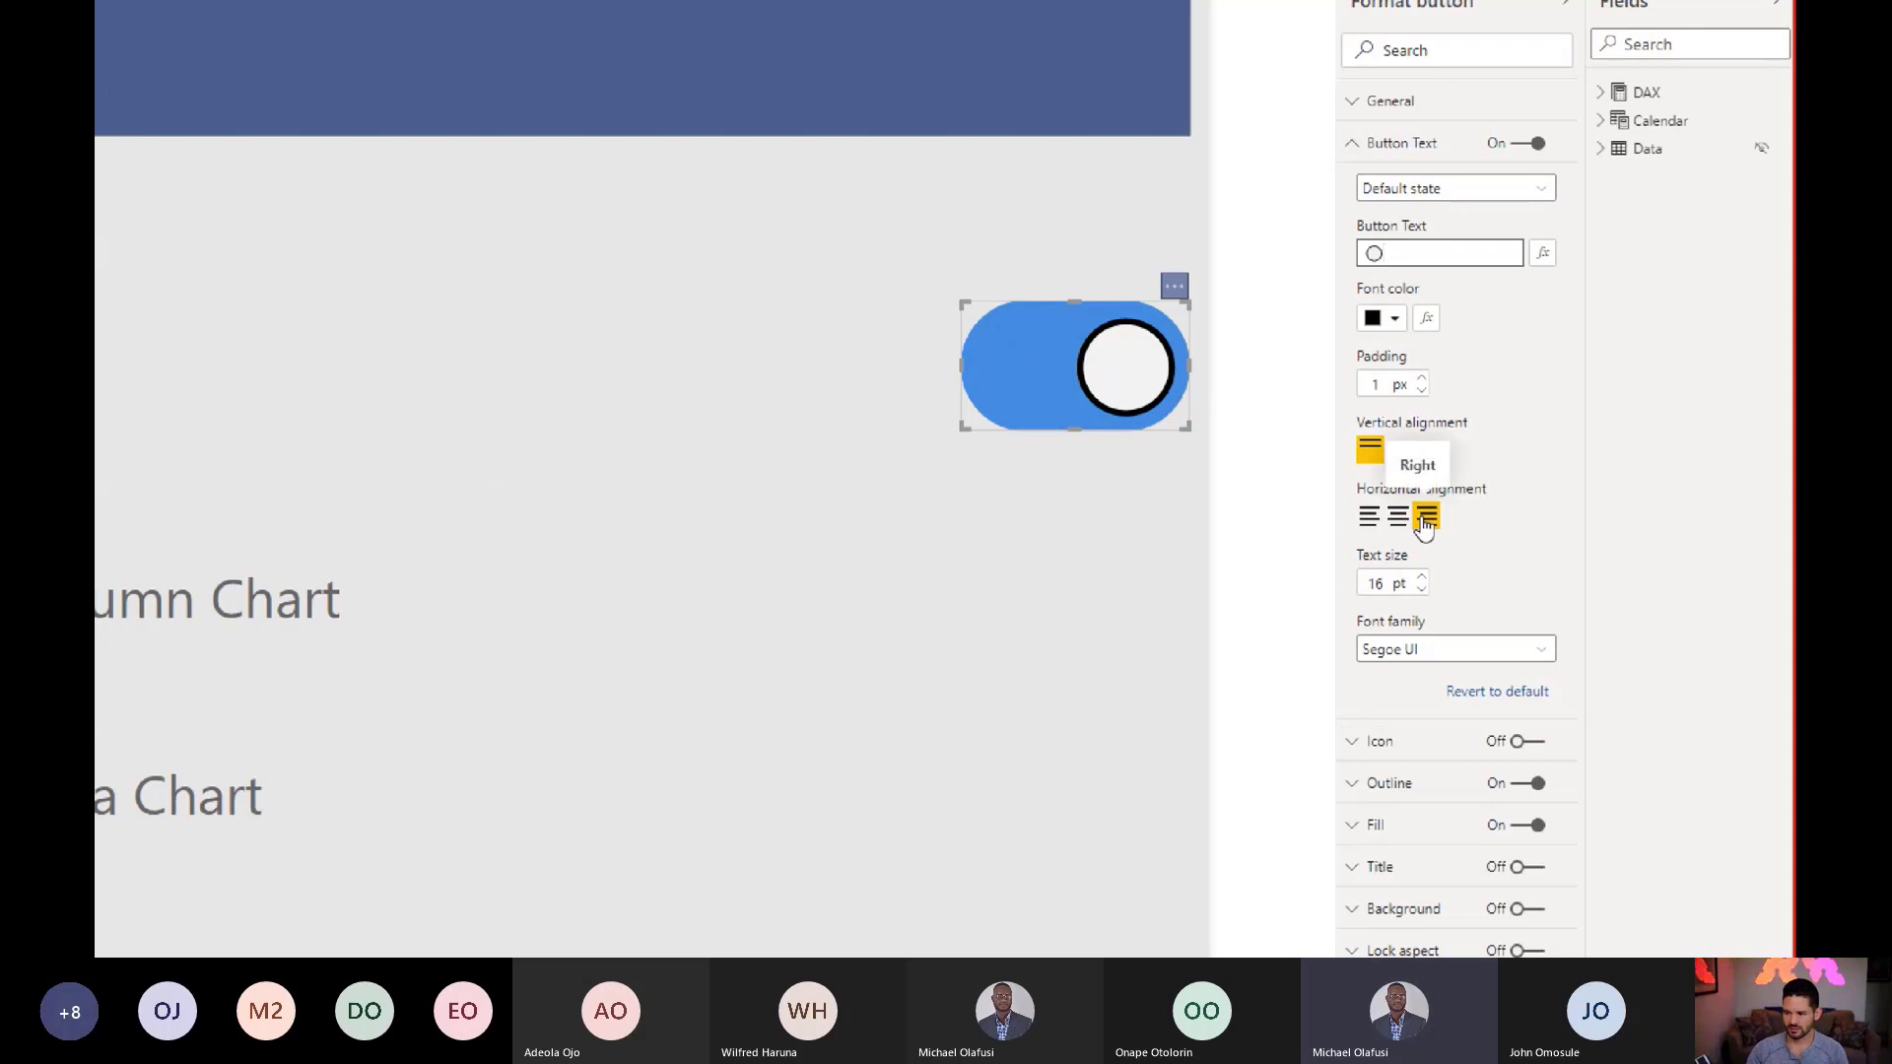
Step: Examine the copied button's text alignment in the On hover and On press states, and compare it on the button itself
click(1457, 187)
click(1429, 243)
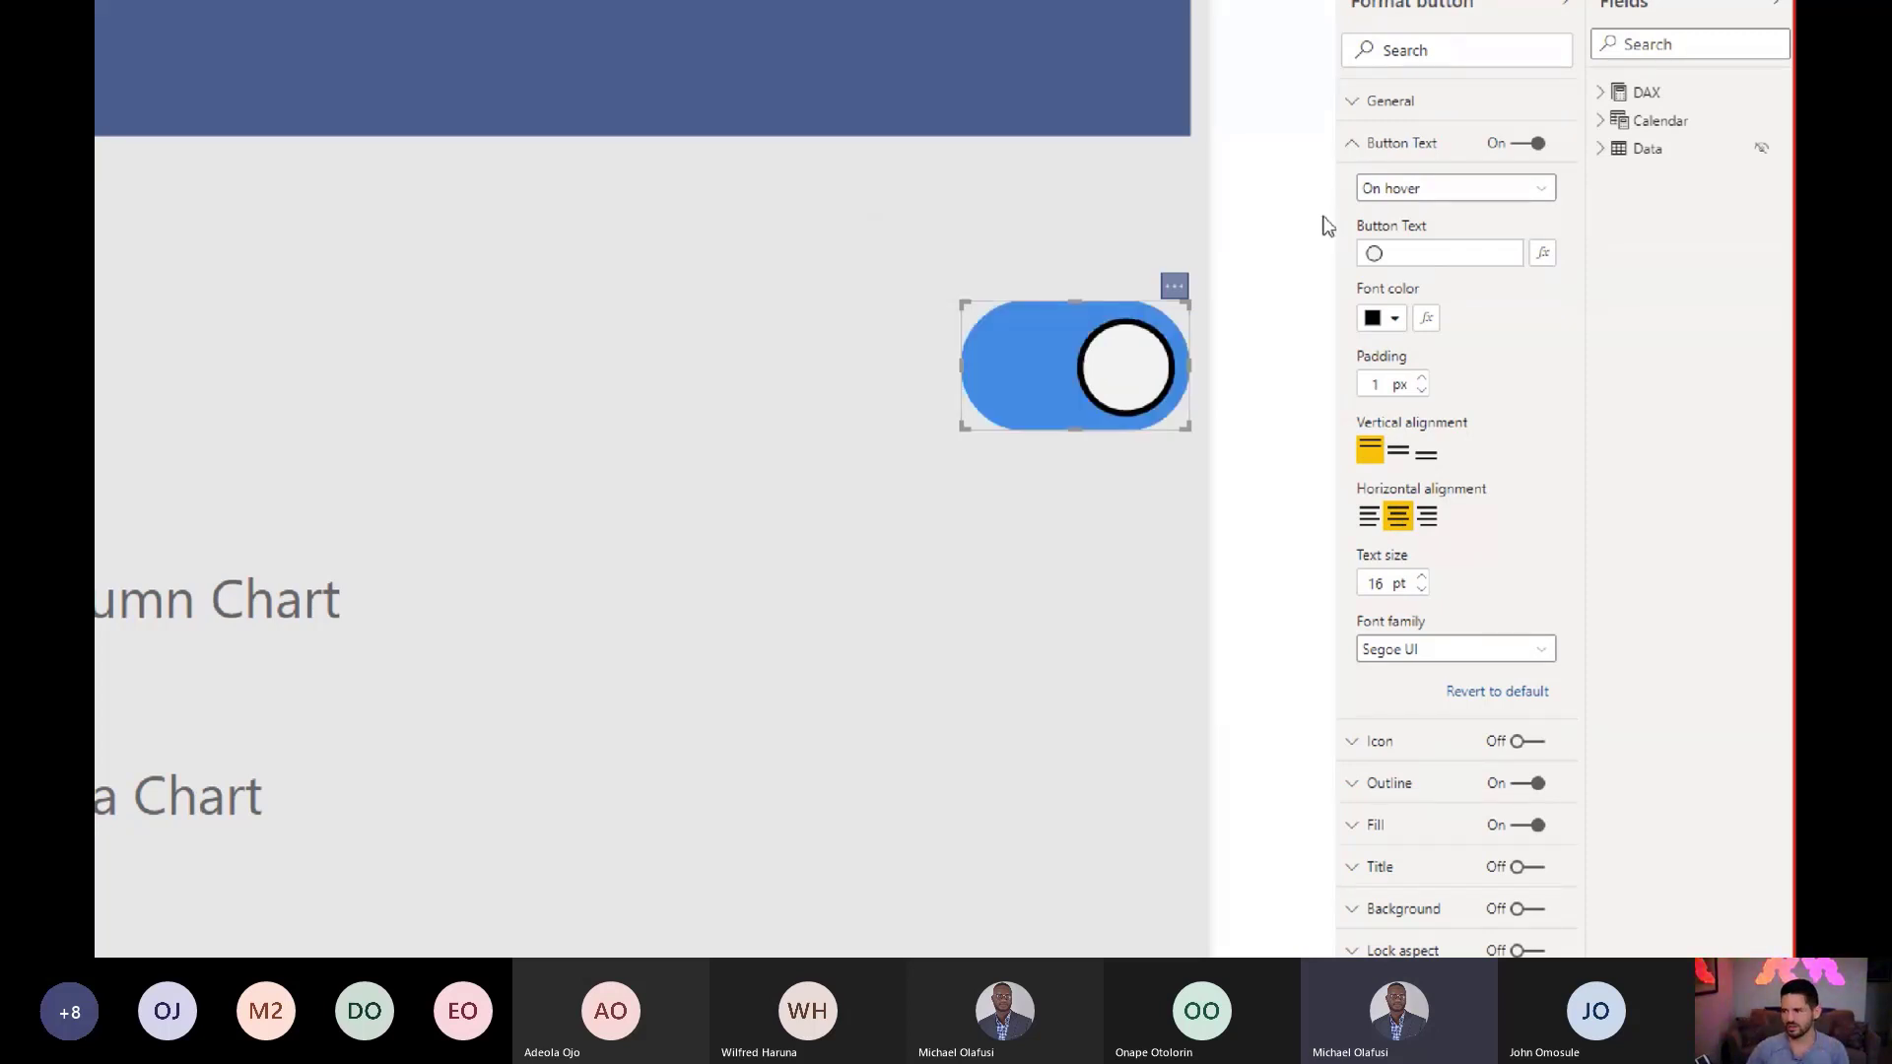
click(1399, 188)
click(1384, 262)
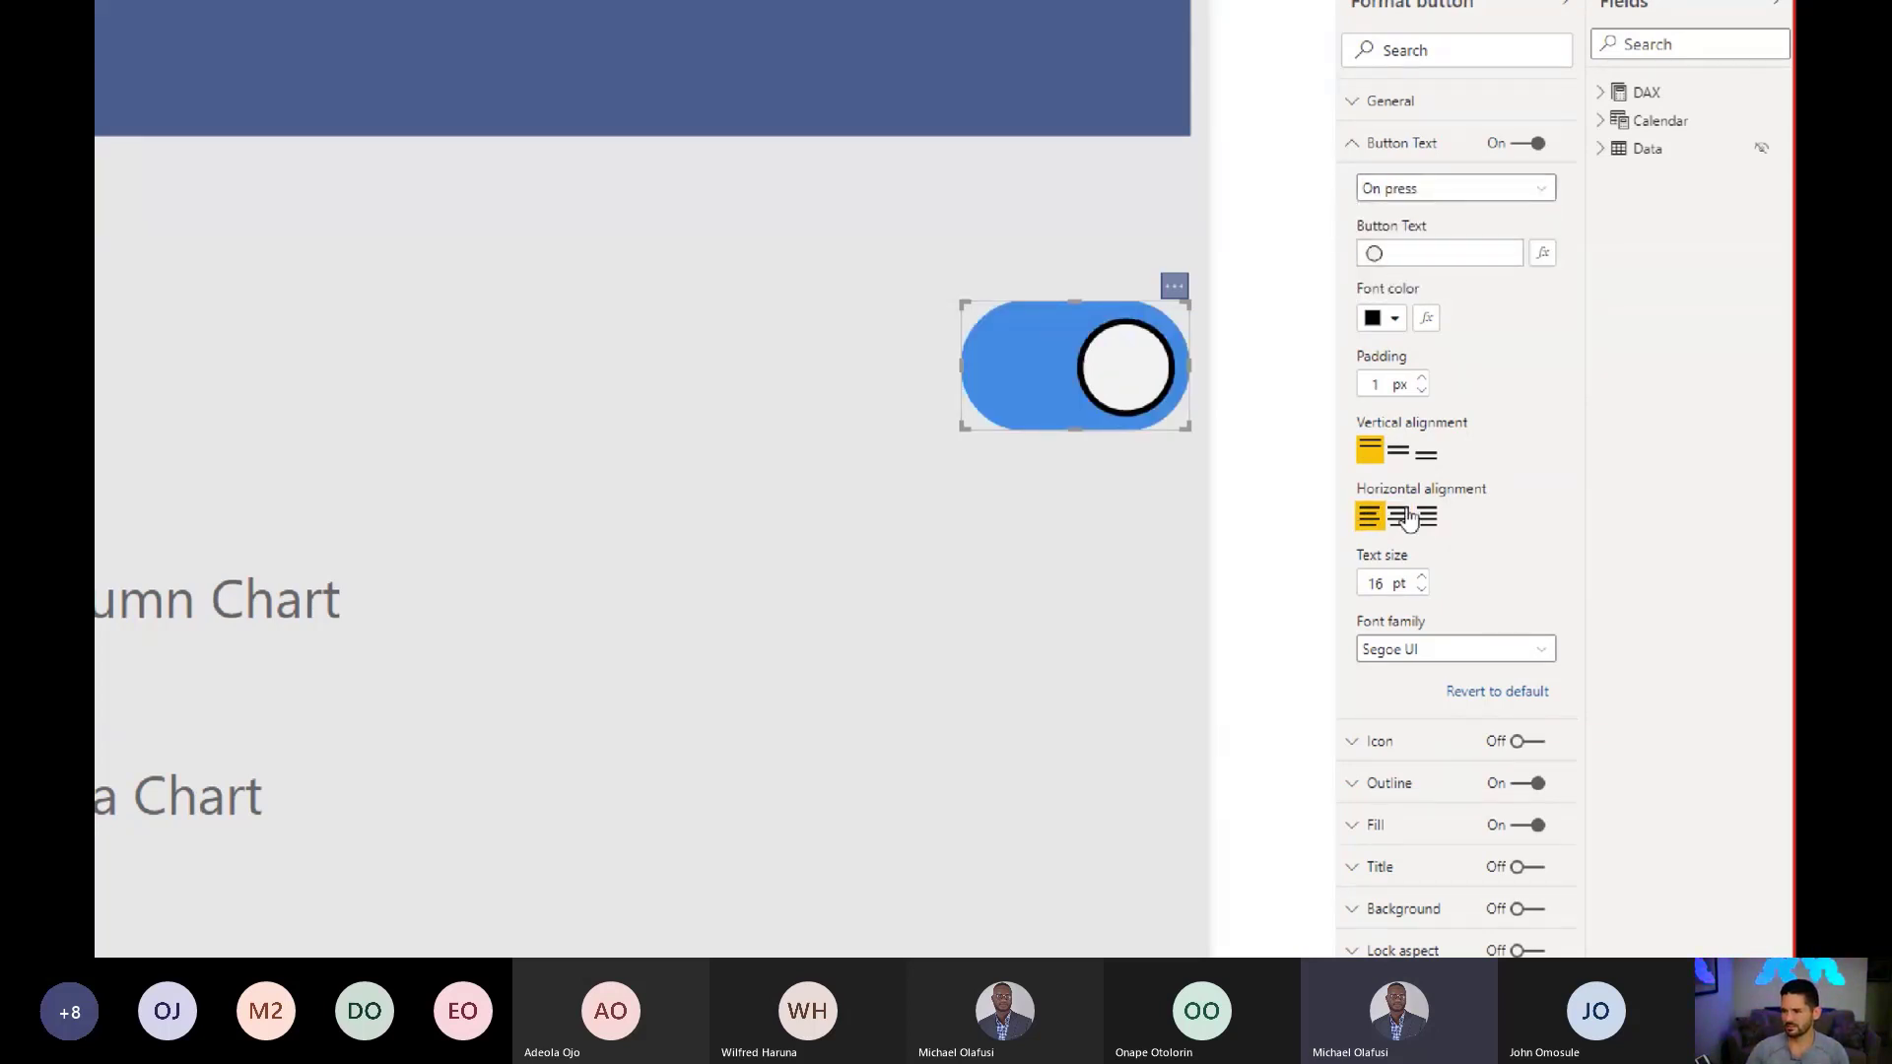
click(1051, 366)
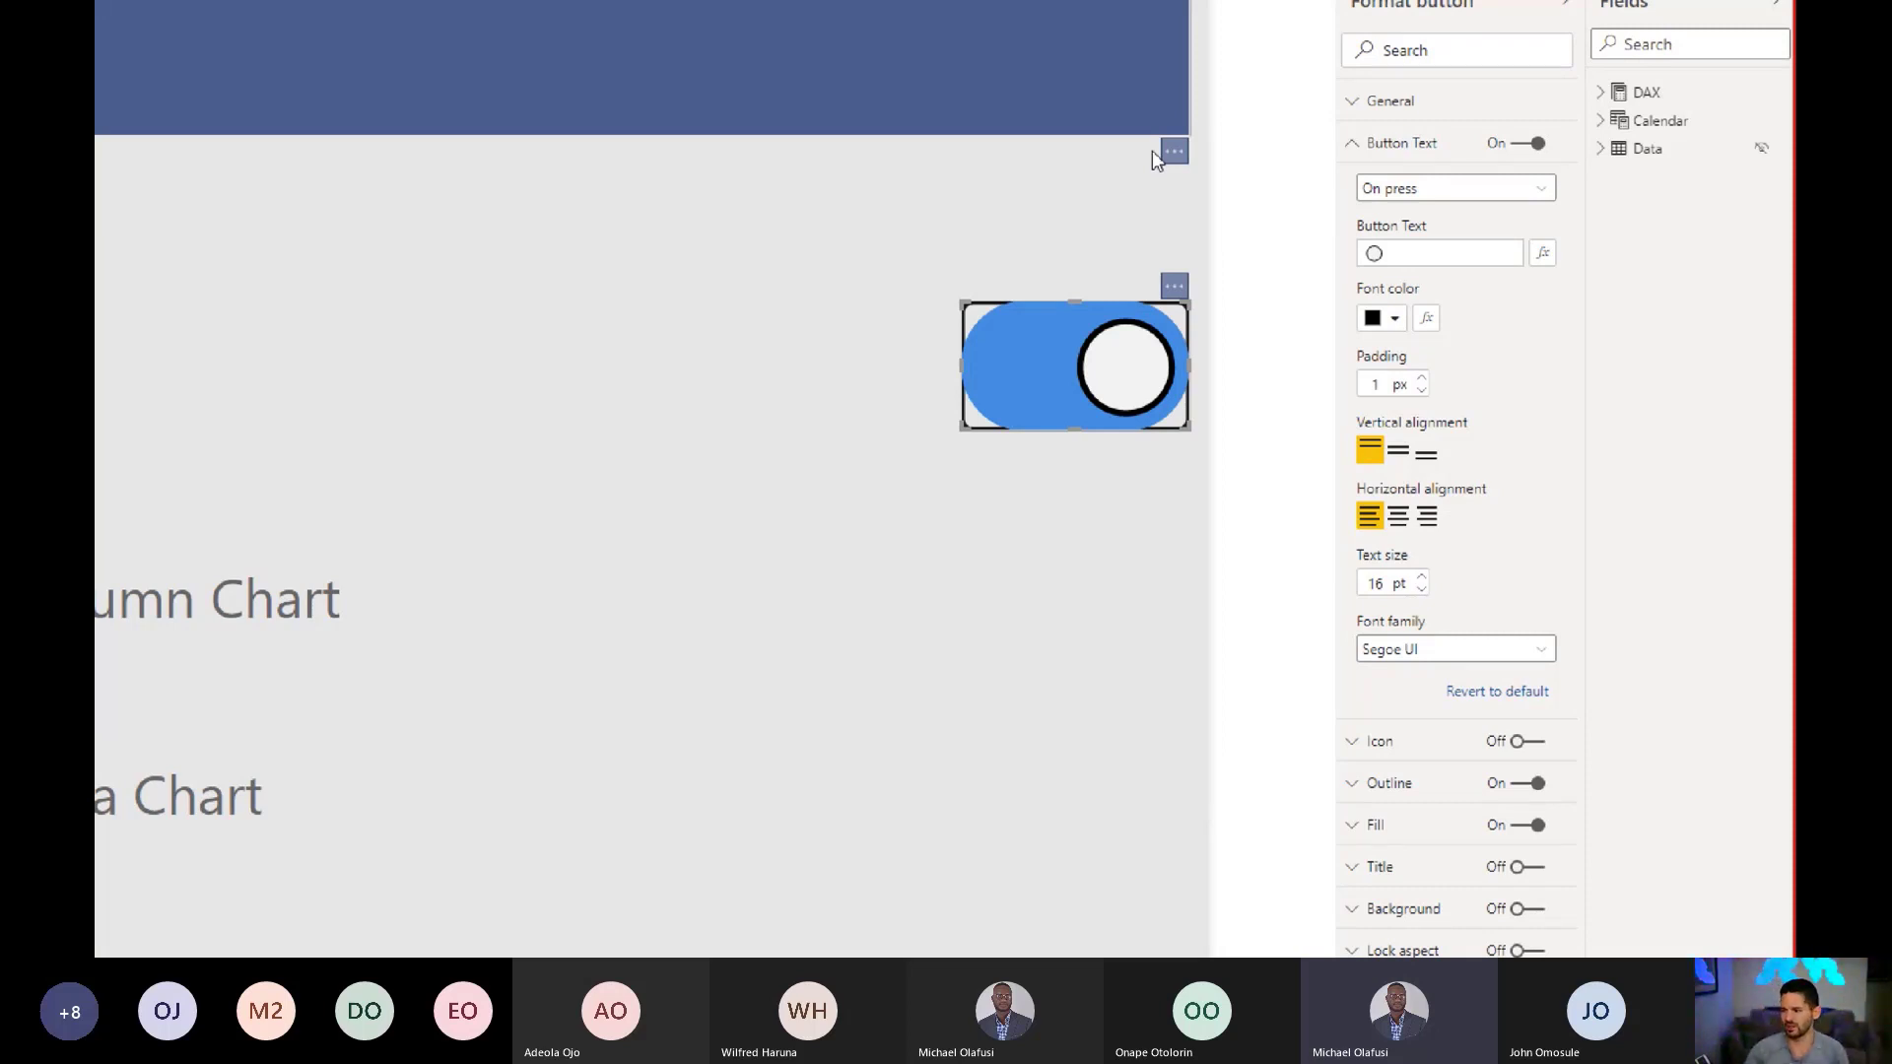
click(1400, 143)
Step: Set the Round edges of the copied button's default outline to 0 px and check its shape on the page
click(1409, 260)
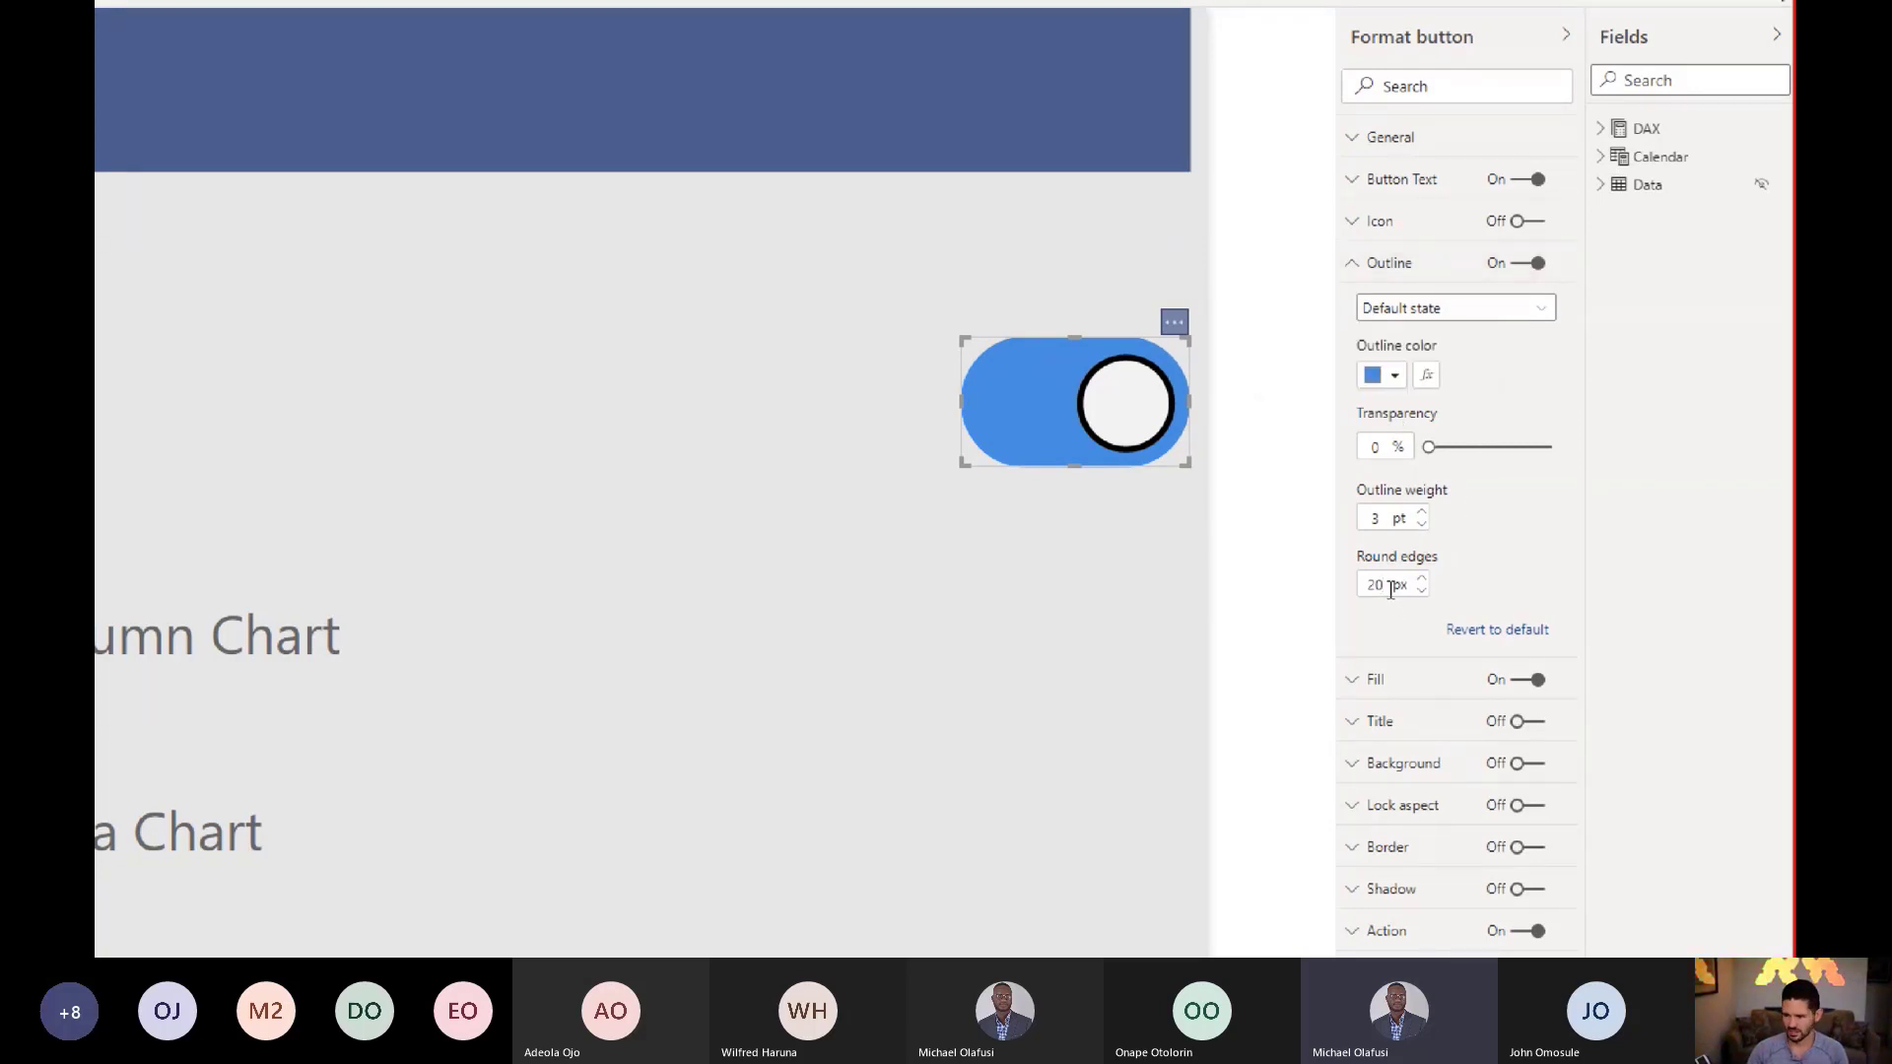
key(BackSpace)
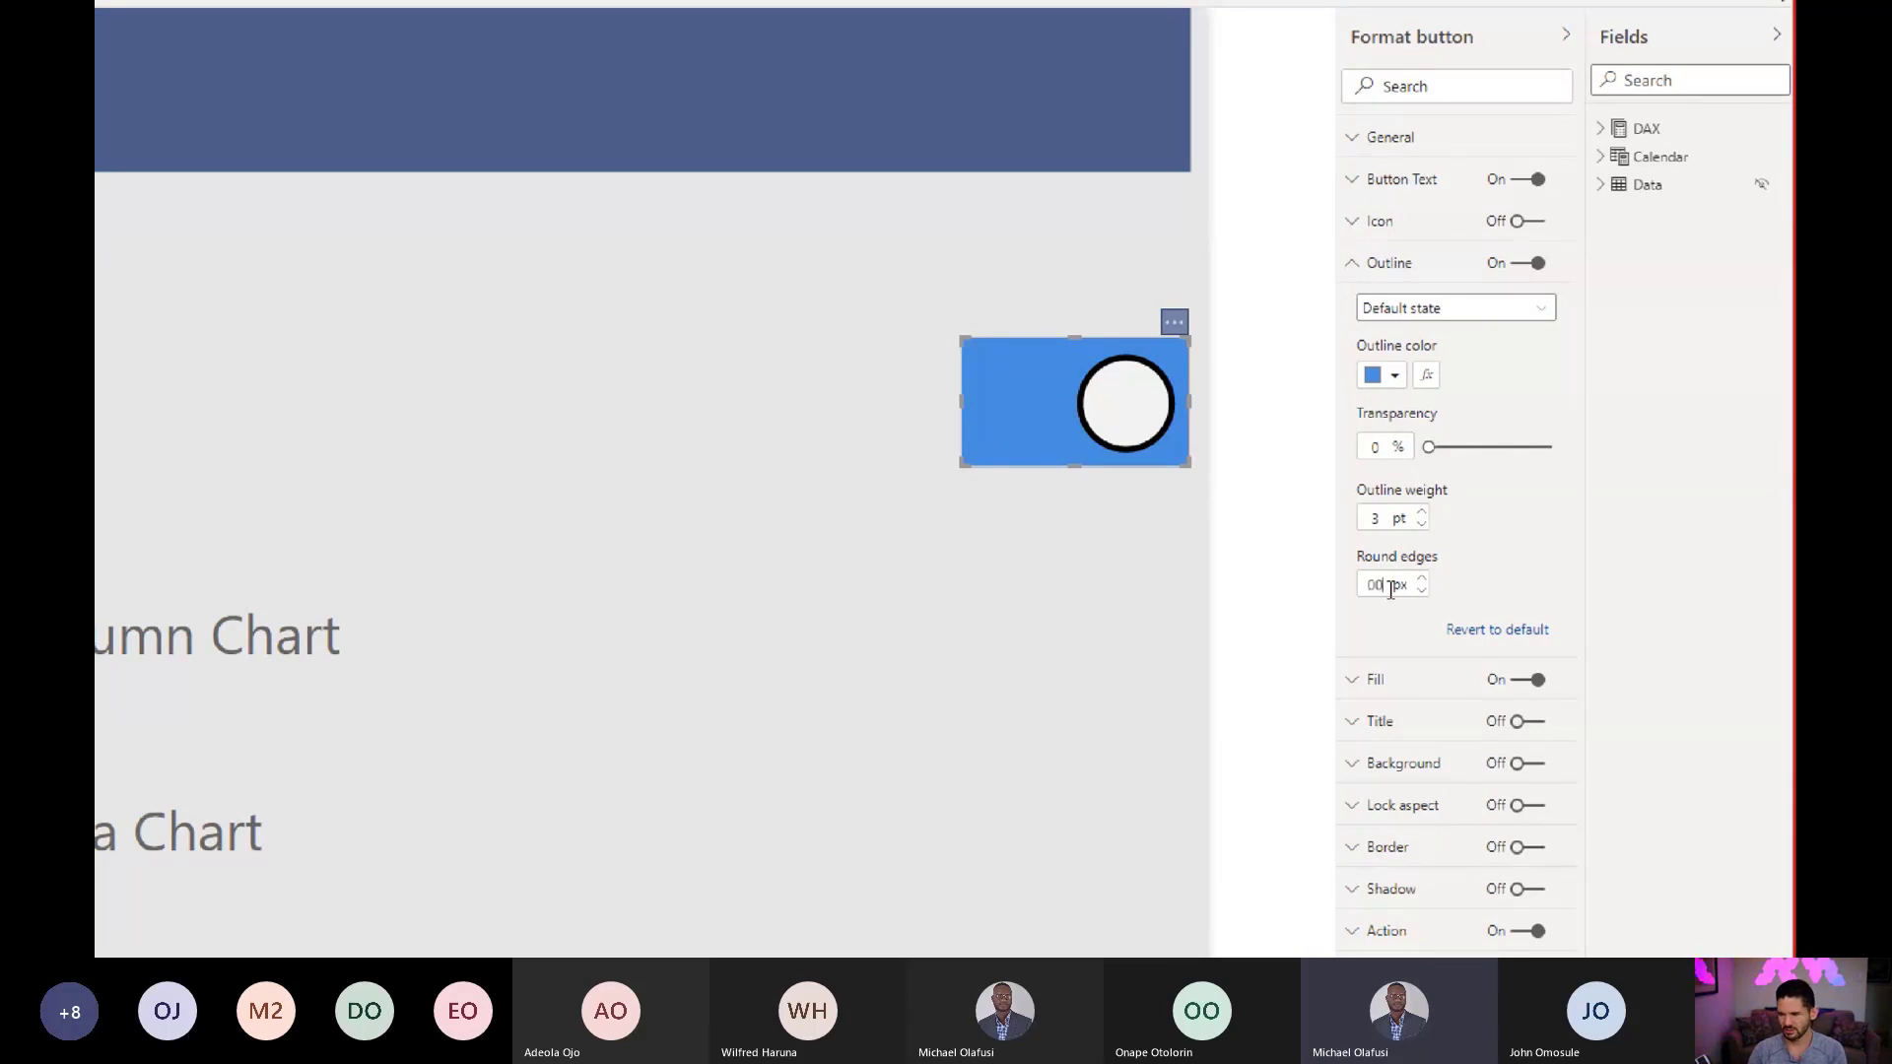
click(1008, 618)
click(1042, 455)
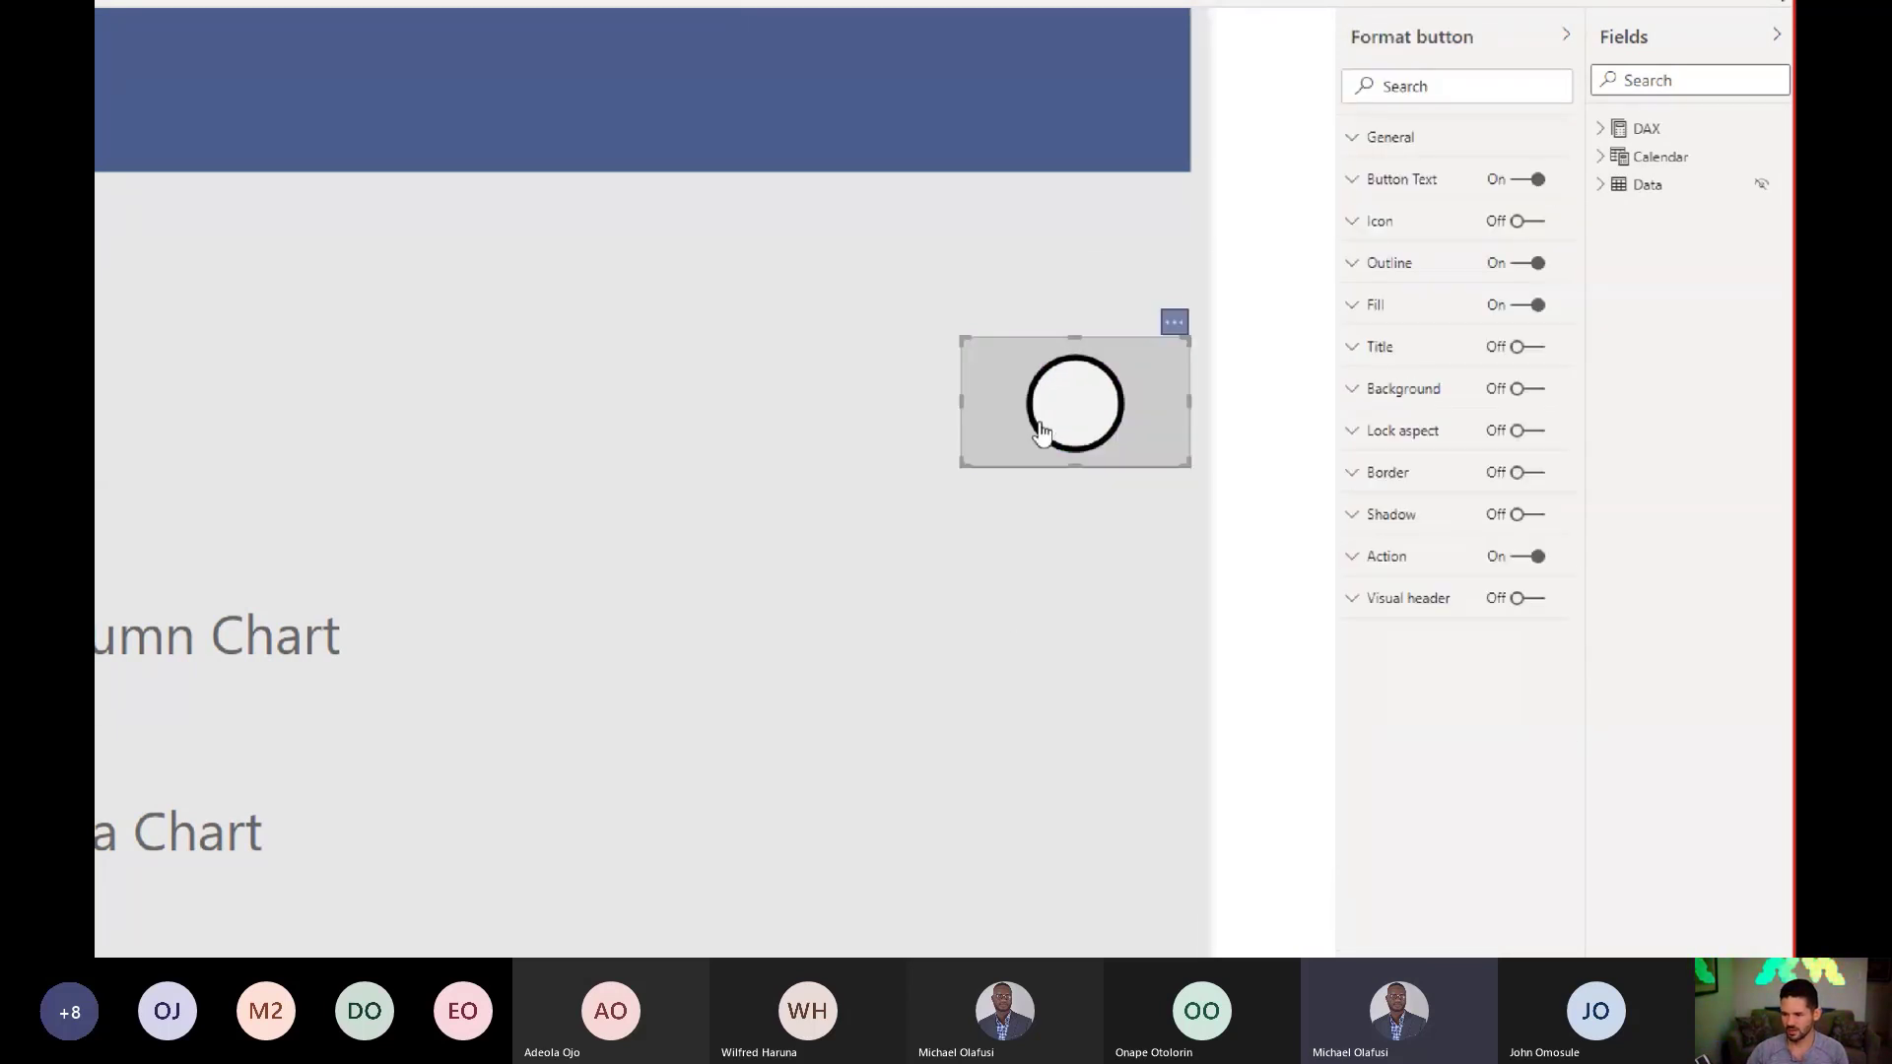
Step: Restore the Round edges of the copied button's default outline to 20 px
click(1378, 264)
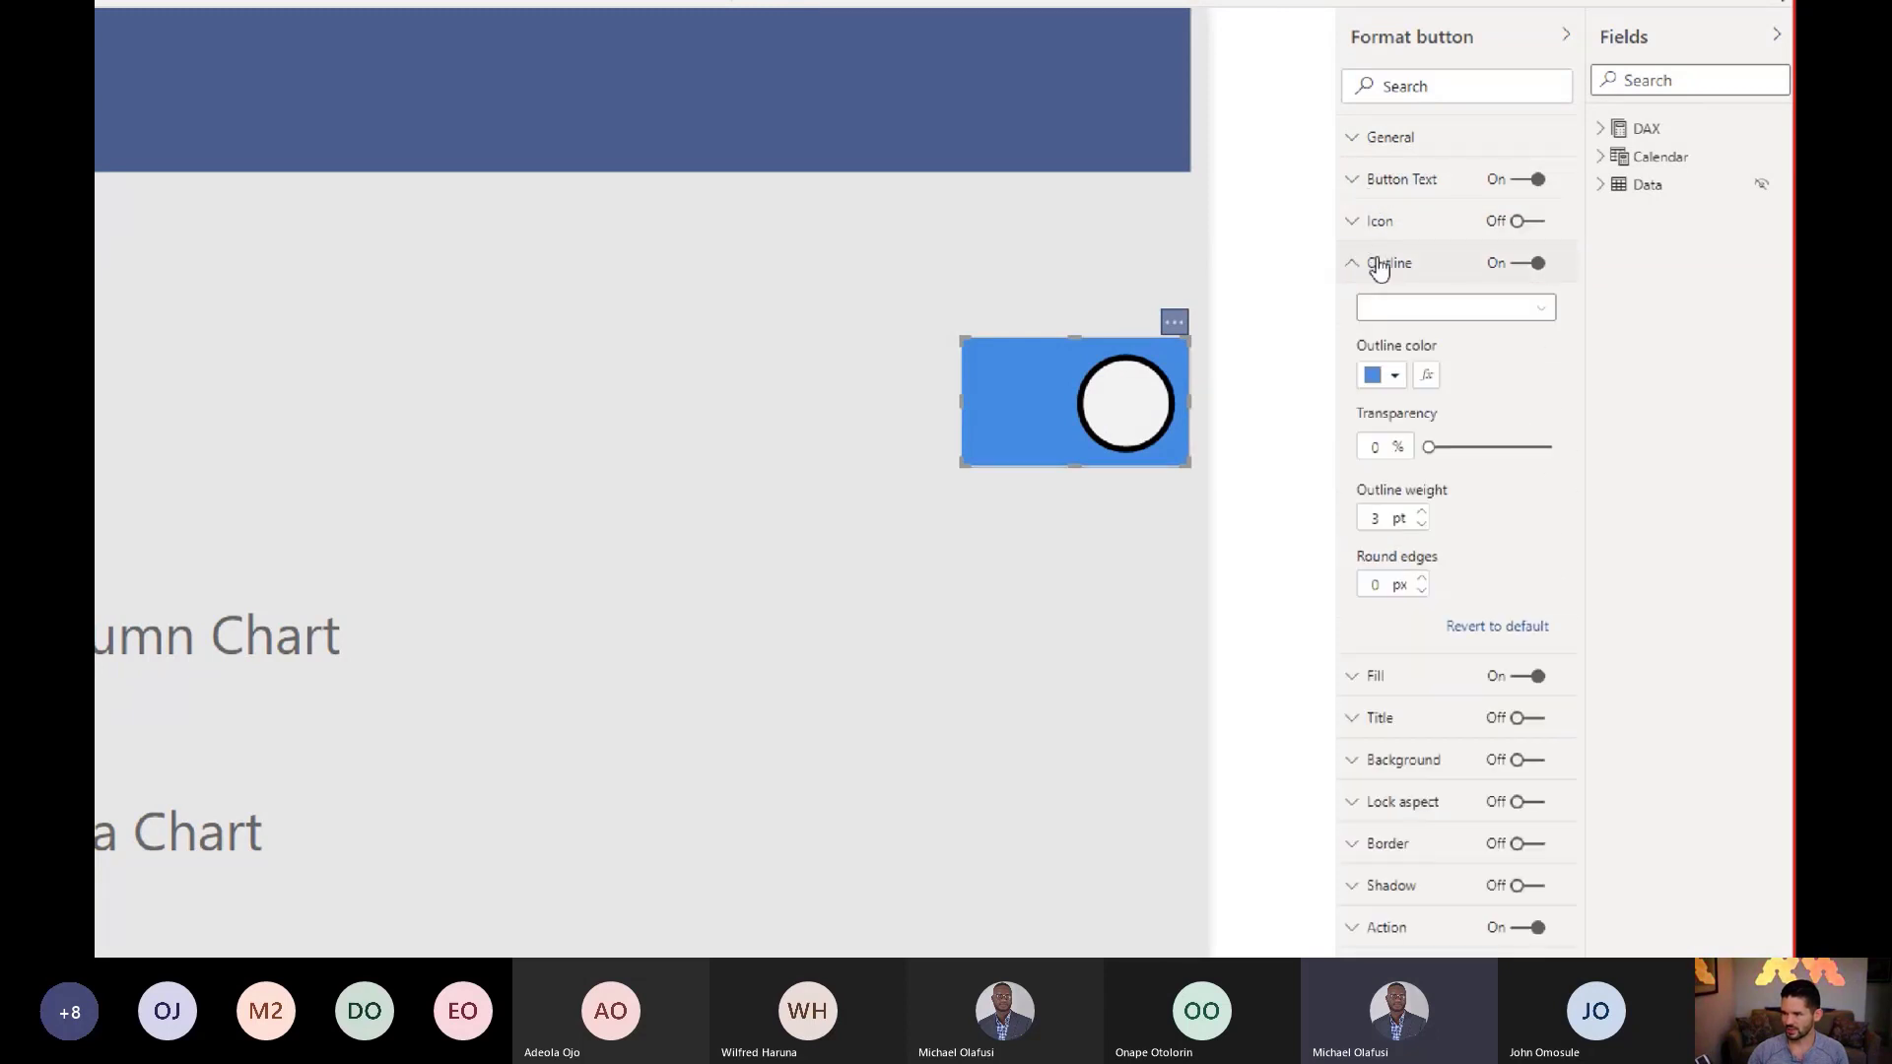
click(1377, 587)
text(20)
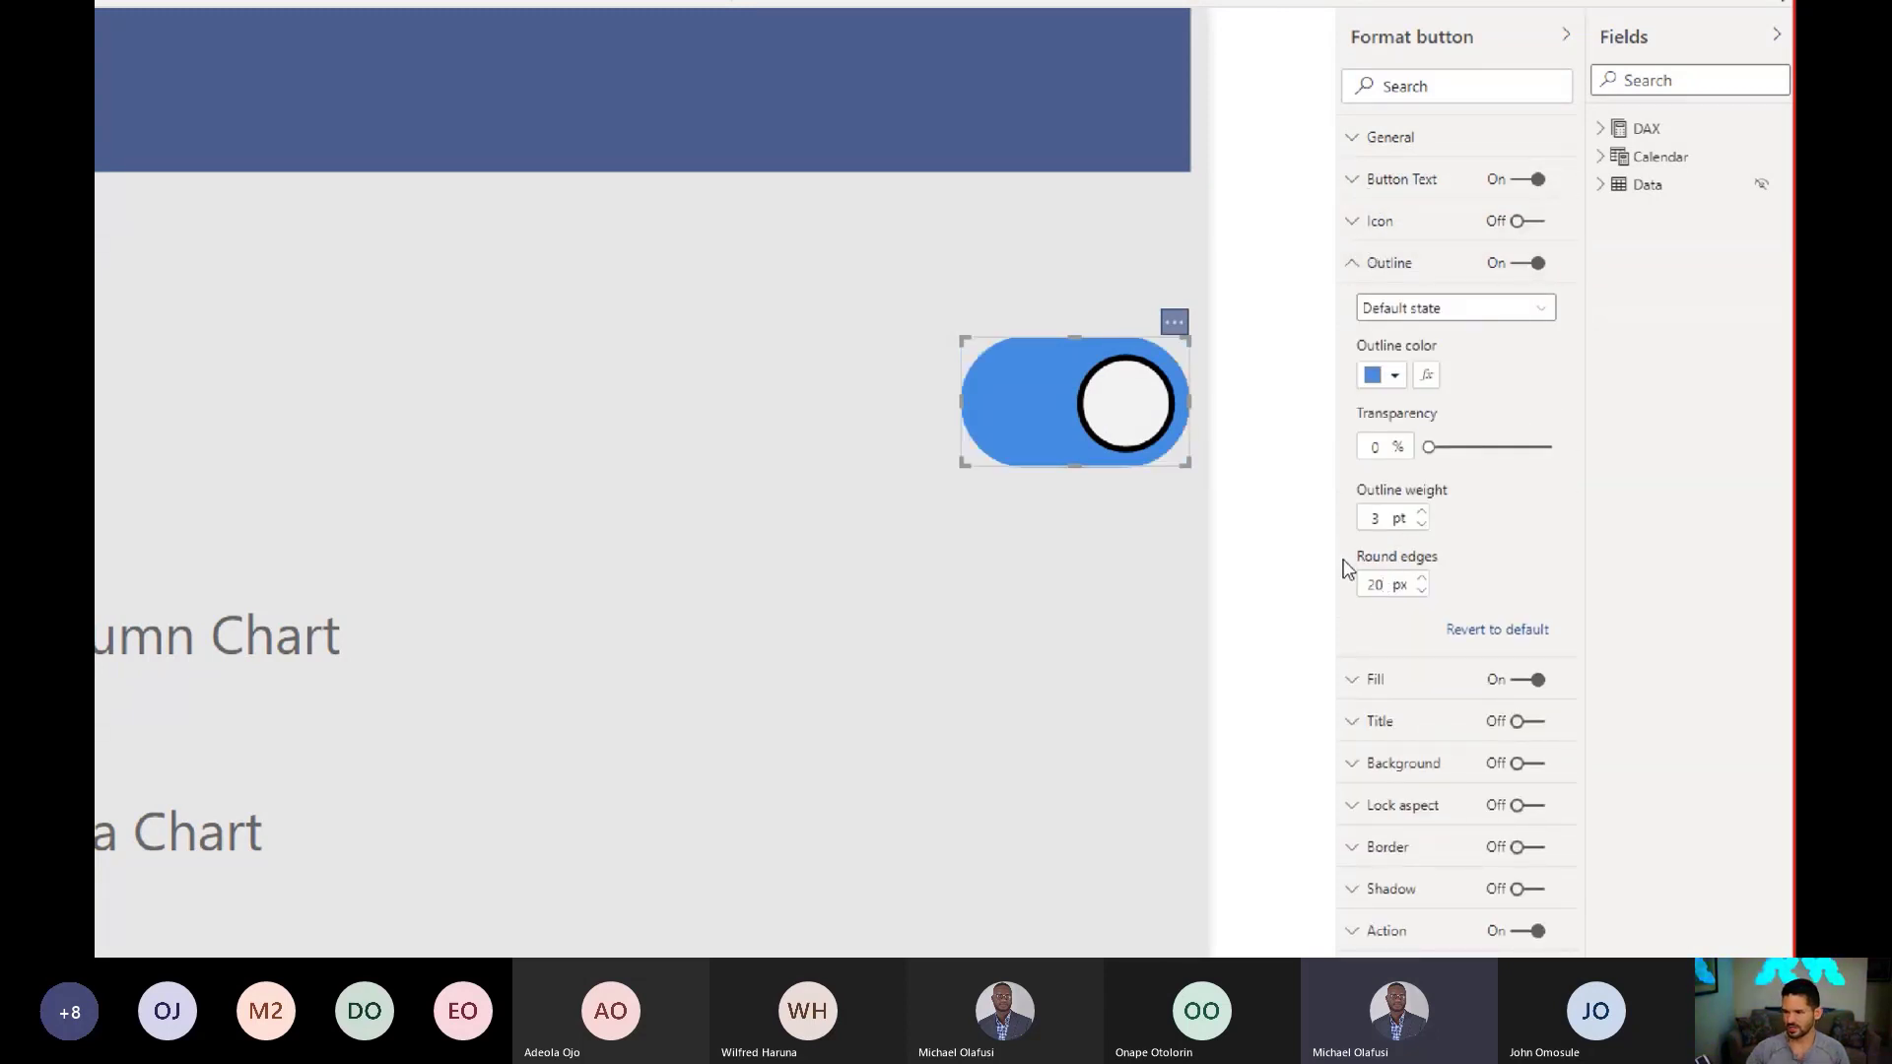
Step: Show the outline's list of states and activate the copied toggle to compare its default, hover and press colors
click(1482, 312)
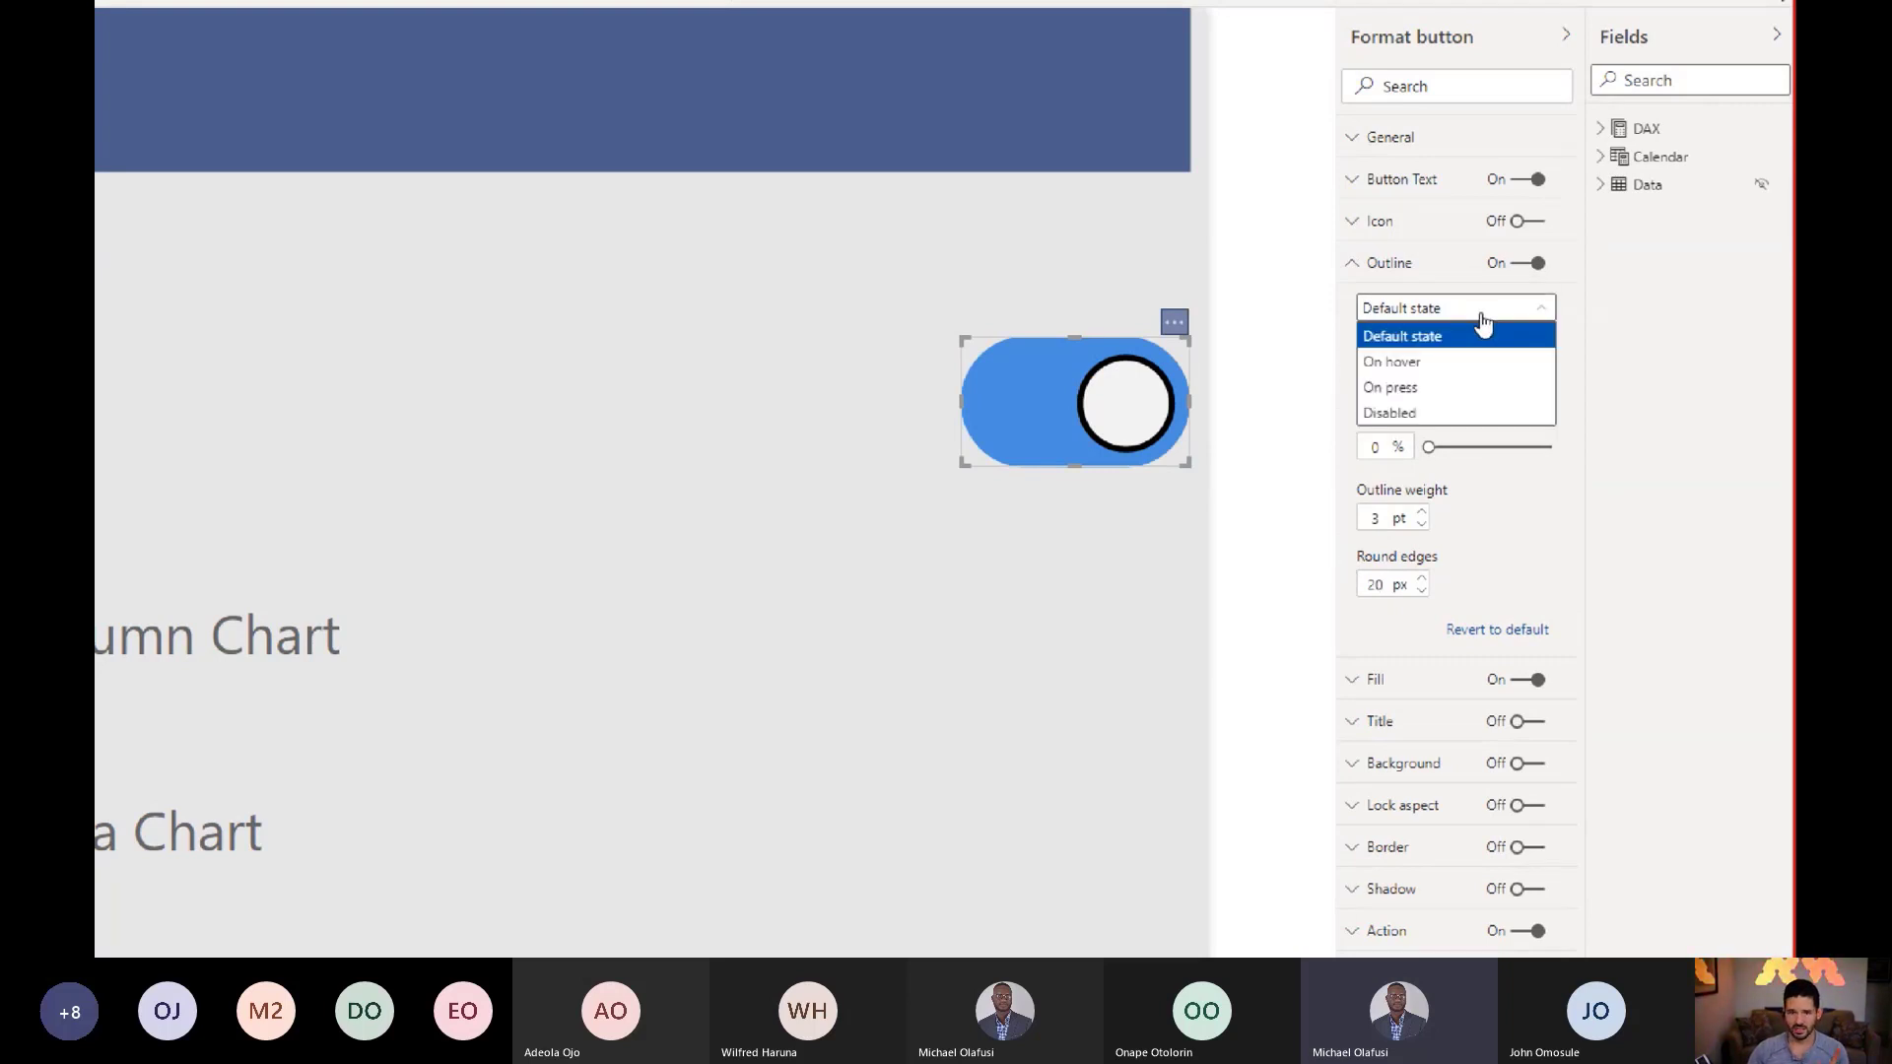
click(1482, 317)
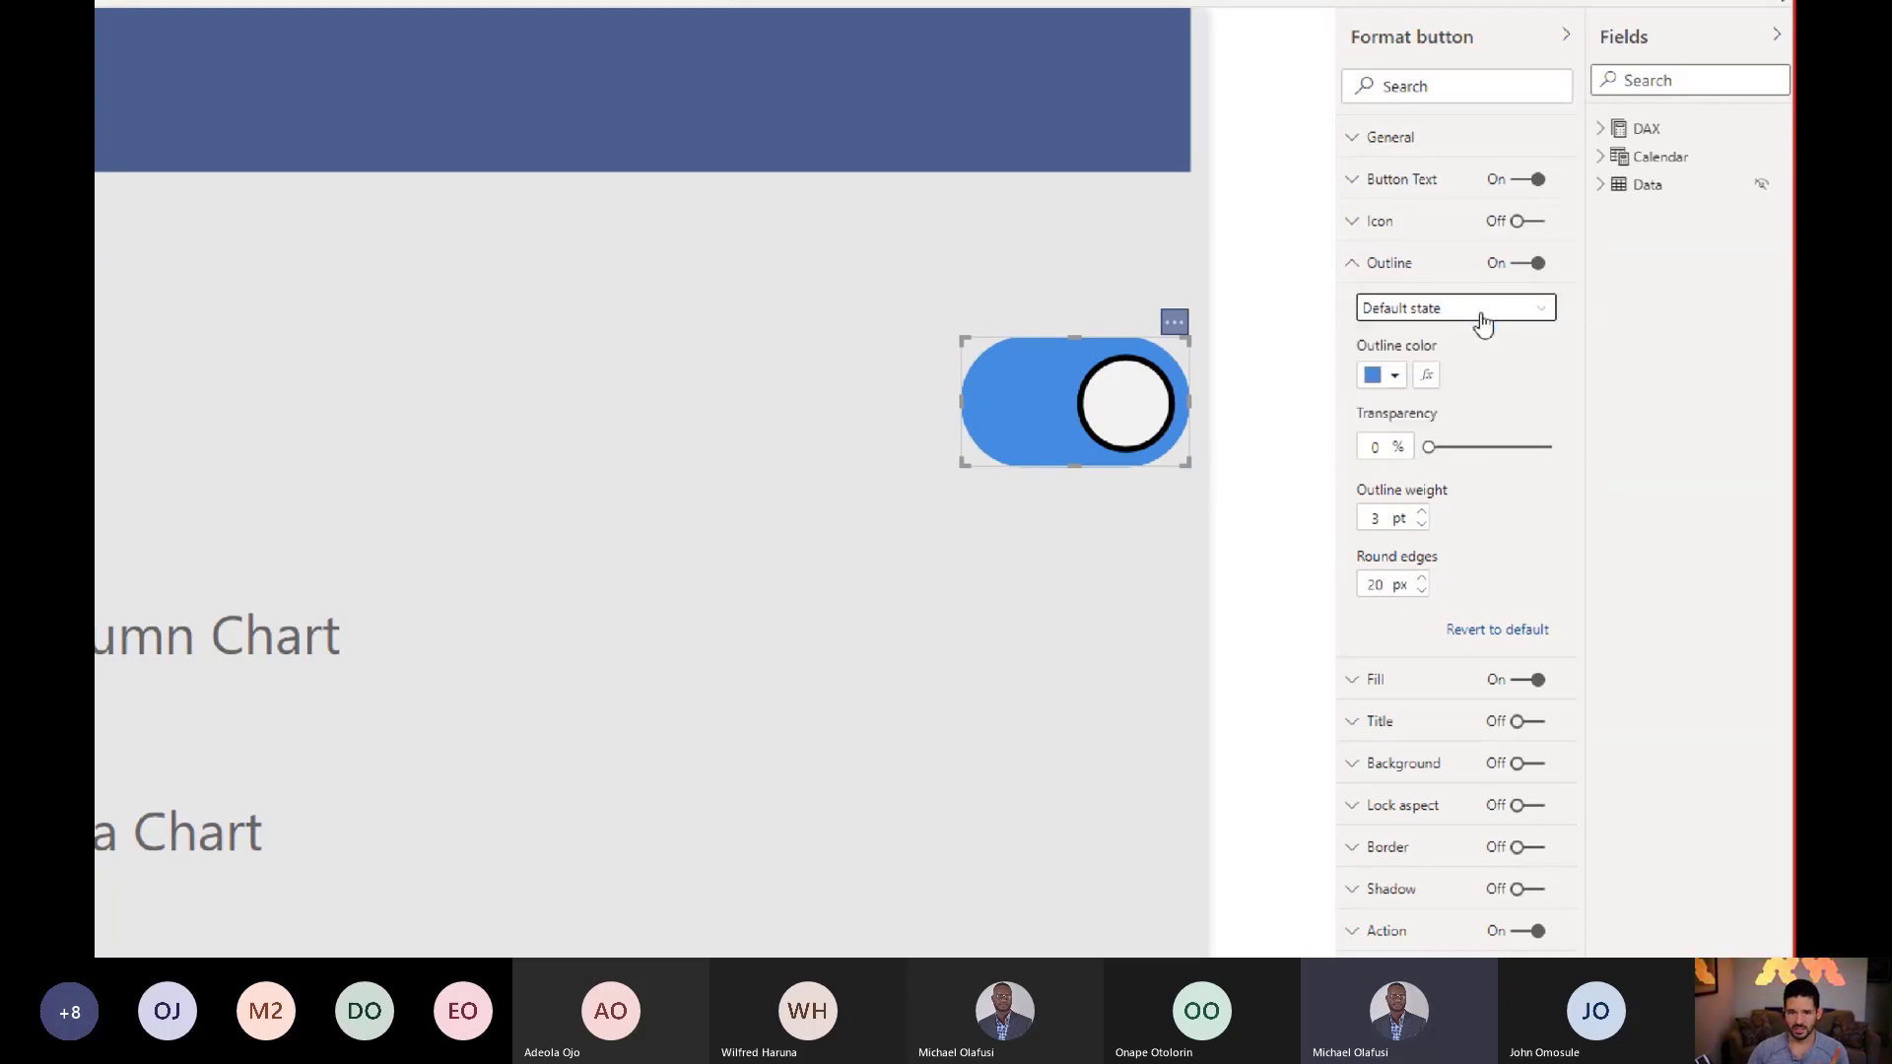
ctrl+click(1131, 434)
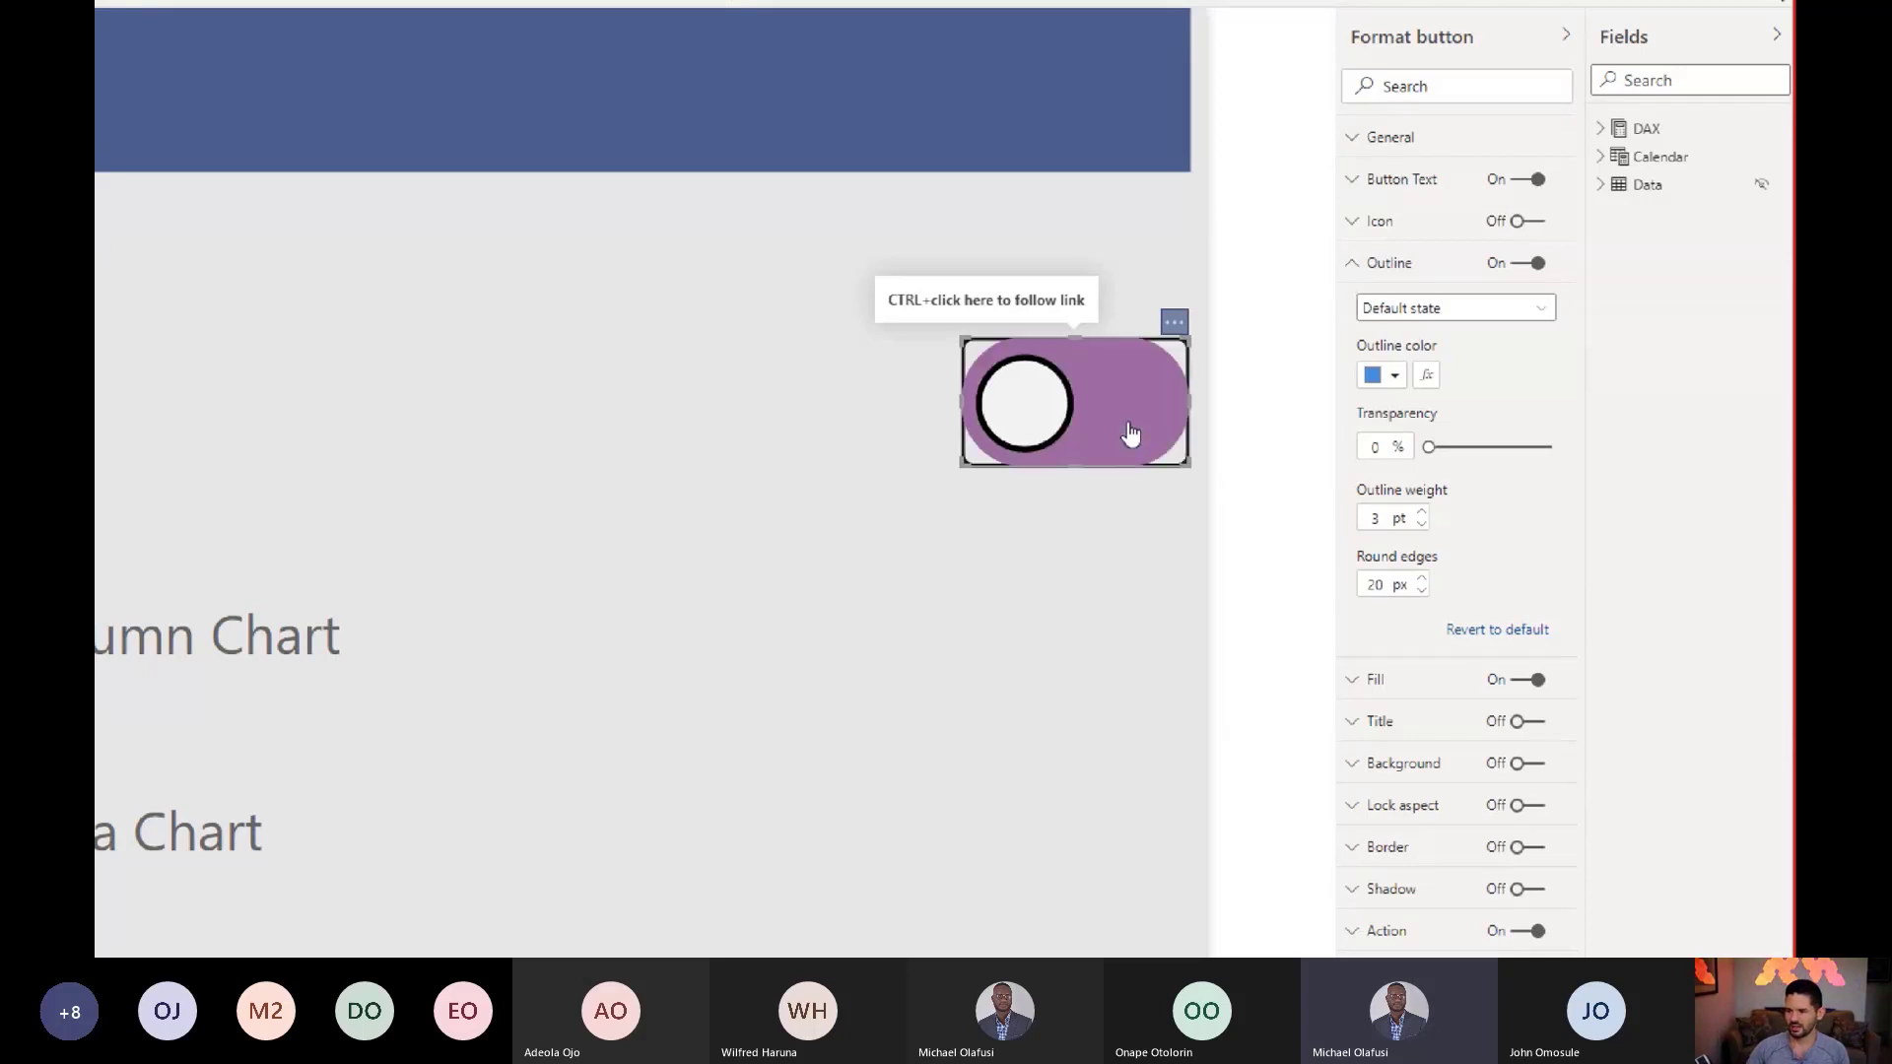
ctrl+click(1130, 434)
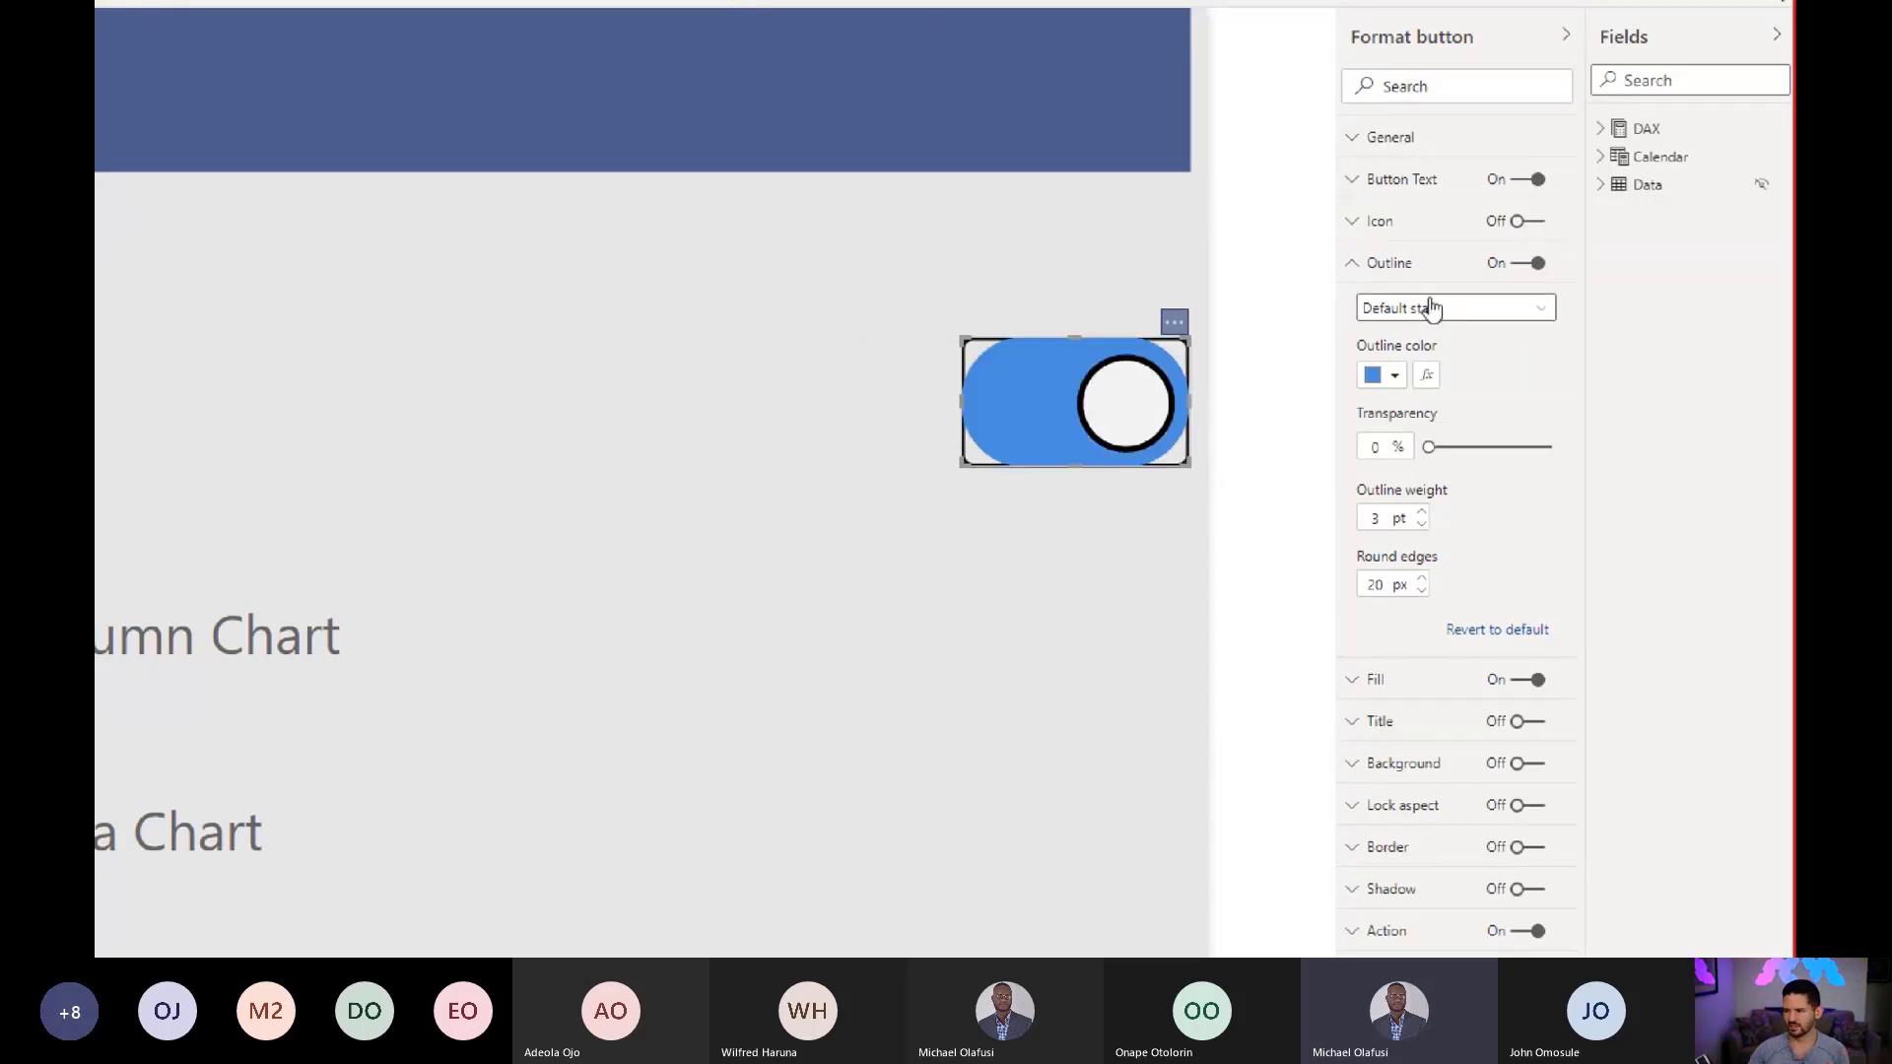
Step: Examine the copied button's Outline color and Round edges settings for the On hover and On press states
click(1496, 331)
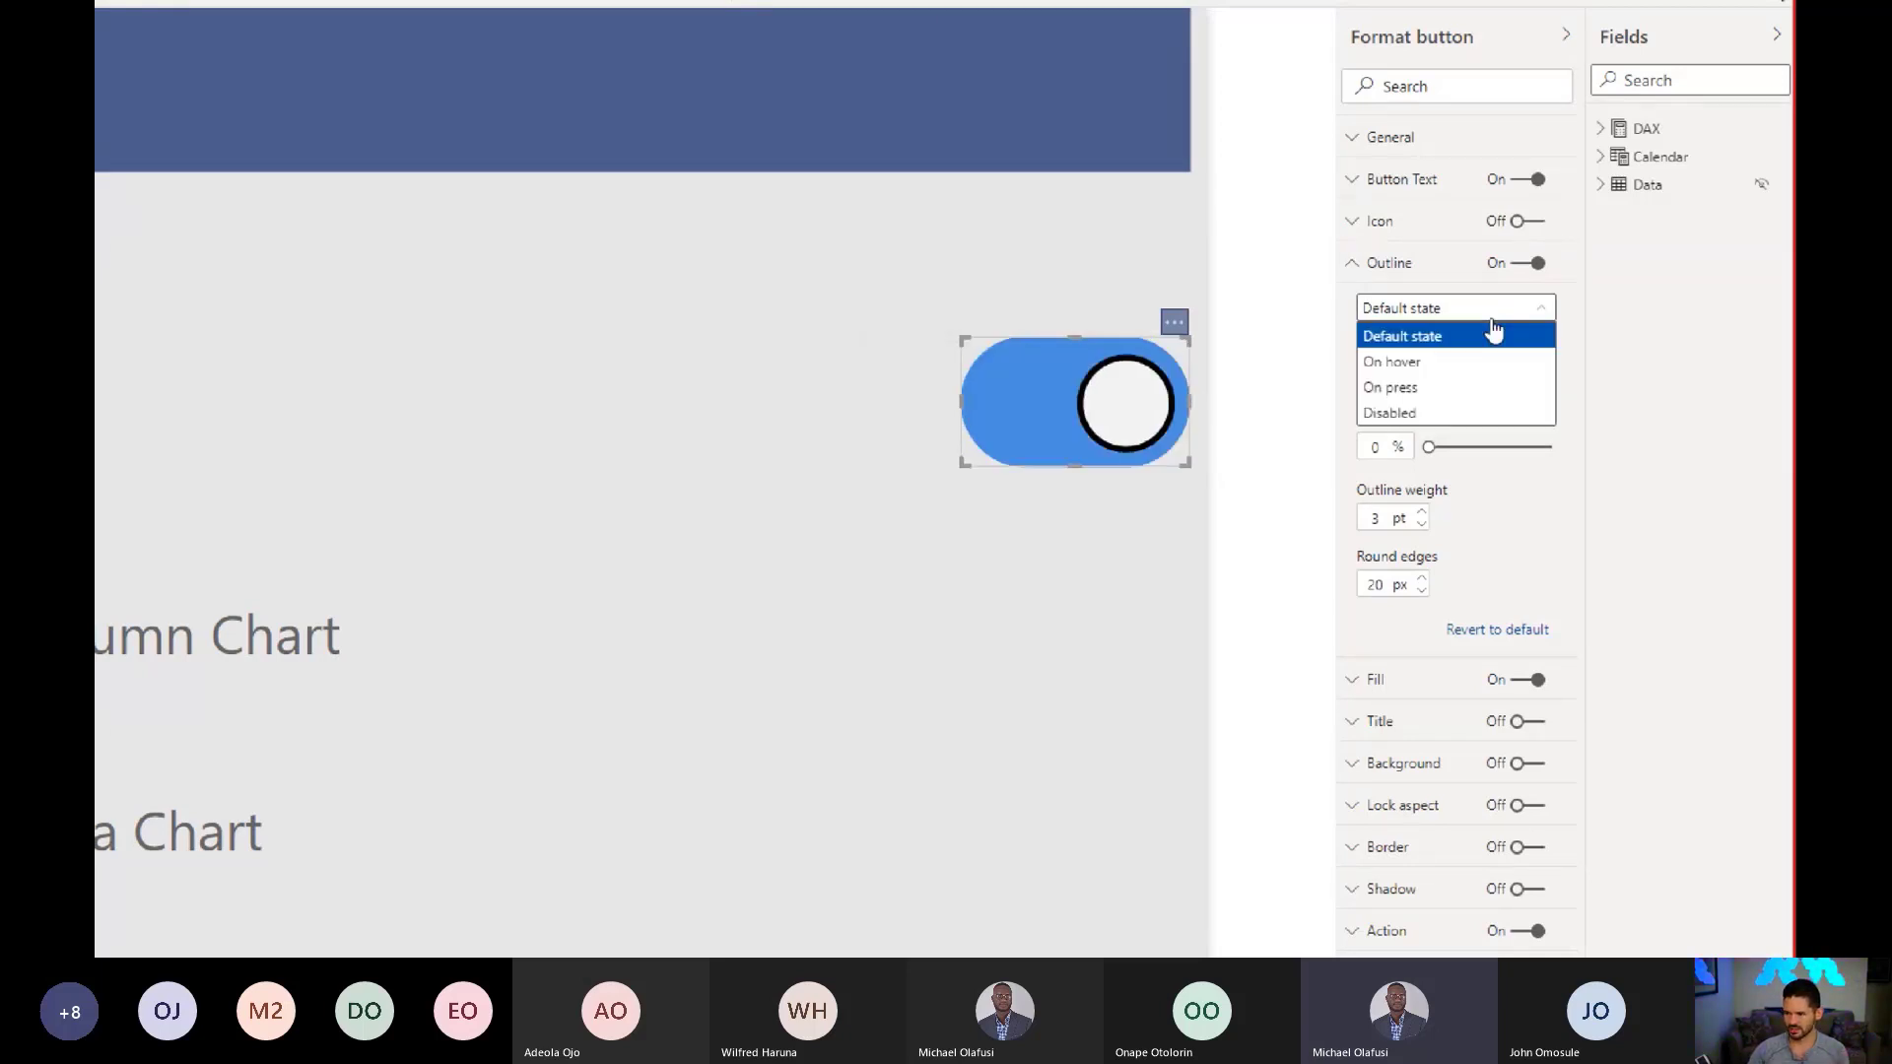
click(1432, 336)
click(1441, 308)
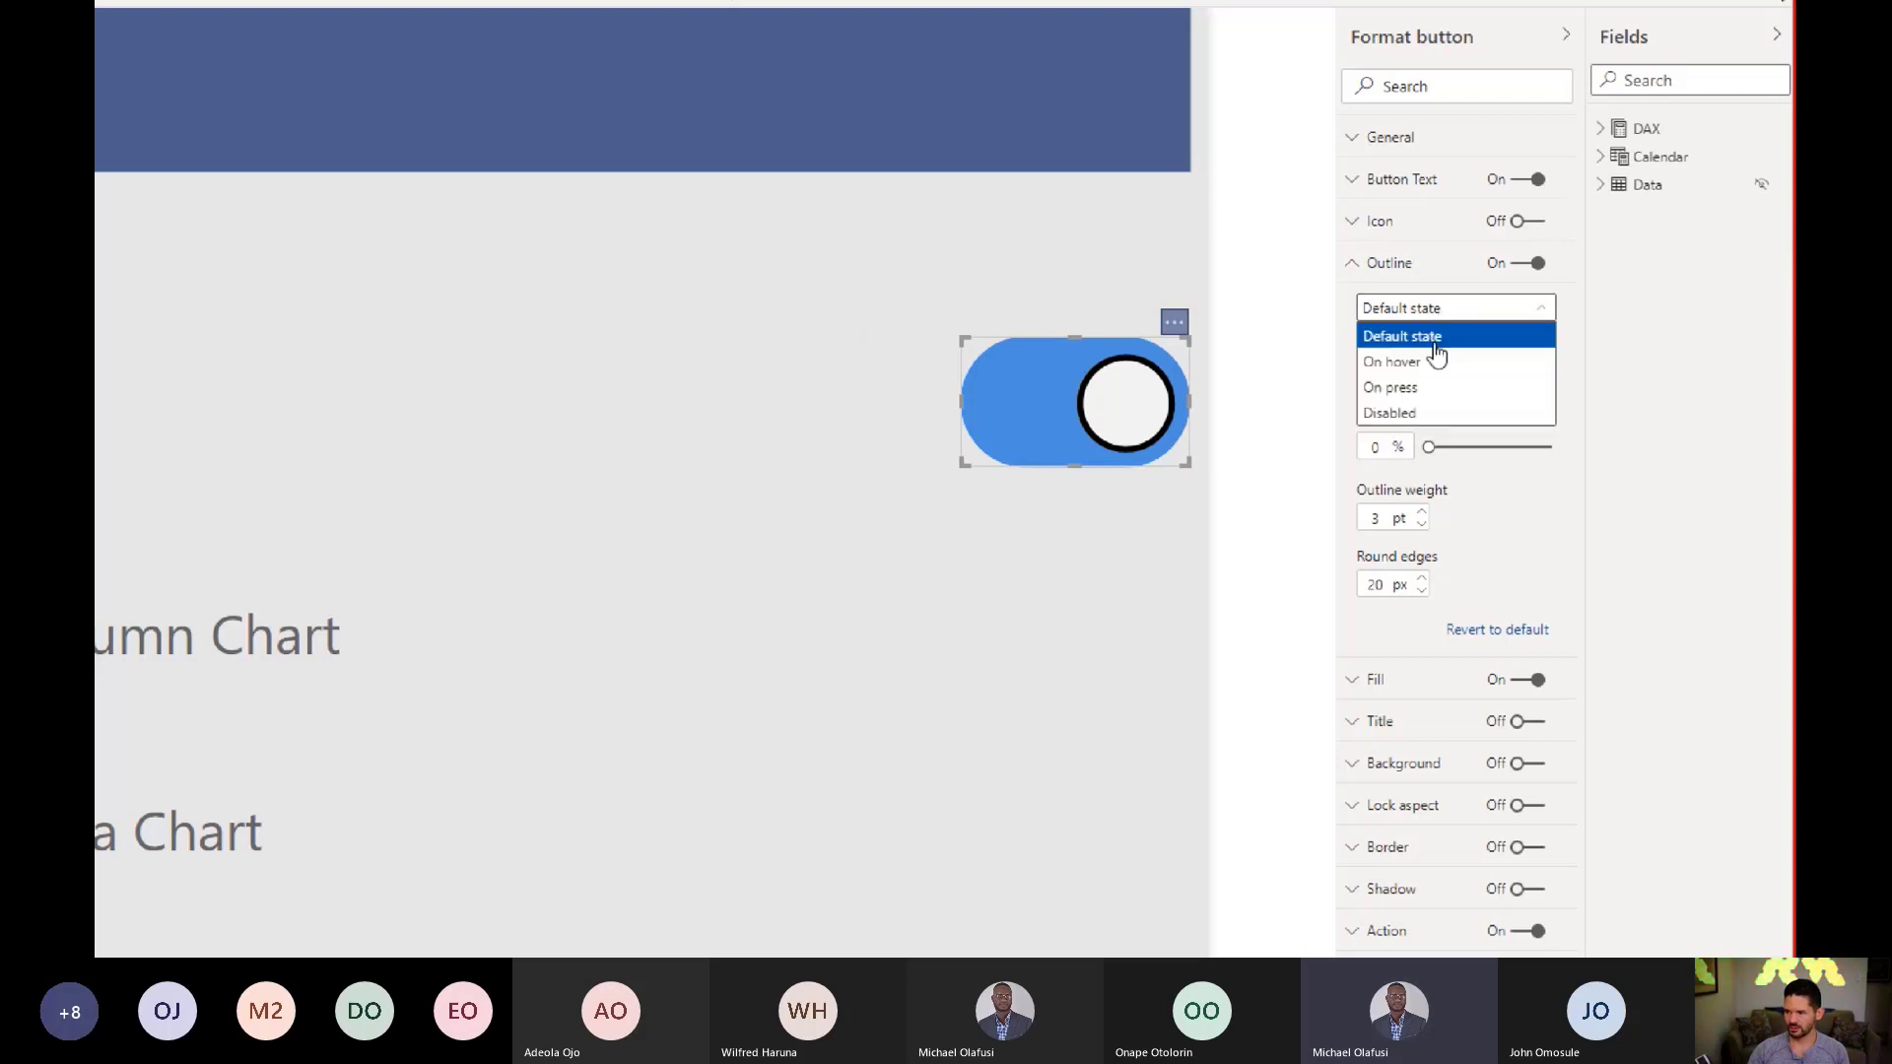
click(1429, 363)
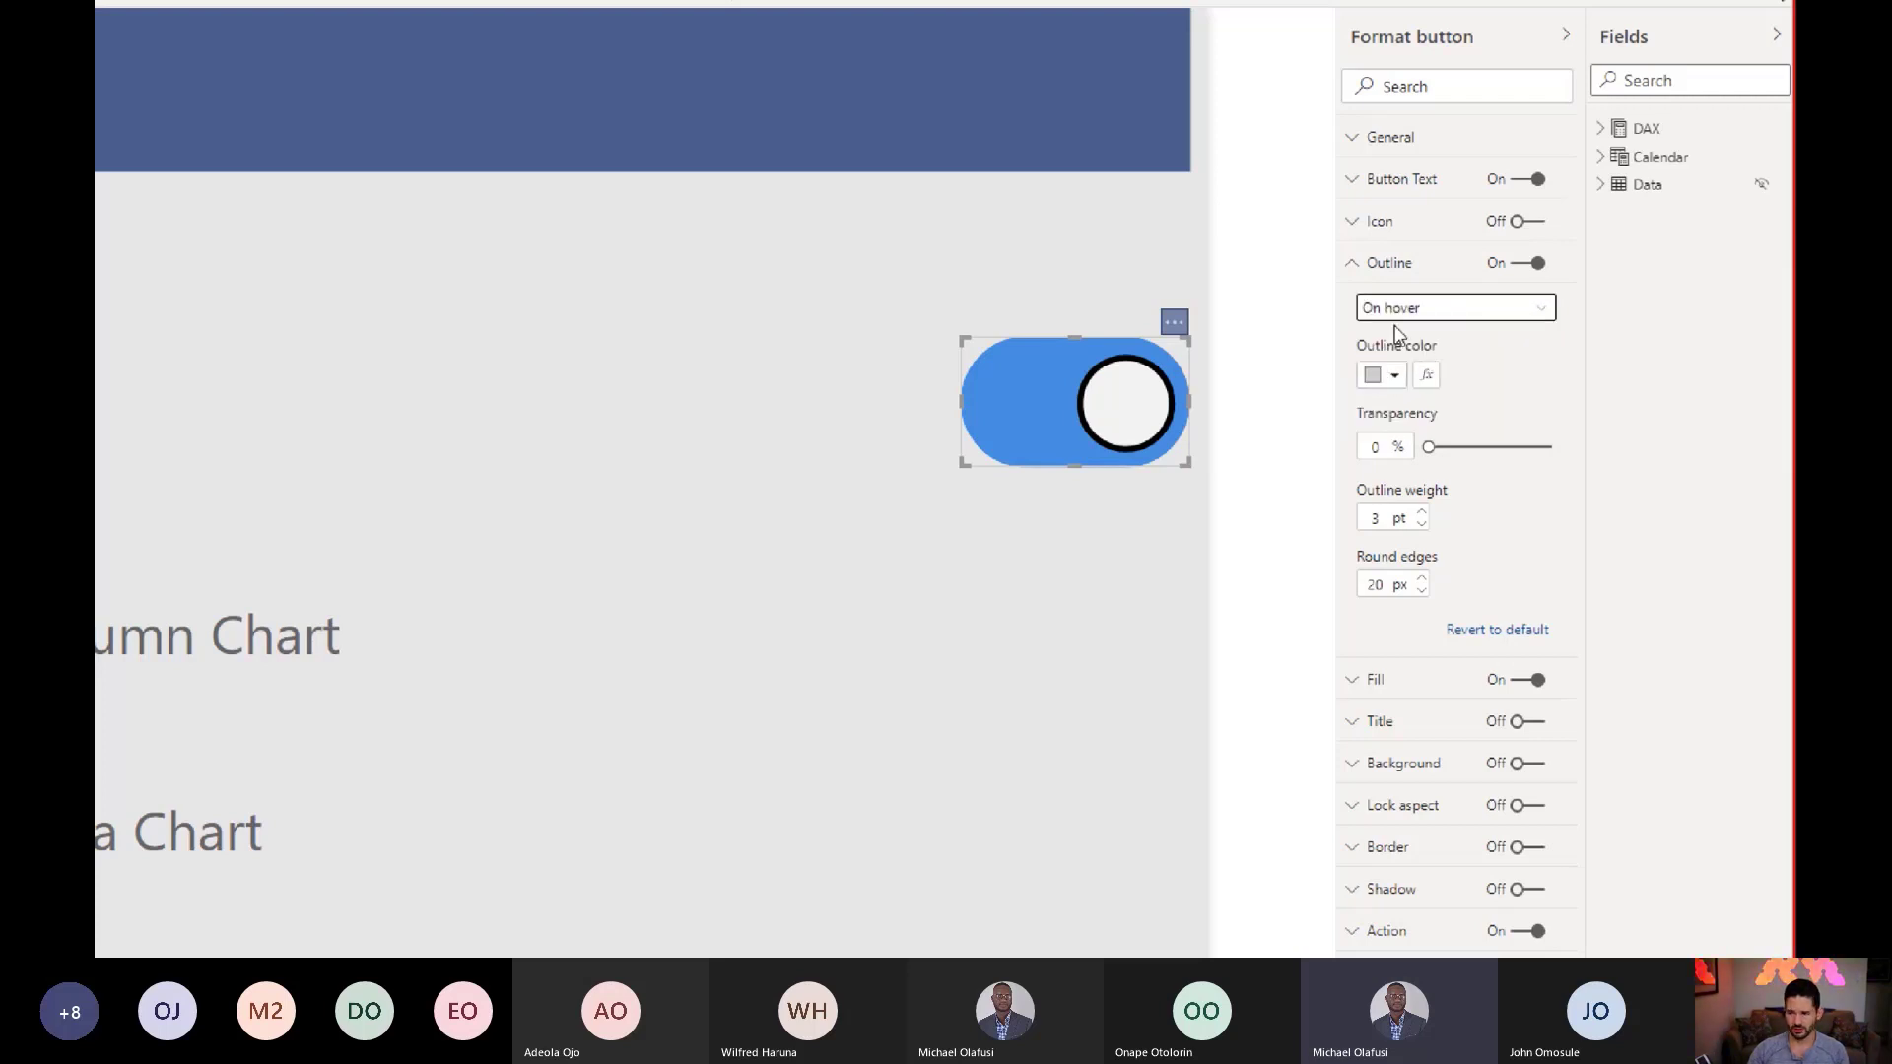
click(1404, 309)
click(1389, 389)
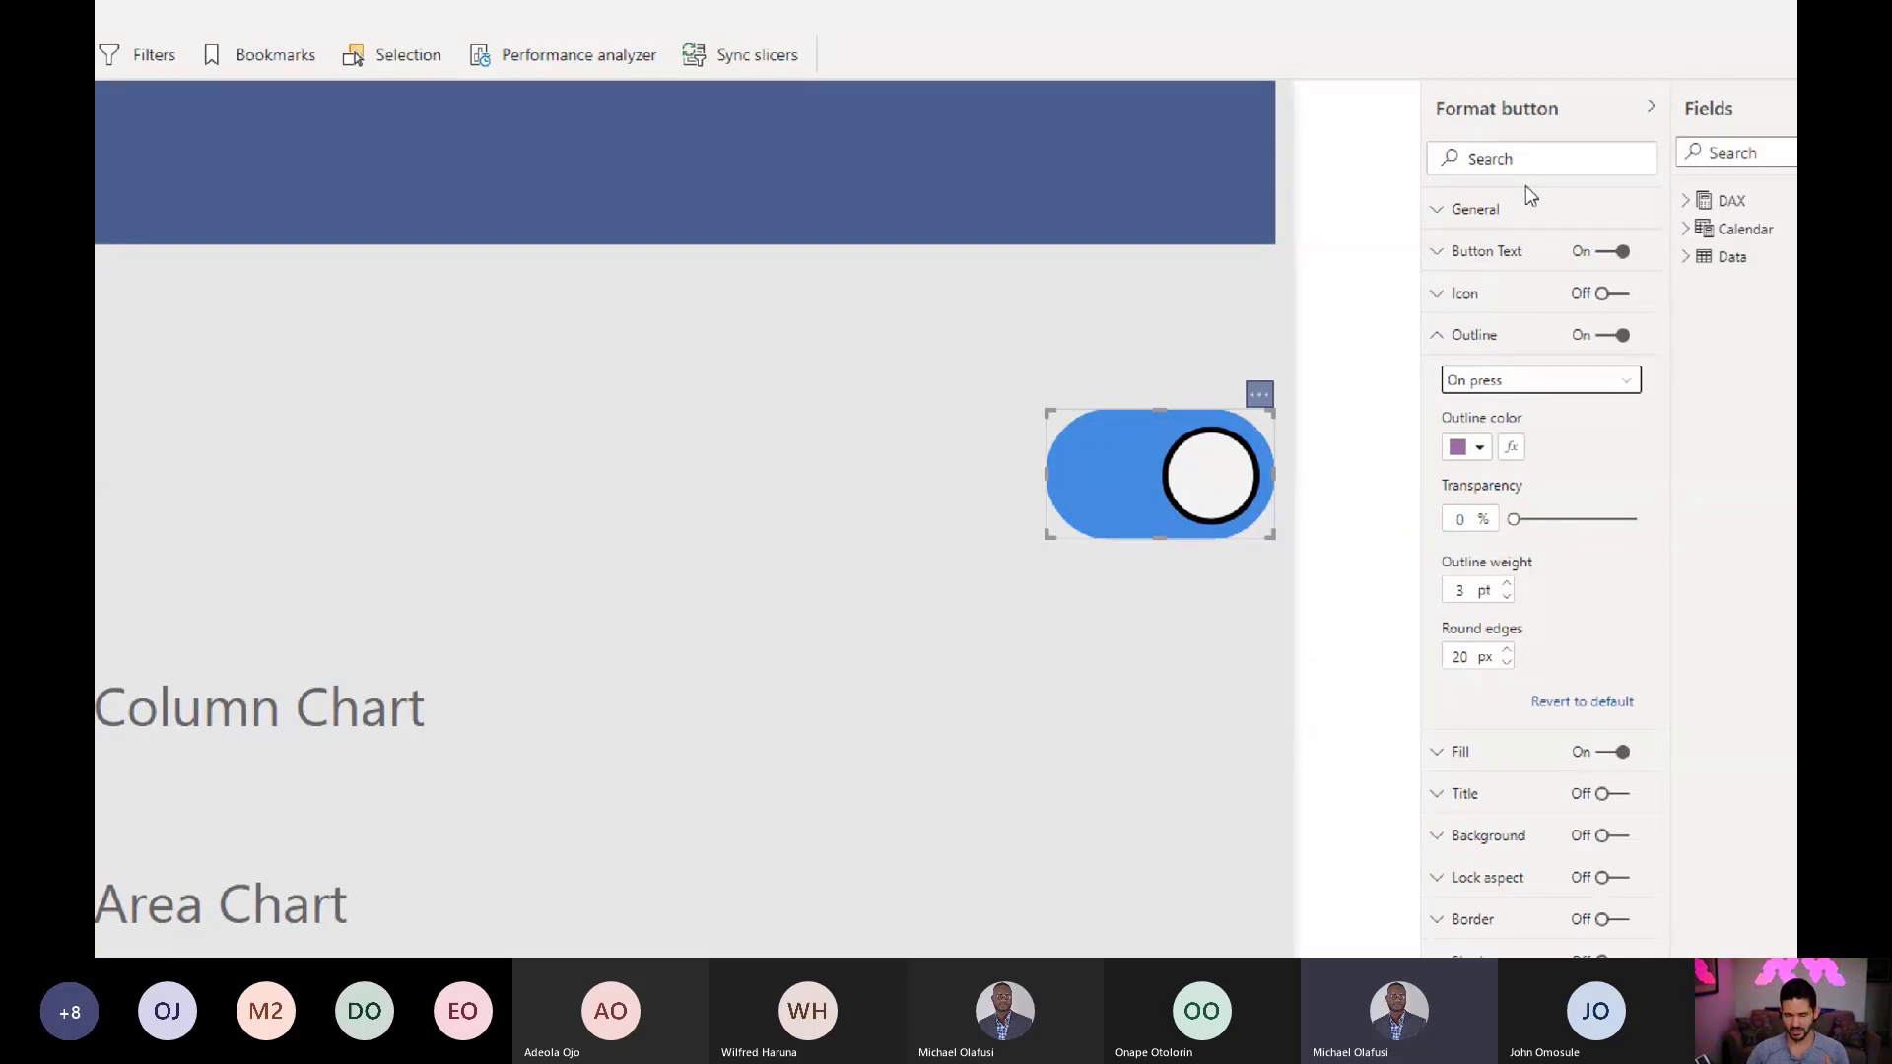
click(1473, 336)
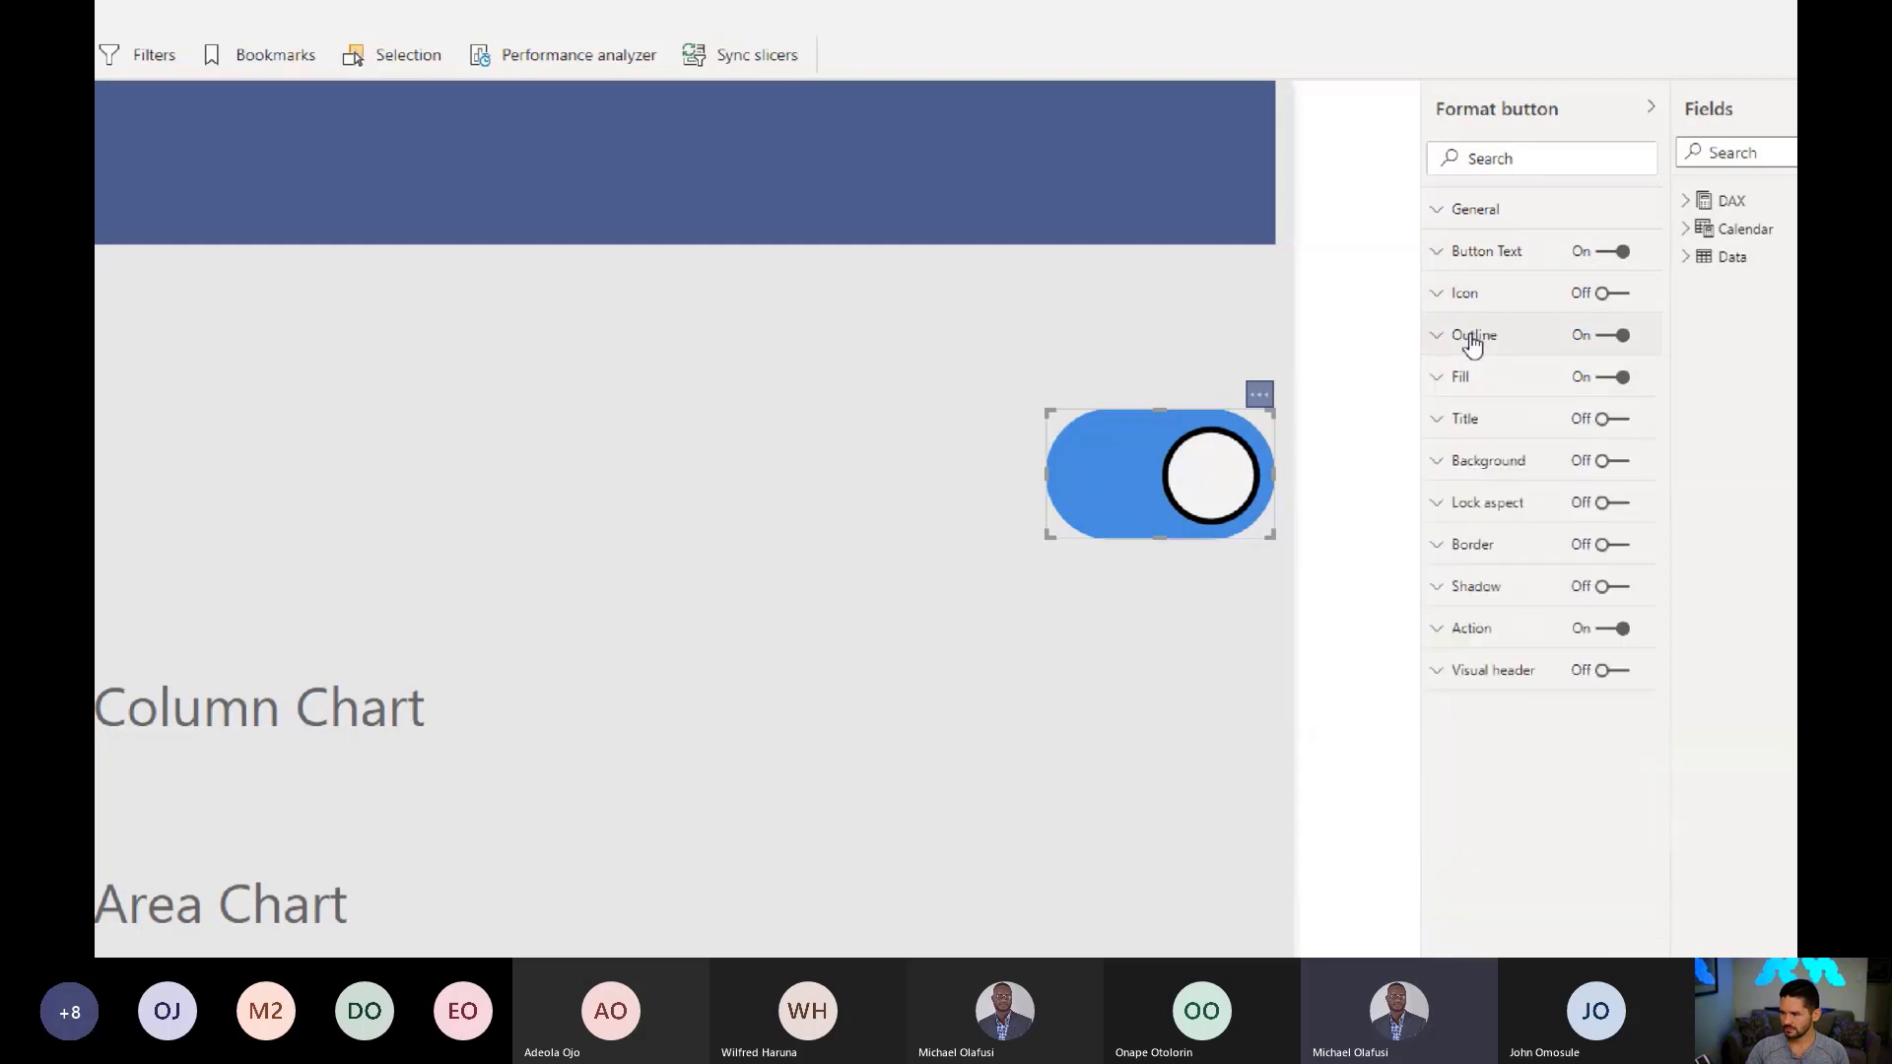
Step: Examine the copied button's Fill settings for the Default, On hover and On press states, and activate the toggle to compare the colors
click(1461, 379)
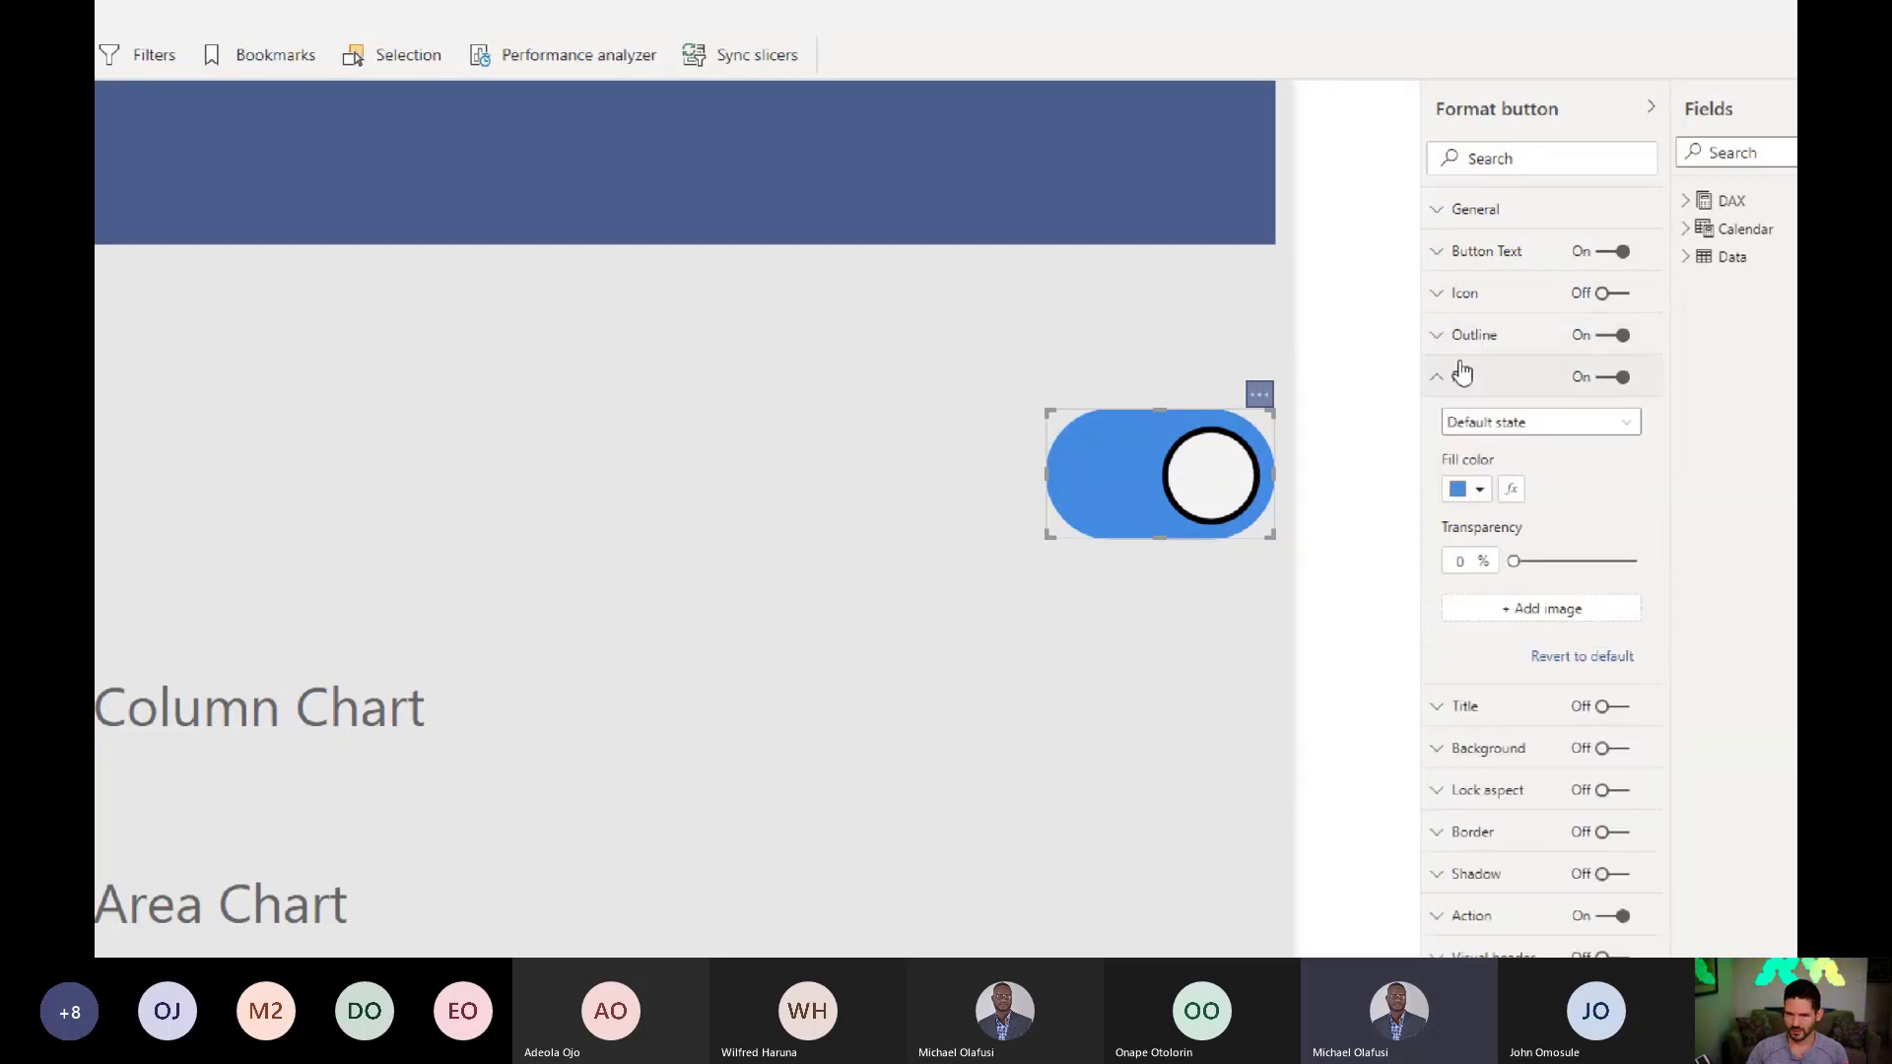
click(1464, 424)
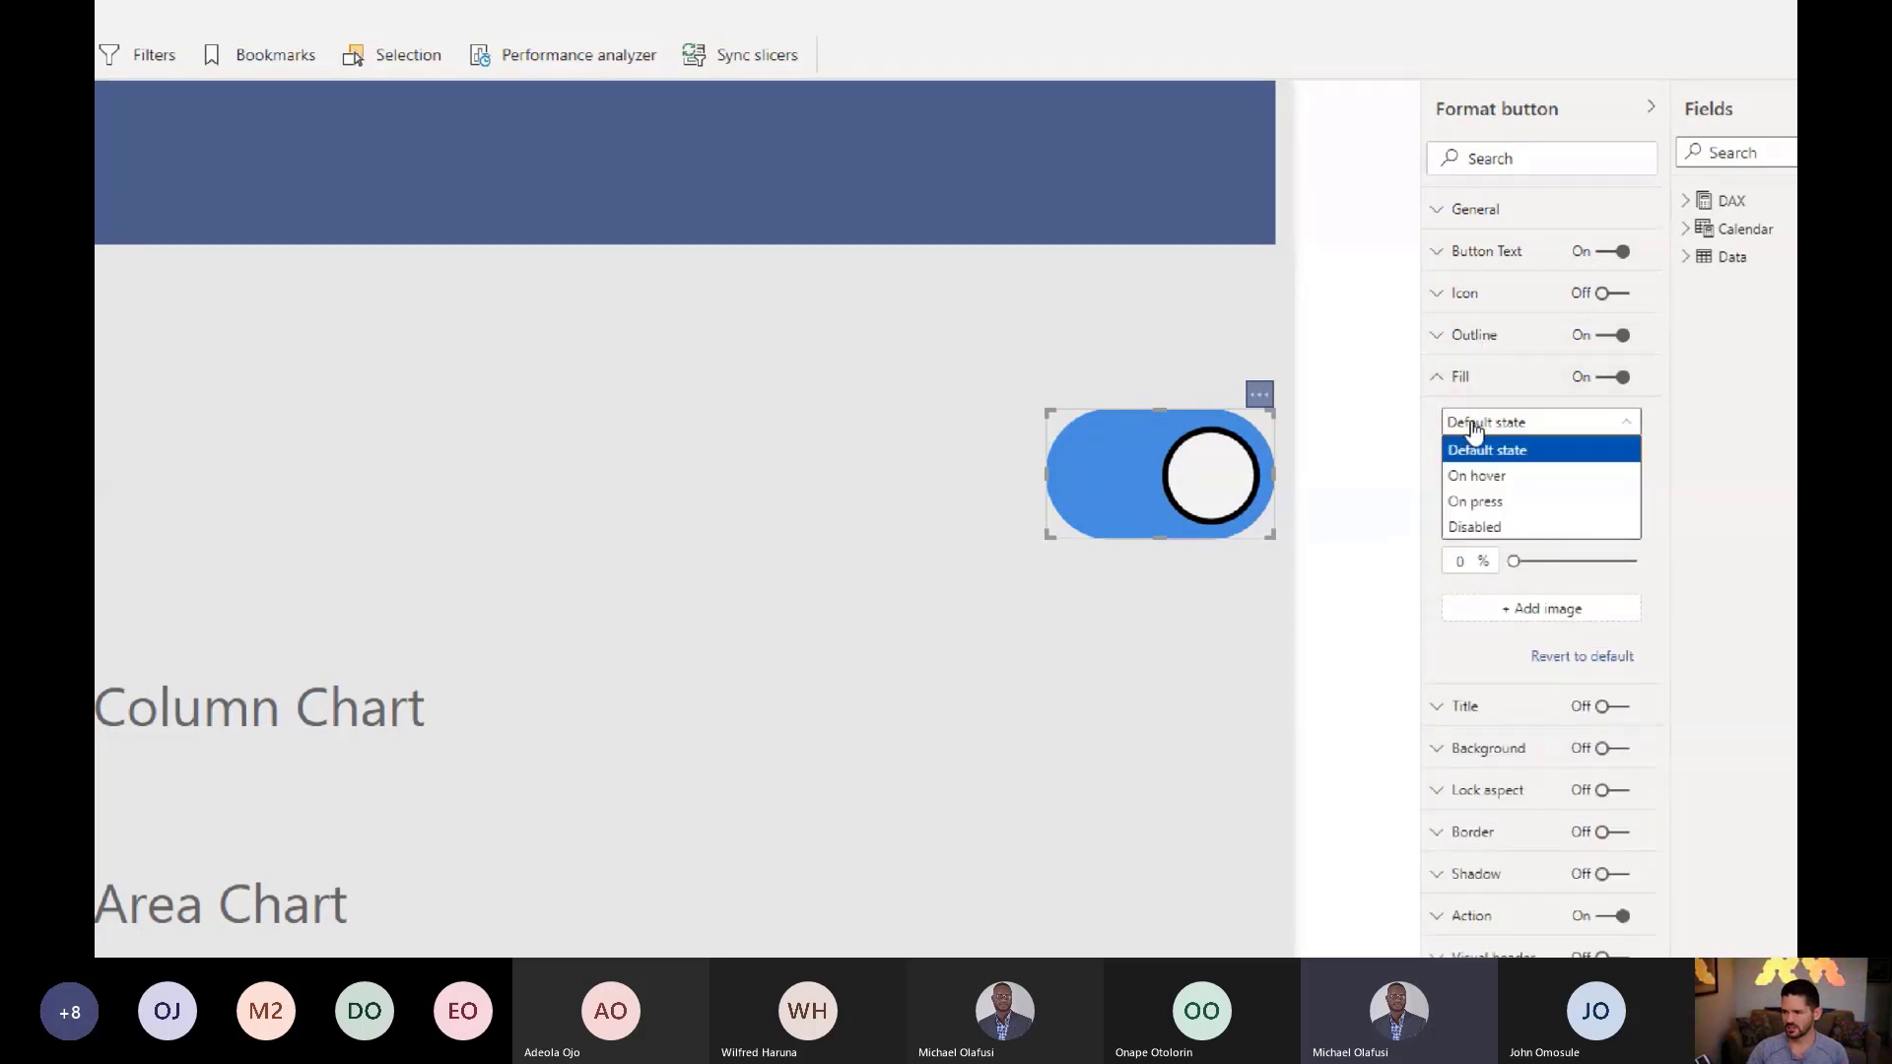
click(1503, 449)
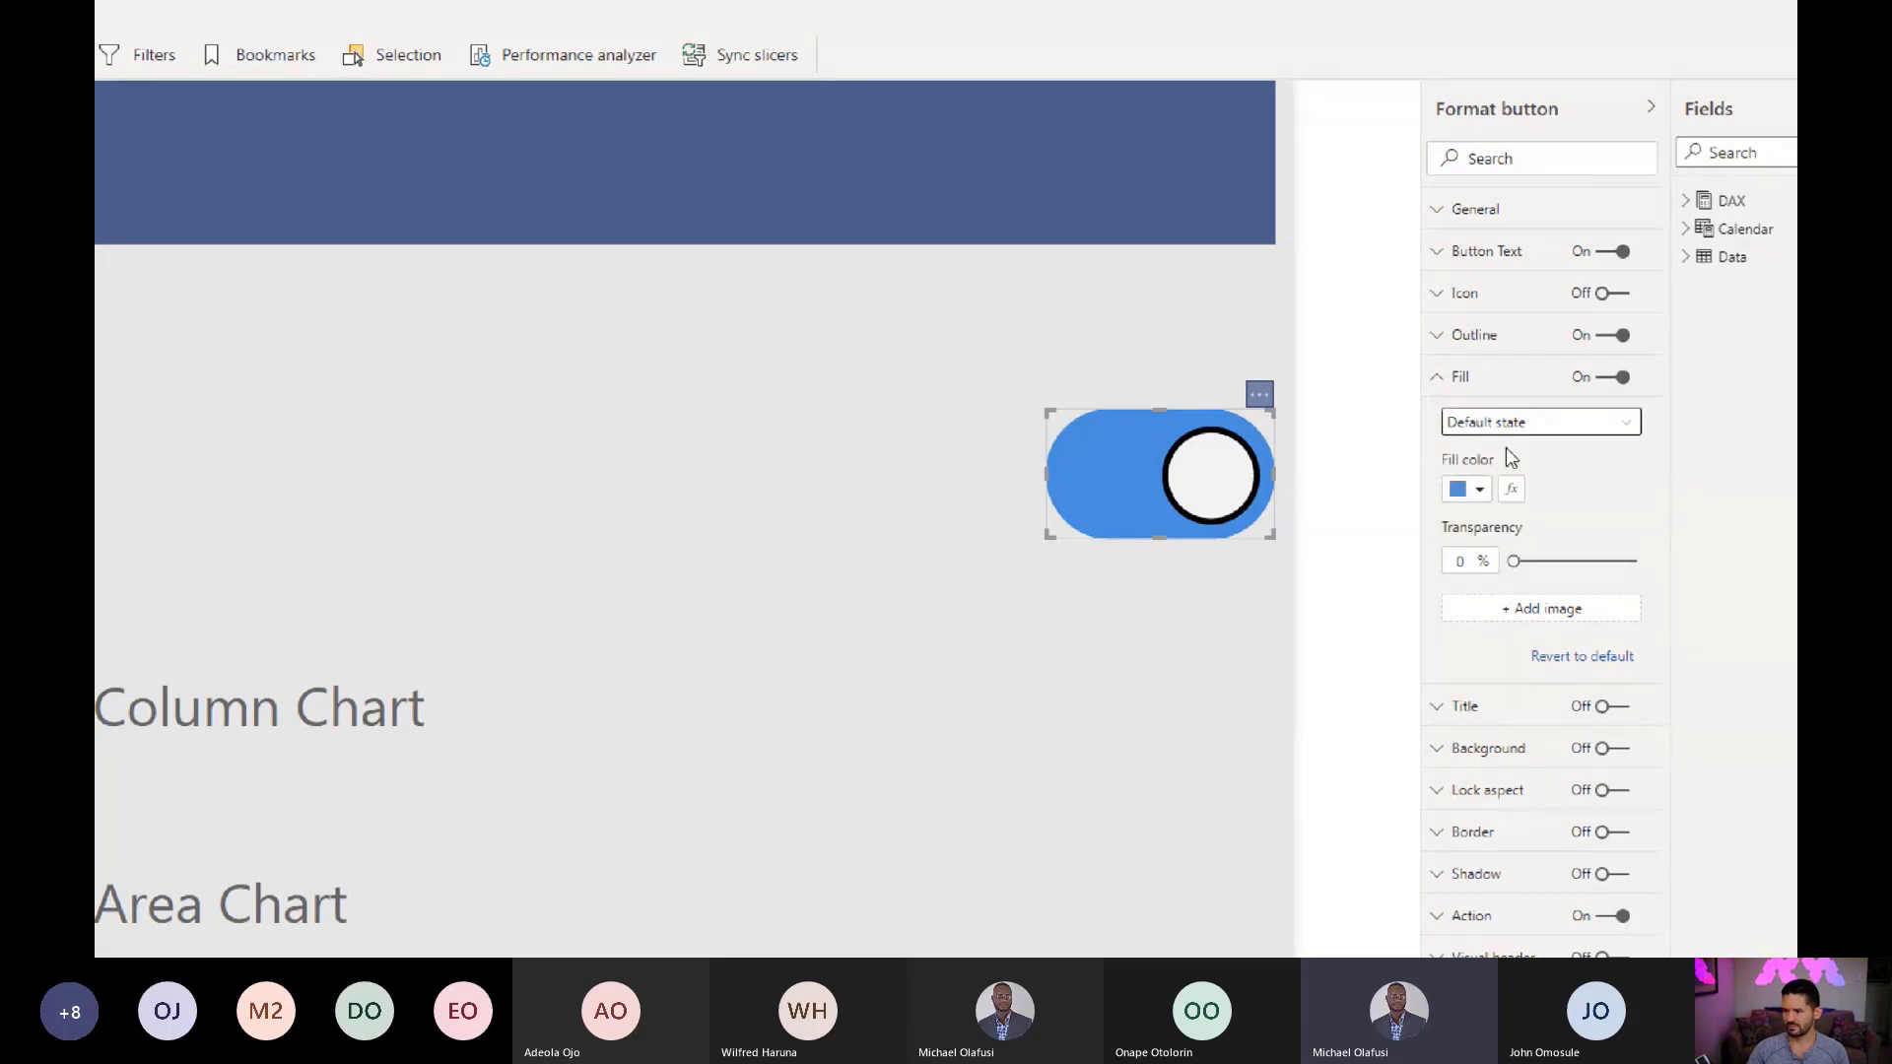
click(1506, 433)
click(1504, 476)
click(1512, 426)
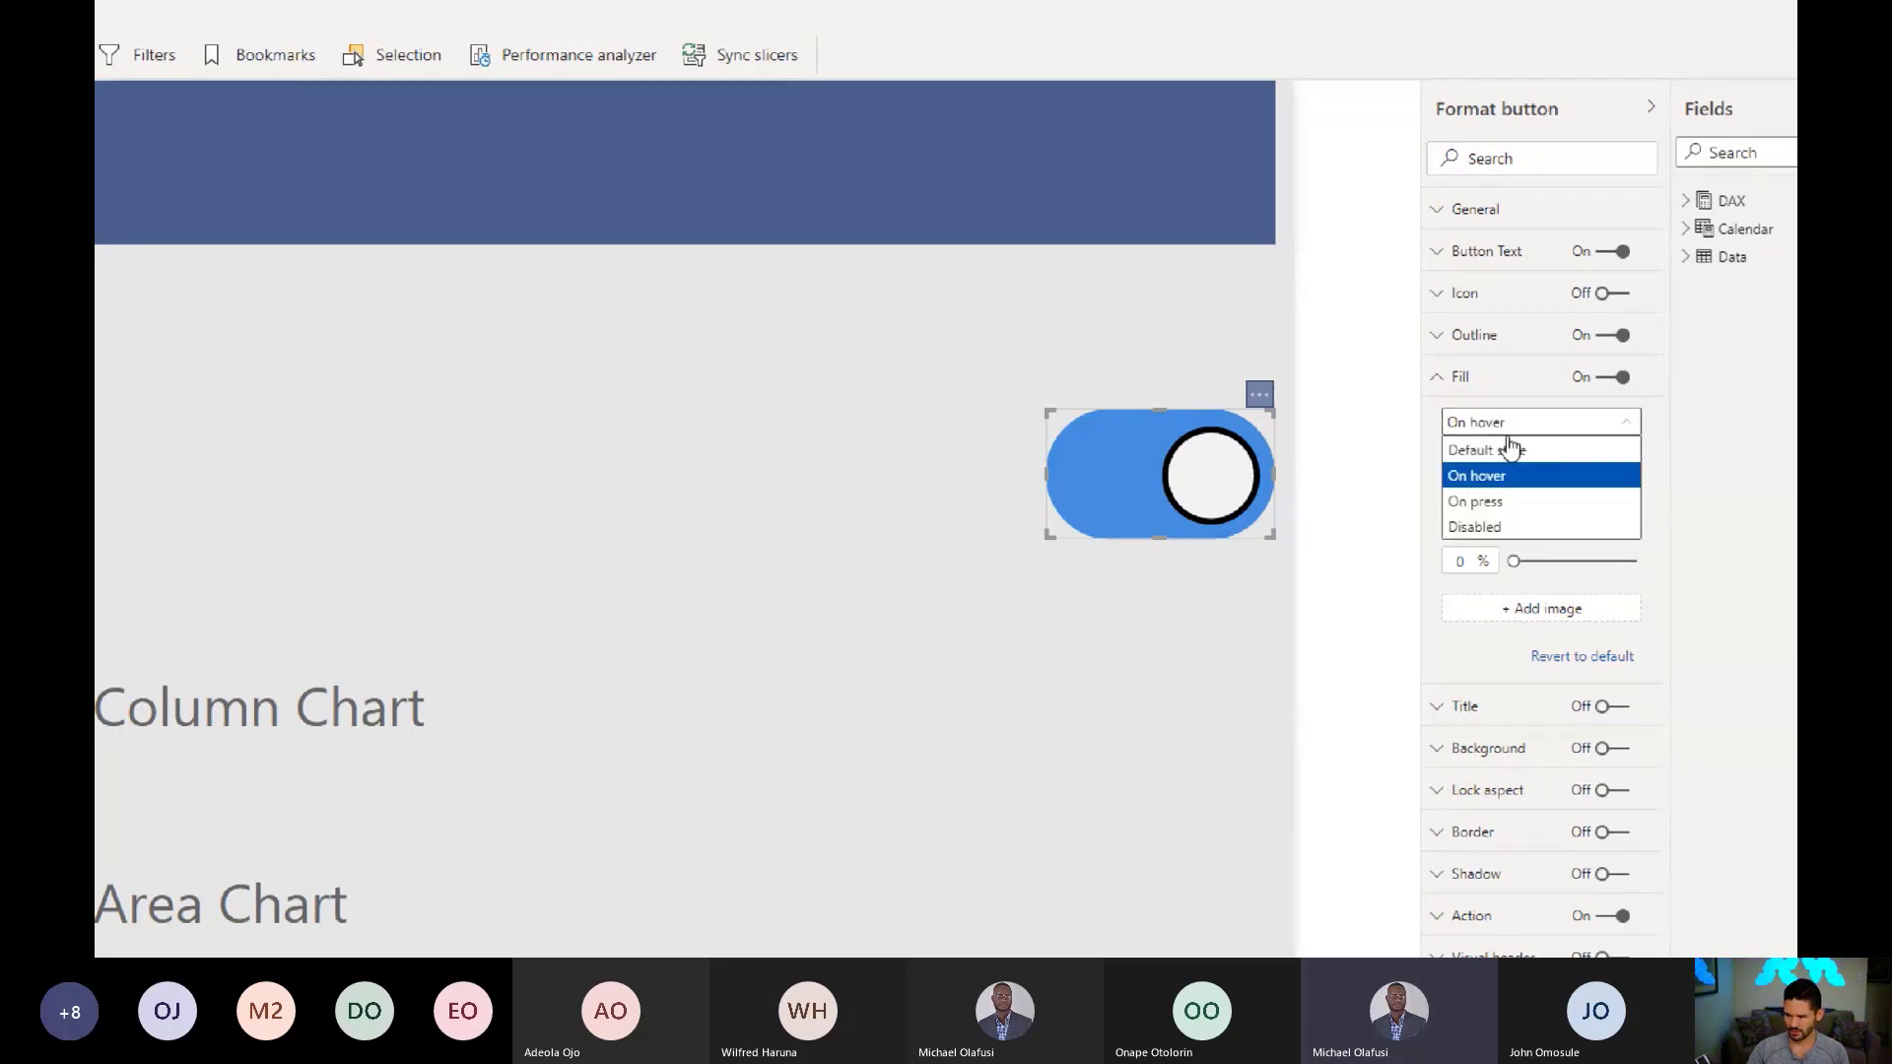
click(1503, 502)
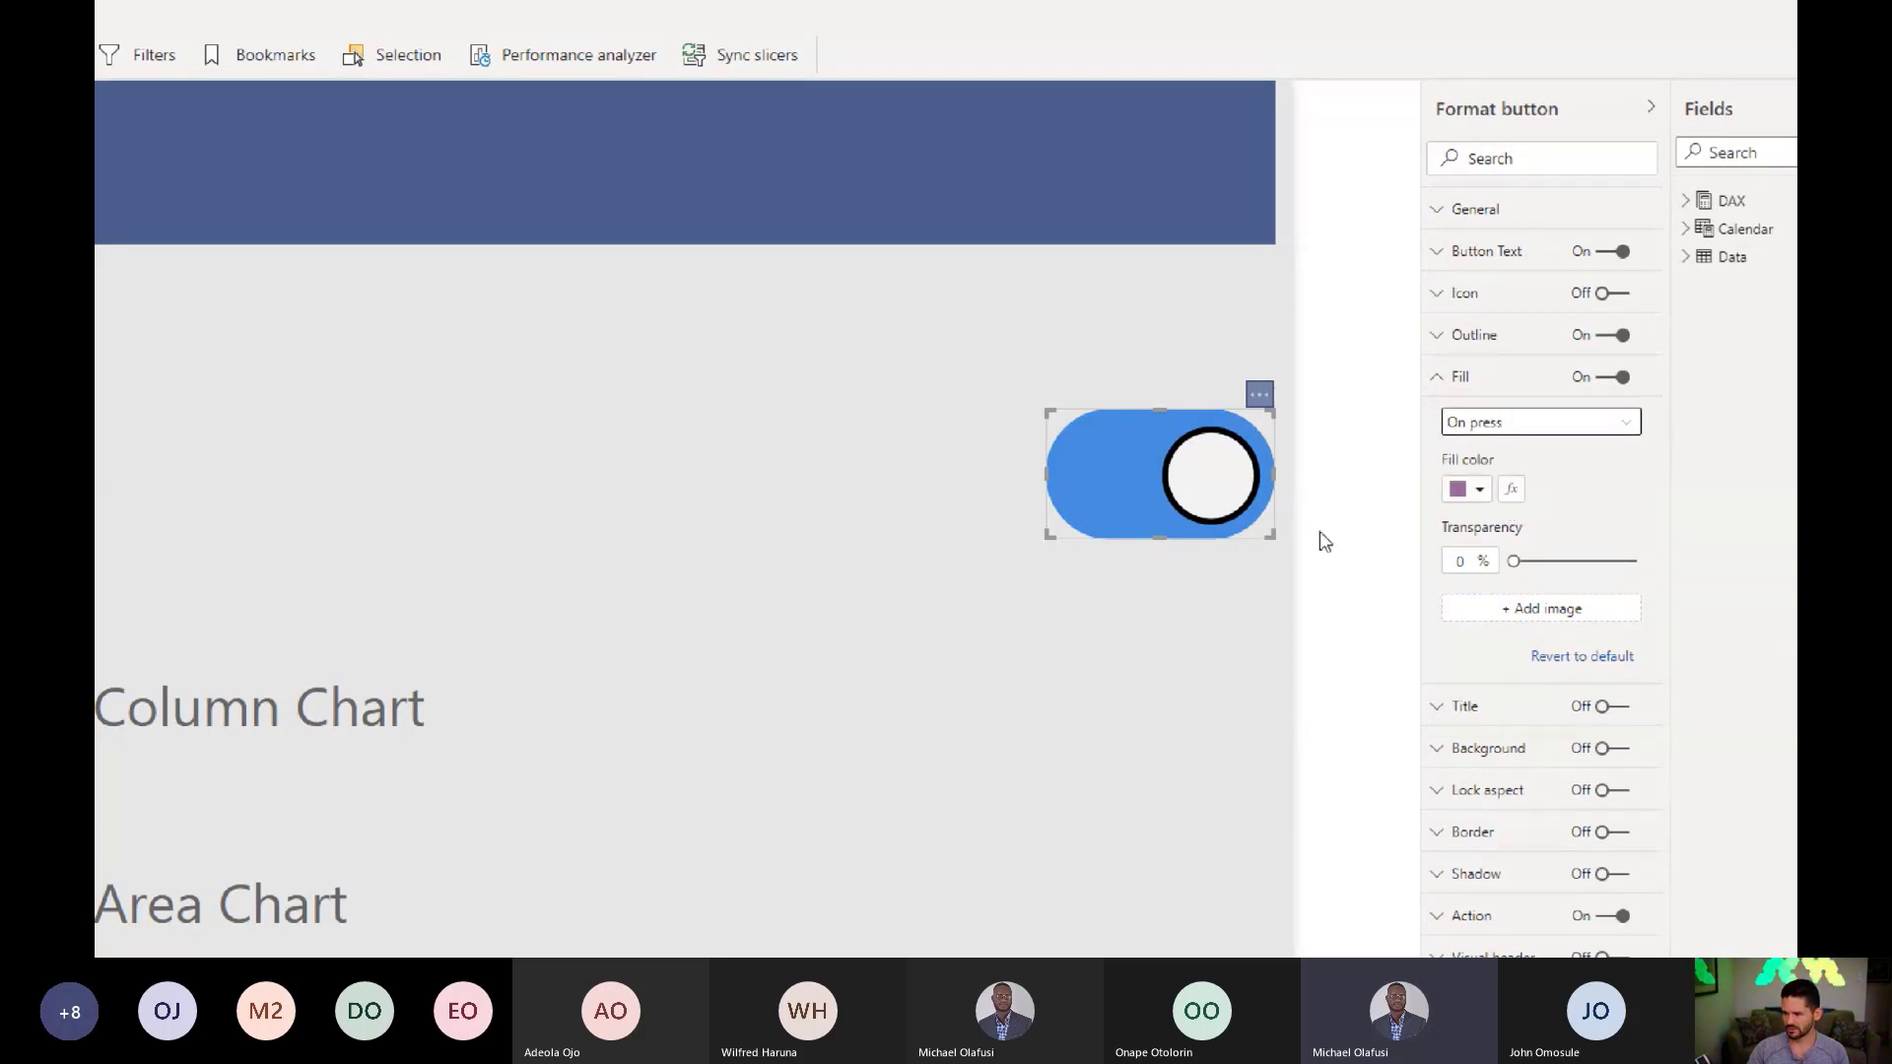
ctrl+click(1226, 505)
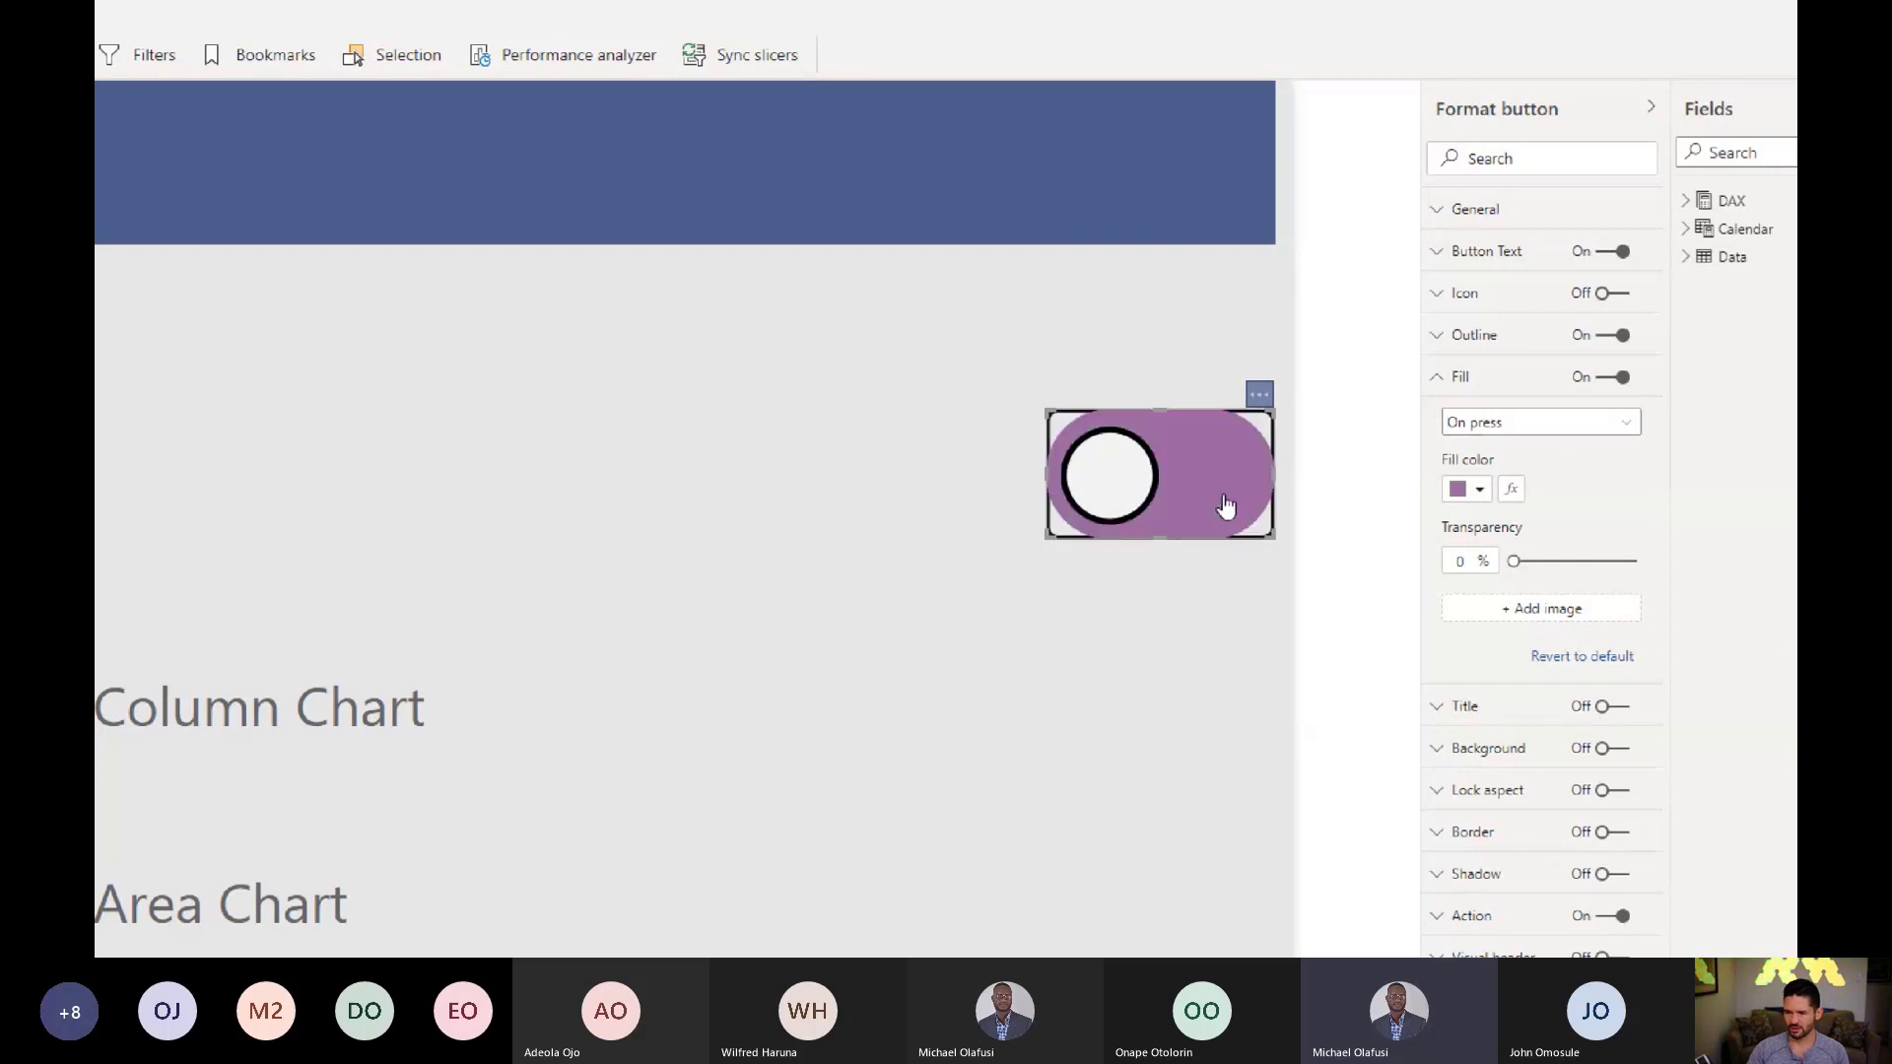
click(1195, 336)
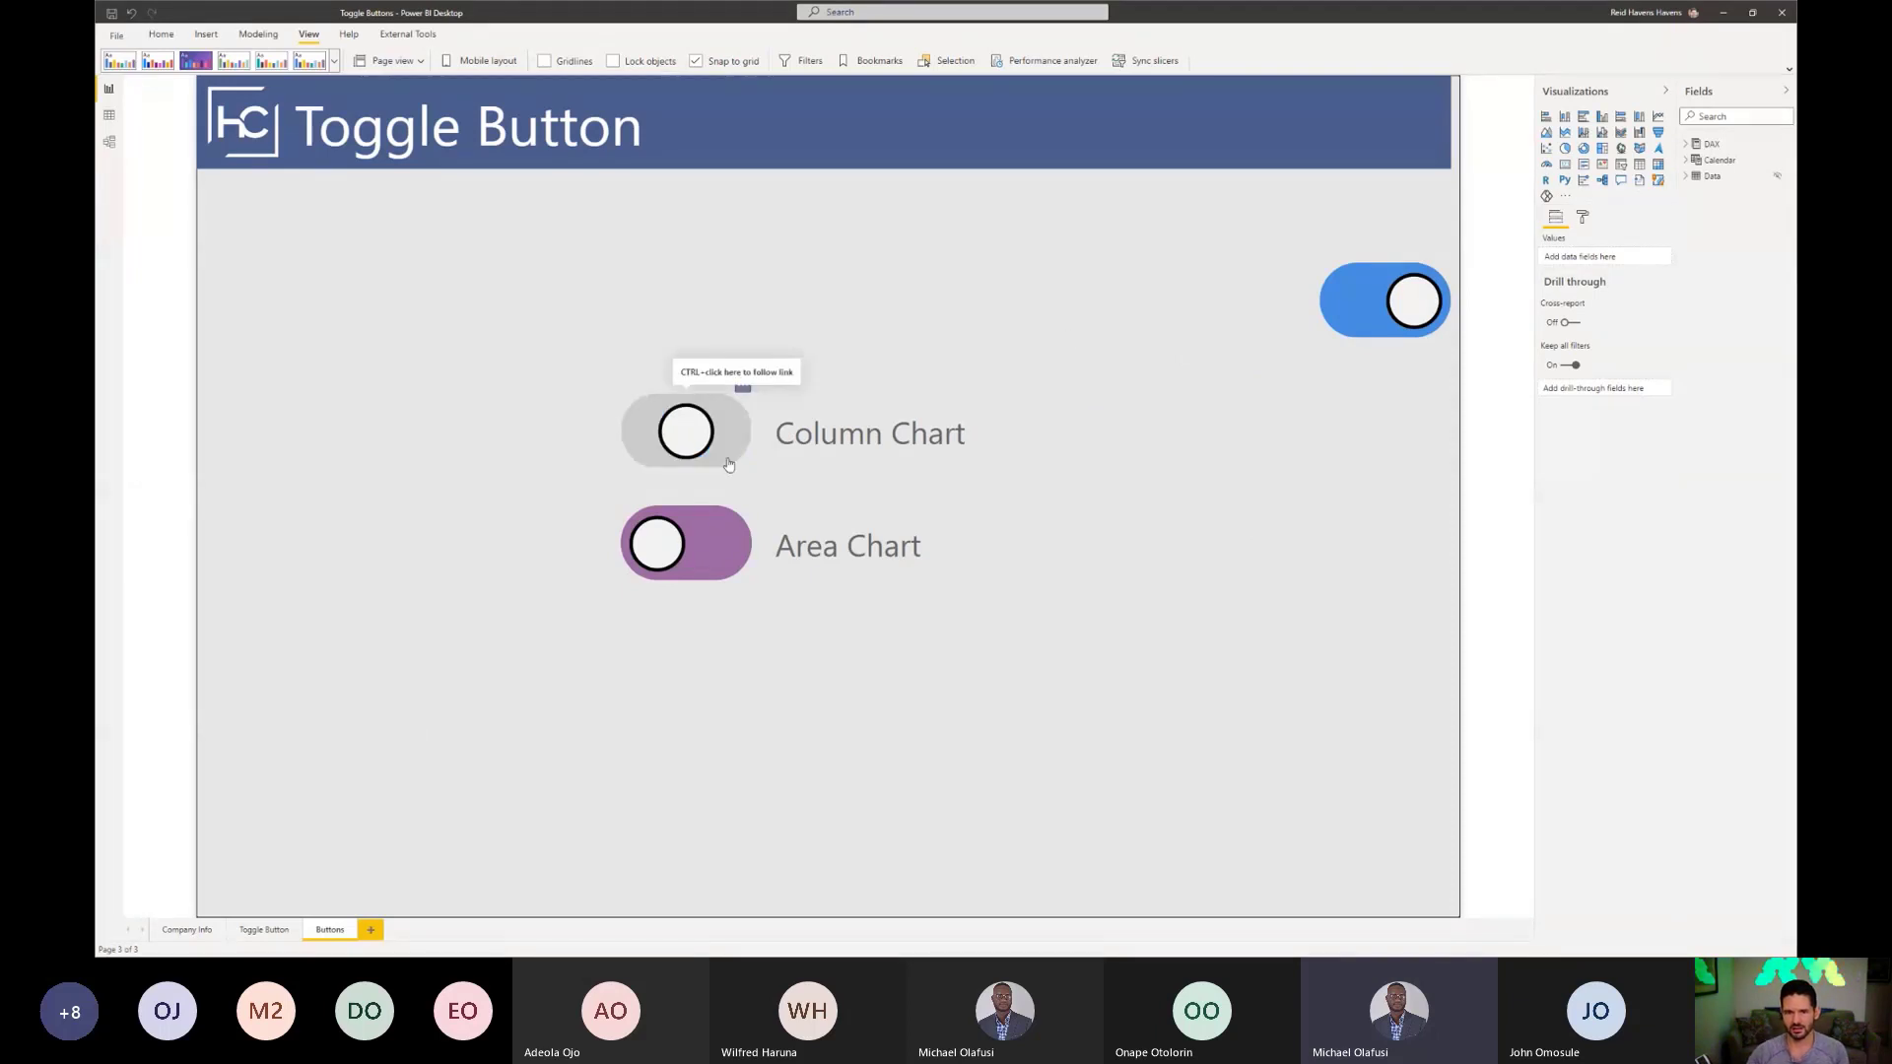
Step: Try the Column Chart and Area Chart toggles, then duplicate the purple toggle and place the copy over the blue toggle
ctrl+click(728, 464)
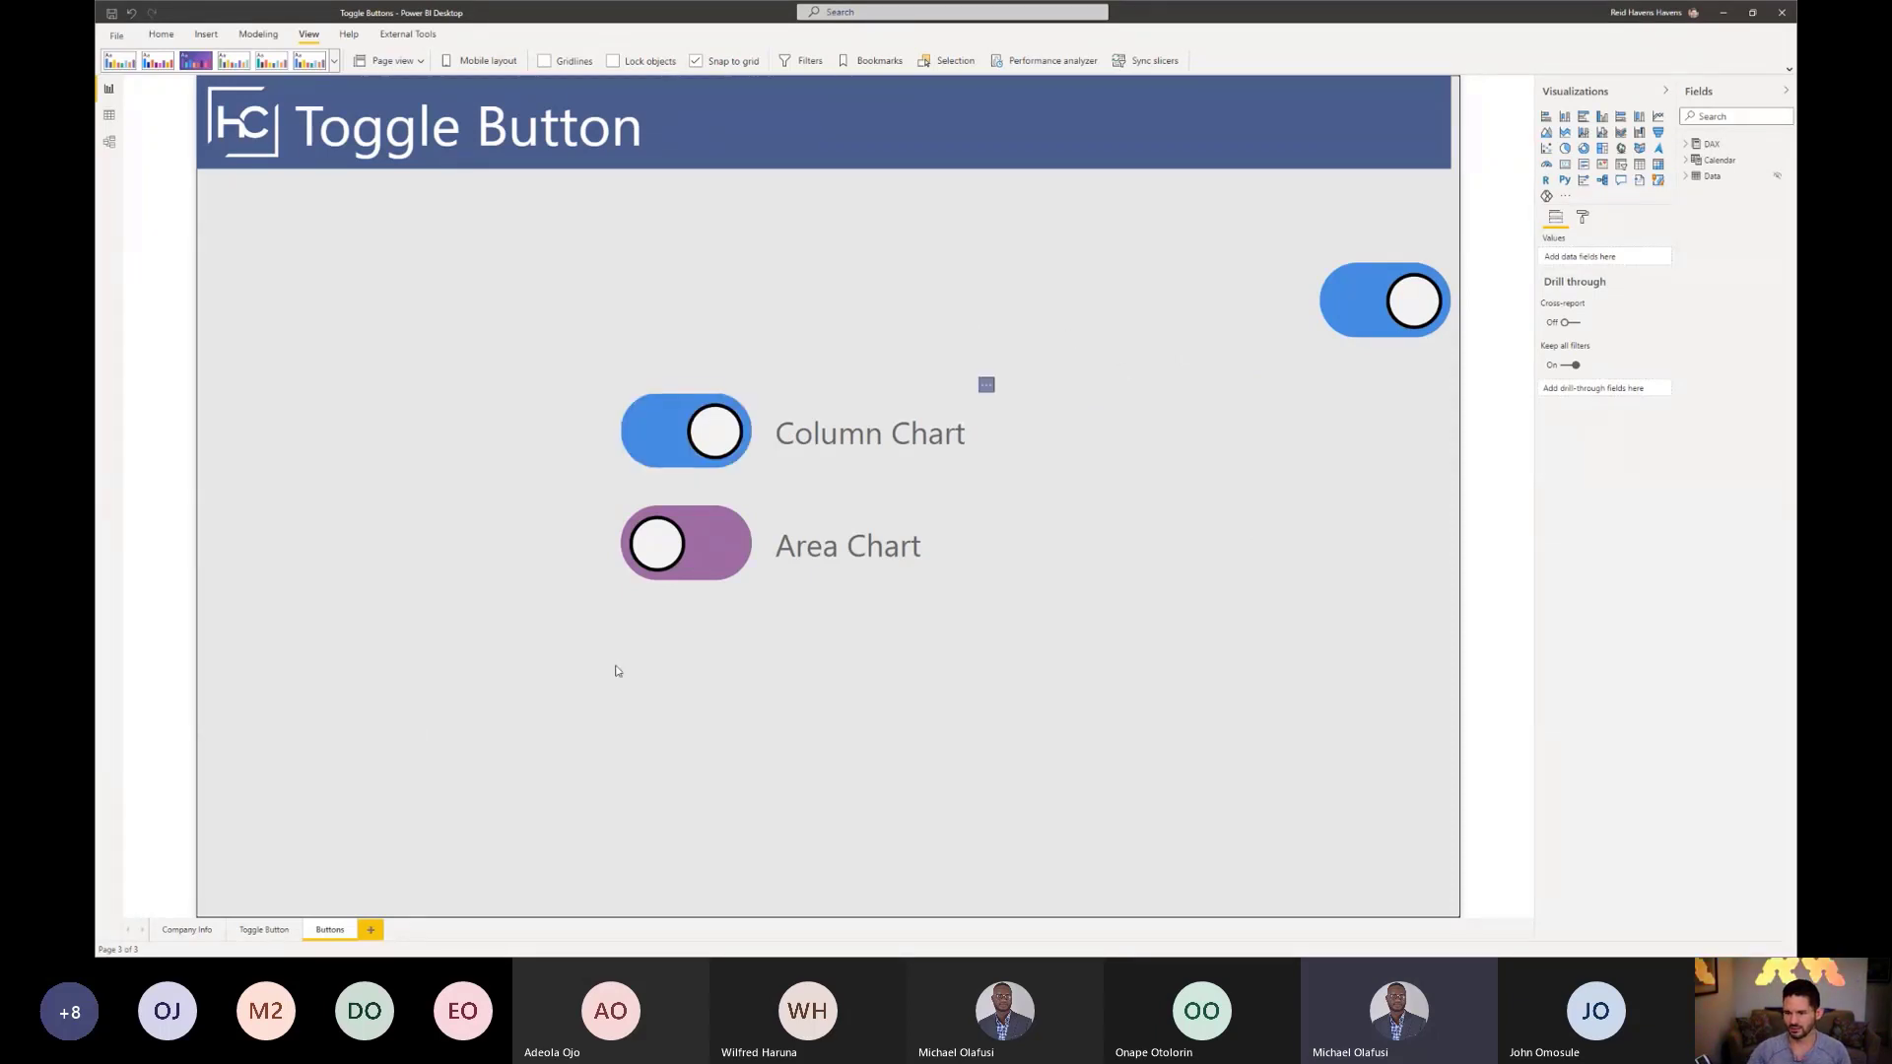
ctrl+click(677, 536)
ctrl+click(669, 554)
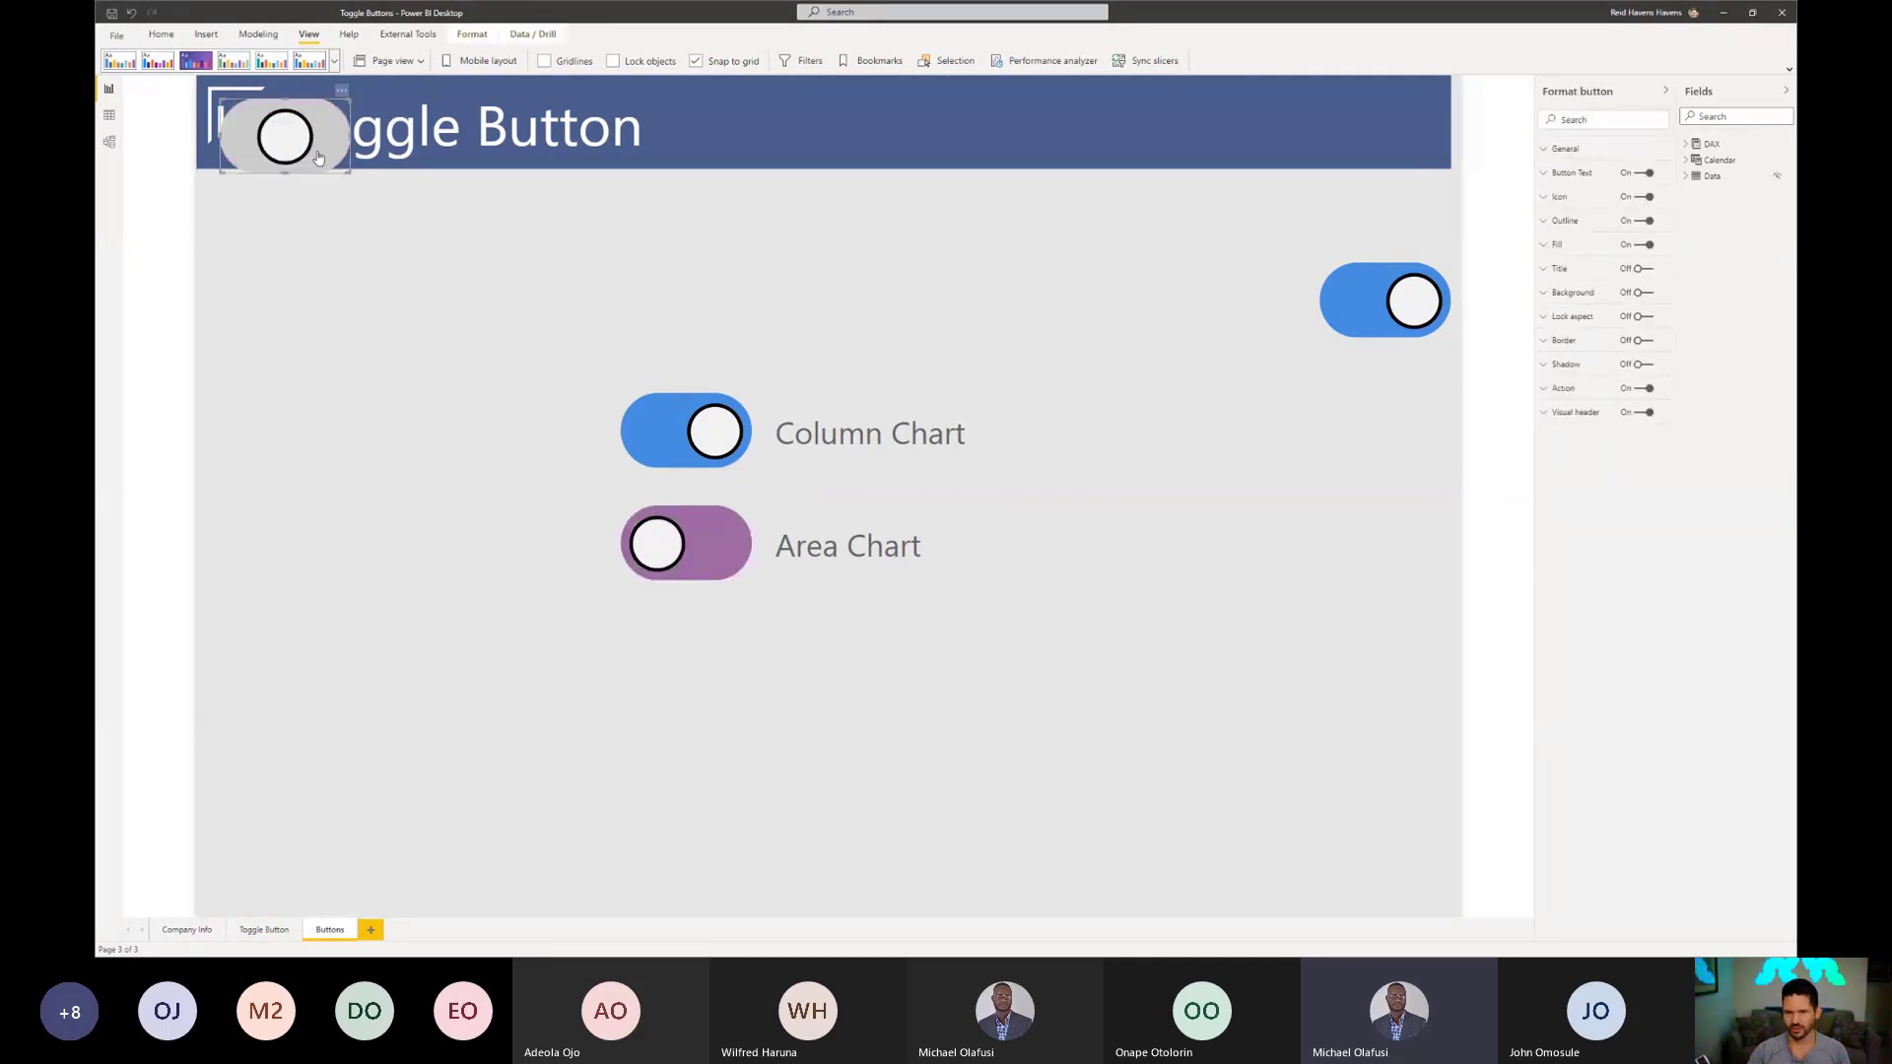
drag(323, 155, 1401, 313)
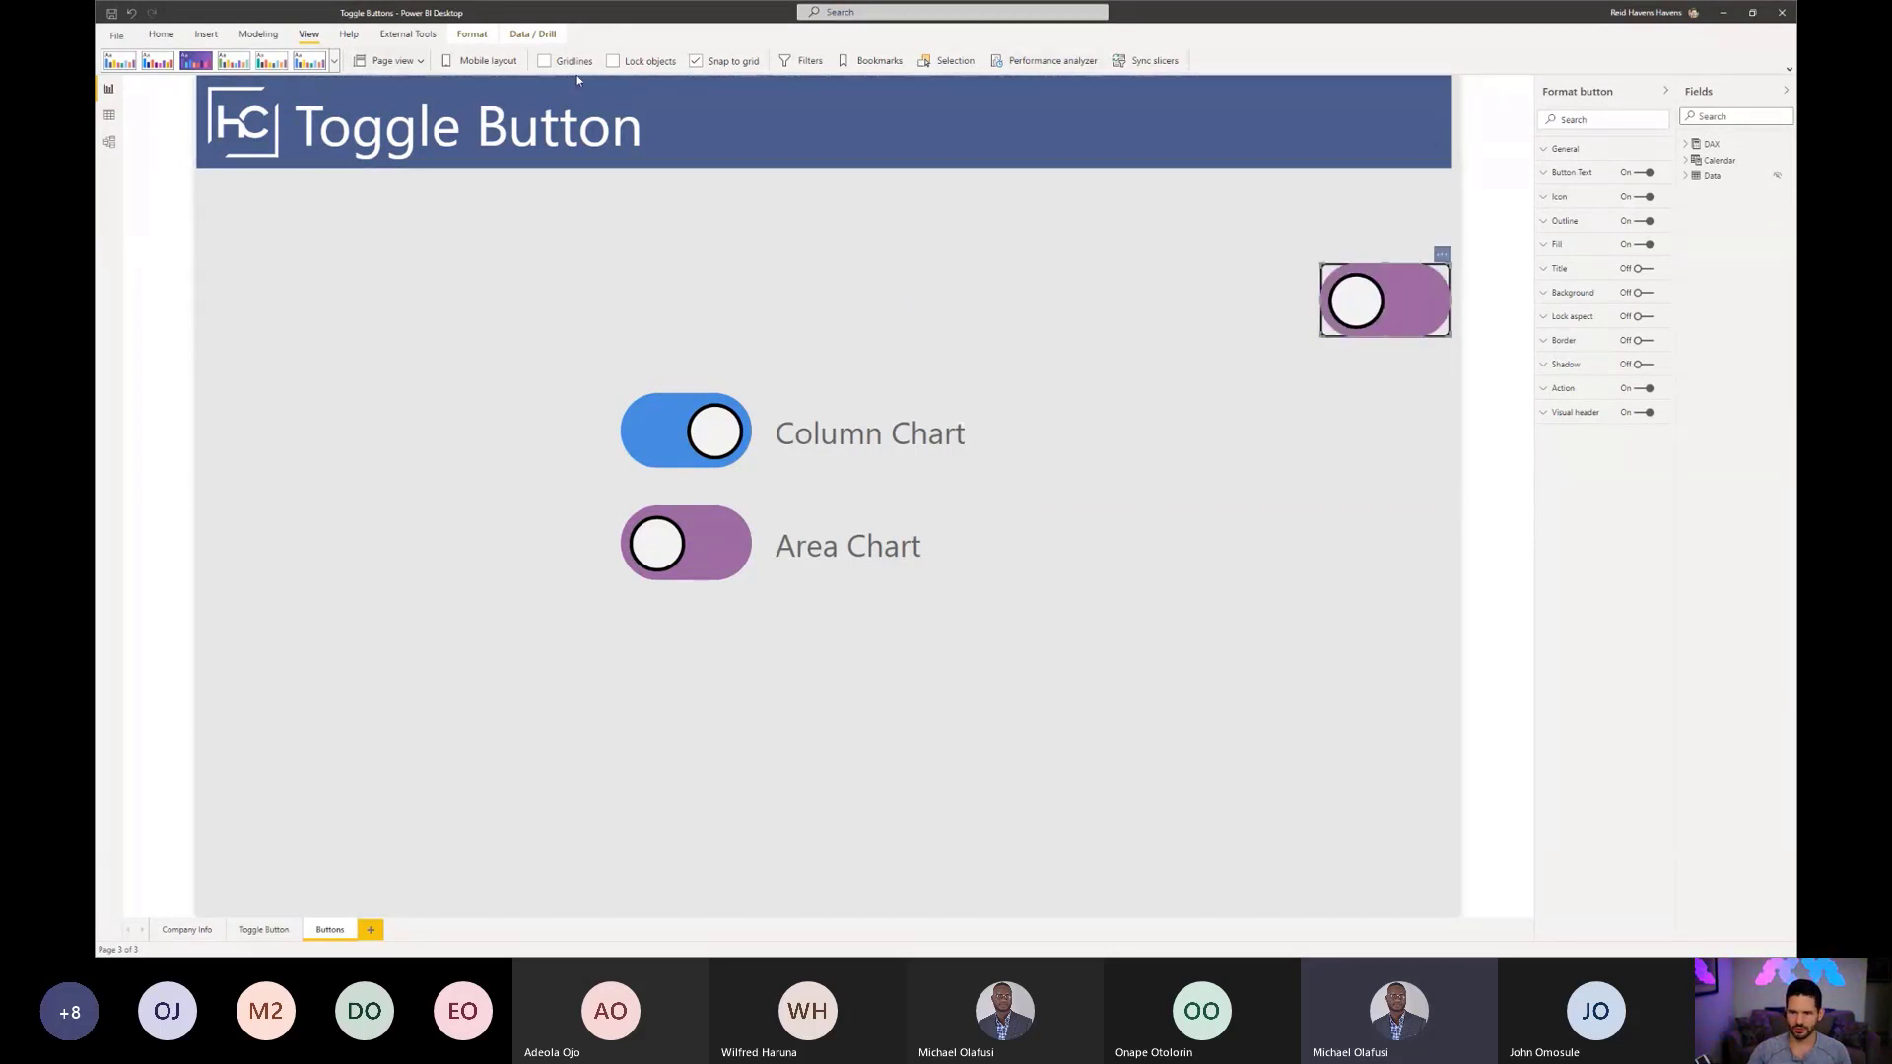
Step: Show the Selection pane without the Bookmarks pane, and offset the purple toggle slightly below the blue one to tell them apart
click(880, 61)
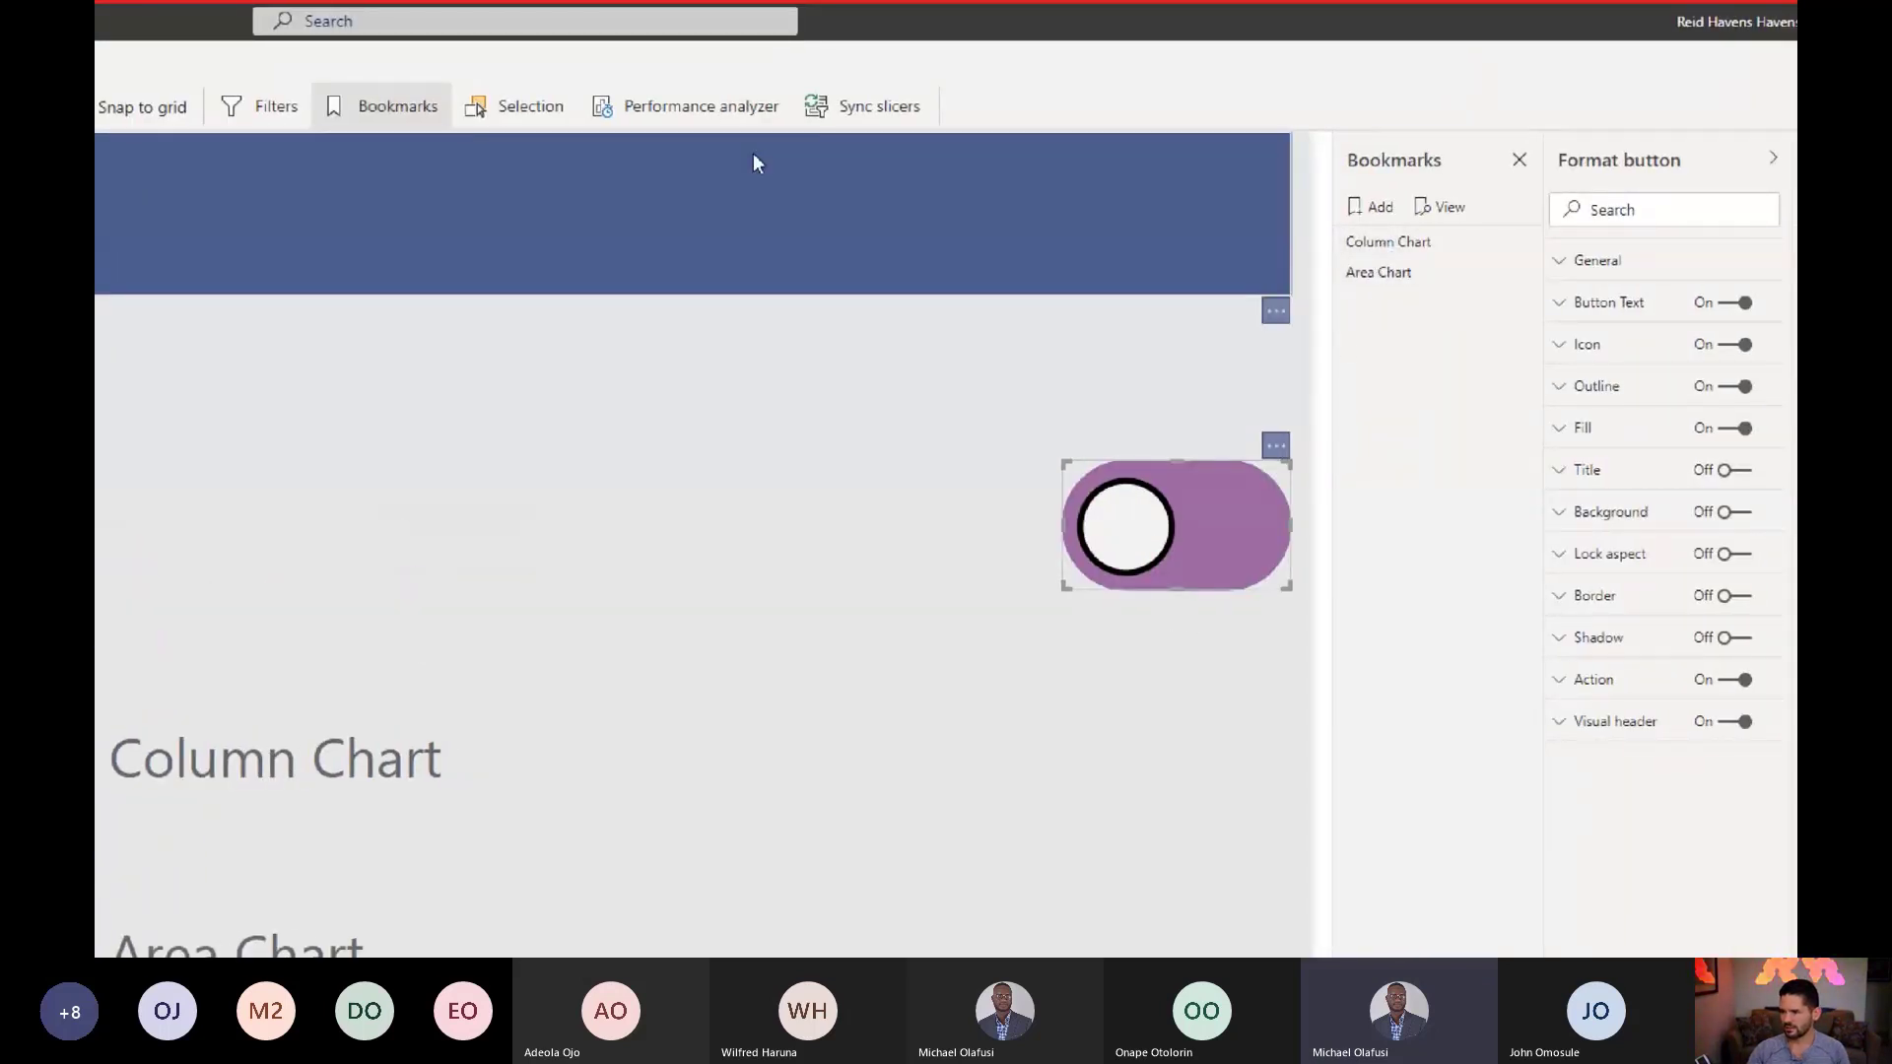
click(570, 114)
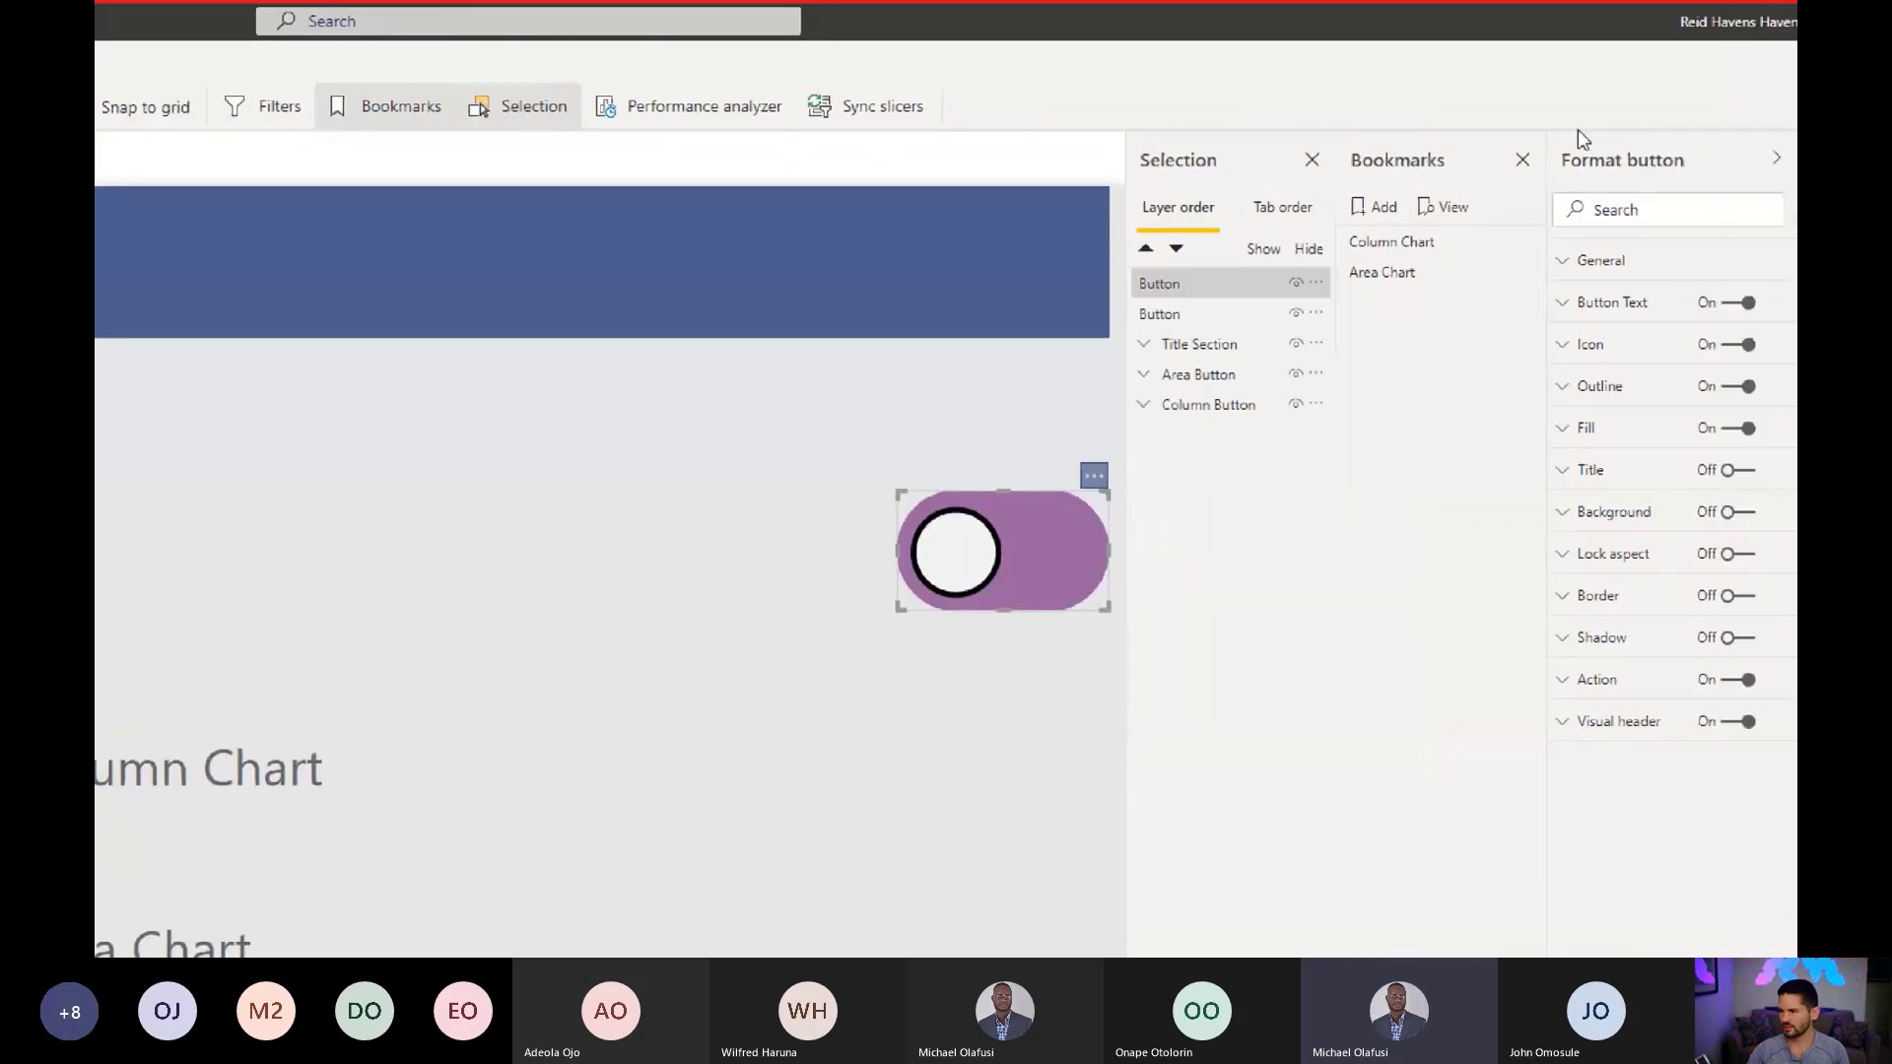
click(1523, 160)
click(1362, 314)
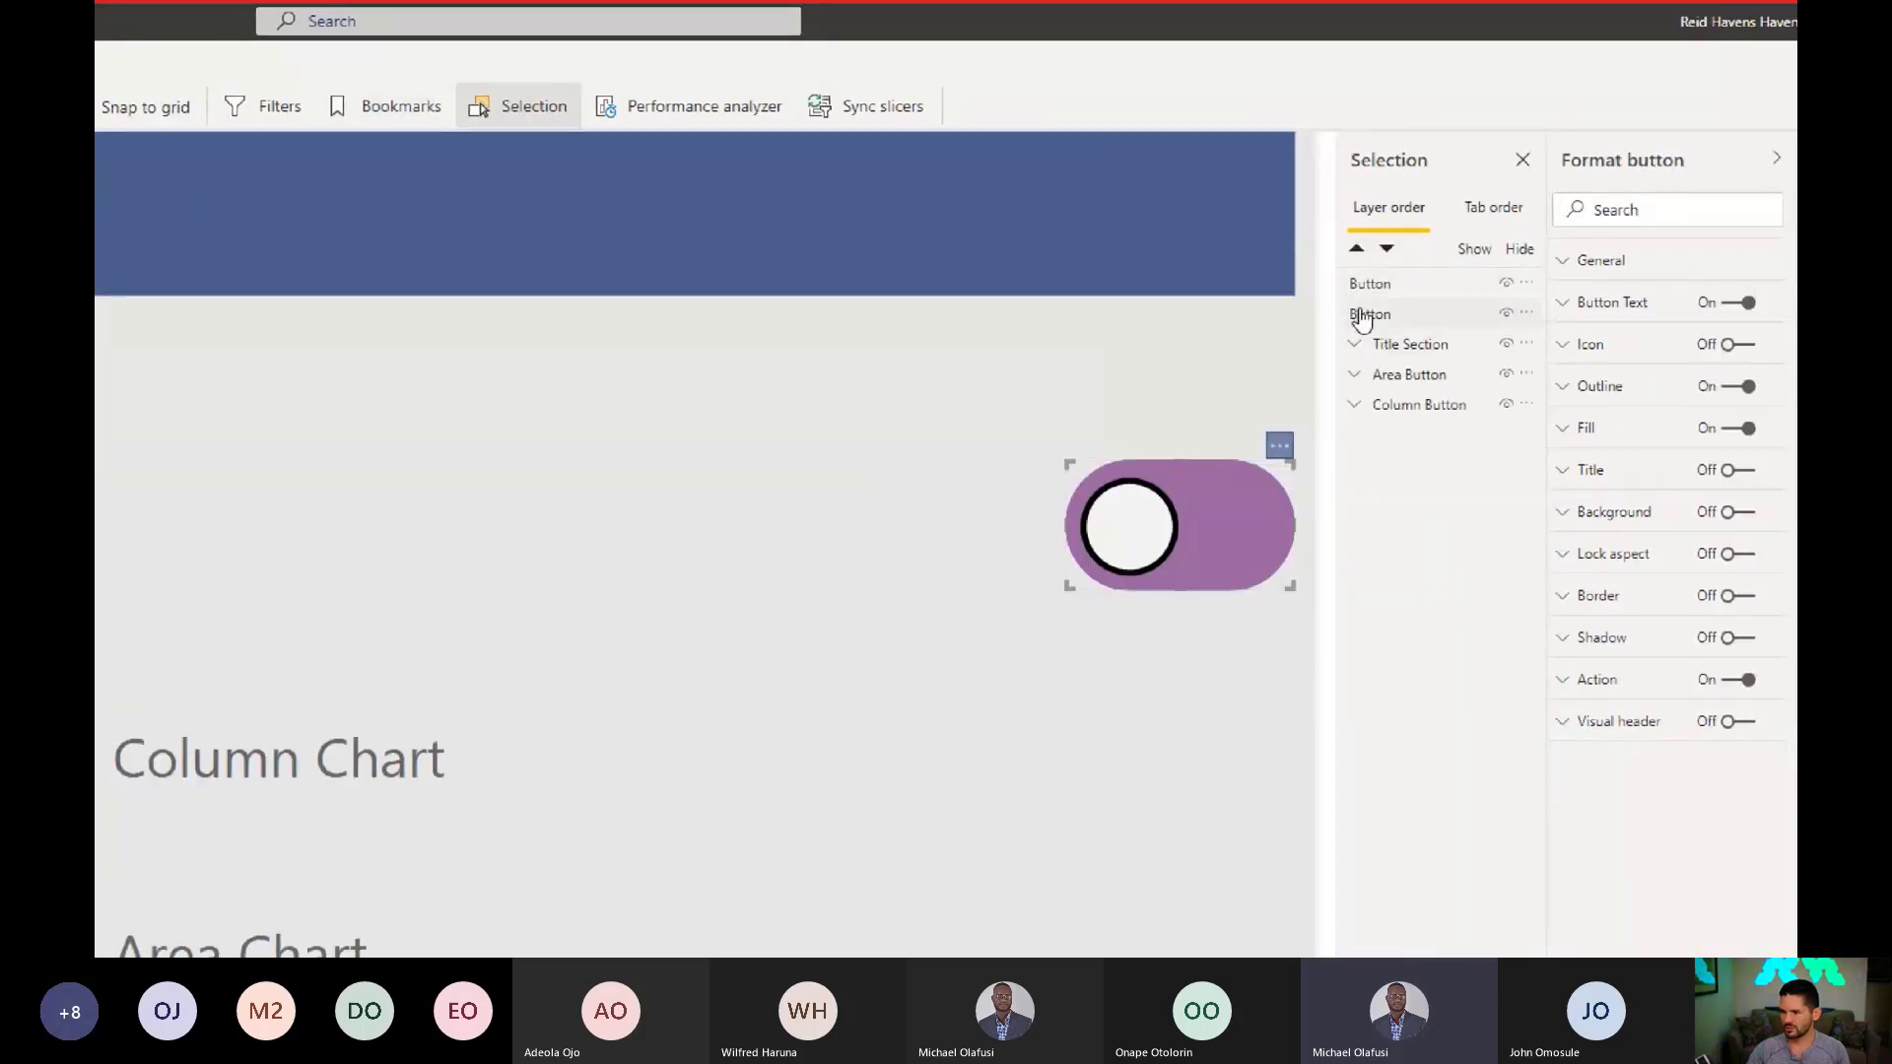
click(1366, 288)
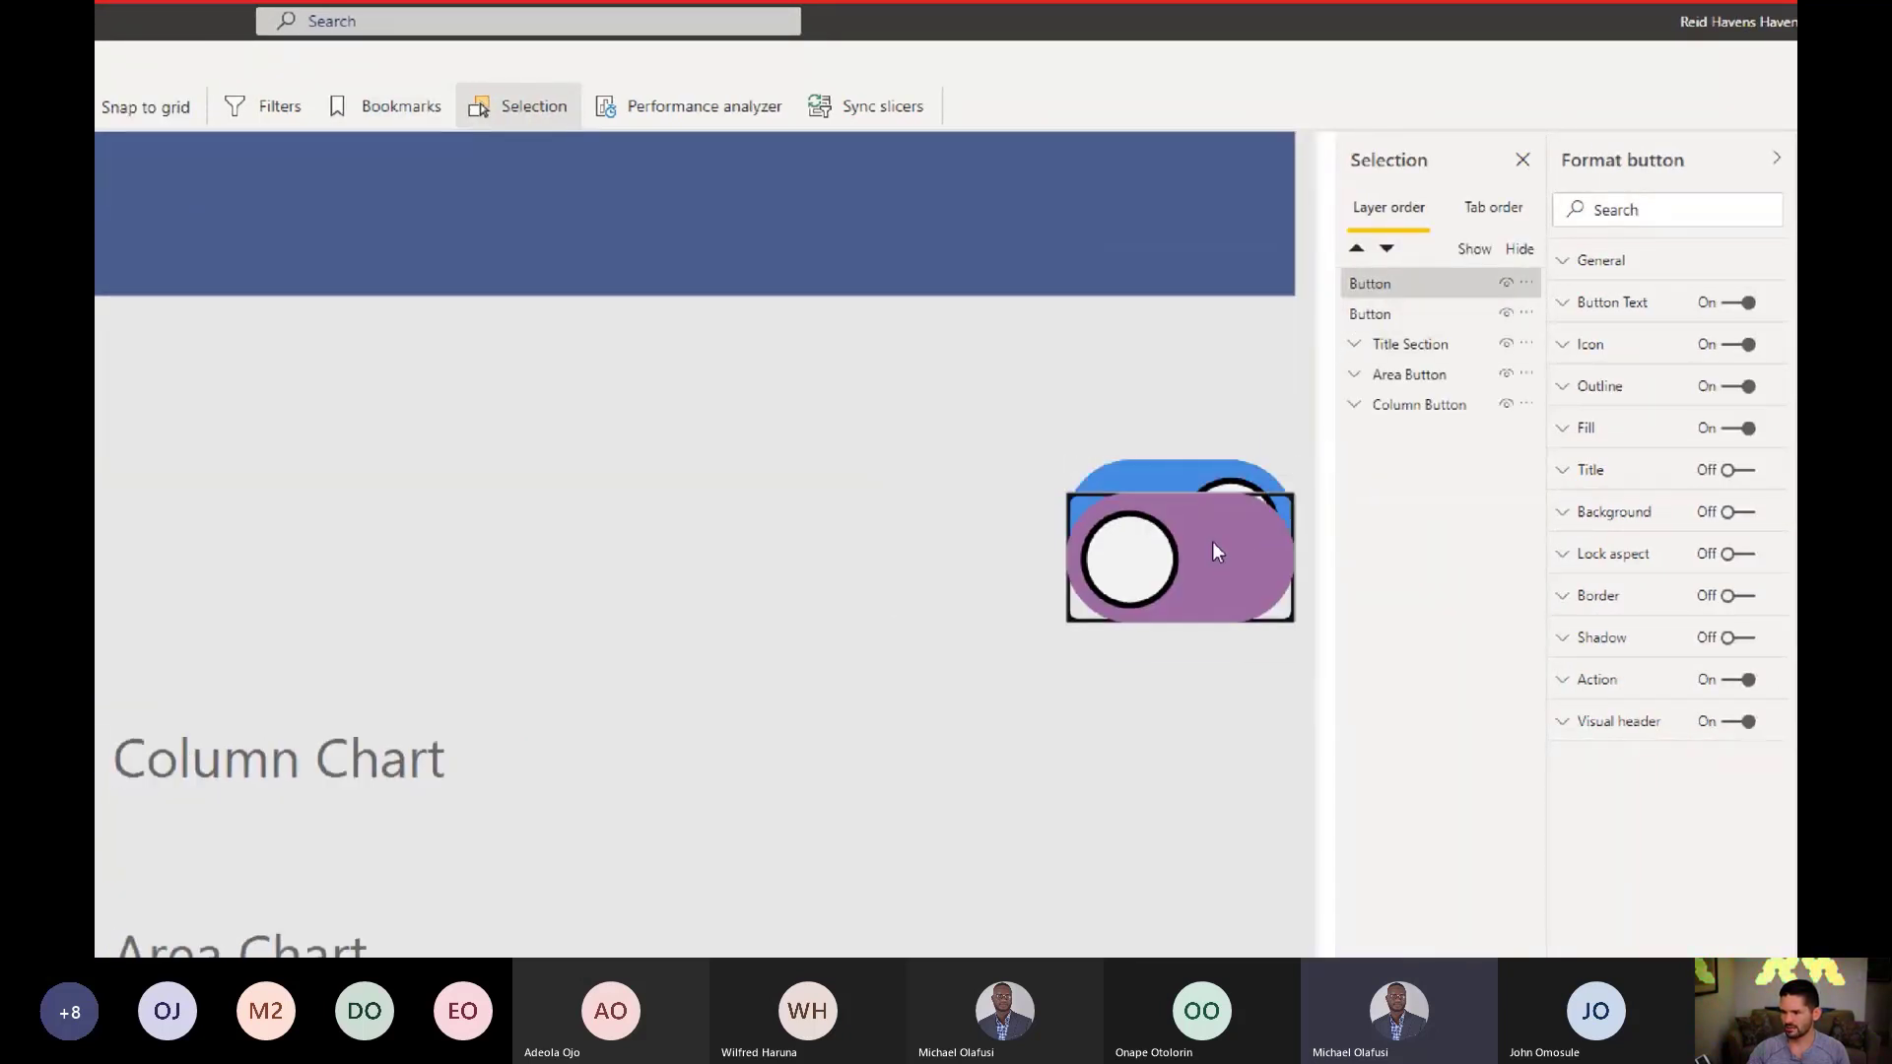
drag(1216, 532, 1210, 557)
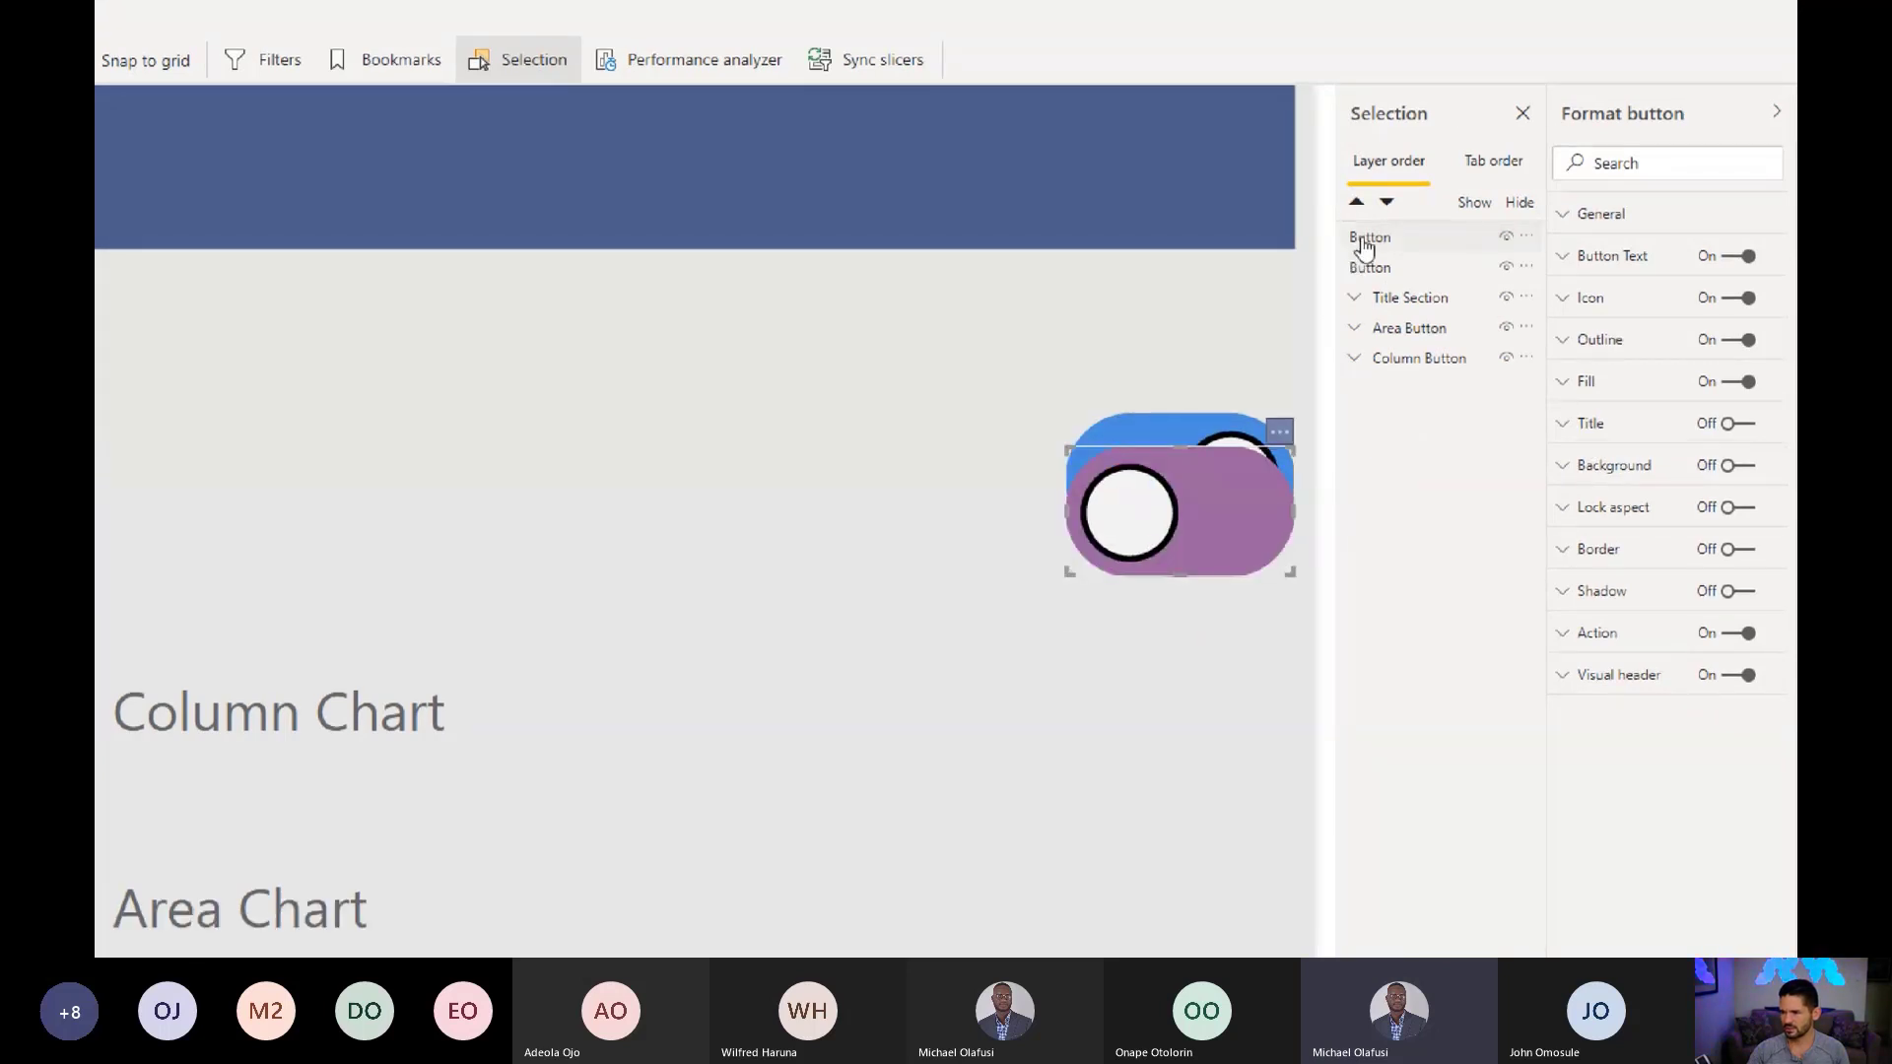
Step: Rename the purple toggle to Left Button and the blue toggle to Right Button in the layer order
double_click(1363, 234)
key(Home)
text(Left)
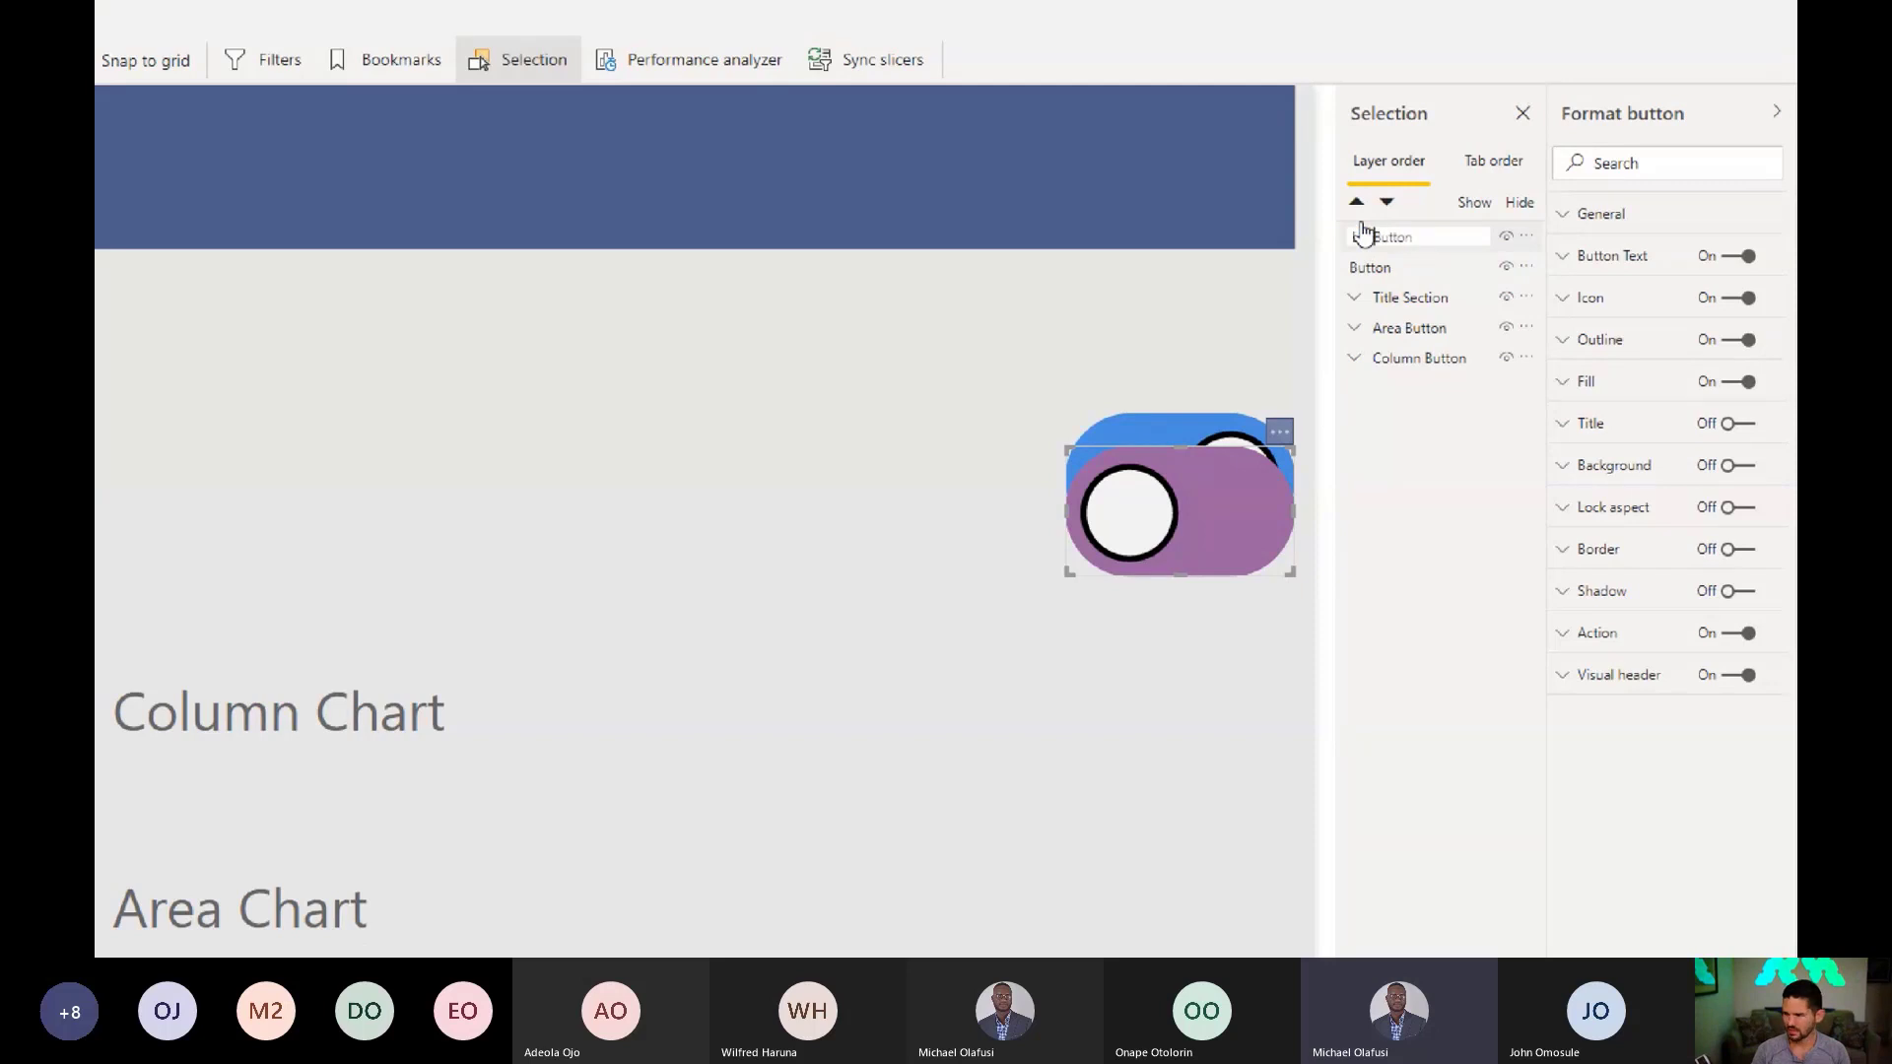
key(Return)
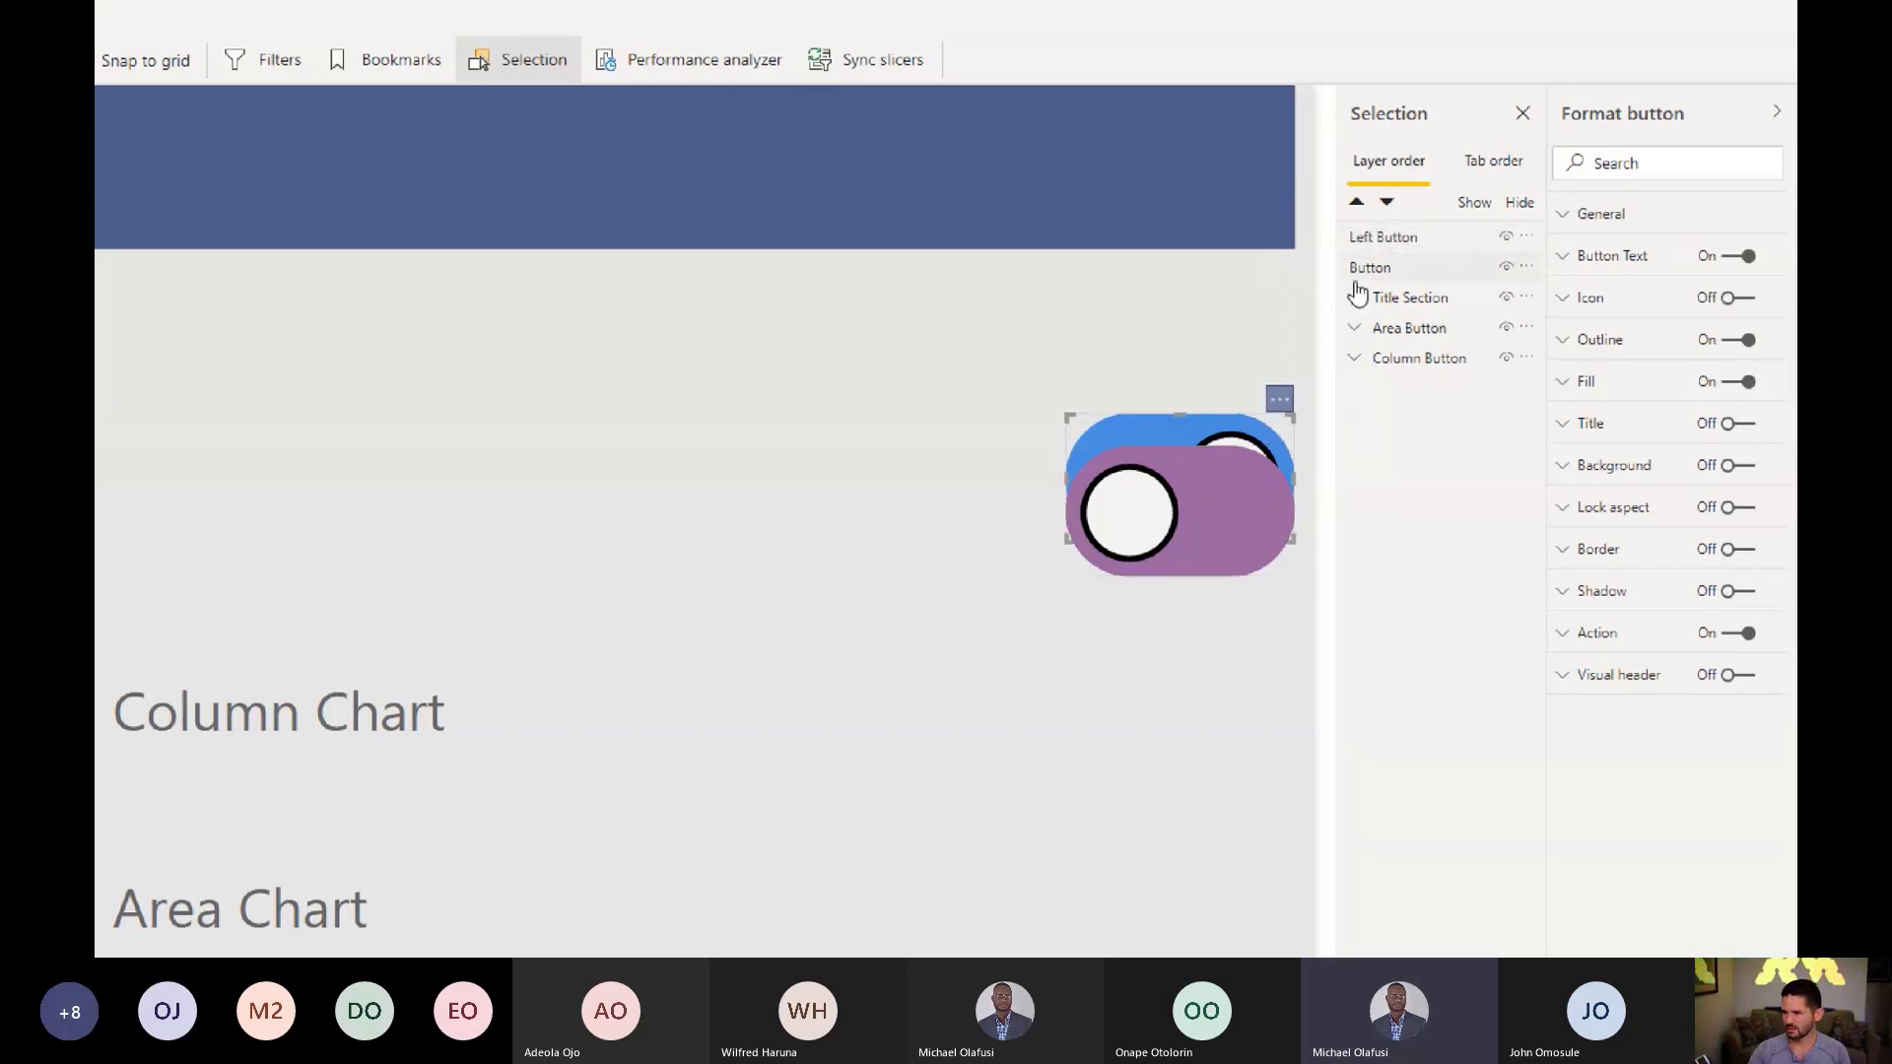
double_click(1380, 267)
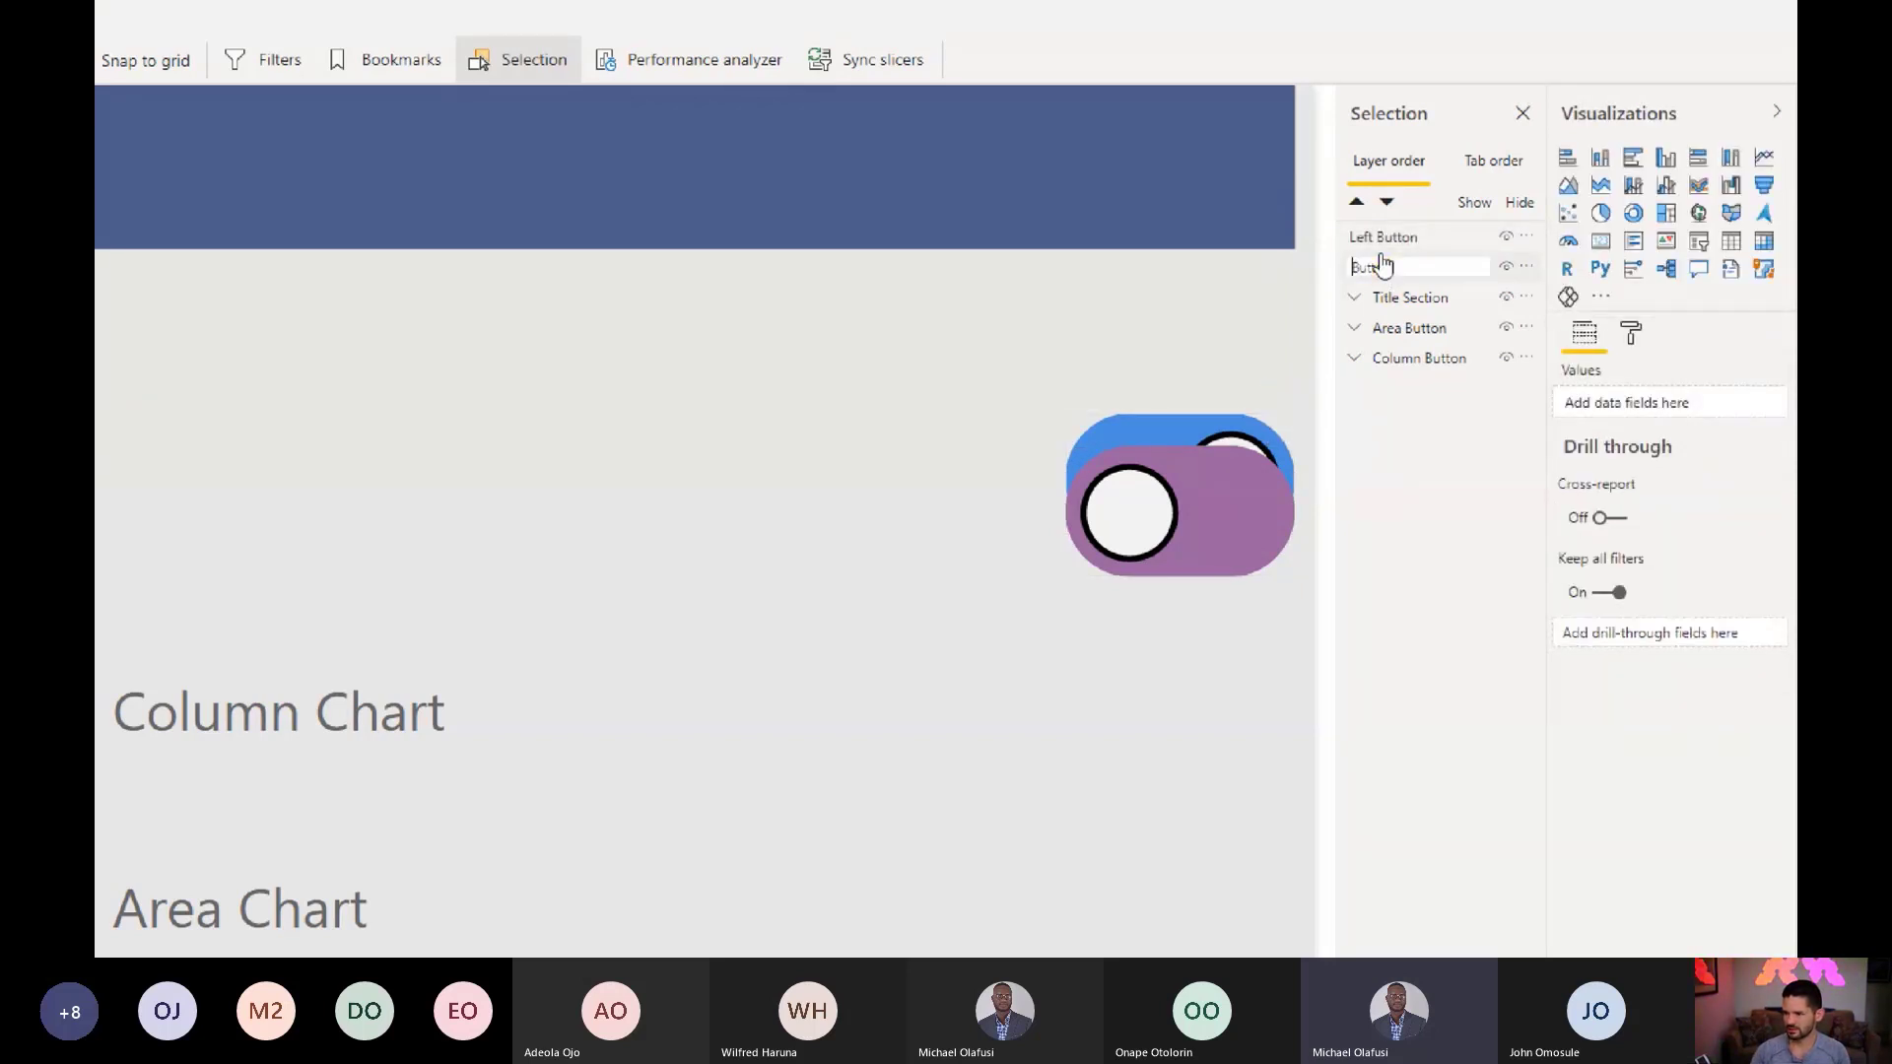
text(Right)
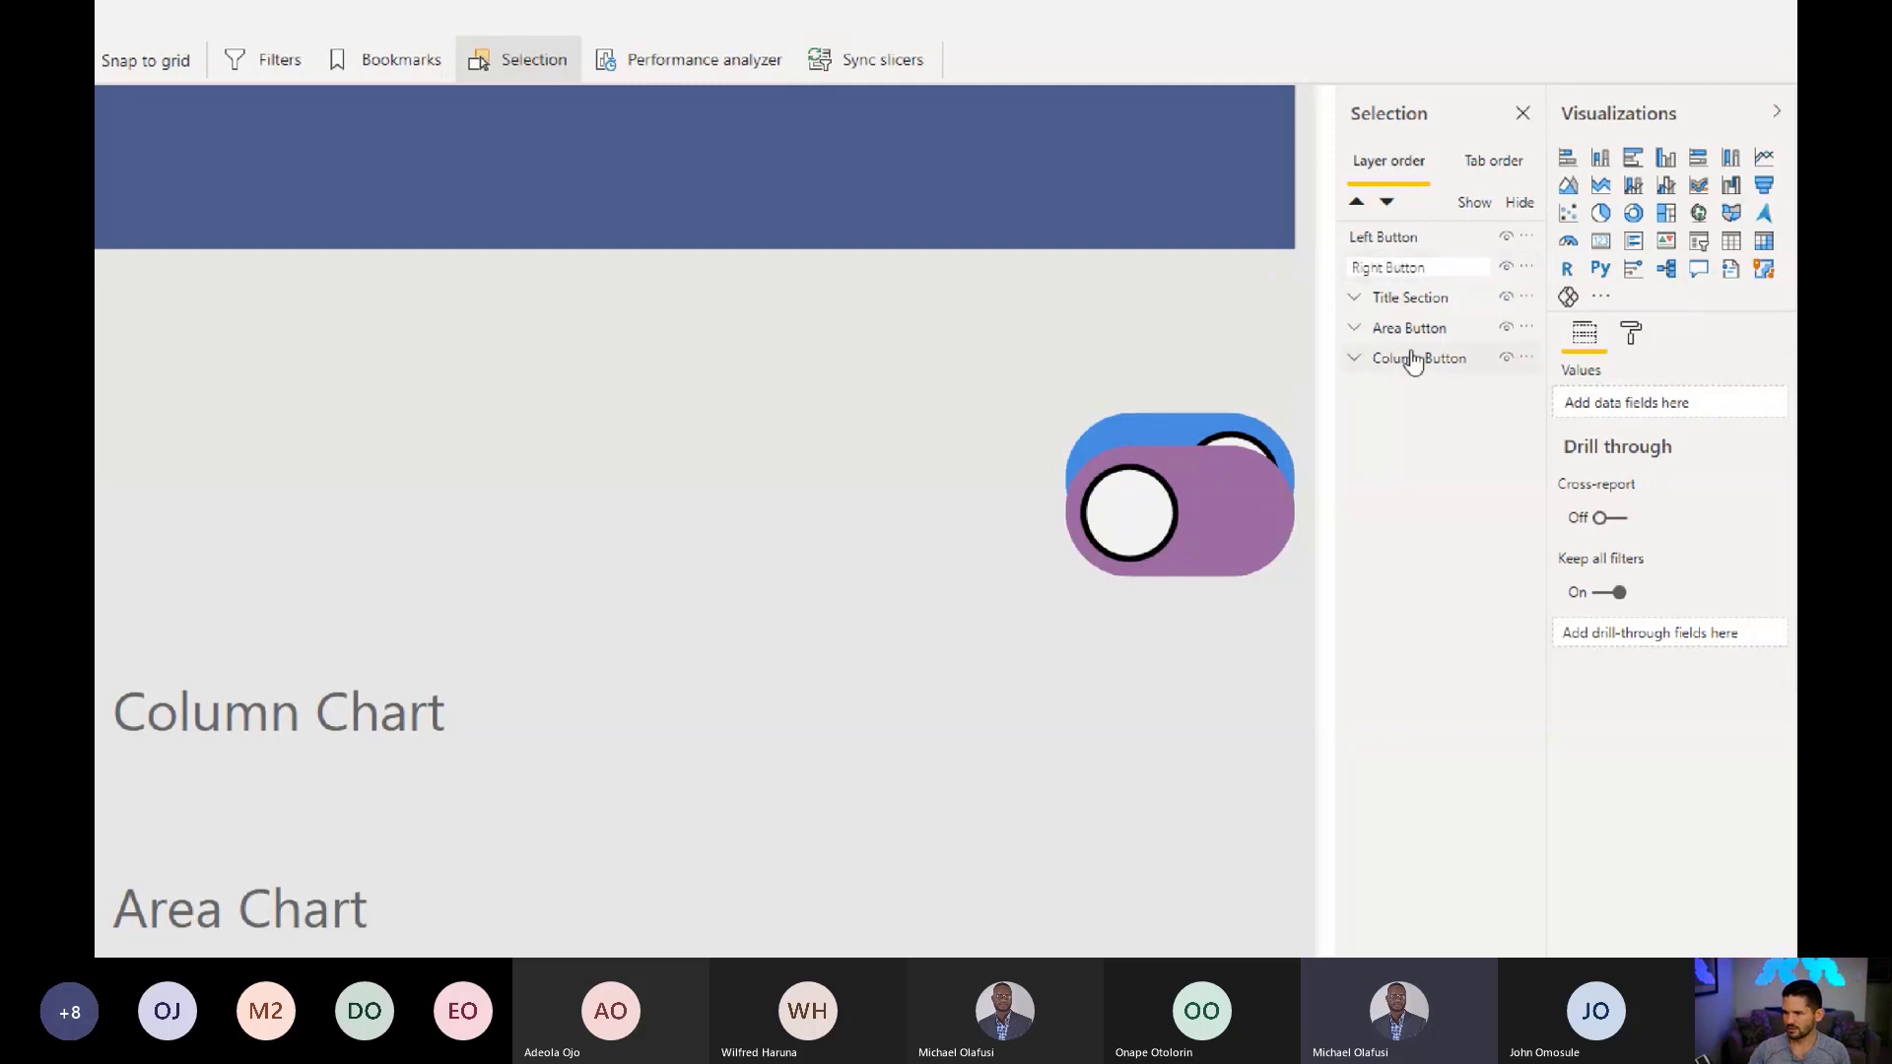
key(Return)
Step: Move the purple toggle back up so that it exactly covers the blue toggle
click(1219, 511)
click(1224, 488)
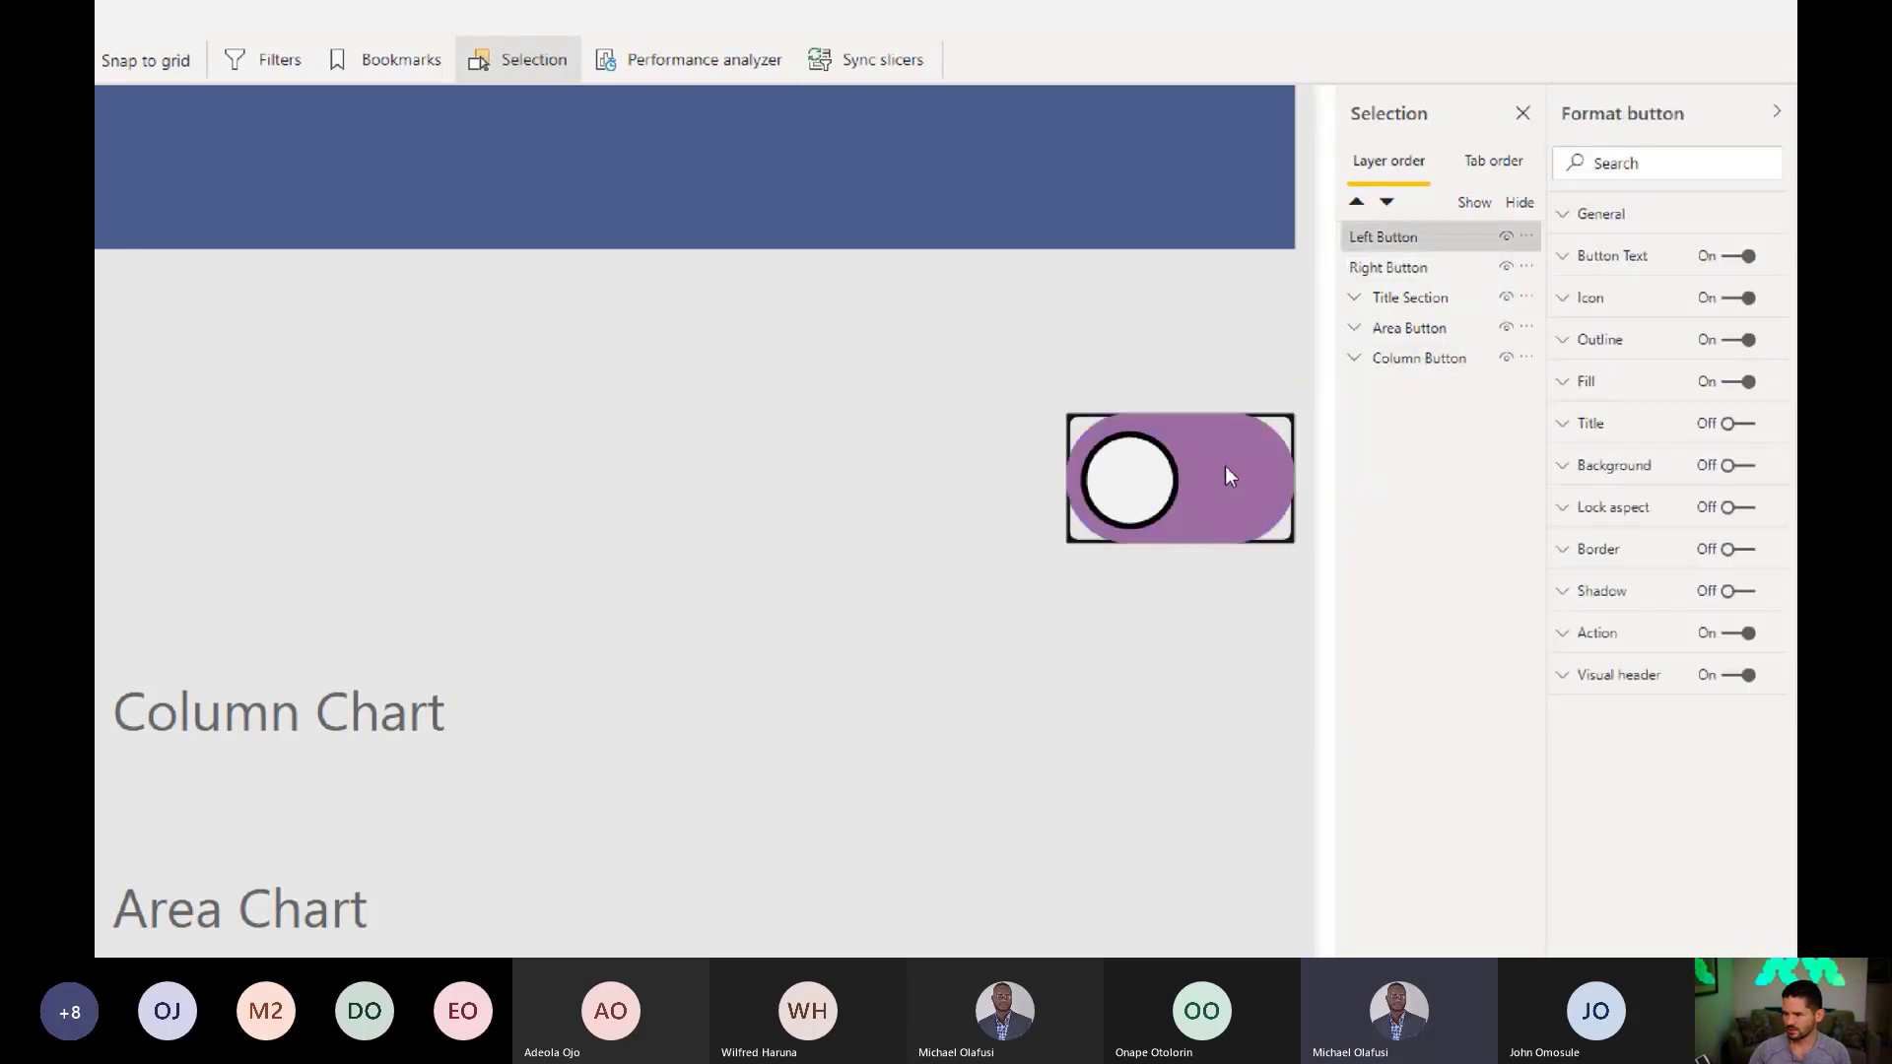
click(1261, 624)
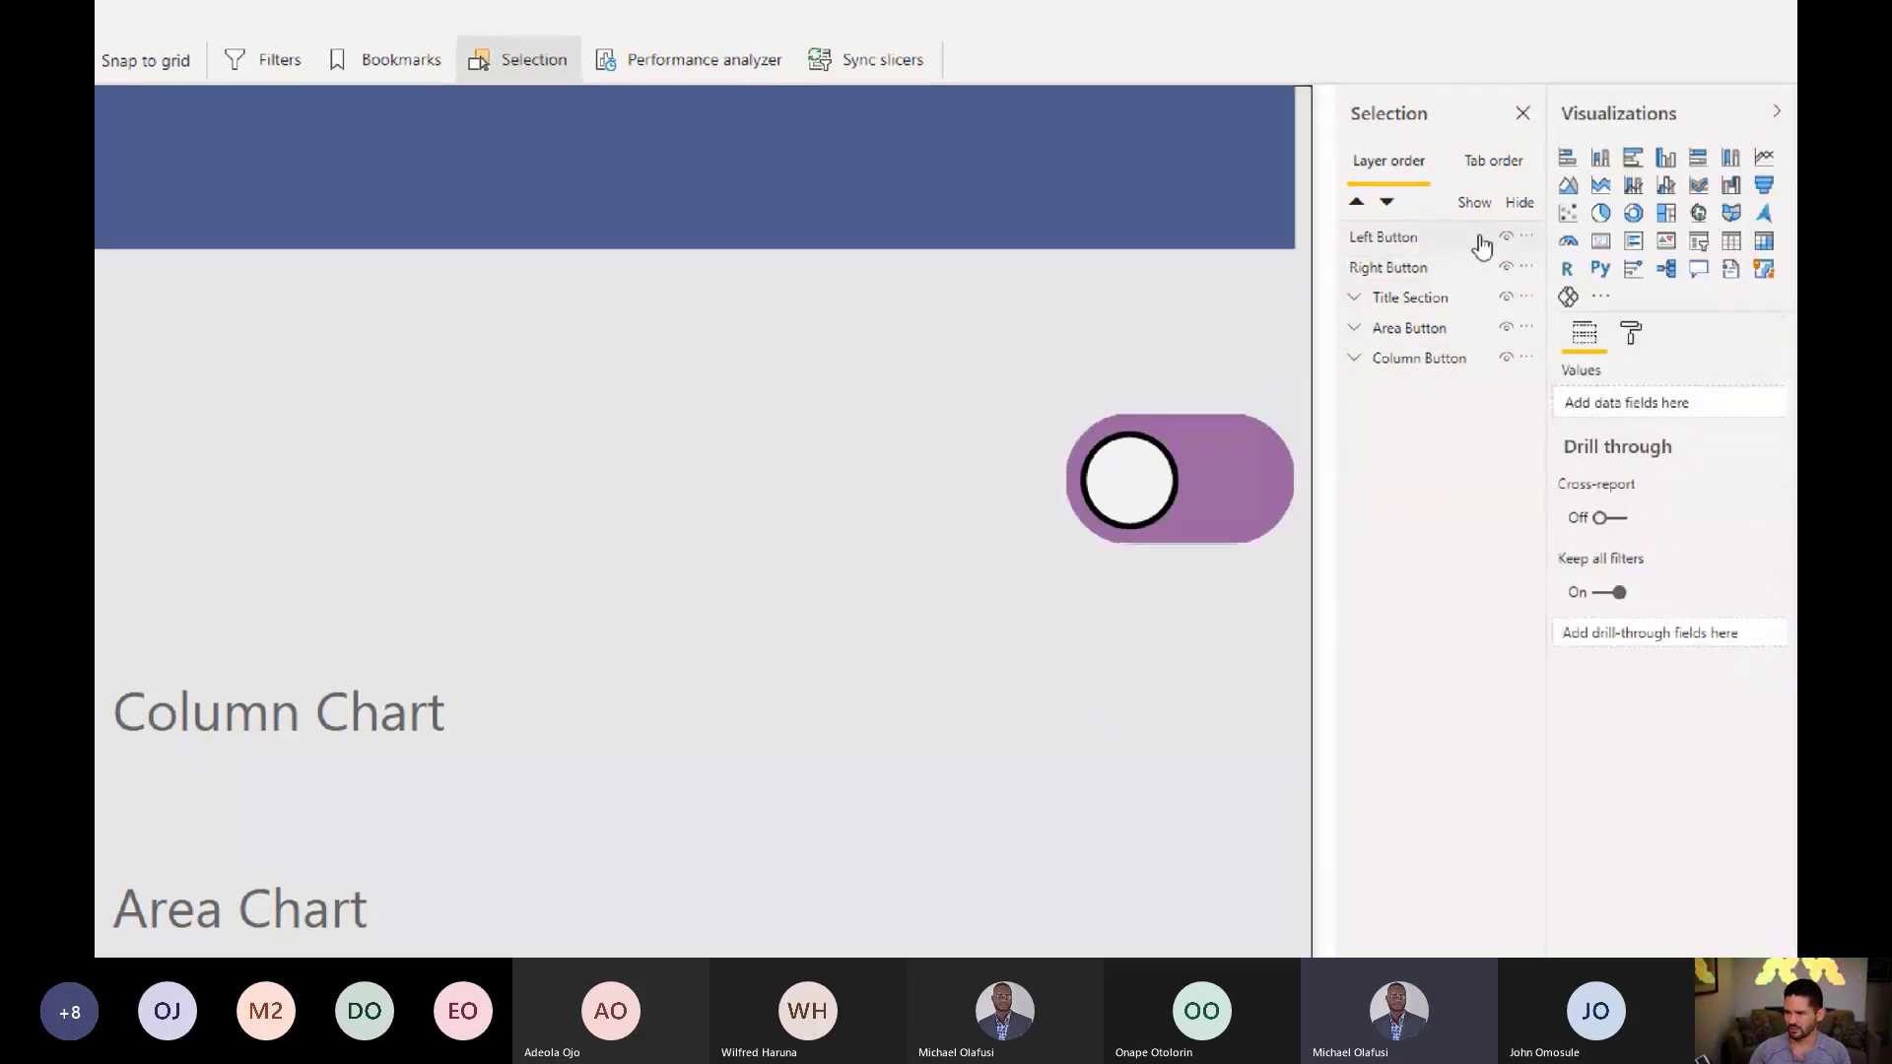
Step: Group Left Button and Right Button, and name the group Buttons
click(1479, 242)
ctrl+click(1409, 267)
right_click(1383, 246)
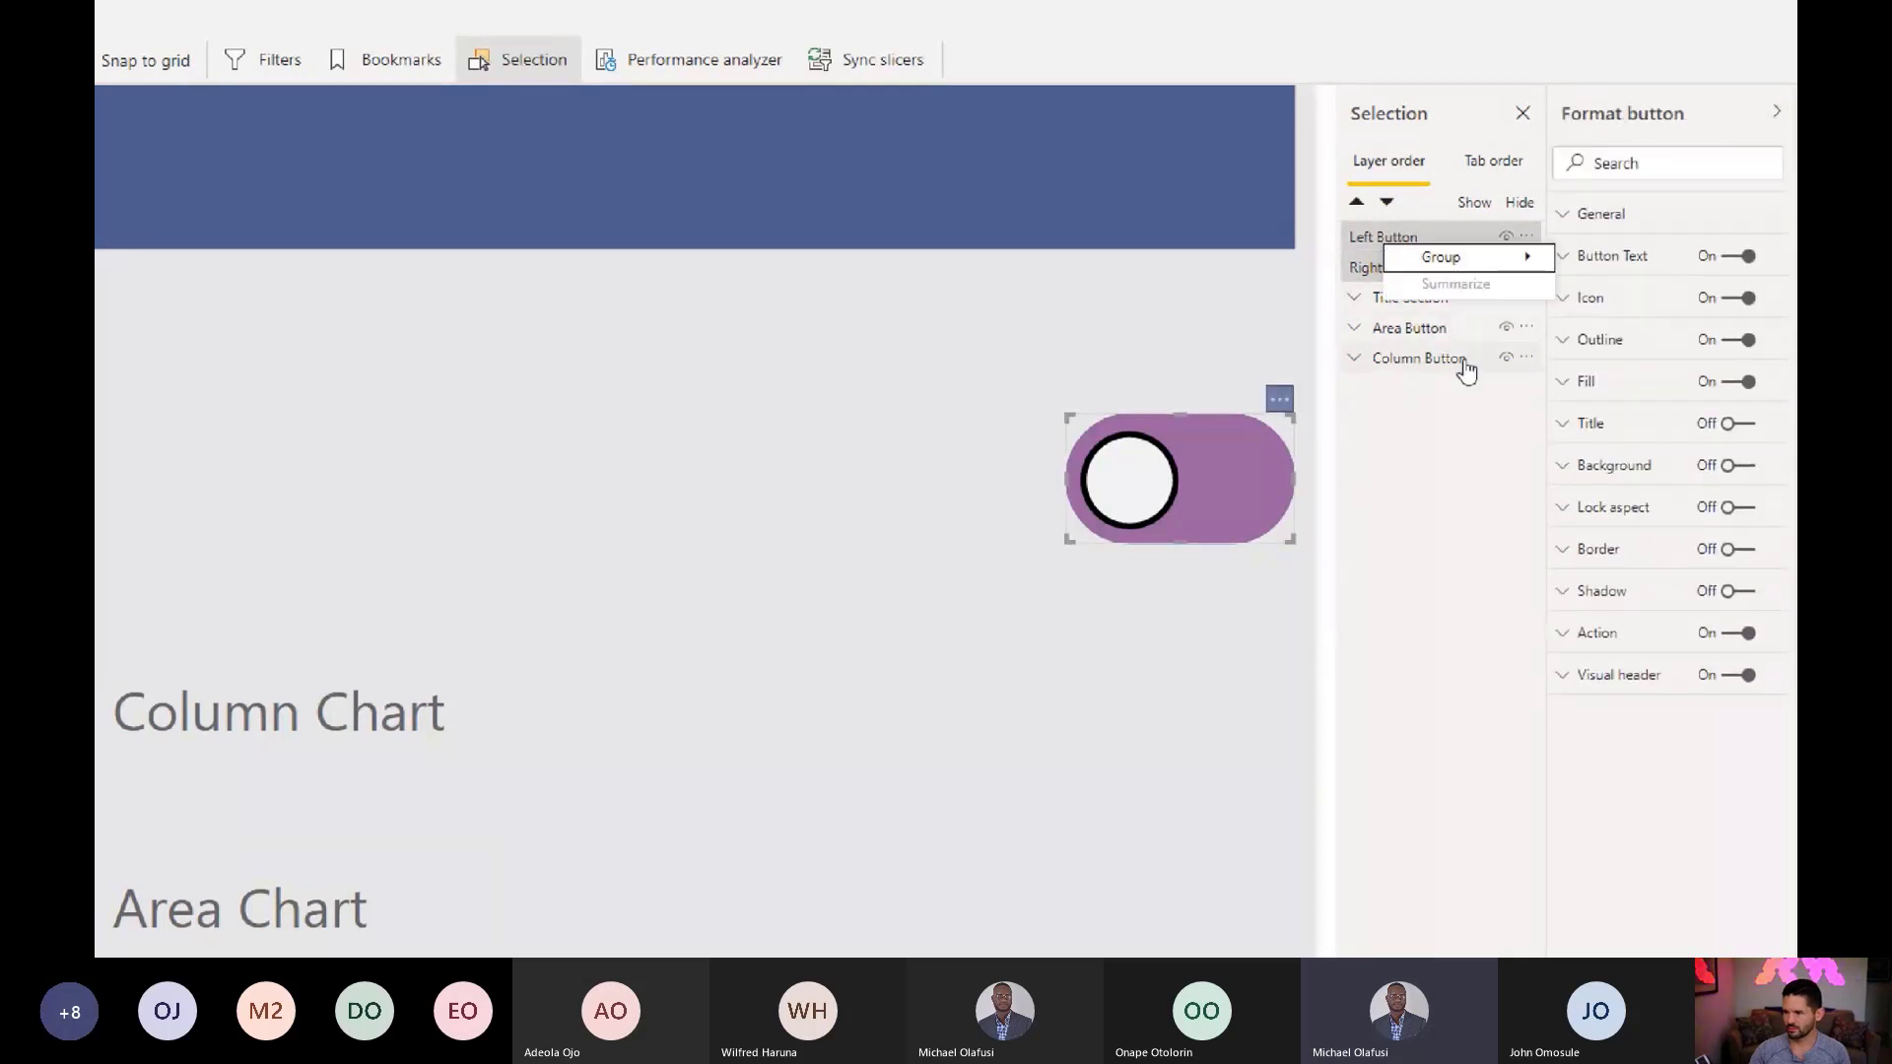
mouse_move(1507, 259)
click(1576, 271)
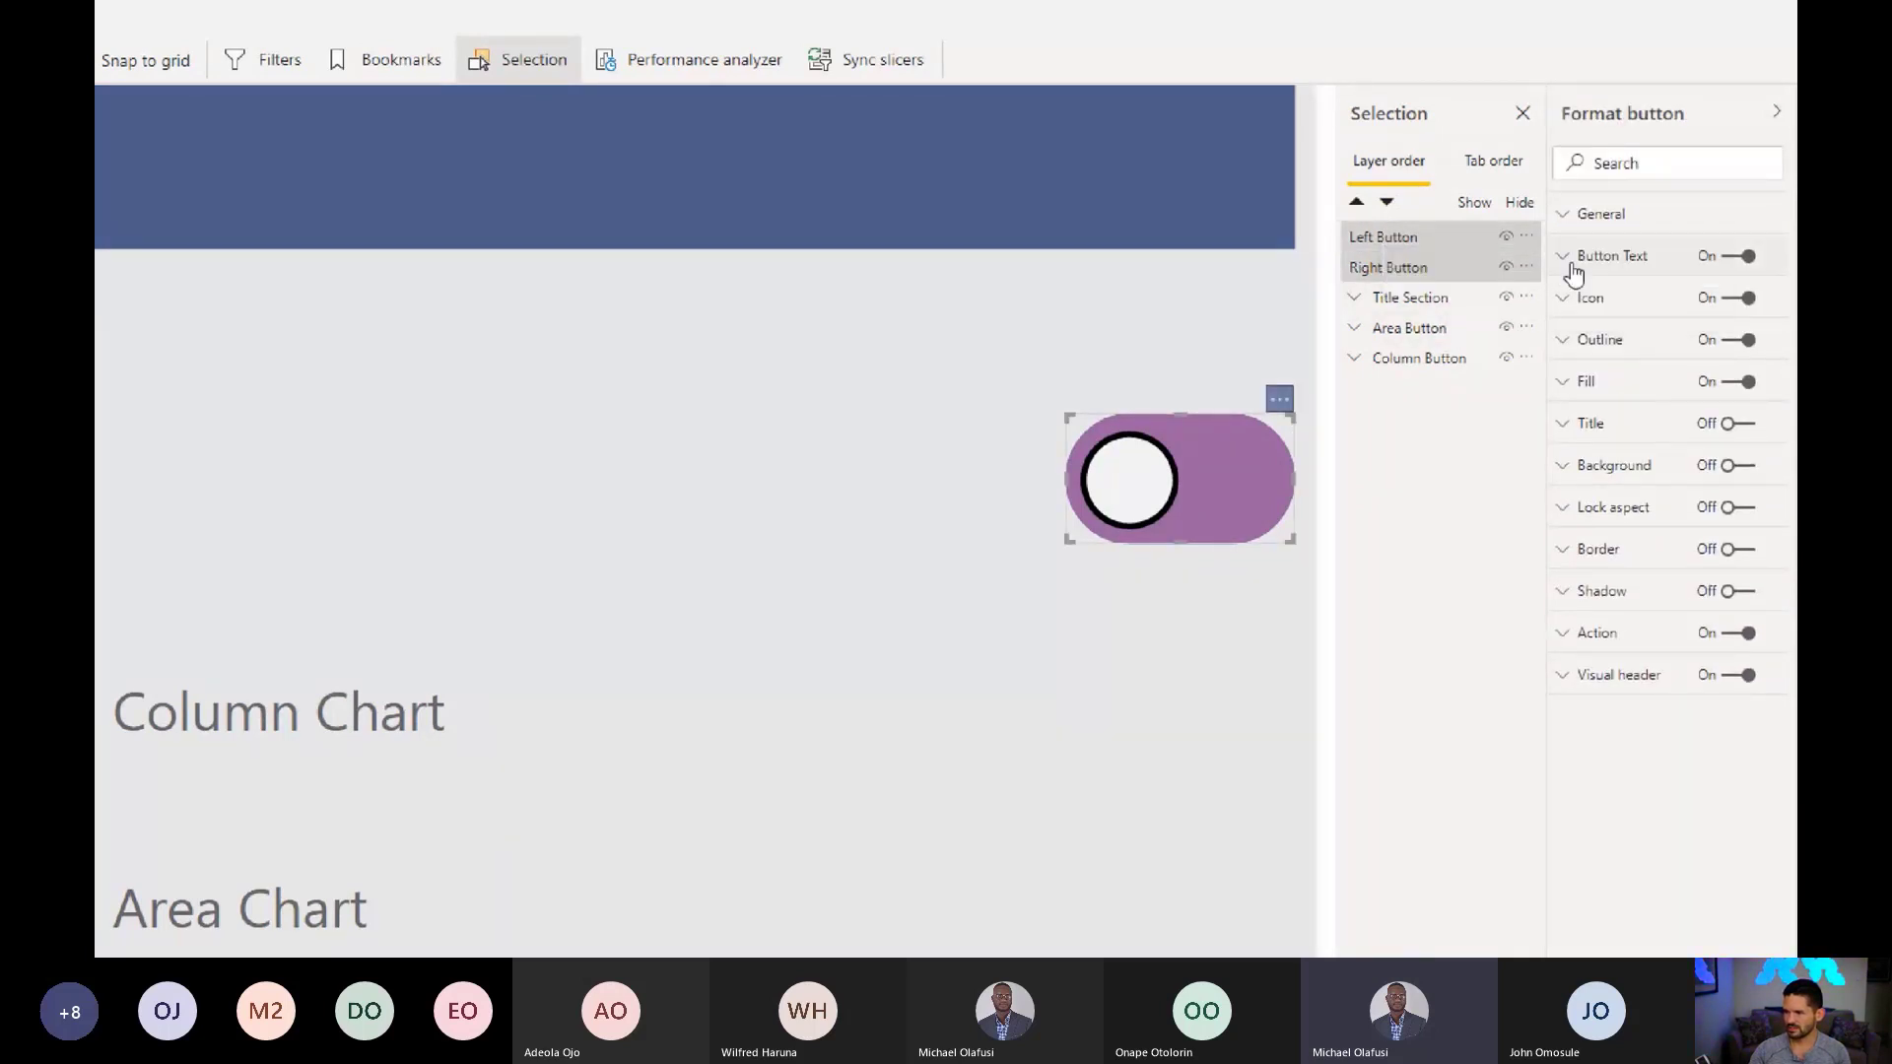
double_click(1392, 236)
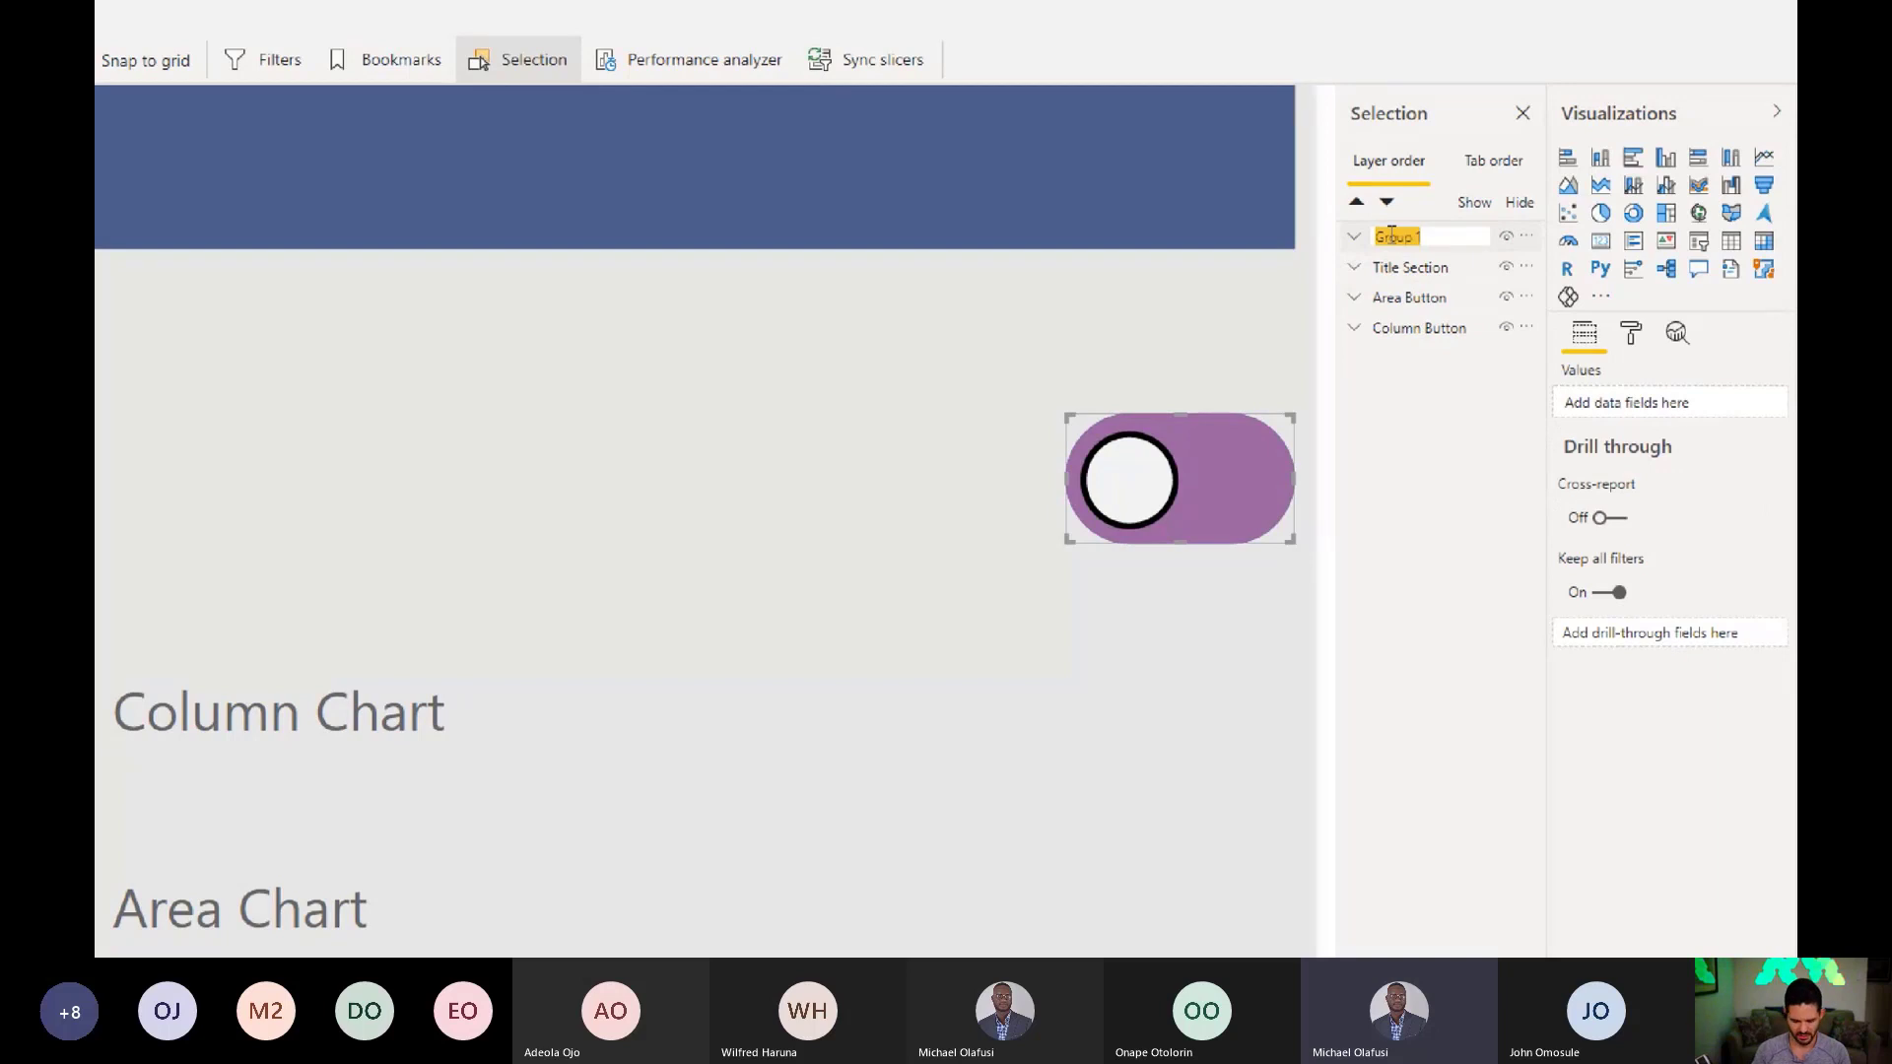
text(Buttons)
key(Return)
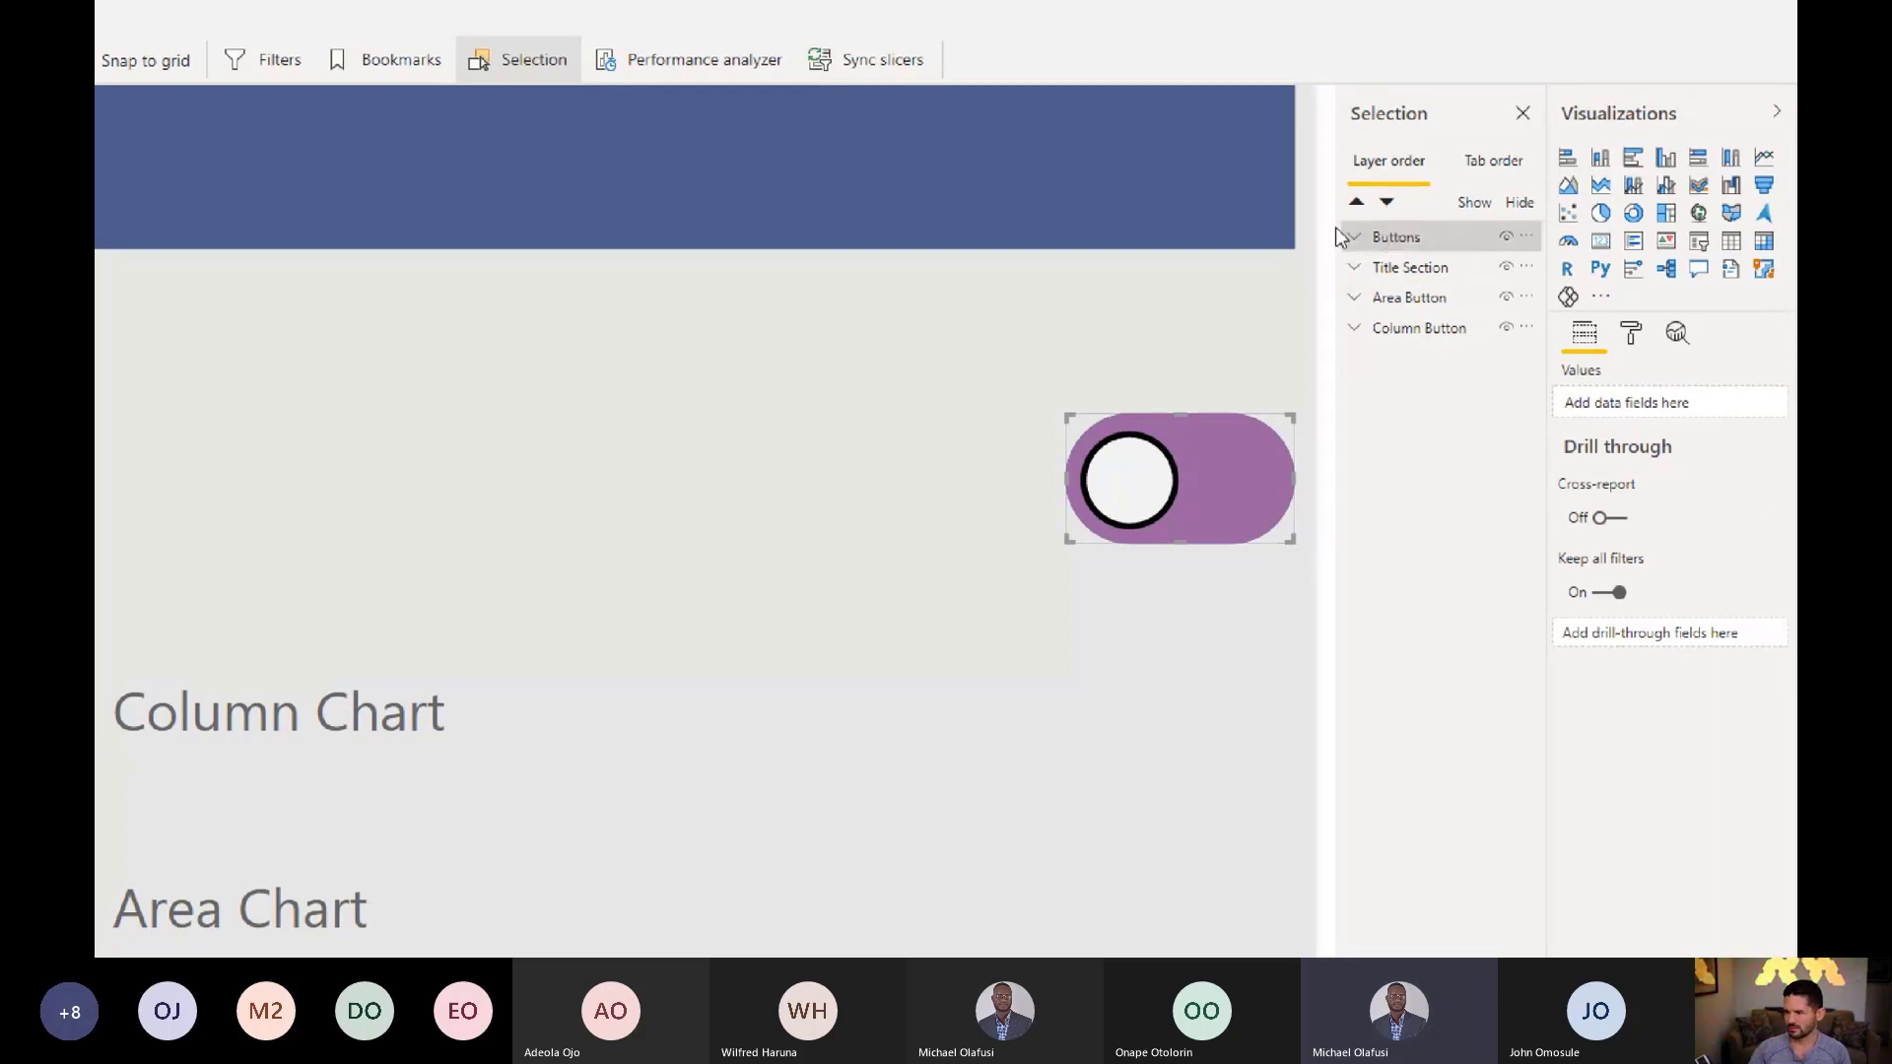
click(1163, 306)
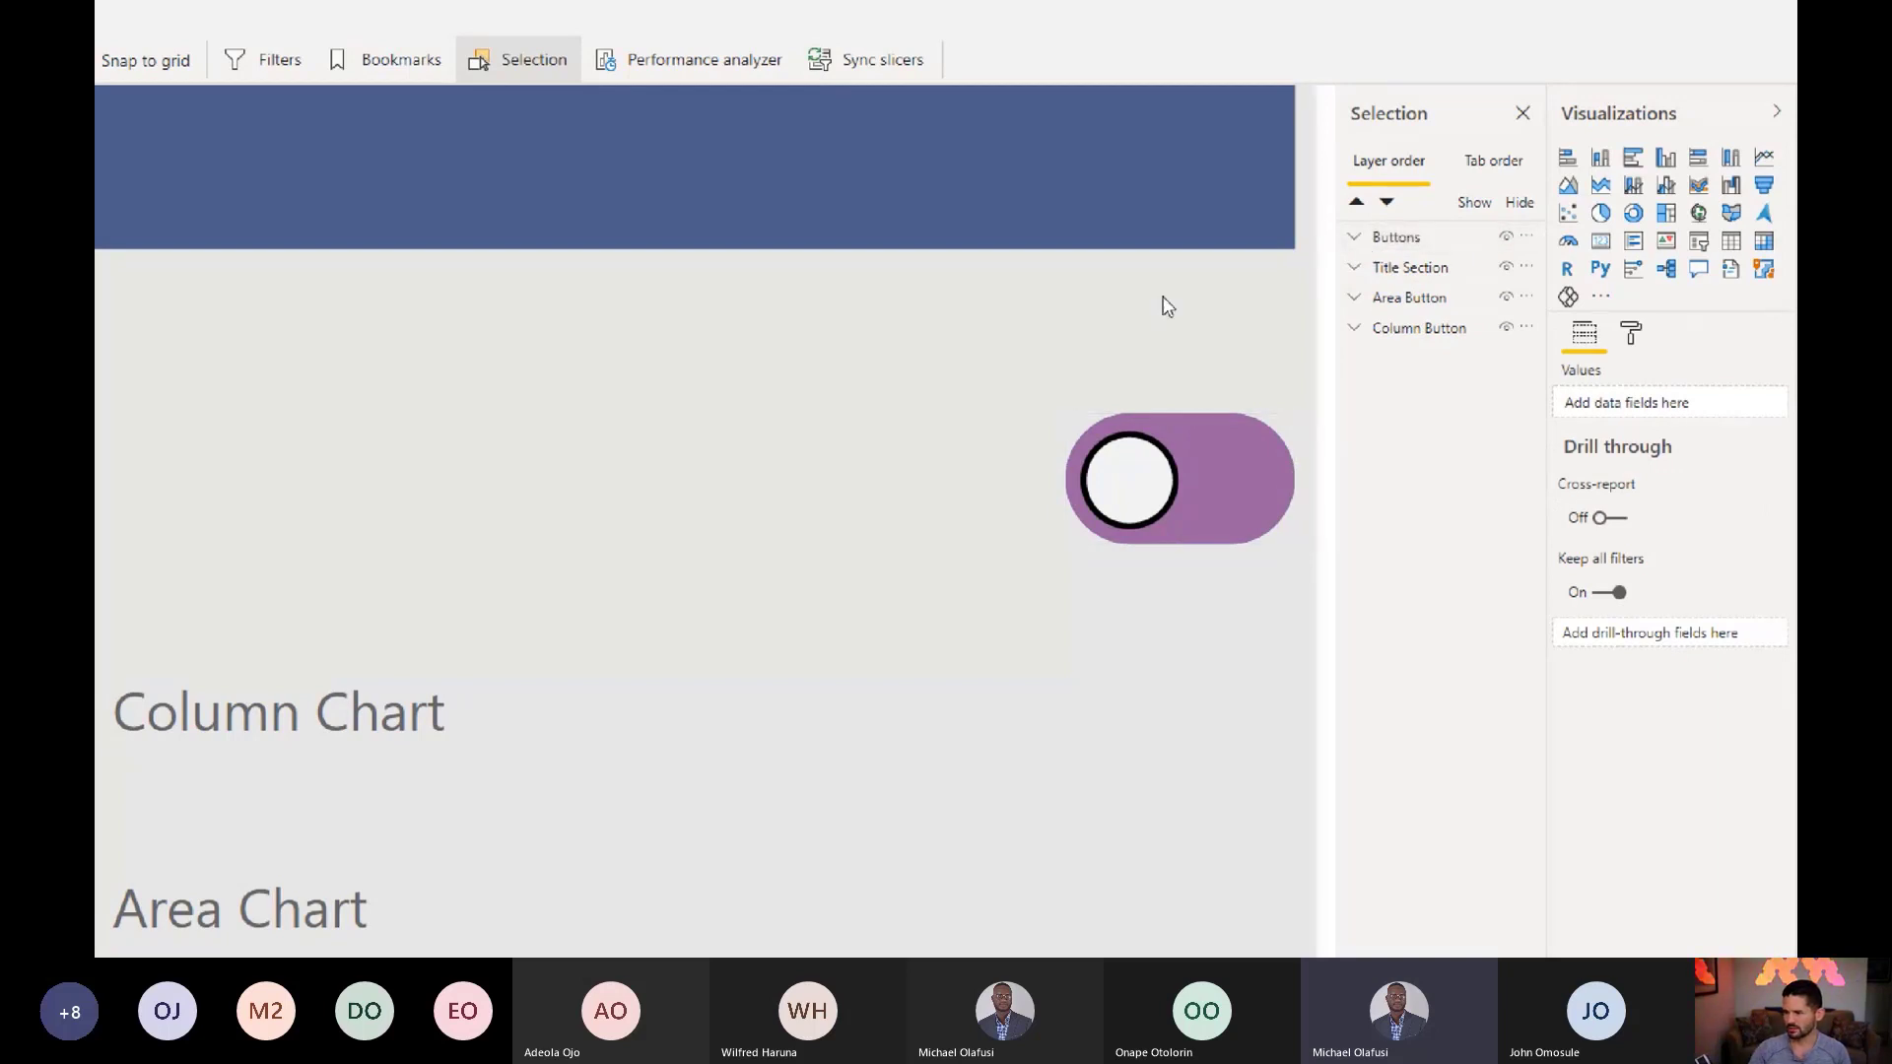
Step: Expand the Buttons group and hide Right Button
click(1392, 239)
click(1355, 239)
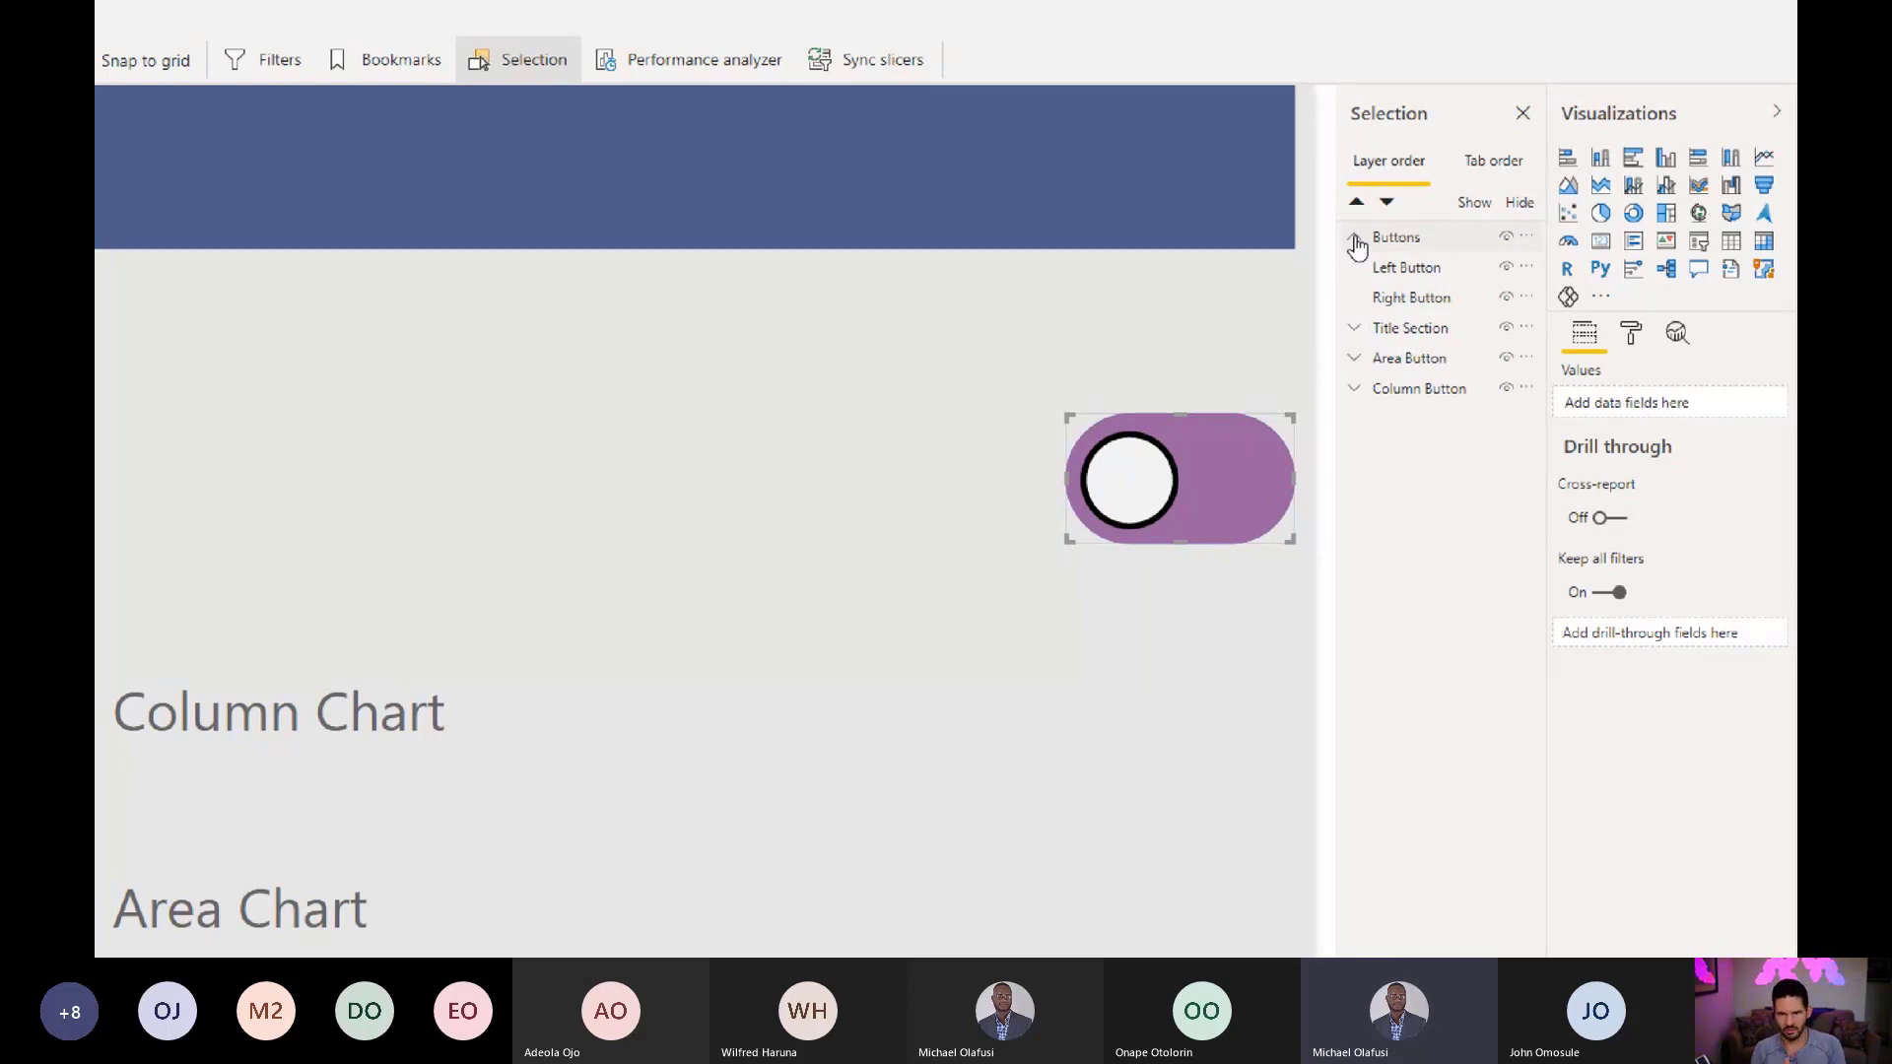
click(1415, 257)
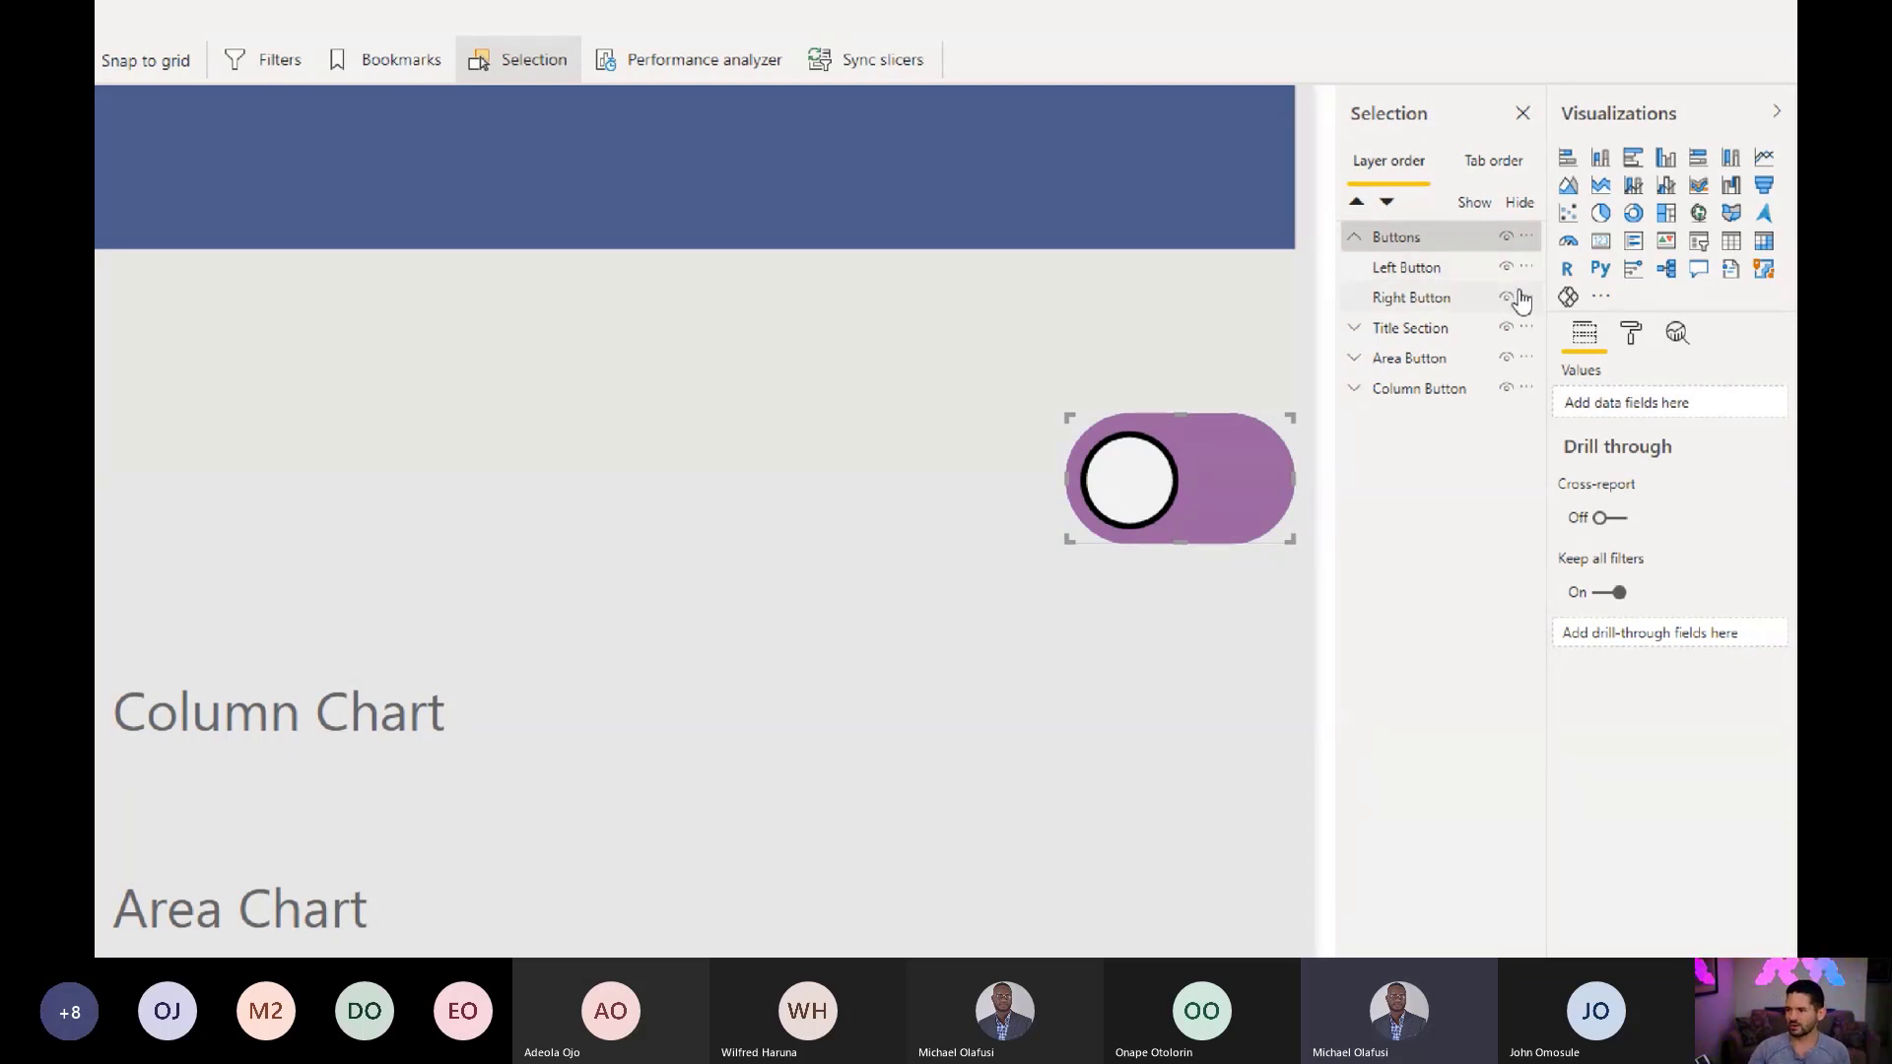
click(1507, 298)
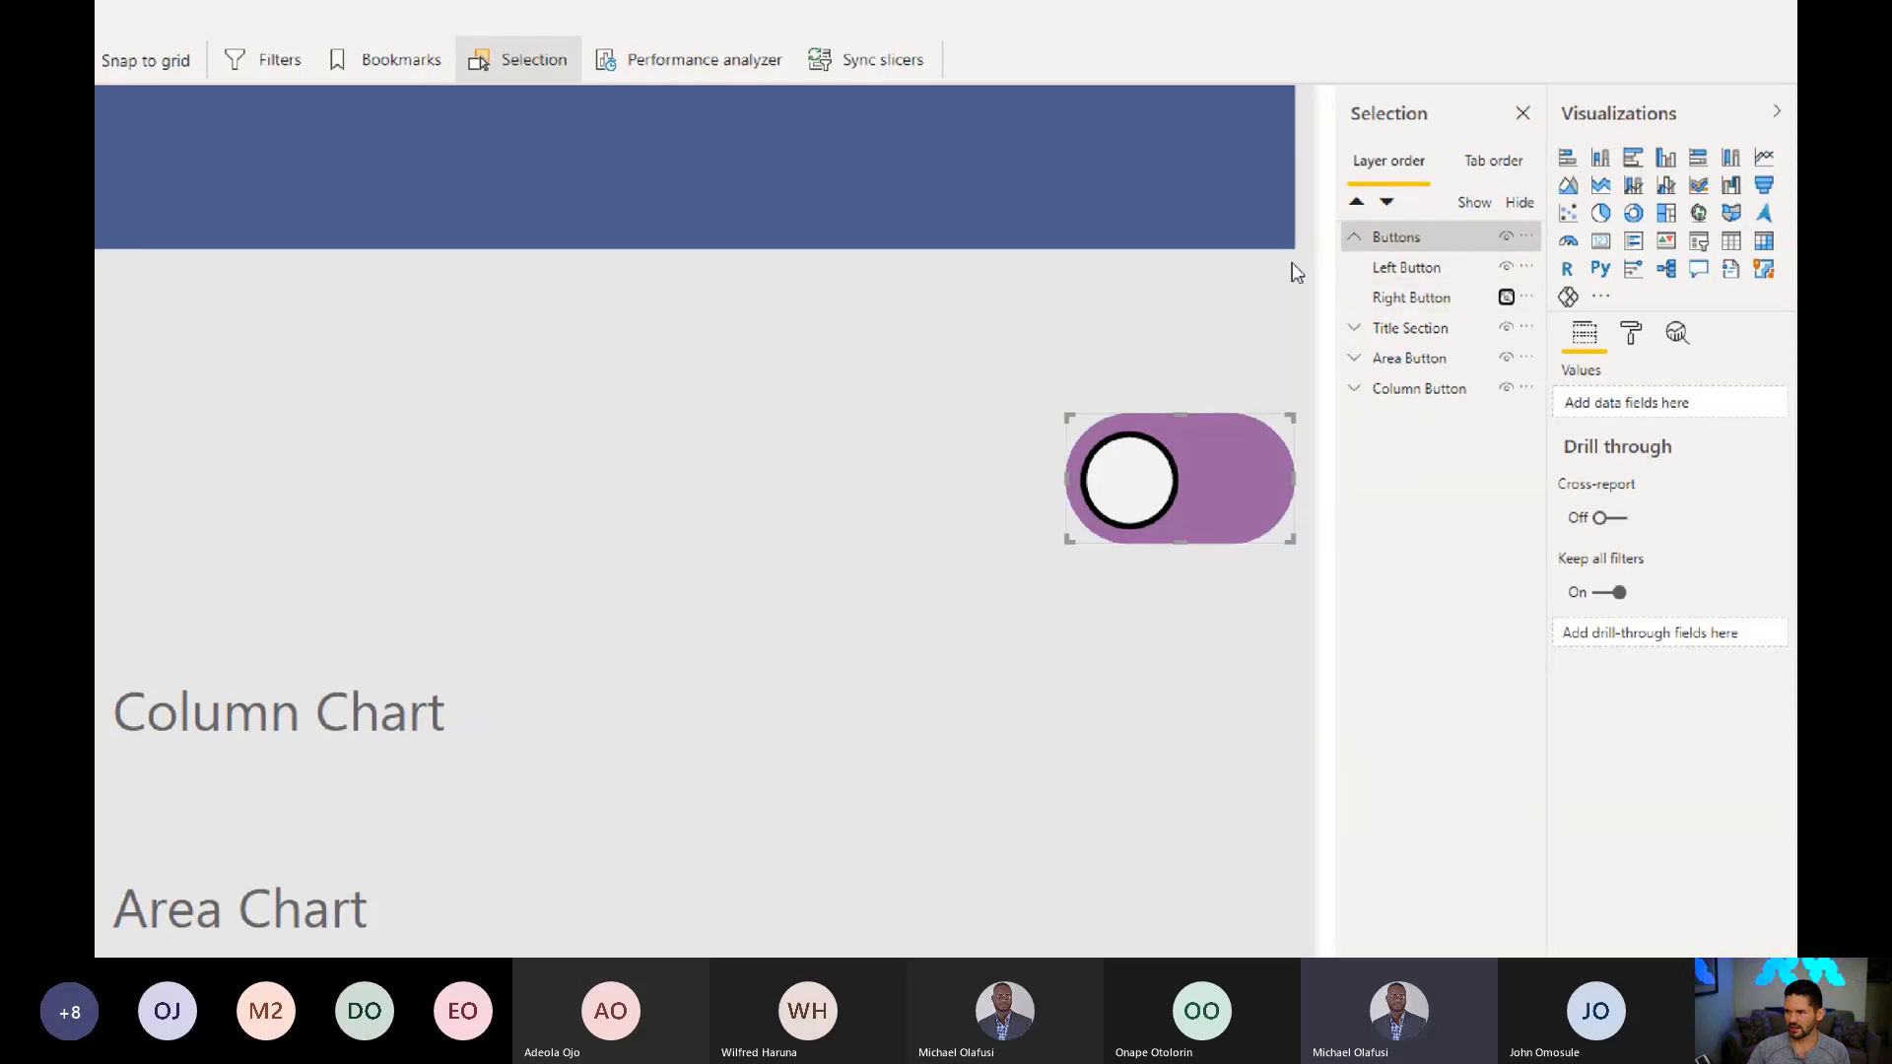
Step: Select Left Button and Right Button together and add a bookmark named Left Bookmark
click(1406, 267)
ctrl+click(1419, 298)
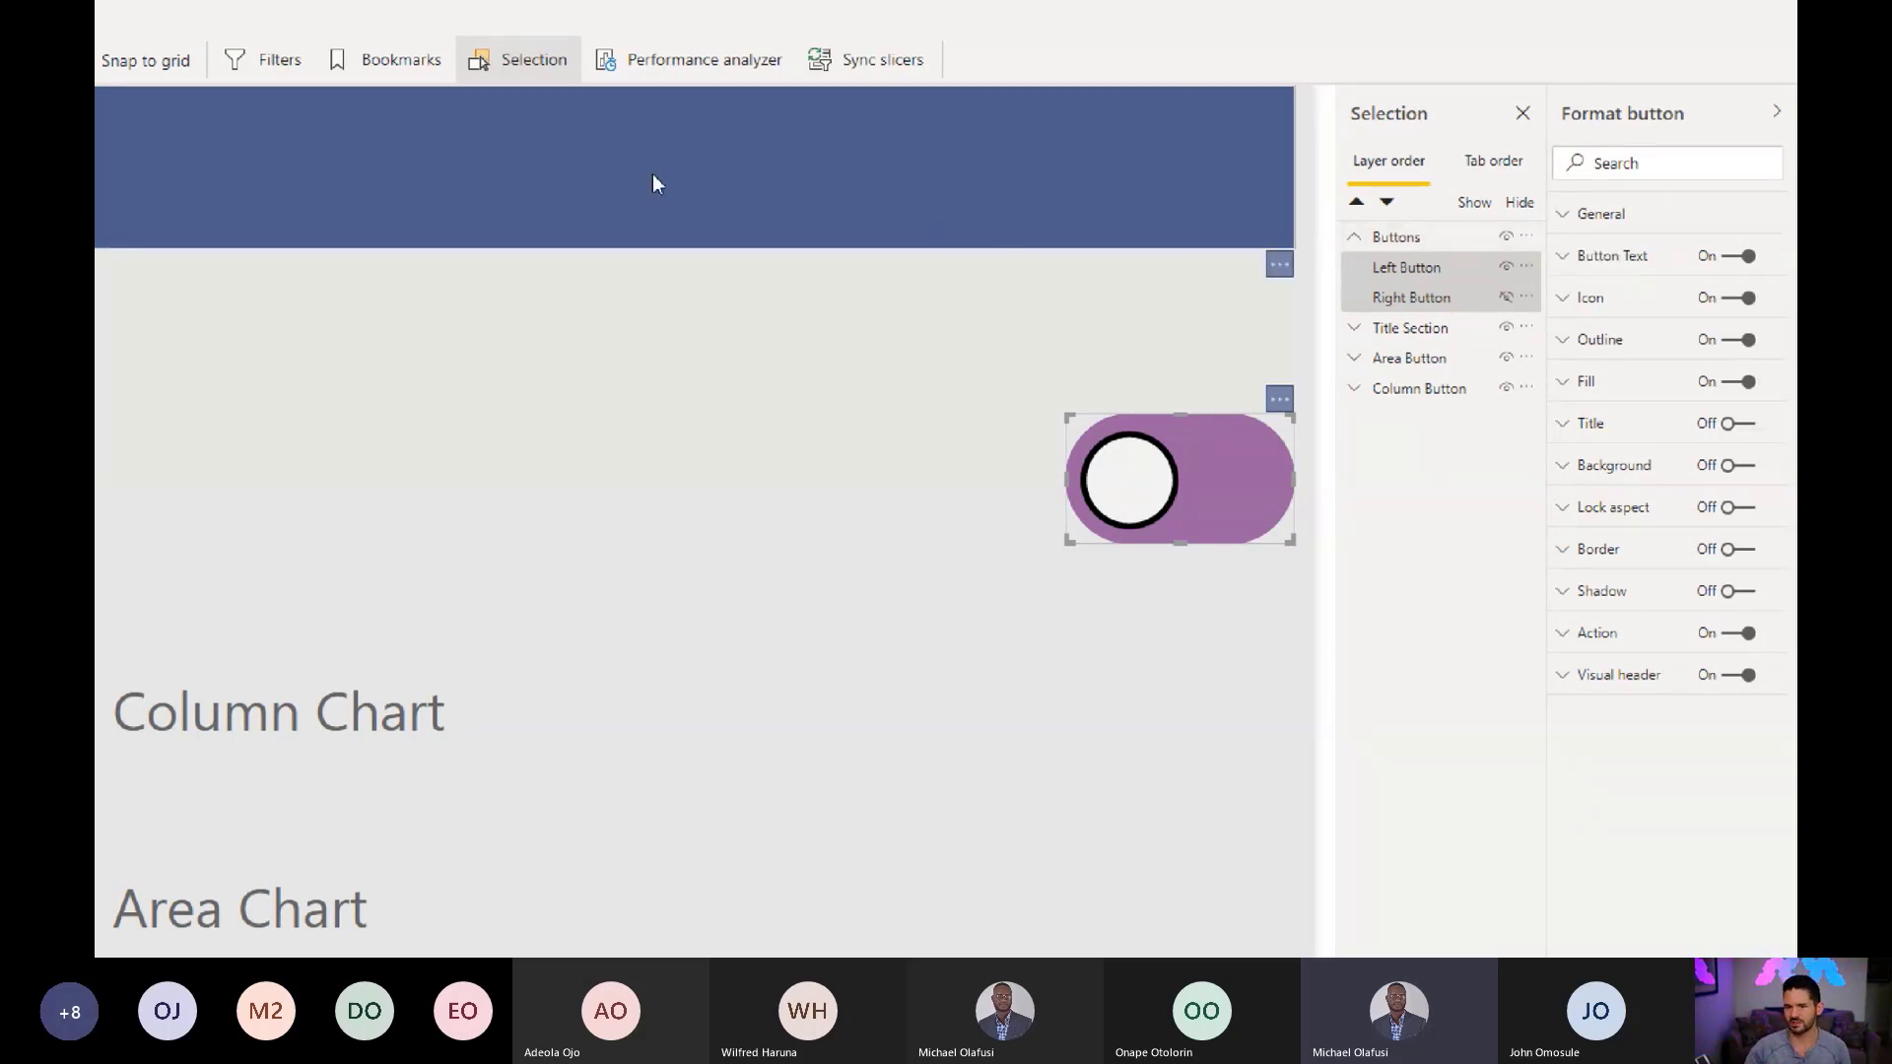
click(415, 110)
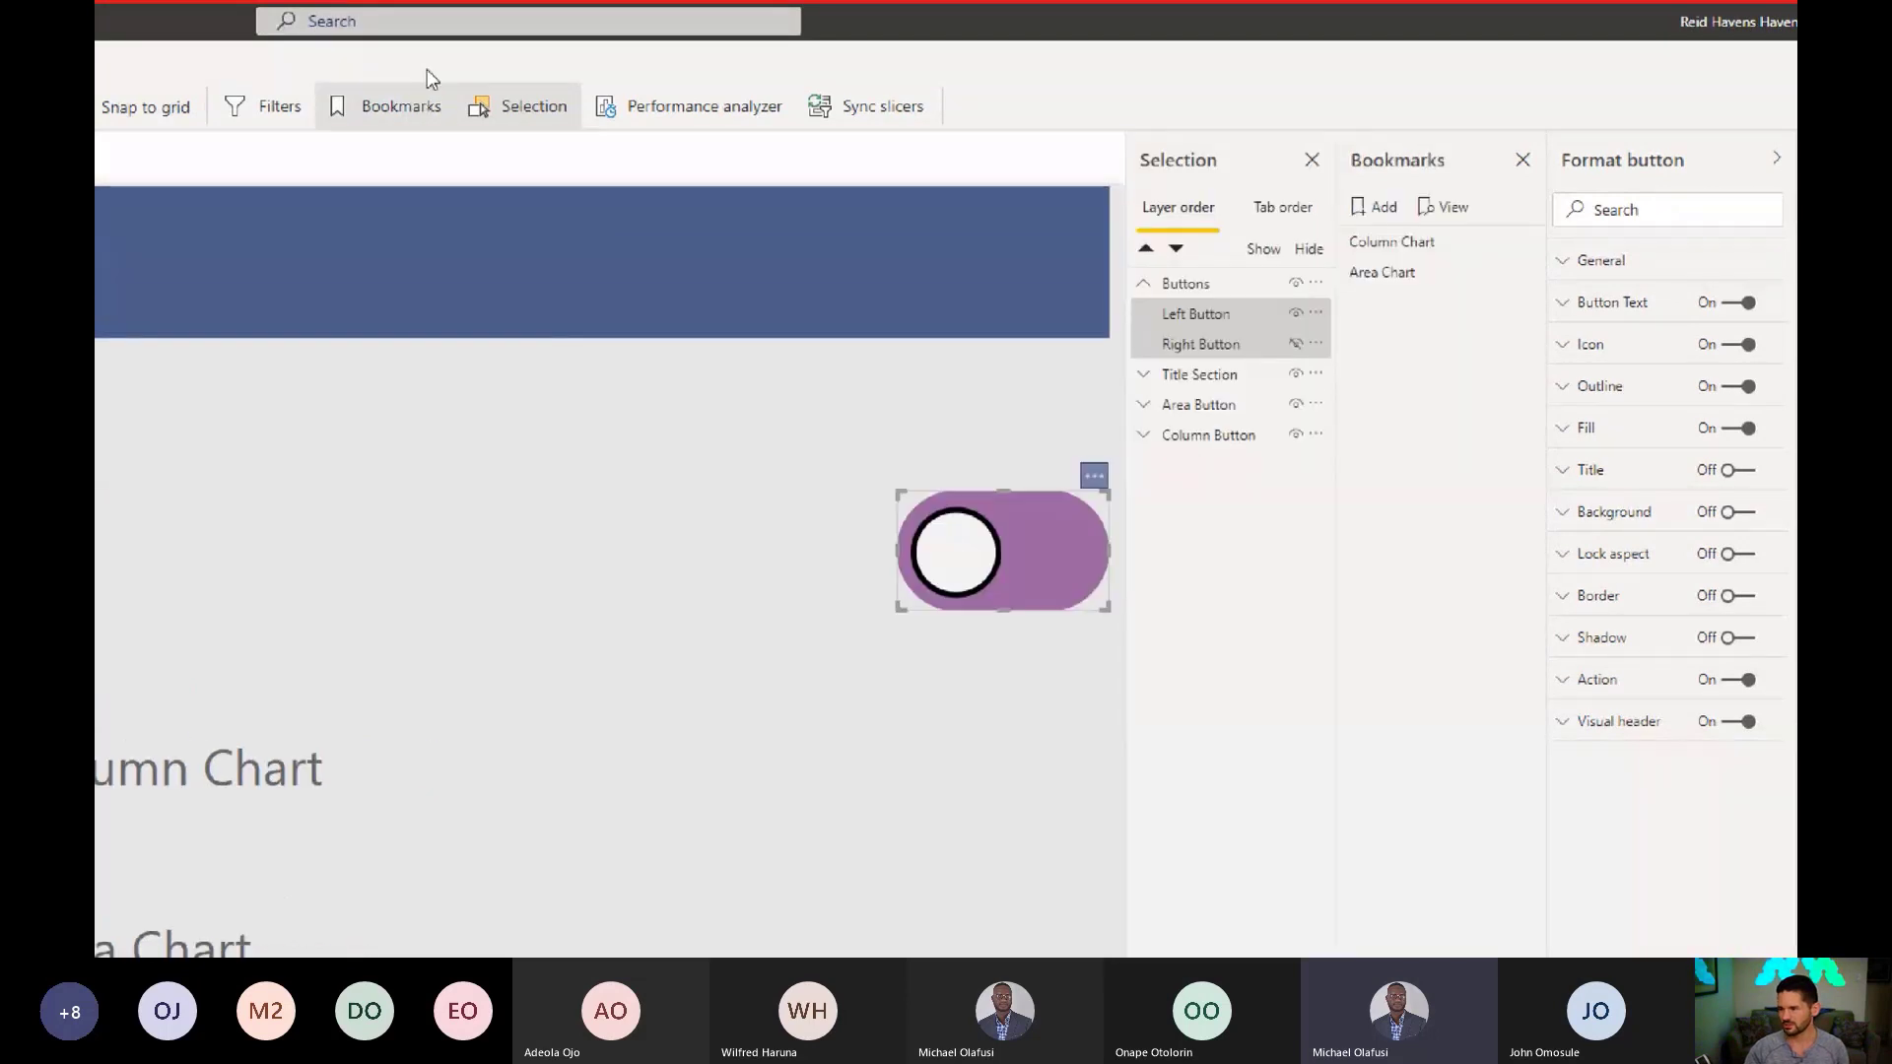
click(1379, 211)
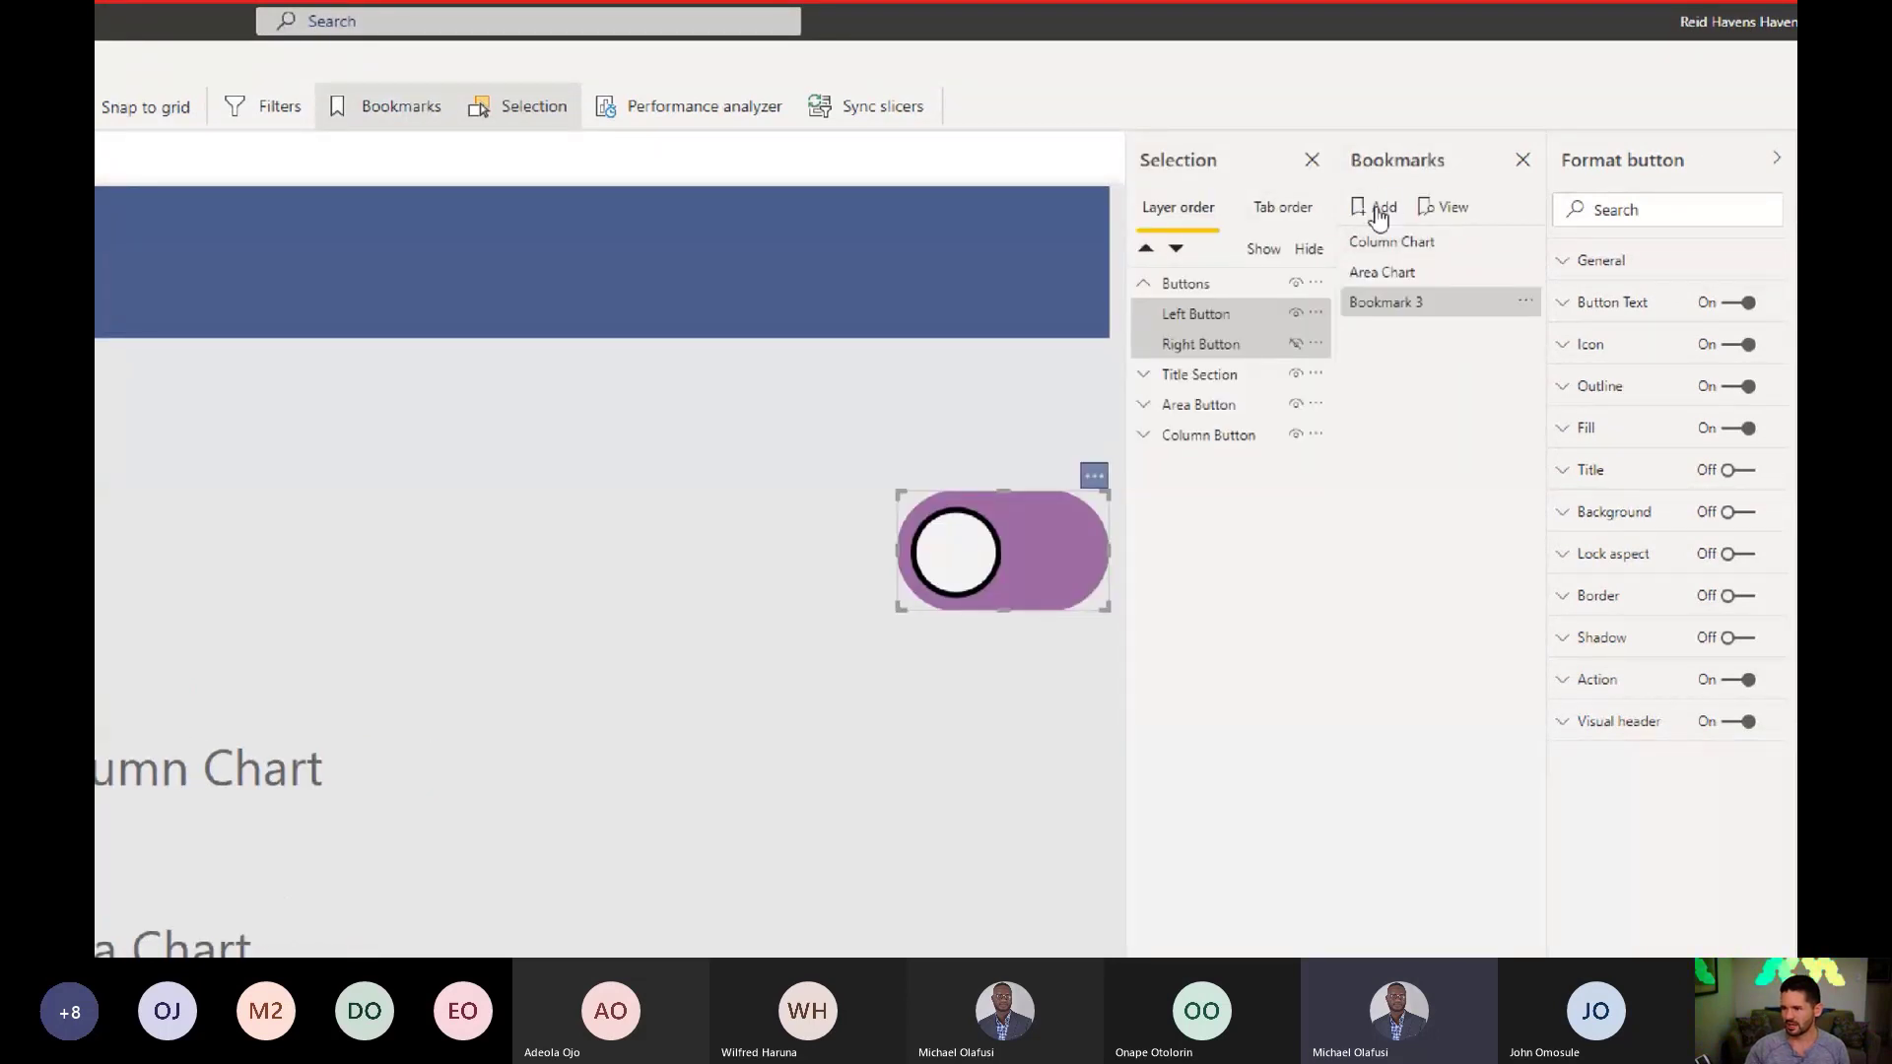
click(1524, 302)
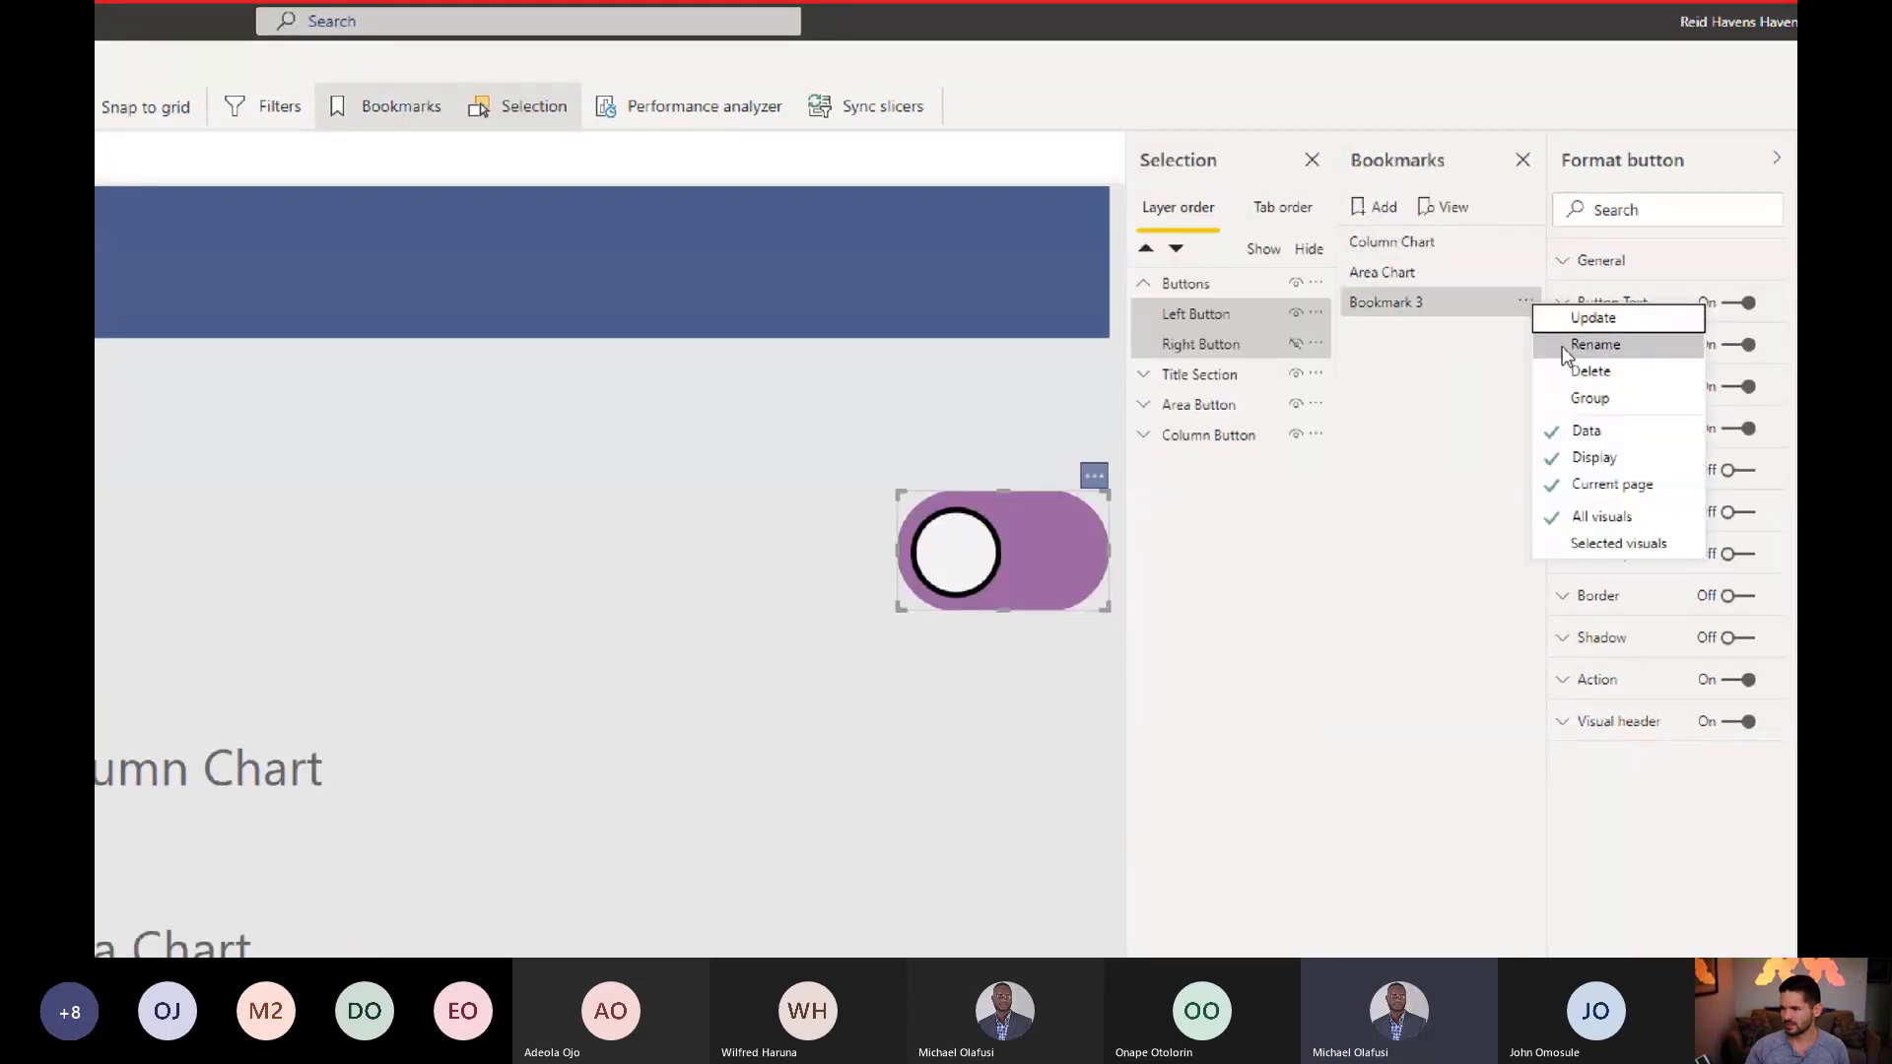
click(1547, 344)
text(Lef)
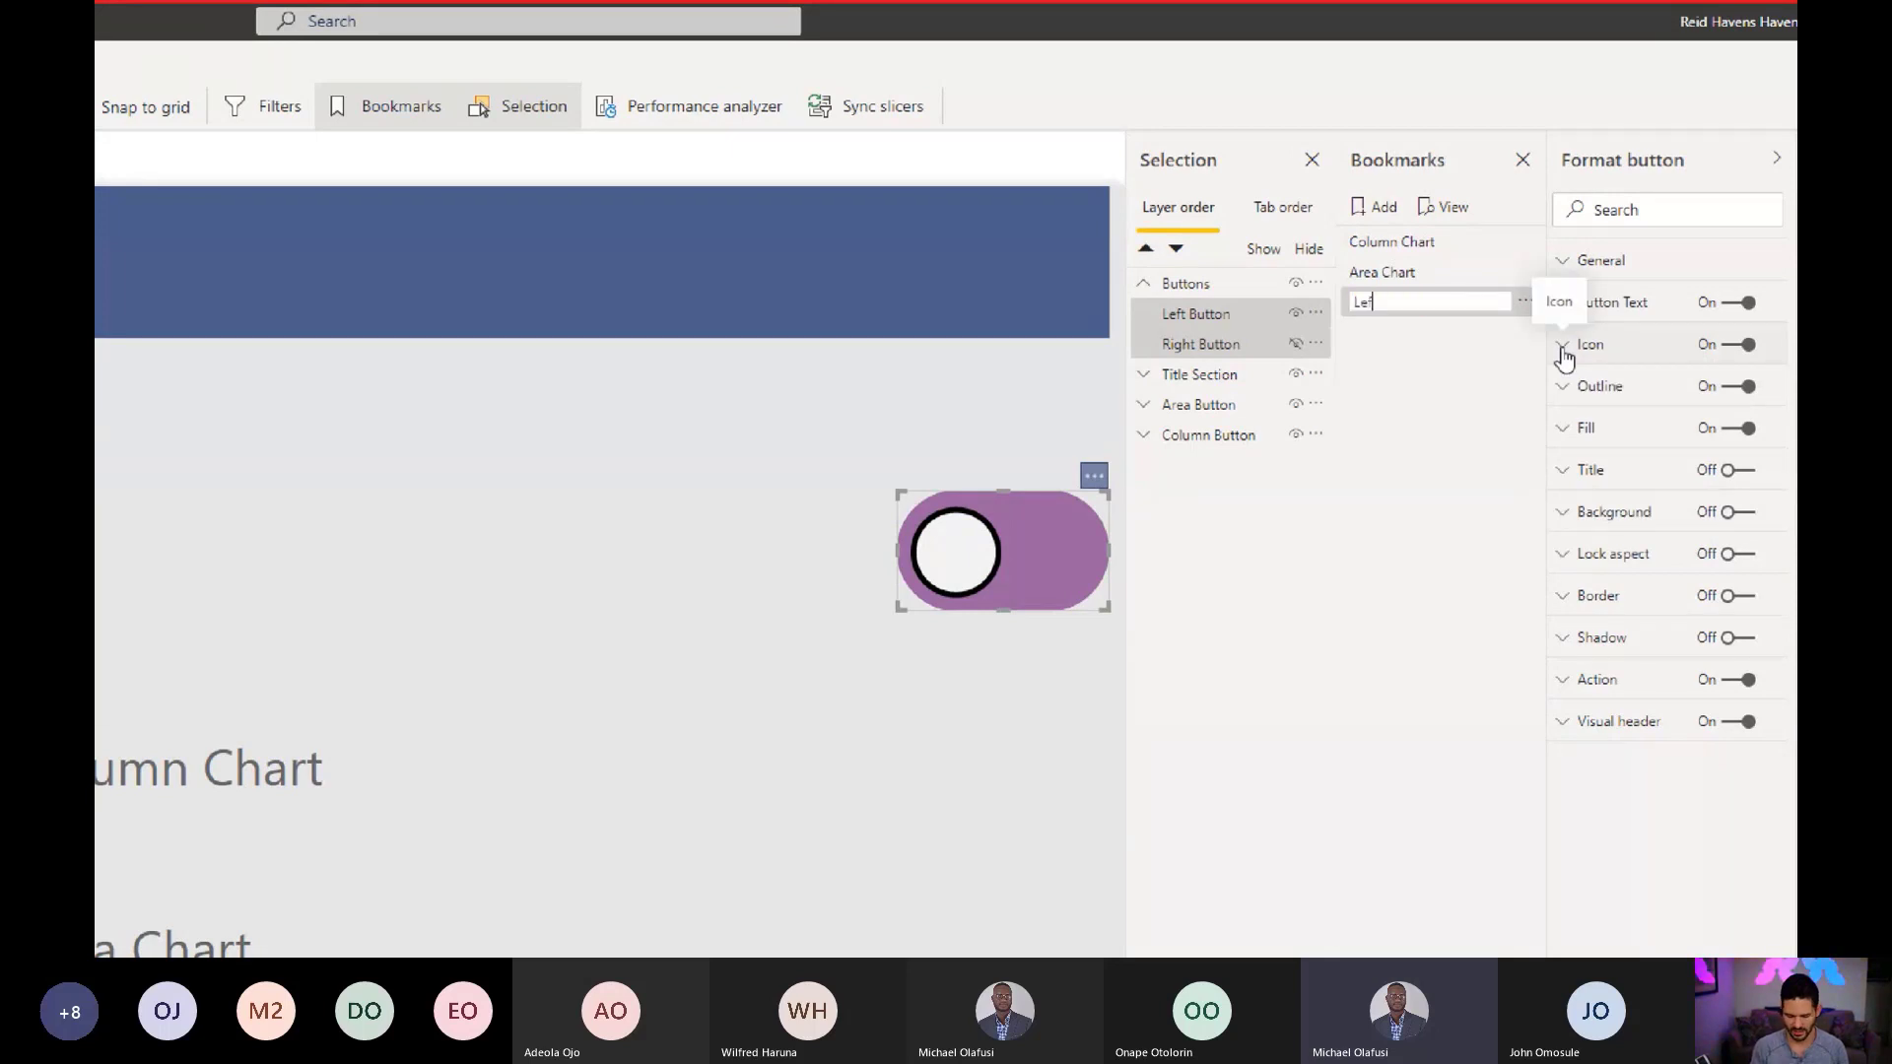
text(t Bookmark)
key(Return)
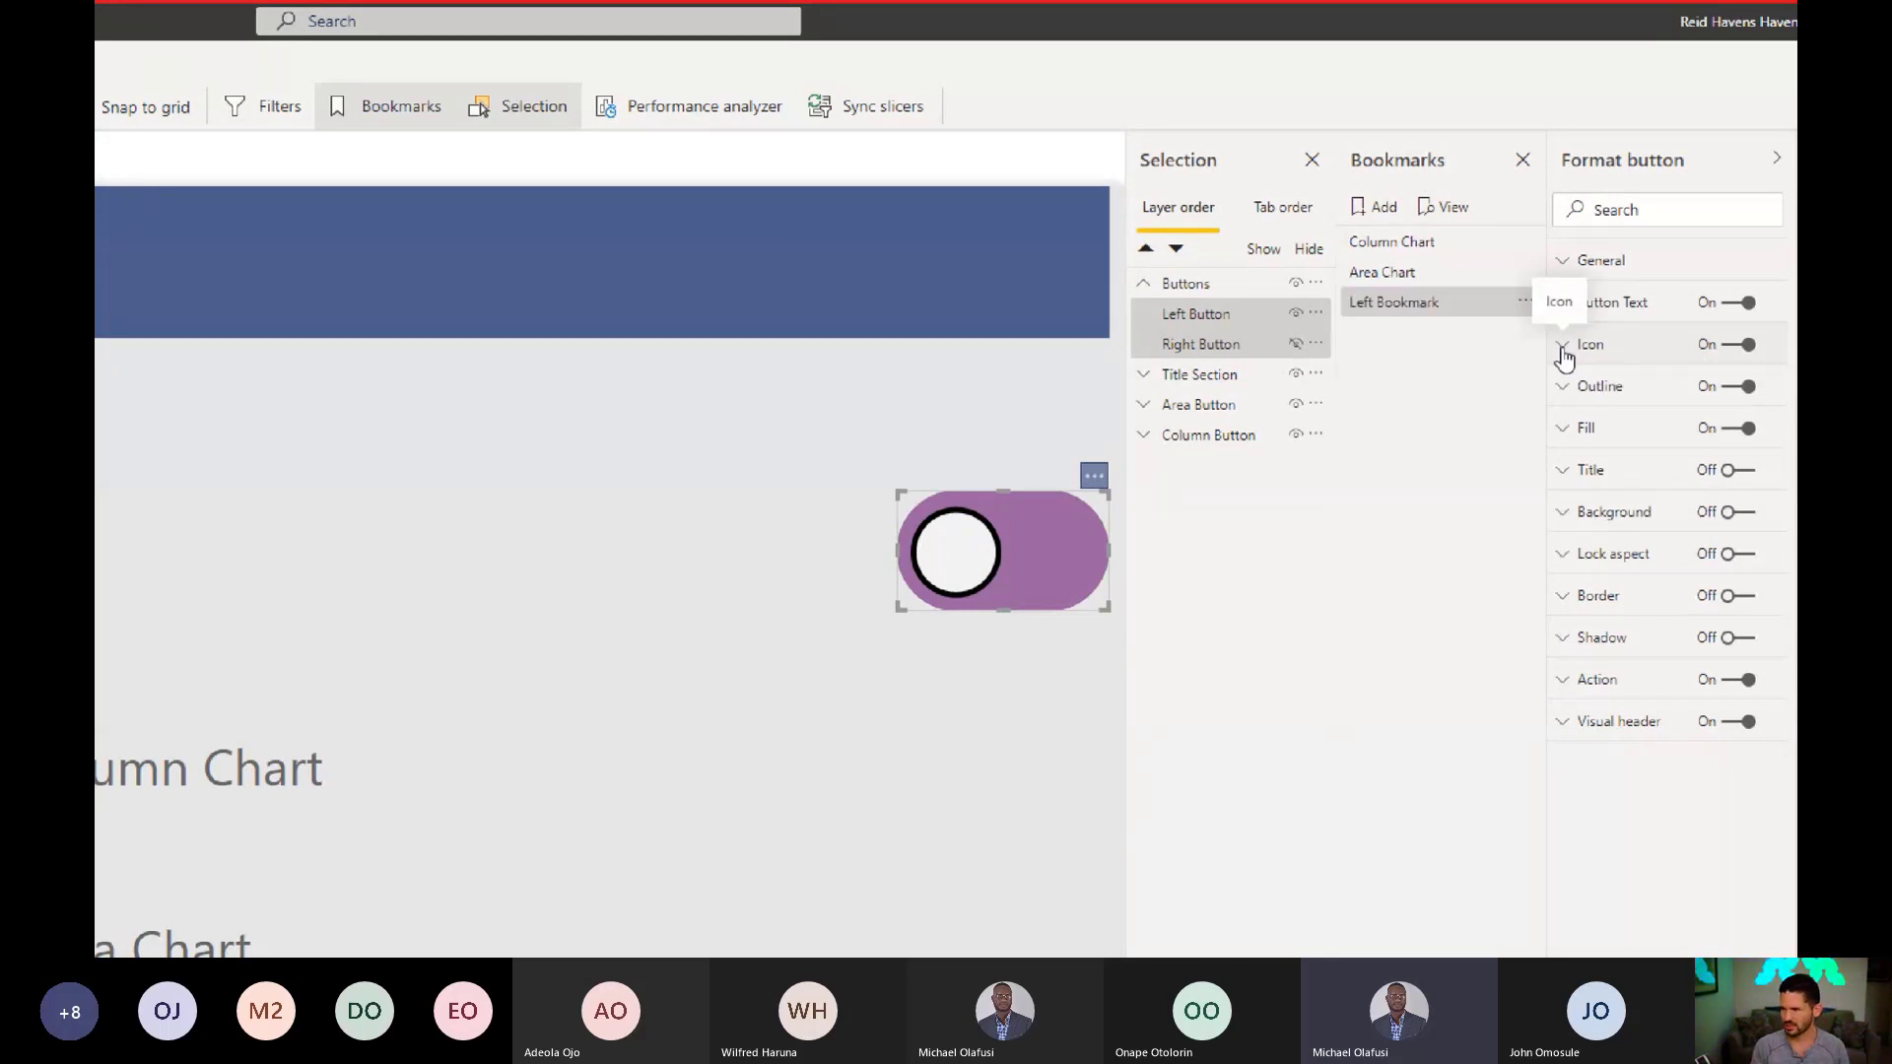
Step: Hide Left Button and show Right Button in the Buttons group
click(1296, 314)
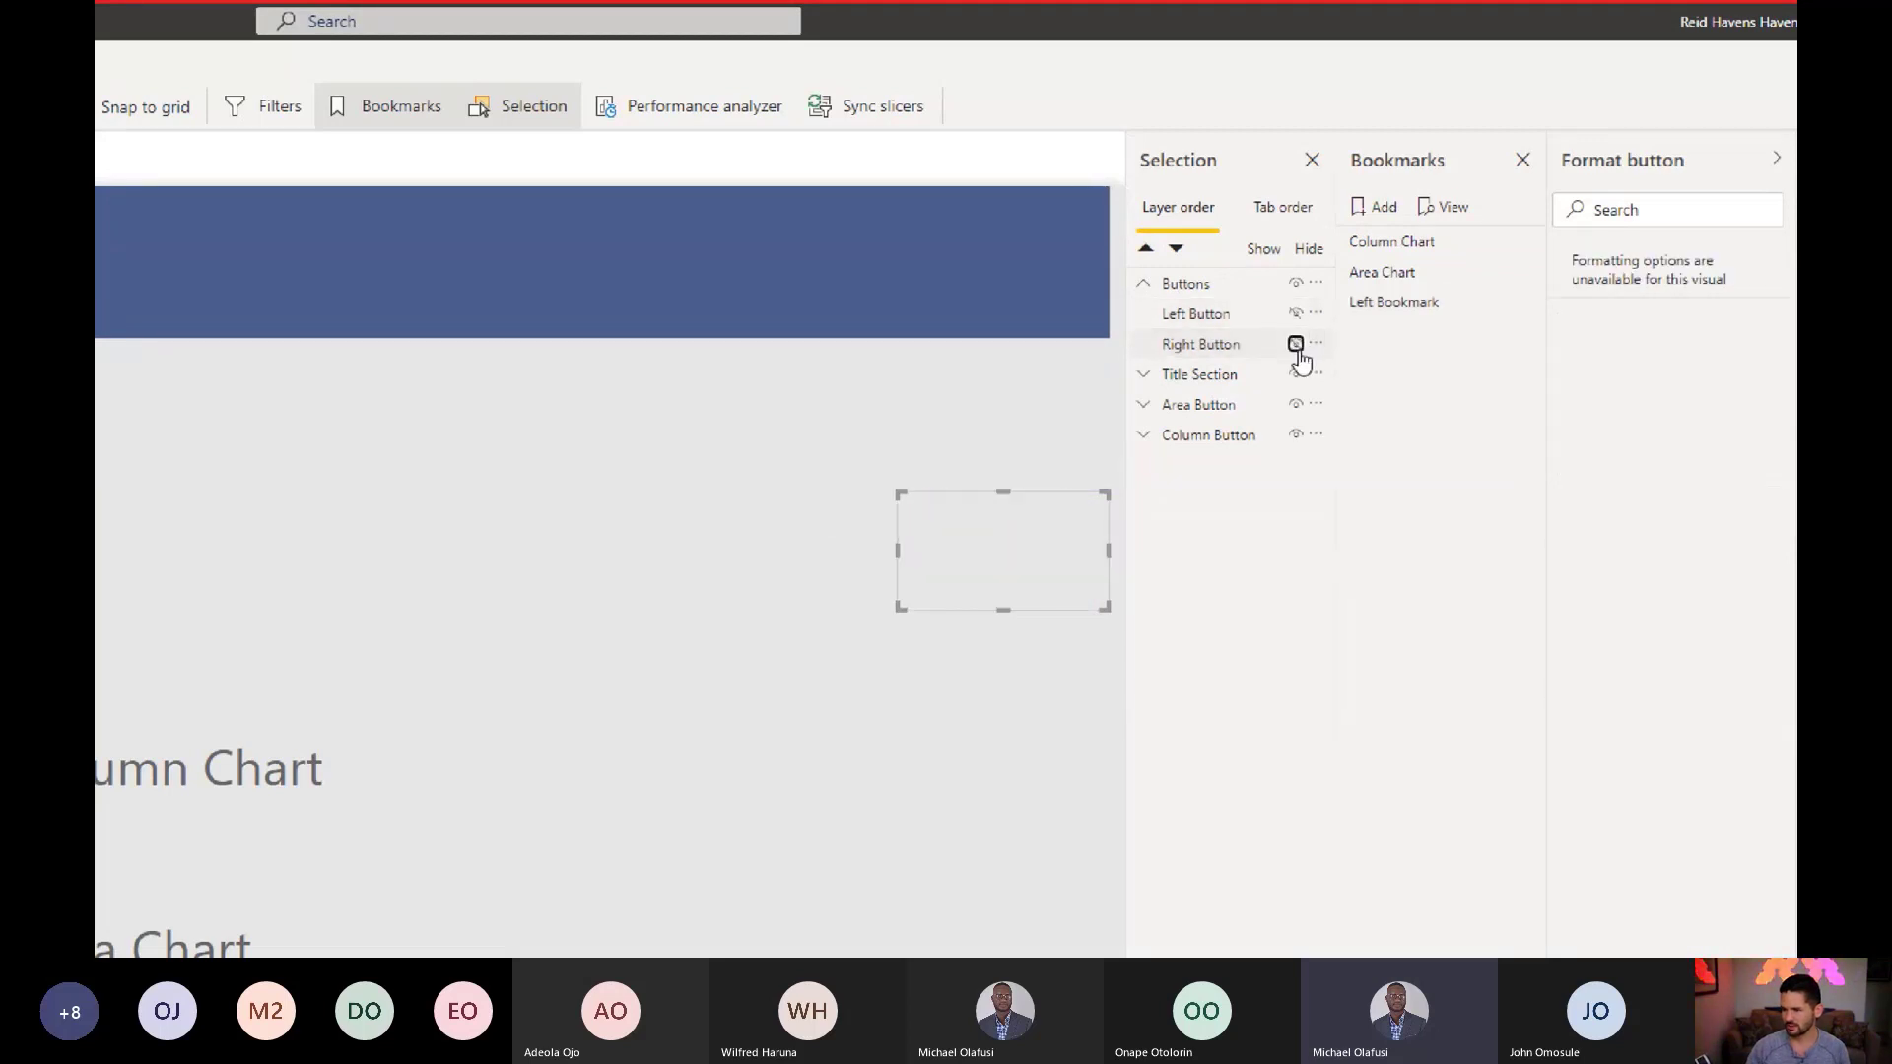
click(1296, 343)
Step: Select Left Button and Right Button together and add a bookmark named Right Bookmark
click(1193, 315)
ctrl+click(1200, 344)
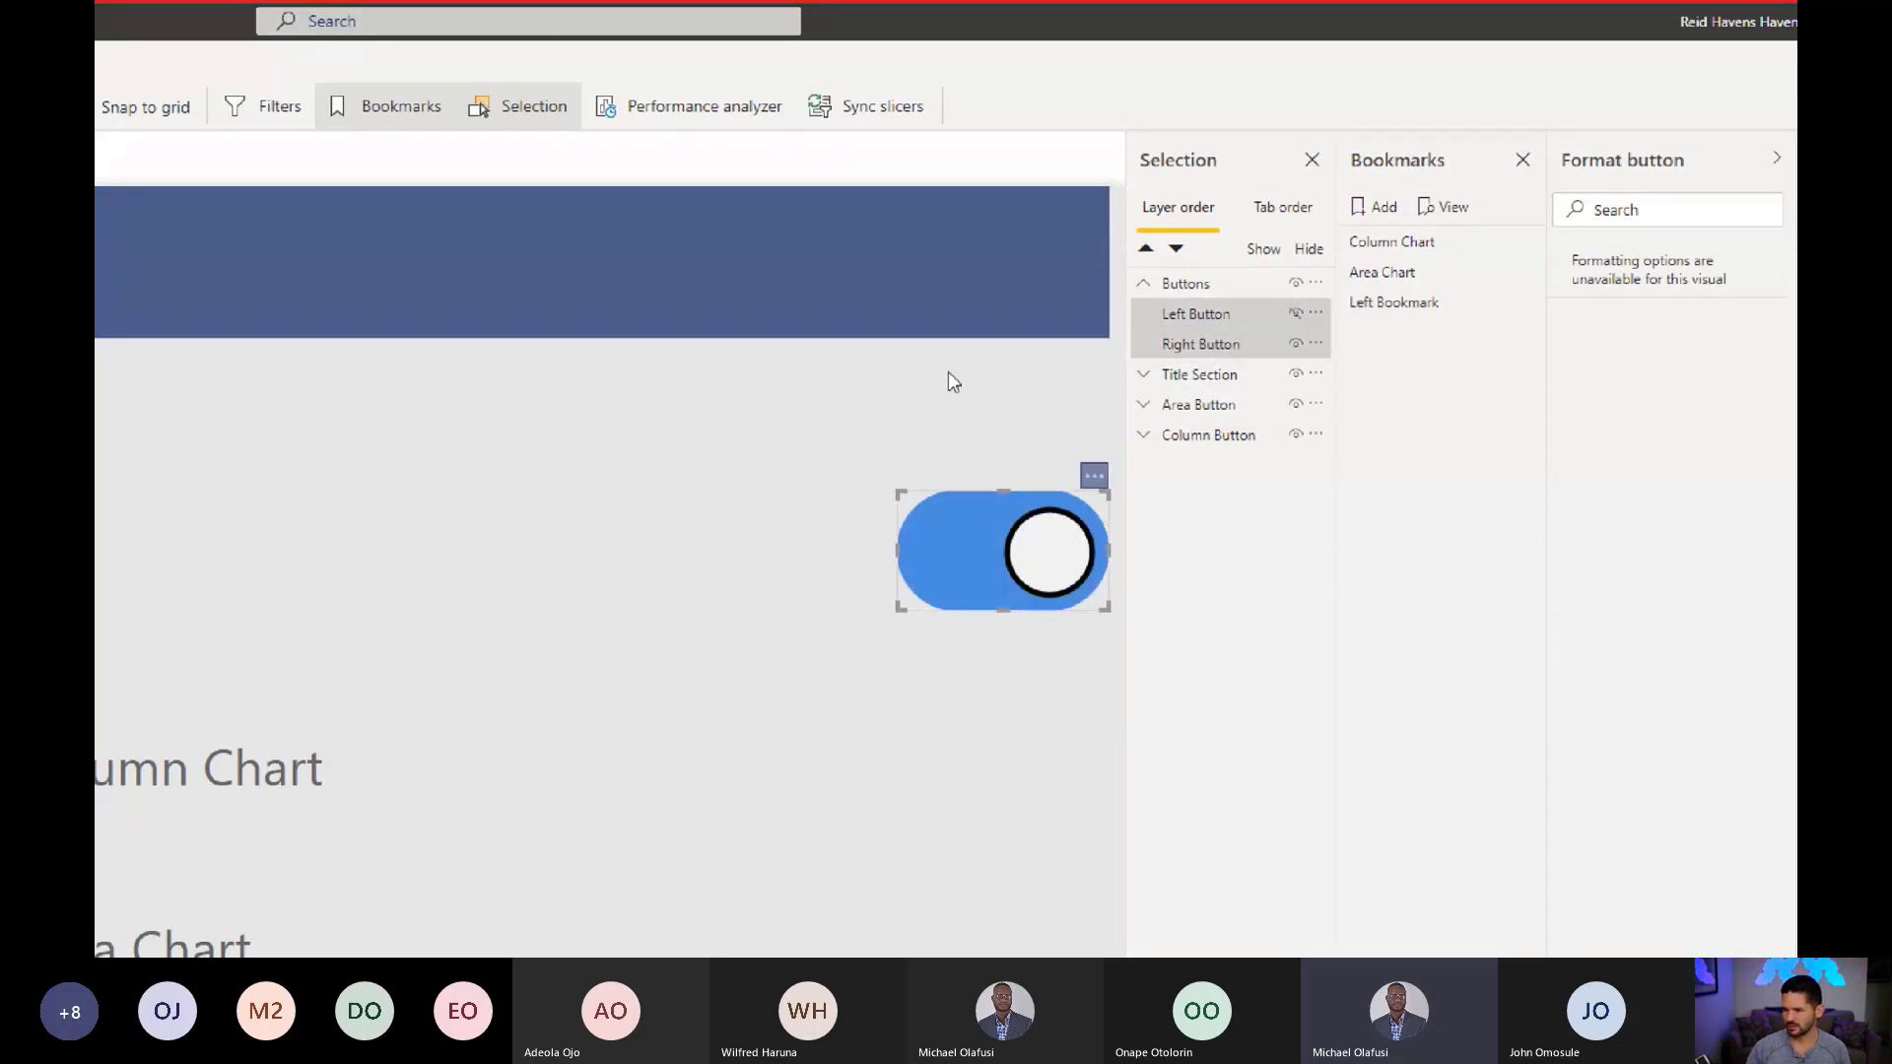
click(1378, 207)
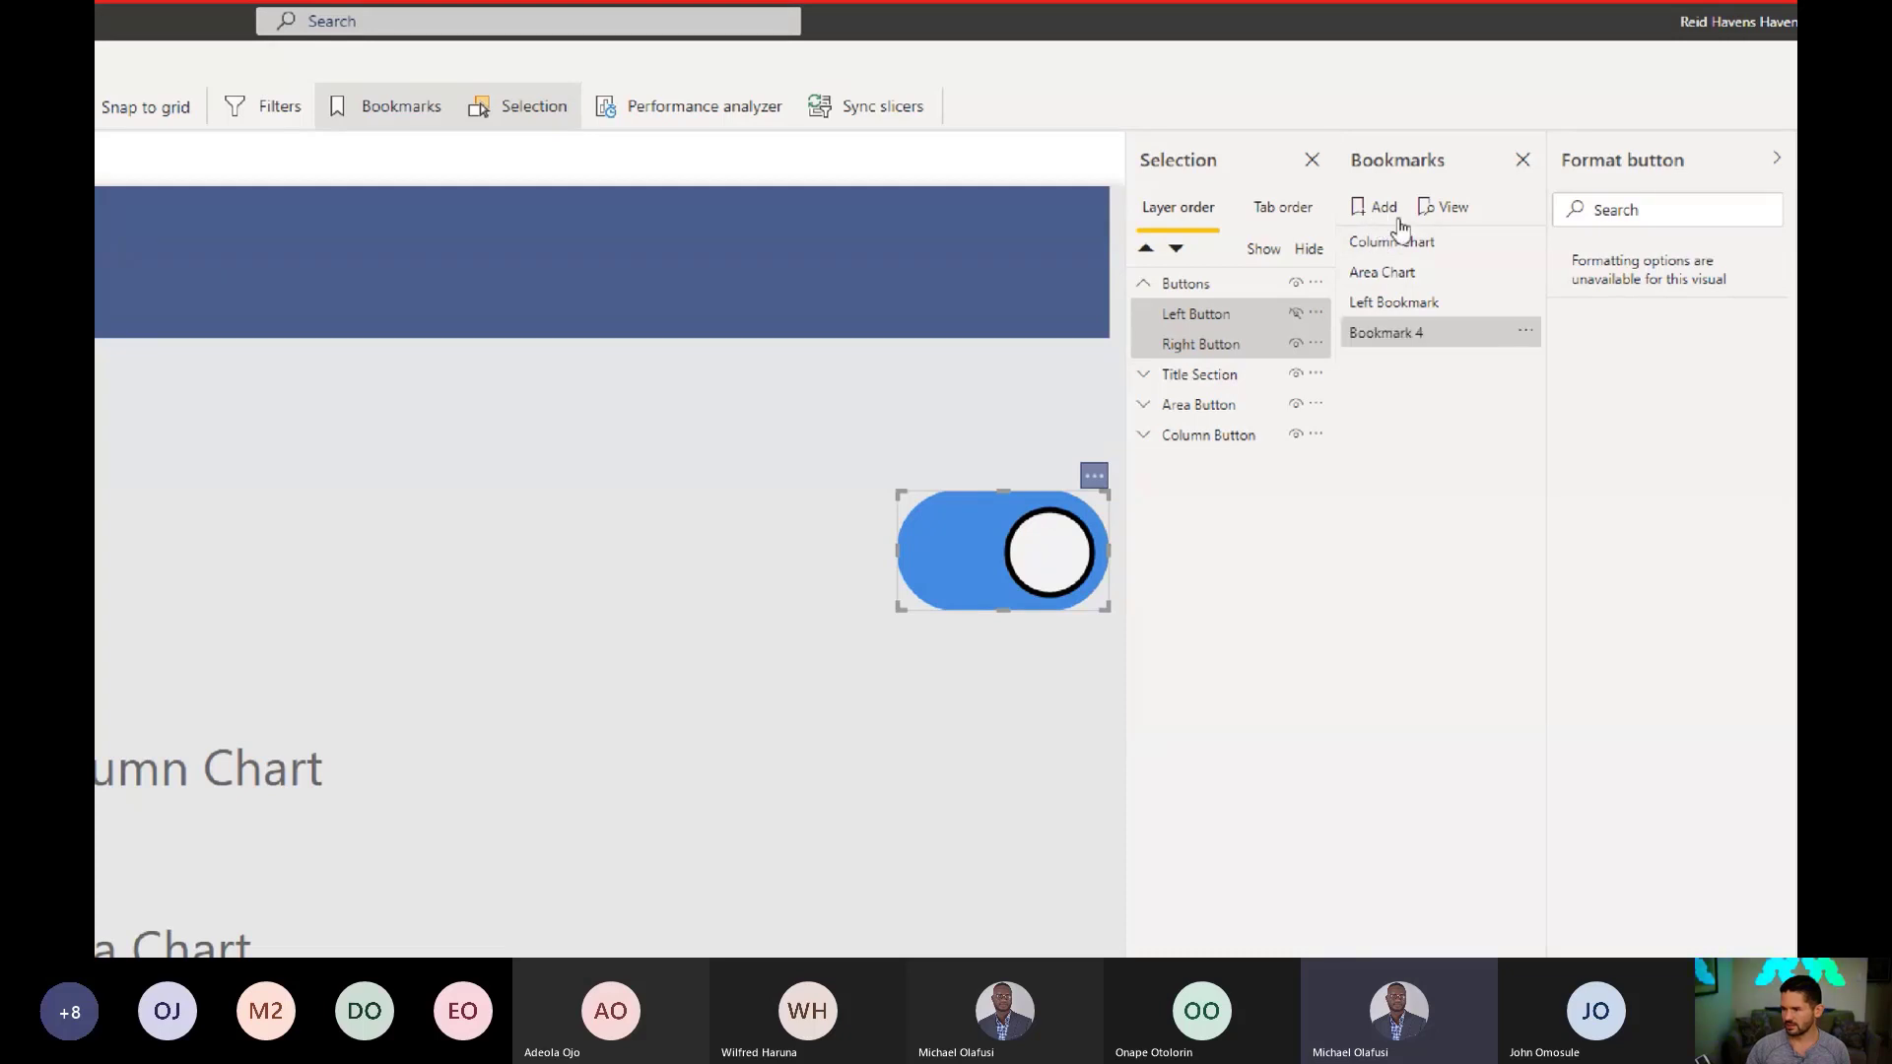
click(1524, 334)
click(1557, 367)
text(Right Bookmark)
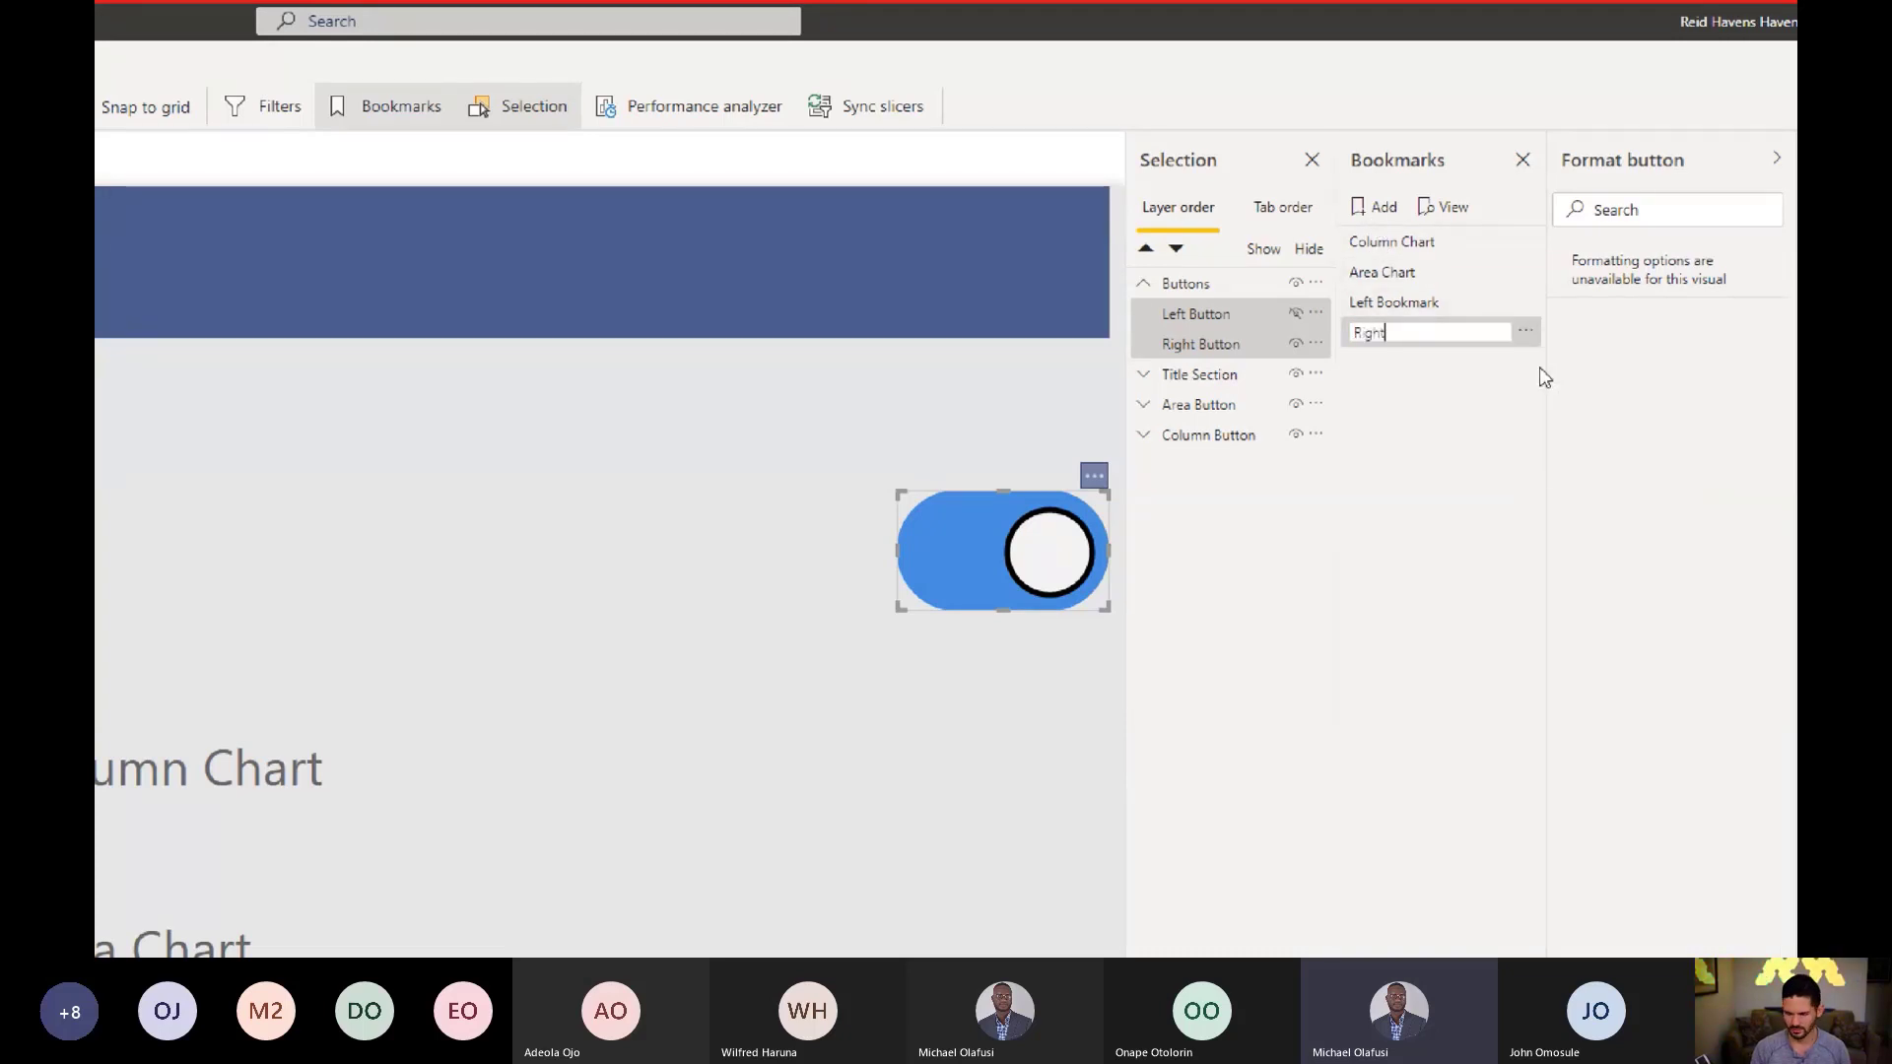
key(Return)
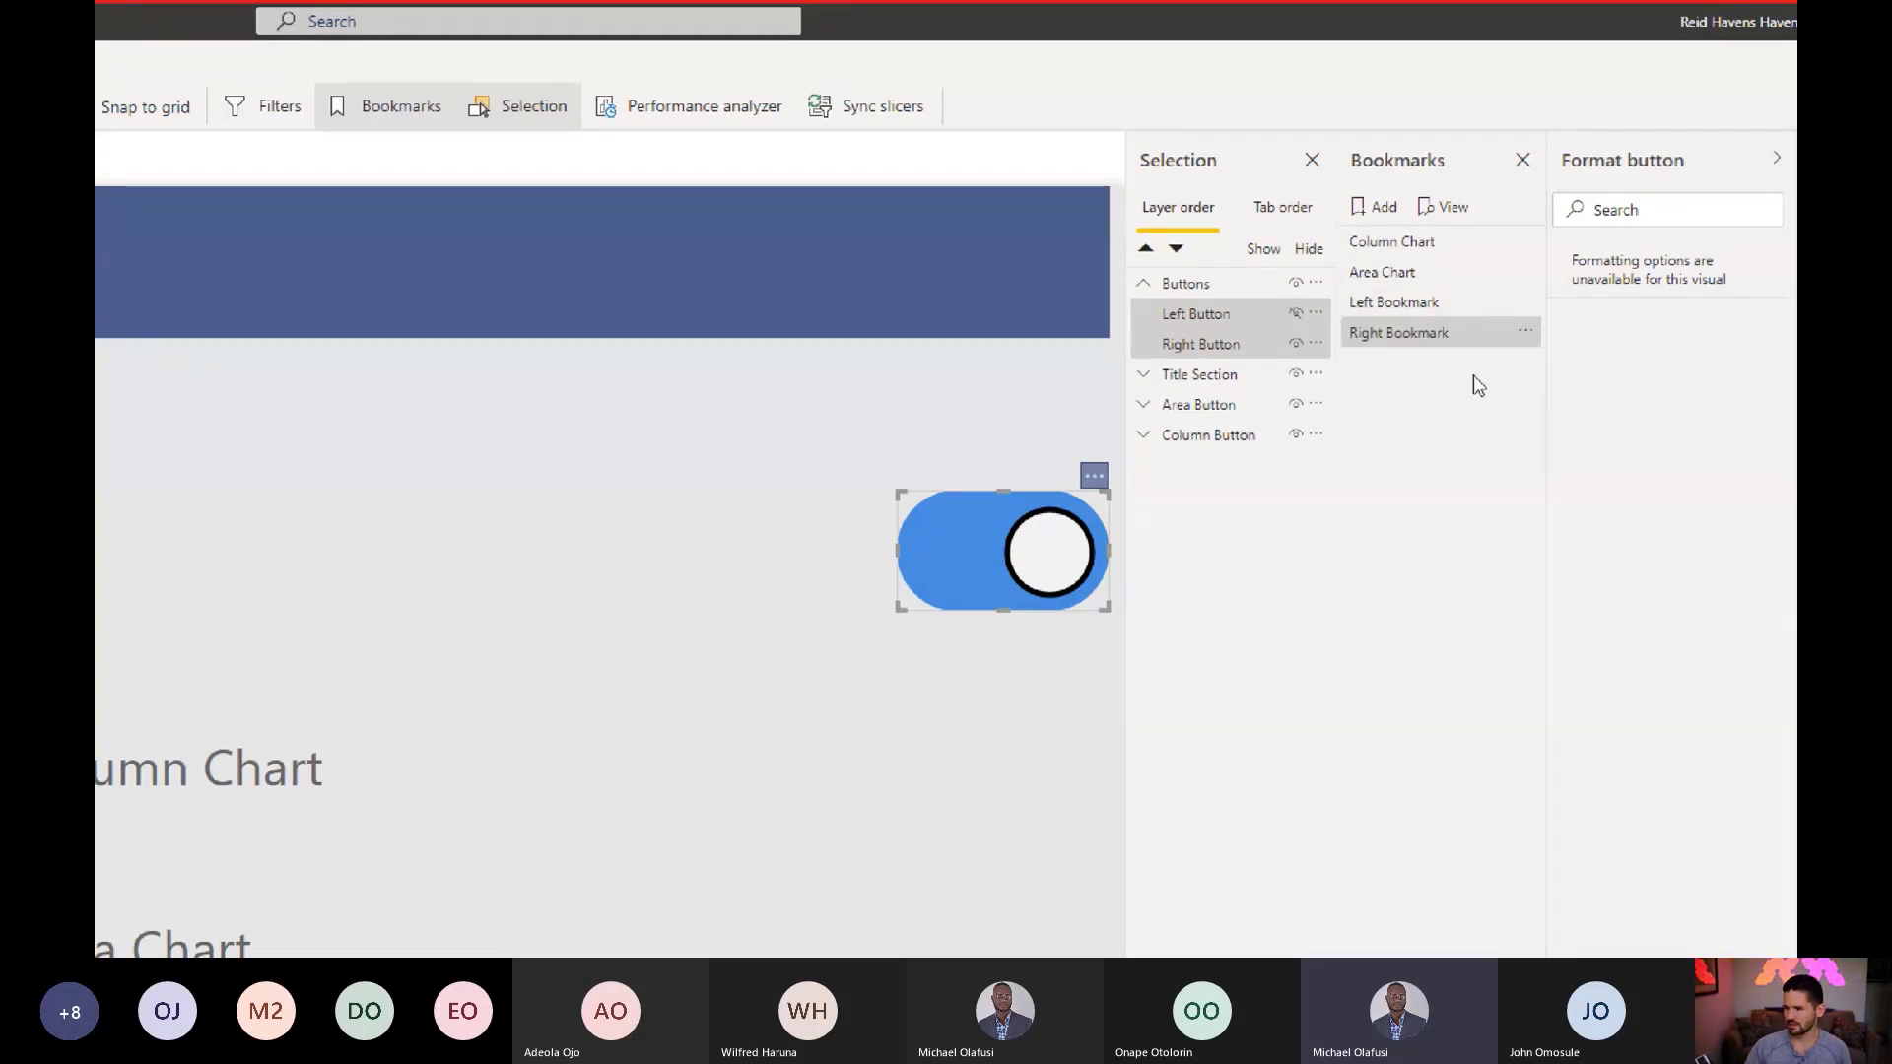
Step: Test the toggle by applying Left Bookmark and Right Bookmark alternately, ending on Right Bookmark
click(1394, 331)
click(895, 443)
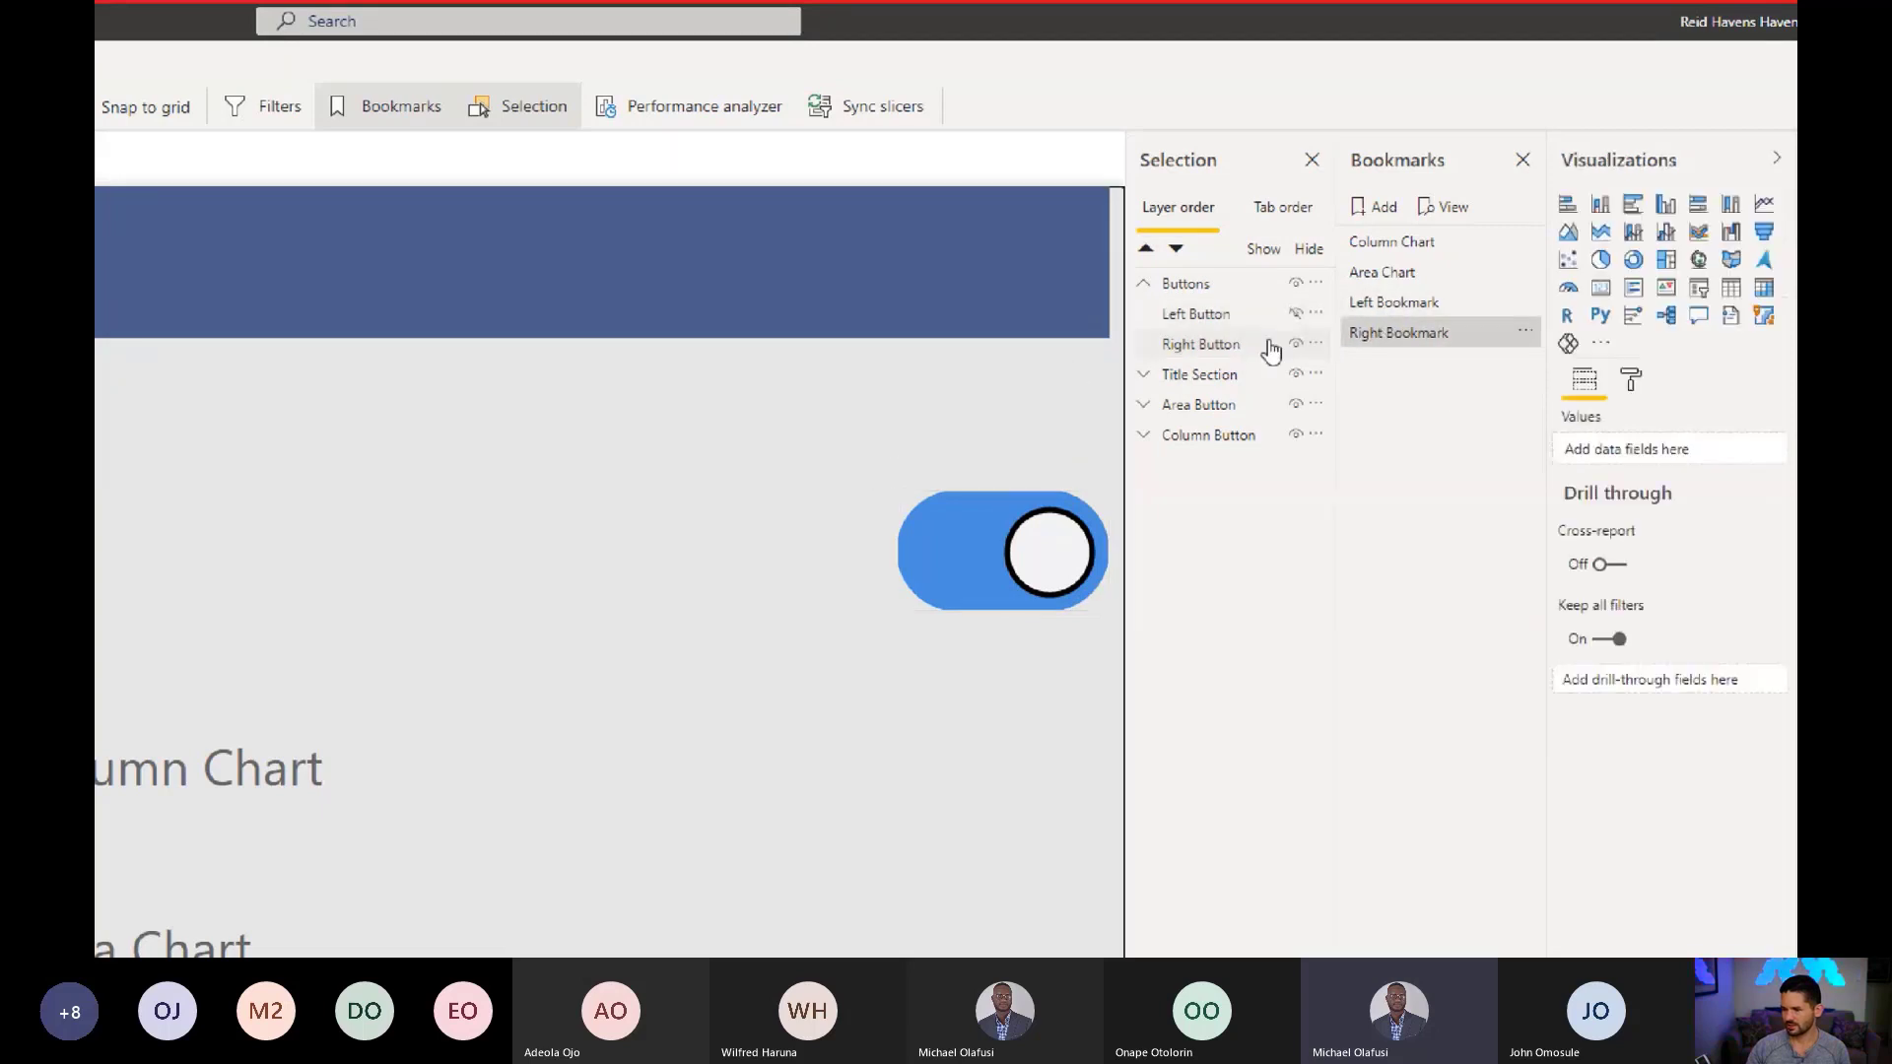
click(1440, 304)
click(1434, 335)
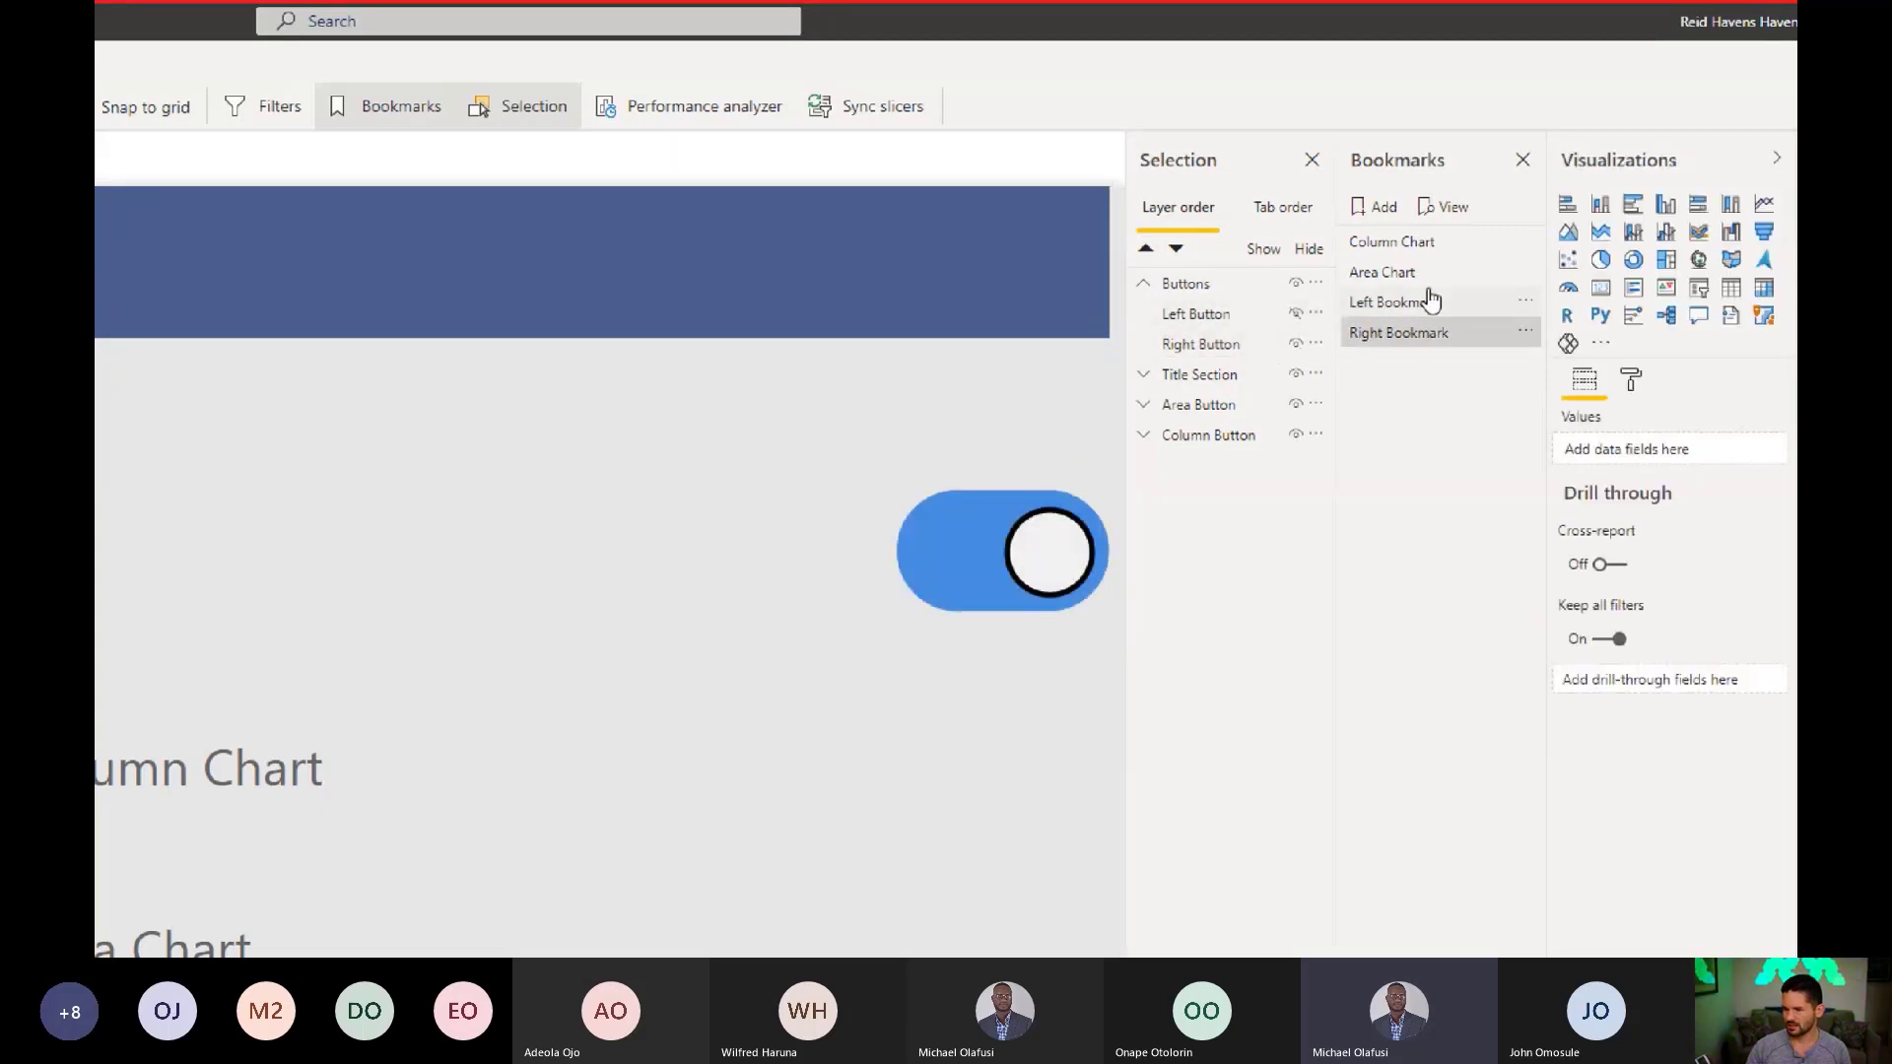
click(1429, 301)
click(1428, 331)
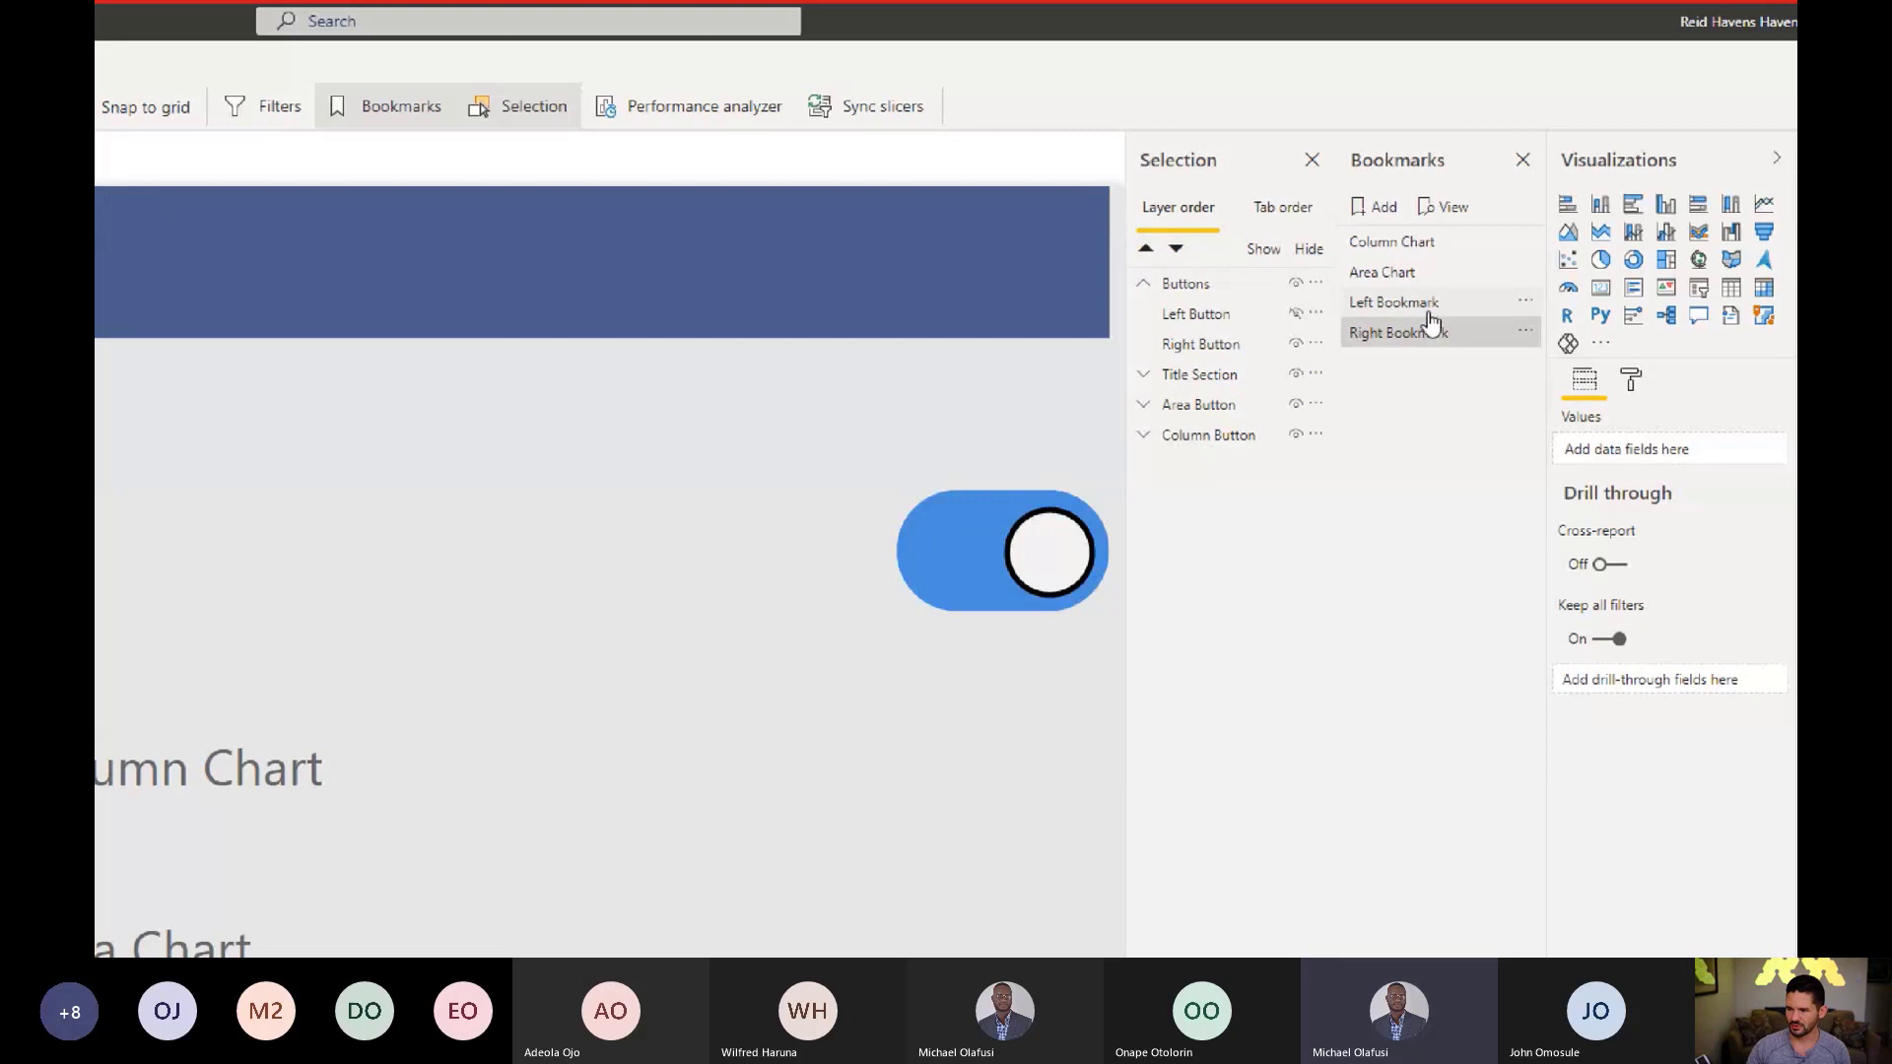
click(1429, 312)
click(1429, 313)
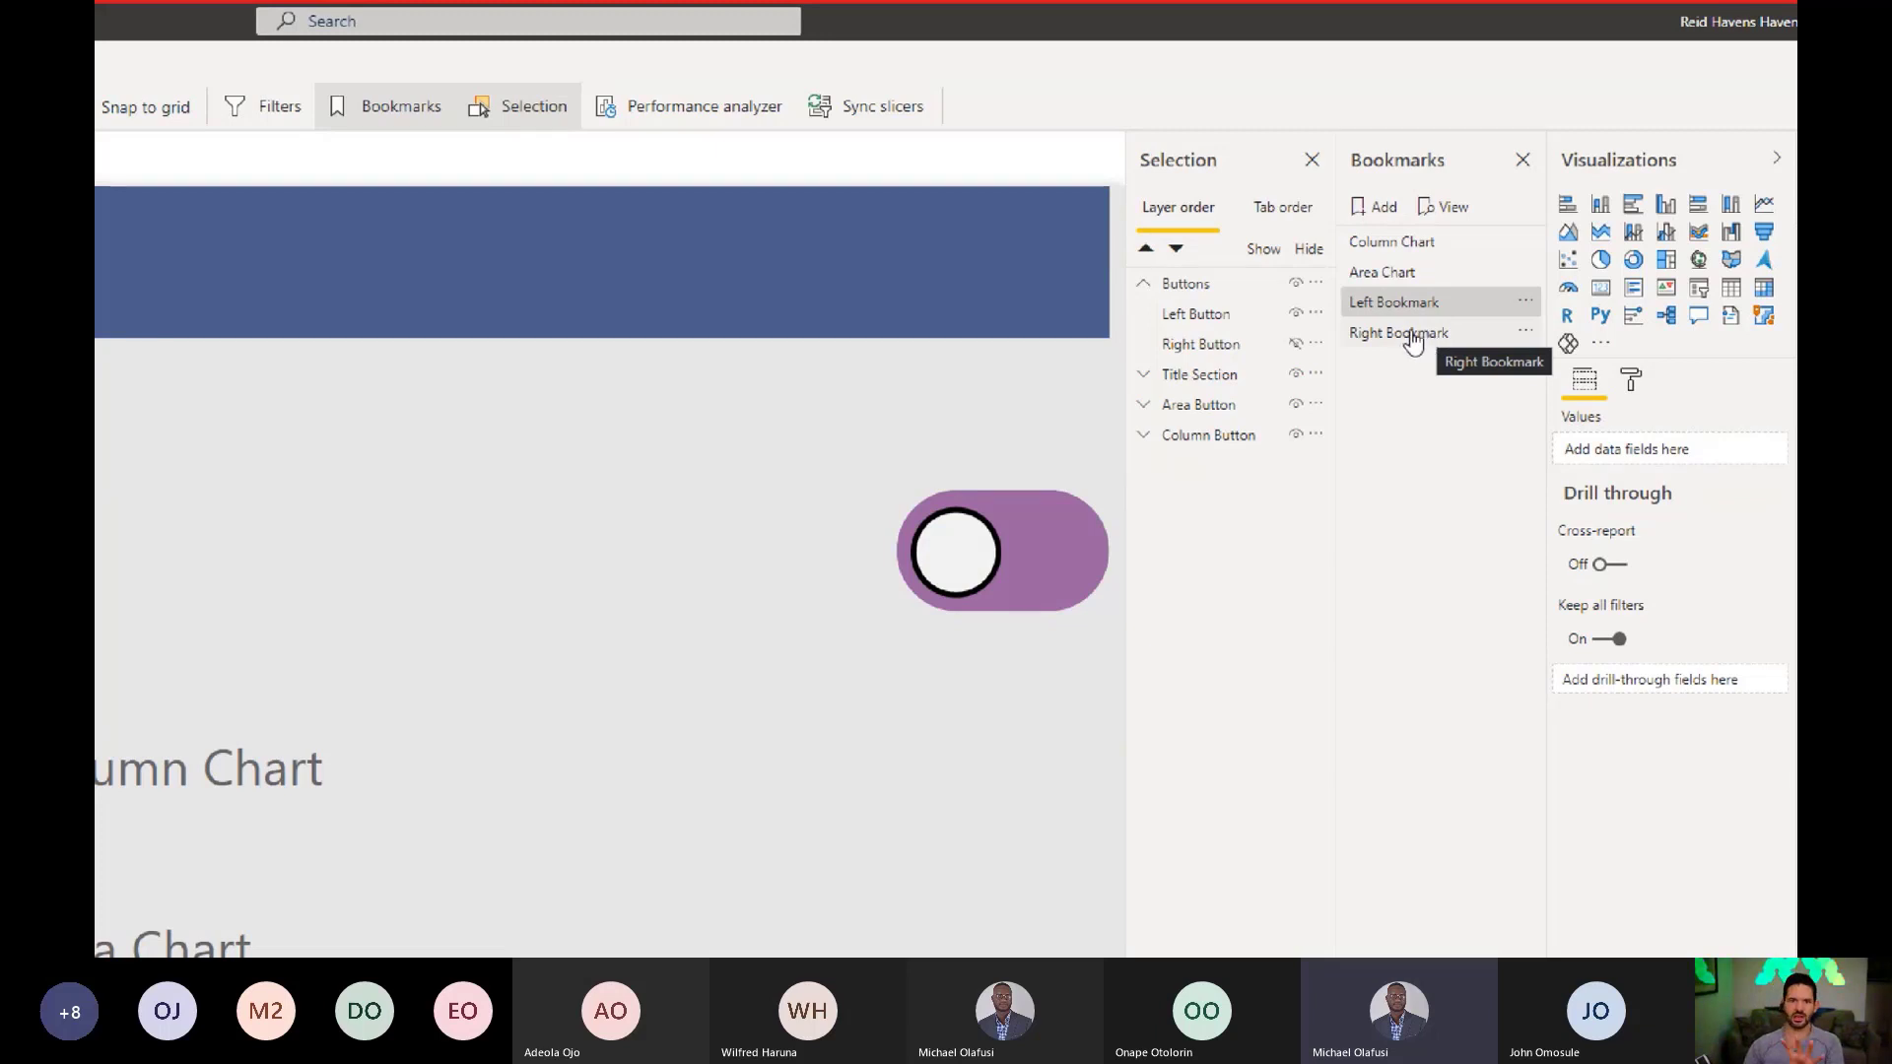
click(1429, 313)
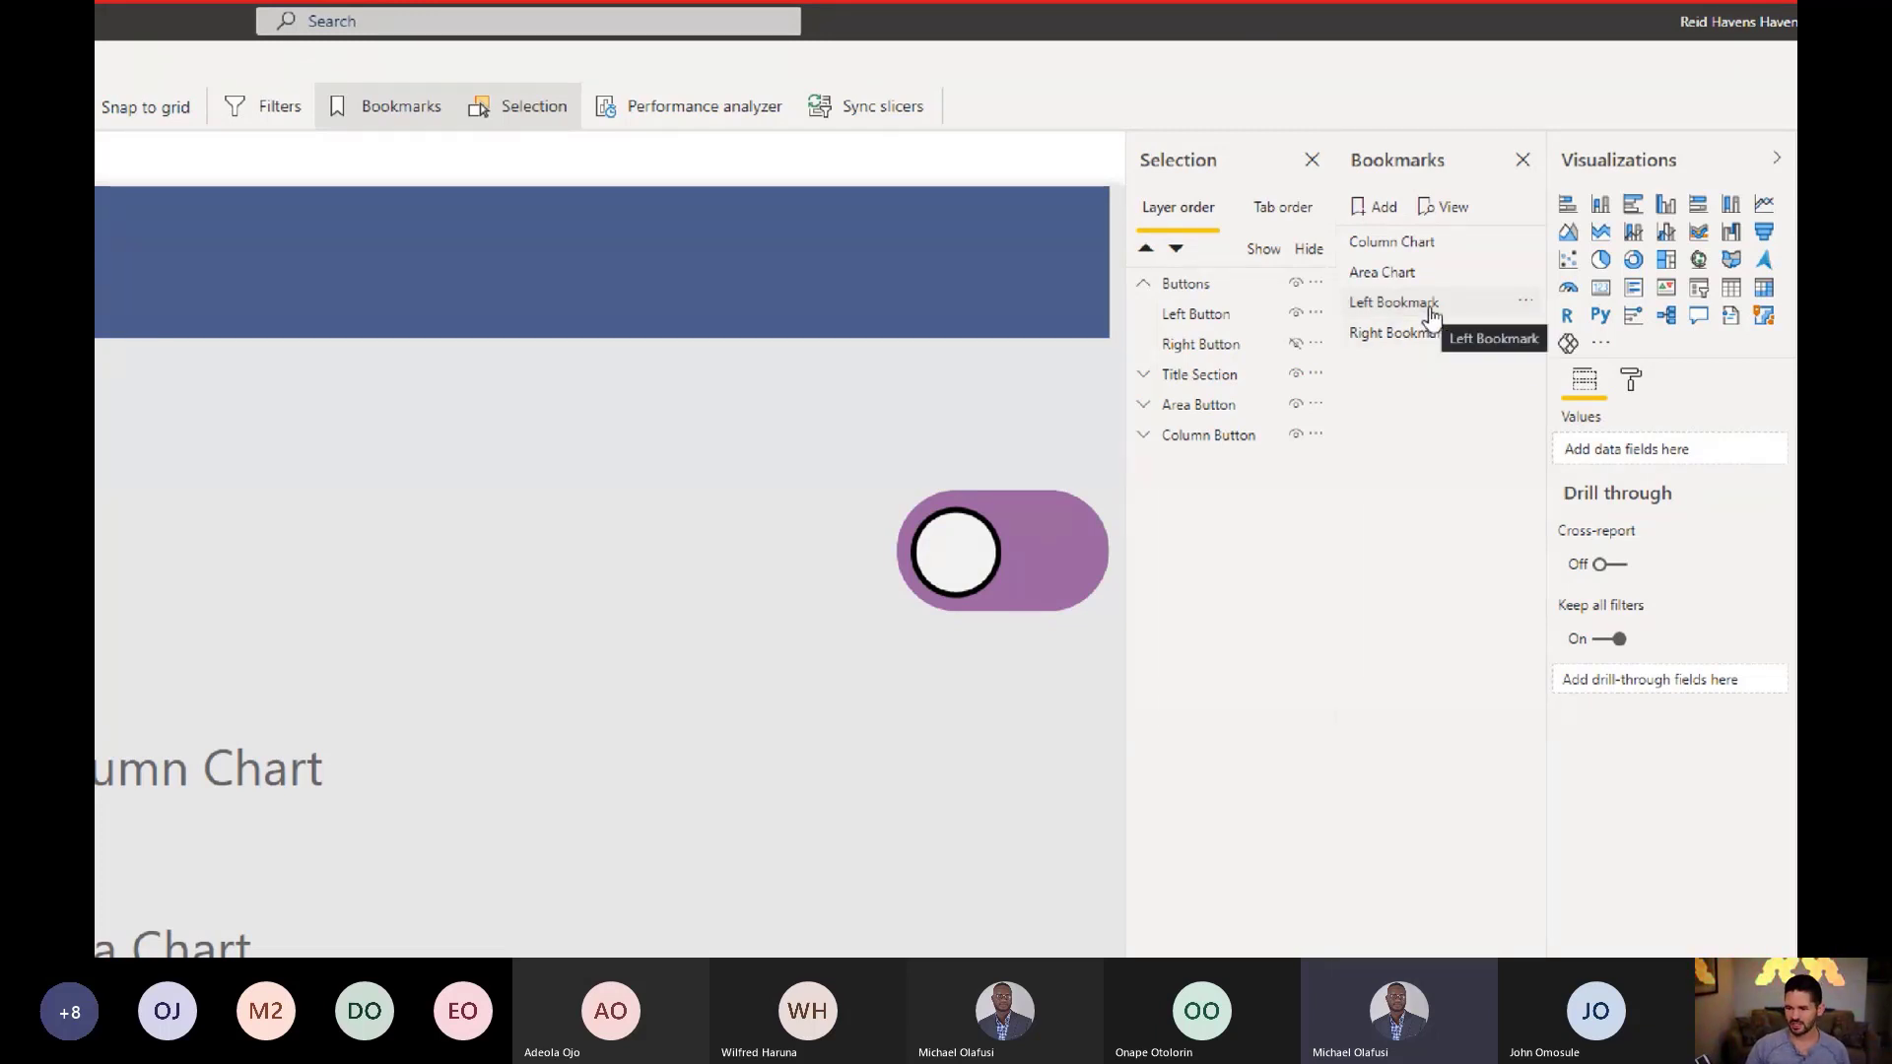
click(1429, 312)
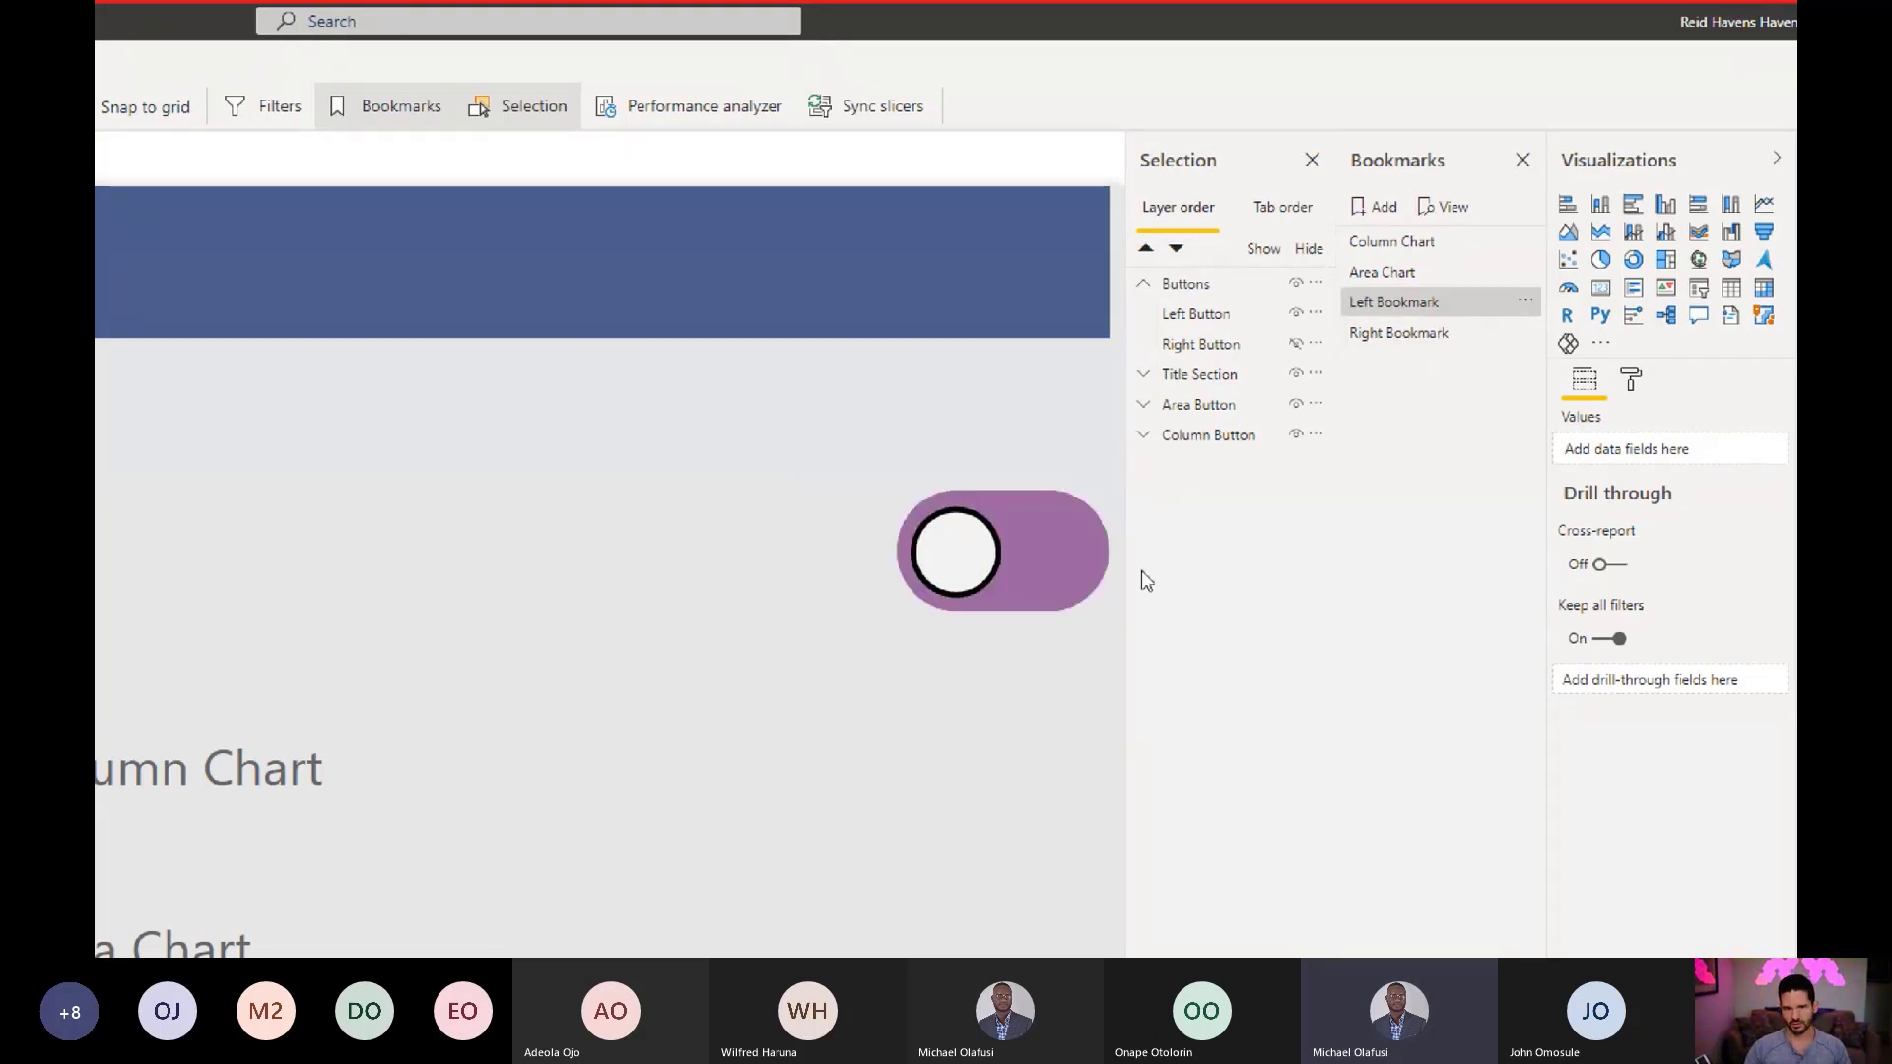
click(1371, 335)
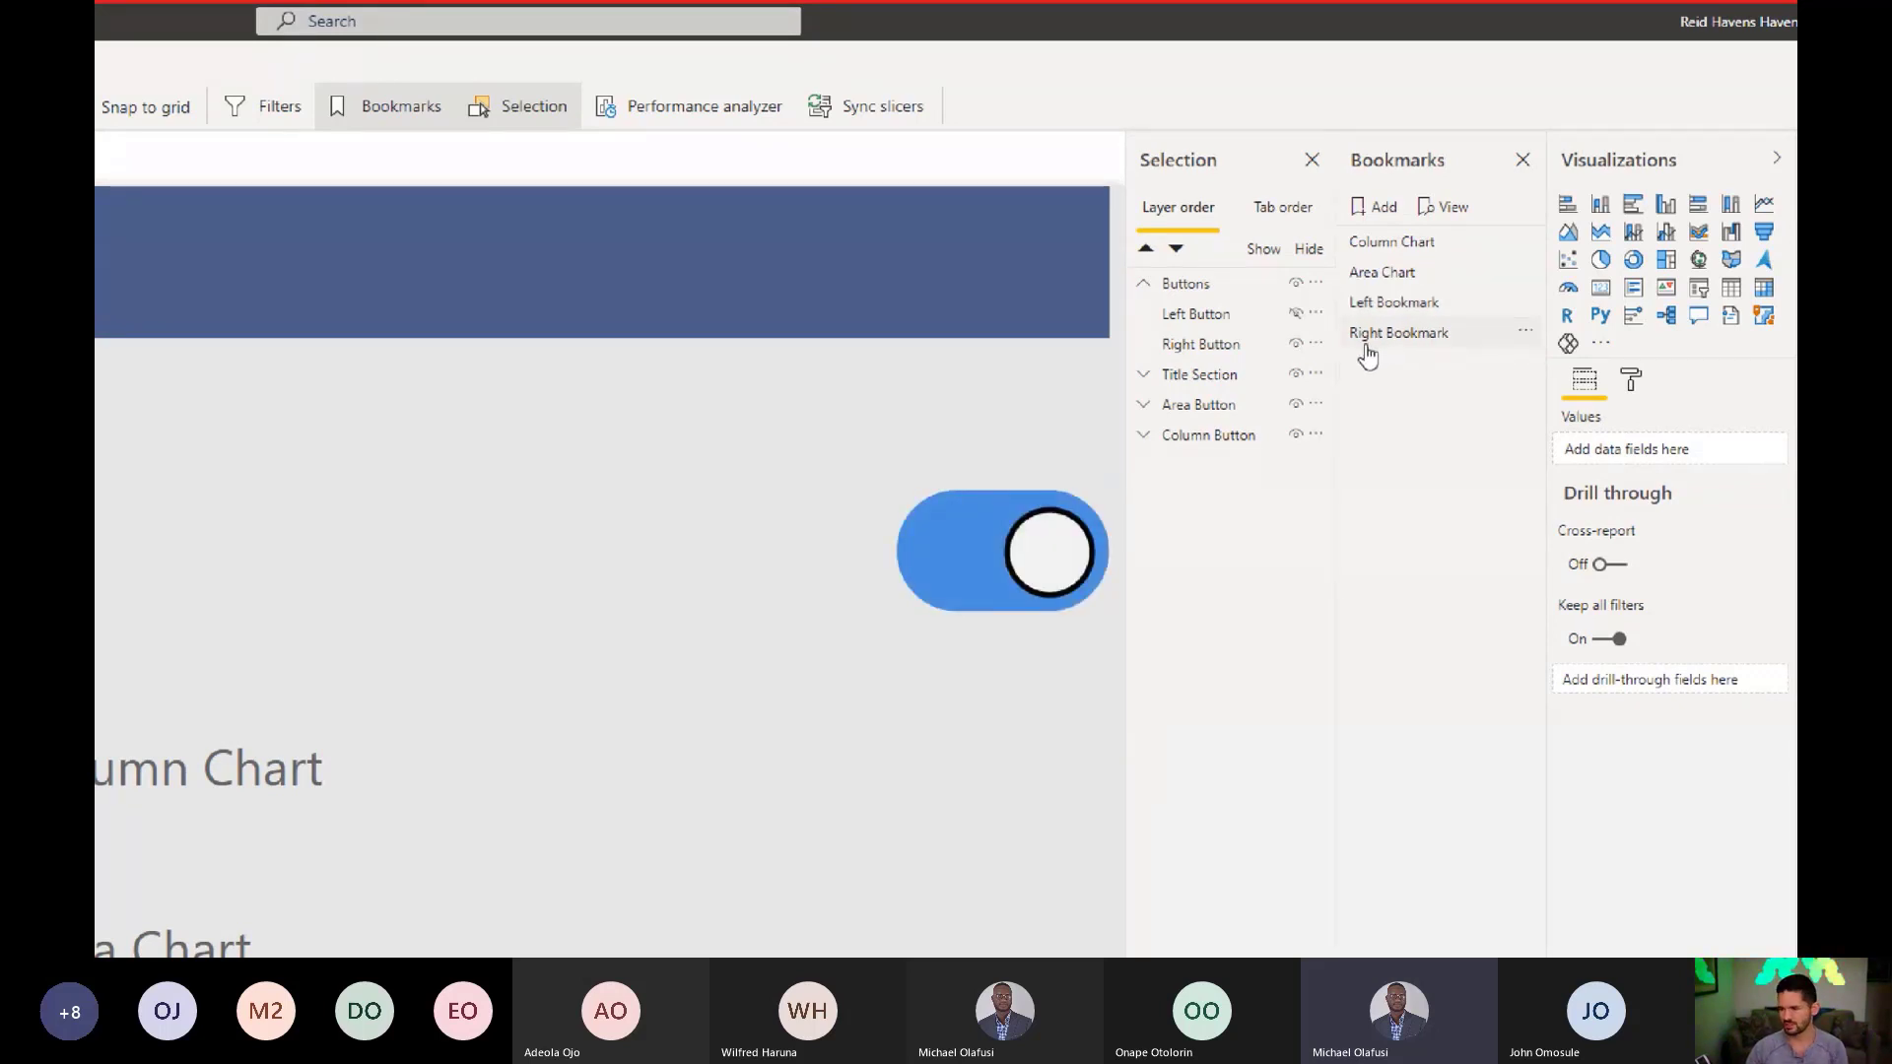
click(1385, 337)
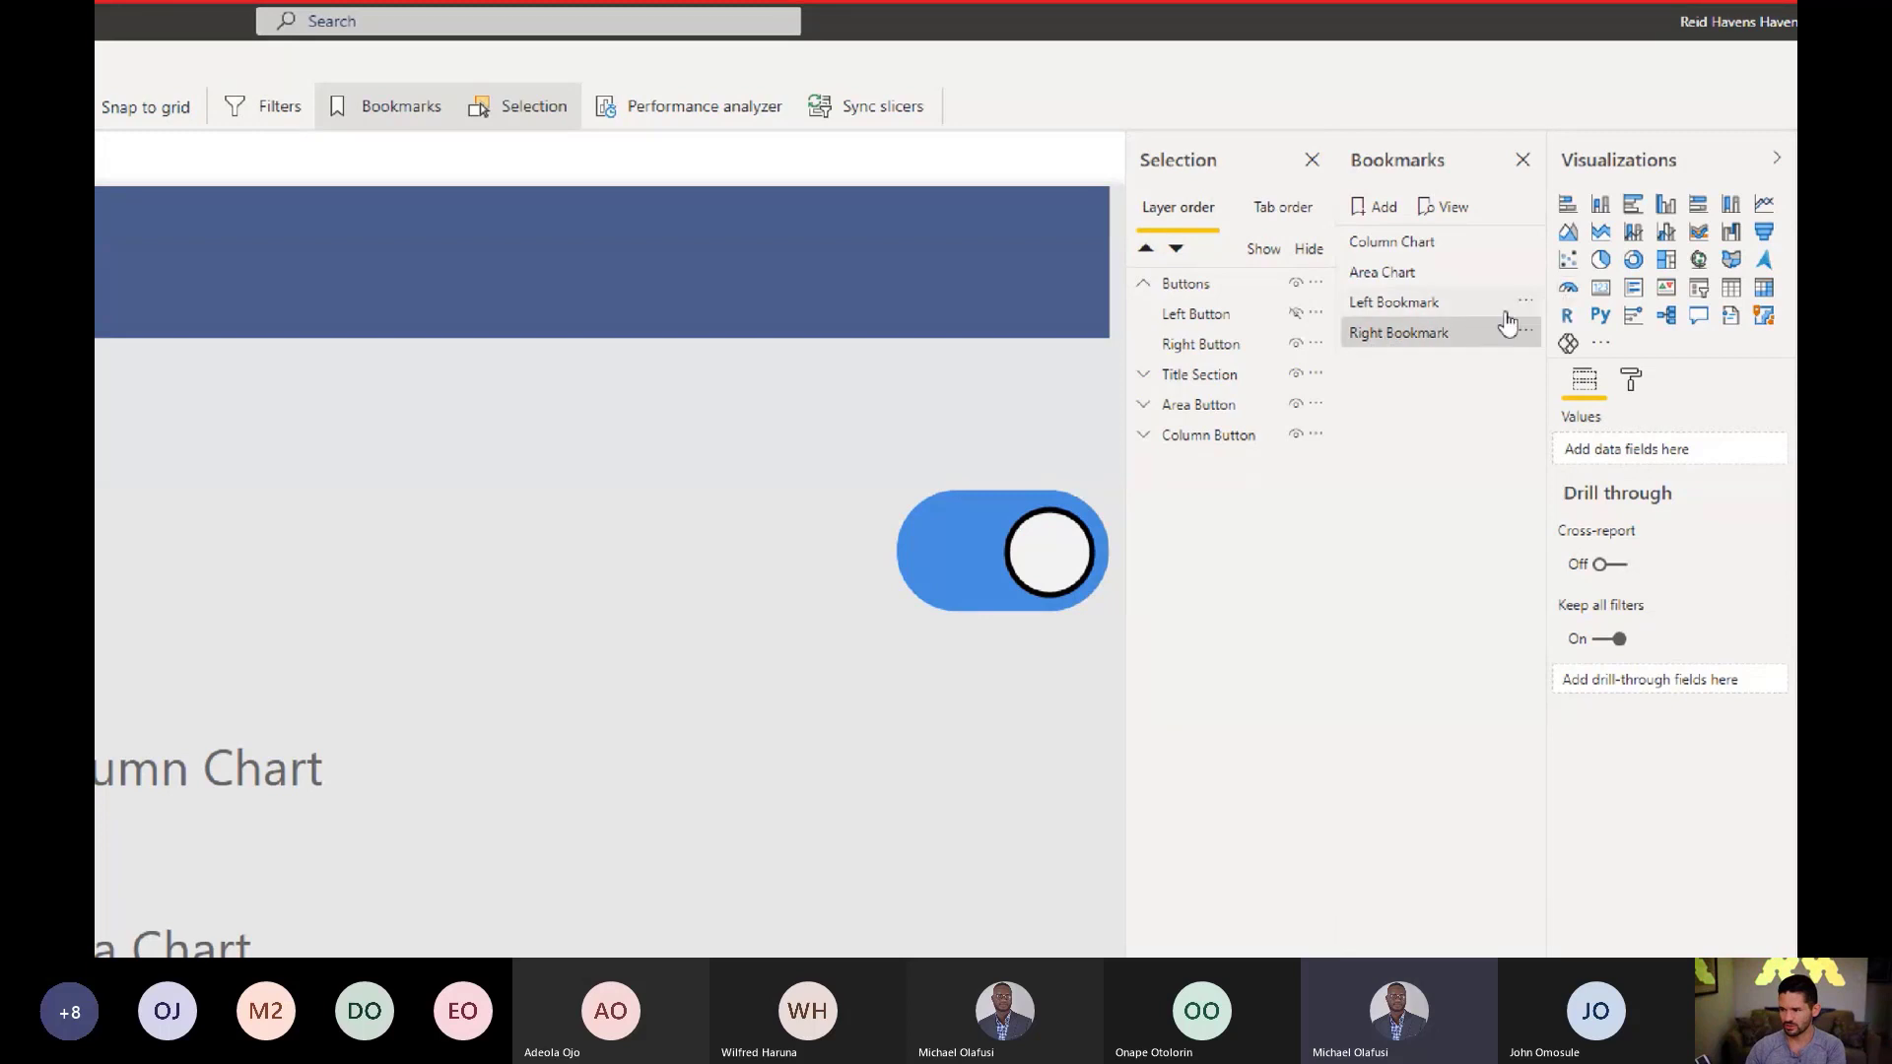
Step: Reselect both toggle buttons and exclude Data and Current page from what Right Bookmark stores
click(1170, 317)
ctrl+click(1171, 347)
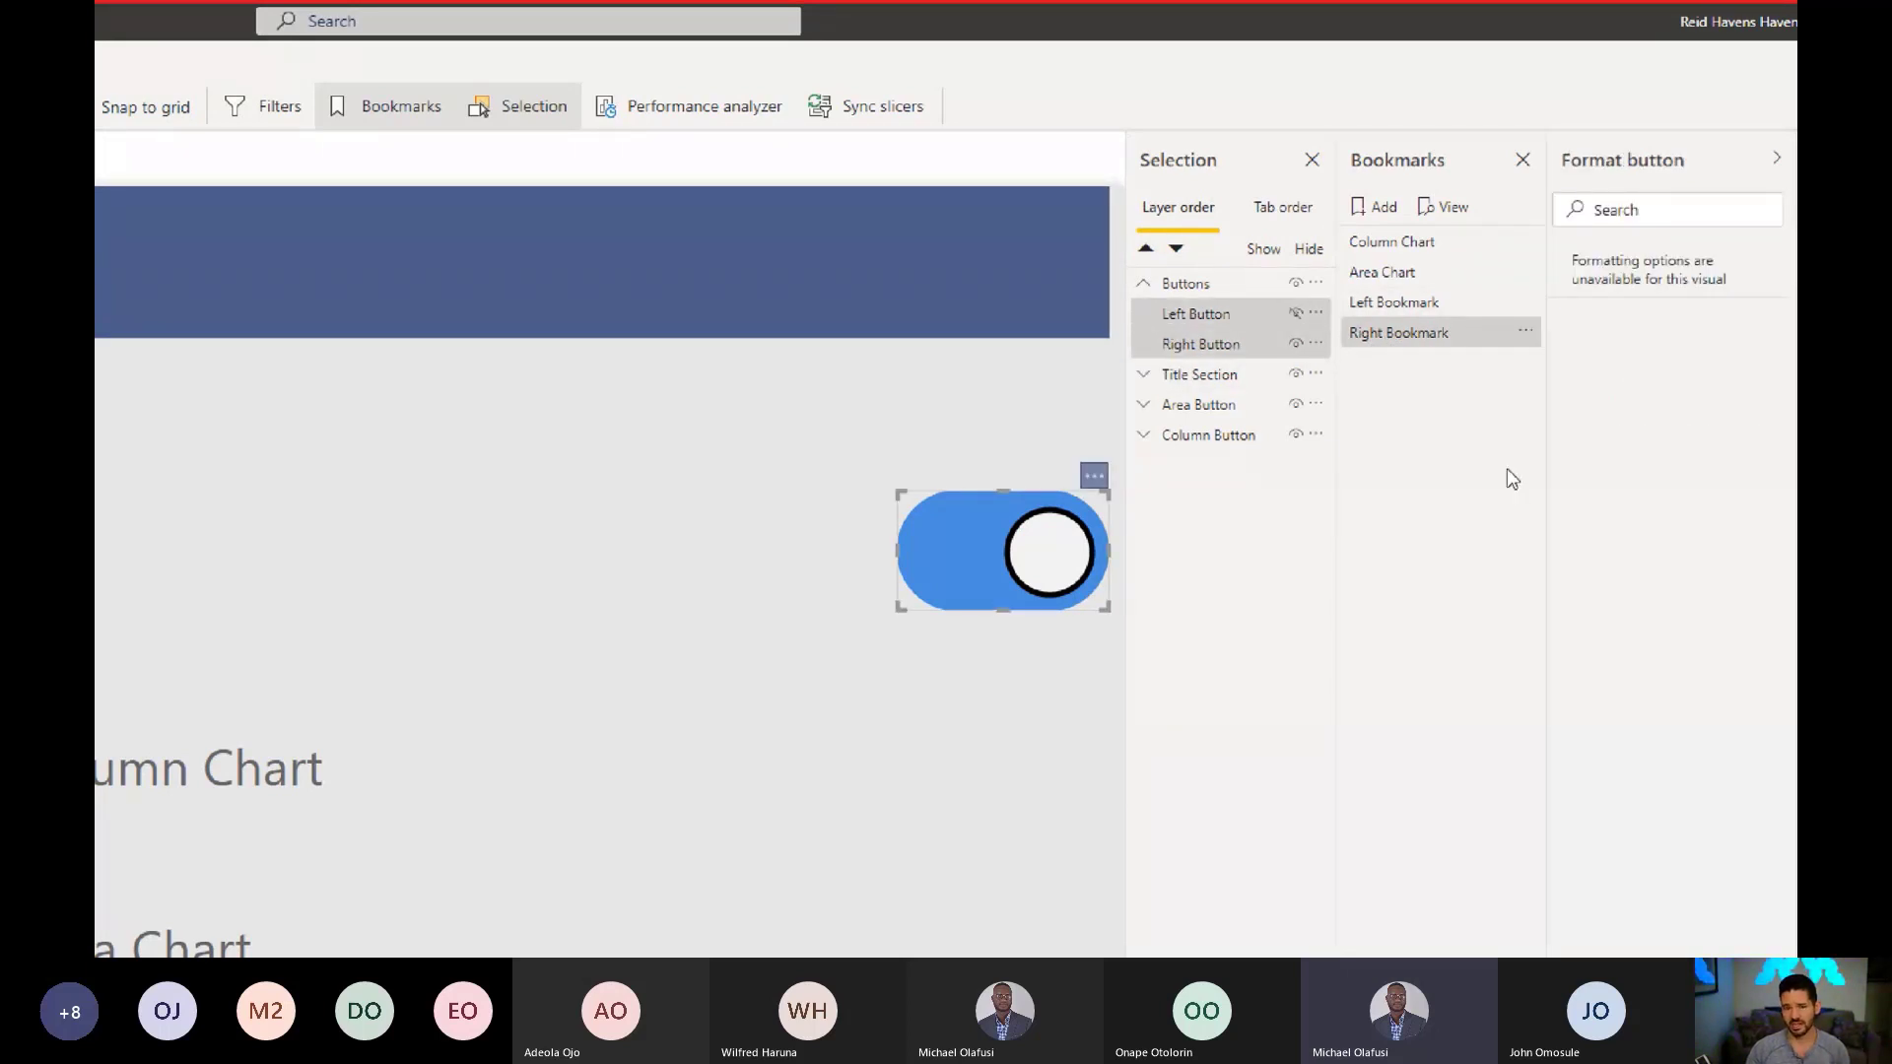
click(1525, 333)
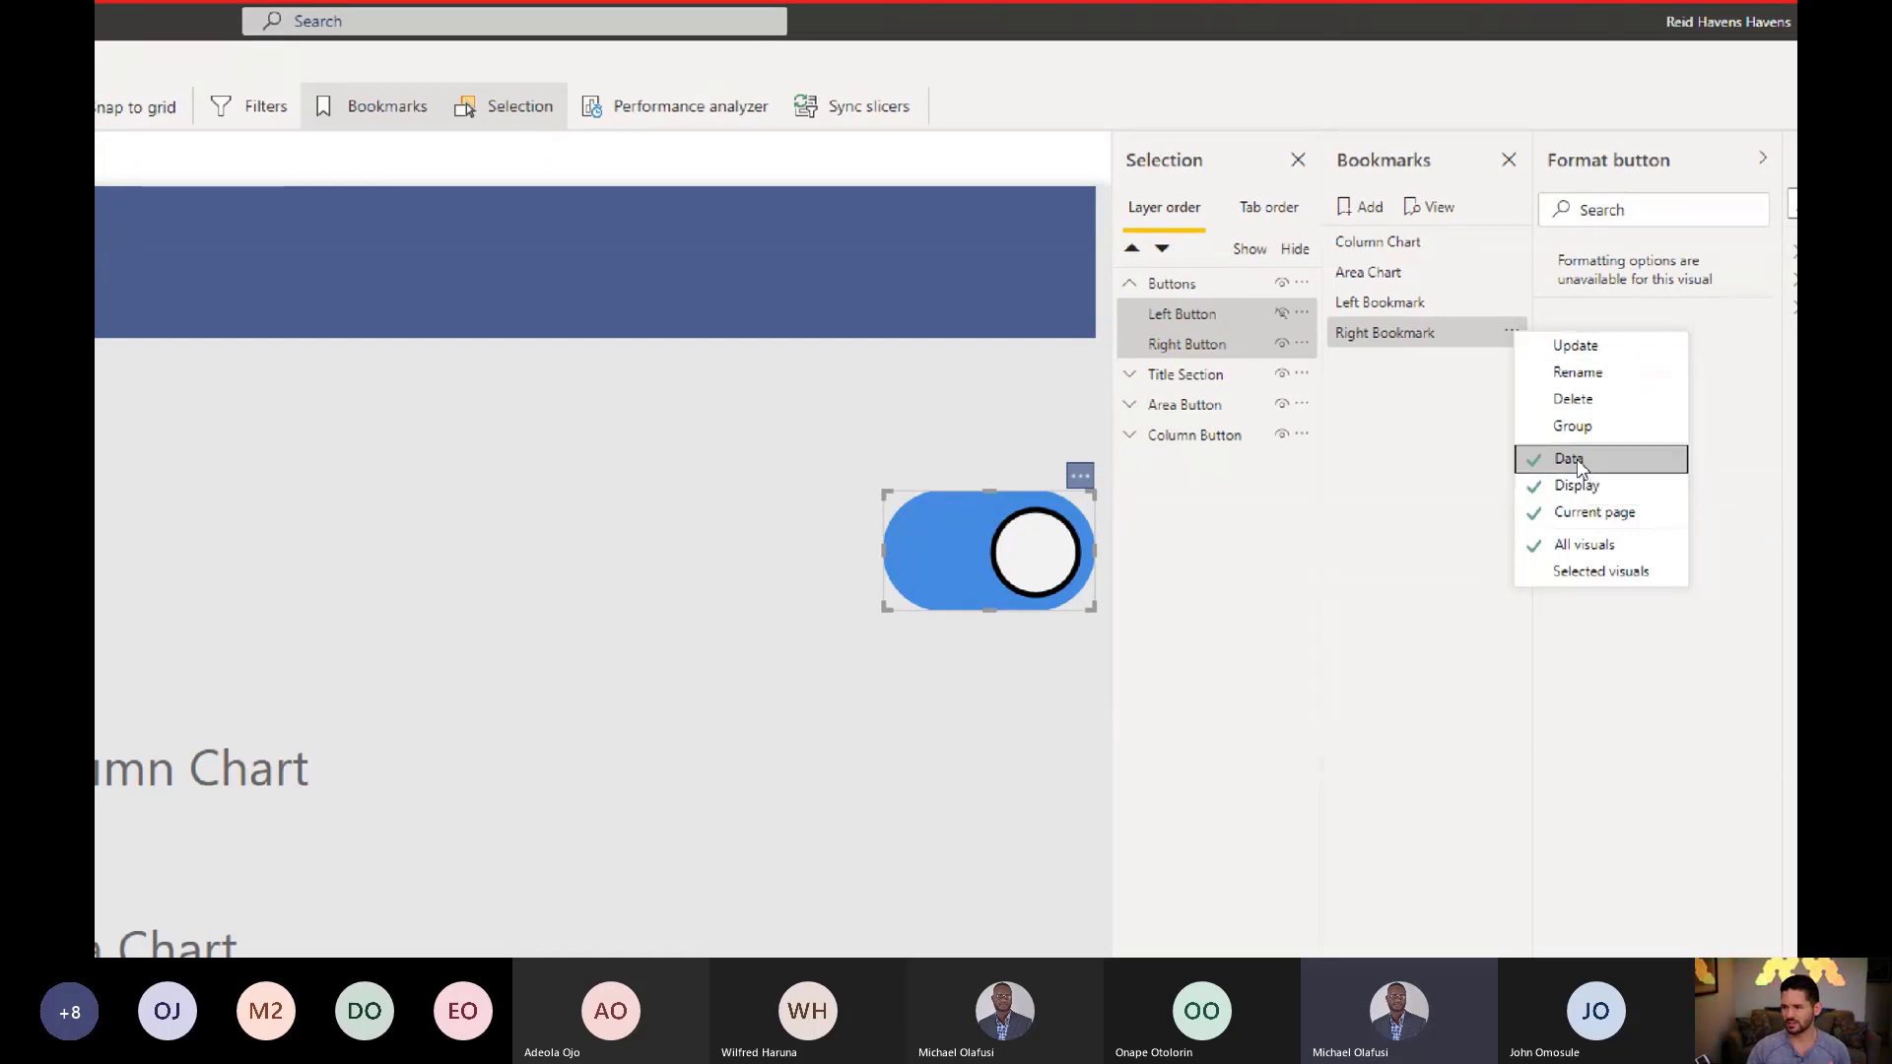
click(1577, 459)
click(1512, 333)
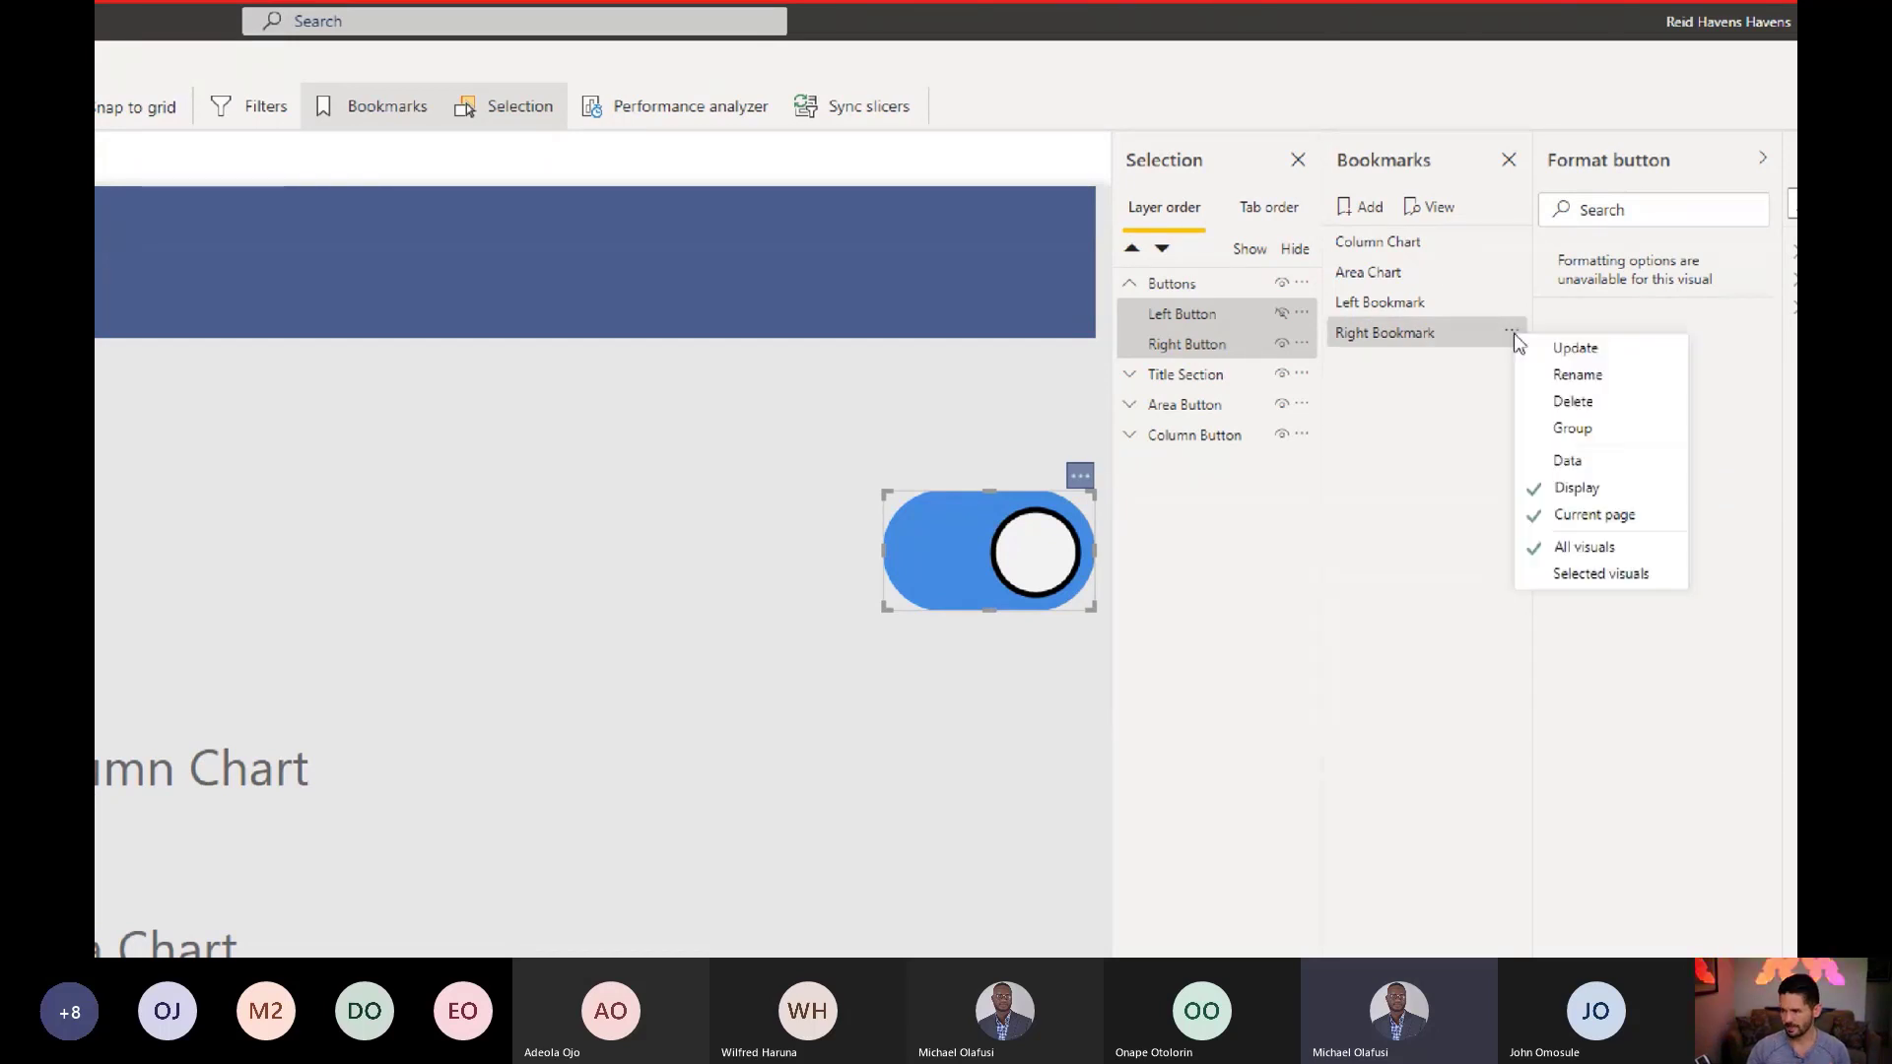
click(1559, 514)
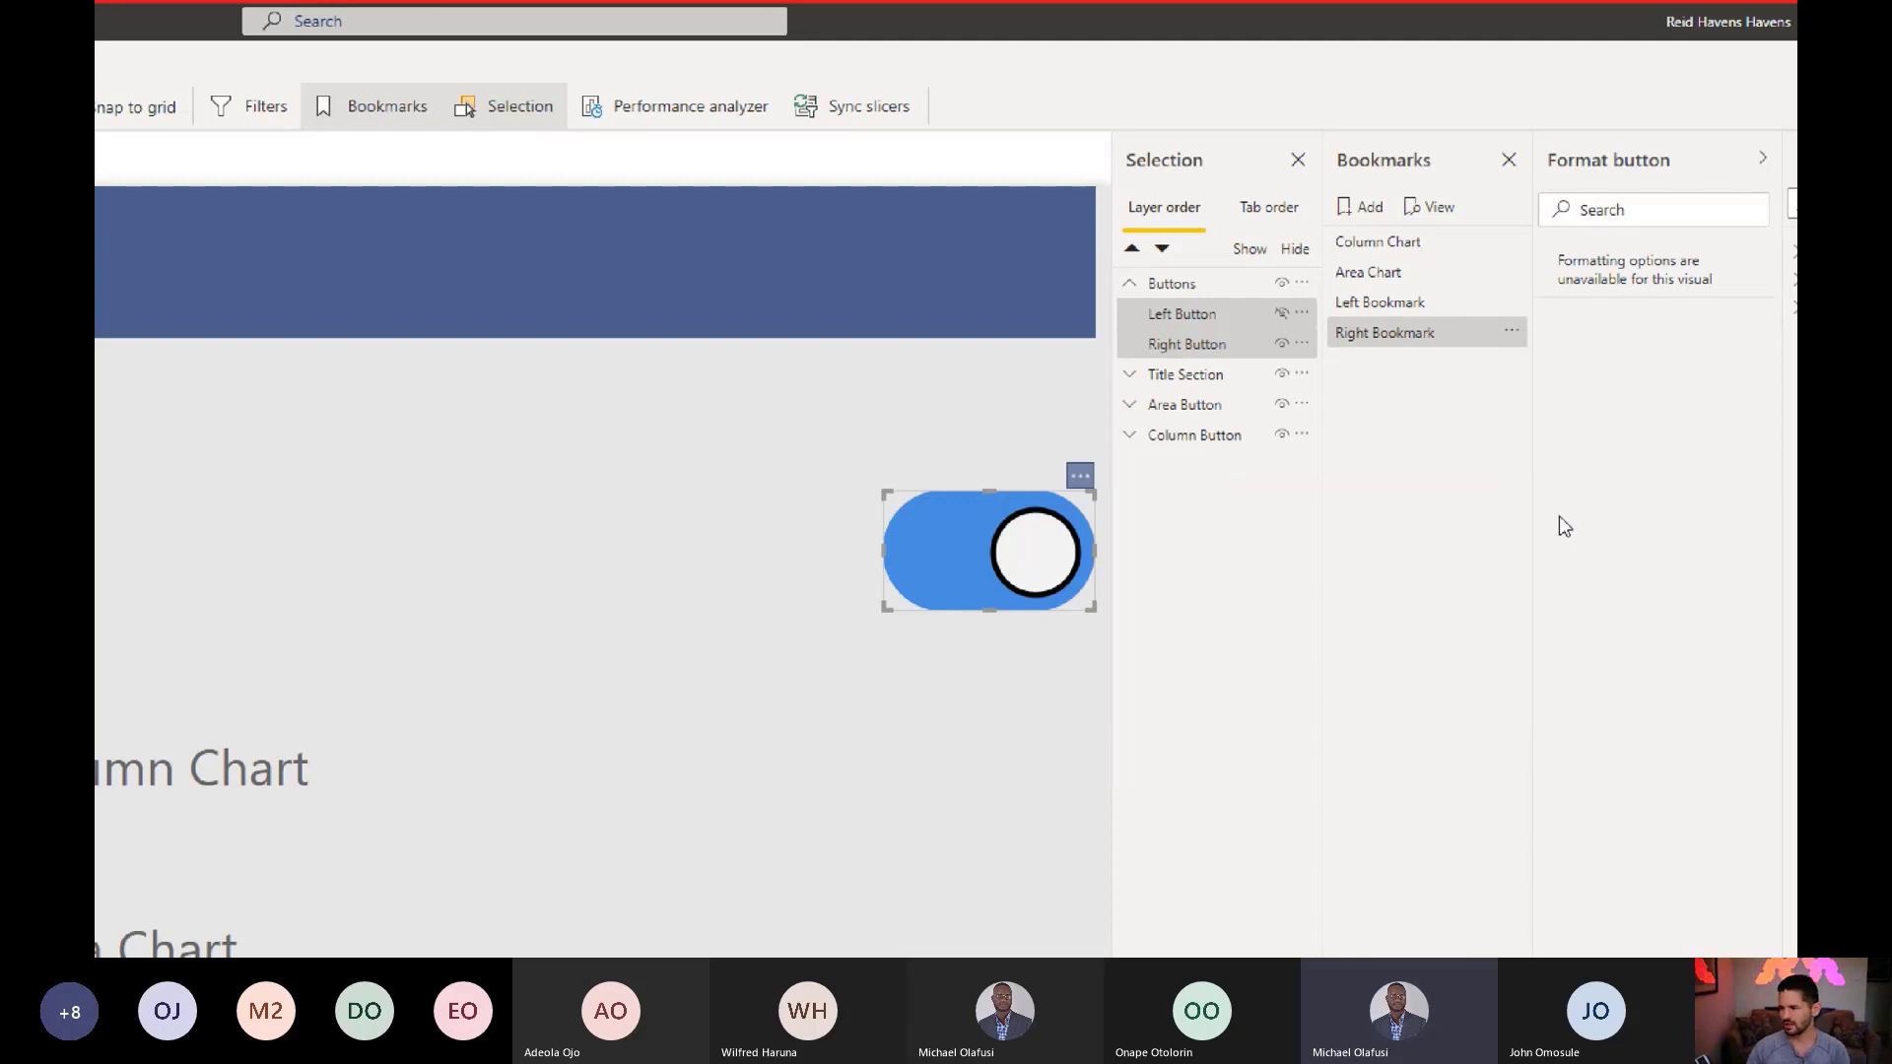
click(1514, 333)
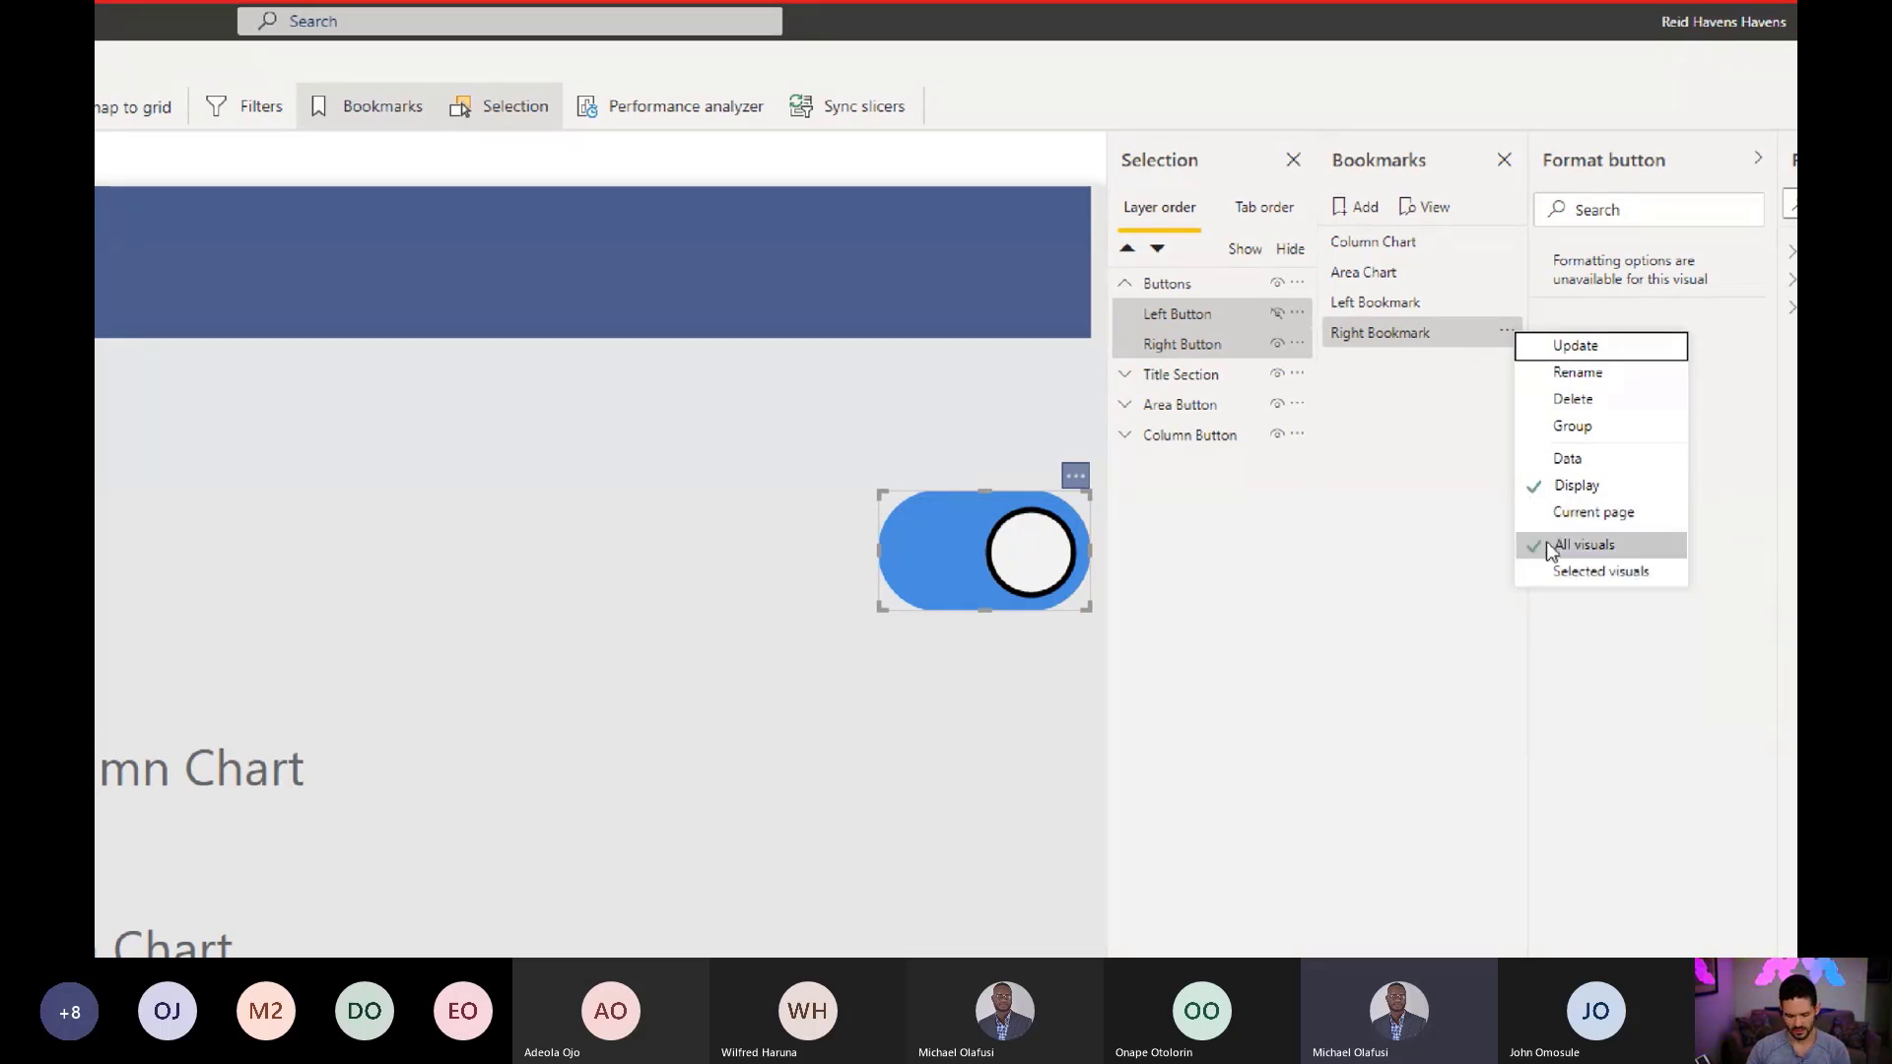
key(alt+Tab)
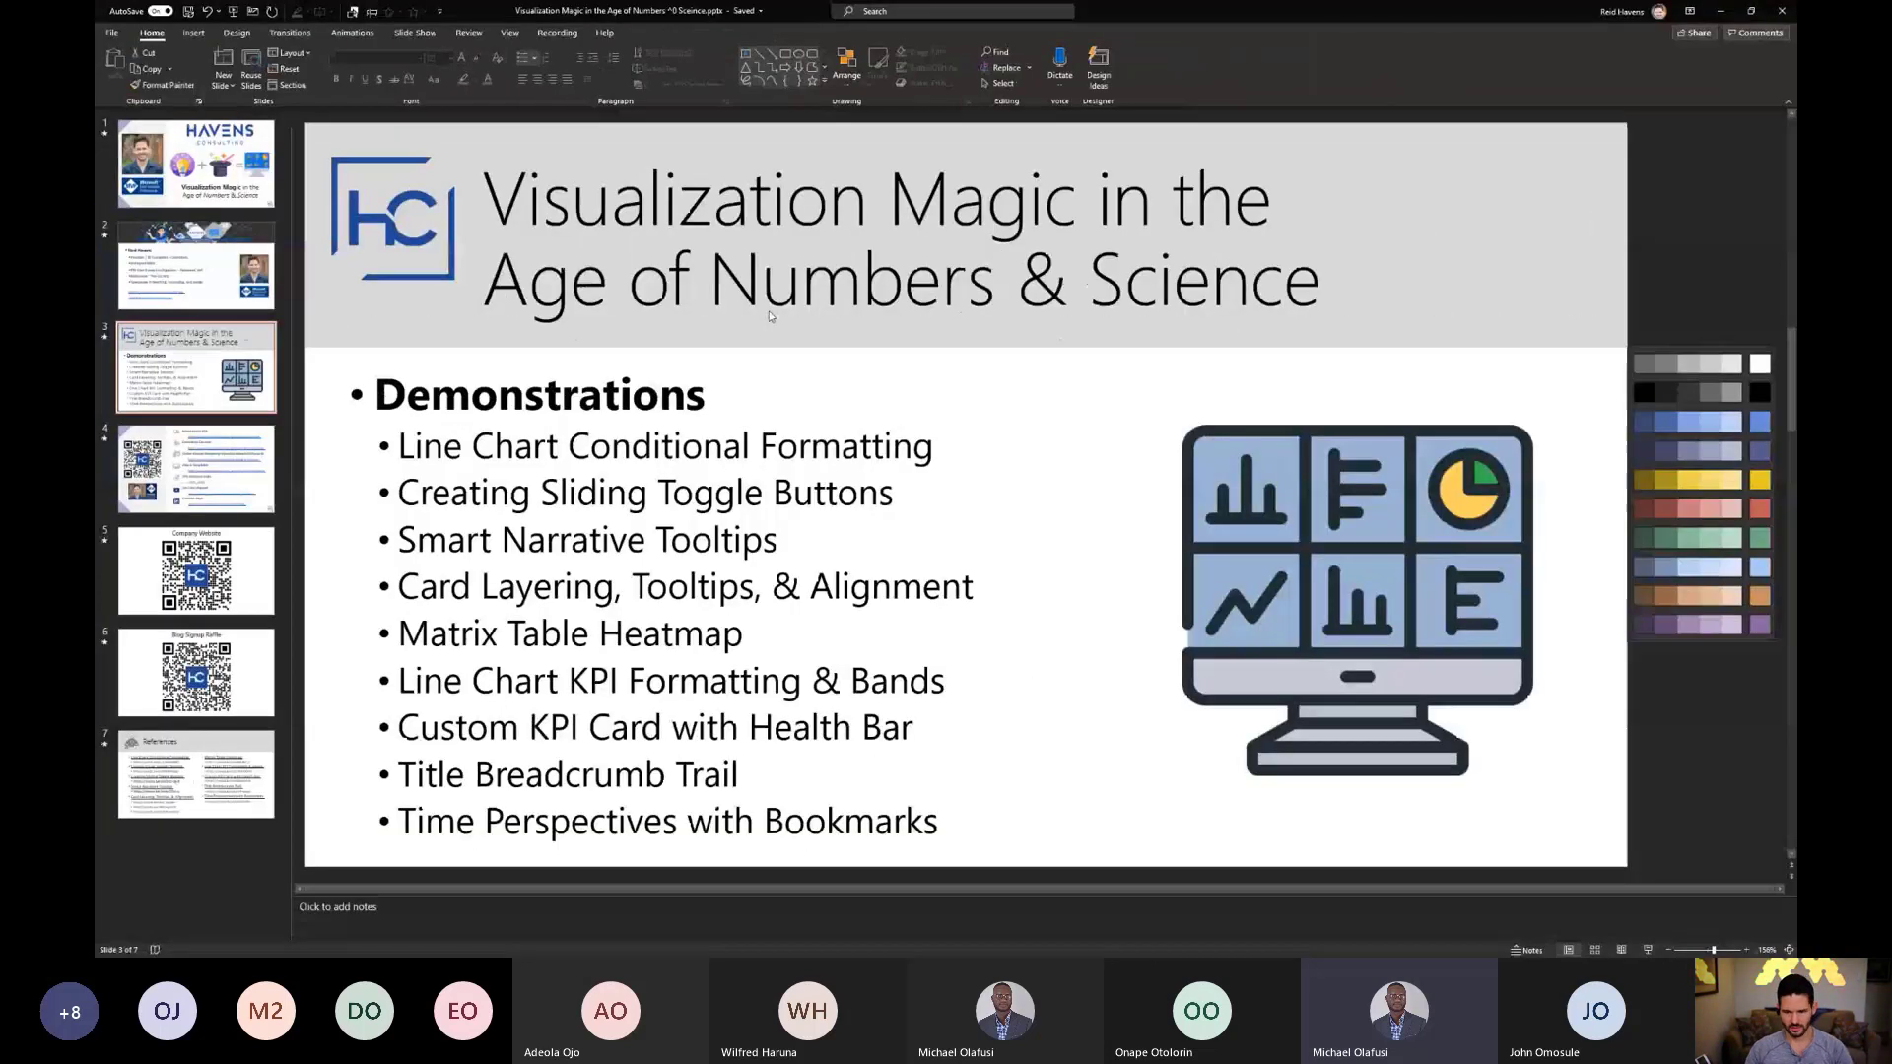
click(1514, 86)
key(alt+Tab)
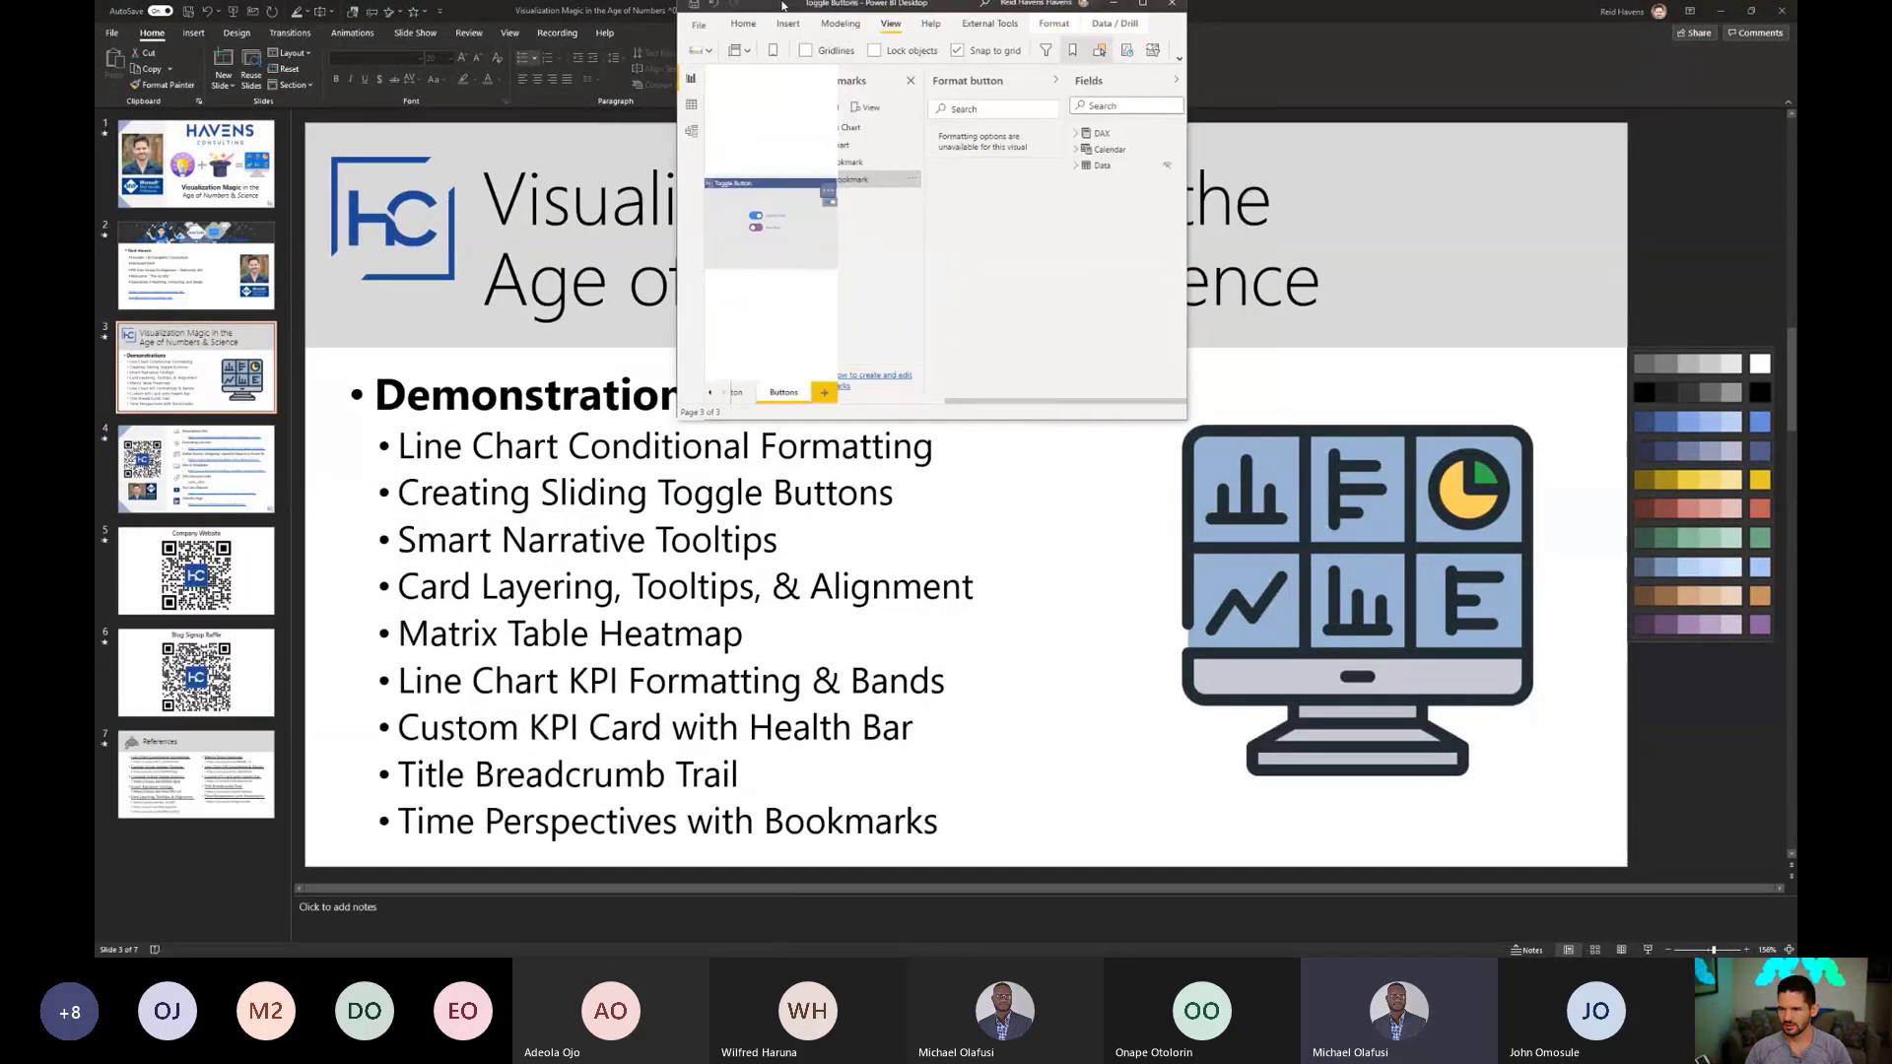
drag(204, 541, 781, 6)
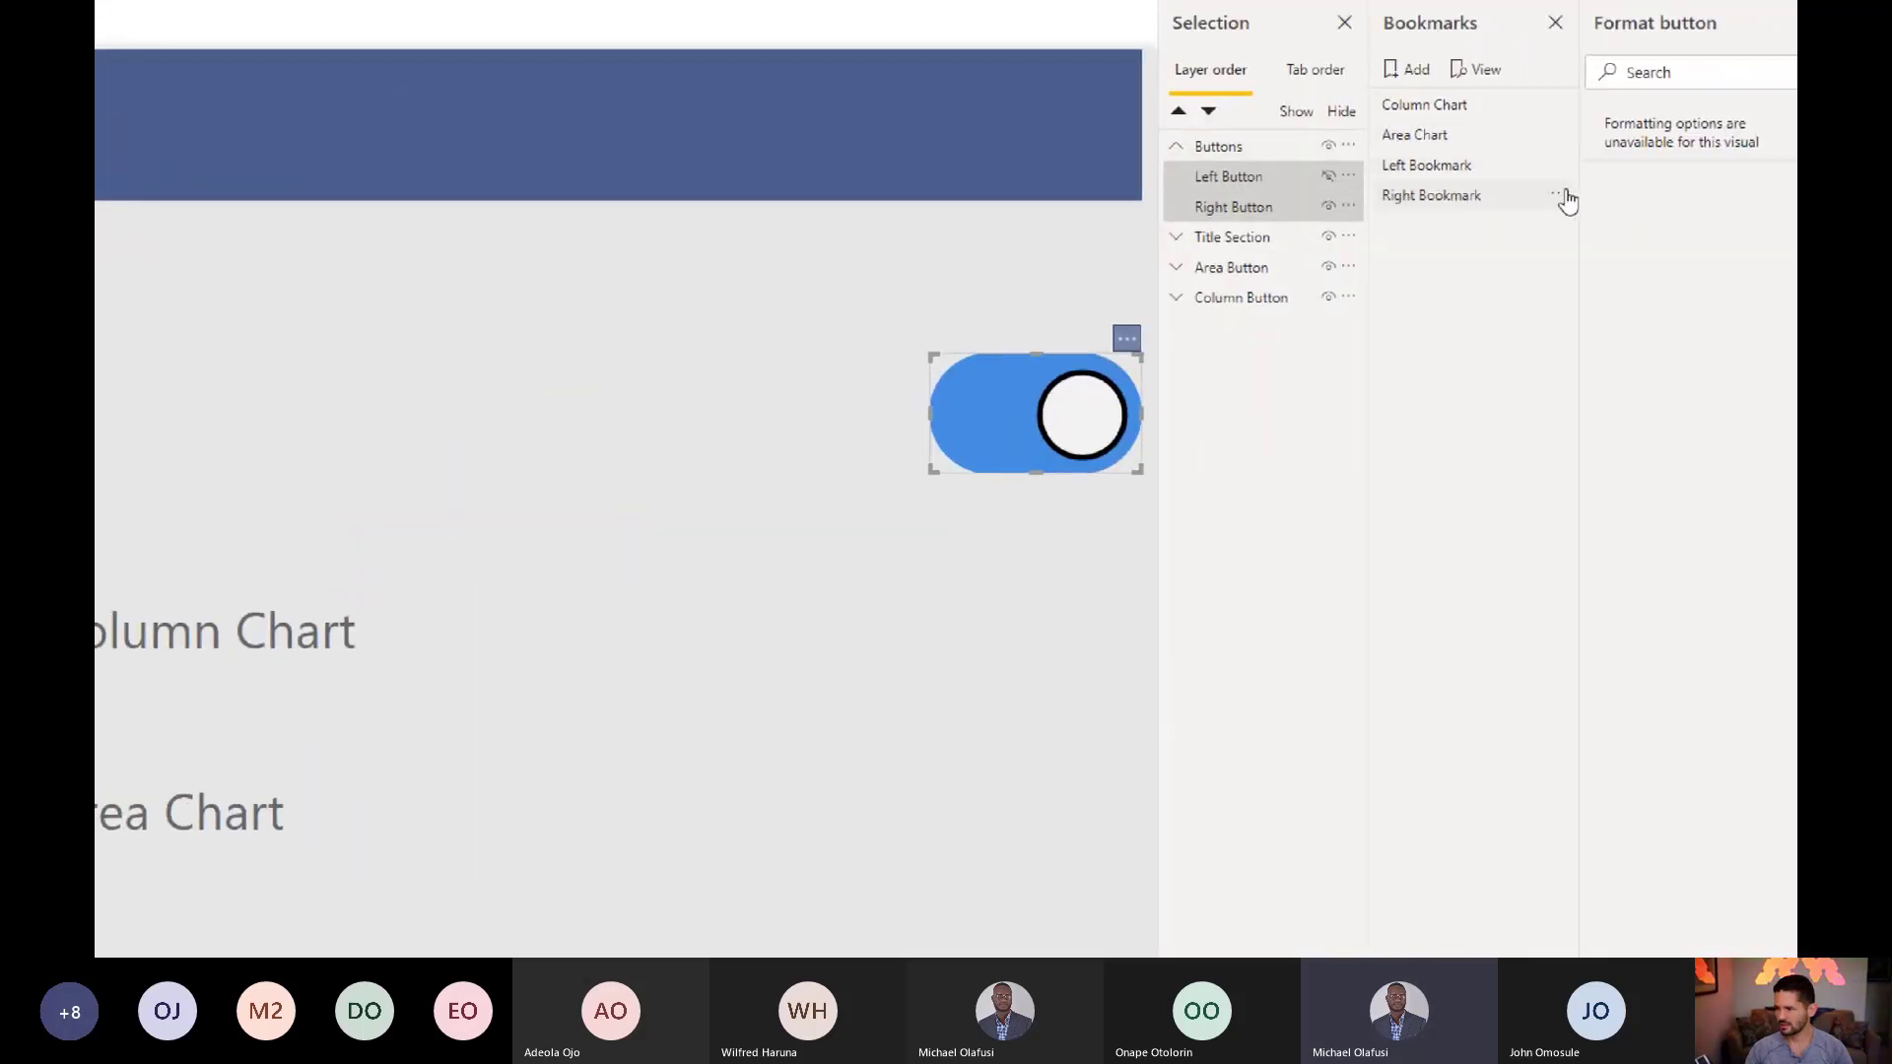
Step: Restrict Right Bookmark to the selected visuals only
click(1558, 195)
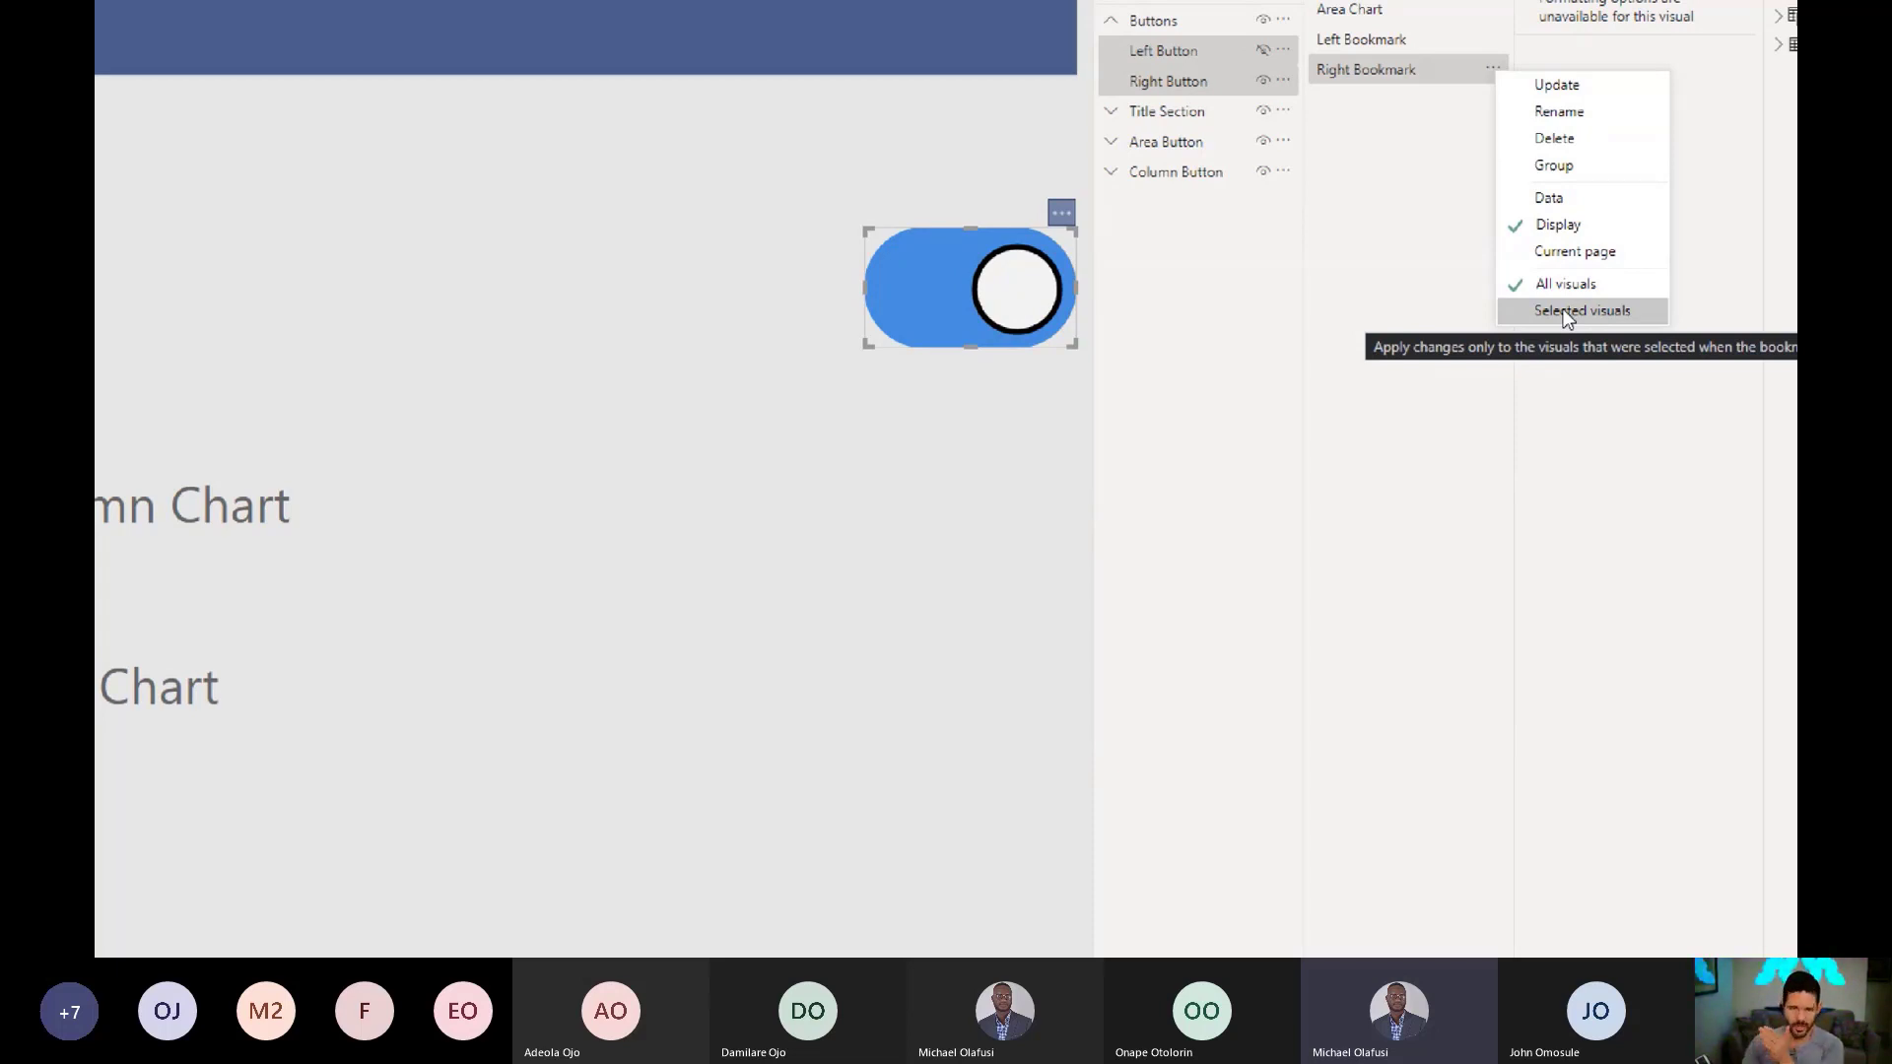
click(1568, 311)
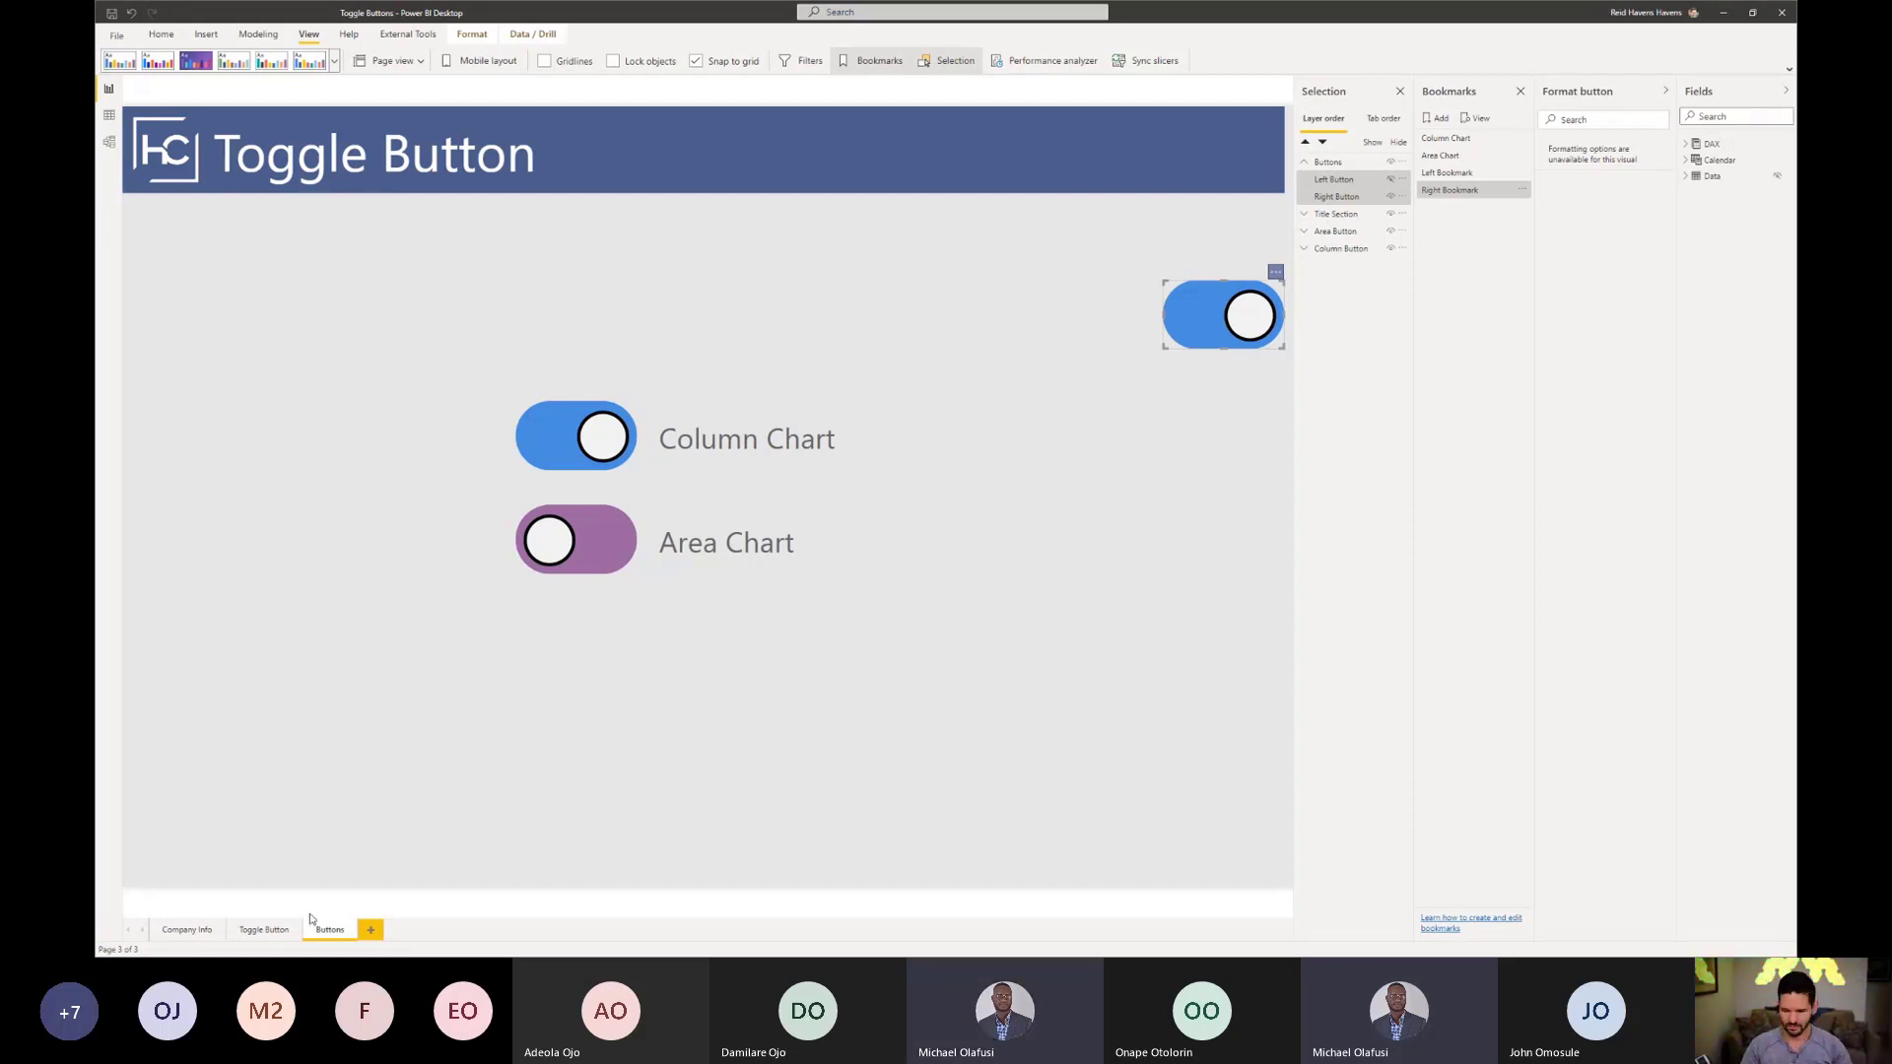
Step: Go to the Toggle Button report page and collapse the side panes to enlarge the canvas
click(266, 930)
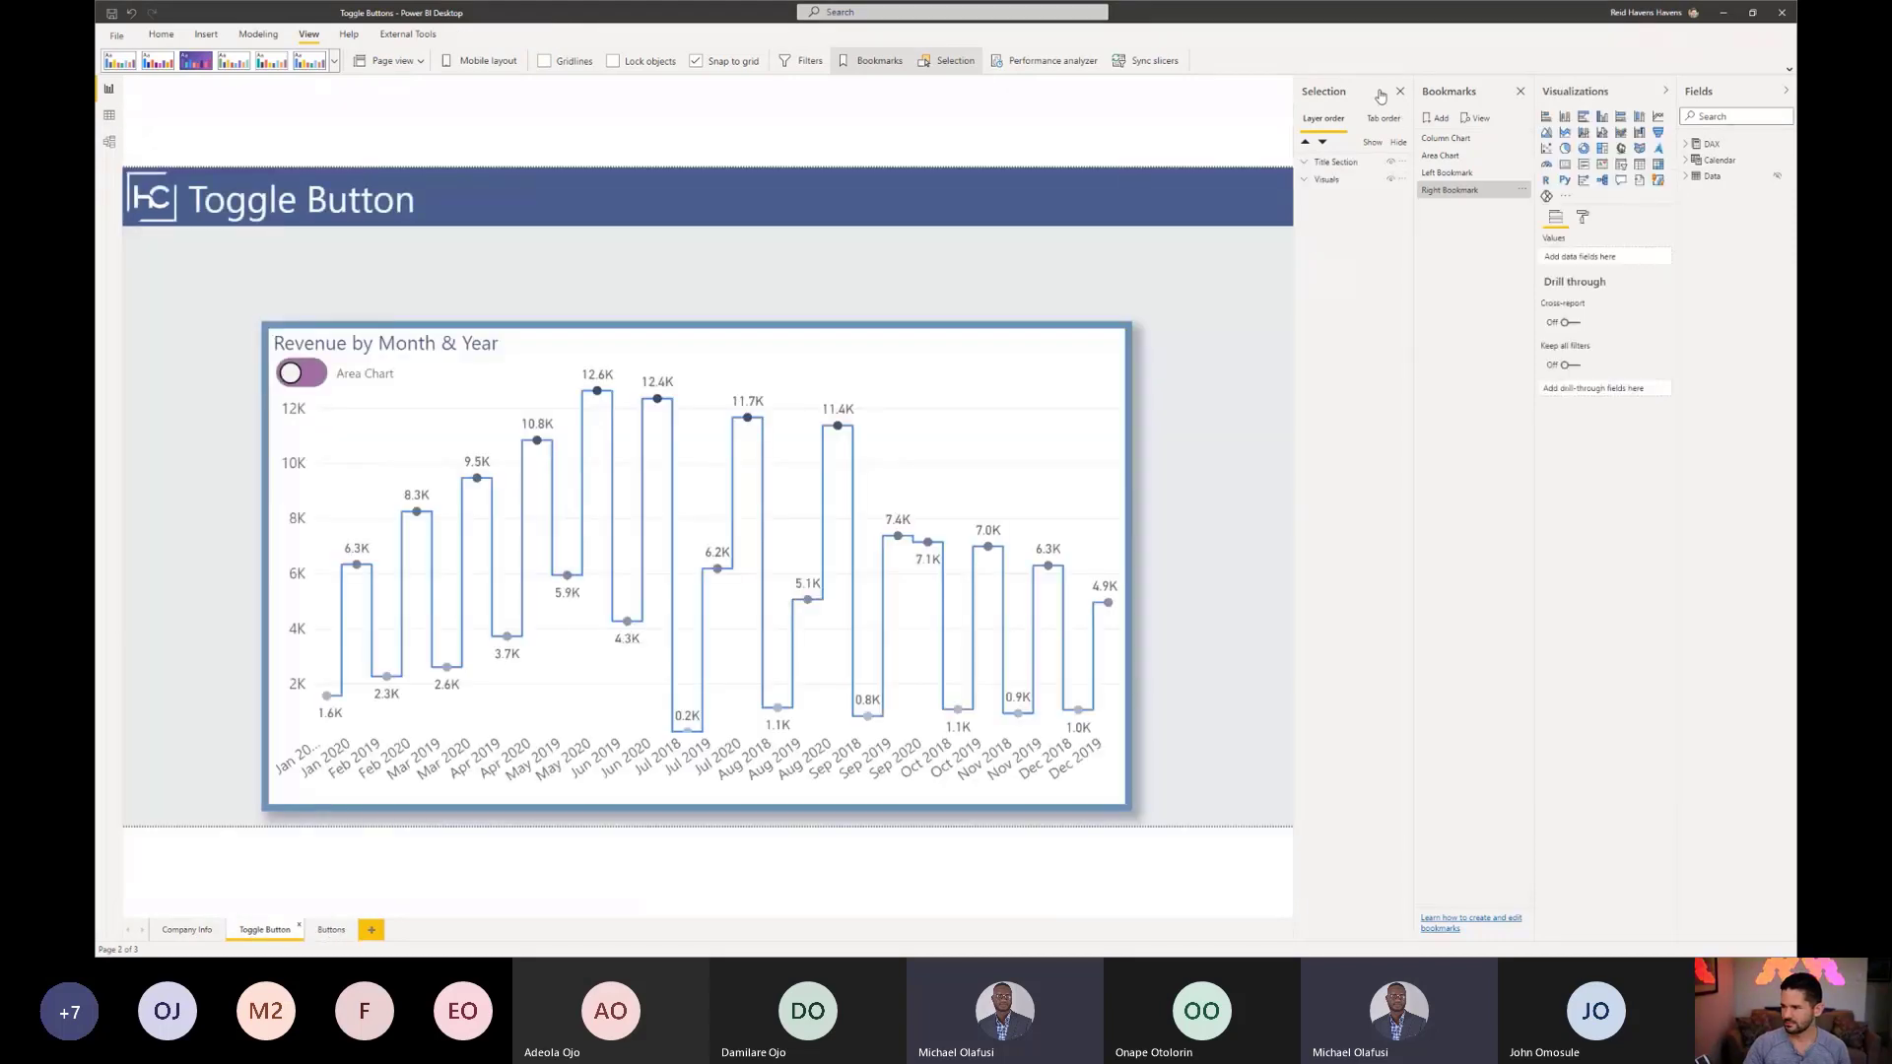
click(1666, 90)
click(1785, 90)
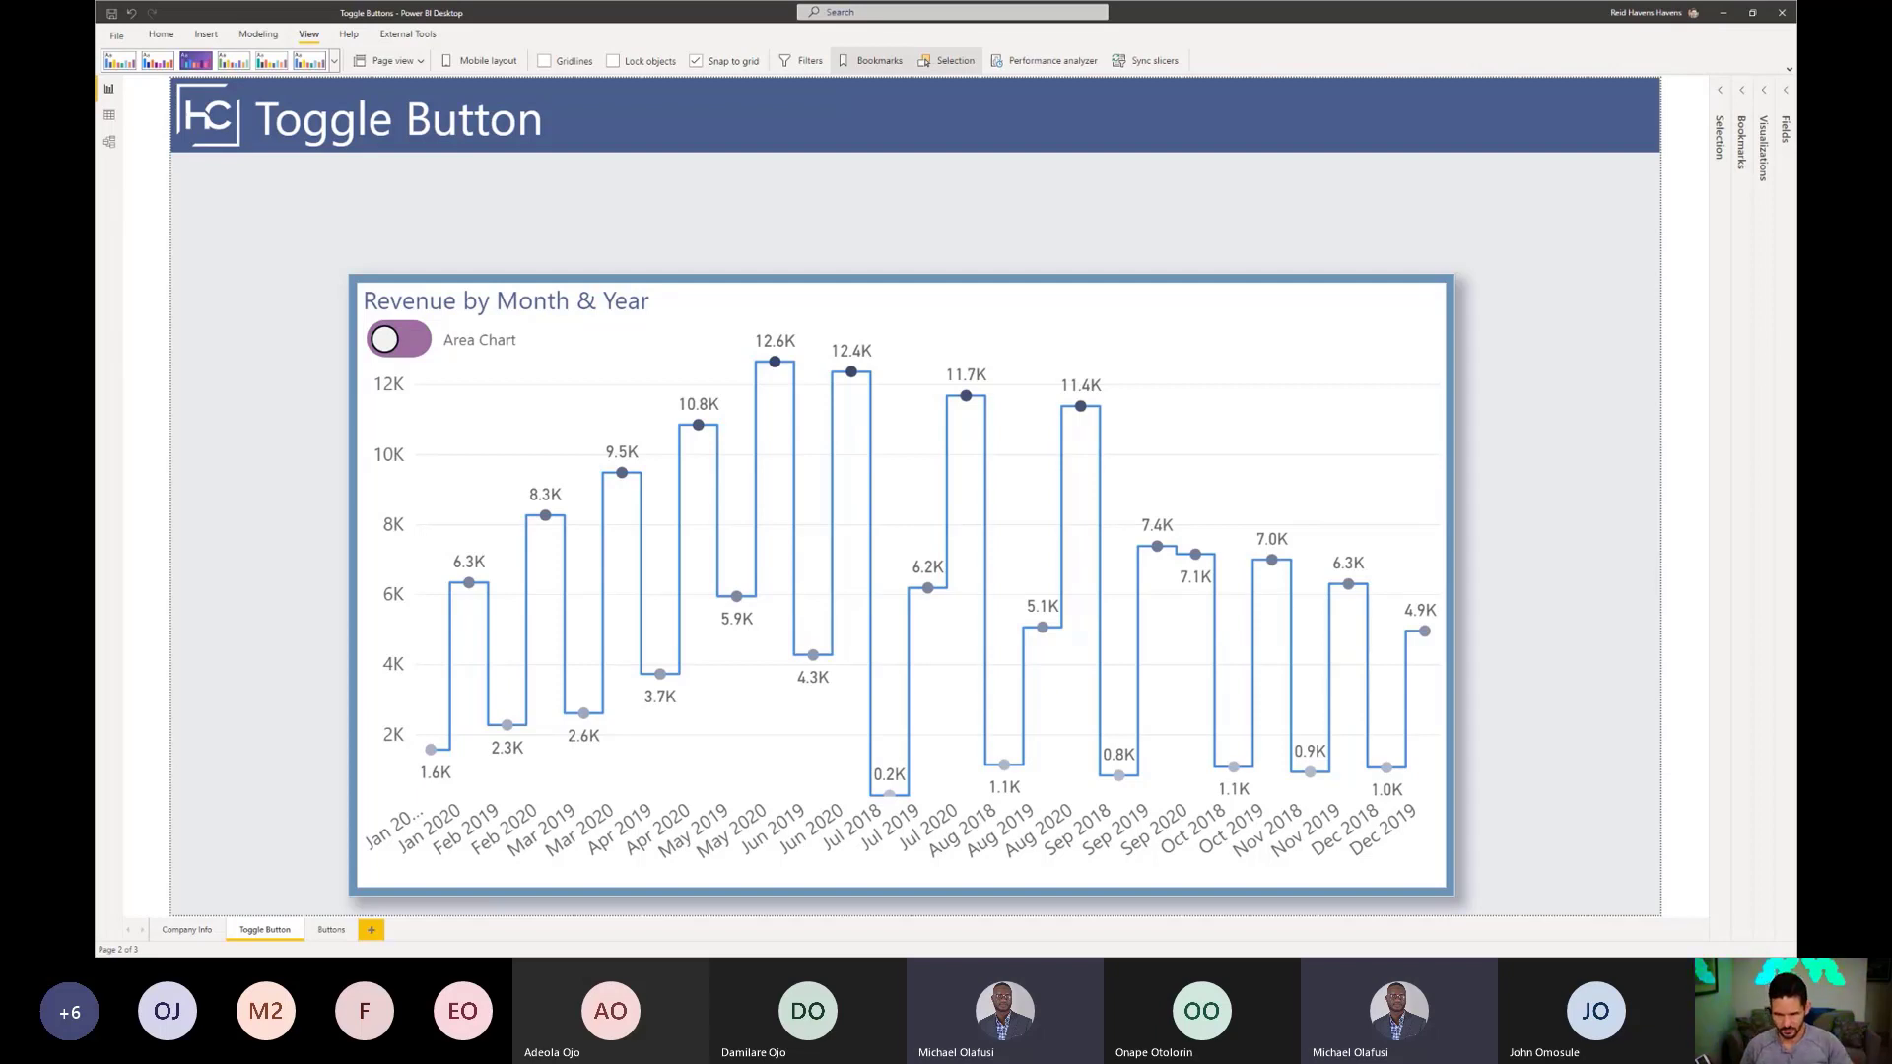
Step: Test the toggle on the Revenue by Month & Year visual by switching from the area chart to the column chart
click(488, 345)
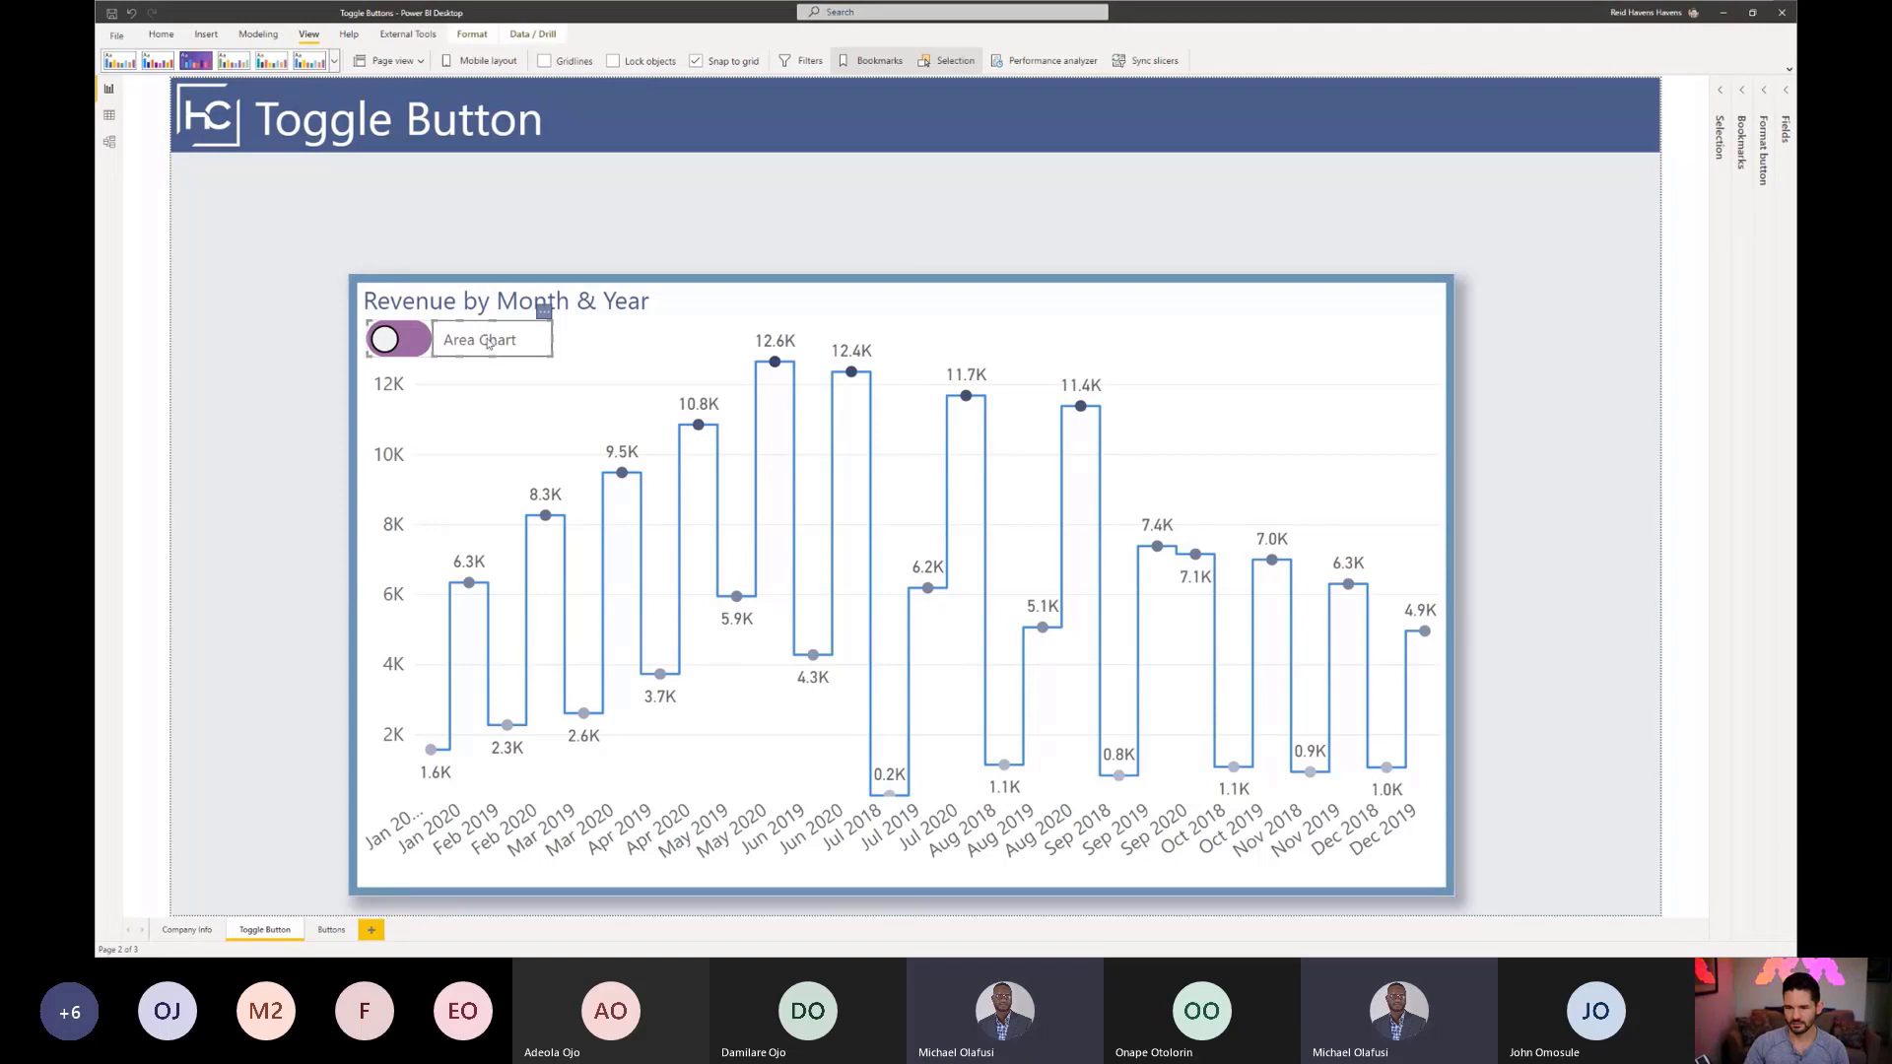
ctrl+click(455, 344)
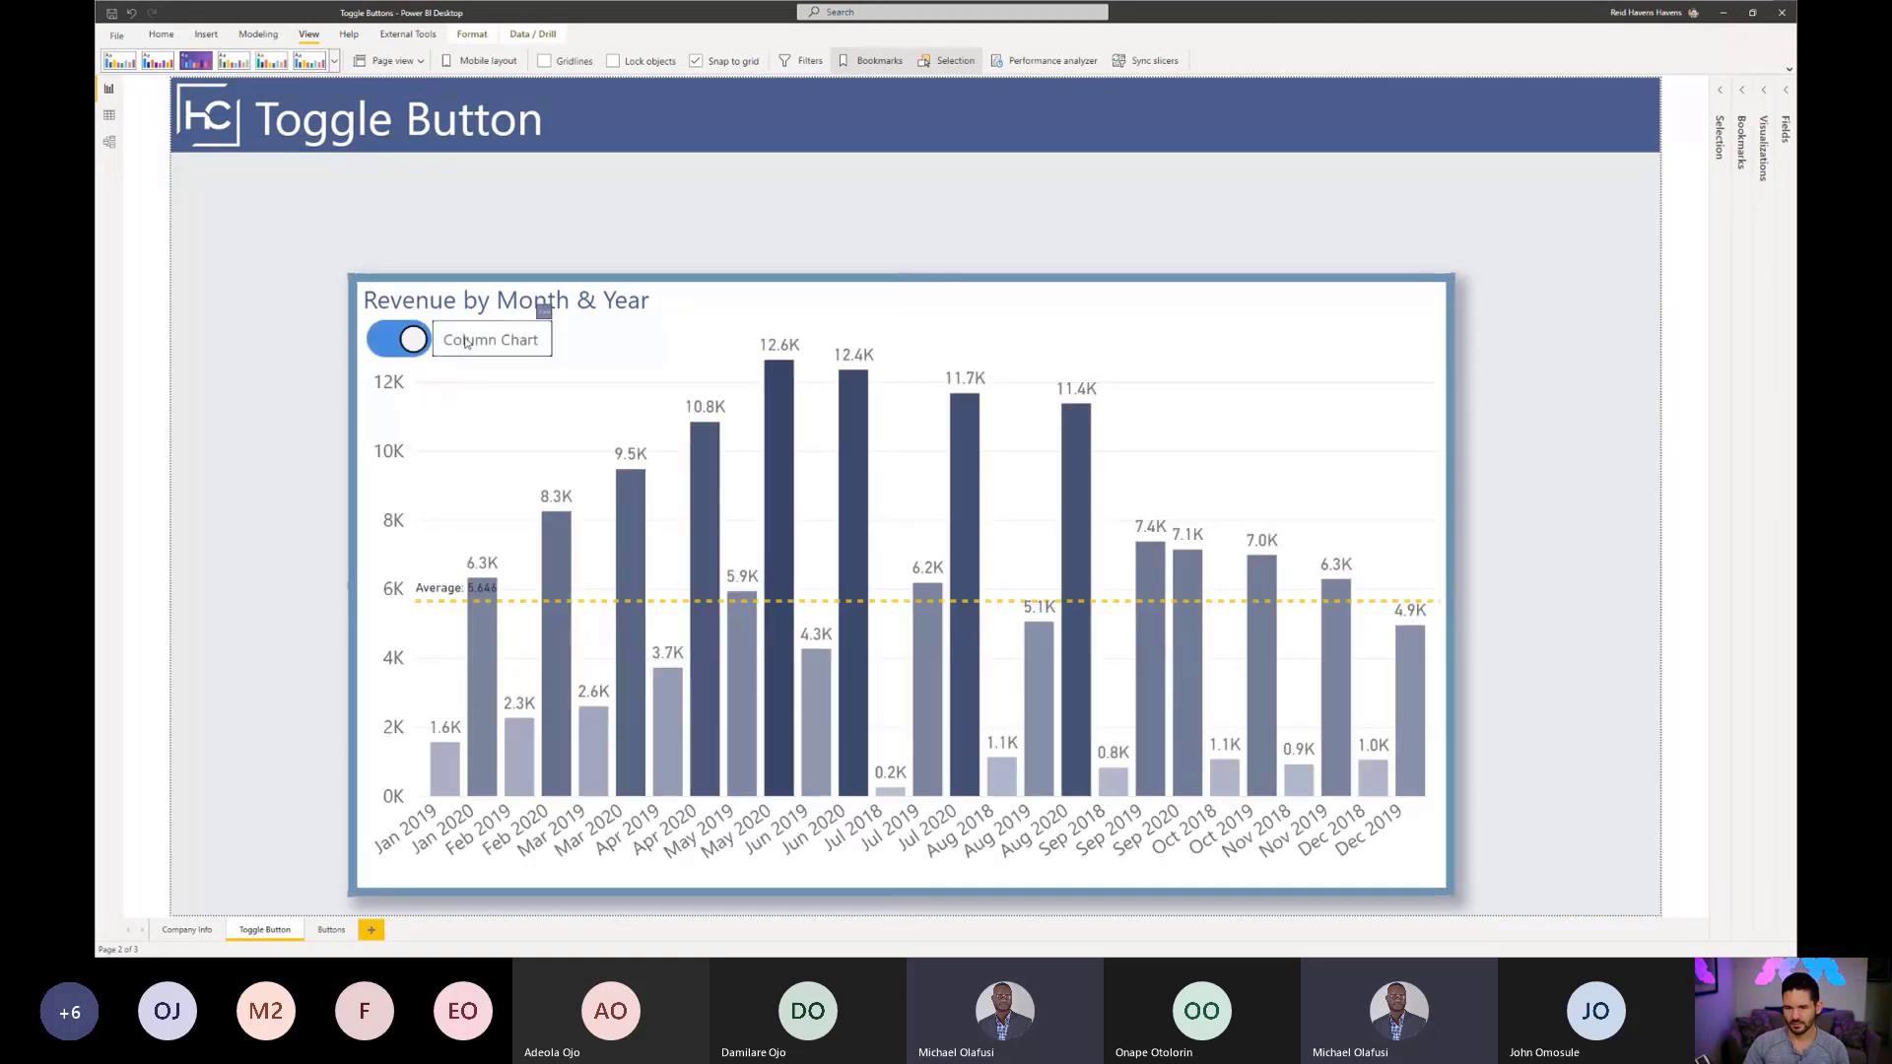
click(467, 342)
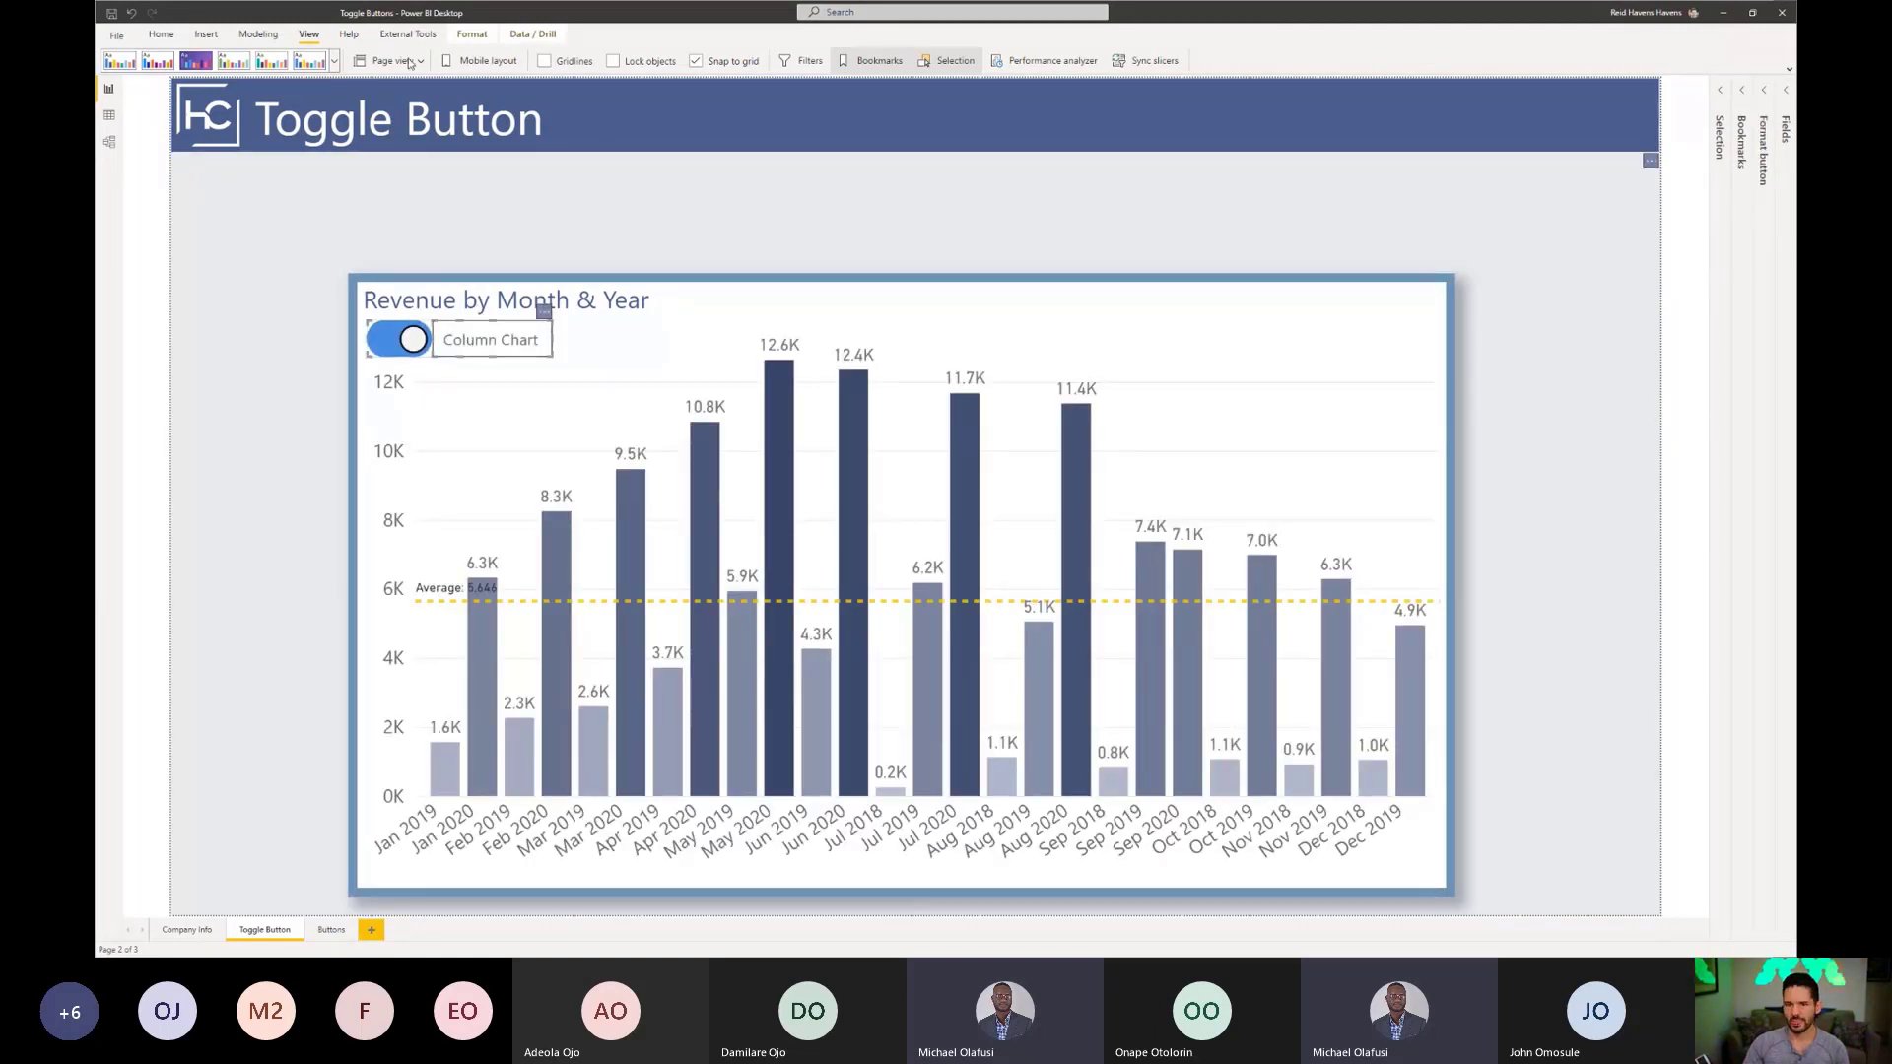
Step: Examine the layers inside the Visuals group, including the contents of the Area Button and Column Button subgroups
click(1742, 95)
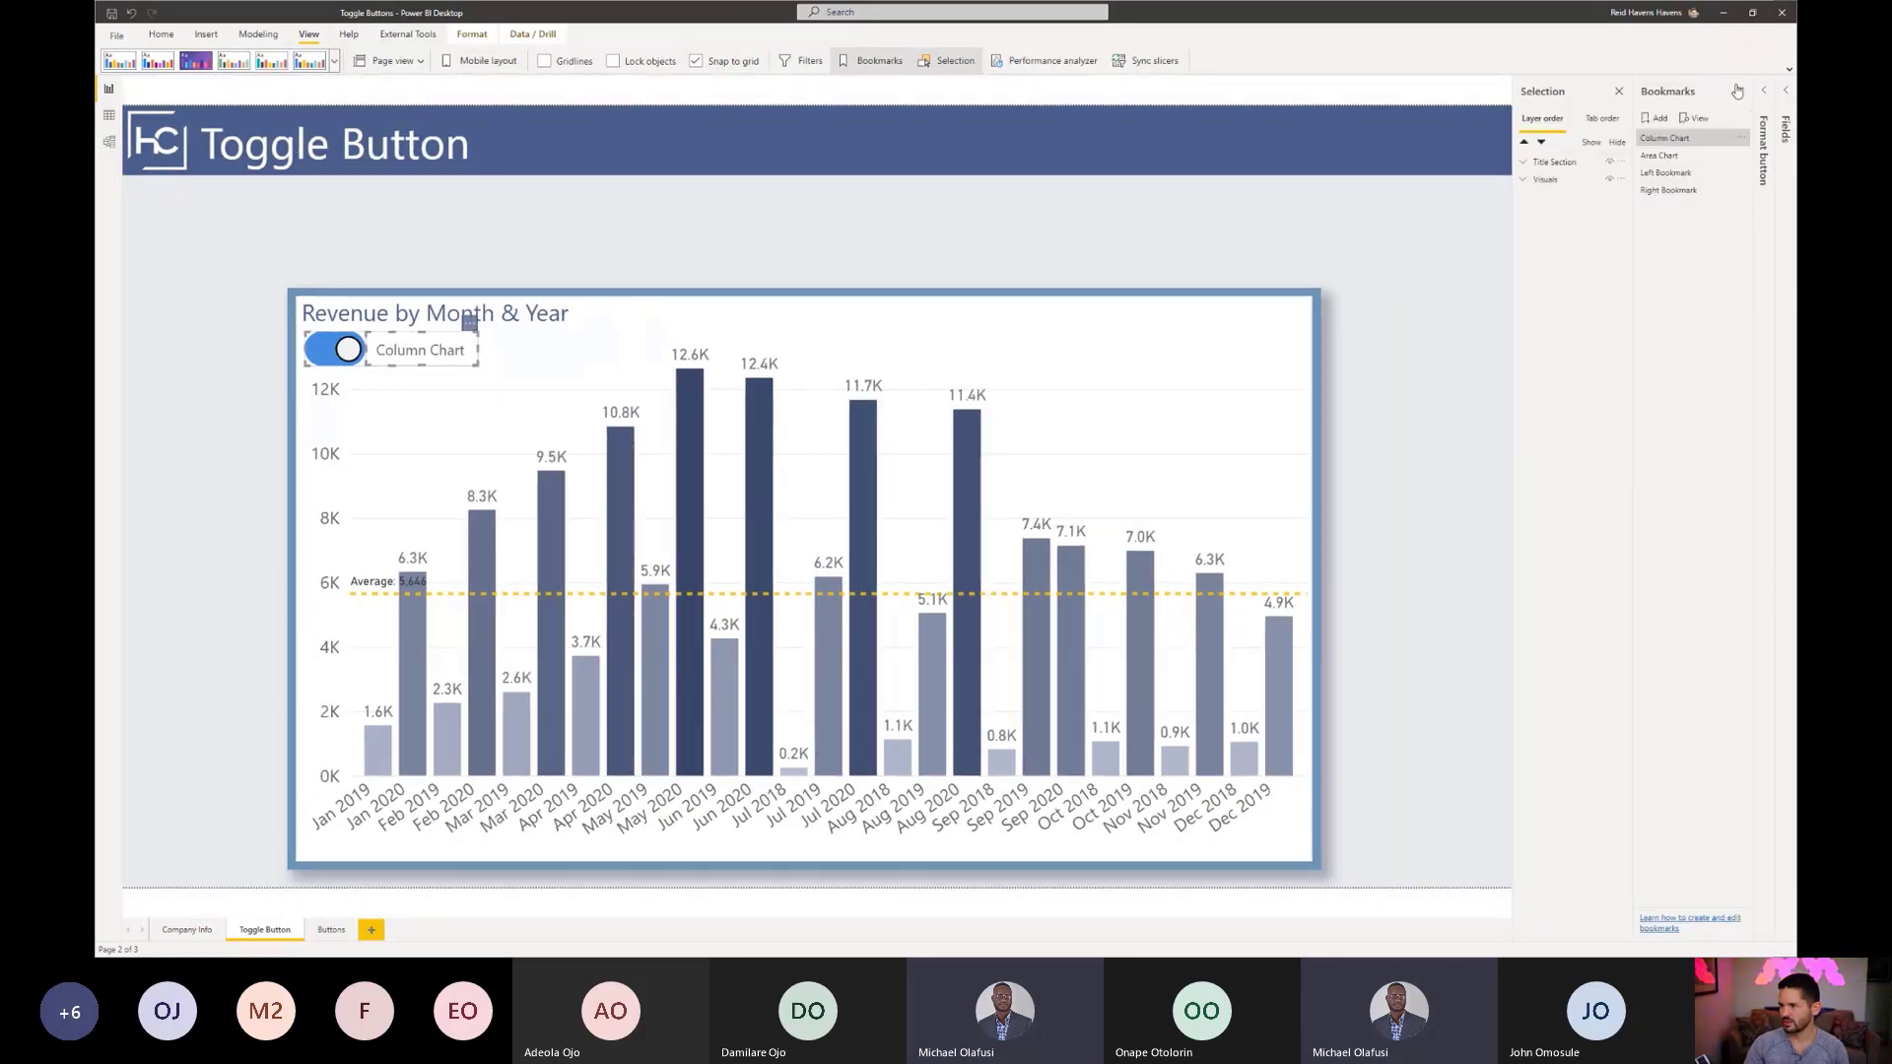
click(1739, 90)
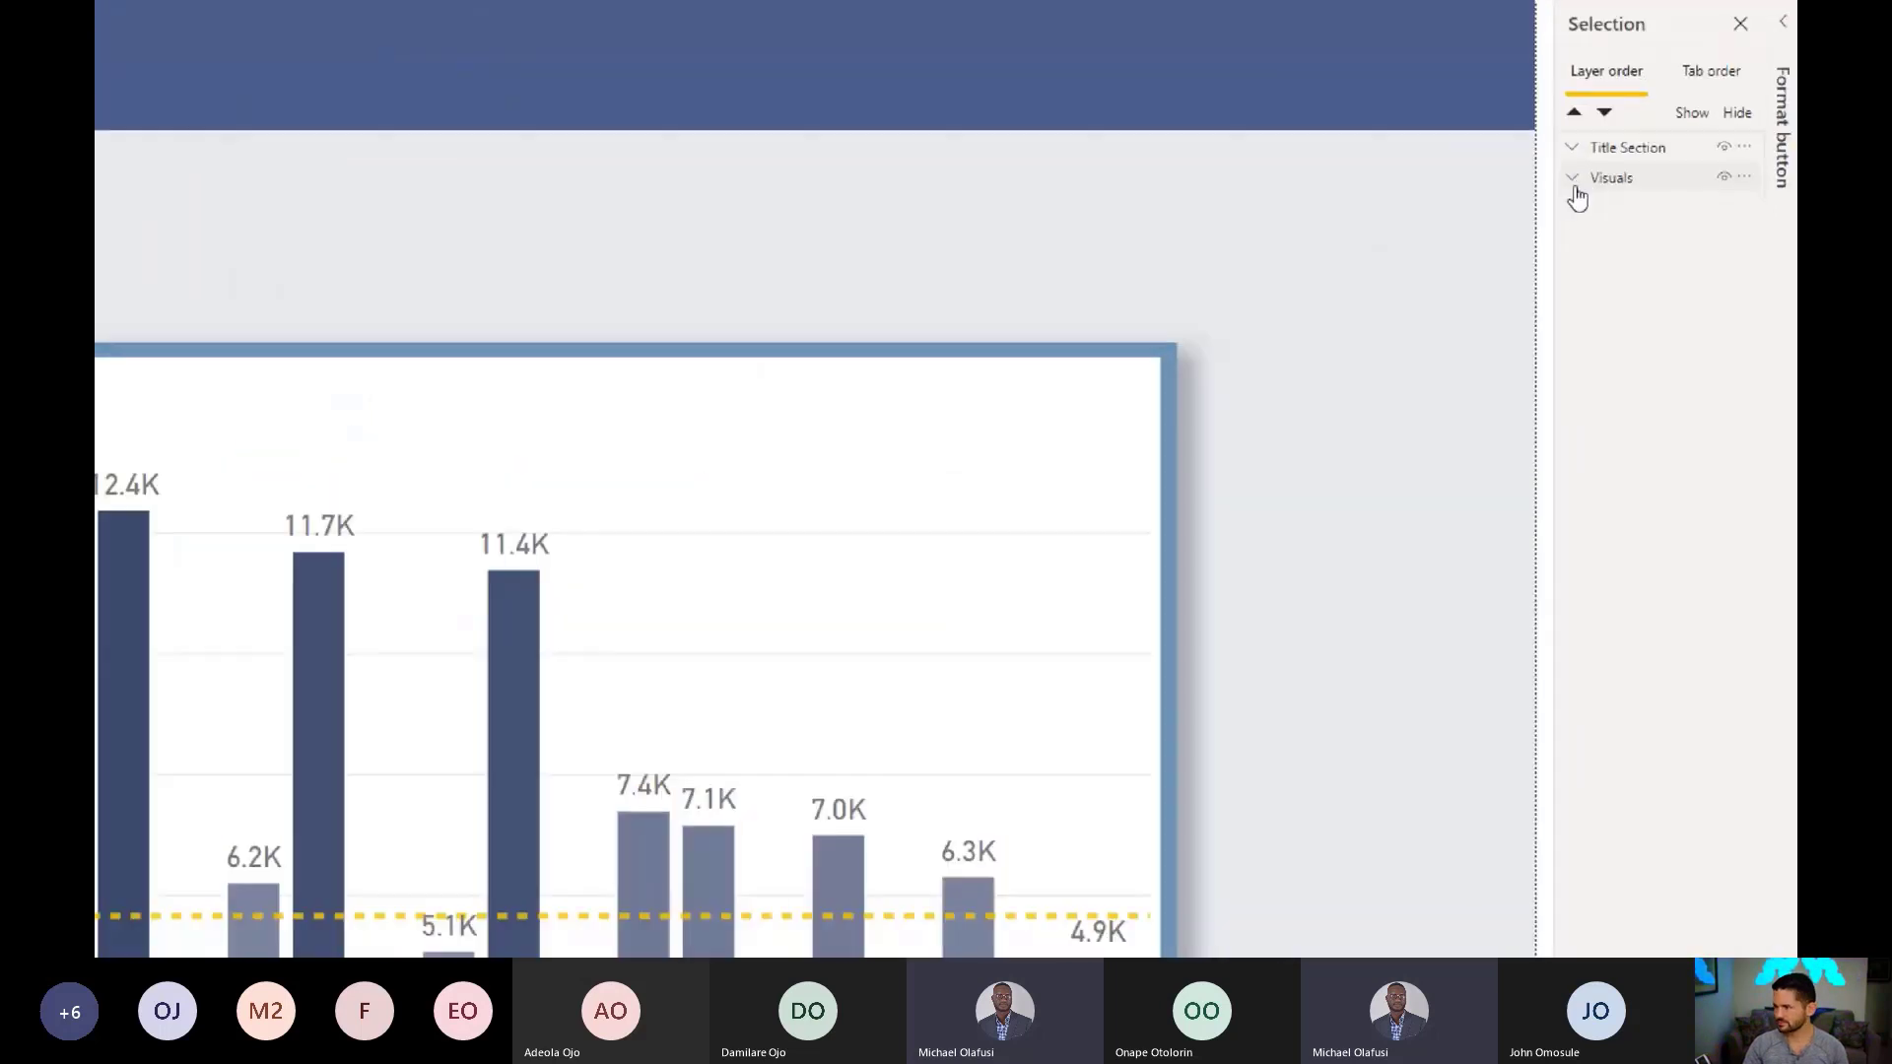
click(1642, 180)
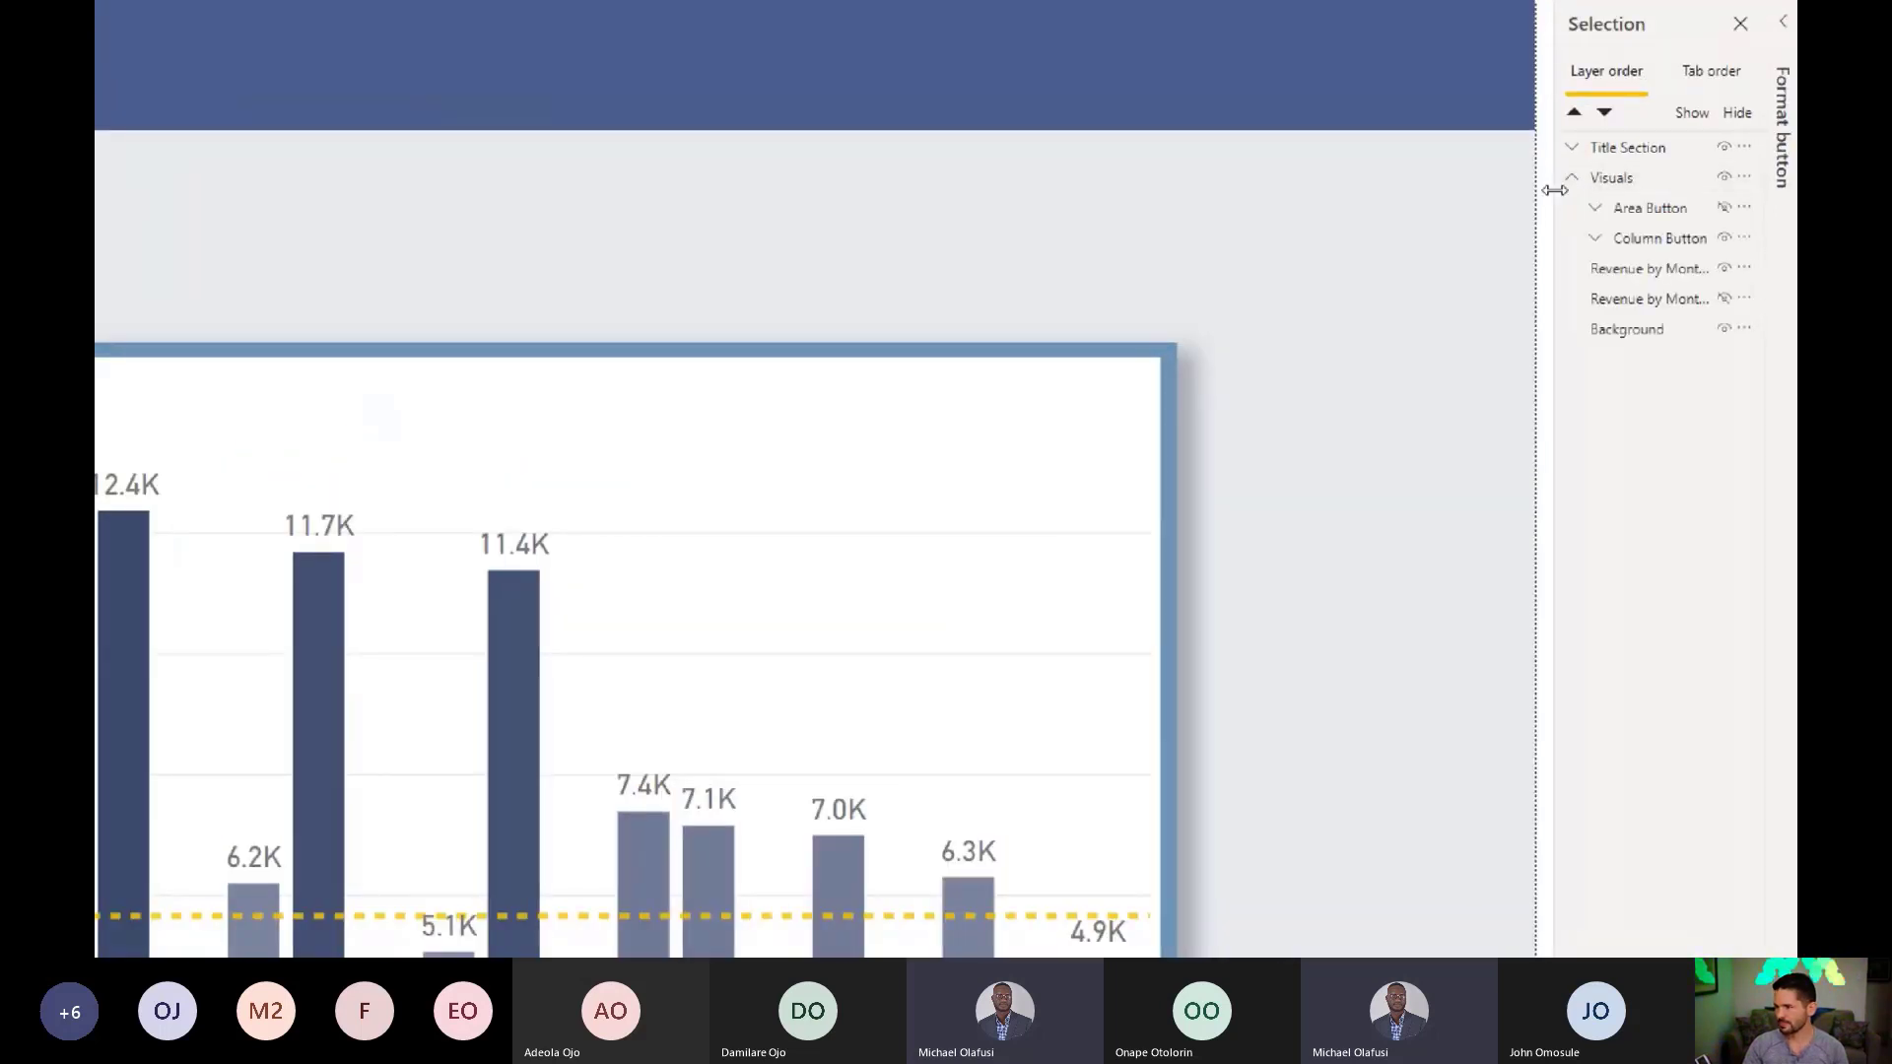
drag(1550, 197, 1403, 199)
click(1445, 208)
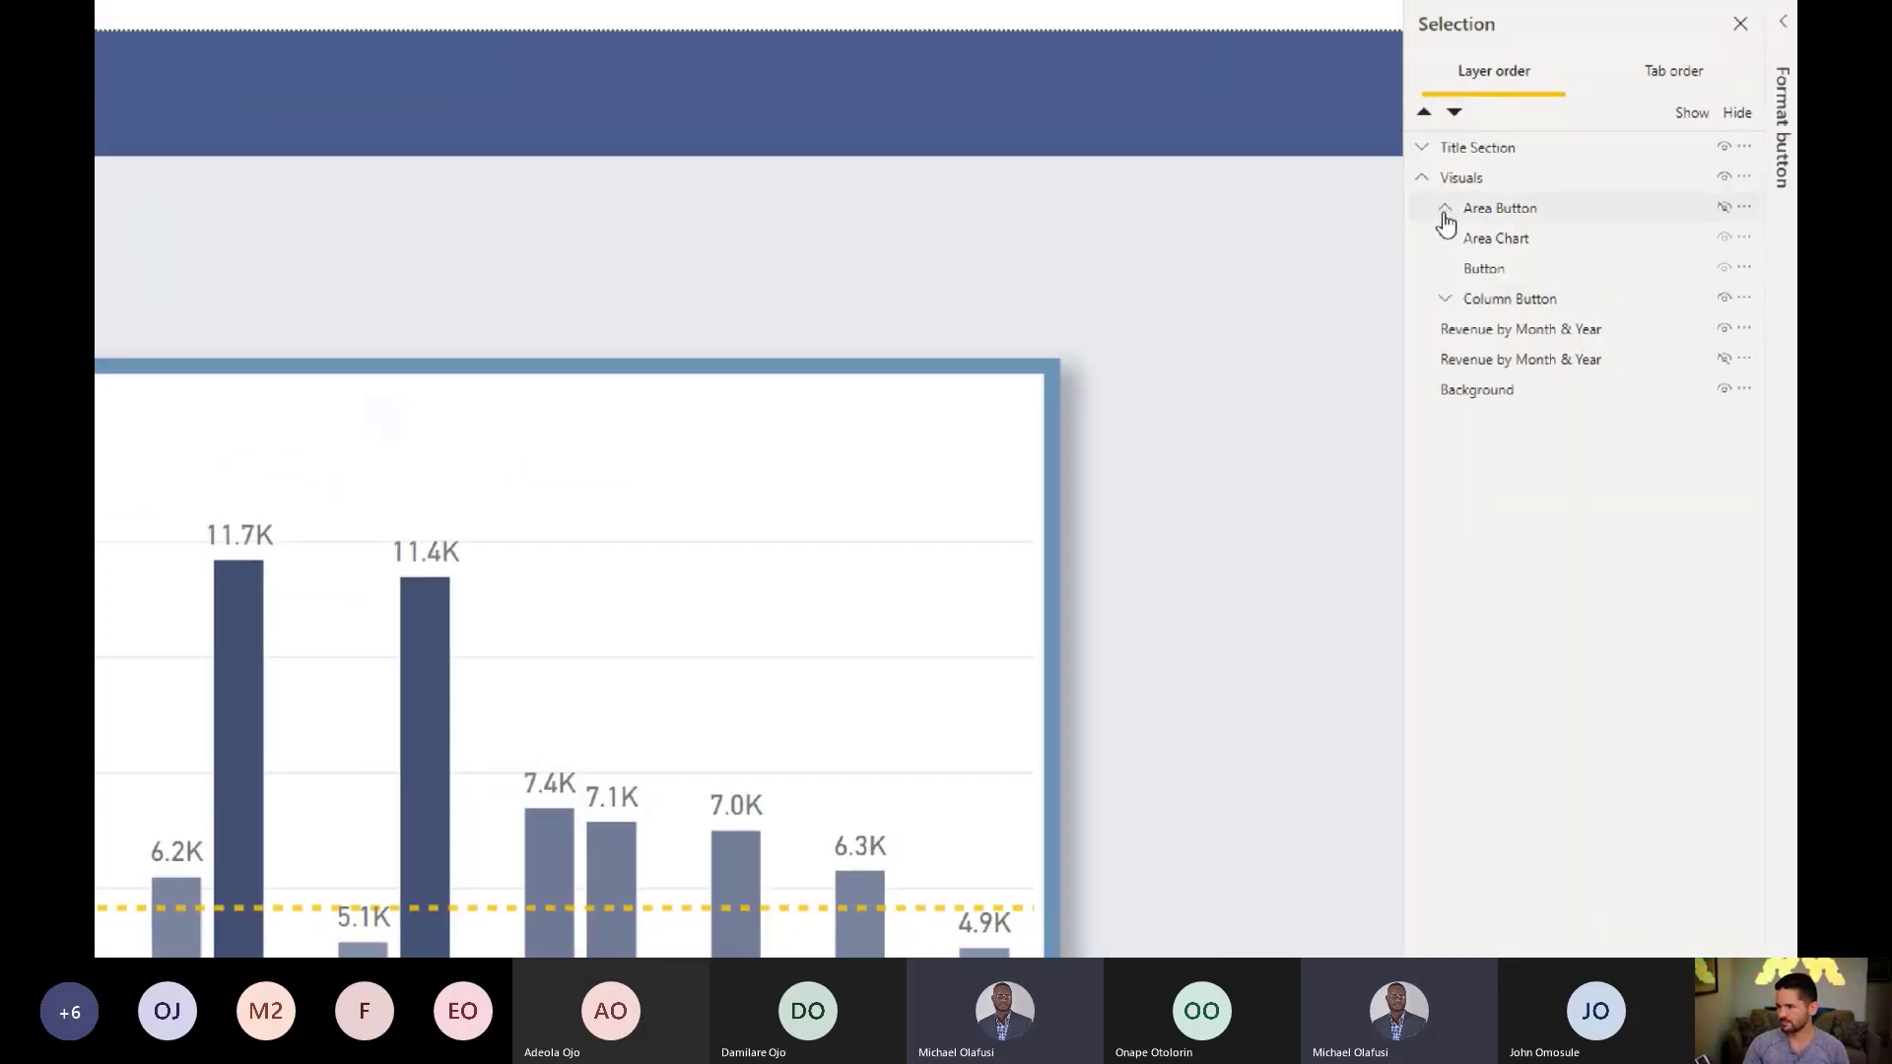
click(1497, 241)
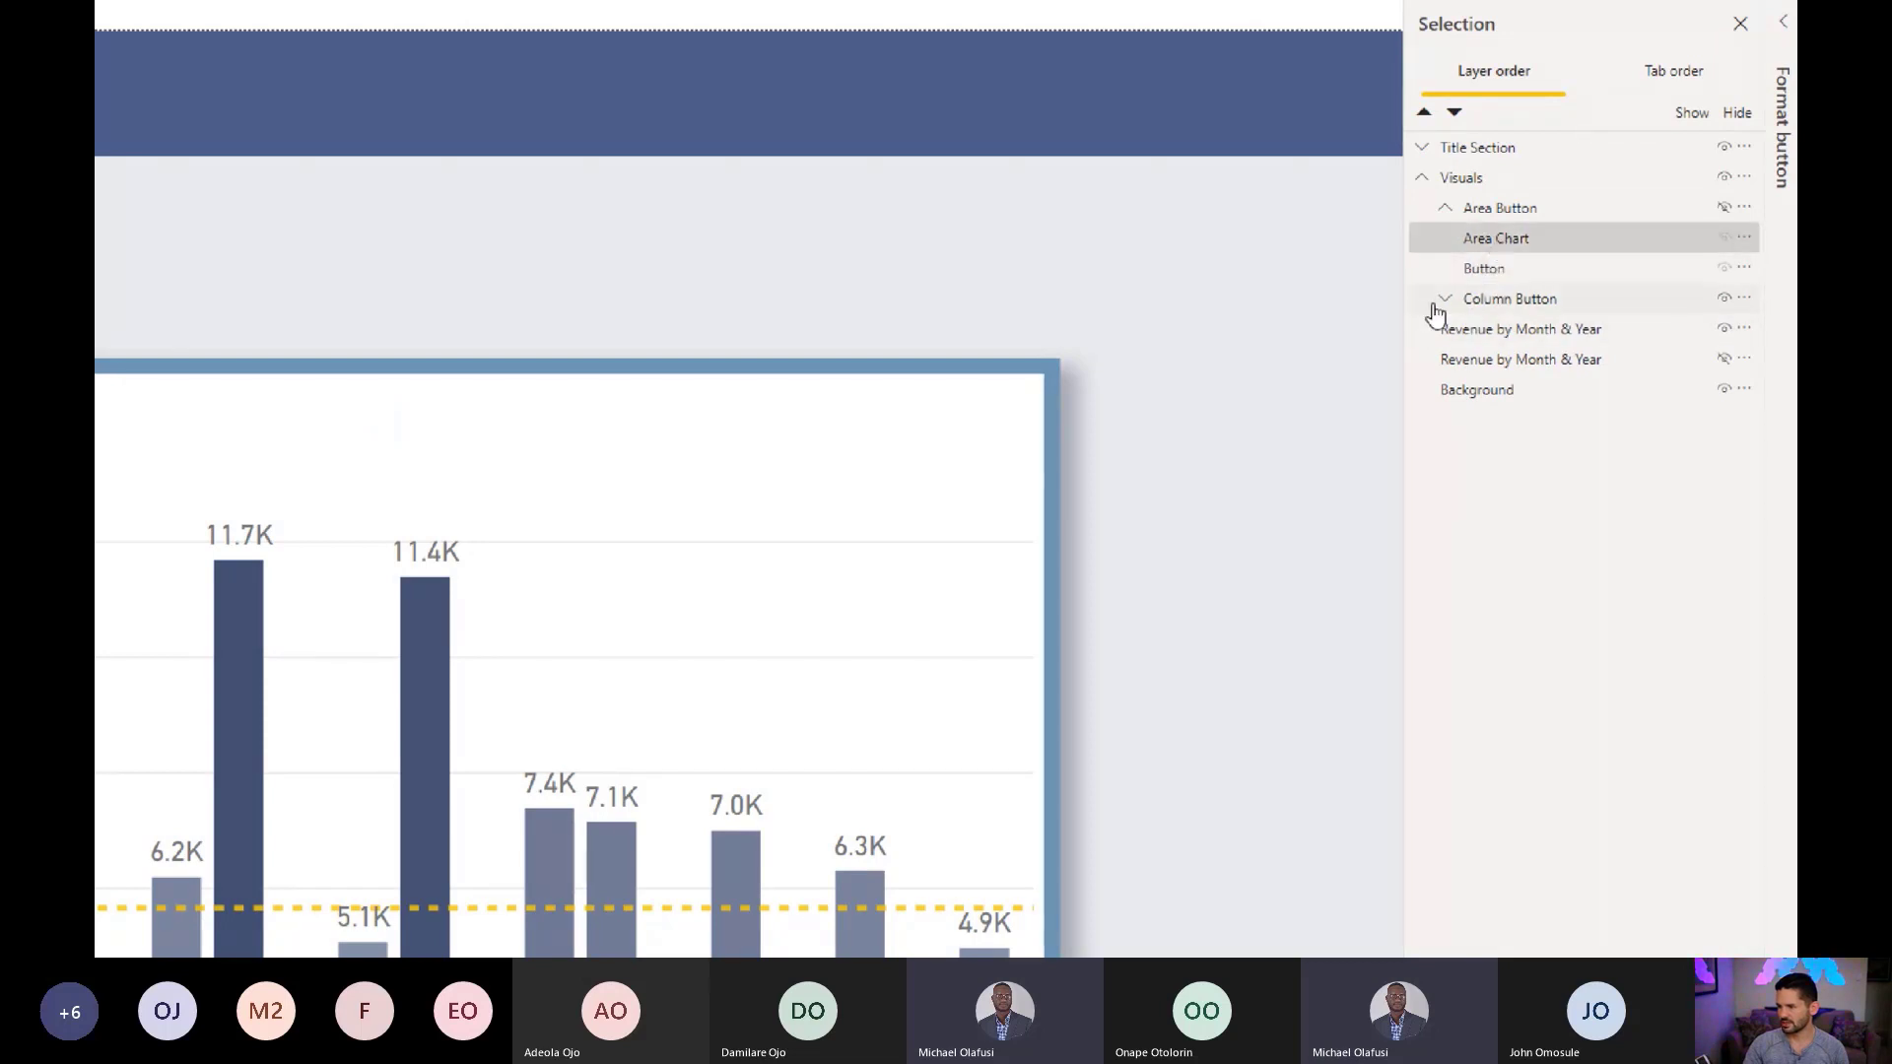
click(1486, 300)
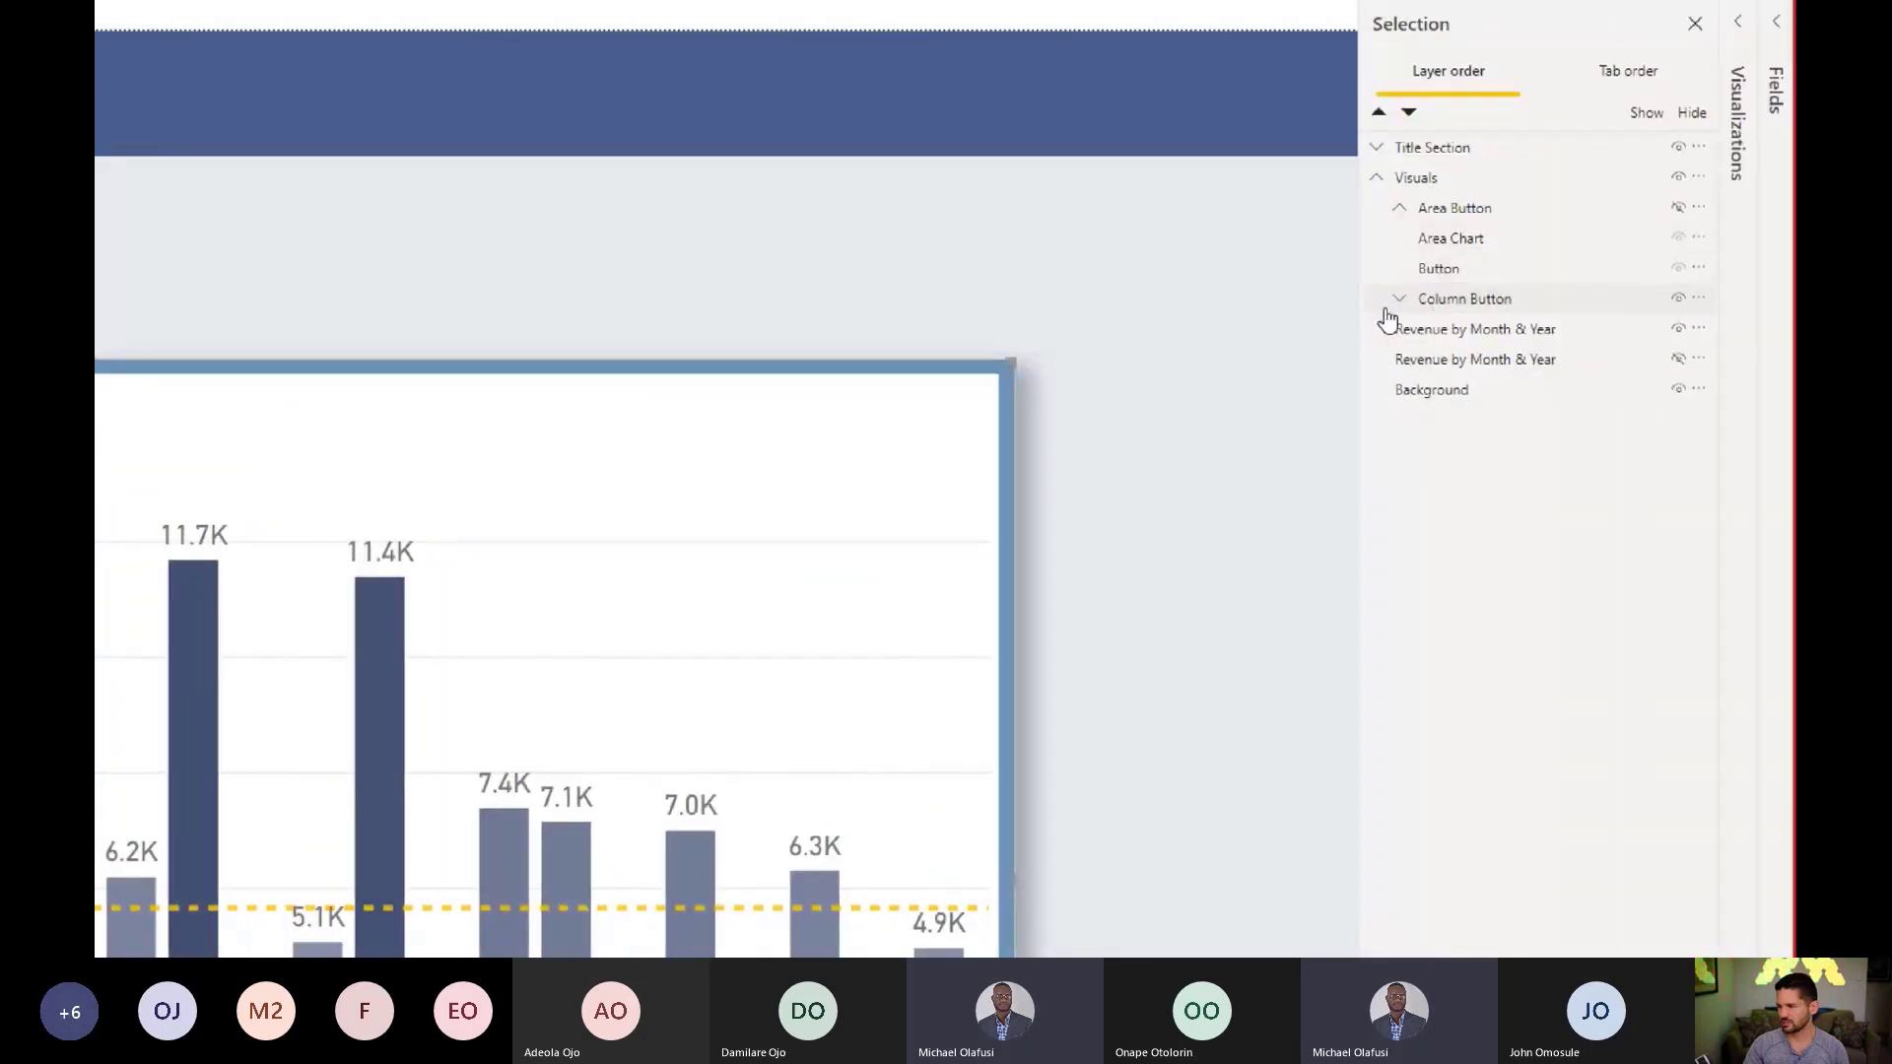
click(1398, 301)
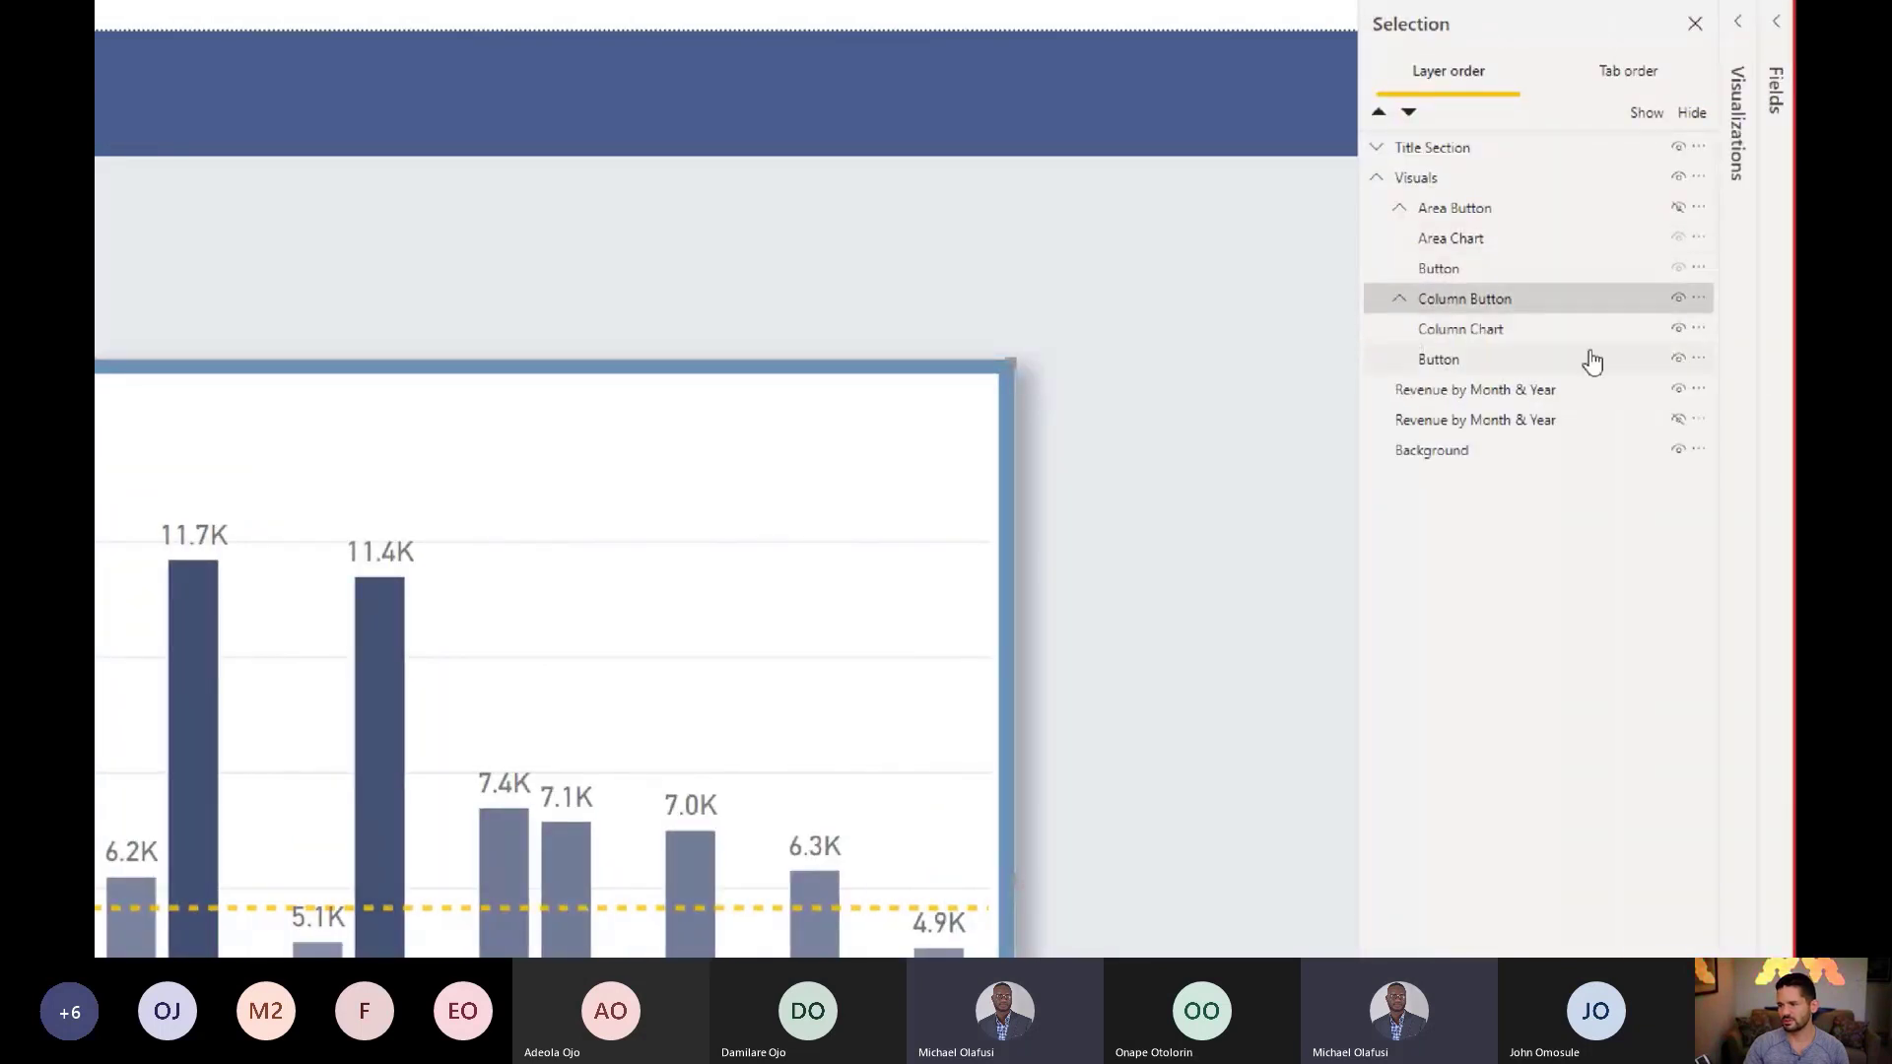
Step: Hide the Column Button group and show it again to check which toggle elements it controls
click(1679, 299)
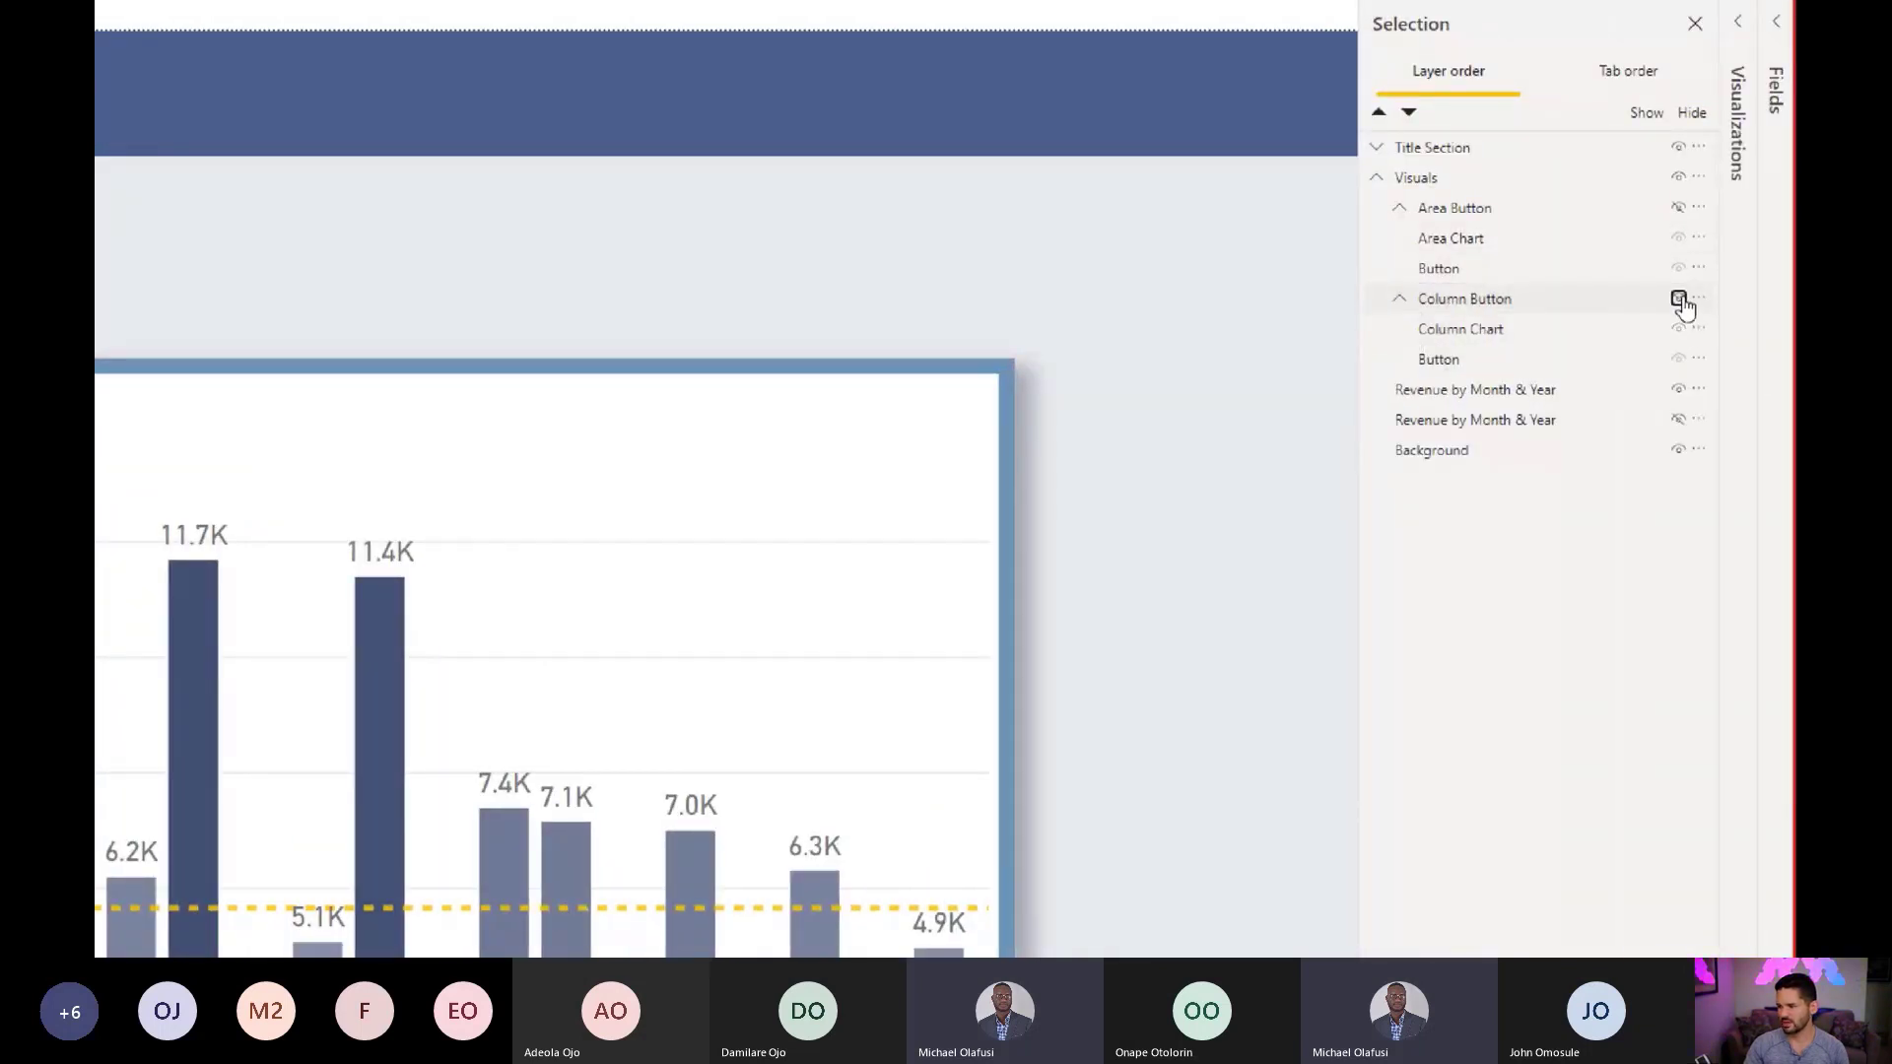
click(1679, 300)
click(1434, 367)
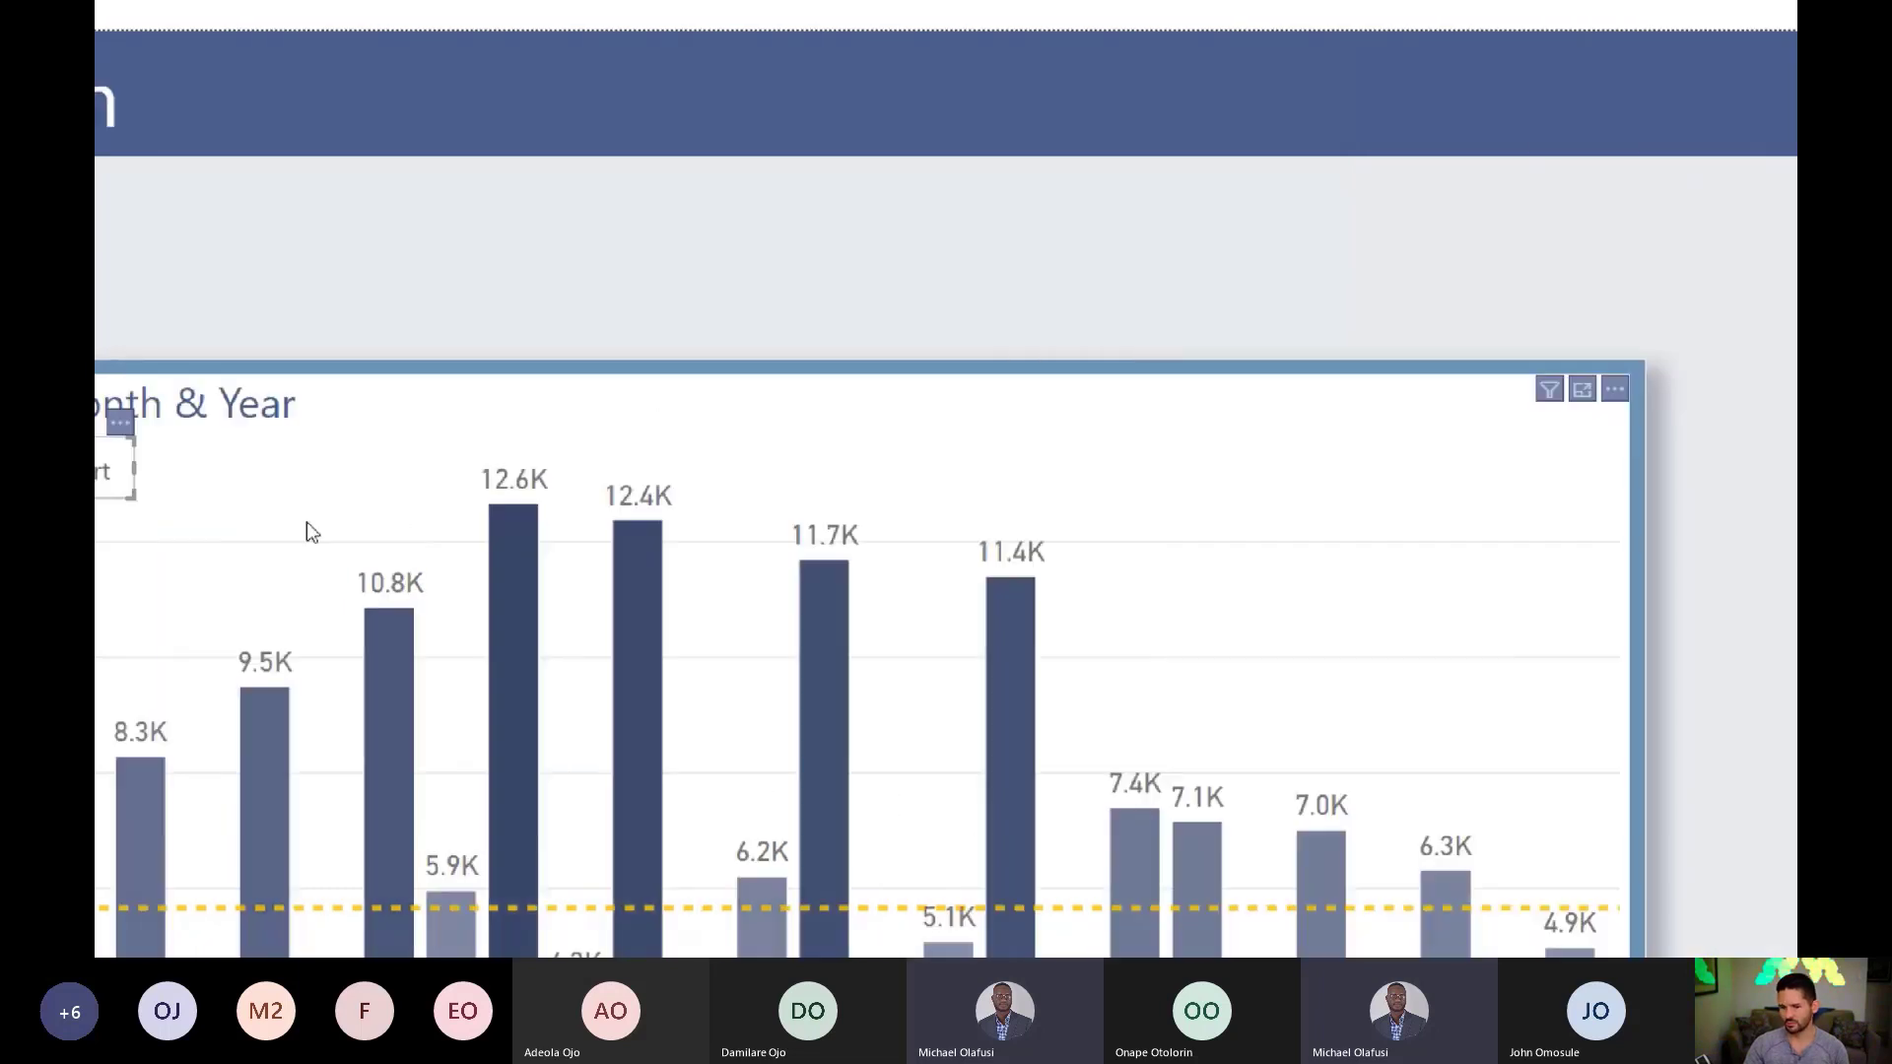
click(306, 498)
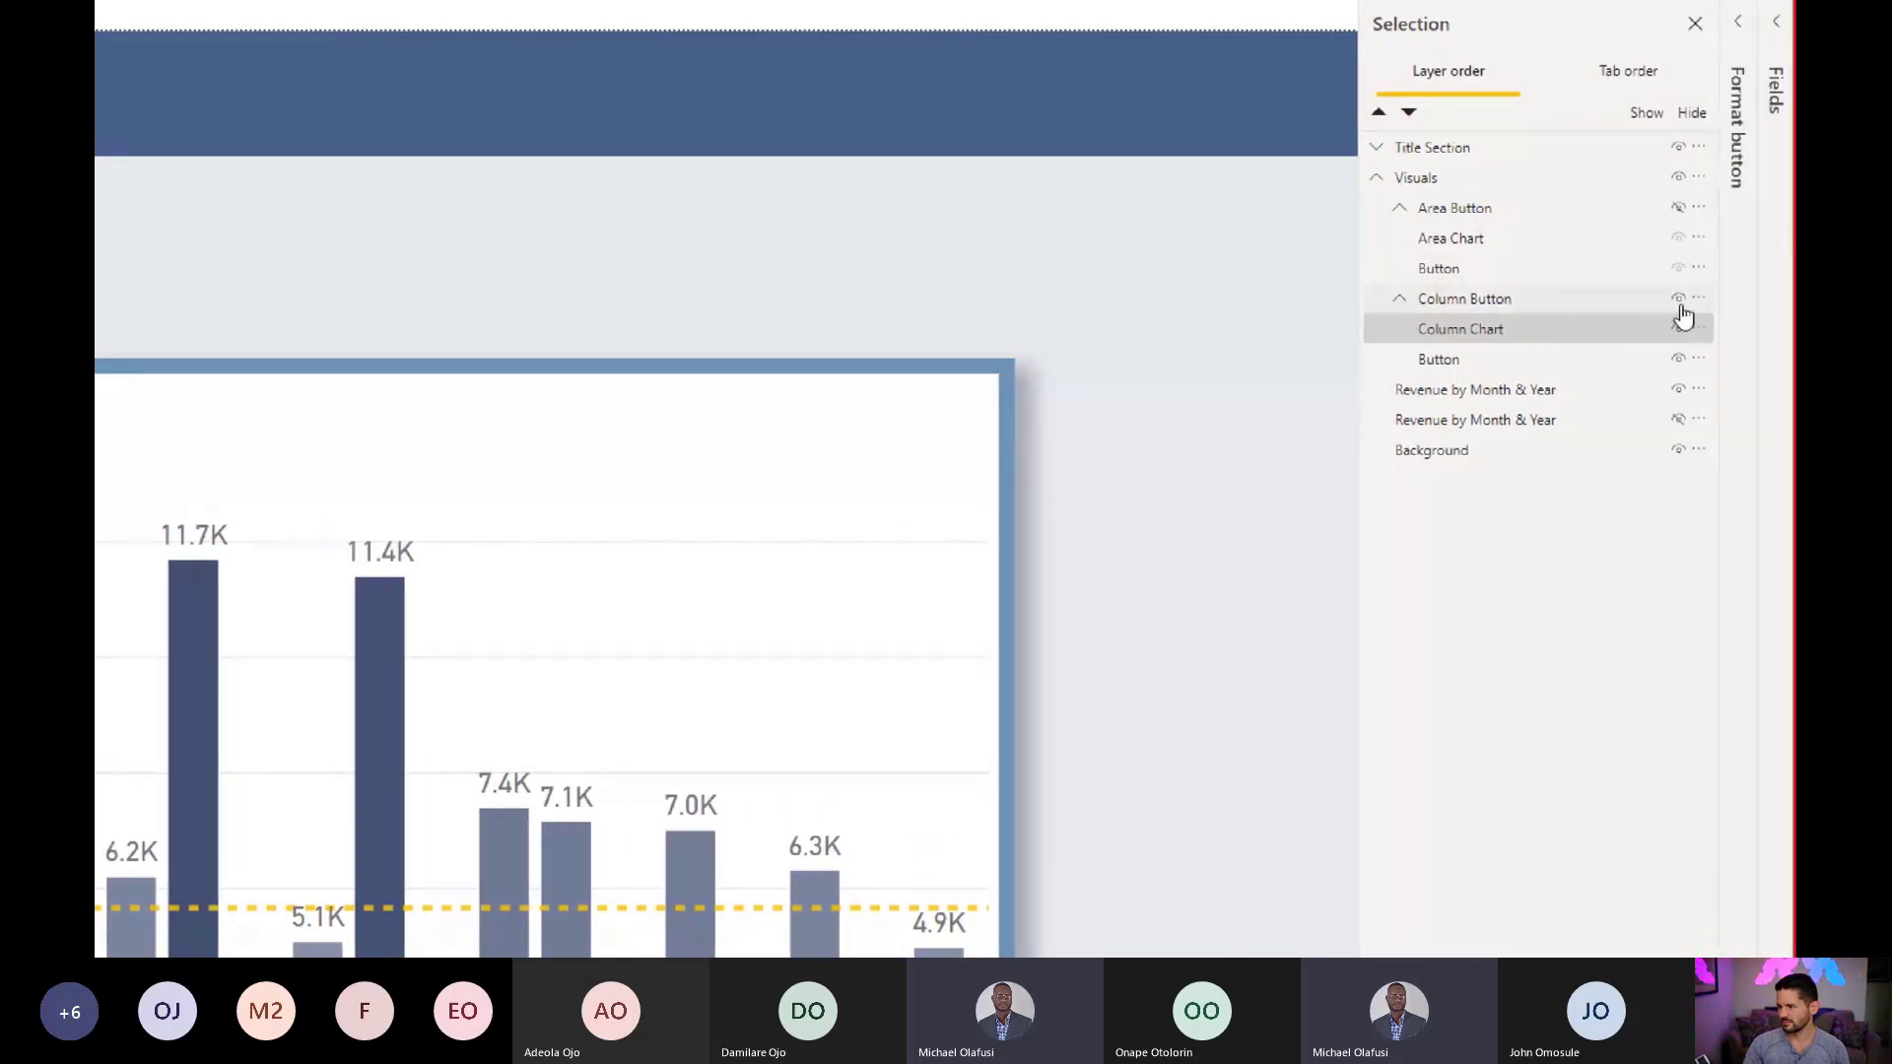
Step: Inspect the Column Button group by selecting its Column Chart and Button layers together, the Revenue by Month & Year layer, and the whole group
click(1432, 360)
ctrl+click(1431, 360)
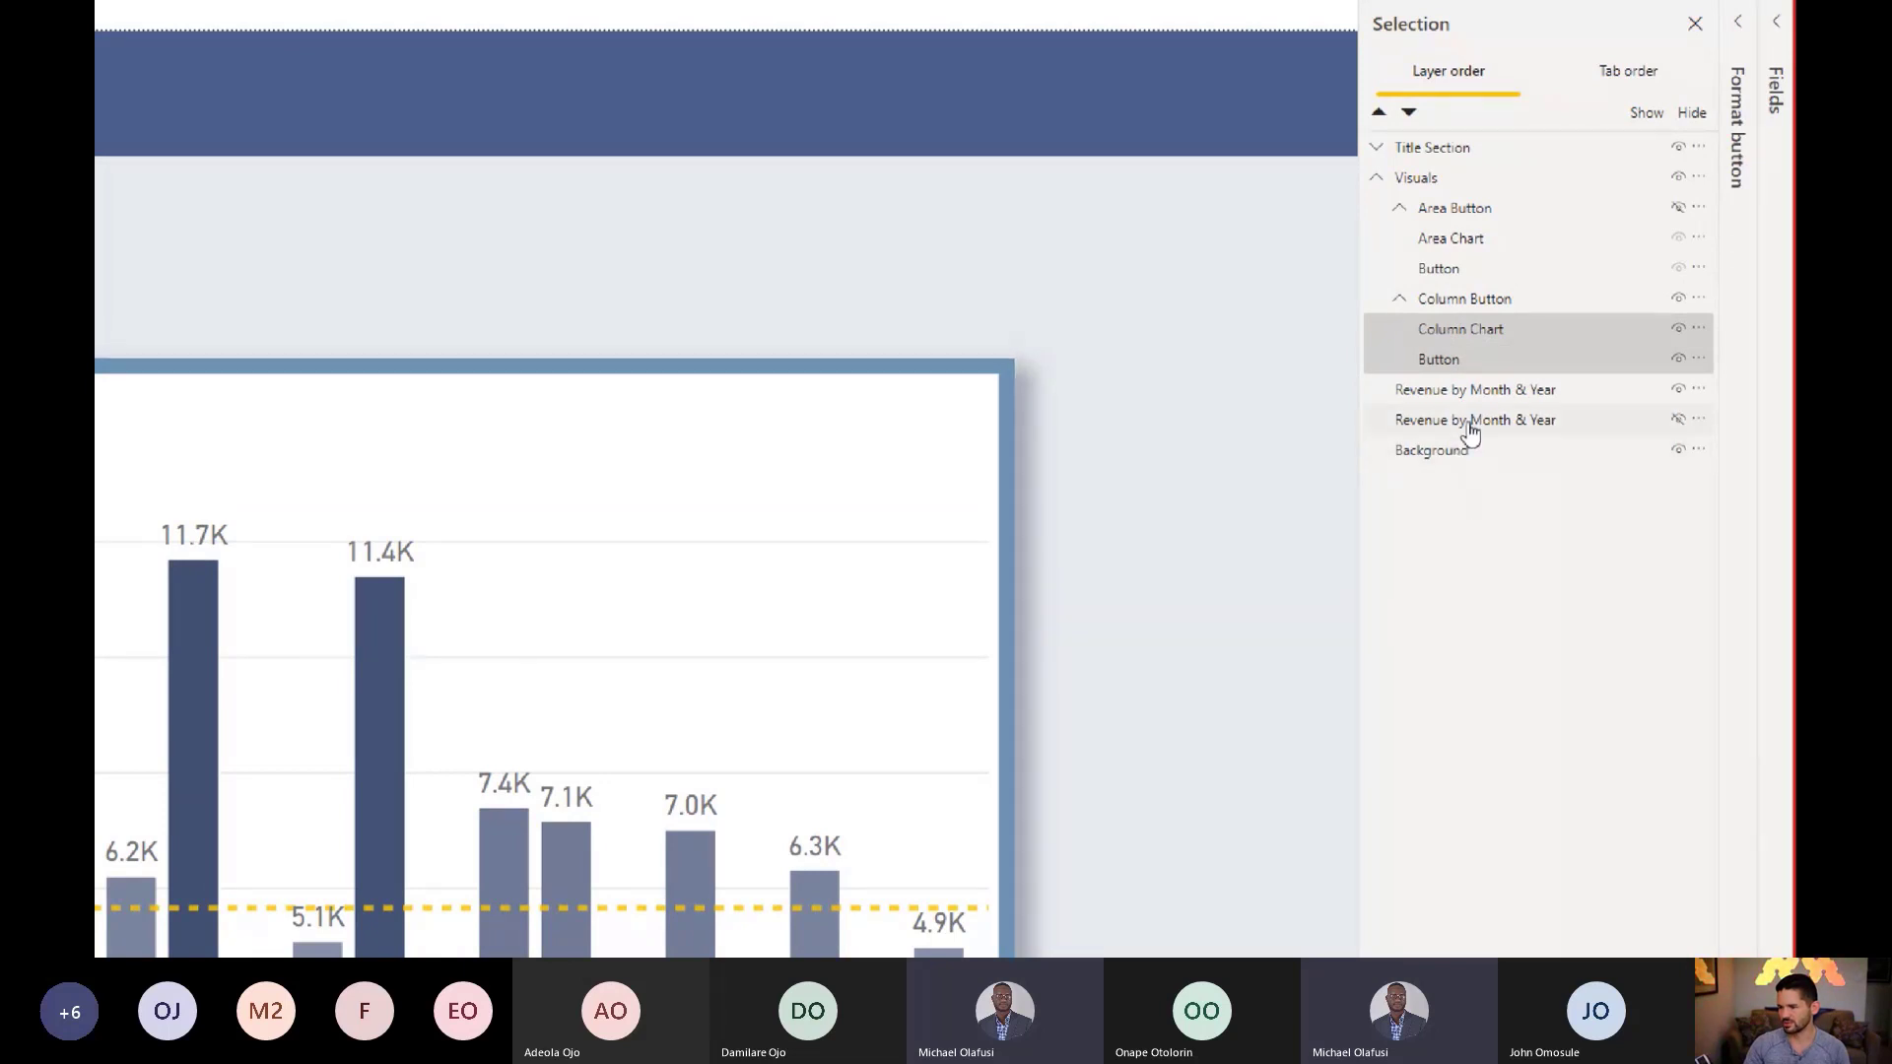
click(1471, 390)
click(1466, 299)
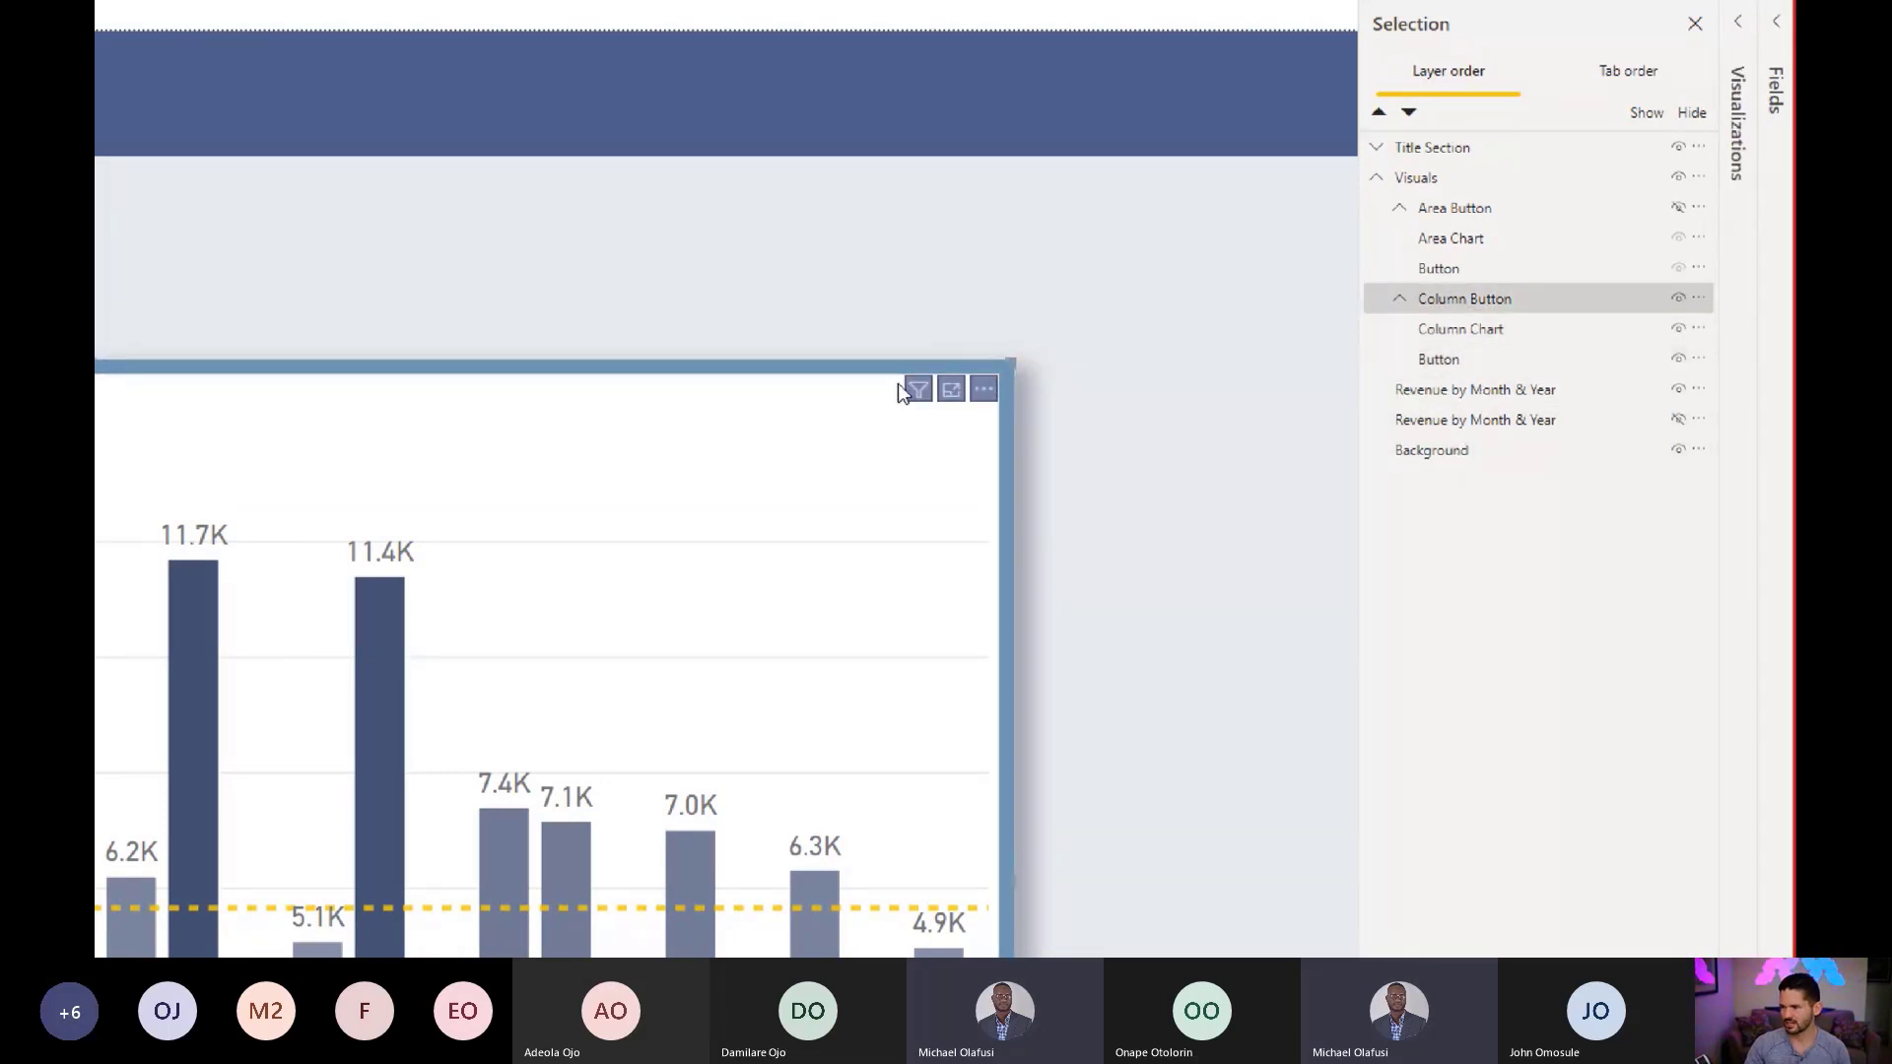
Step: Collapse the Column Button group, test its visibility as a single layer, and expand it again
click(1398, 299)
click(1678, 298)
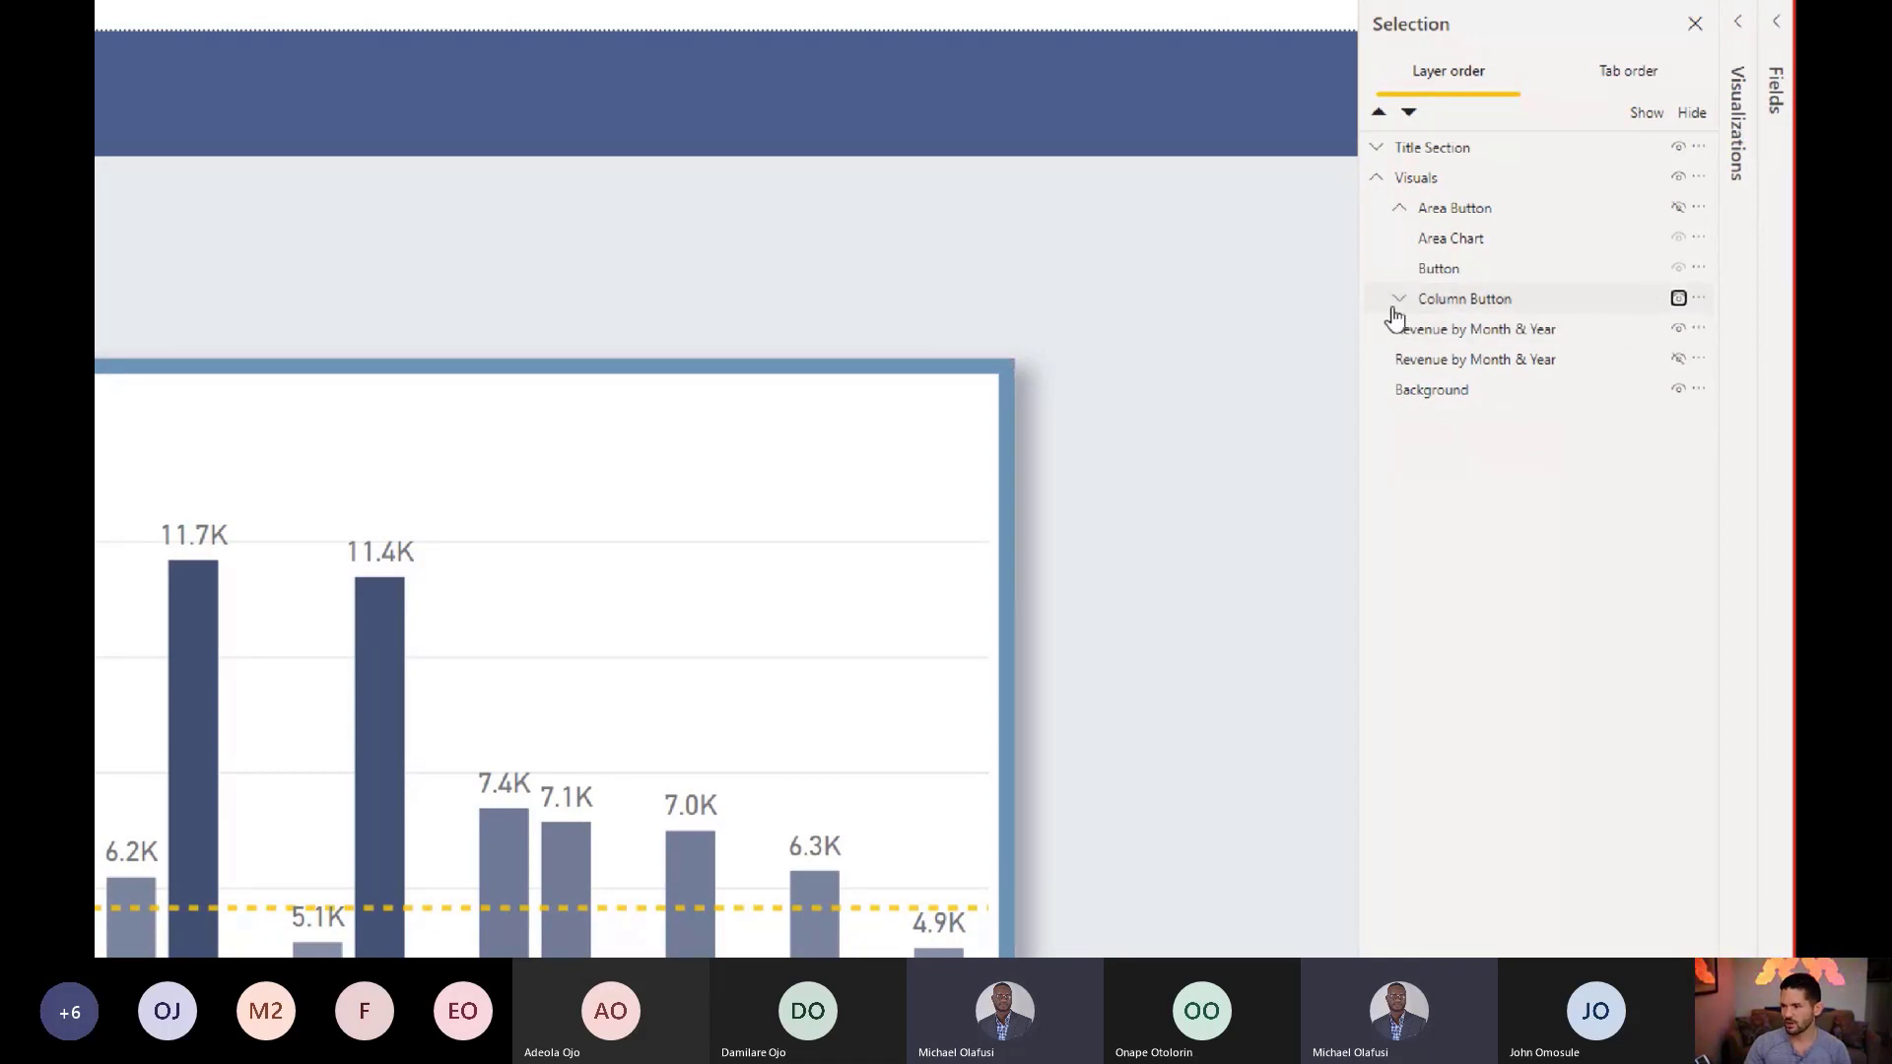
click(1333, 485)
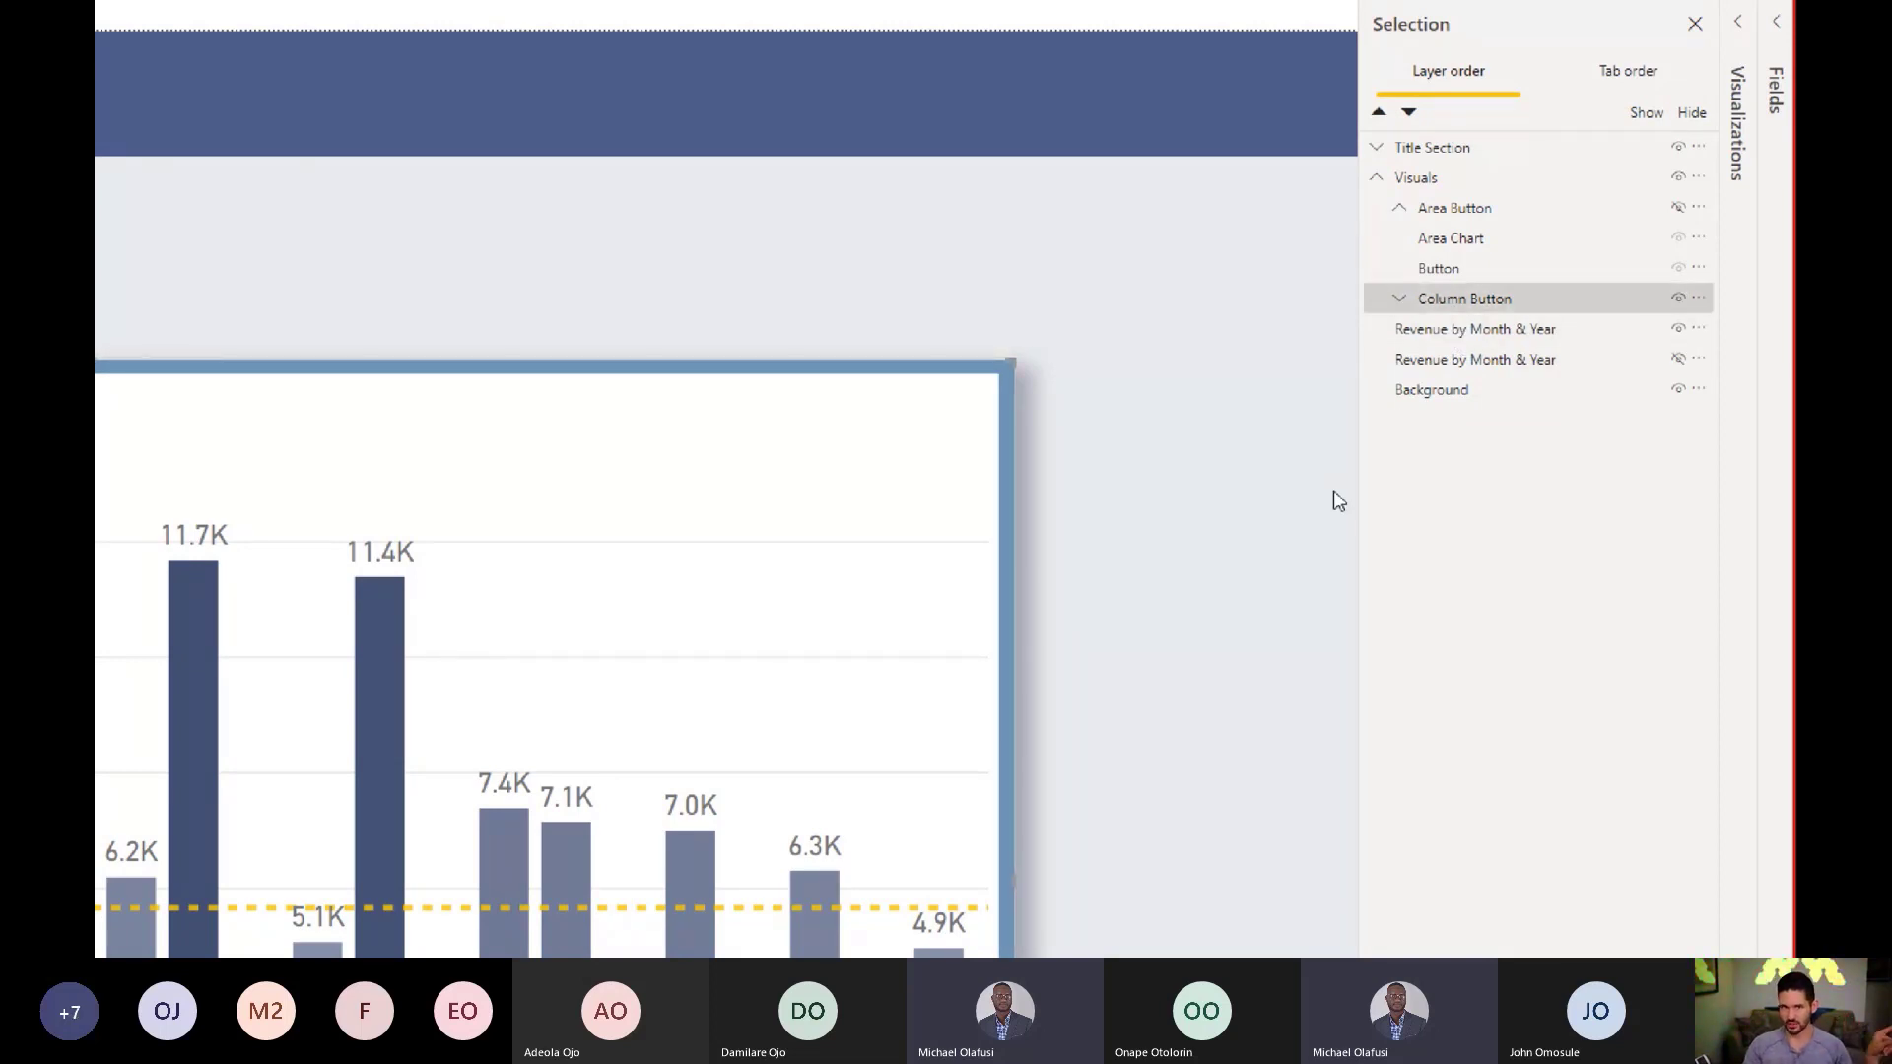
click(1400, 299)
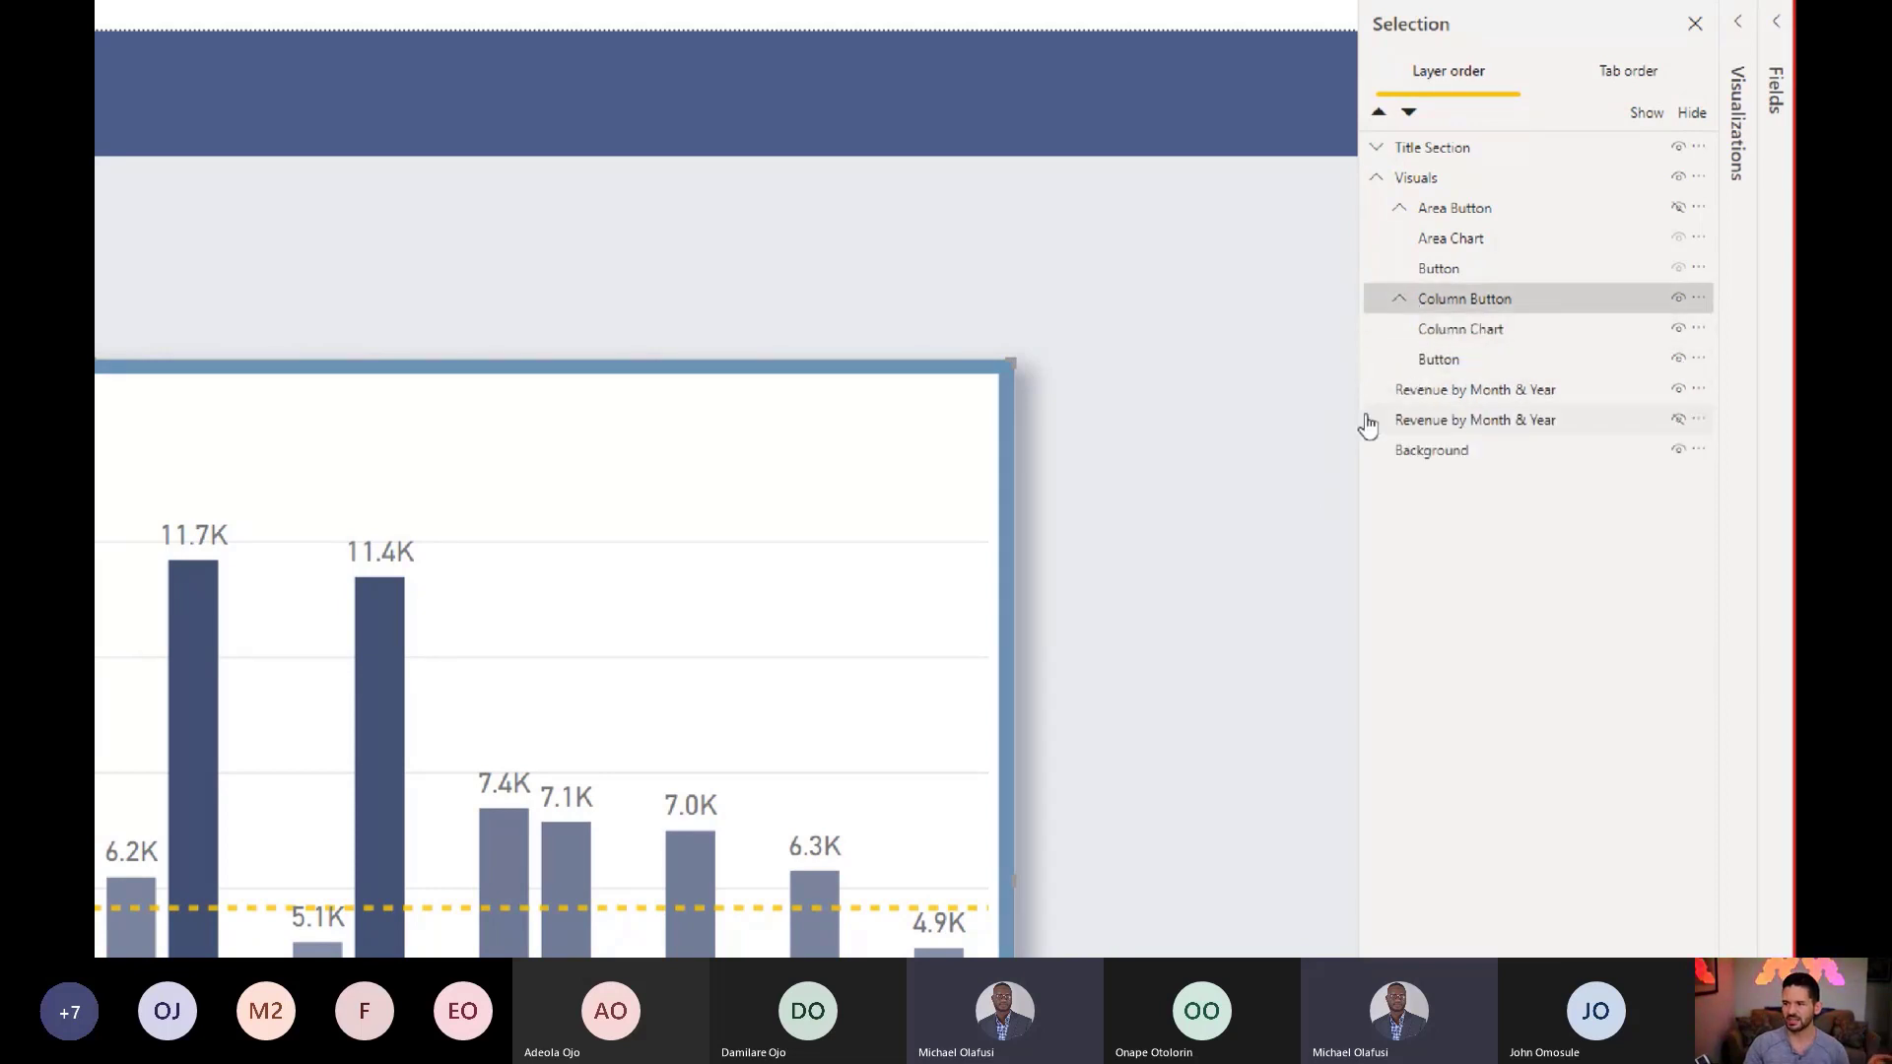
Step: Move the Background layer into the Column Button group and test the group's visibility with the background included
drag(1417, 455, 1414, 335)
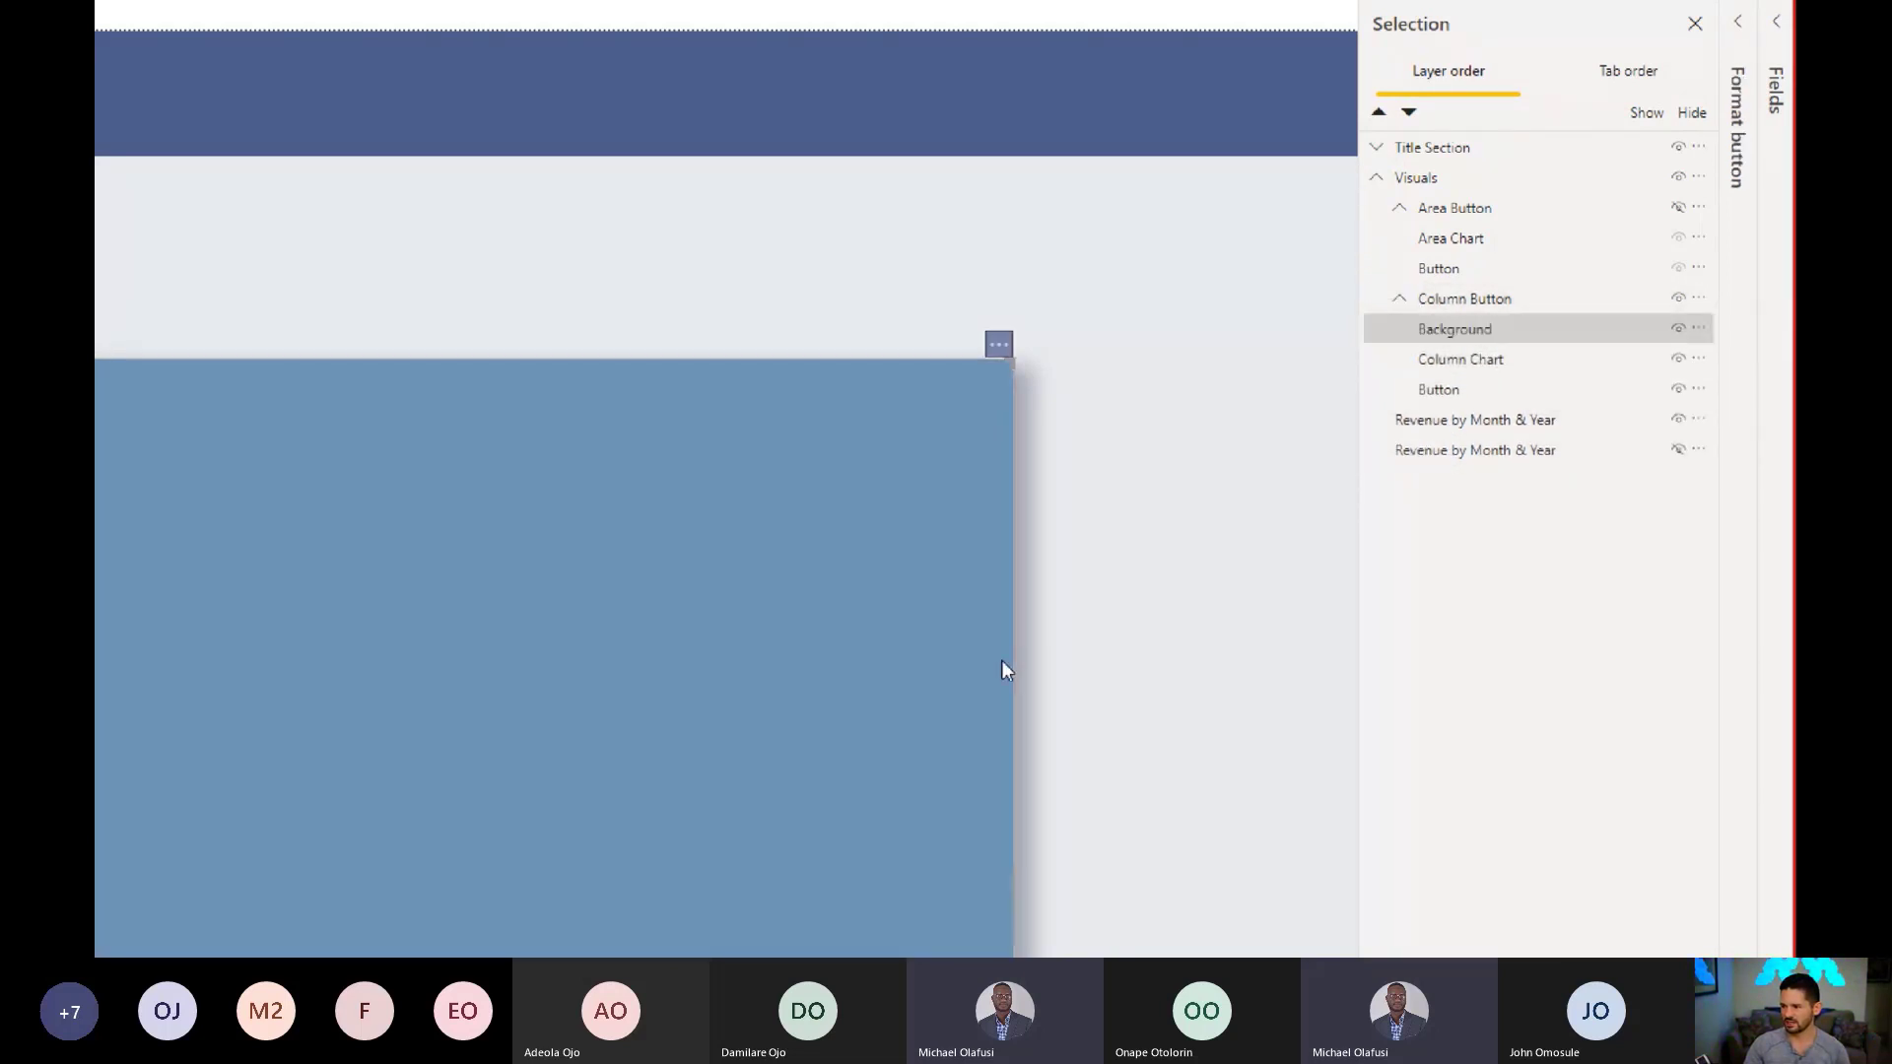
click(1399, 298)
click(1678, 299)
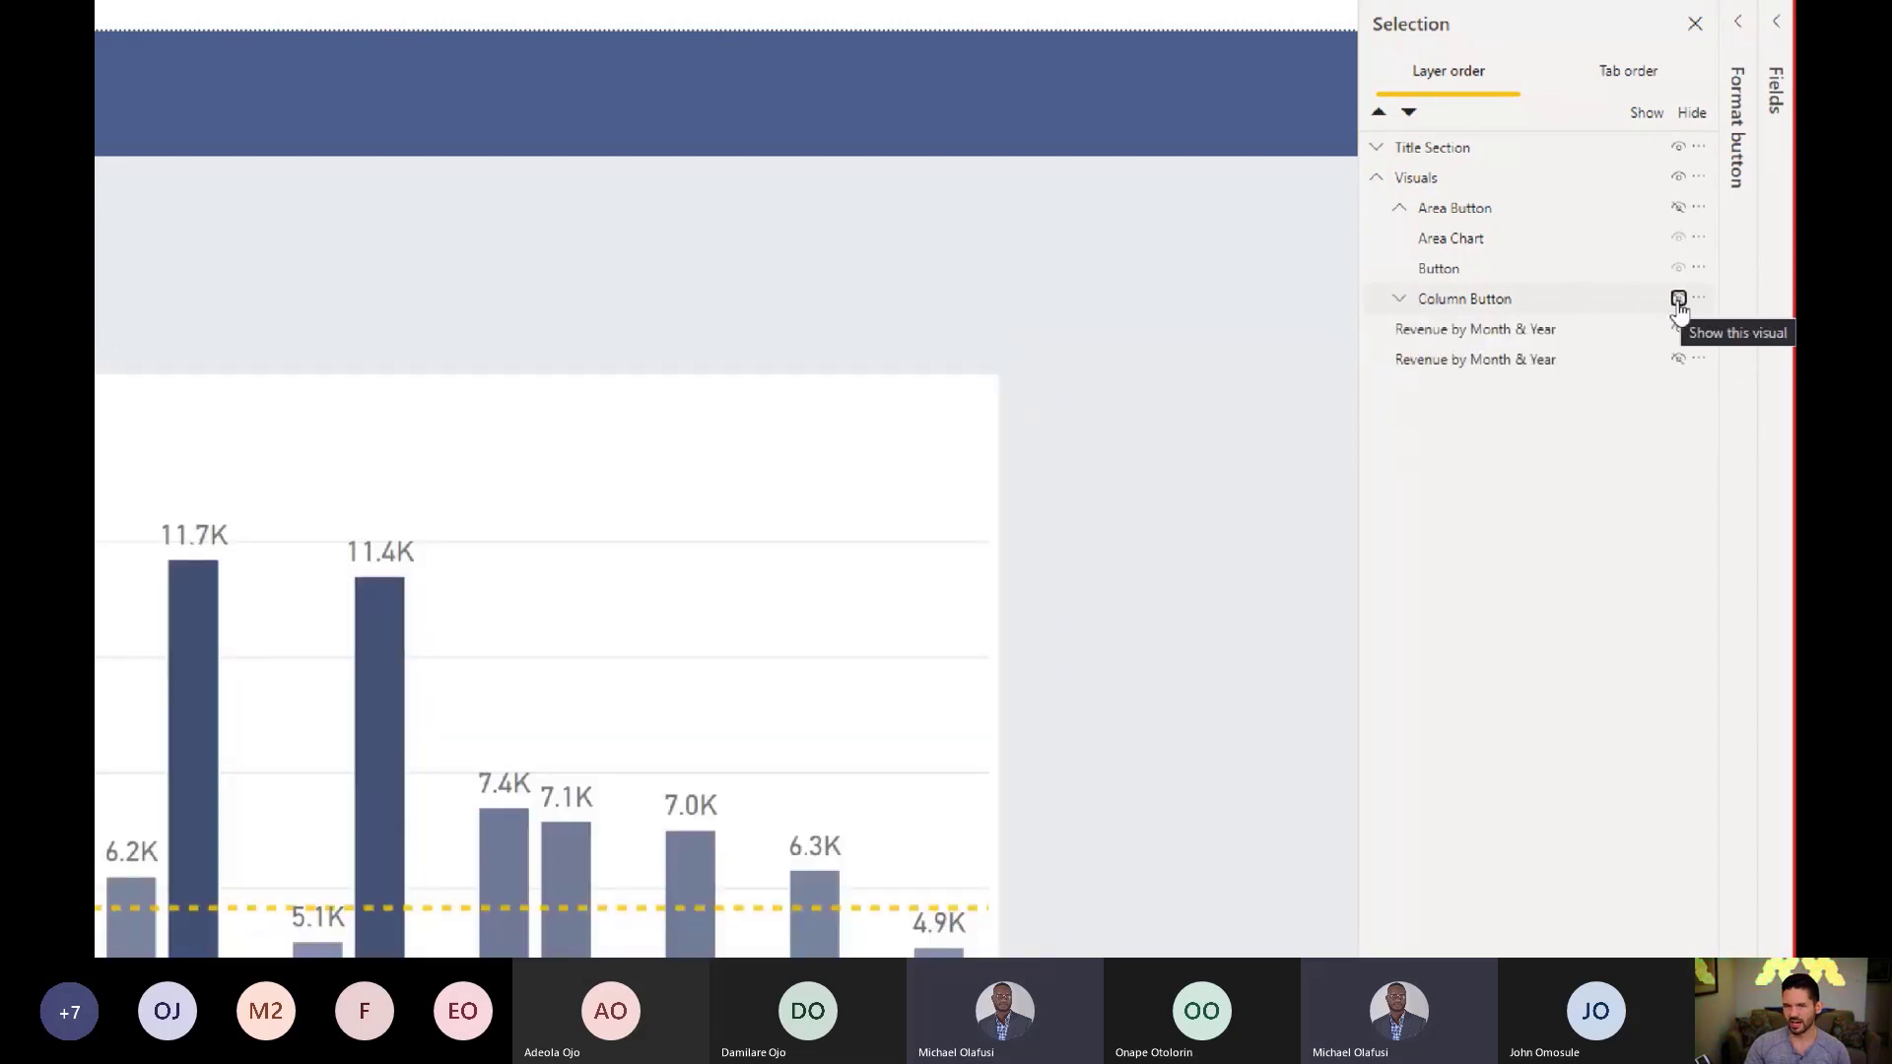
click(1678, 299)
click(1678, 299)
click(1399, 304)
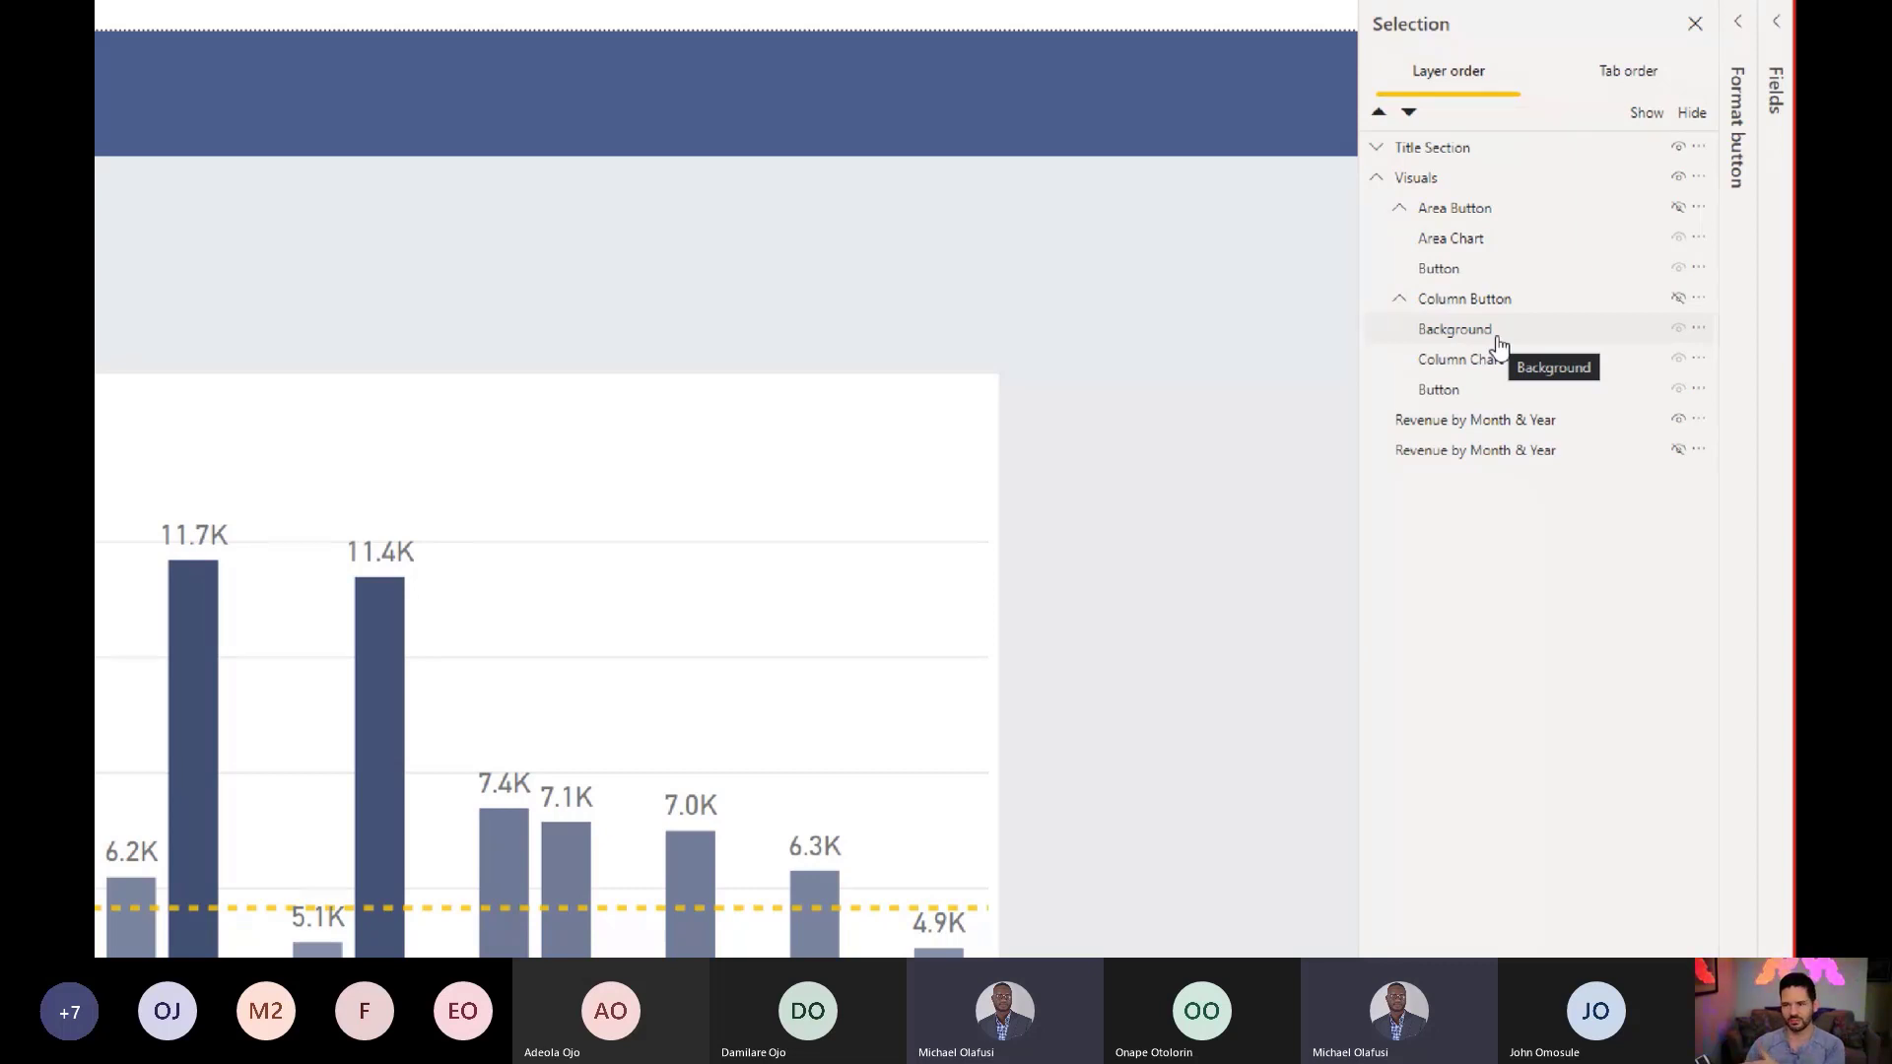
Step: Move the Background layer out of the Column Button group to the end of the layer order and collapse the group
click(1553, 301)
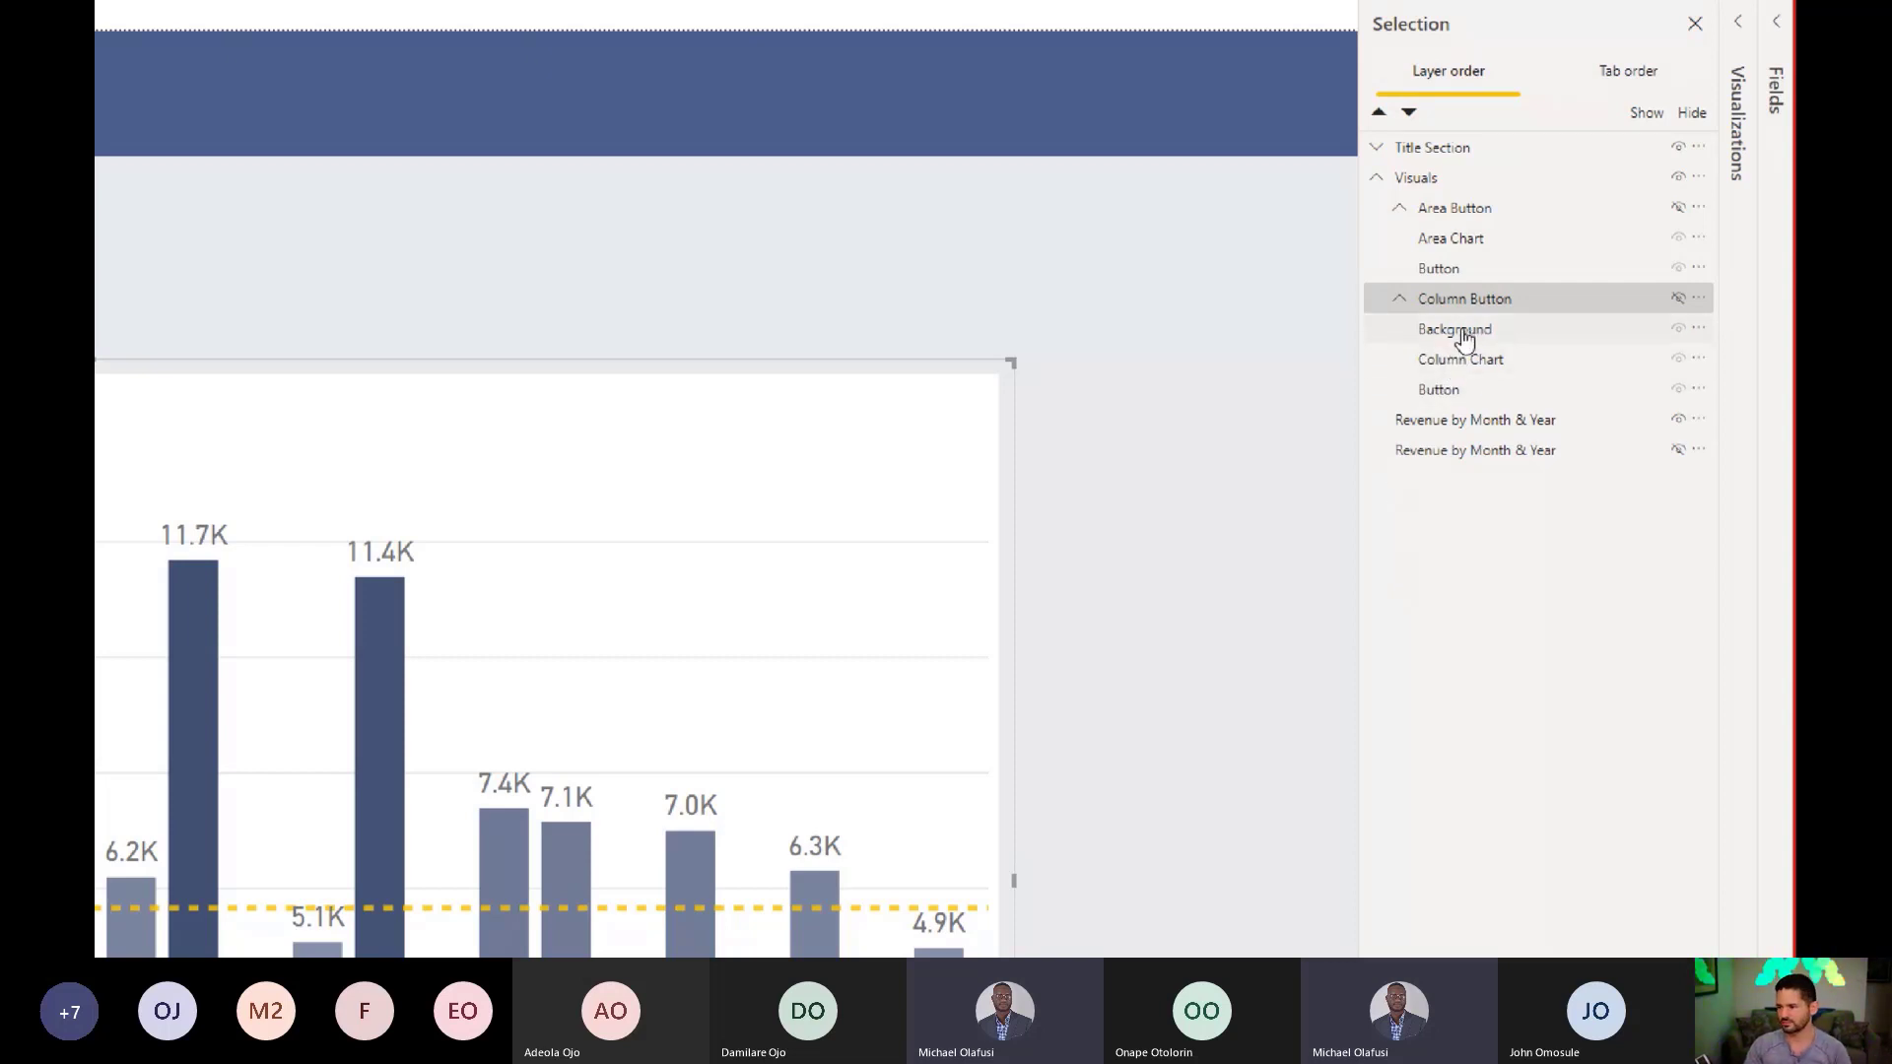
drag(1465, 338, 1452, 455)
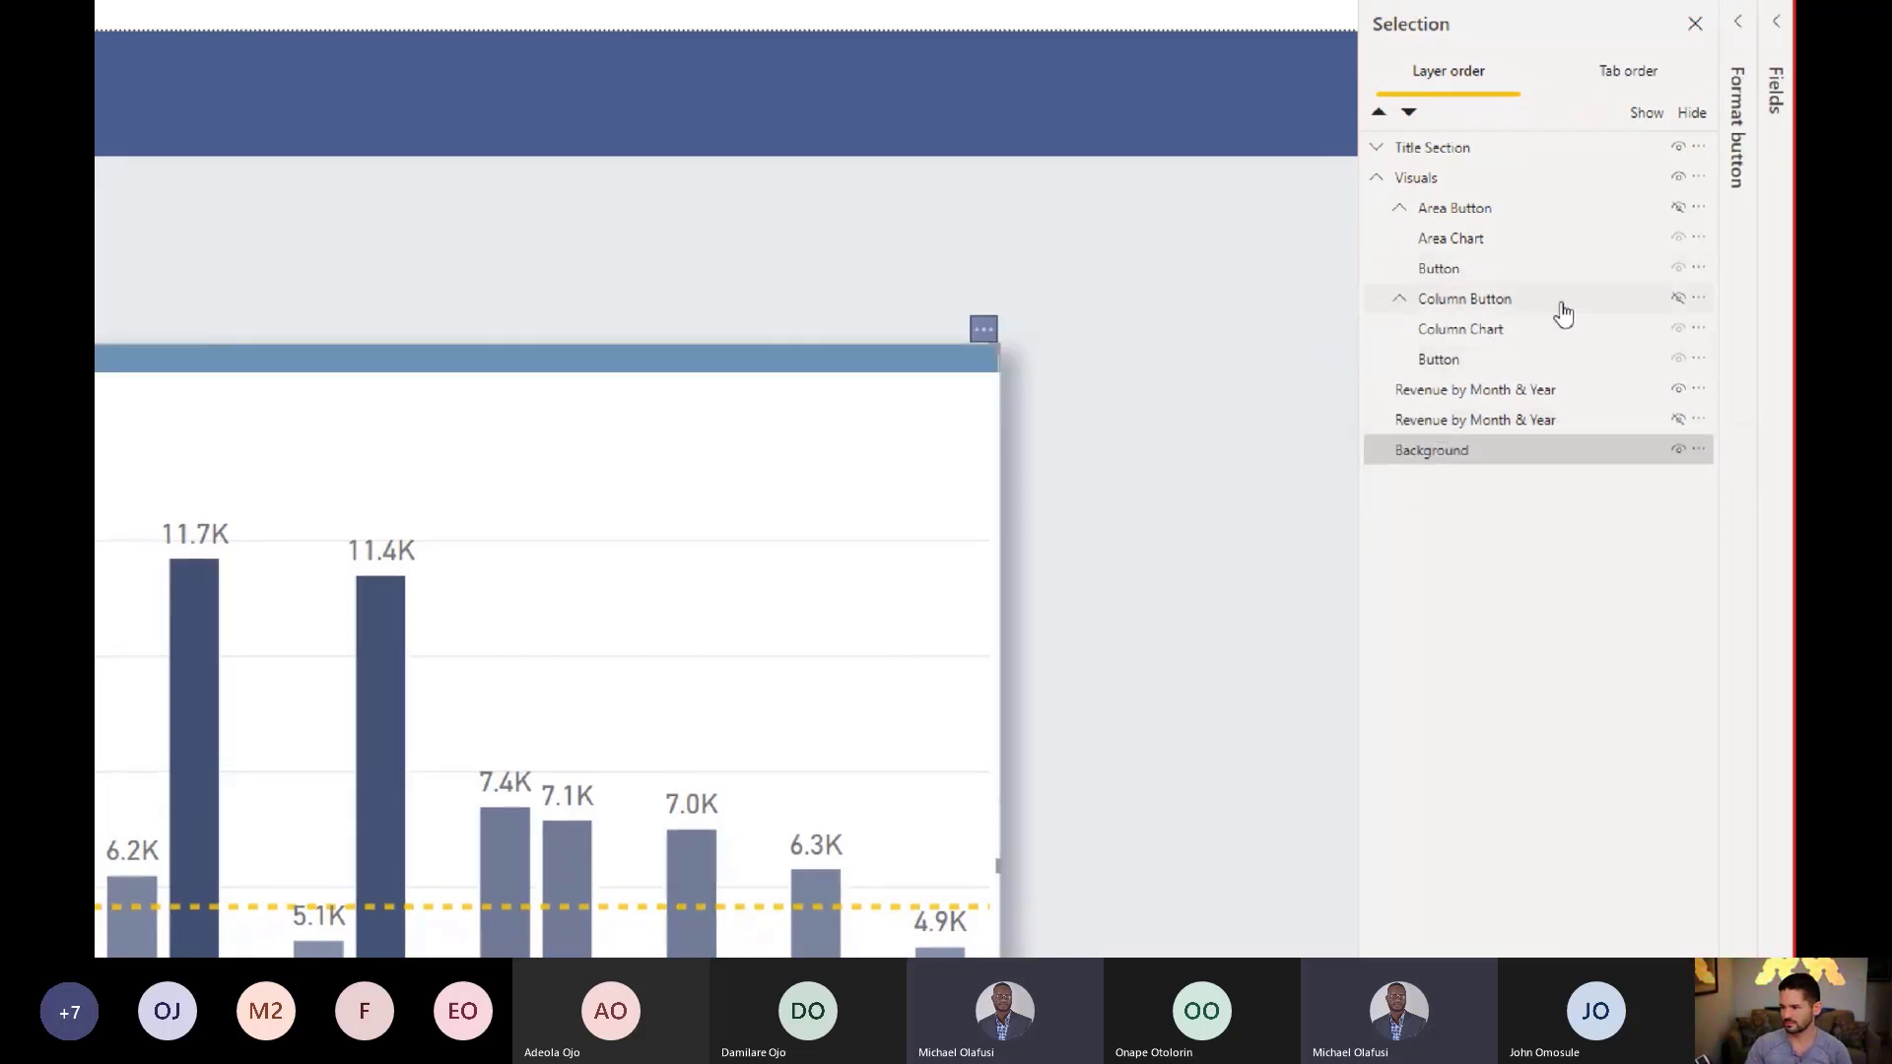
click(1398, 298)
click(1193, 239)
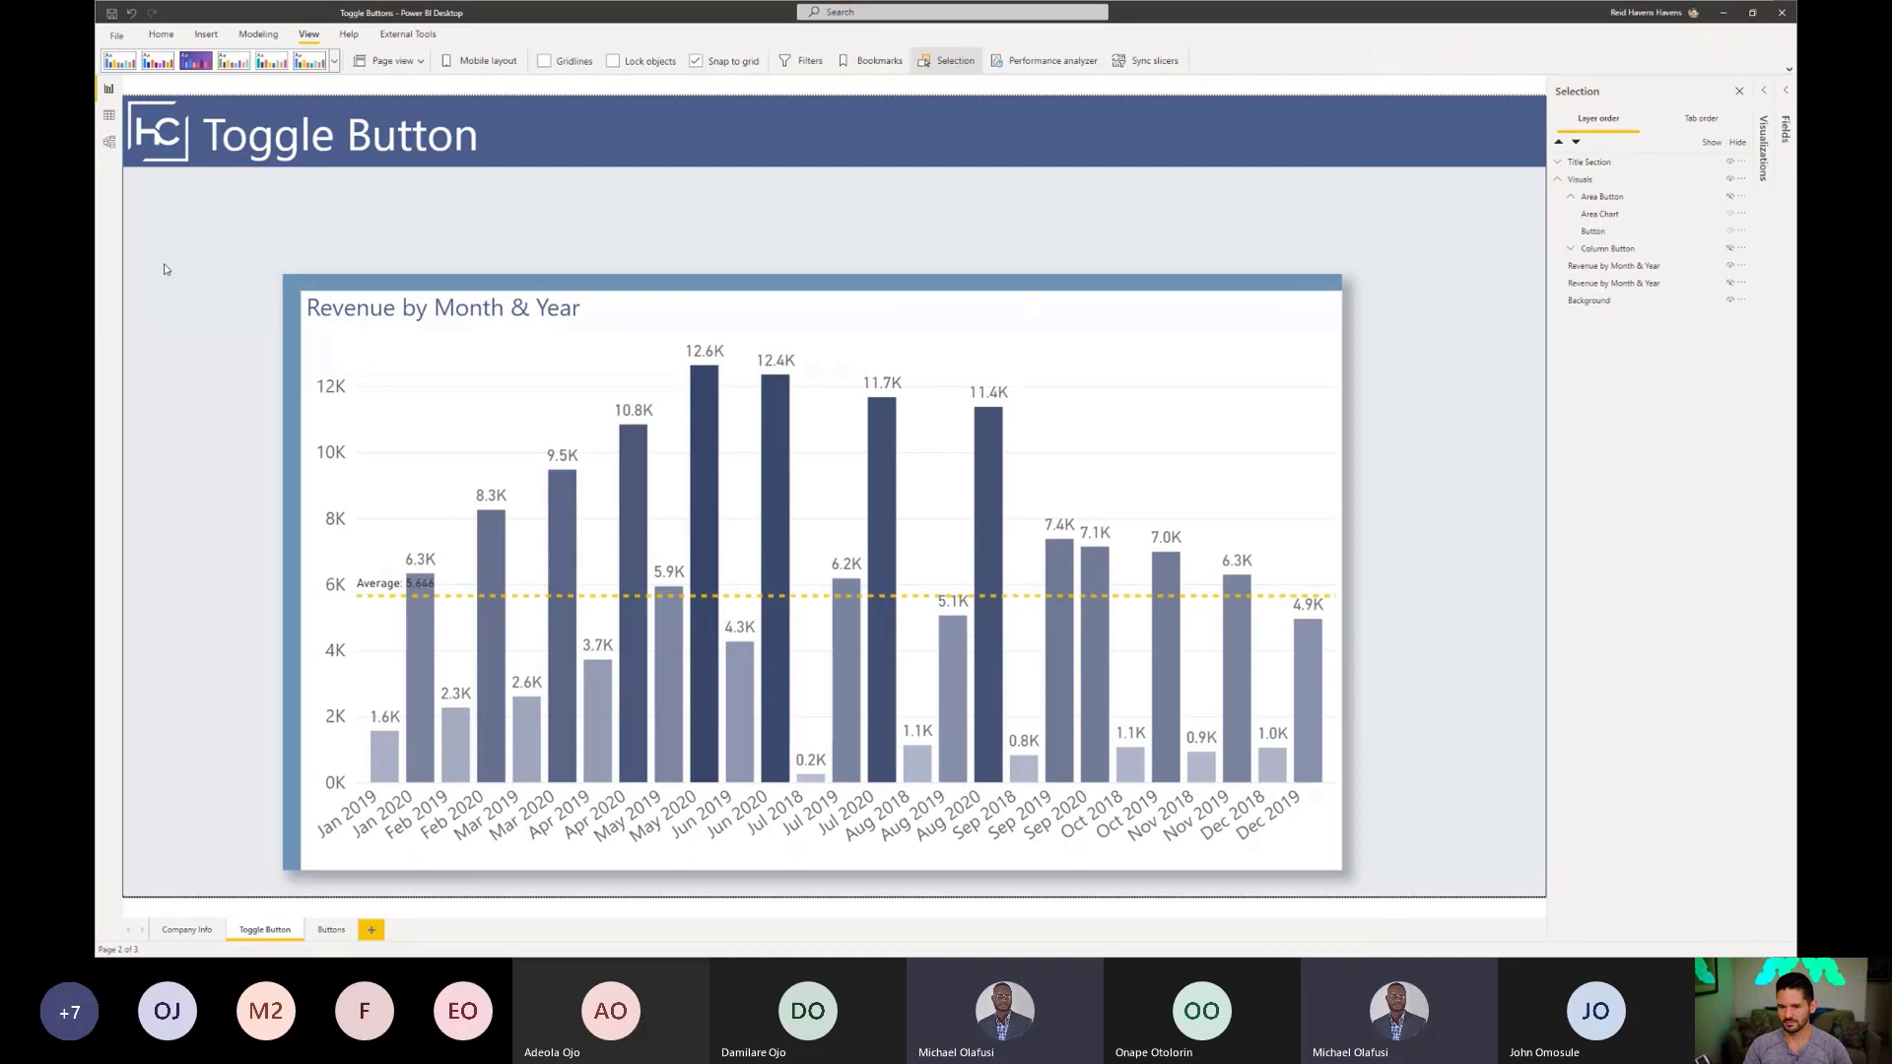
Step: Undo the recent Background layer moves and Column Button visibility changes
click(131, 14)
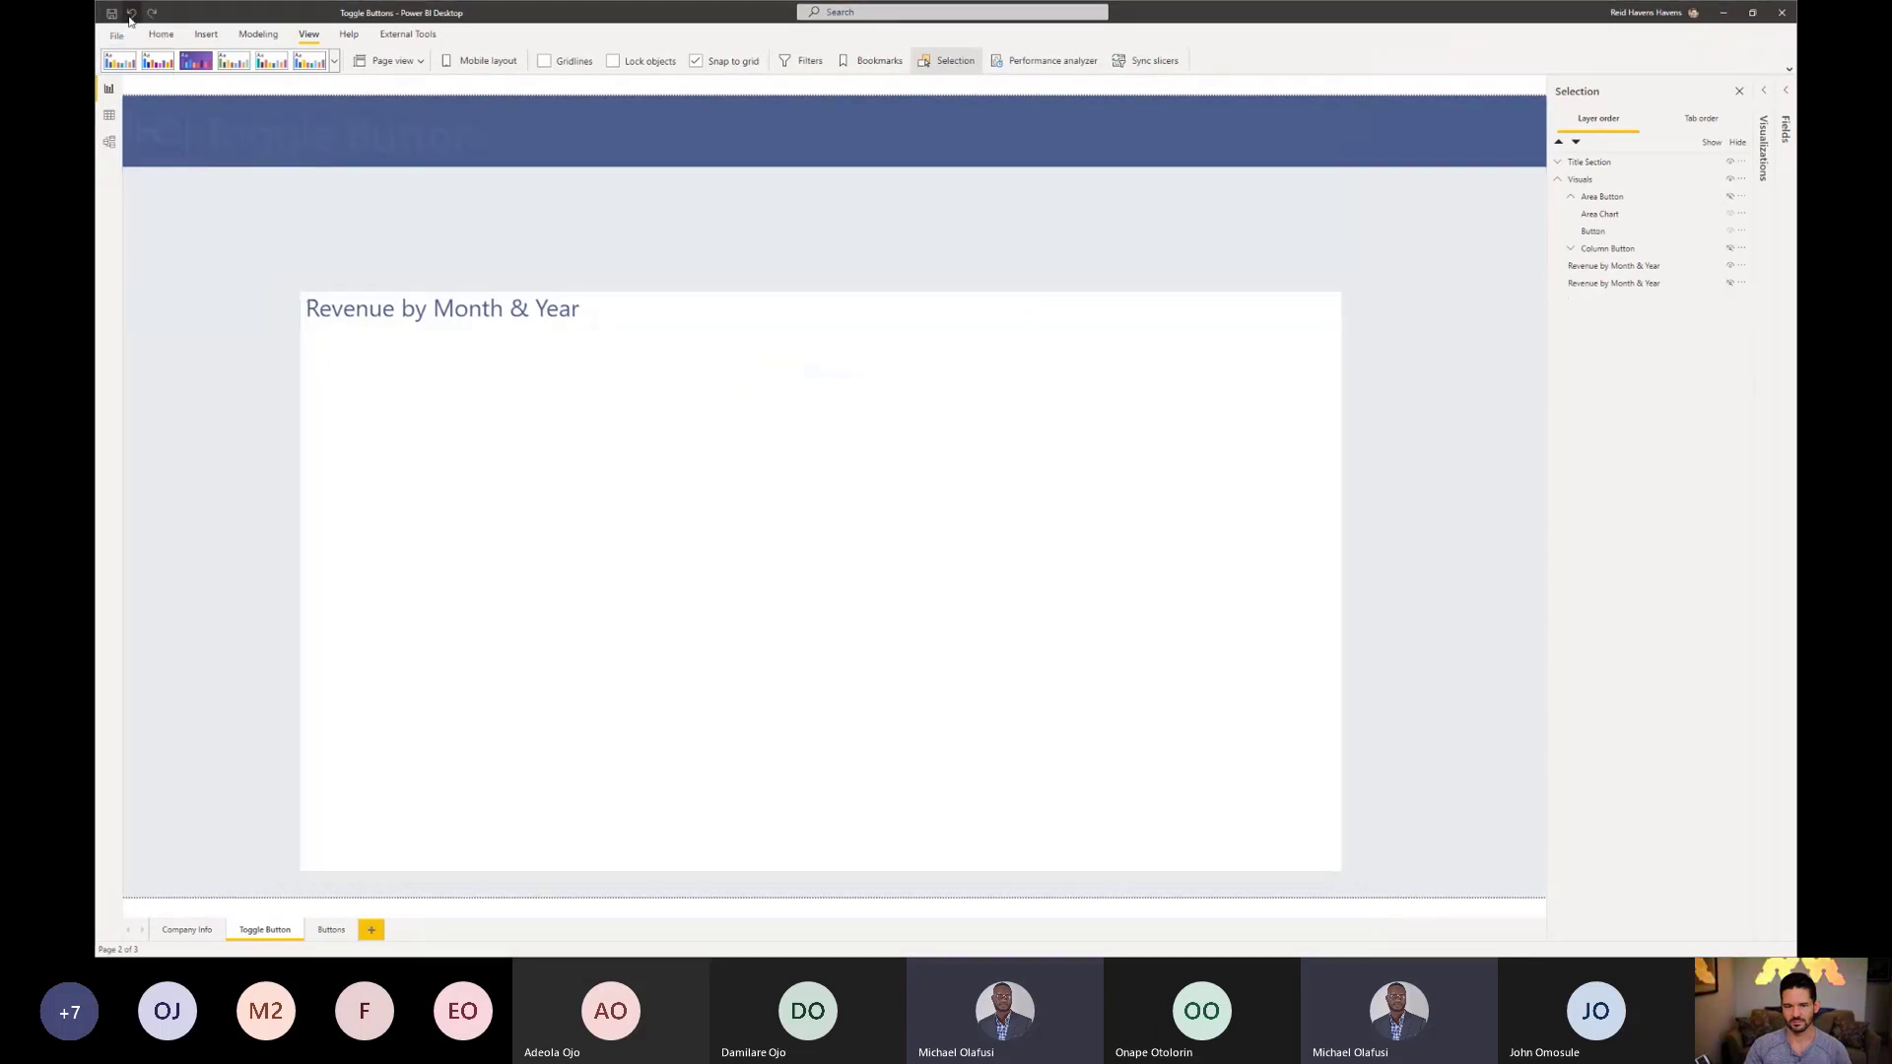
click(131, 14)
click(131, 14)
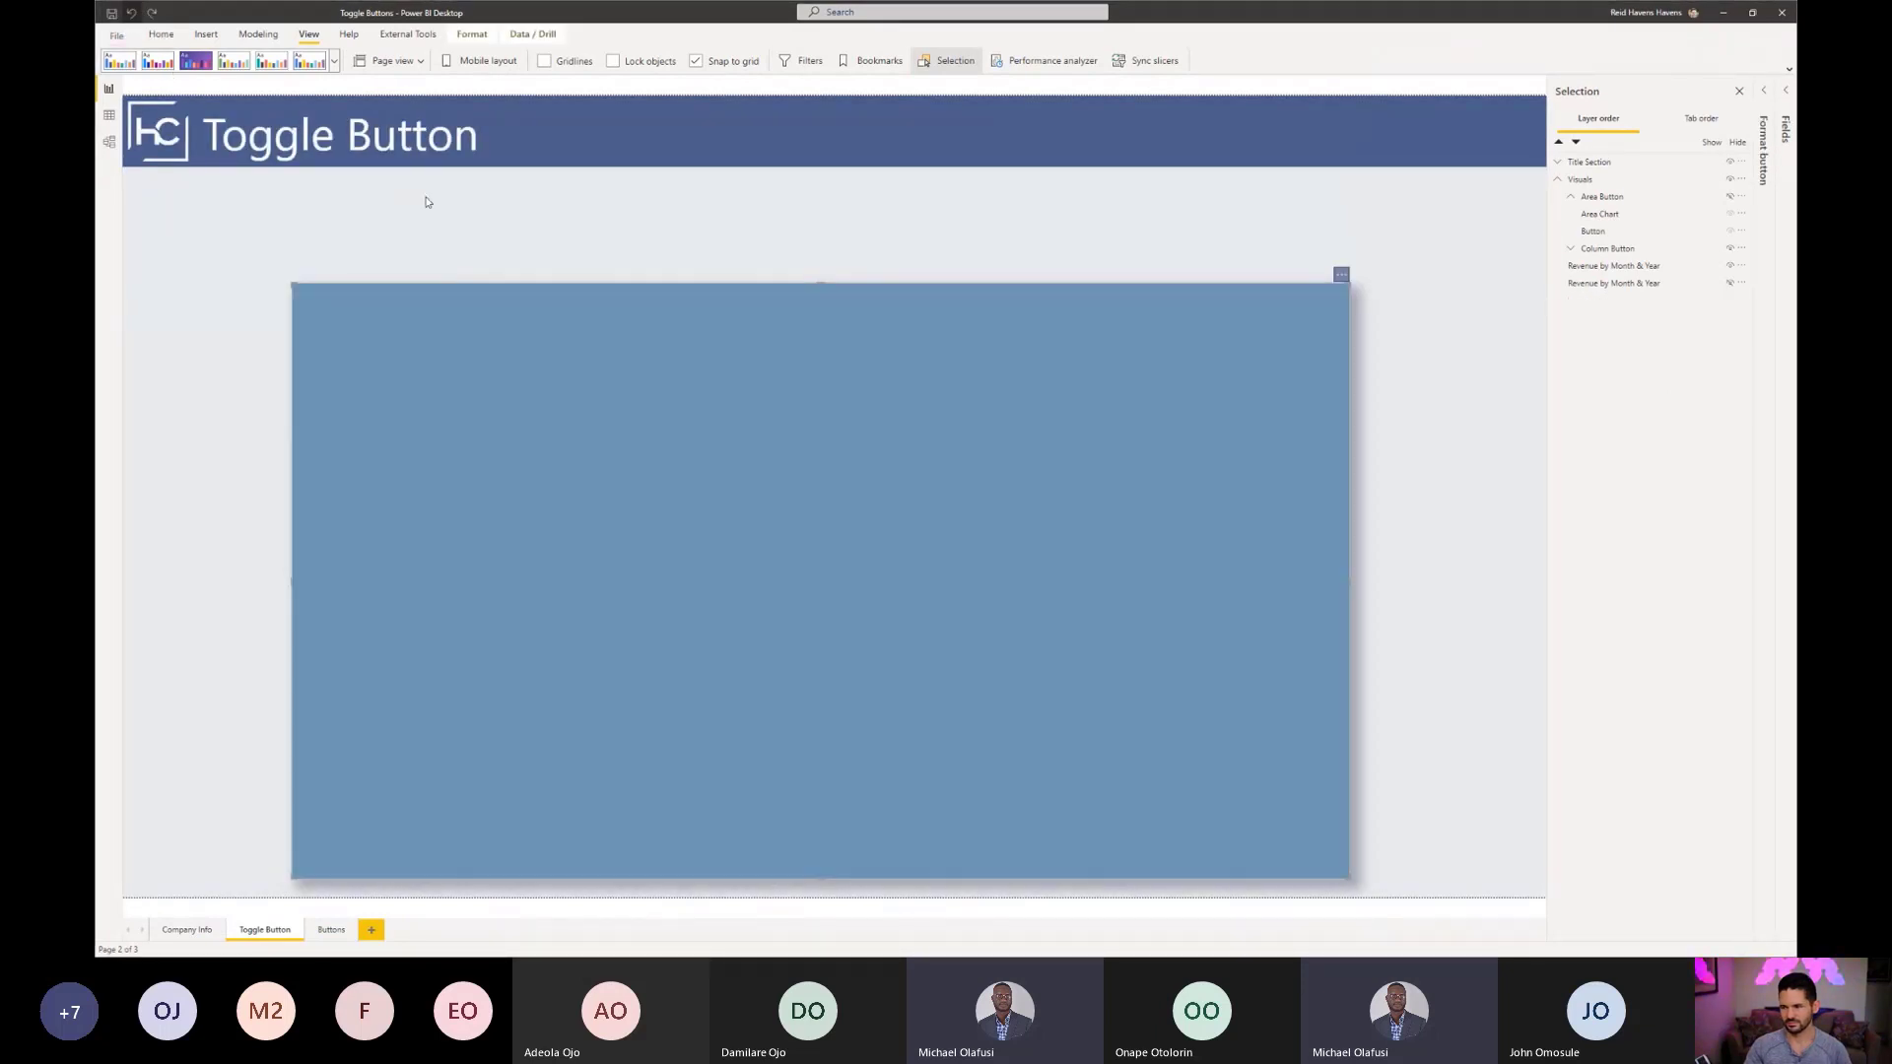
click(132, 14)
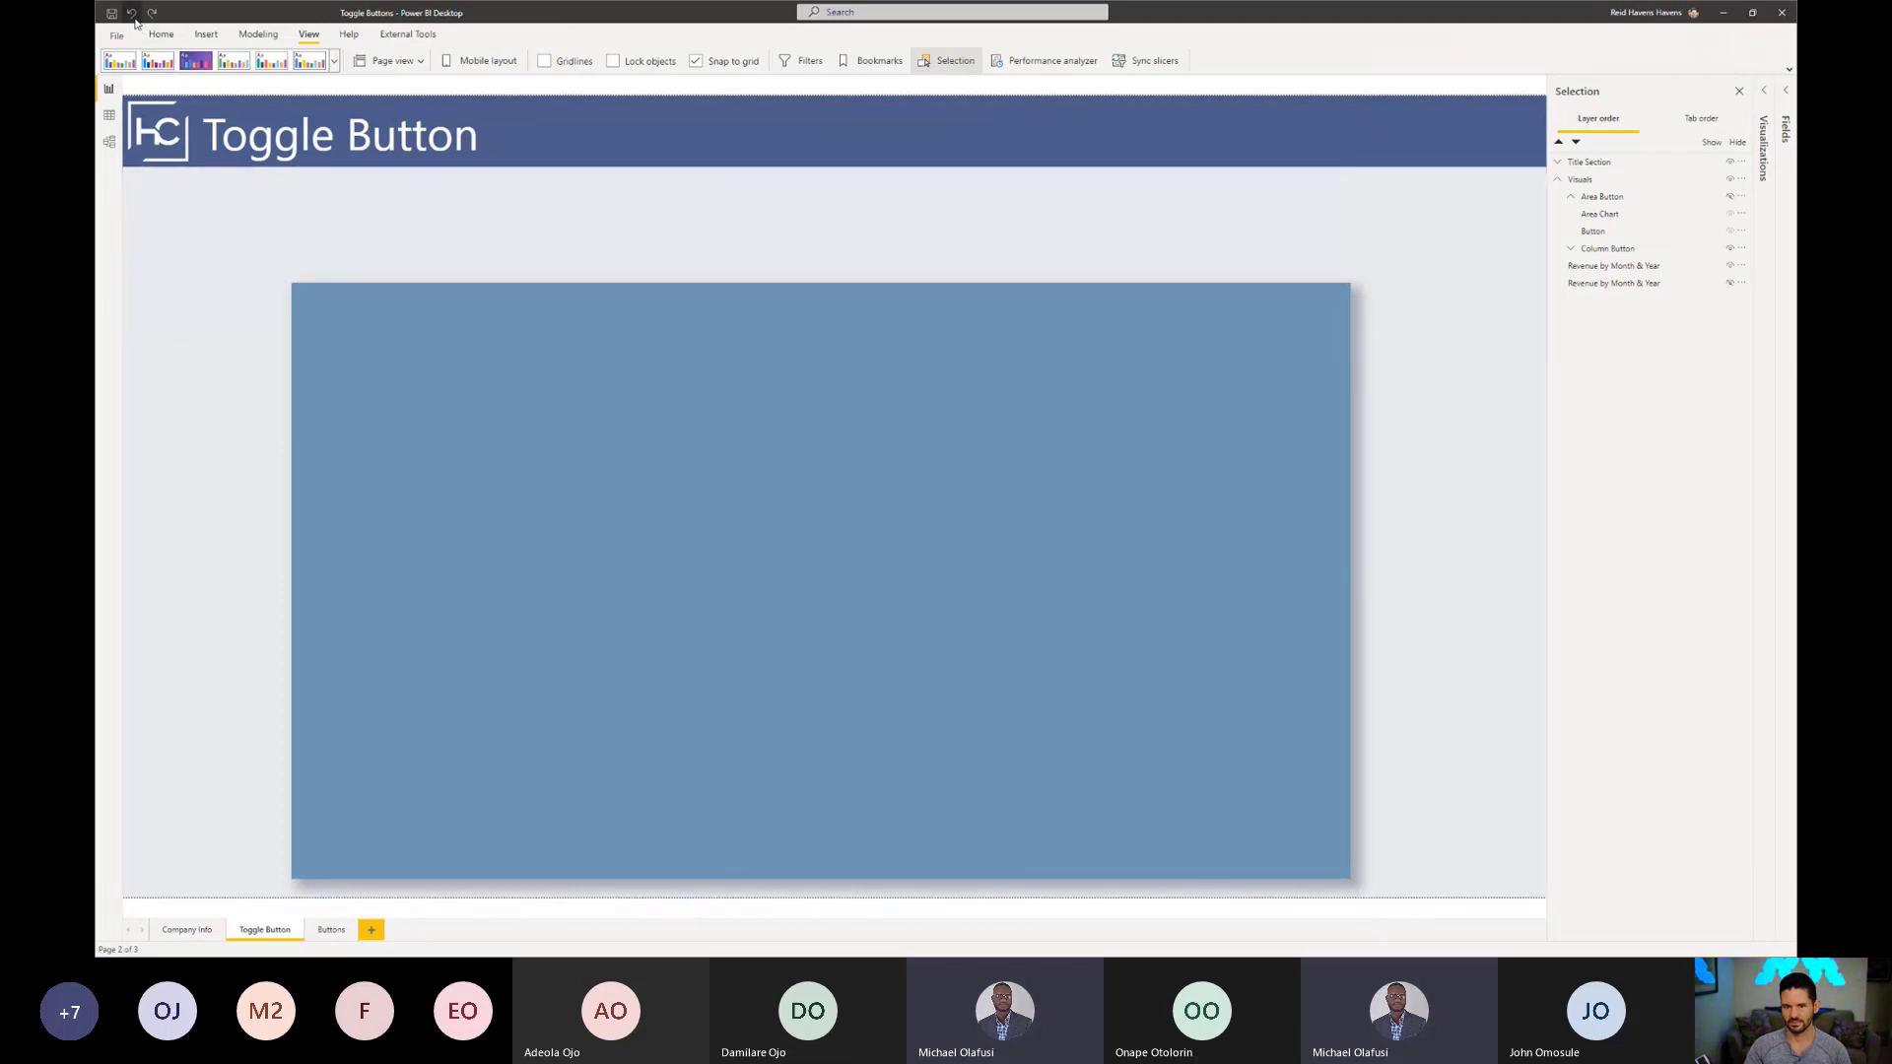
click(135, 19)
click(135, 18)
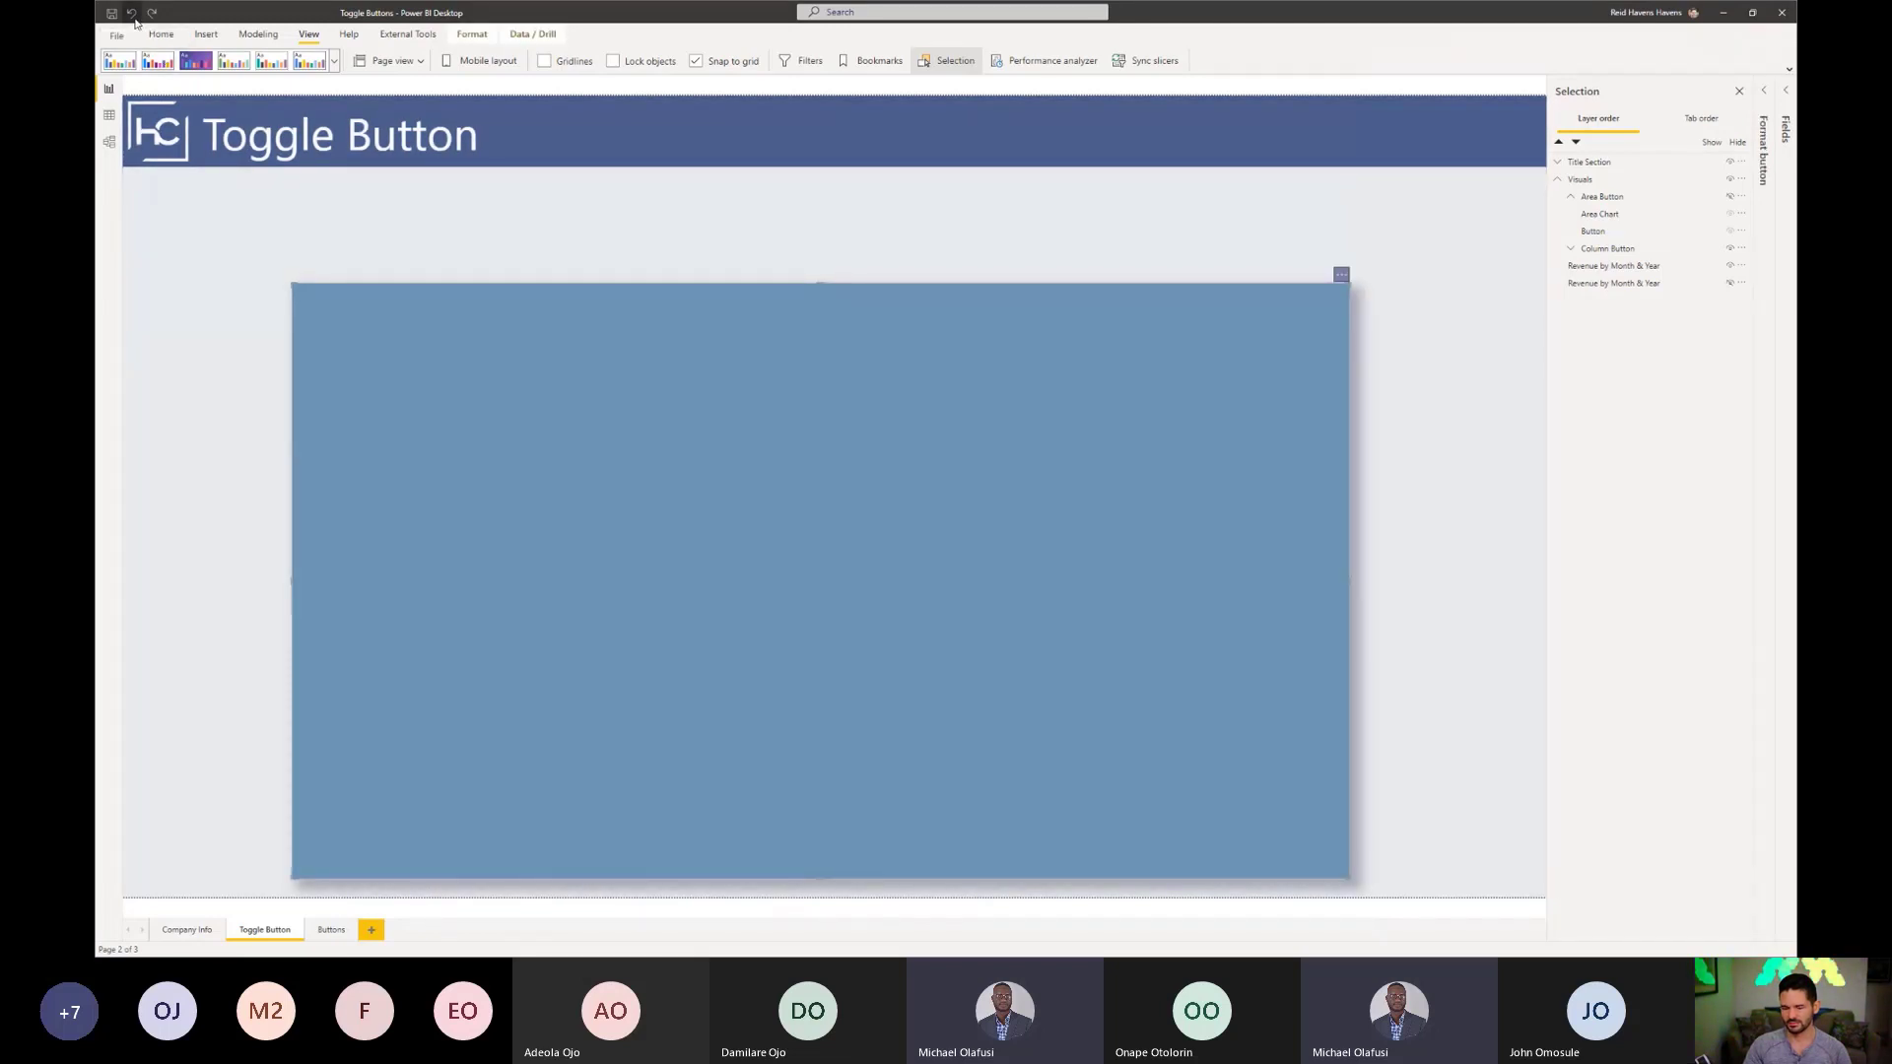
click(135, 18)
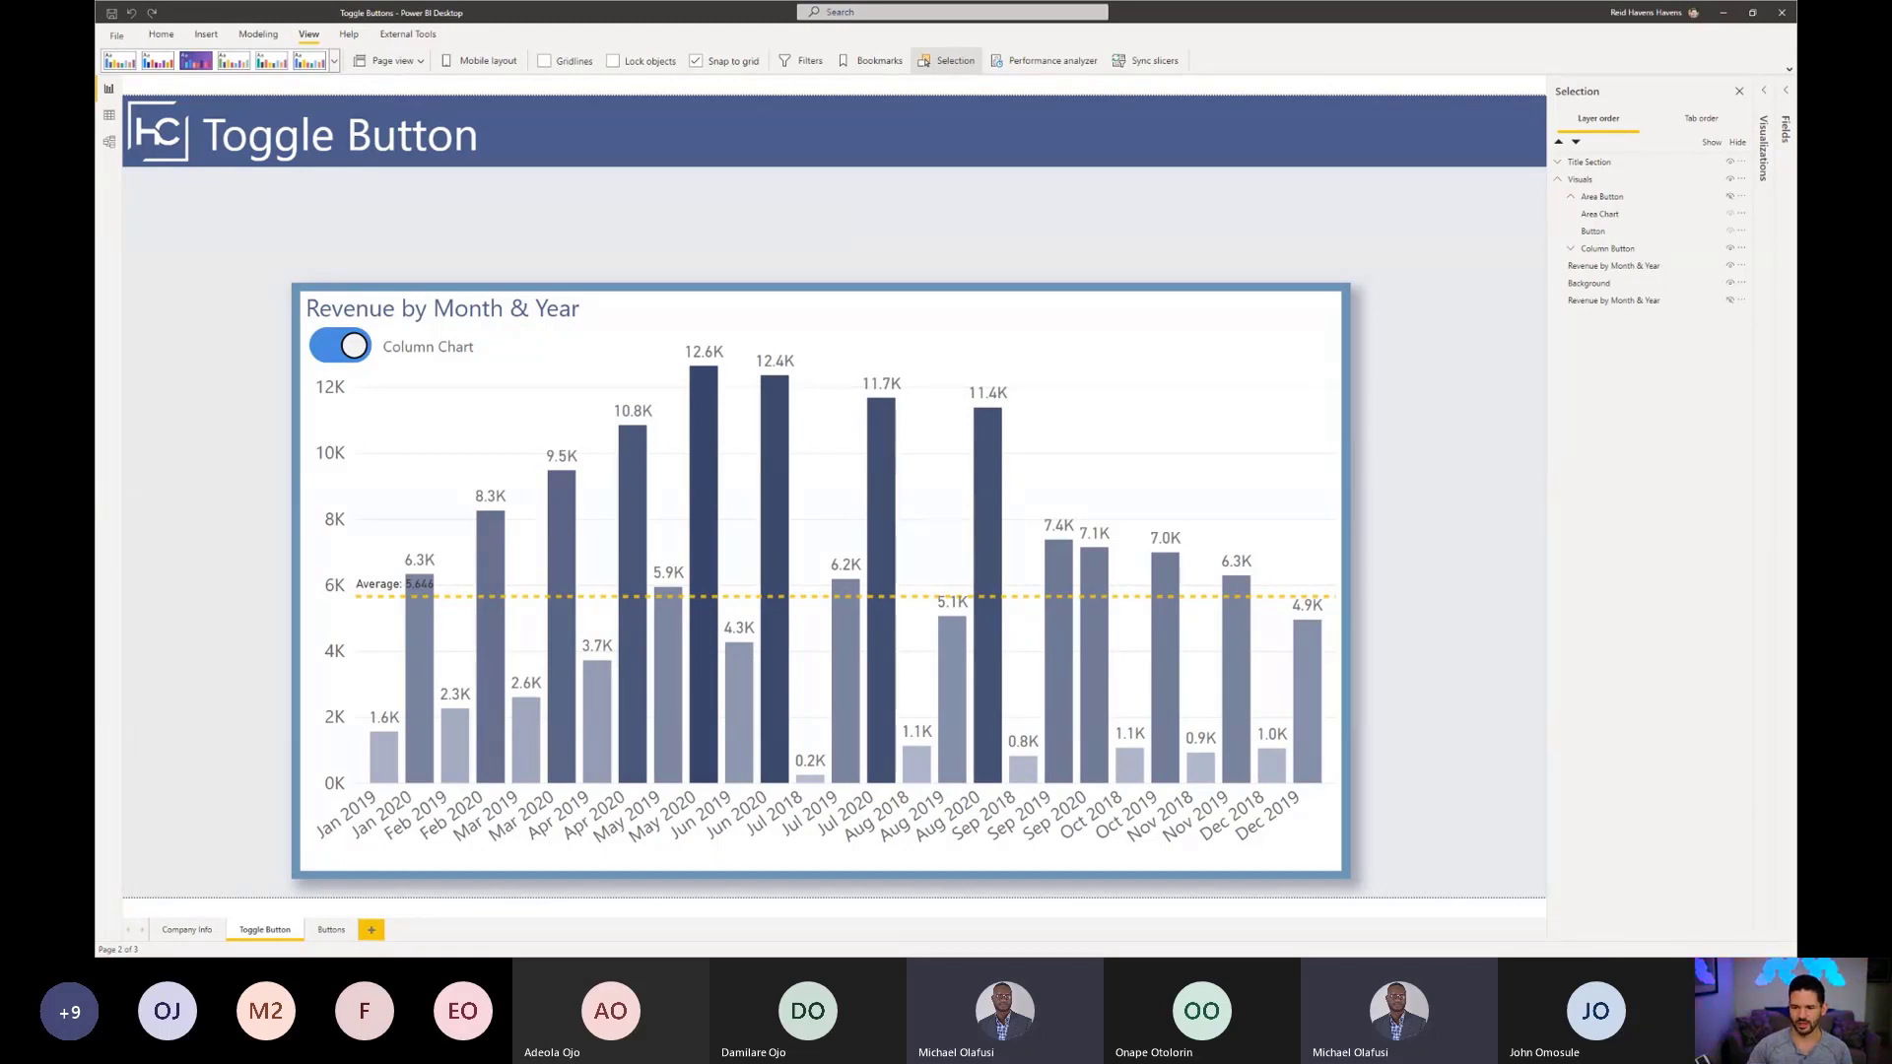
Step: Close the Toggle Buttons report without saving the changes
click(210, 766)
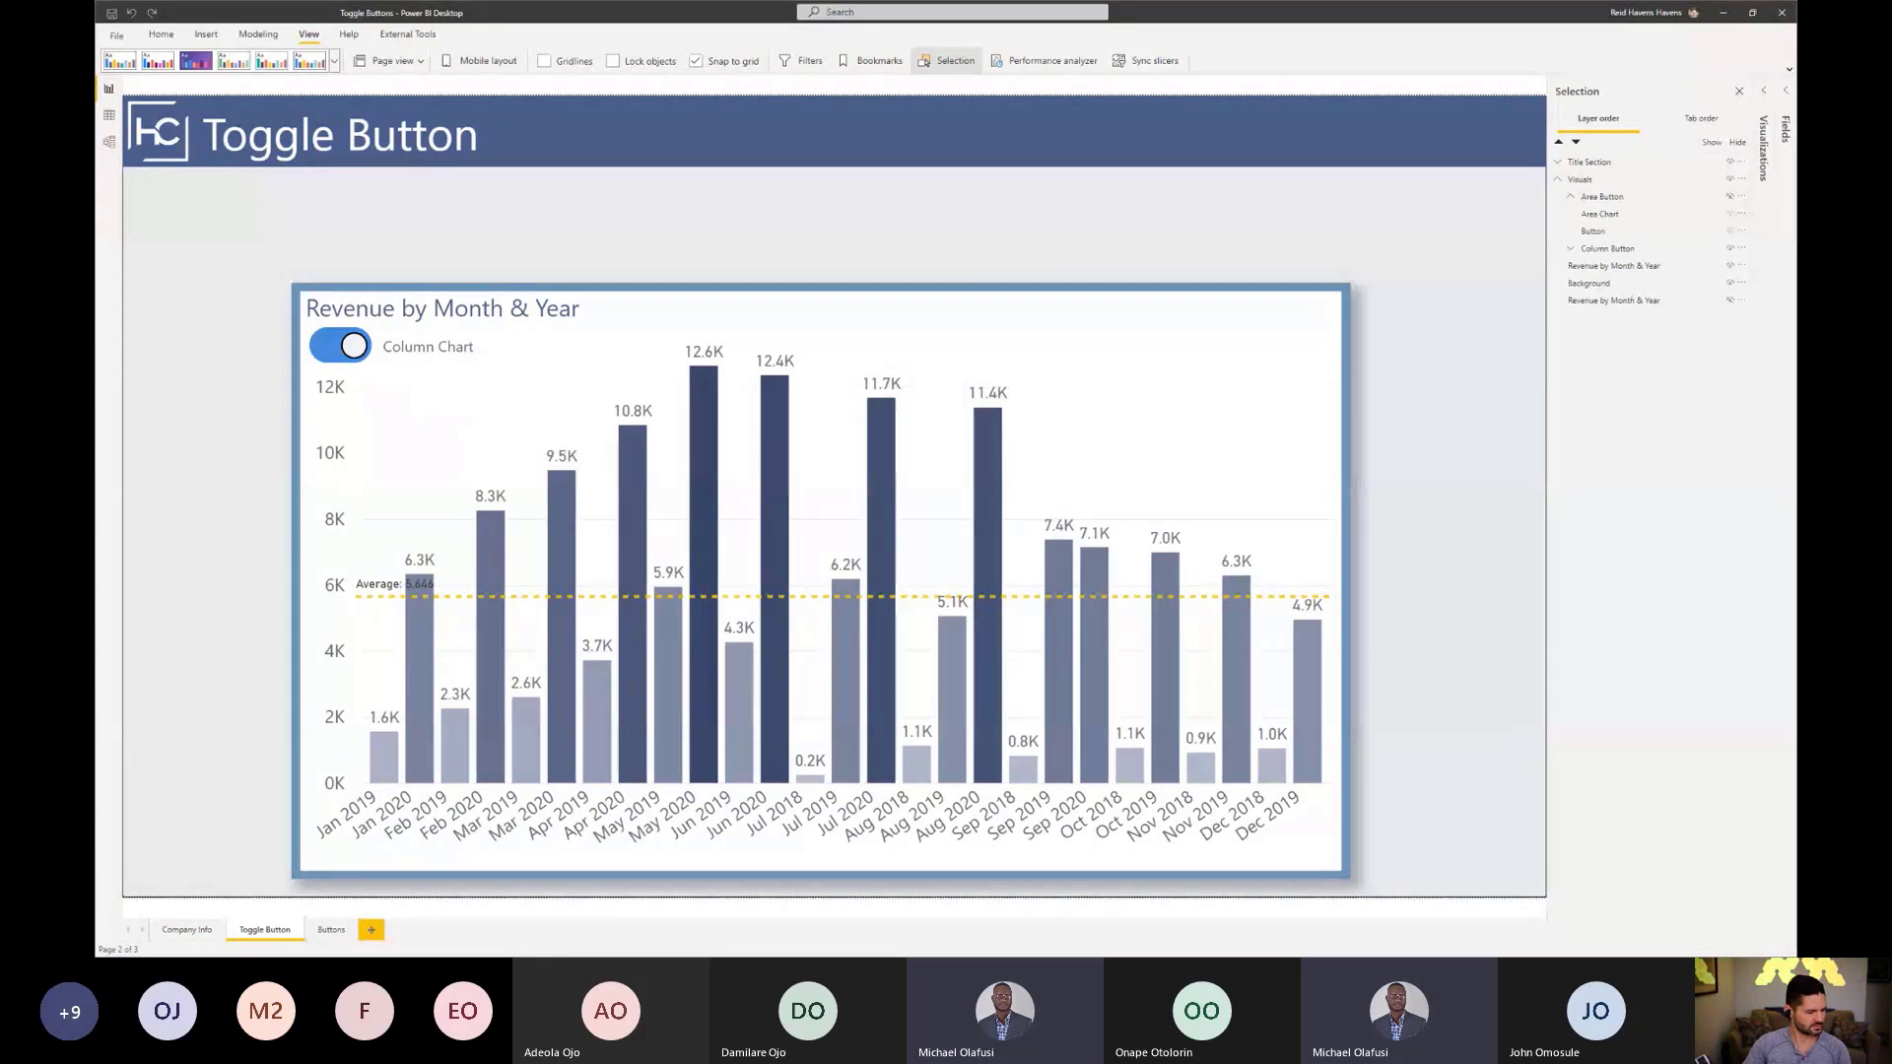
click(1780, 14)
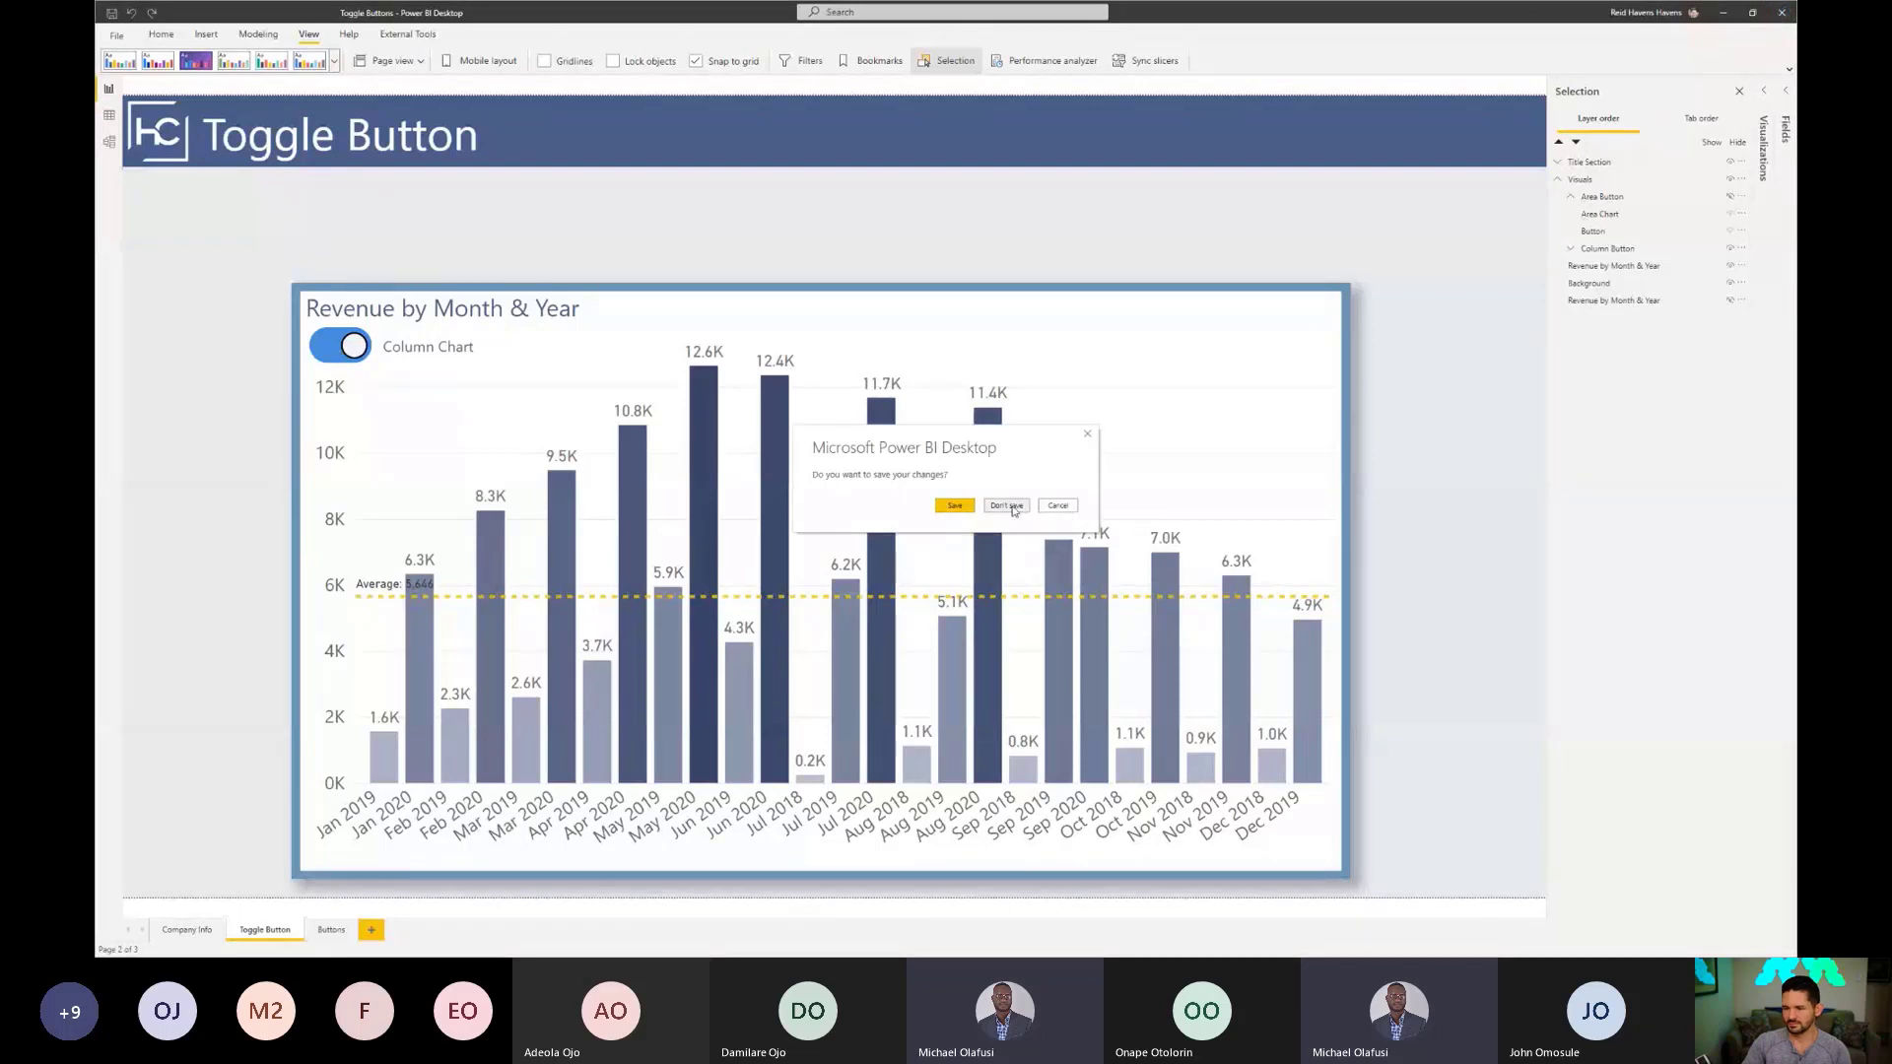
click(1008, 505)
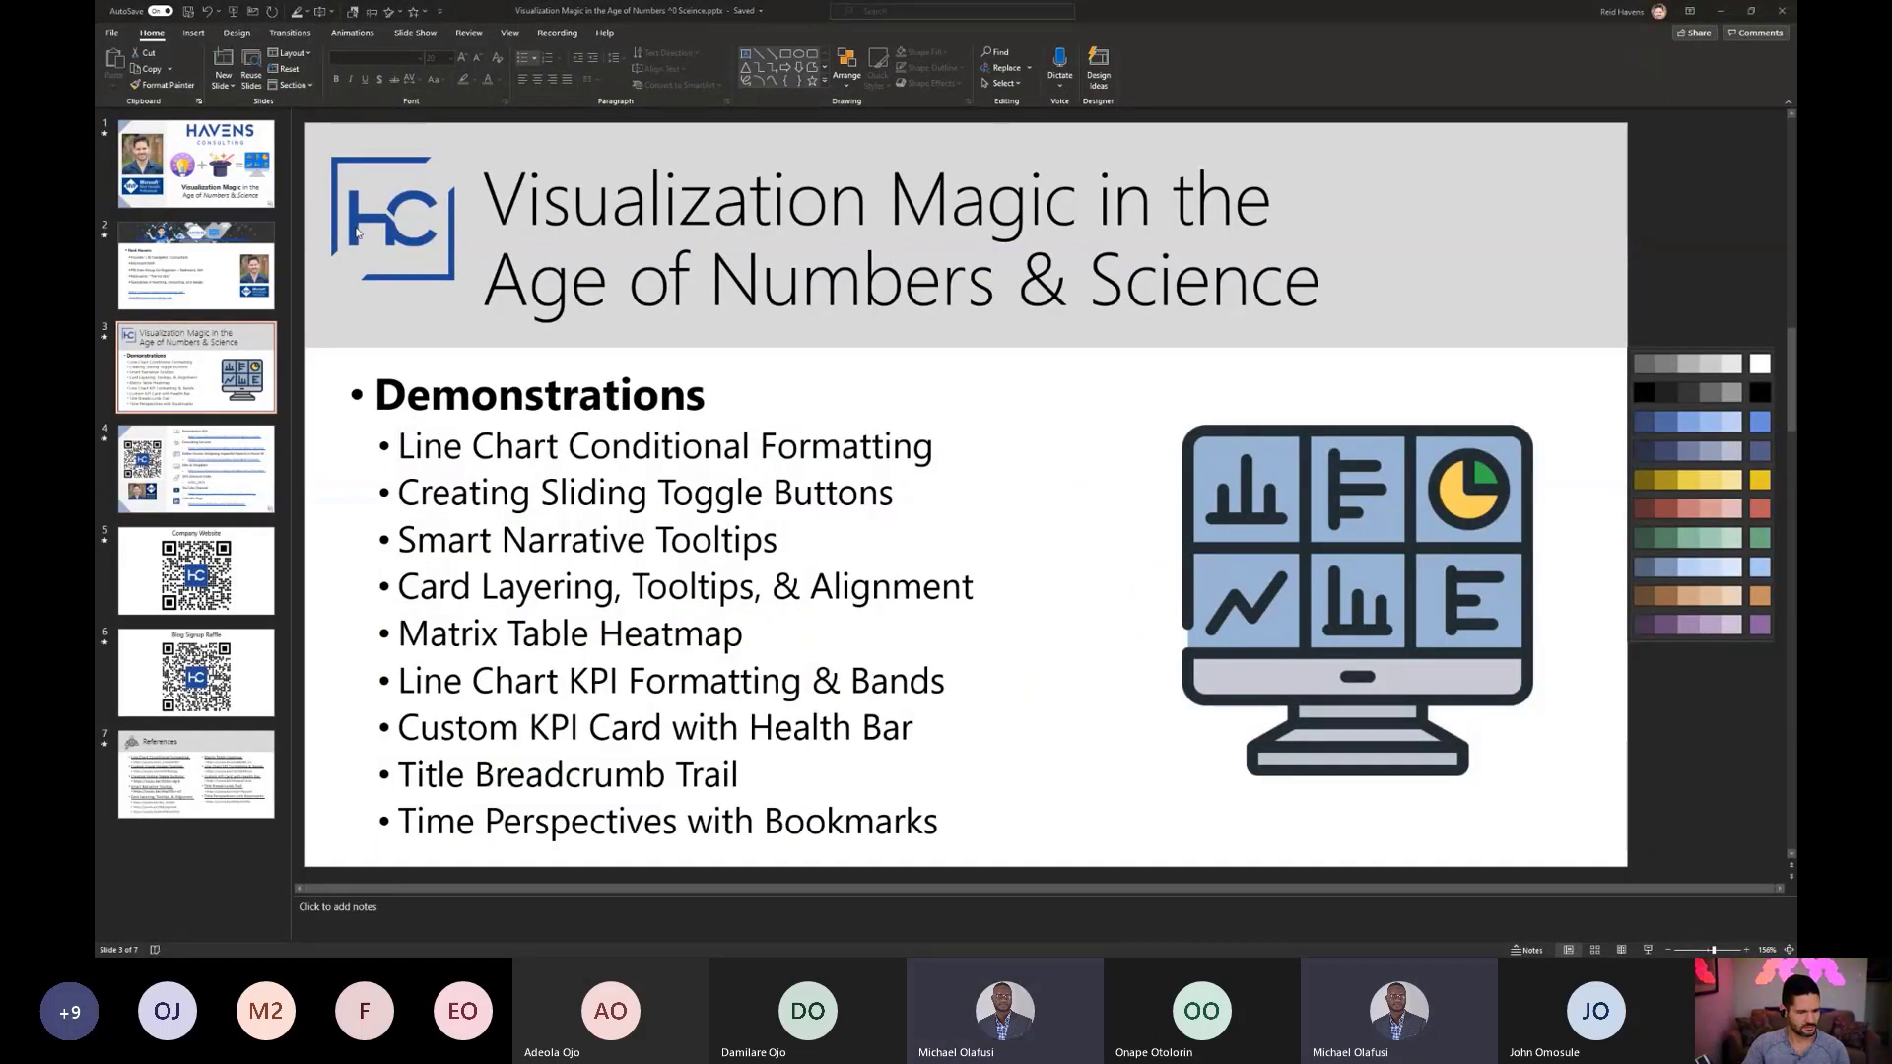
Step: Switch to the Narrative Visual Tooltip report in Power BI Desktop and examine the tooltips on the Contoso and Adventure Works bars
key(alt+Tab)
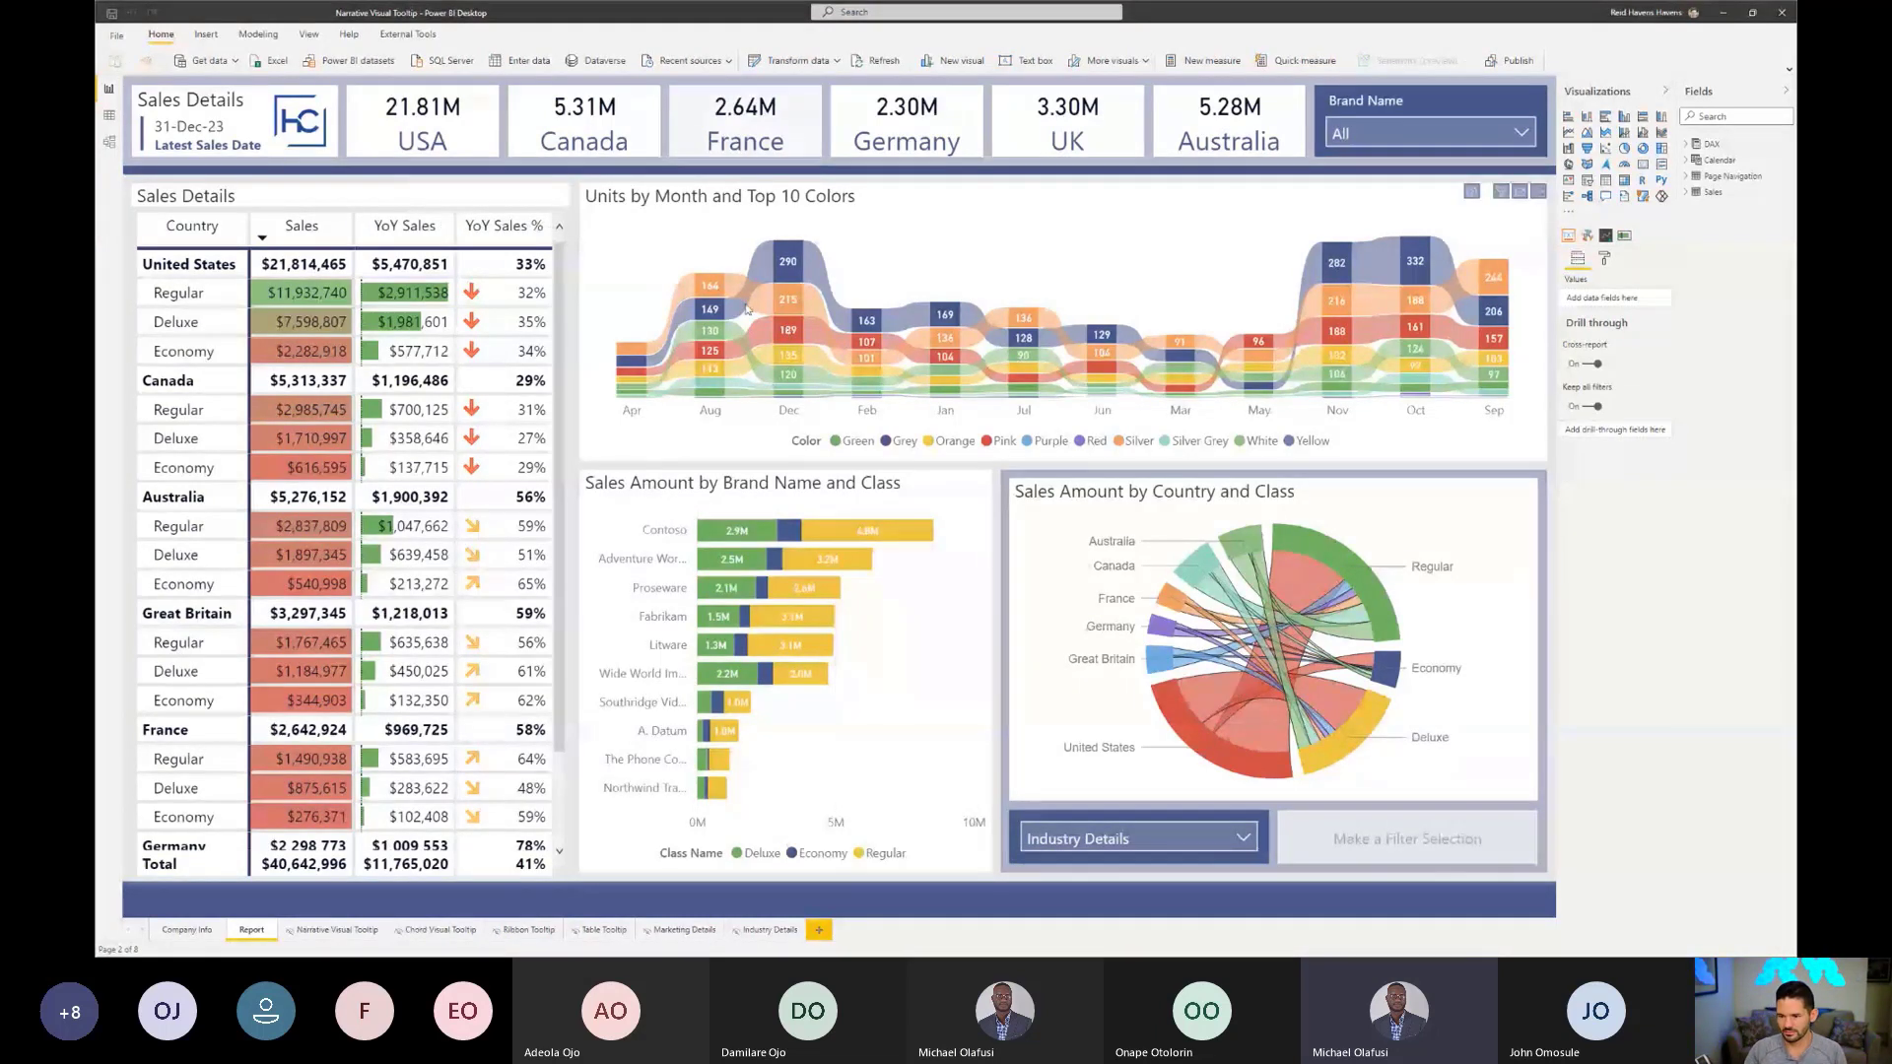
click(759, 533)
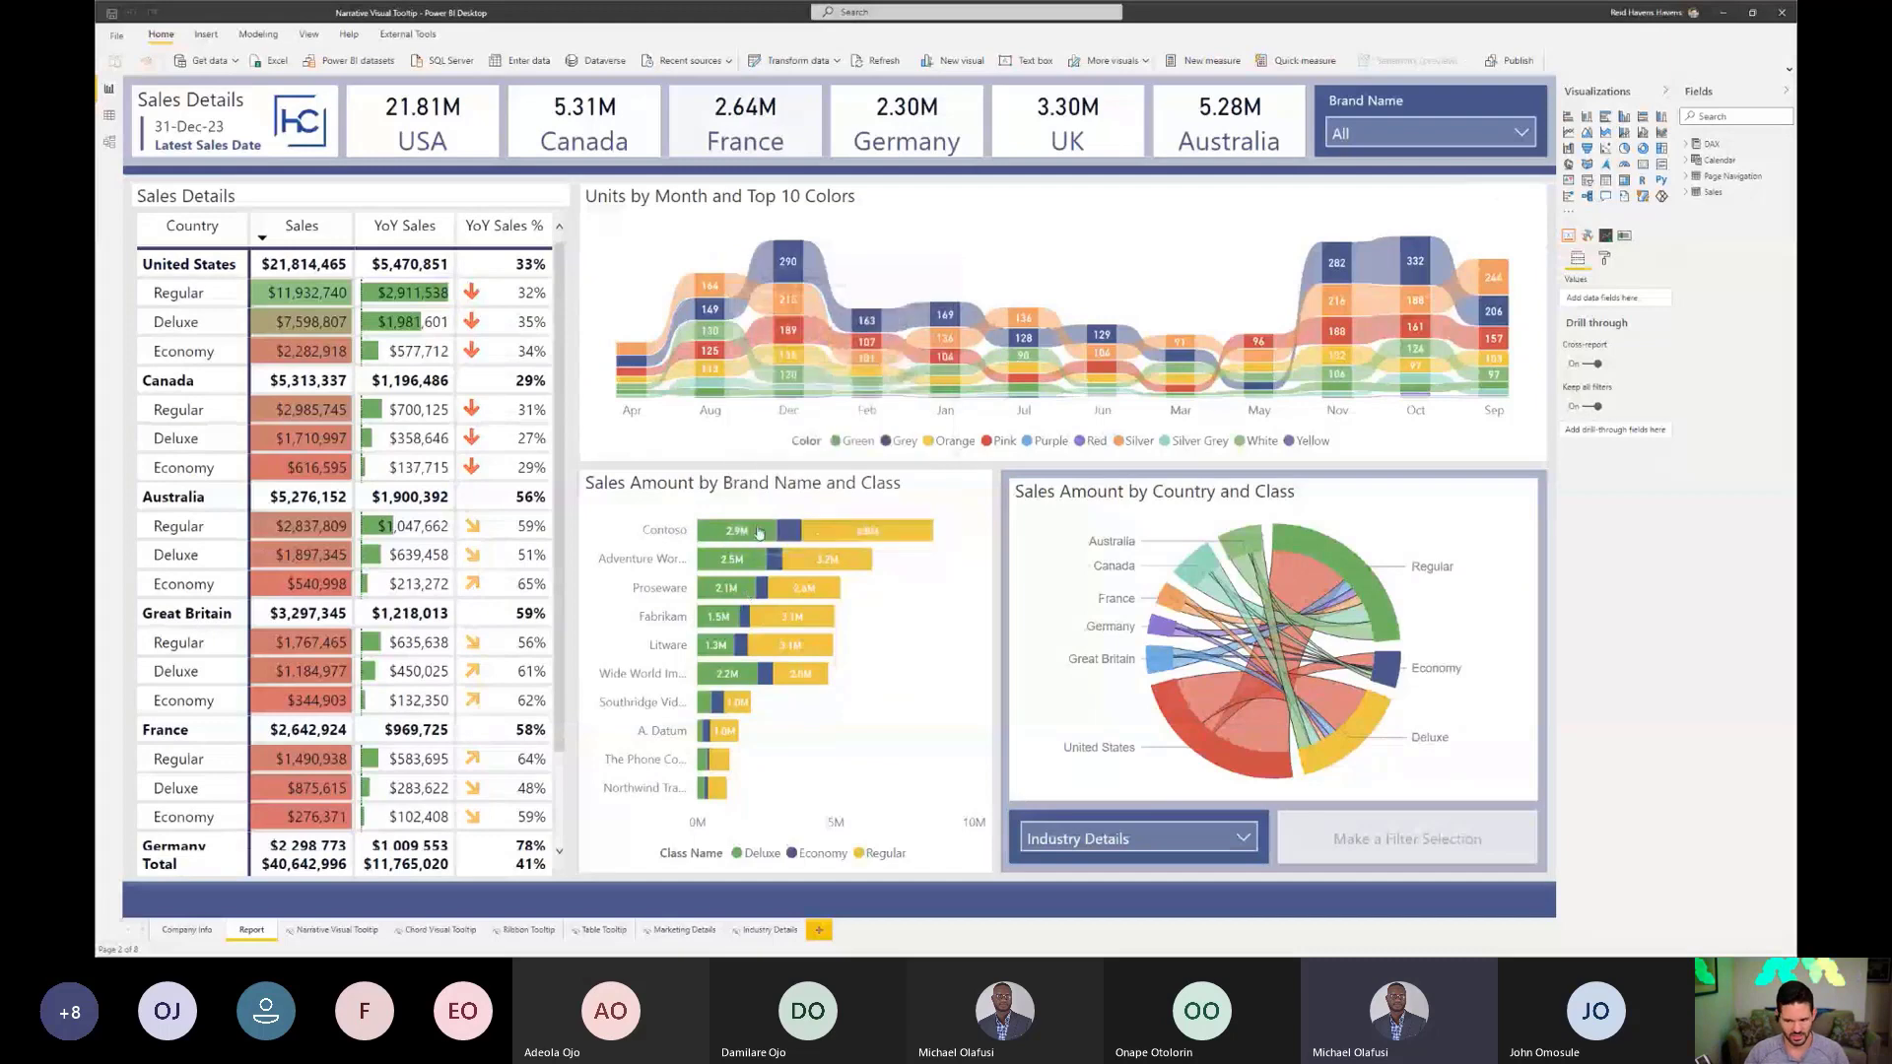
mouse_move(758, 532)
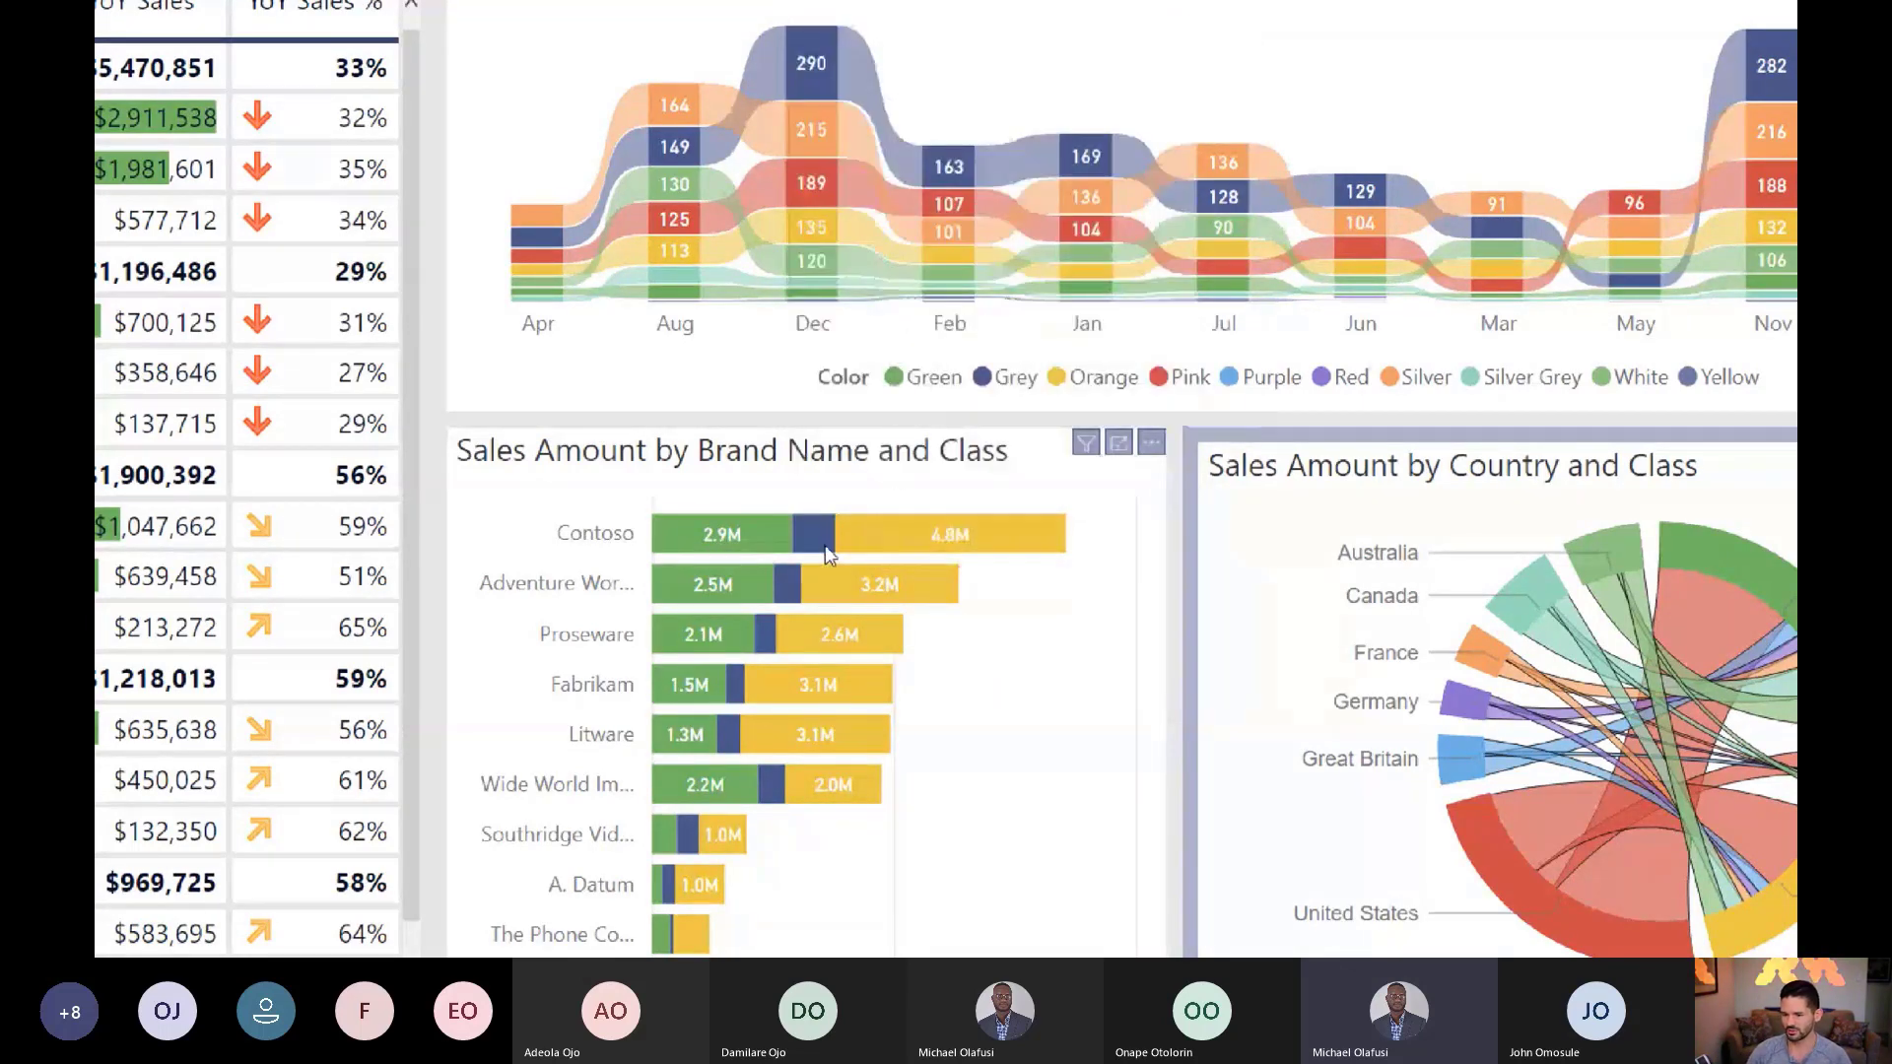
mouse_move(825, 552)
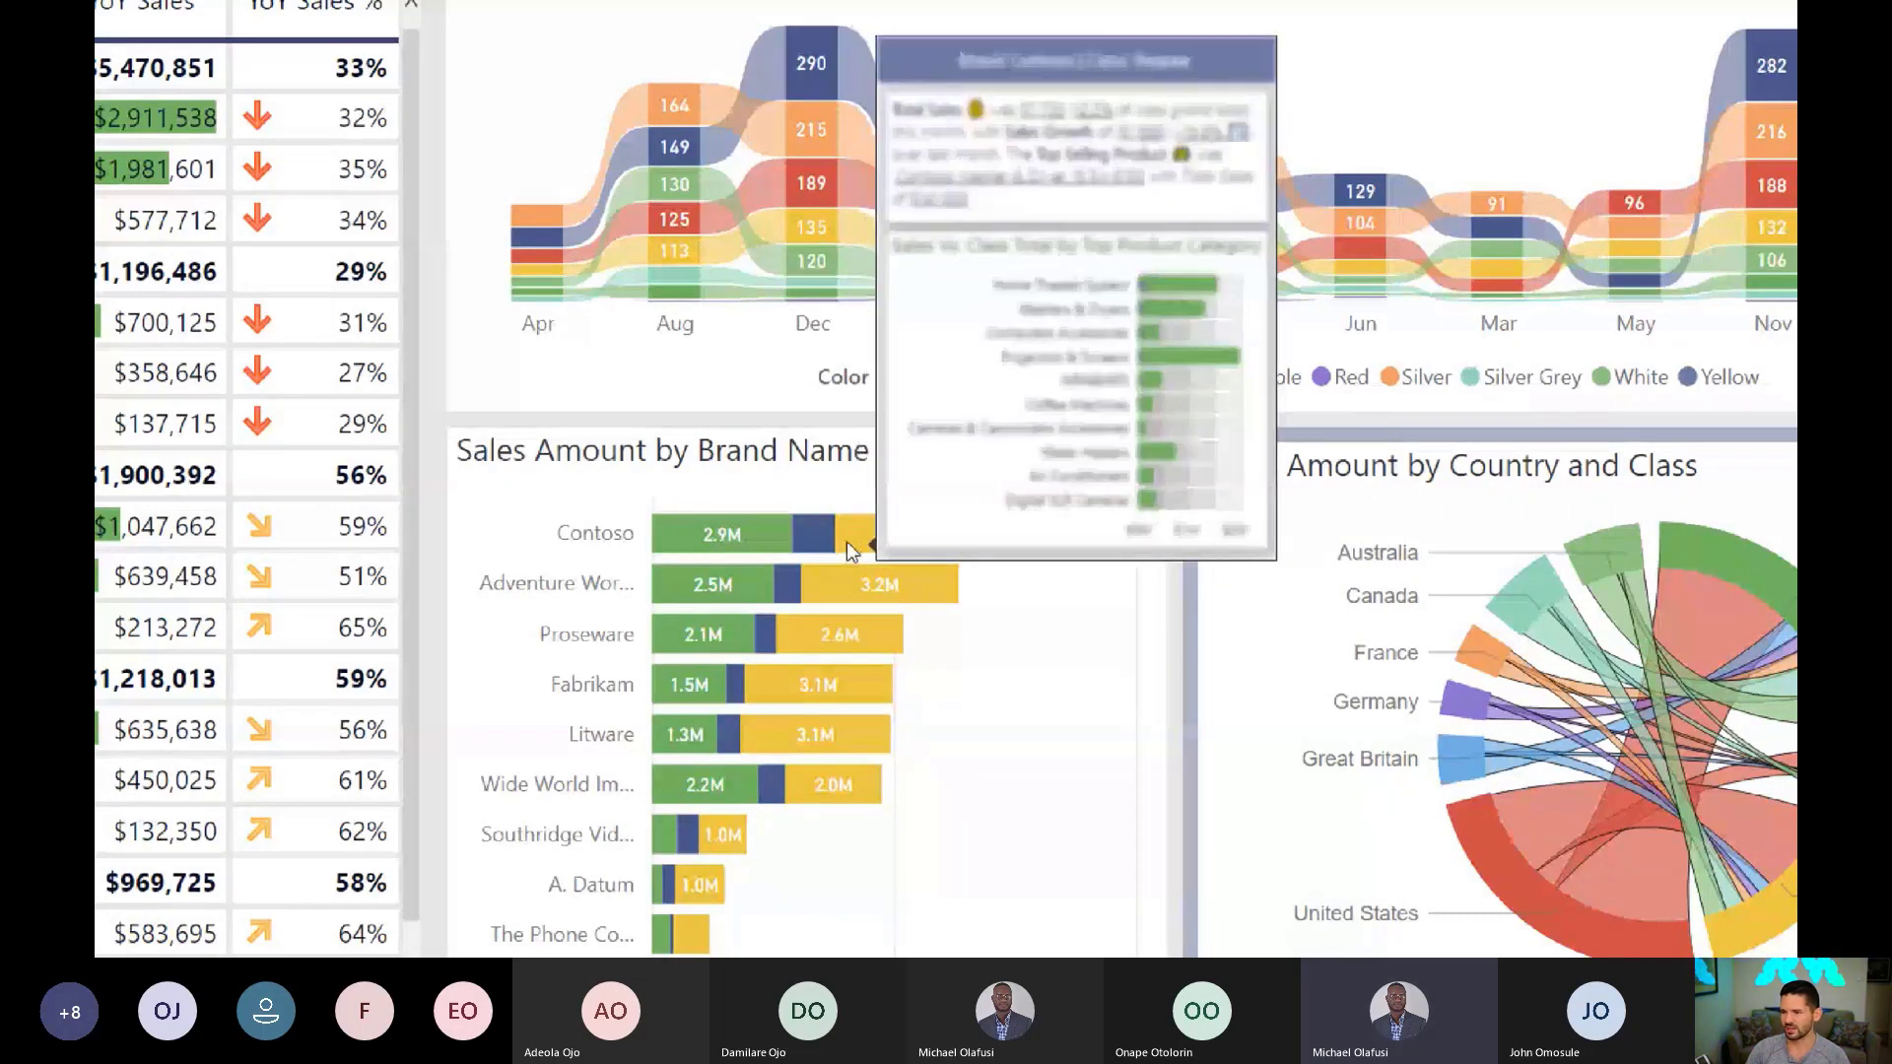
mouse_move(853, 601)
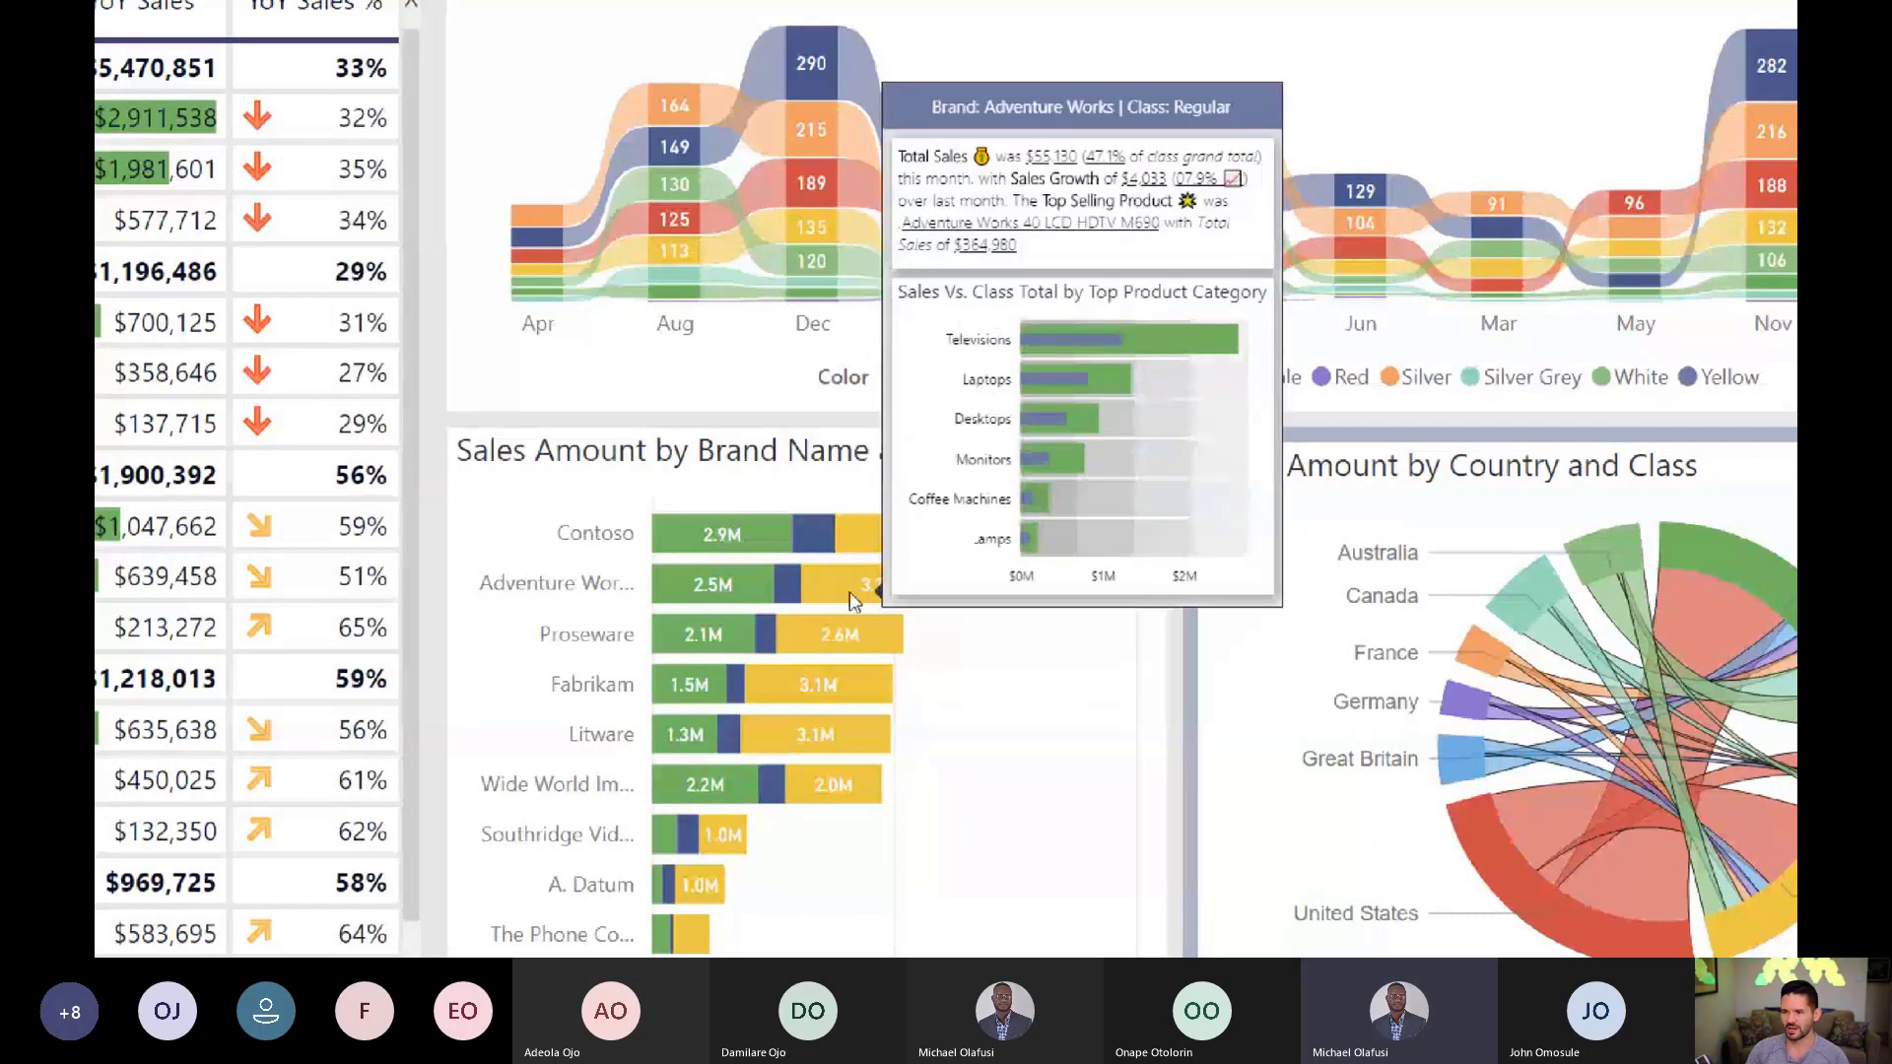
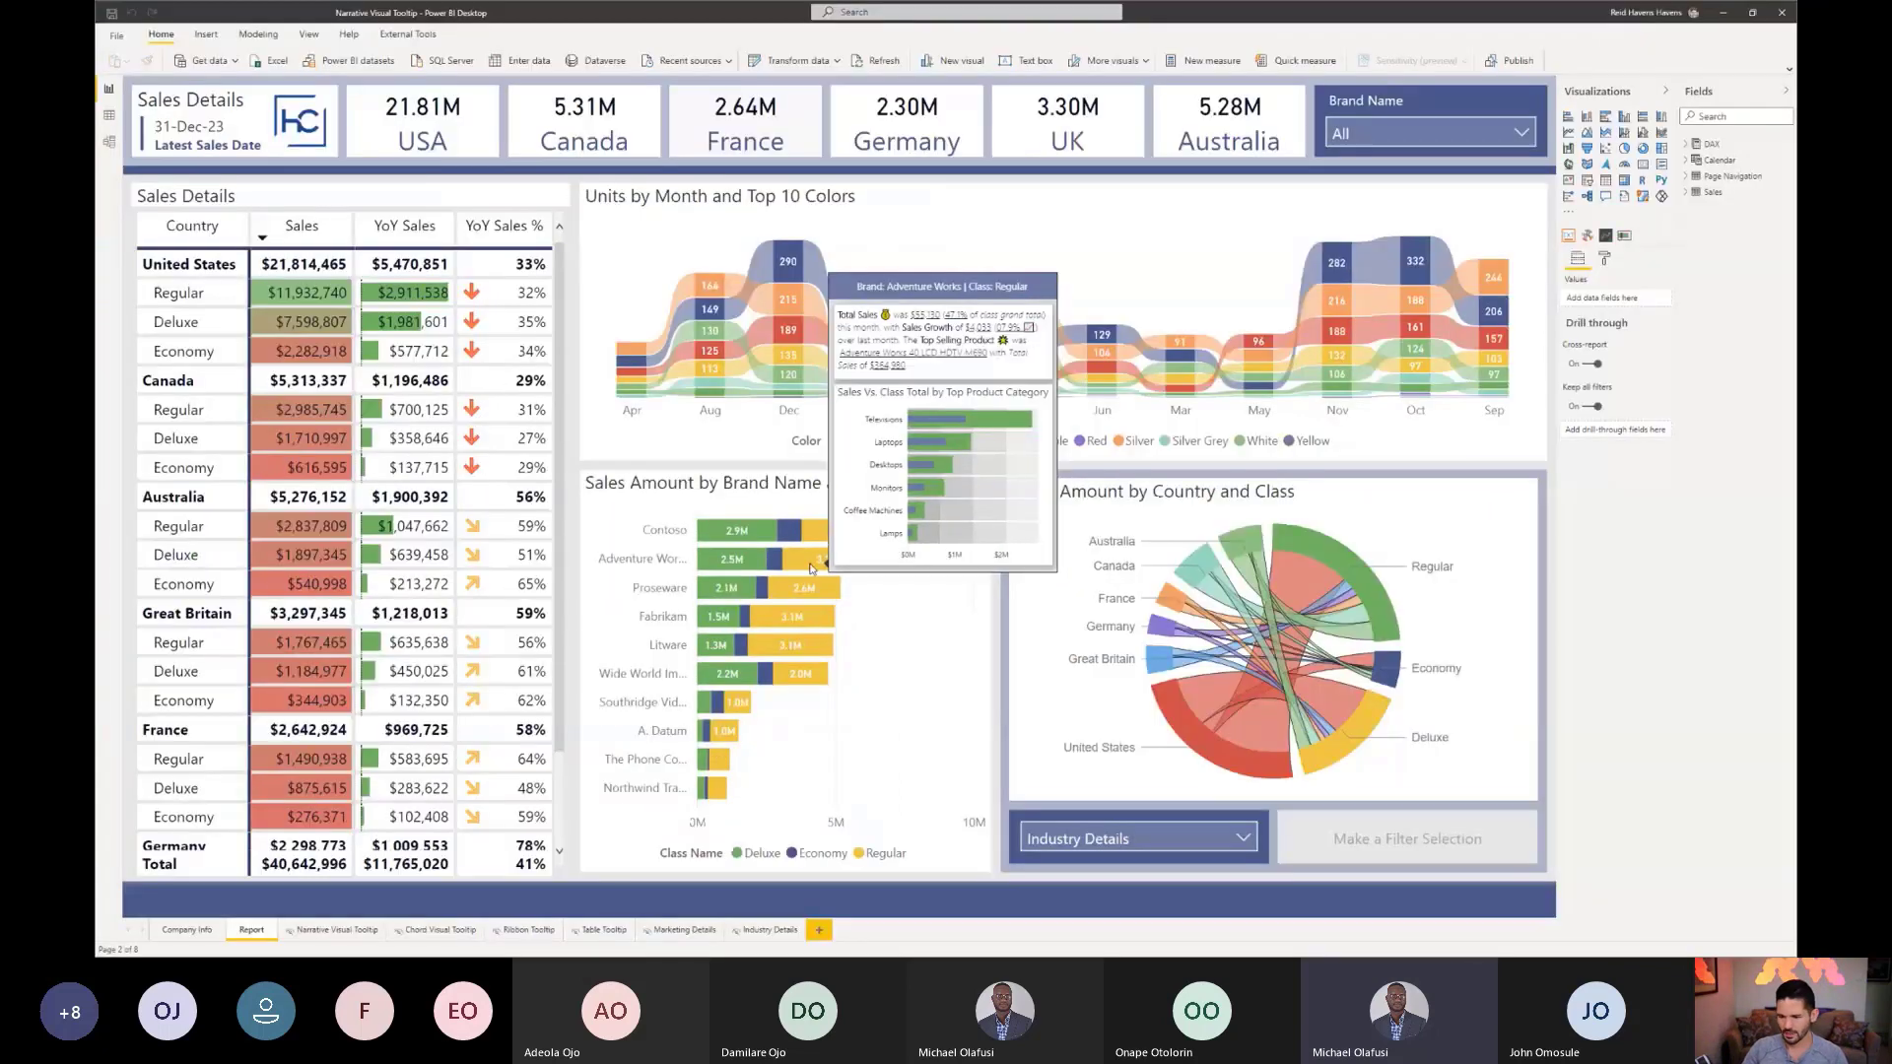
Step: Examine the tooltip Type and Page options of the Sales Amount by Brand Name and Class chart and preview its tooltip
click(654, 483)
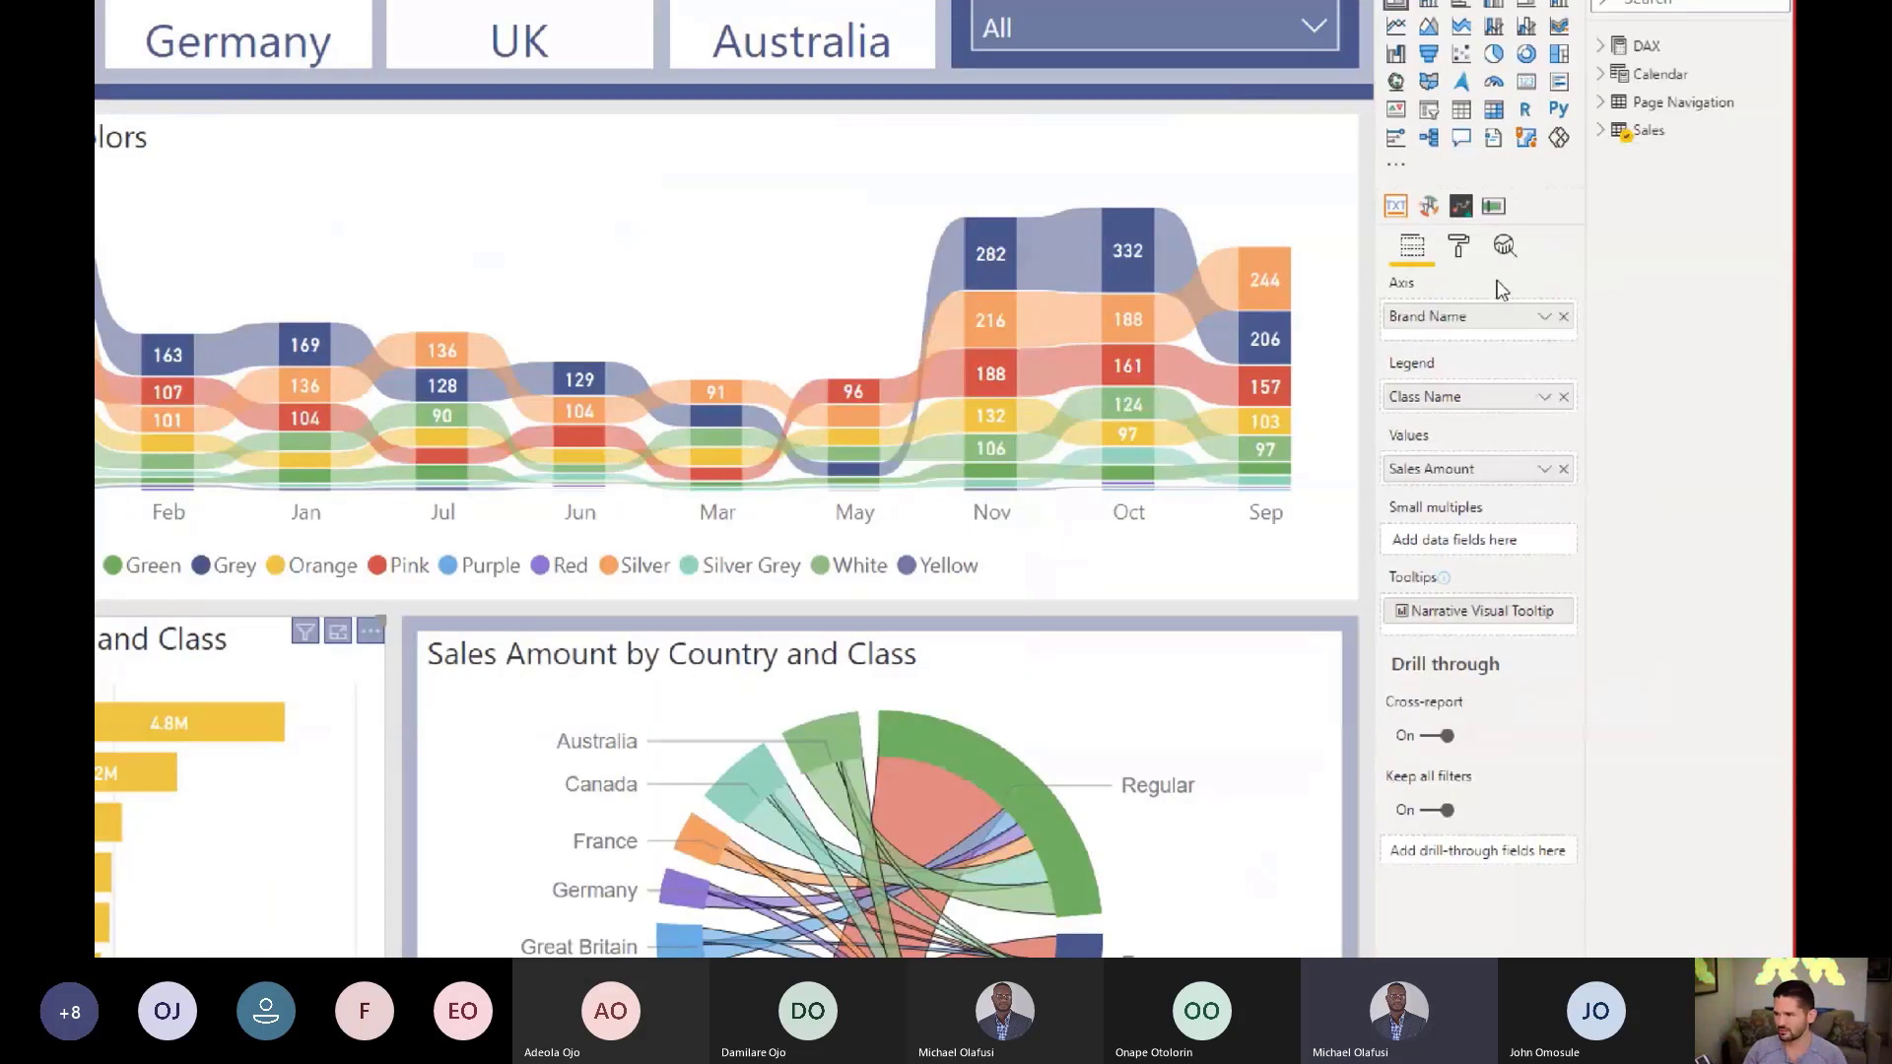
click(1459, 247)
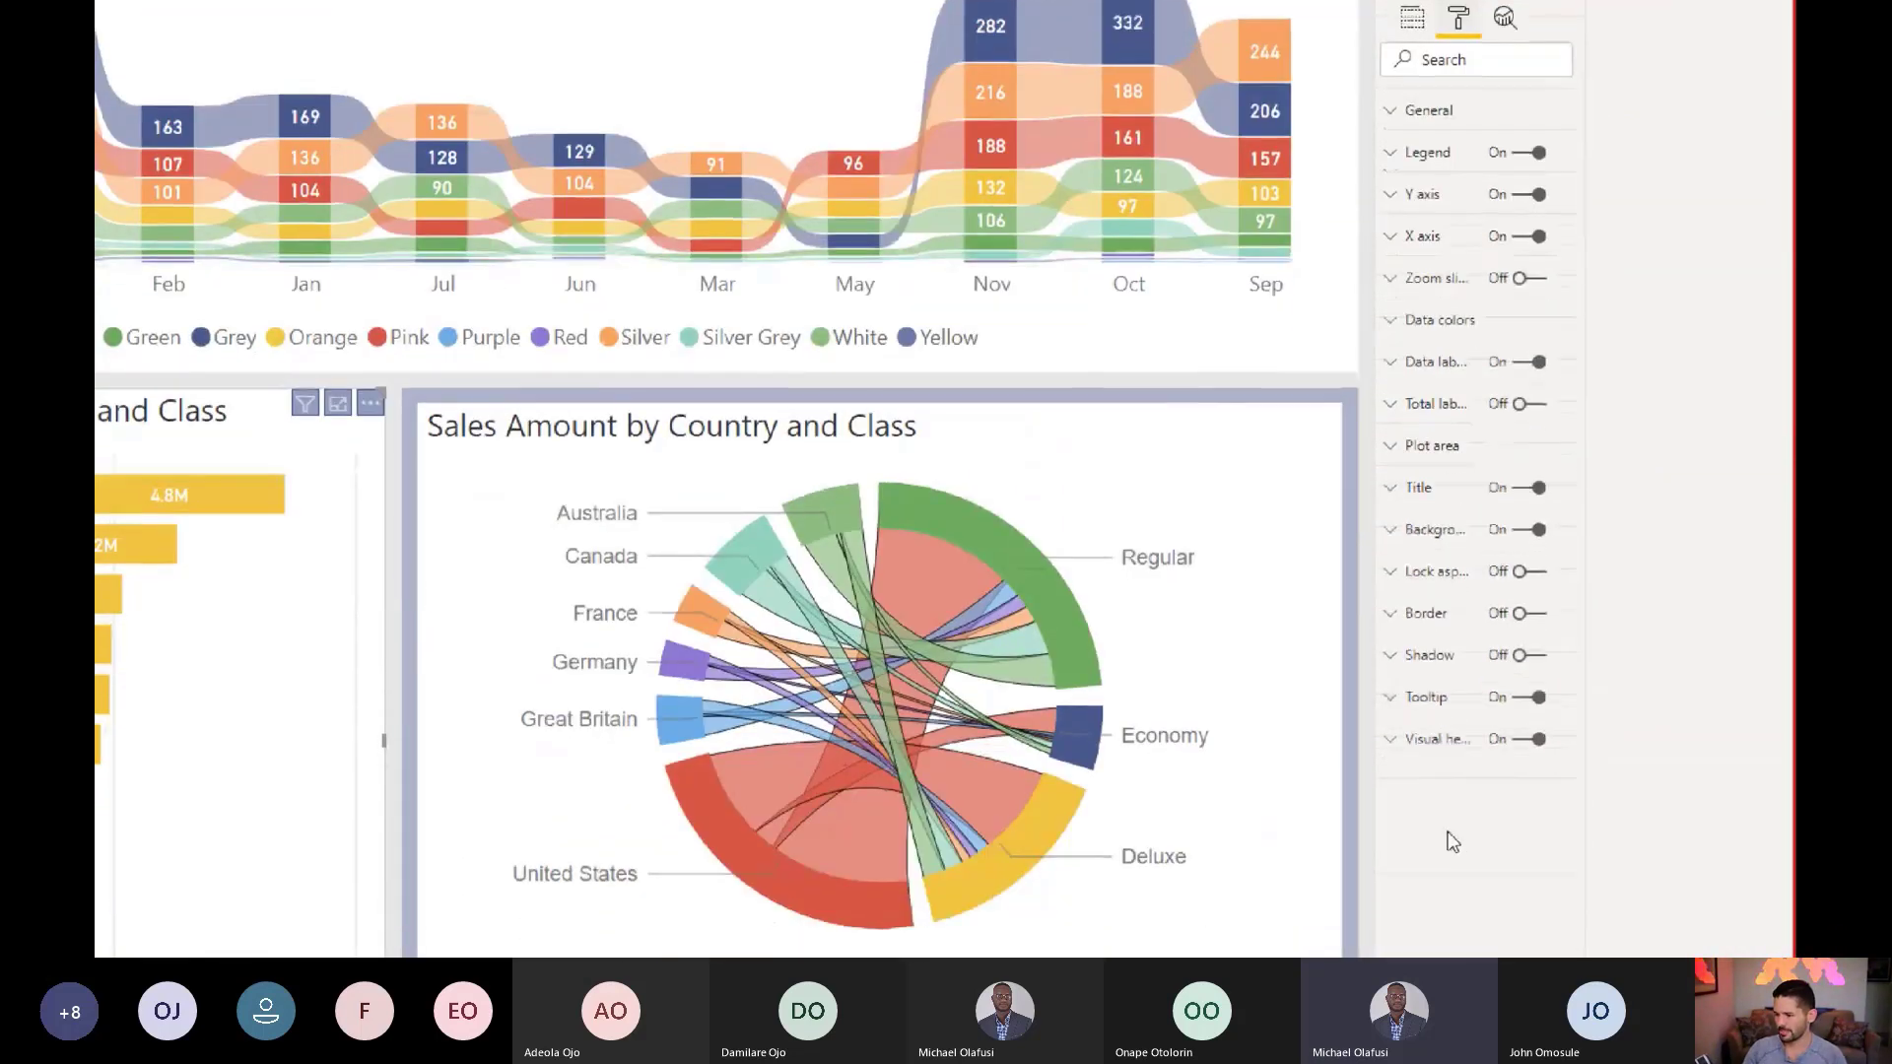
click(1434, 698)
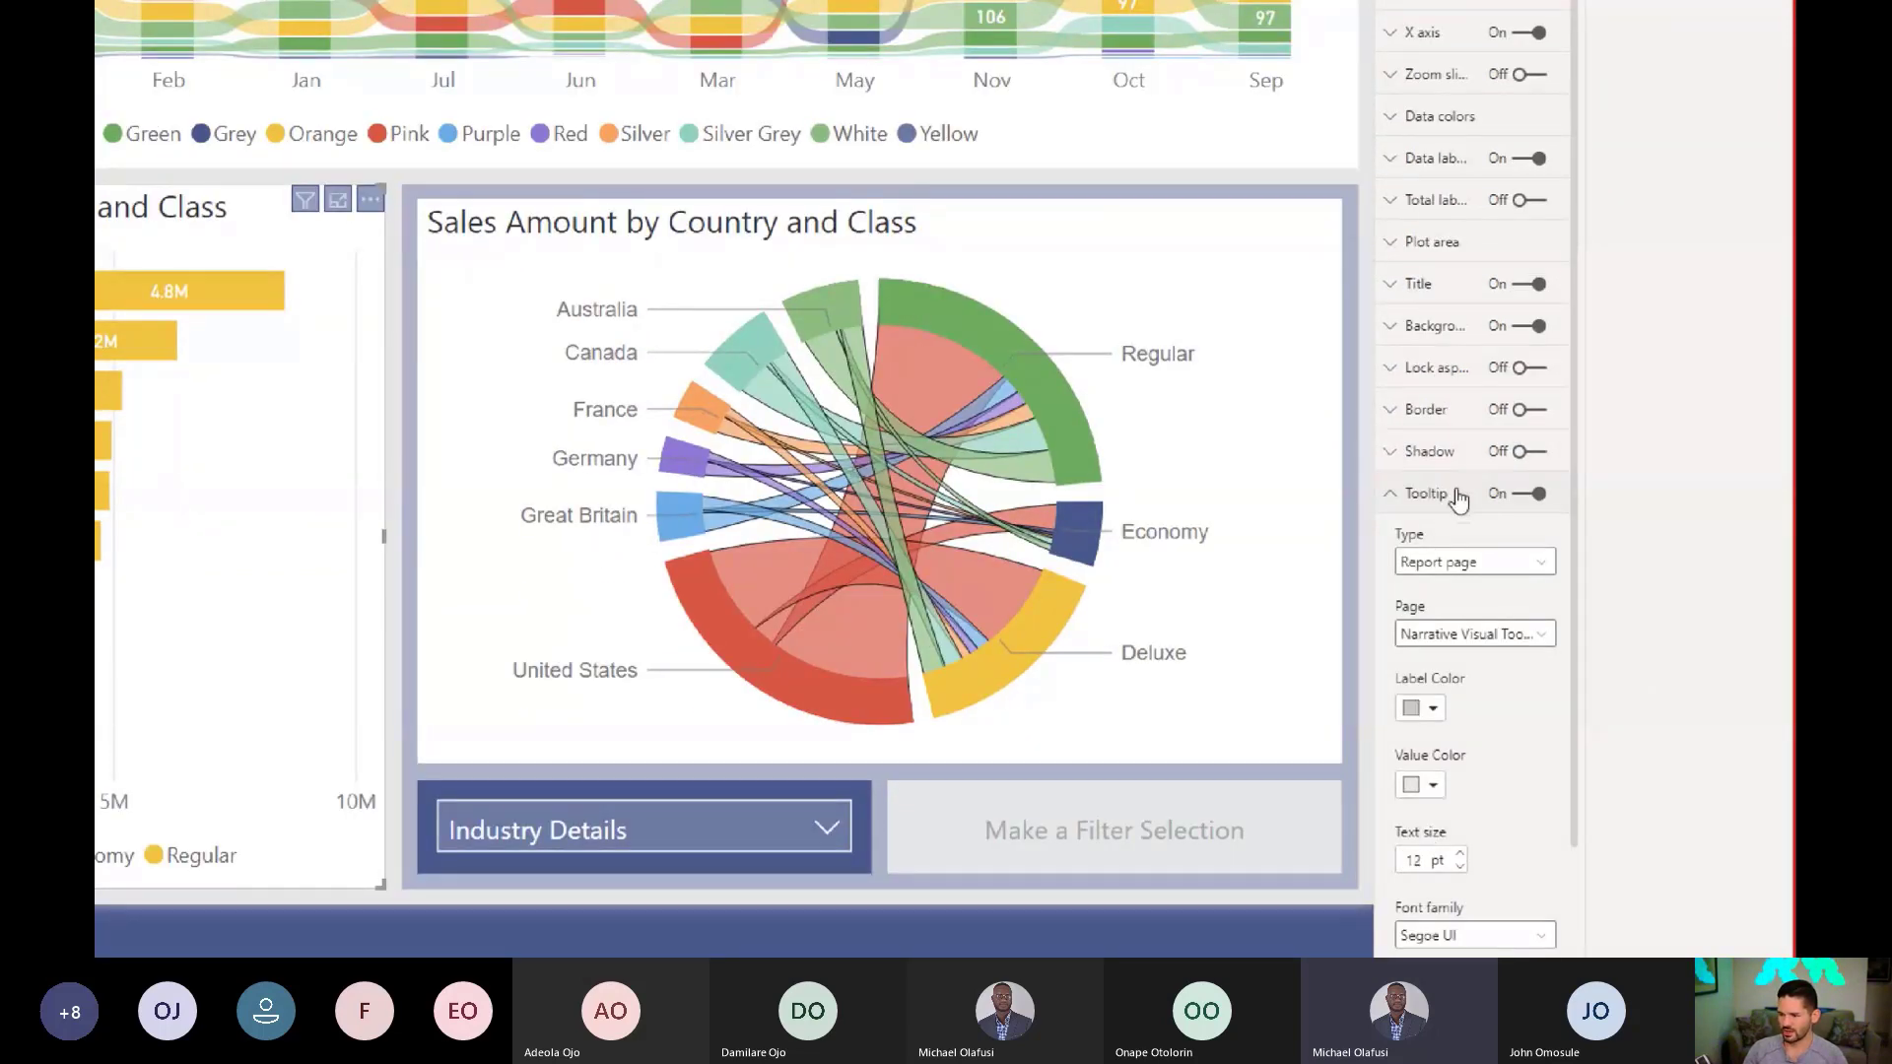
click(1460, 564)
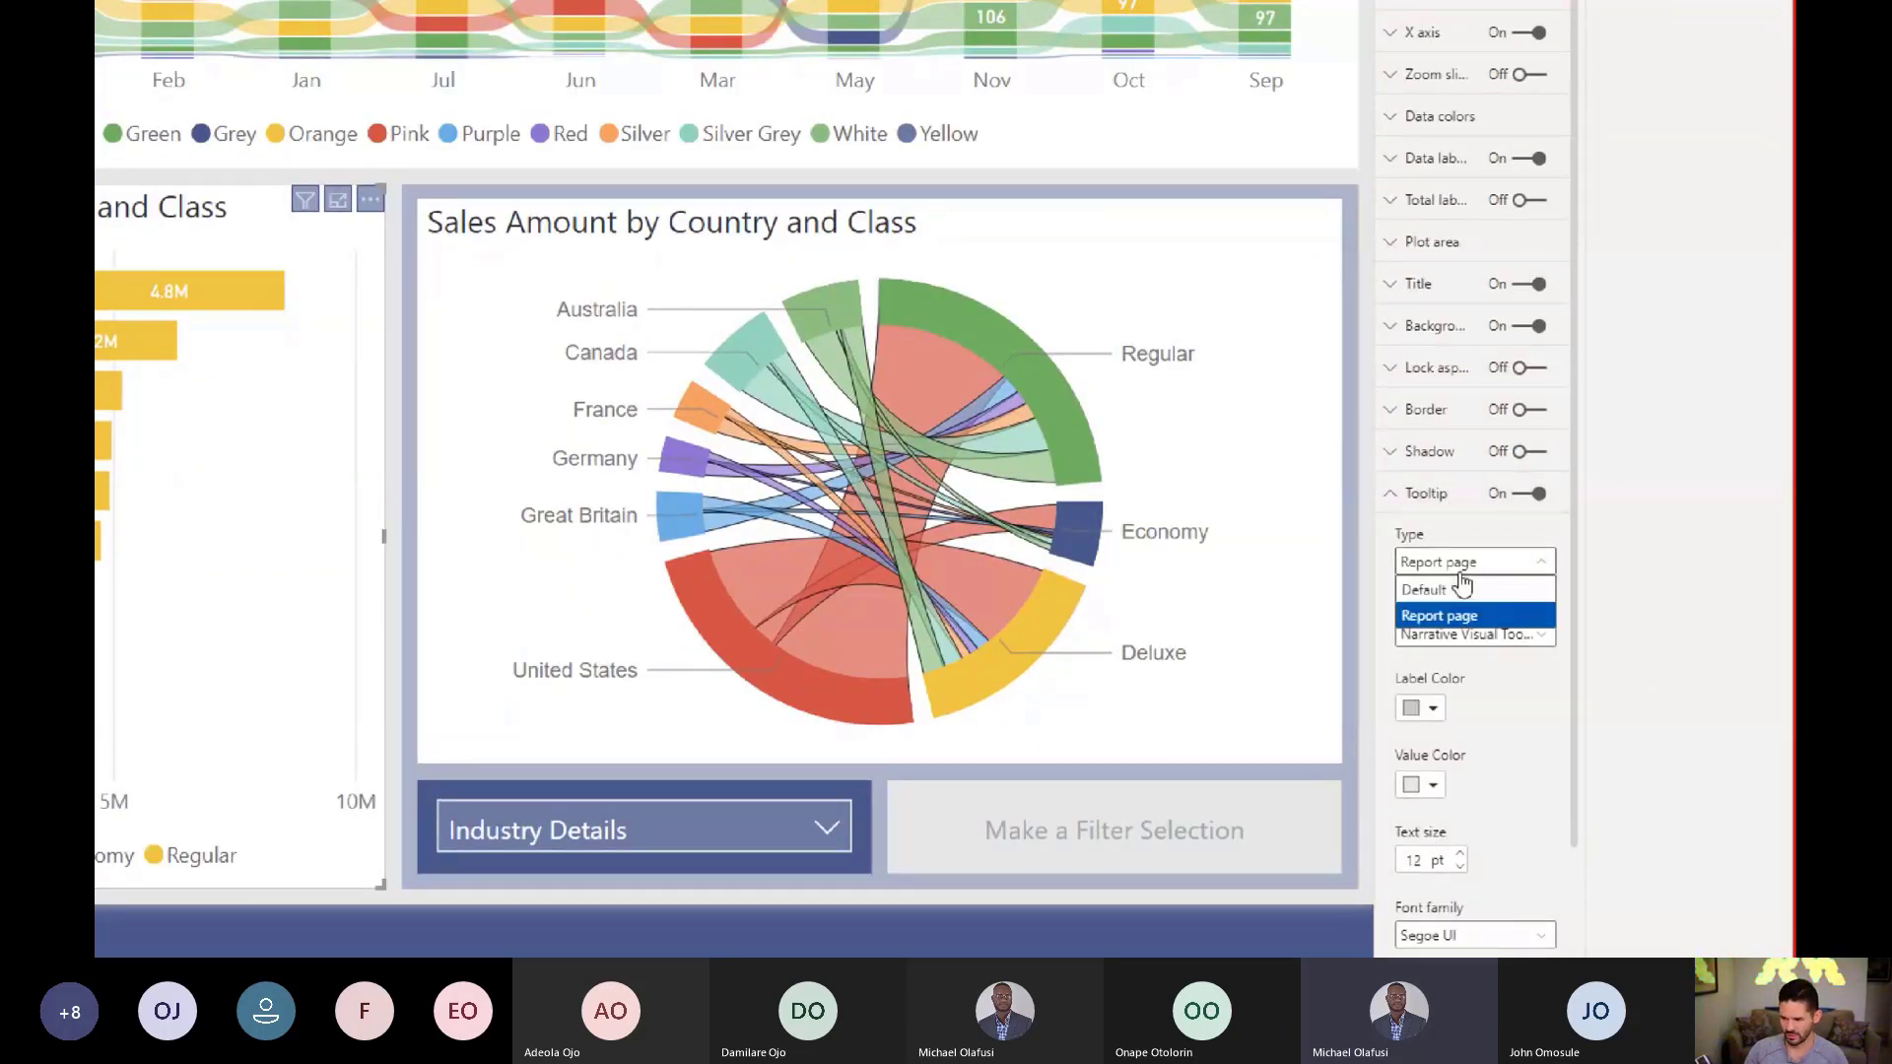
click(1461, 572)
click(1463, 633)
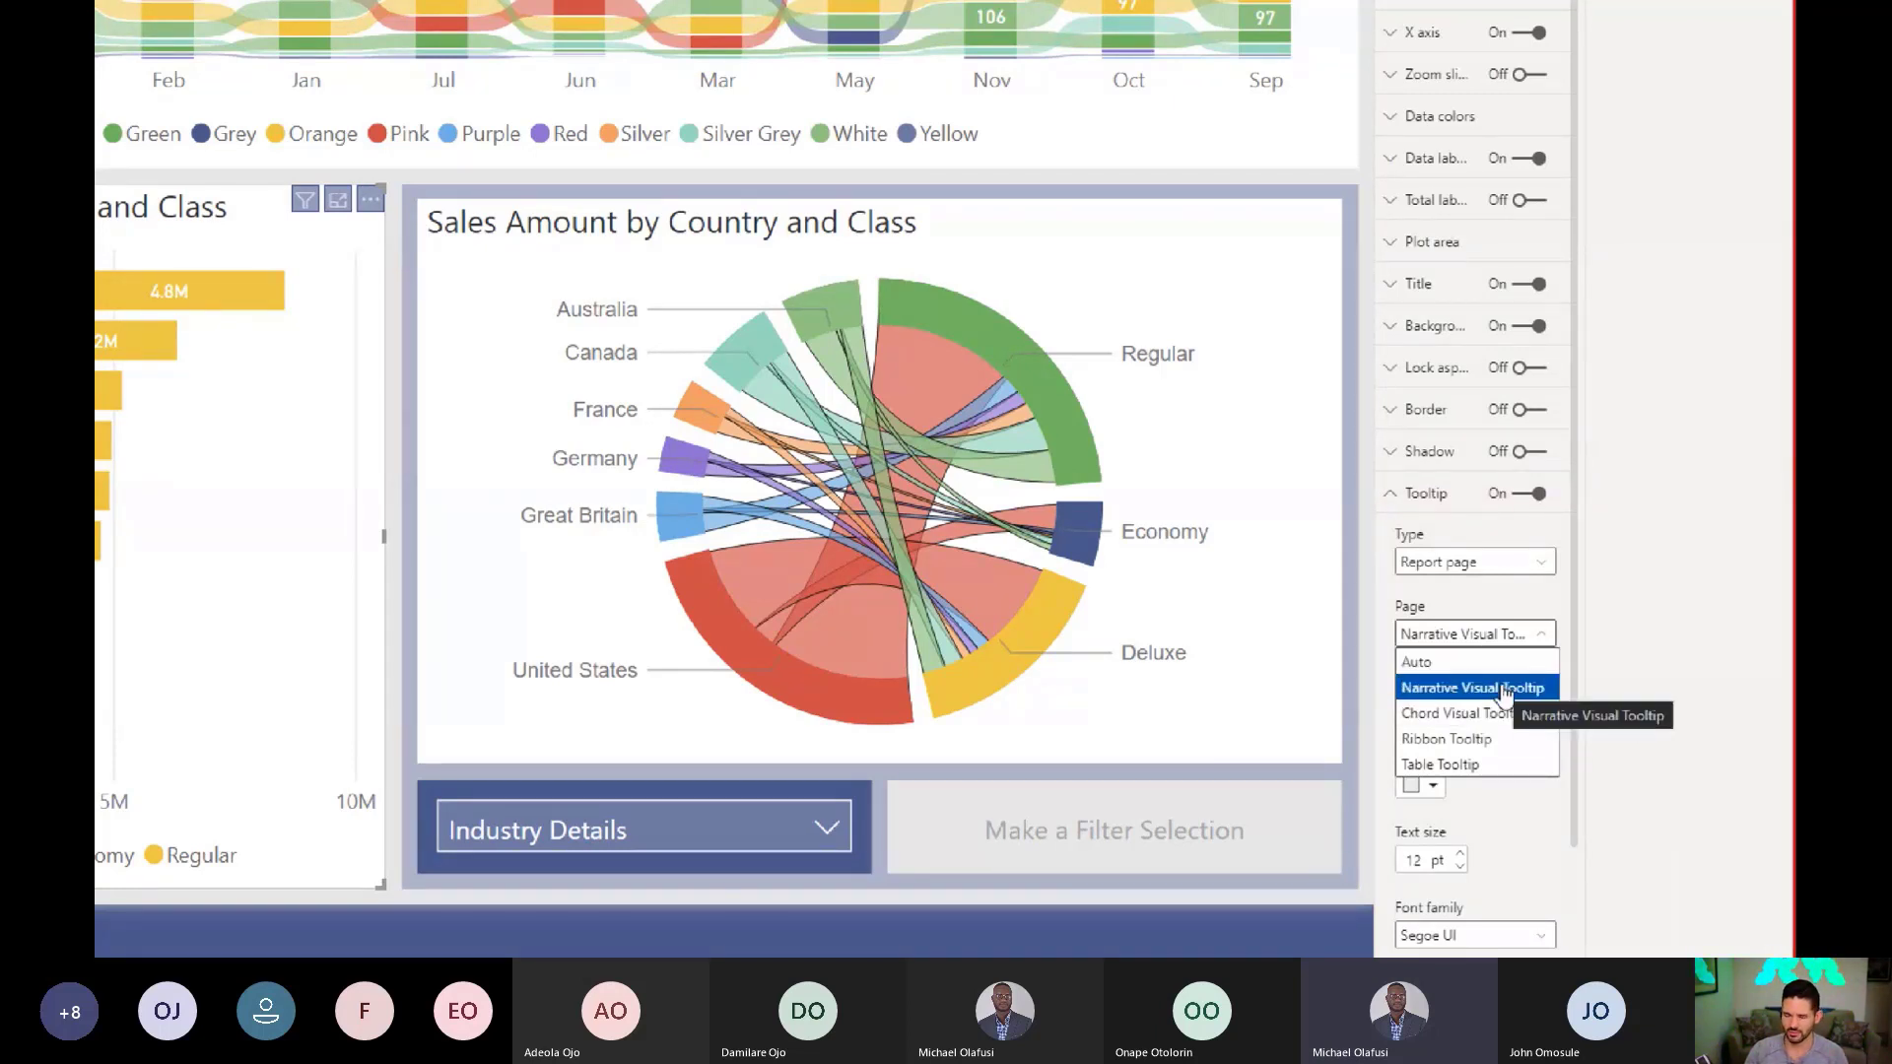
click(1523, 632)
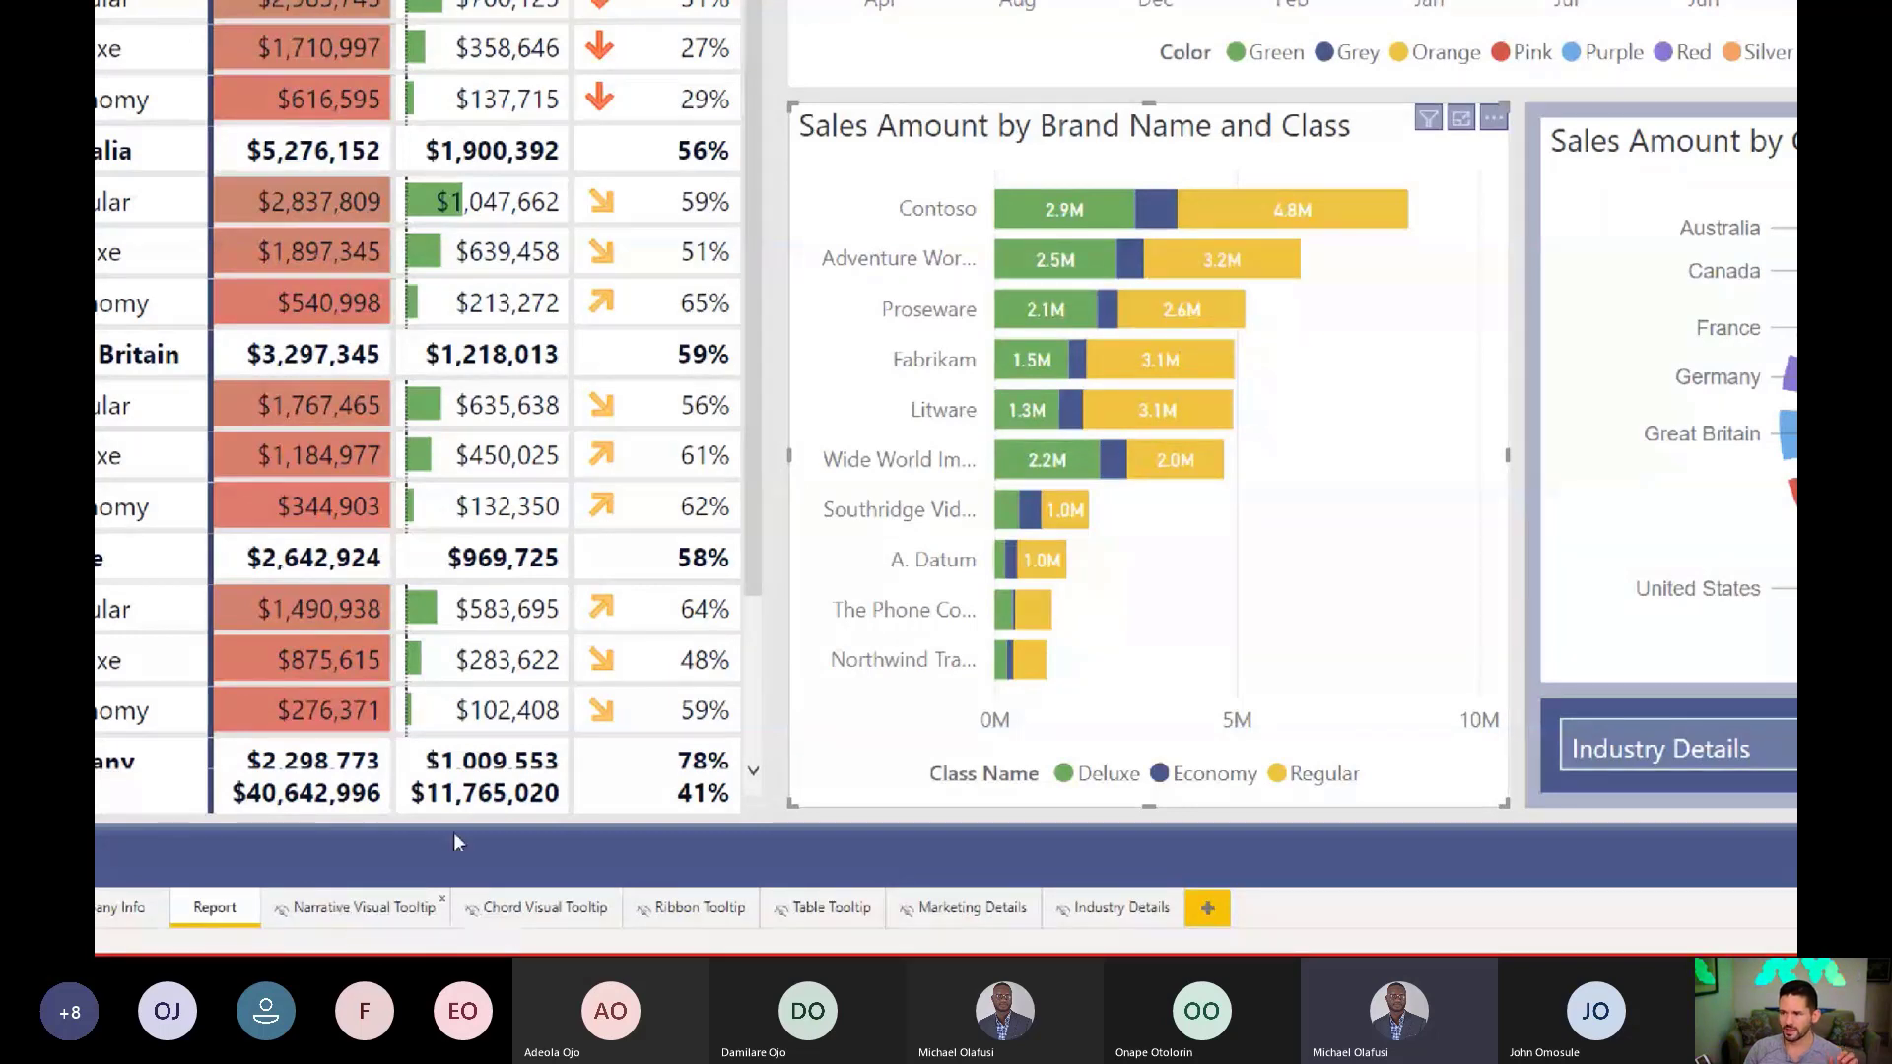
mouse_move(1121, 199)
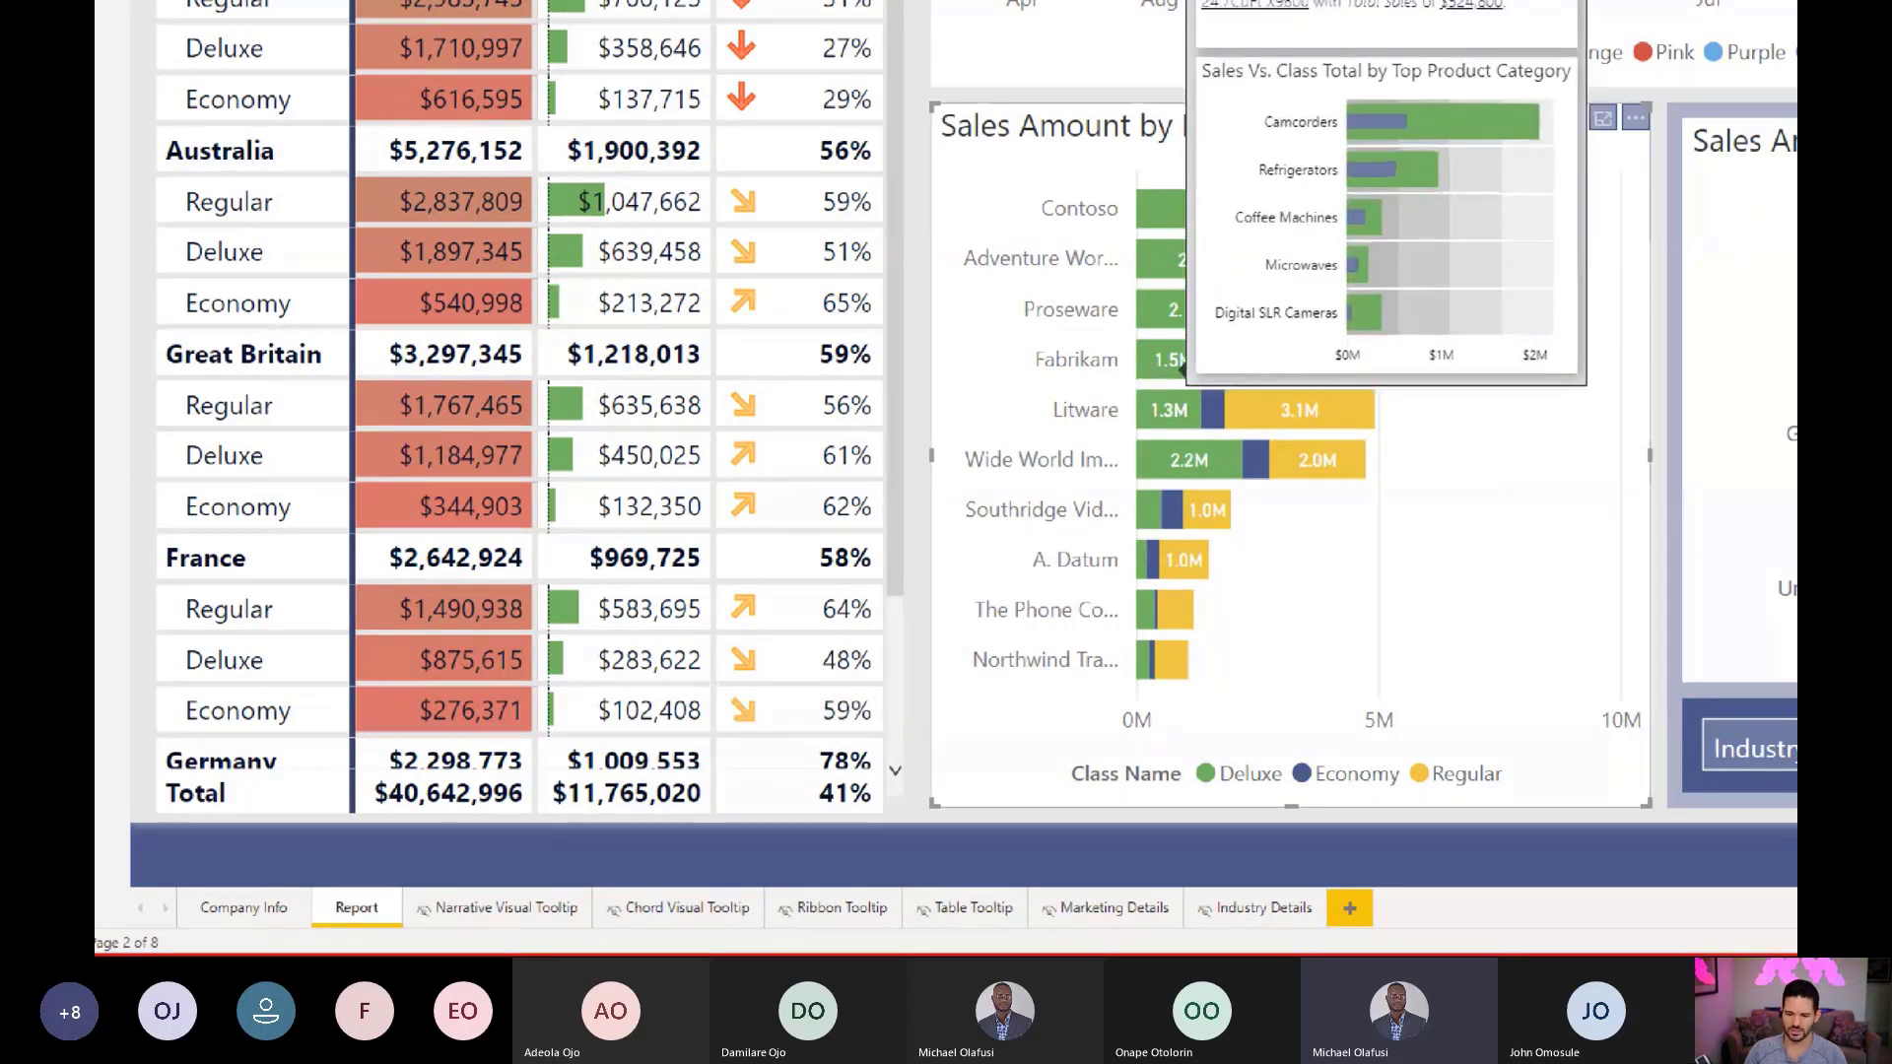
Step: Go to the Narrative Visual Tooltip page and examine the Tooltip setting in its page information
click(520, 908)
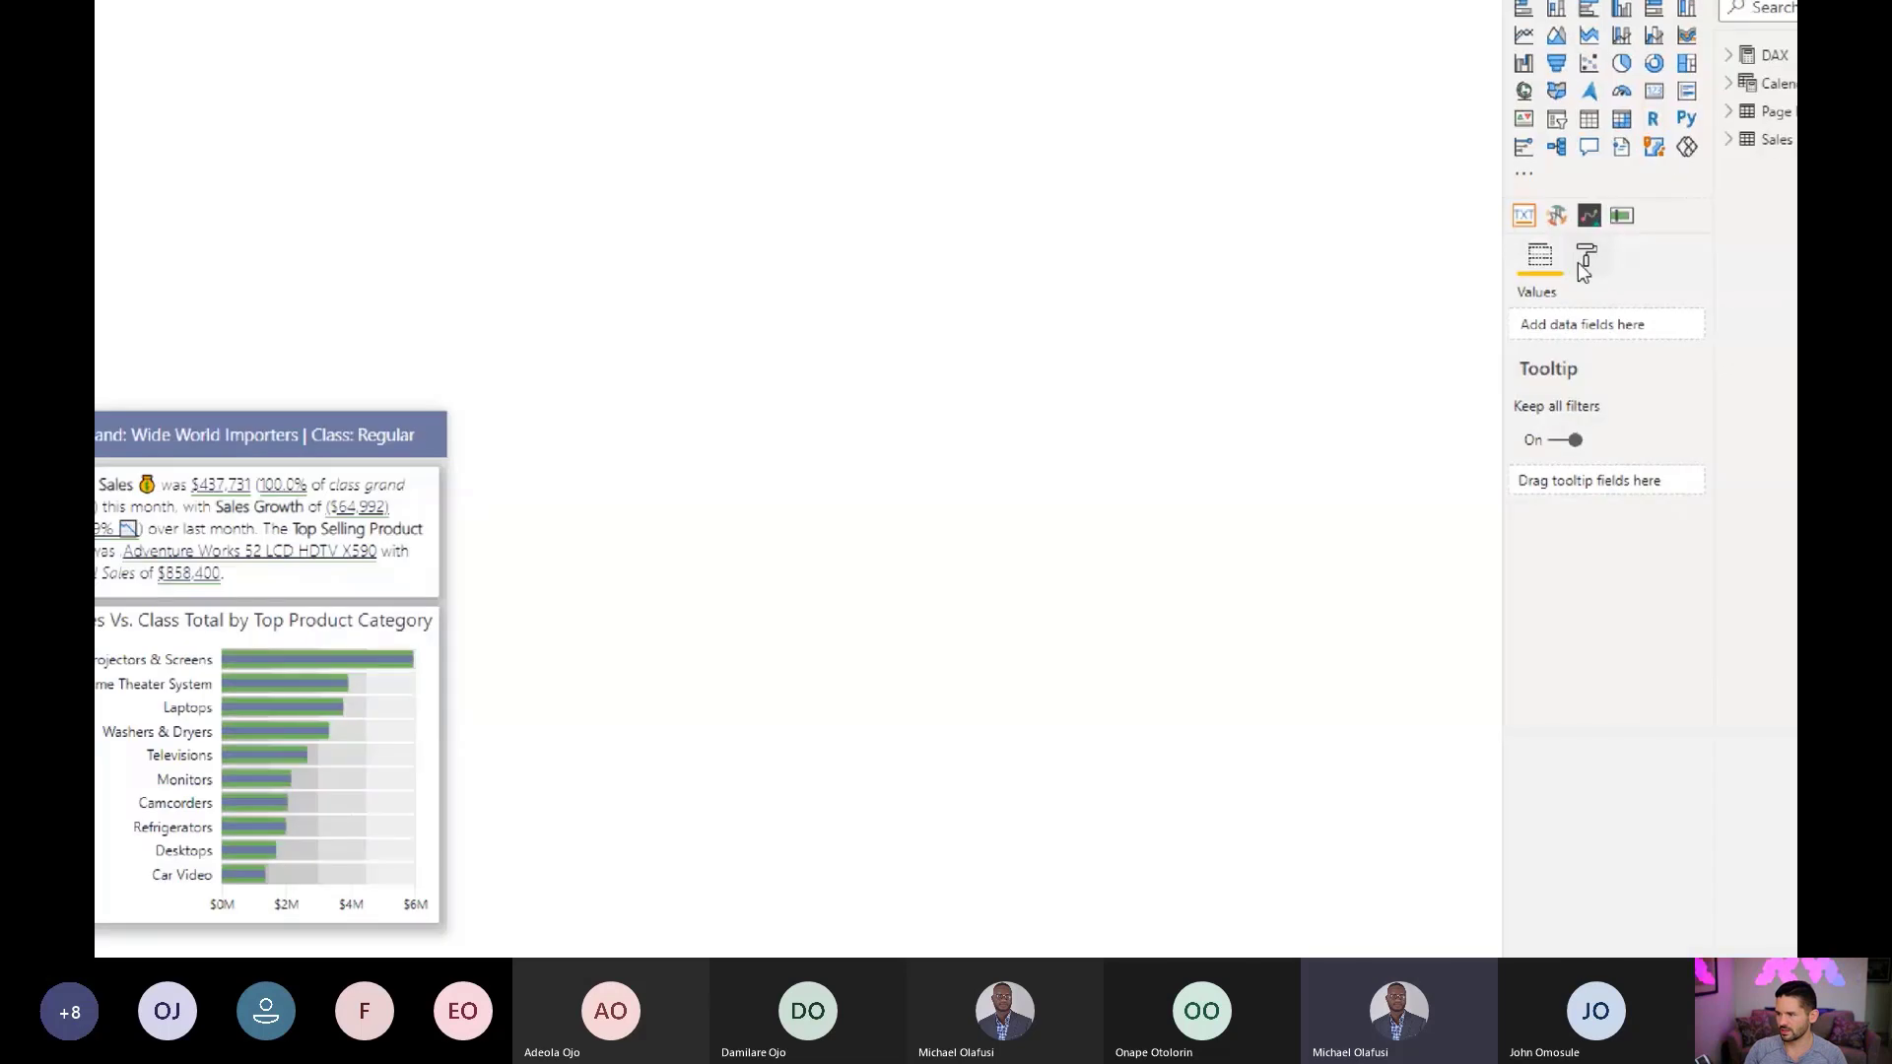
click(1572, 255)
click(1581, 348)
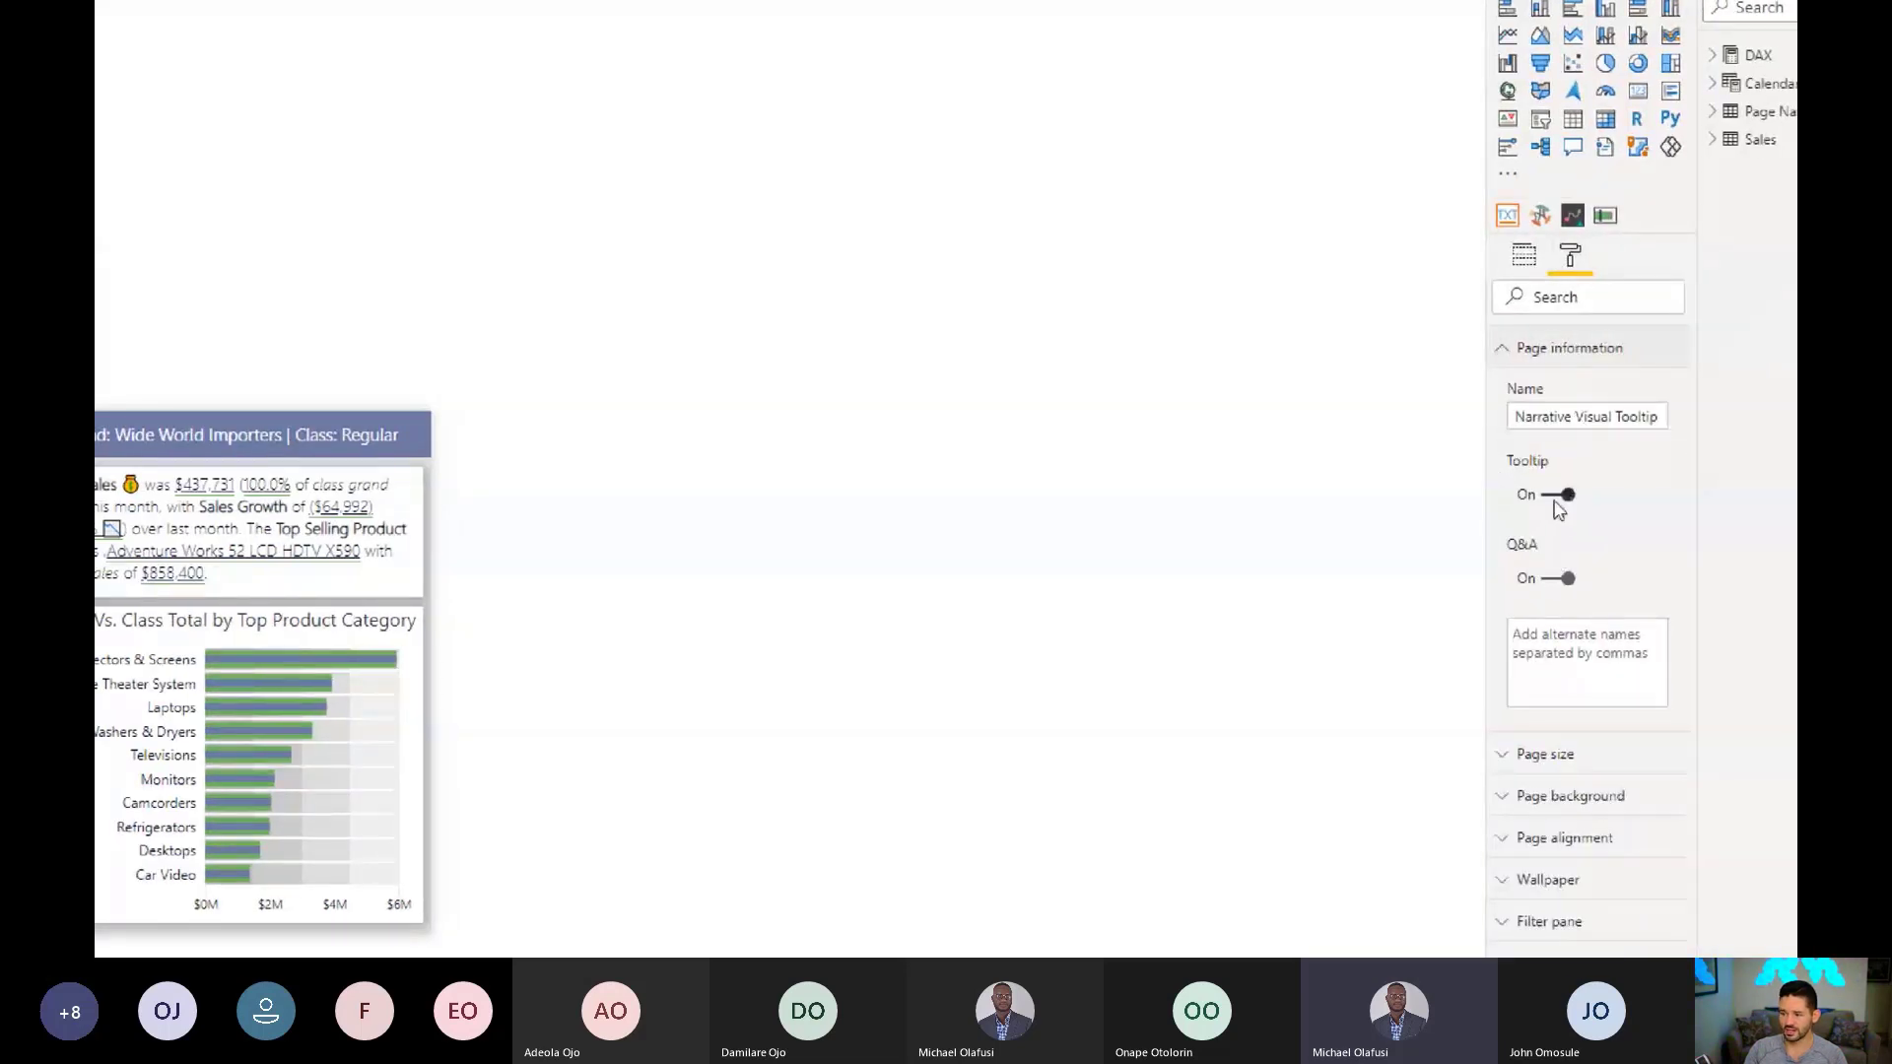
click(1563, 357)
click(1555, 402)
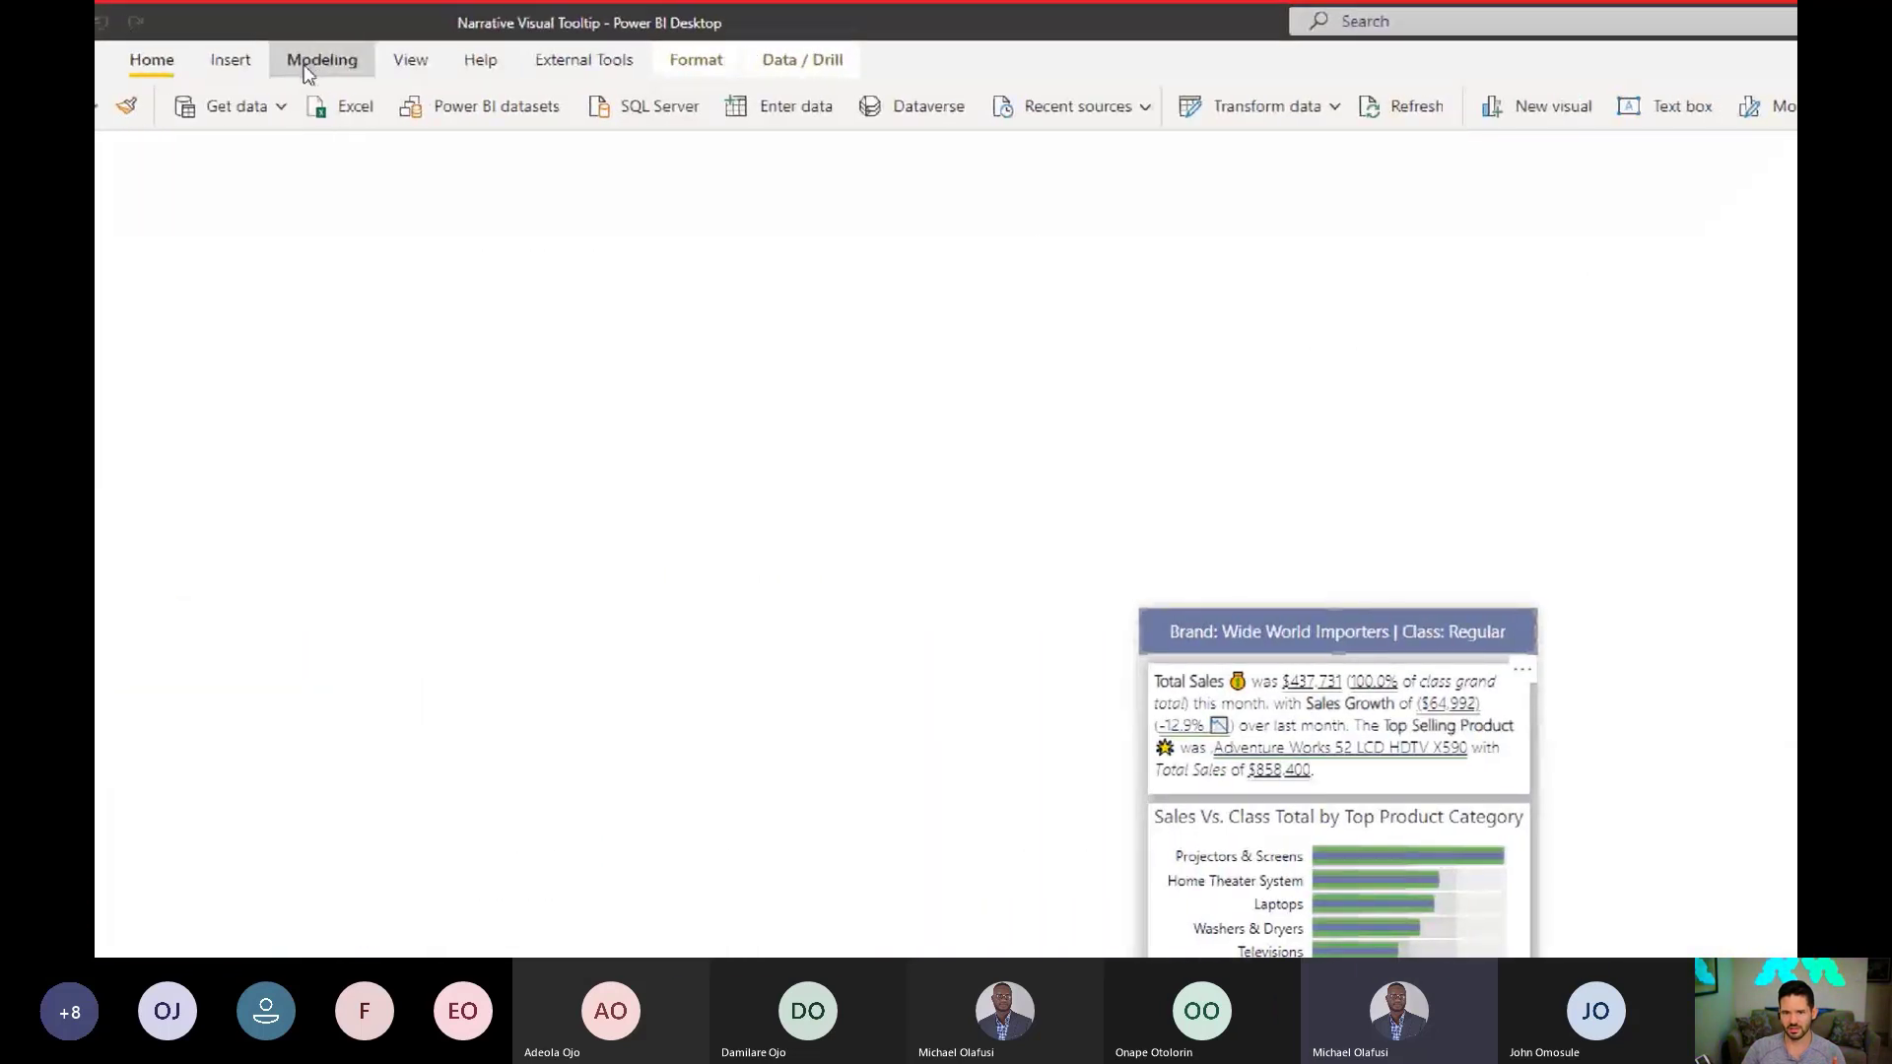
Step: Examine the button types available for insertion into the tooltip page
click(178, 61)
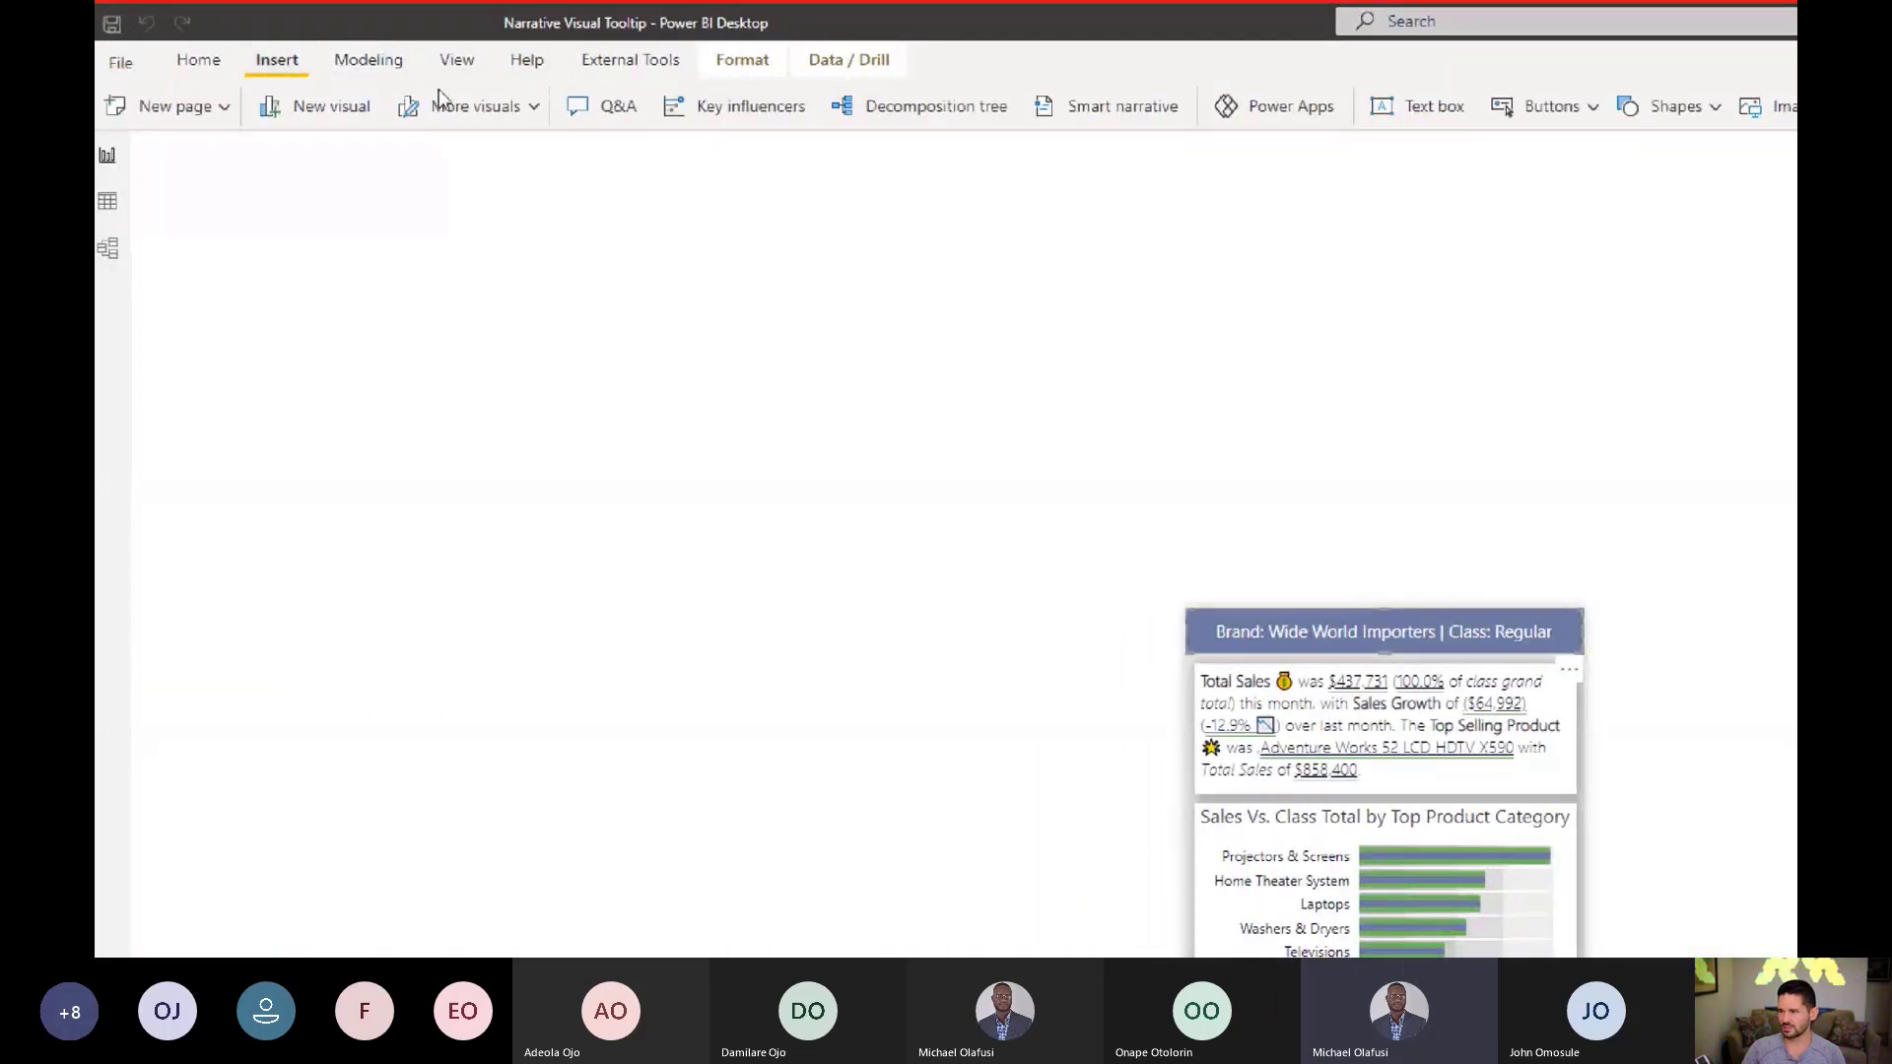
click(1575, 112)
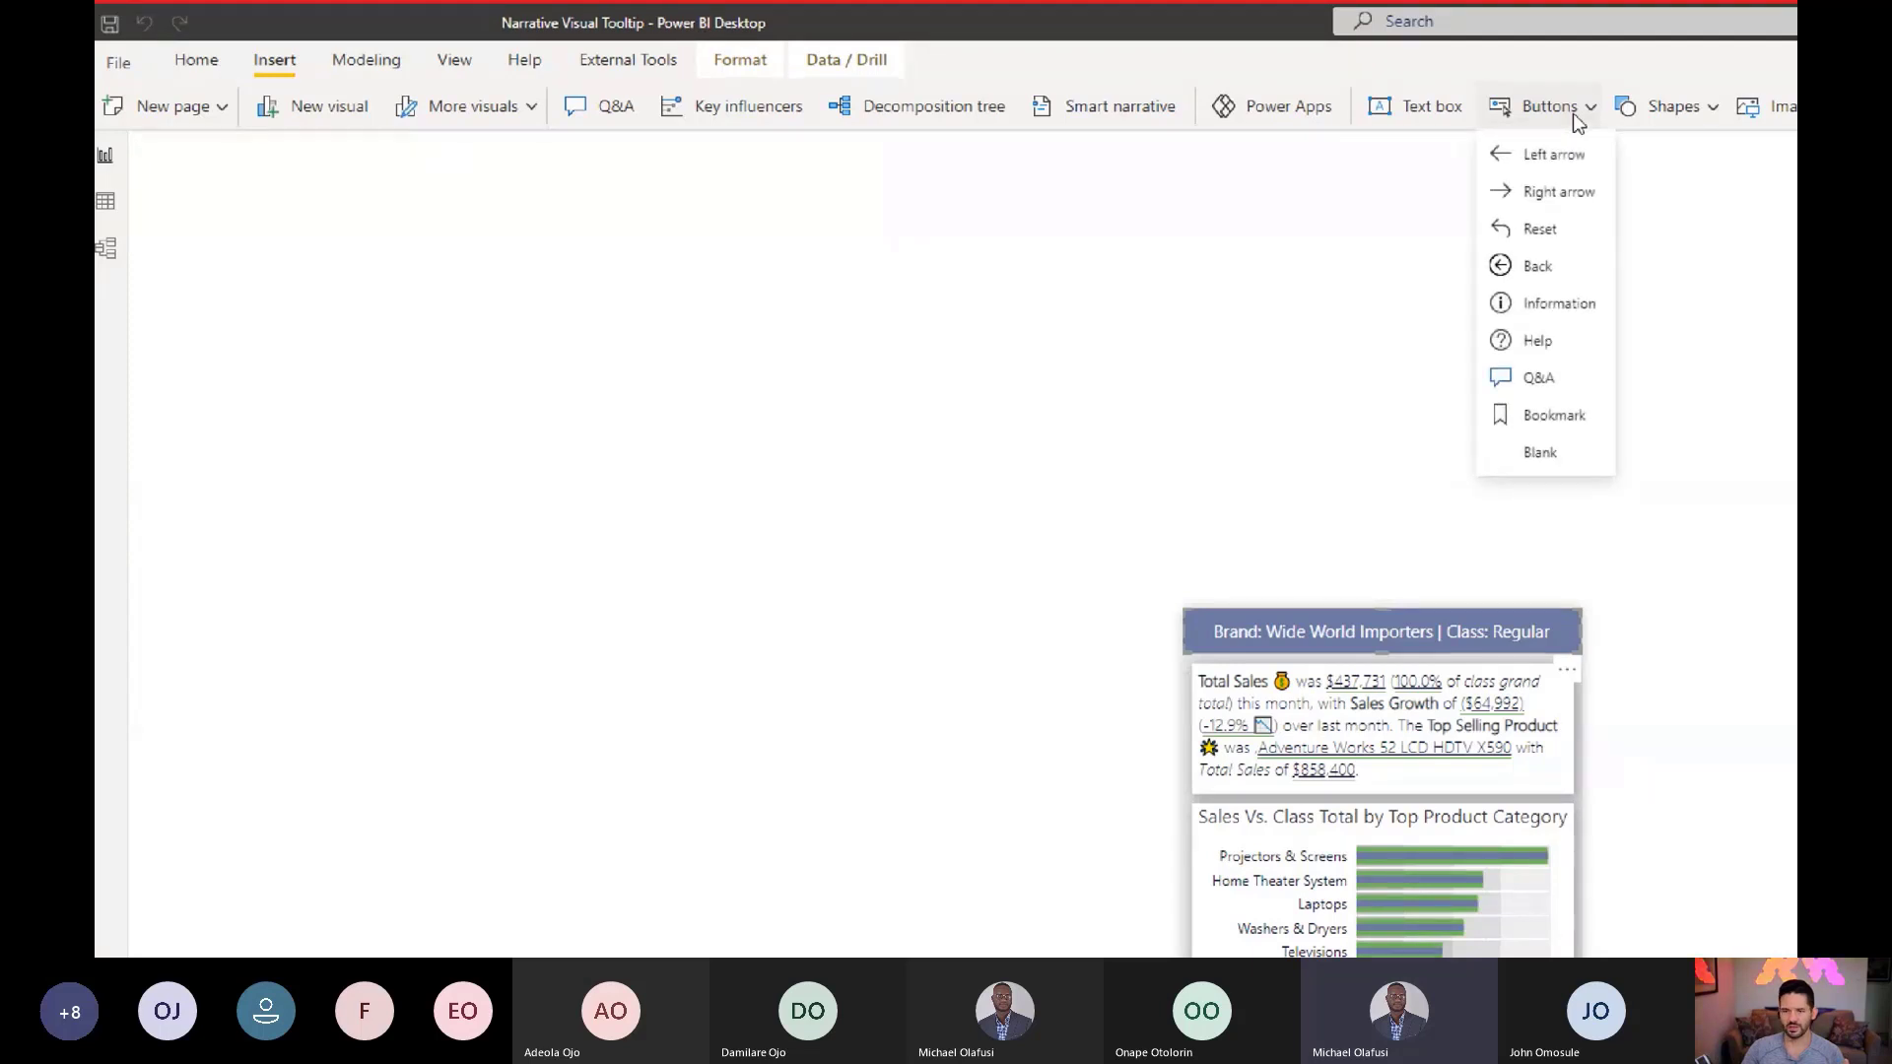
click(1635, 604)
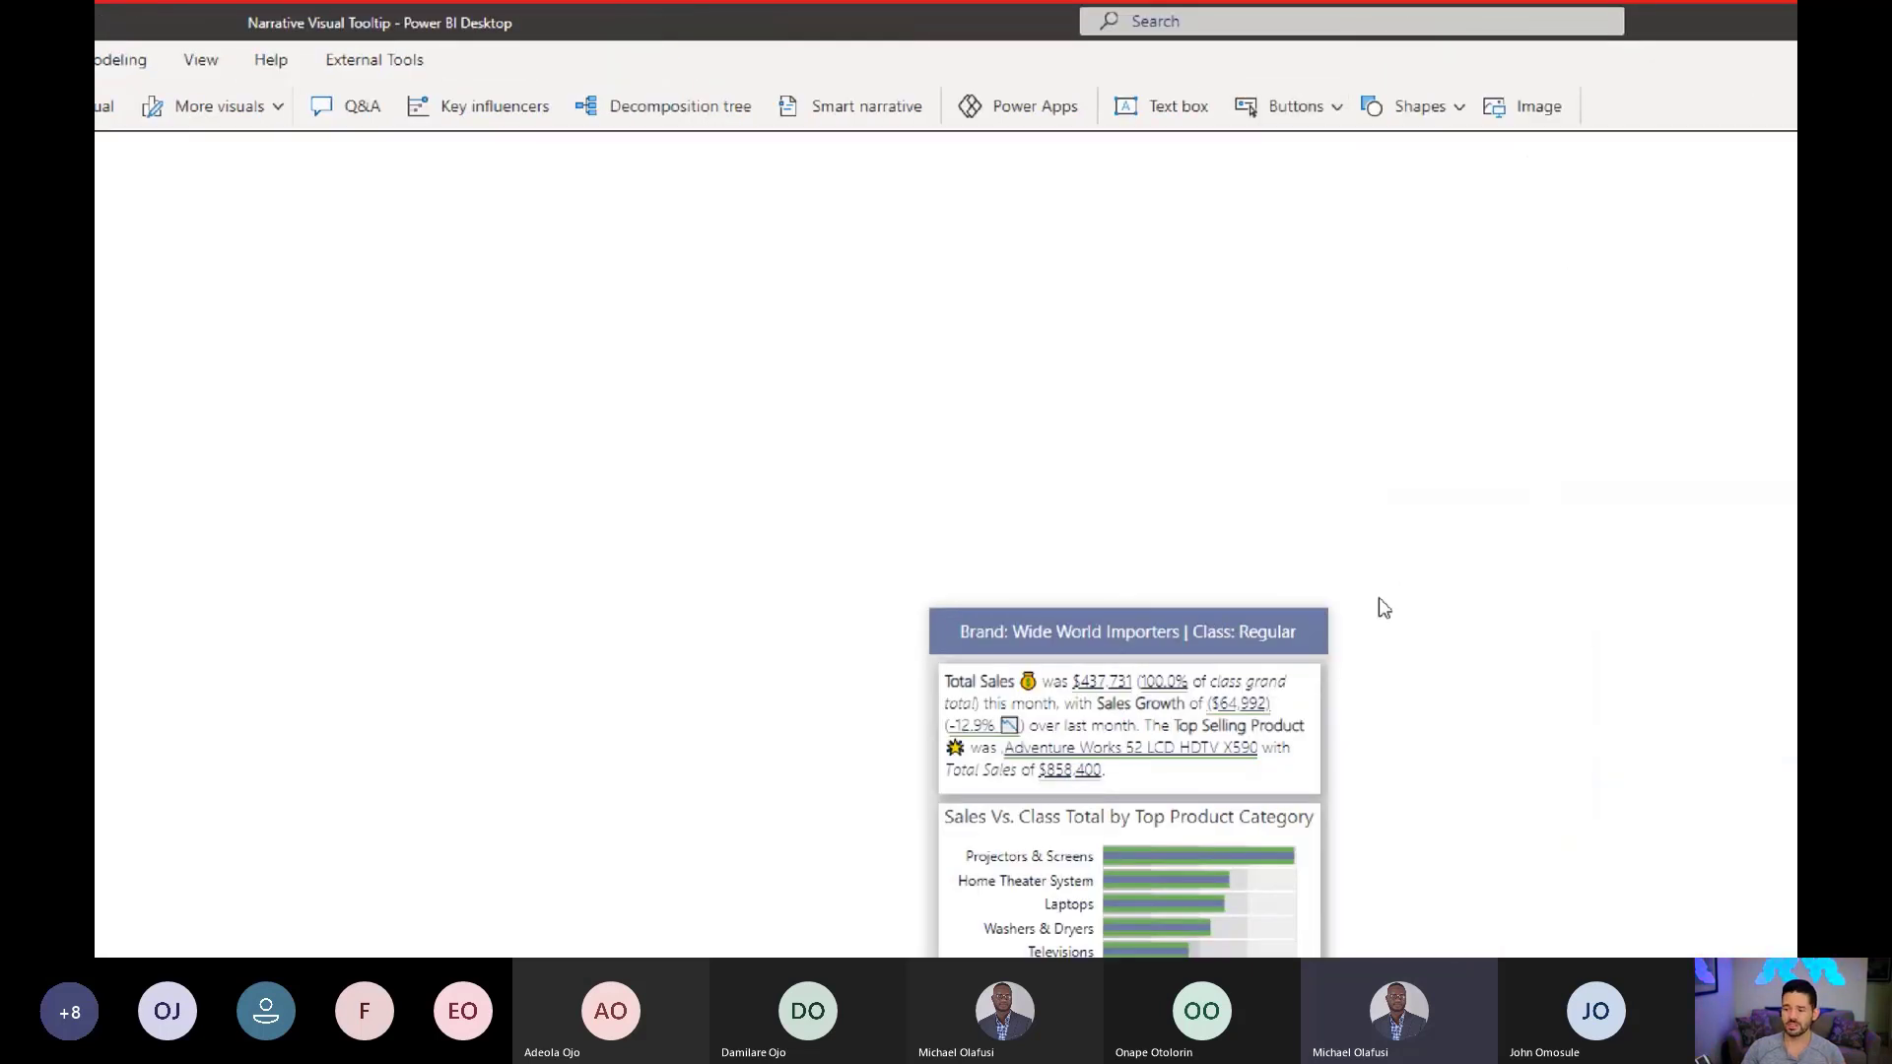
Step: Examine the Button Text formatting of the tooltip's Brand and Class header button, including its vertical and horizontal alignment
click(1281, 637)
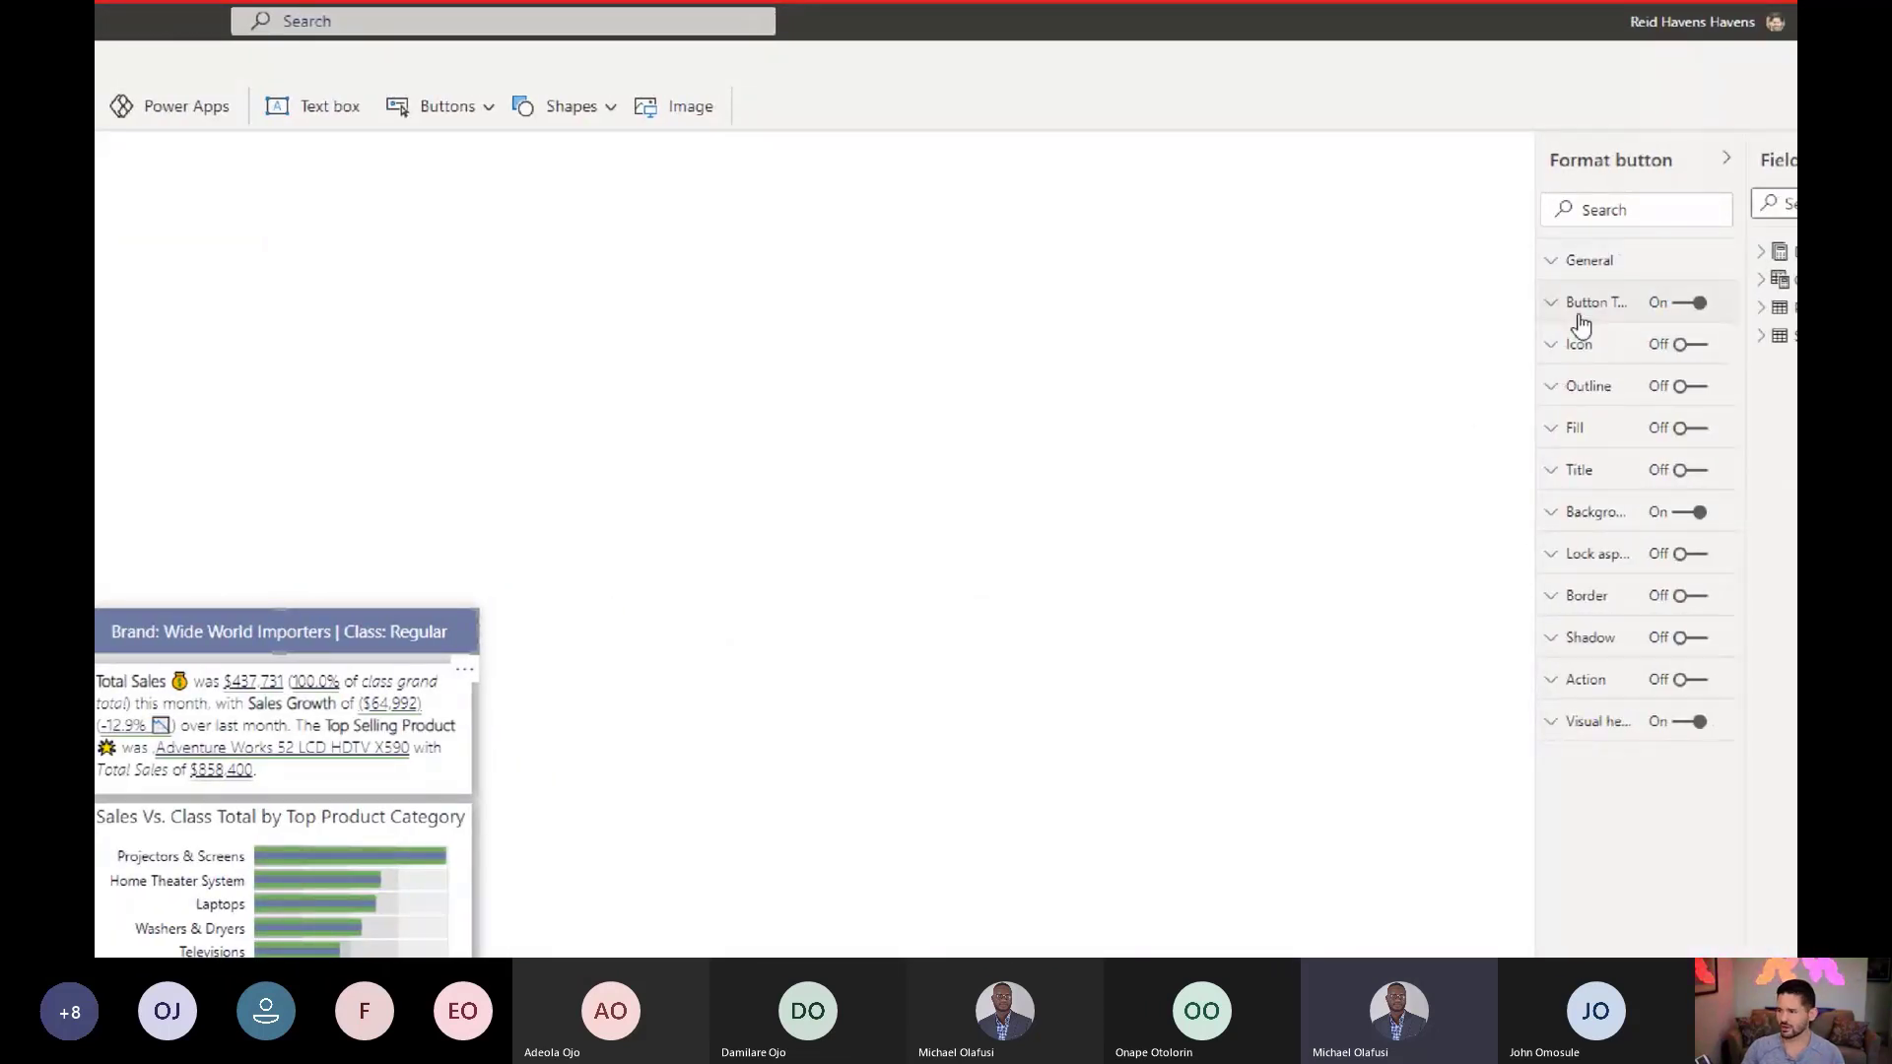
click(1580, 306)
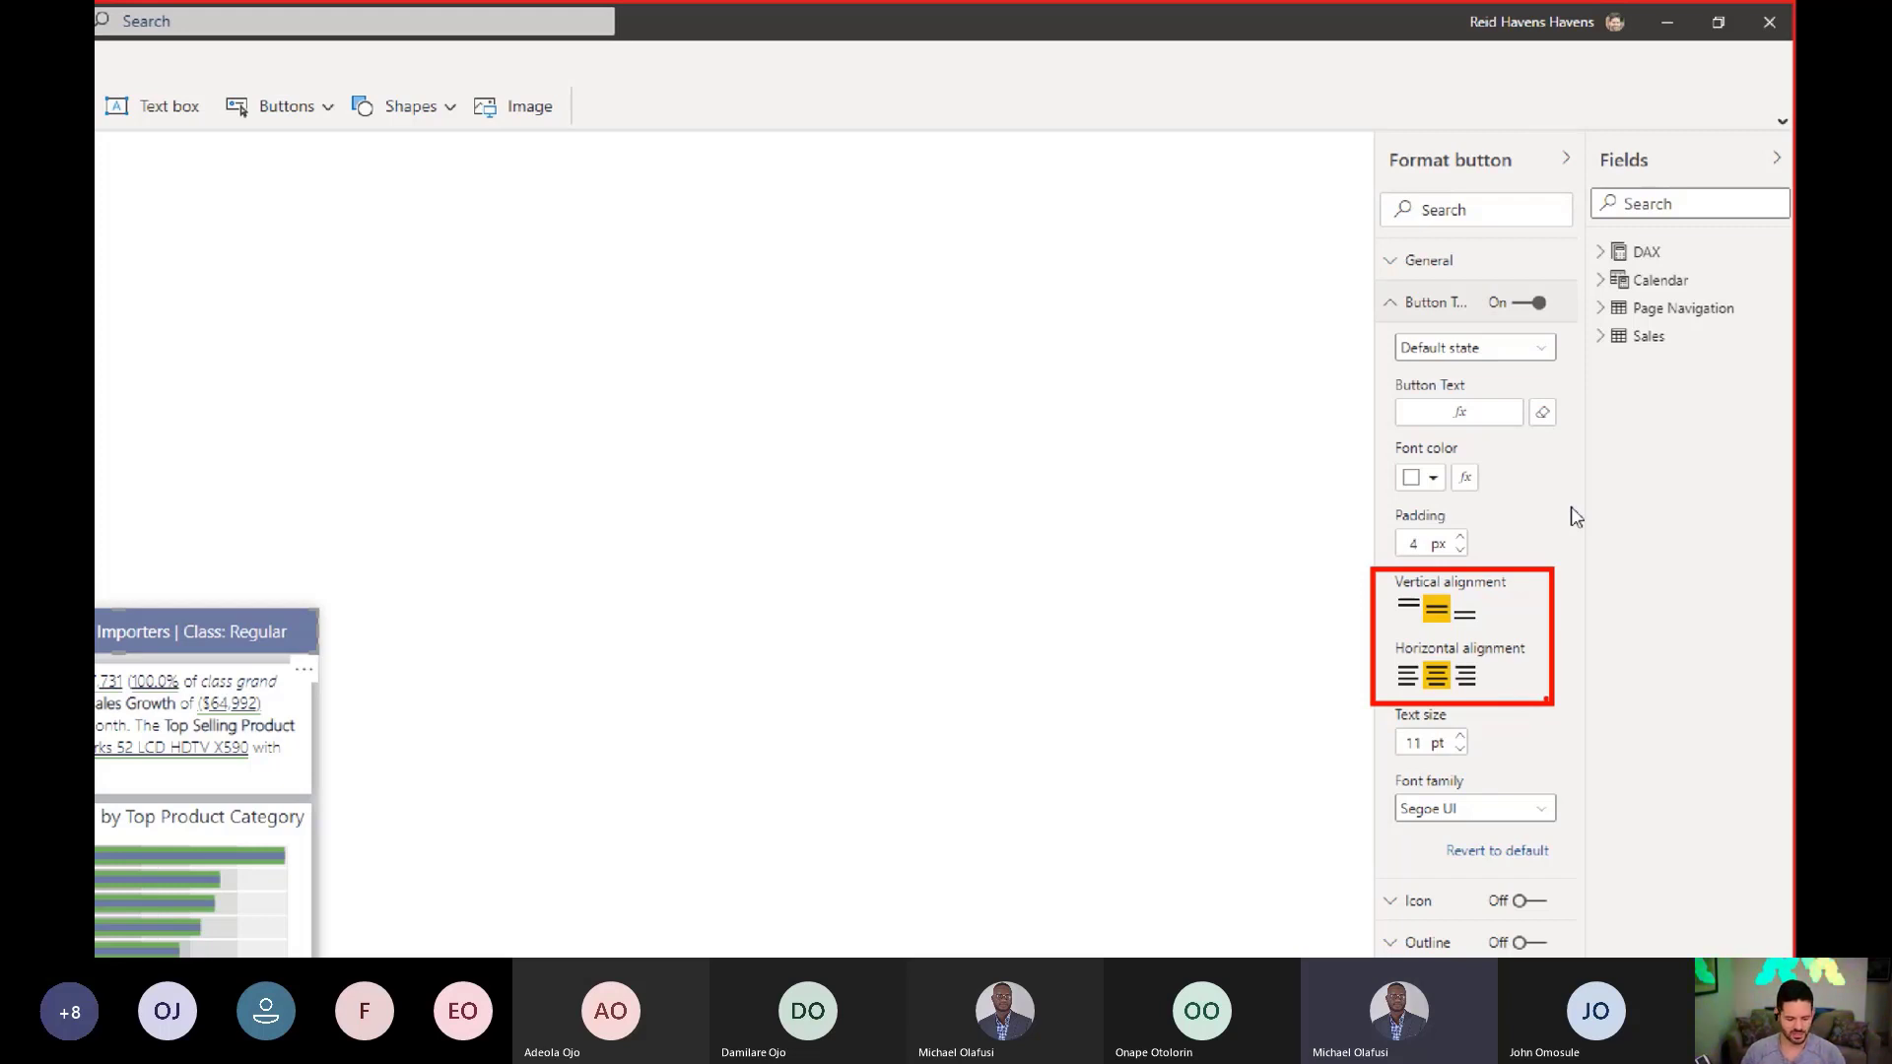
key(Escape)
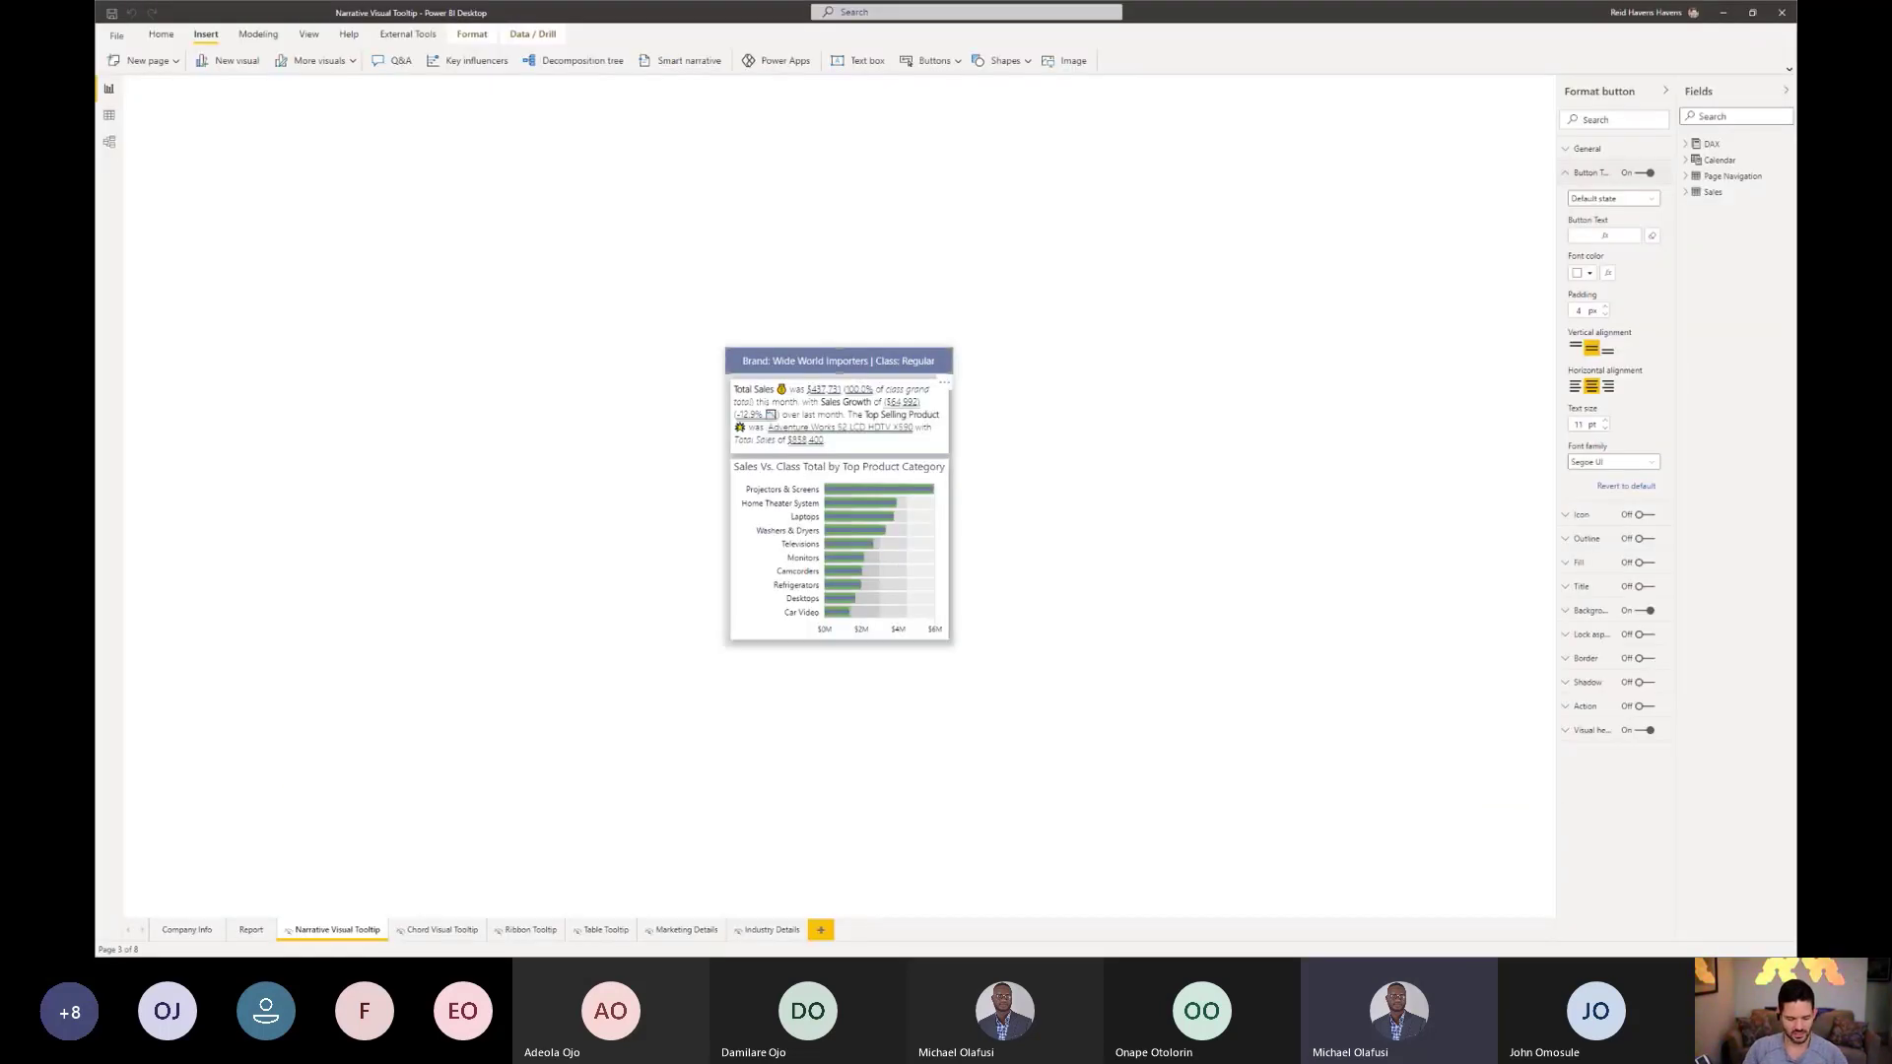
key(ctrl+1)
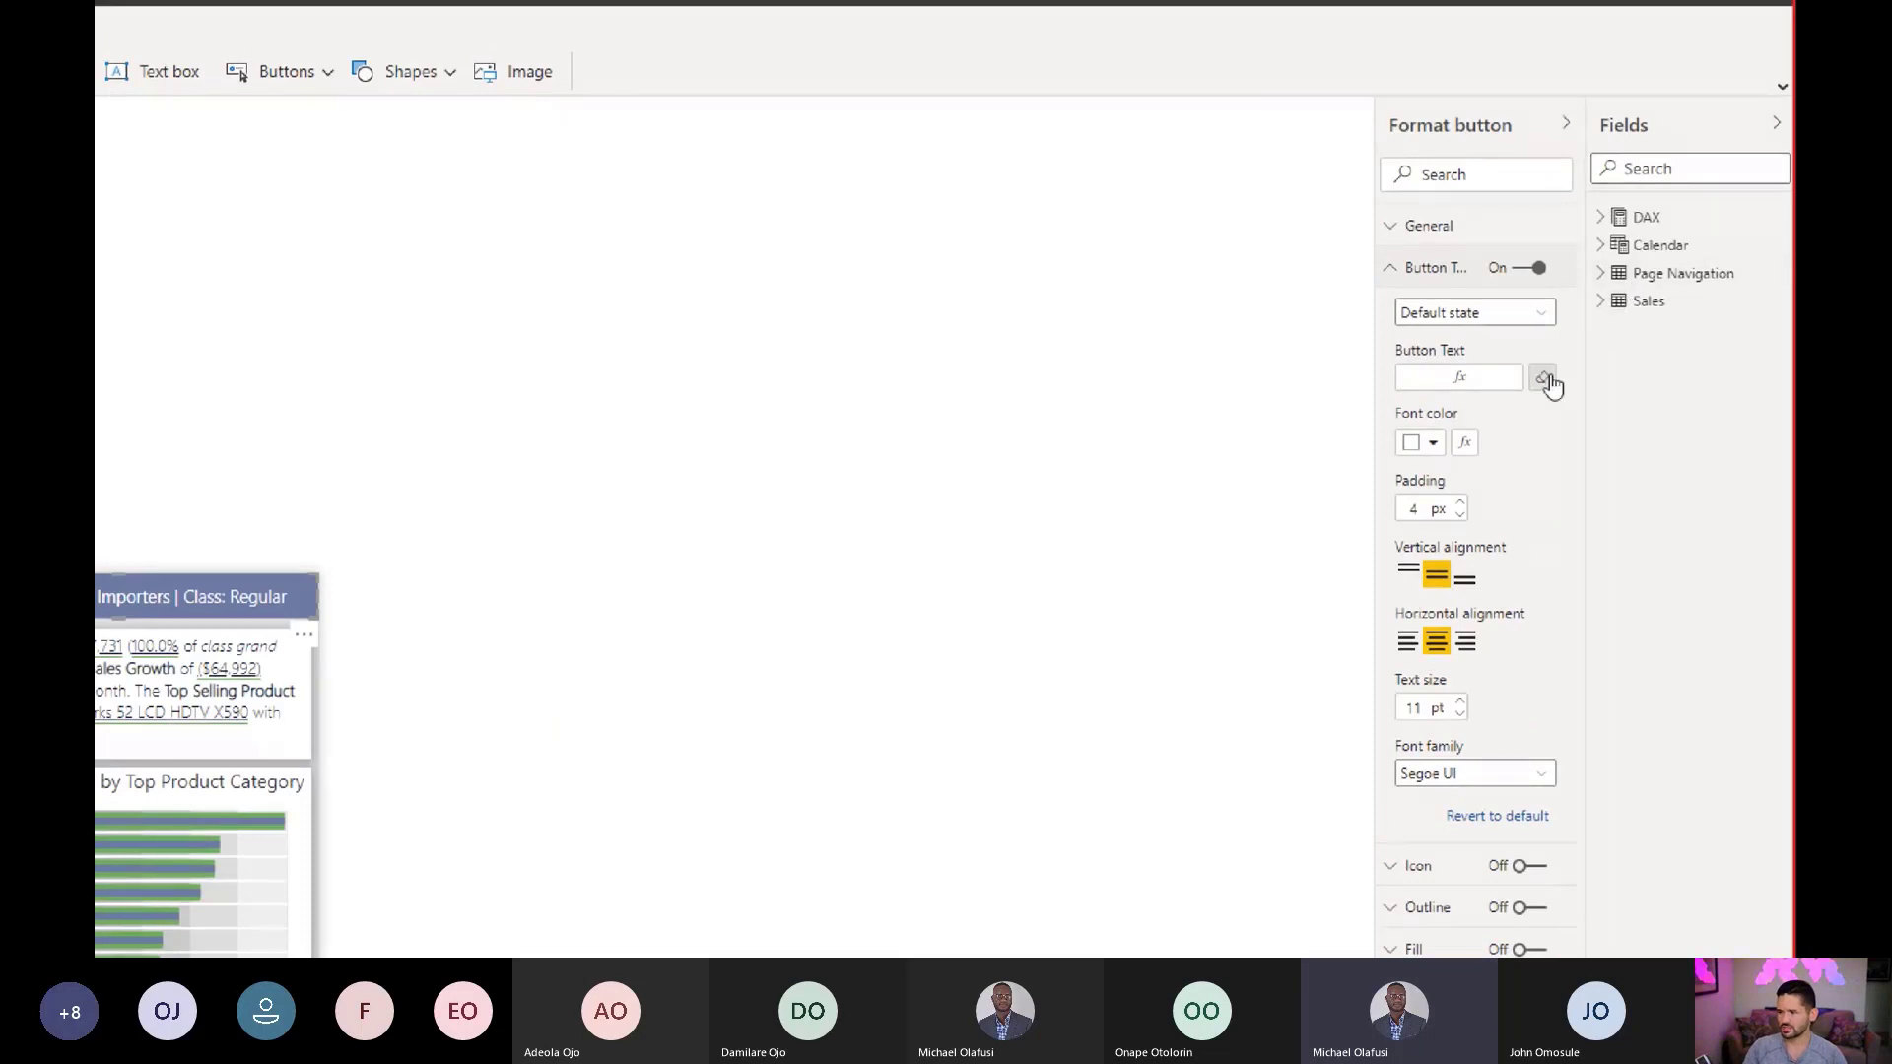
Step: Try replacing the header button's field-based text with "Button", and restore the dynamic Brand and Class text
click(1477, 374)
text(Bu)
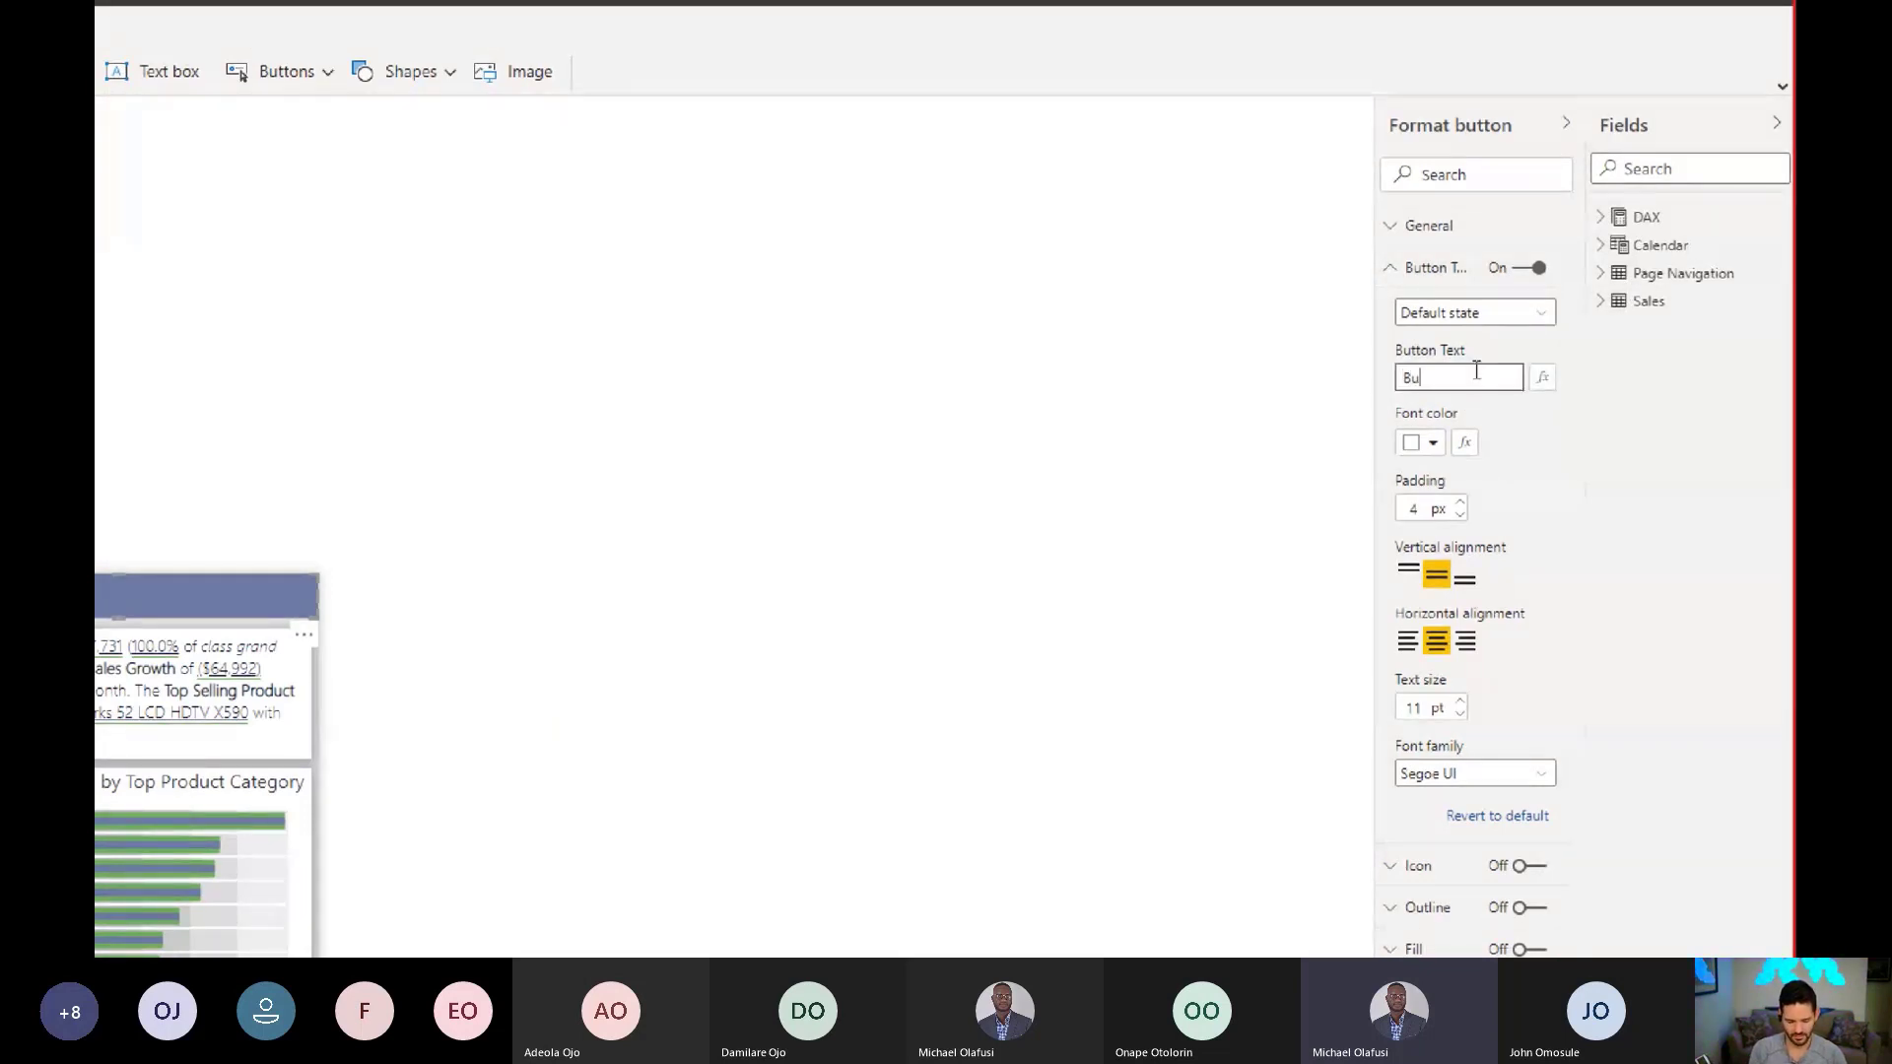
text(tton)
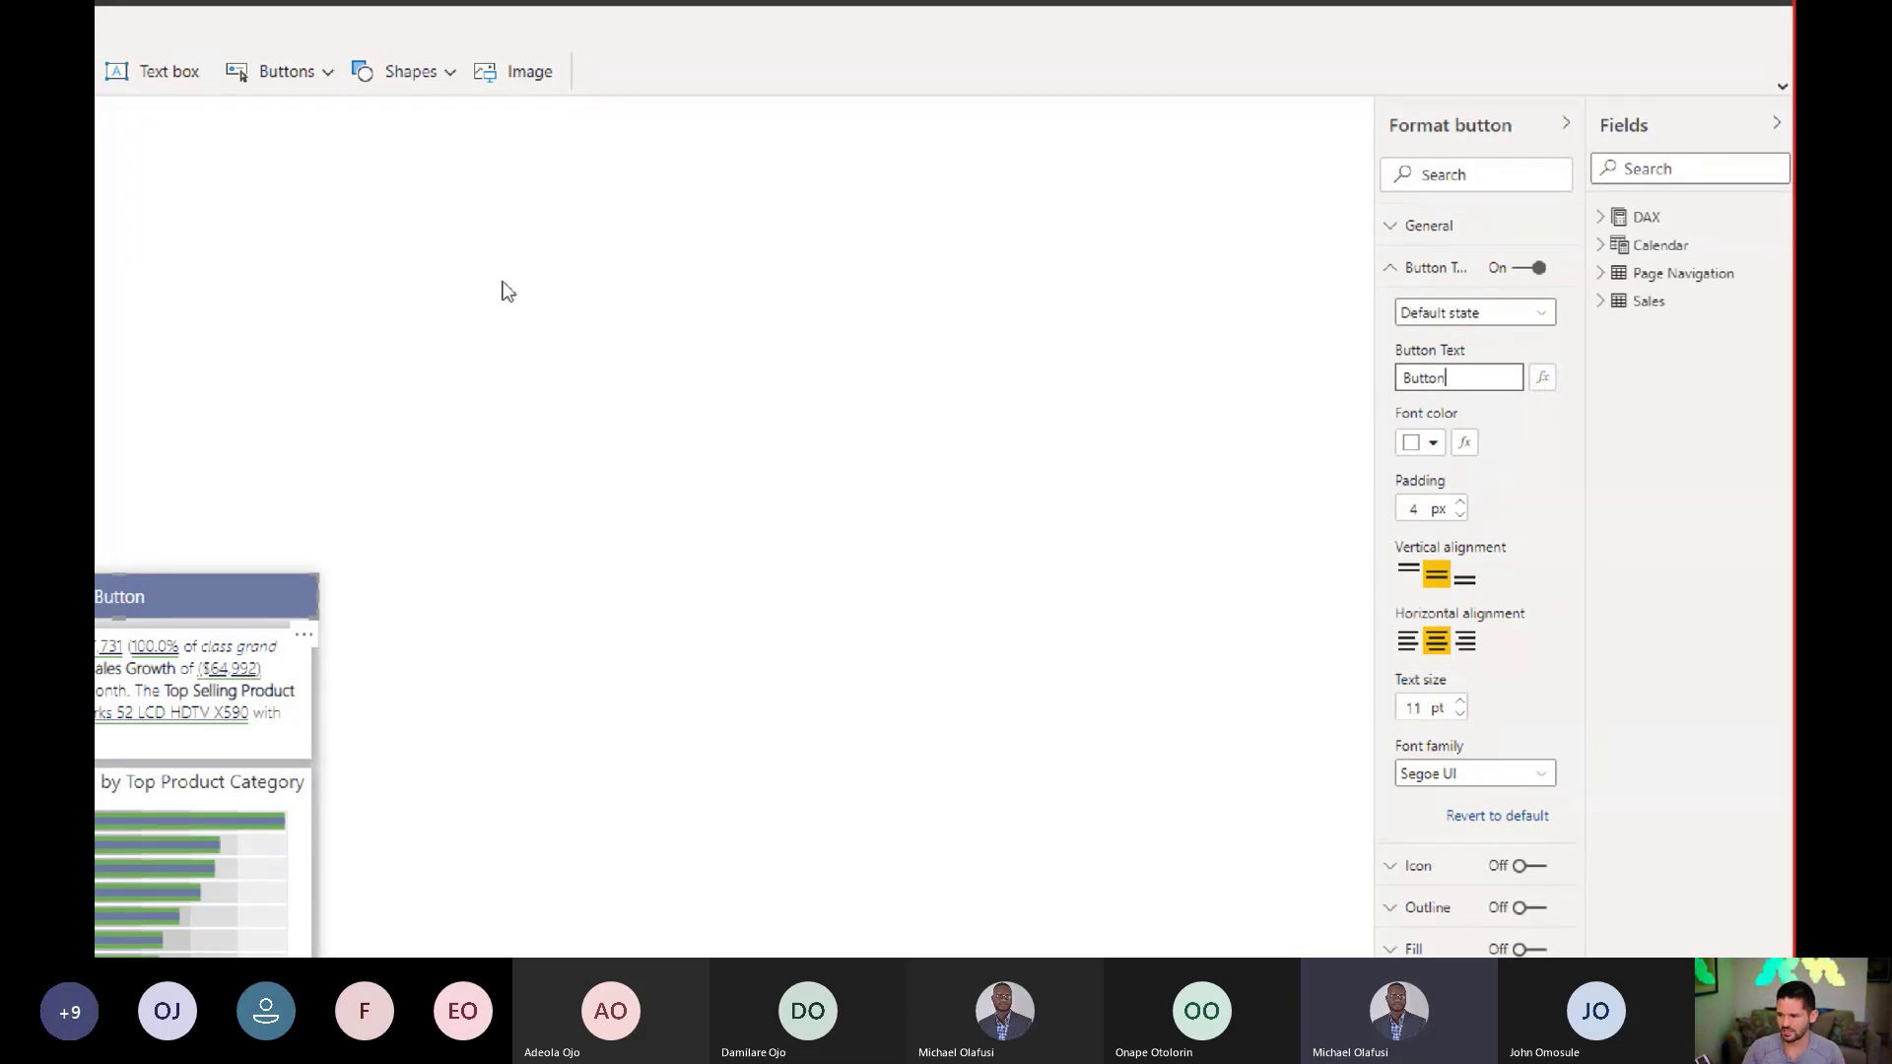
key(BackSpace)
key(BackSpace)
key(BackSpace)
key(BackSpace)
key(BackSpace)
key(BackSpace)
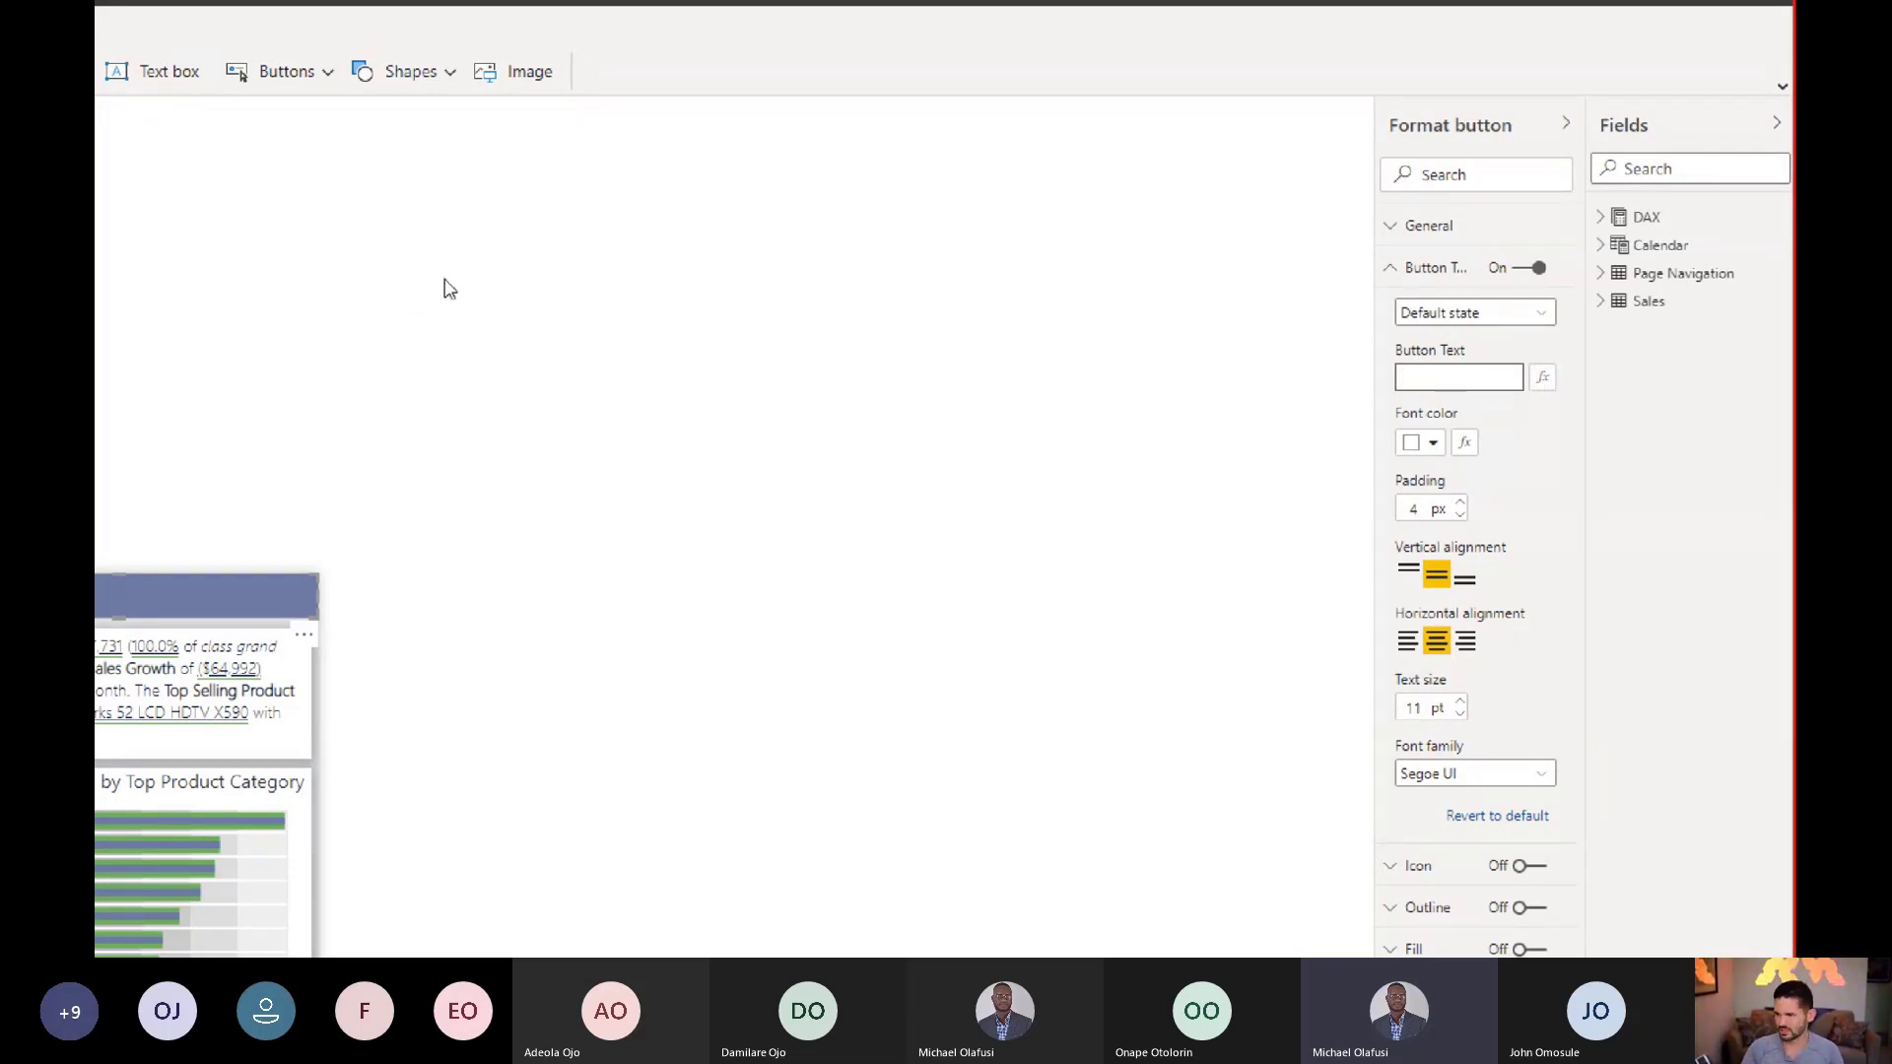
click(1346, 465)
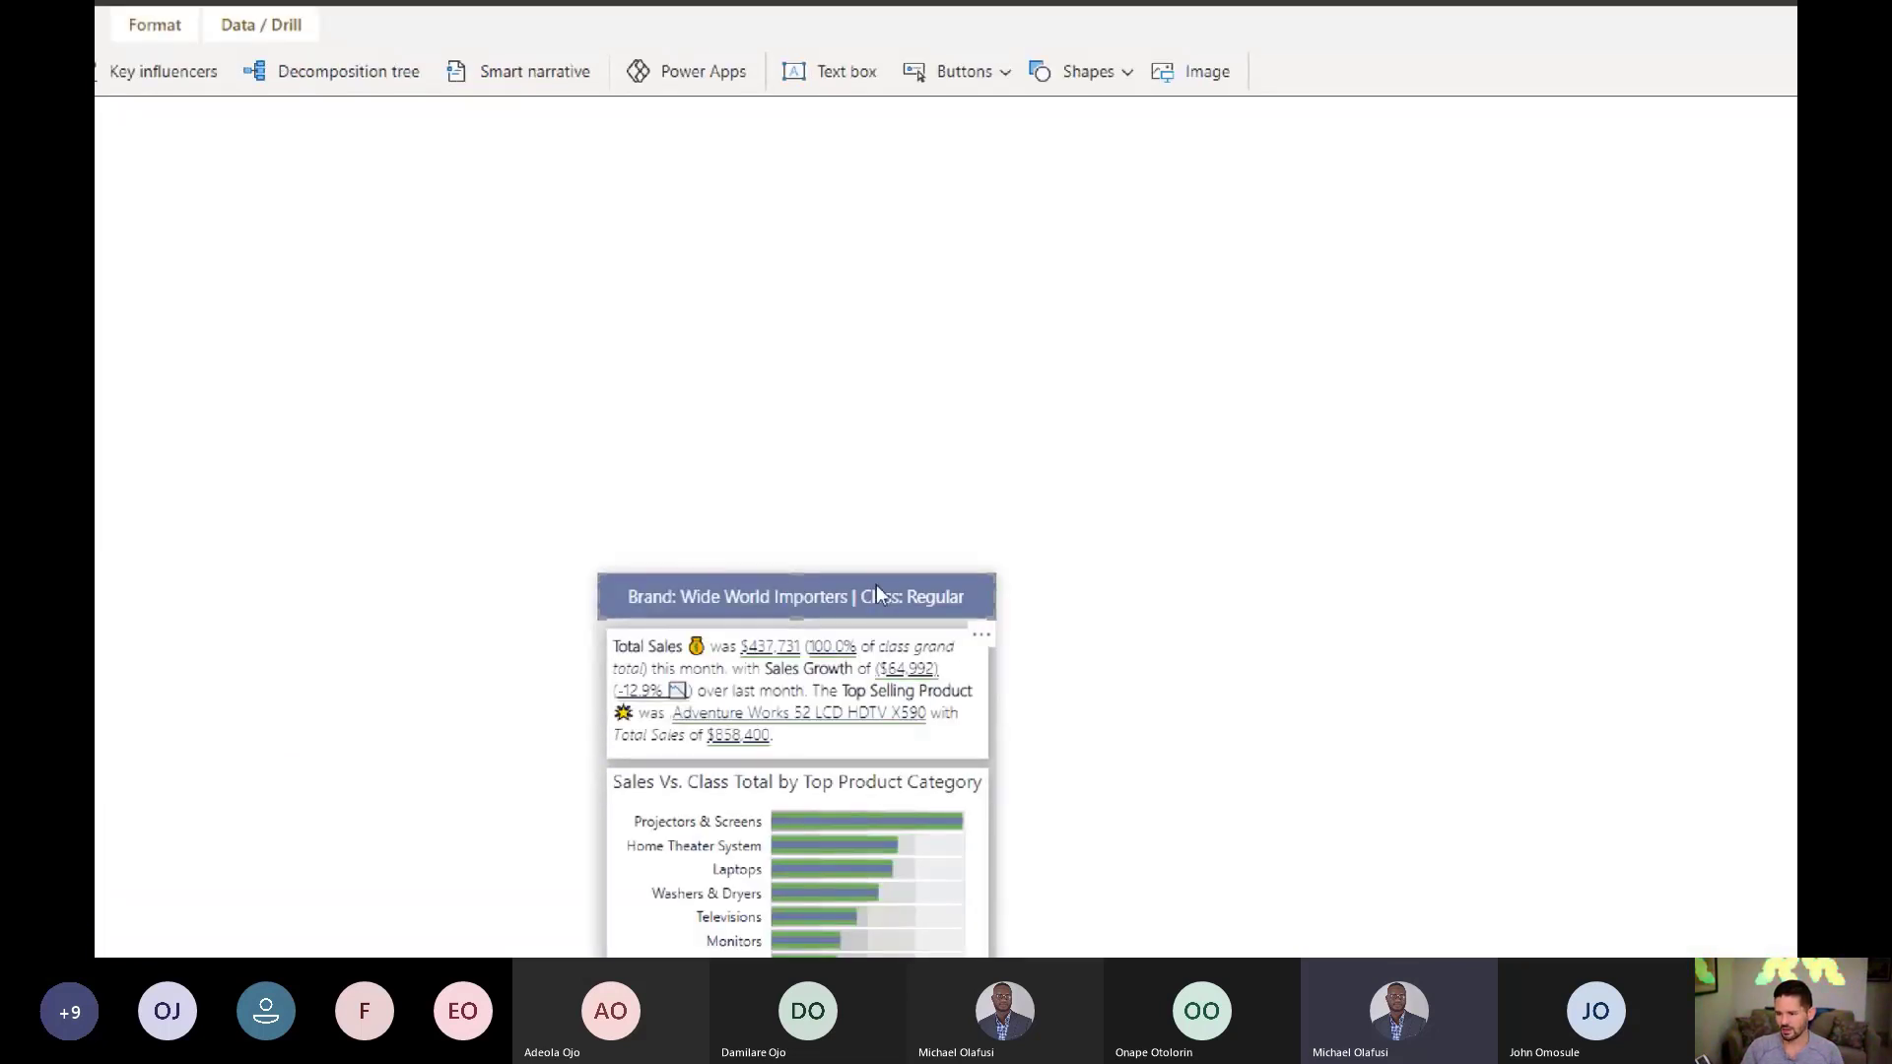
Step: Examine the Format by and Based on field settings behind the header button's default-state text
click(1448, 269)
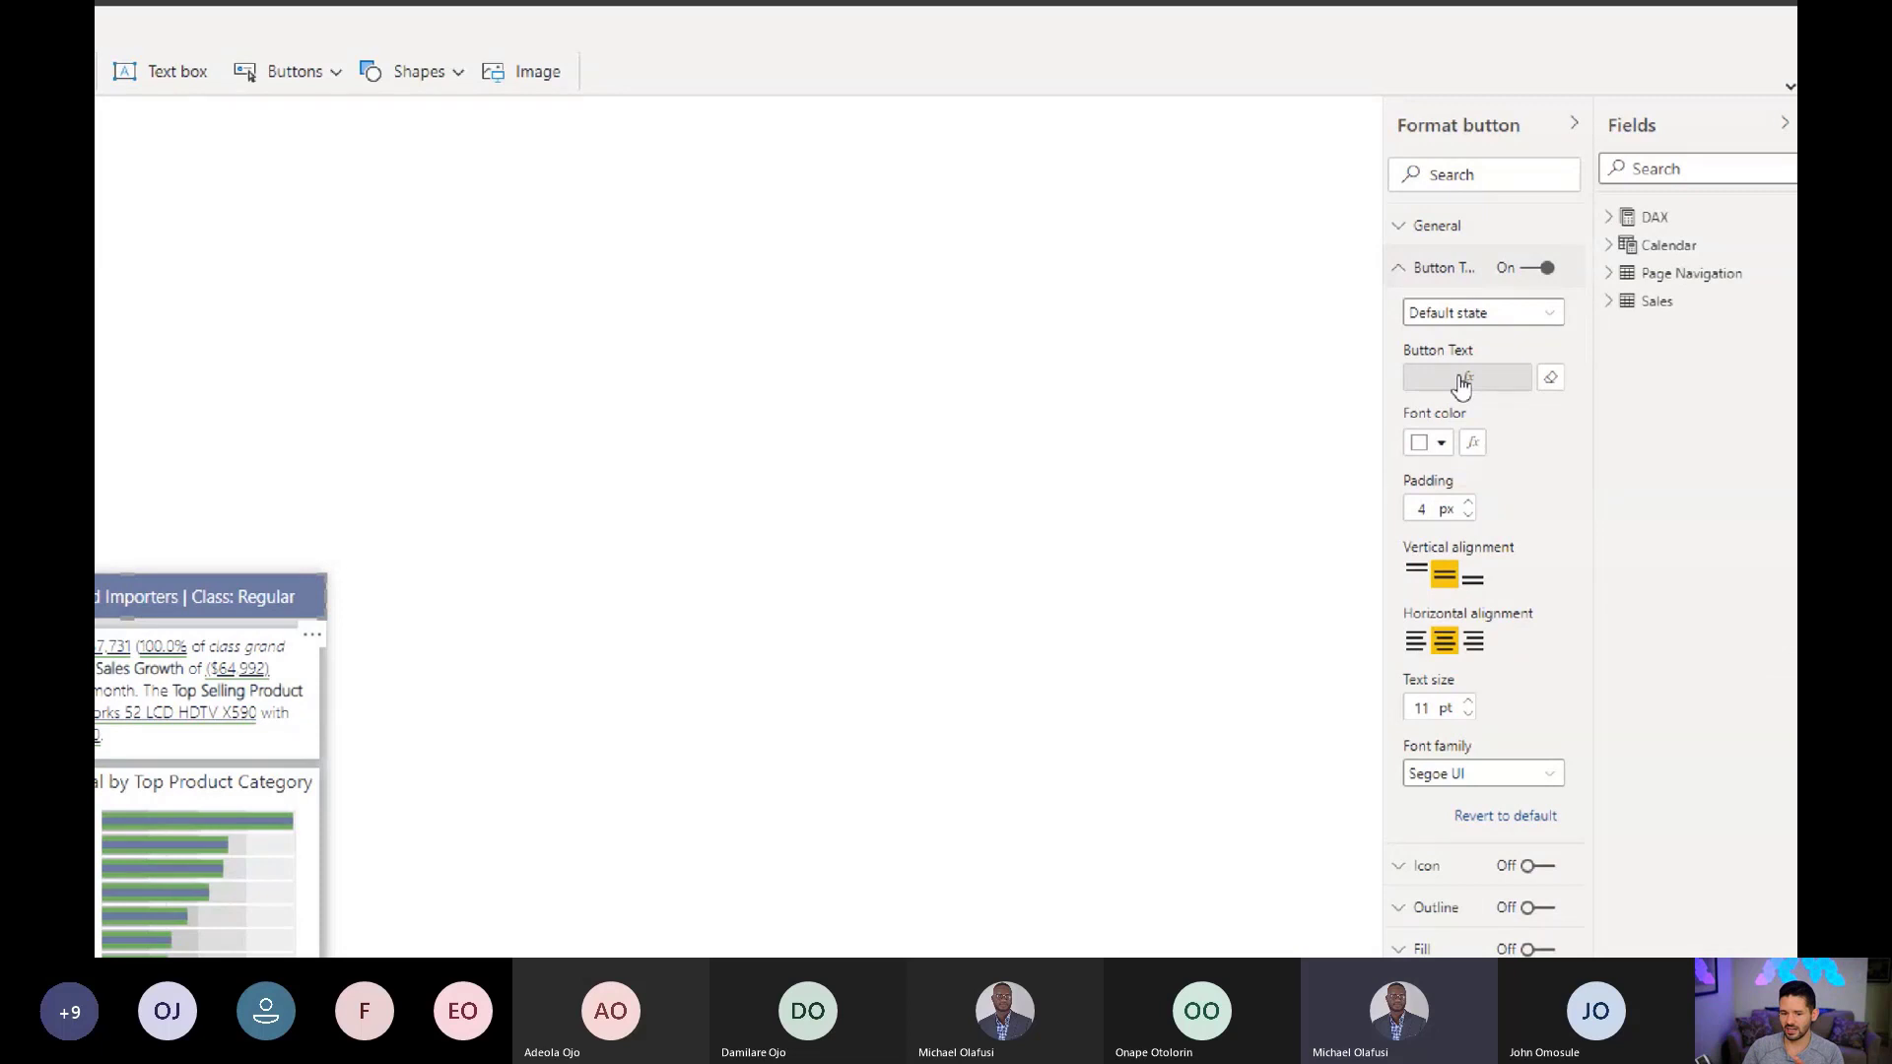
click(1462, 385)
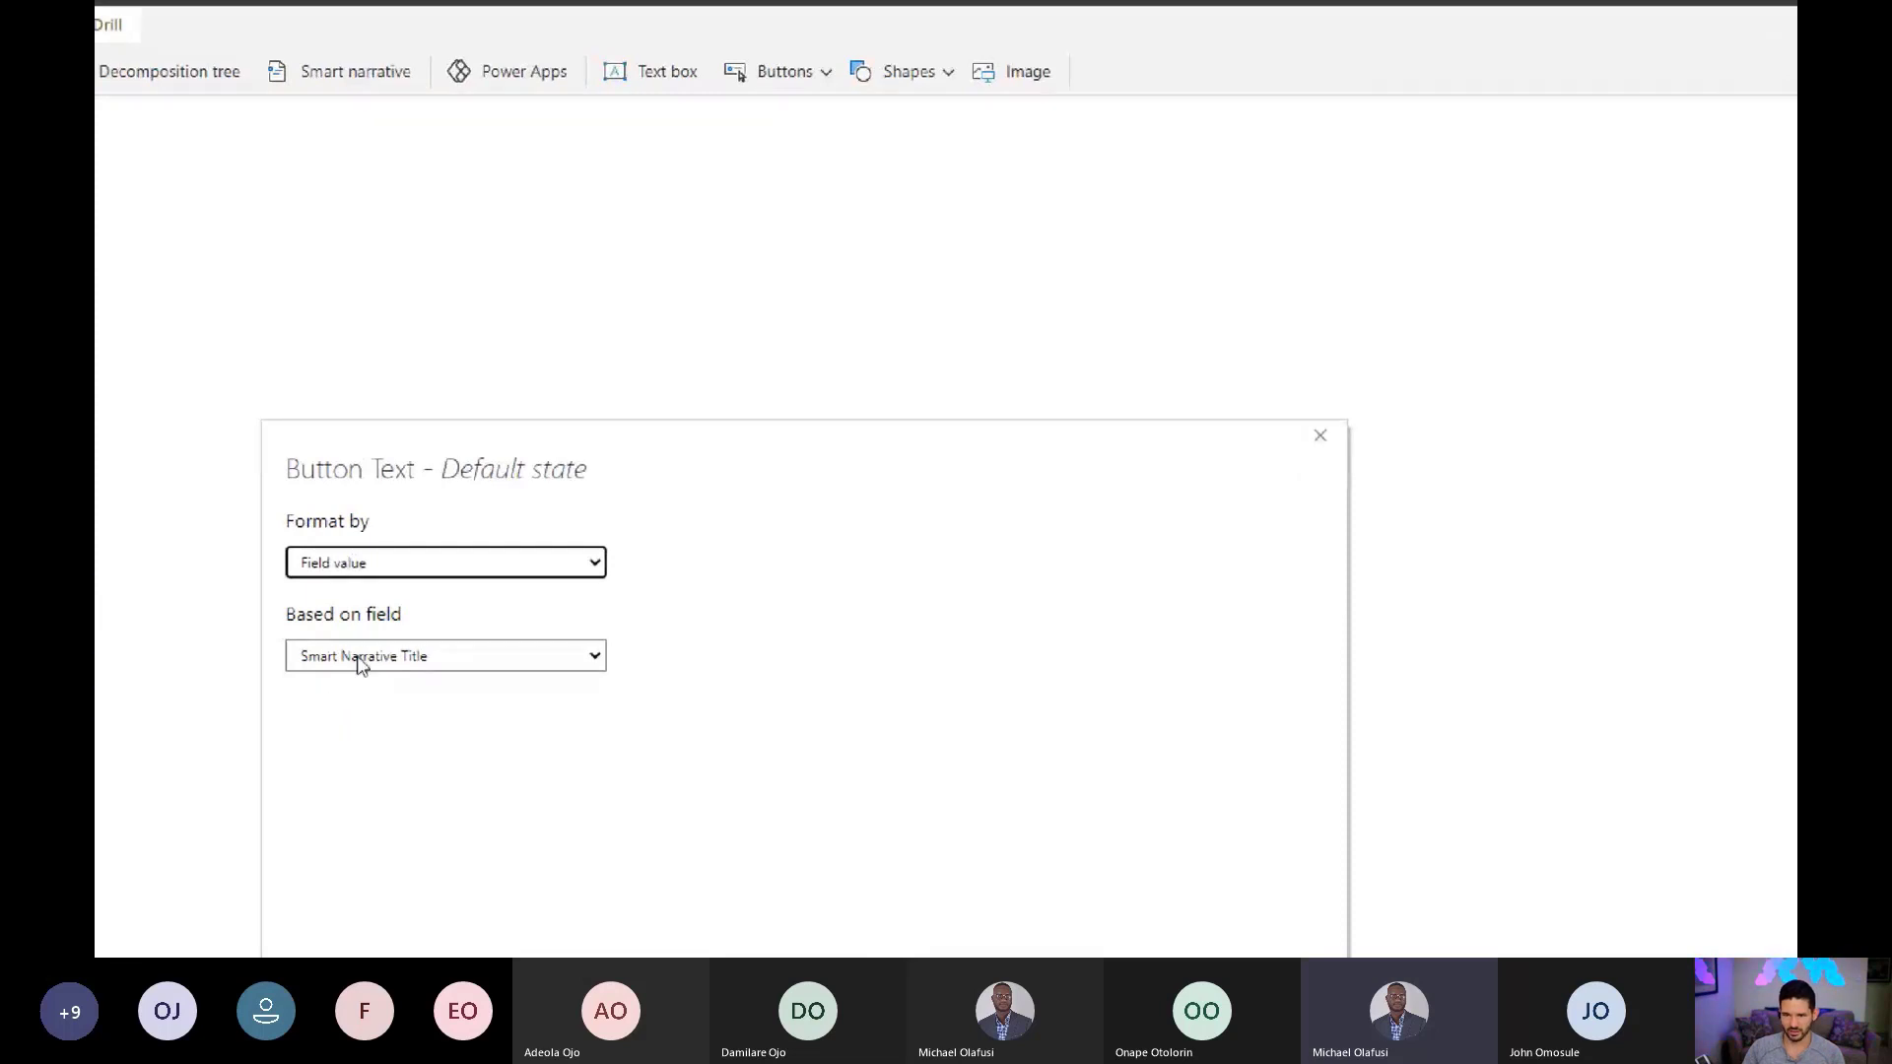
click(1321, 437)
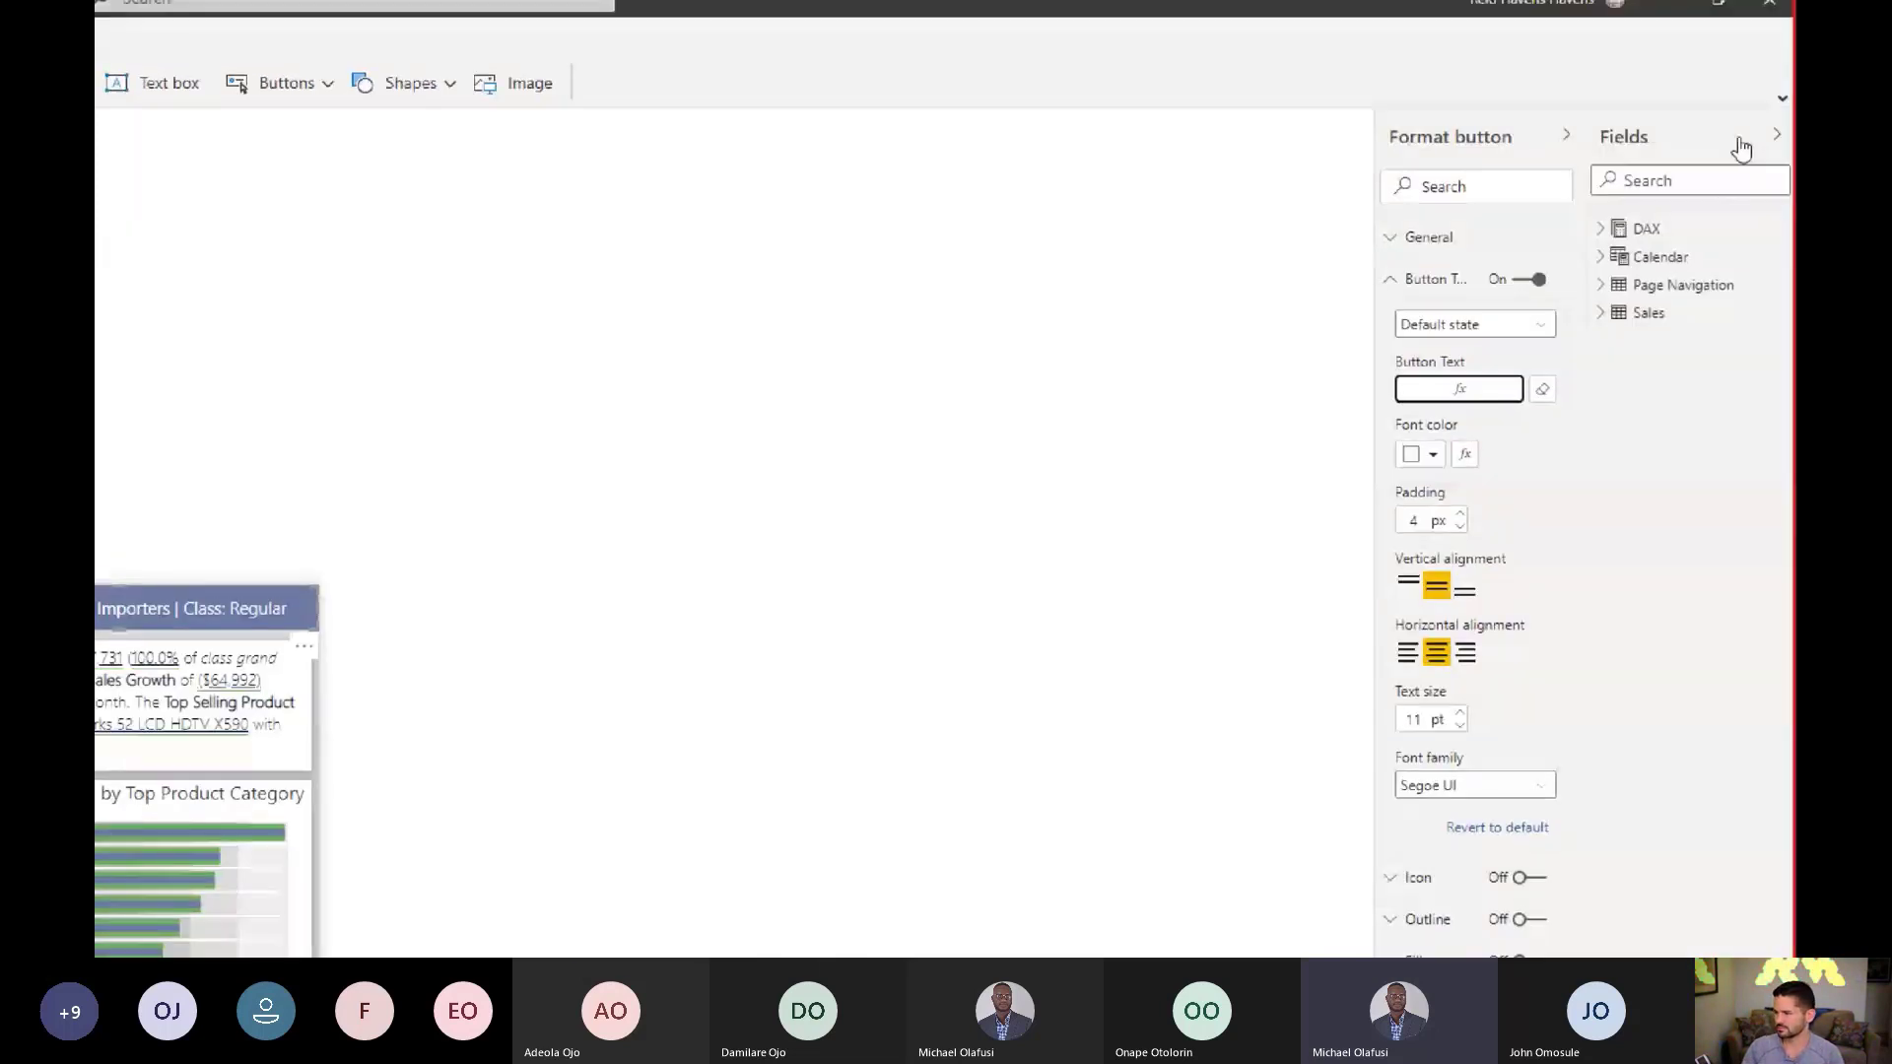
Step: Search the fields for "smart na" and examine the enlarged DAX formula of the Smart Narrative Title measure
click(1715, 185)
text(smart na)
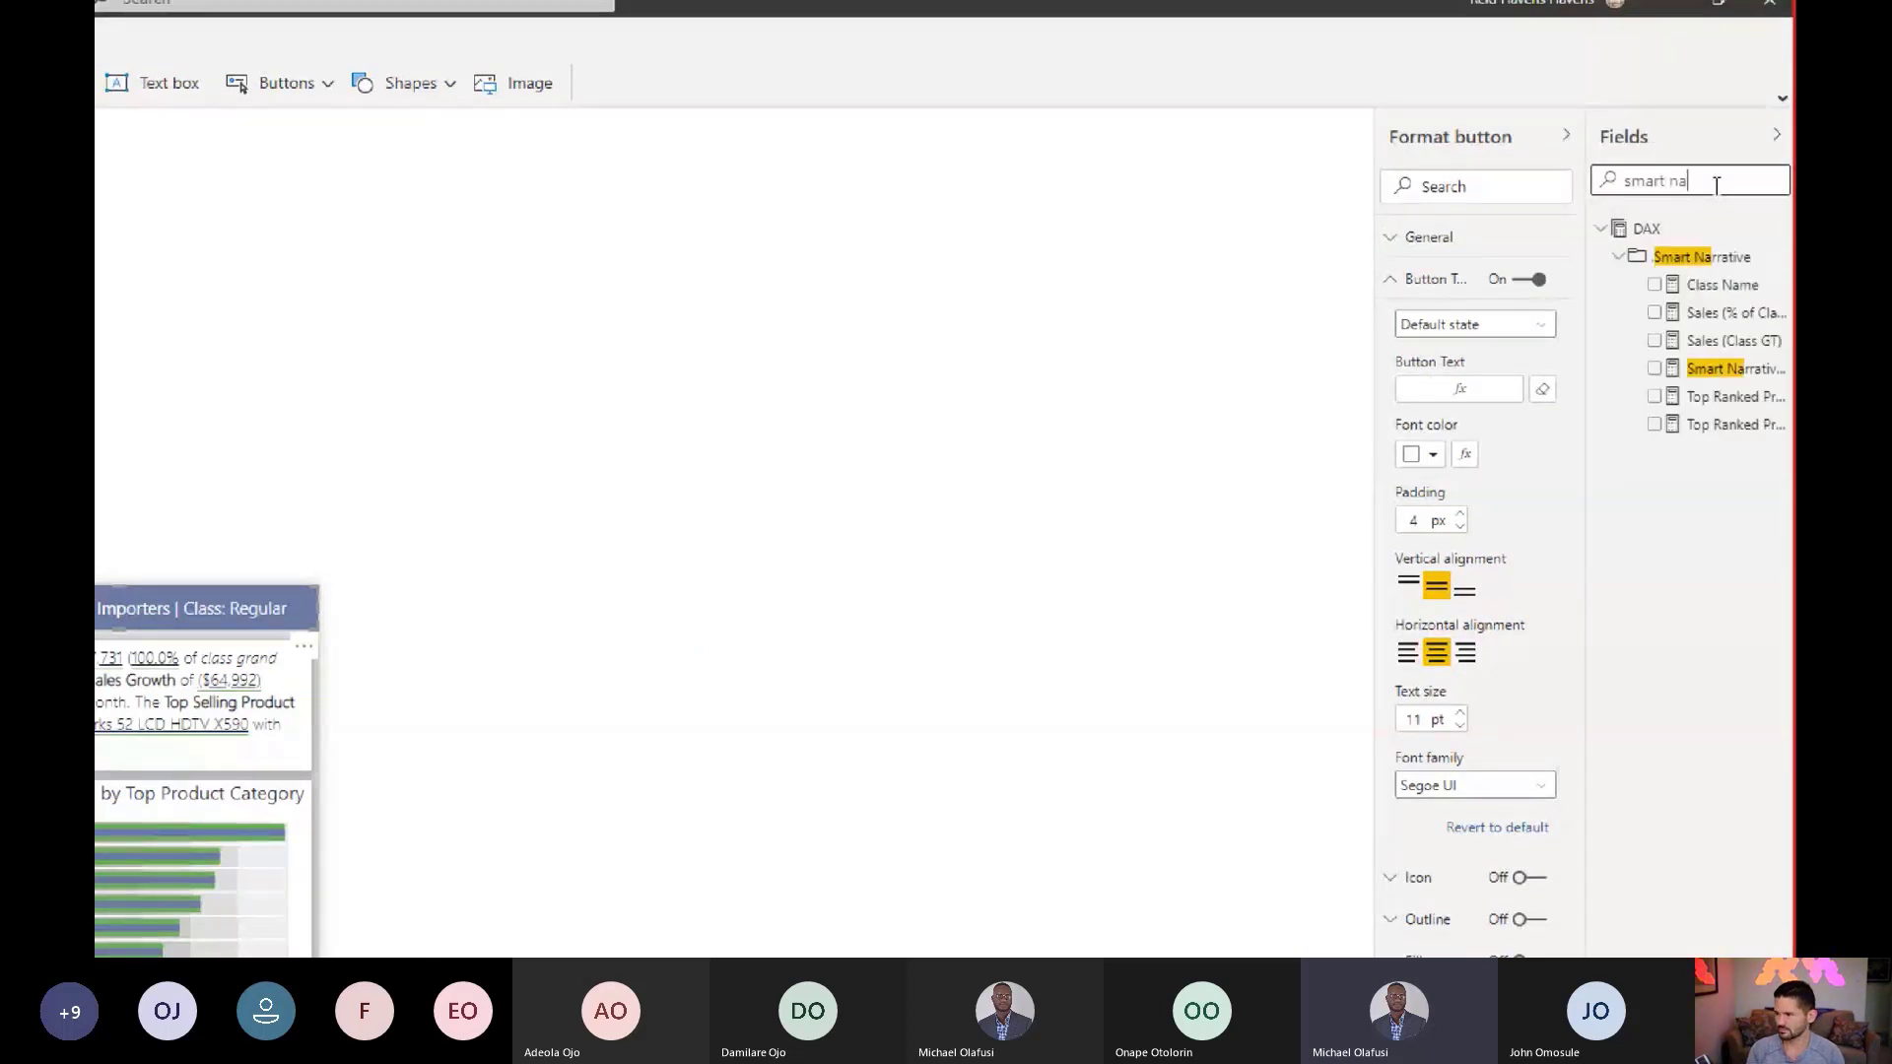
click(1709, 371)
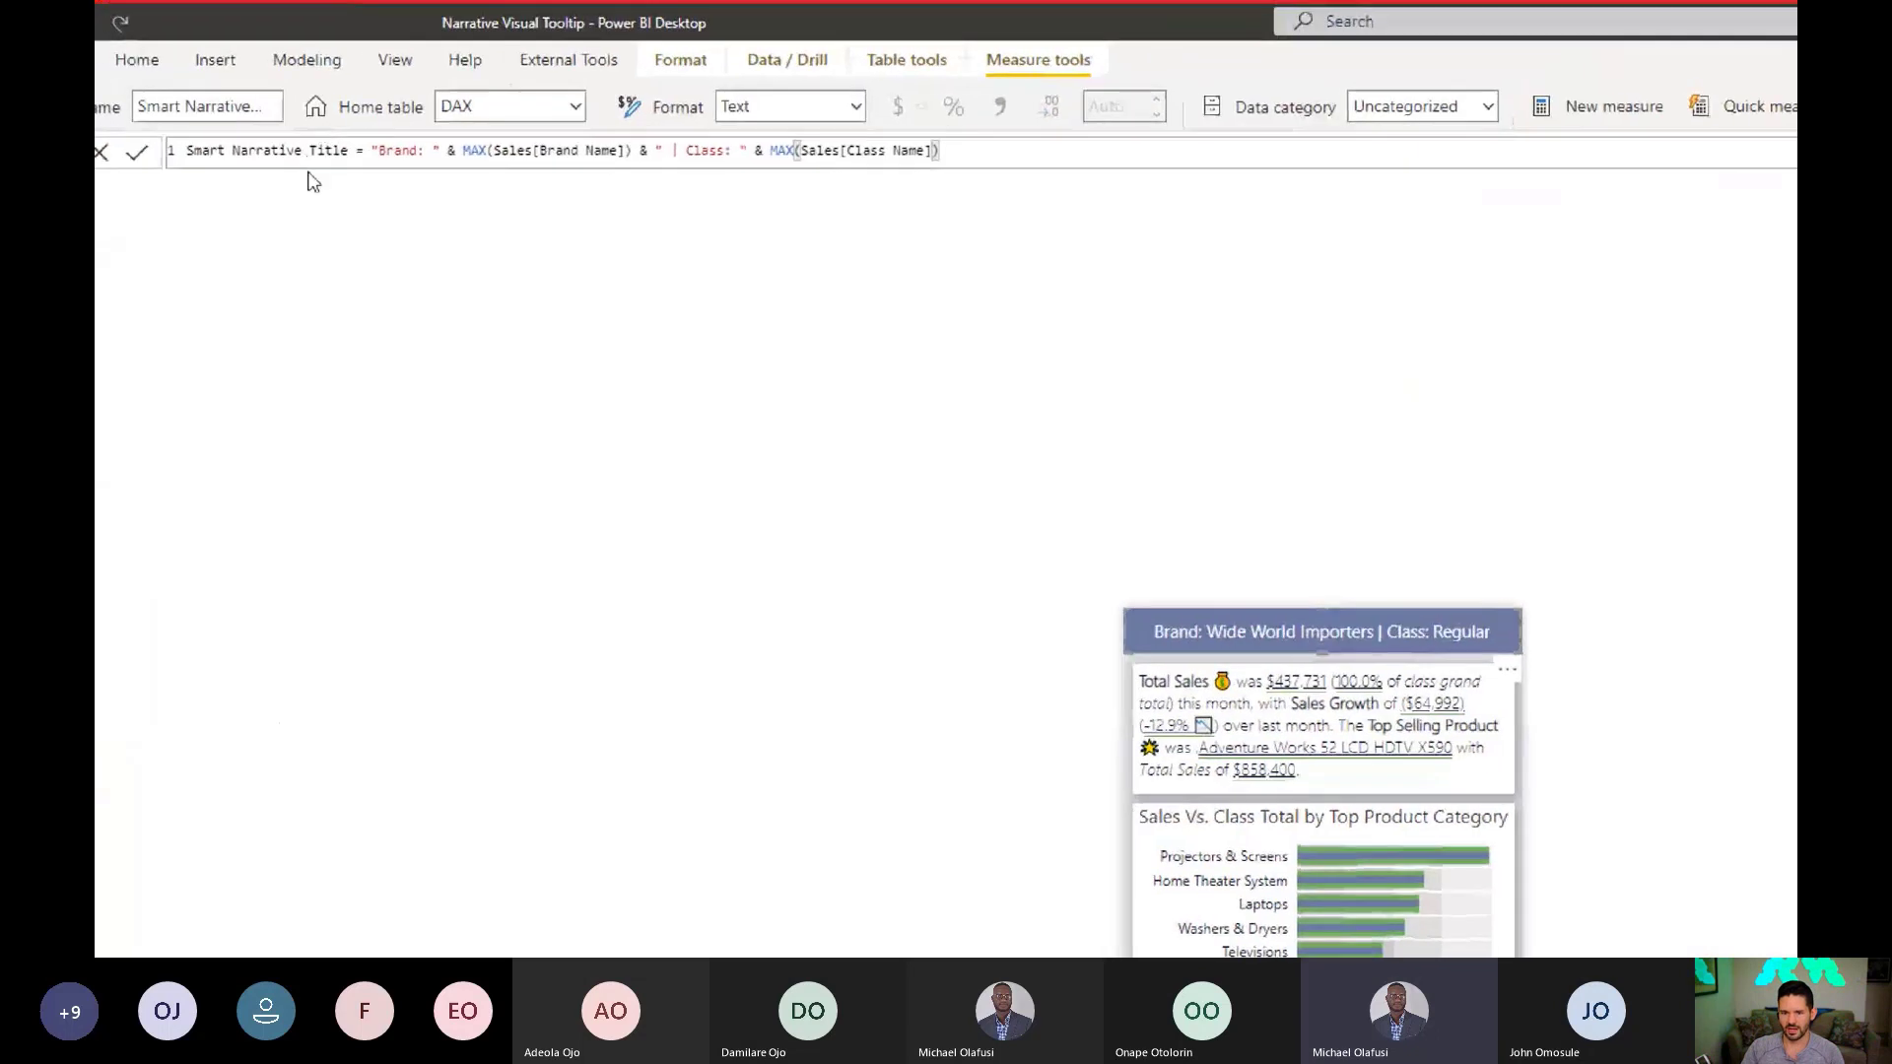
scroll(311, 167, up, 5)
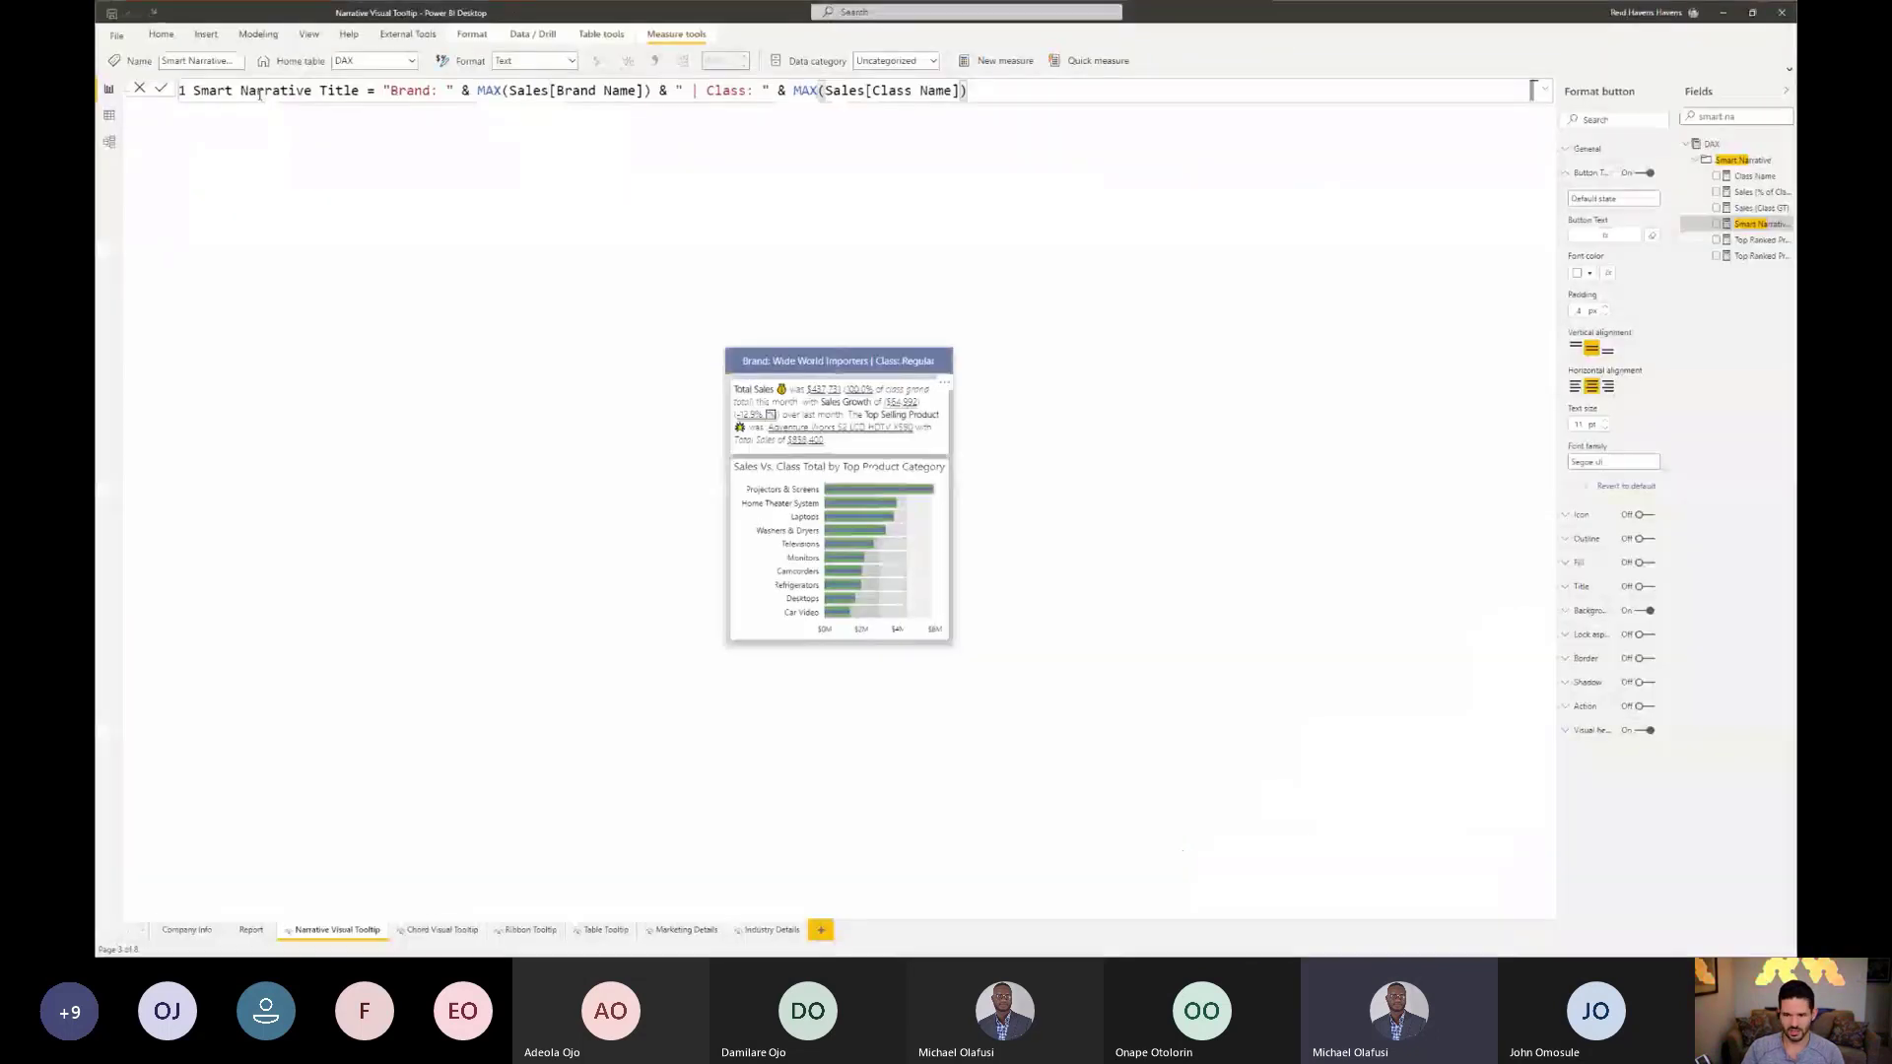
scroll(259, 93, up, 1)
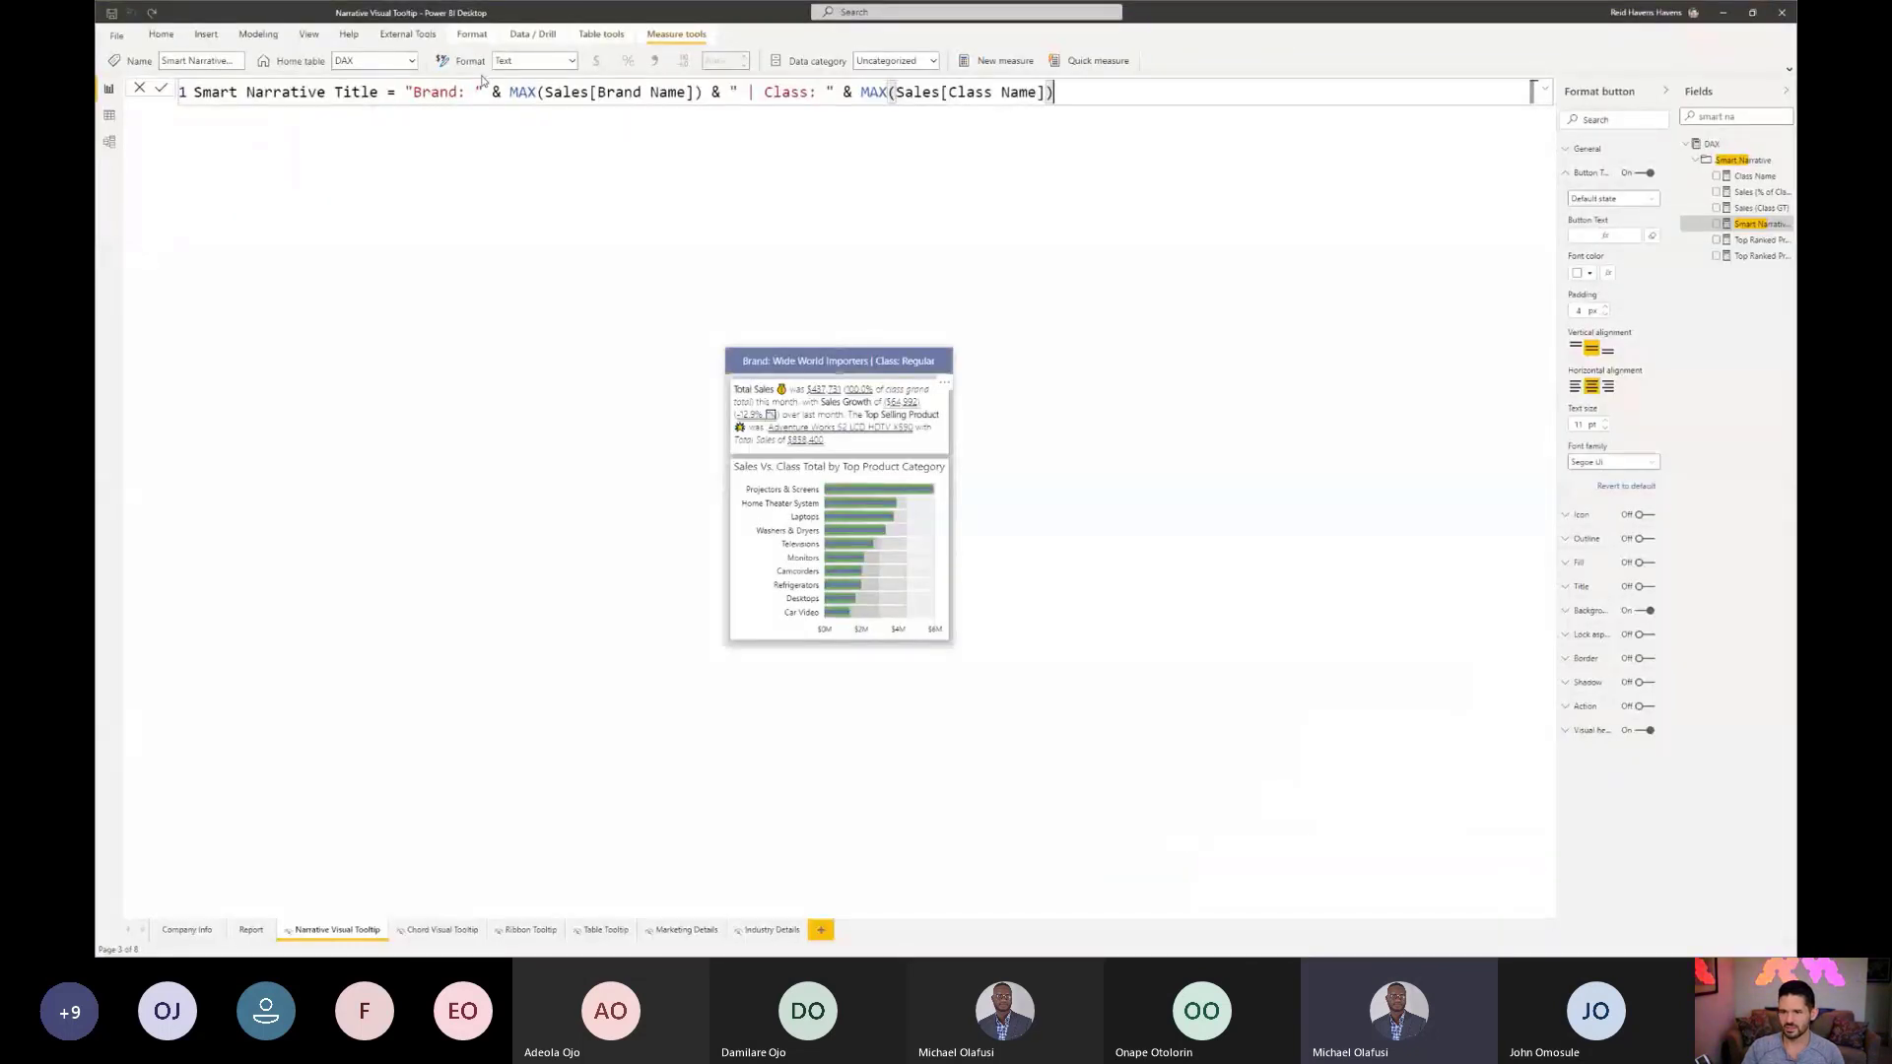
scroll(482, 84, up, 3)
Step: Change the function around Sales[Brand Name] in the Smart Narrative Title measure to MIN and commit the formula
drag(469, 94, 641, 95)
text(MIN)
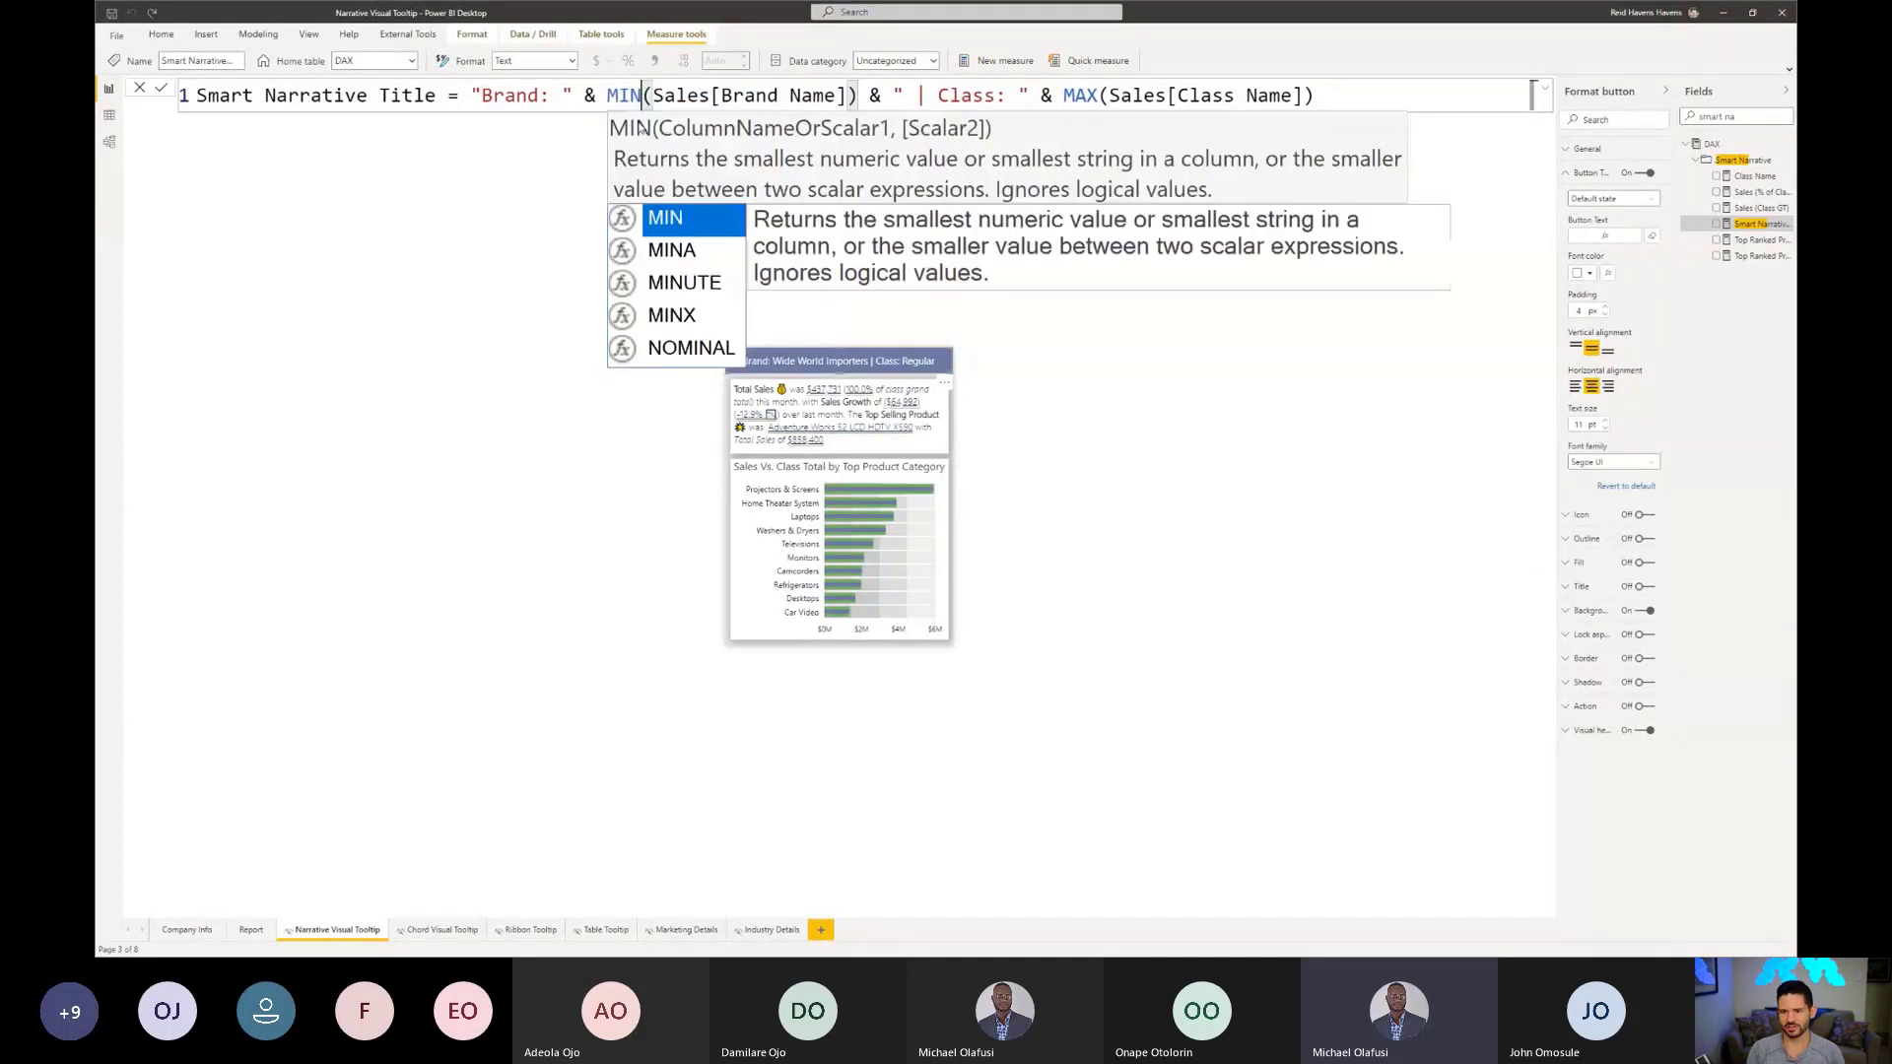
key(Escape)
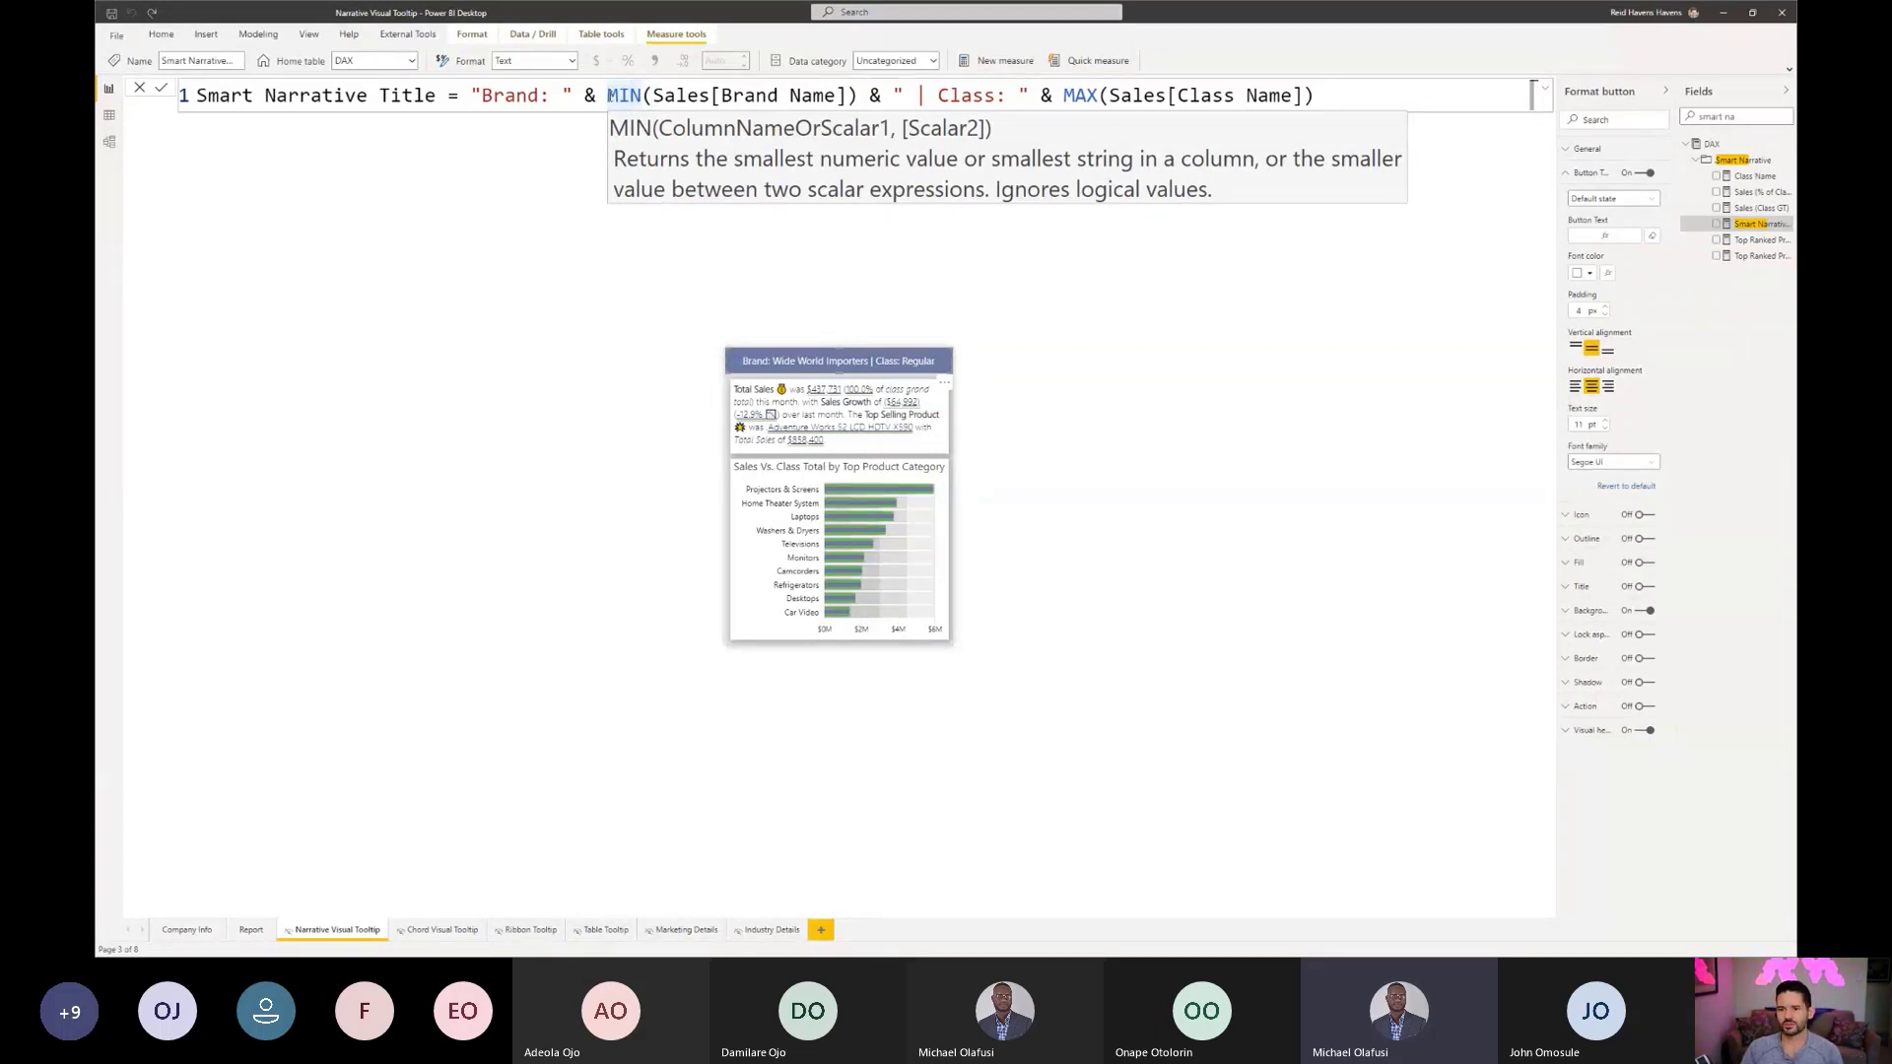
drag(607, 94, 857, 94)
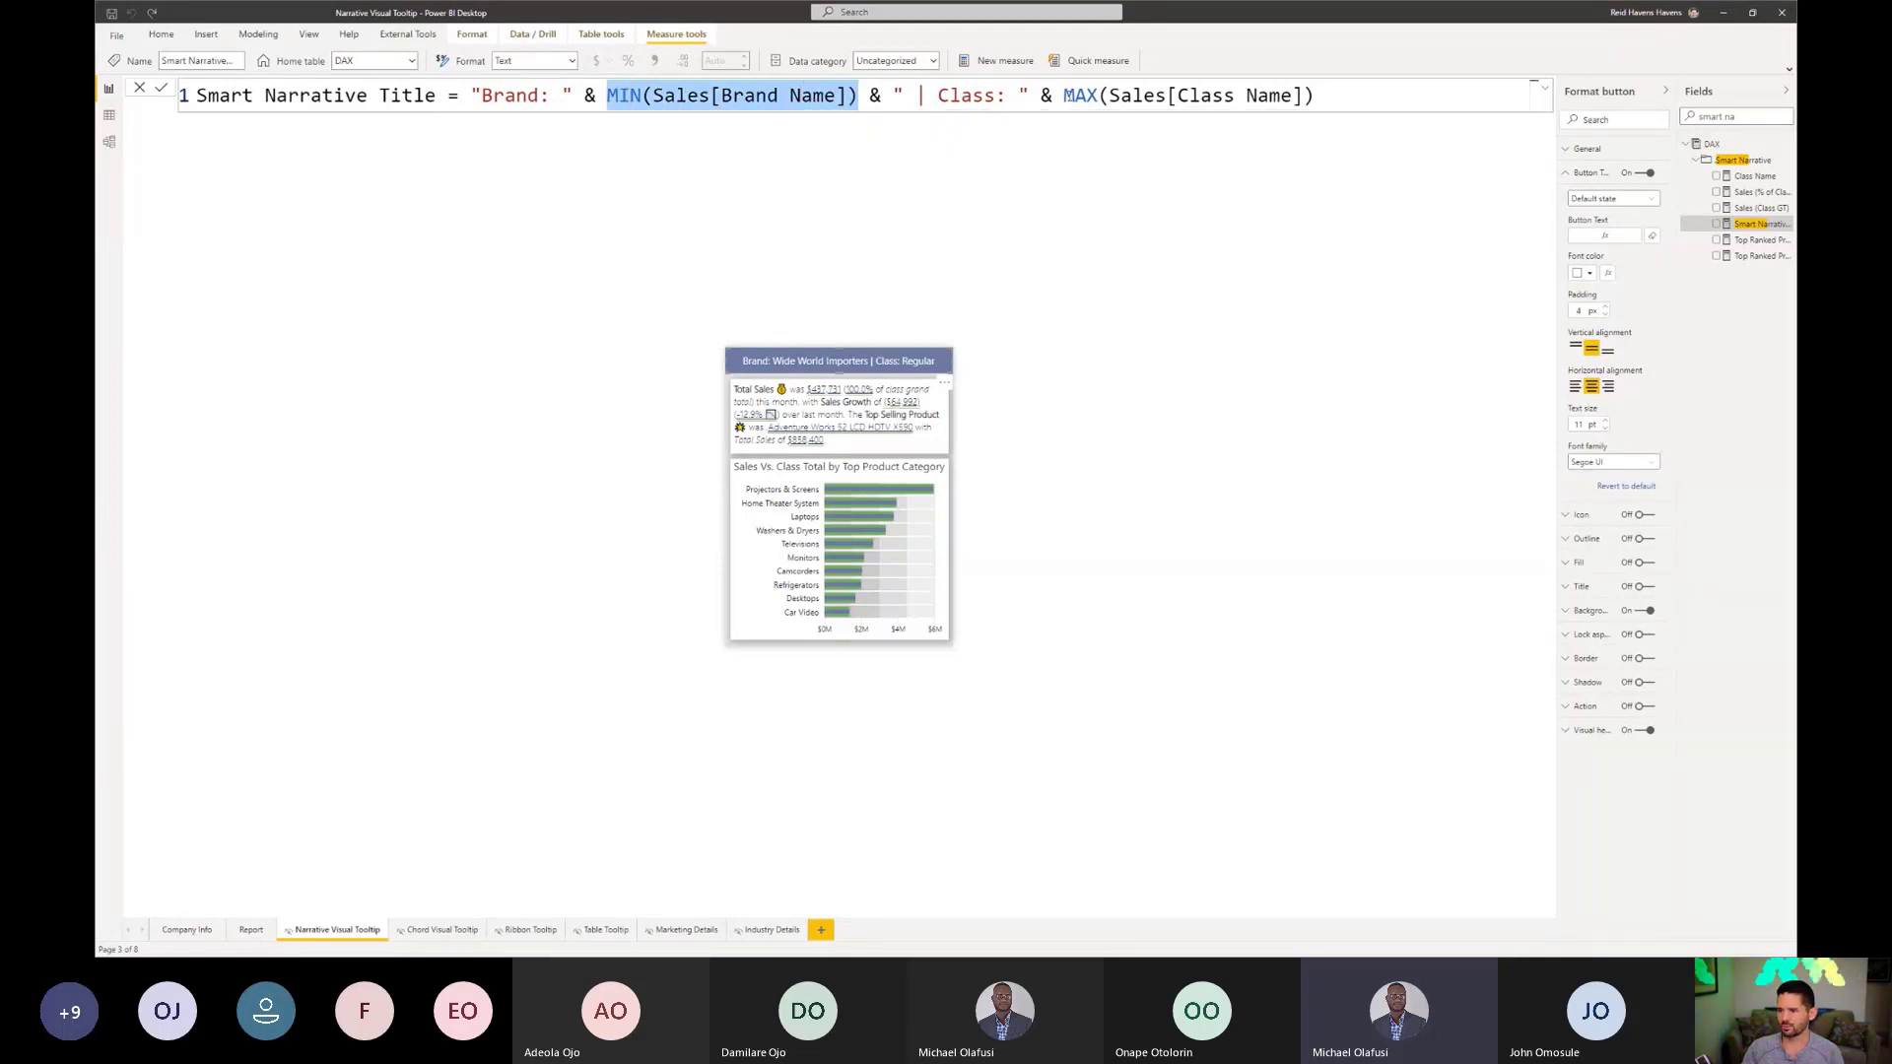
drag(1065, 95, 1328, 98)
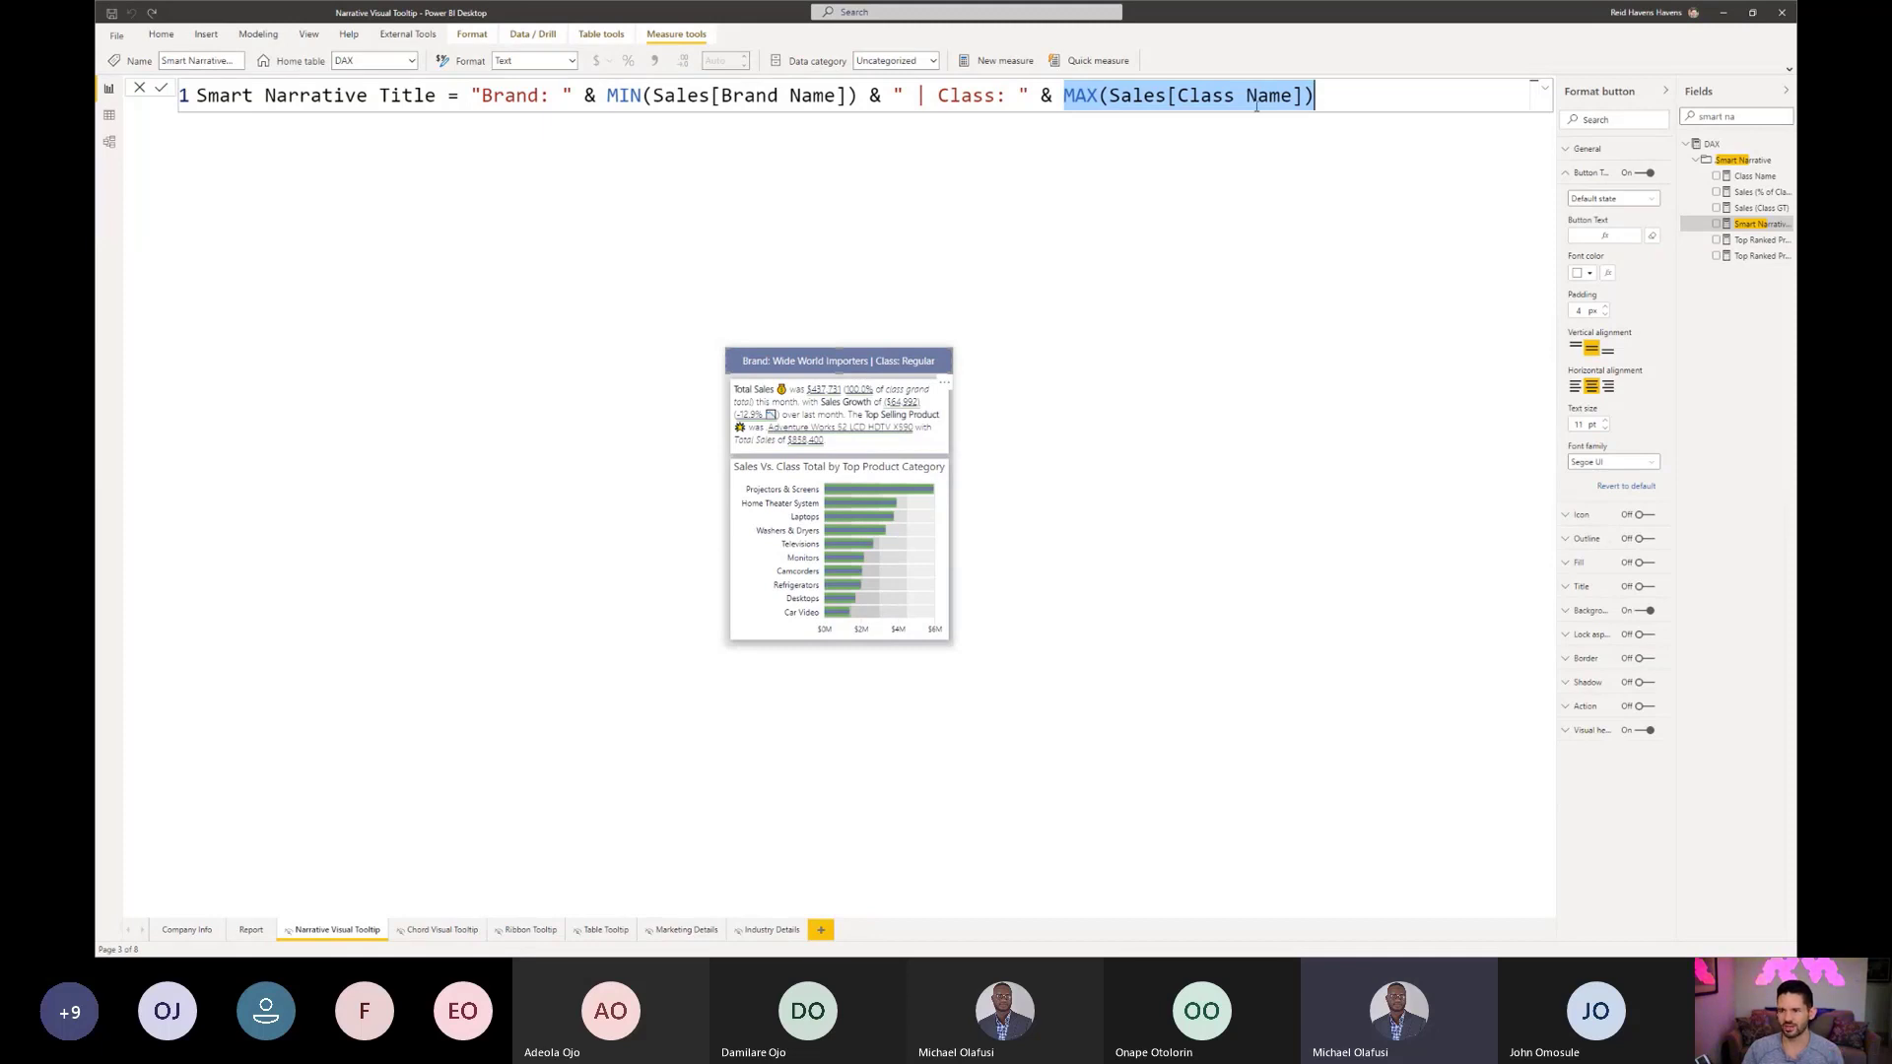
double_click(739, 95)
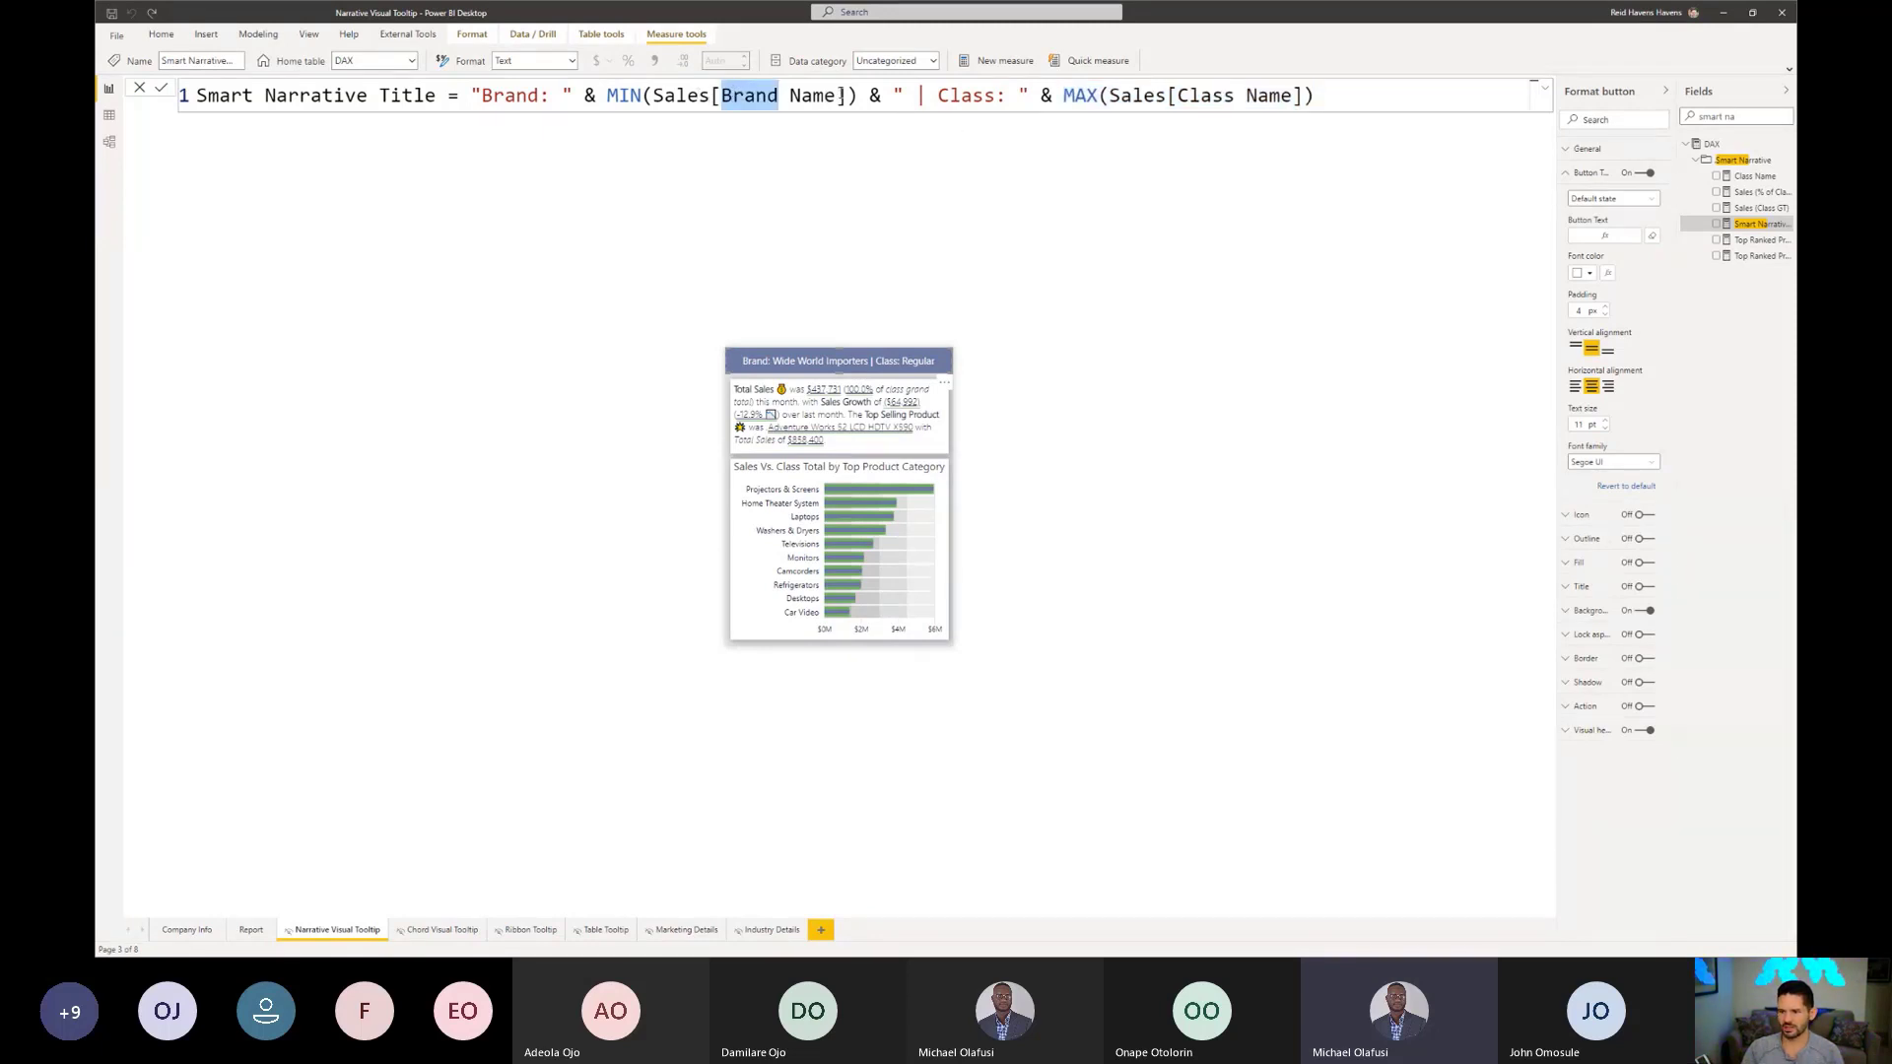
double_click(839, 95)
drag(1292, 95, 1202, 95)
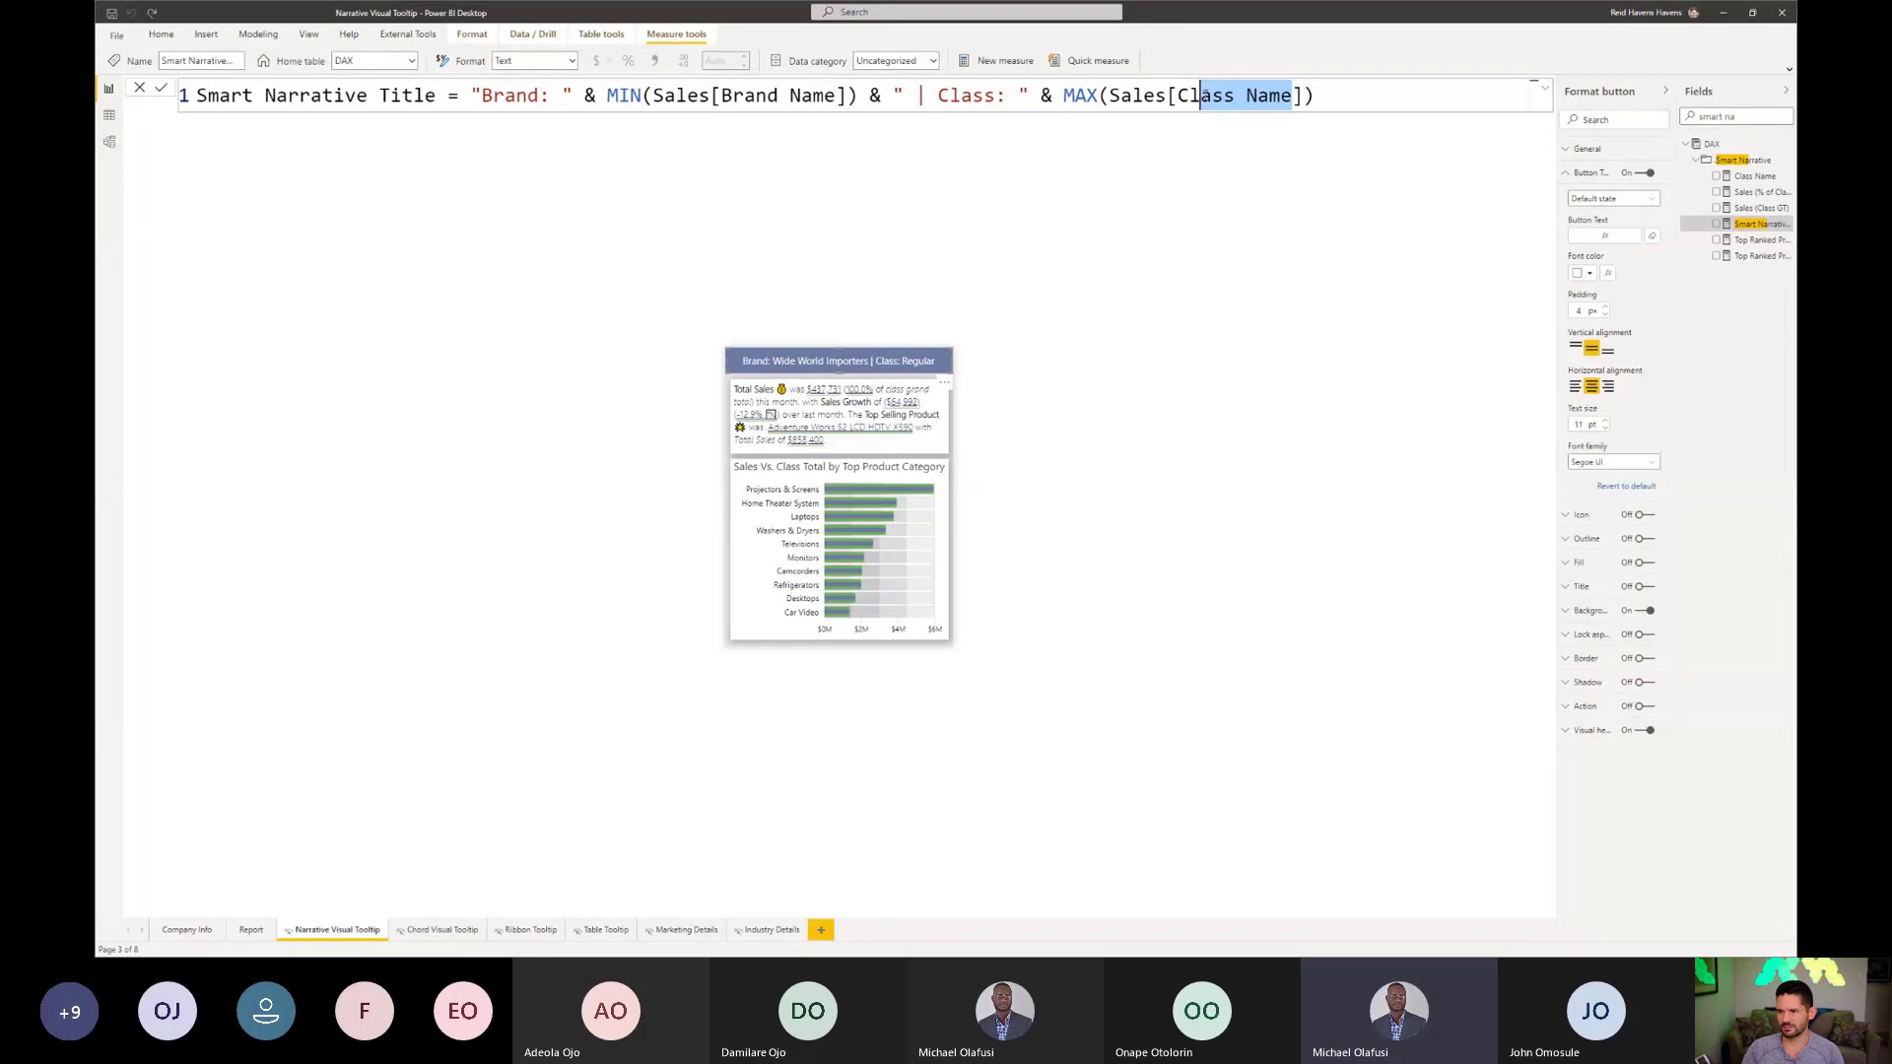
click(994, 91)
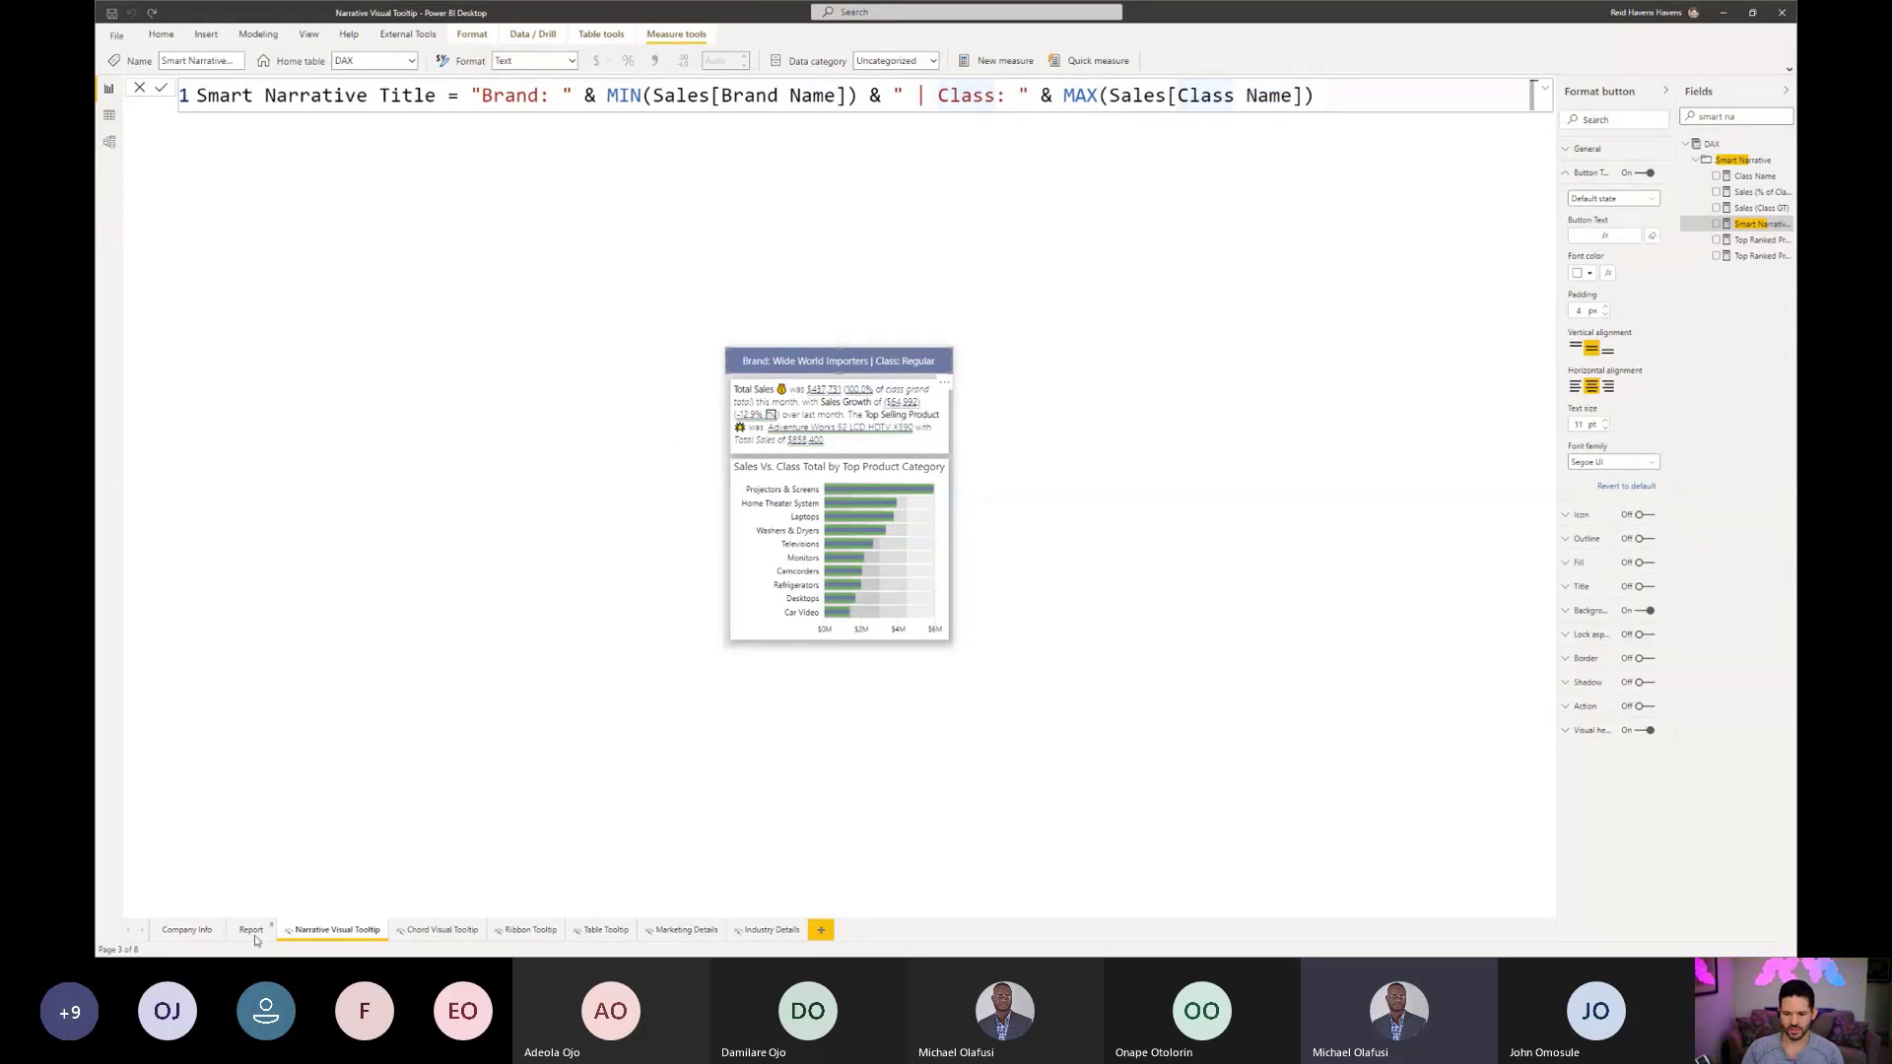
key(Return)
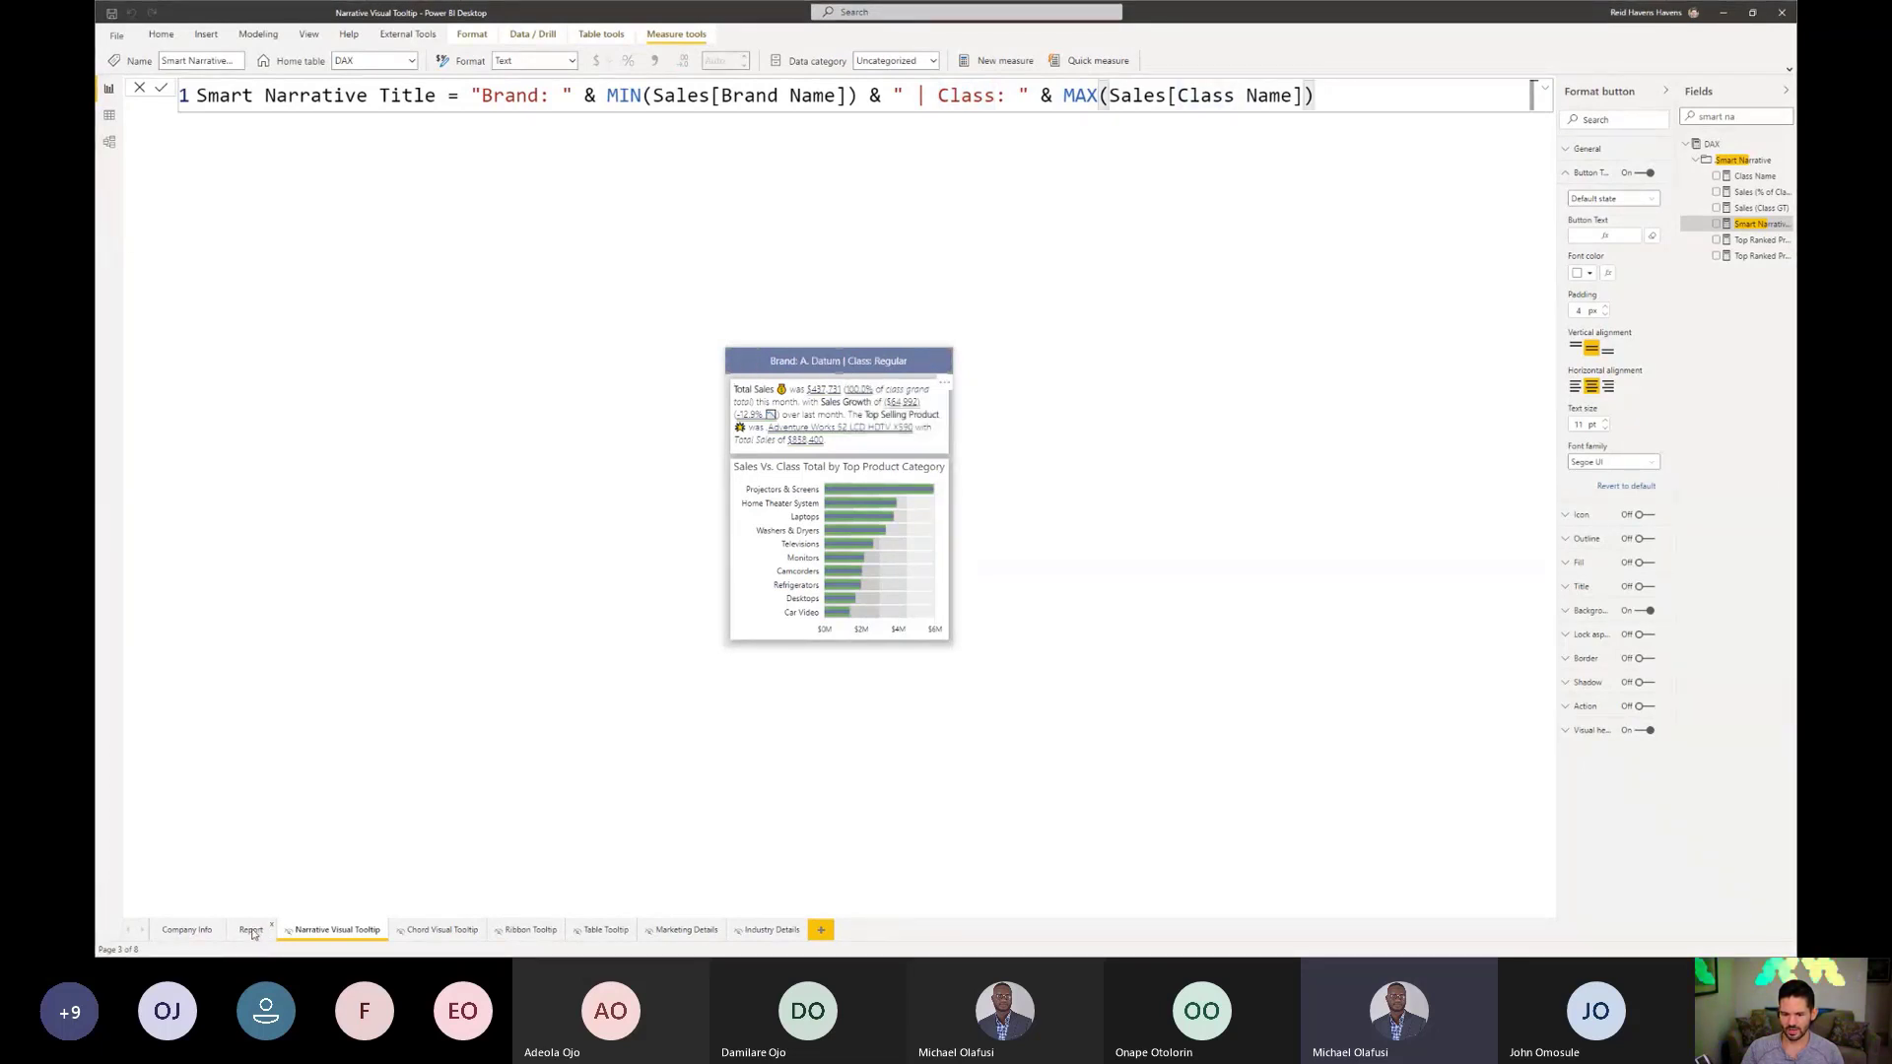
Step: On the Report page, preview the tooltip of the Contoso Deluxe bar and compare its header with the bar's brand and class
click(251, 930)
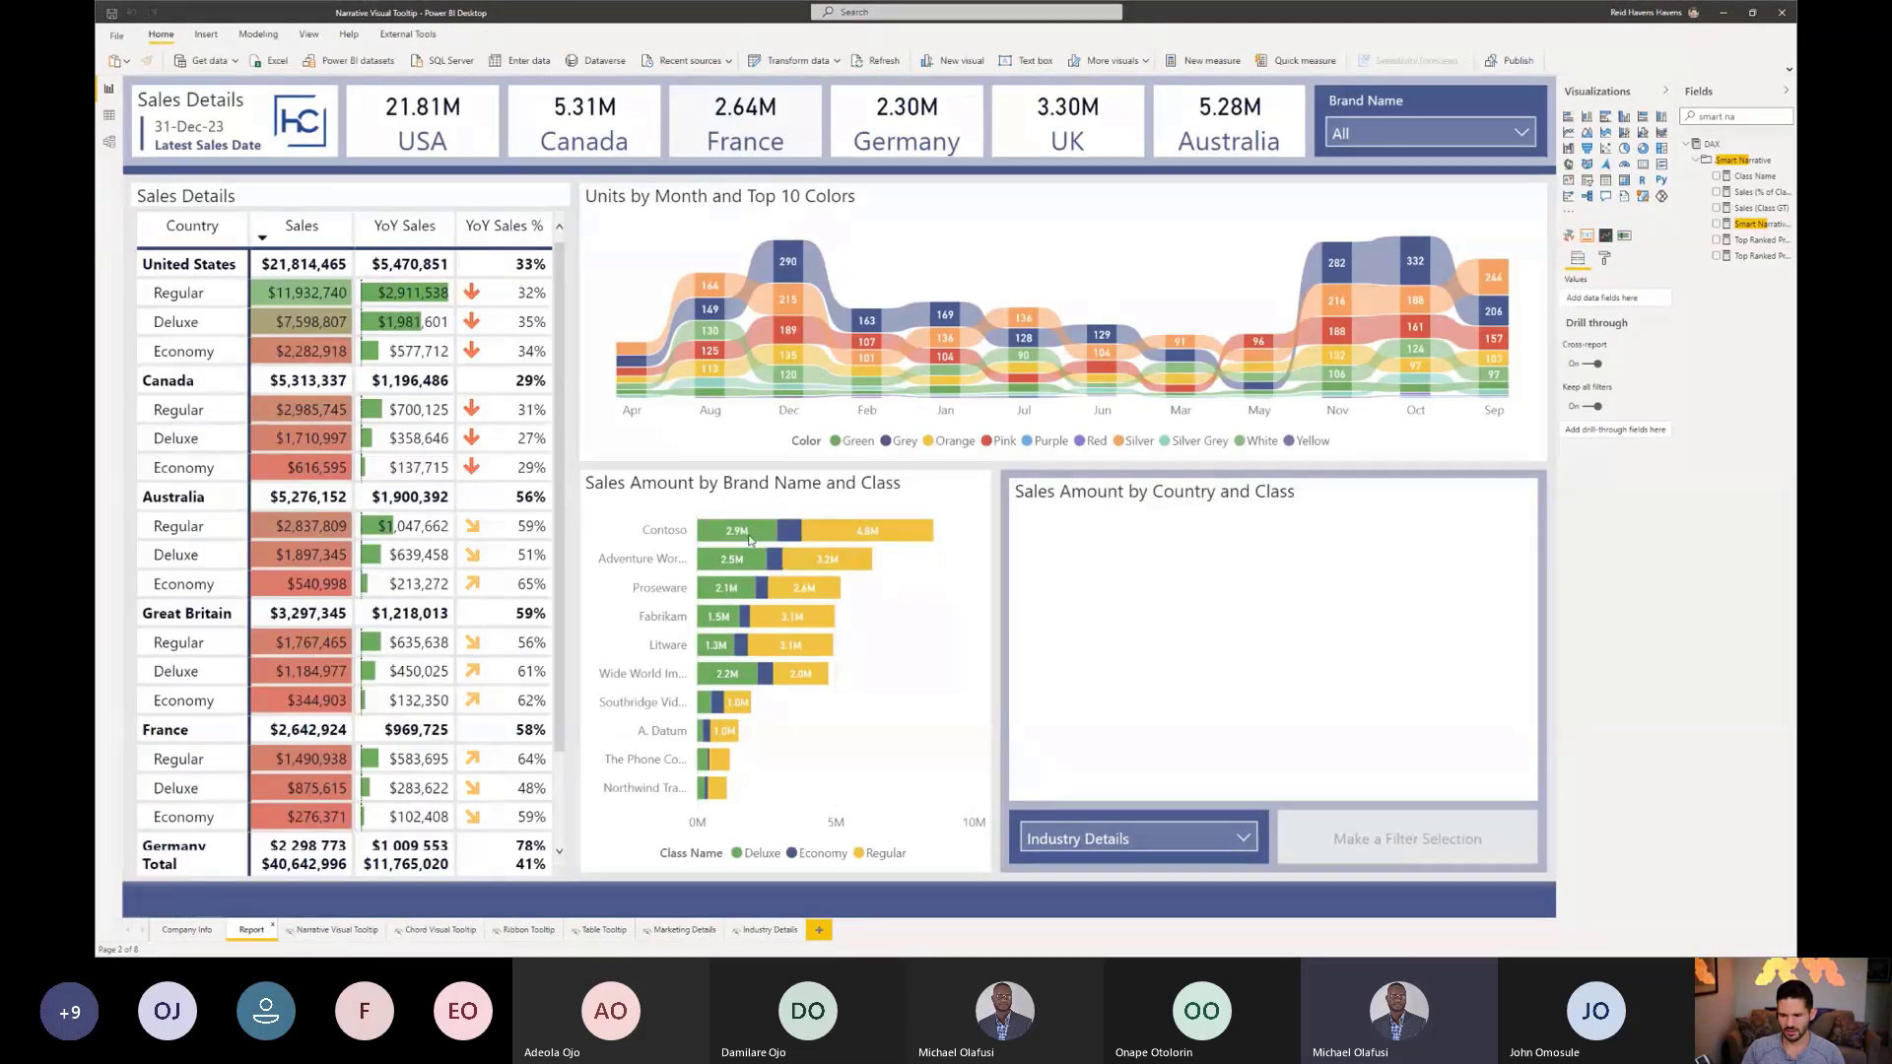
mouse_move(757, 536)
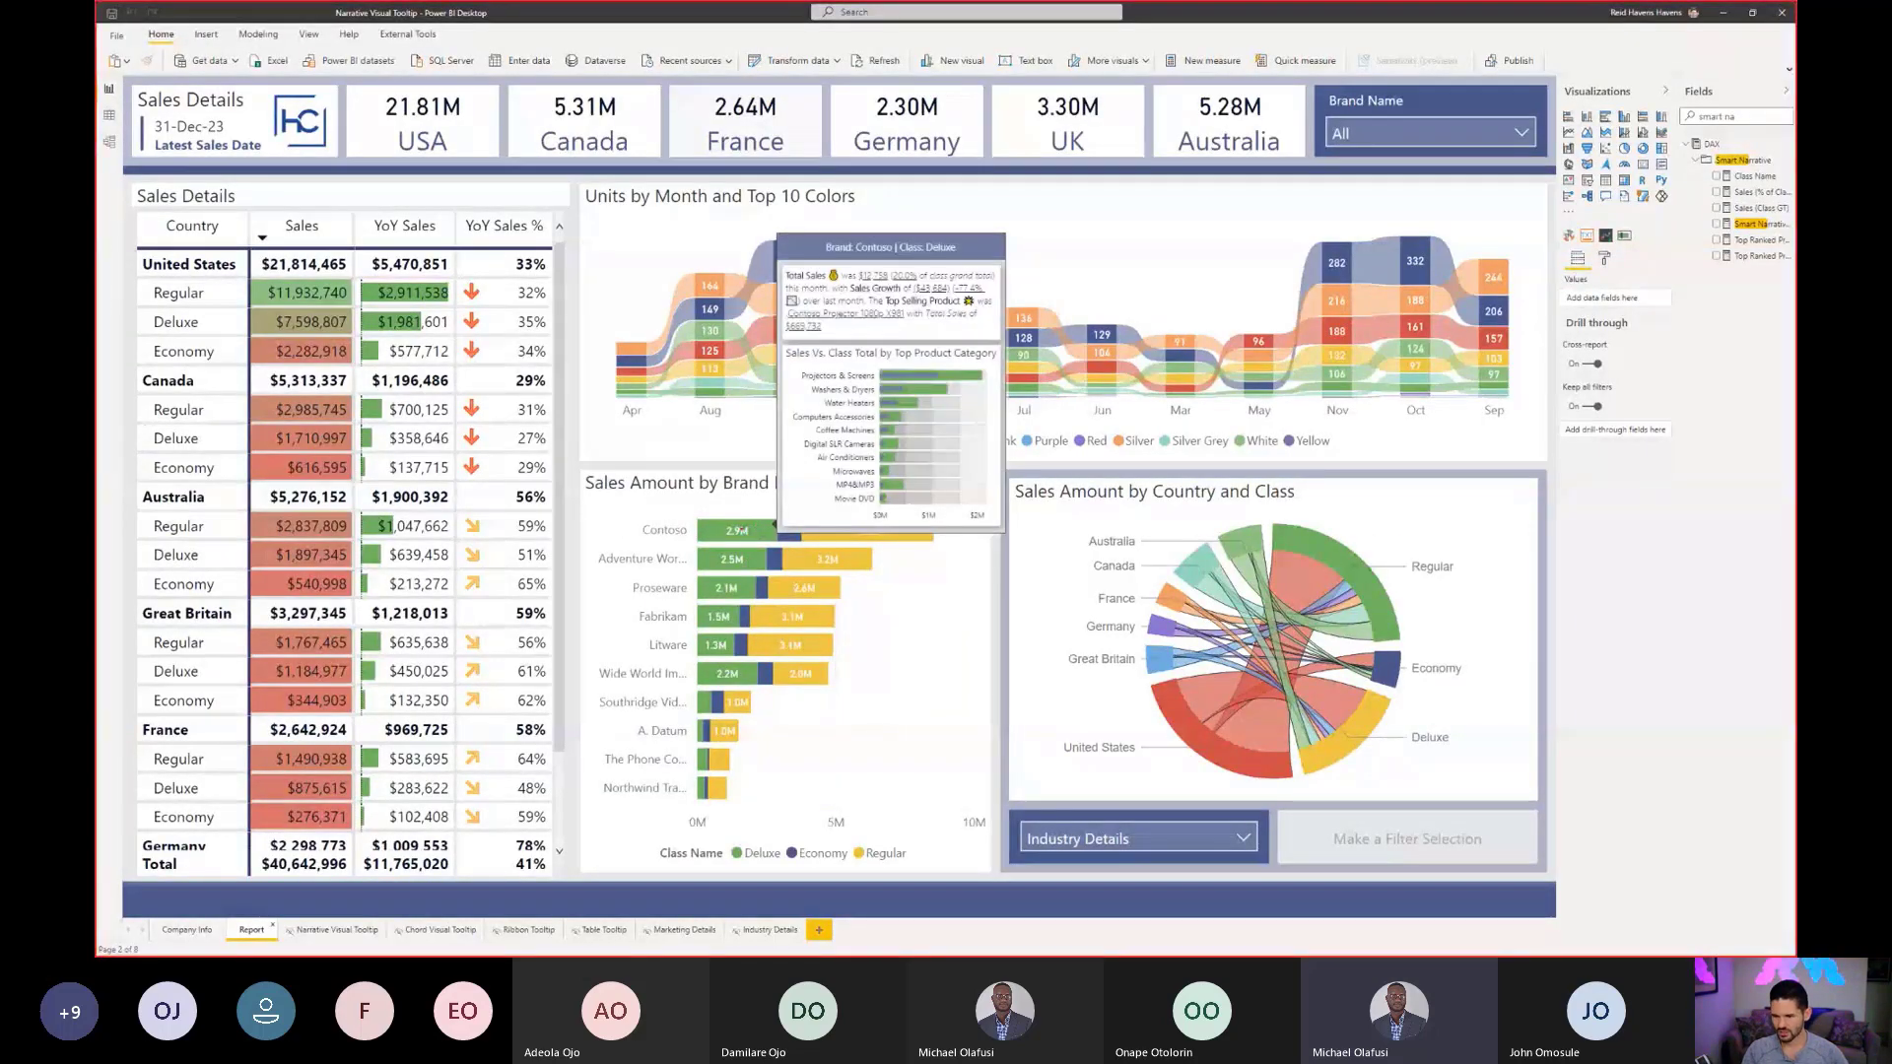
mouse_move(603, 506)
mouse_down()
mouse_move(680, 539)
mouse_move(736, 508)
mouse_move(732, 486)
mouse_up()
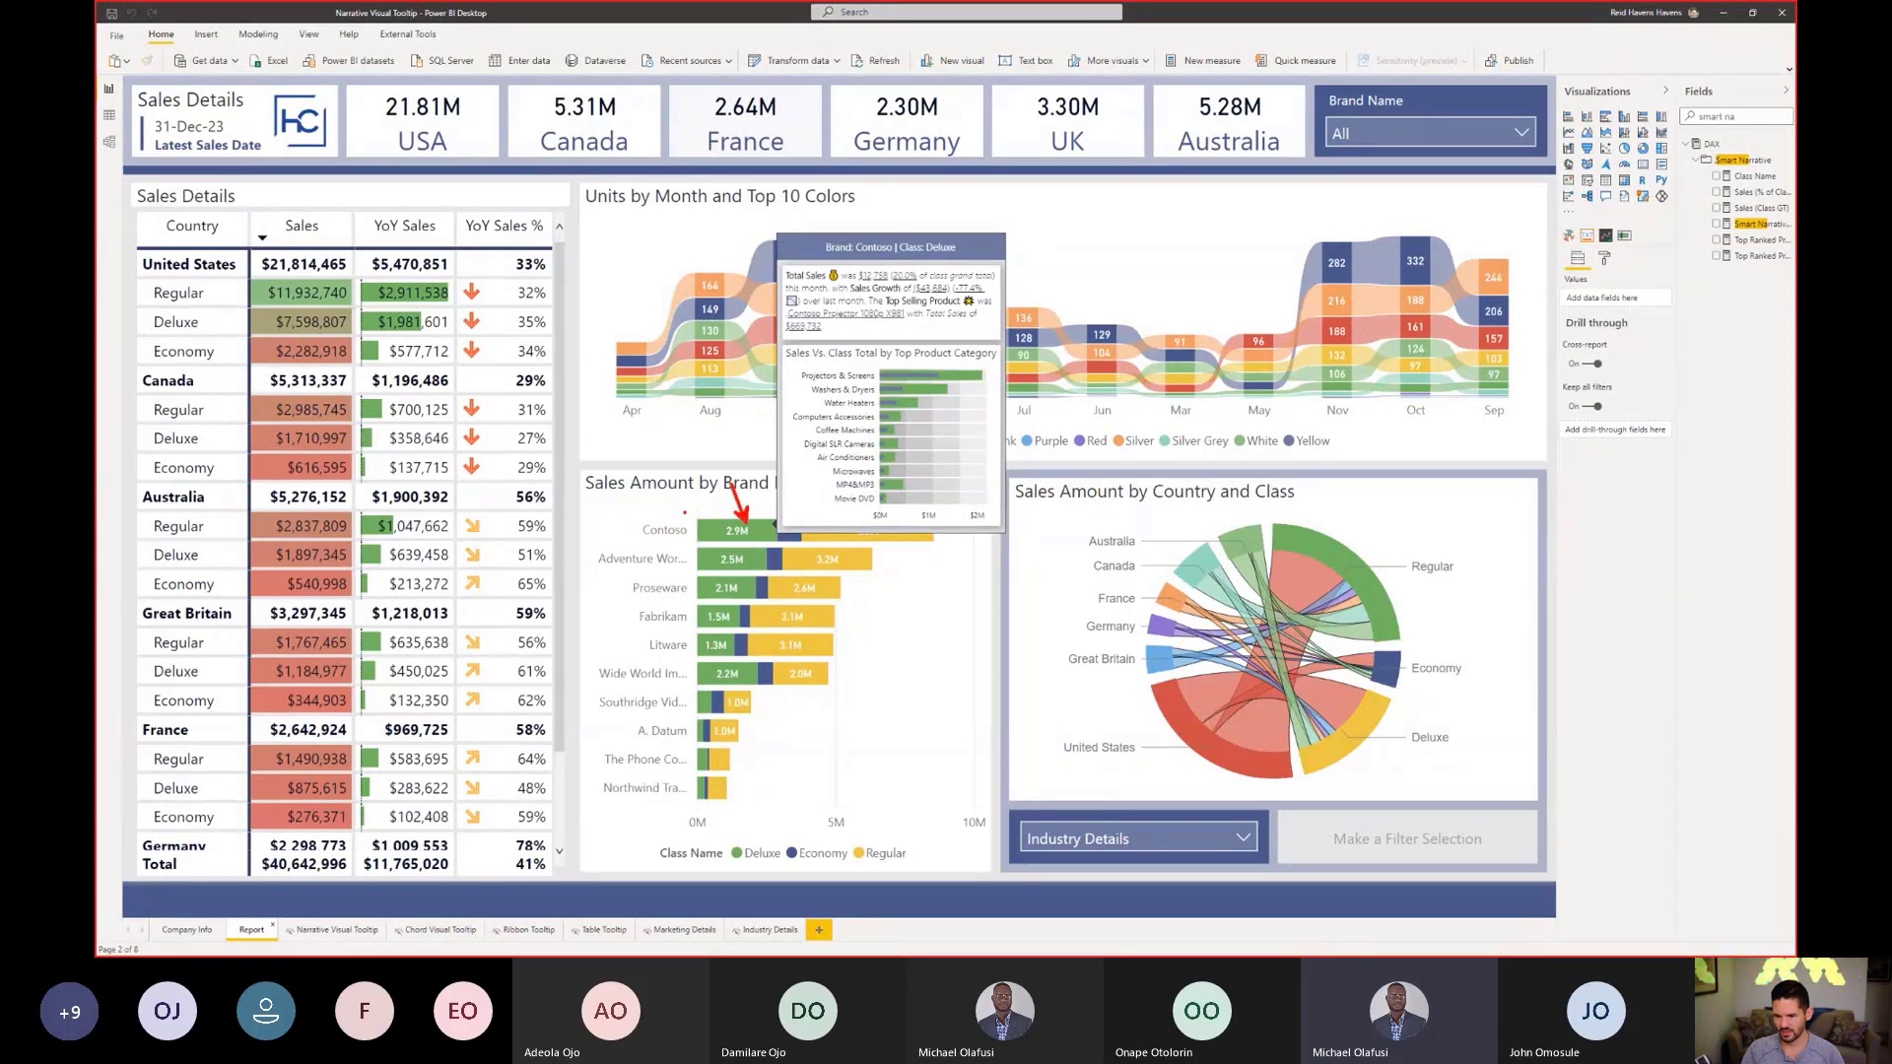
drag(632, 519, 696, 544)
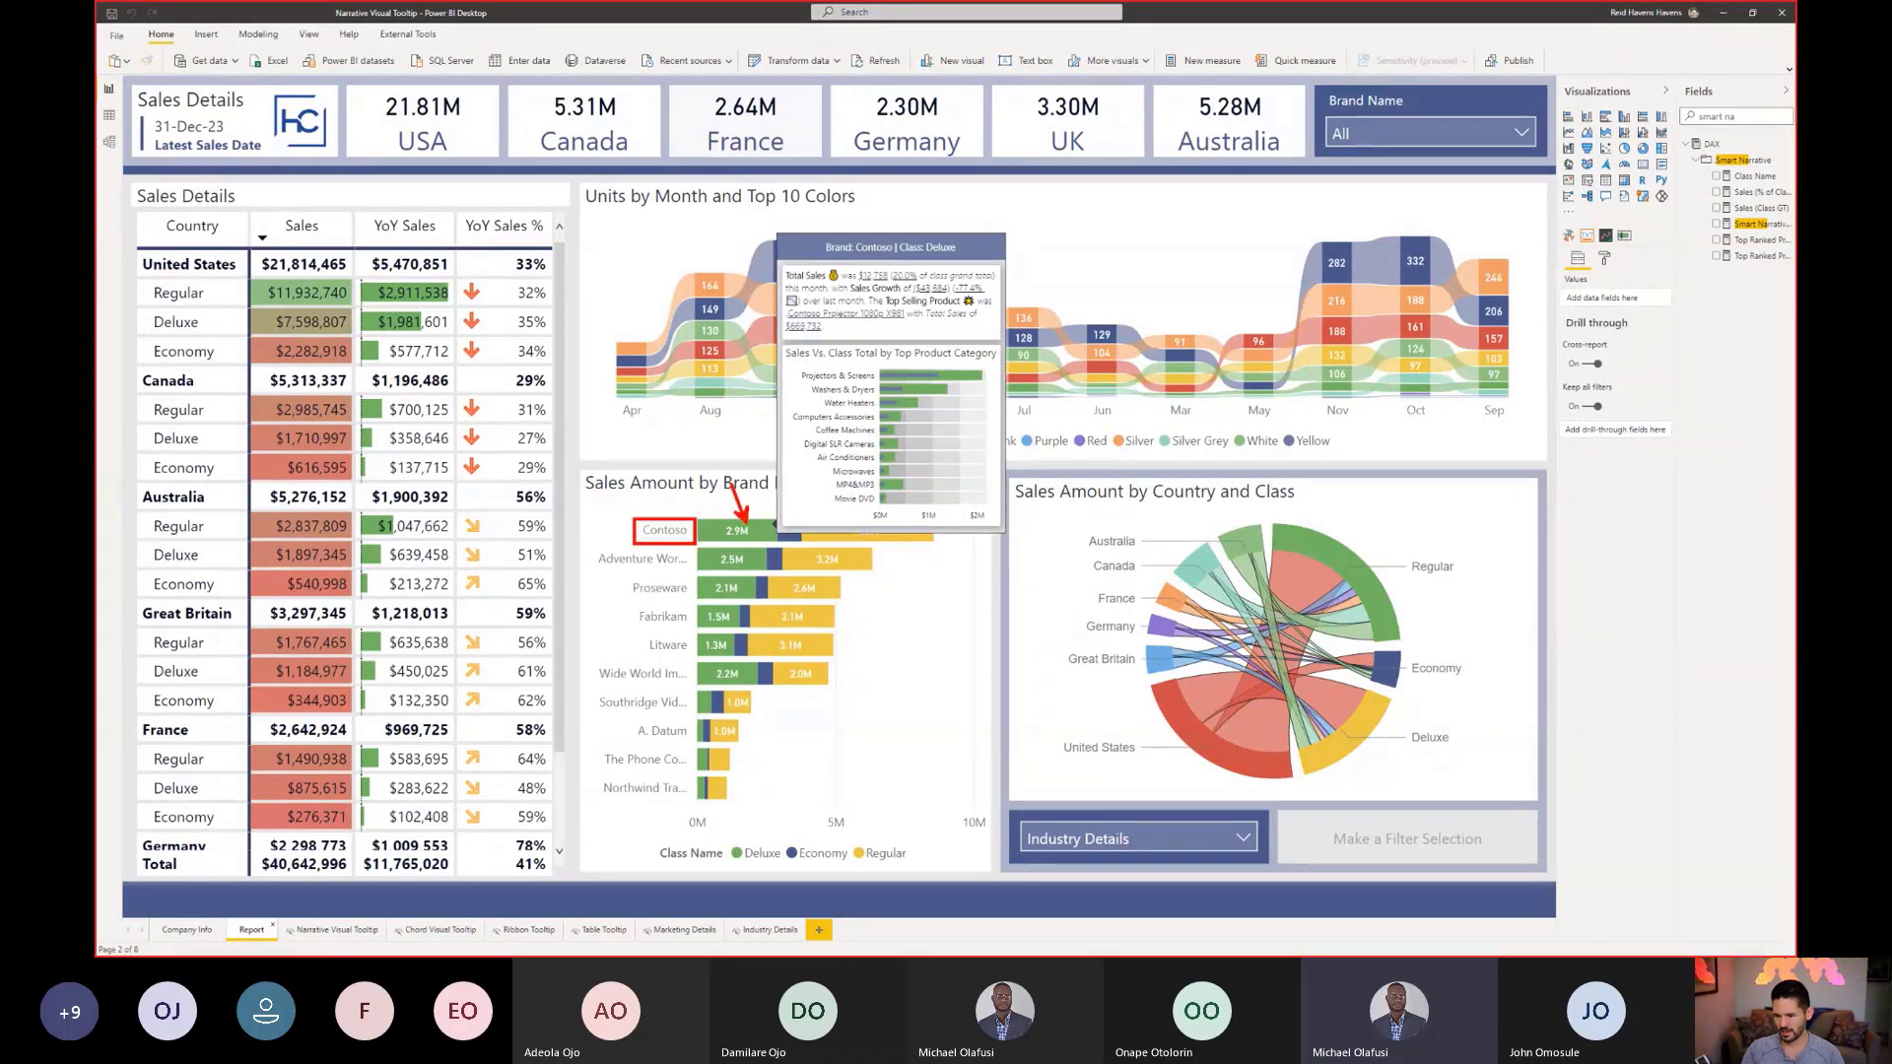
drag(724, 839, 778, 865)
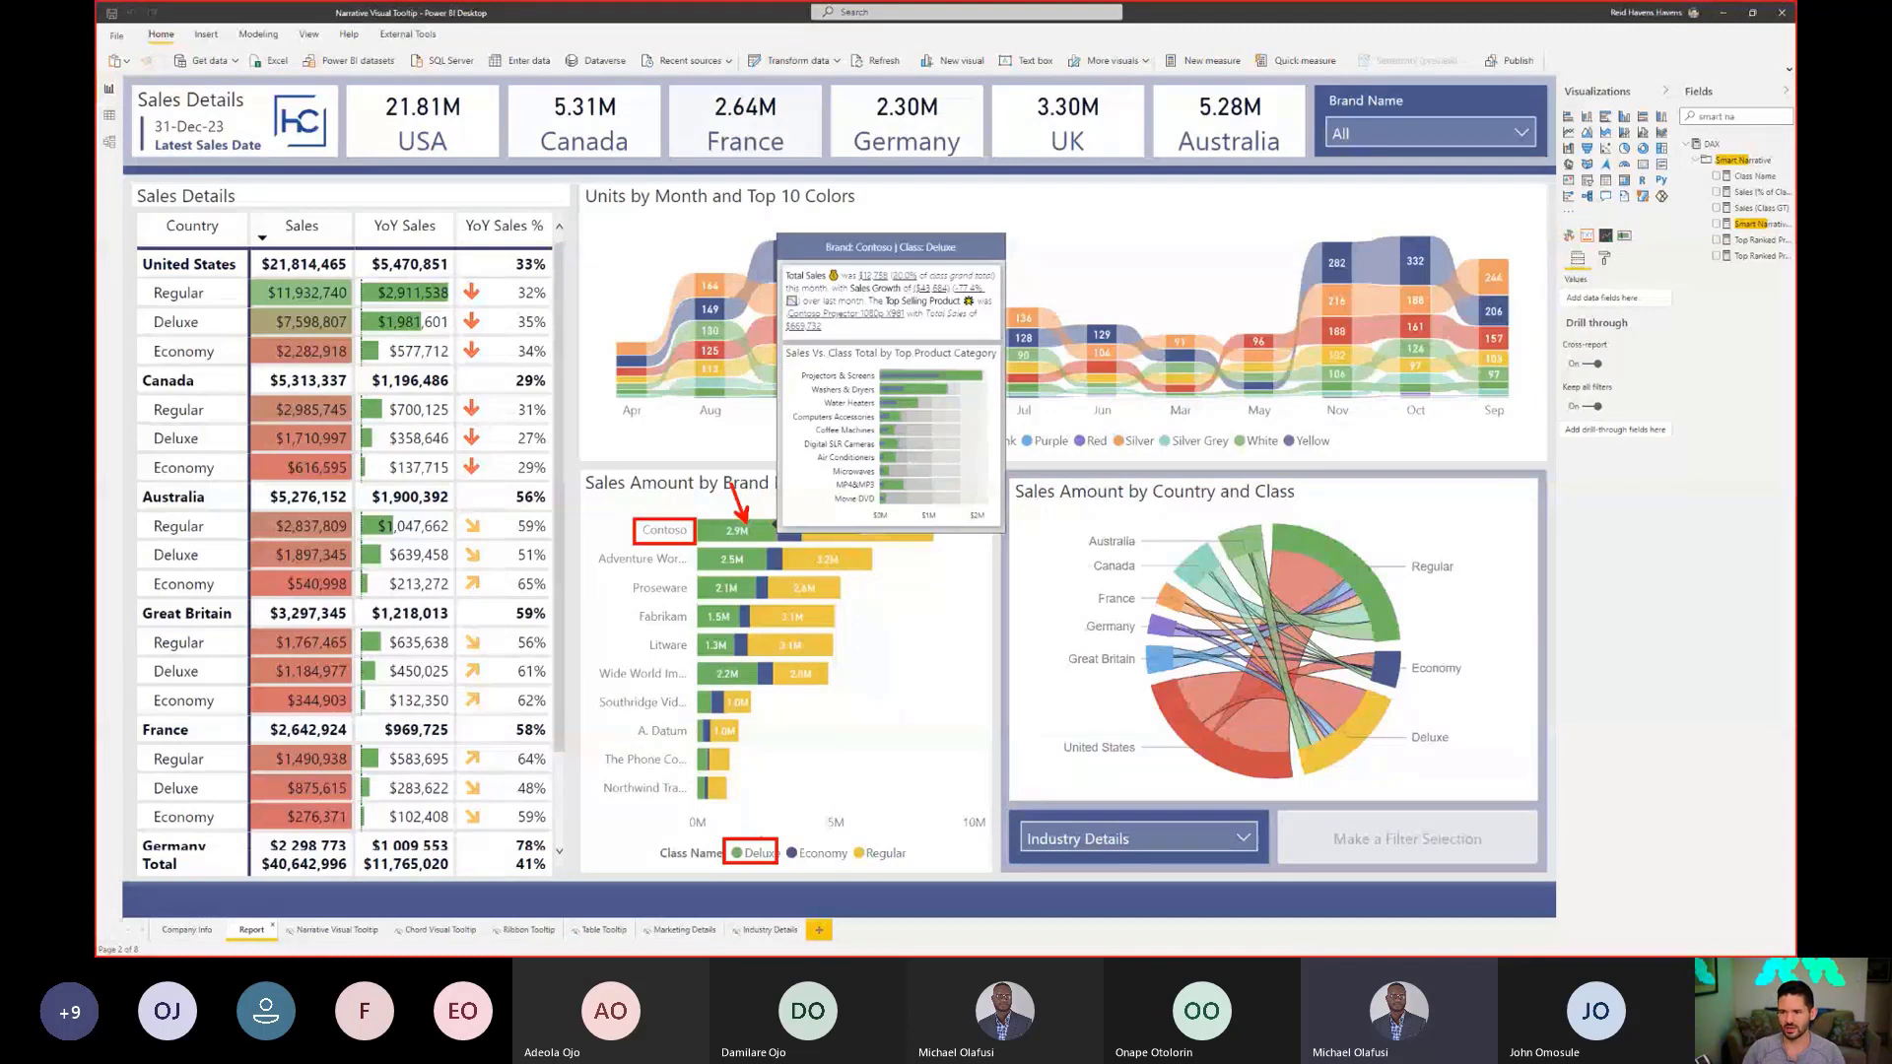
drag(1036, 612, 954, 623)
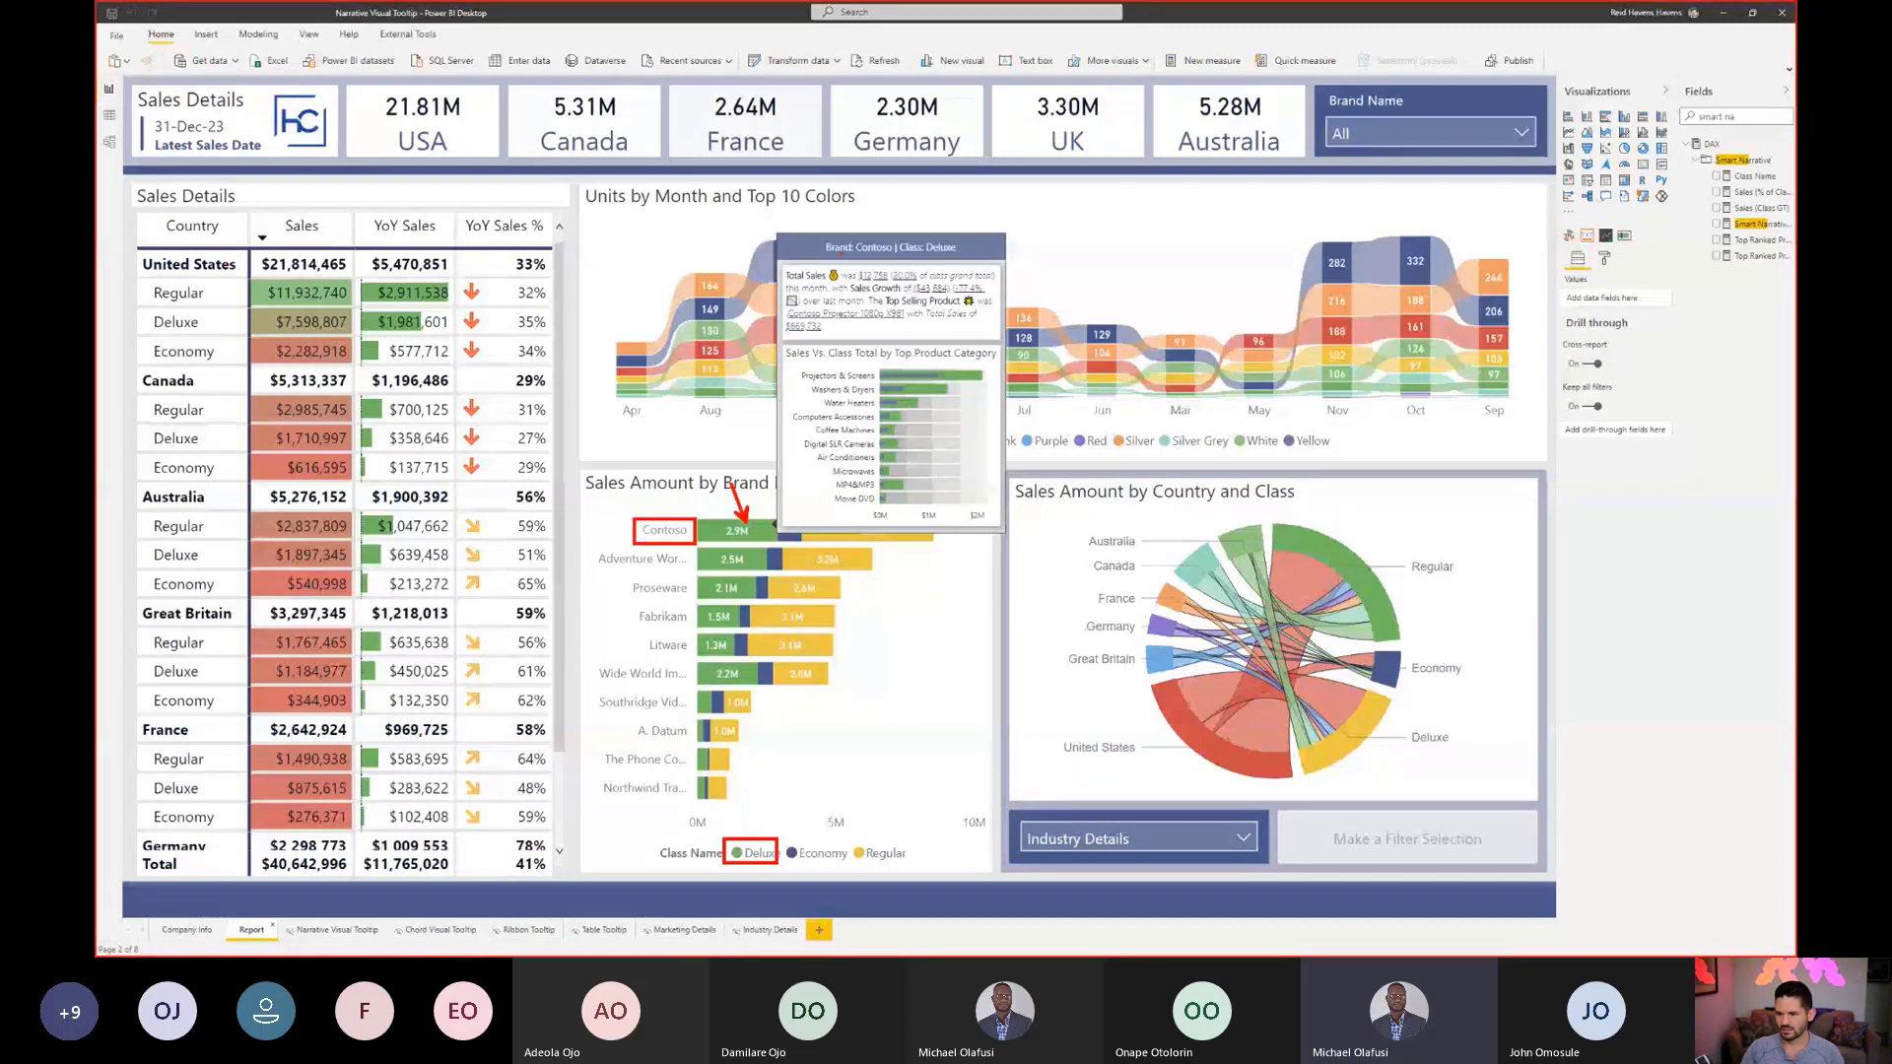
Step: Preview the tooltips of the Adventure Works Deluxe and Proseware Regular bars and compare their headers with each bar's brand and class
drag(843, 175, 869, 237)
drag(893, 172, 944, 240)
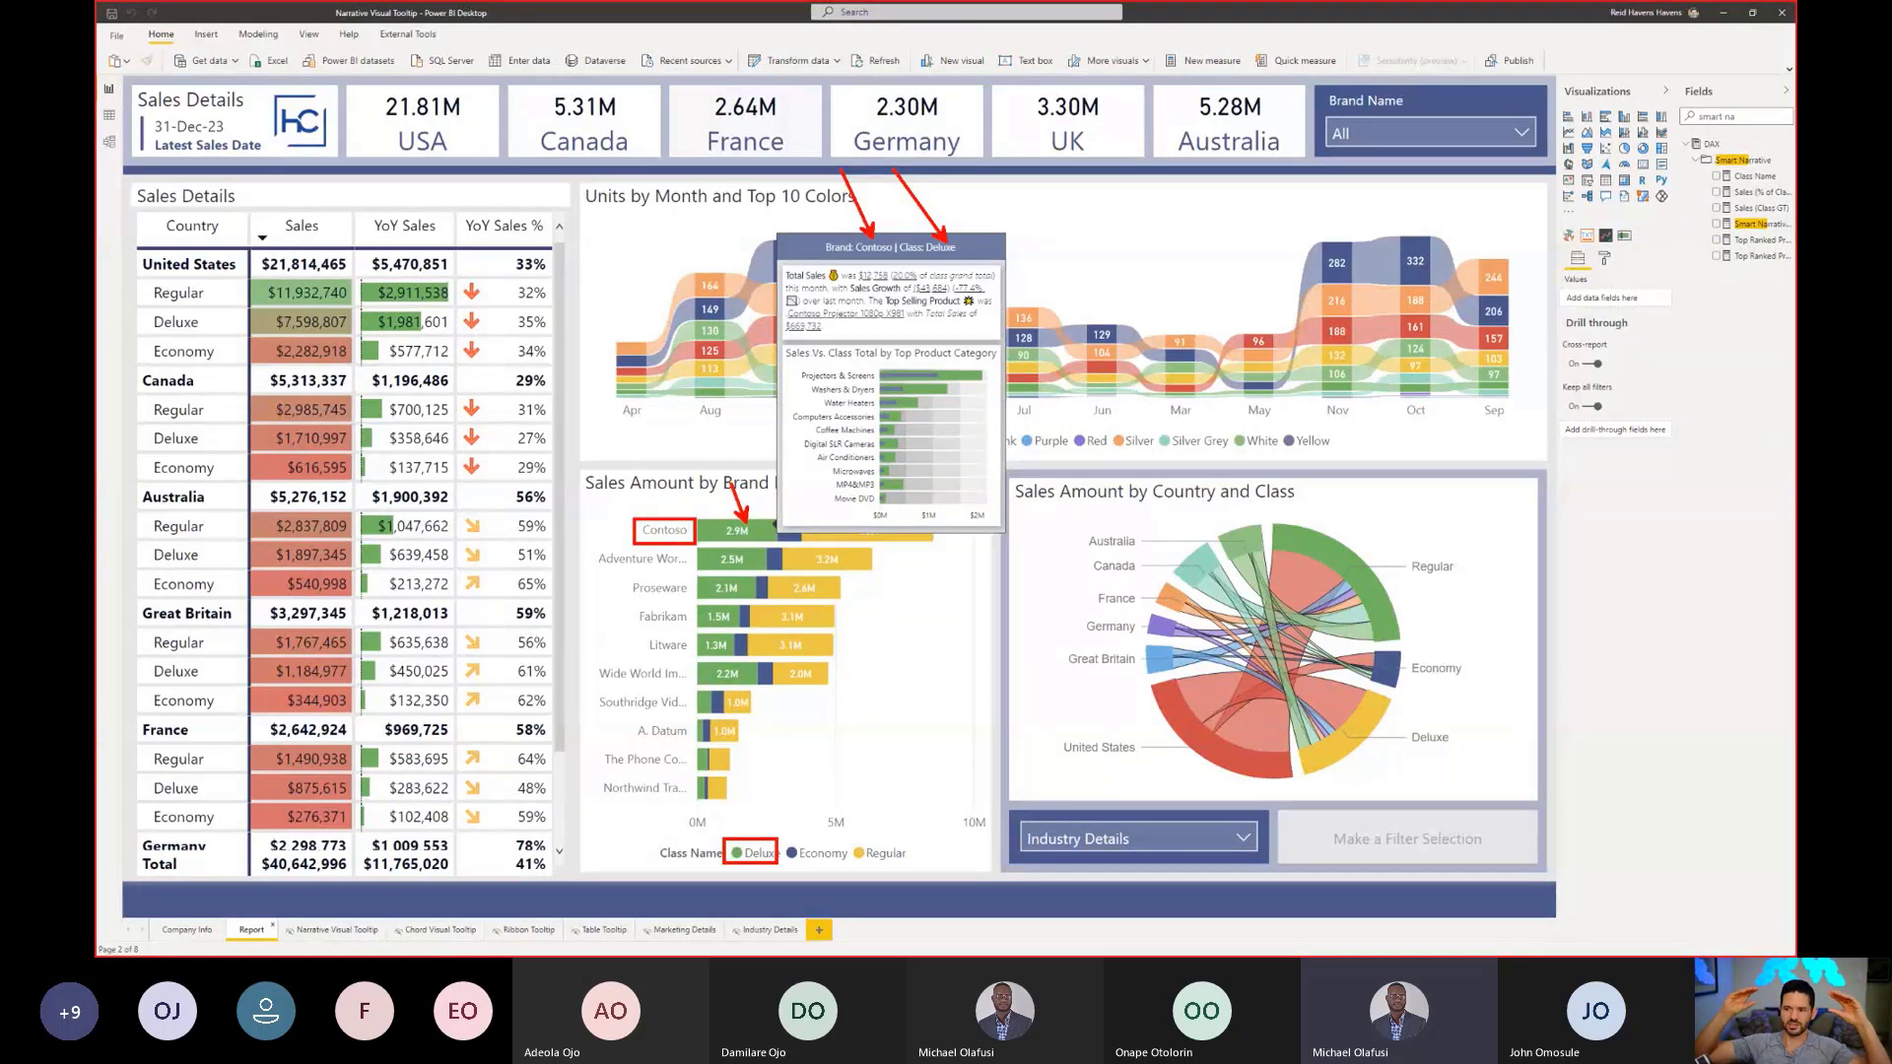
key(Escape)
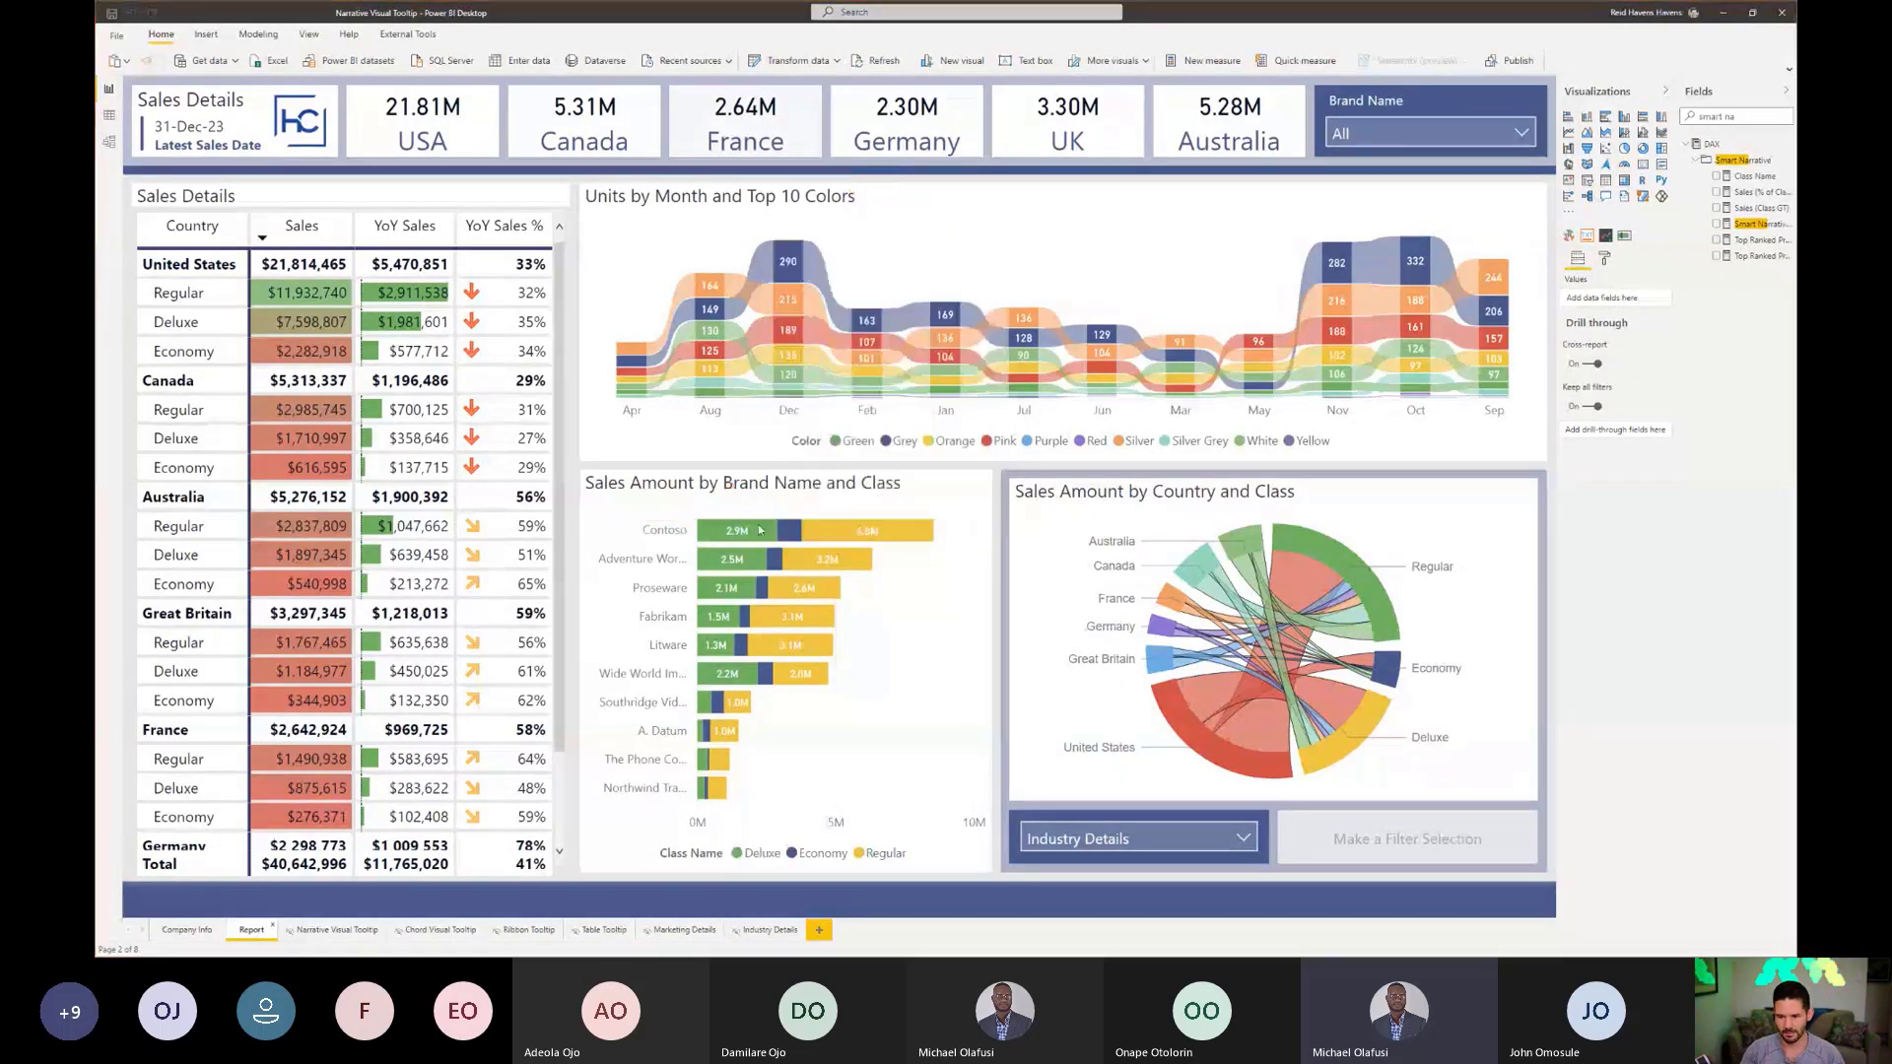
mouse_move(735, 565)
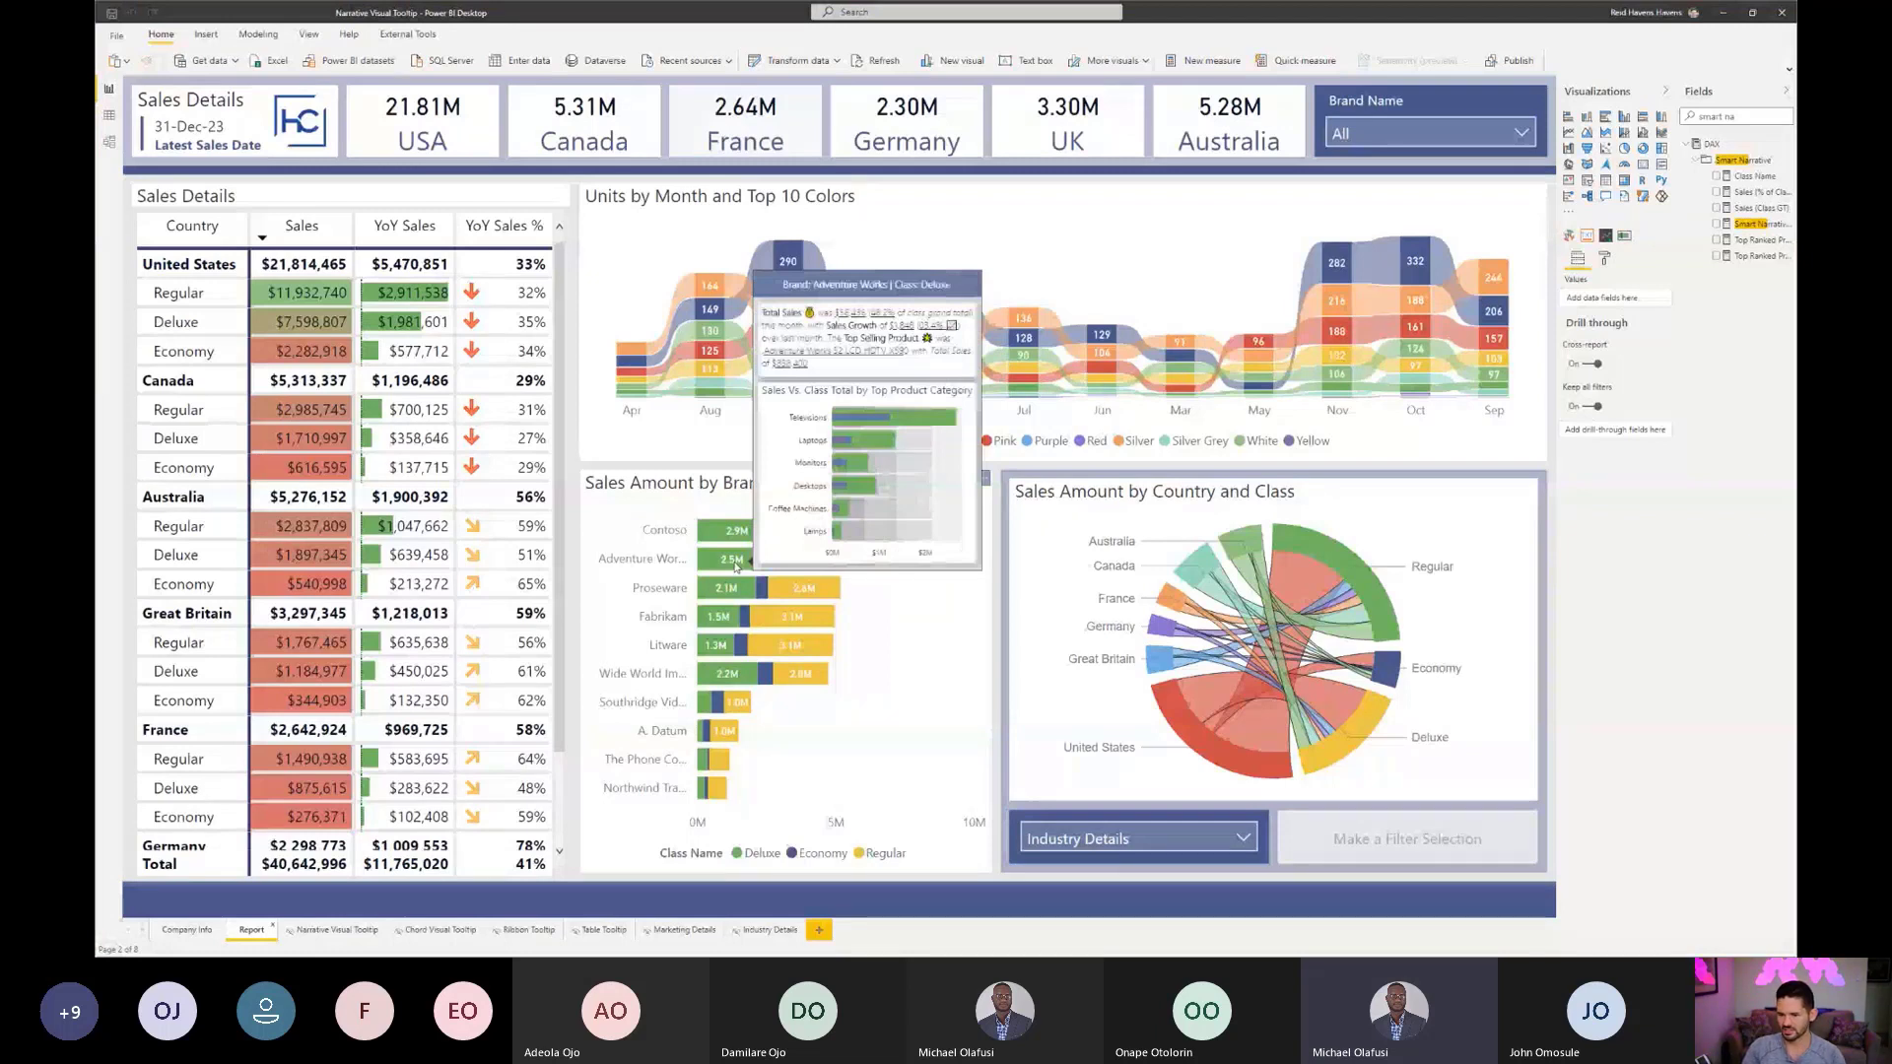
mouse_move(779, 589)
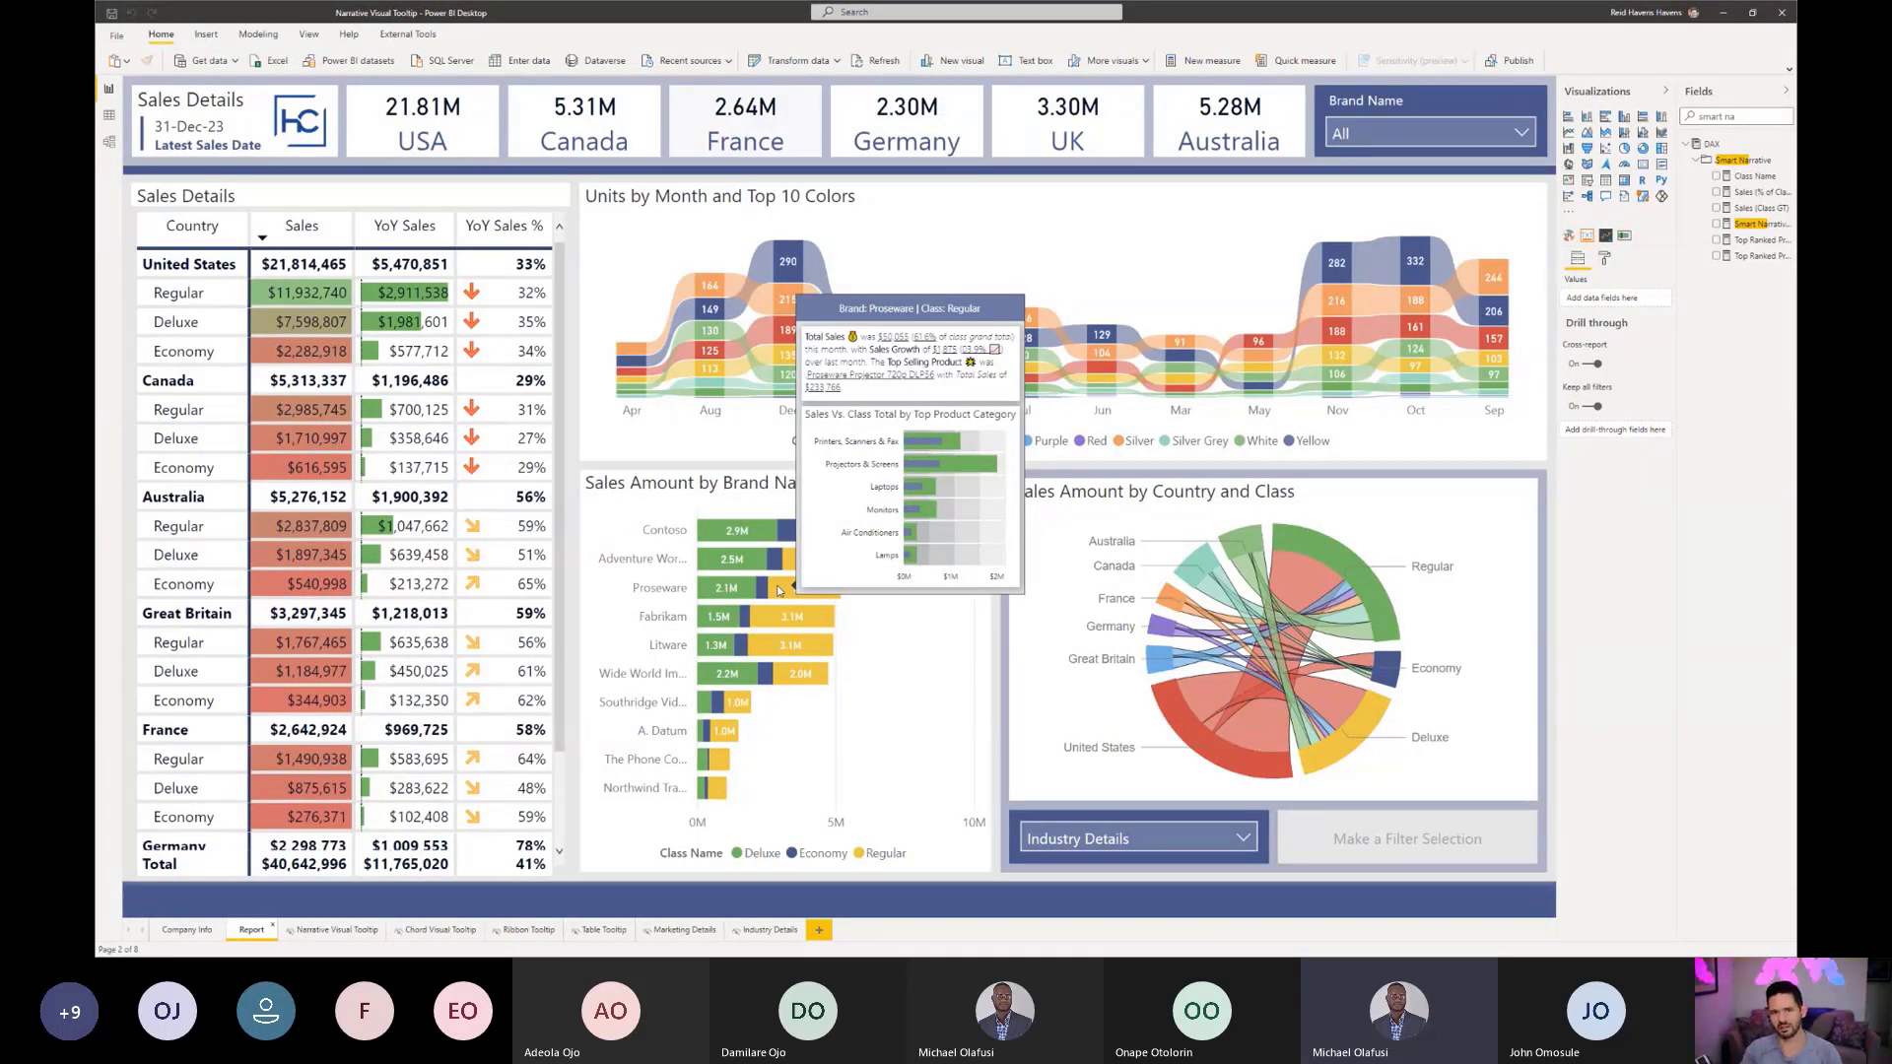
Step: On the Narrative Visual Tooltip page, open the narrative's Total Sales Current Month value for editing and clear its calculation question
click(357, 932)
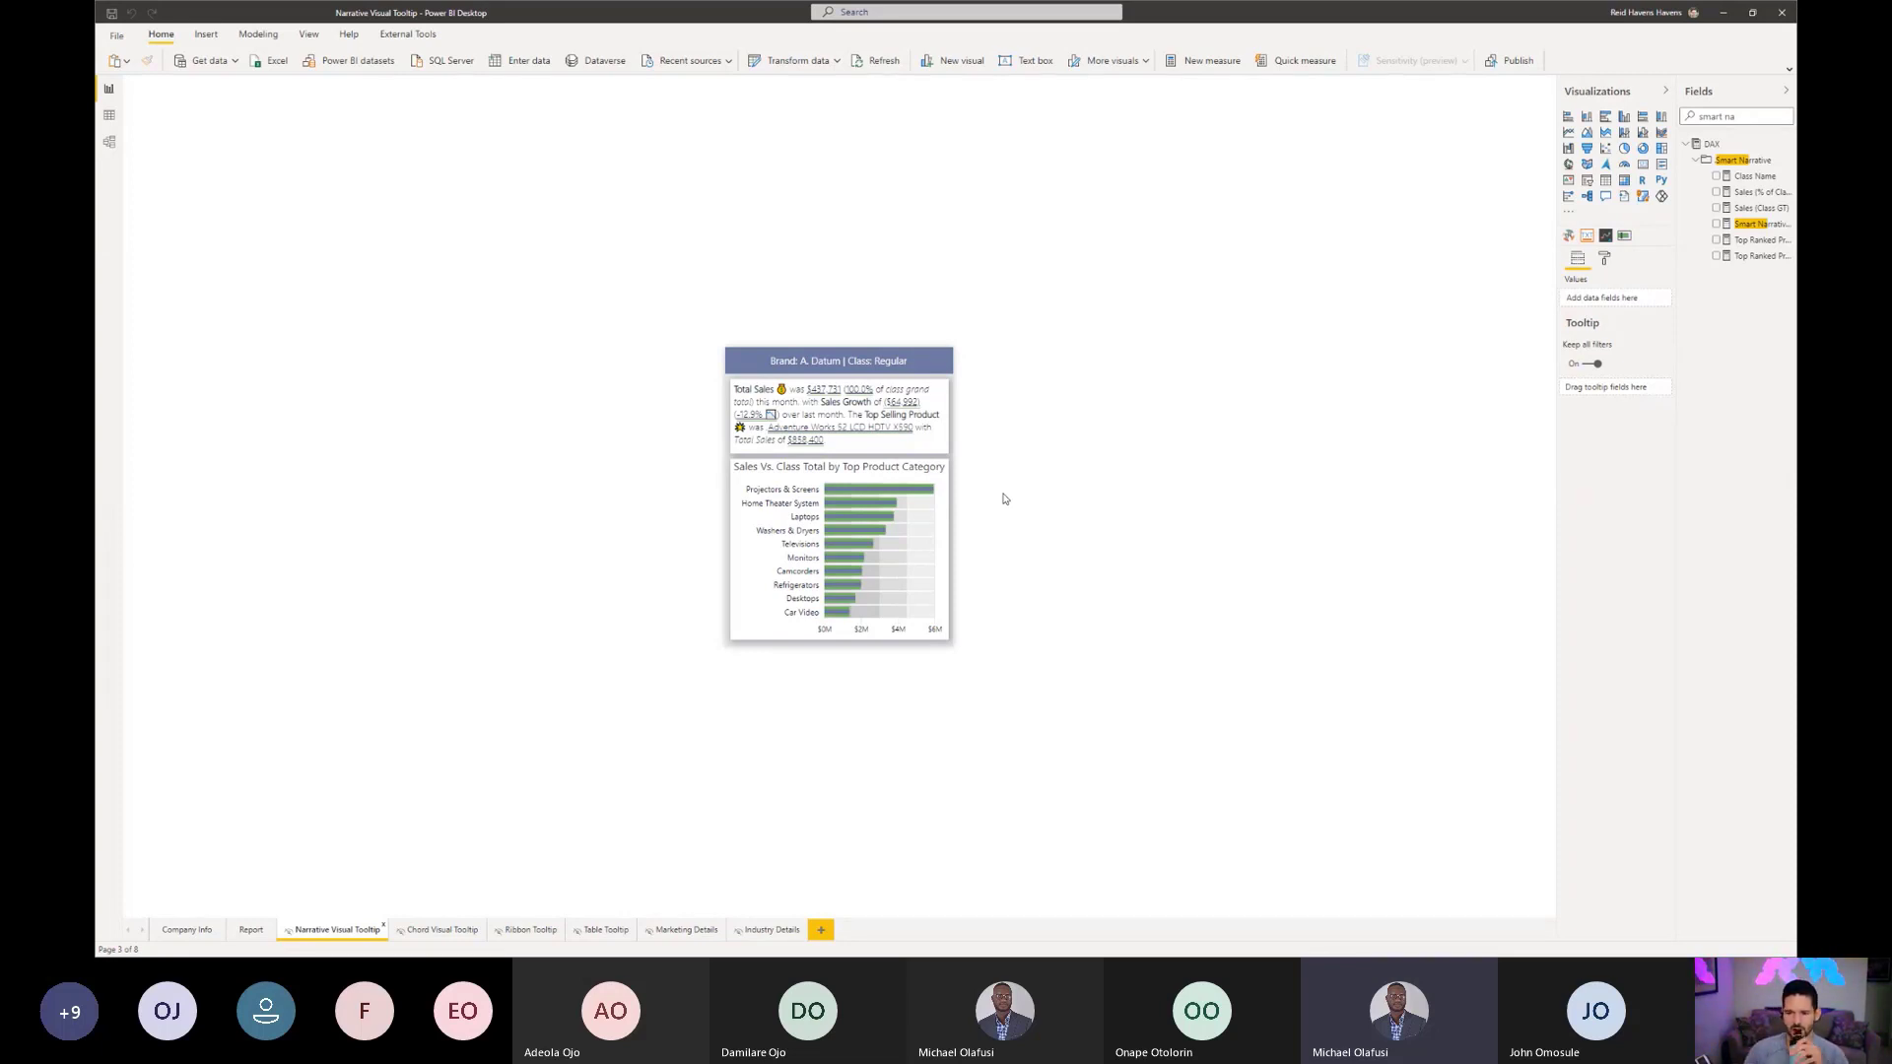
double_click(811, 390)
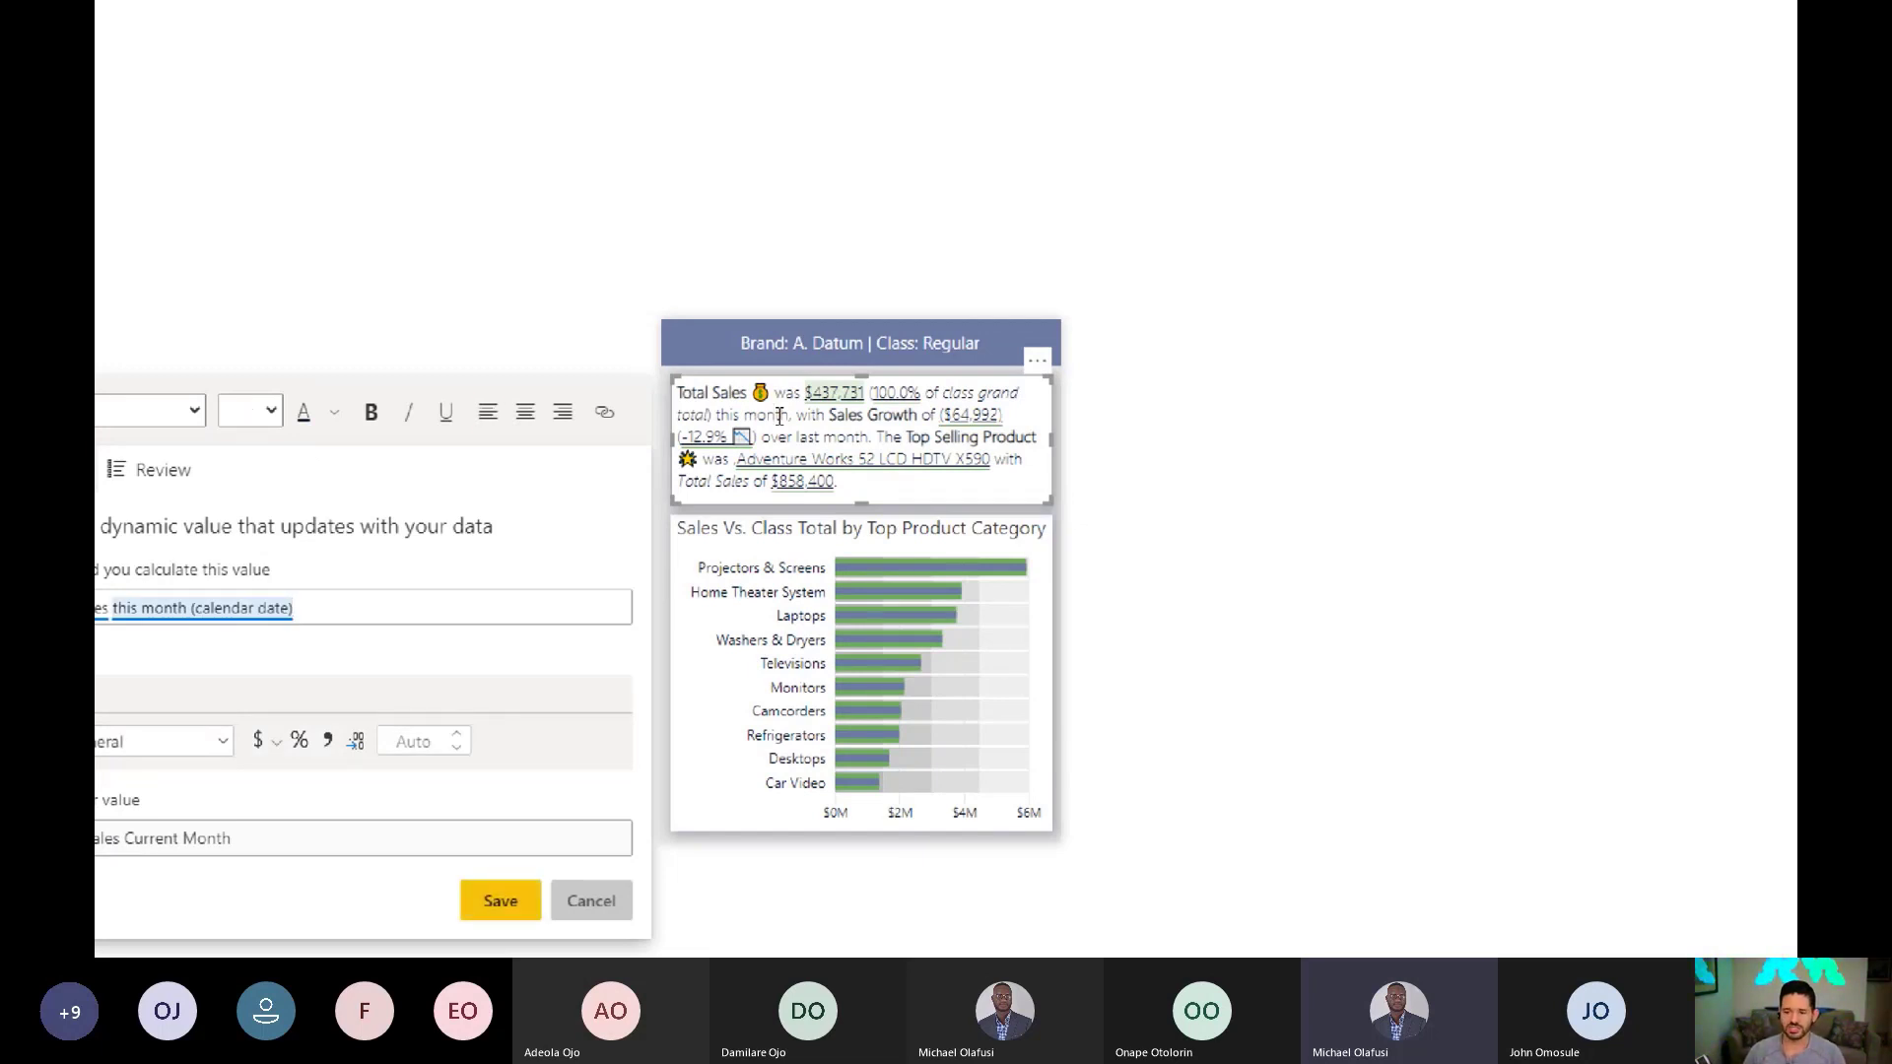
click(779, 416)
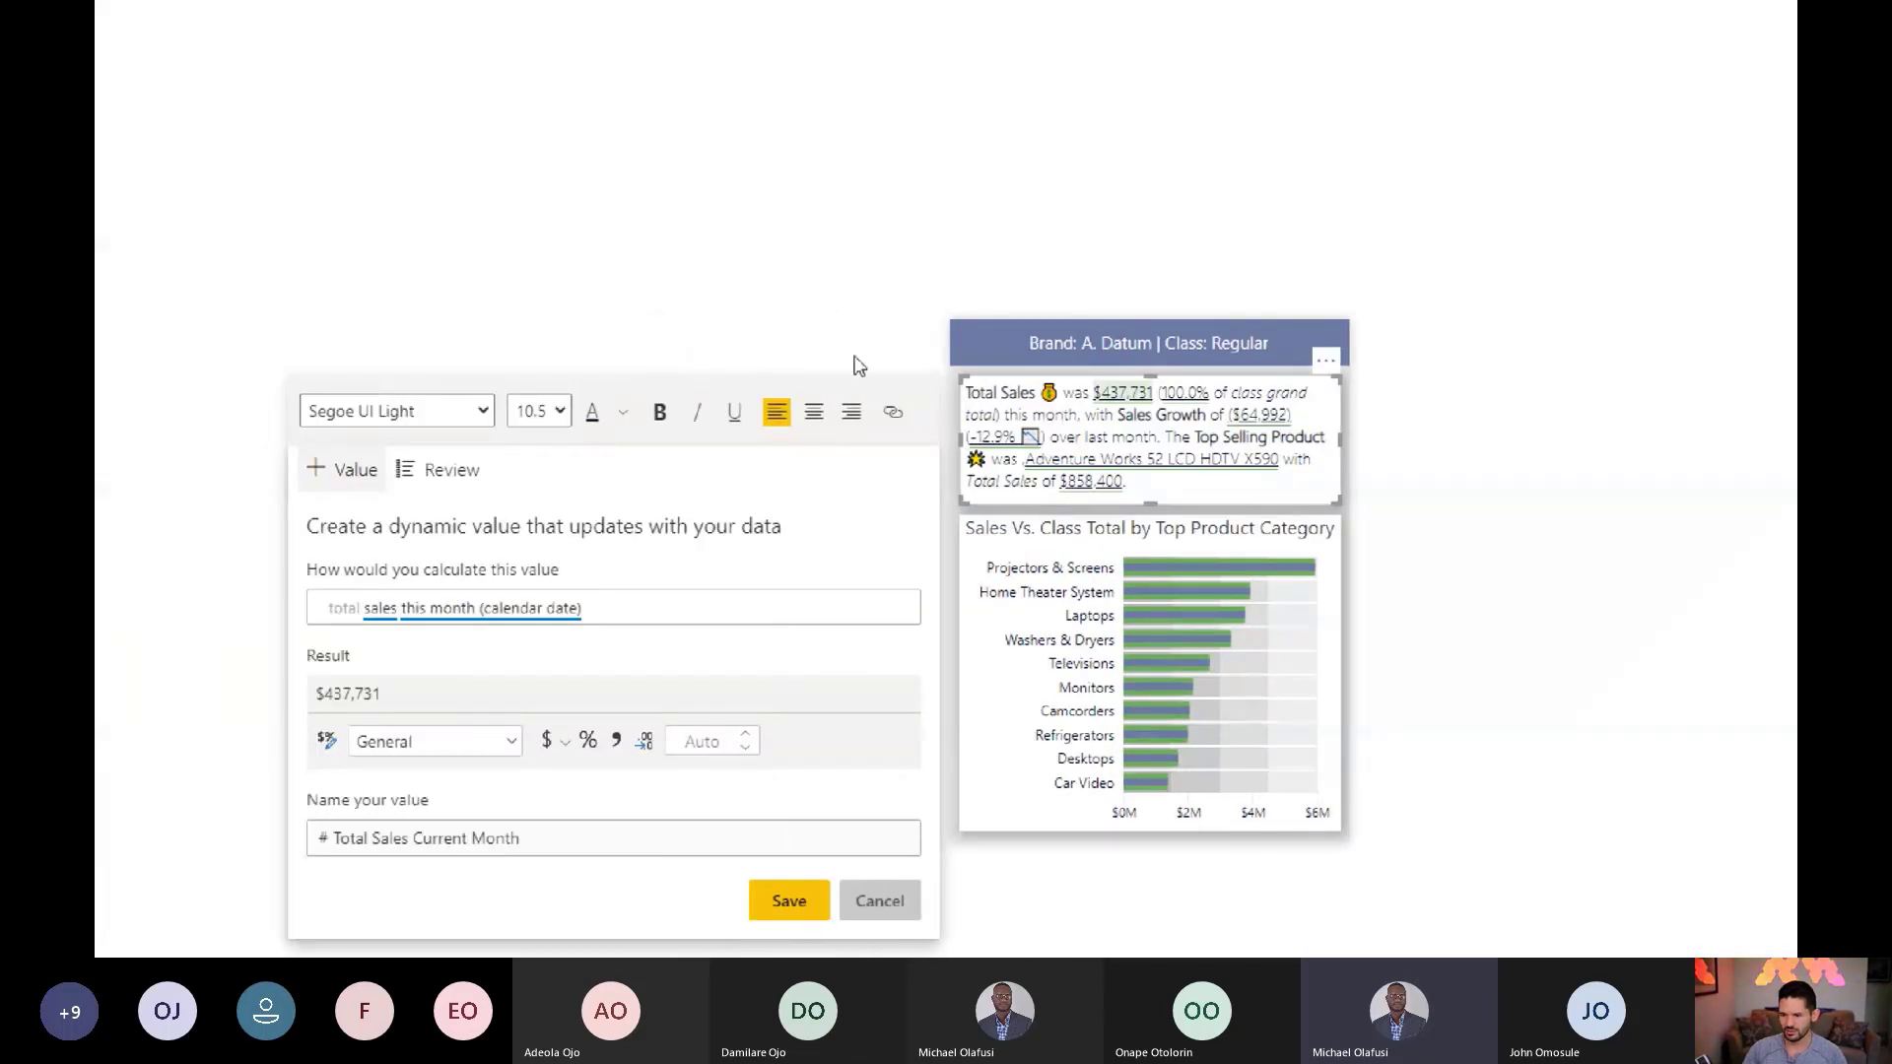
click(810, 323)
click(1023, 416)
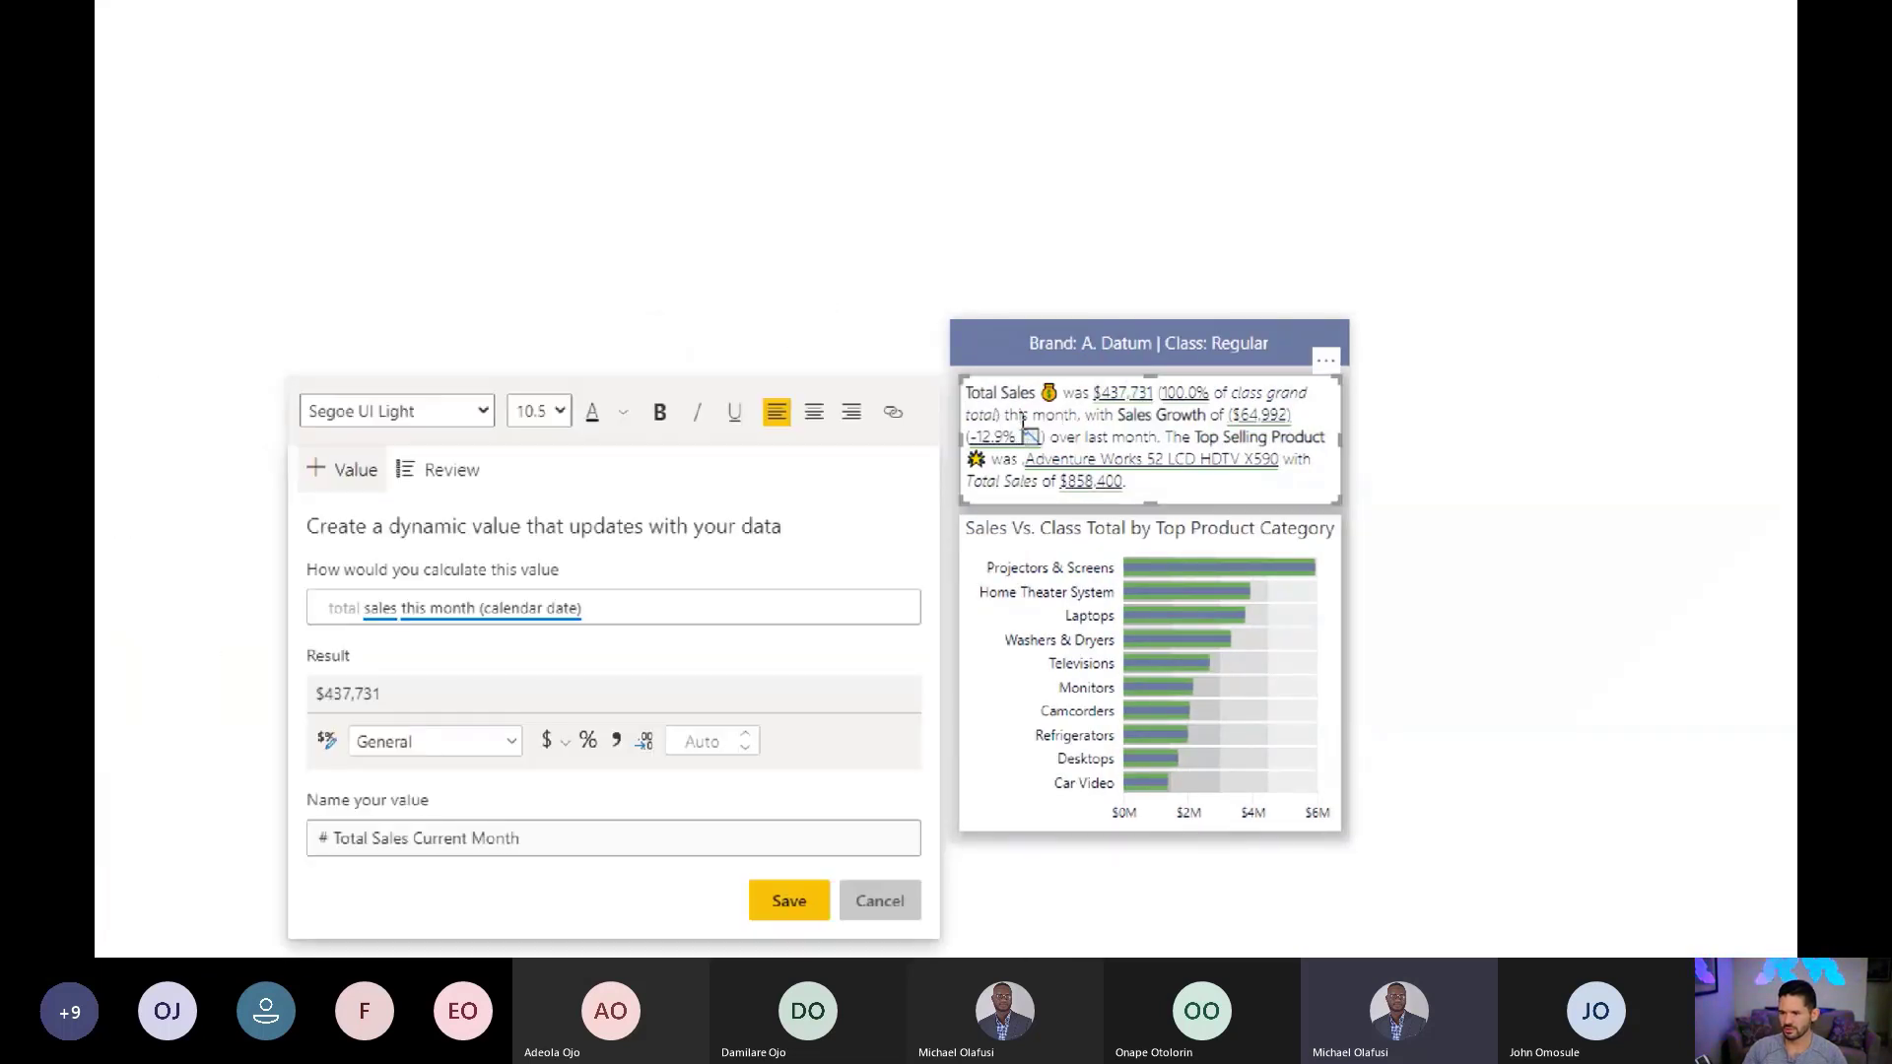
click(677, 611)
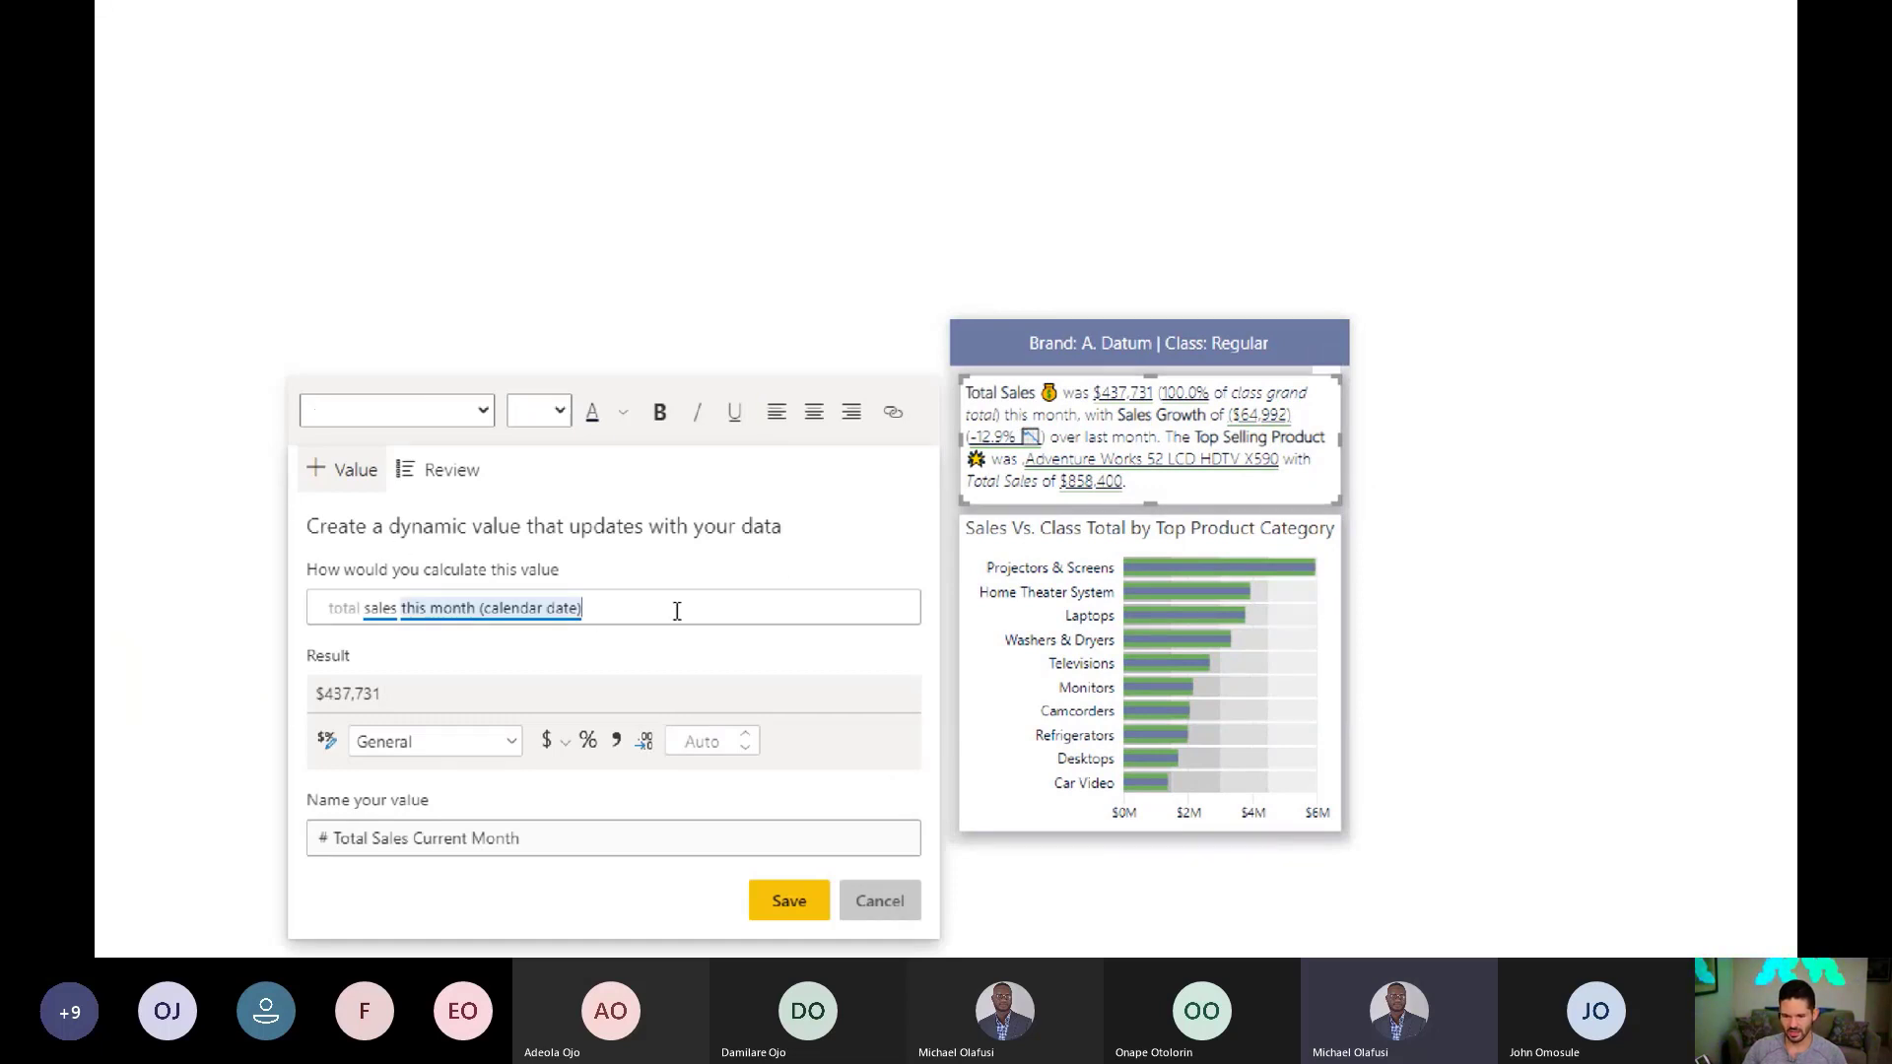
key(ctrl+a)
key(BackSpace)
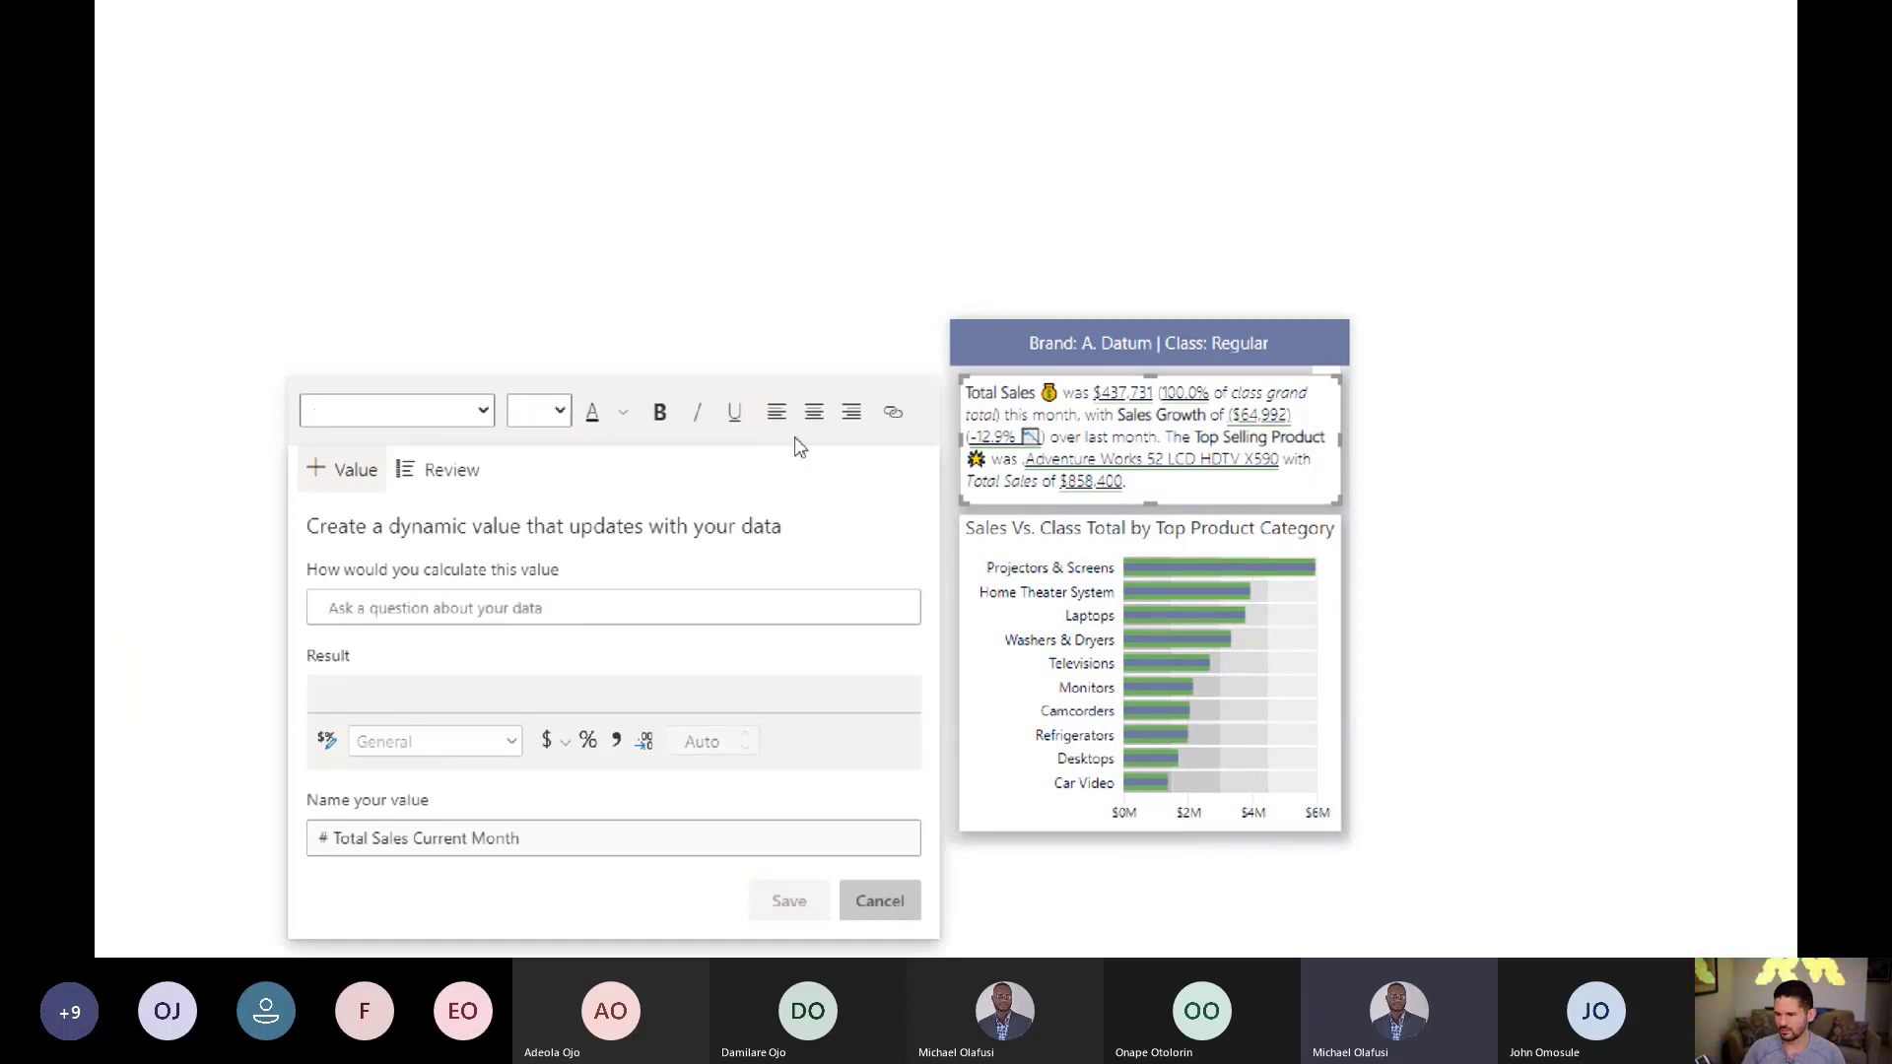
Step: Insert the sample text "asdhasdhas" after Total Sales in the narrative and remove it again
click(1018, 385)
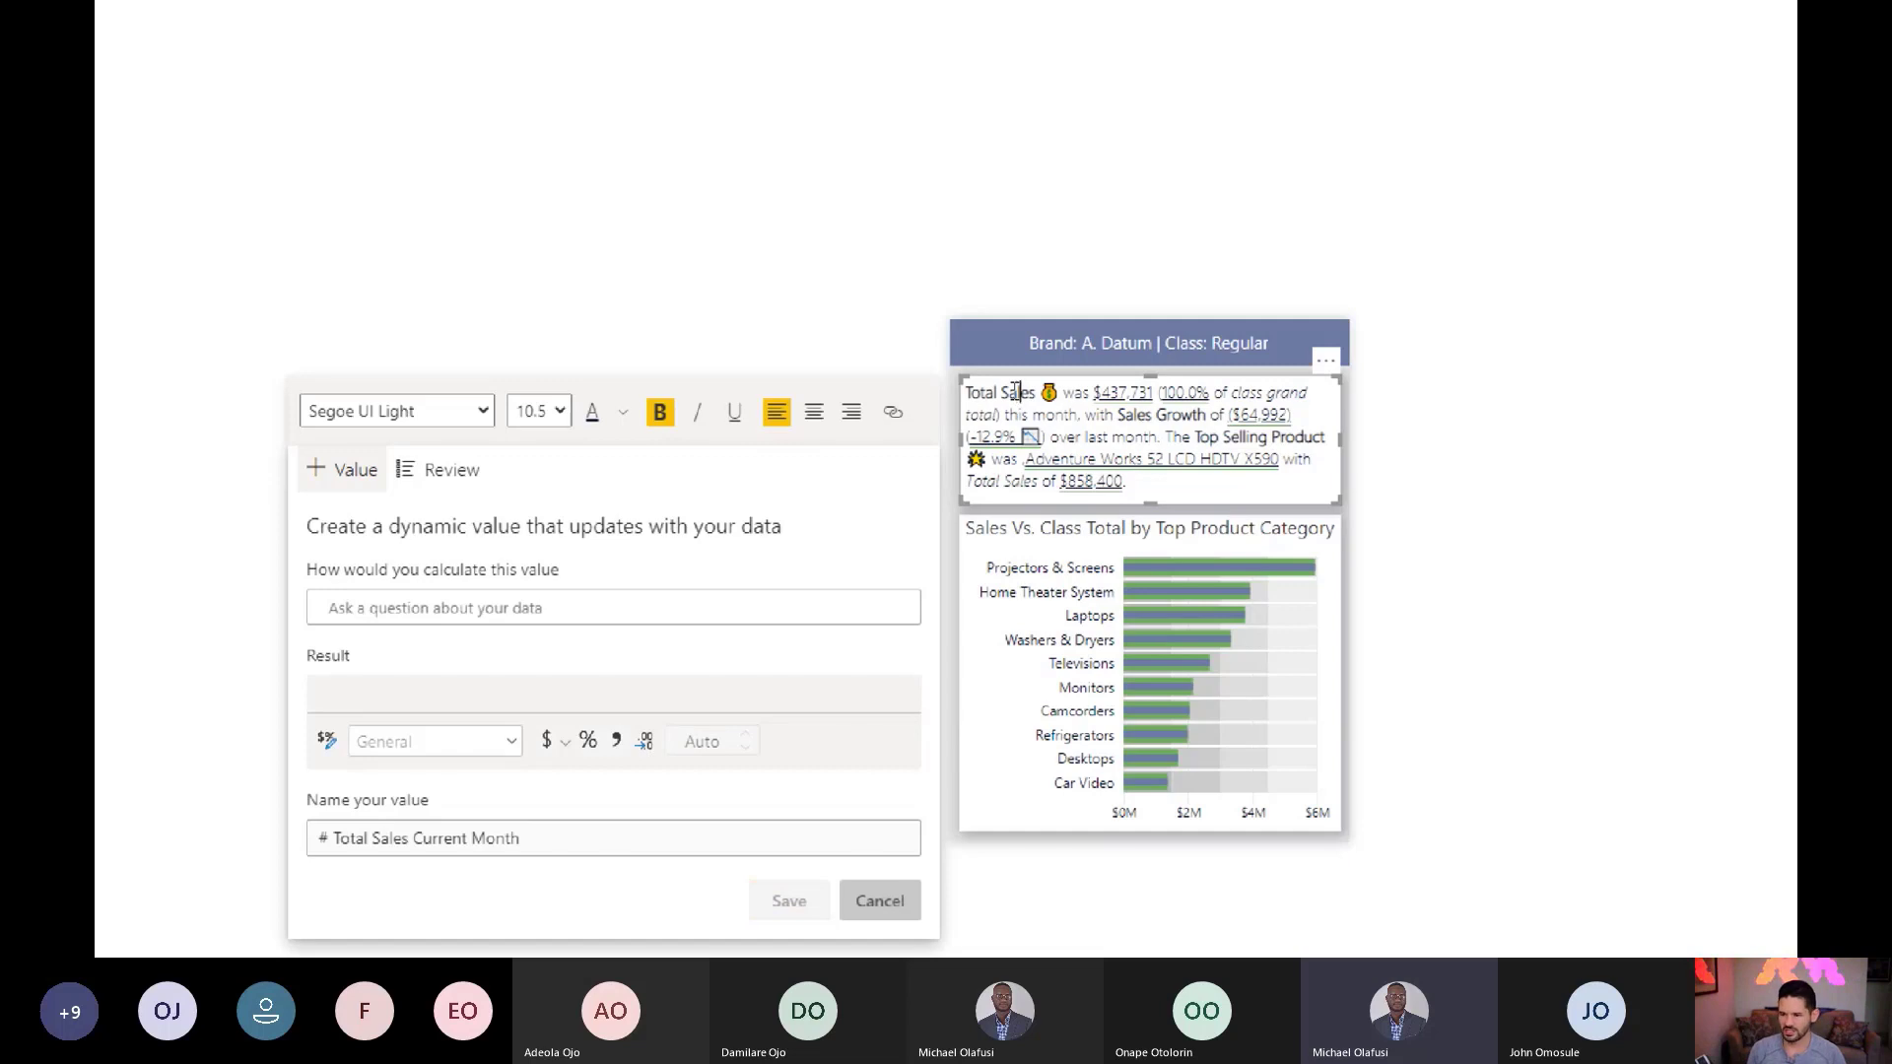
text(z)
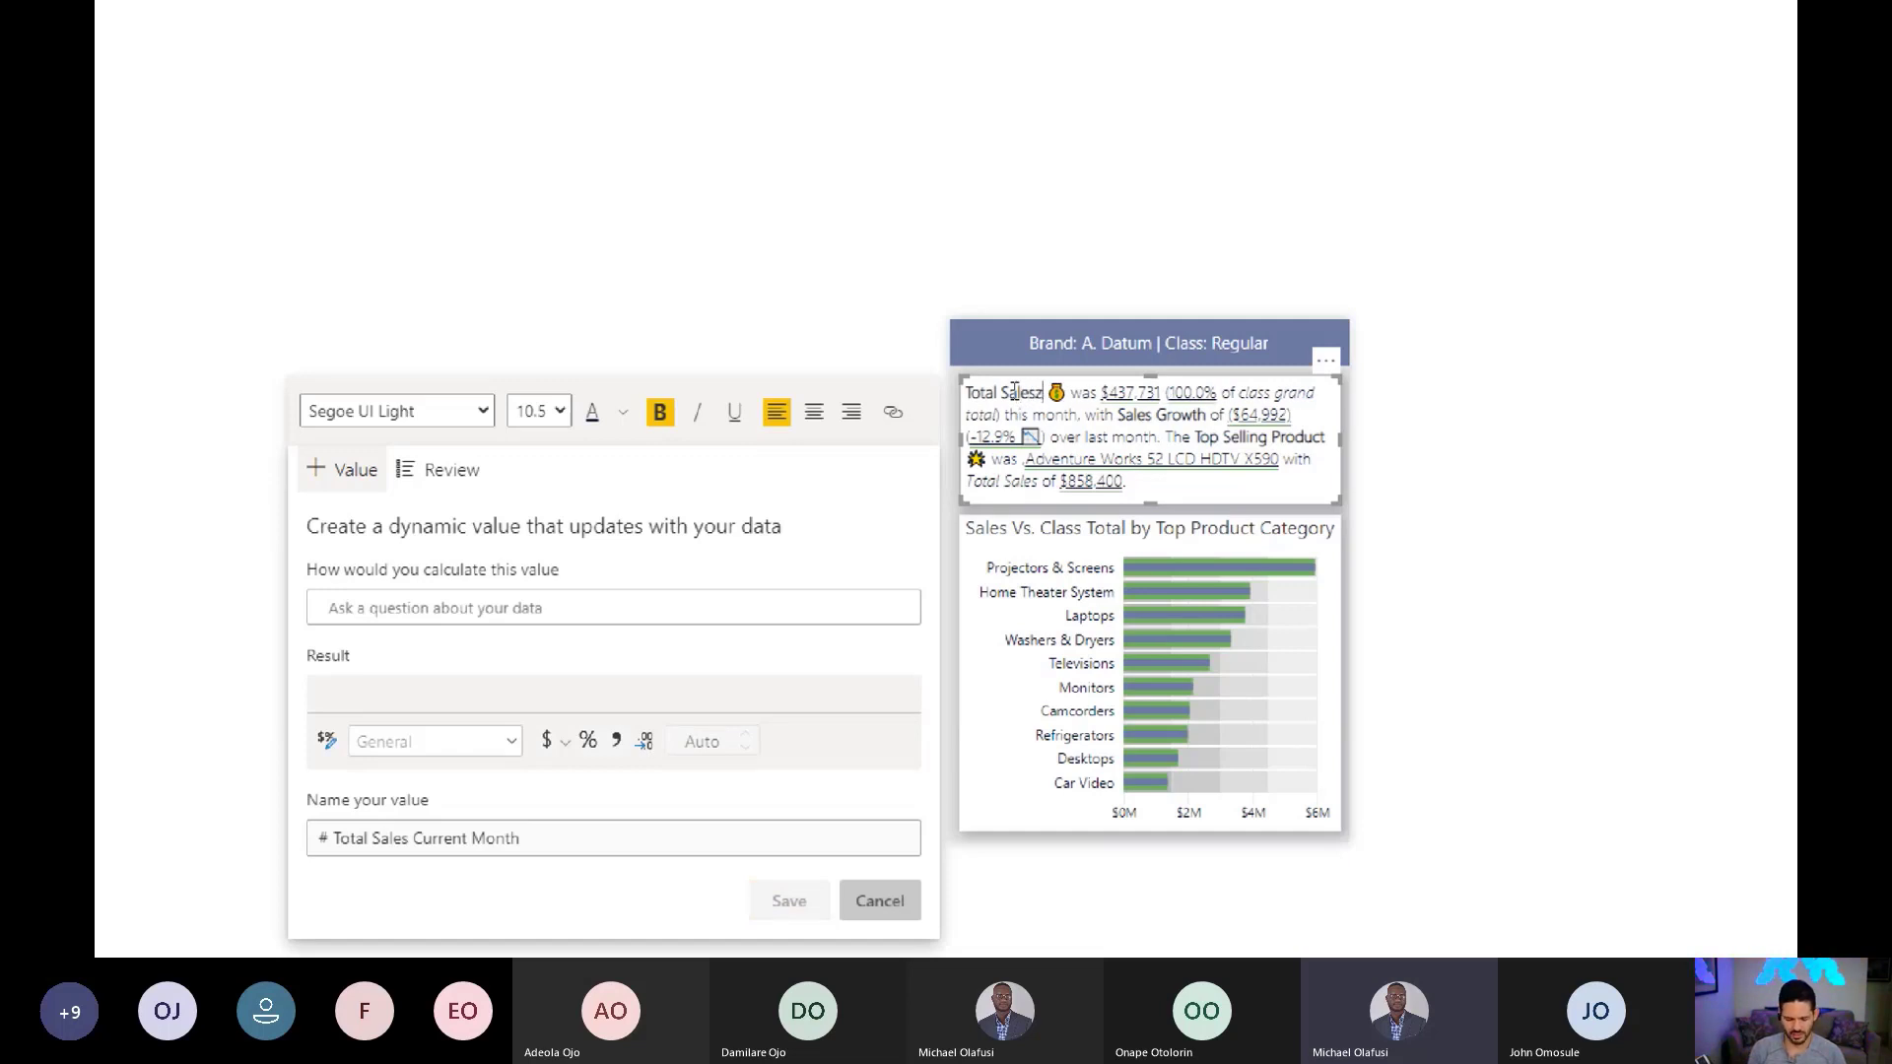
key(BackSpace)
text(asdhasdhas)
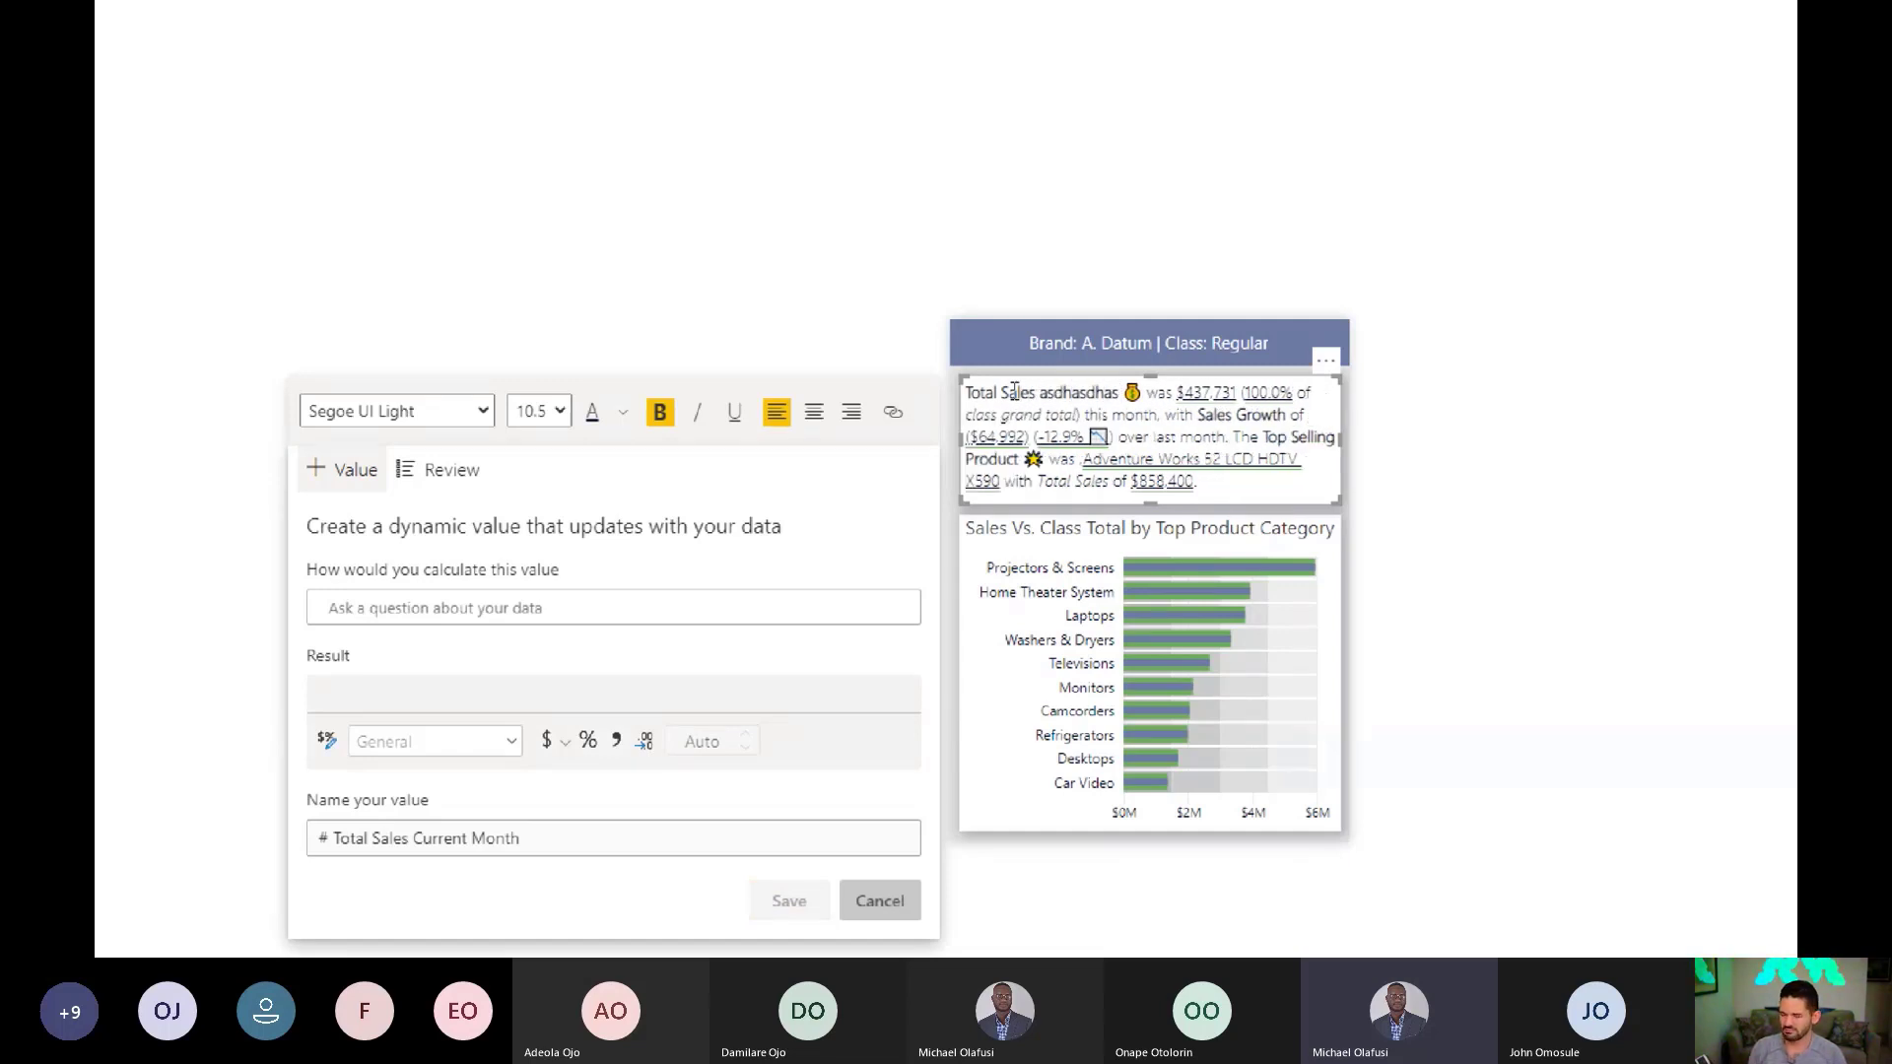
key(ctrl+shift+Left)
key(BackSpace)
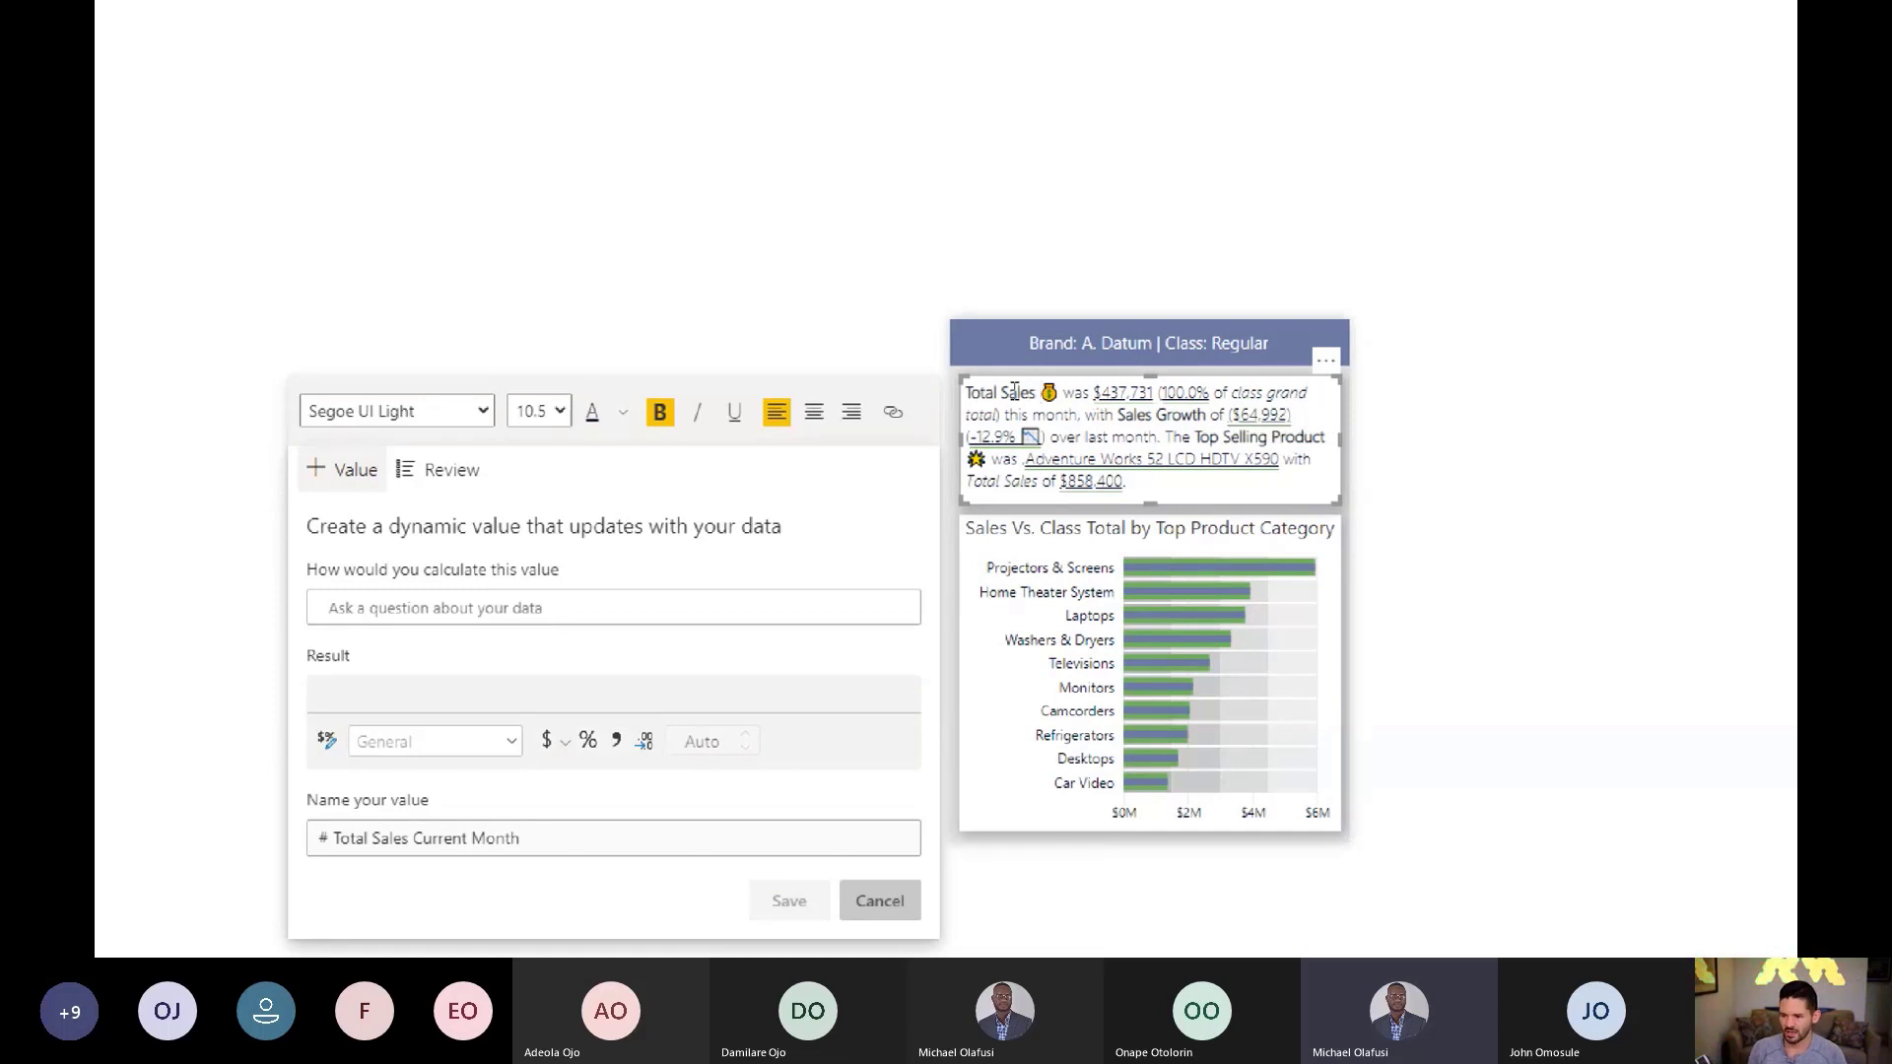
Step: Try replacing the money bag emoji after Total Sales in the narrative with one from the emoji picker
key(shift+Right)
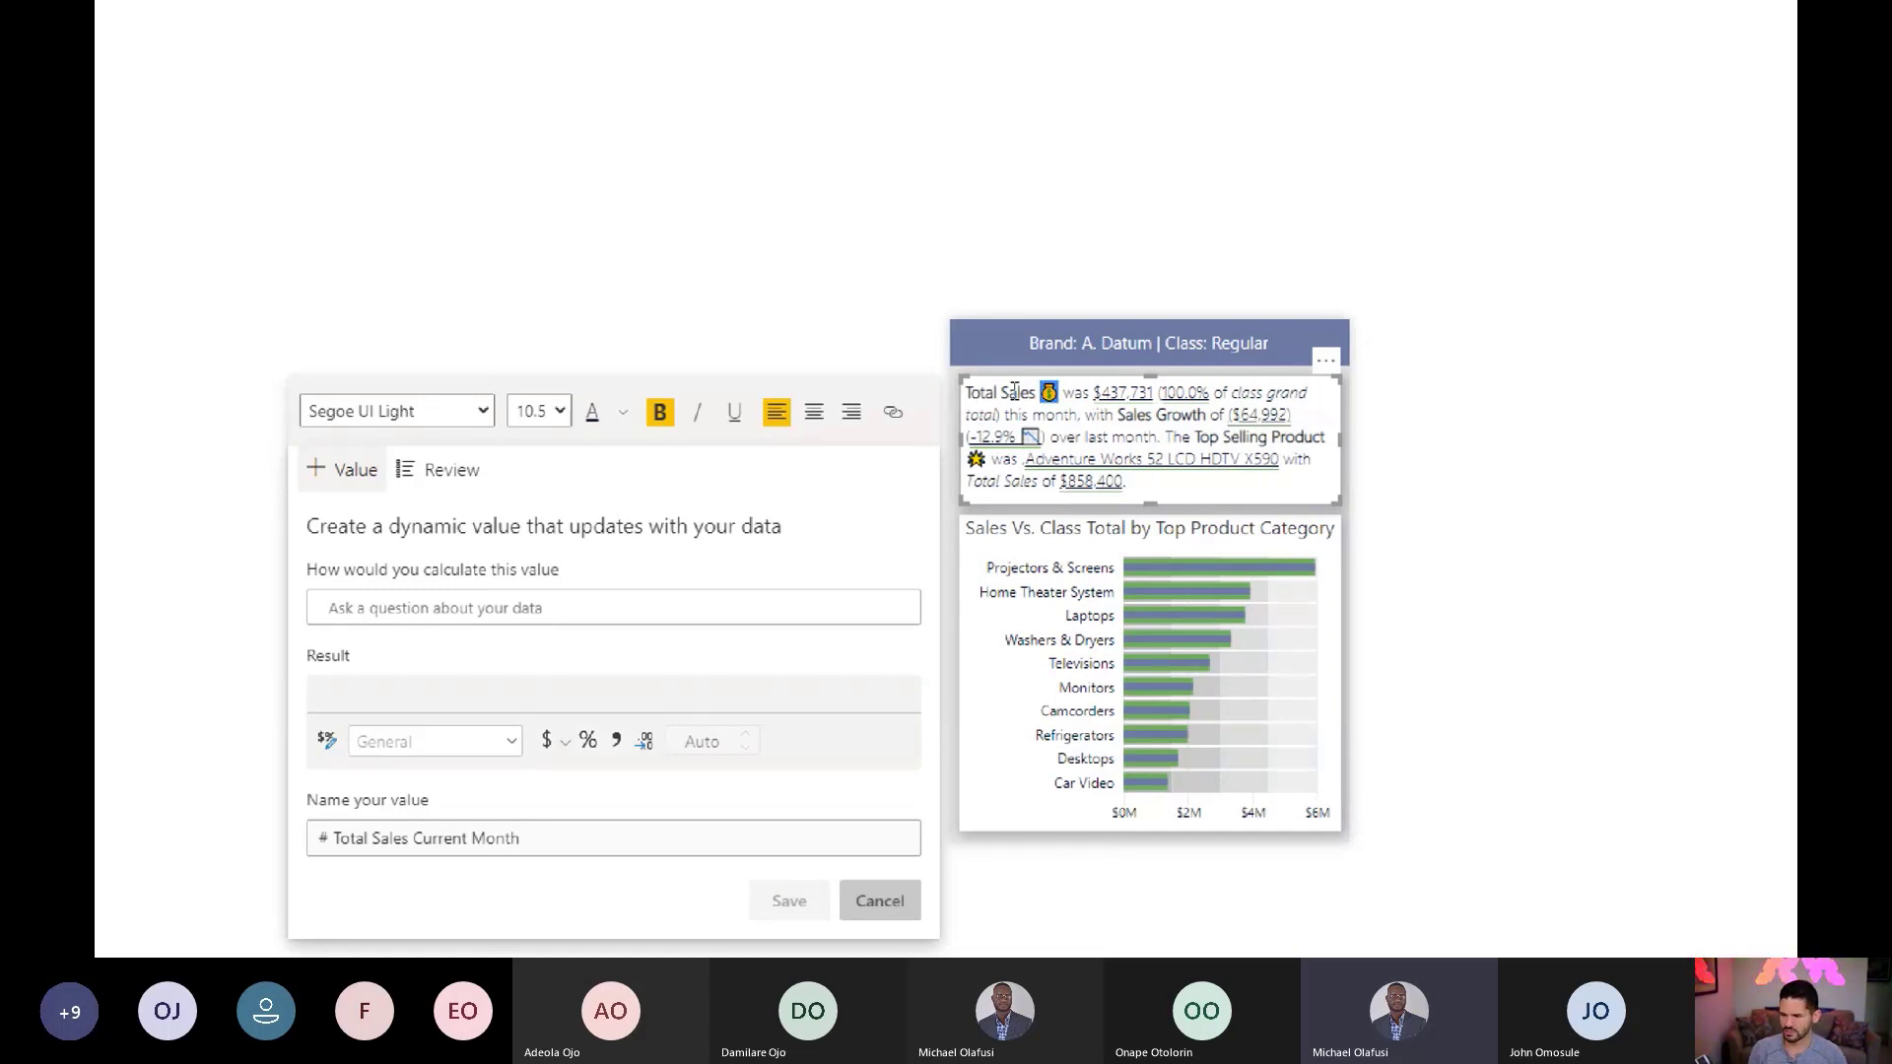
key(super+period)
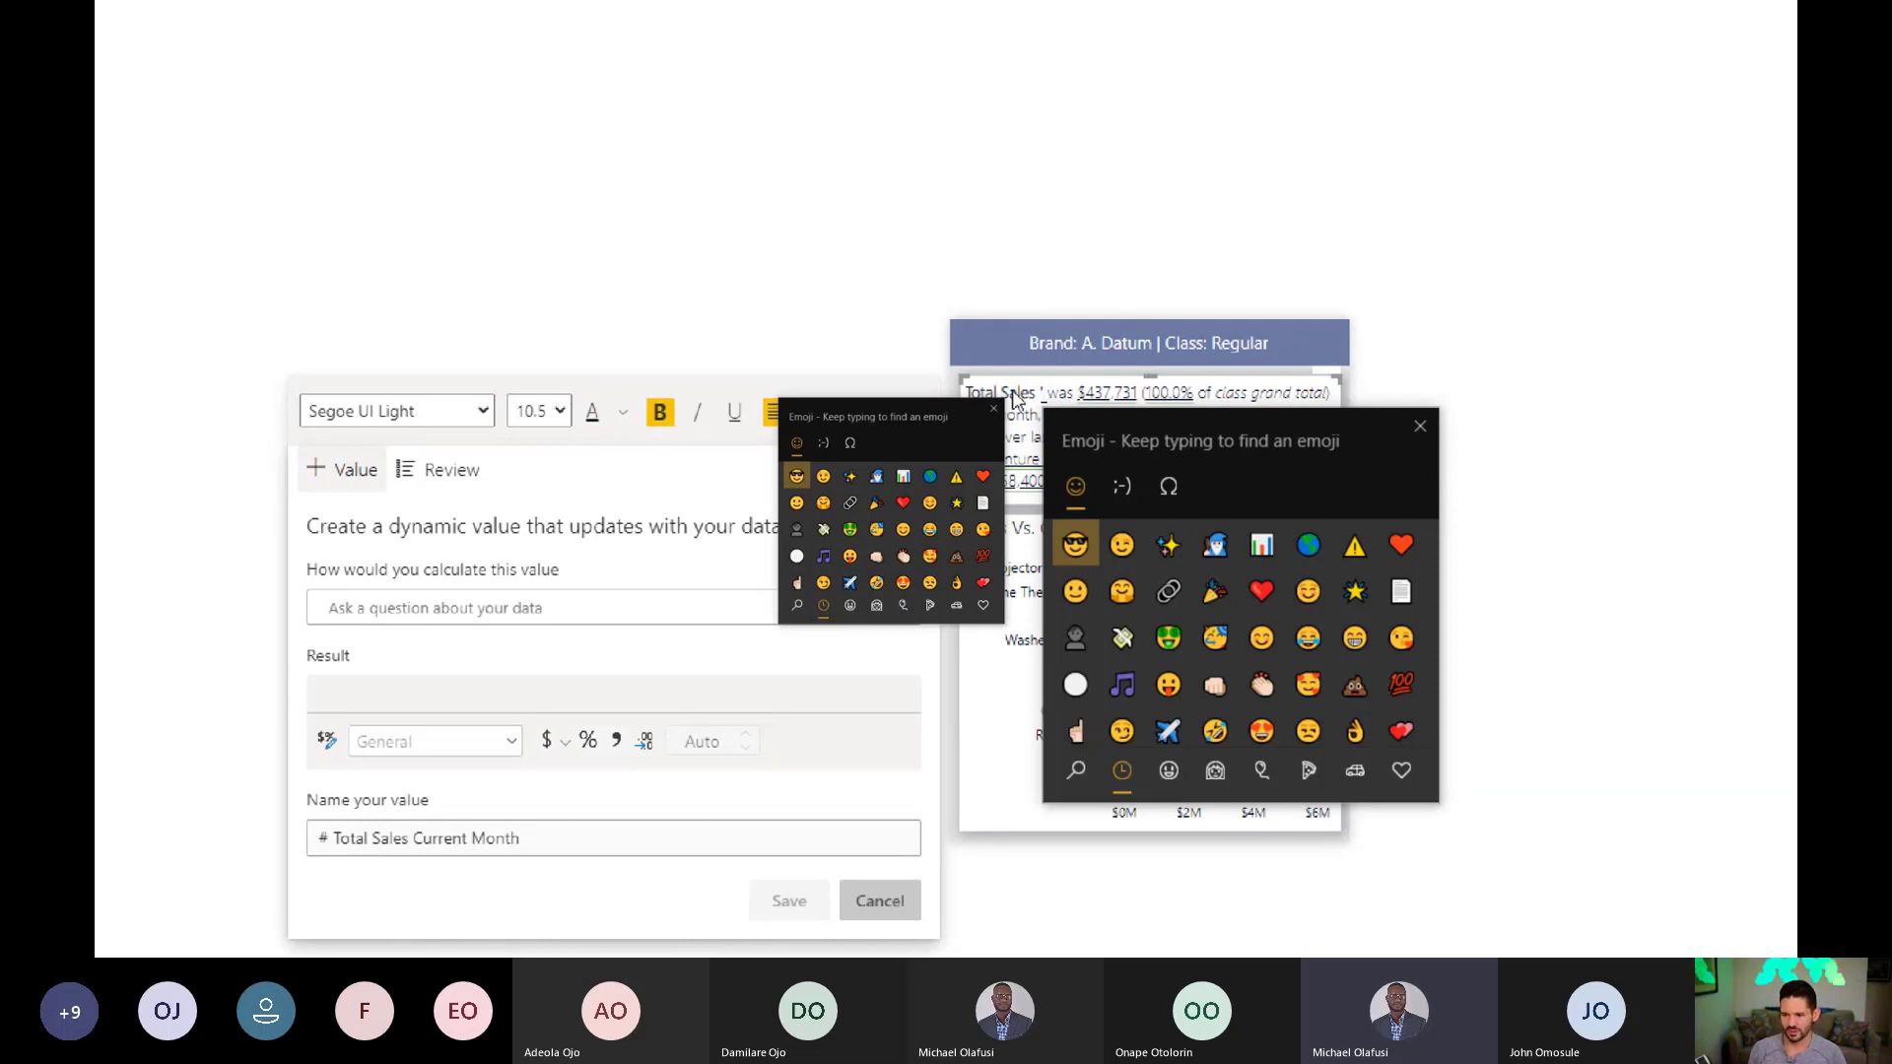
key(Escape)
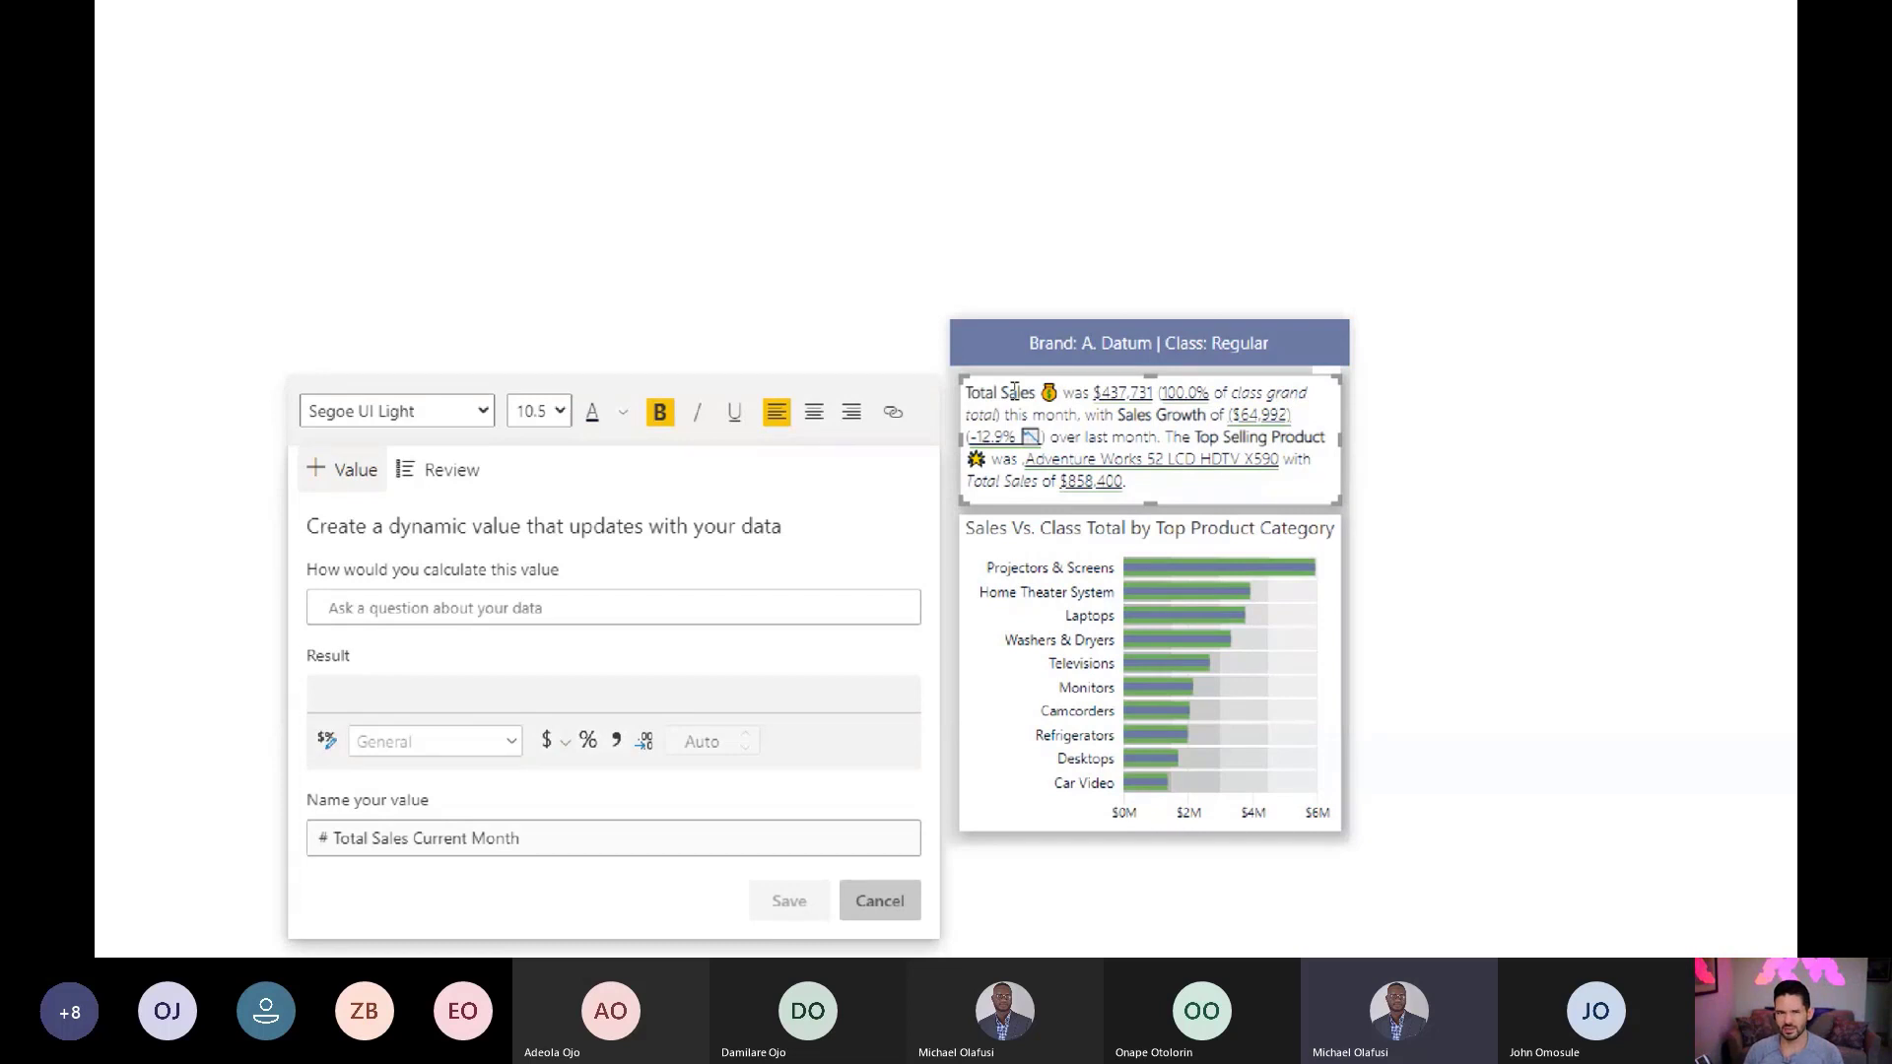
Step: Delete the dynamic sales amount that follows "Total Sales was" in the narrative text
key(Right)
key(Right)
key(Right)
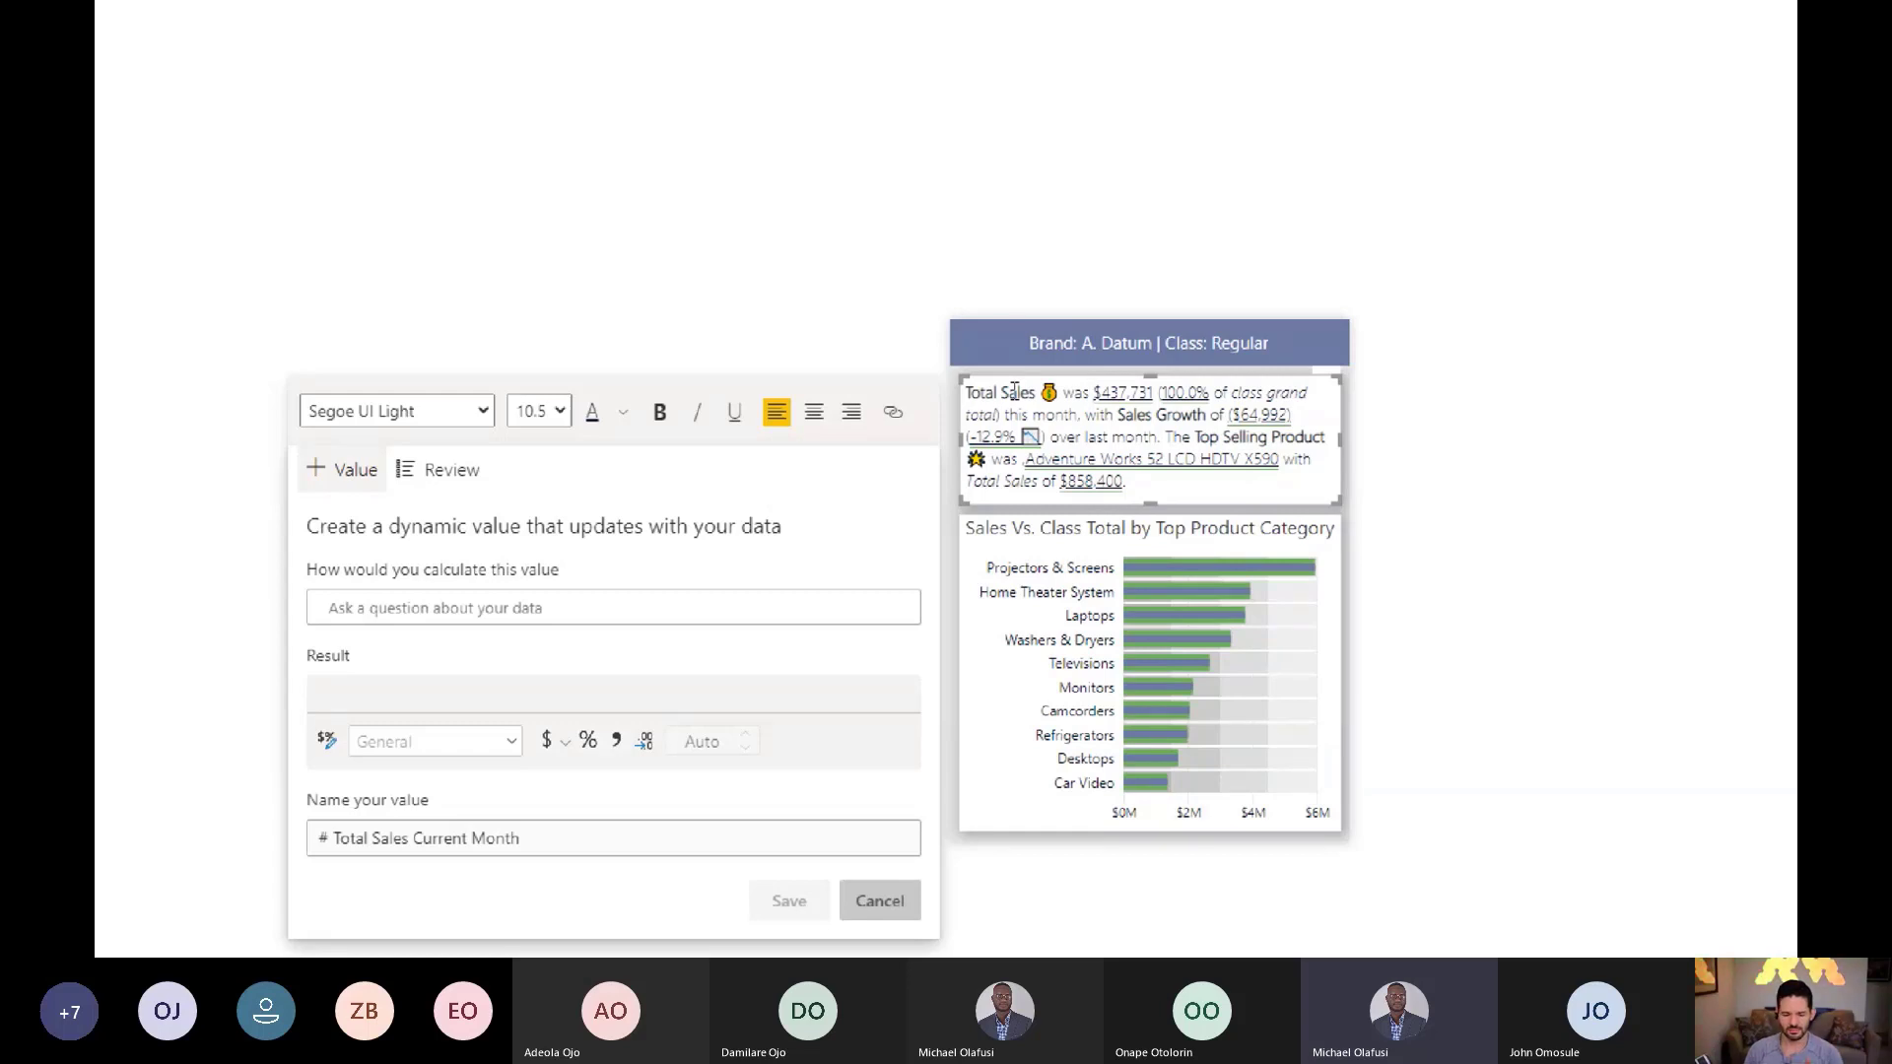
key(shift+ctrl+Right)
key(shift+ctrl+Right)
key(shift+ctrl+Left)
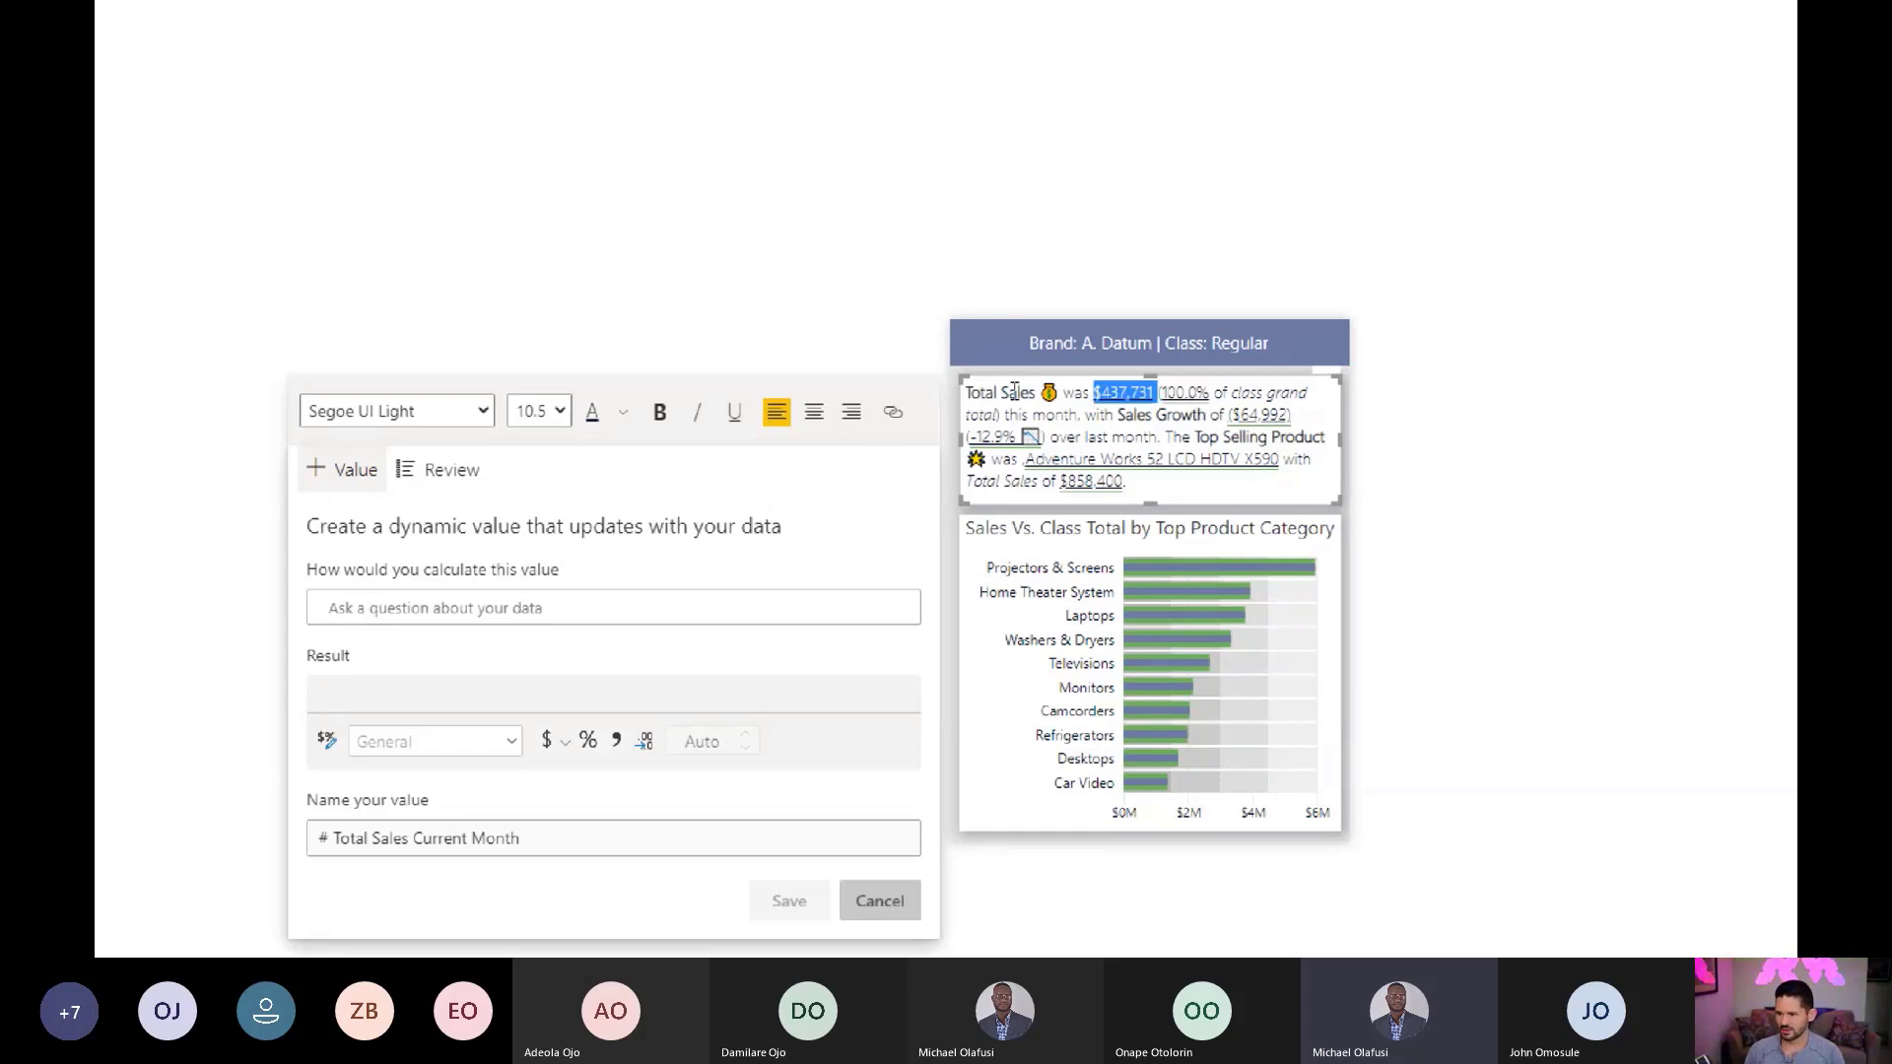
key(shift+Left)
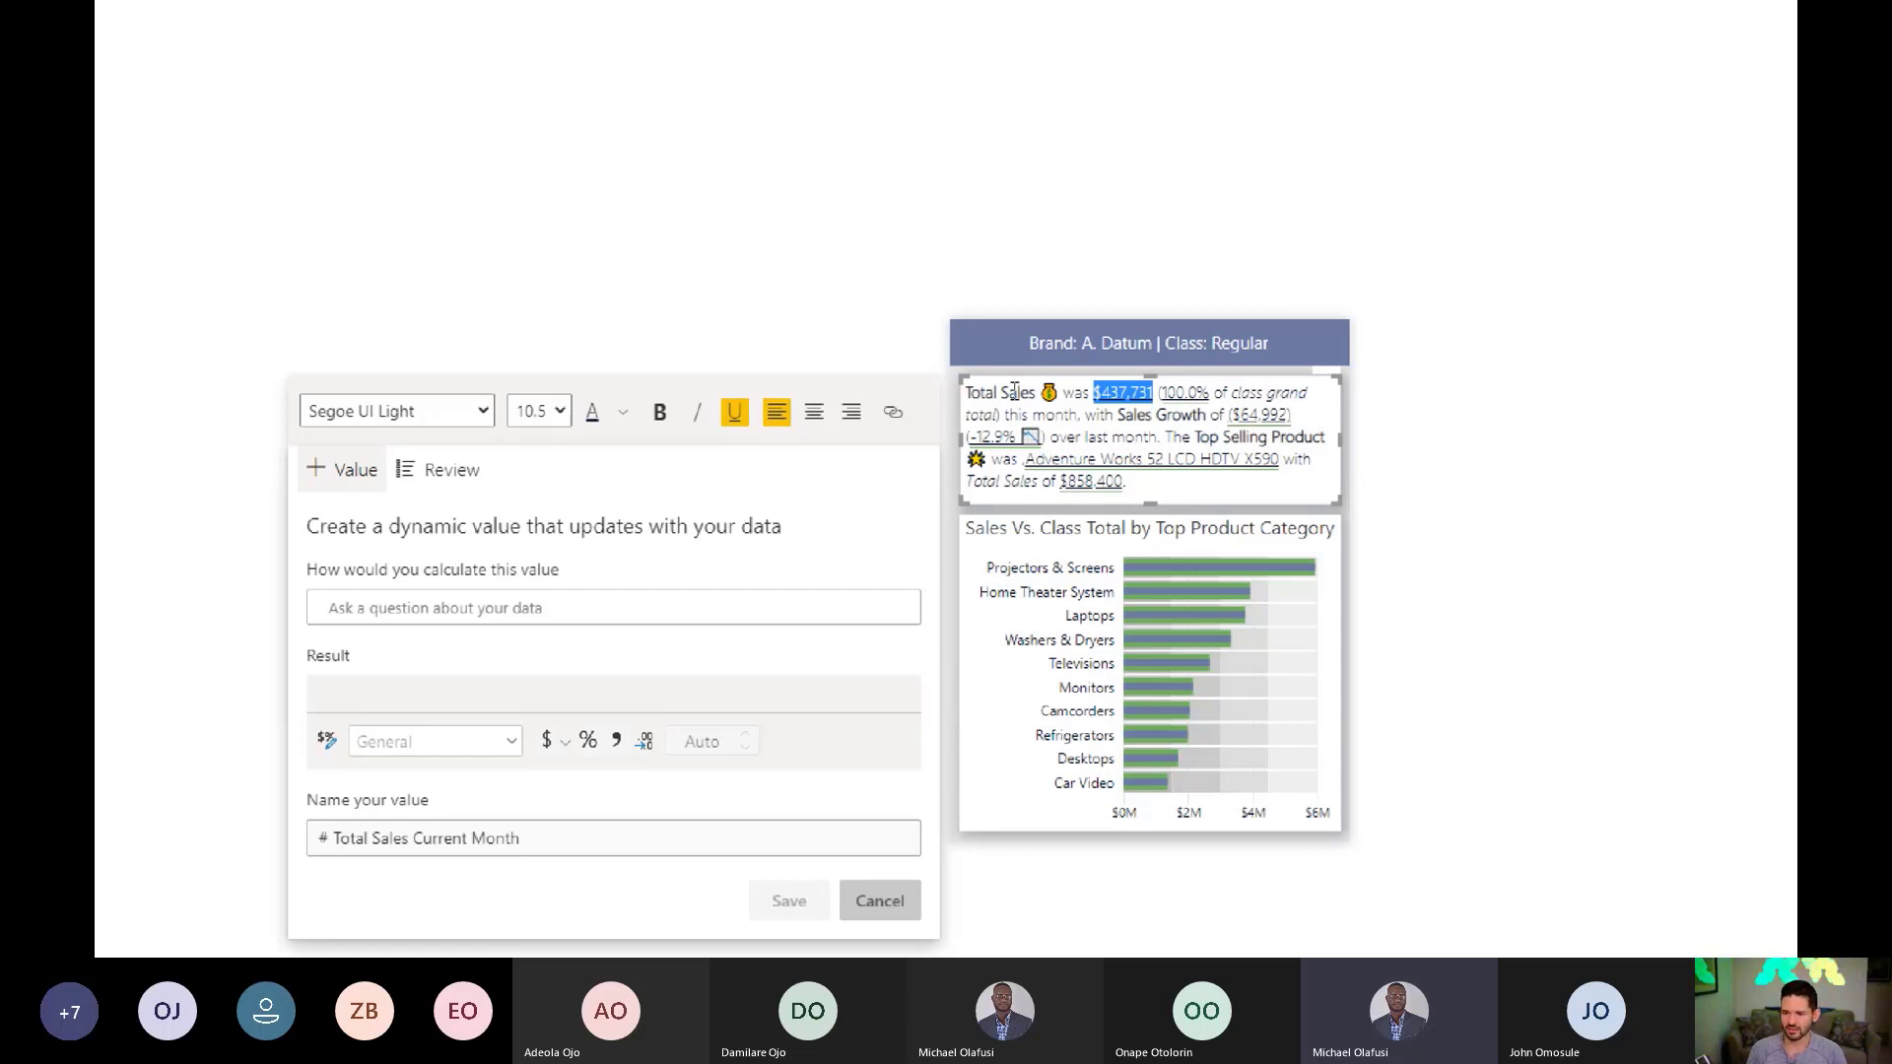
key(Delete)
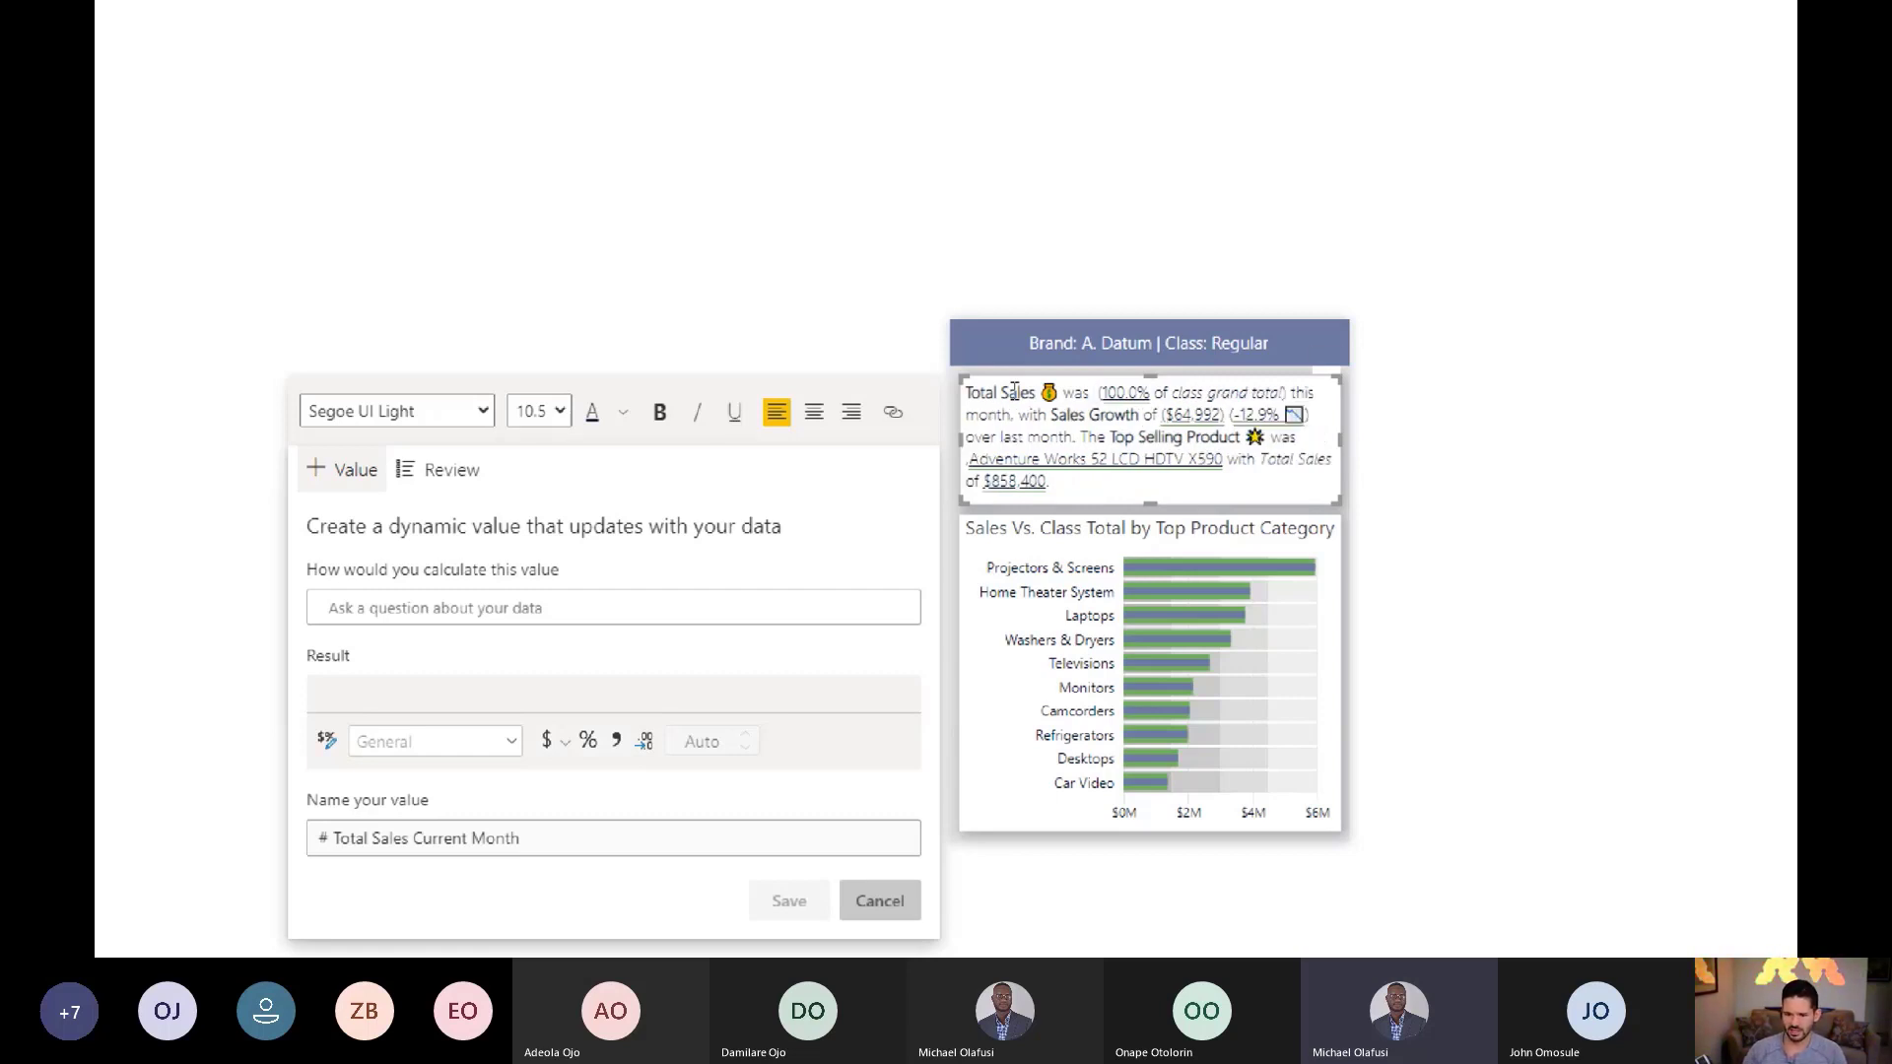
Step: Define the dynamic value's calculation as "total sales in this month (calendar date)"
click(477, 616)
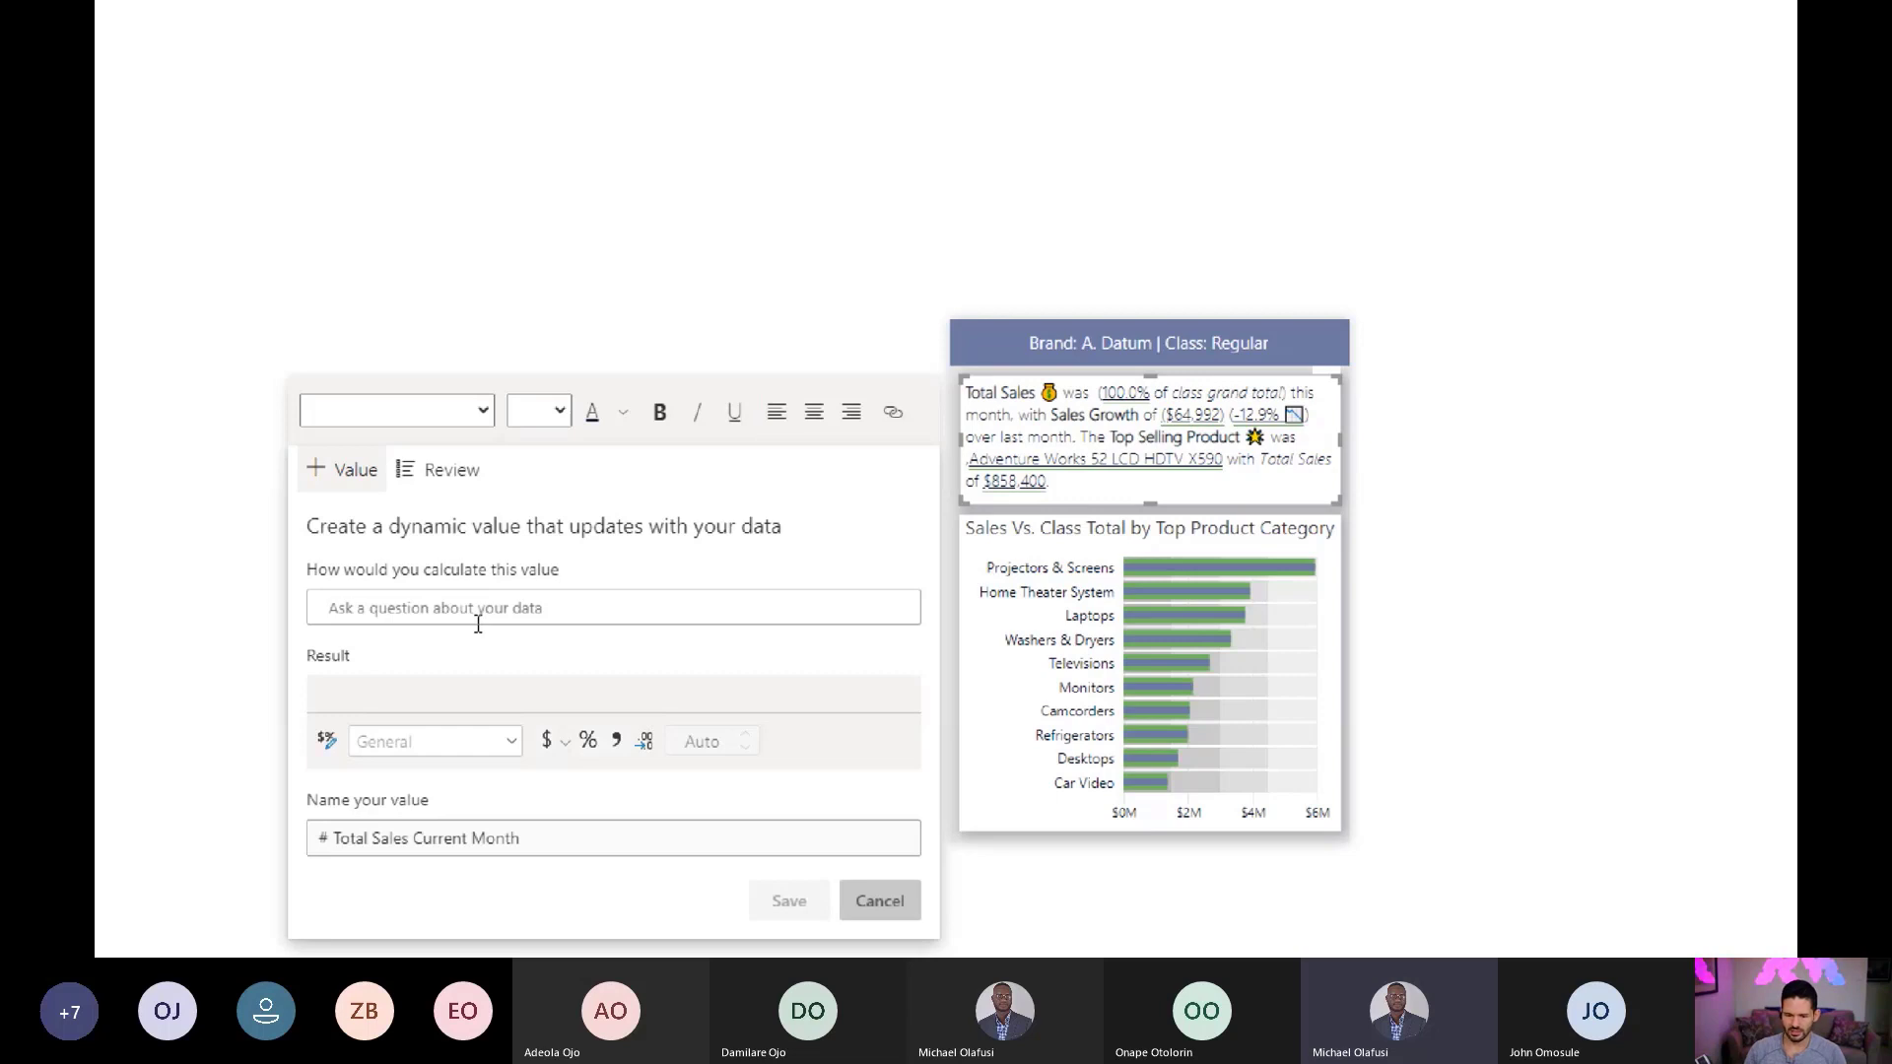
text(total sales)
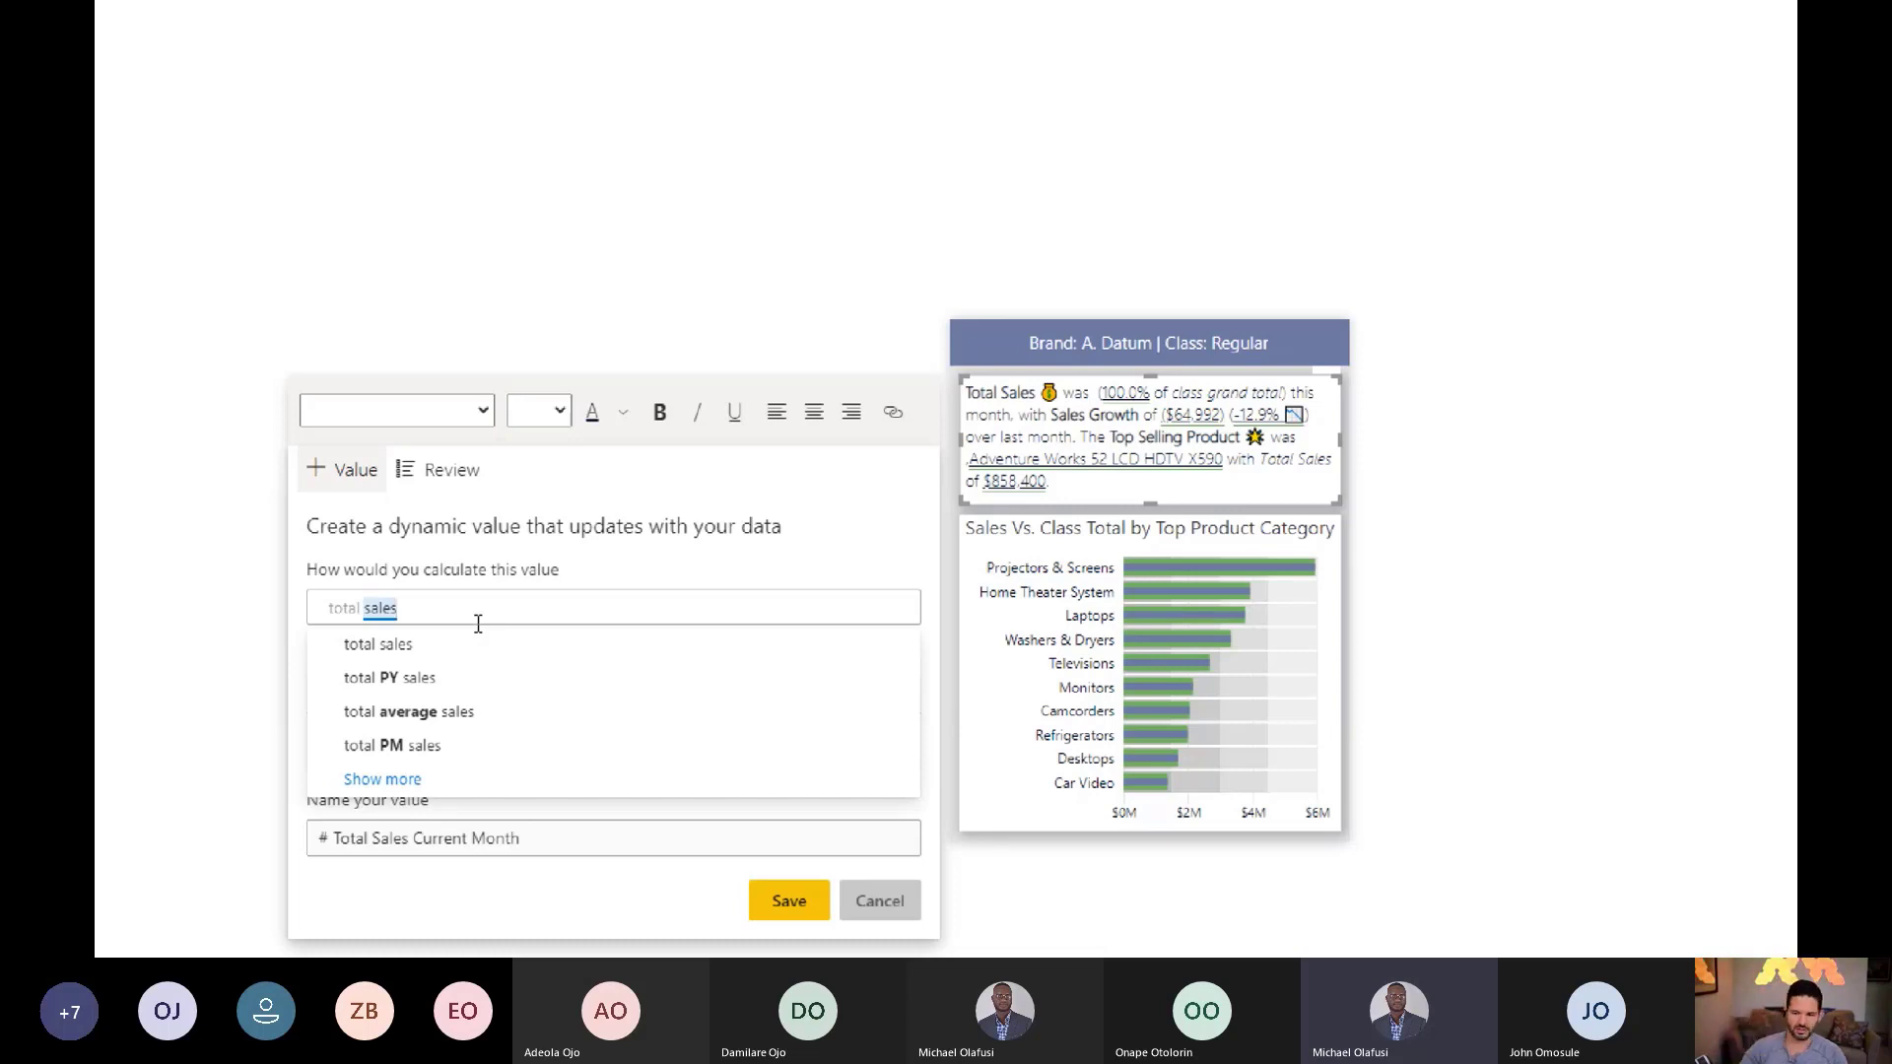
click(451, 639)
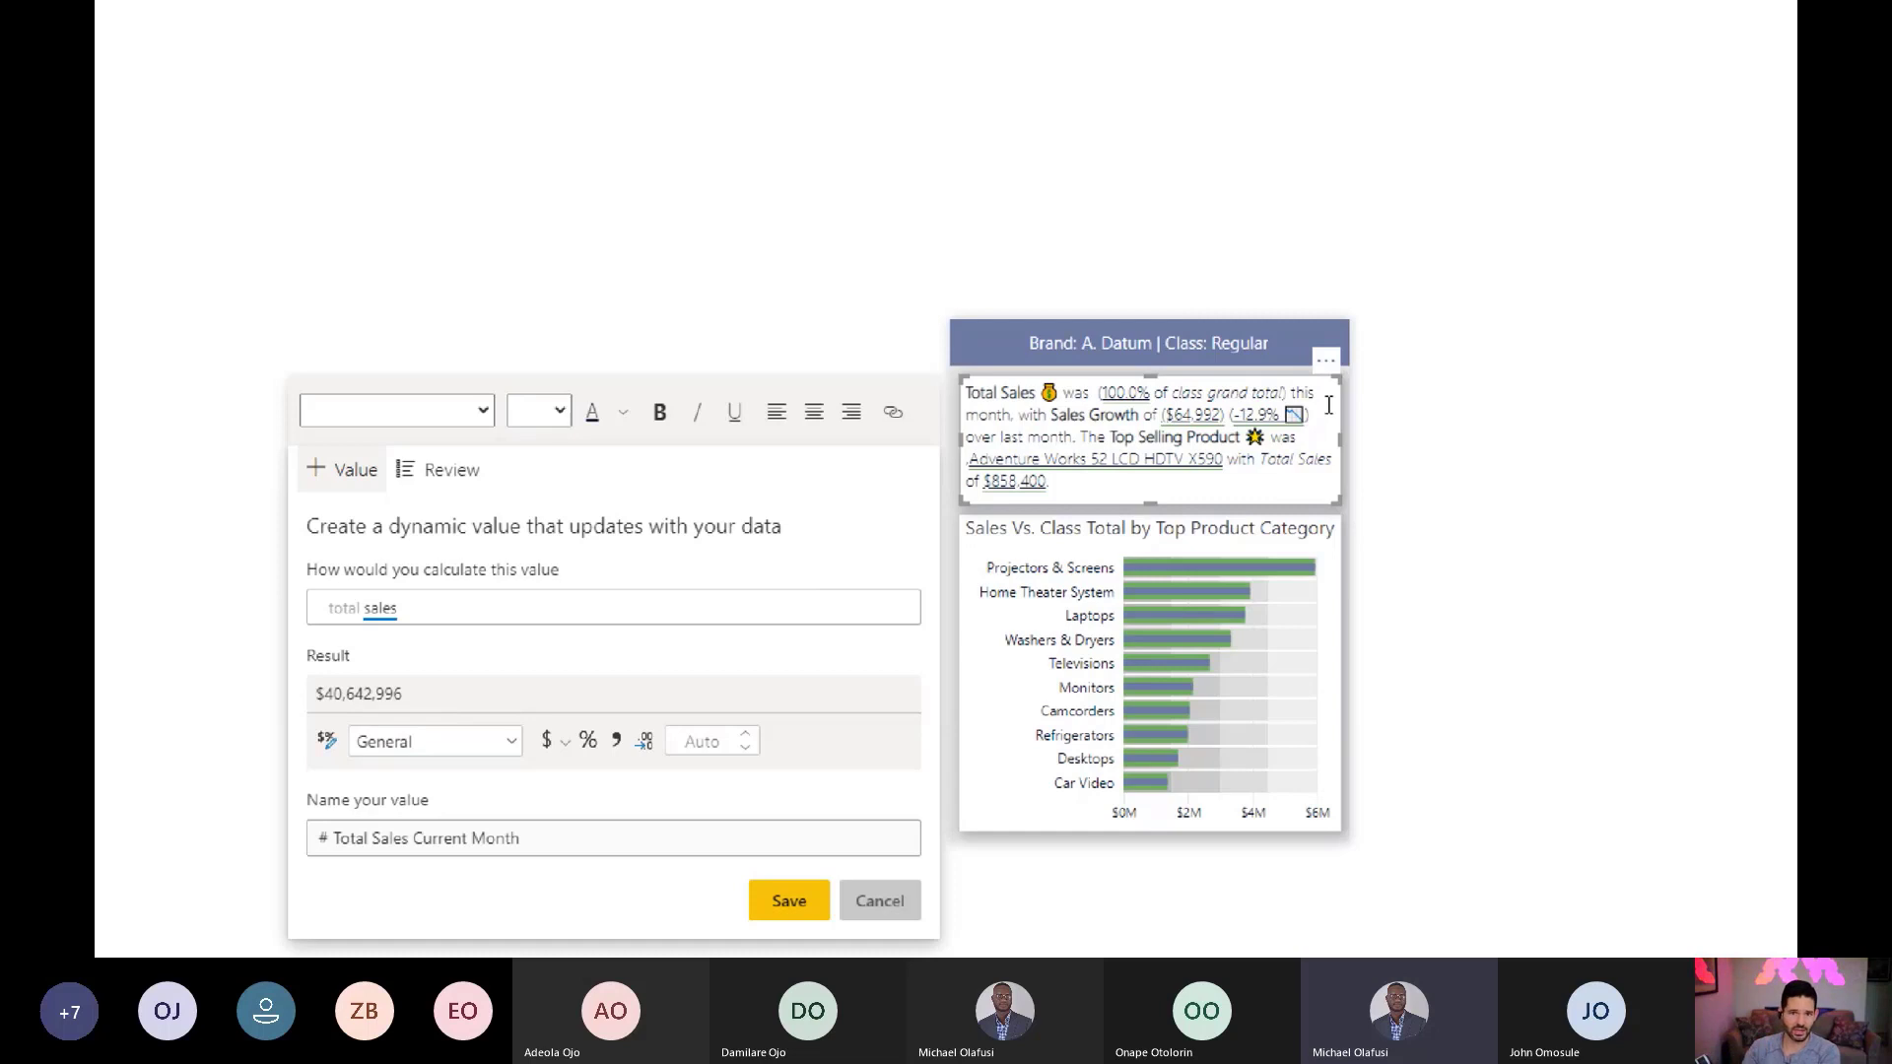
double_click(509, 611)
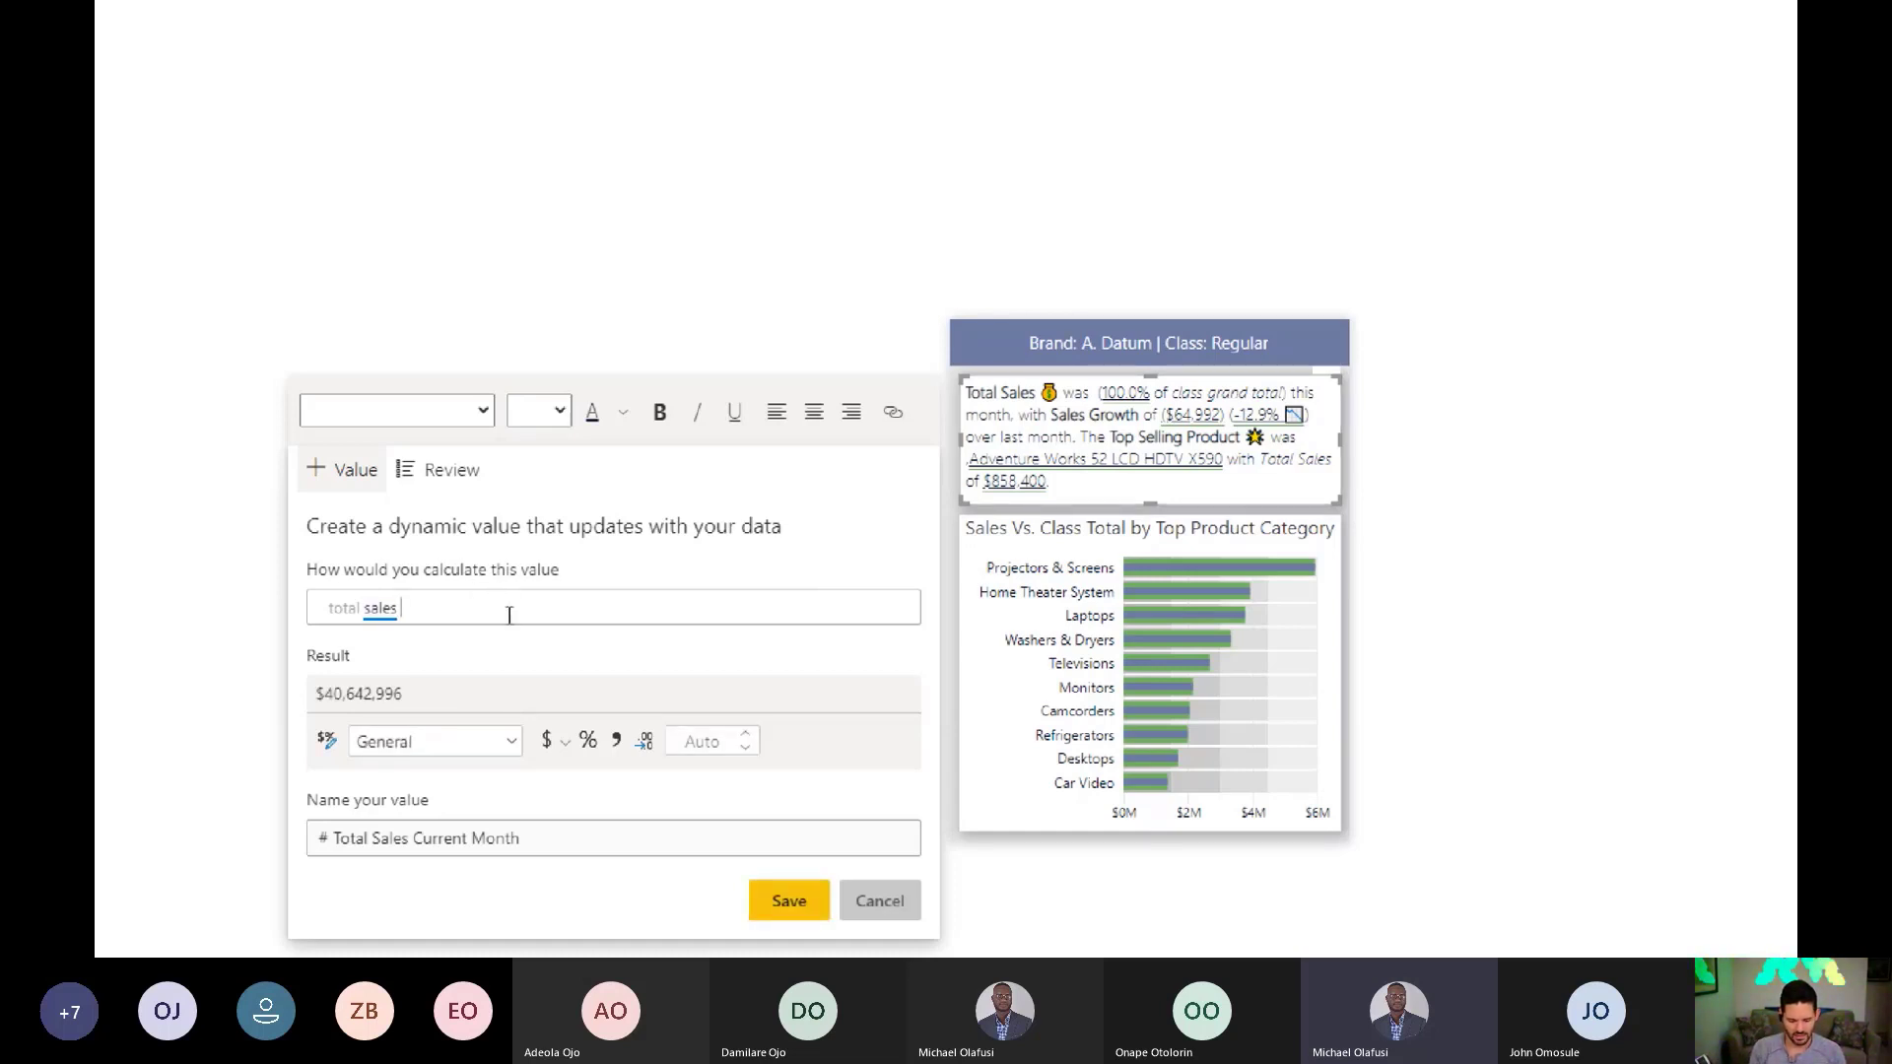
text(in this month)
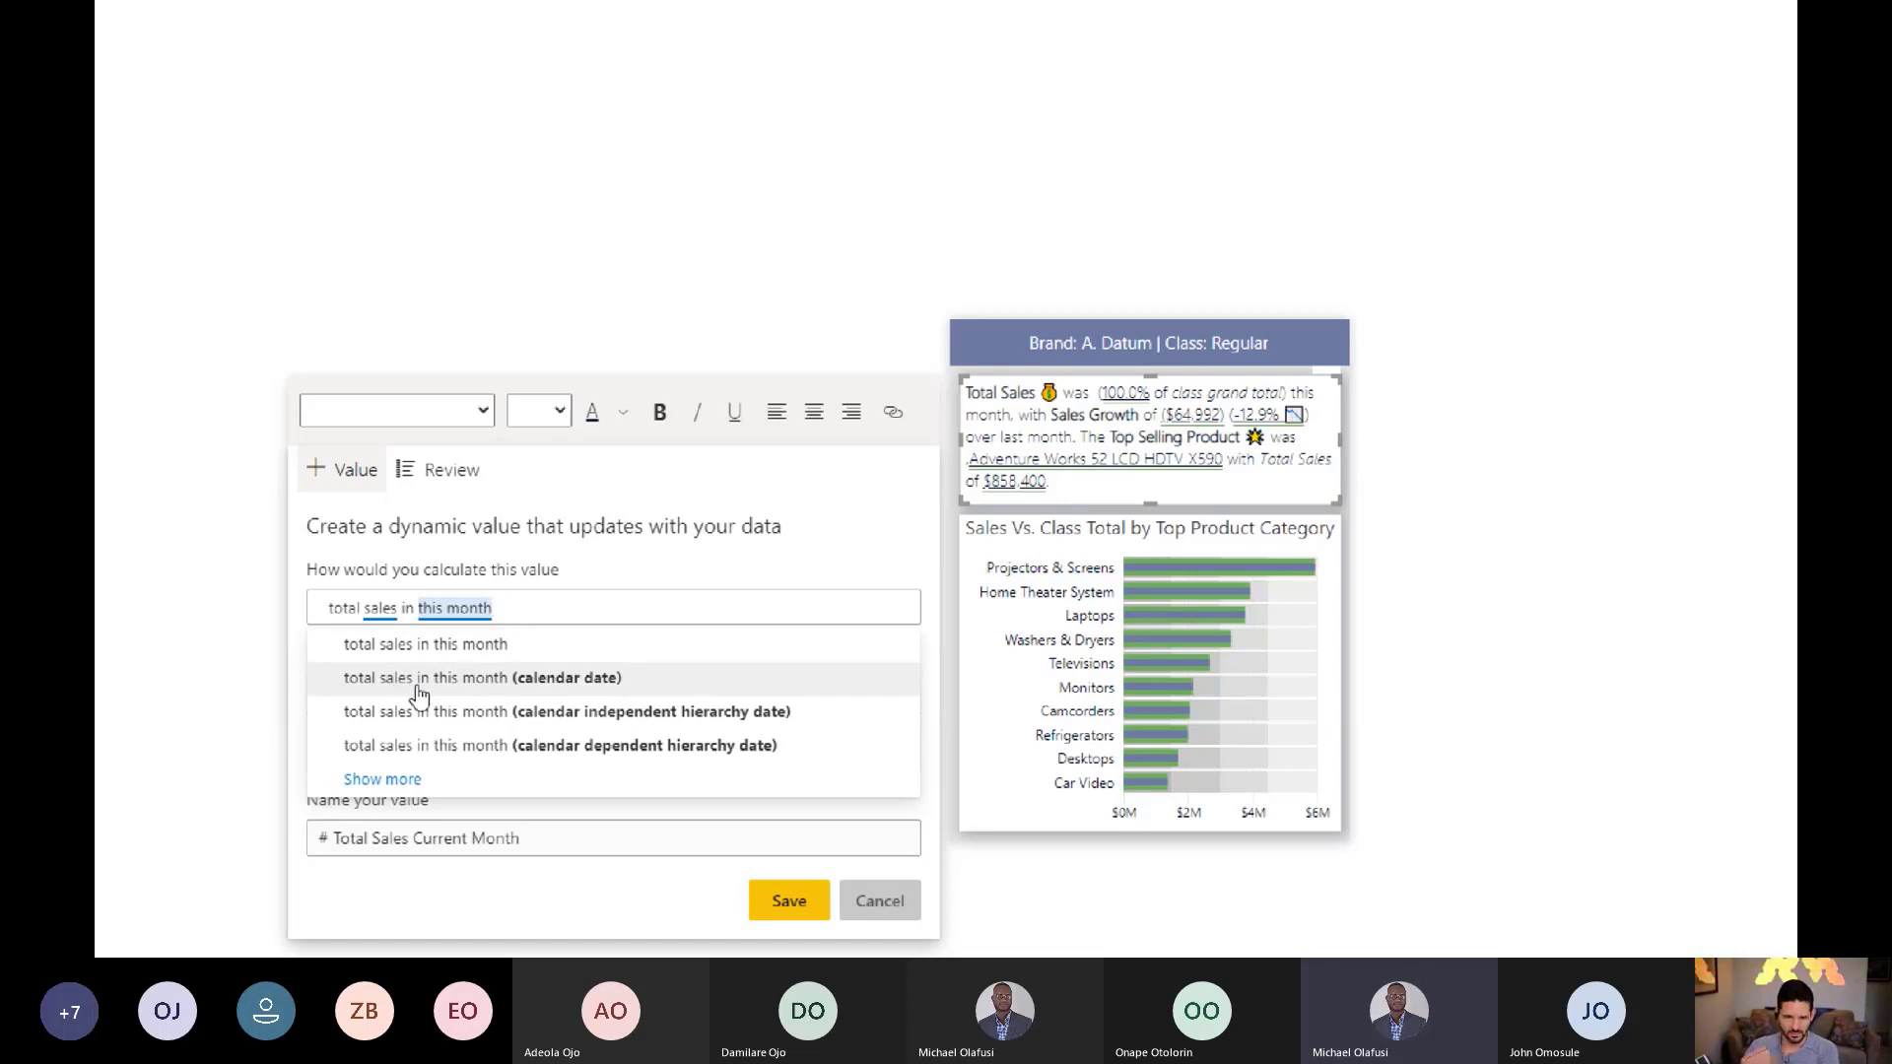
click(420, 694)
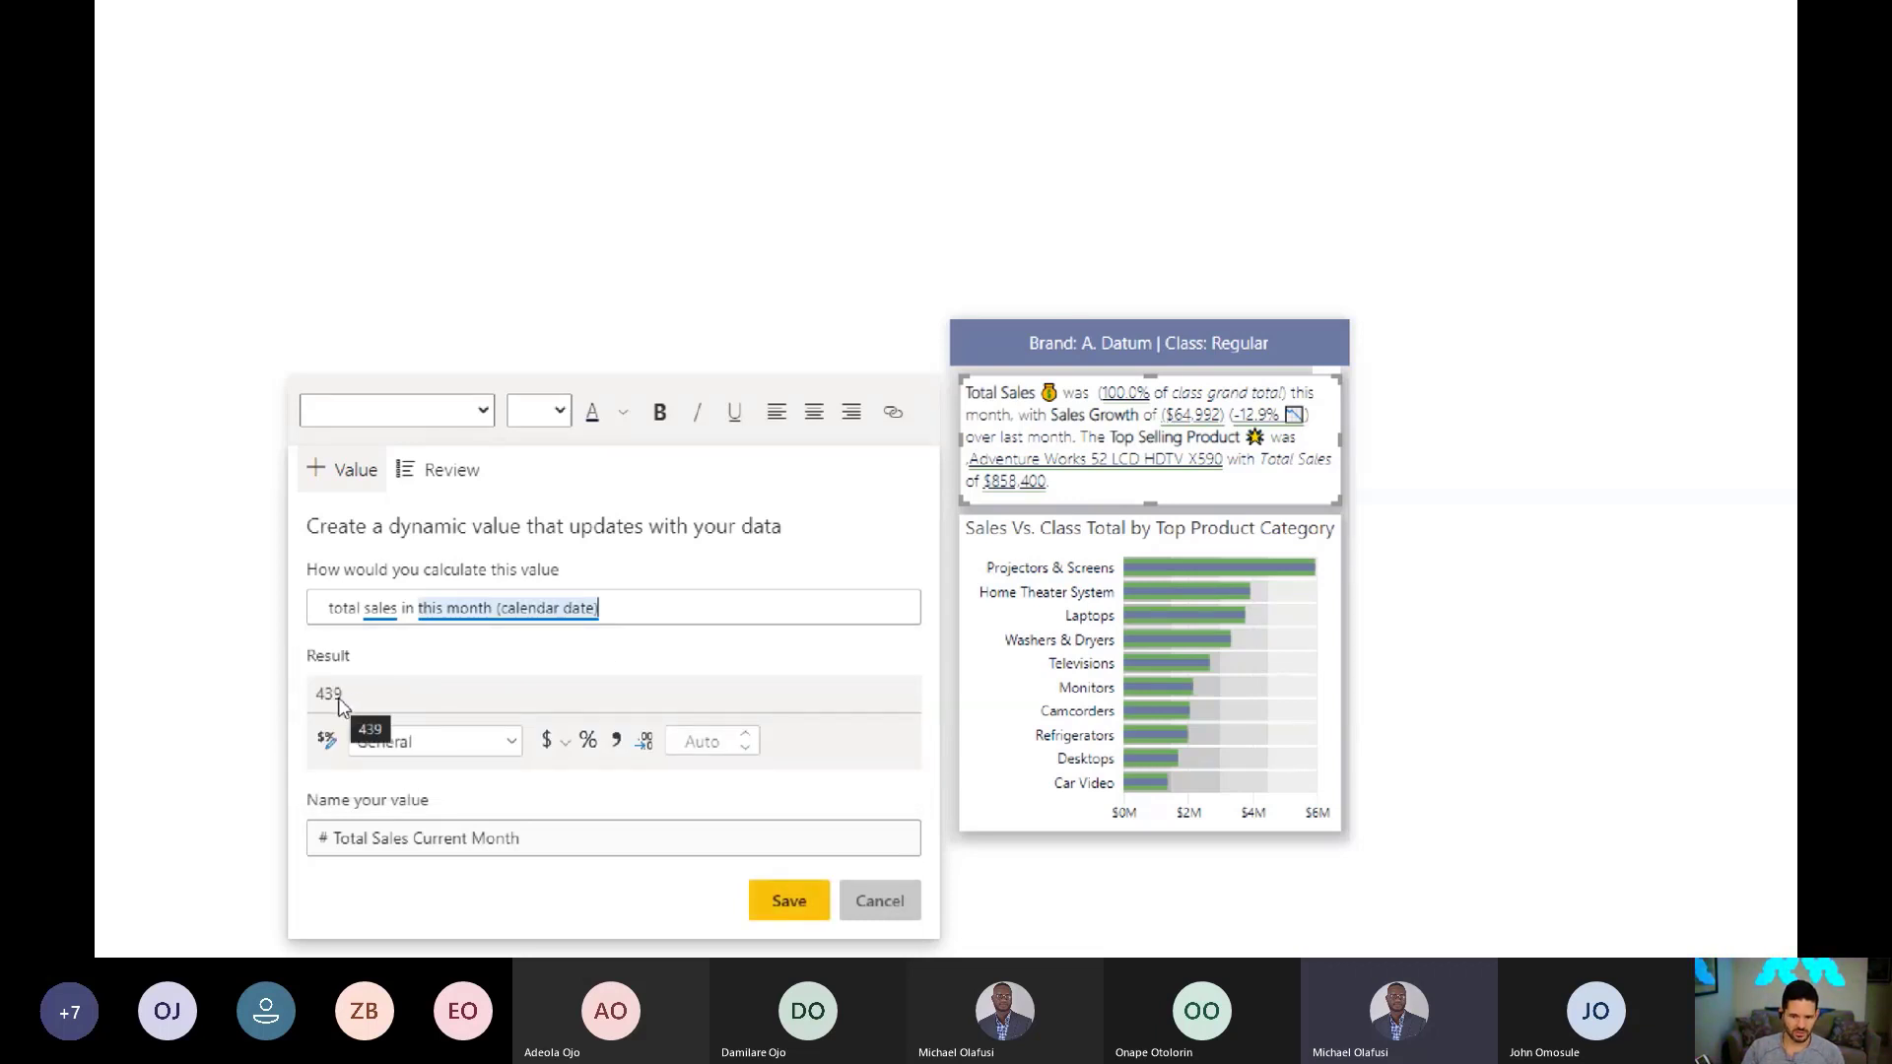
Step: Format the dynamic value as Currency and save it into the narrative text
click(447, 757)
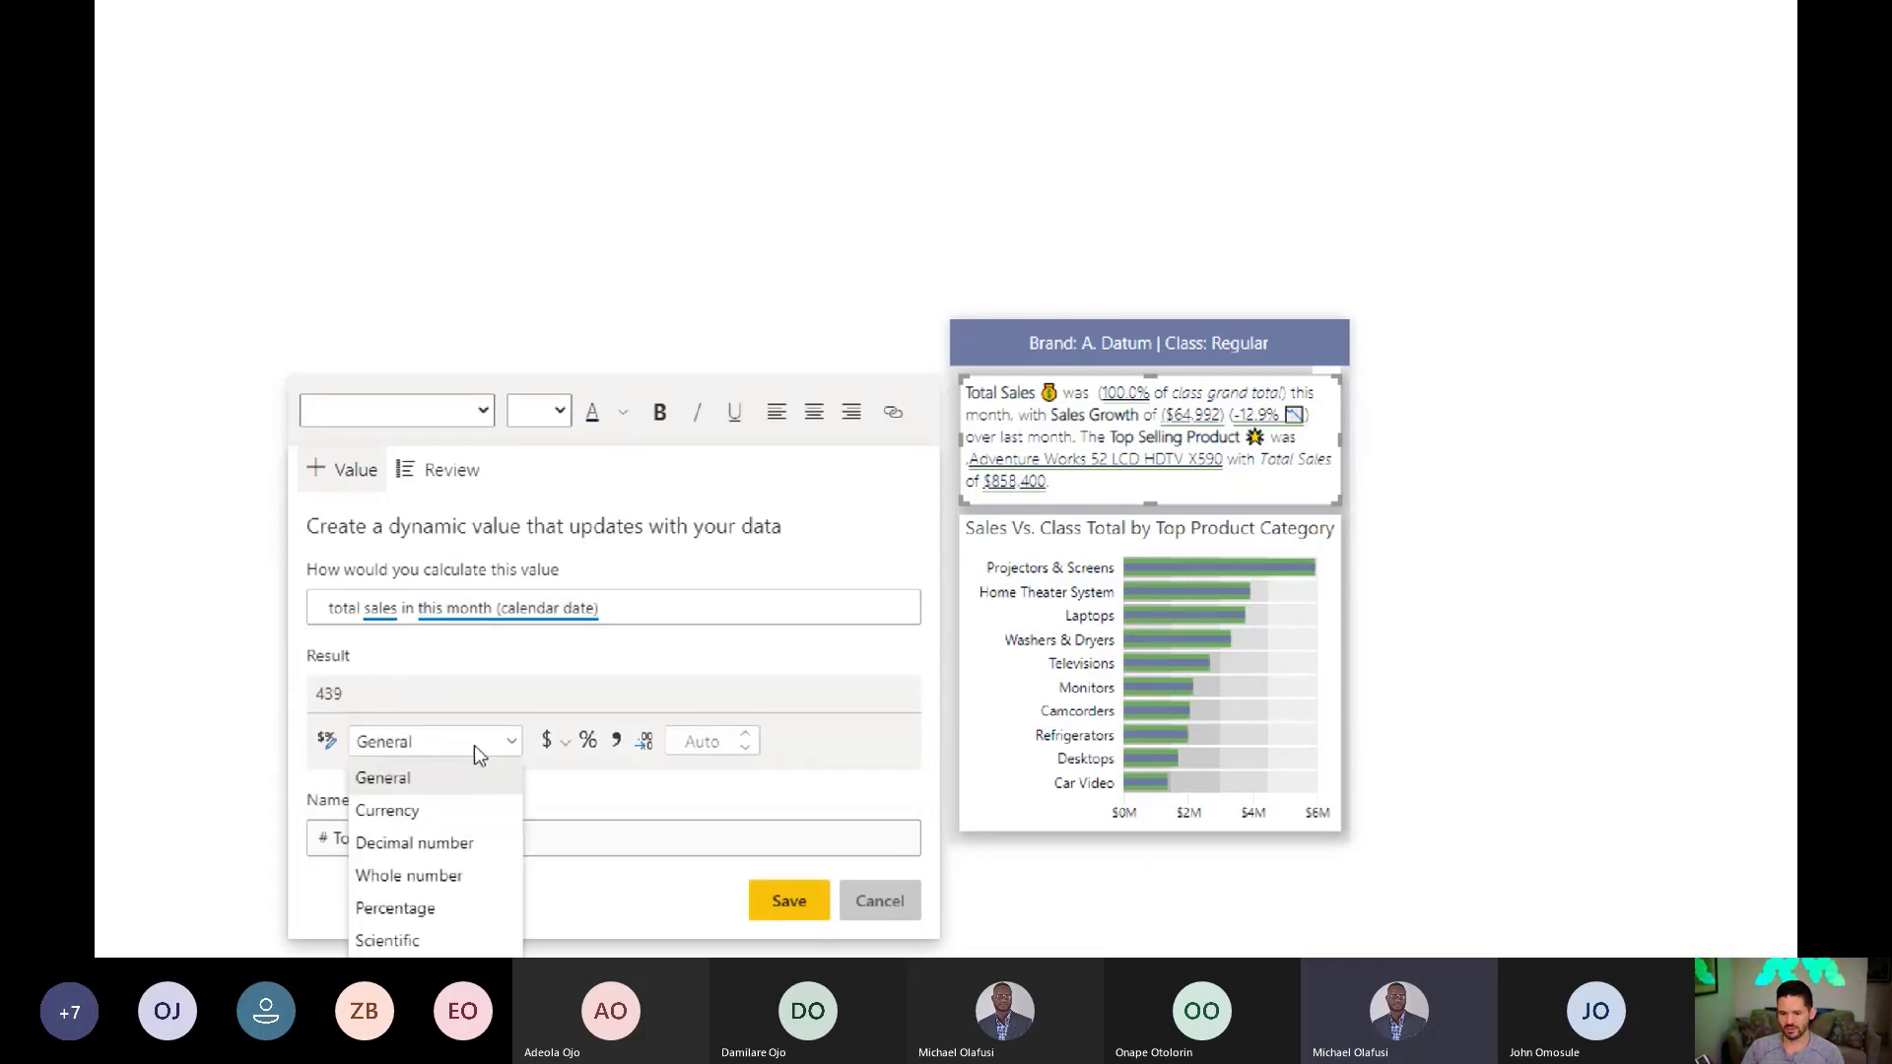
scroll(434, 823, down, 1)
click(408, 754)
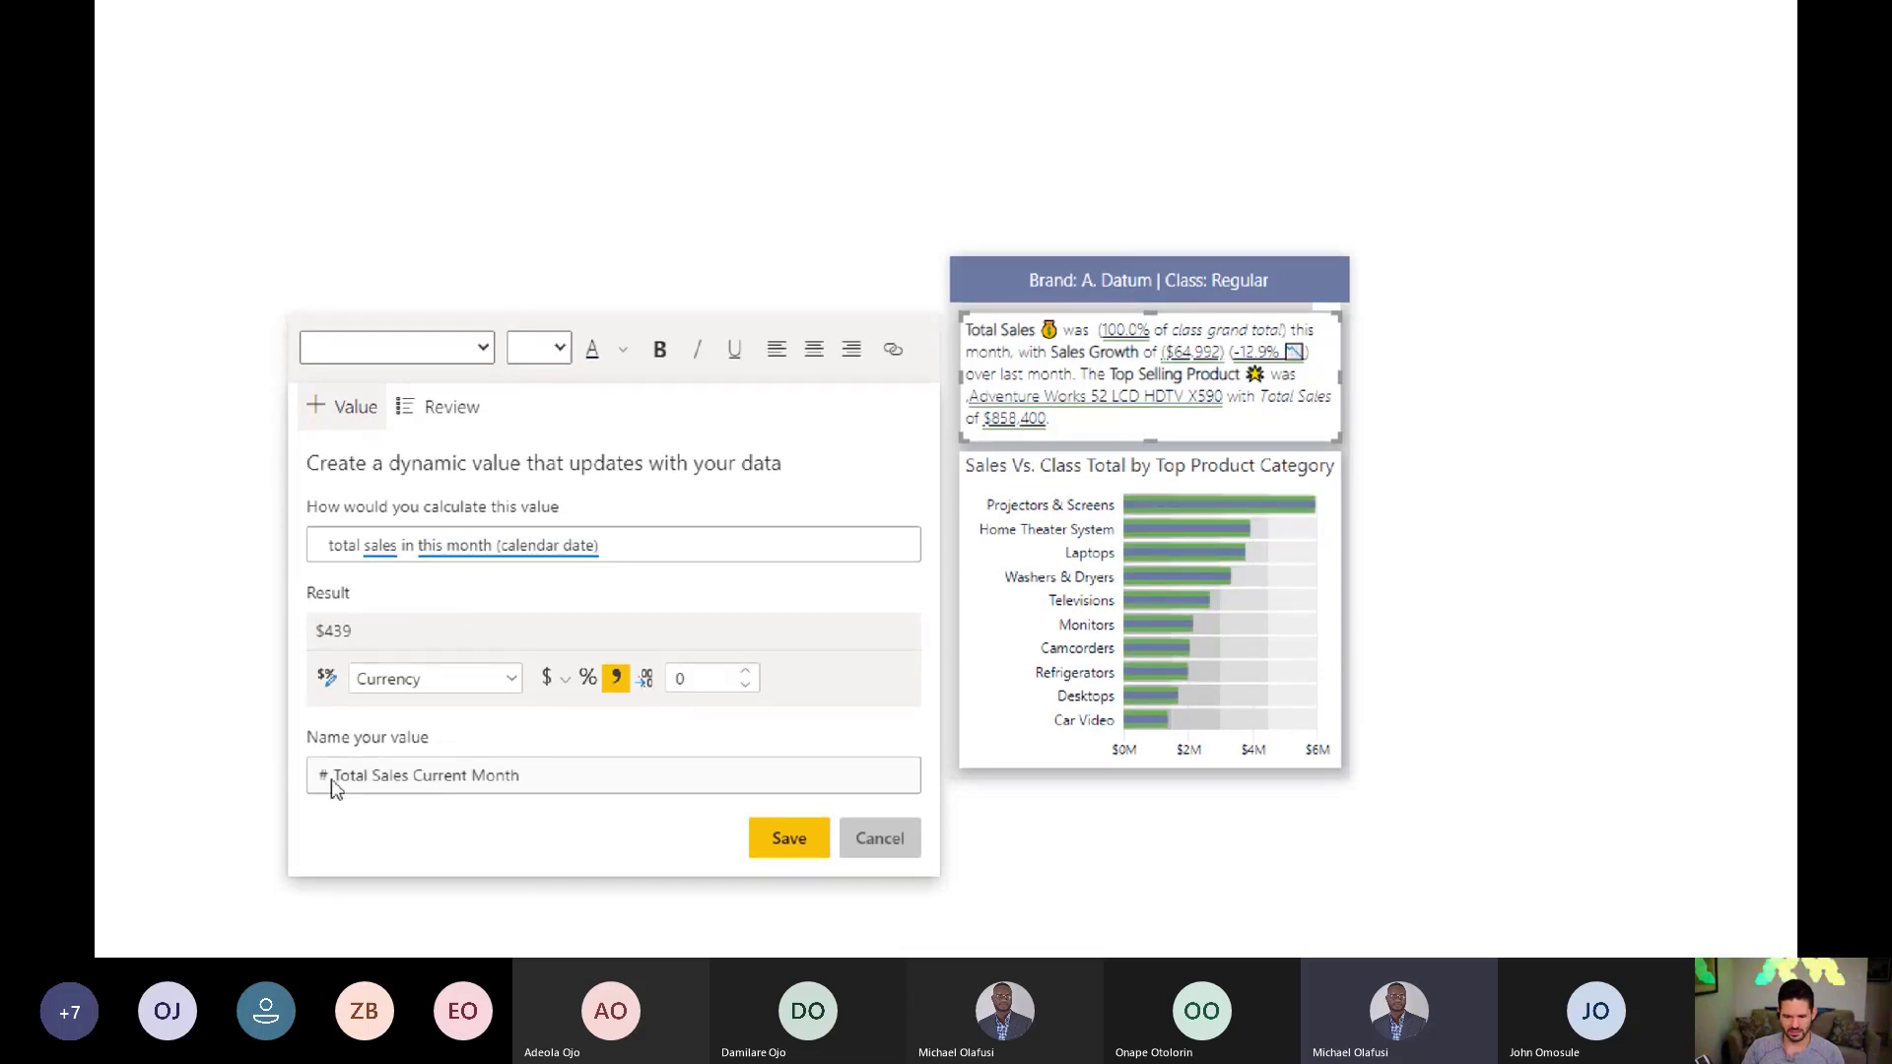
click(781, 833)
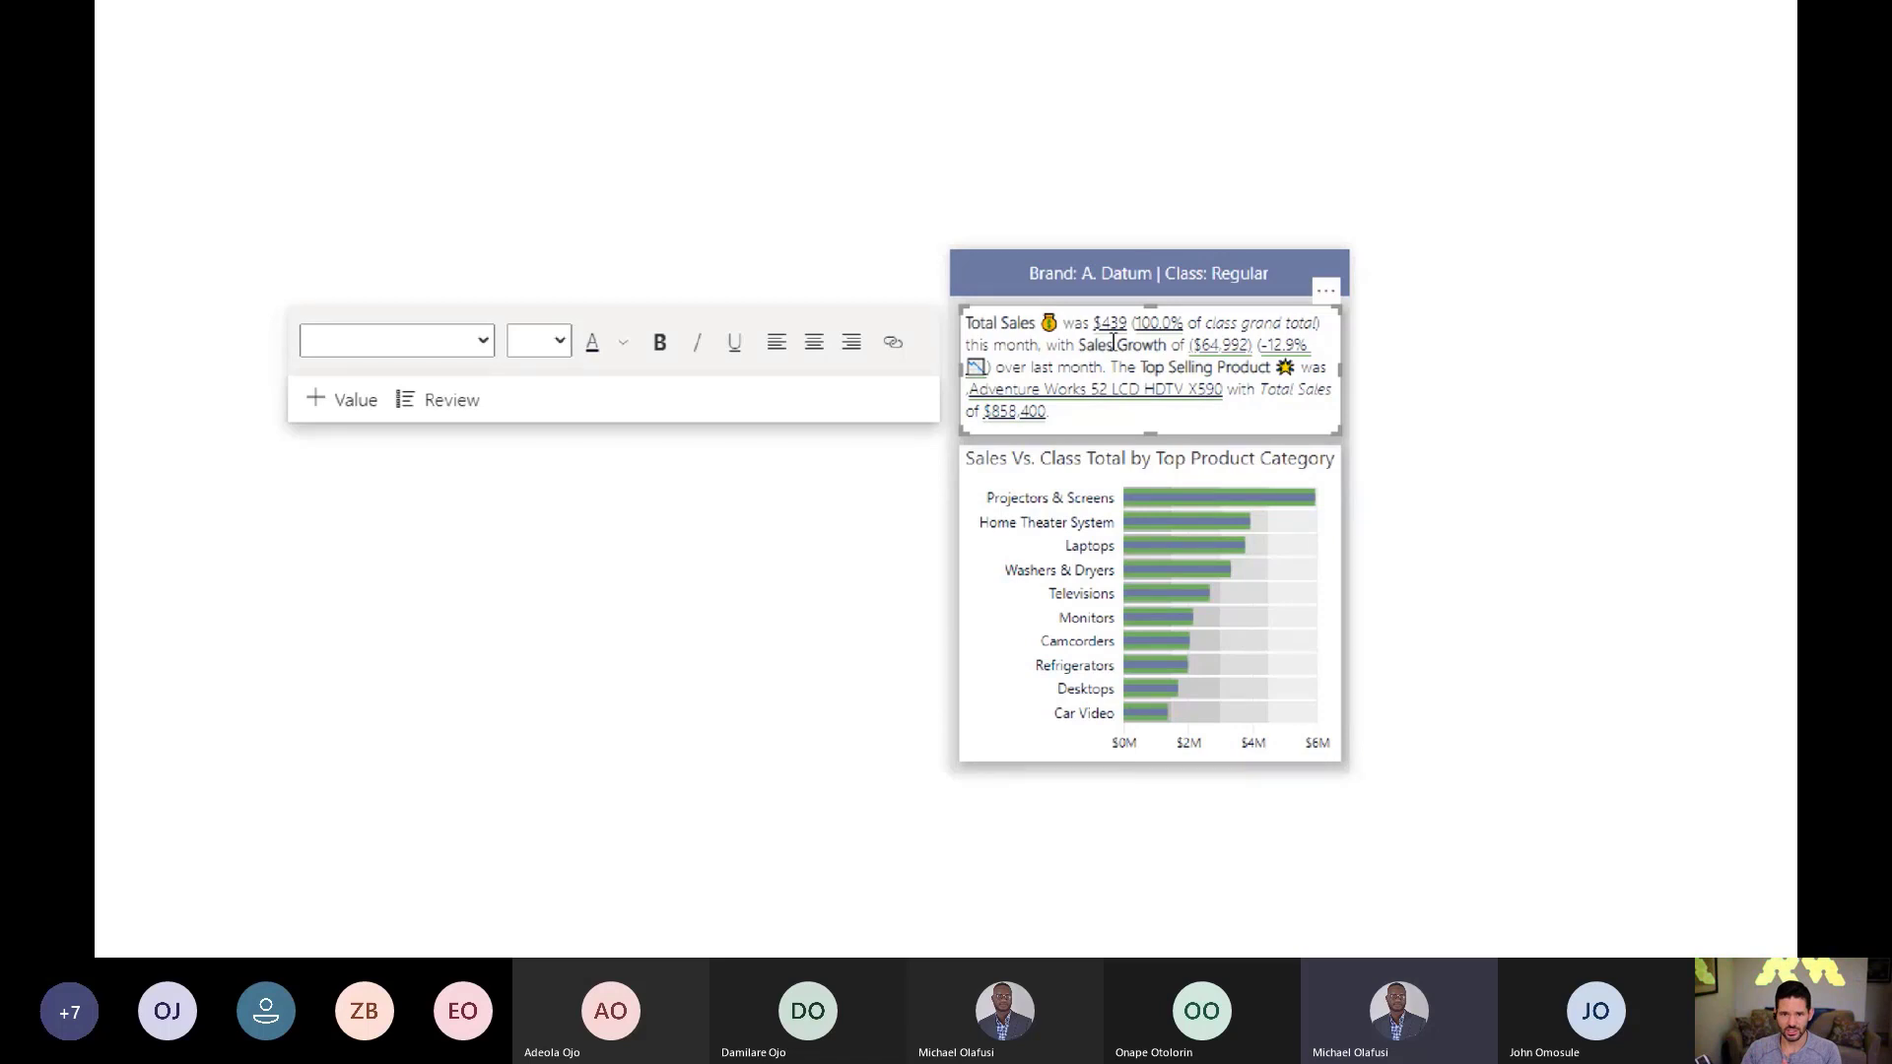
Step: Place the cursor in the narrative's Sales Growth text, open the dynamic value editor and clear the calculation question
click(1092, 340)
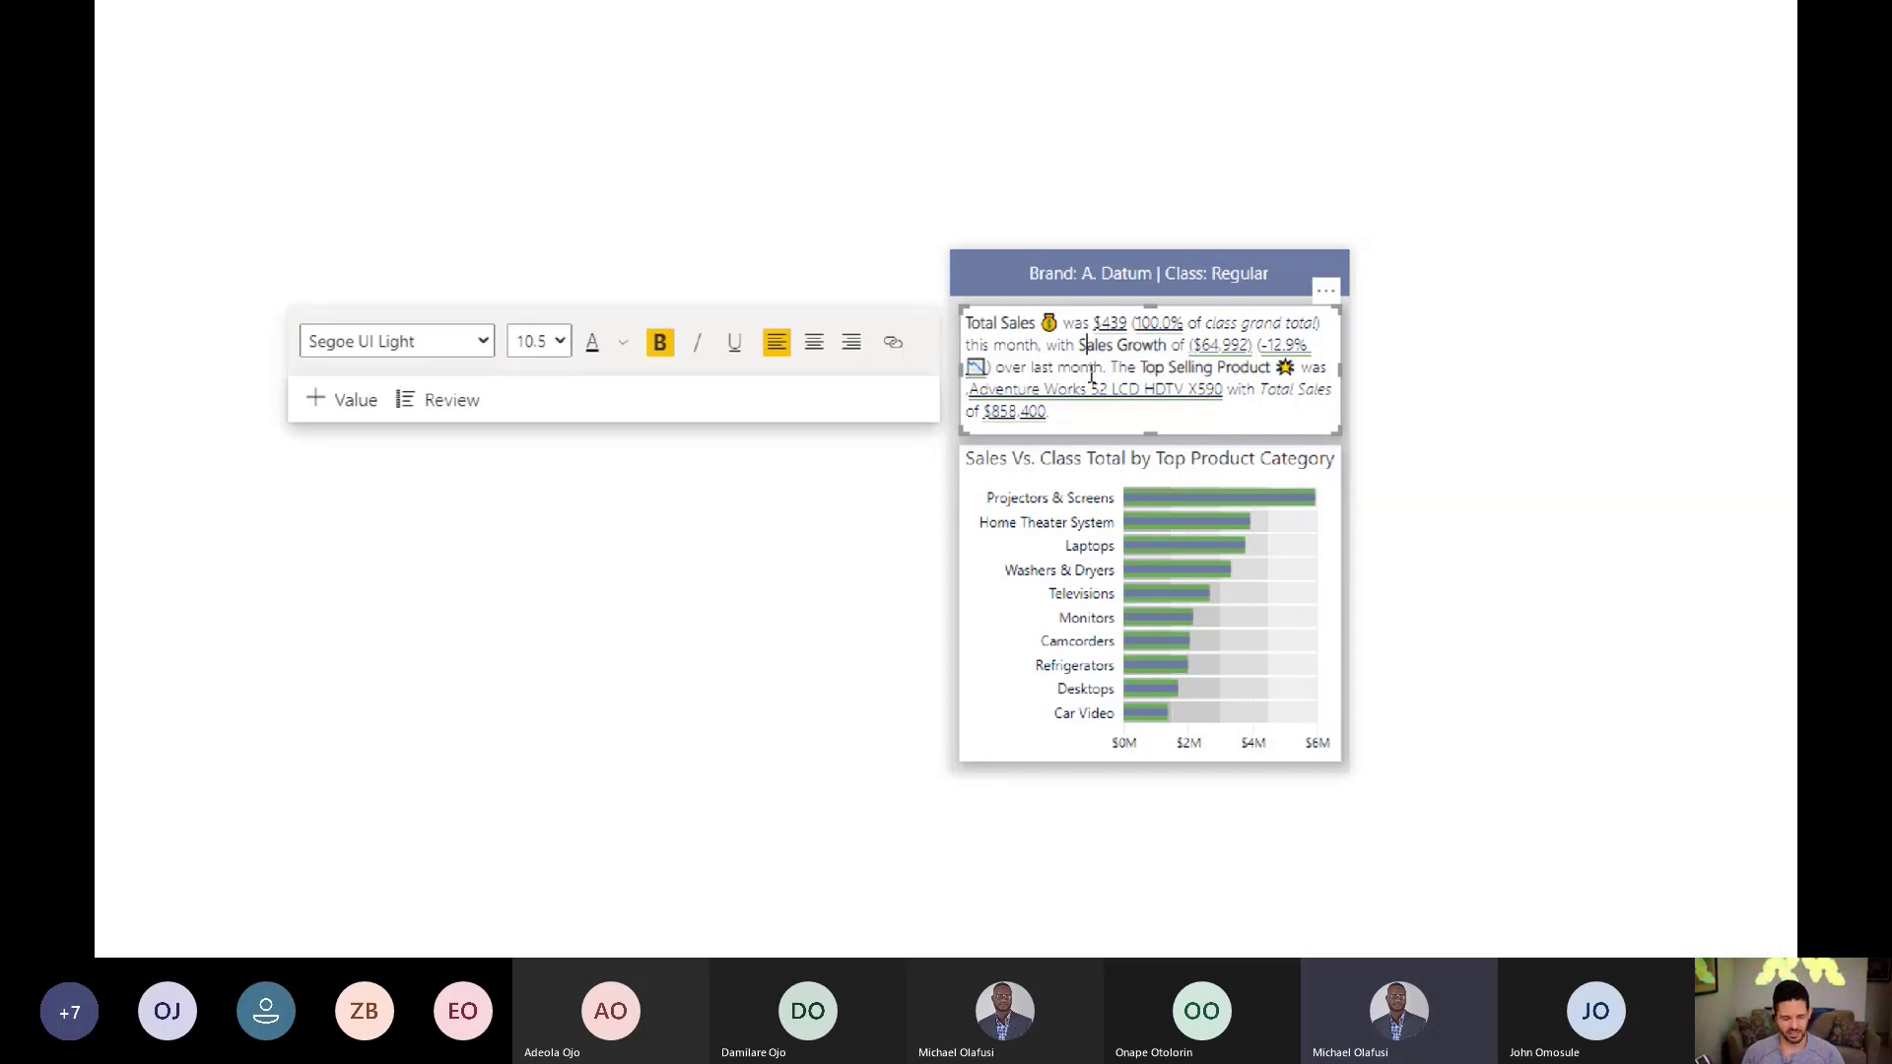
click(367, 406)
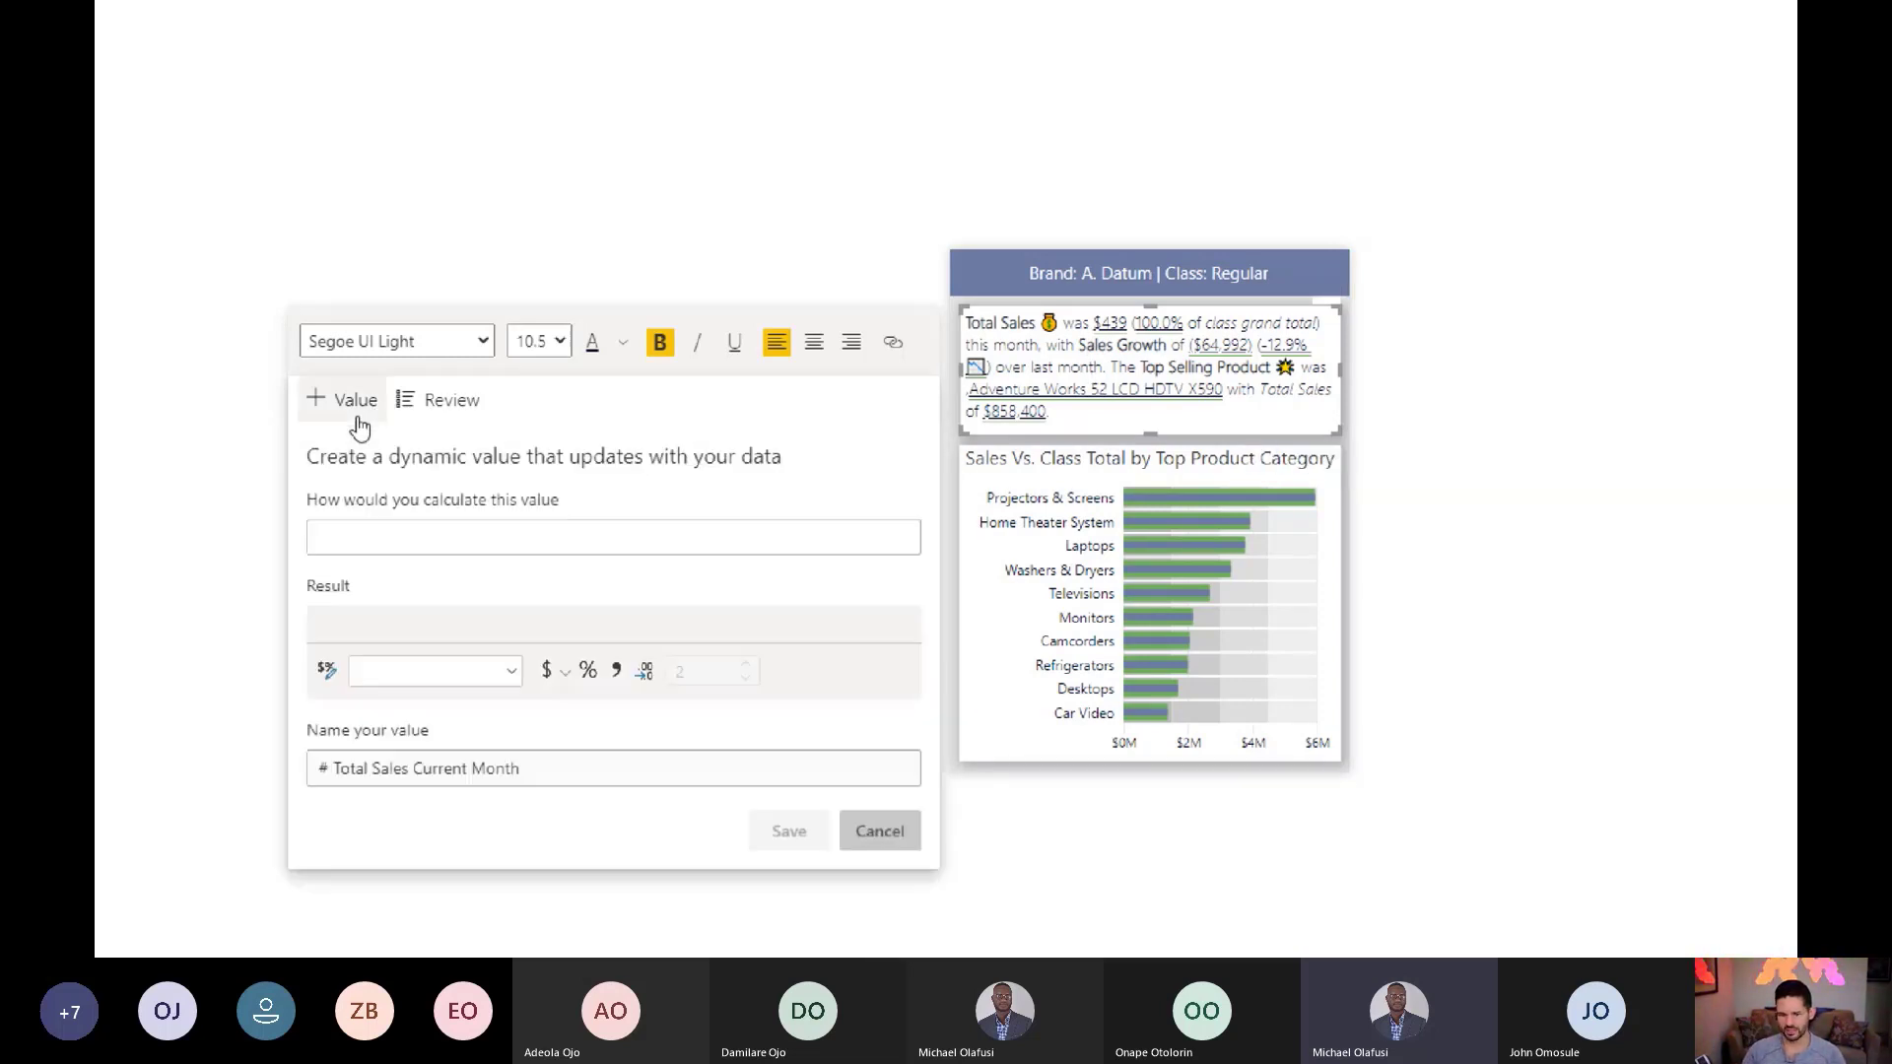
drag(631, 549, 313, 500)
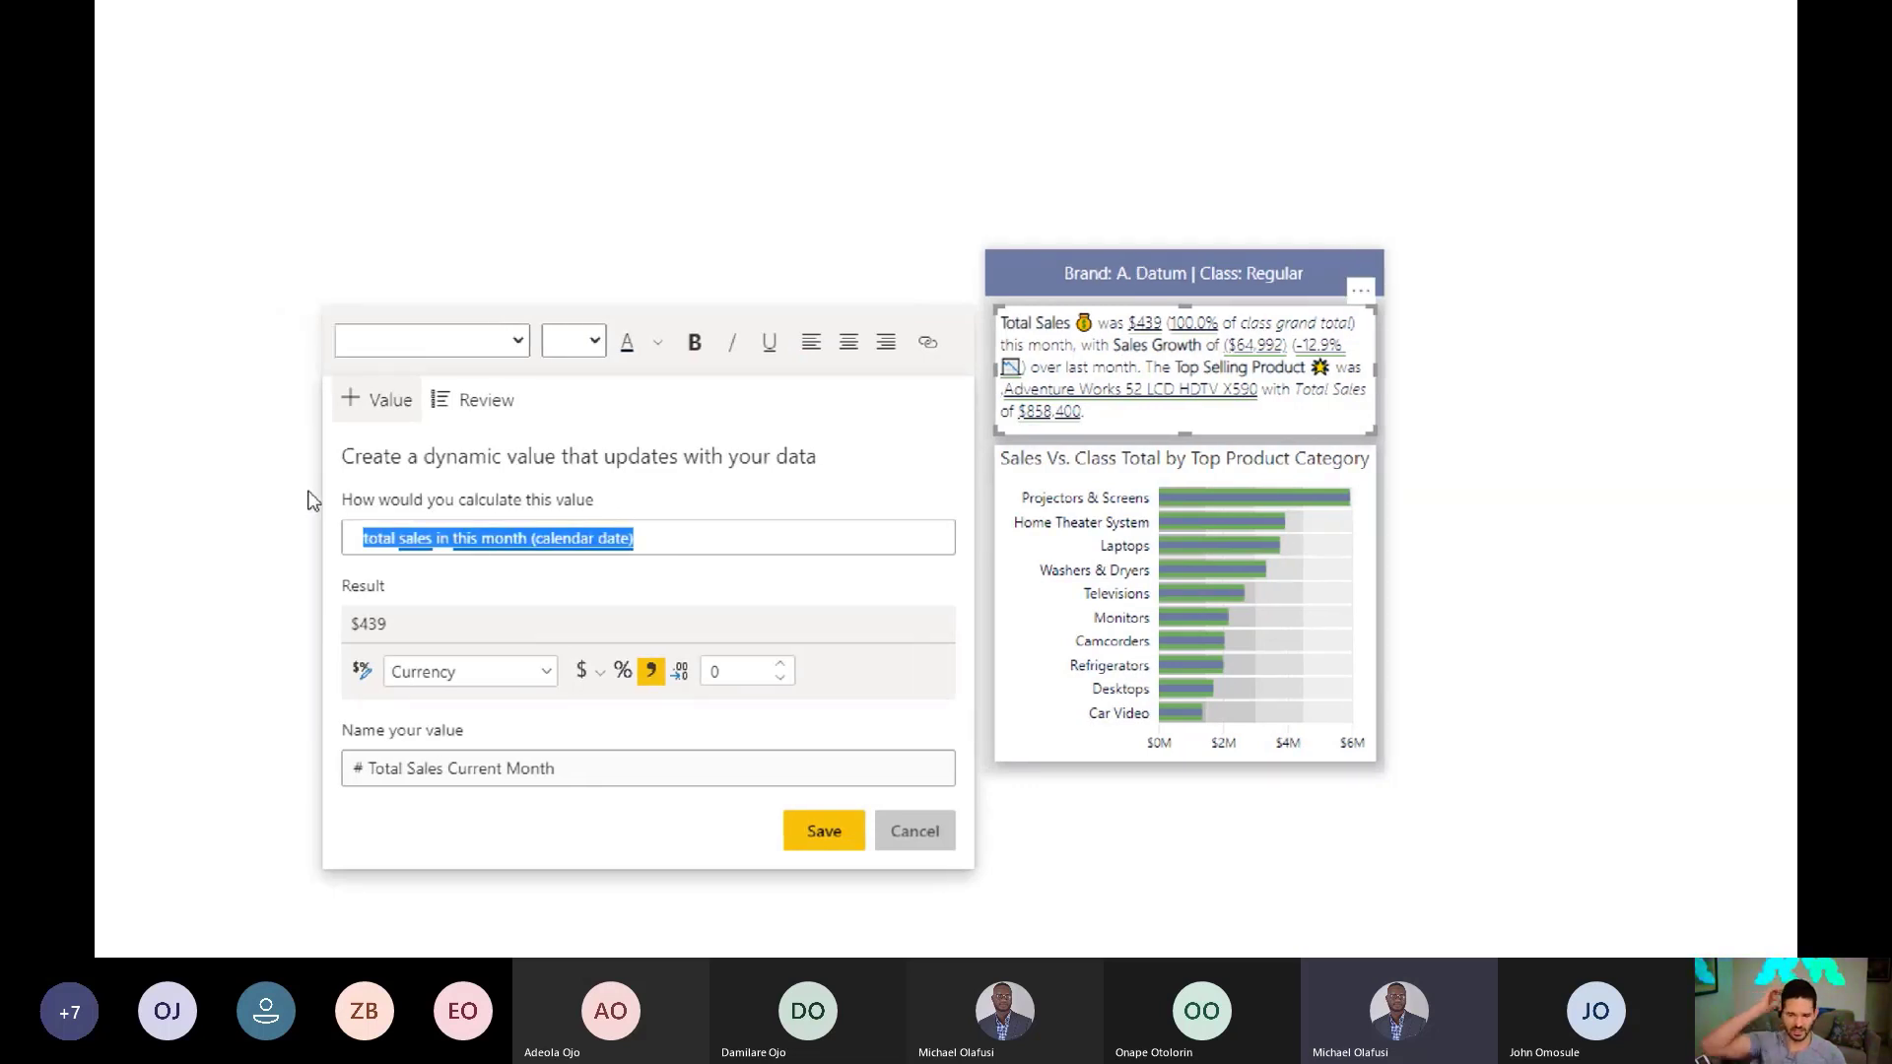
key(BackSpace)
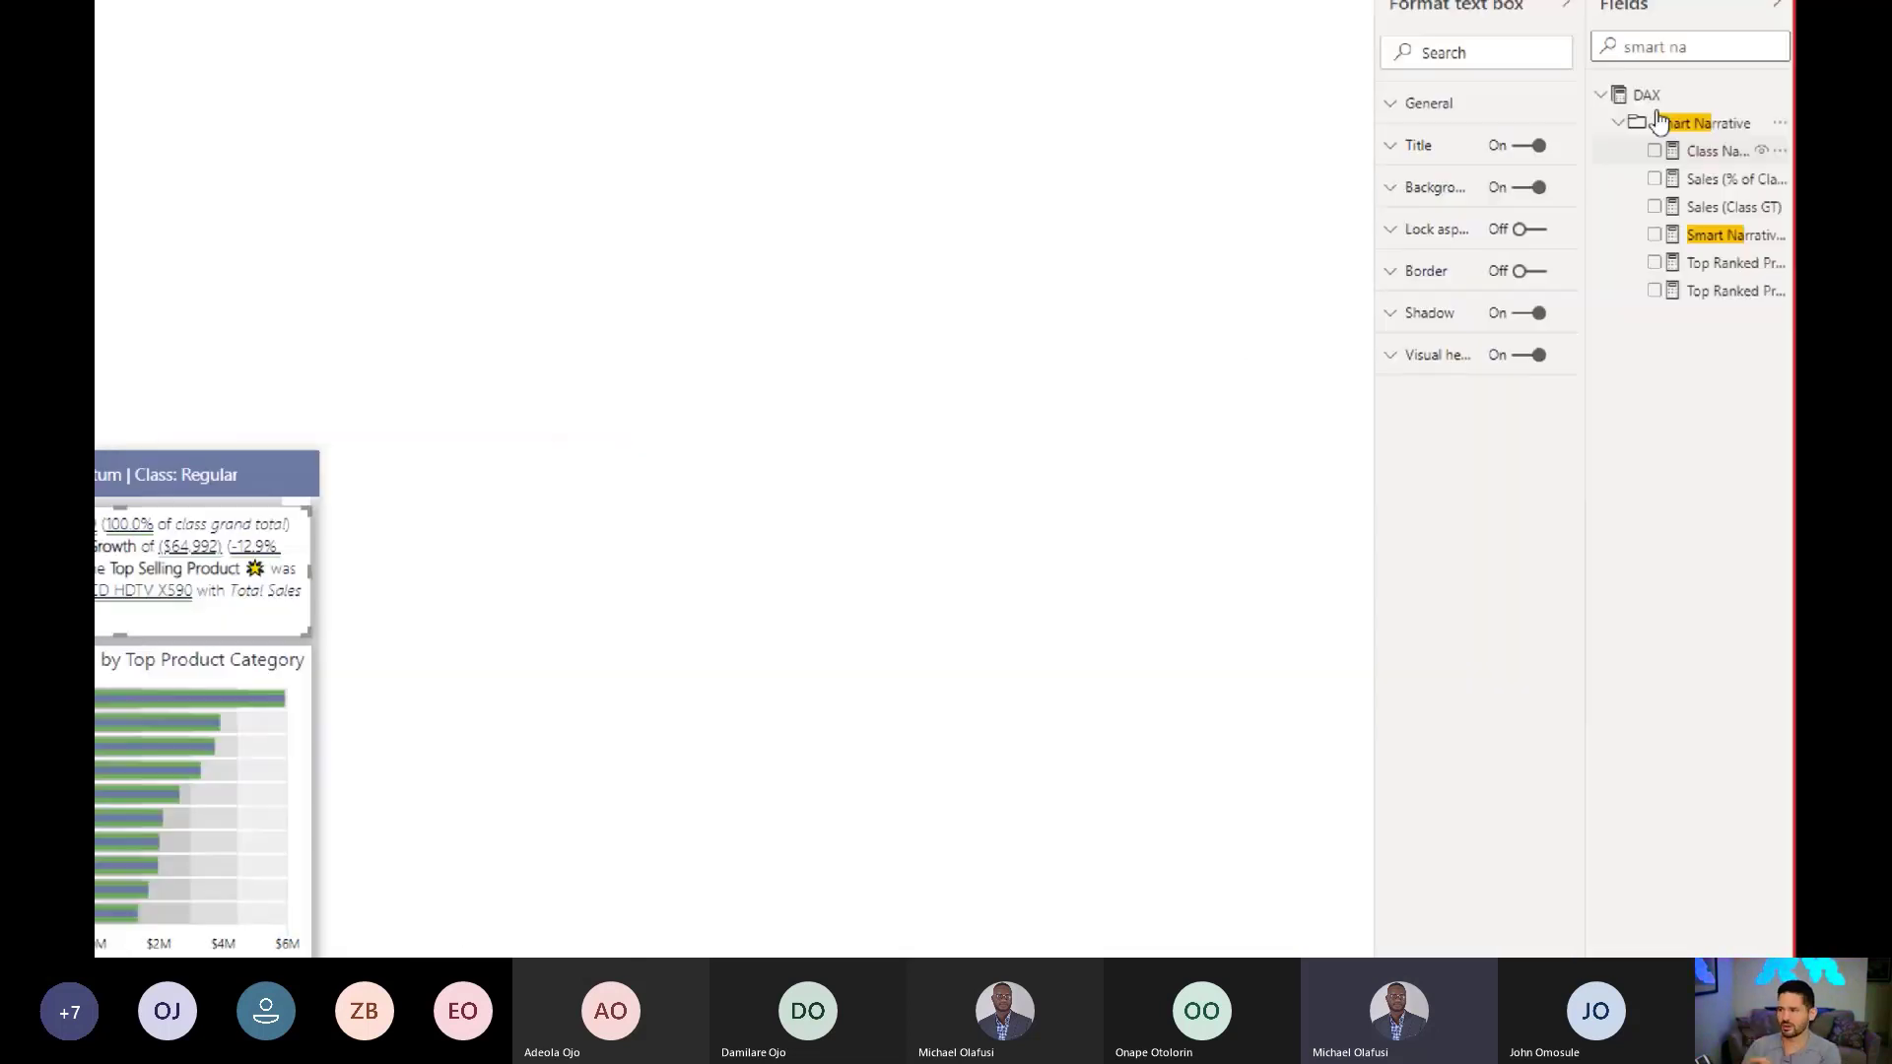
Step: Clear the field list's search filter so that all tables are listed
triple_click(1599, 44)
key(BackSpace)
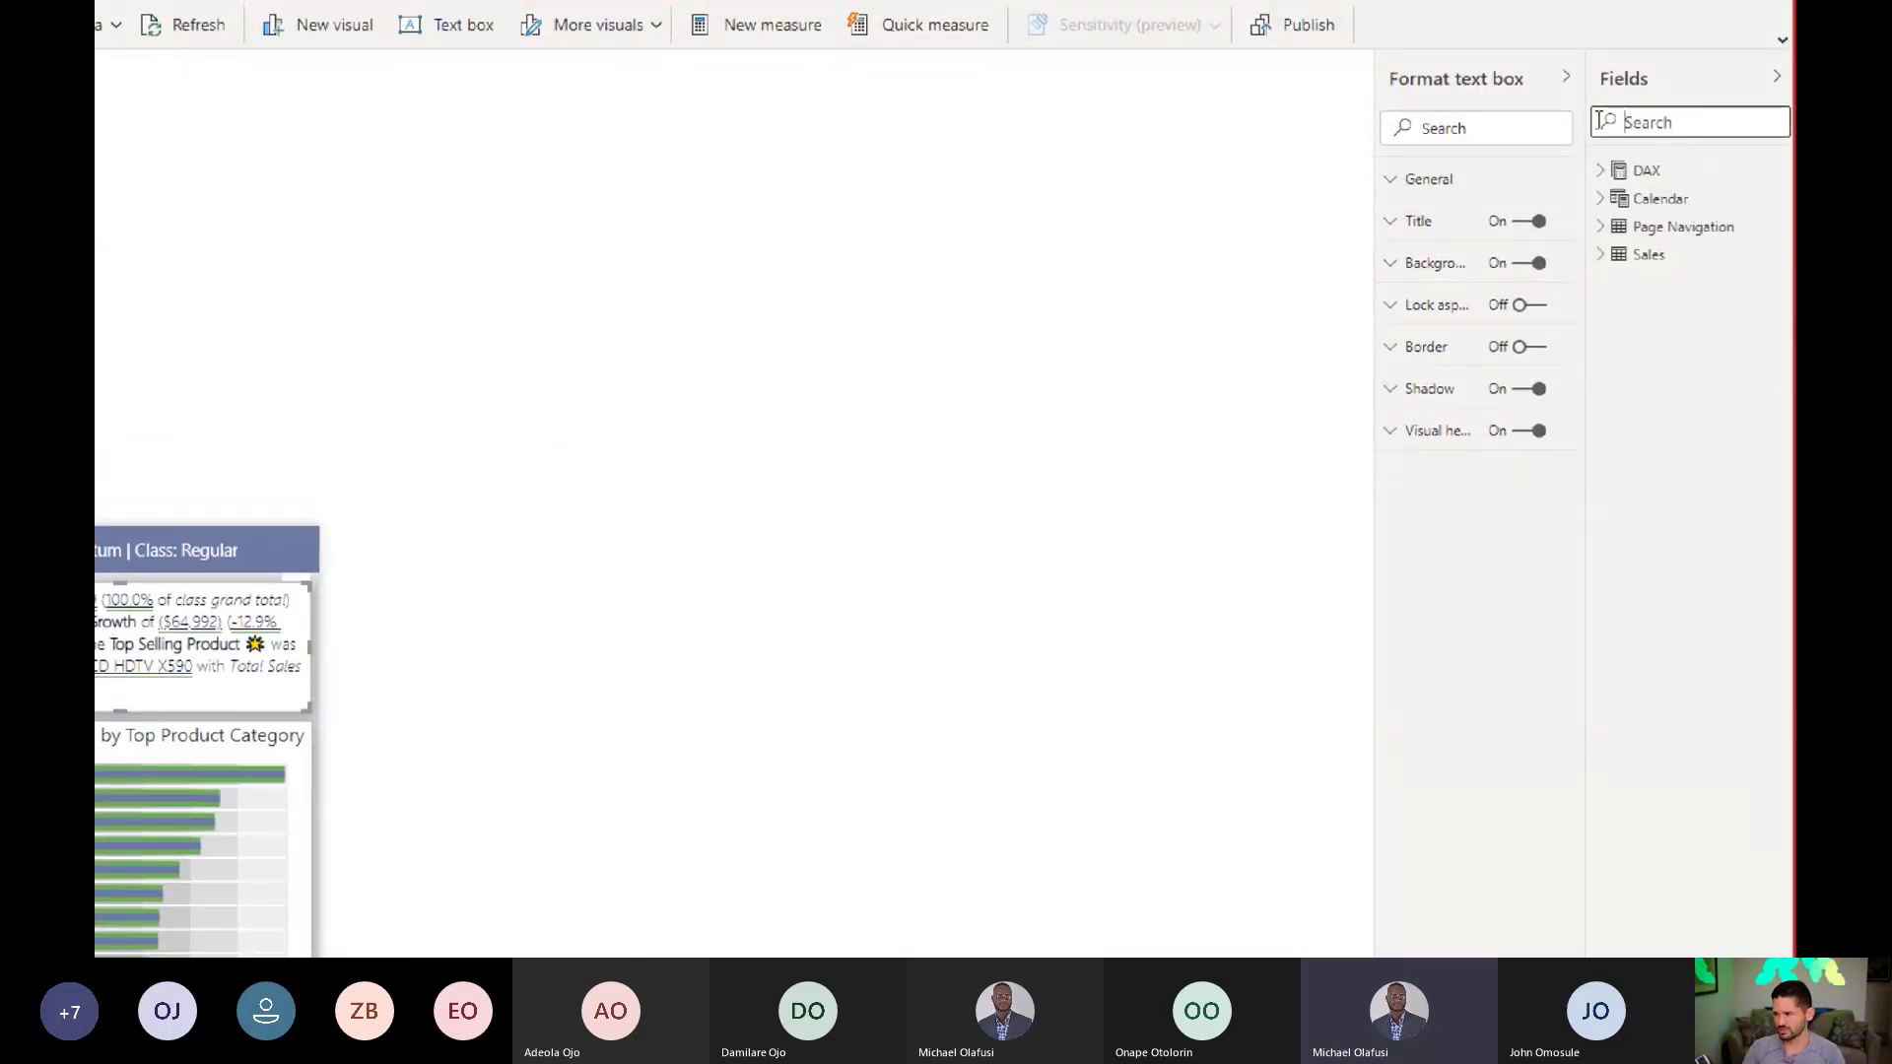
Step: Try to insert the Sales measure from the DAX table's Aggregations folder into the narrative's Sales Growth text
click(1600, 171)
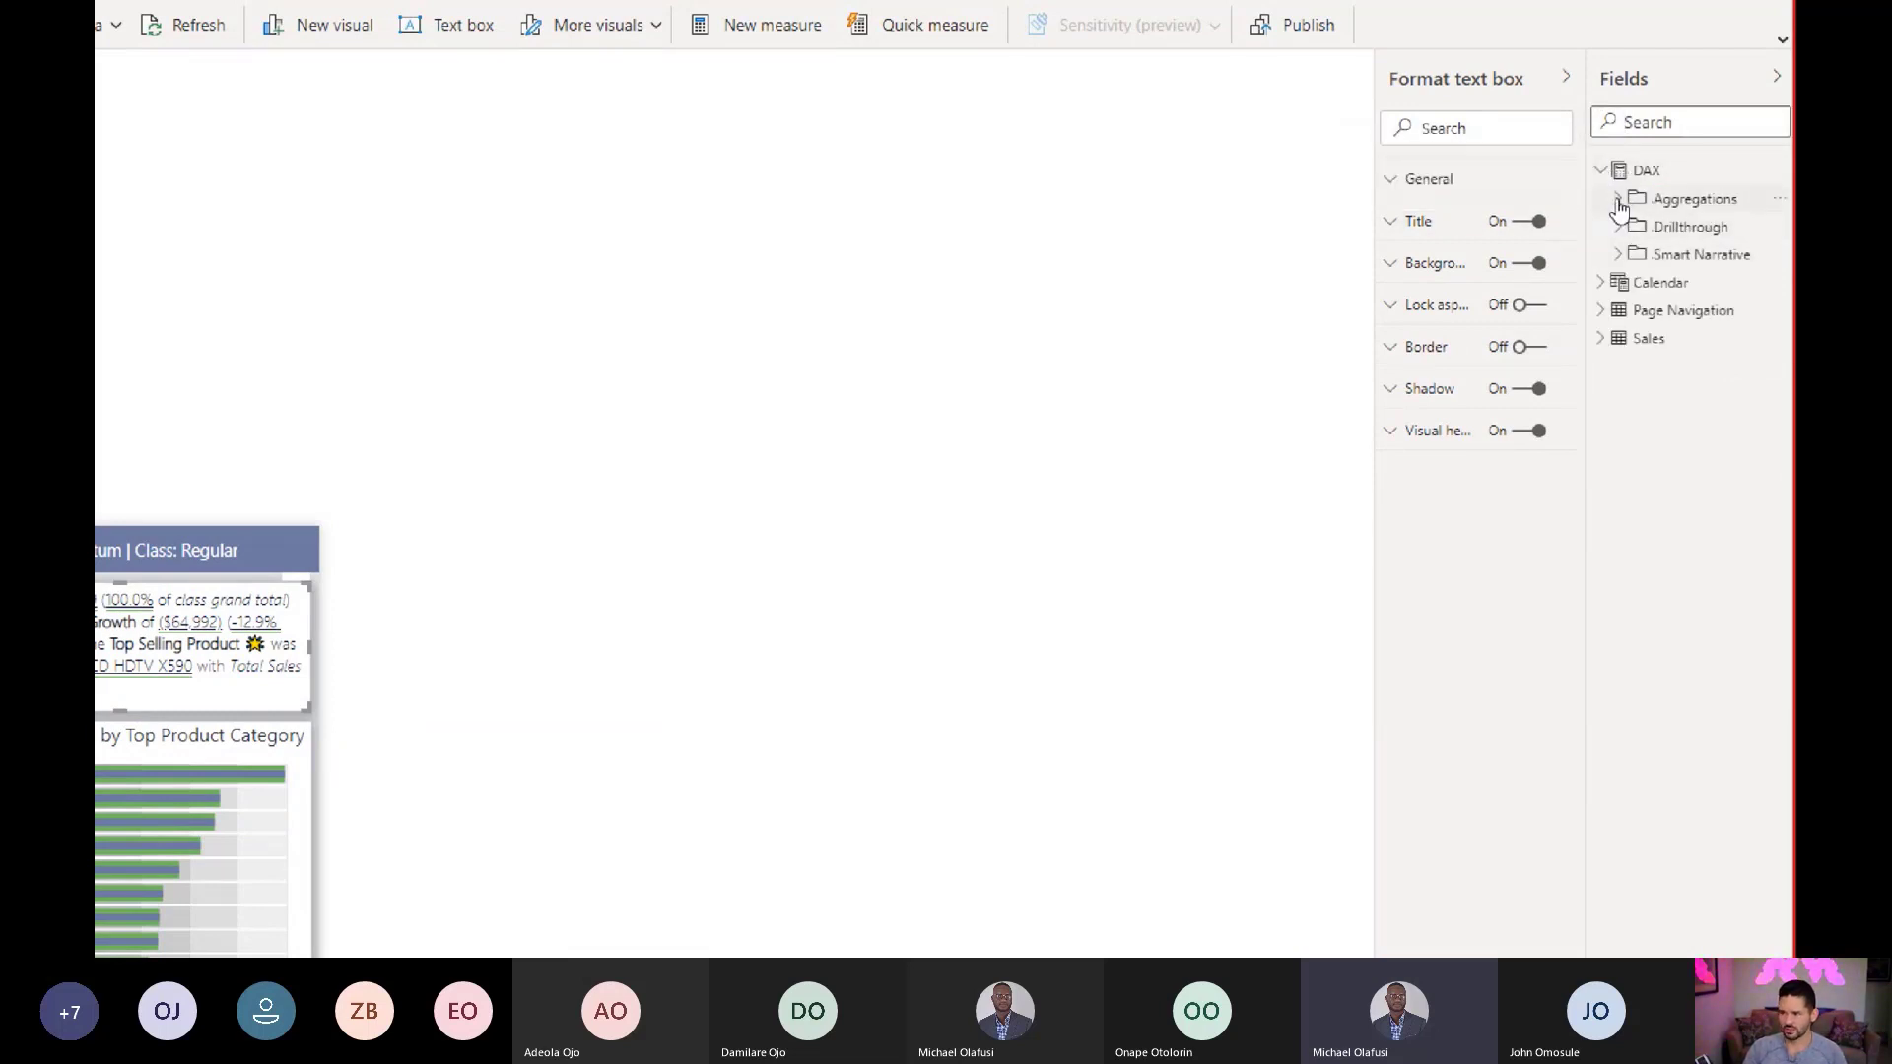
click(1617, 199)
drag(1676, 420, 151, 627)
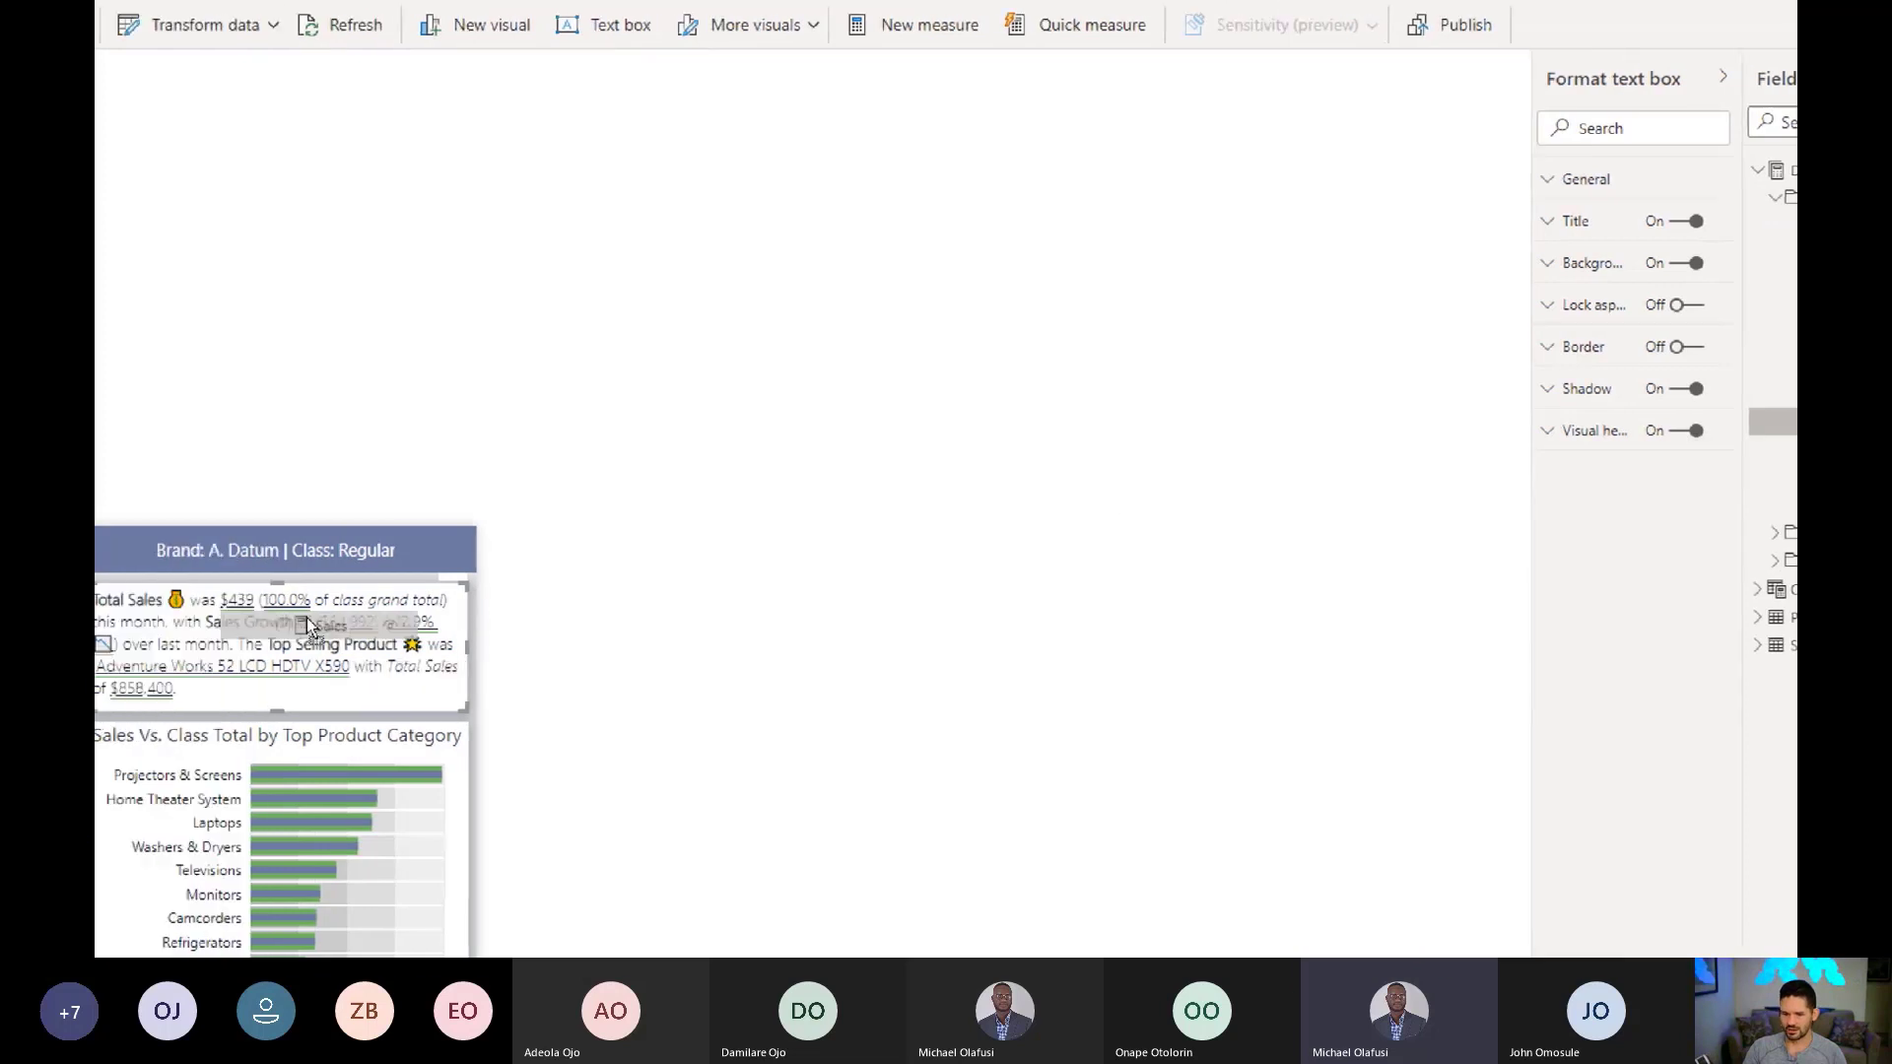
drag(307, 627, 308, 627)
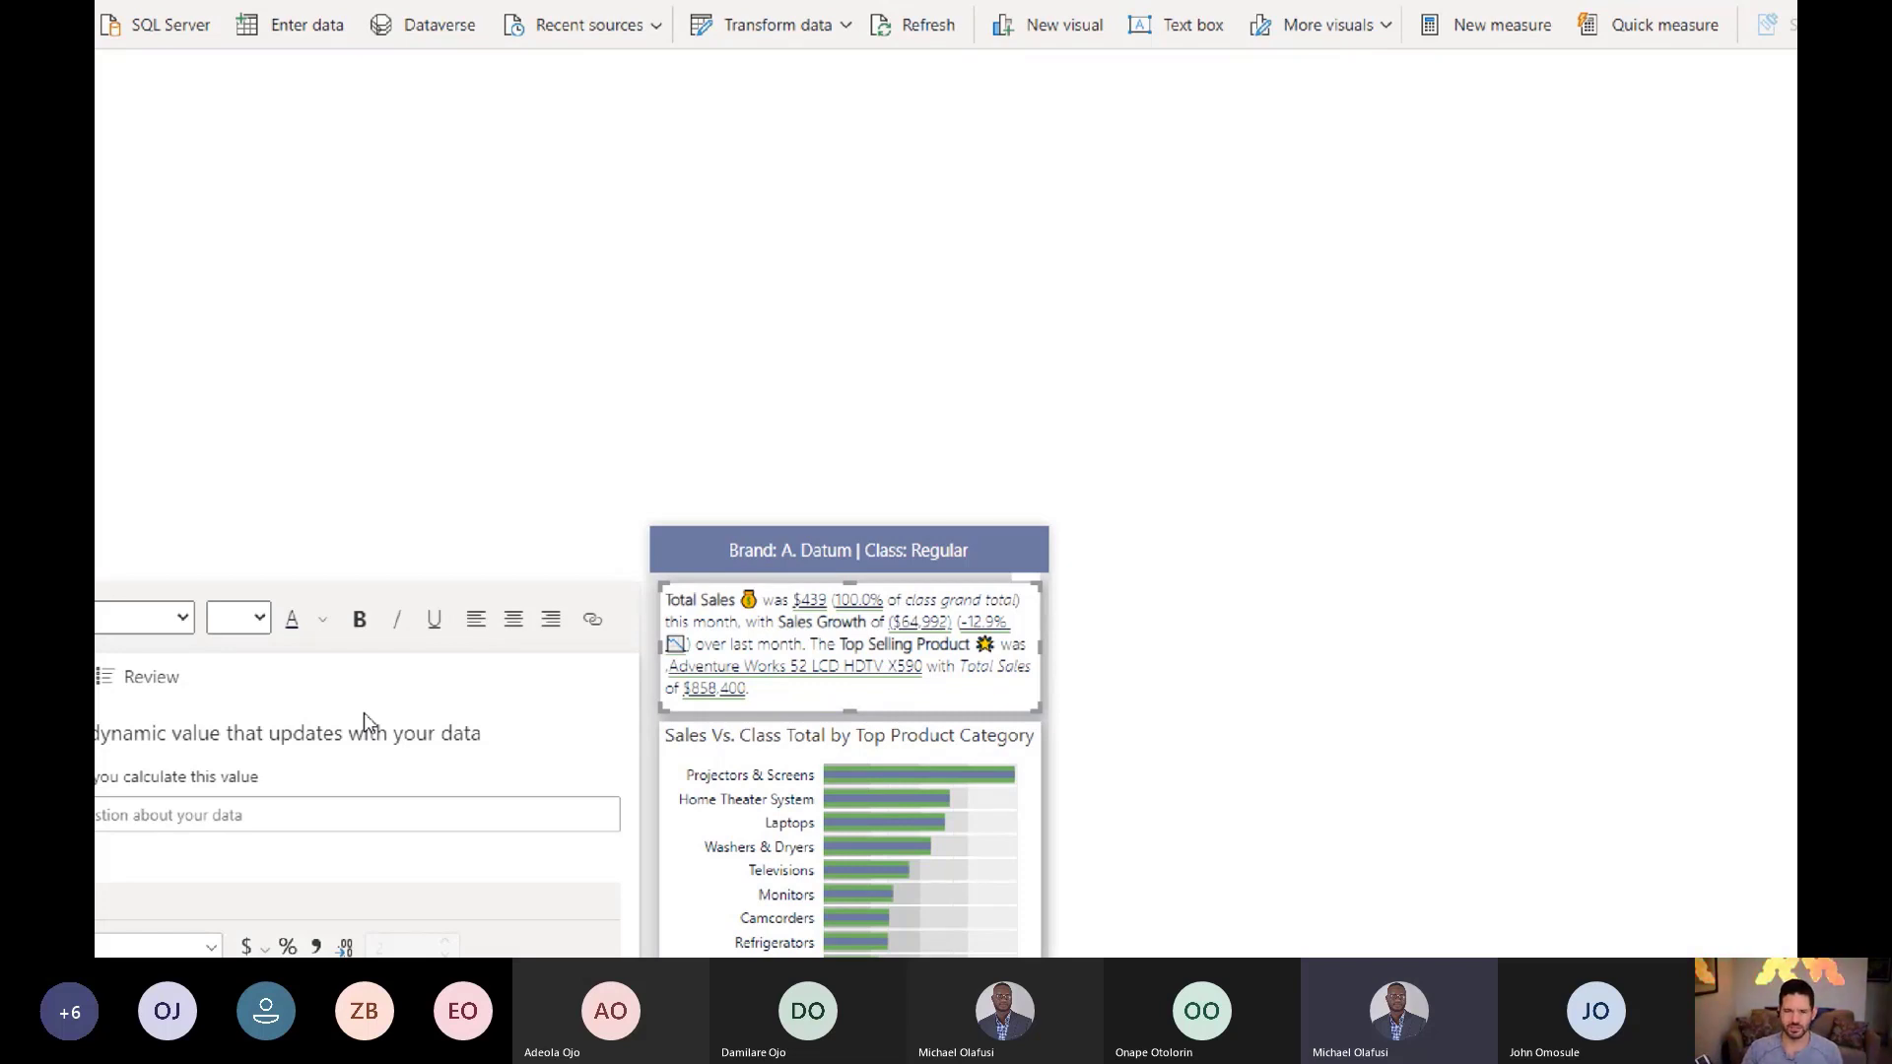
click(142, 815)
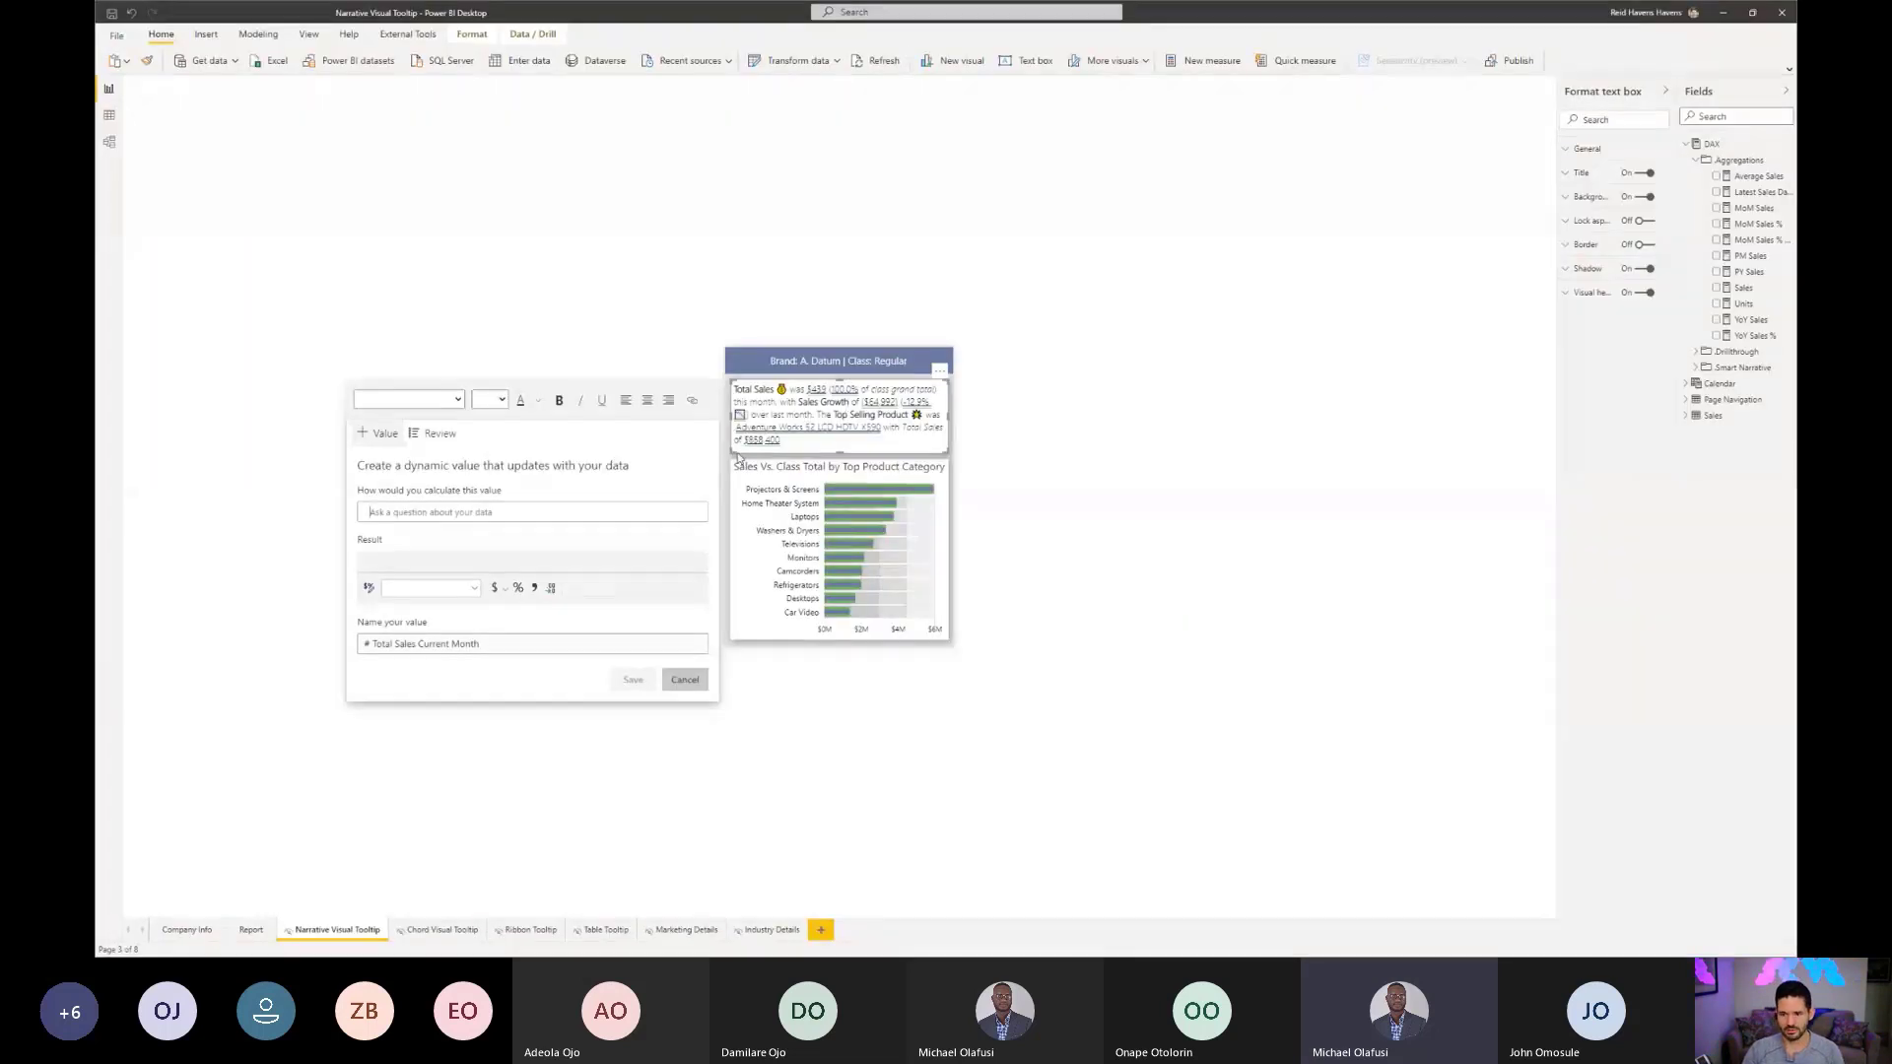
Step: Open the Report page and examine the narrative tooltip on the Sales Amount by Brand Name and Class bars, including Adventure Works Economy
click(260, 934)
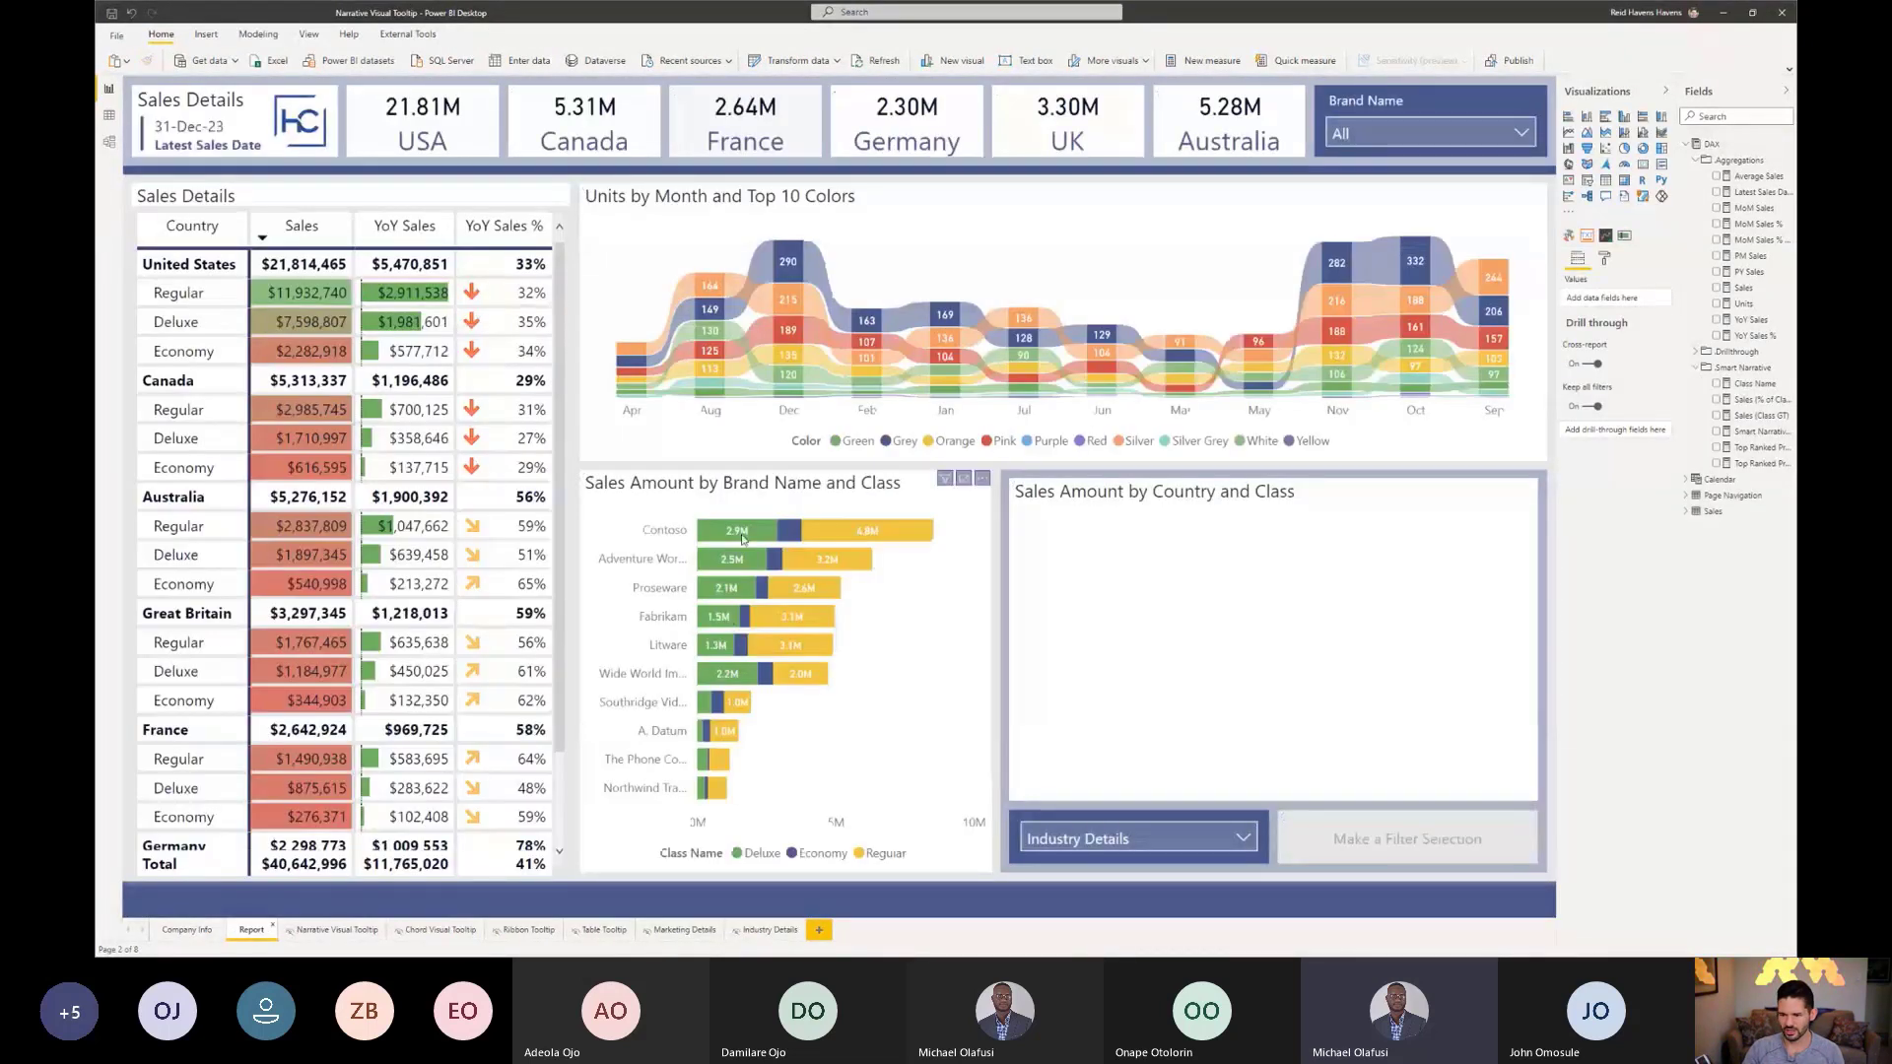
mouse_move(742, 538)
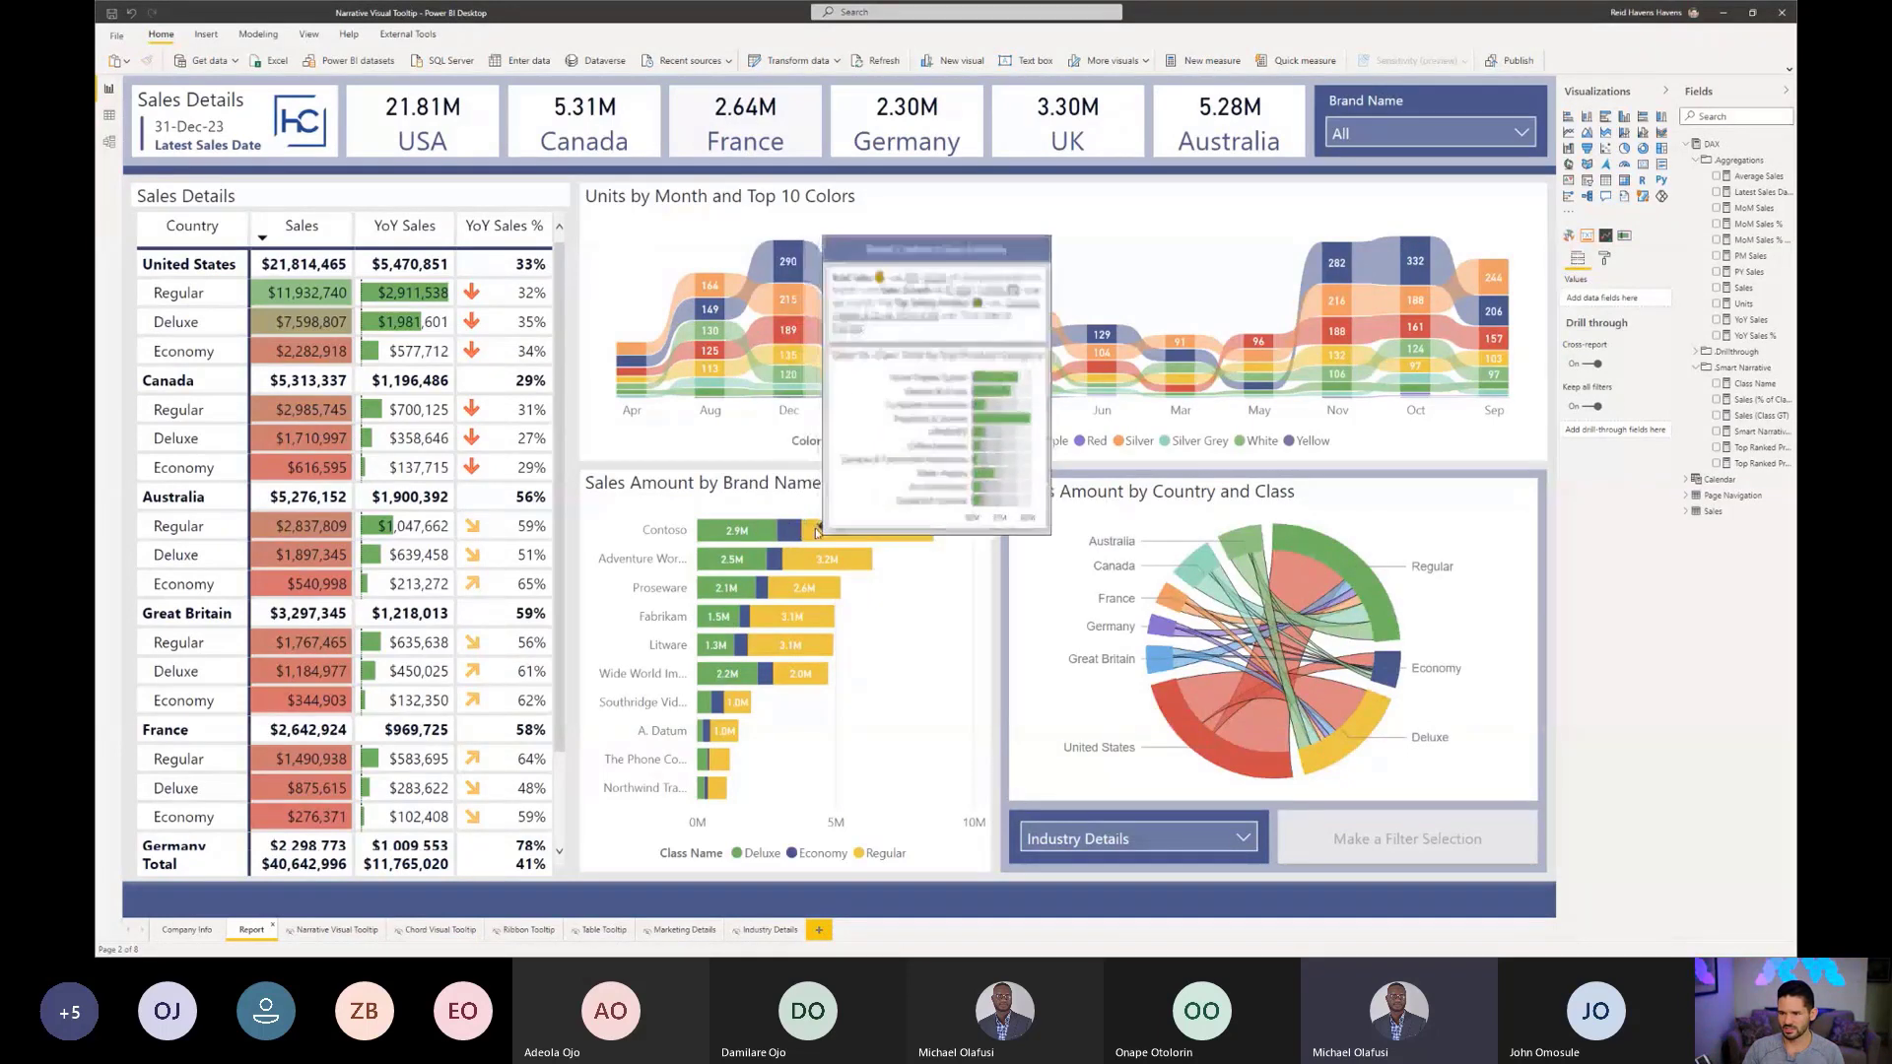
mouse_move(789, 566)
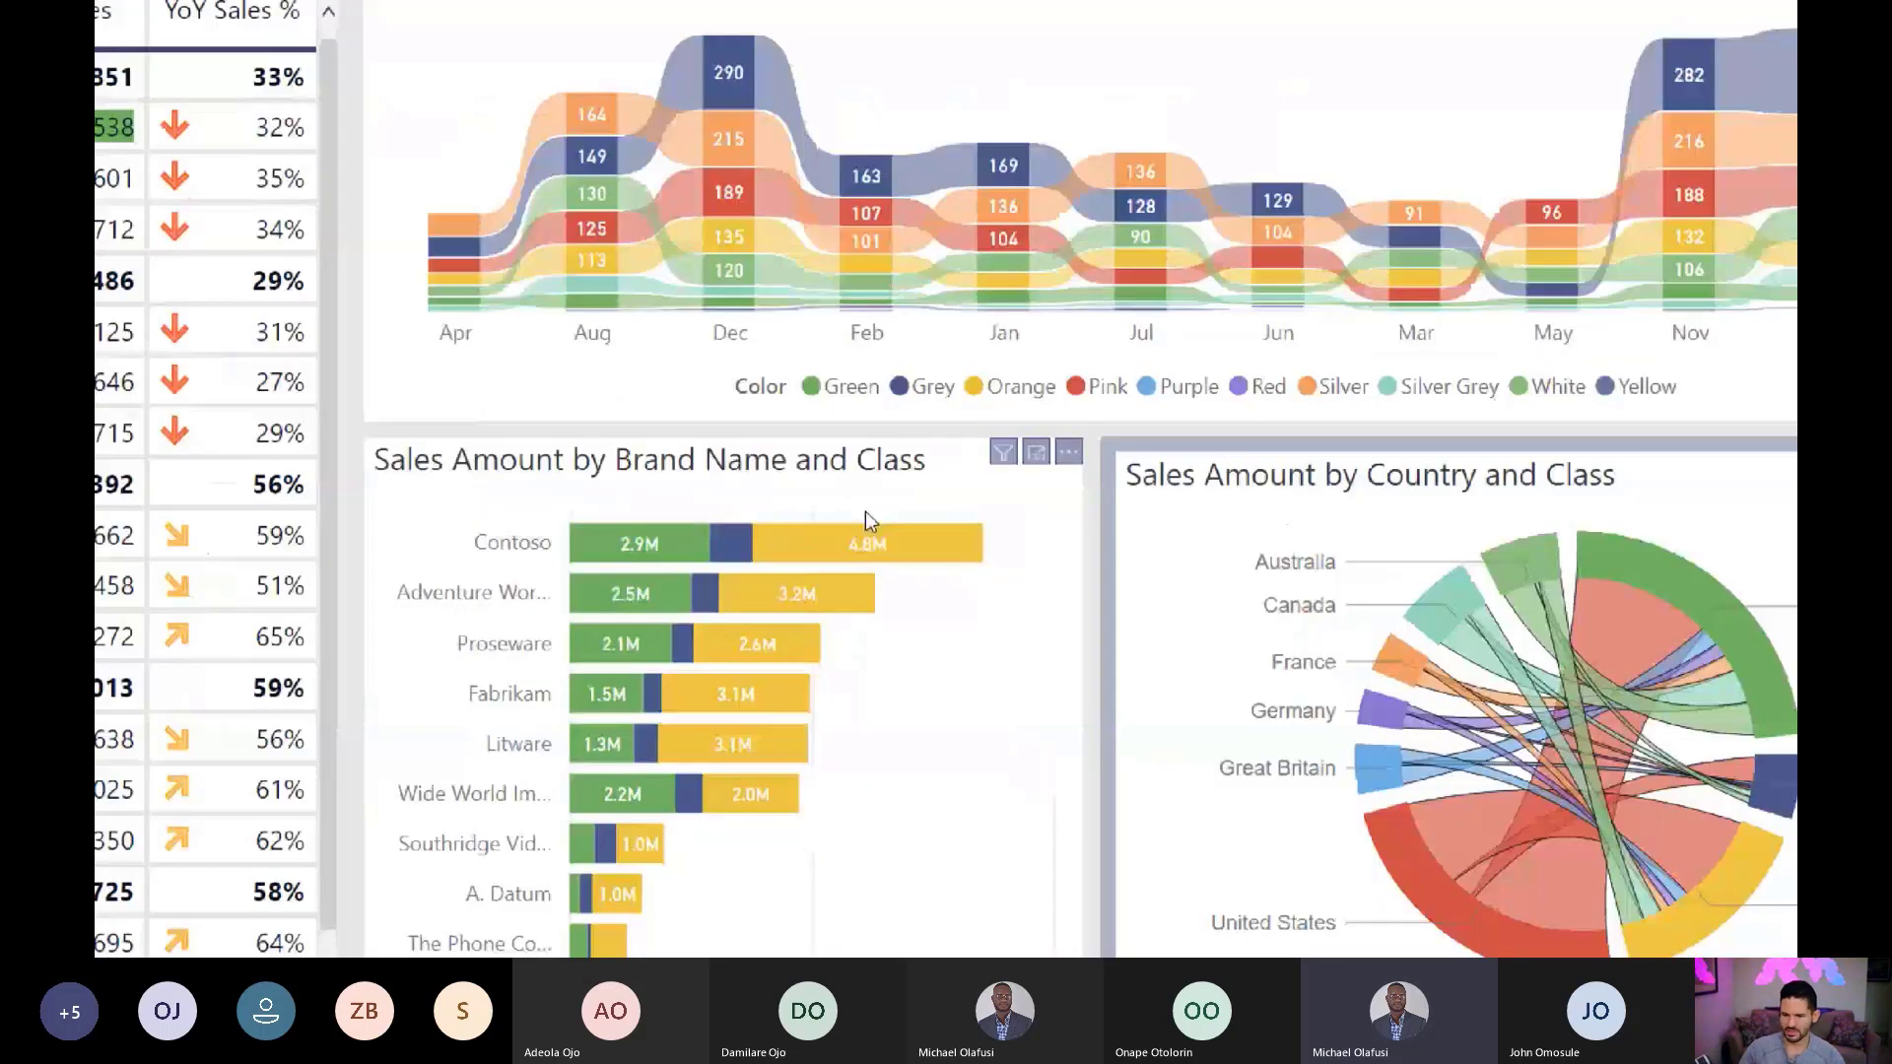
mouse_move(814, 594)
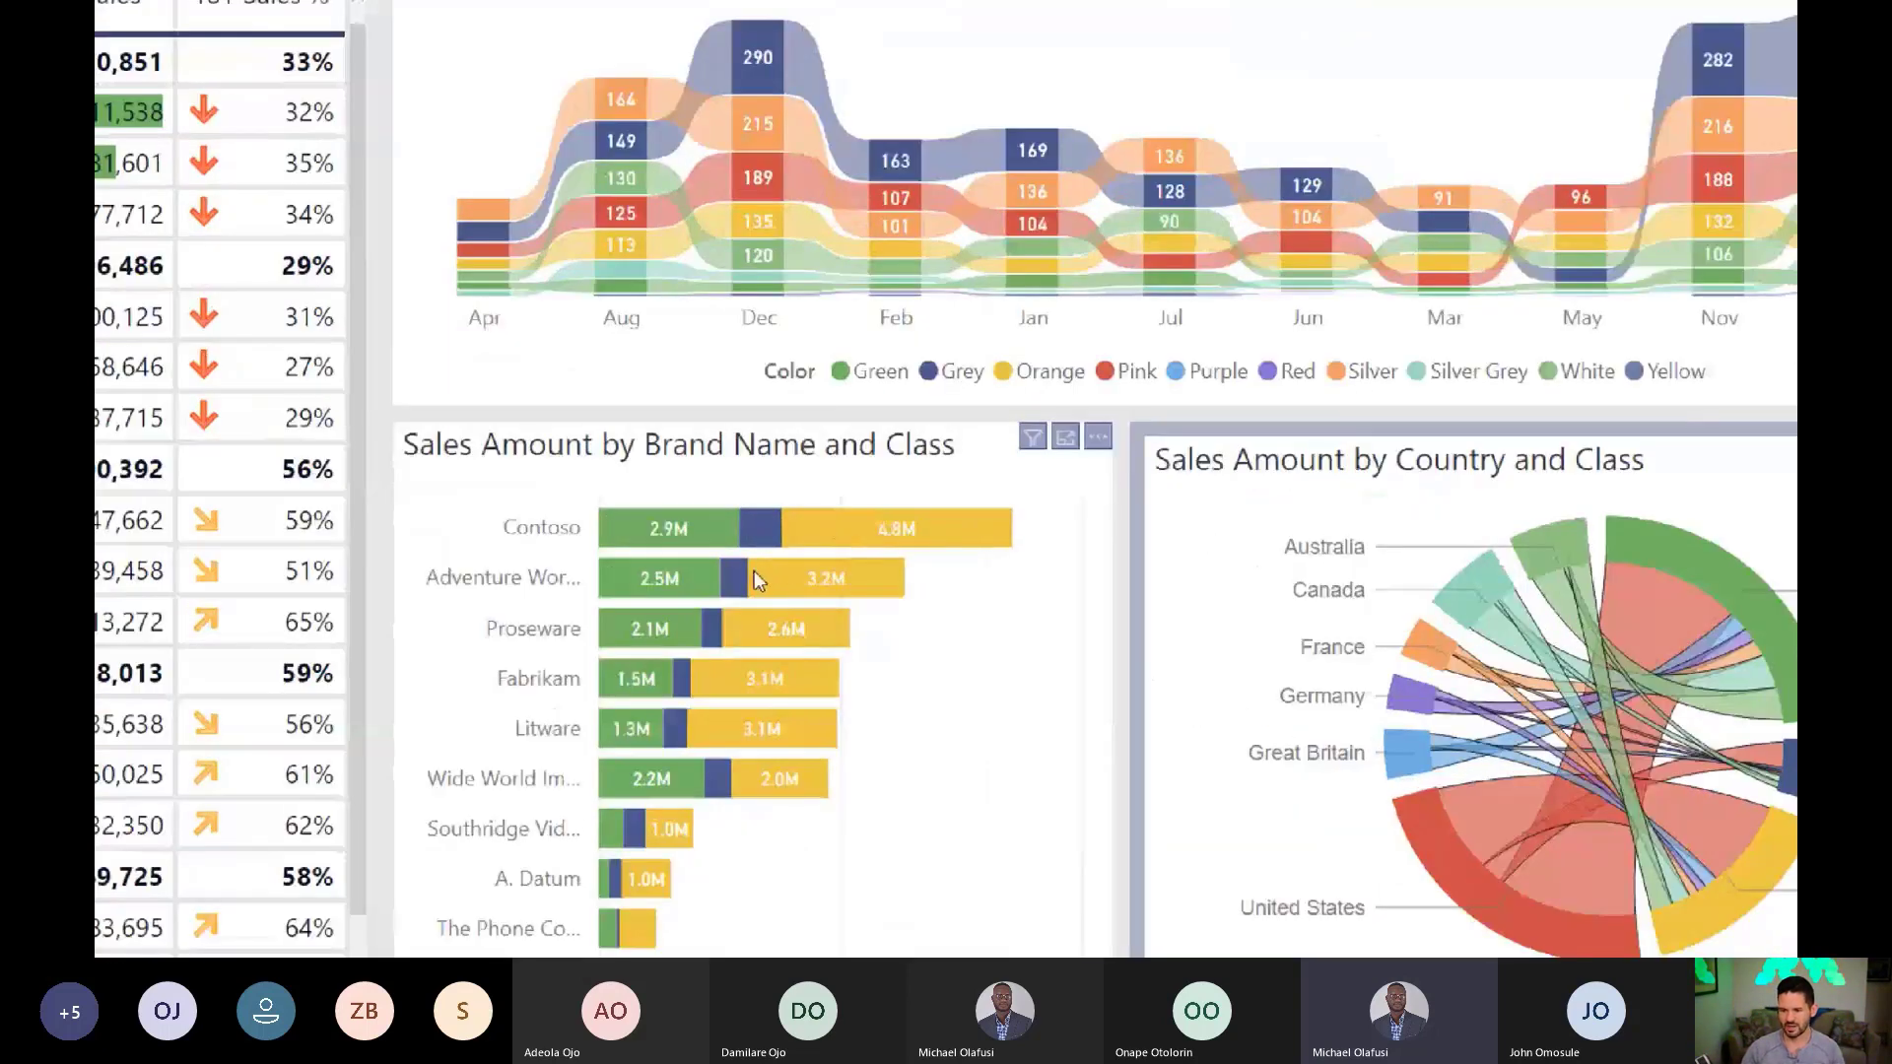
mouse_move(755, 579)
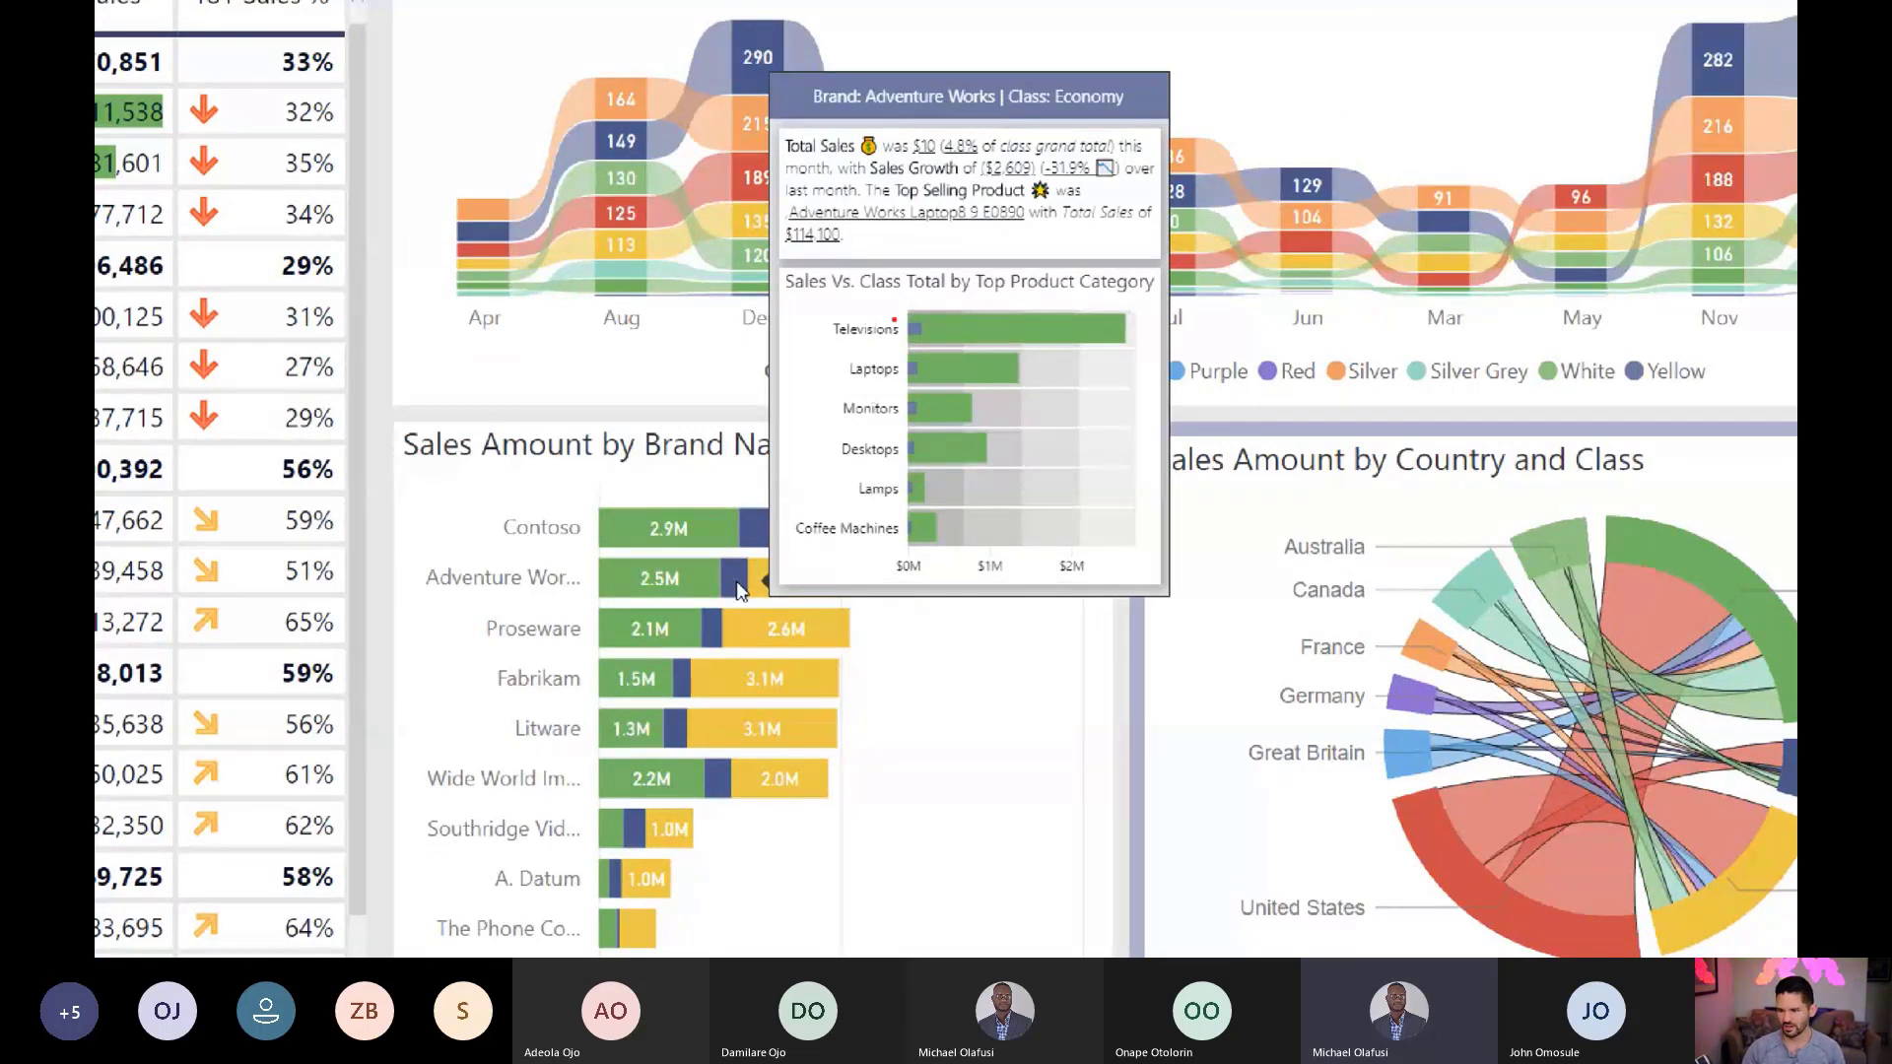
mouse_move(893, 318)
mouse_down()
mouse_move(922, 549)
mouse_move(921, 319)
mouse_up()
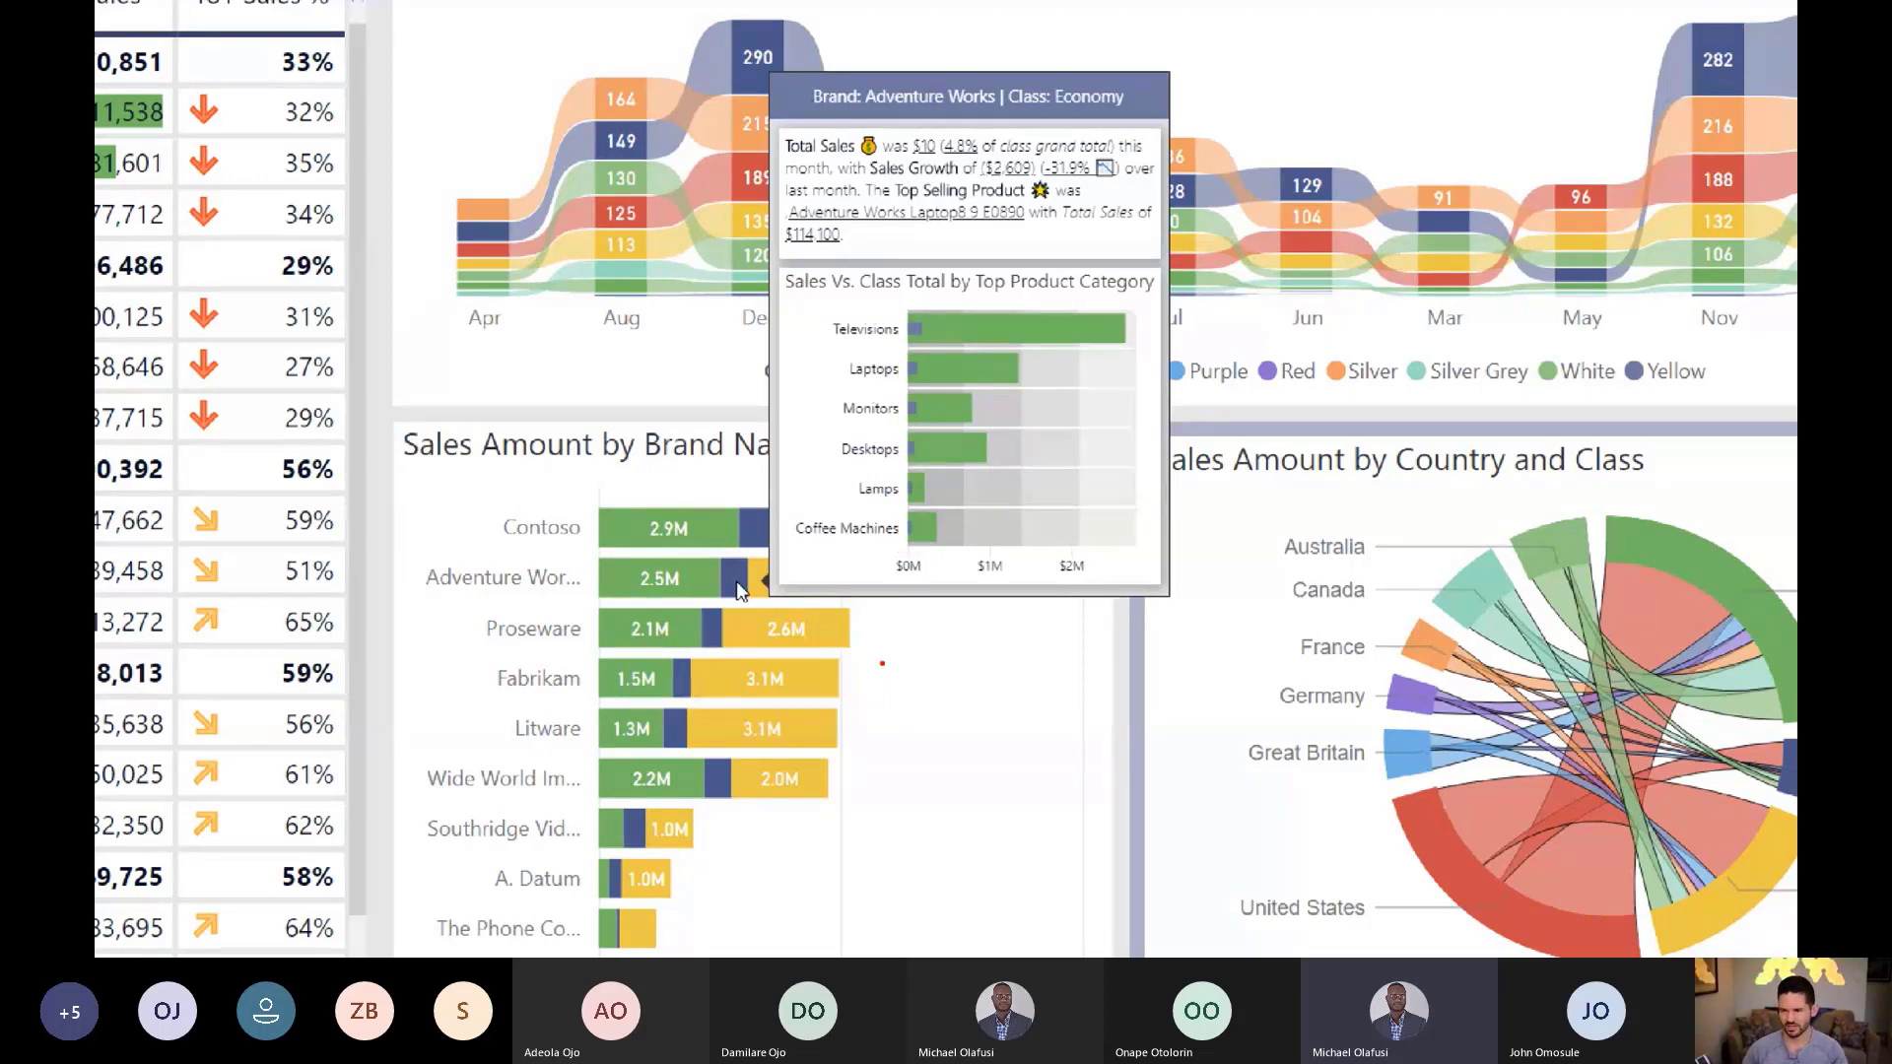
key(Escape)
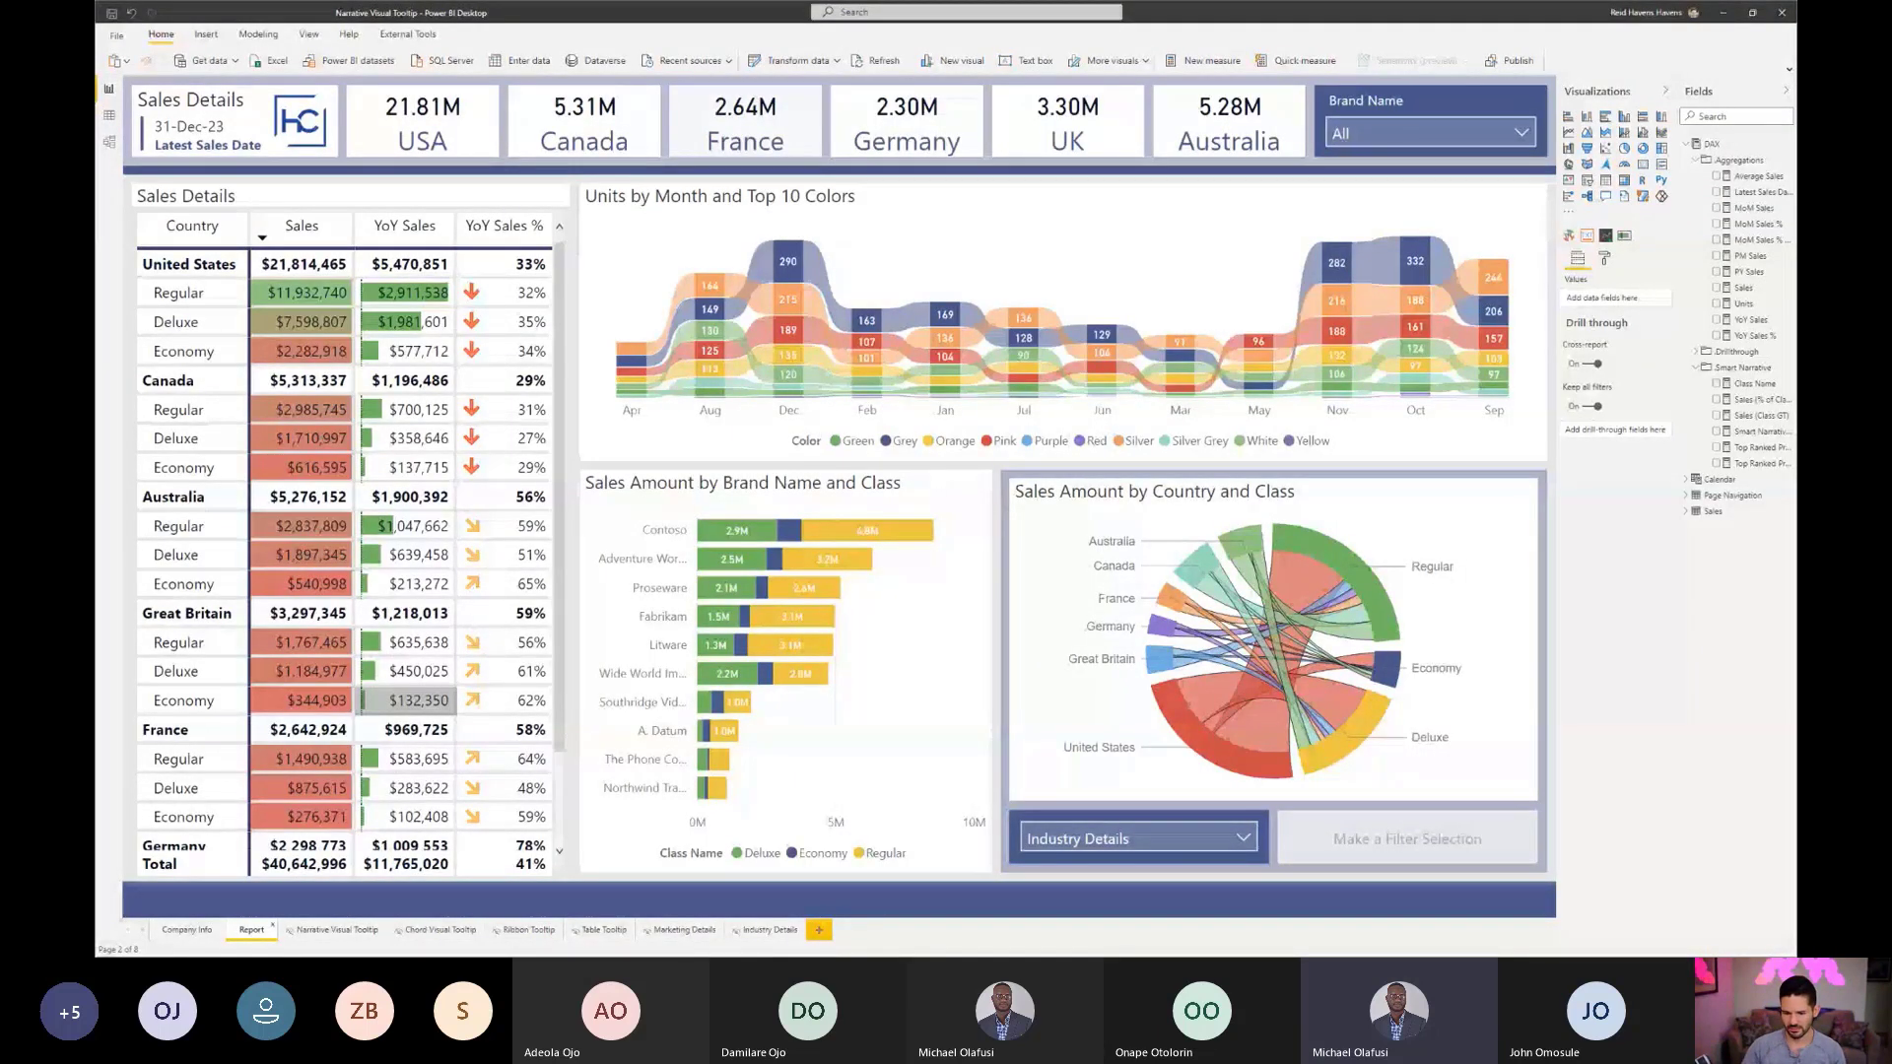
Step: Return to the Narrative Visual Tooltip page and inspect the category chart's Sales and Sales (Class GT) formulas, highlighting the ALL(Sales[Class Name]) filter
key(ctrl+1)
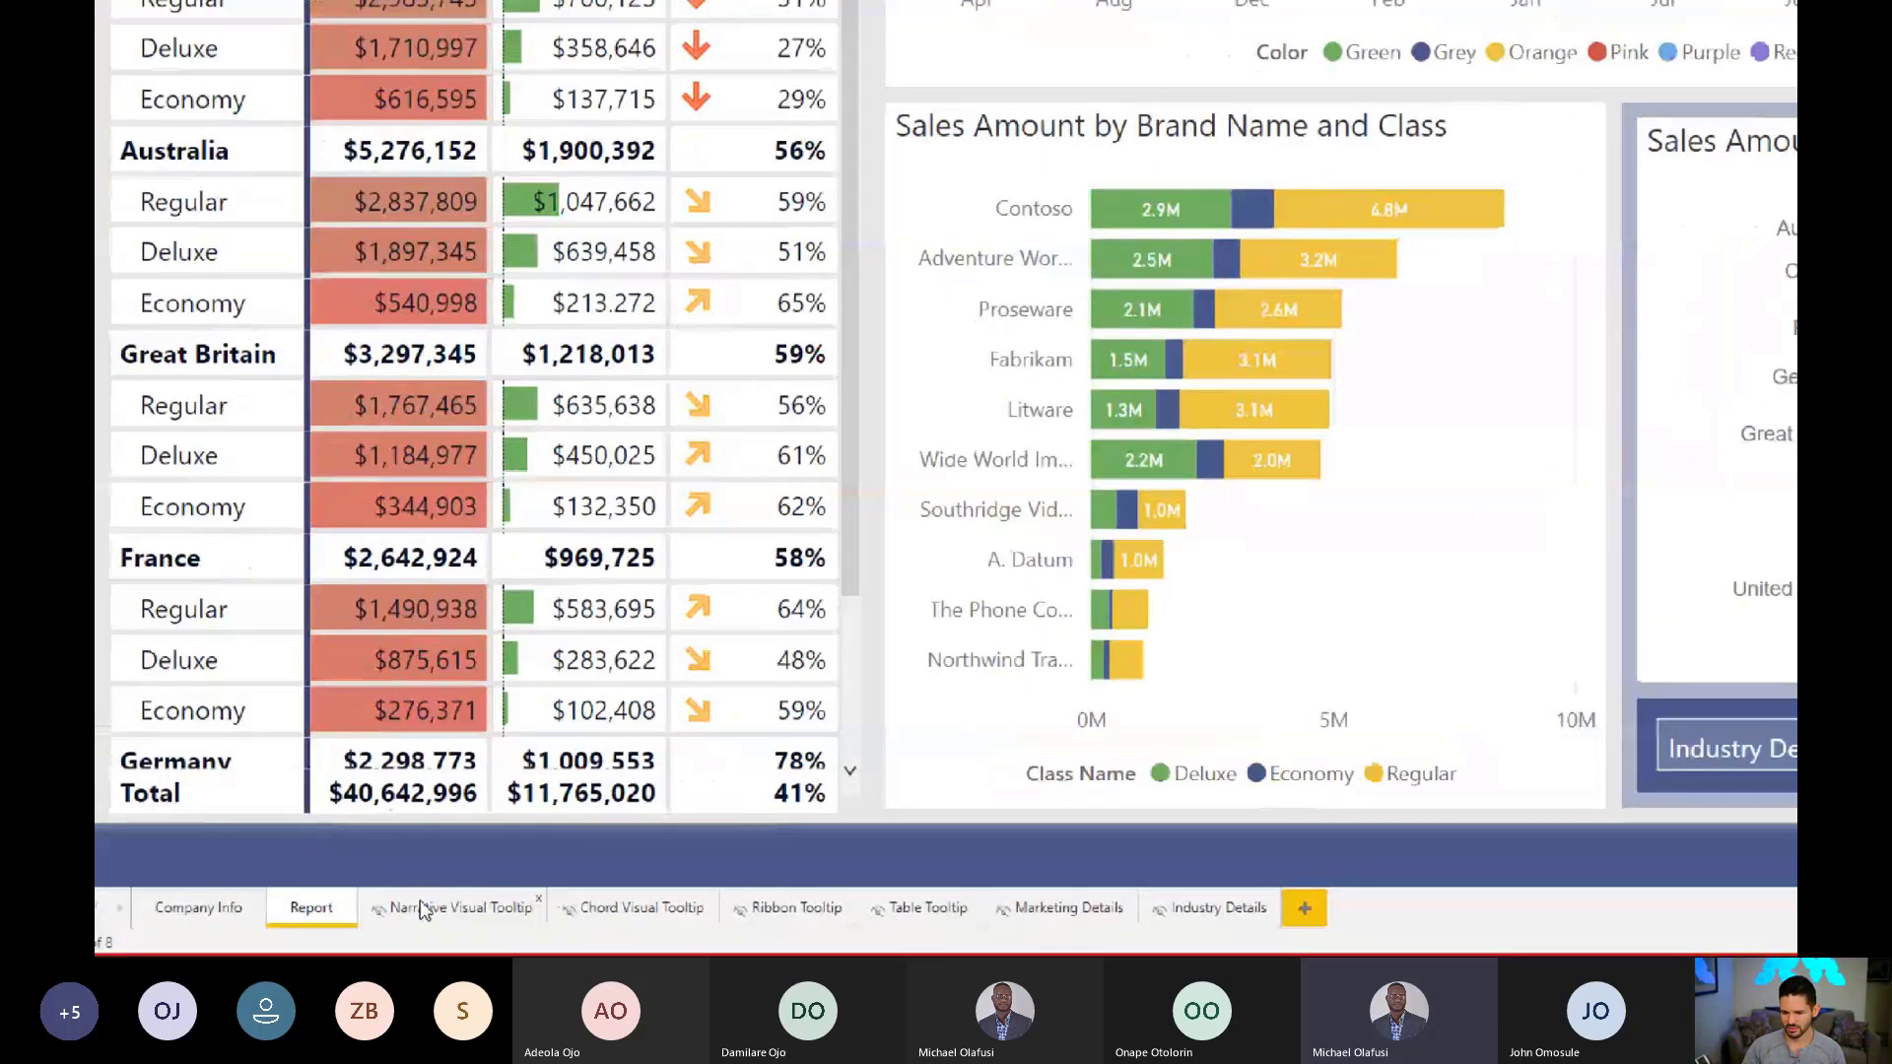
click(424, 908)
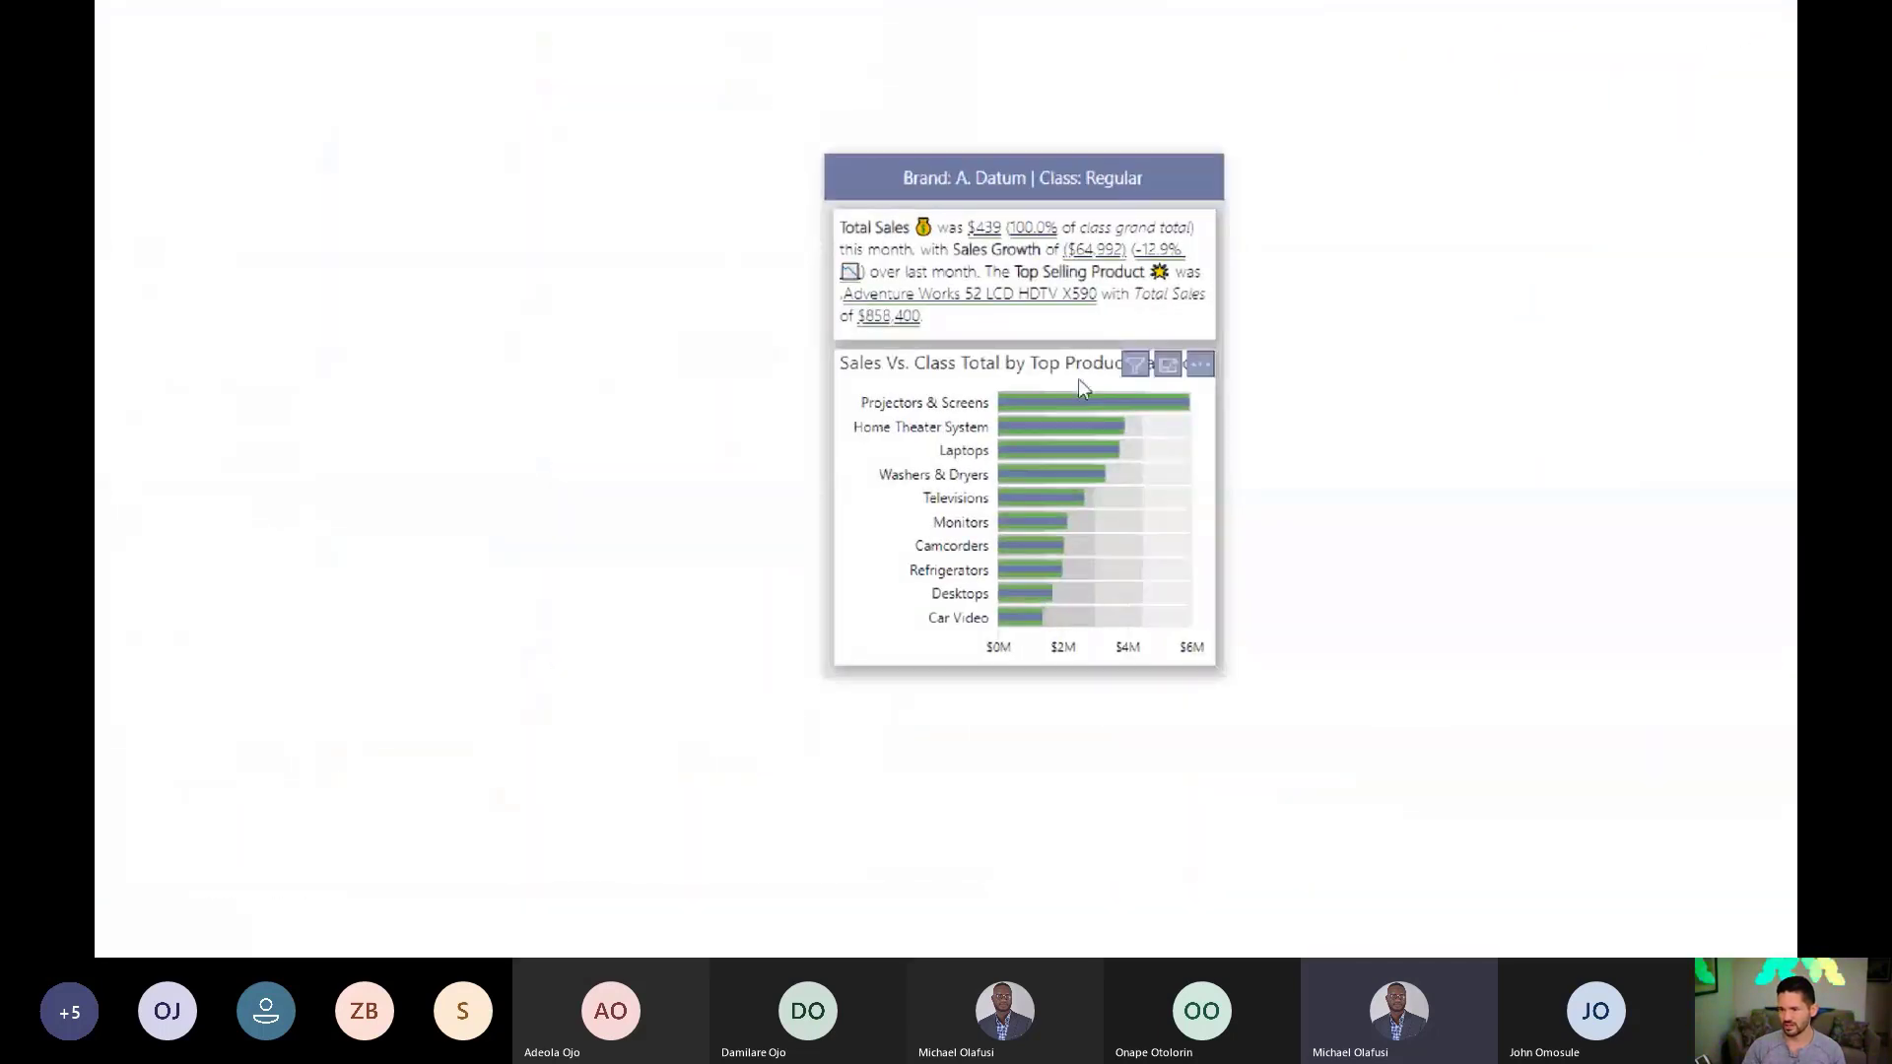
click(1065, 384)
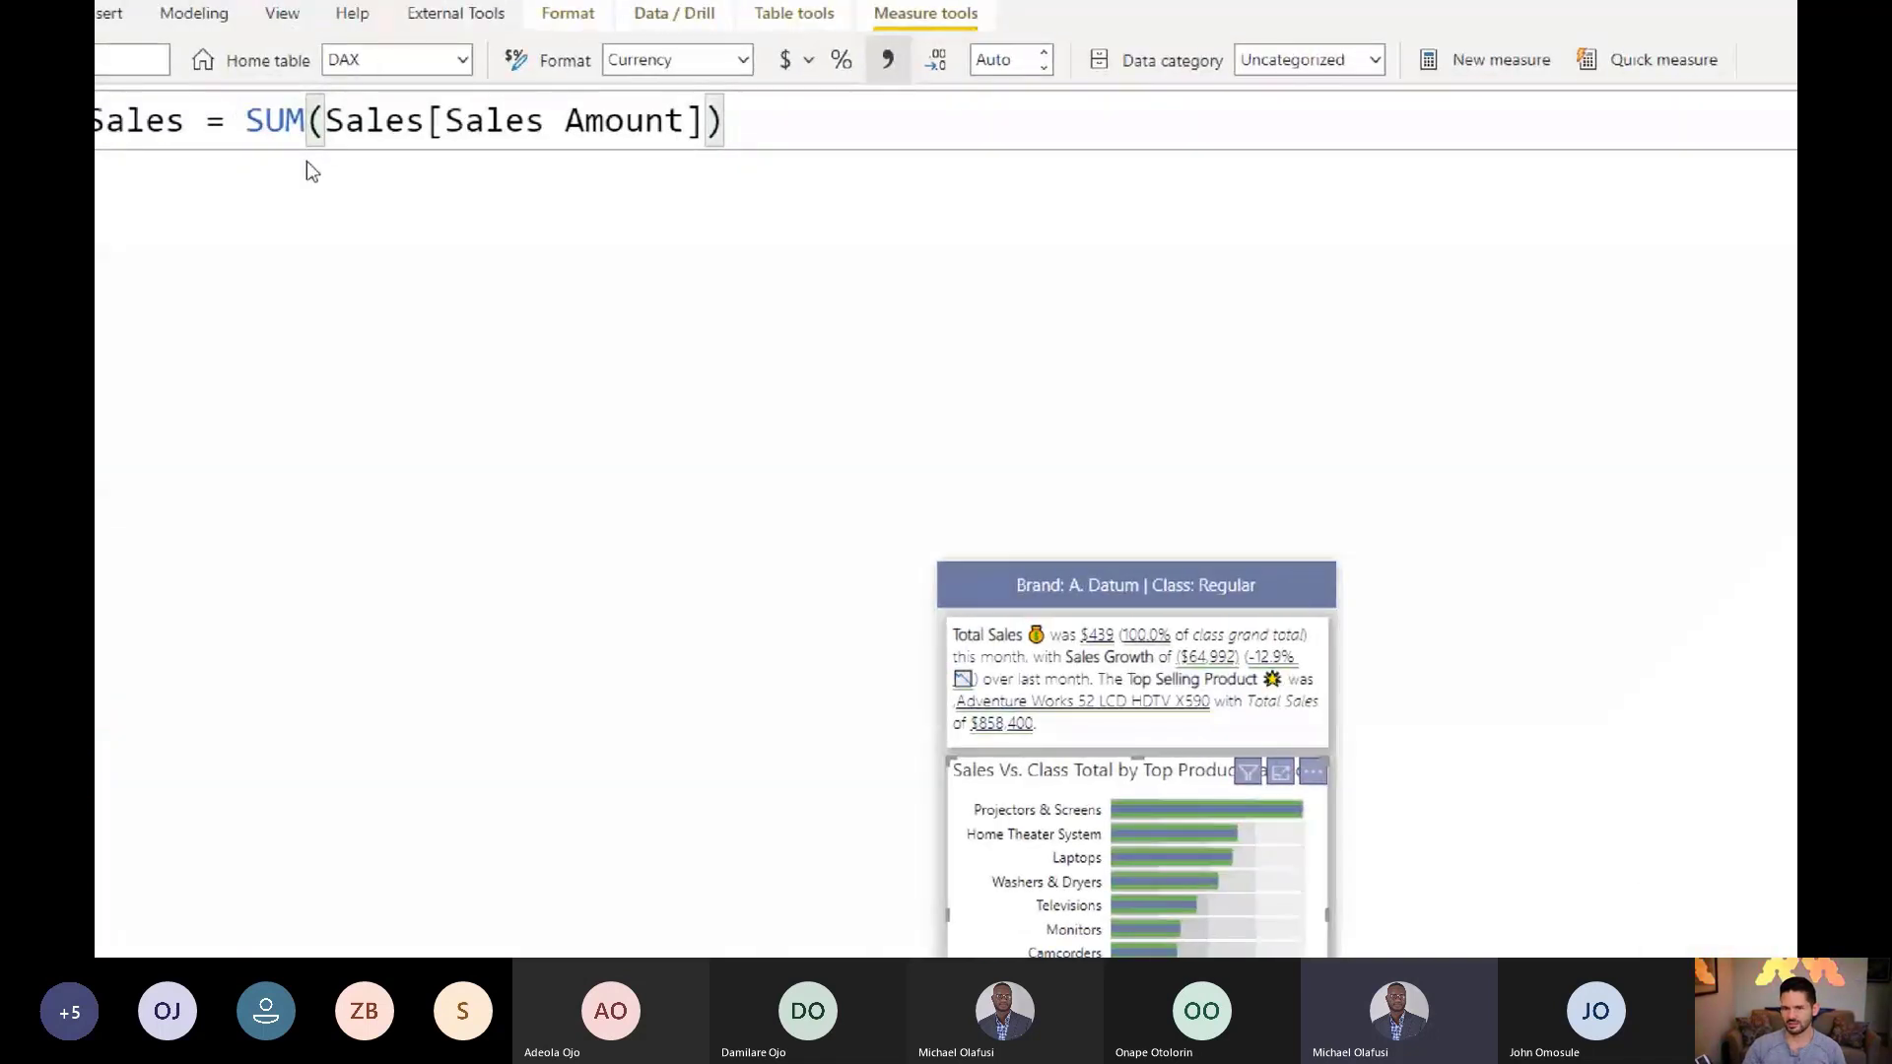
mouse_move(882, 505)
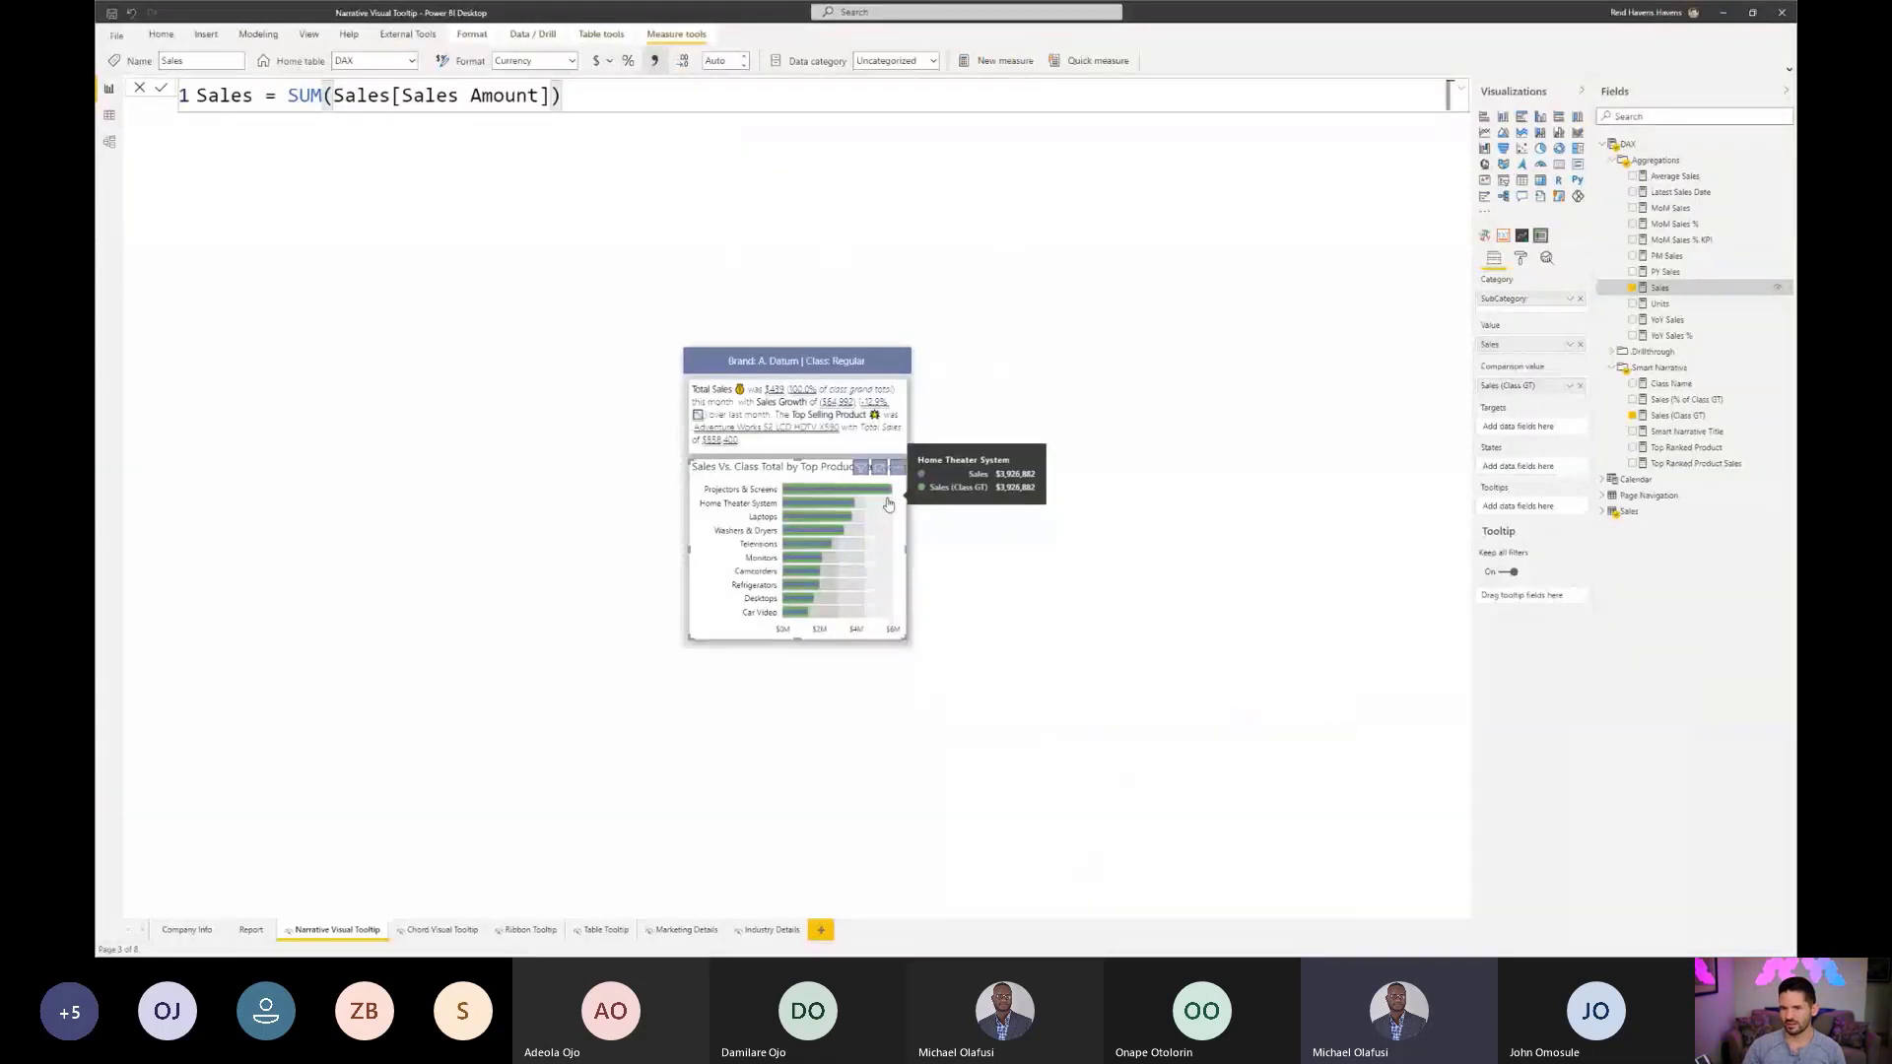
click(1678, 415)
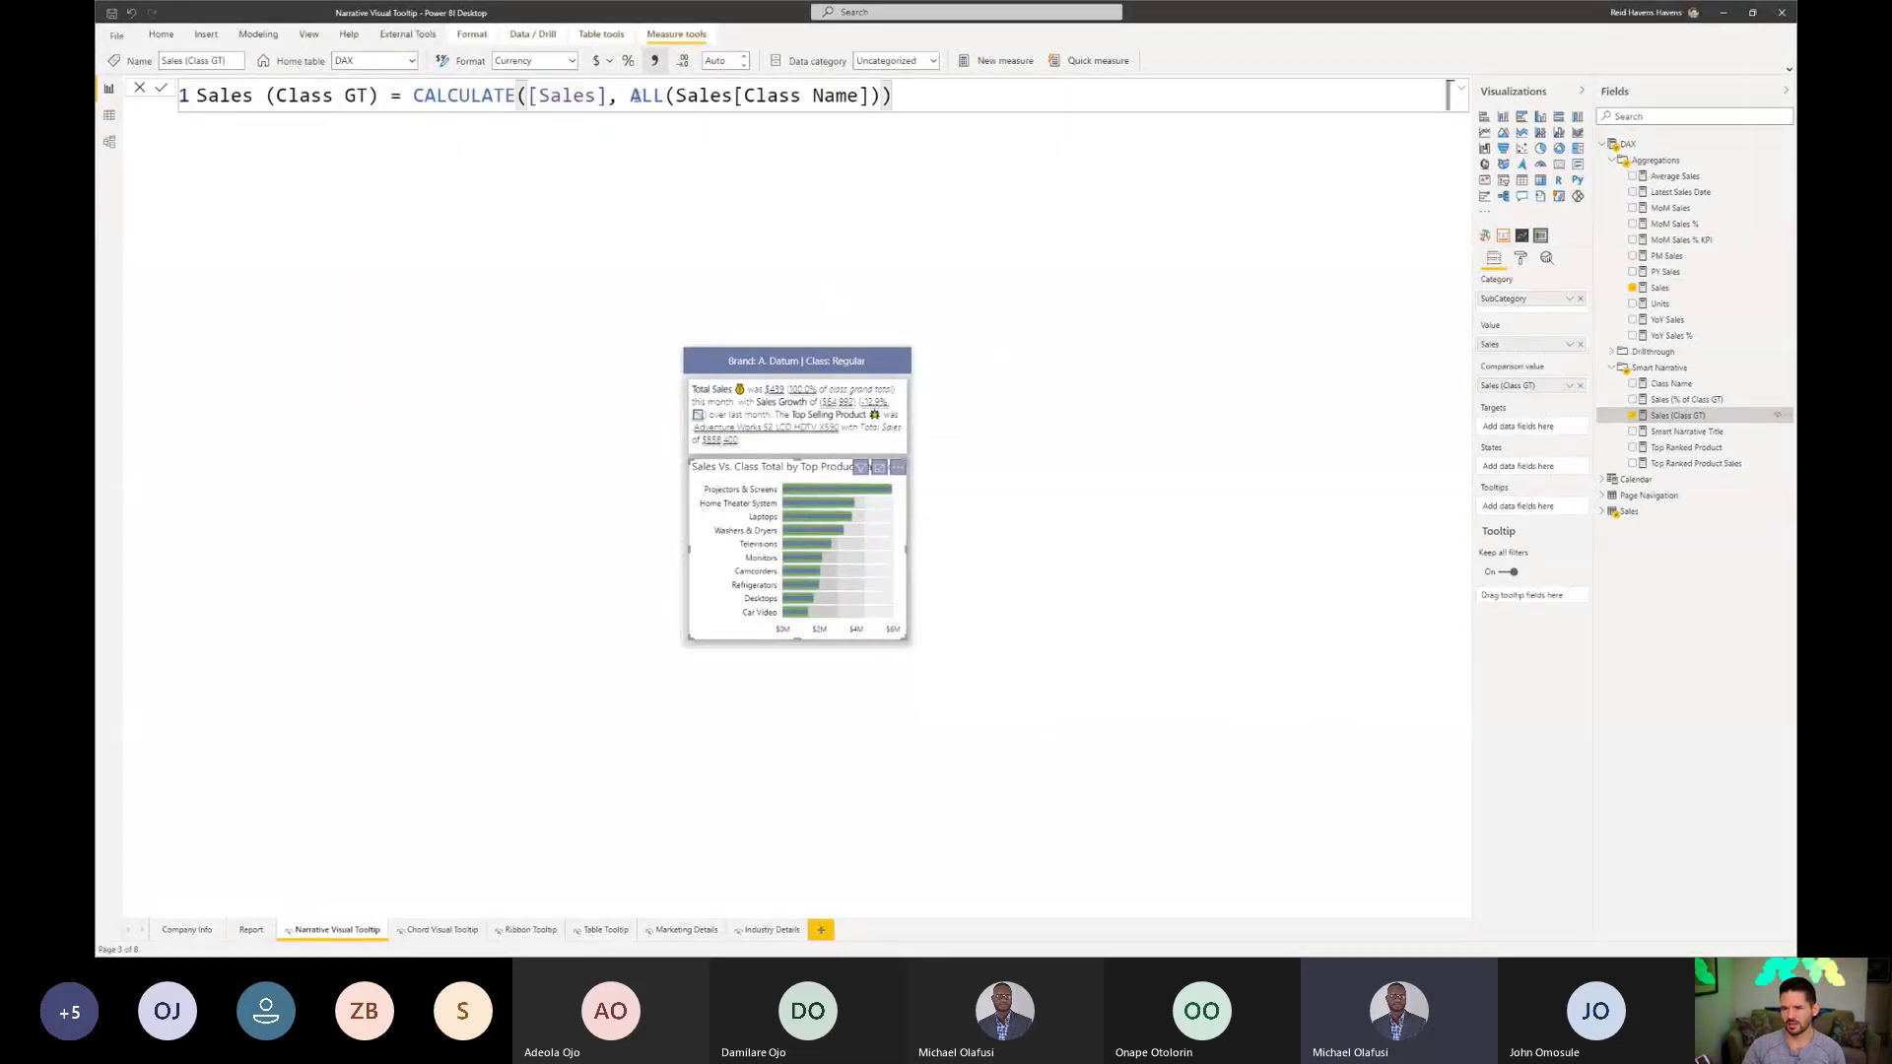
drag(631, 95, 1012, 92)
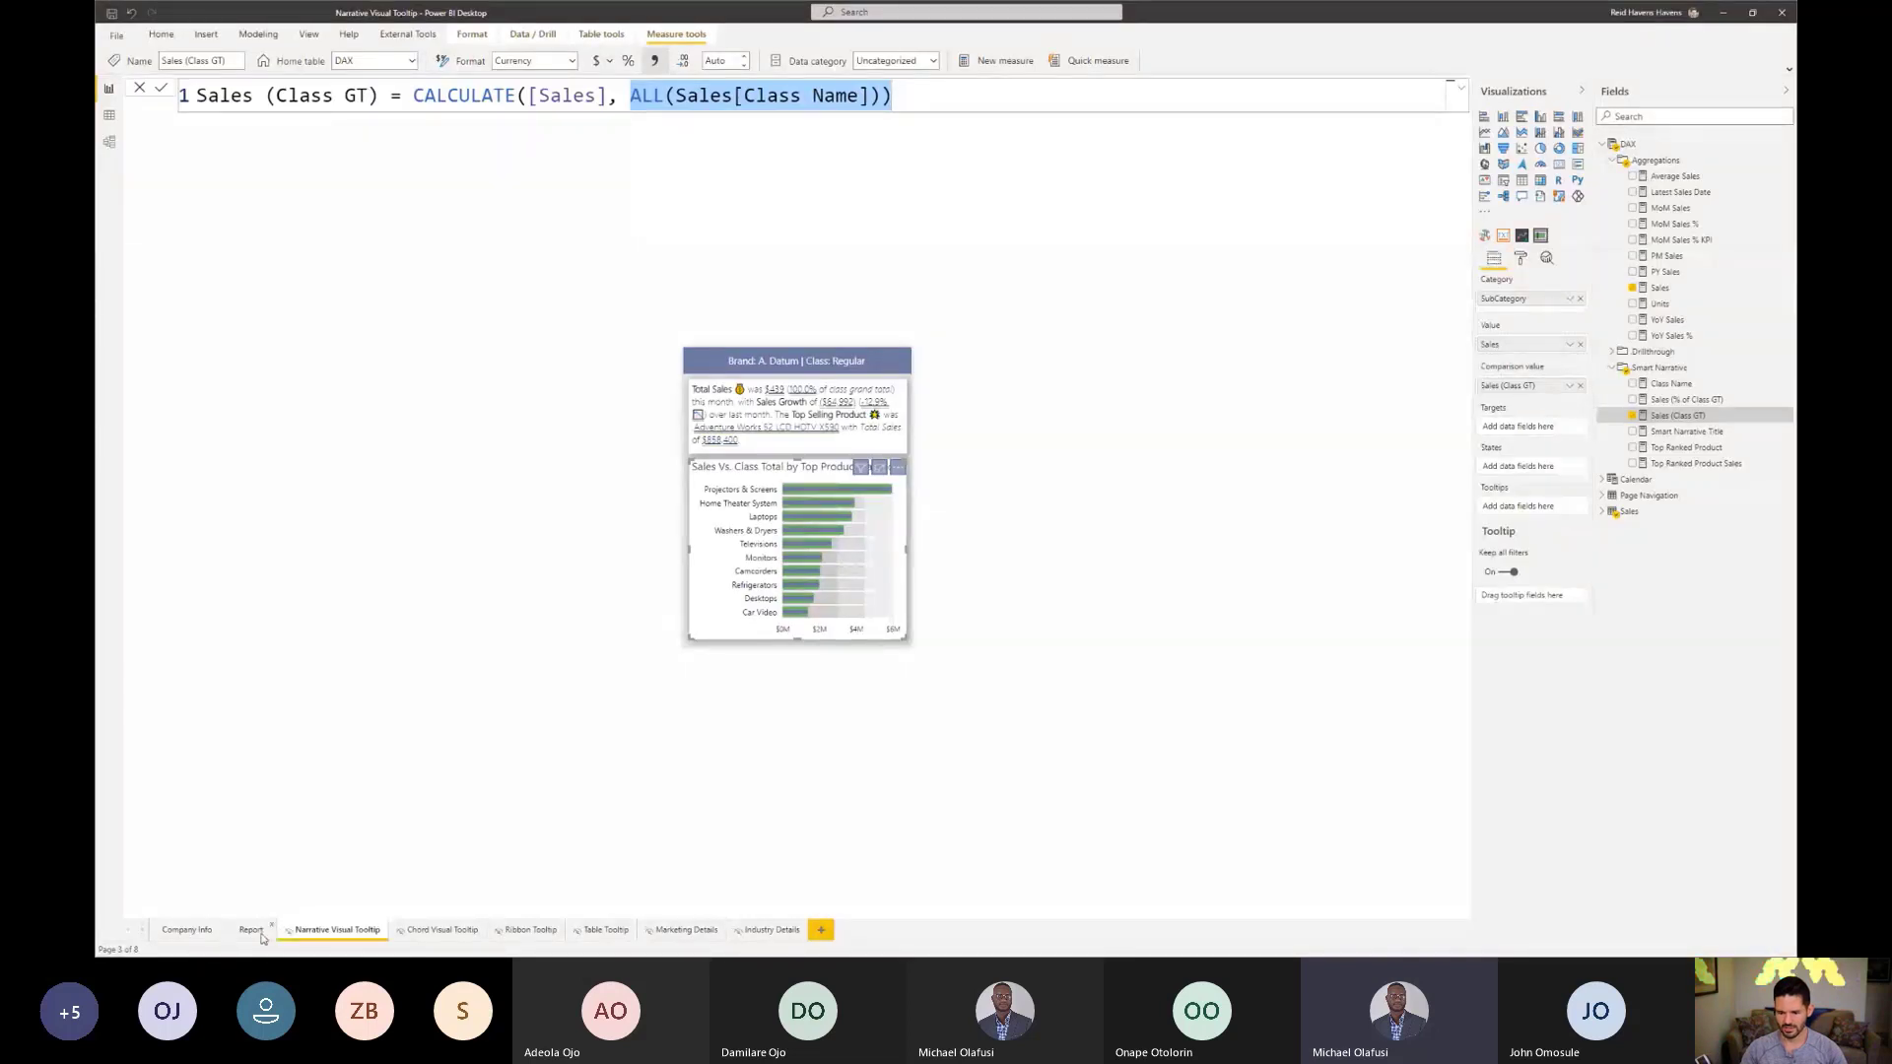
Step: Go back to the Report page and review the narrative tooltips for the brand and class bars, including Contoso Regular
click(251, 929)
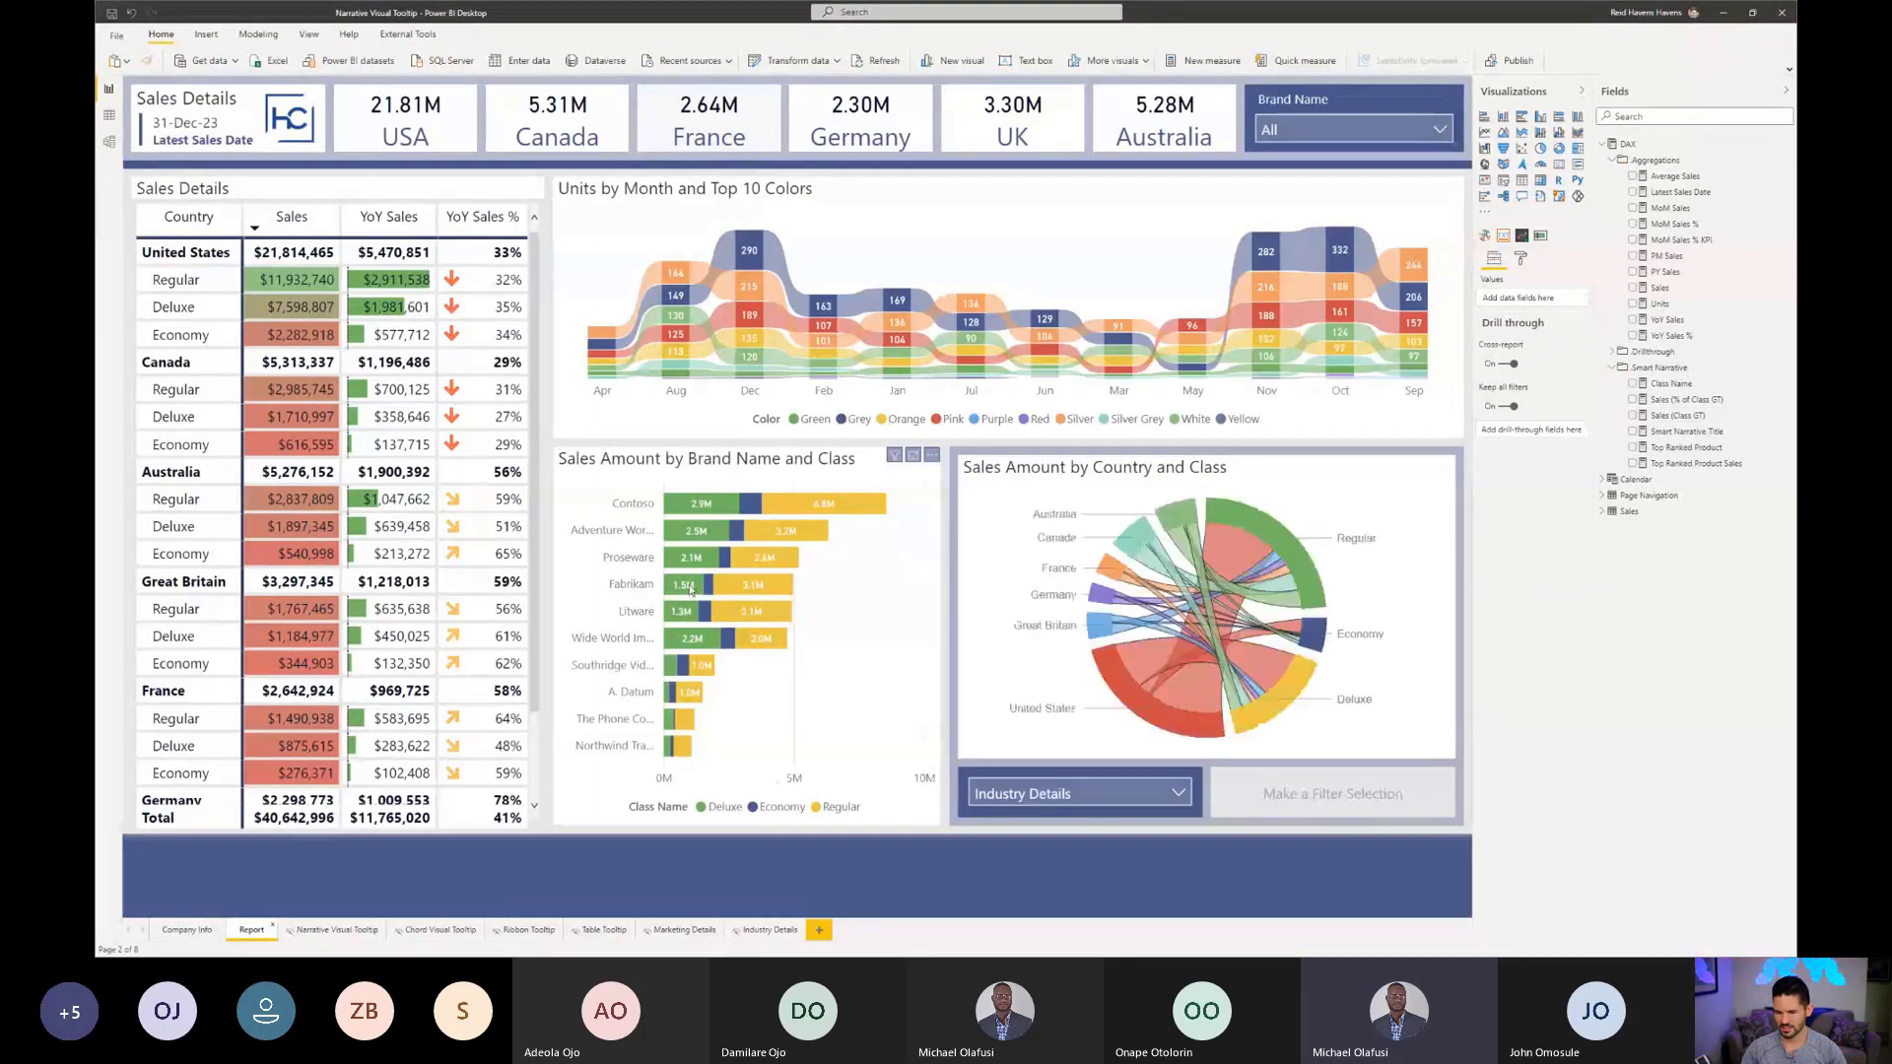
mouse_move(690, 590)
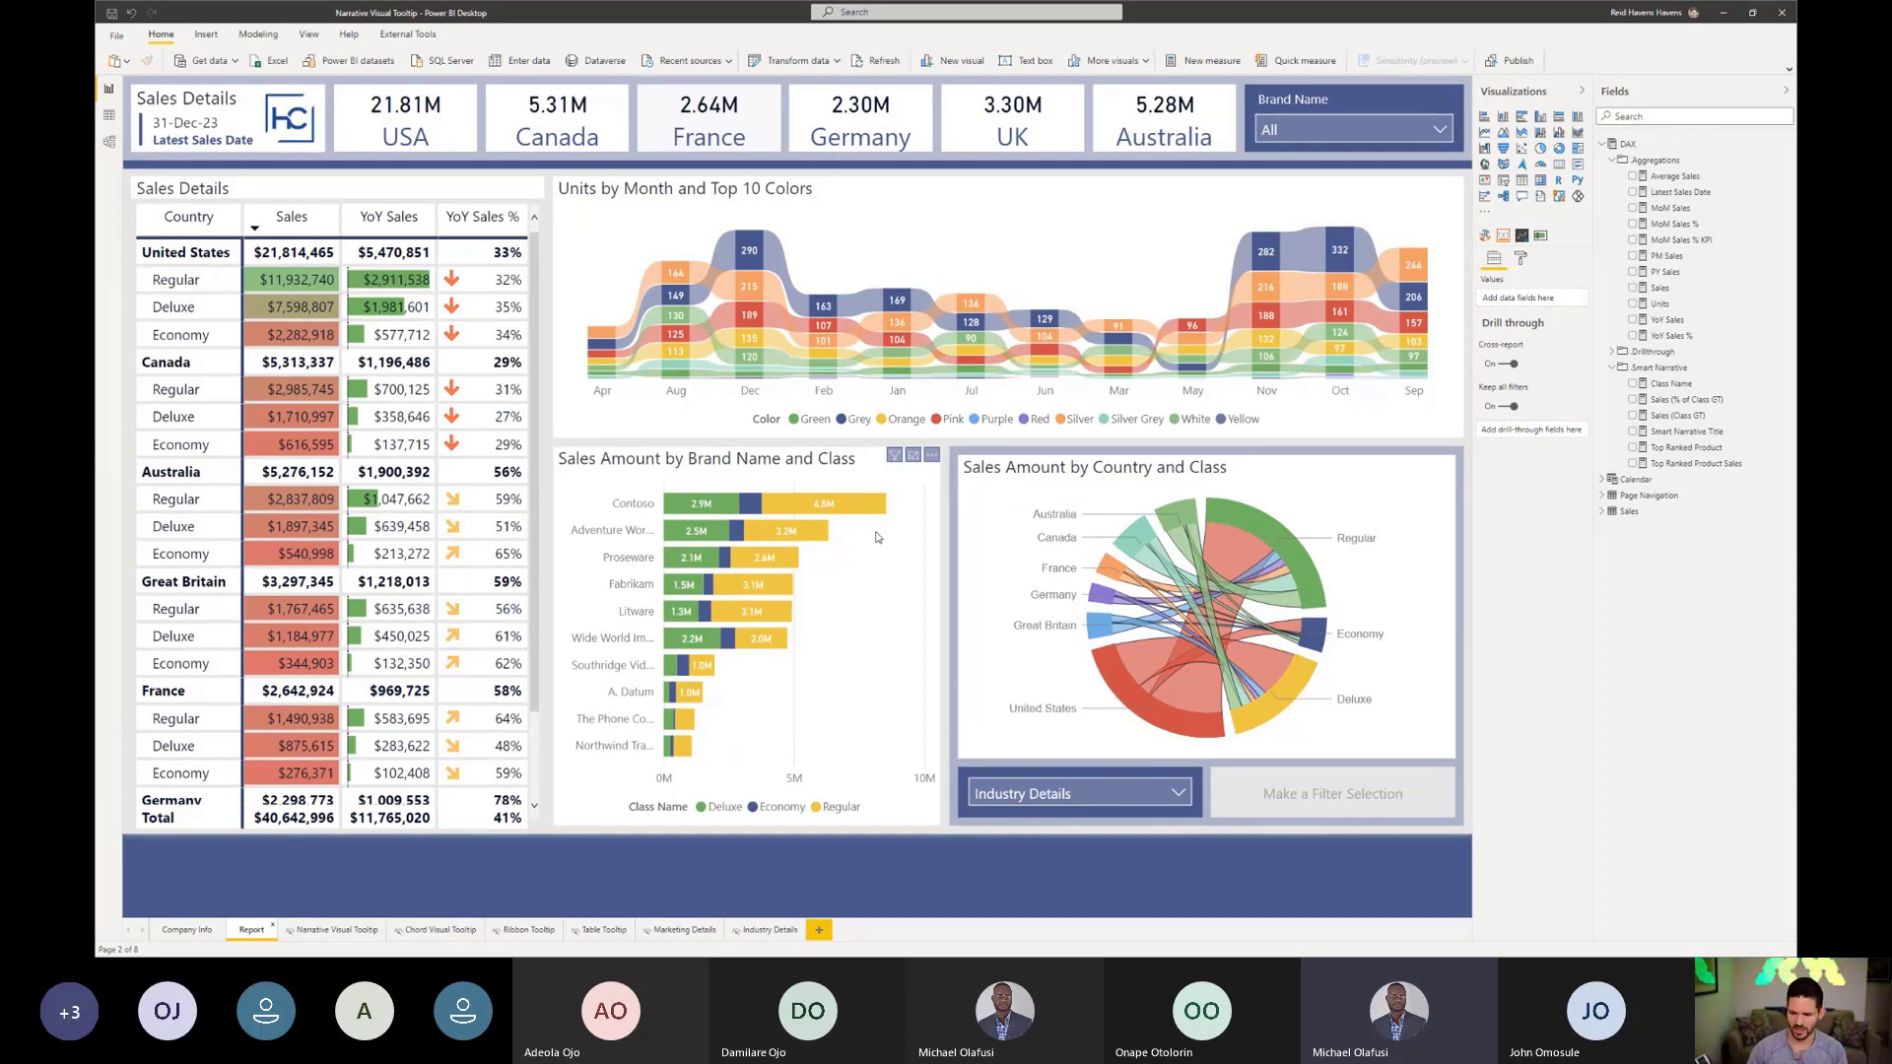
mouse_move(850, 513)
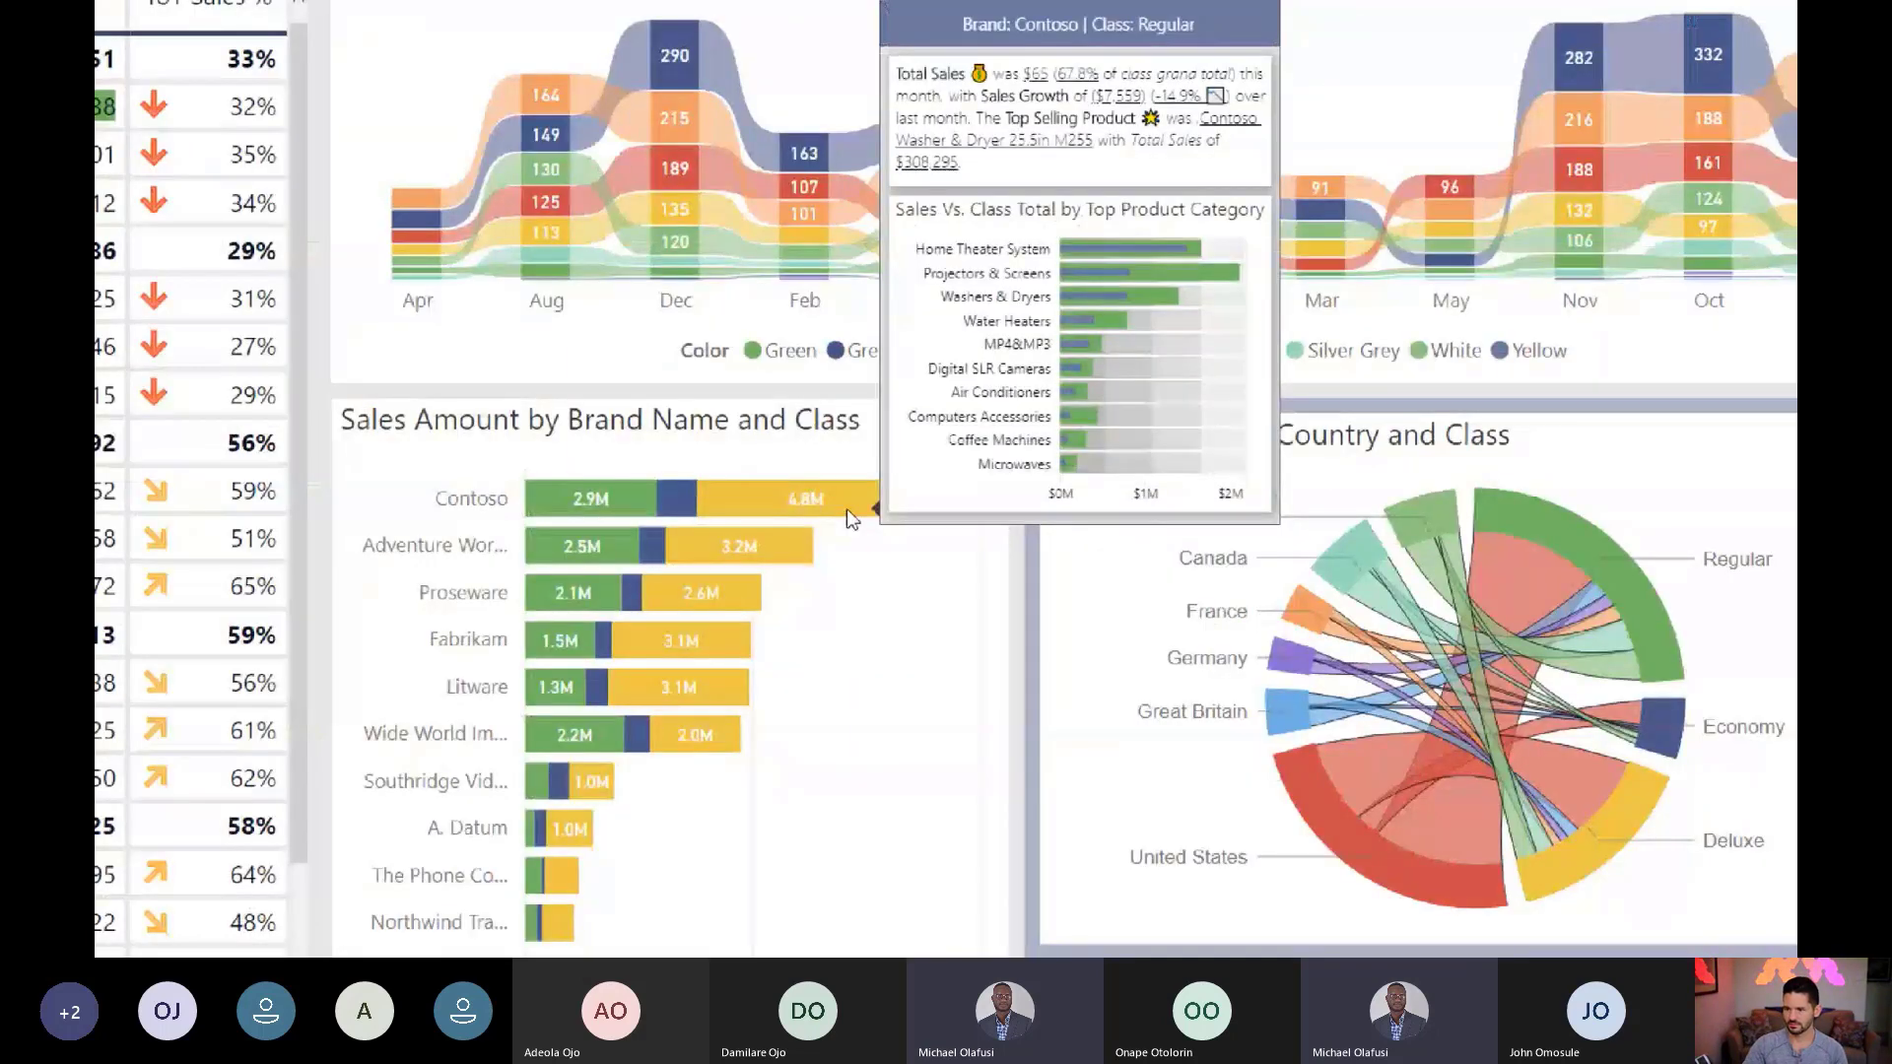
mouse_move(798, 538)
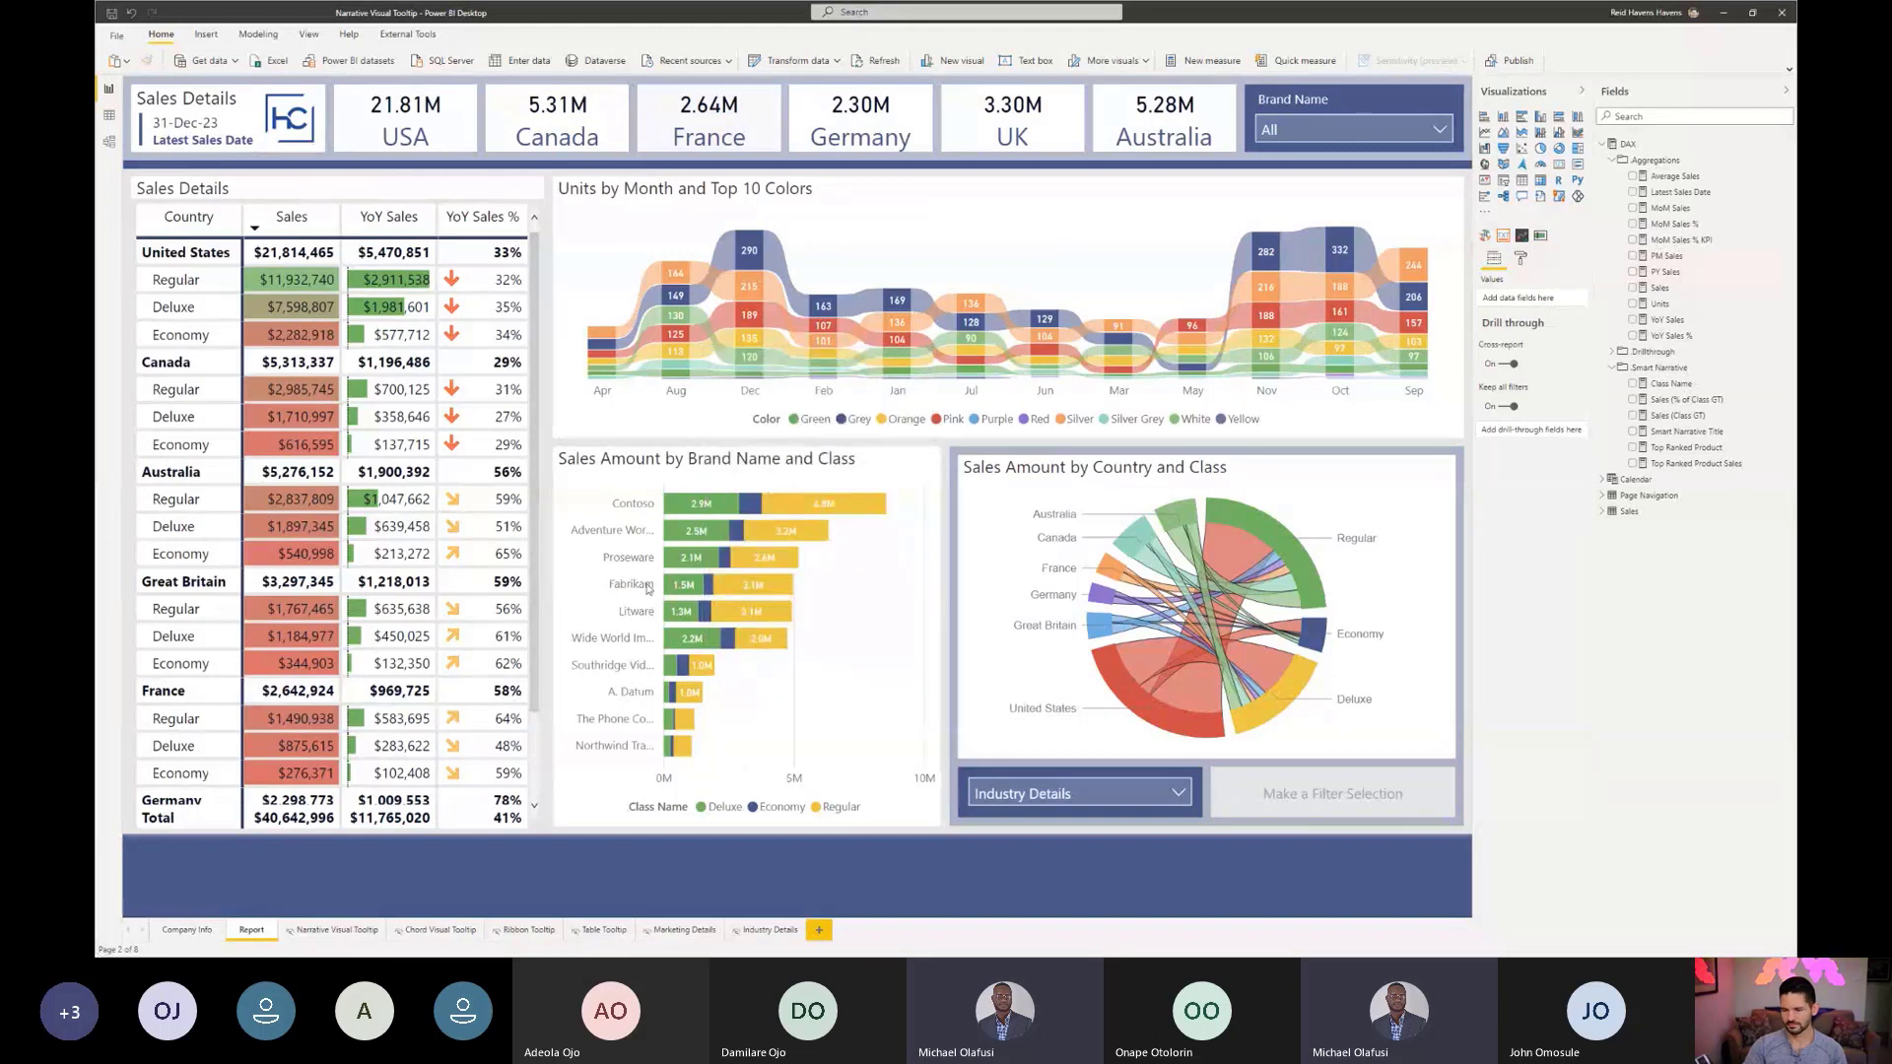
mouse_move(764, 570)
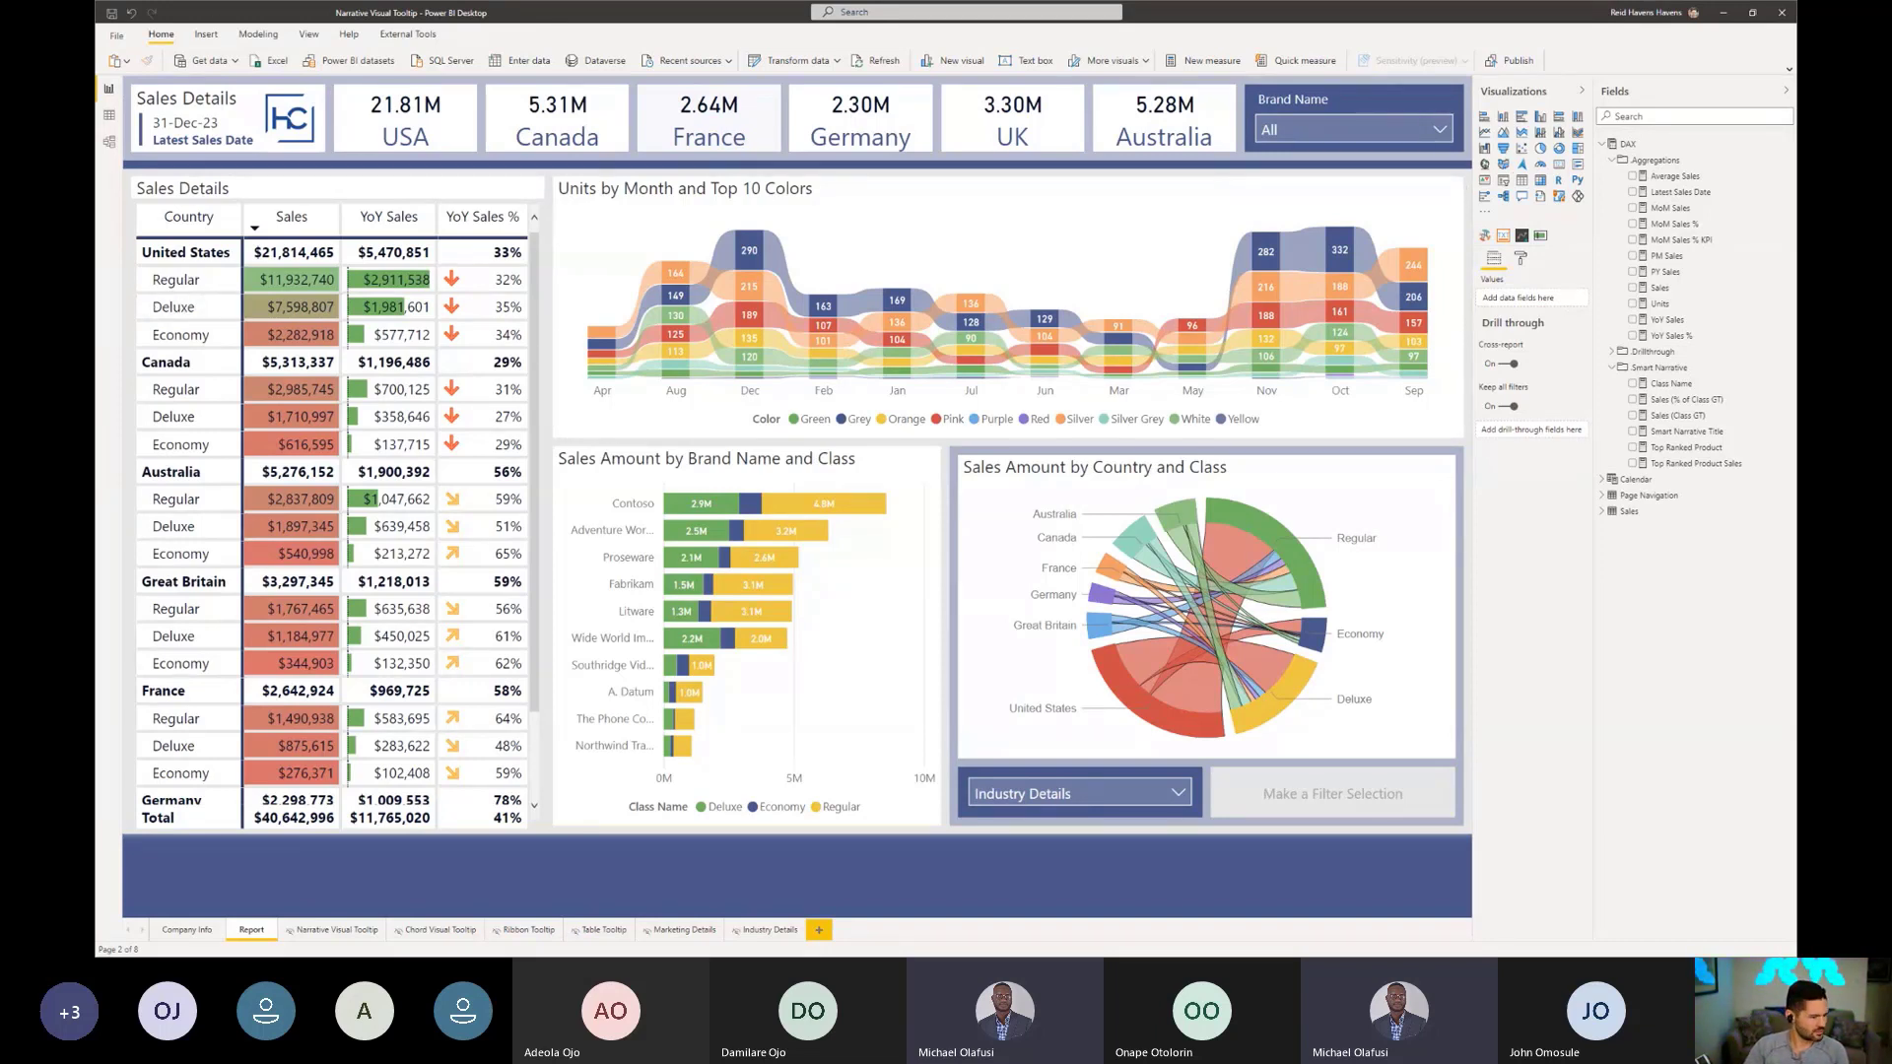
Step: Close the Narrative Visual Tooltip report without saving changes and switch to the Table Heat Map report
click(1781, 14)
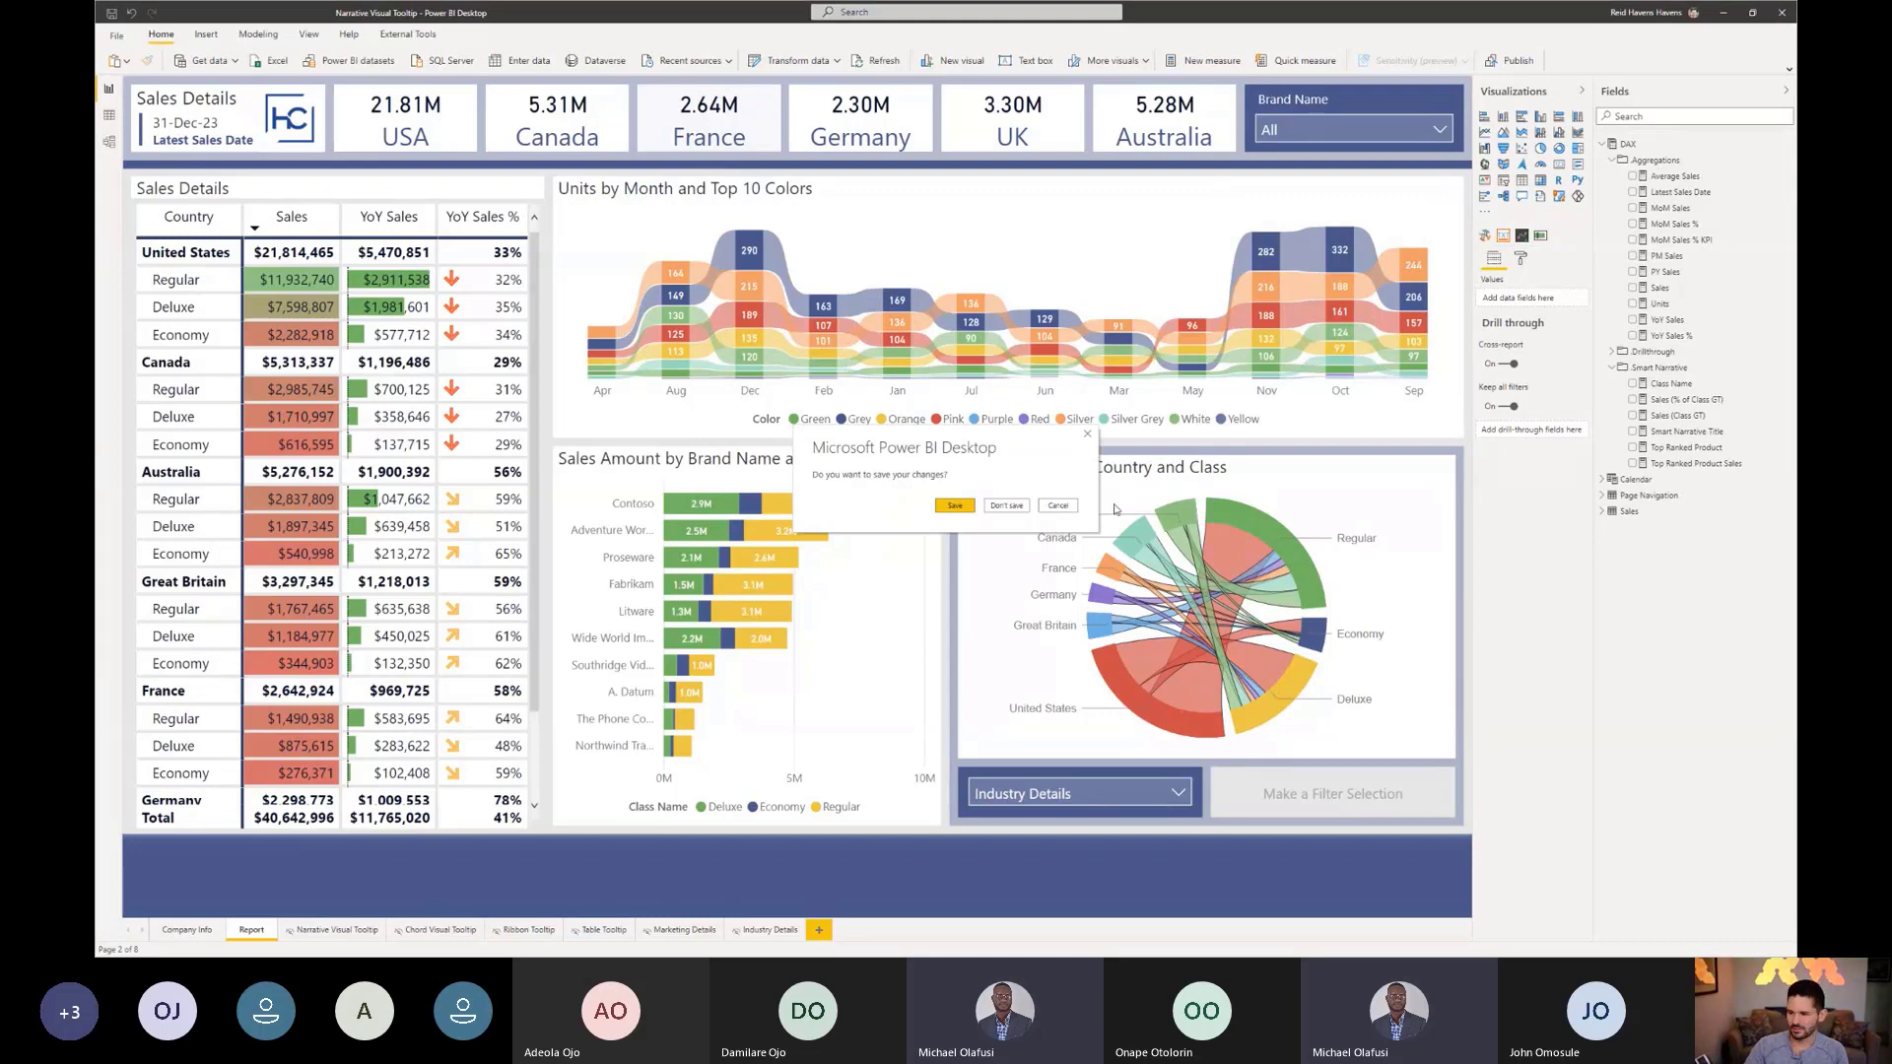
click(1016, 508)
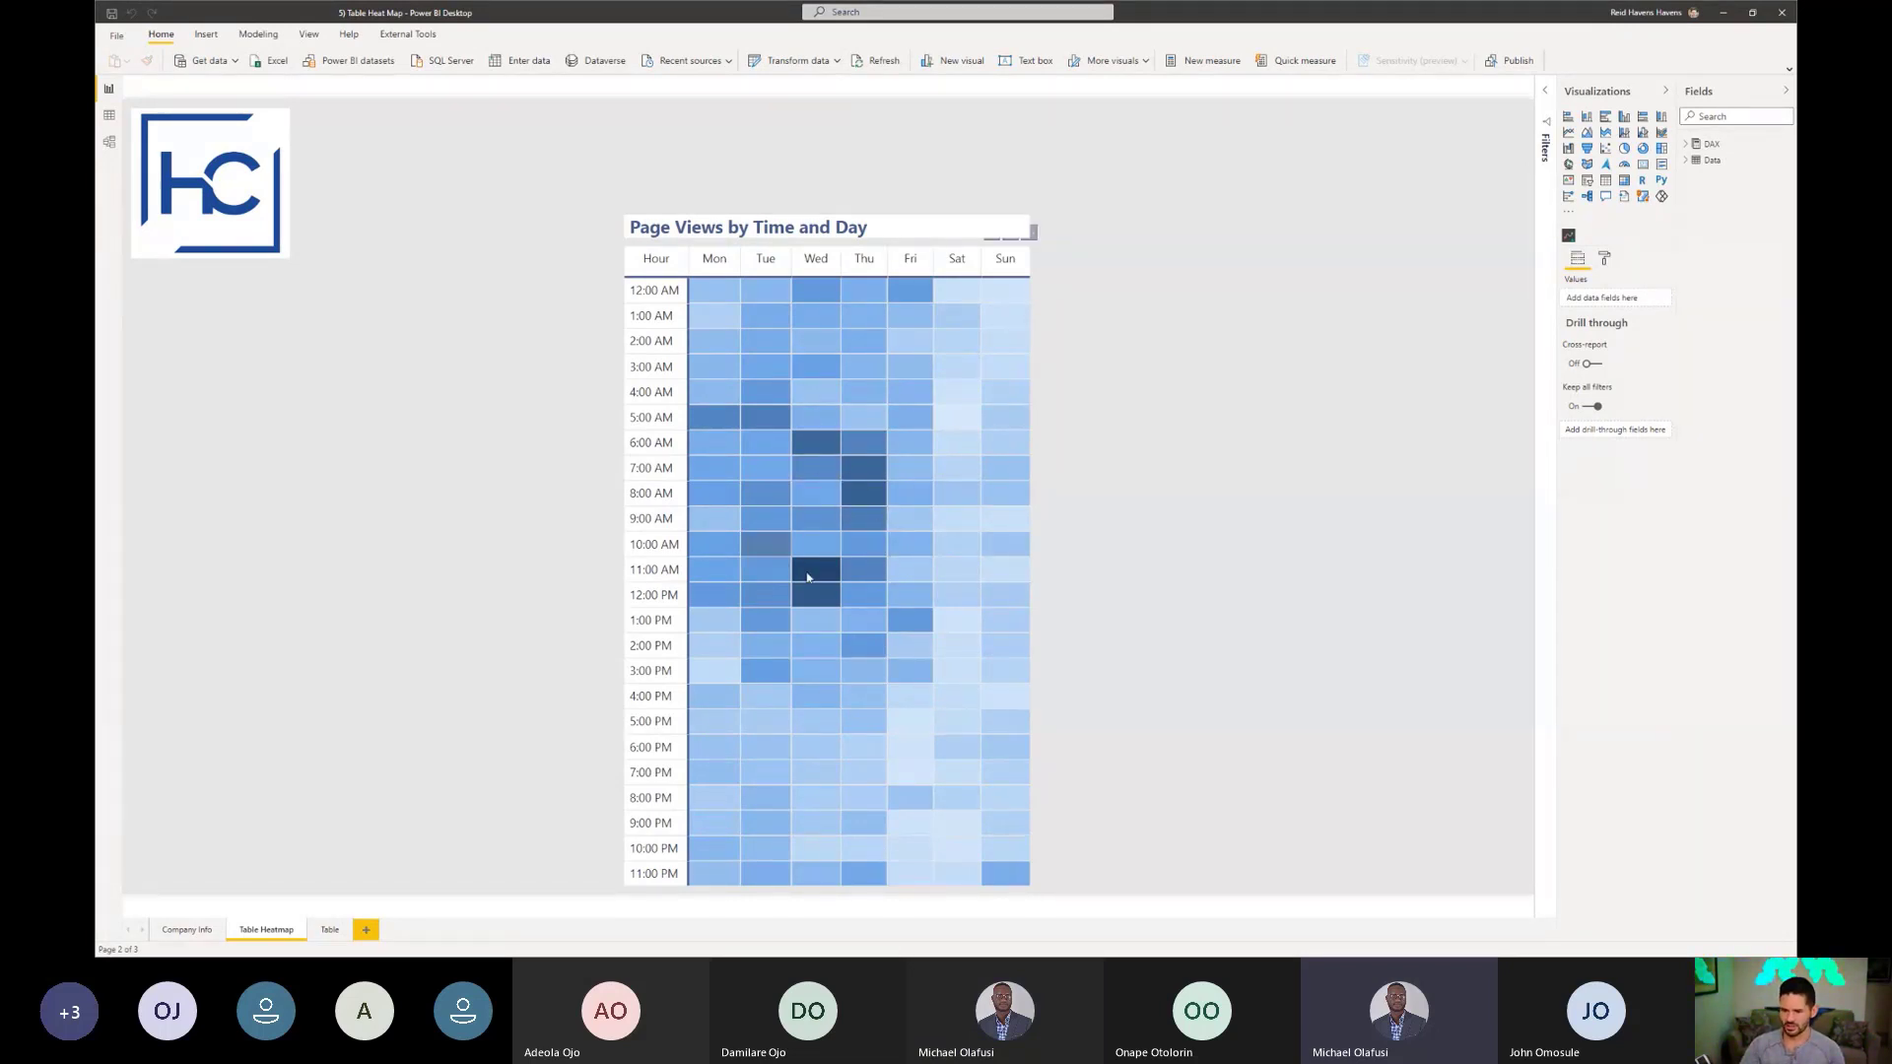
mouse_move(809, 603)
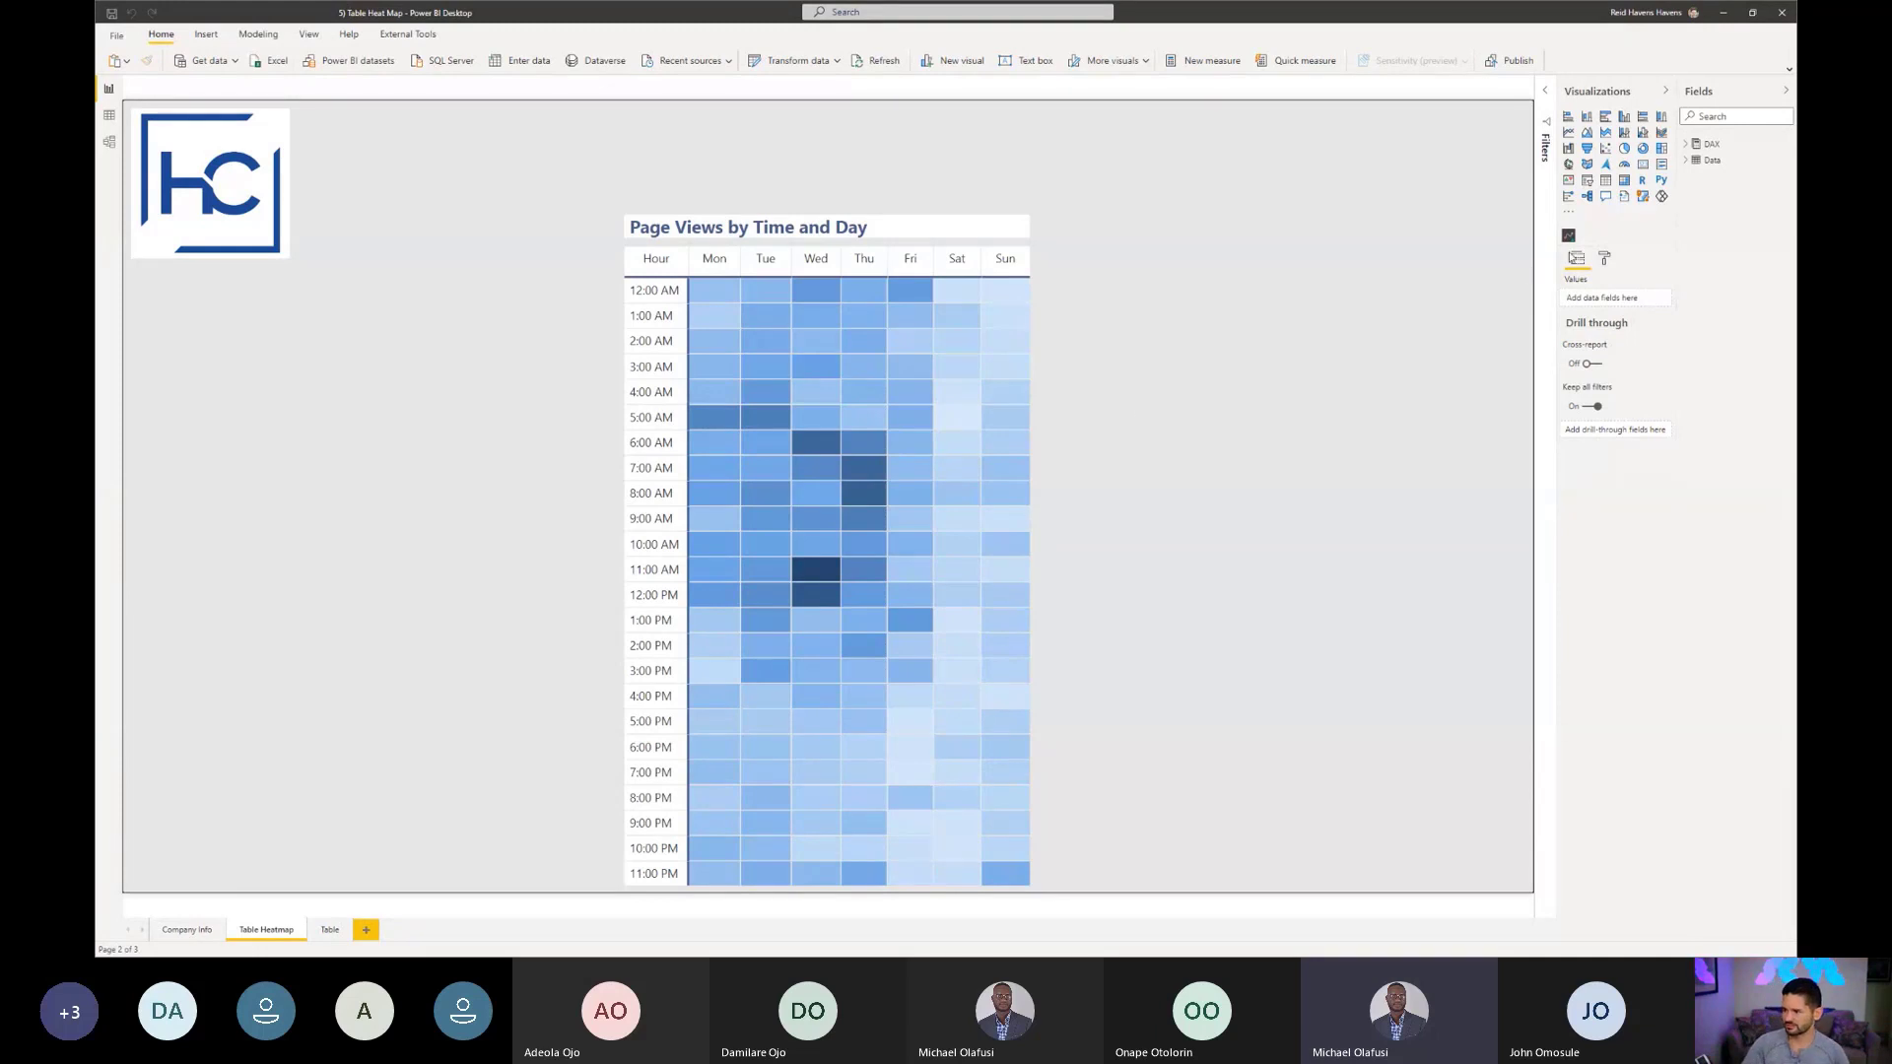
Step: Search the AppSource visuals for "heatmap", view the Table Heatmap visual's details and close the gallery without adding it
click(1568, 212)
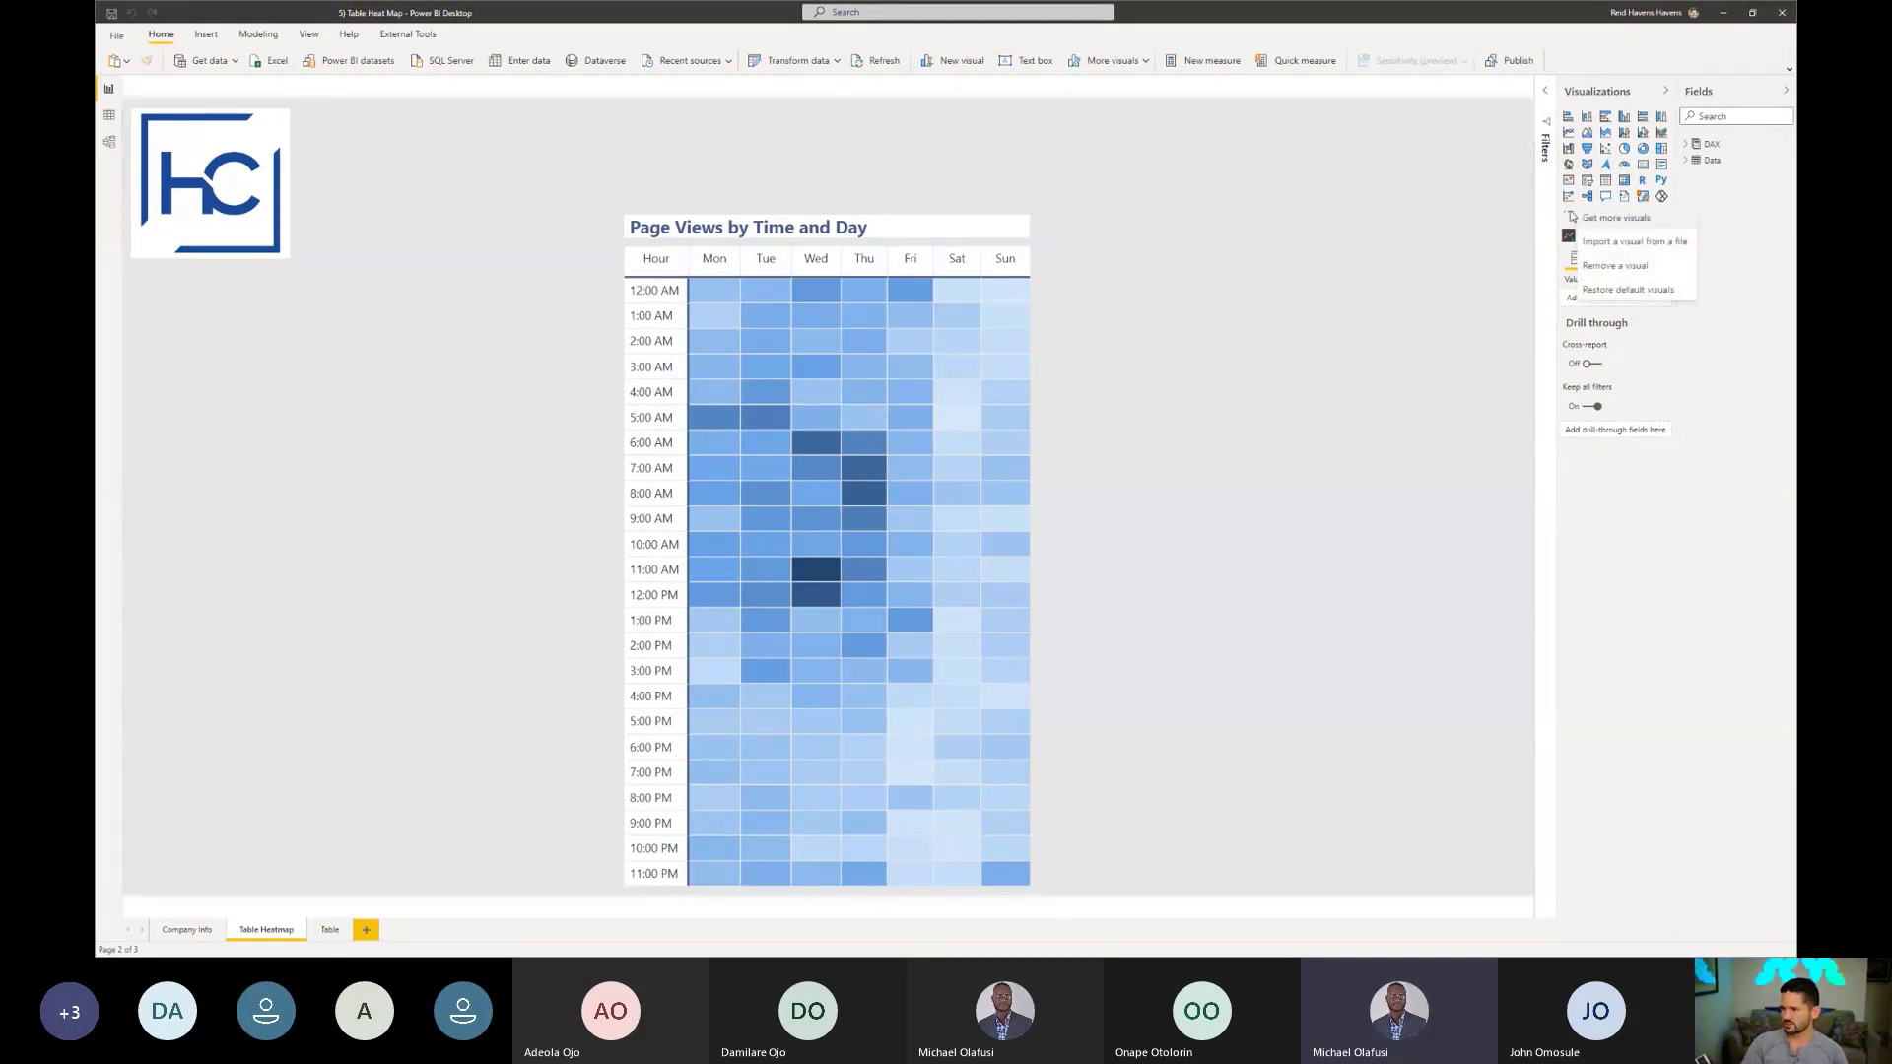
click(1623, 226)
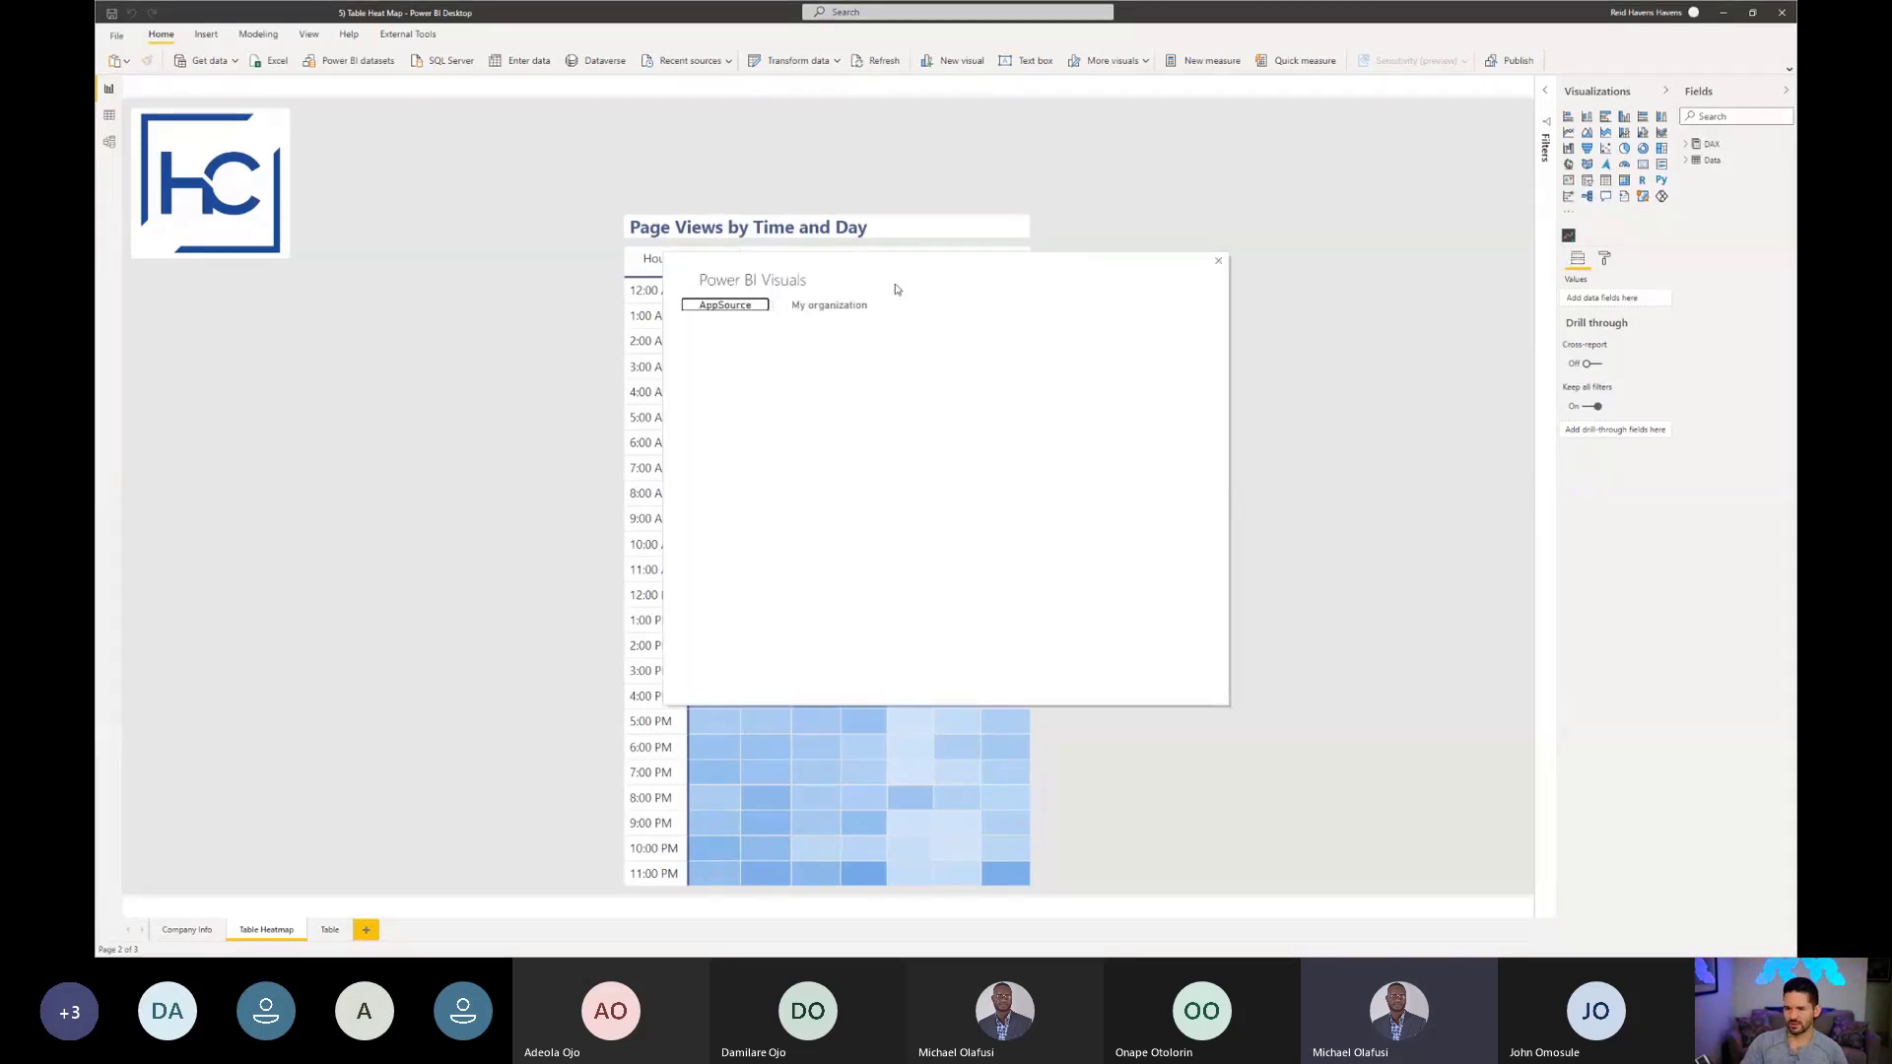
click(751, 349)
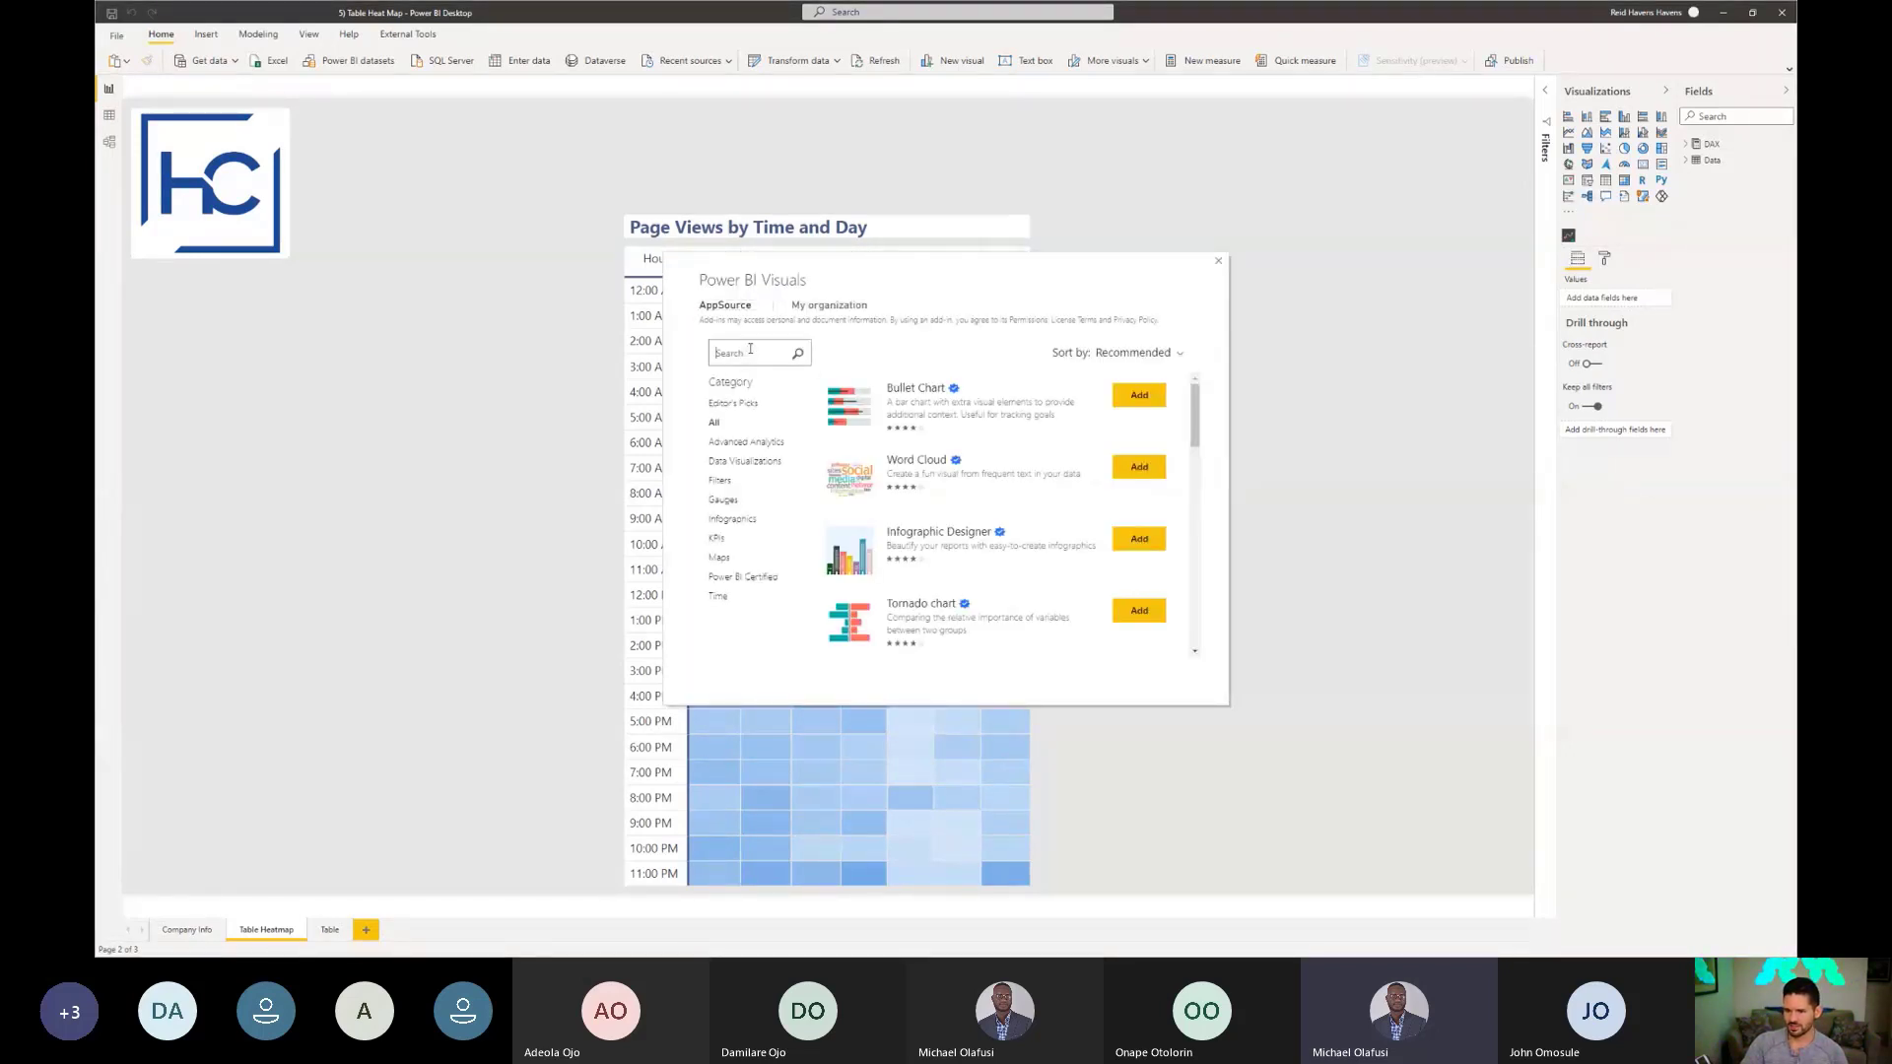
text(heratm)
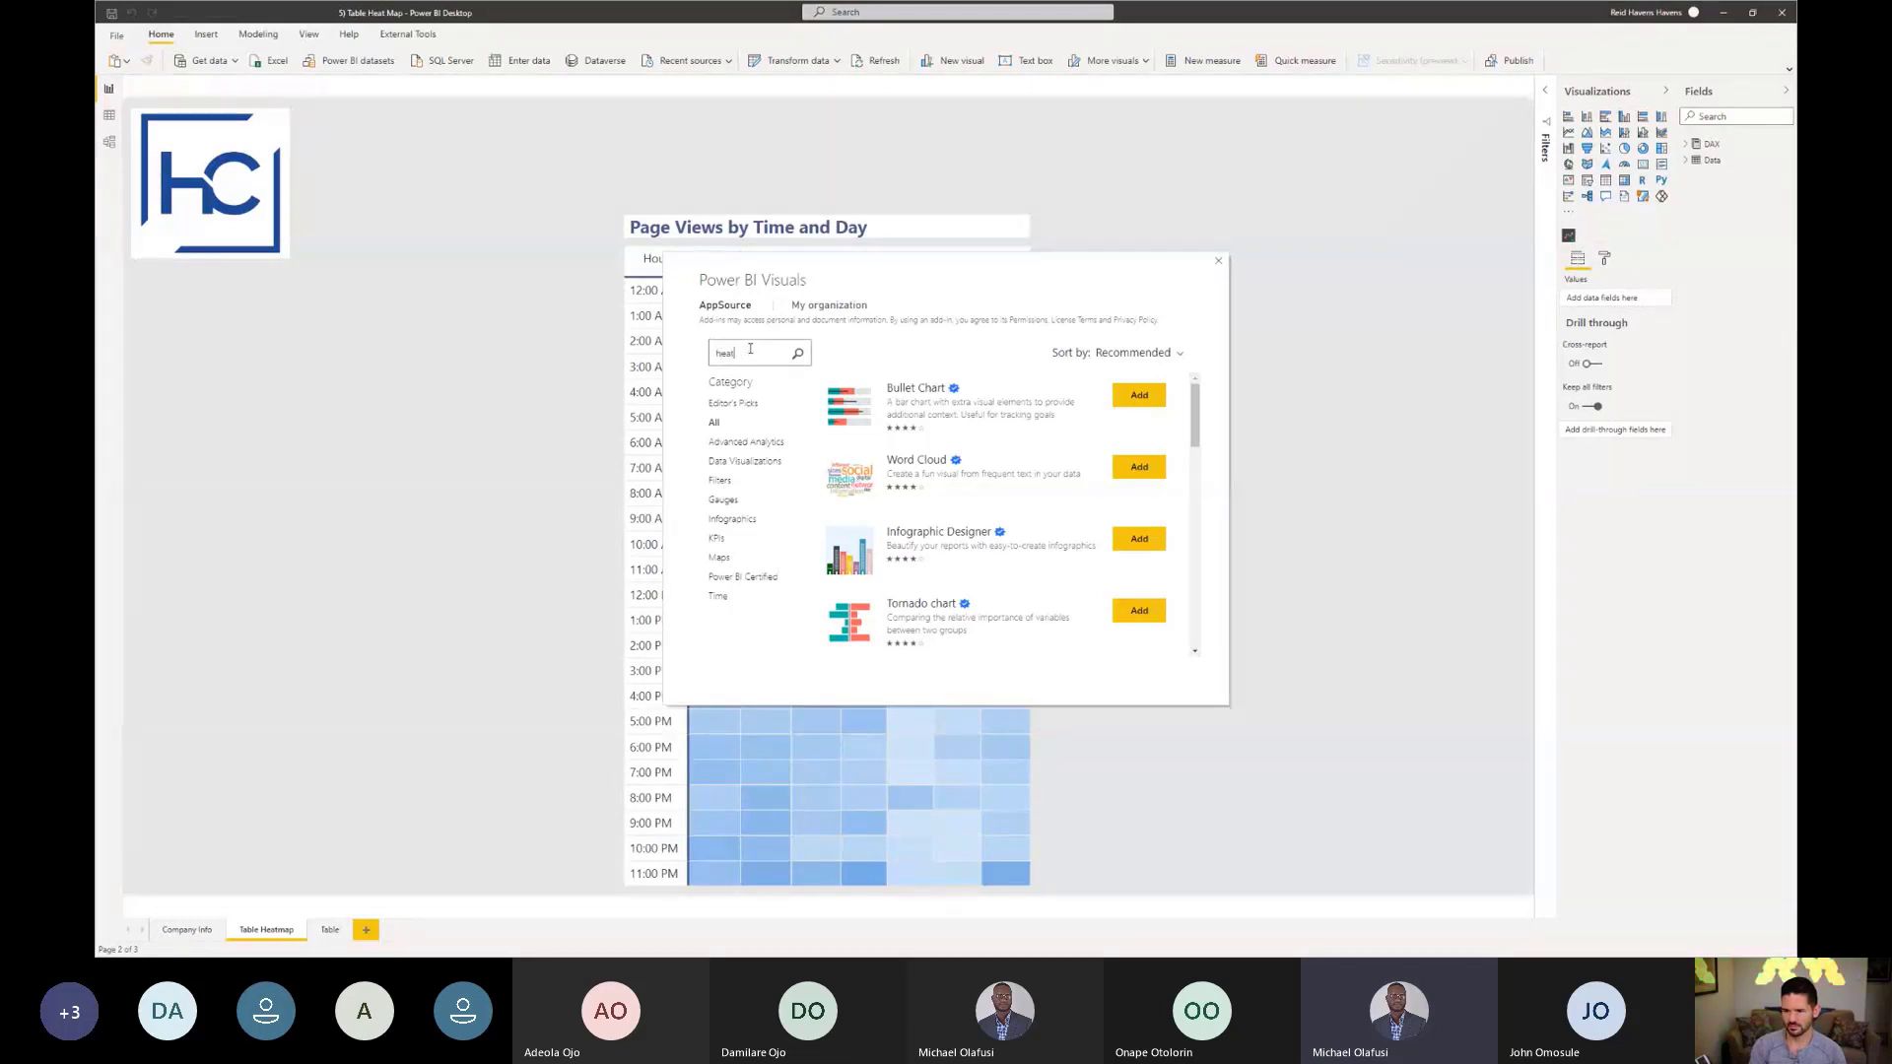
text(ap)
key(Return)
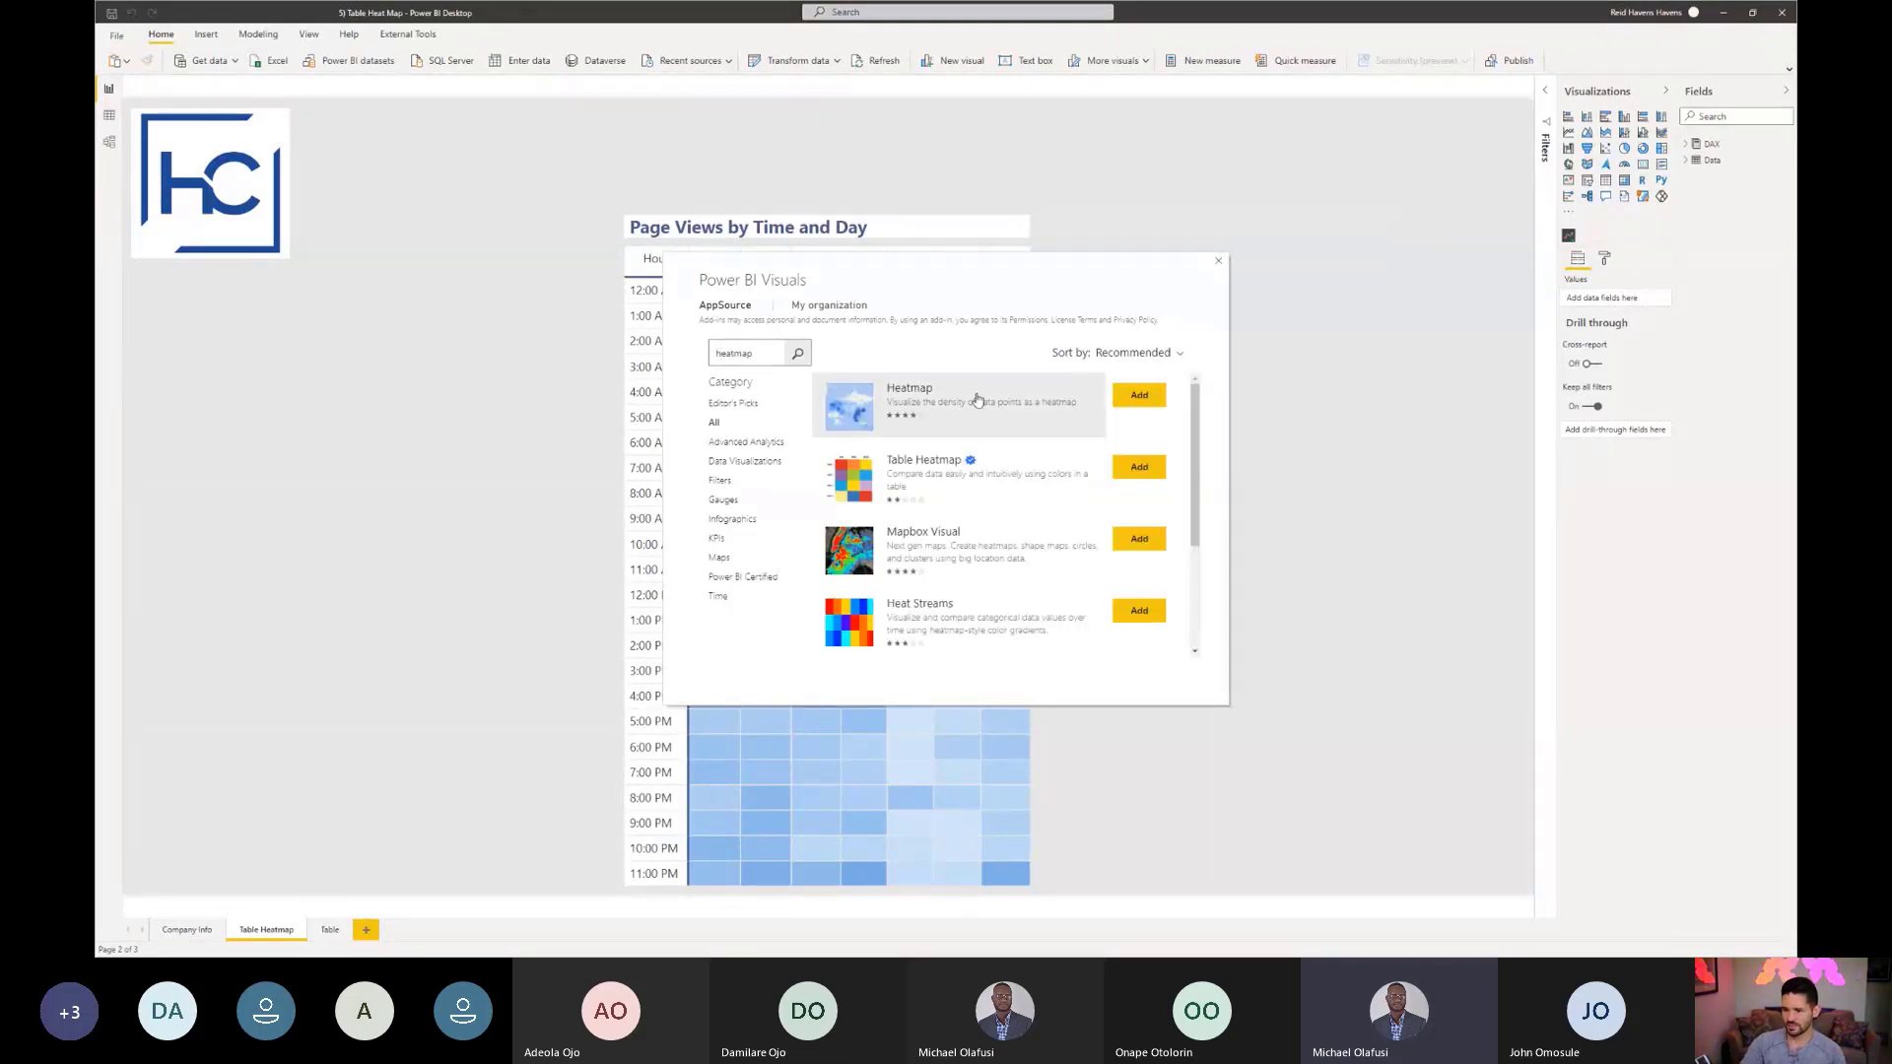
click(974, 477)
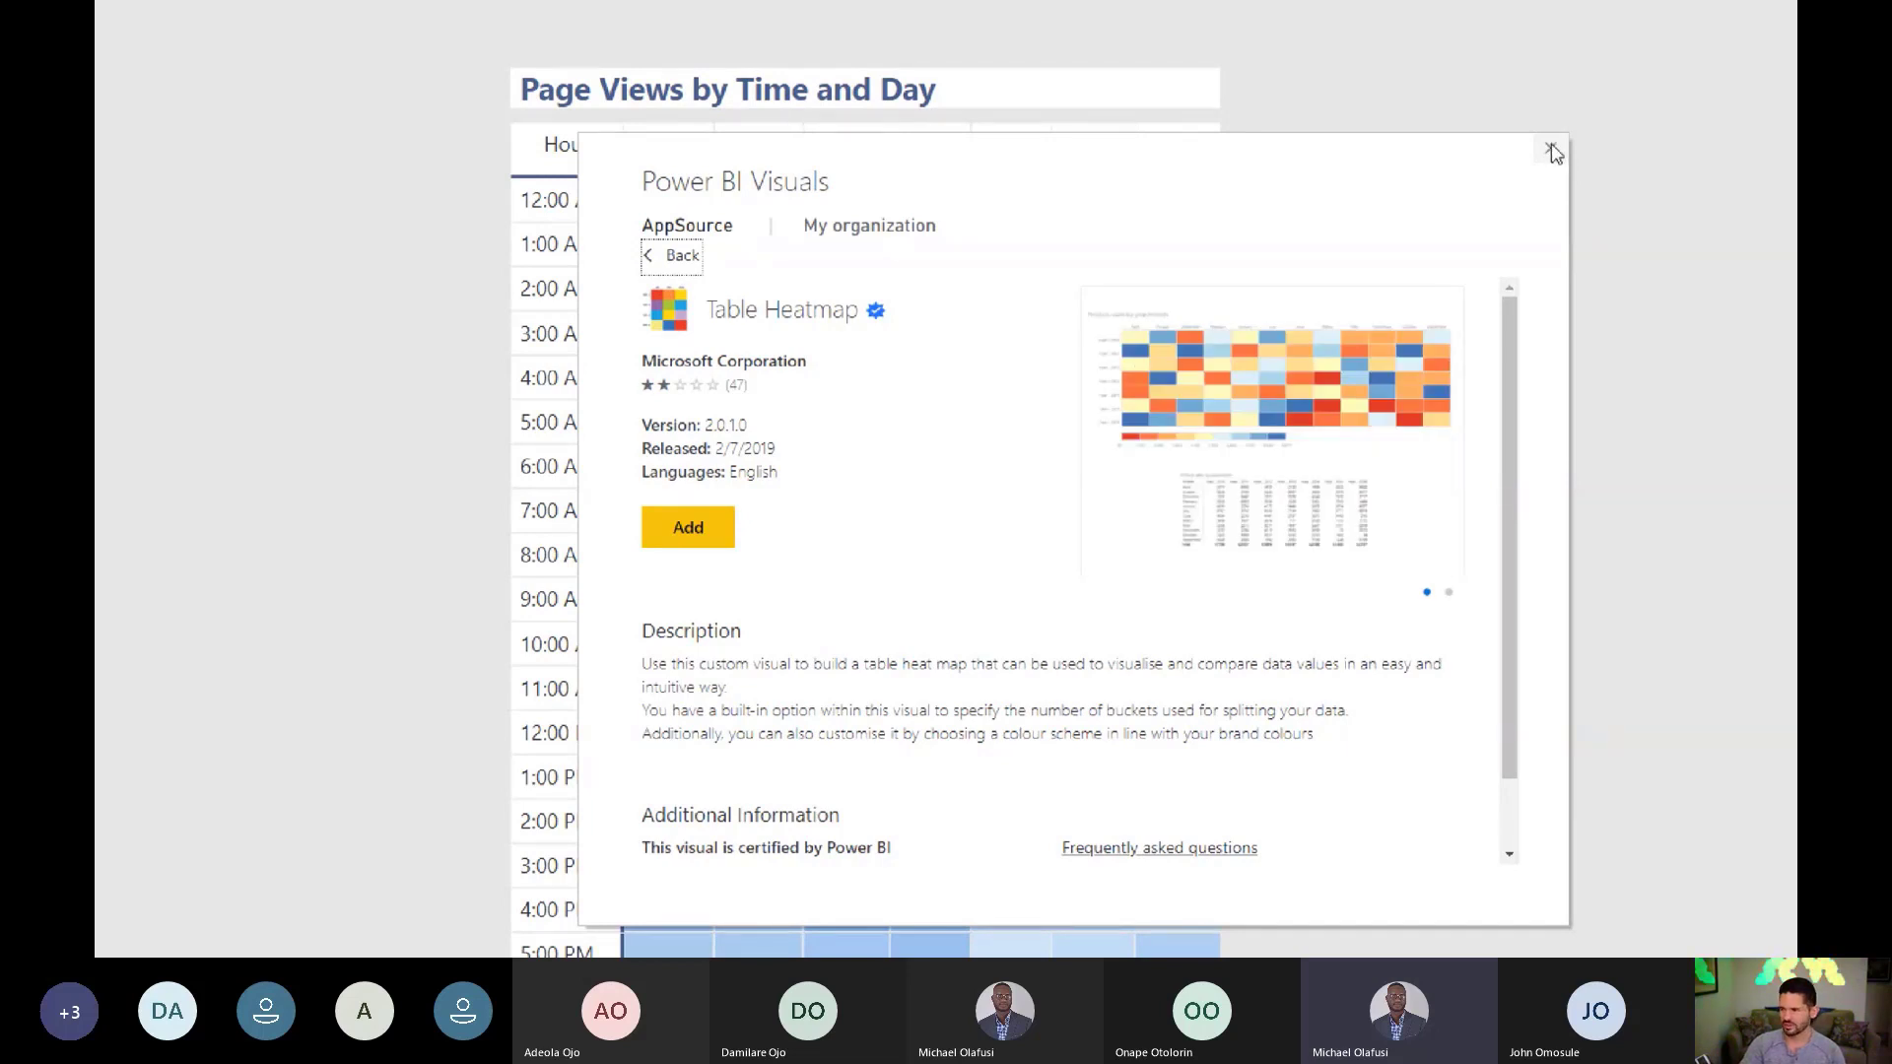
click(1552, 148)
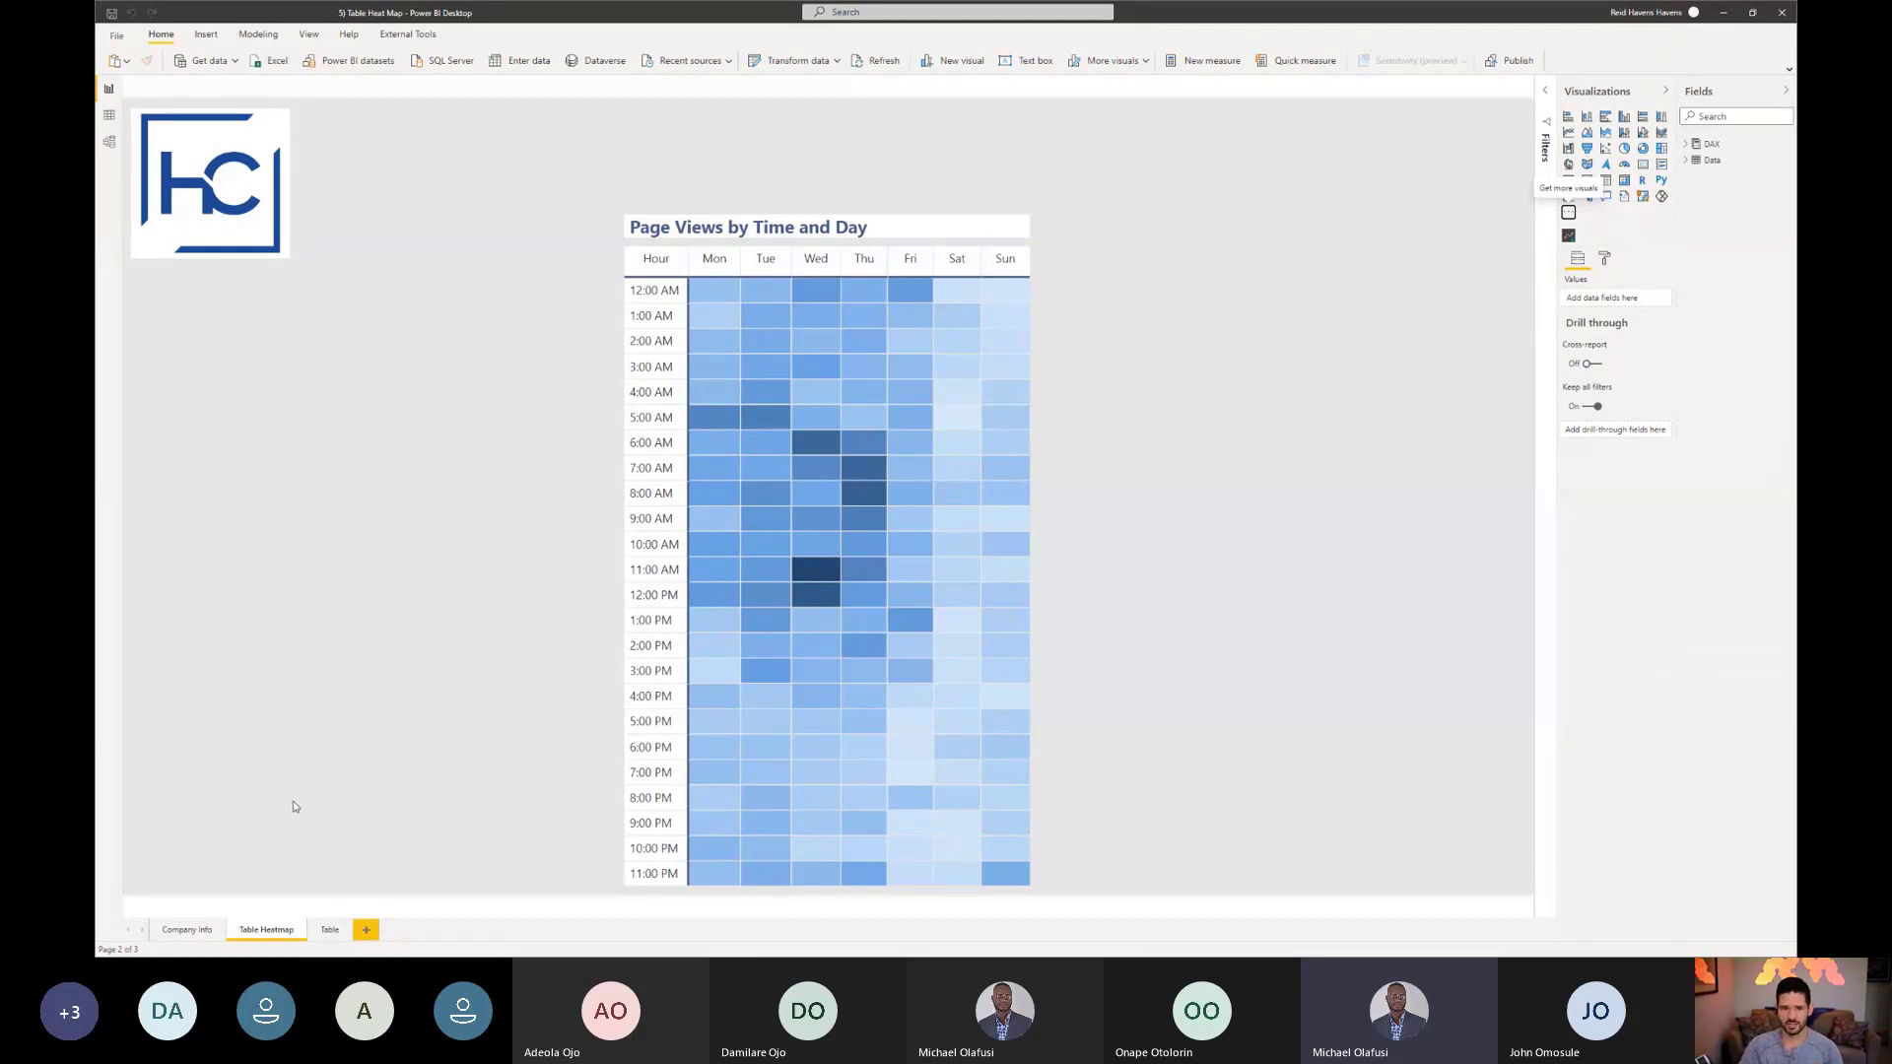
Step: On the Table page, apply a background color scale to the matrix's Page Views values, light blue for lowest and dark navy for highest
click(331, 931)
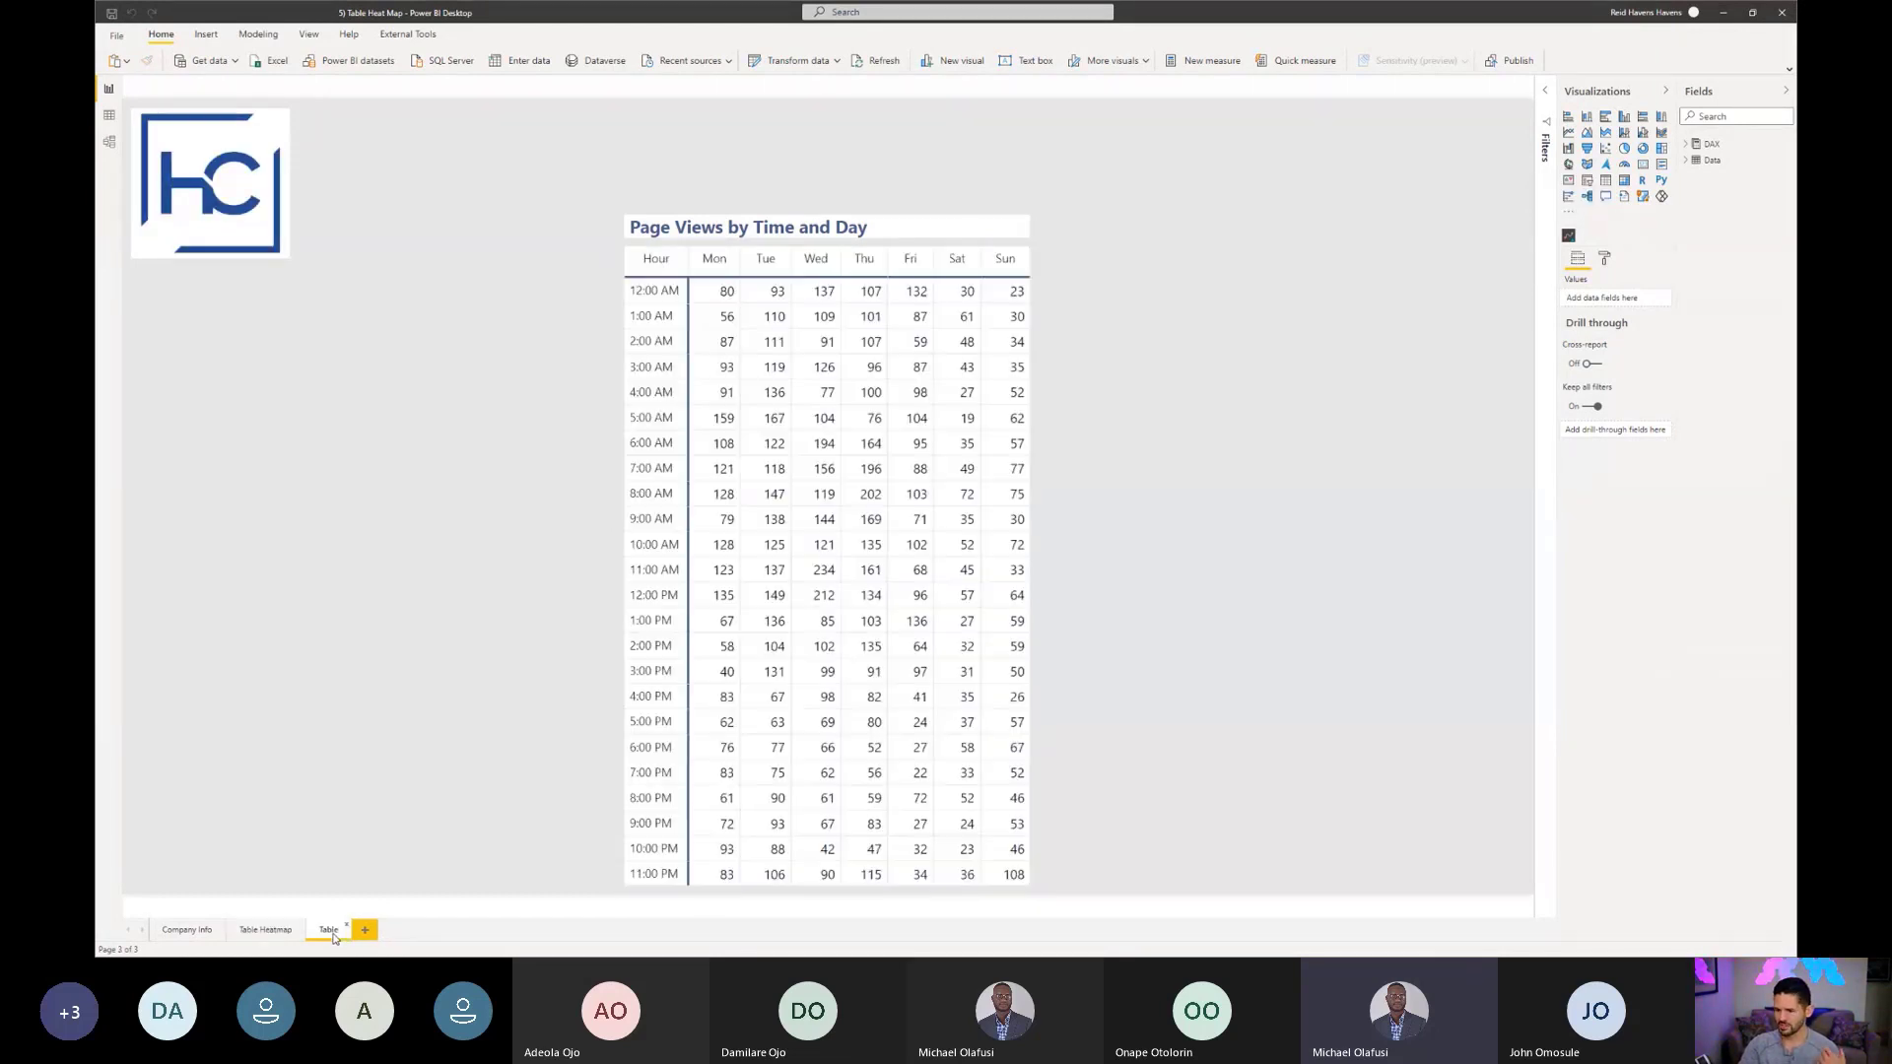
click(1034, 589)
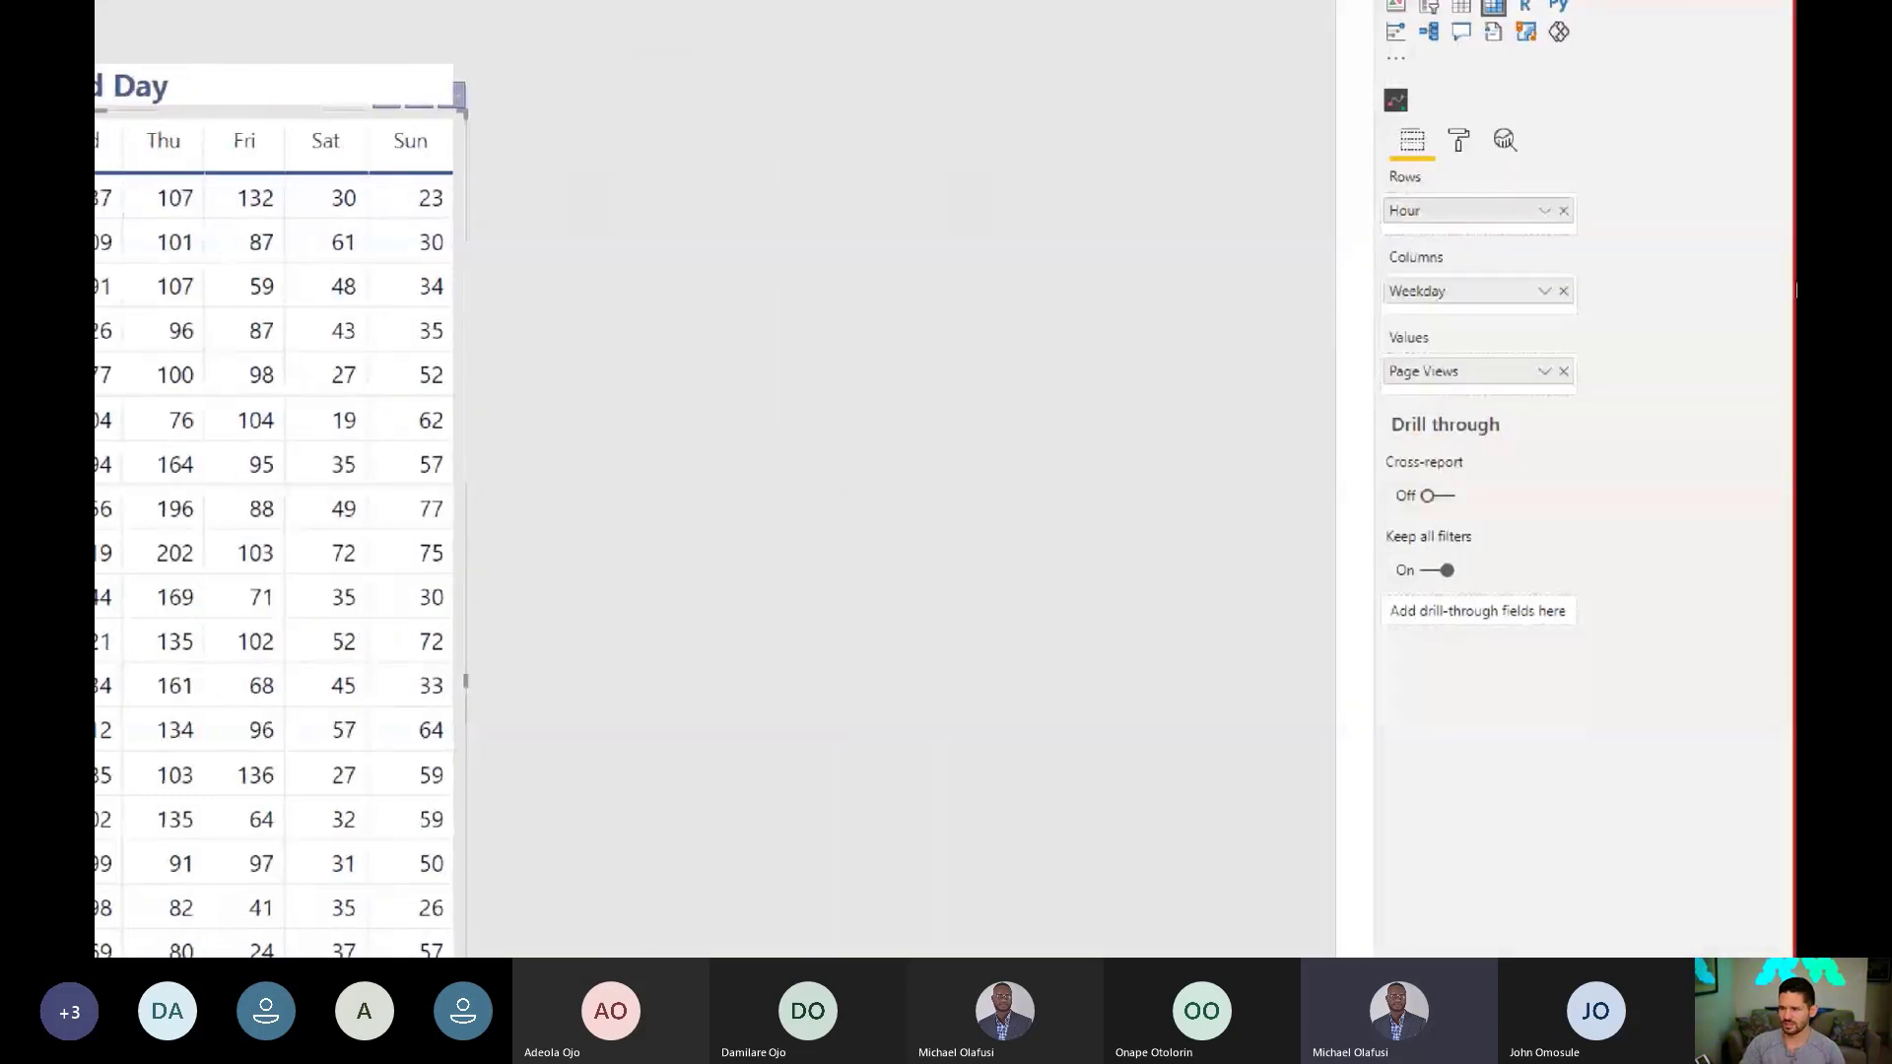
click(1544, 372)
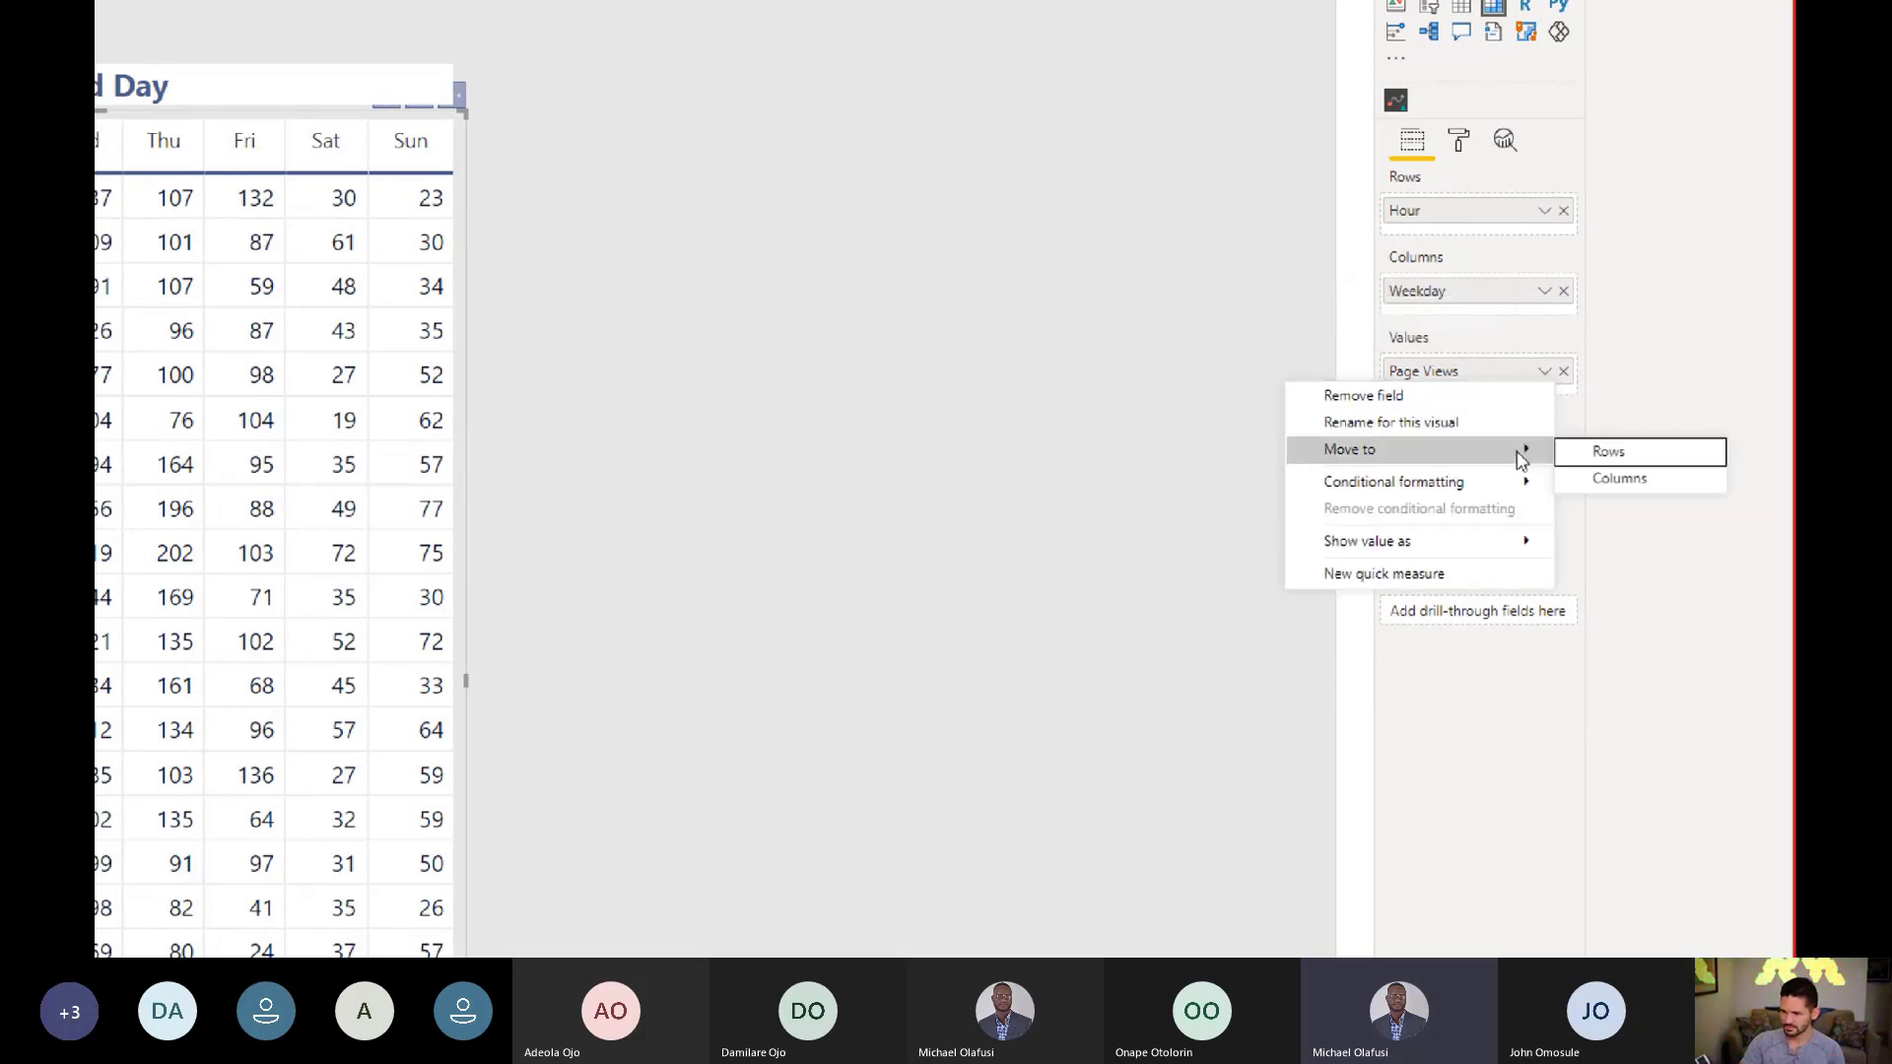
mouse_move(1523, 481)
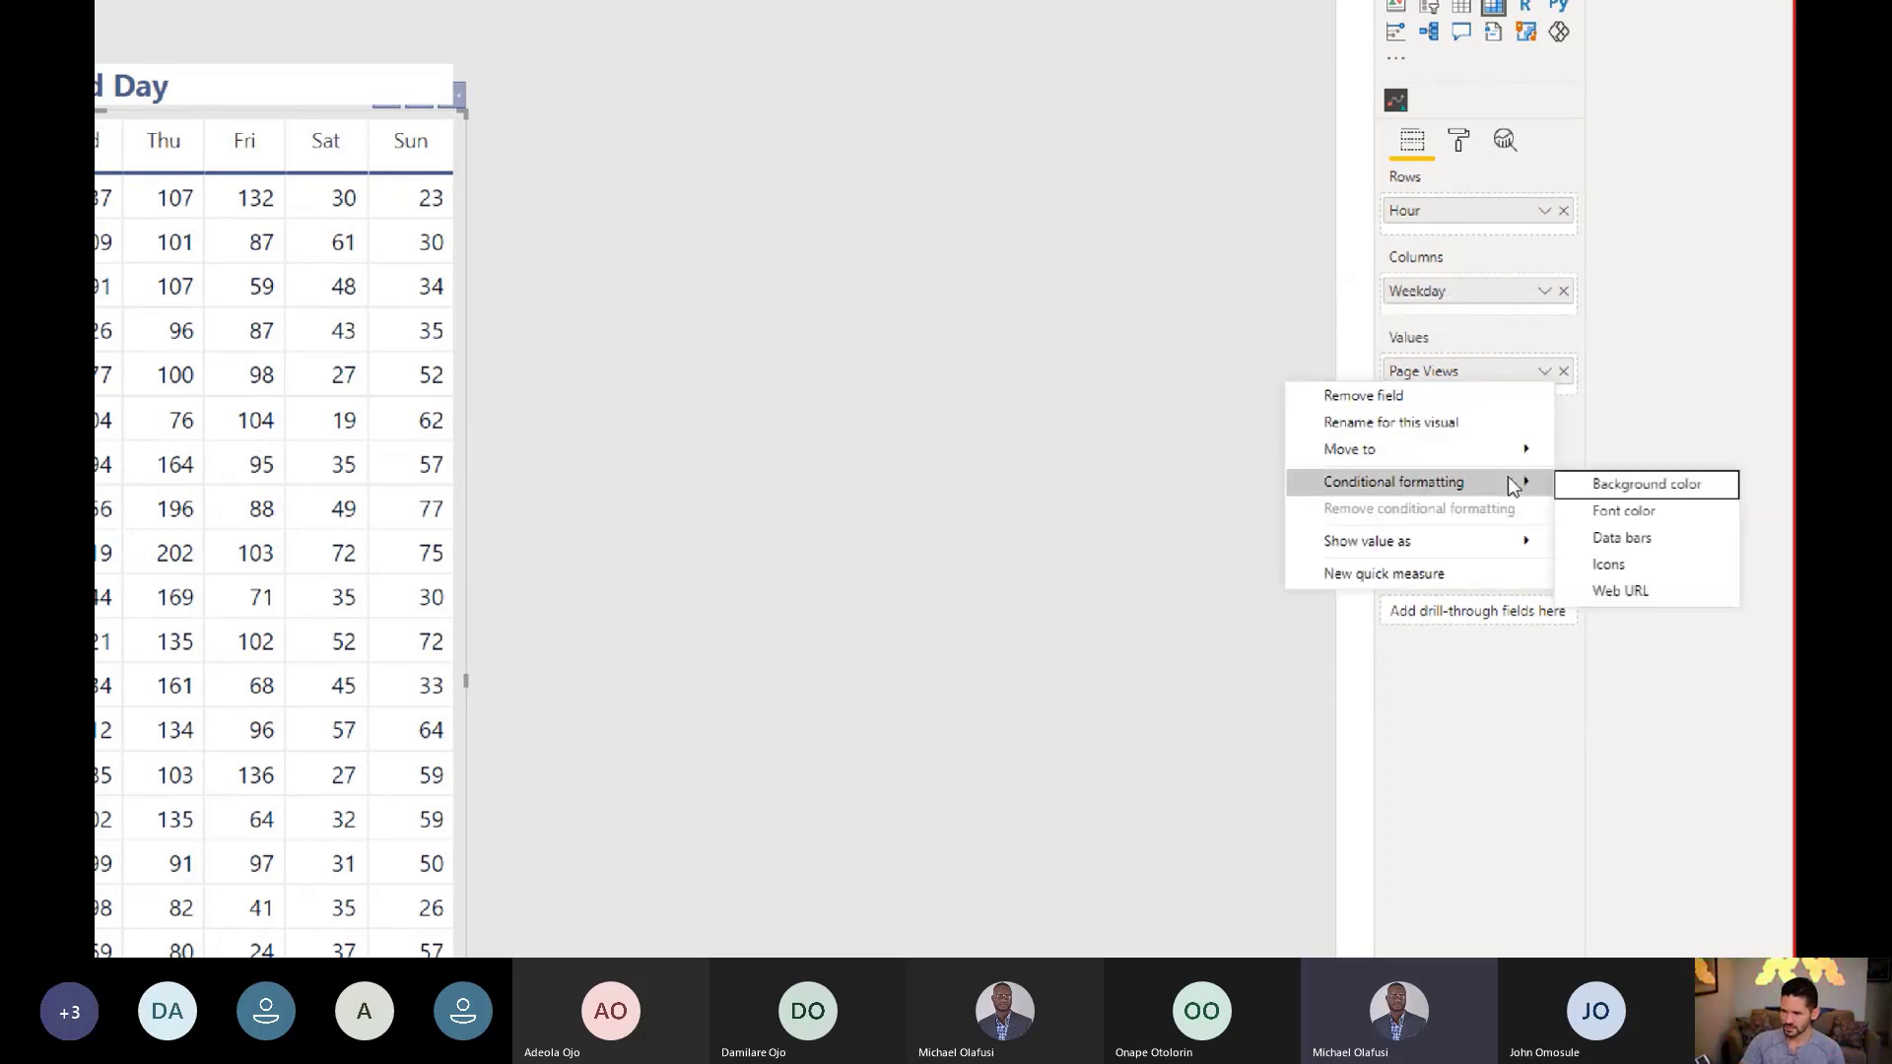
click(1623, 486)
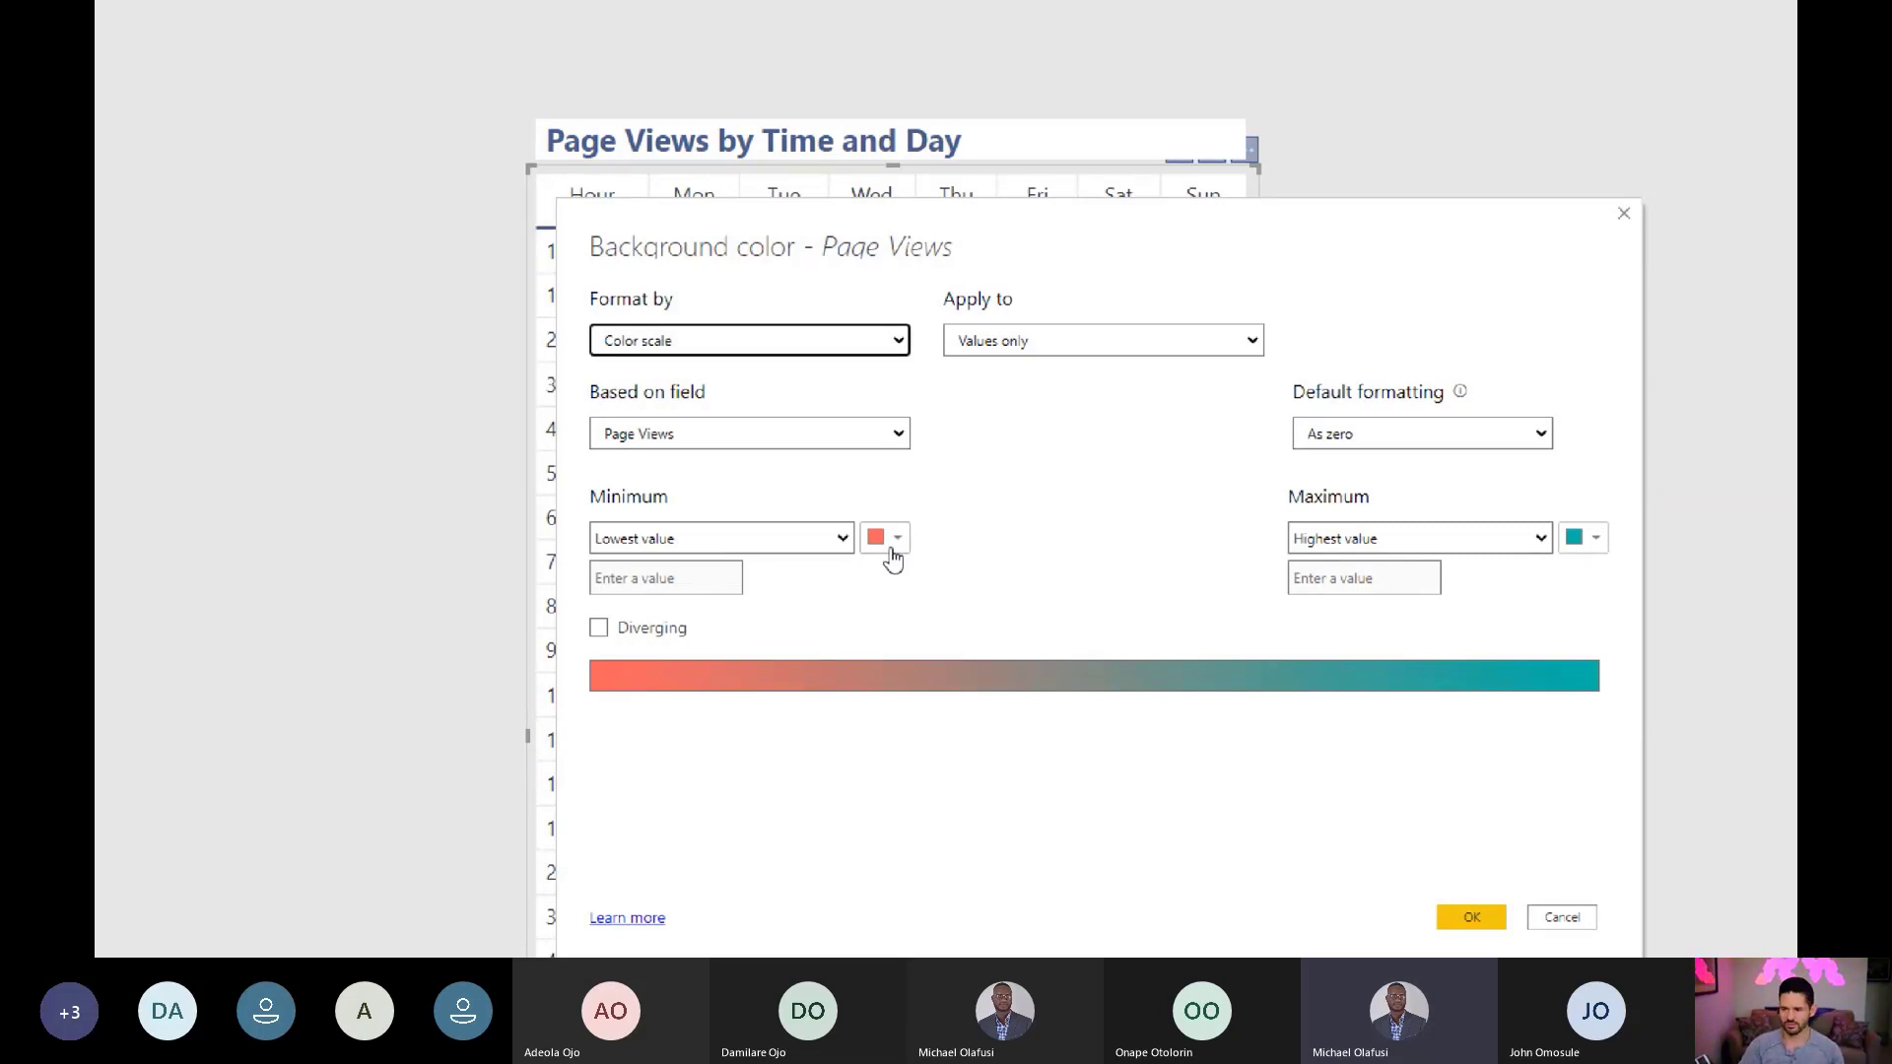
click(893, 555)
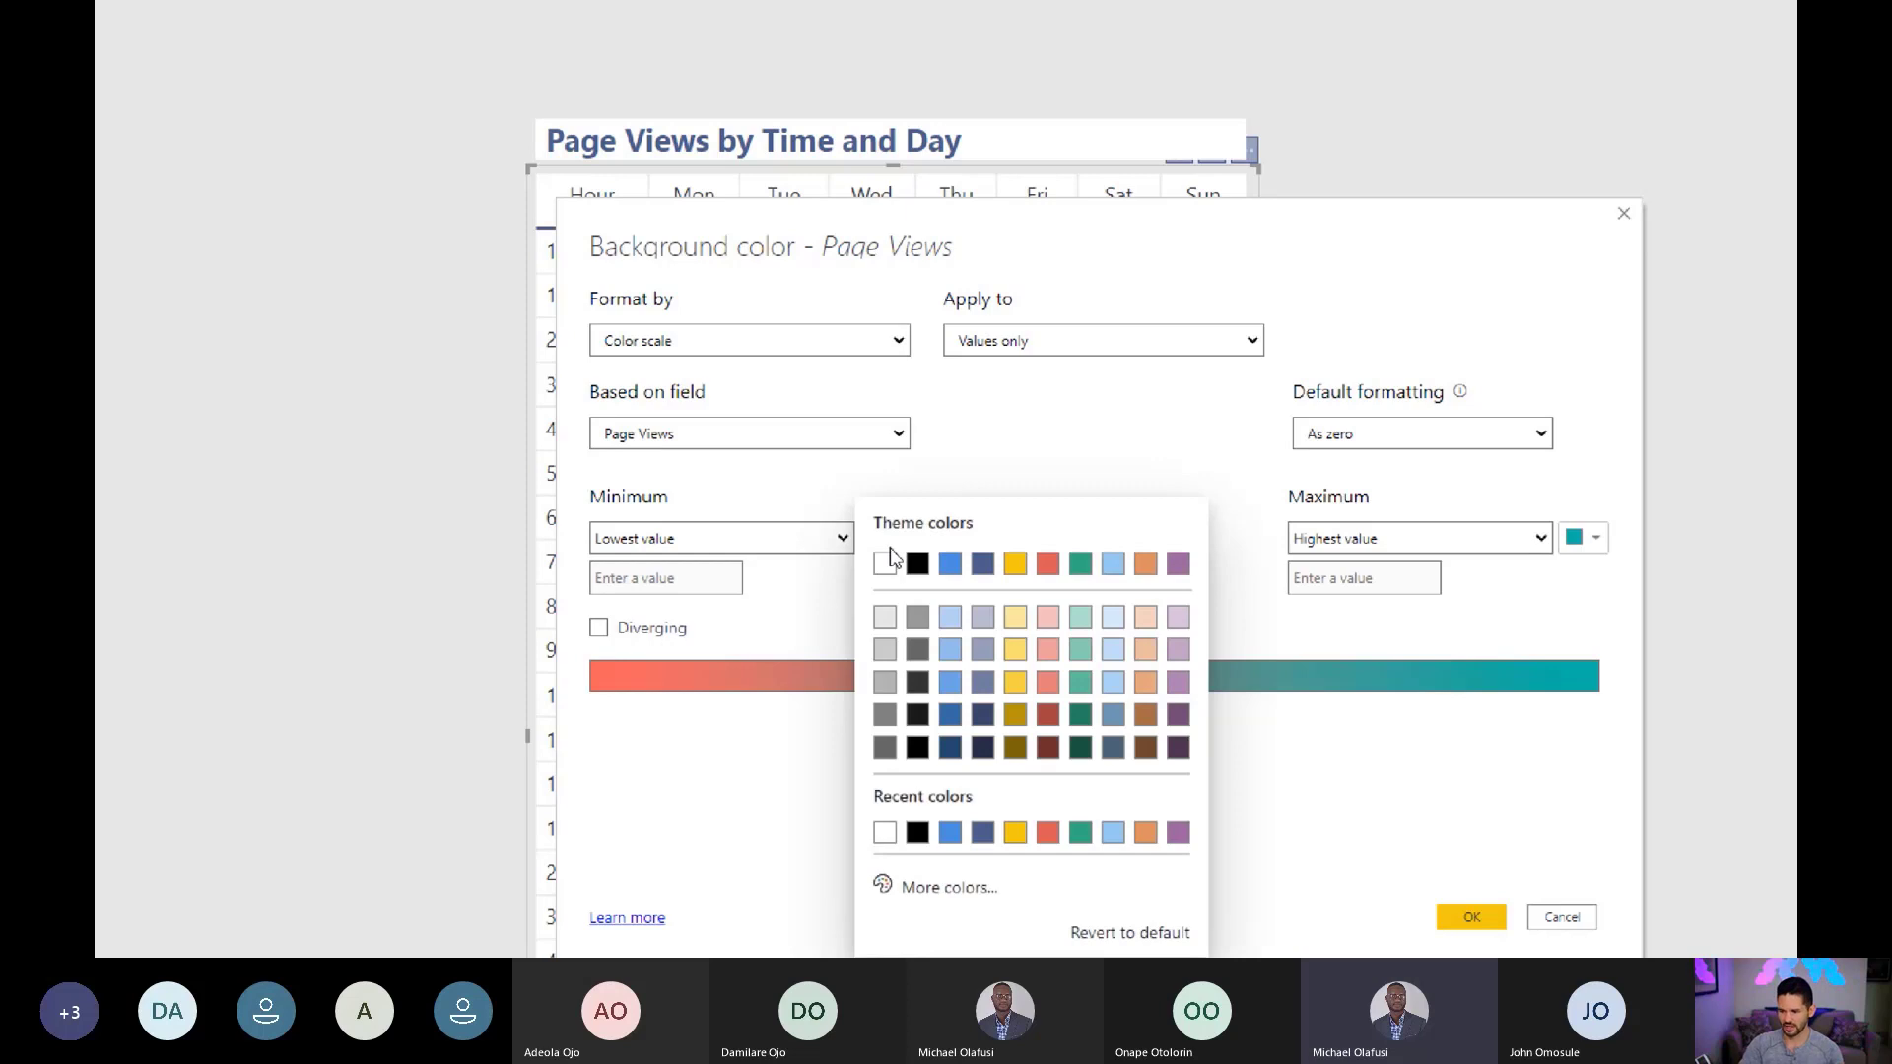
click(949, 616)
click(1573, 538)
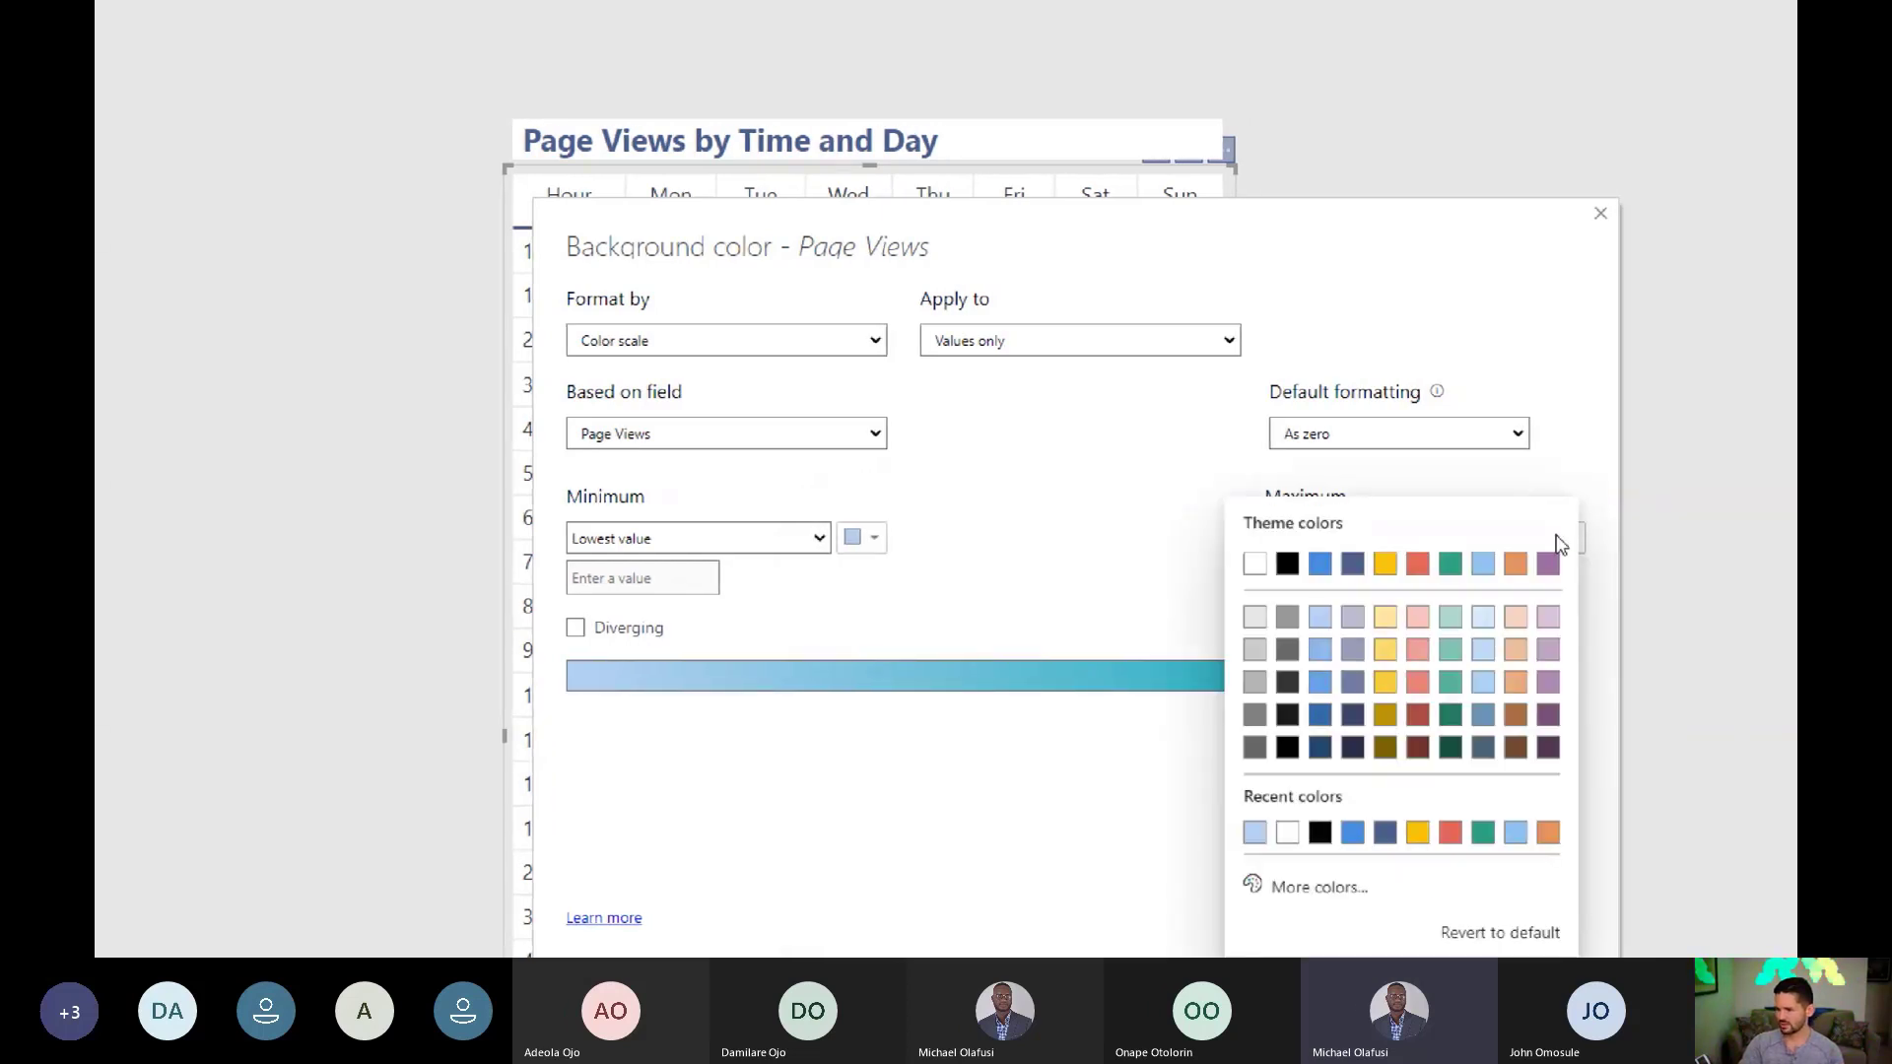
click(1353, 747)
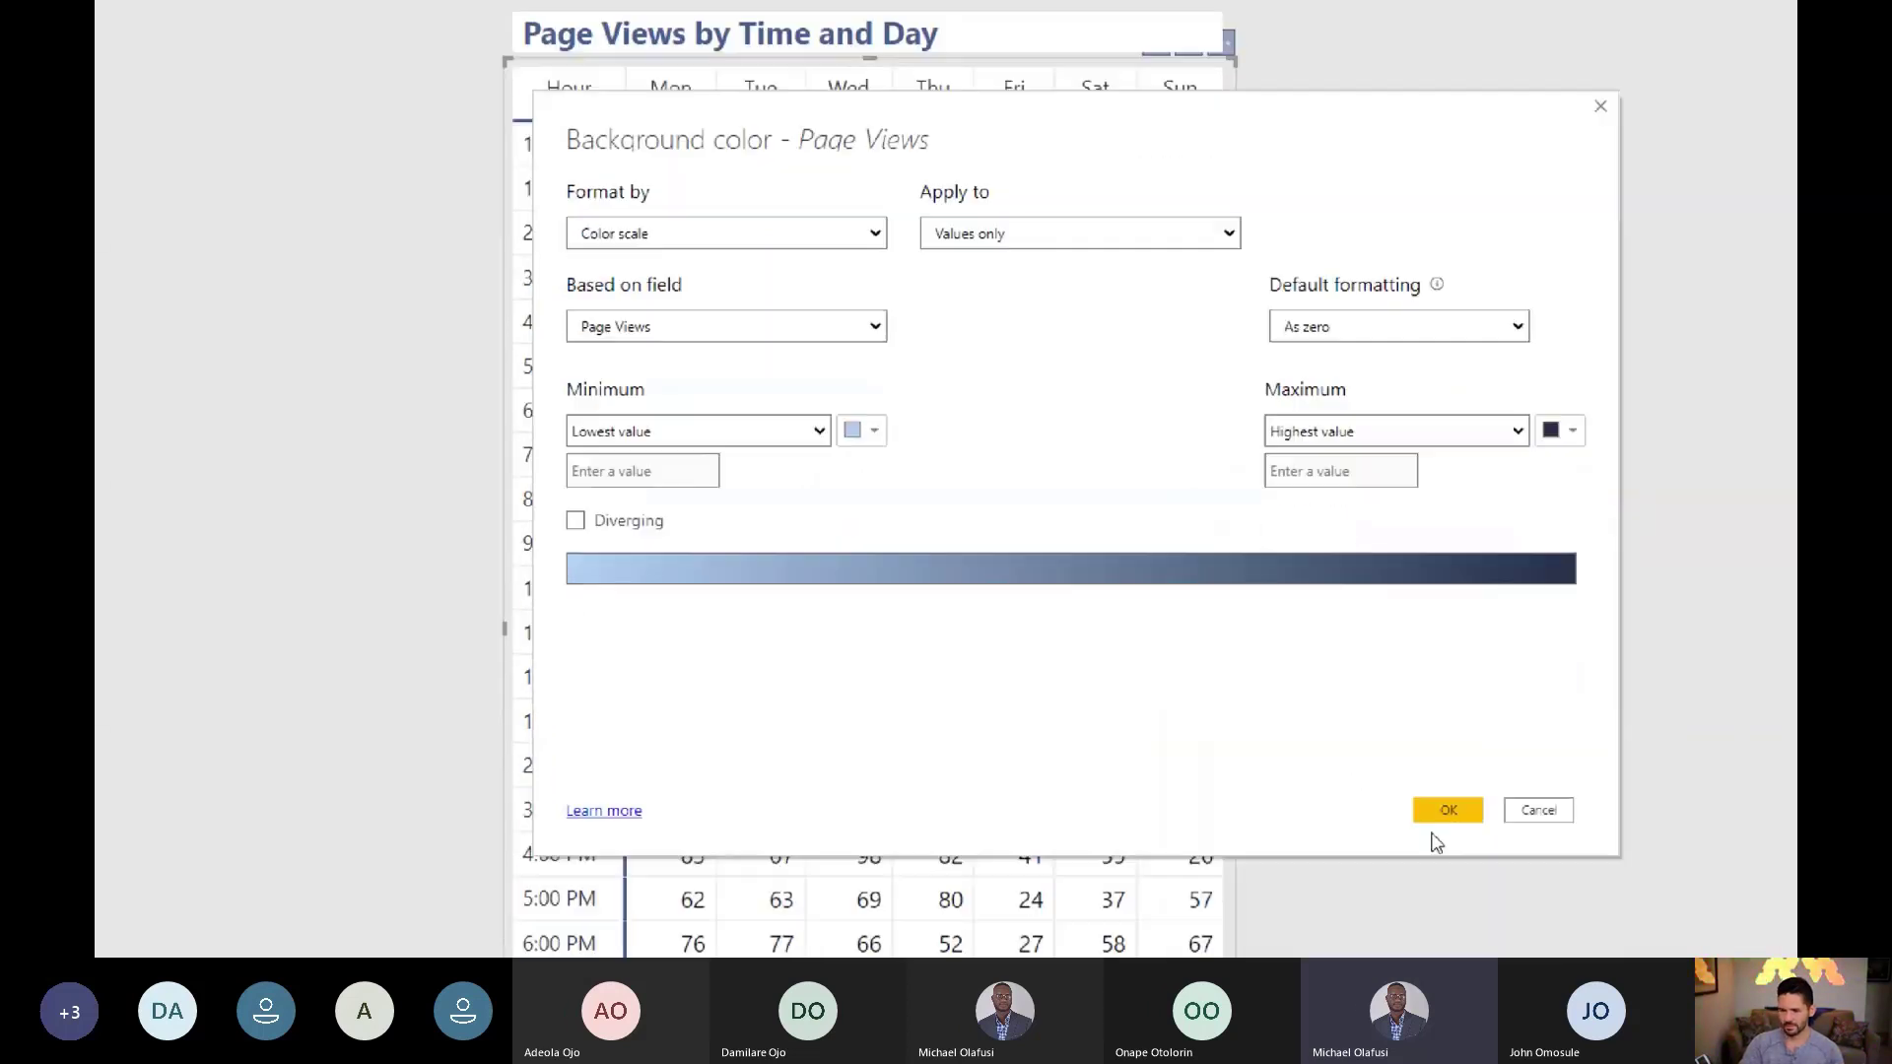
click(1448, 806)
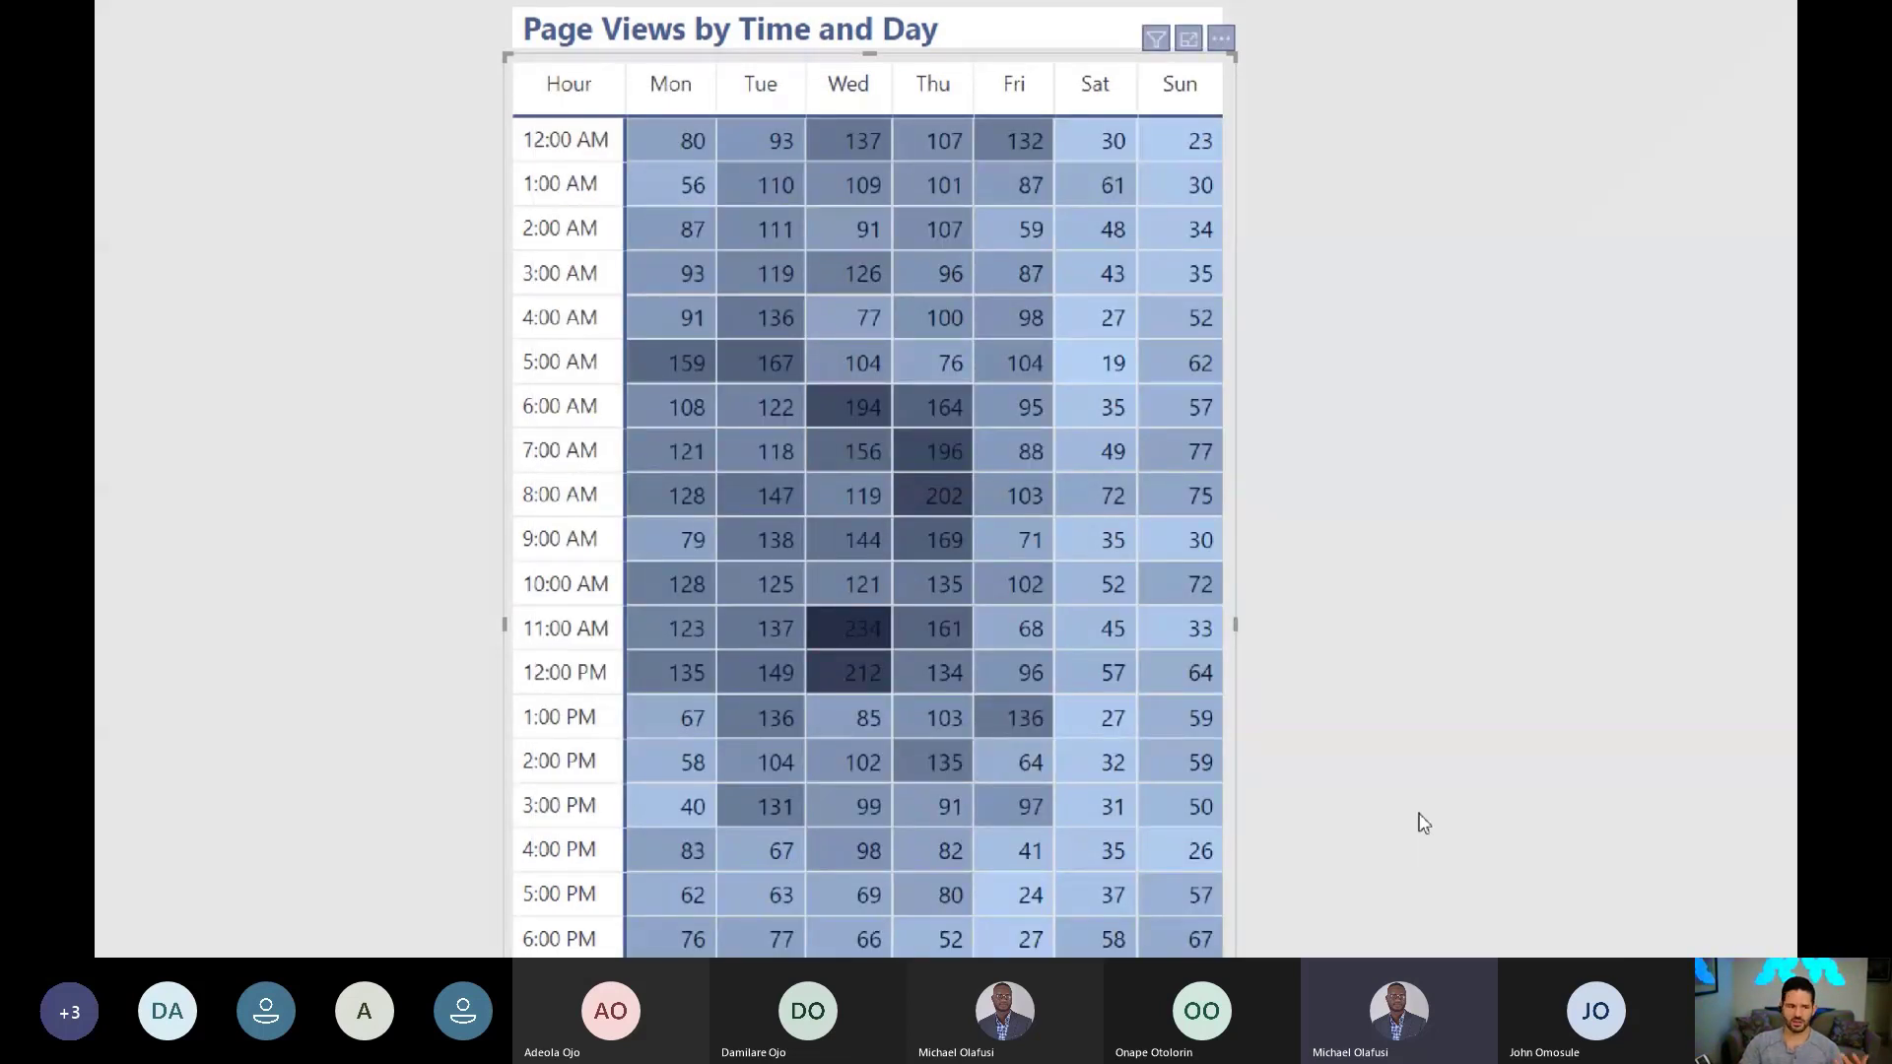
key(Escape)
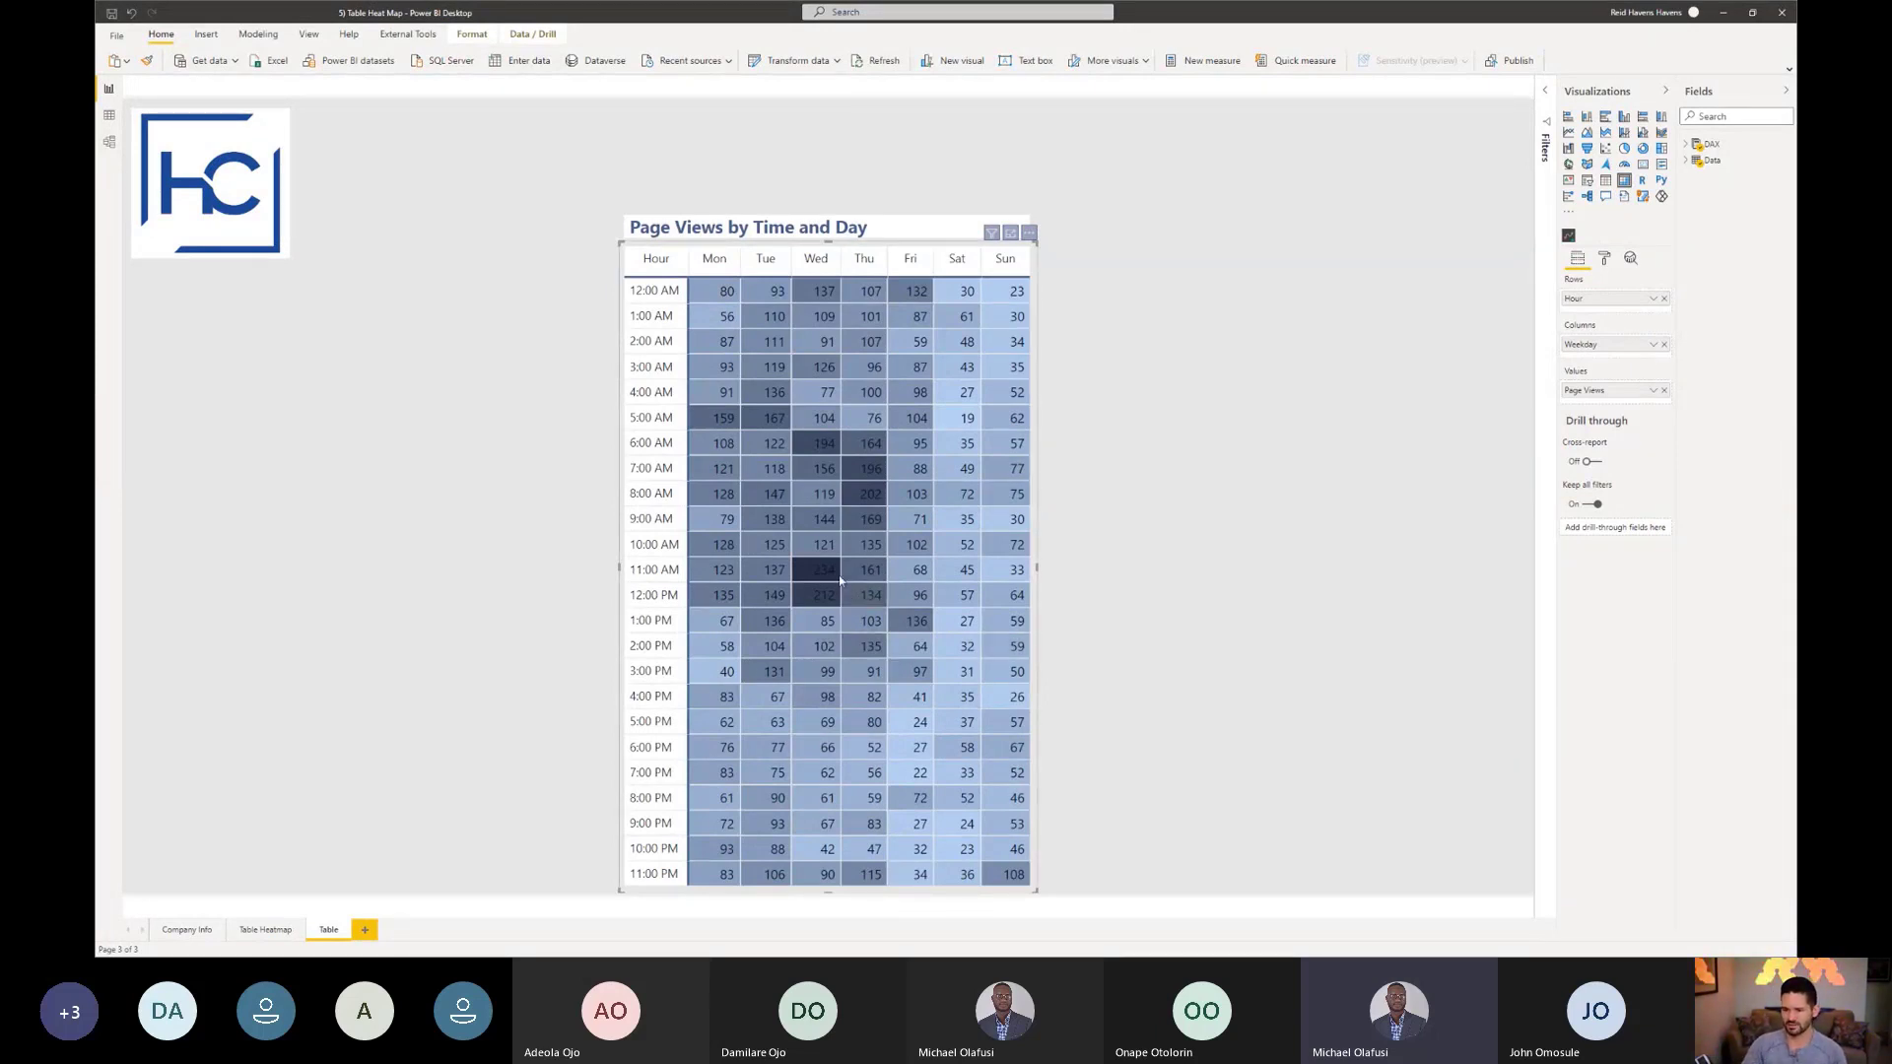
Step: Check the tooltip of the Wednesday 11:00 AM cell and review the Page Views background color settings, closing them without changes
mouse_move(839, 581)
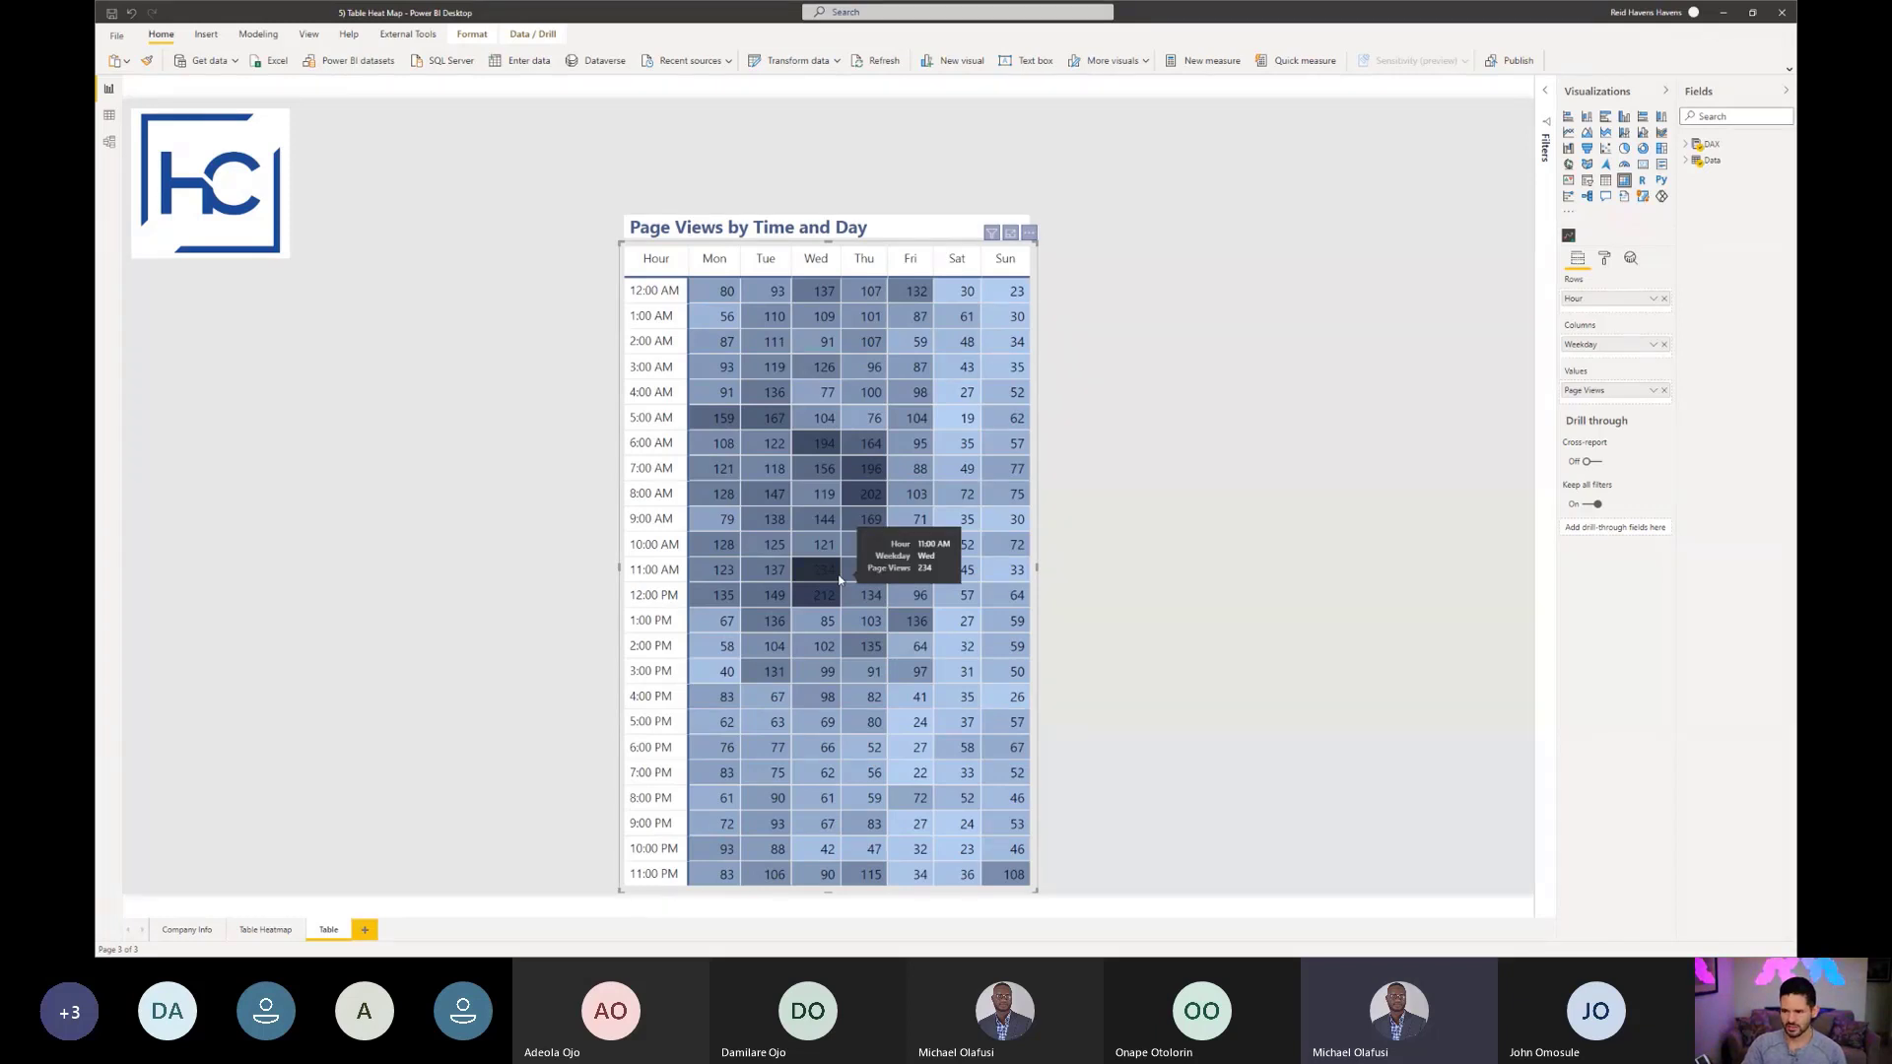
click(1654, 390)
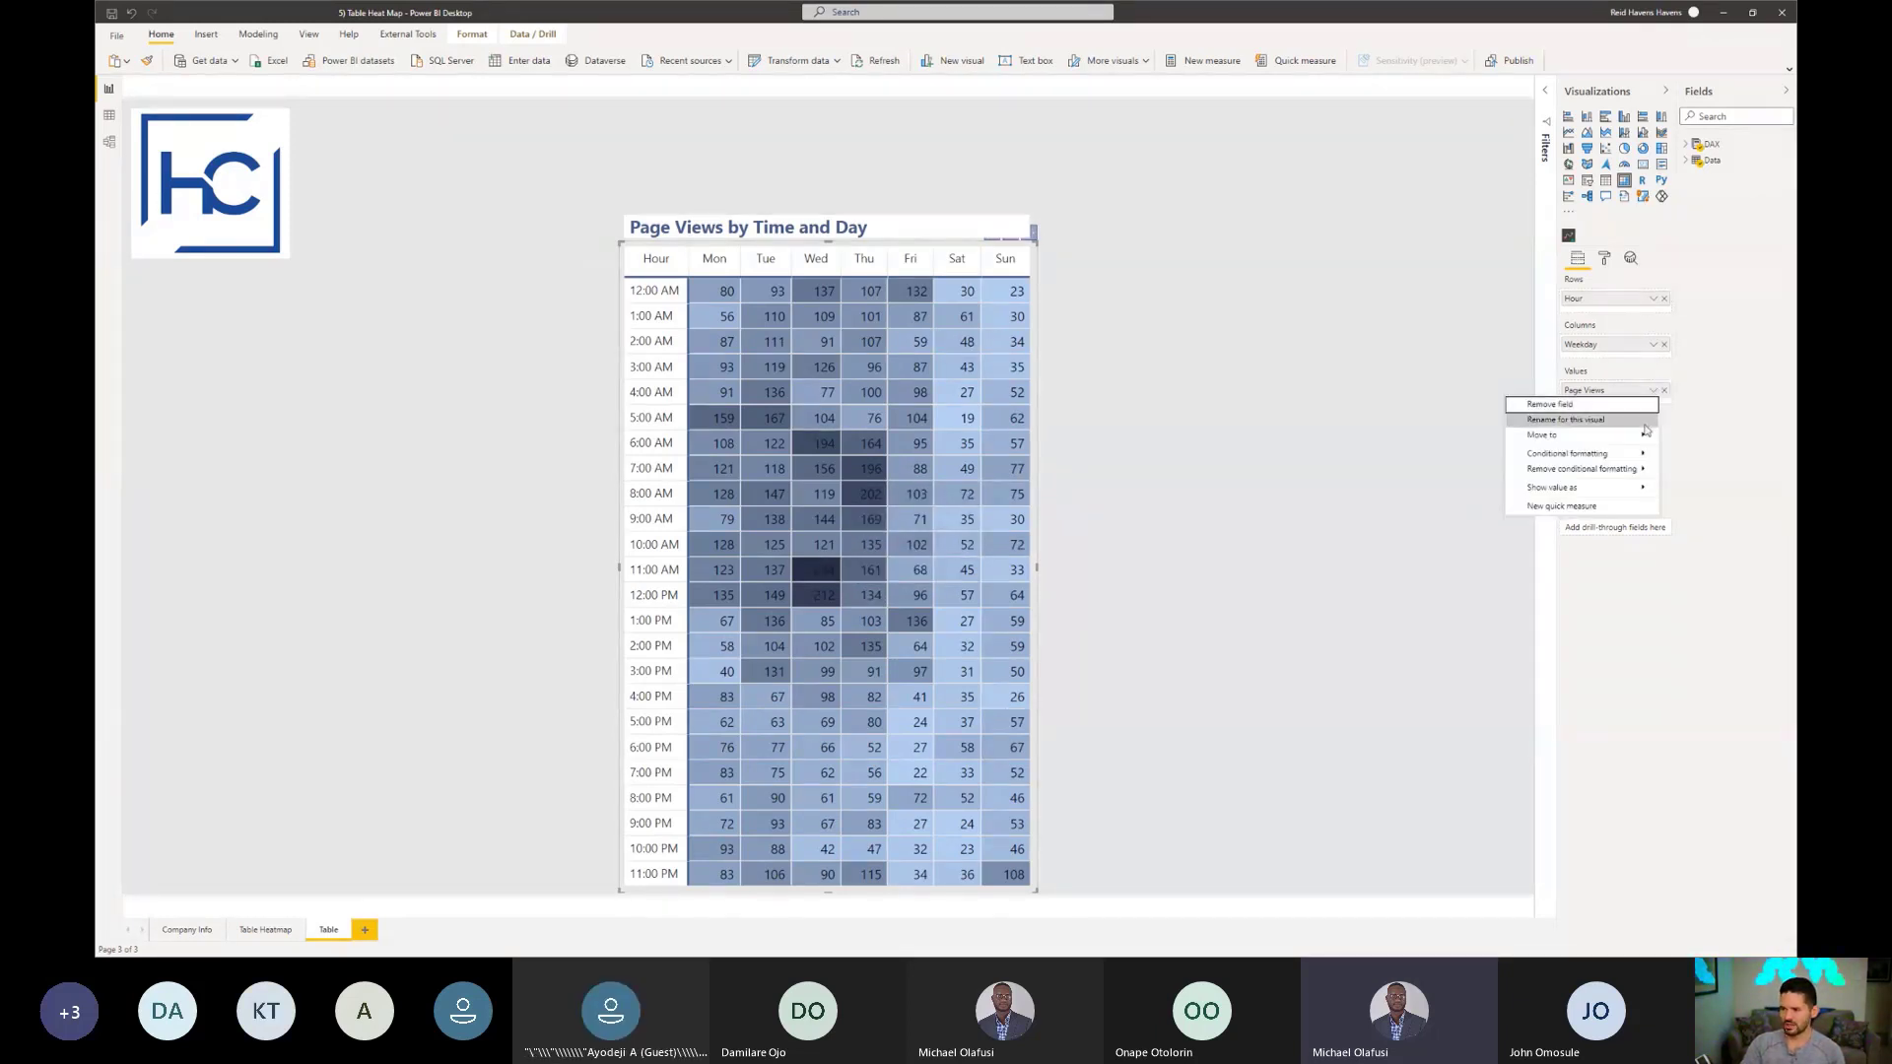
mouse_move(1587, 454)
click(1697, 454)
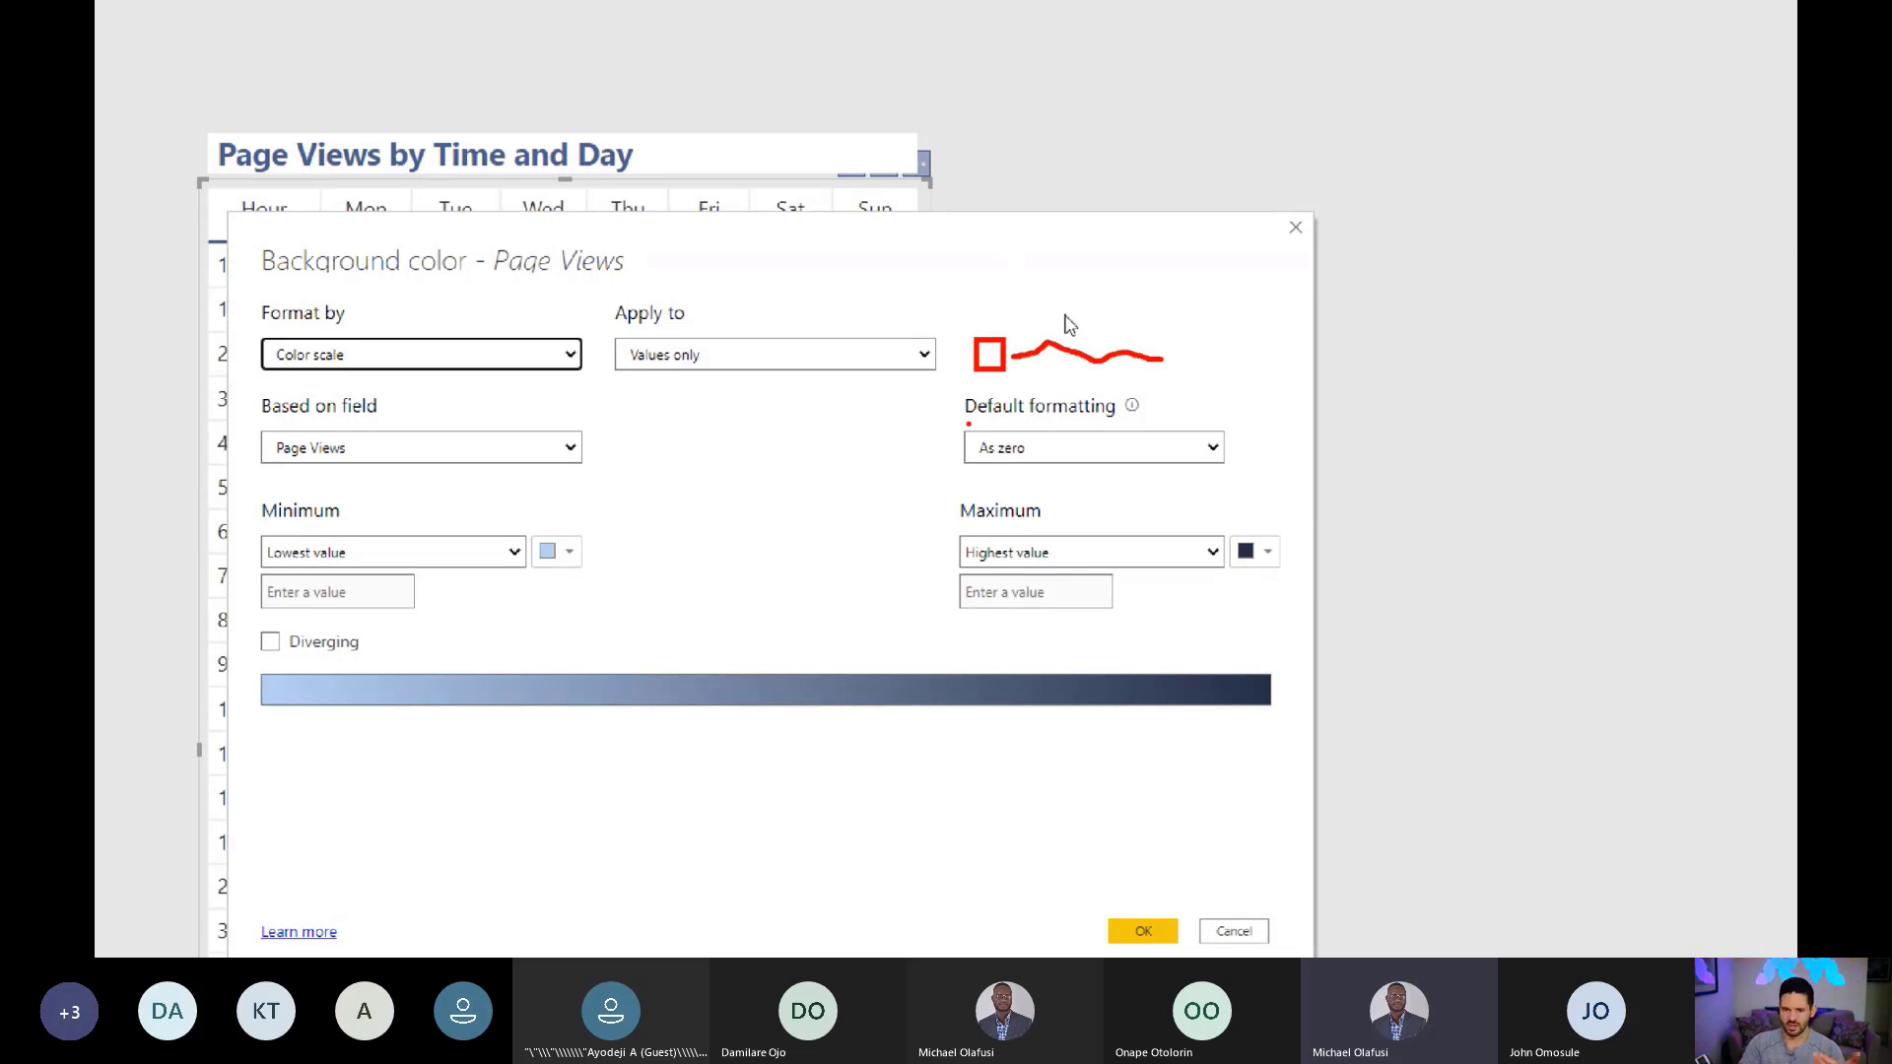
key(Escape)
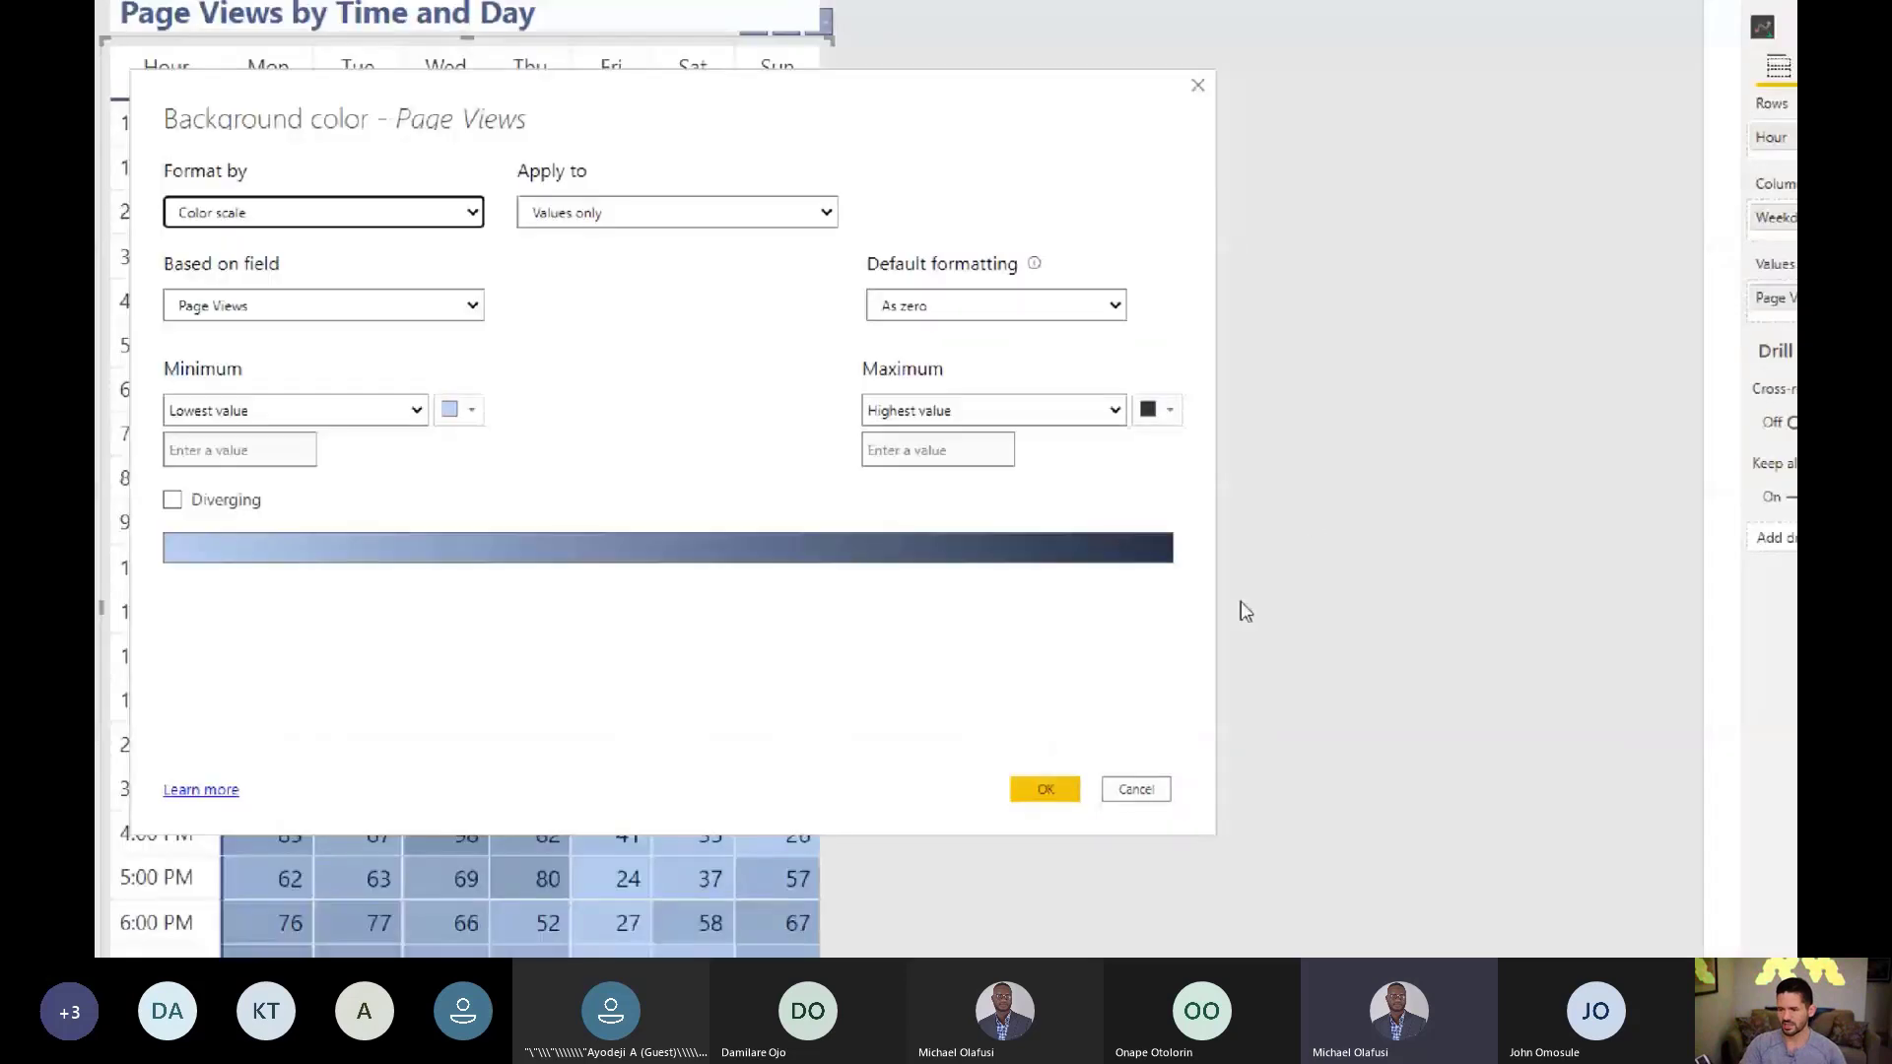
click(1210, 671)
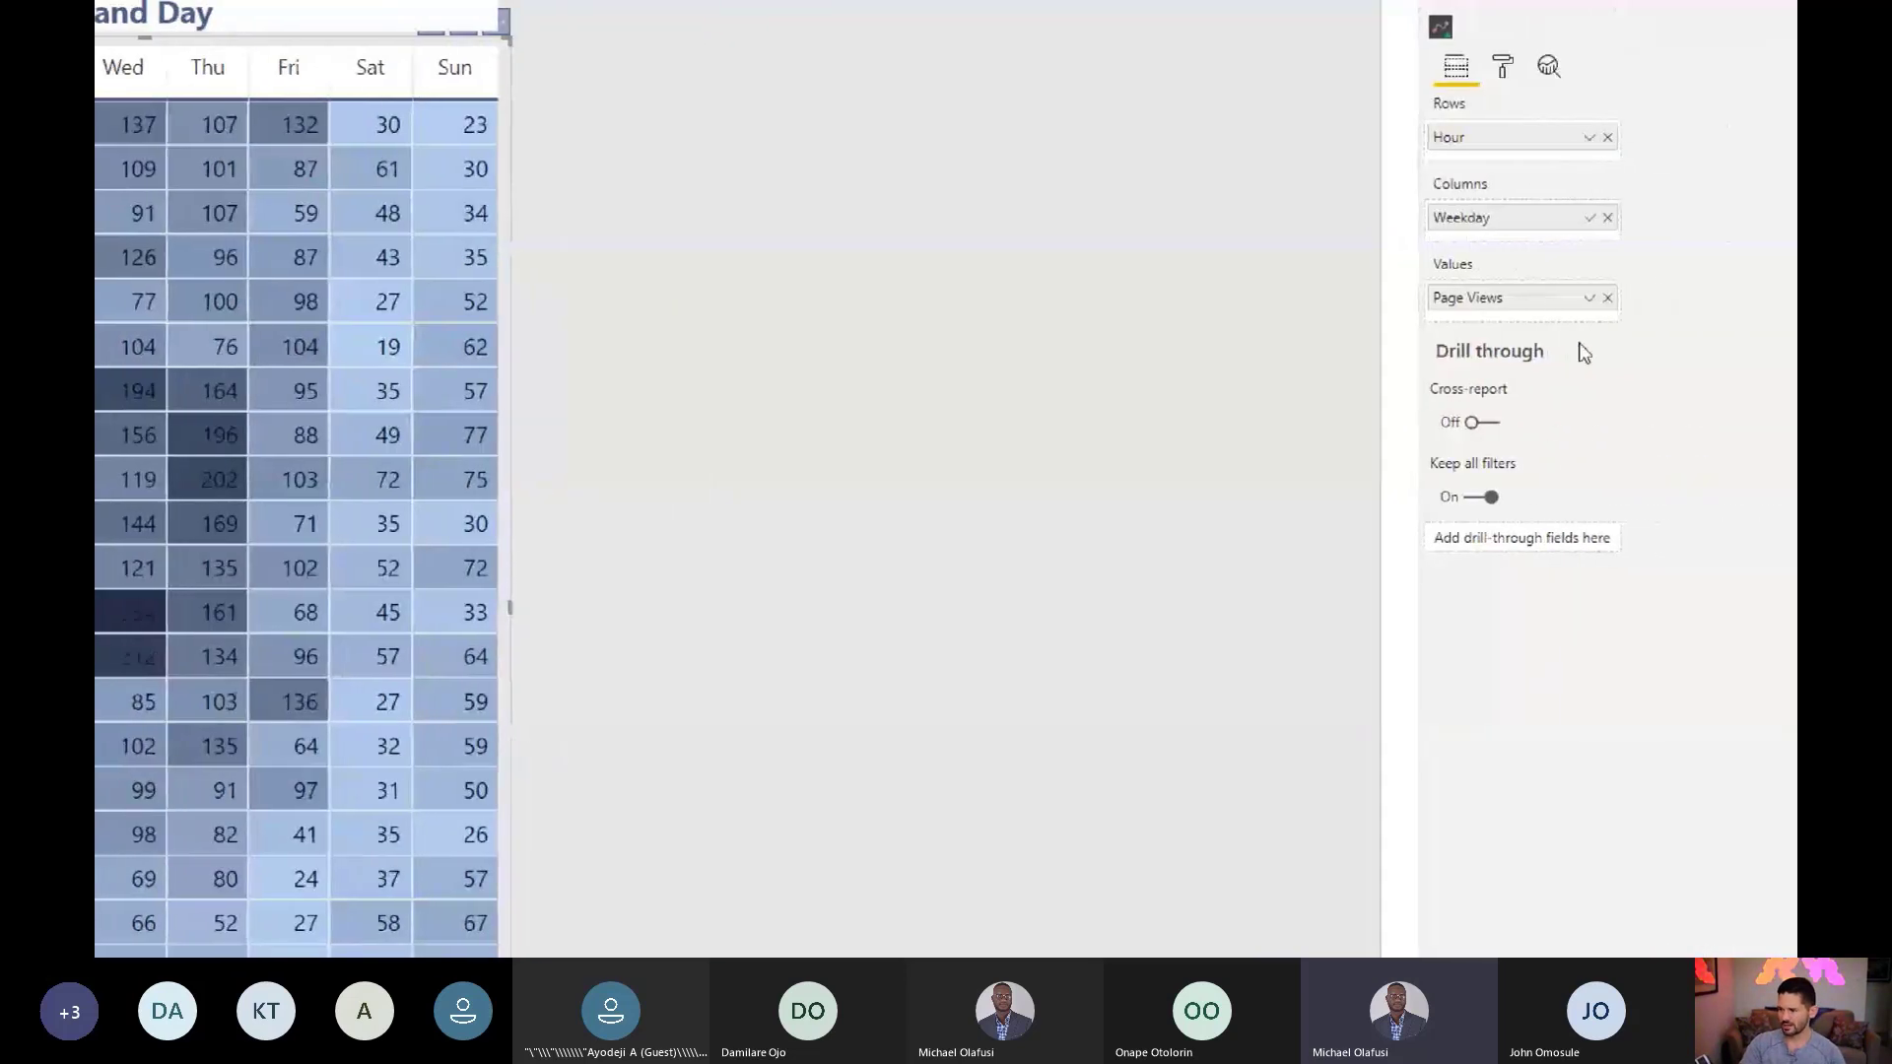
Step: Apply a matching font color scale to Page Views, light blue for the lowest value and dark navy for the highest, hiding the numbers
click(1574, 298)
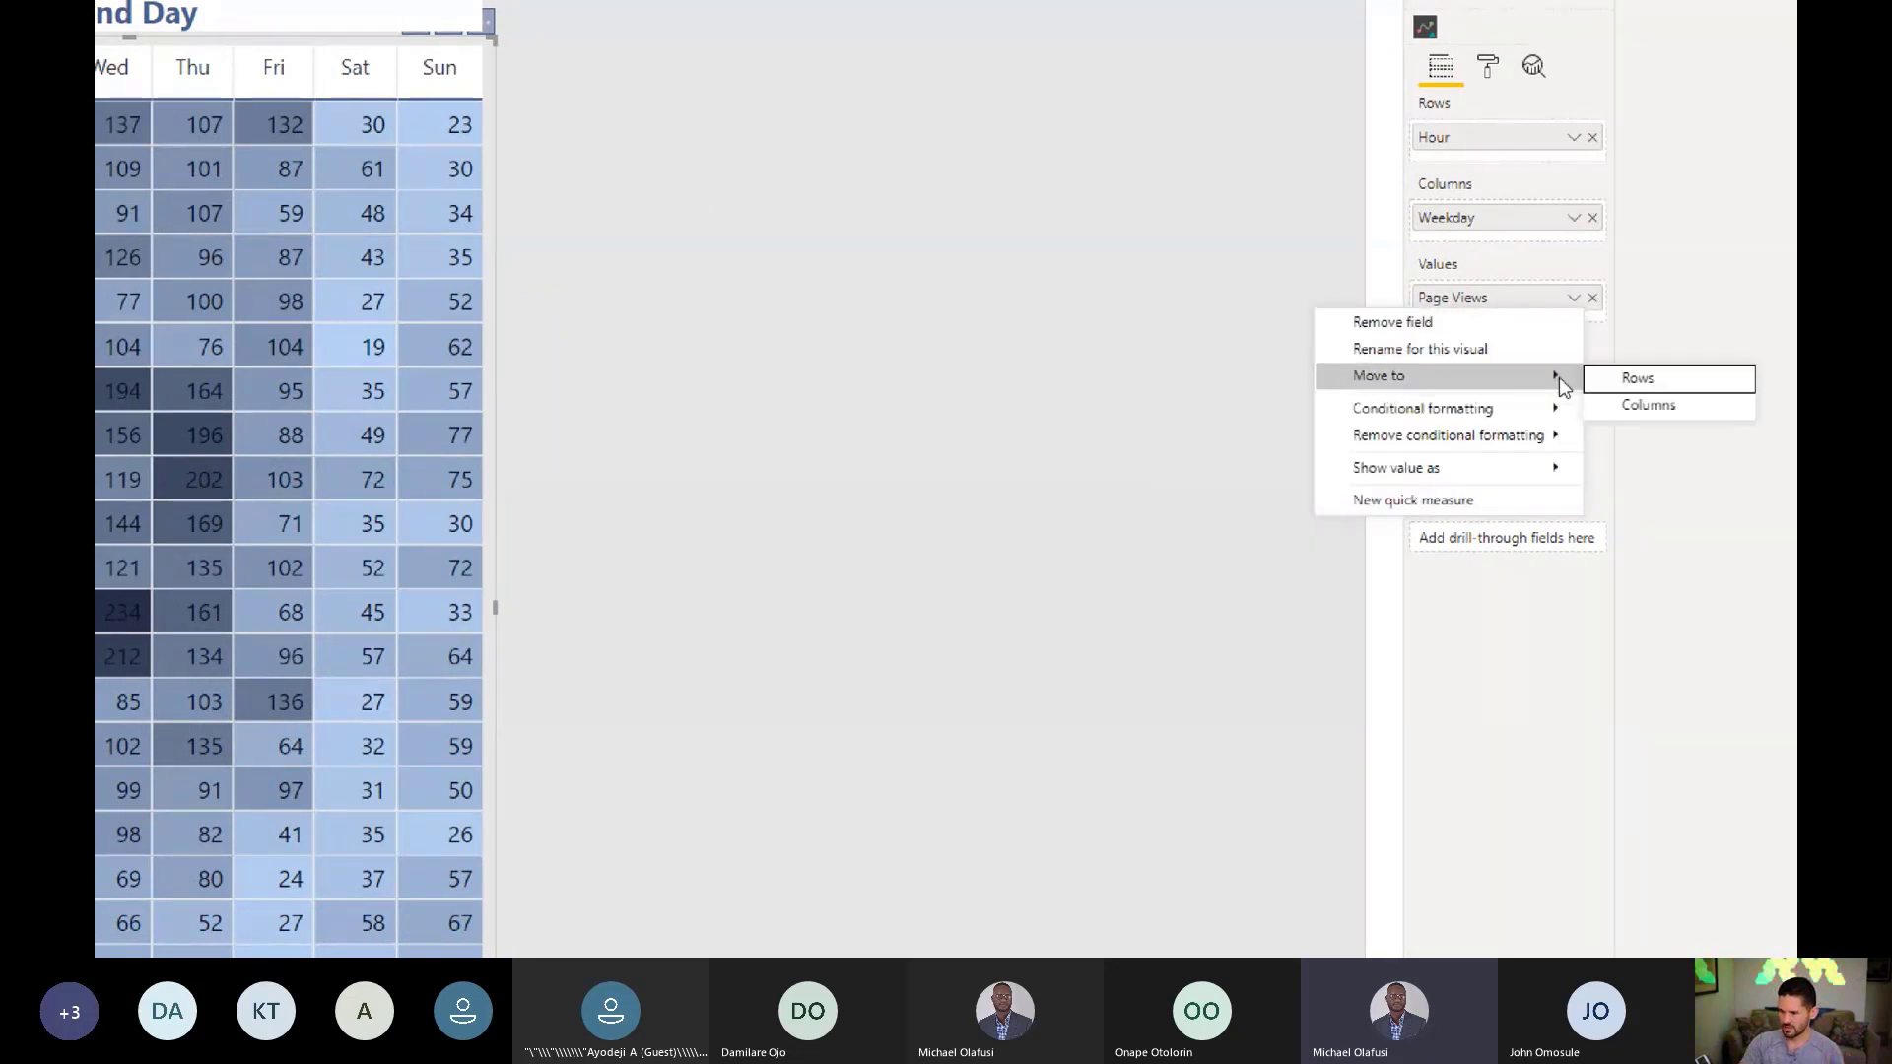
mouse_move(1554, 414)
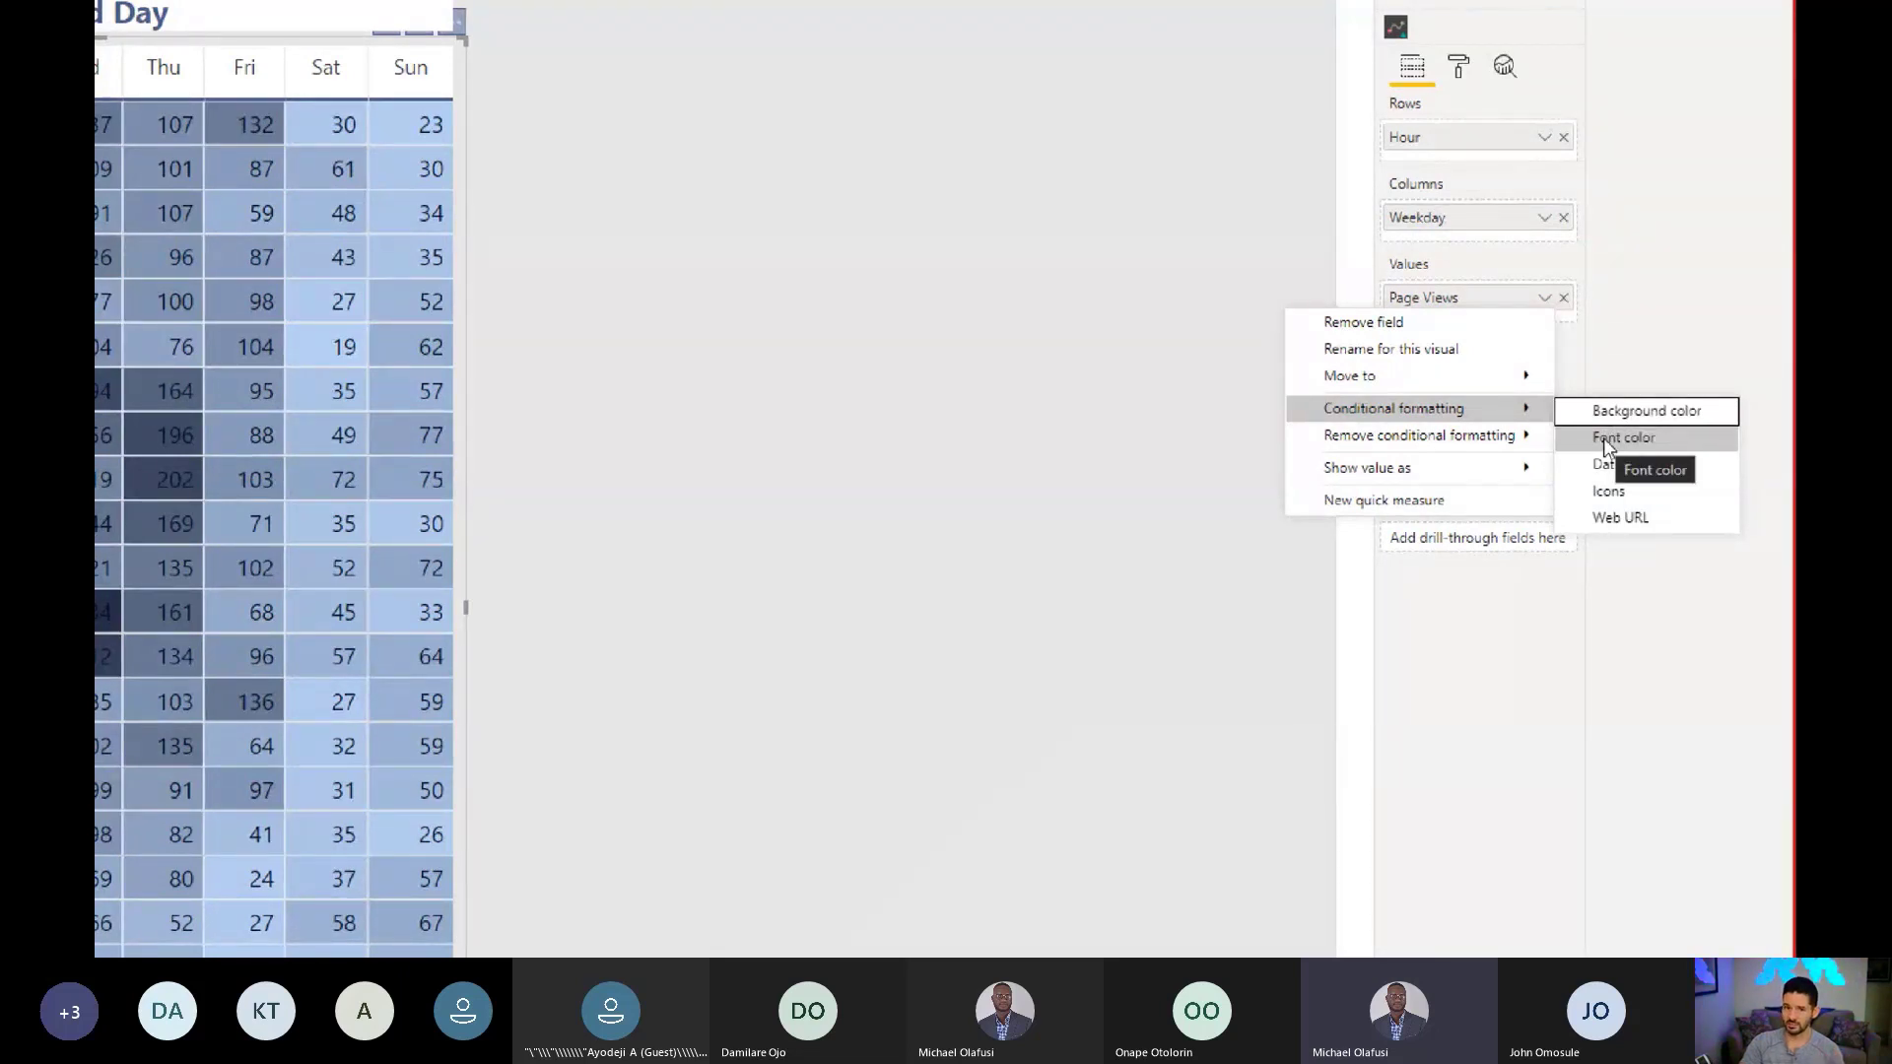
click(1604, 437)
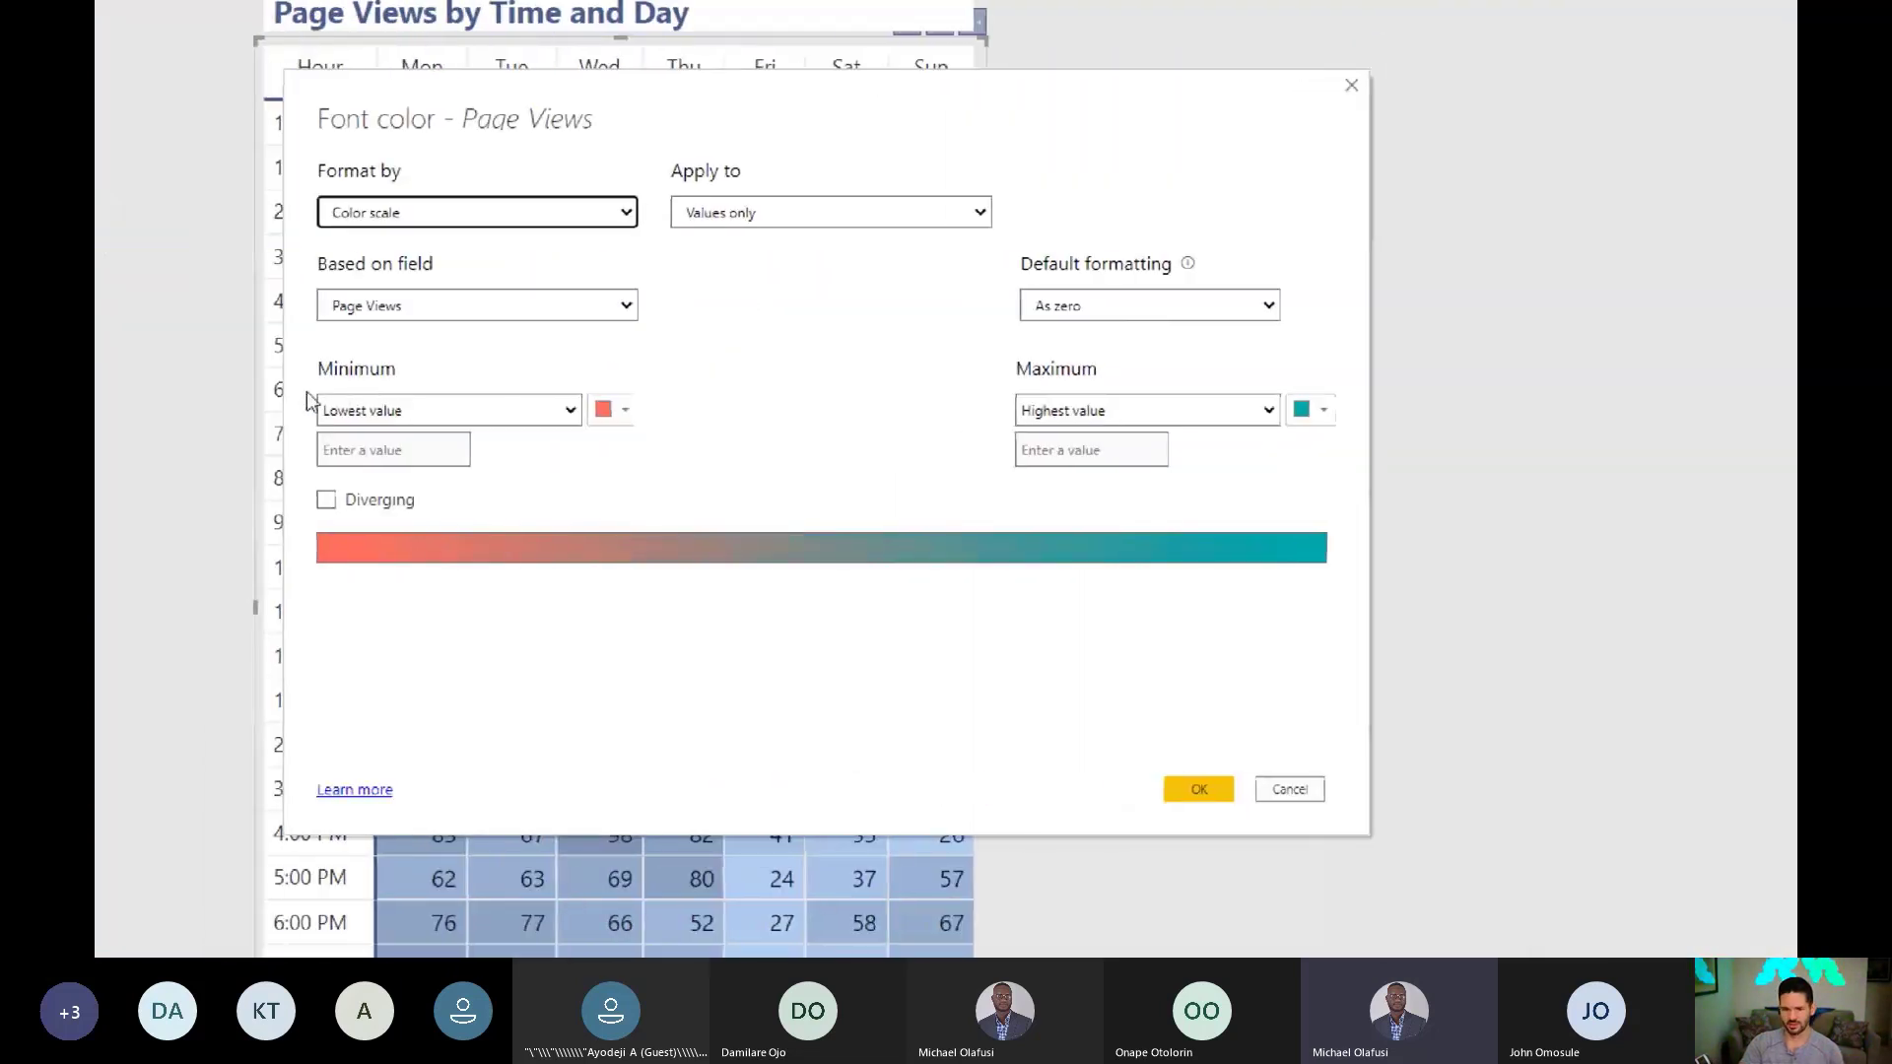
click(623, 410)
click(678, 490)
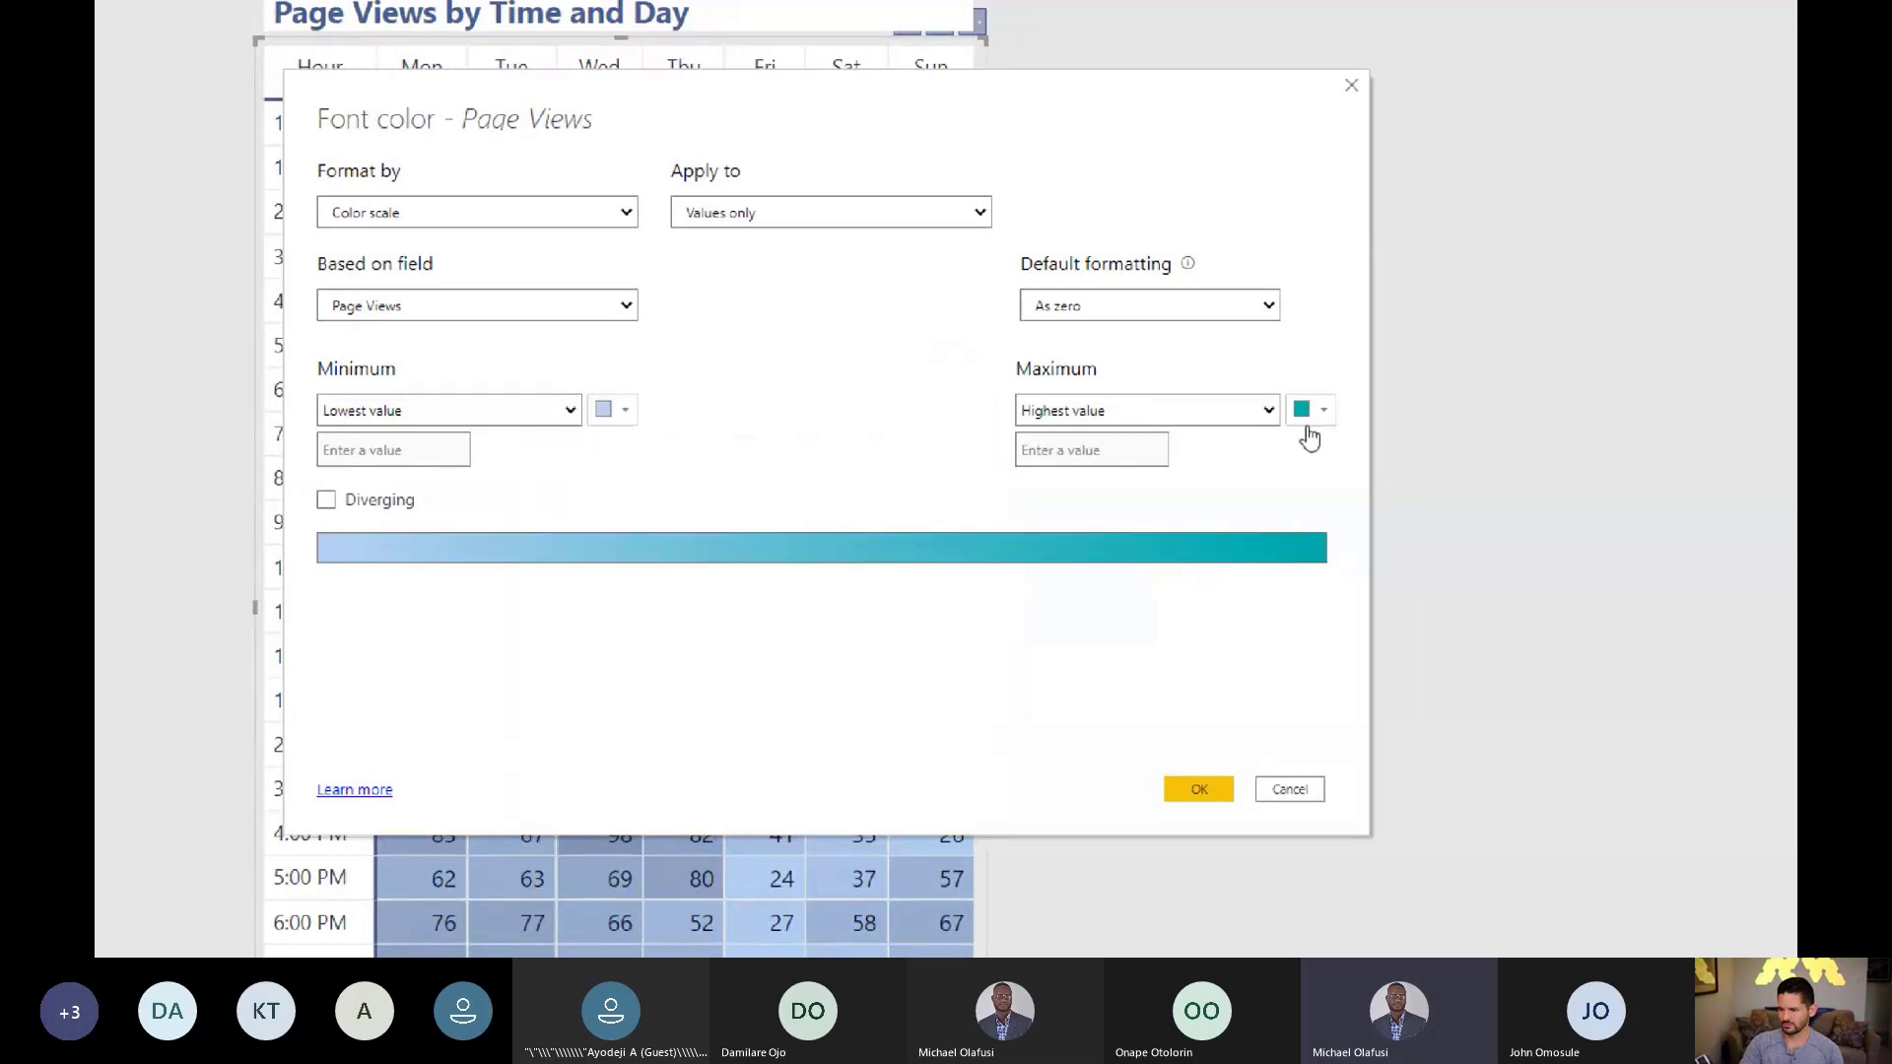
click(1313, 410)
click(1102, 619)
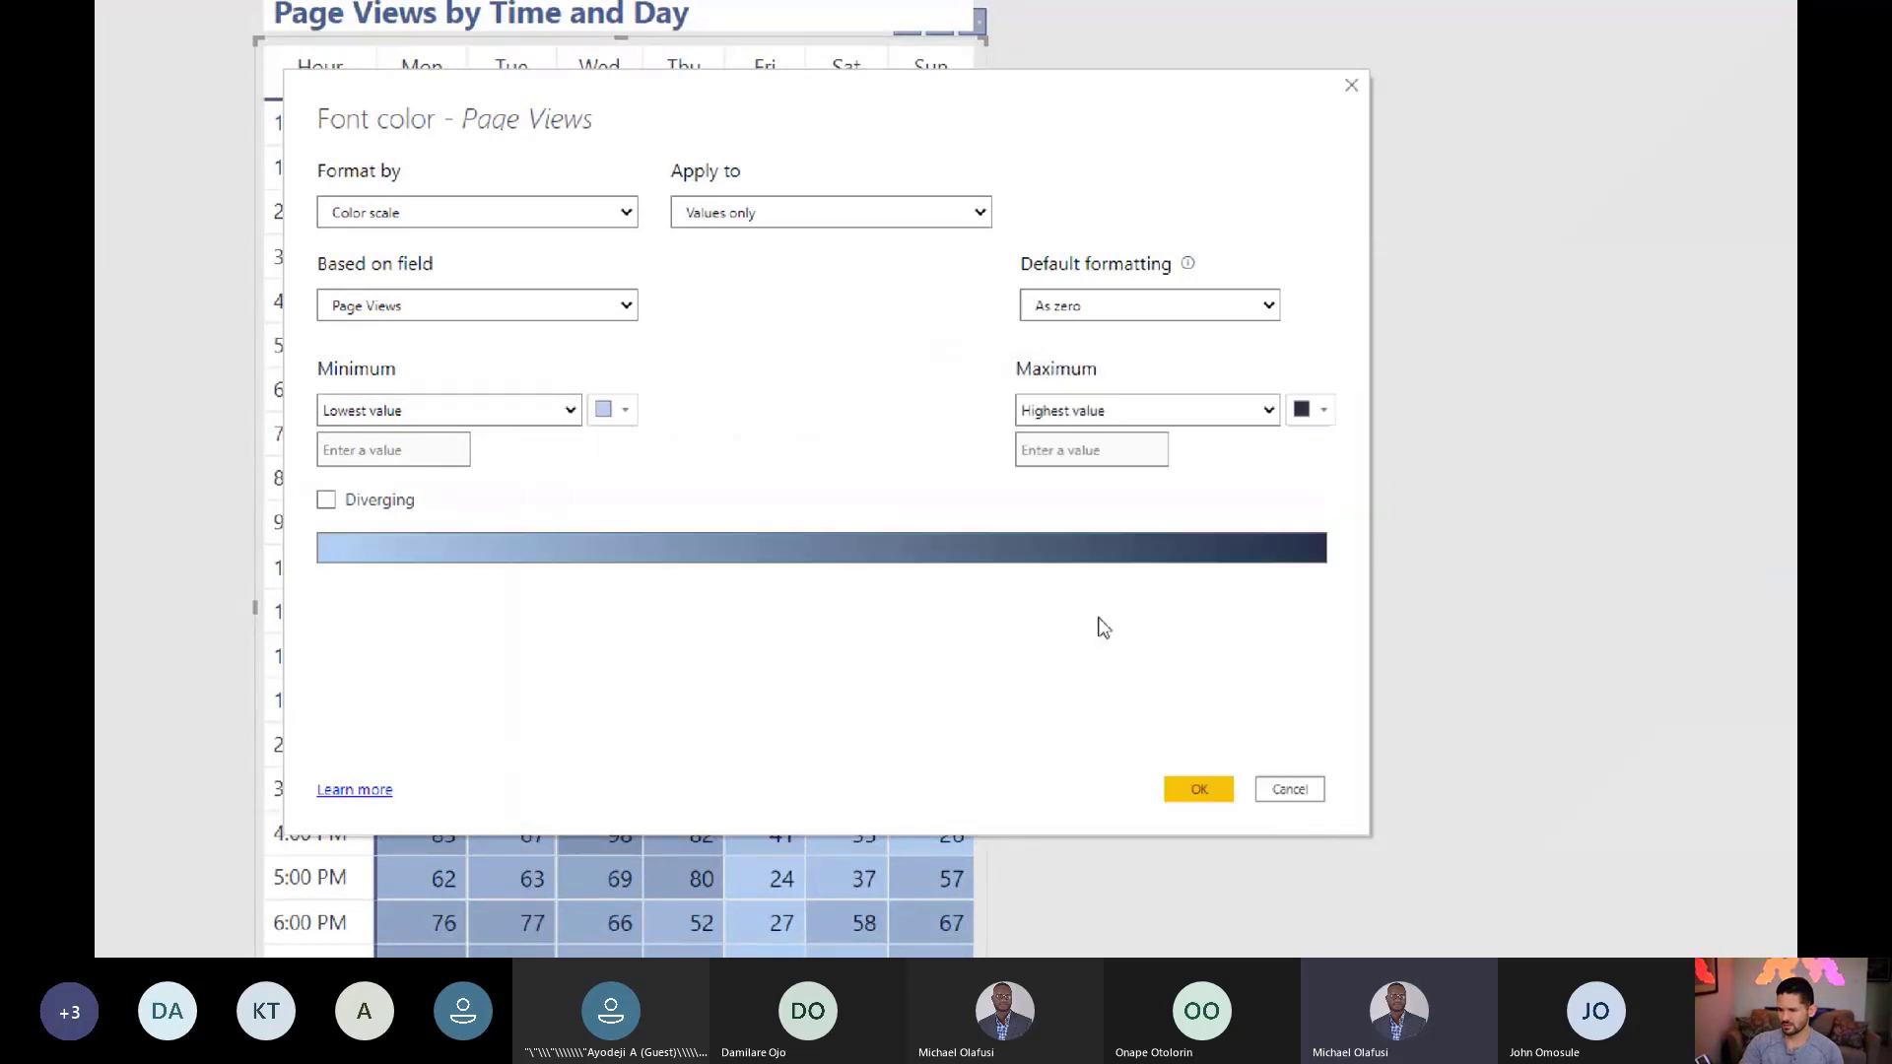
click(1212, 793)
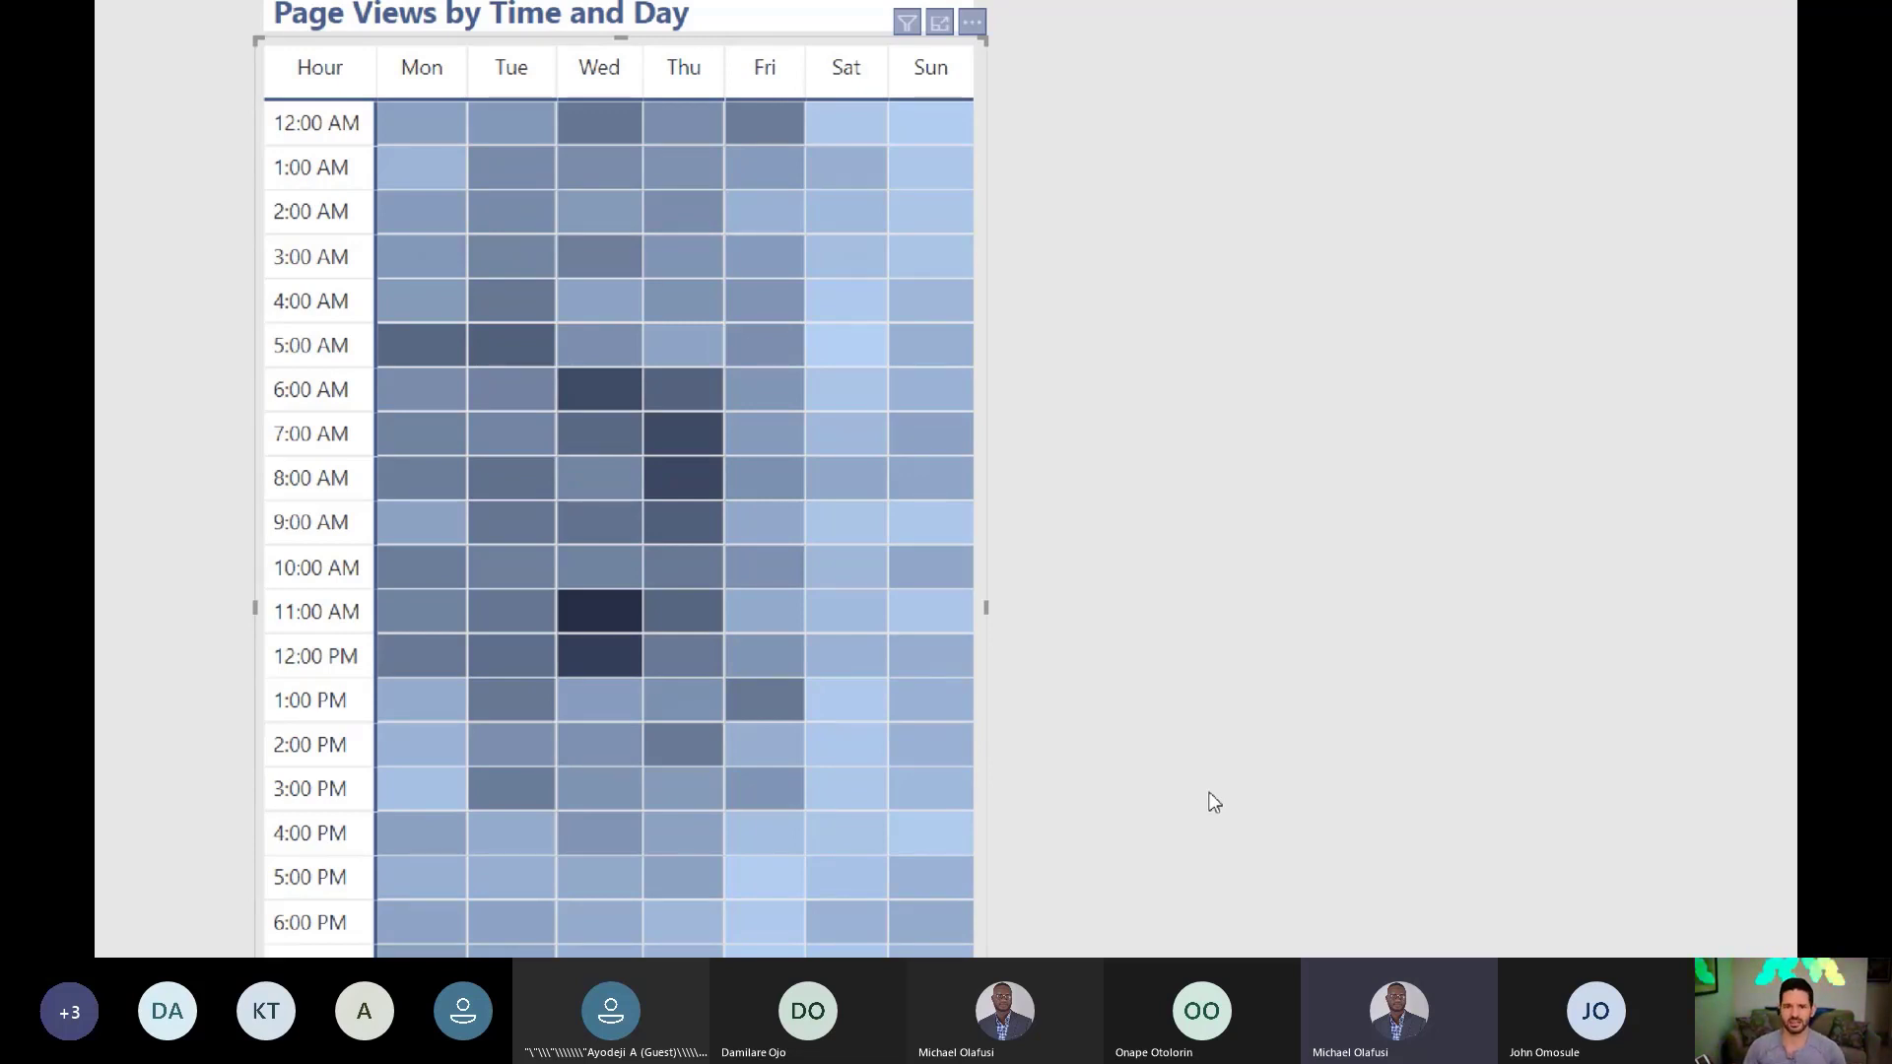
key(Escape)
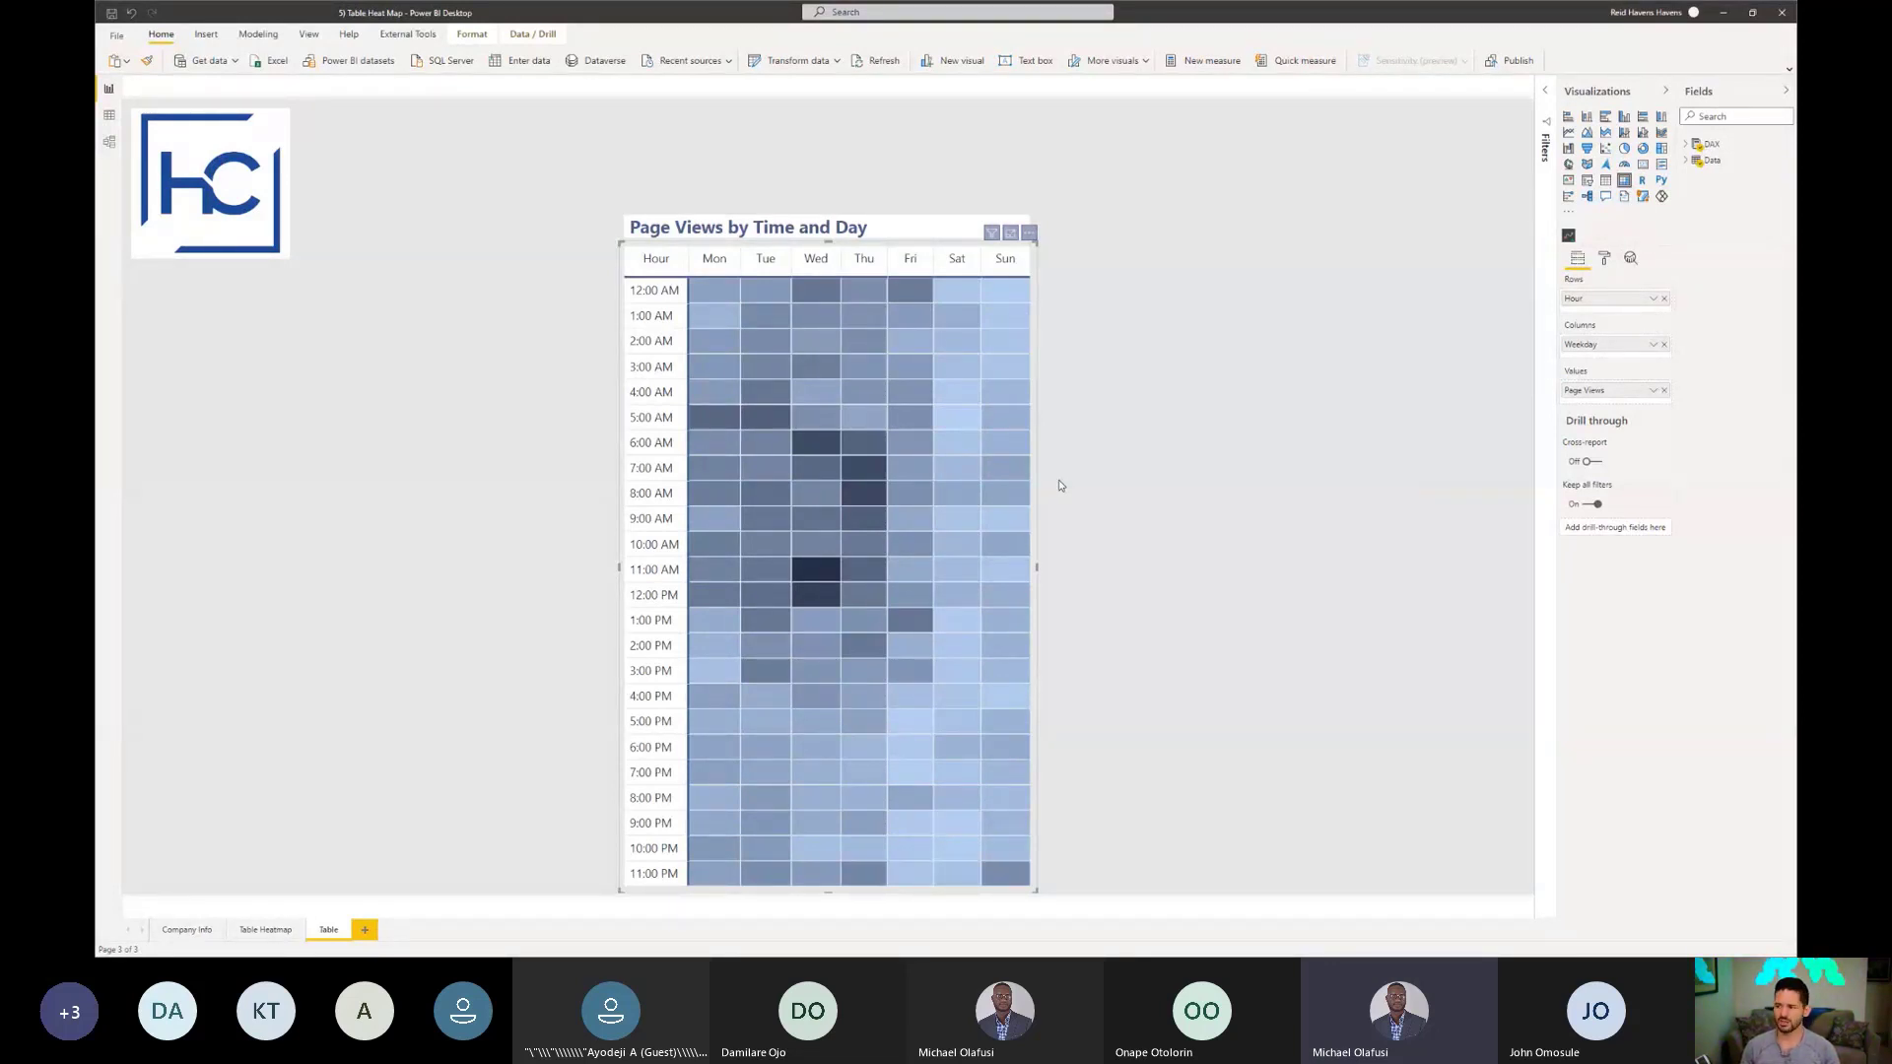
Step: Review the conditional formatting options available for Page Views and leave them without choosing one
click(1654, 391)
mouse_move(1631, 455)
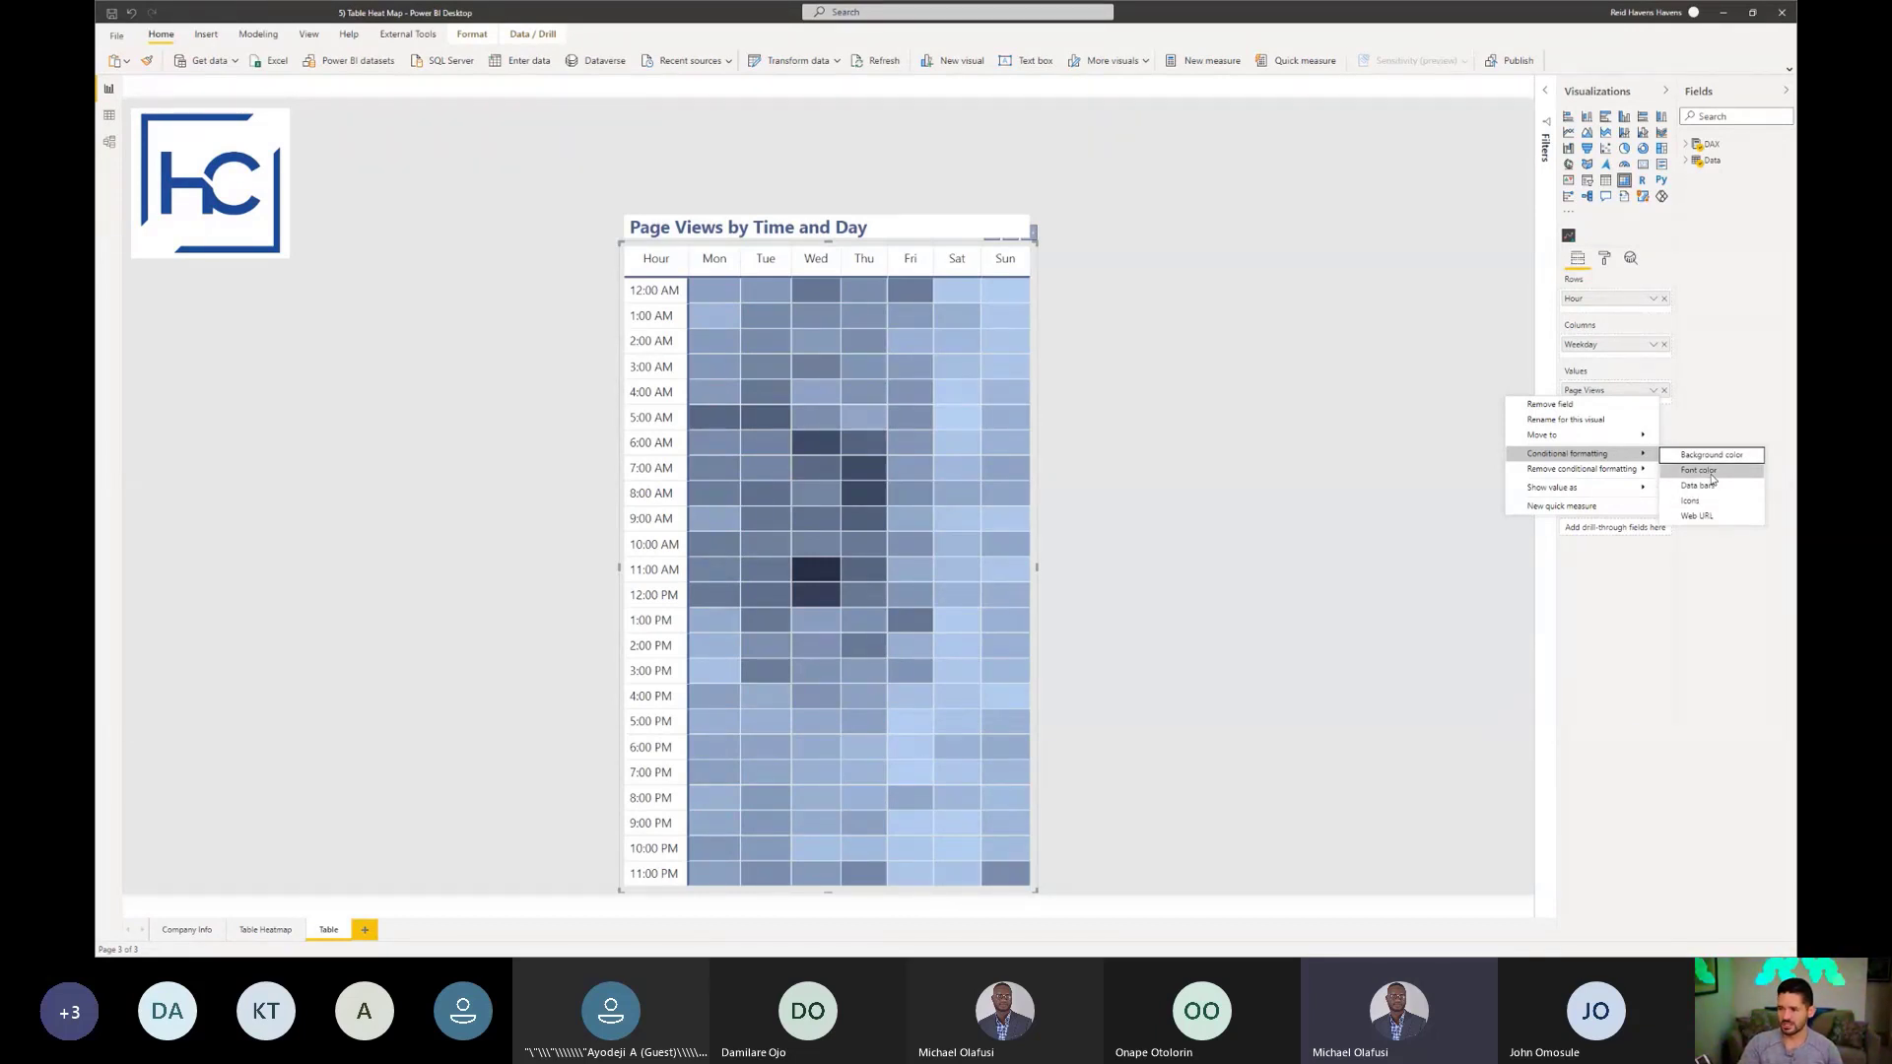
click(1280, 431)
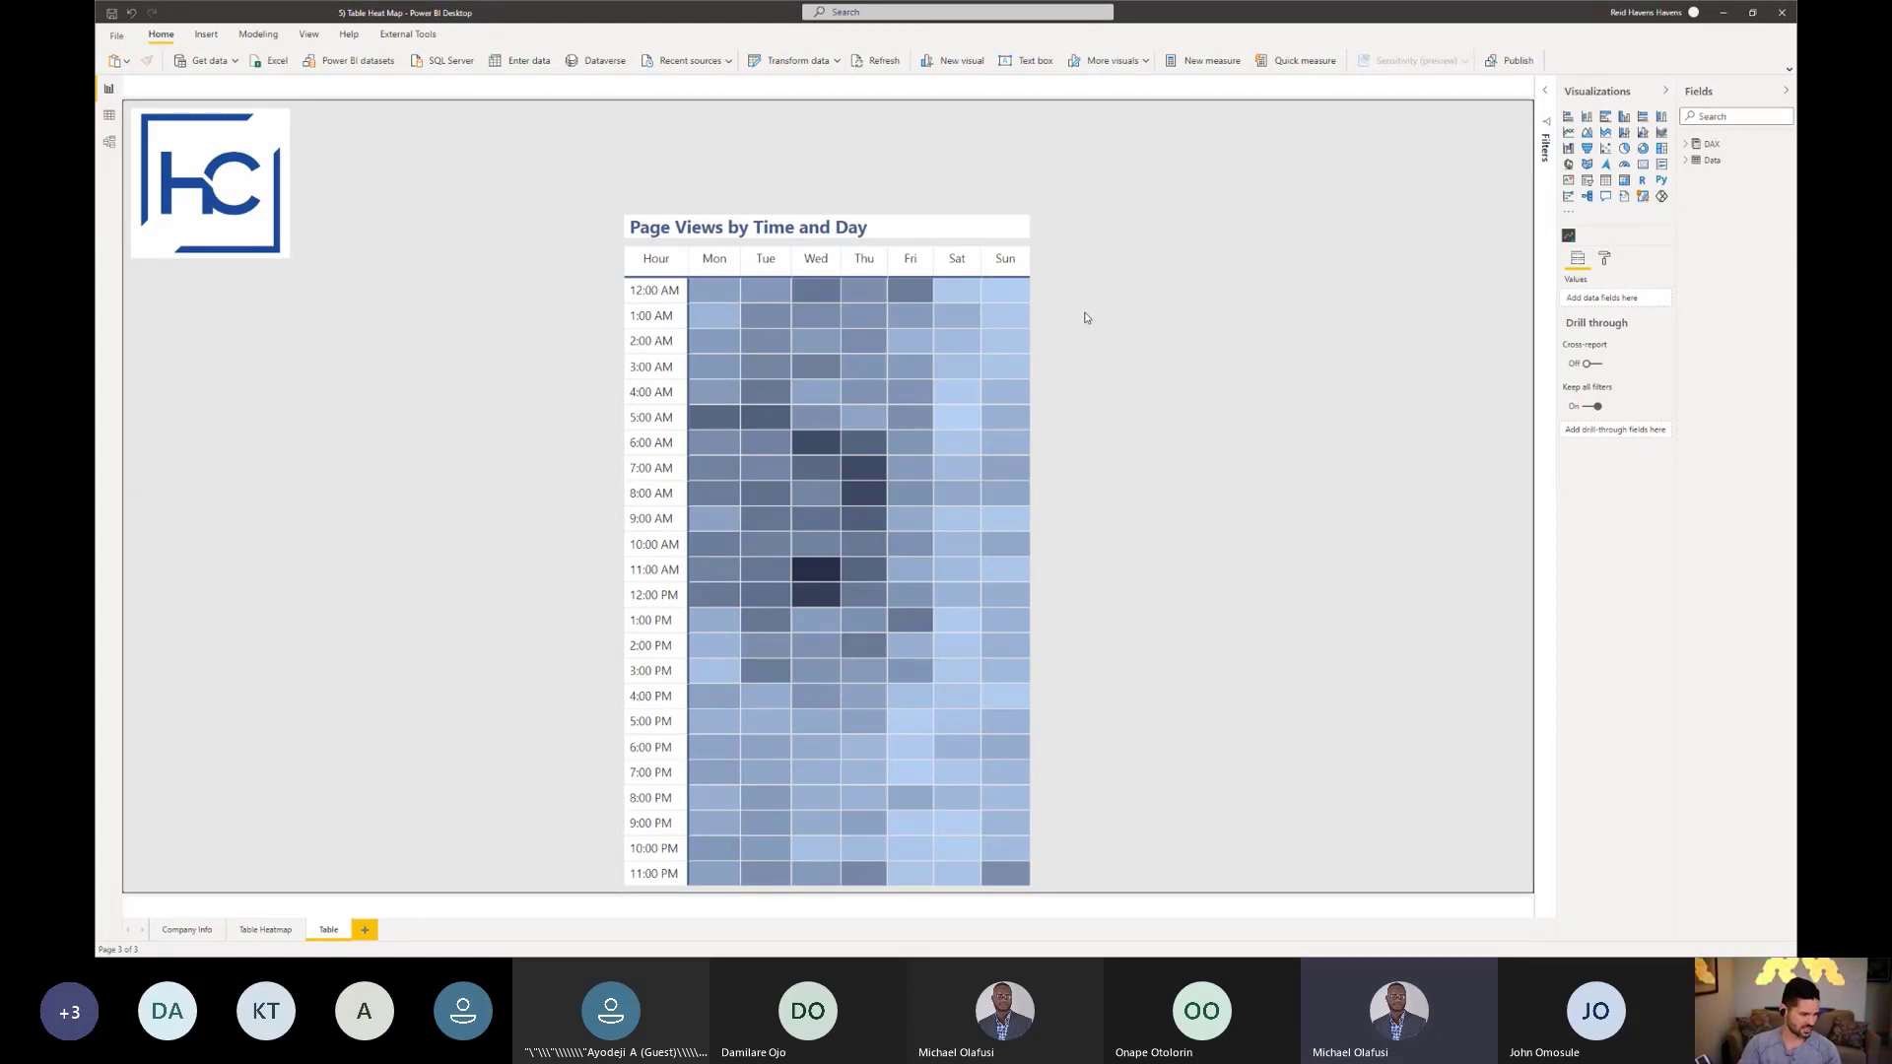
click(1032, 328)
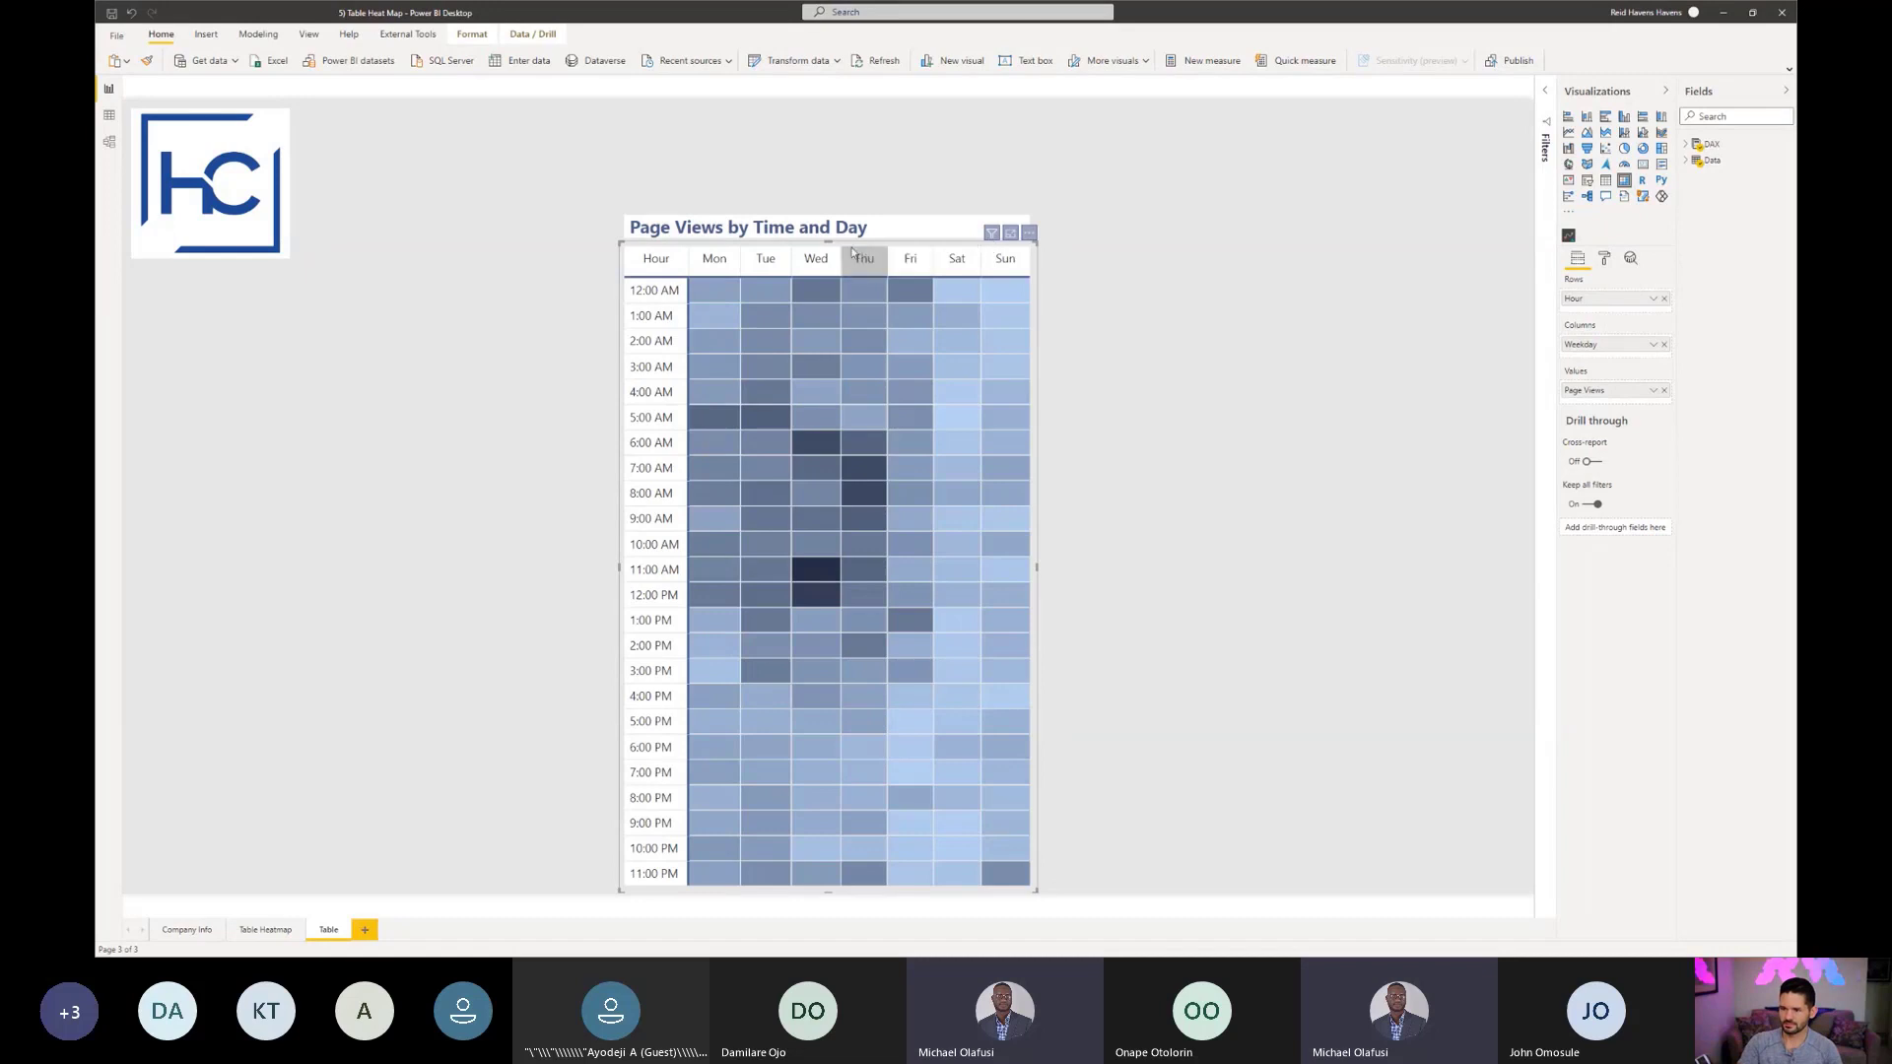
click(568, 184)
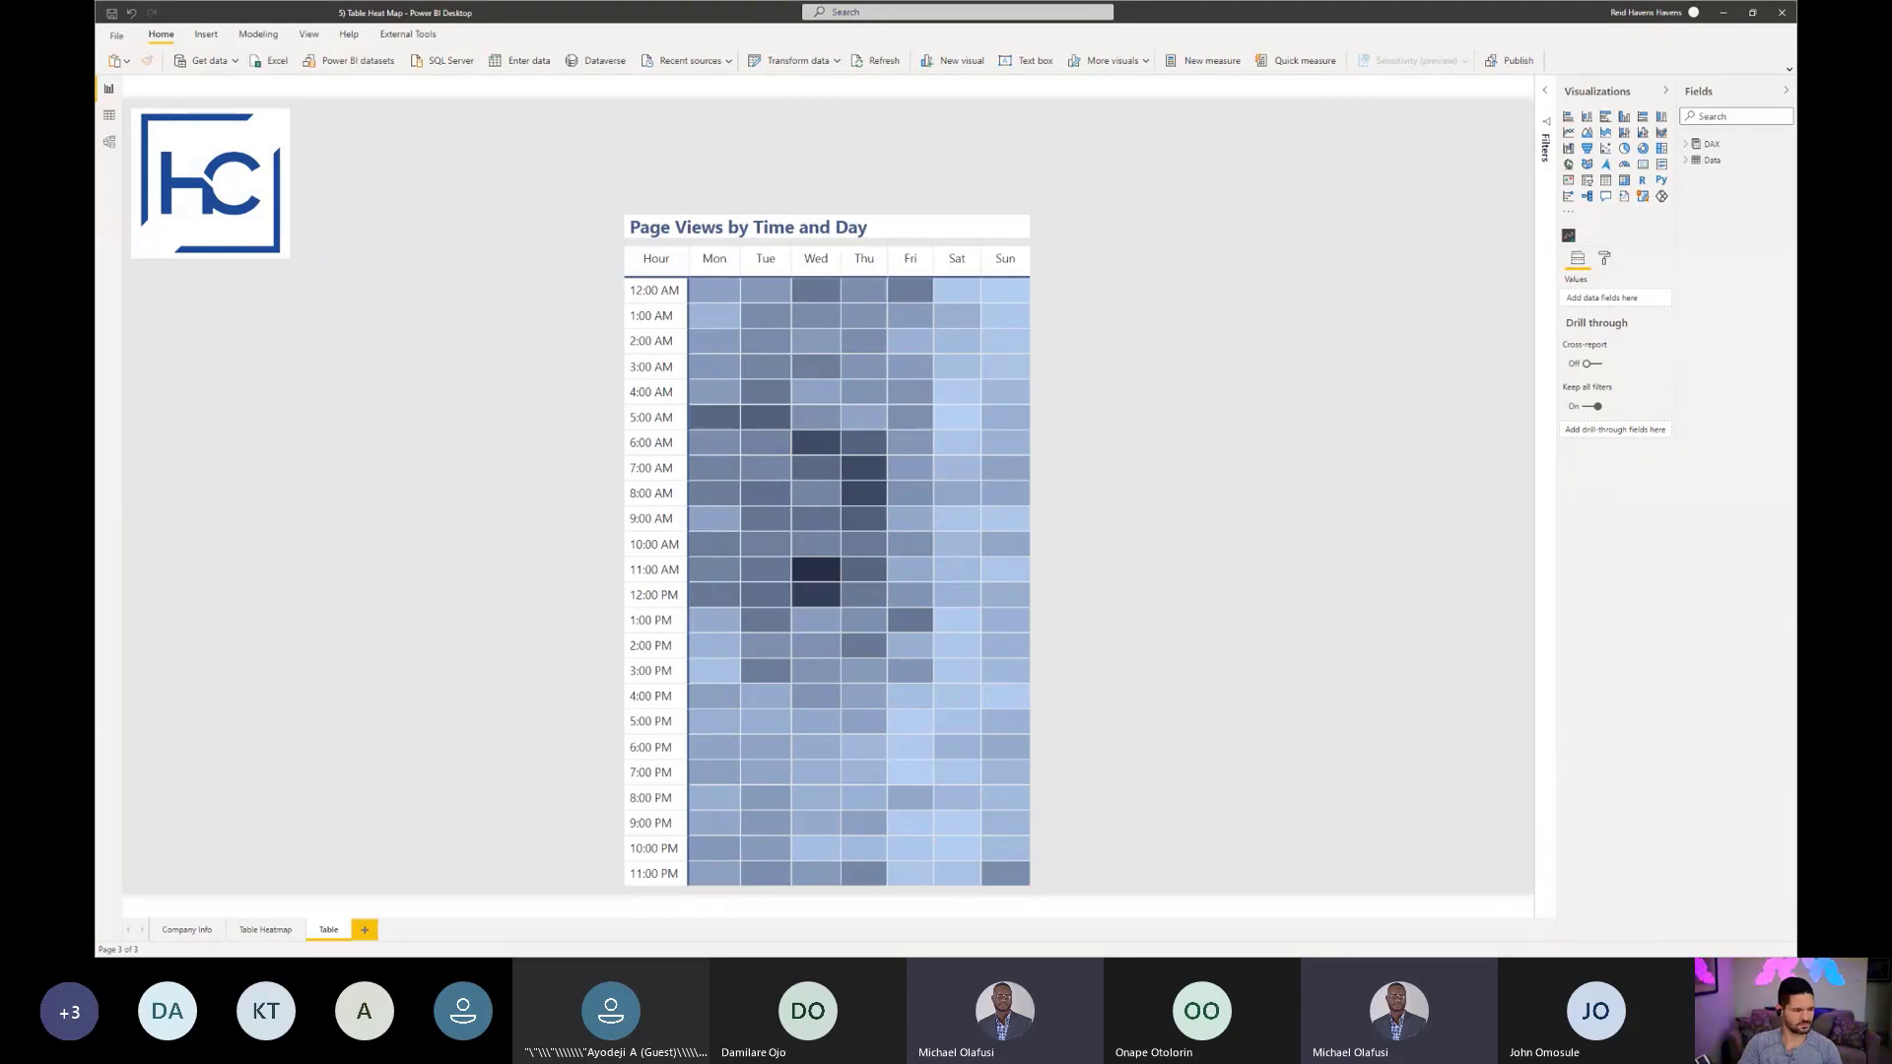
key(super+d)
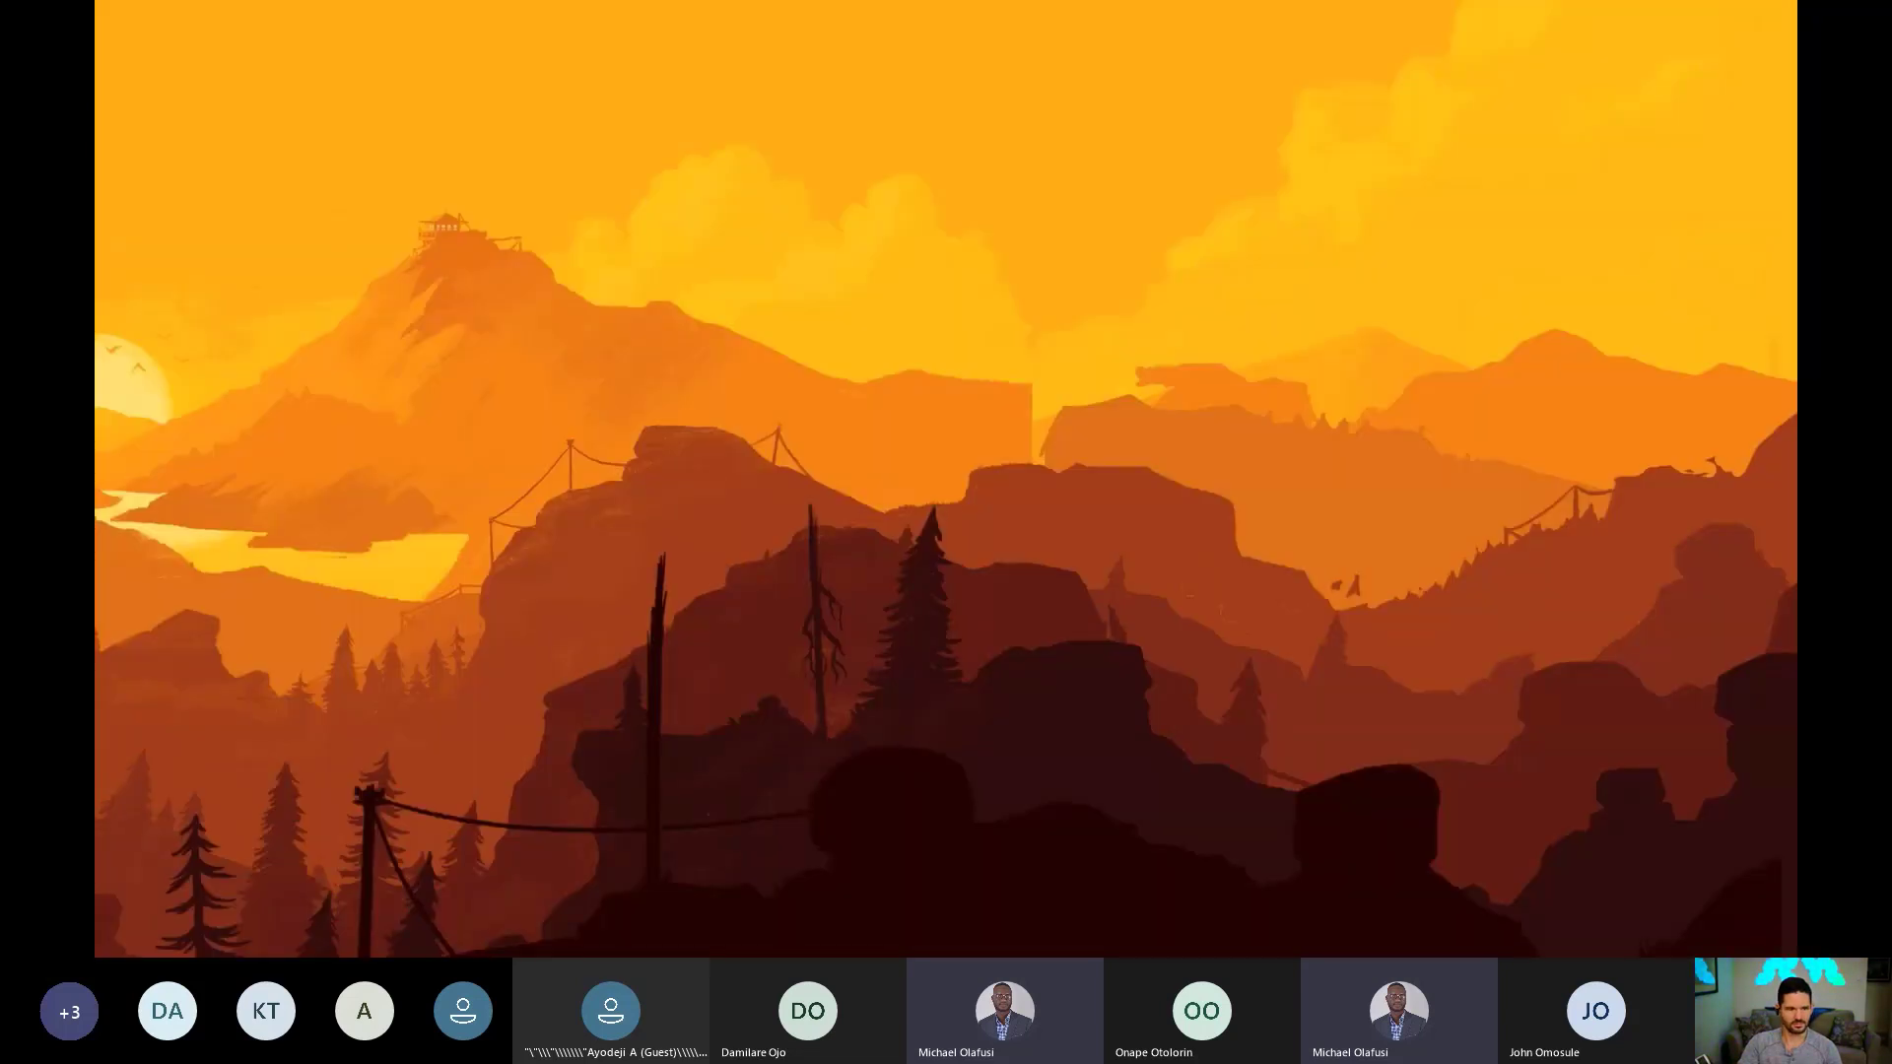
key(super+d)
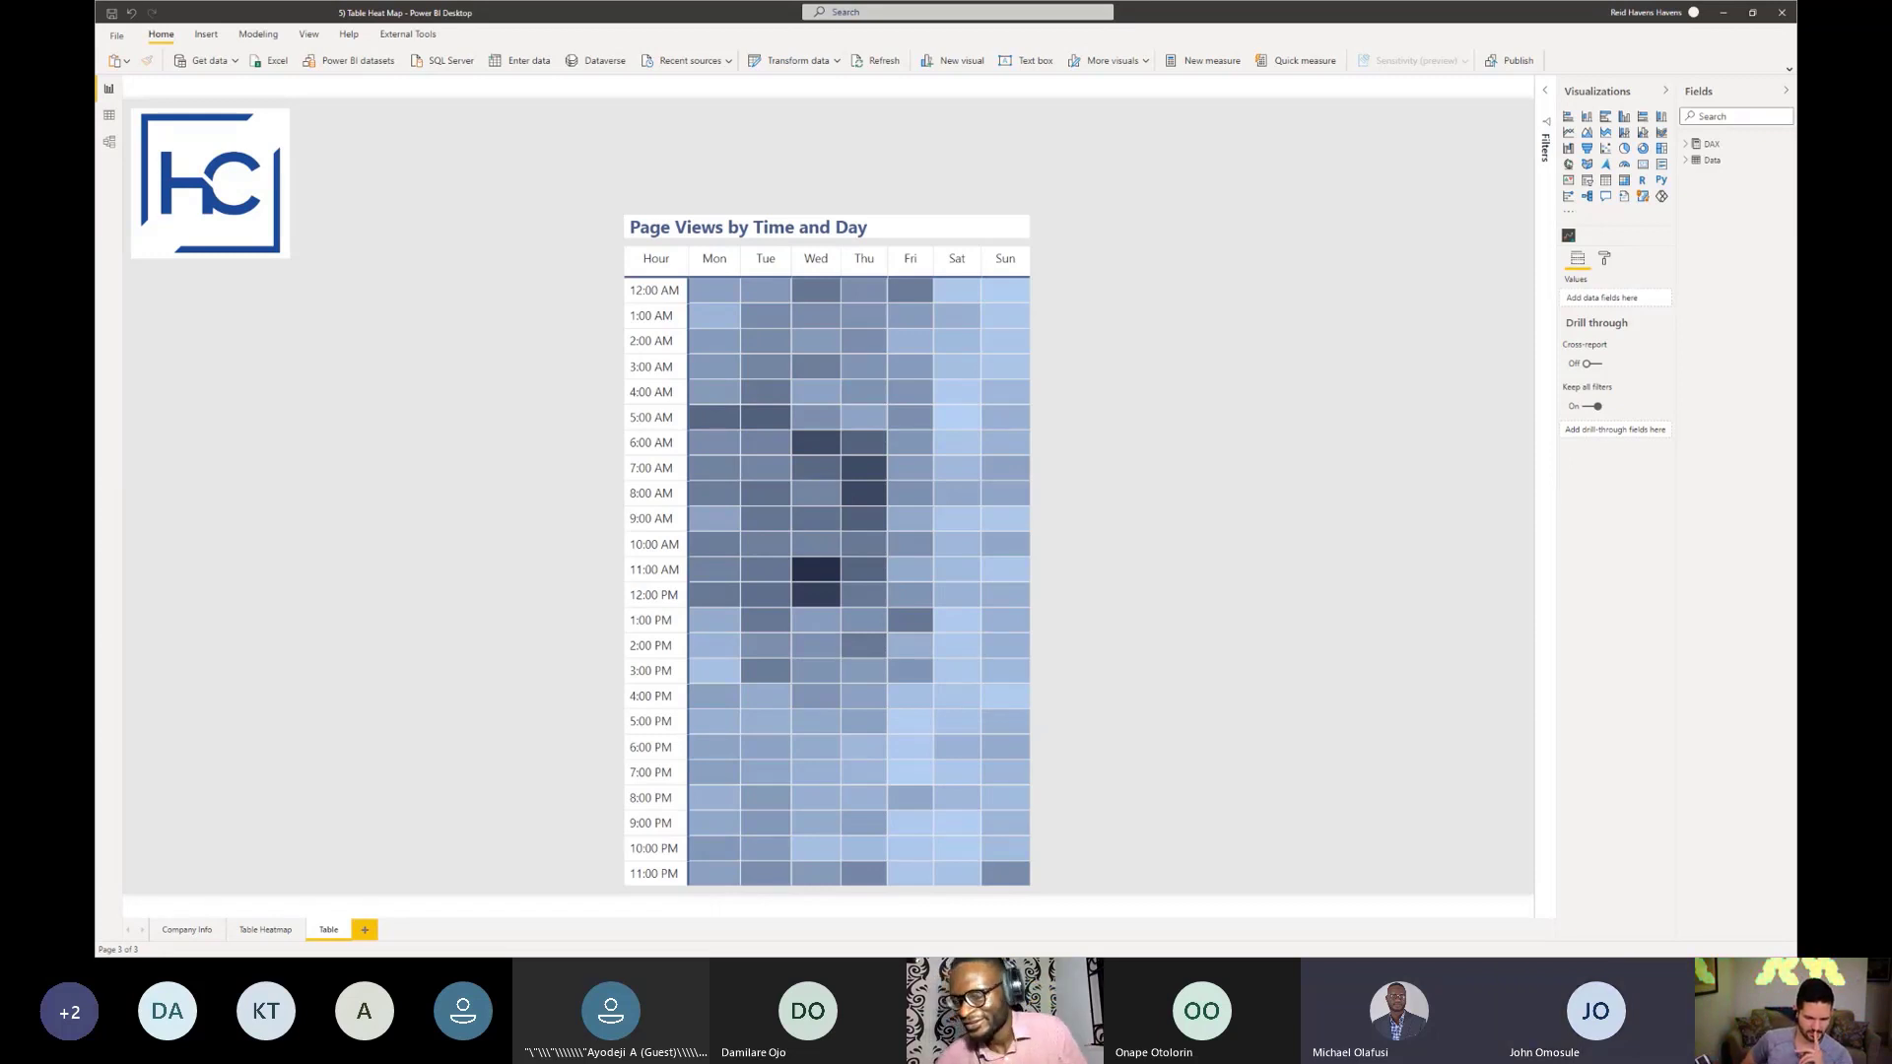
Step: Open the recent report Narrative Visual Tooltip.pbix and dismiss the Uncertified Connectors notice
click(116, 34)
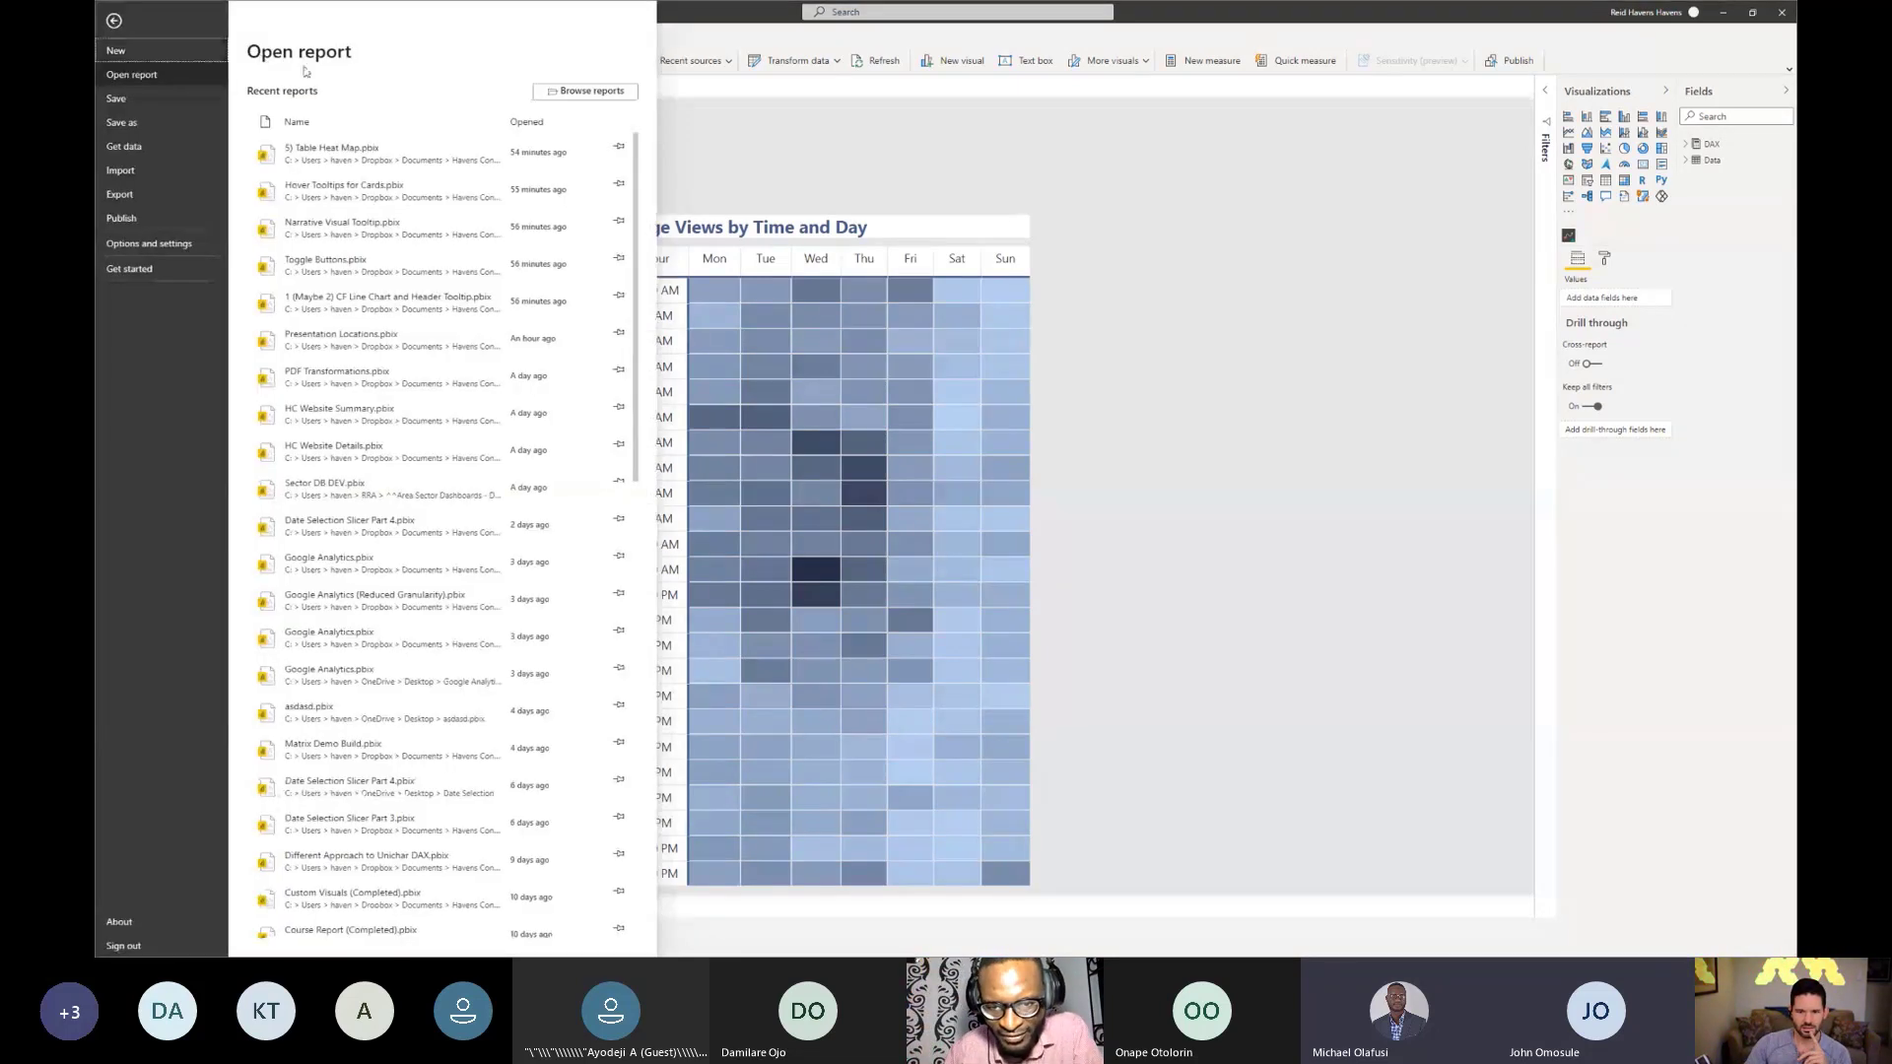
click(346, 229)
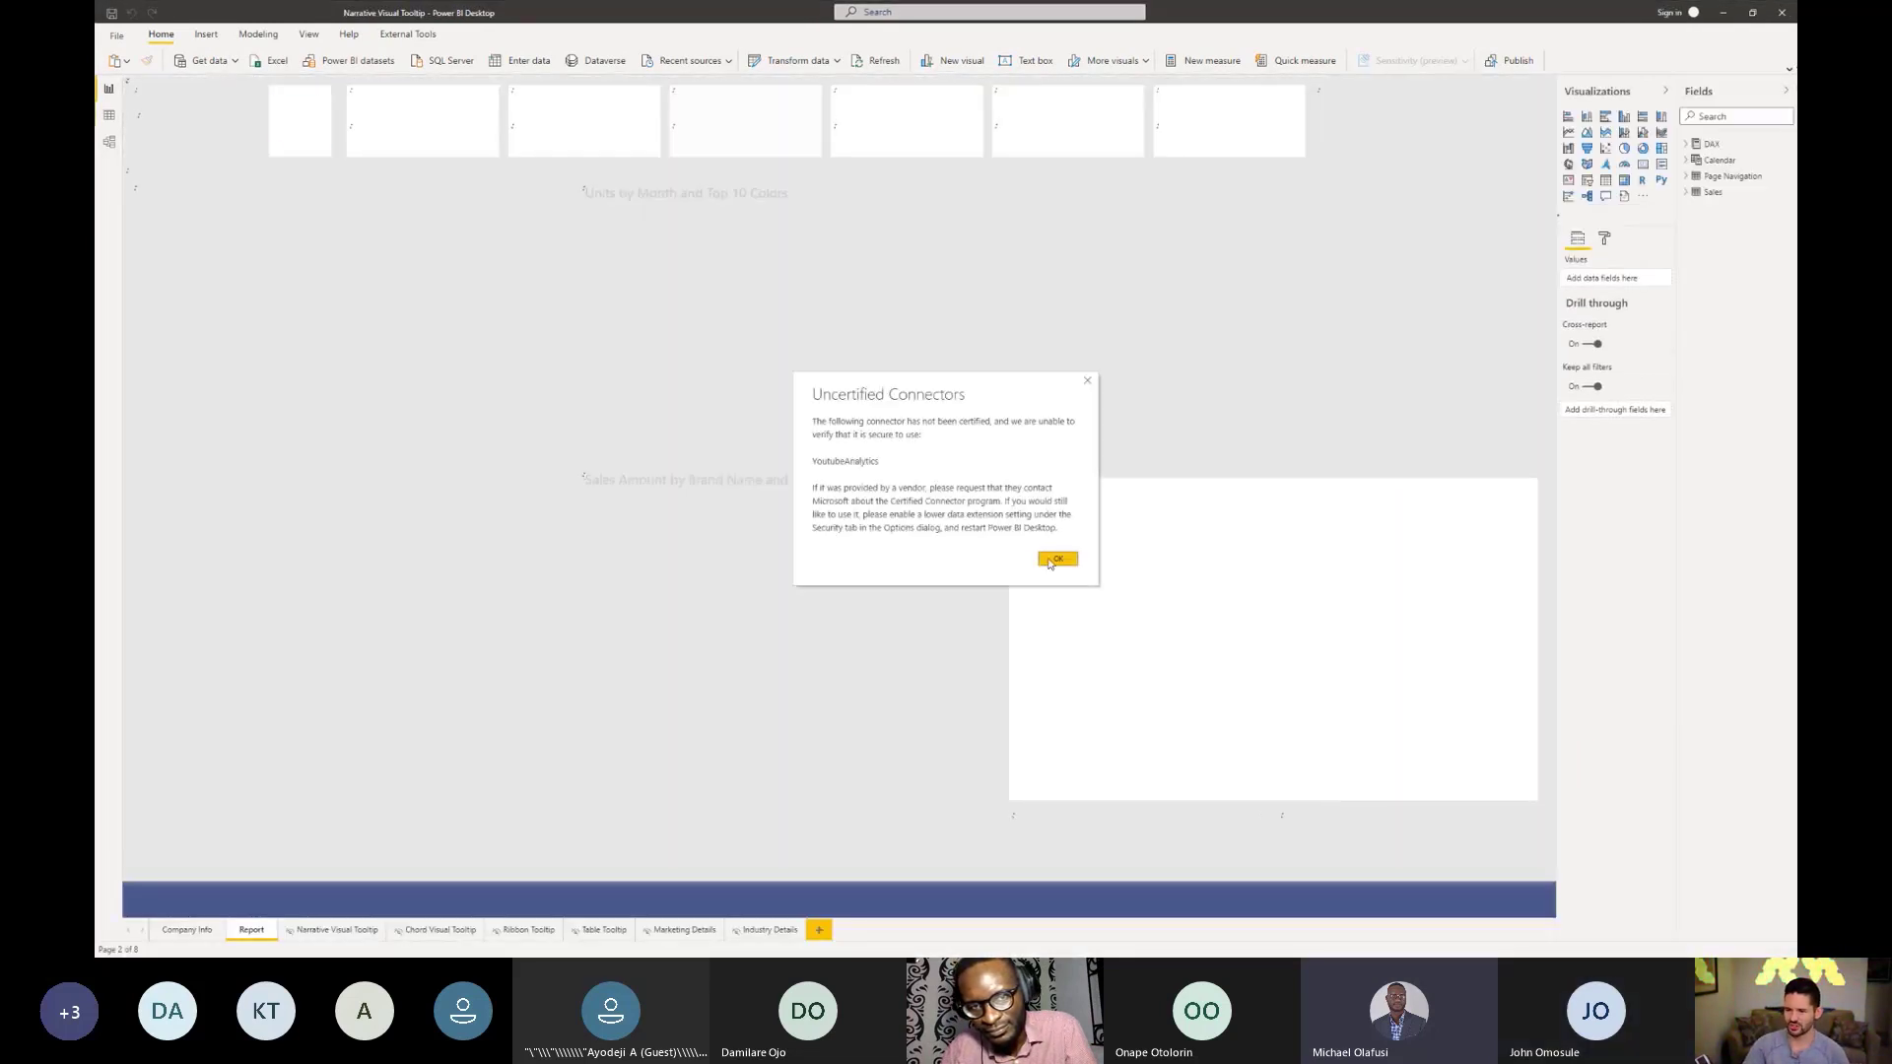
click(1052, 564)
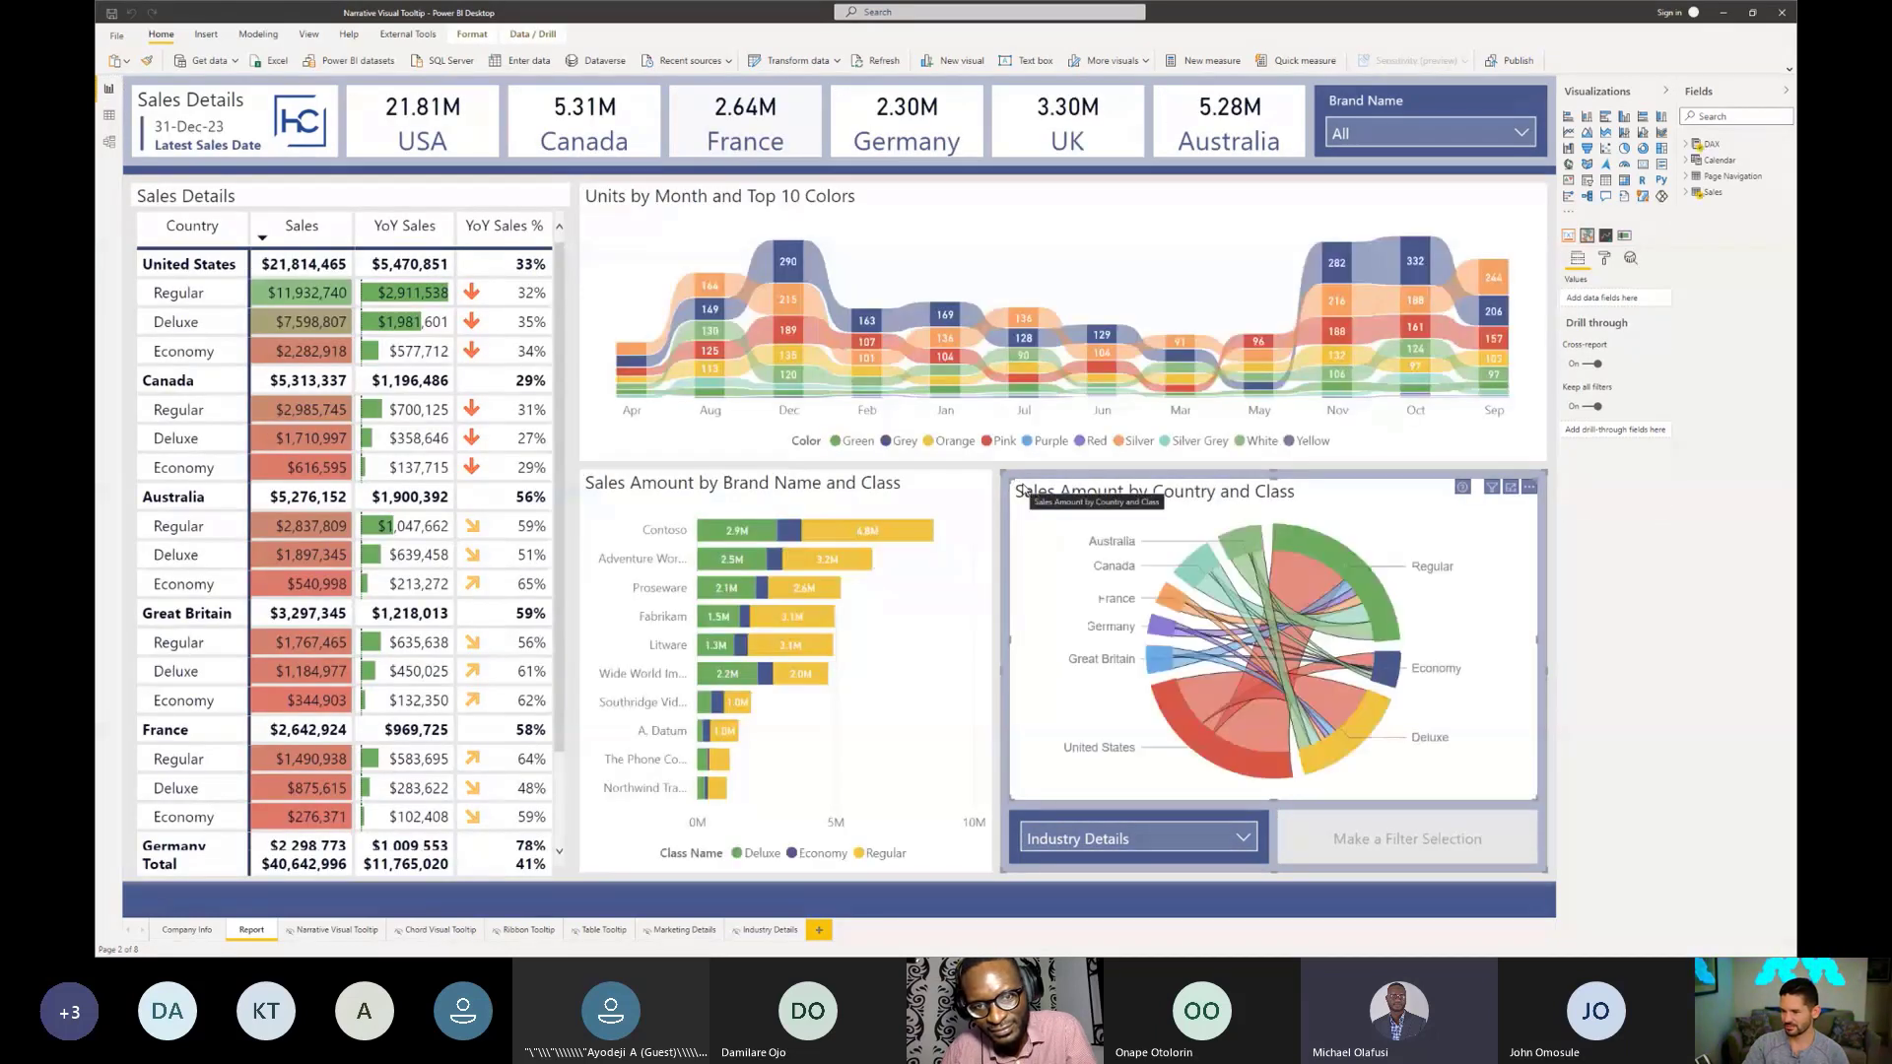
Step: Examine the Sales Amount by Country and Class chord chart's fields, cross-filter the report by Australia and clear the selection
click(1021, 488)
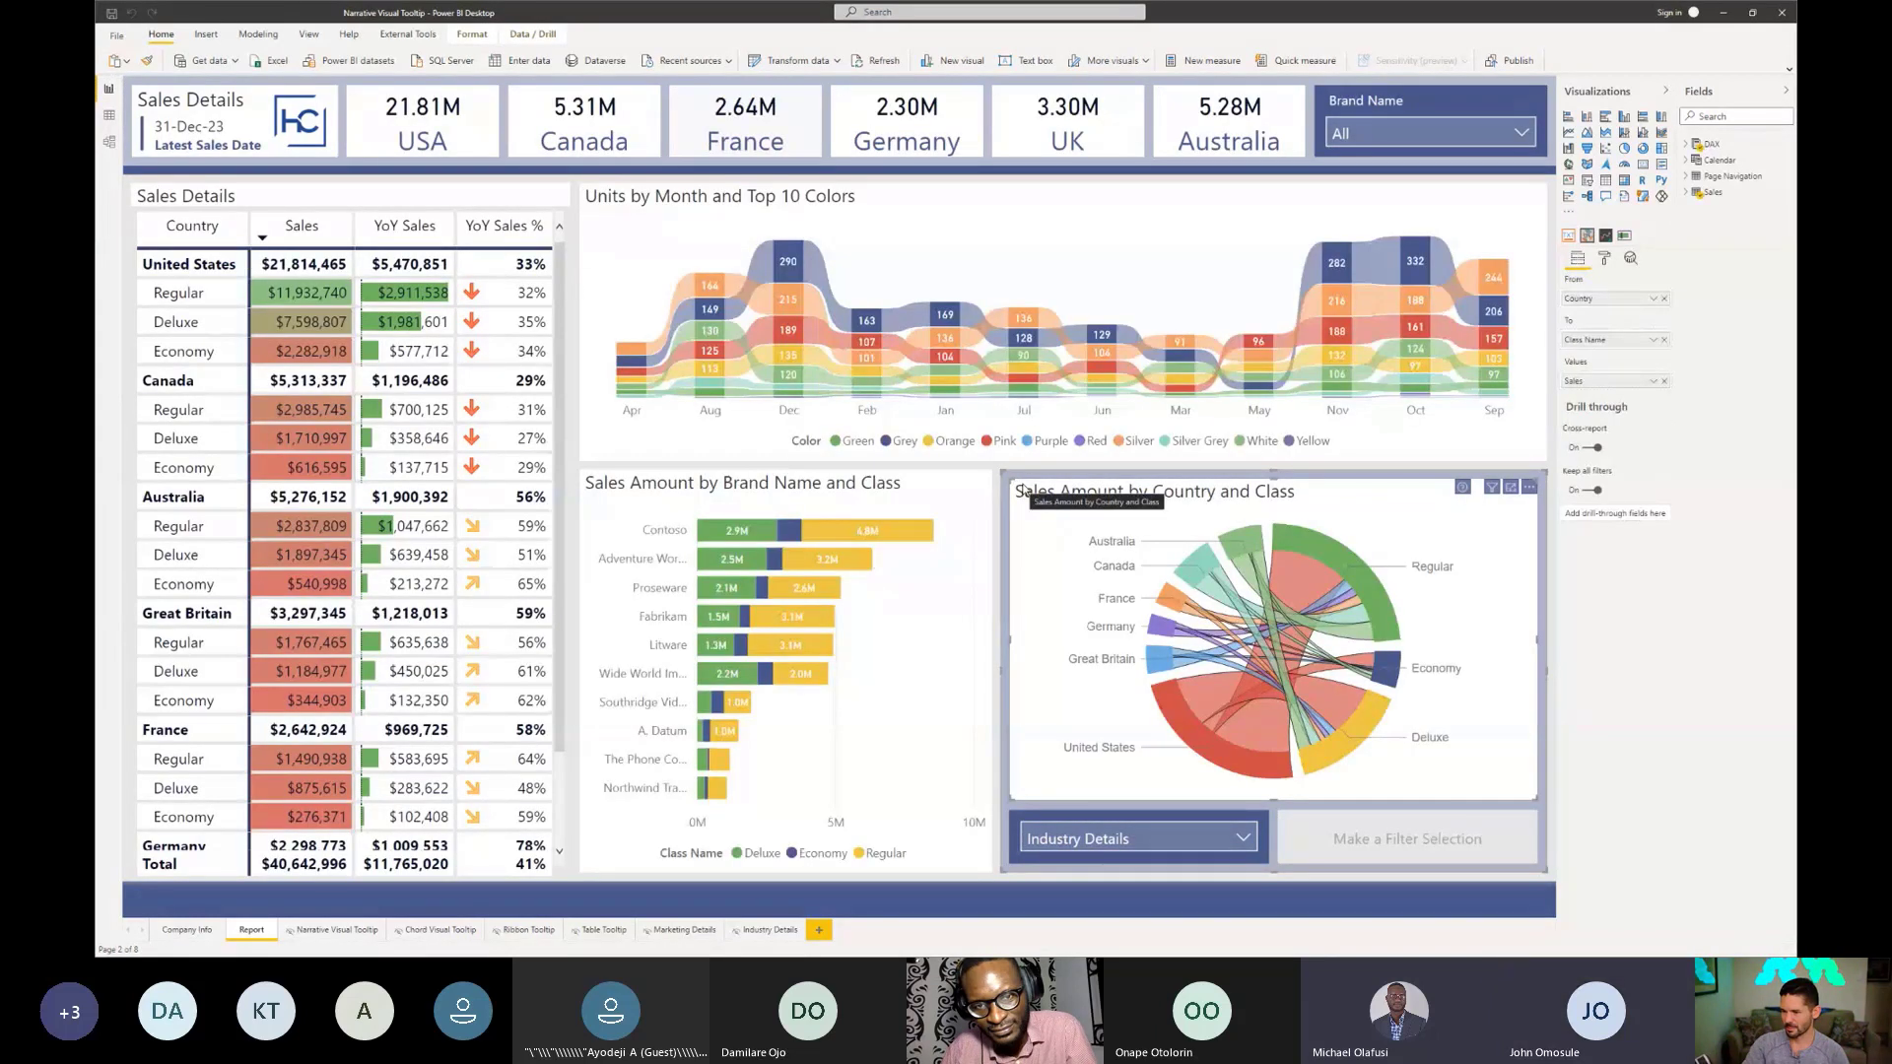
mouse_move(1330, 562)
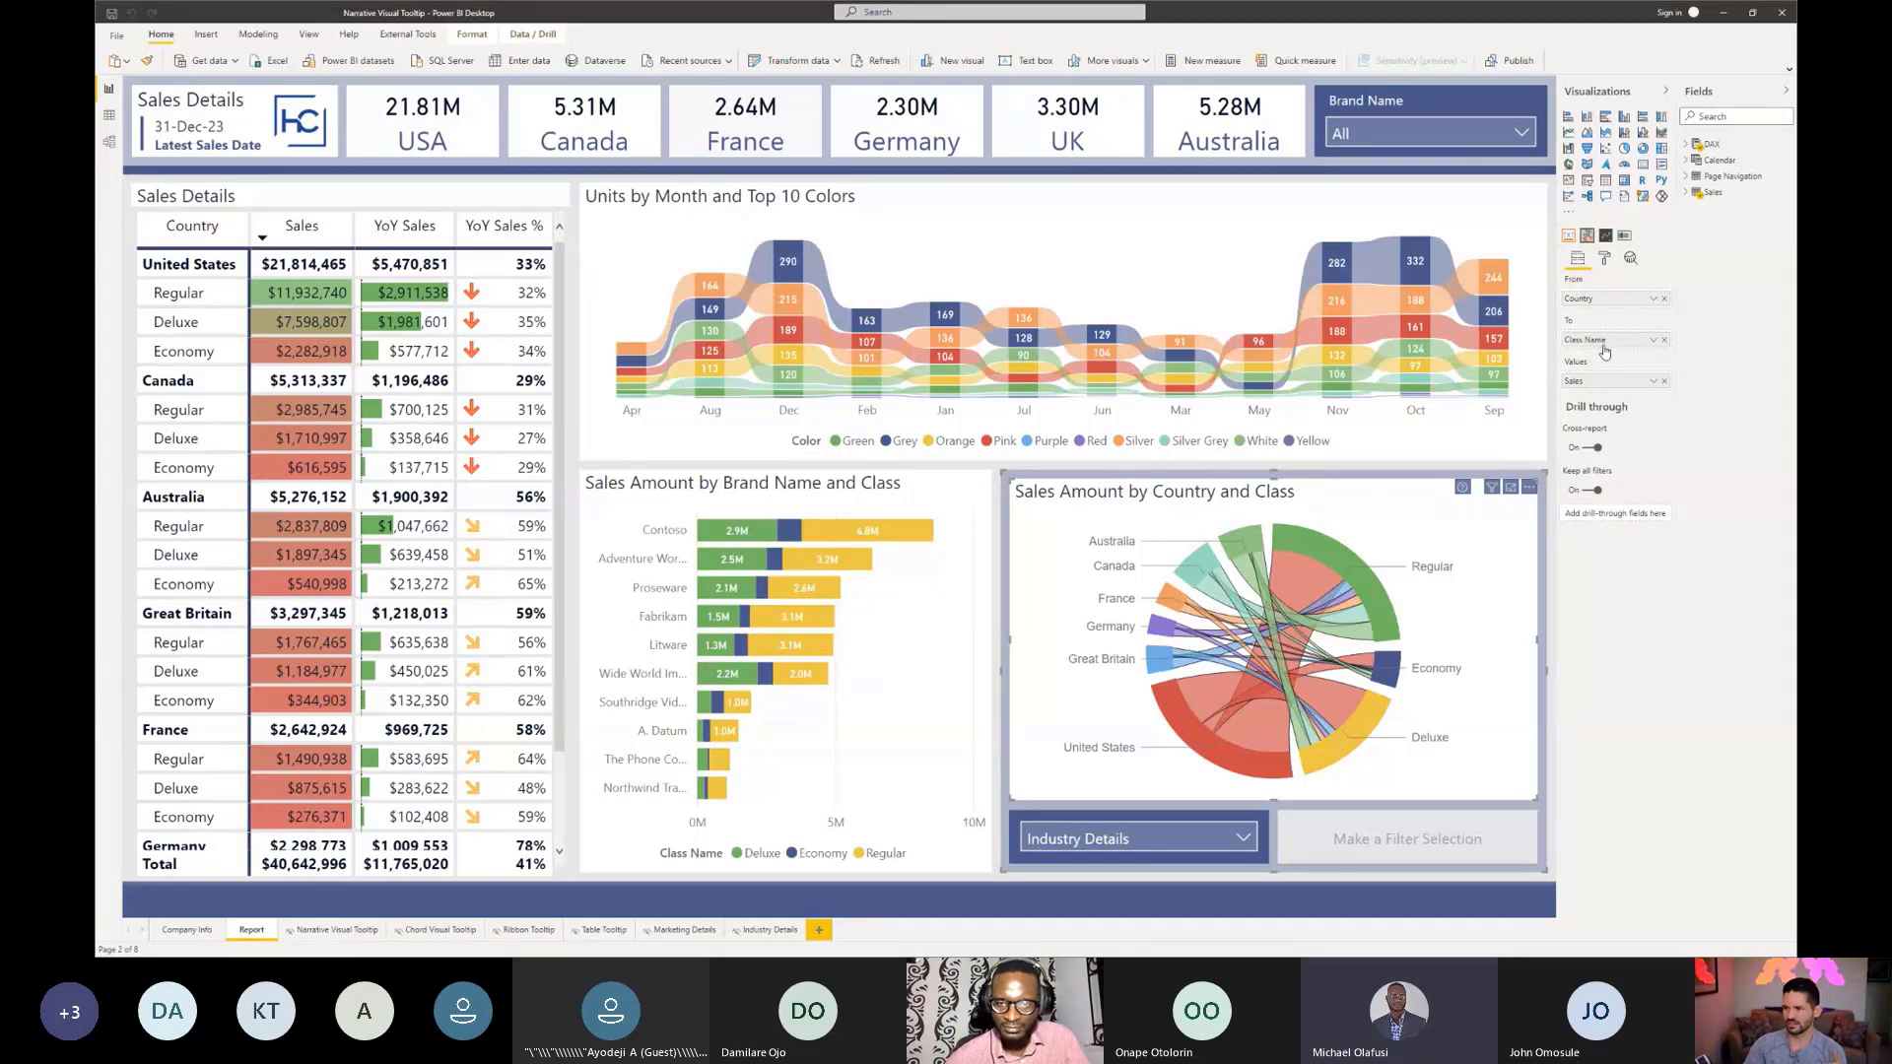
click(1249, 545)
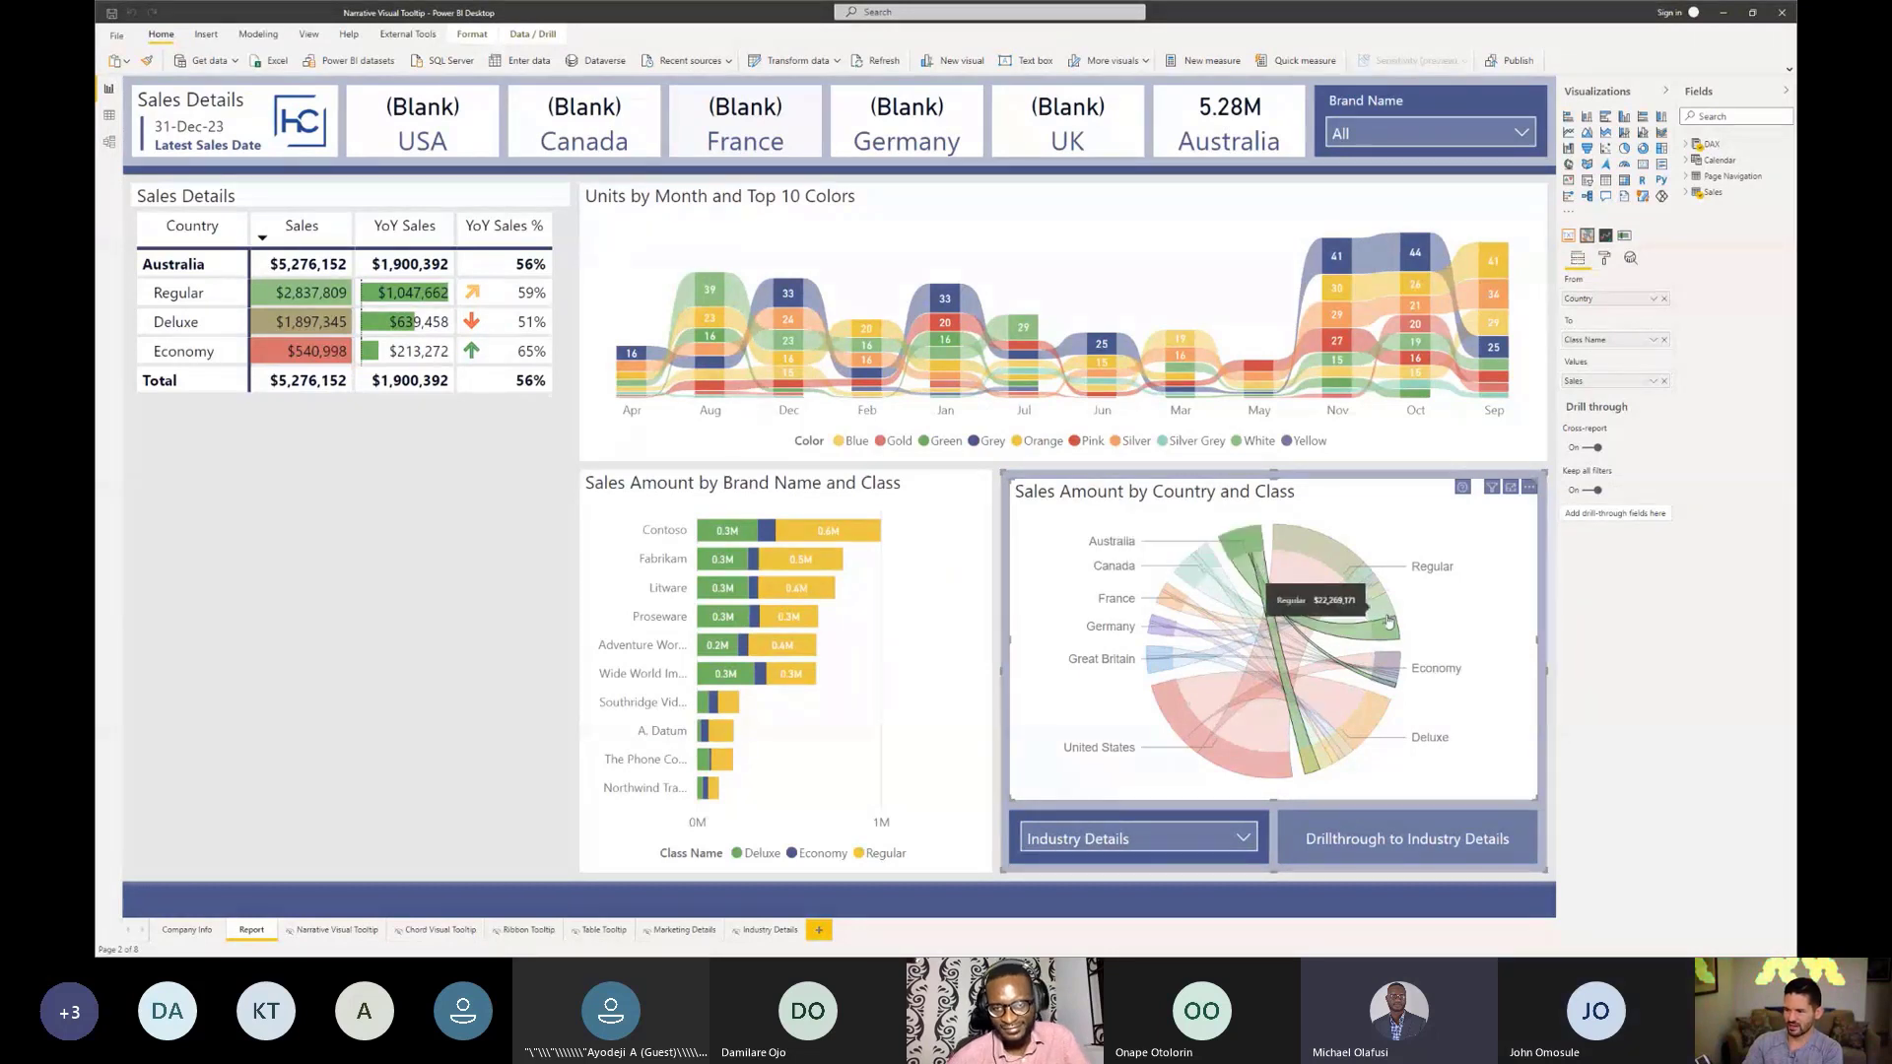
click(1382, 631)
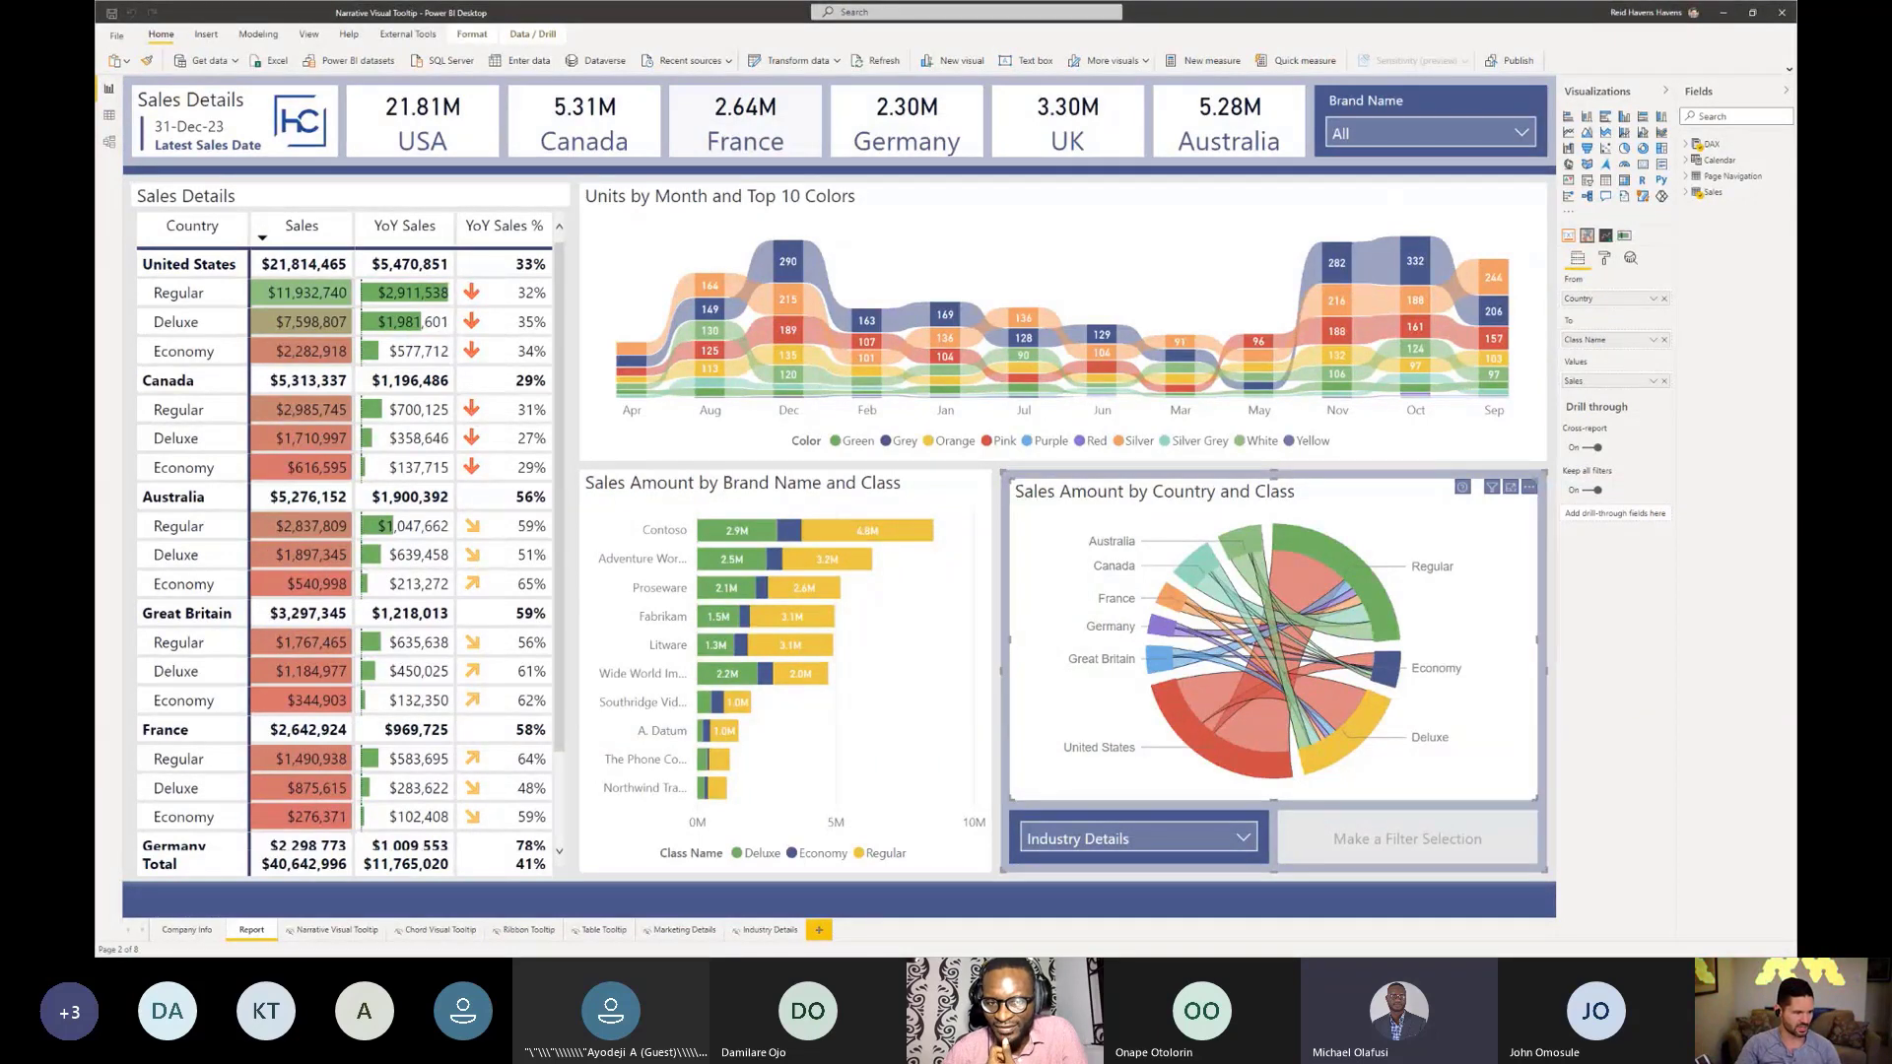
Step: Switch to the PowerPoint presentation, go to slide 4 with the QR code and resource links, and start the slide show from it
key(alt+Tab)
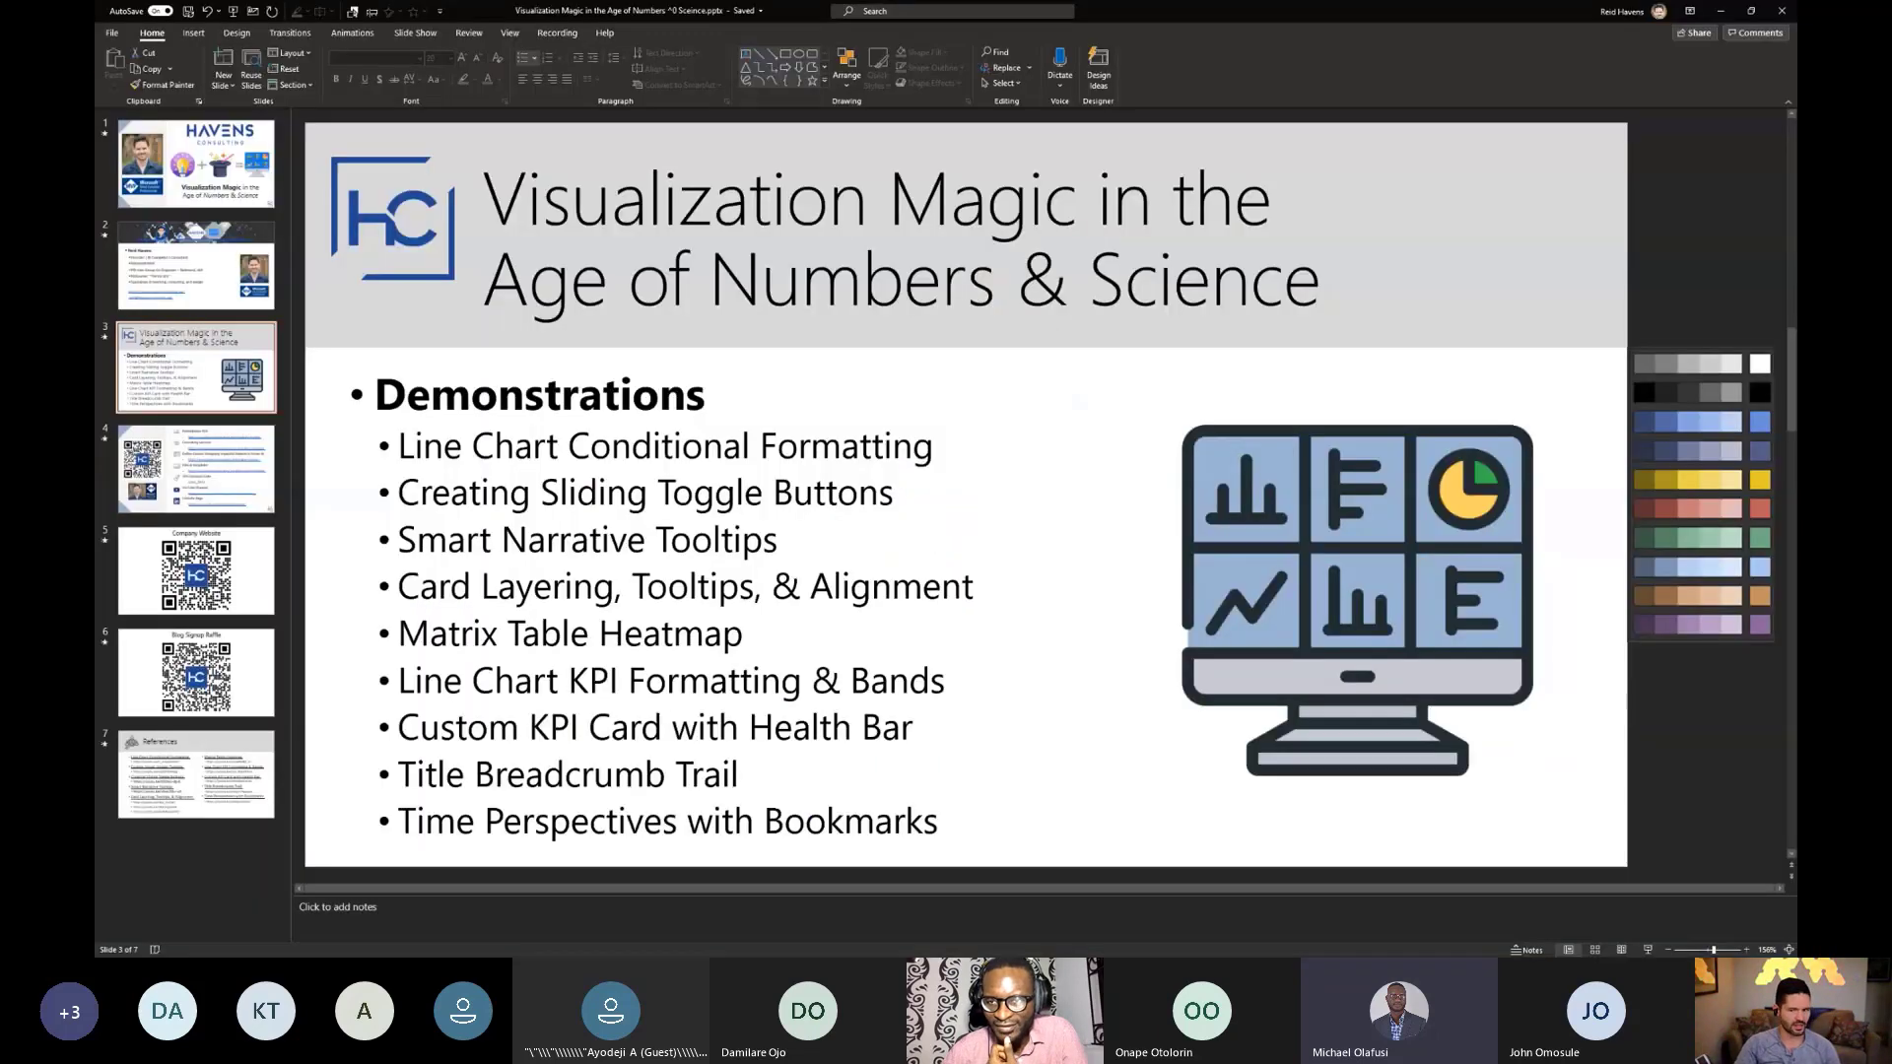
click(224, 446)
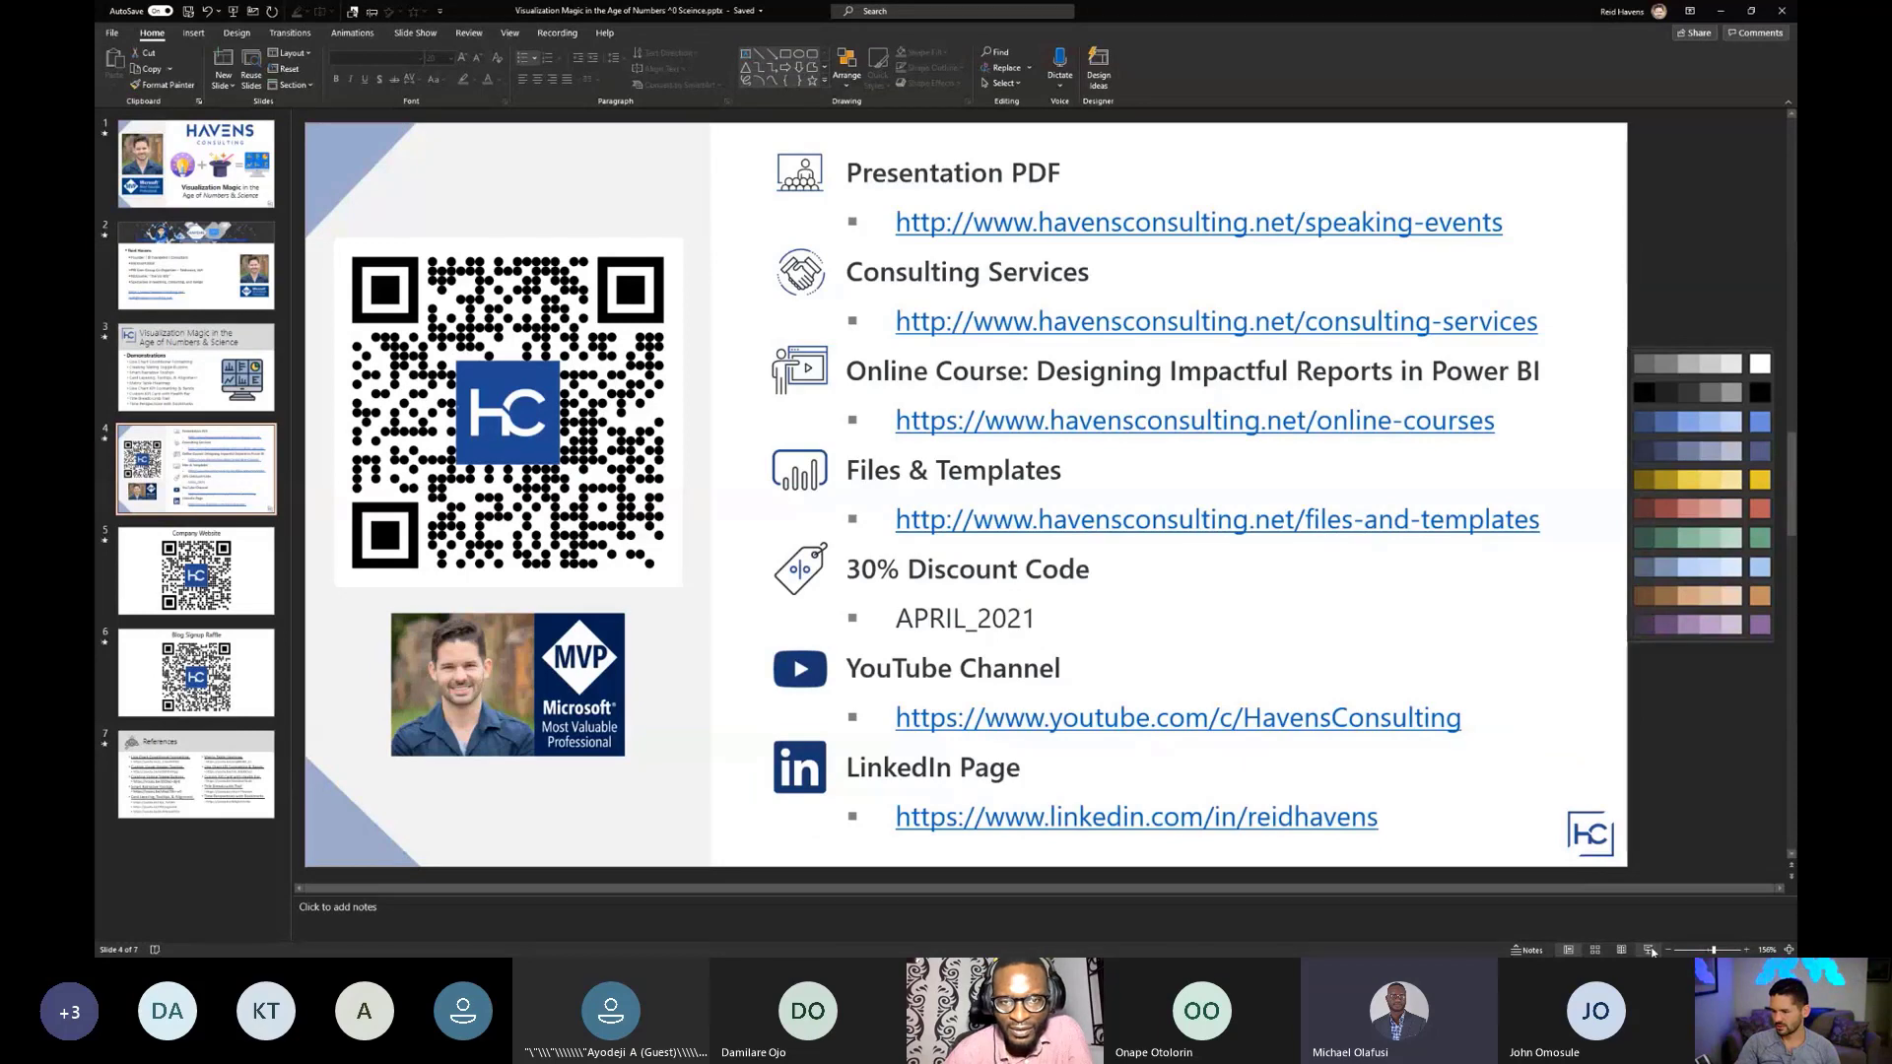
click(1650, 950)
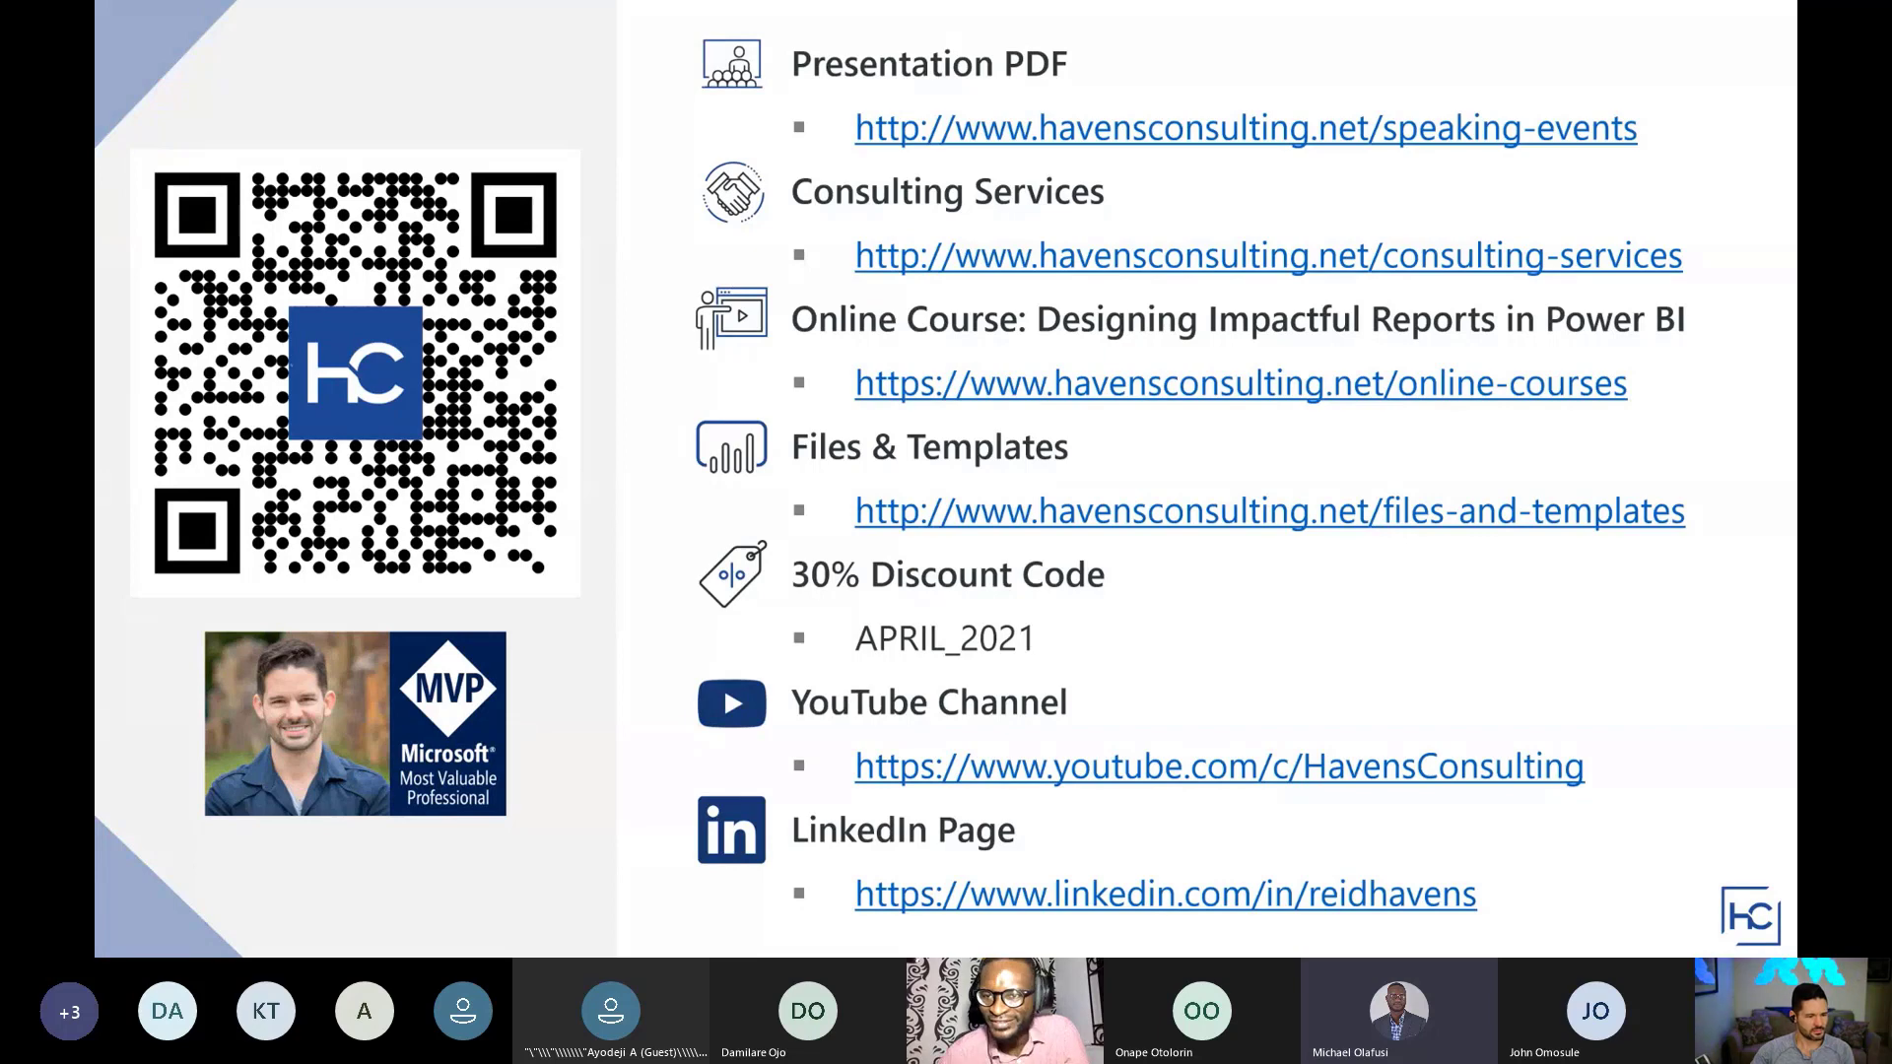
key(Right)
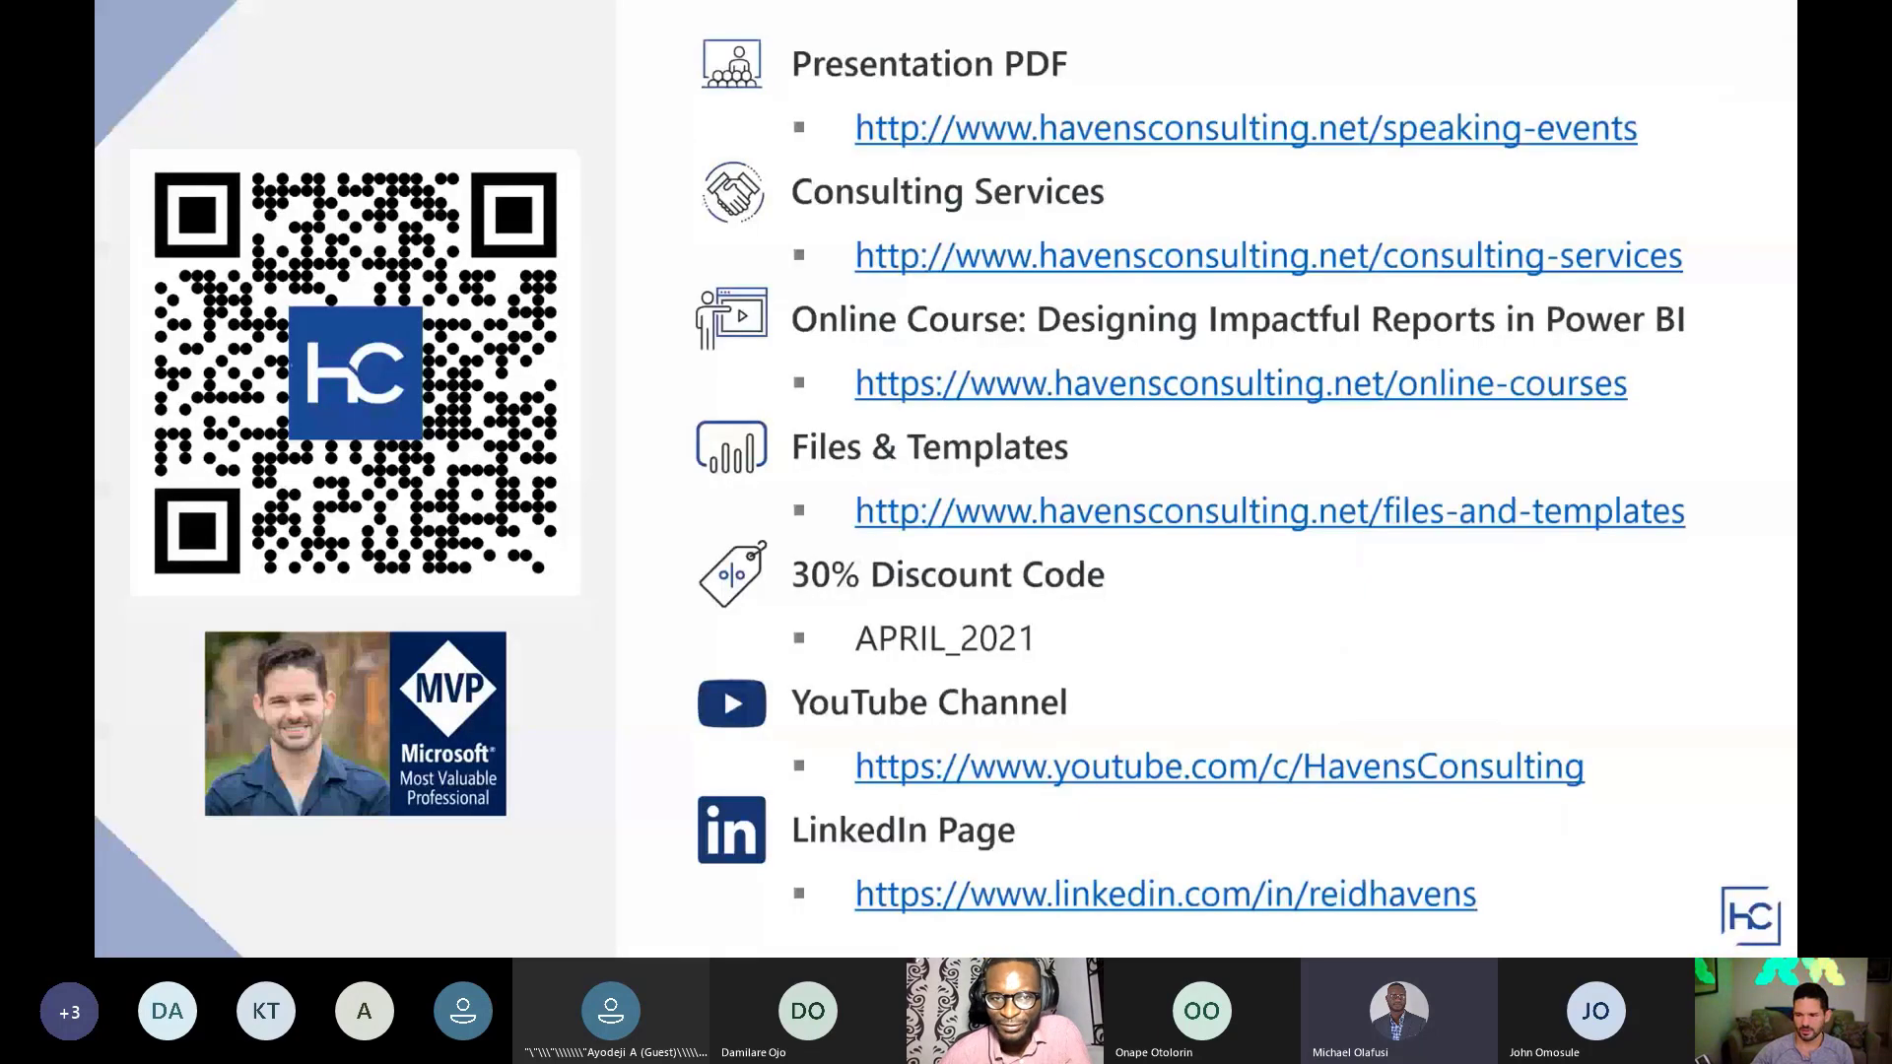